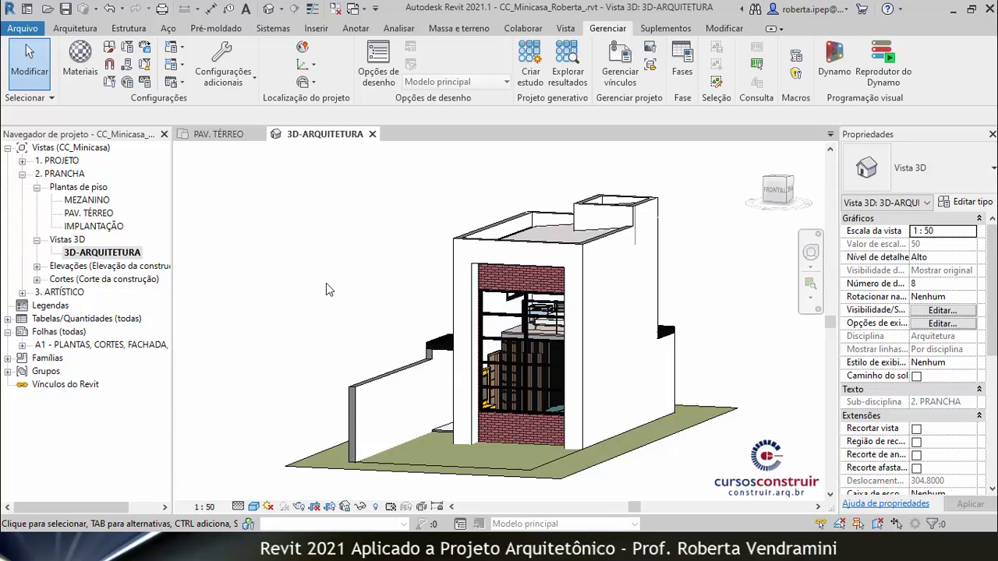
Expand the 3. ARTÍSTICO floor plans, open the PAV. TÉRREO plan under 2. PRANCHA and select the vertical dimension string through the hall.
click(23, 292)
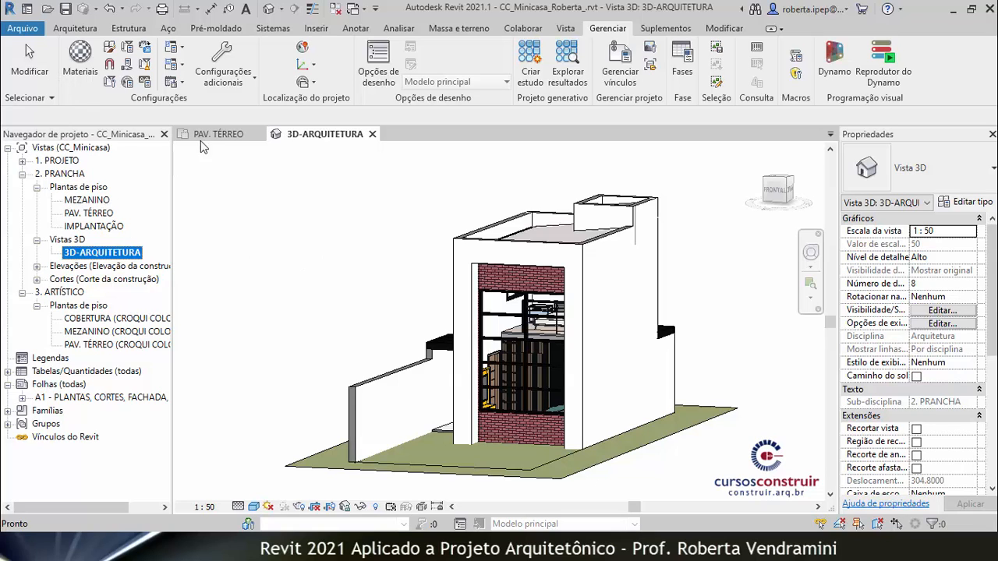
double_click(106, 215)
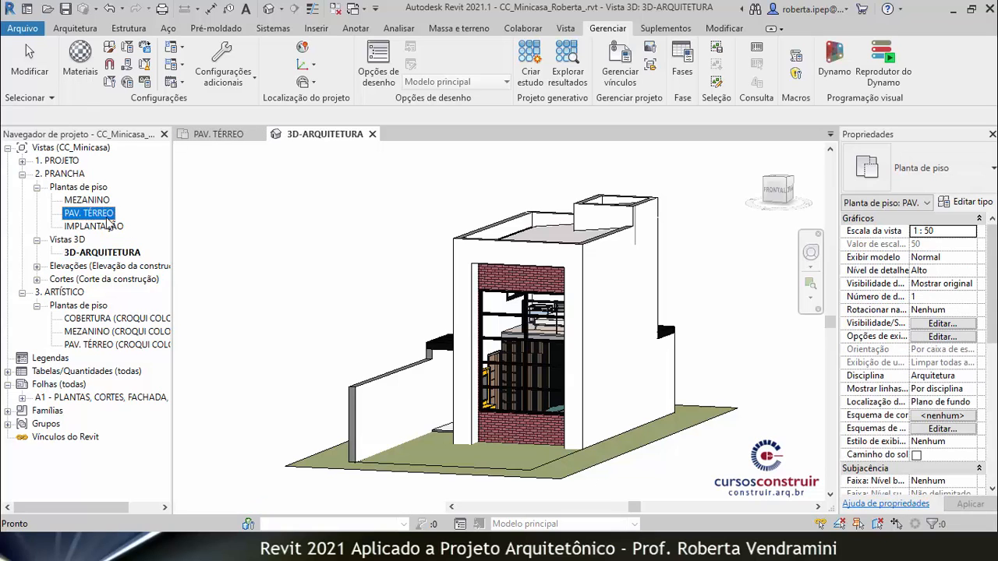
scroll(517, 349, up, 1)
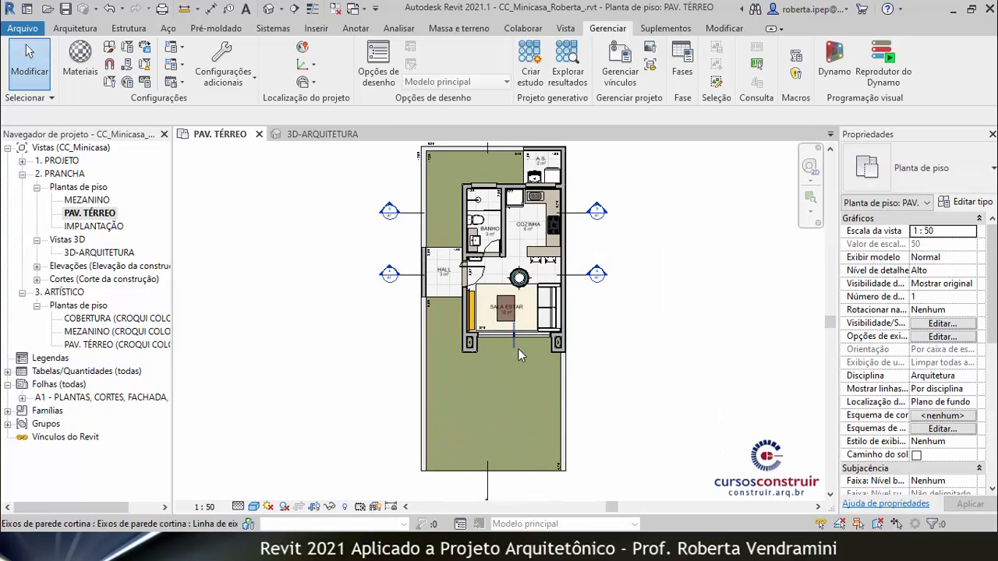
scroll(499, 330, up, 1)
scroll(412, 293, up, 6)
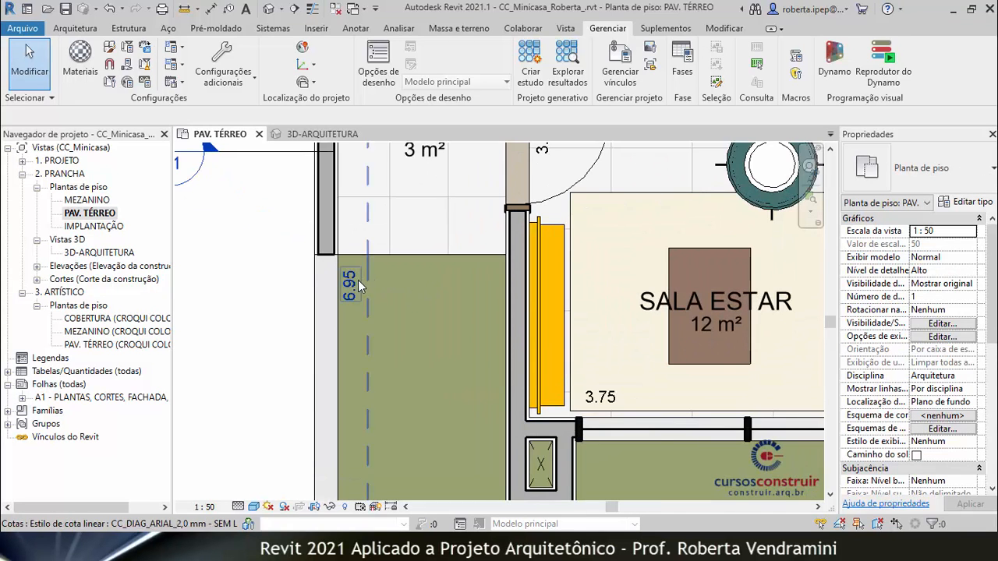
scroll(404, 408, down, 2)
click(379, 357)
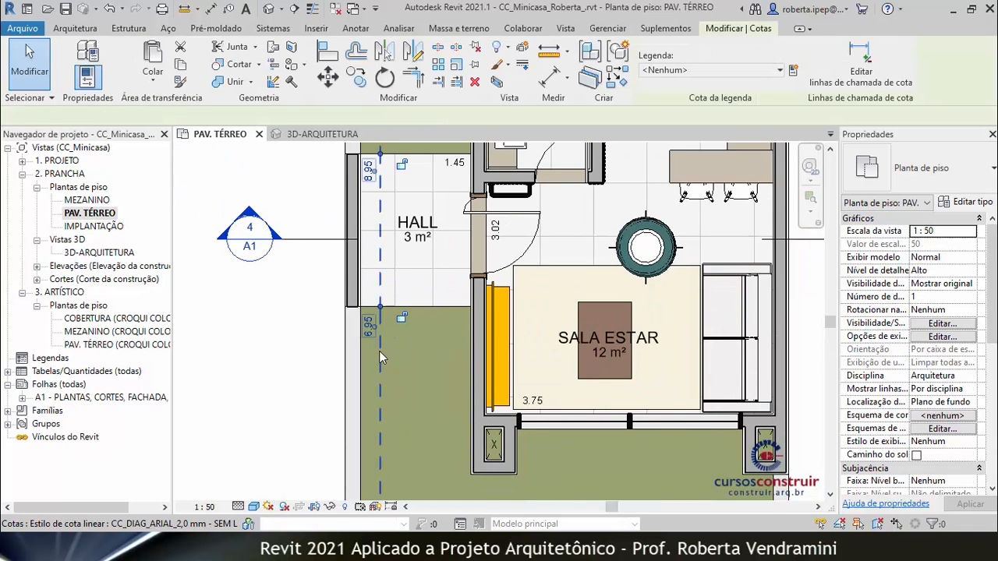
Examine the selected vertical dimension string at the hall's edges and along the full length of the lot.
scroll(389, 424, down, 2)
scroll(397, 245, up, 3)
scroll(398, 245, up, 2)
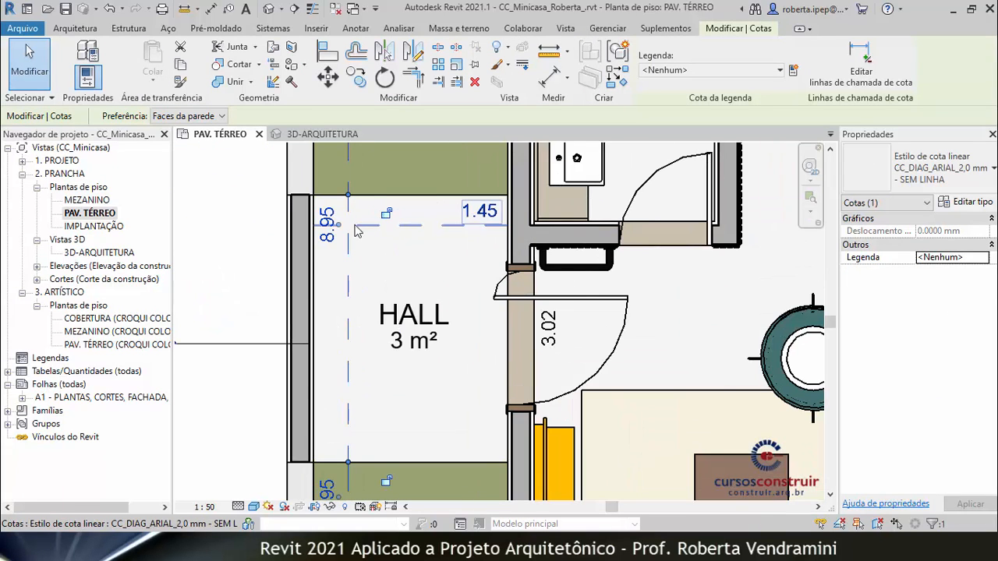
scroll(395, 390, down, 4)
scroll(387, 312, down, 1)
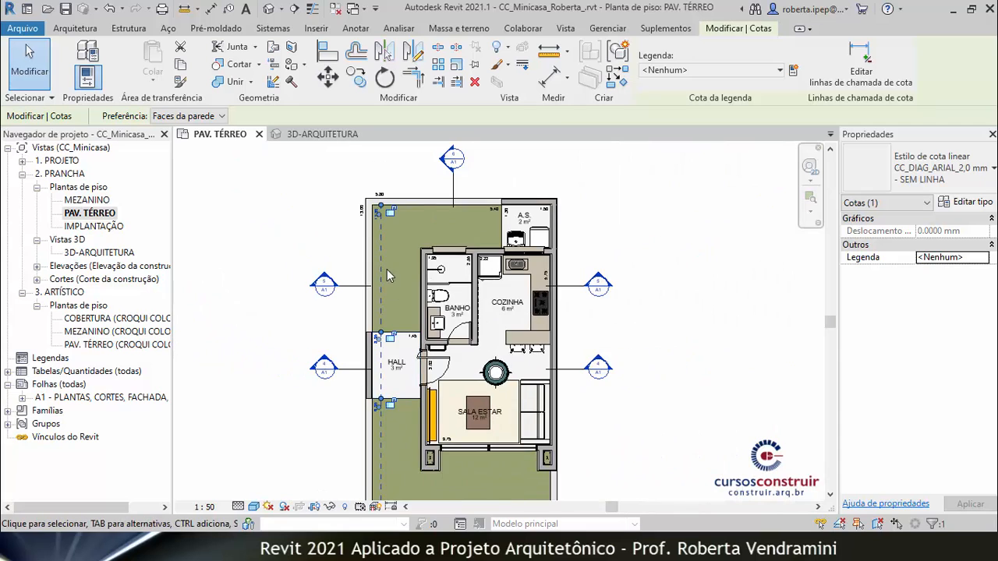
scroll(380, 319, up, 4)
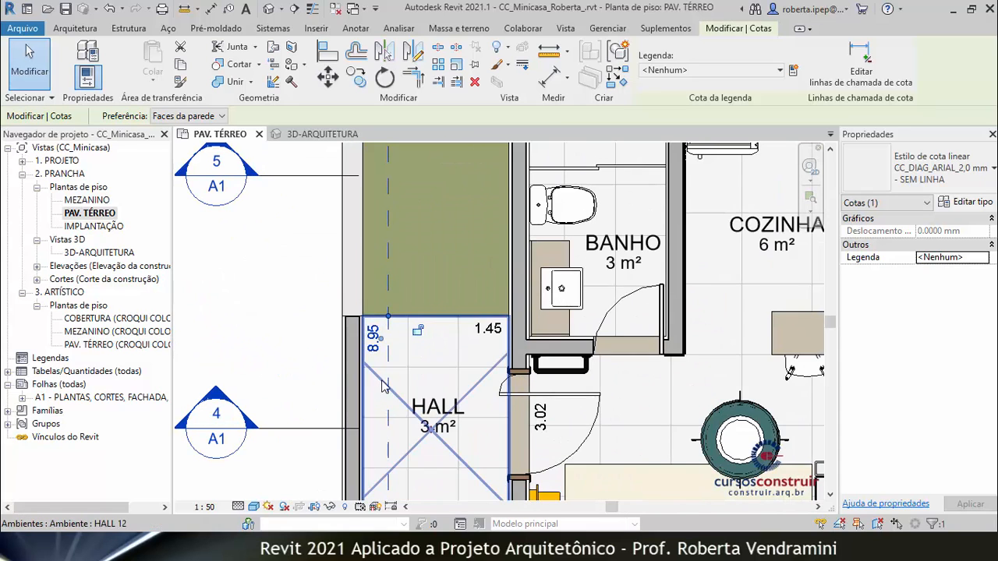
scroll(382, 319, up, 3)
scroll(405, 327, down, 2)
scroll(407, 334, down, 5)
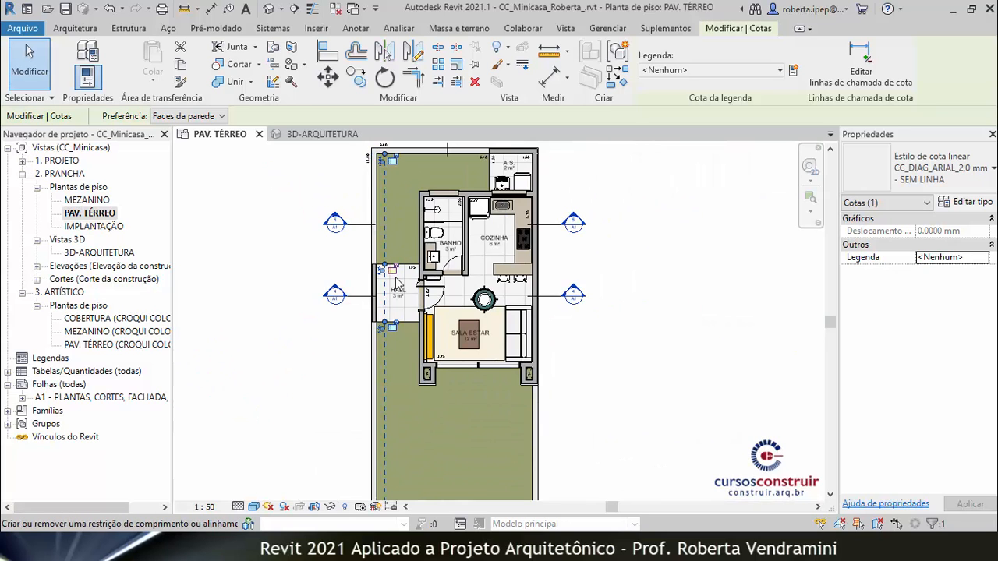
scroll(396, 277, up, 4)
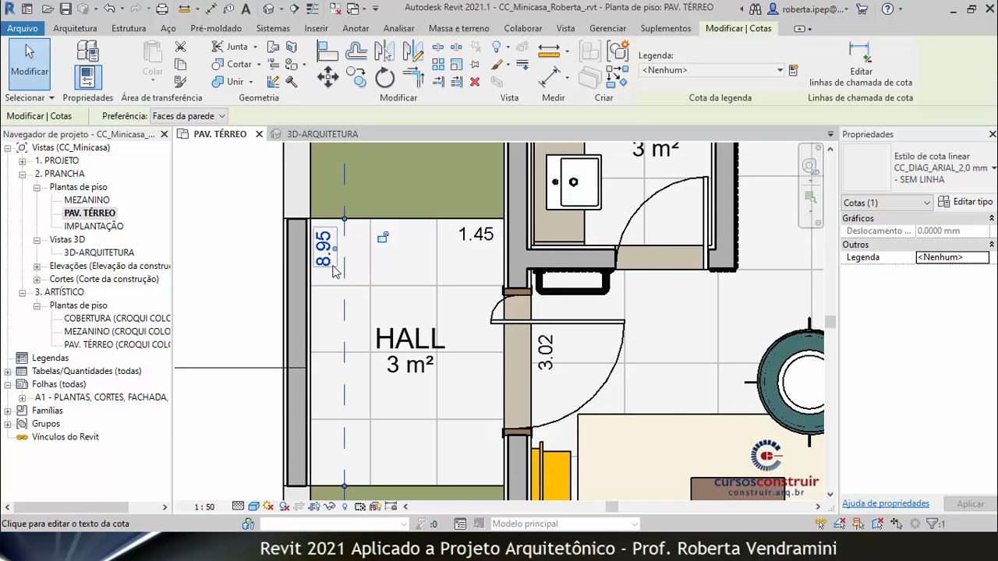
scroll(376, 370, down, 5)
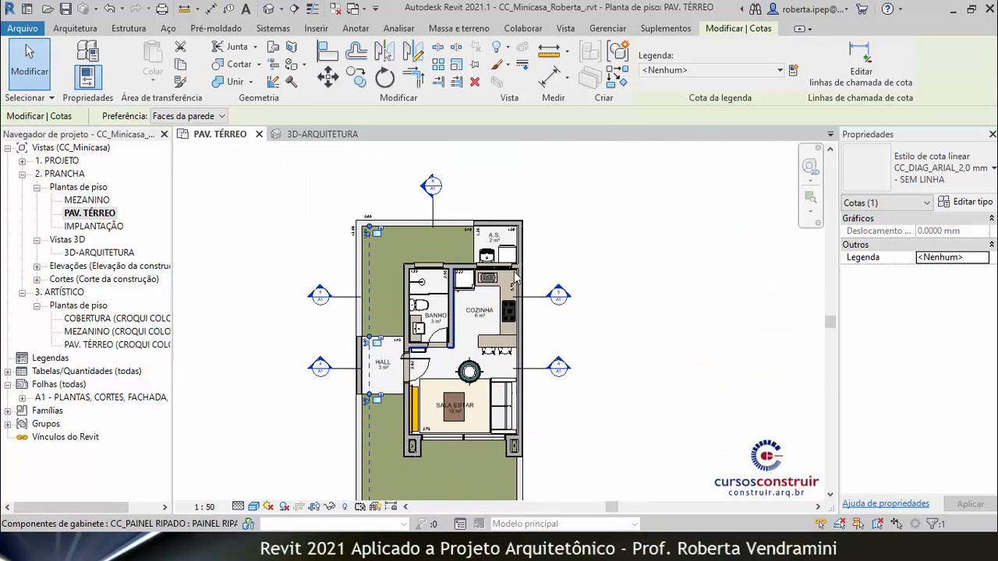
Clear the selection and examine the horizontal dimension string across the A.S. service area and the garden.
click(546, 257)
scroll(546, 258, up, 5)
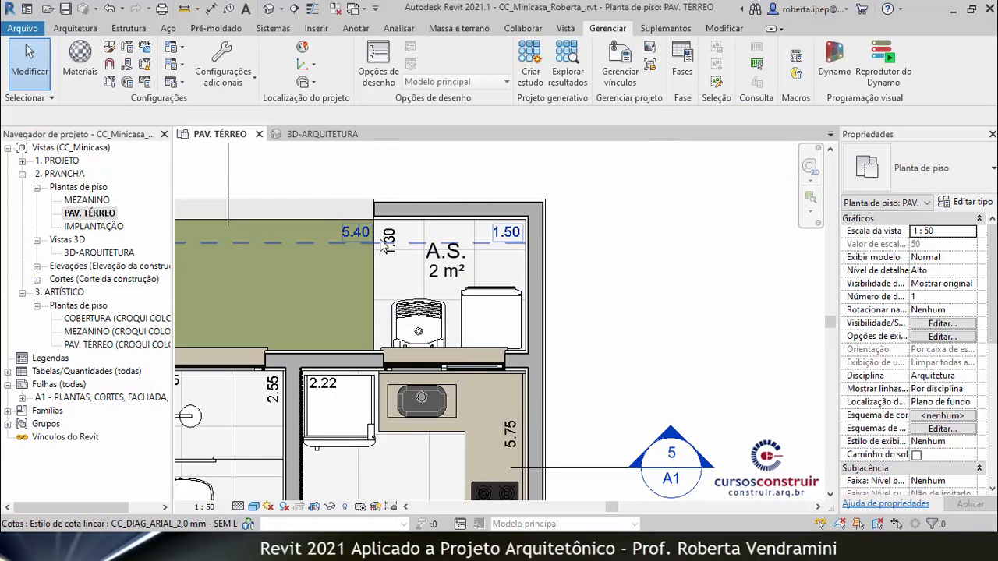
scroll(619, 246, down, 5)
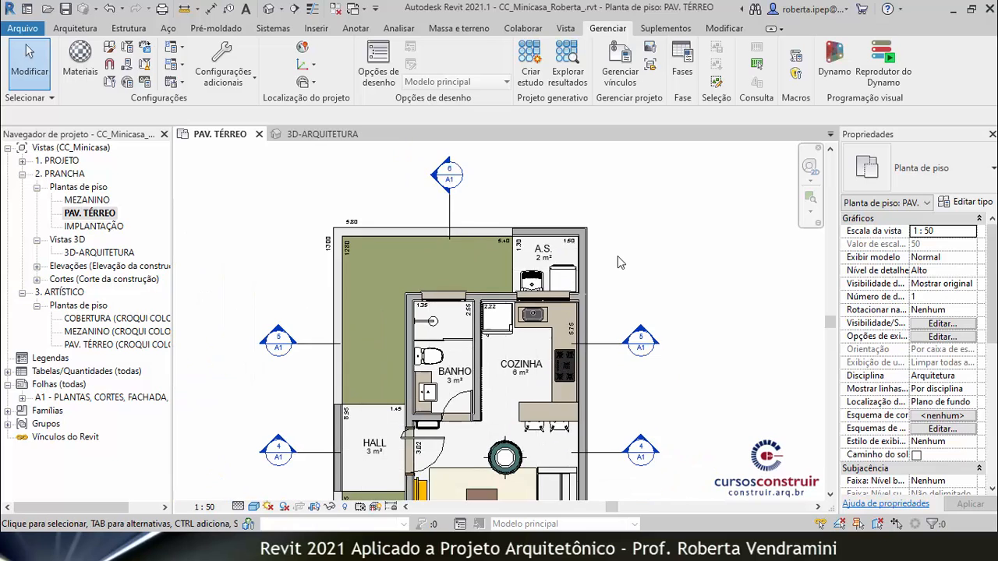
Open the MEZANINO floor plan and delete the two vertical dimensions of the VAZIO and the DORMITÓRIO.
double_click(103, 201)
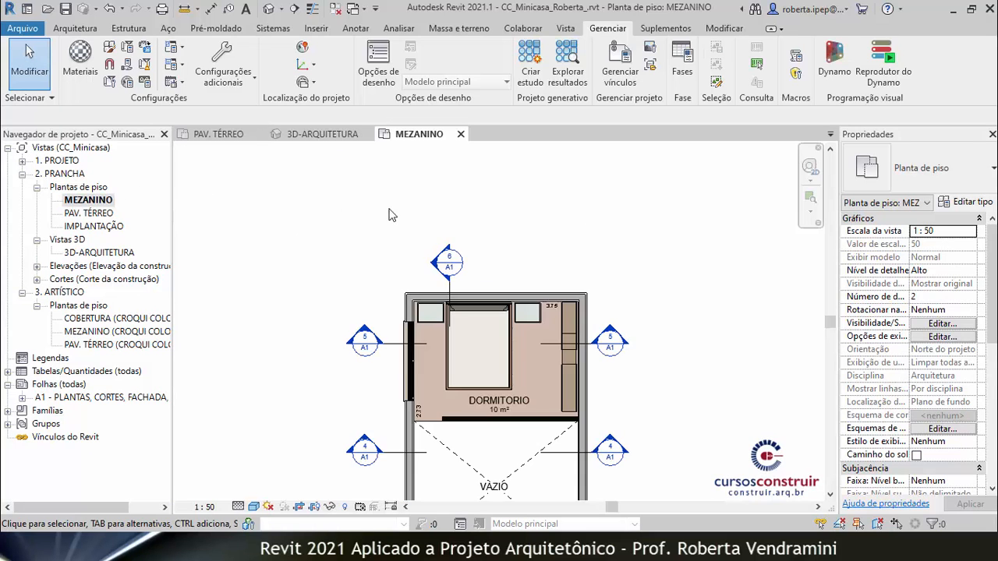
scroll(394, 428, up, 5)
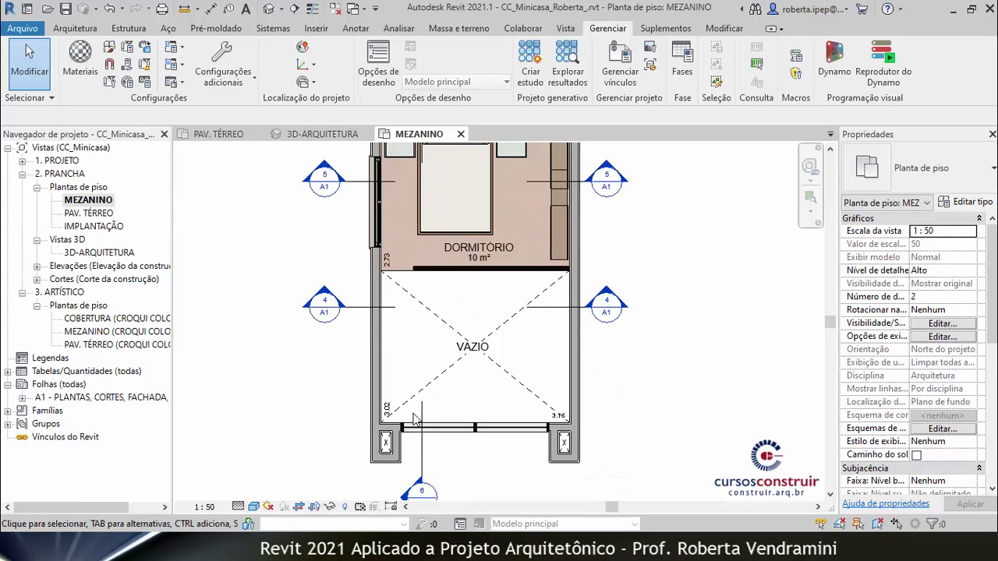
scroll(389, 428, down, 2)
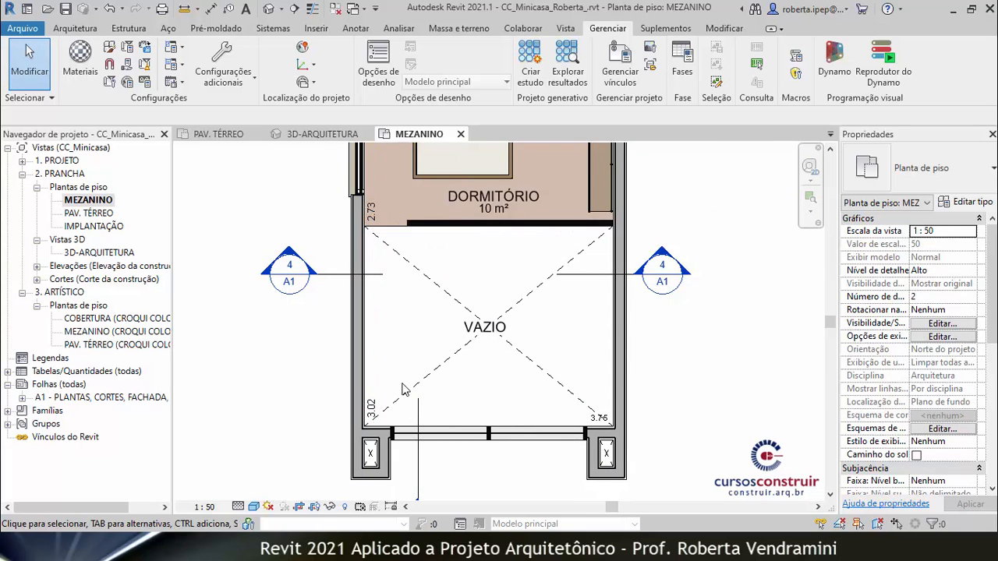
scroll(418, 371, down, 1)
scroll(436, 355, up, 1)
click(374, 411)
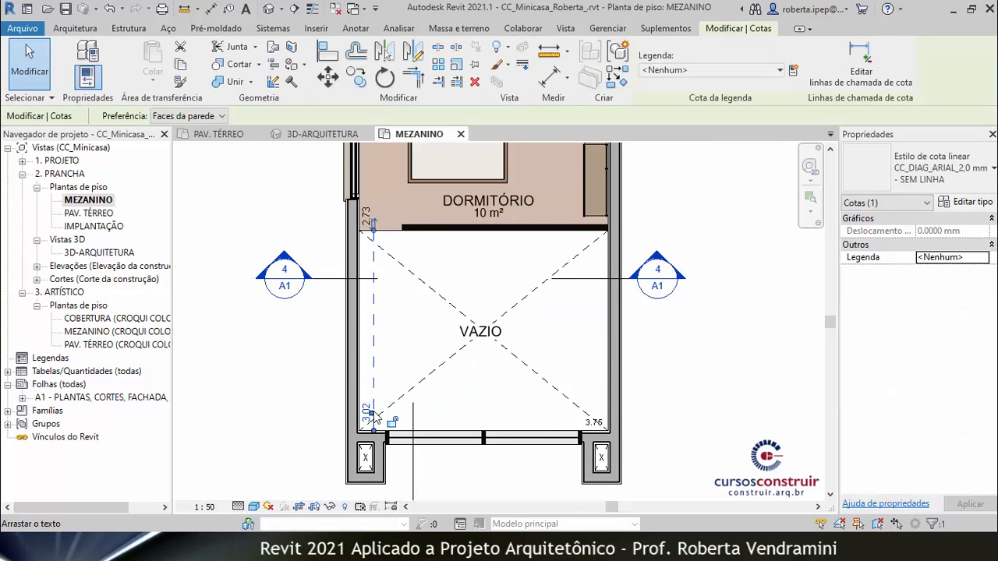
key(Delete)
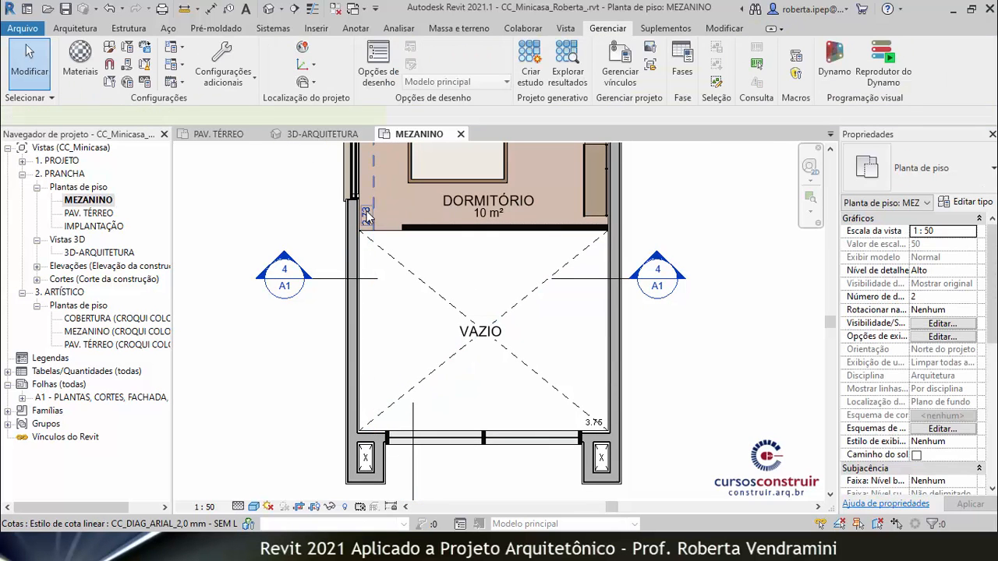
scroll(339, 315, down, 3)
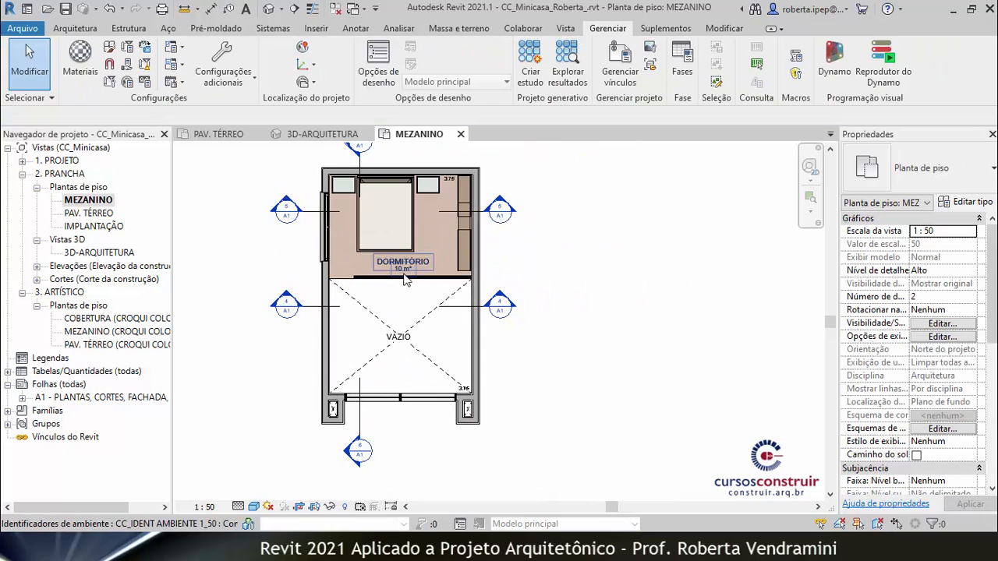
Begin an aligned dimension string in CC_DIAG_ARIAL_2,0 mm - SEM LINHA from the void's window-side edge to the bedroom floor's edge.
click(211, 9)
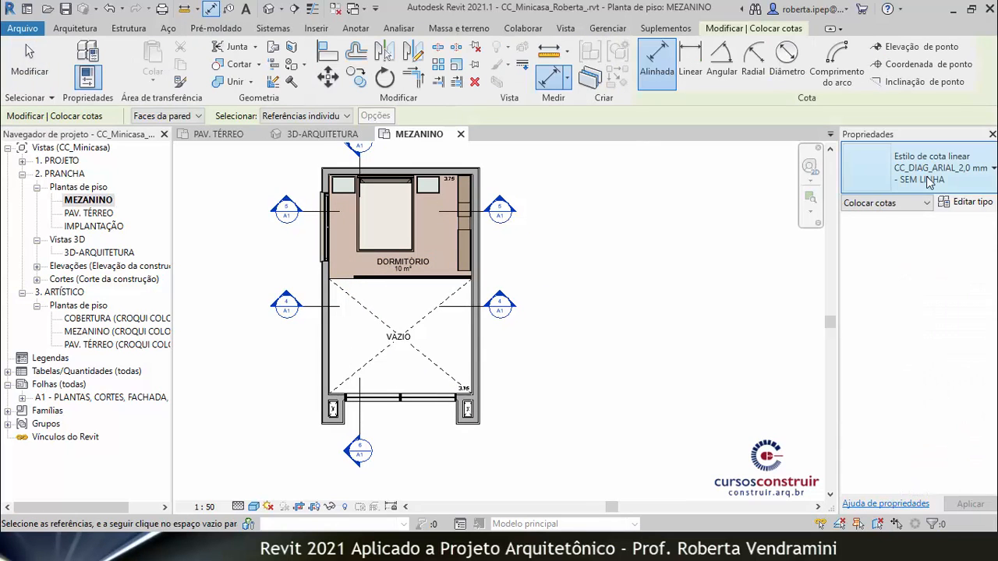
scroll(339, 386, up, 4)
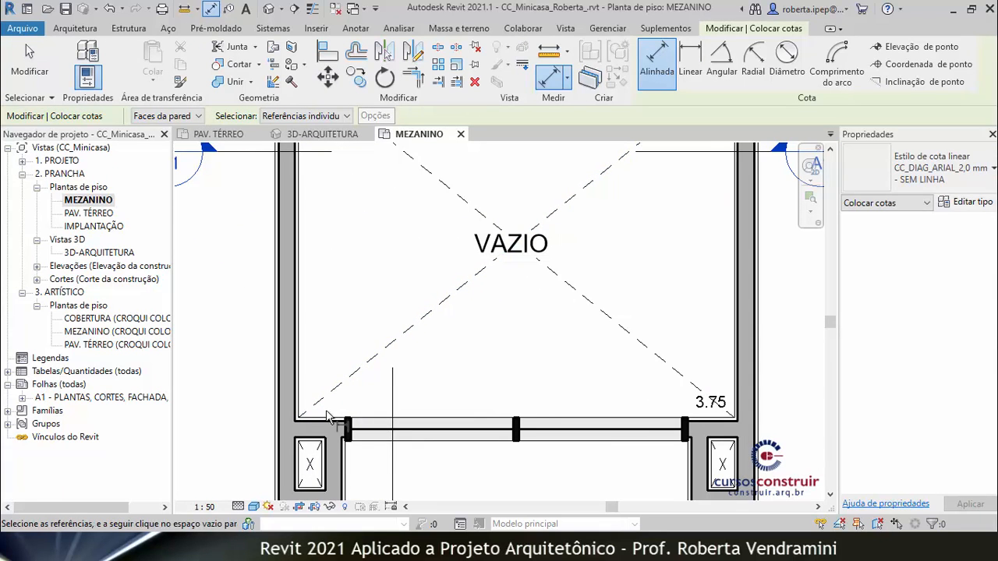
scroll(331, 405, down, 3)
scroll(327, 231, up, 2)
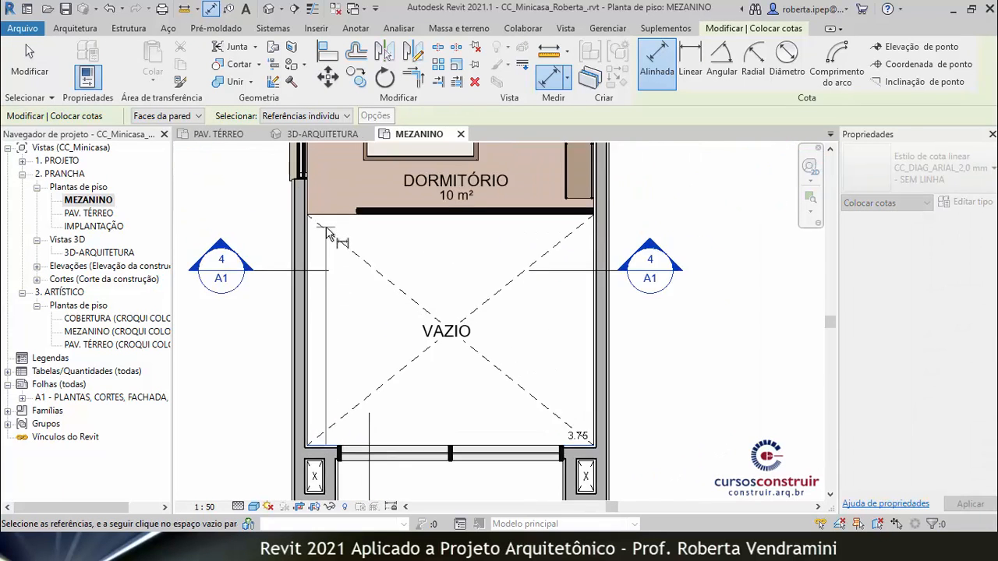
click(327, 215)
scroll(330, 336, down, 3)
scroll(330, 312, down, 2)
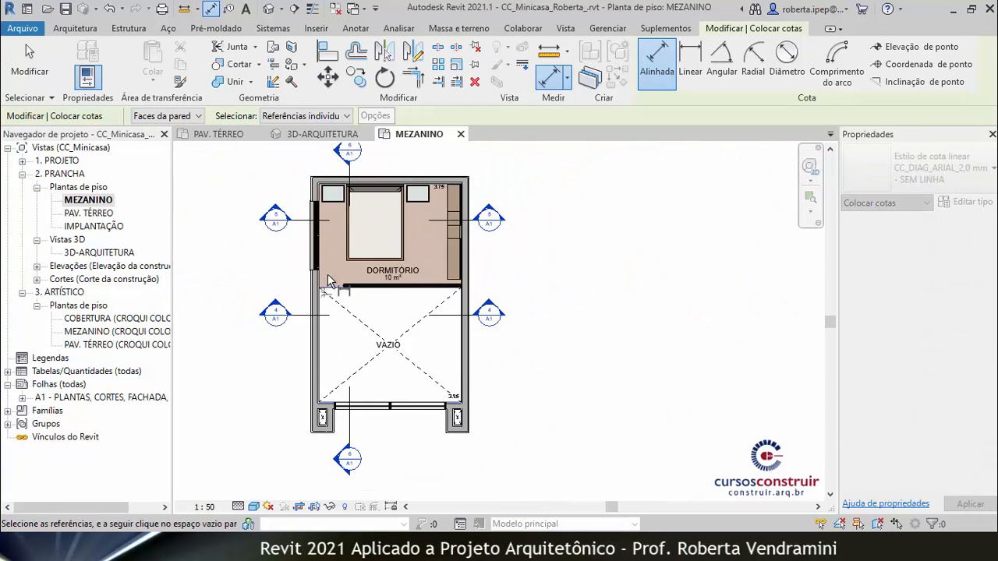
scroll(331, 301, up, 5)
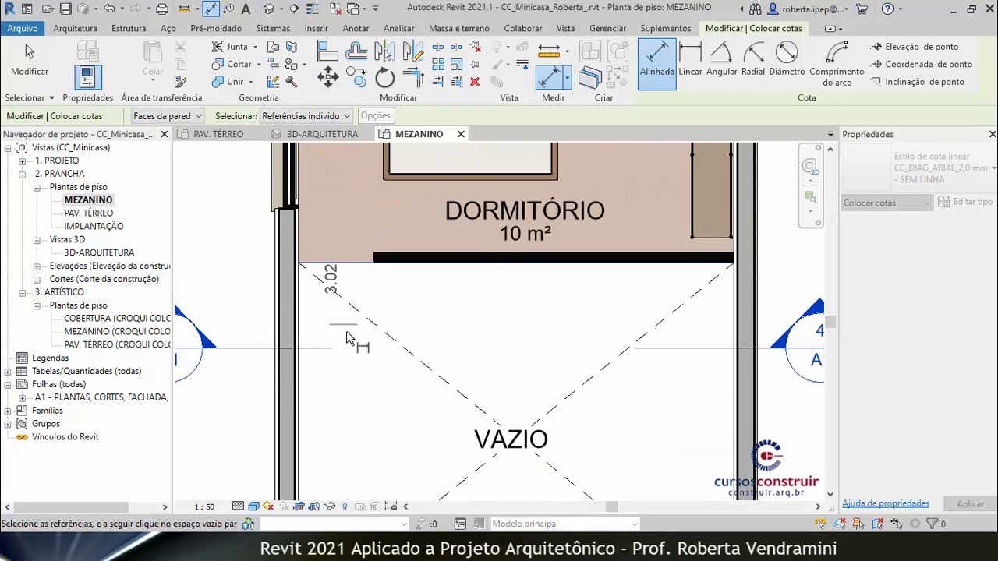
Extend the vertical dimension string to the inner face of the bedroom wall behind the bed, place it and check its texts.
scroll(331, 301, down, 4)
scroll(348, 191, up, 1)
scroll(349, 191, up, 3)
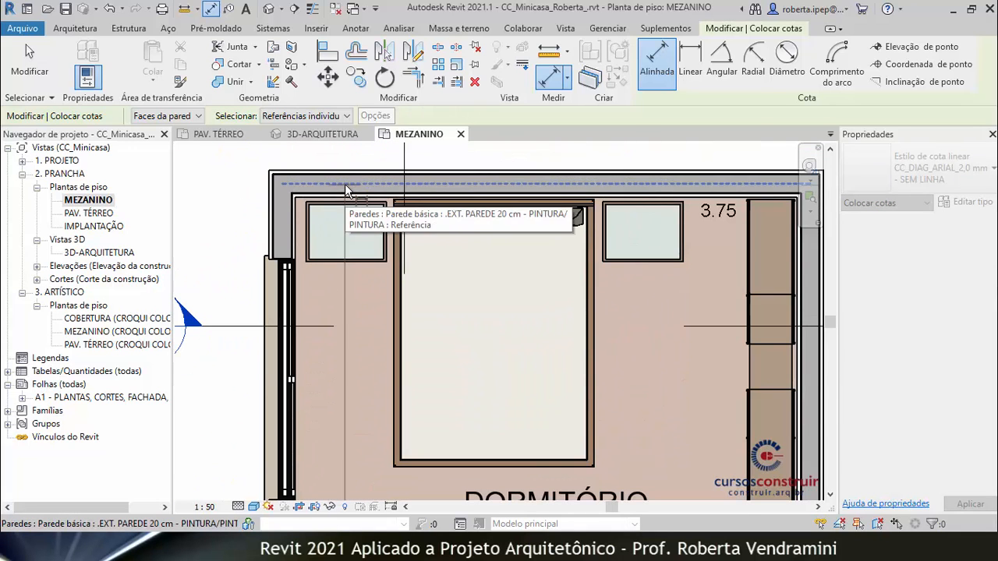
scroll(342, 209, down, 4)
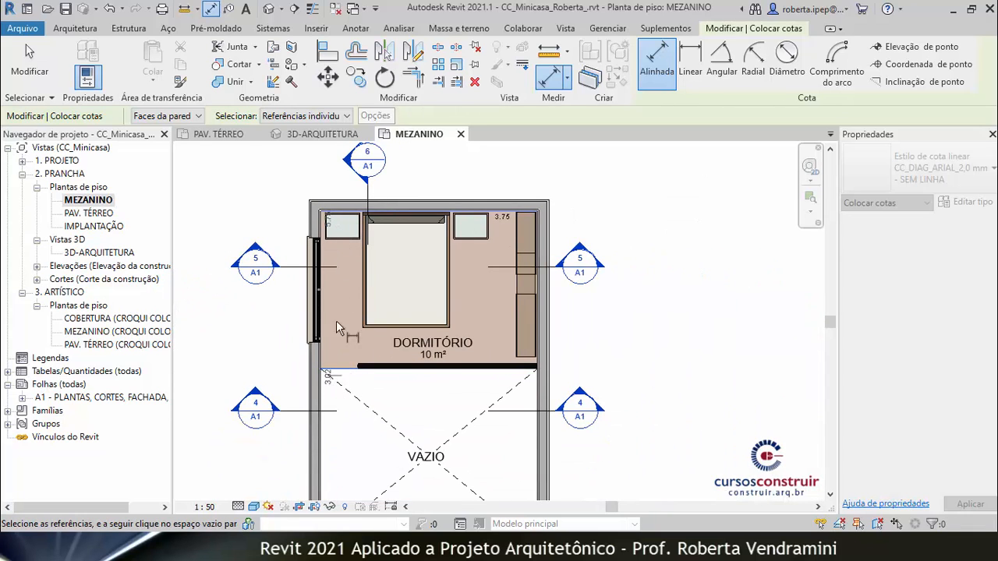
scroll(337, 234, up, 4)
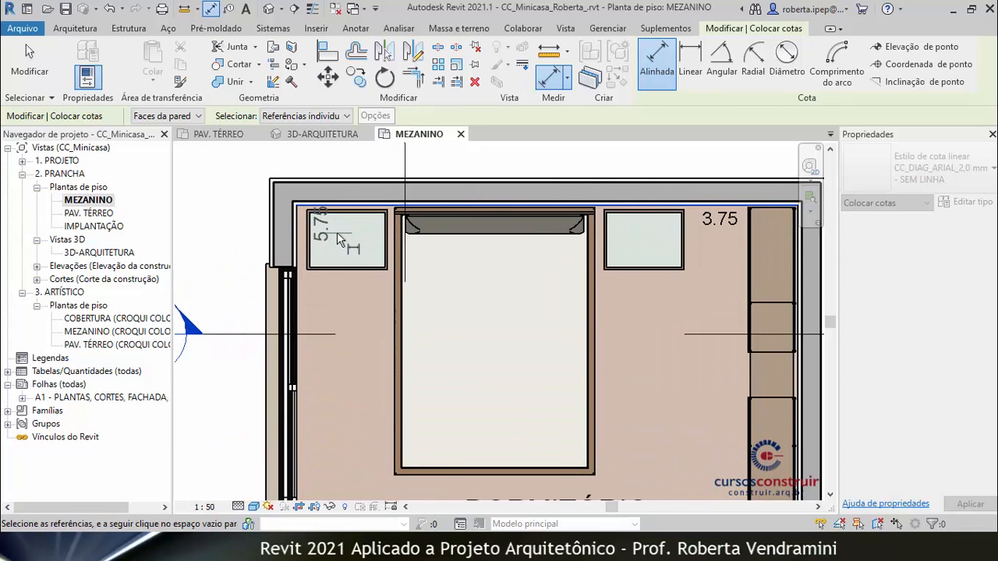
click(338, 240)
key(Escape)
key(Escape)
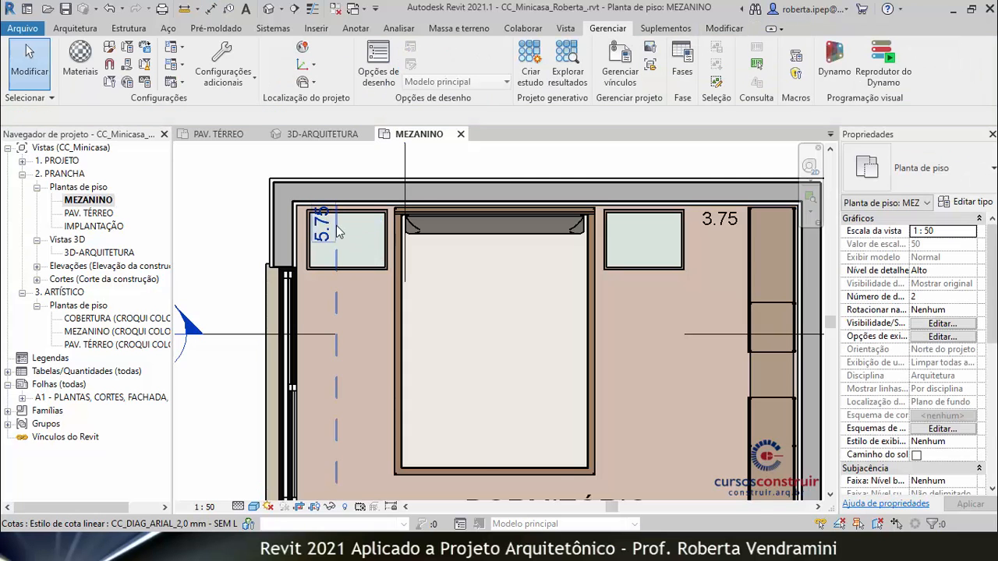
scroll(369, 253, down, 3)
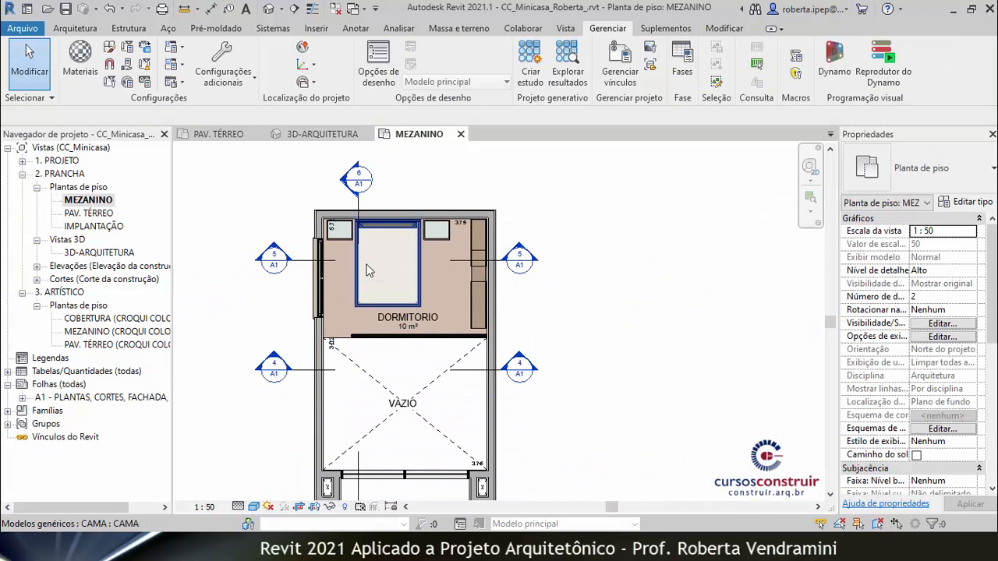
scroll(331, 230, up, 3)
scroll(335, 234, down, 3)
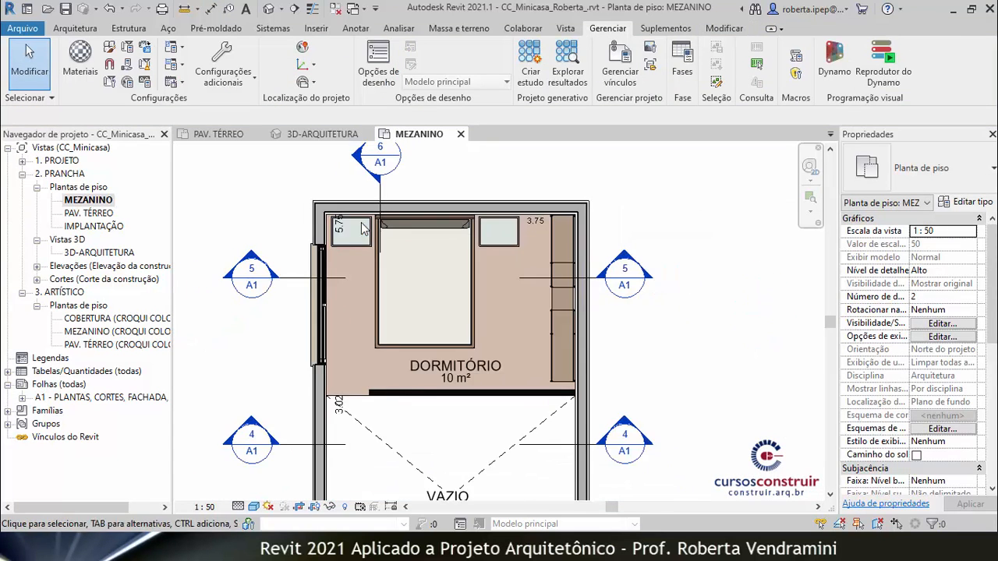
Place an aligned dimension string in CC_DIAG_ARIAL_2,0 mm - VERMELHA beside the window-side wall, from the bedroom's headboard wall past its floor edge to the void's window side.
click(210, 10)
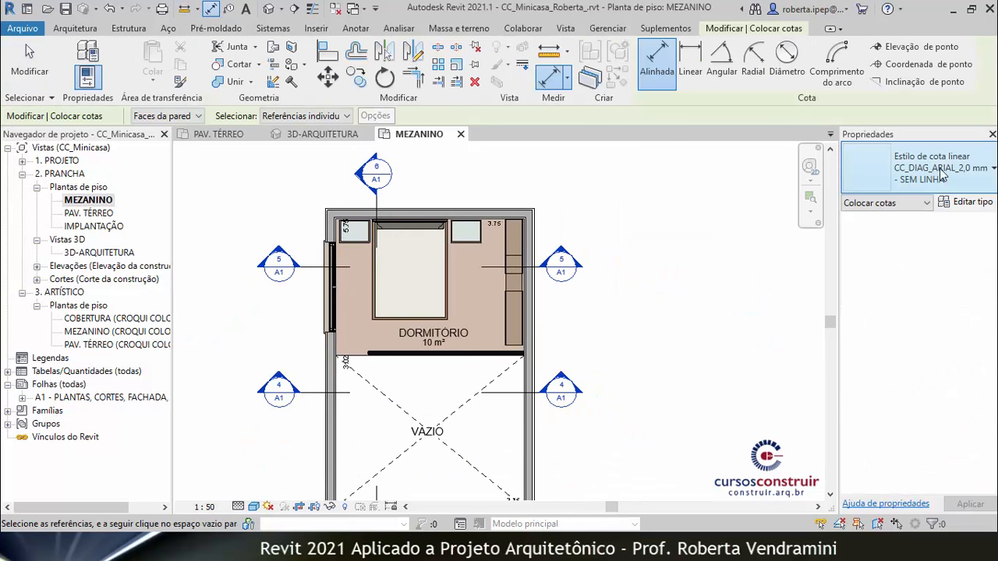
click(920, 167)
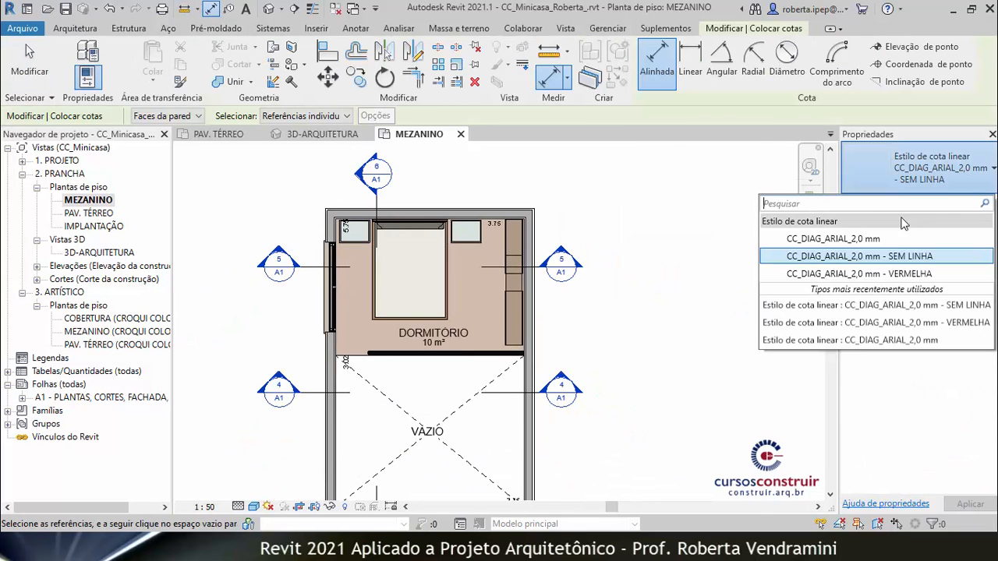
click(871, 274)
scroll(367, 238, up, 2)
scroll(295, 202, up, 3)
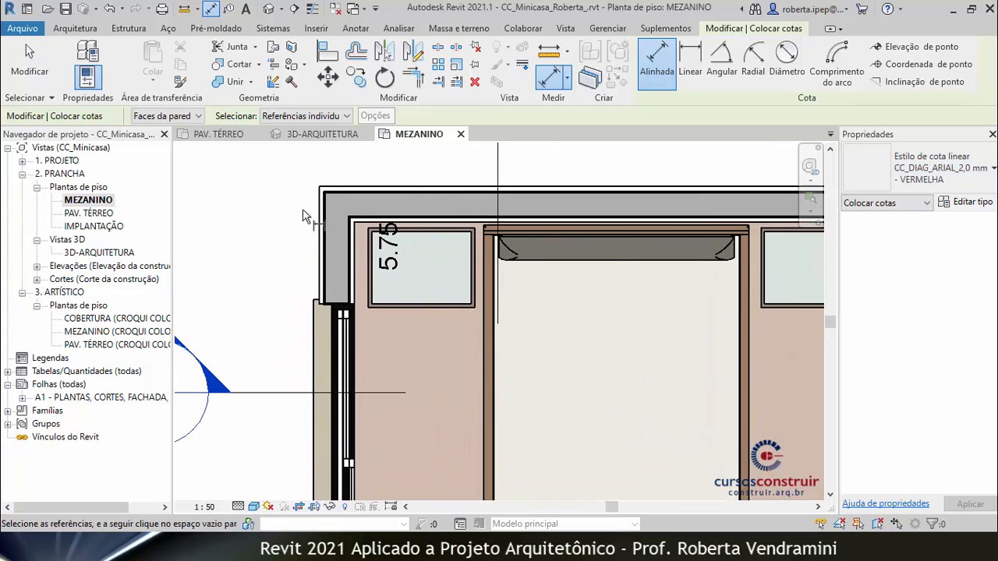
click(328, 208)
scroll(328, 211, down, 3)
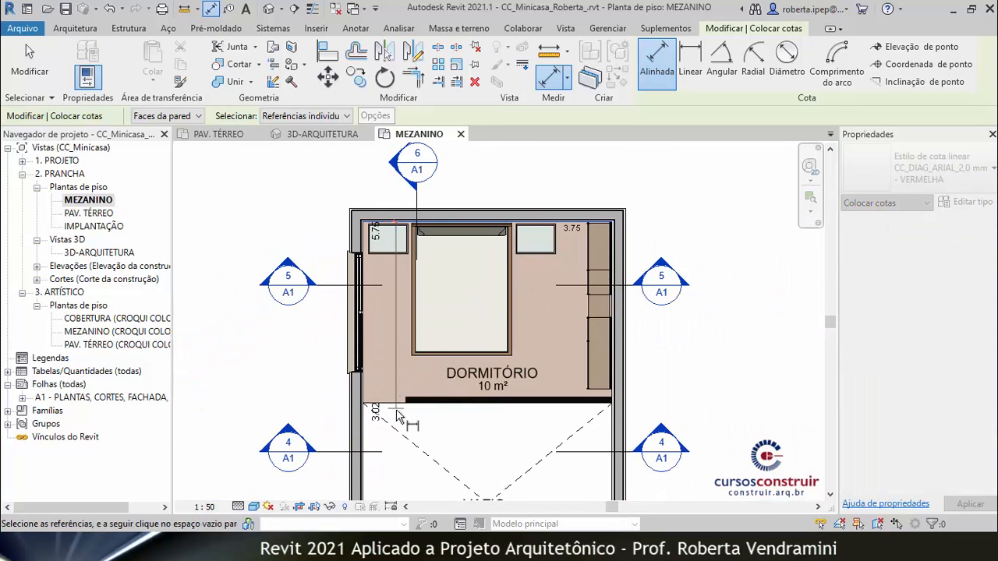
scroll(397, 411, down, 3)
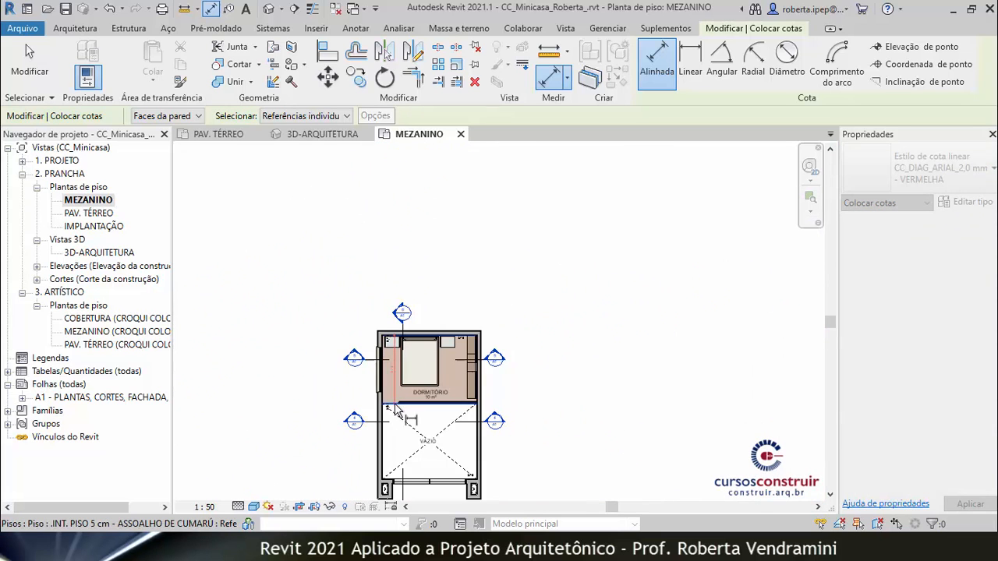
scroll(392, 480, up, 4)
click(392, 485)
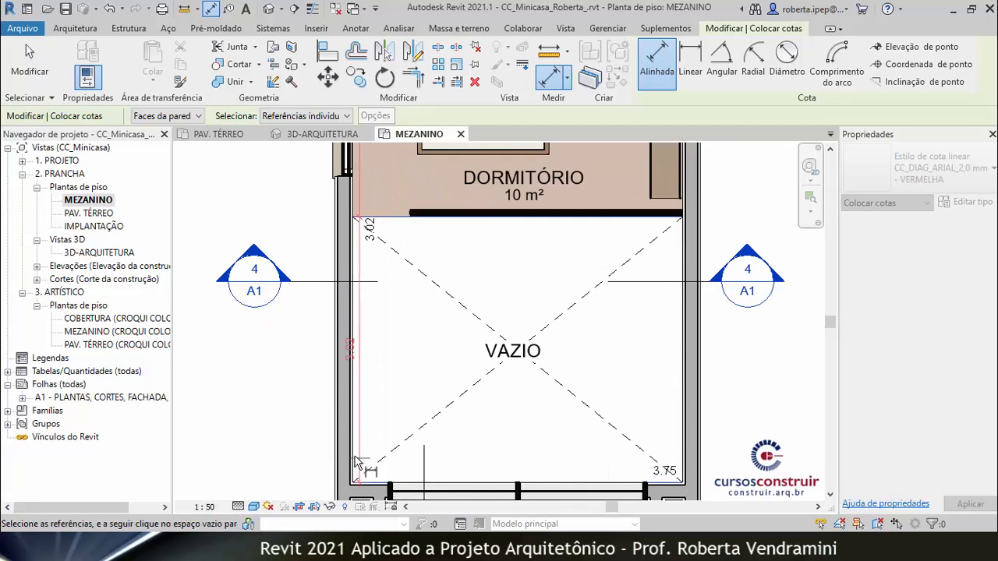
click(310, 440)
scroll(311, 441, down, 3)
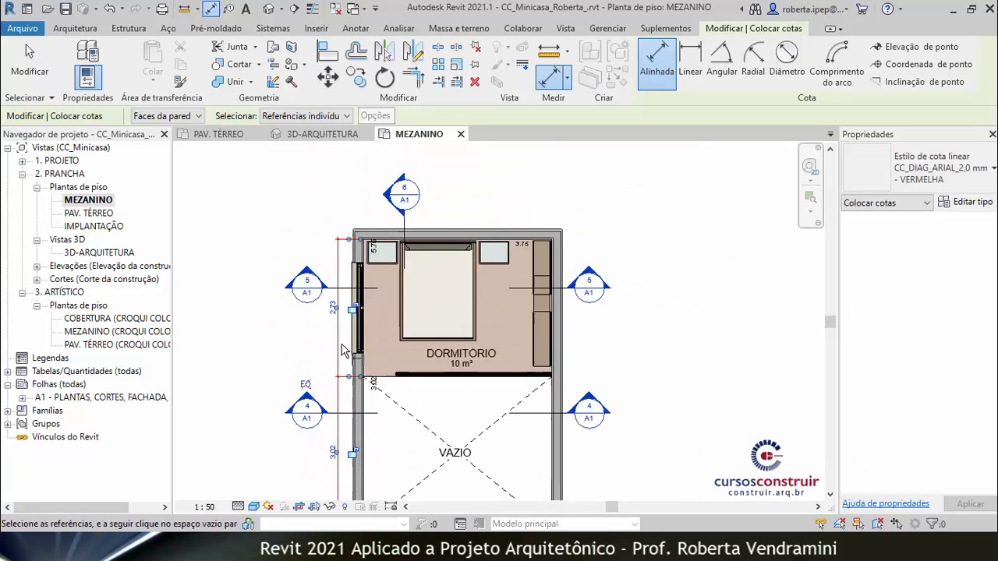
Change the dimension string outside the mezzanine wall to the style CC_DIAG_ARIAL_2,0 mm - SEM LINHA and deselect it.
scroll(338, 248, up, 5)
key(Escape)
key(Escape)
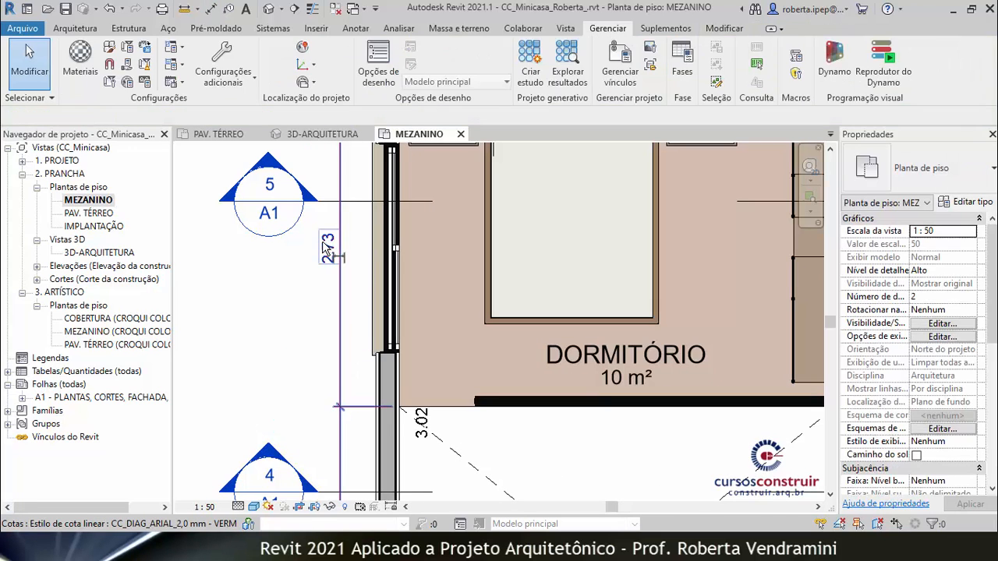
scroll(332, 257, down, 2)
click(339, 277)
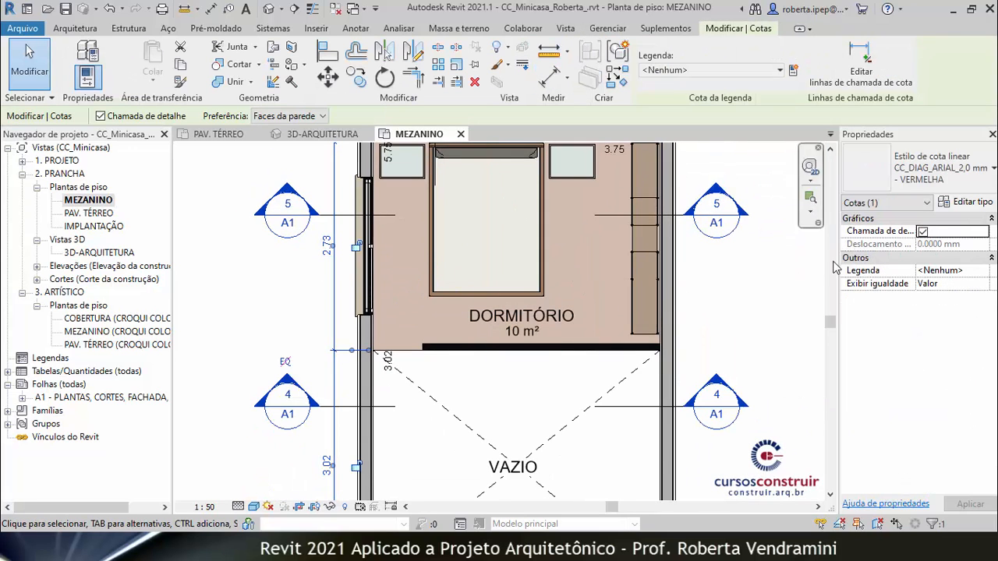
click(924, 173)
click(910, 257)
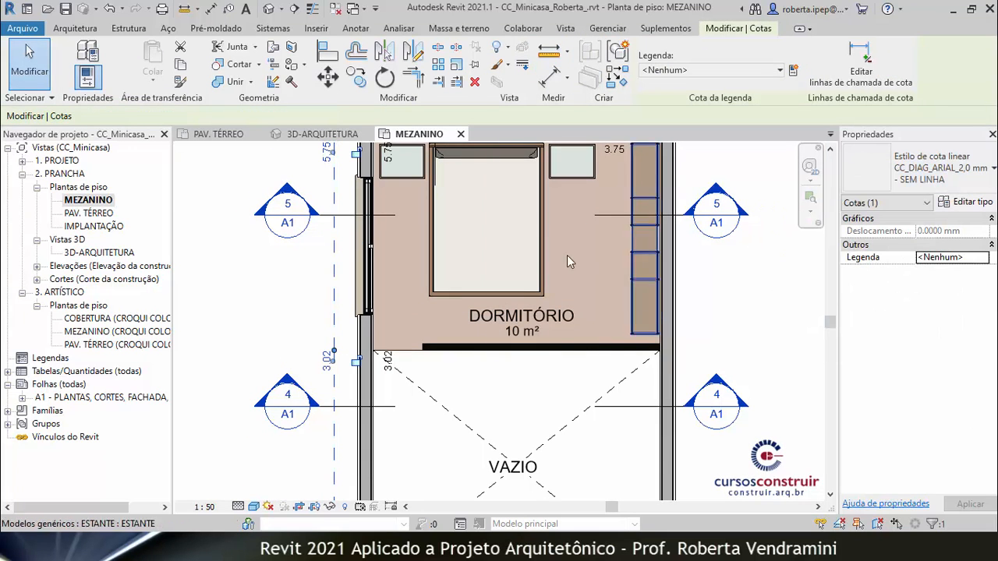
click(290, 268)
Delete both vertical dimension strings of the mezzanine, the one outside the wall and the one inside the rooms.
scroll(364, 285, down, 2)
scroll(358, 226, up, 3)
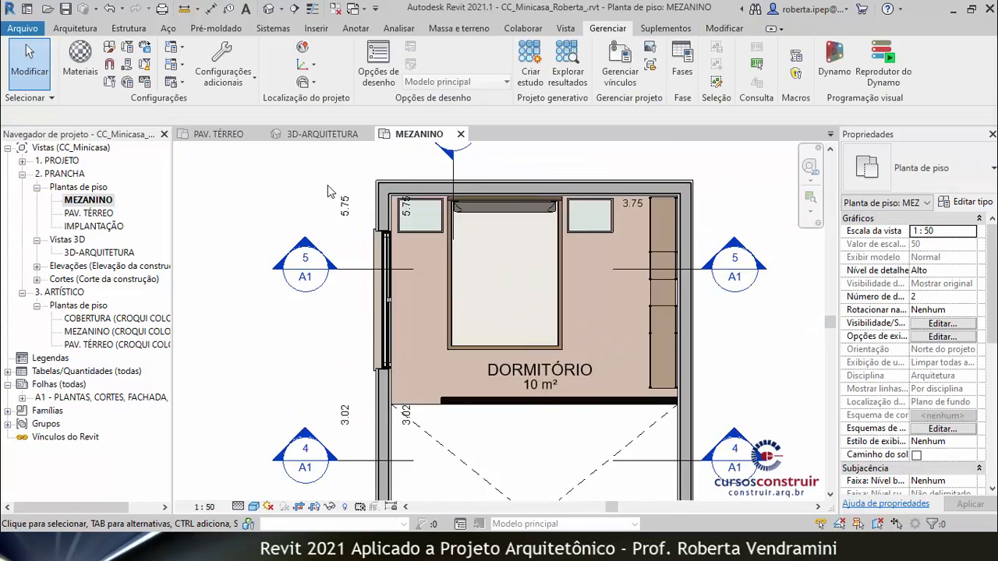
scroll(357, 222, down, 2)
scroll(358, 222, down, 2)
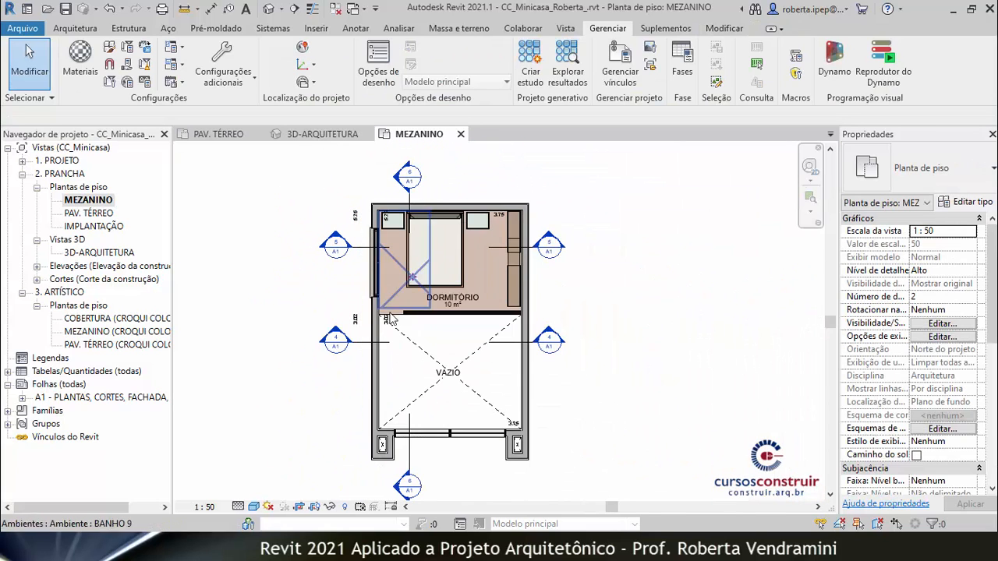
click(355, 326)
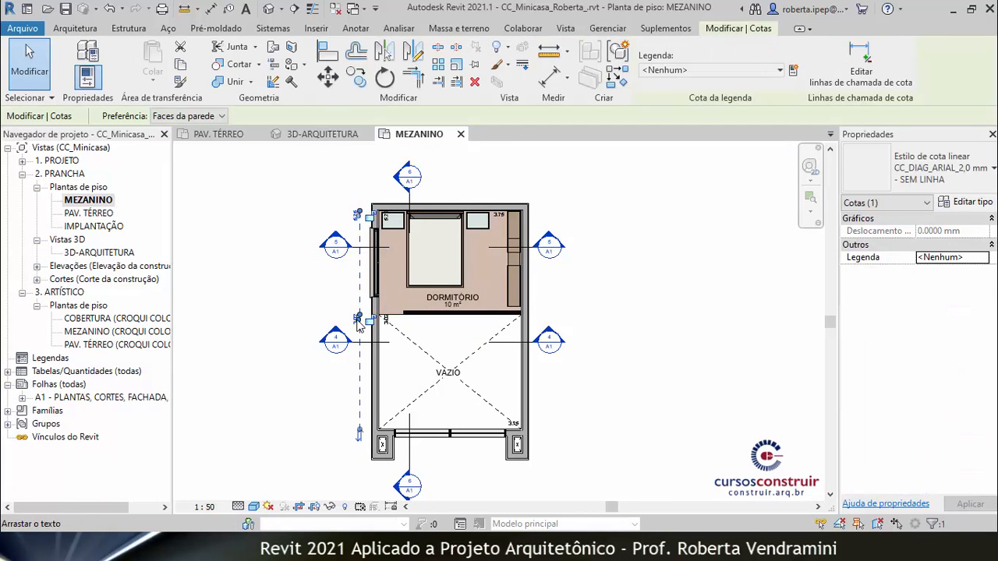
key(Escape)
scroll(394, 326, up, 2)
scroll(396, 326, up, 2)
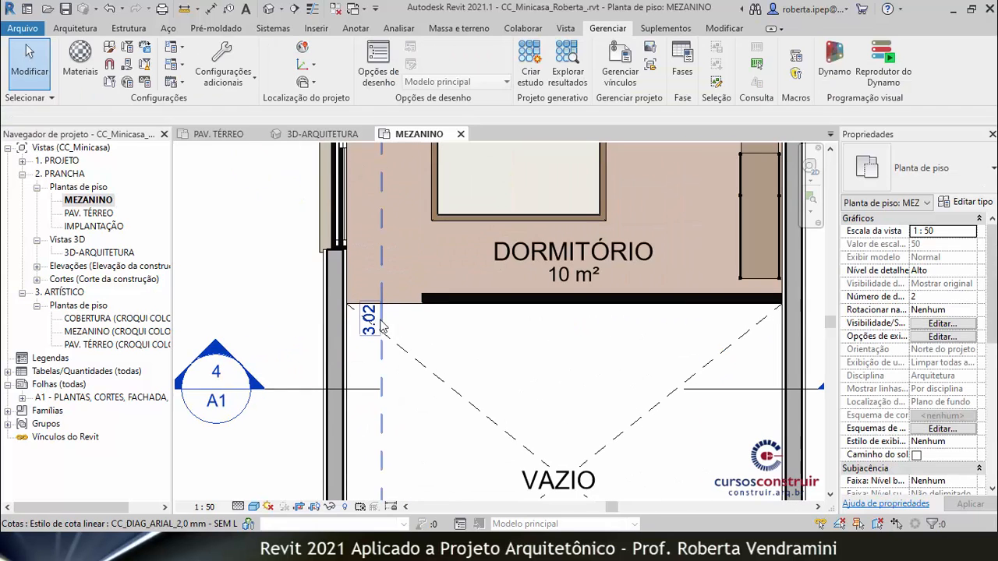
scroll(402, 415, down, 3)
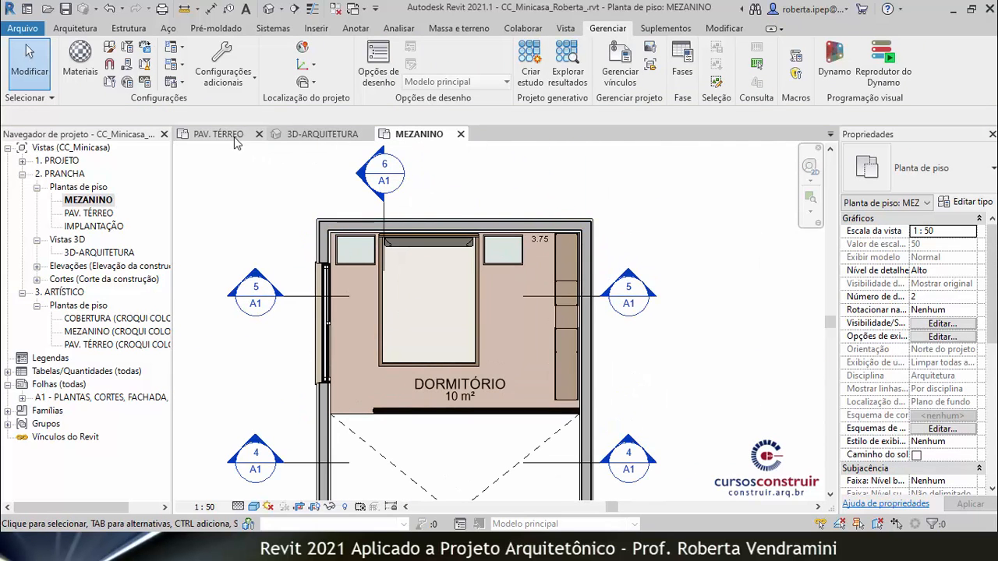
Return to the PAV. TÉRREO floor plan and delete the vertical dimension string running through the side garden and the HALL.
click(218, 134)
scroll(347, 245, down, 1)
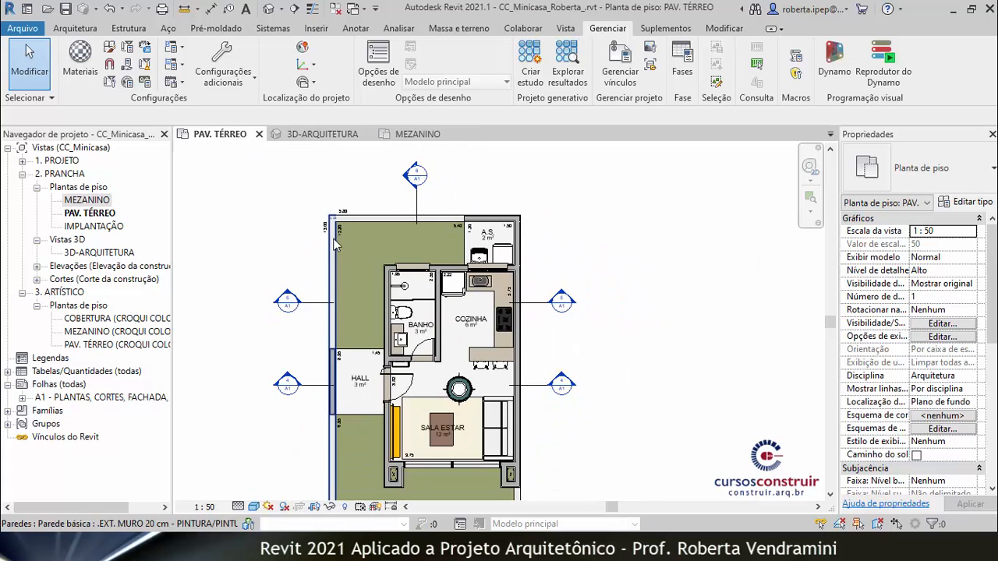
scroll(347, 244, up, 3)
click(346, 223)
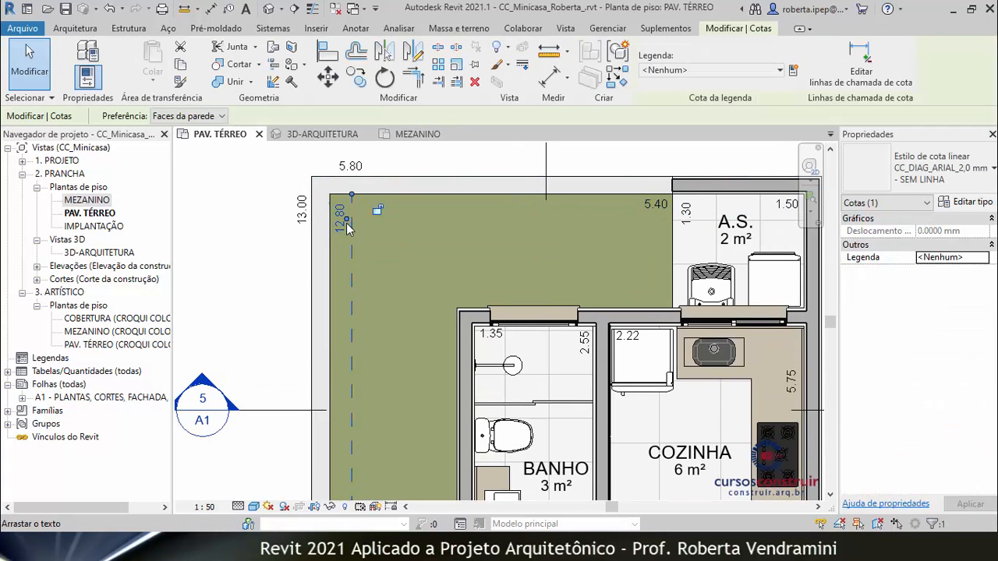
scroll(364, 201, down, 2)
scroll(364, 201, down, 3)
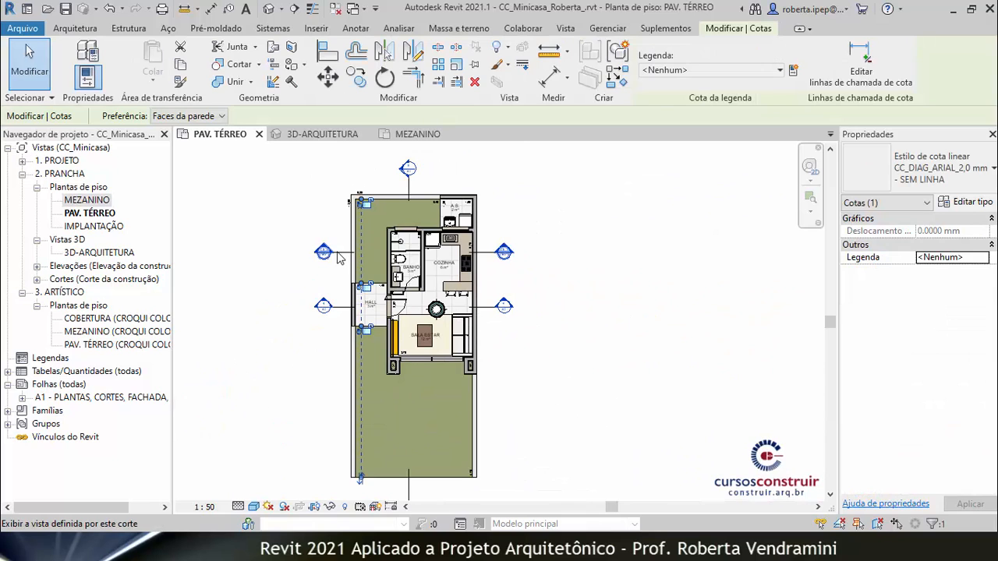
key(Escape)
Place an aligned dimension in CC_DIAG_ARIAL_2,0 mm along the front garden, from the lot's front edge to the HALL floor's edge.
click(211, 9)
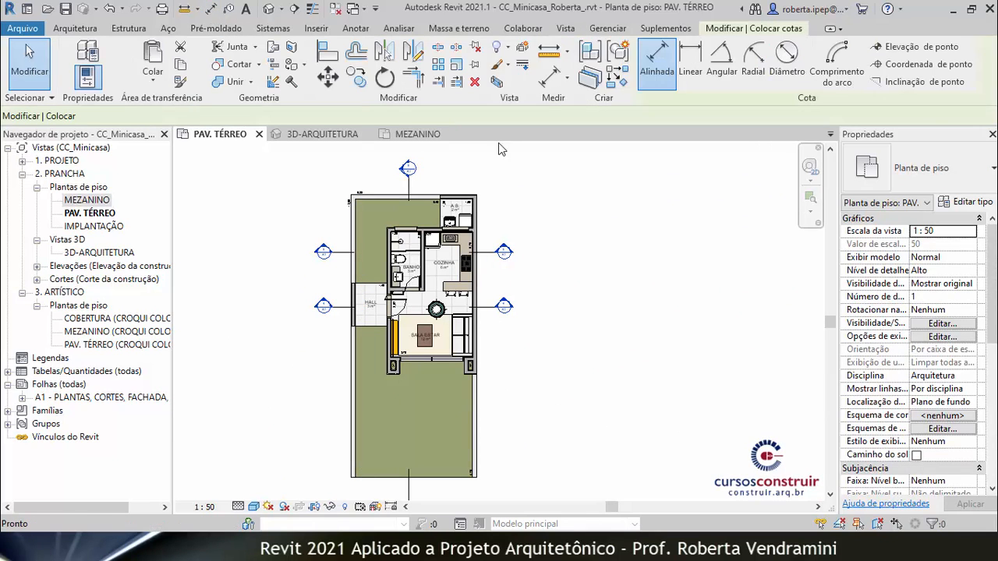
click(905, 166)
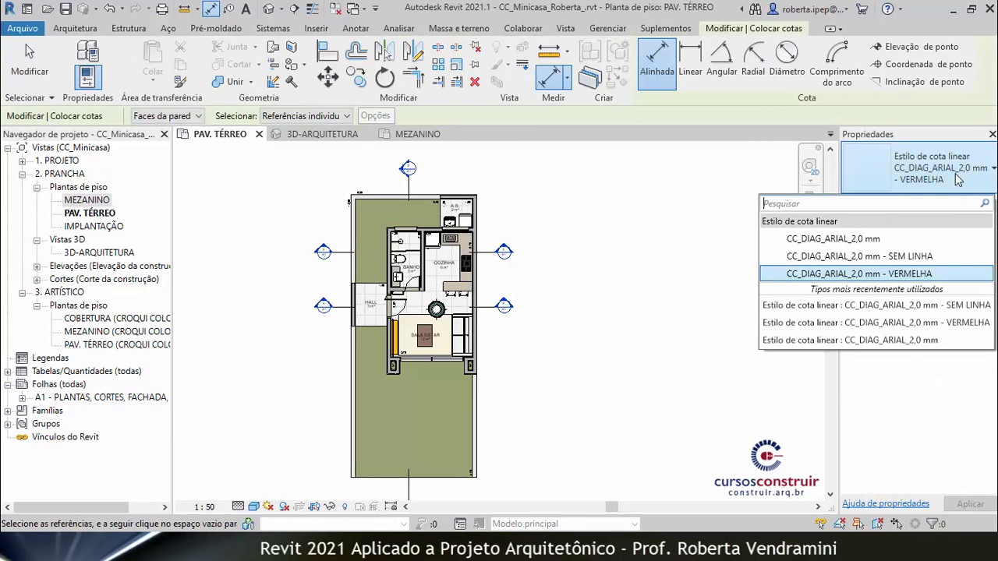
click(828, 239)
scroll(390, 468, up, 4)
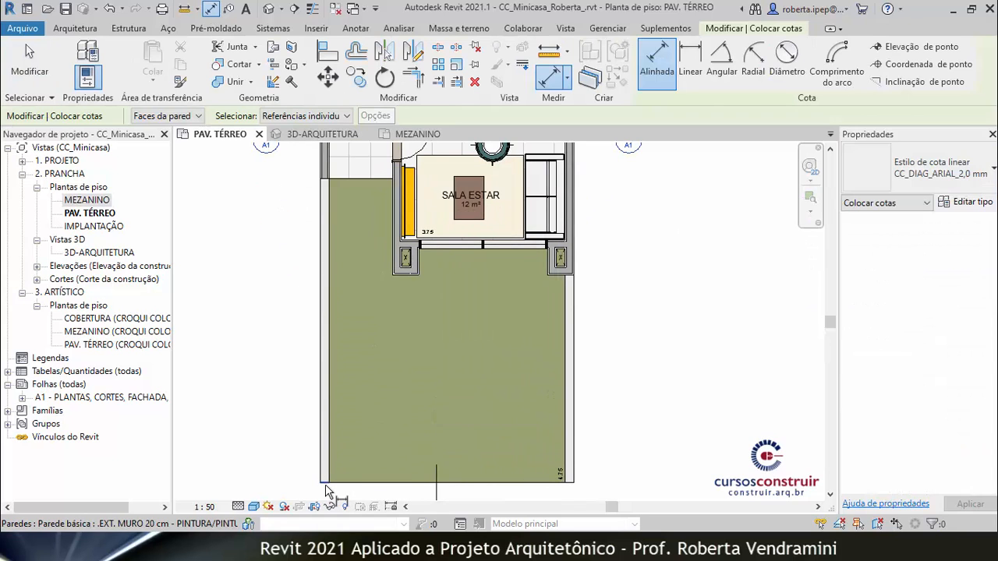
scroll(331, 328, up, 3)
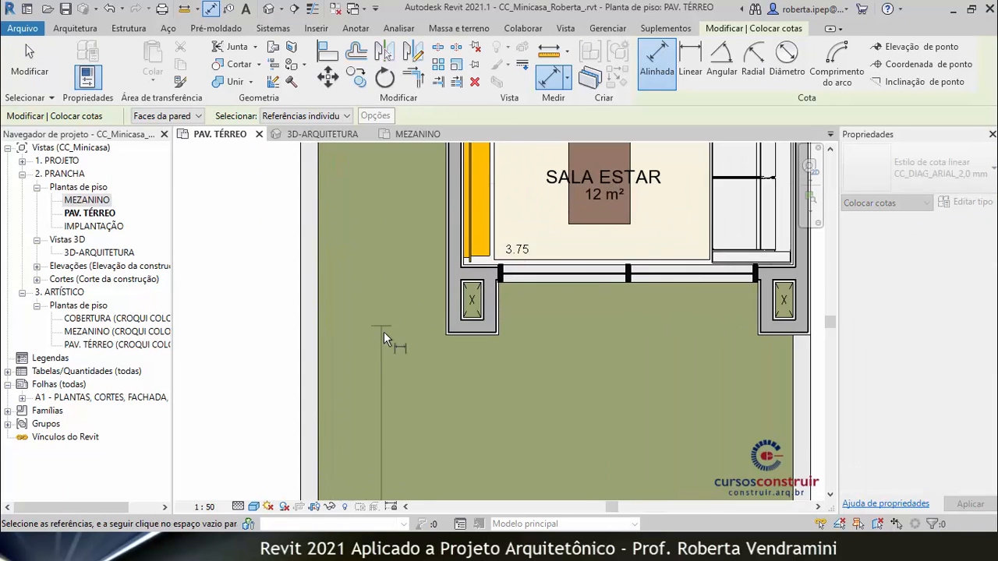
scroll(335, 217, up, 2)
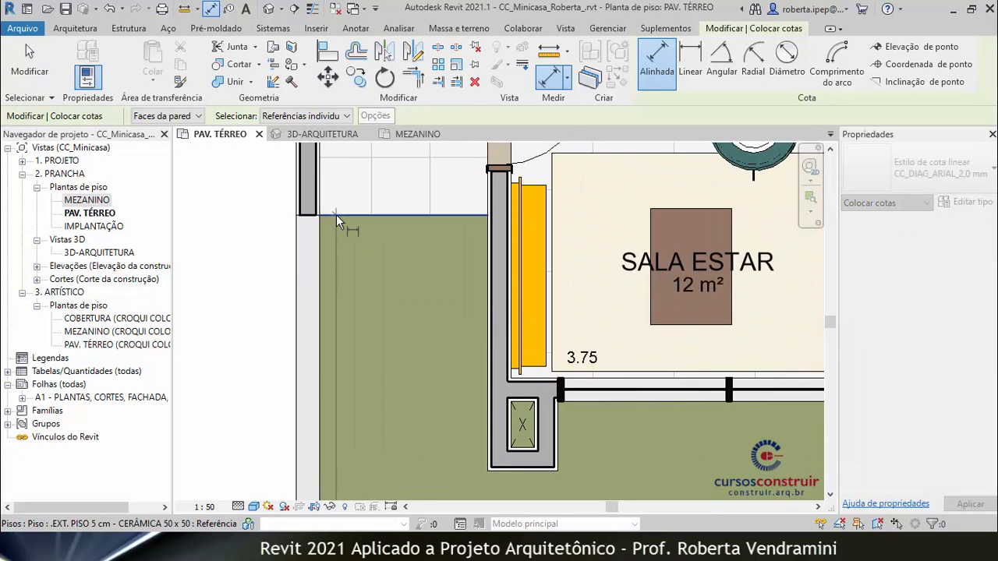
scroll(338, 243, down, 3)
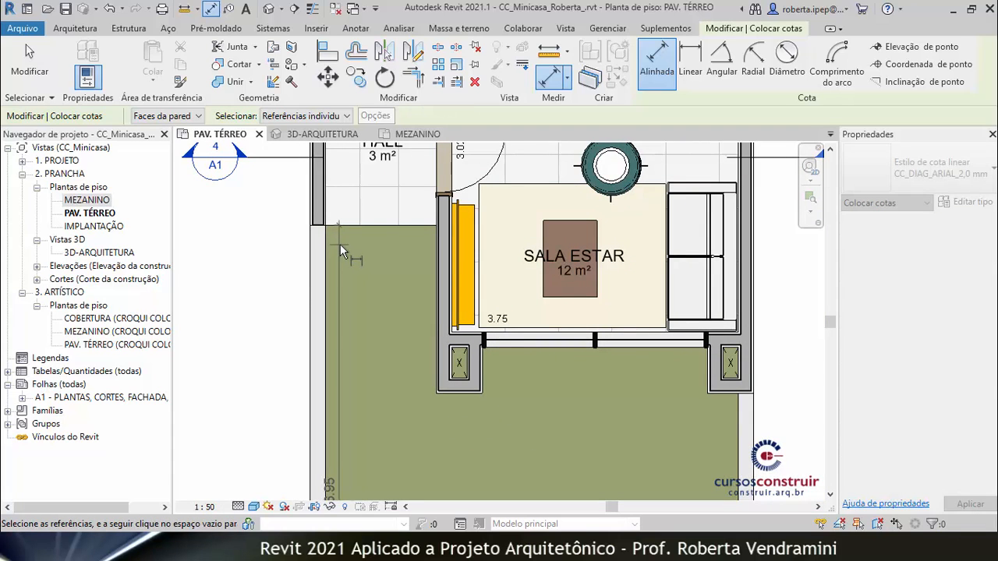
click(340, 244)
key(Escape)
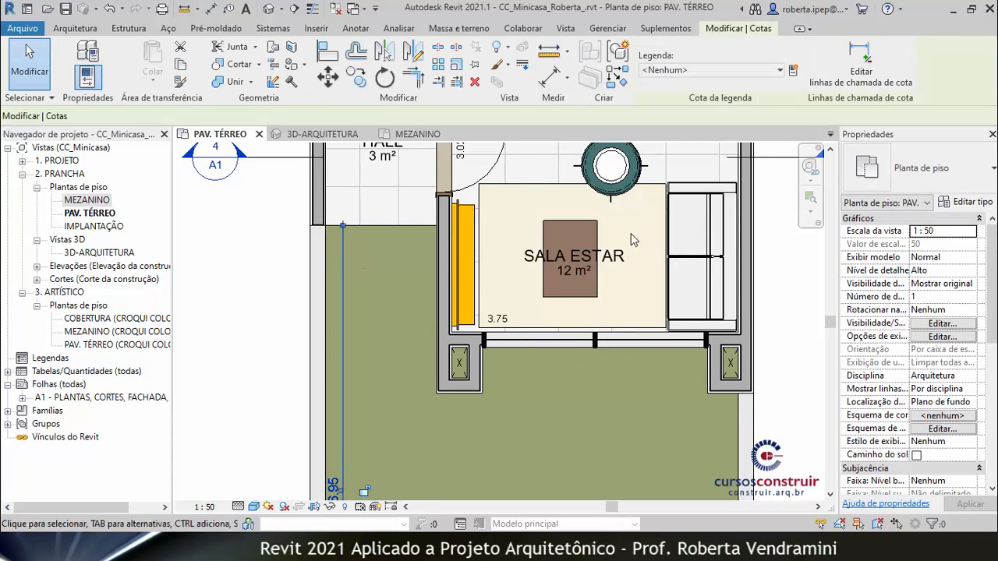
Change the front garden's vertical dimension to the style CC_DIAG_ARIAL_2,0 mm - SEM LINHA and deselect it.
click(920, 170)
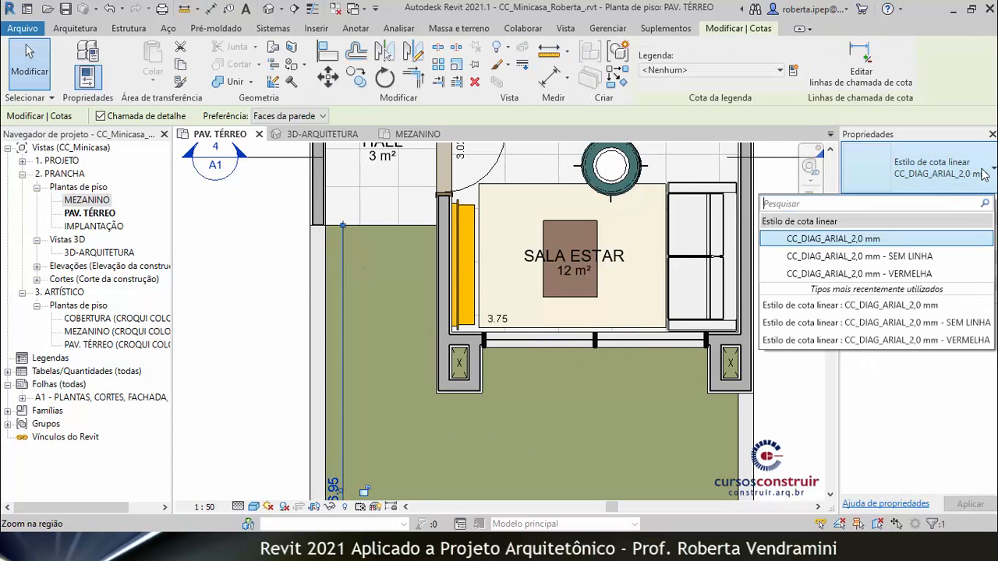
click(869, 258)
click(392, 257)
scroll(421, 365, down, 1)
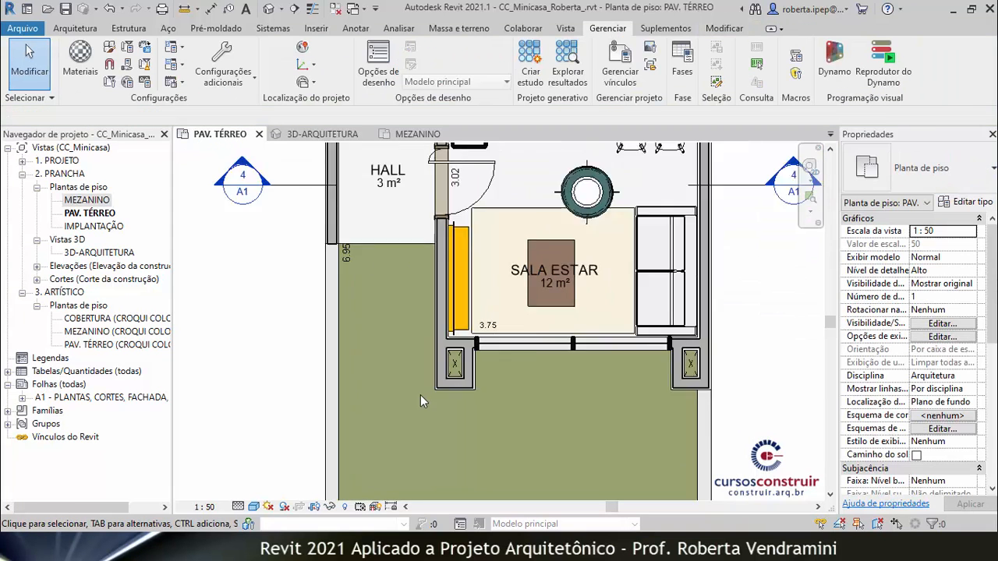
Dimension the HALL floor vertically between its two garden edges with an aligned dimension in CC_DIAG_ARIAL_2,0 mm - SEM LINHA.
scroll(420, 394, down, 5)
scroll(365, 201, up, 6)
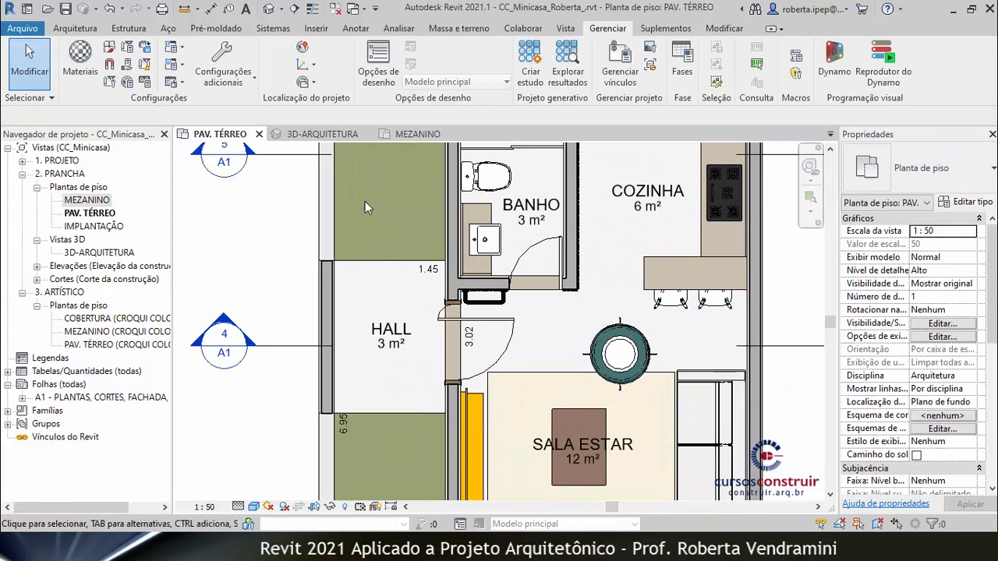
click(213, 11)
click(934, 187)
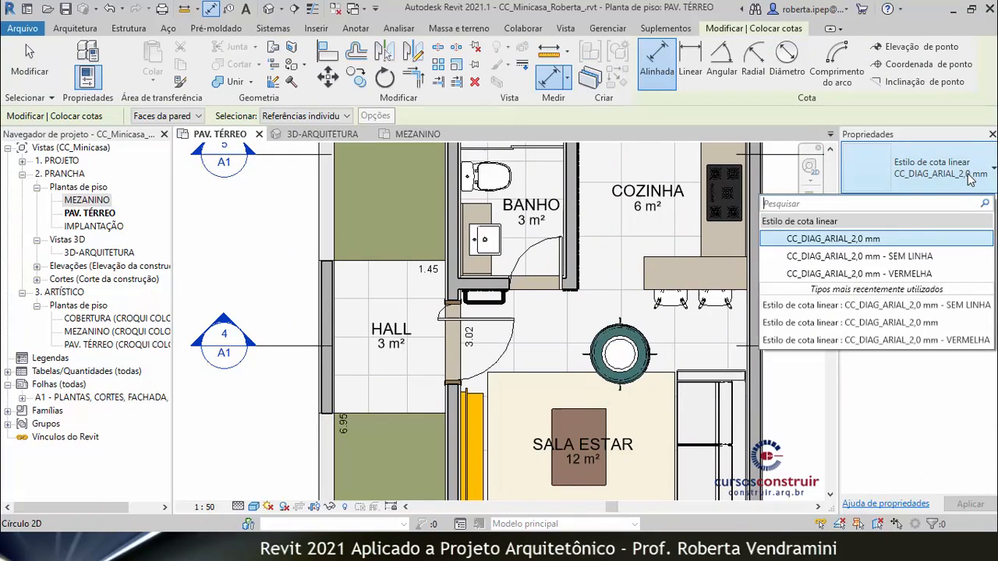
click(908, 263)
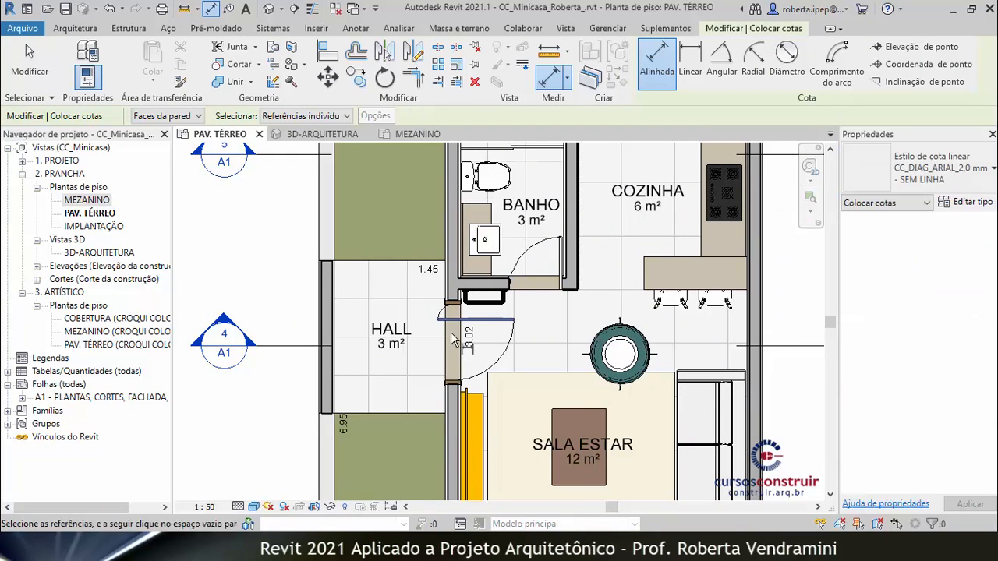
click(347, 260)
click(352, 277)
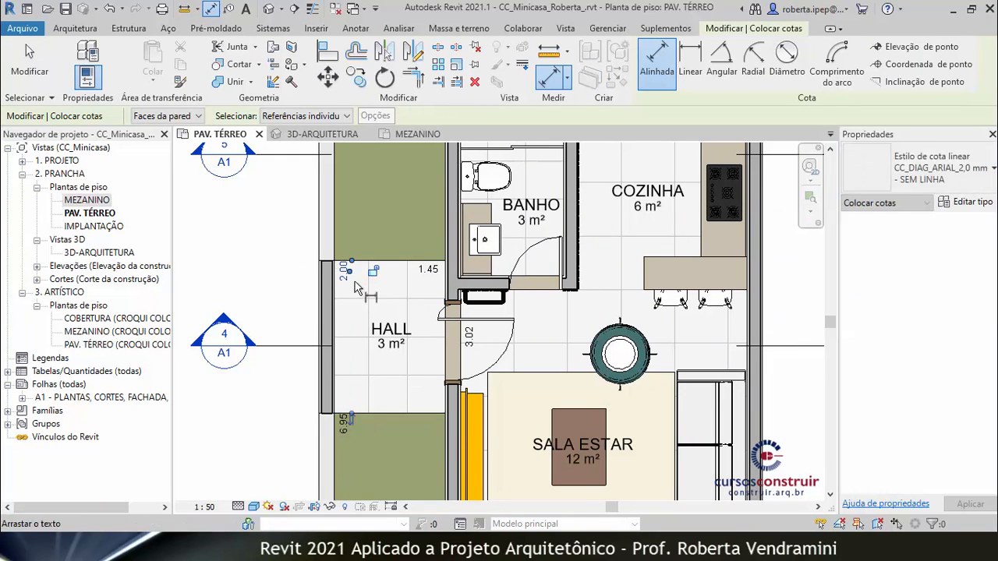
Dimension the rear garden vertically from the HALL floor's edge to the inner face of the back boundary wall, then end the dimension command.
scroll(355, 287, down, 4)
scroll(385, 304, up, 5)
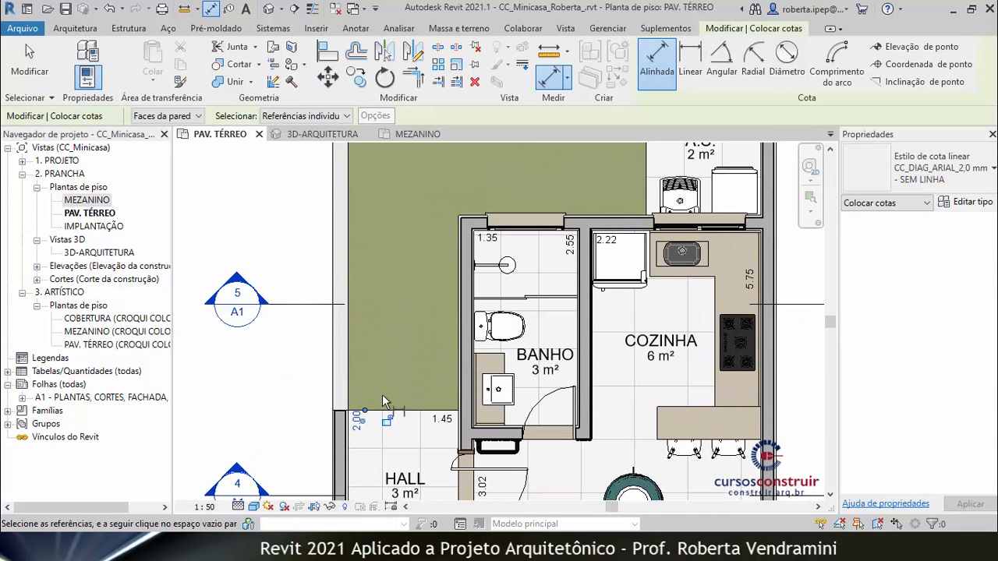
key(Escape)
scroll(379, 372, down, 2)
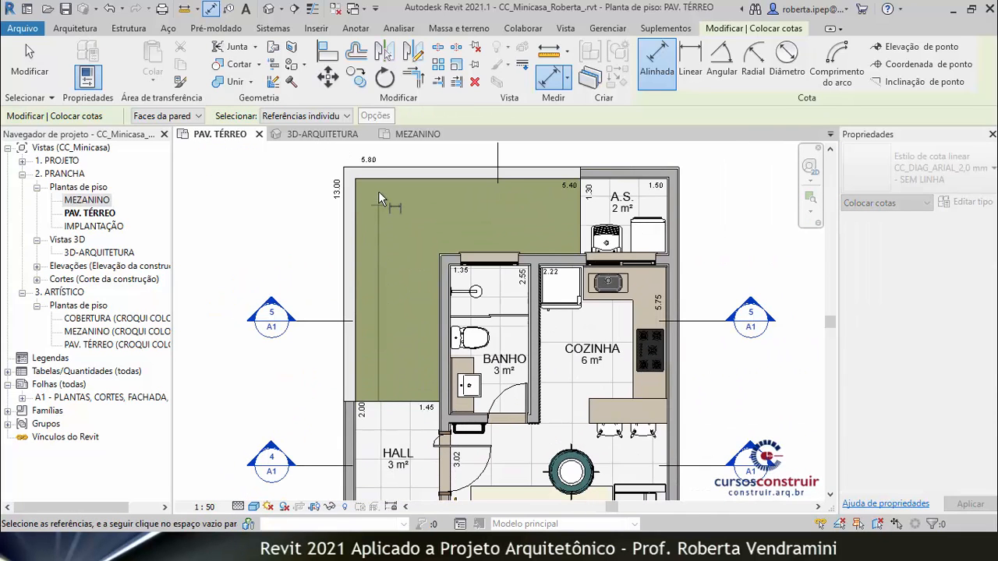
key(Escape)
key(Escape)
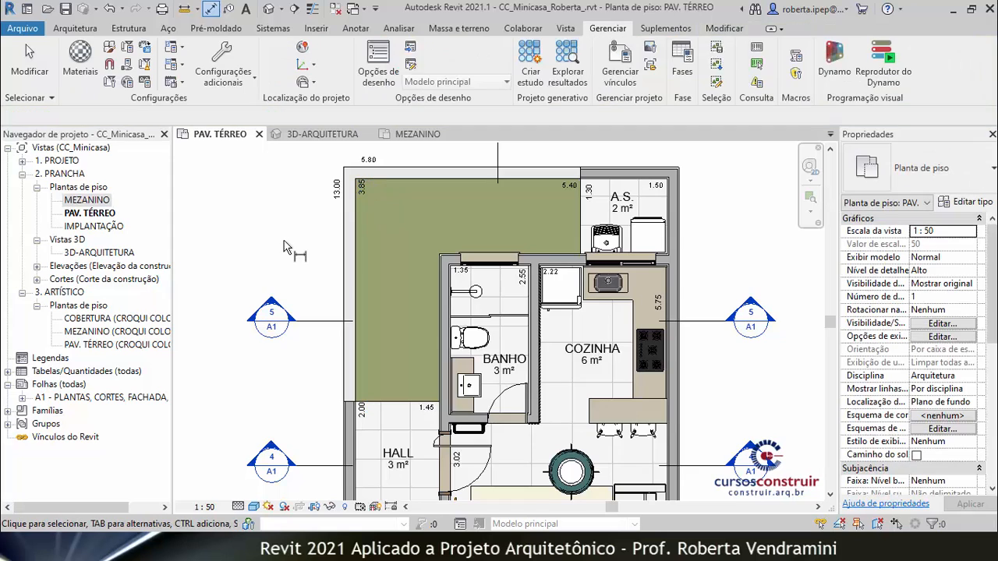
scroll(469, 214, down, 2)
scroll(469, 215, up, 5)
scroll(469, 215, down, 1)
middle_drag(468, 214, 335, 266)
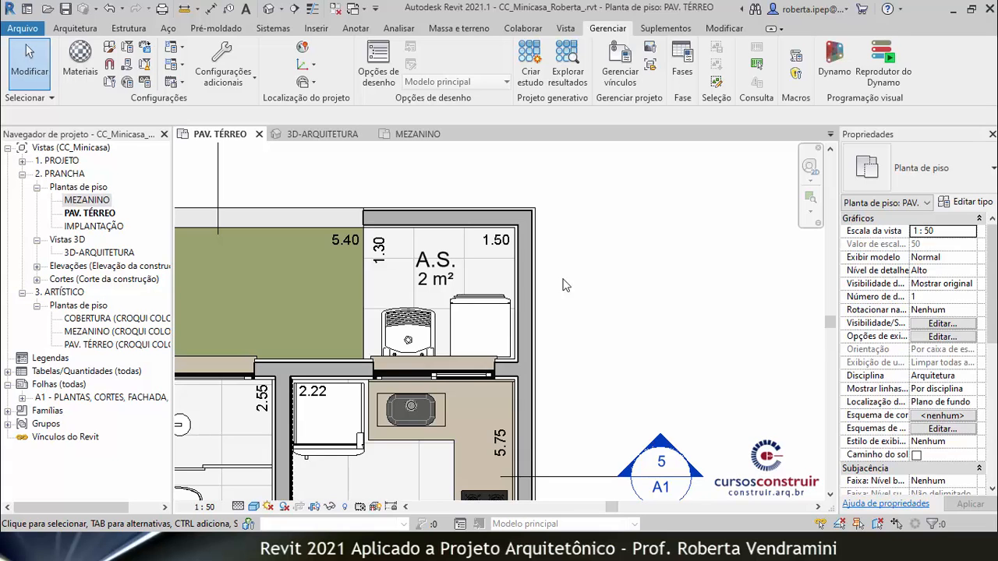
Open the 3D-ARQUITETURA view and check which scope boxes are available in its extents properties, leaving the setting at Nenhum.
click(343, 135)
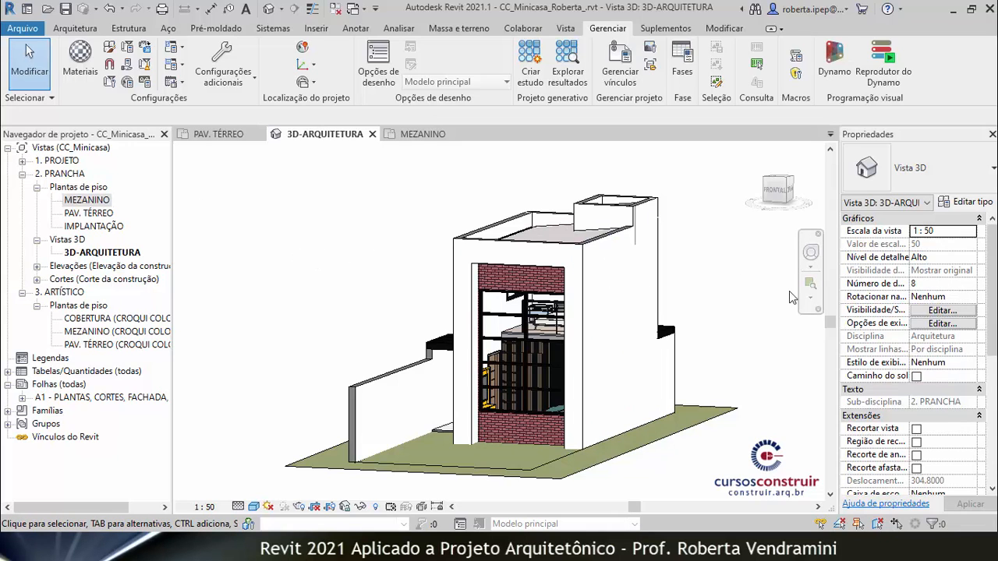
drag(994, 251, 994, 302)
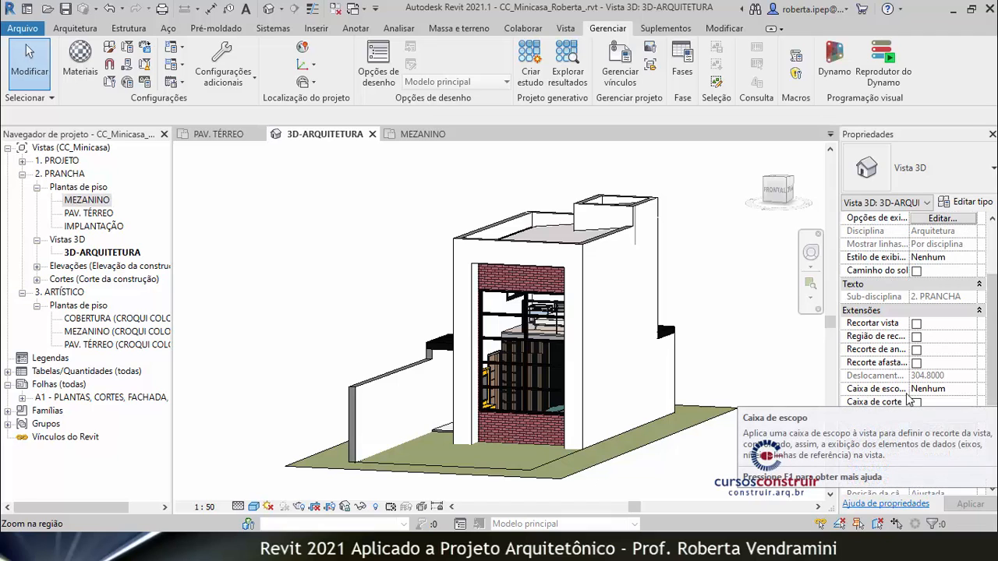
click(886, 312)
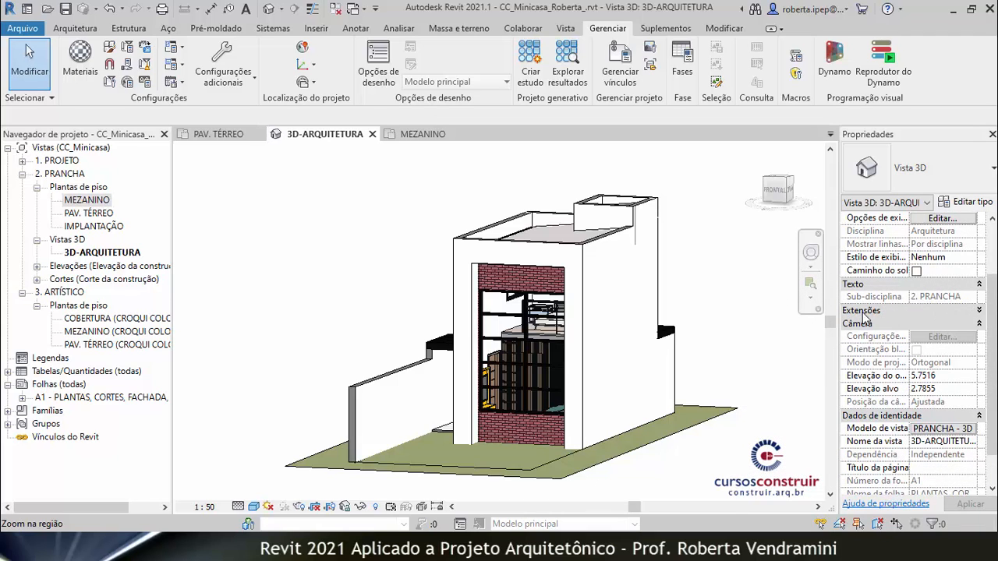
click(980, 311)
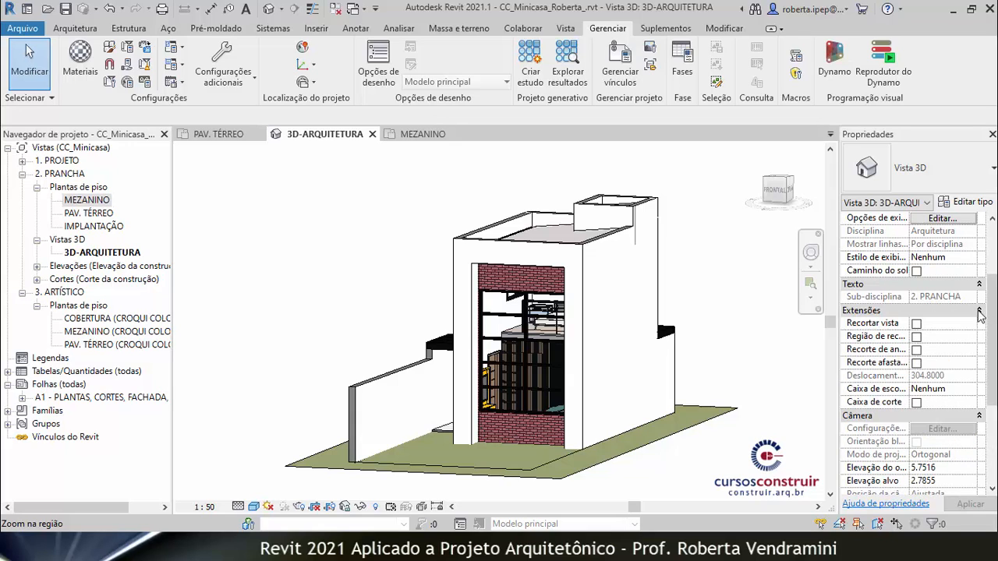
click(950, 391)
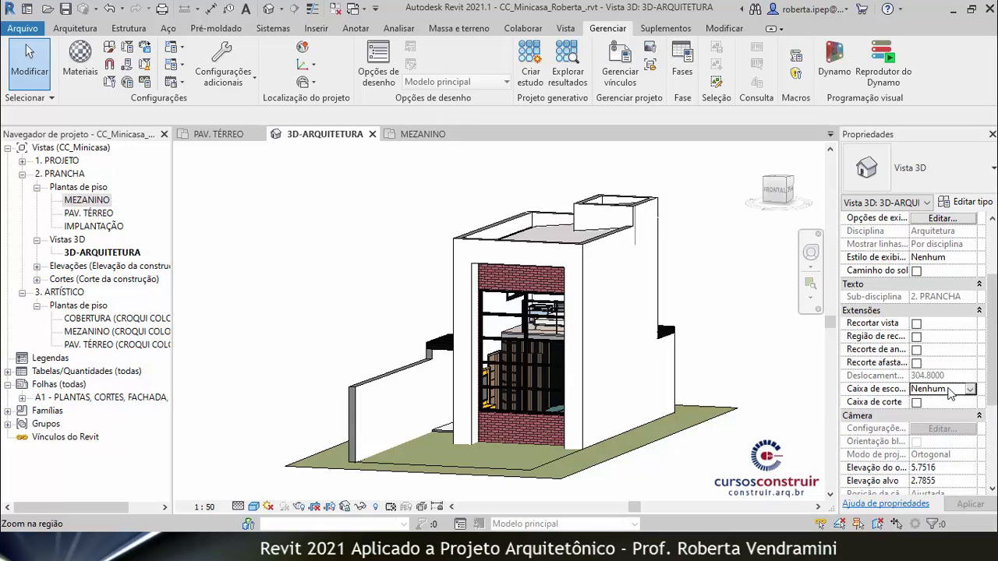
click(971, 390)
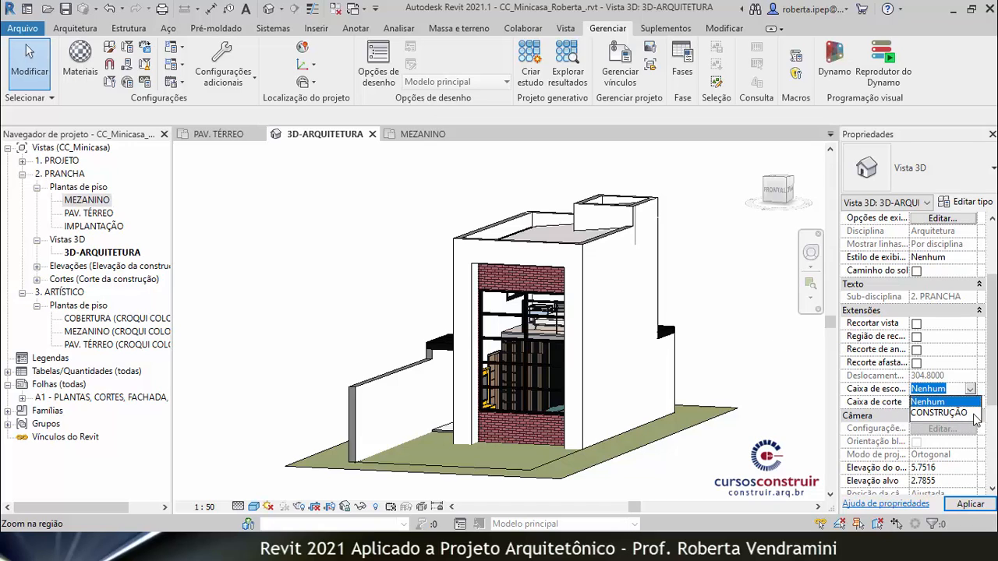
click(768, 321)
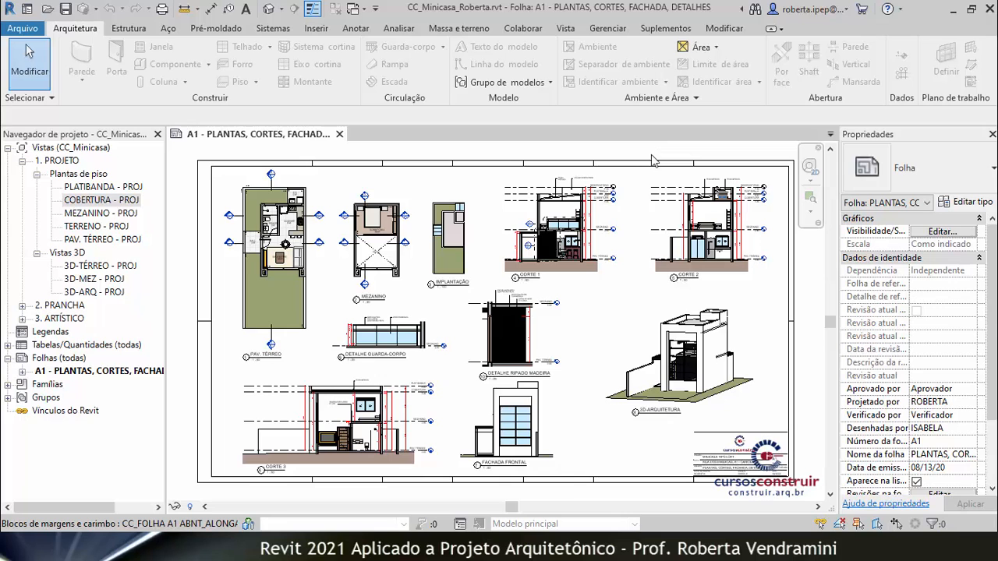
Examine the section drawings on sheet A1, looking closely at the bathroom in CORTE 3.
scroll(360, 459, up, 8)
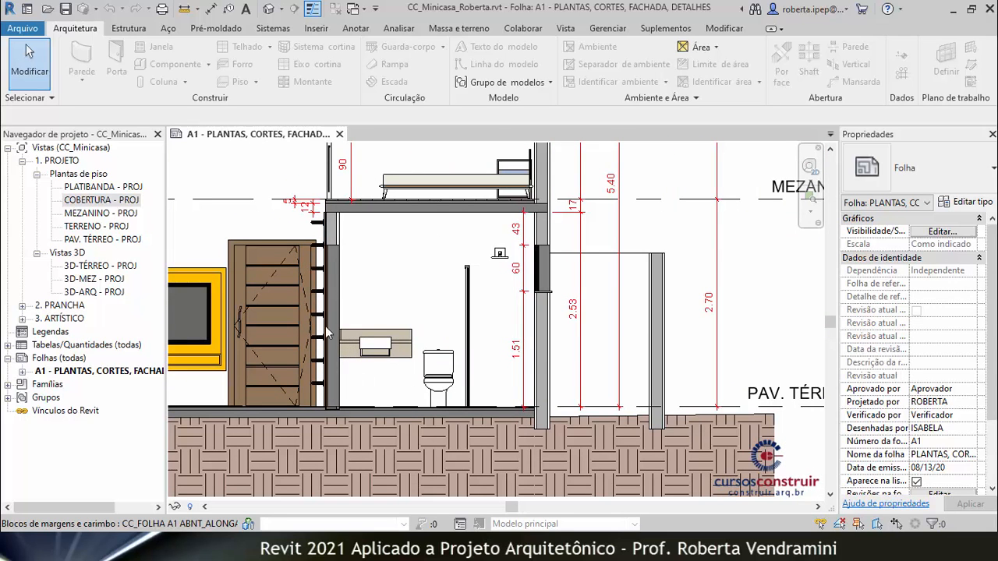
scroll(499, 293, down, 5)
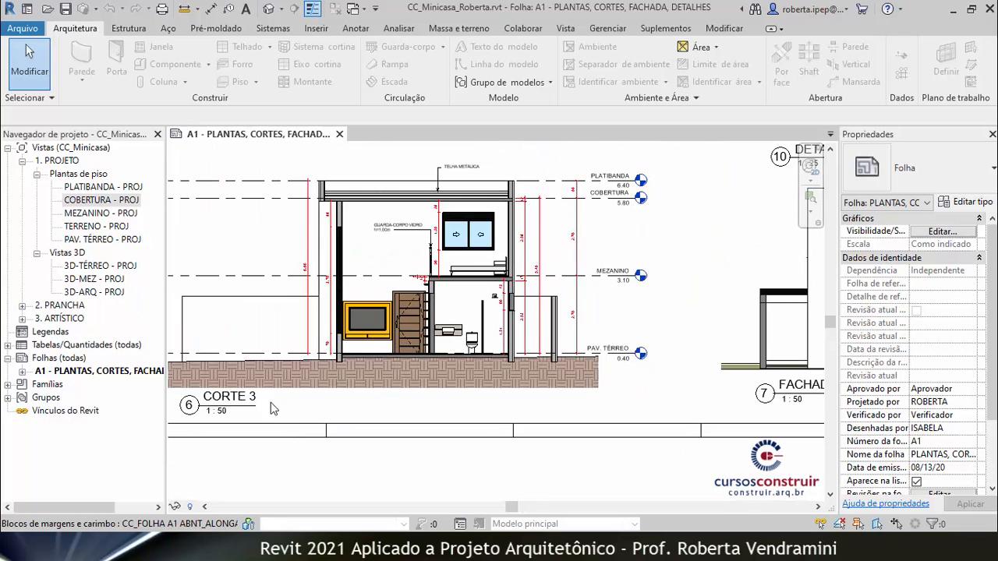
scroll(295, 451, down, 2)
scroll(295, 451, down, 3)
scroll(479, 299, up, 6)
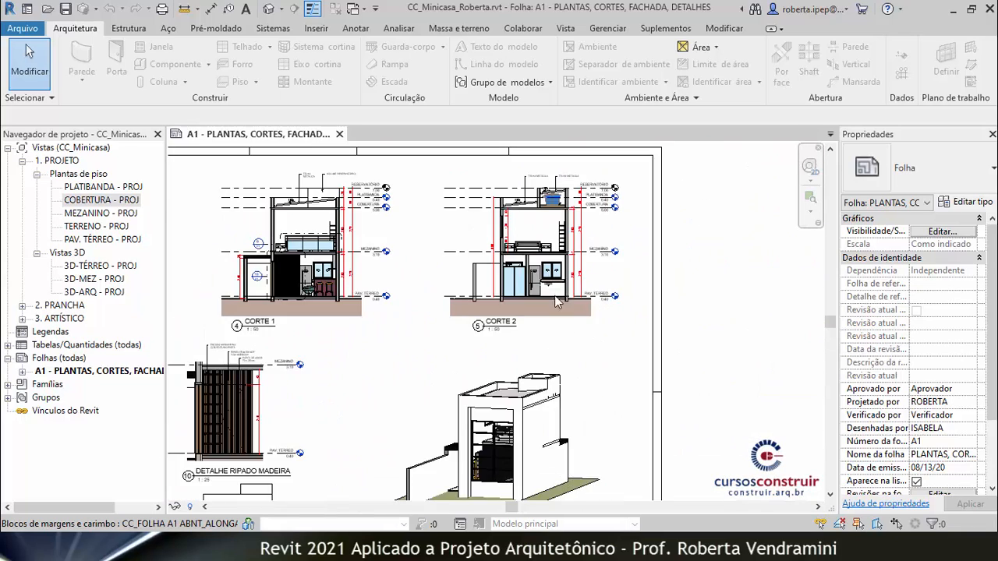
scroll(585, 335, down, 5)
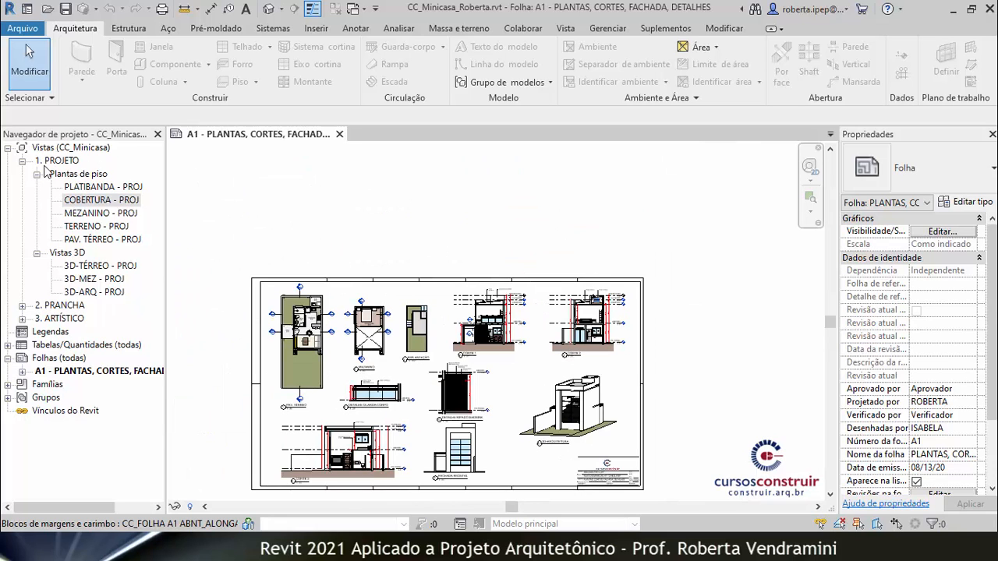
Open the PAV. TÉRREO - PROJ floor plan and inspect the bathroom's exterior side wall, leaving it deselected.
double_click(104, 241)
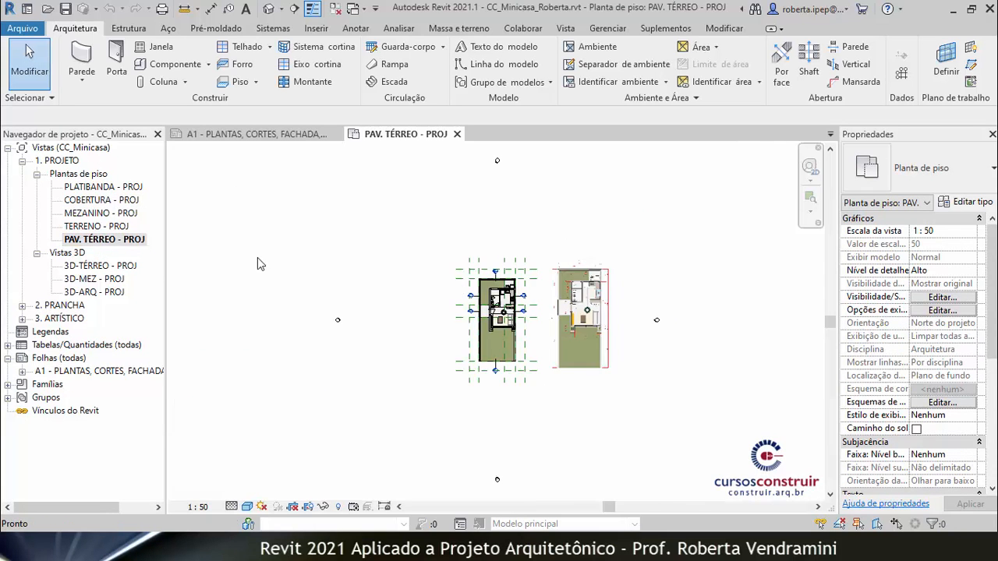
scroll(485, 258, up, 5)
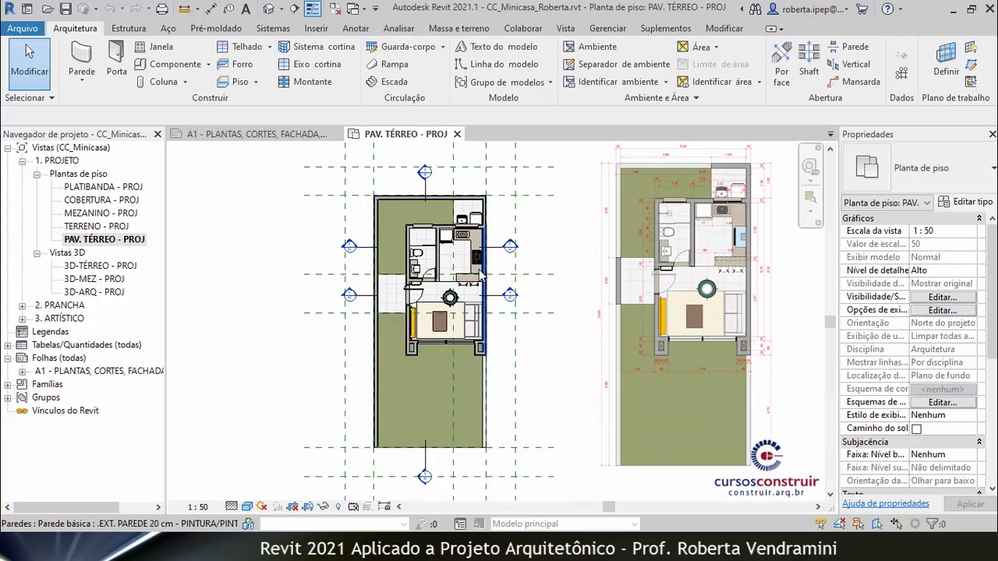
scroll(424, 226, up, 1)
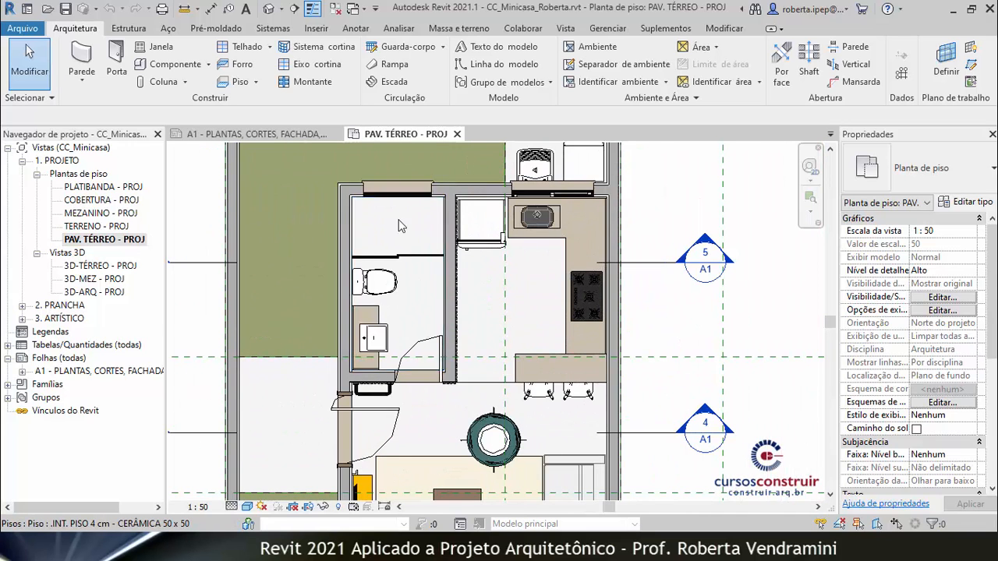
click(345, 230)
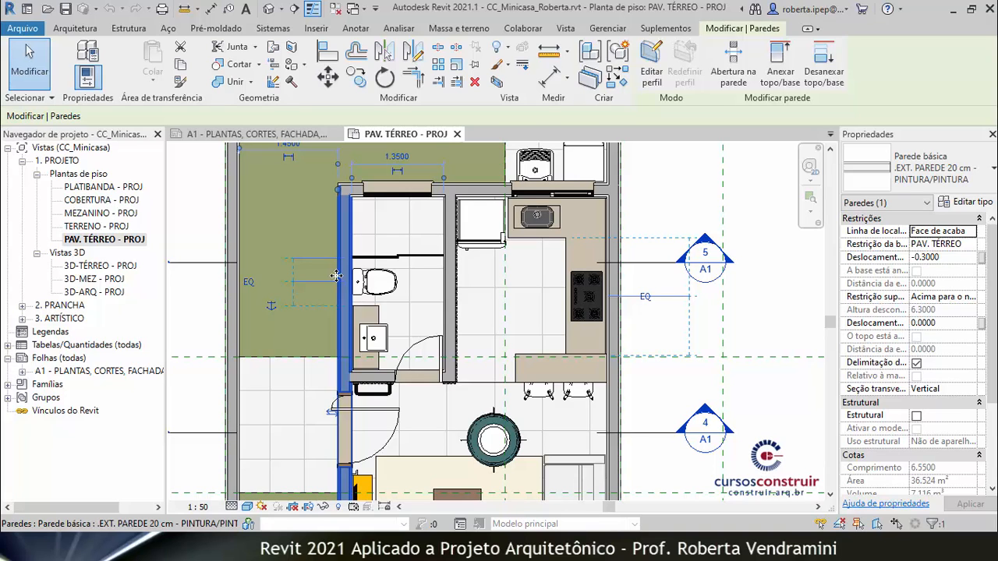
click(748, 241)
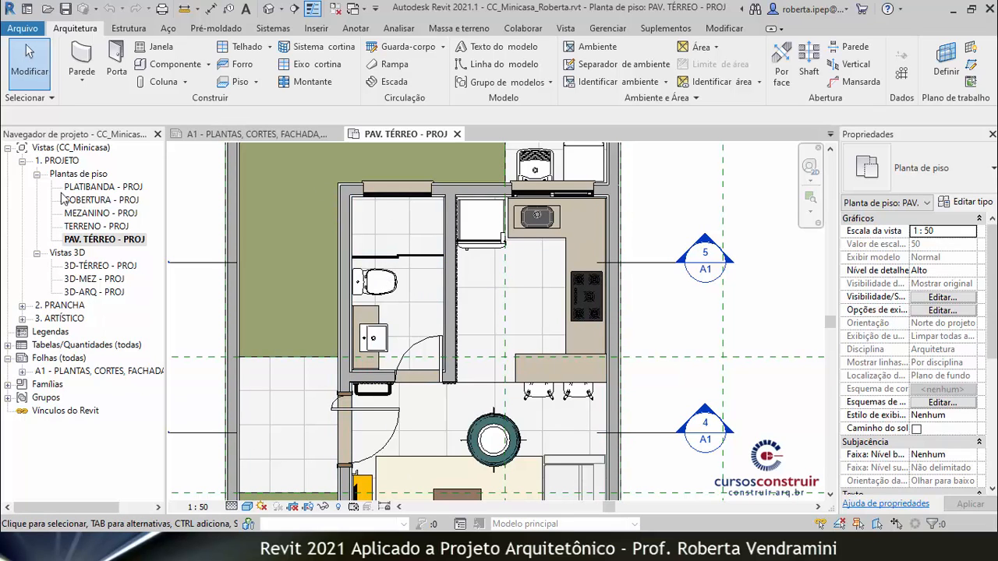
Open the CORTE 3 section and start Split Face (Dividir face) for the exterior wall seen behind the bathroom.
click(23, 306)
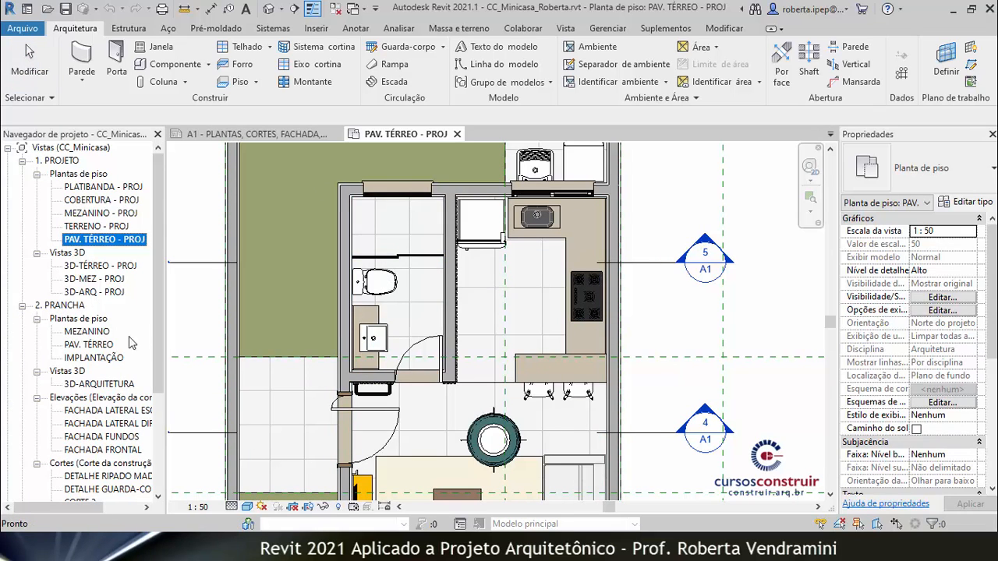
scroll(109, 367, down, 3)
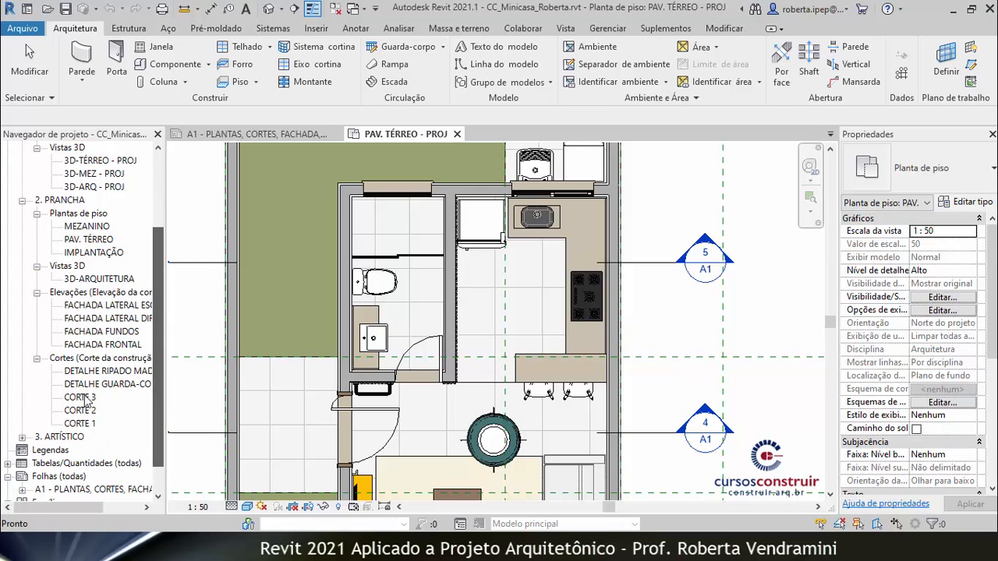
double_click(82, 398)
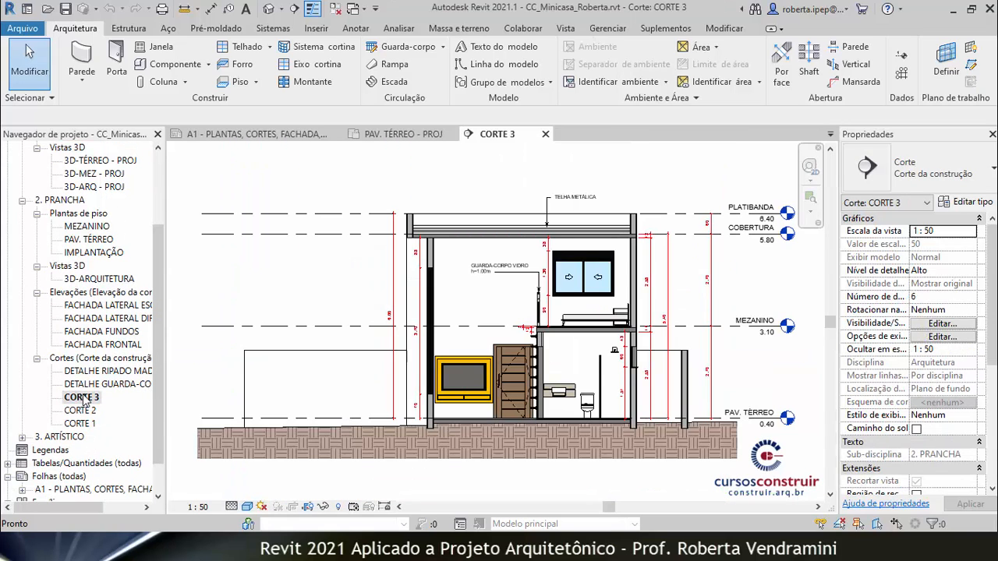
scroll(701, 405, up, 5)
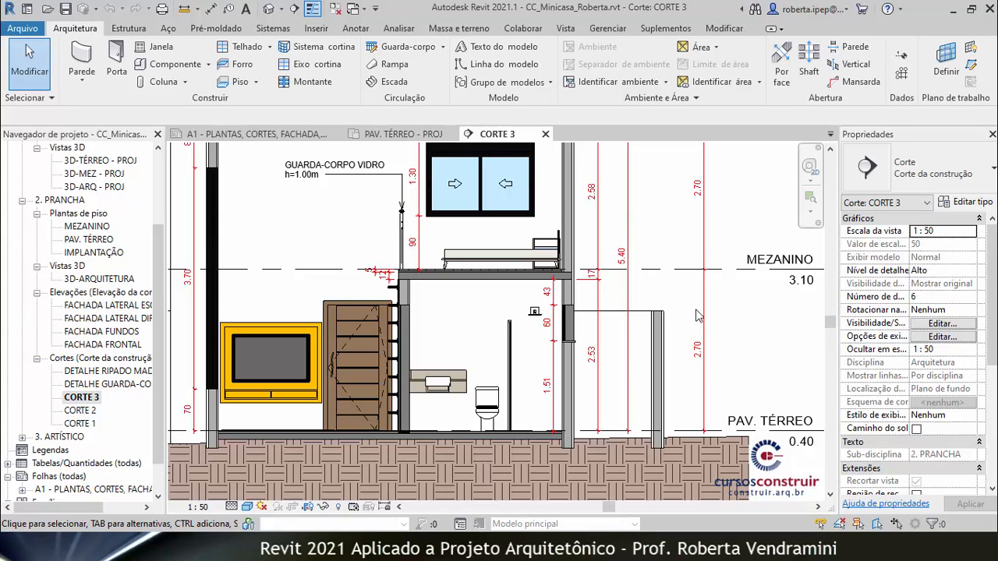
scroll(624, 397, up, 2)
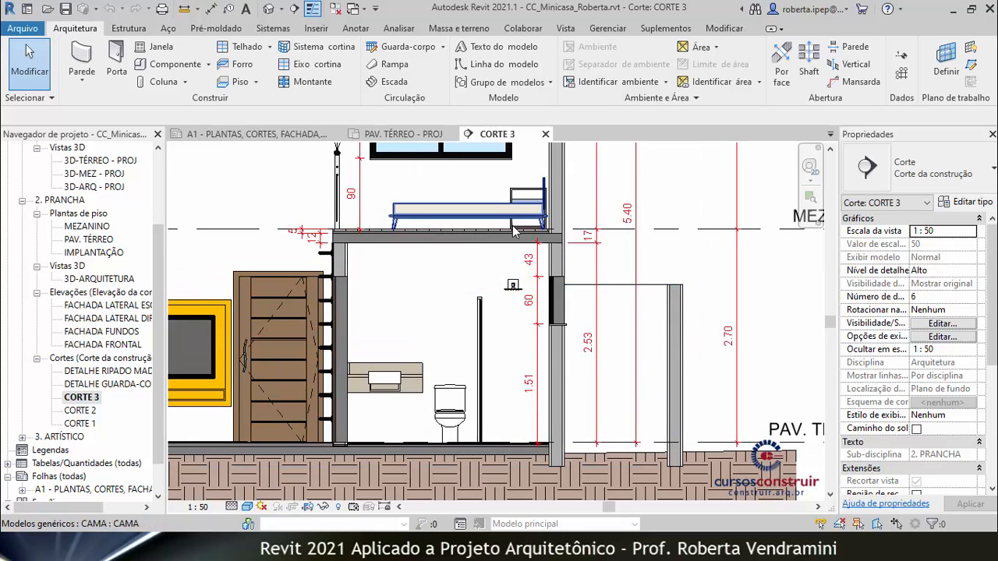
click(458, 257)
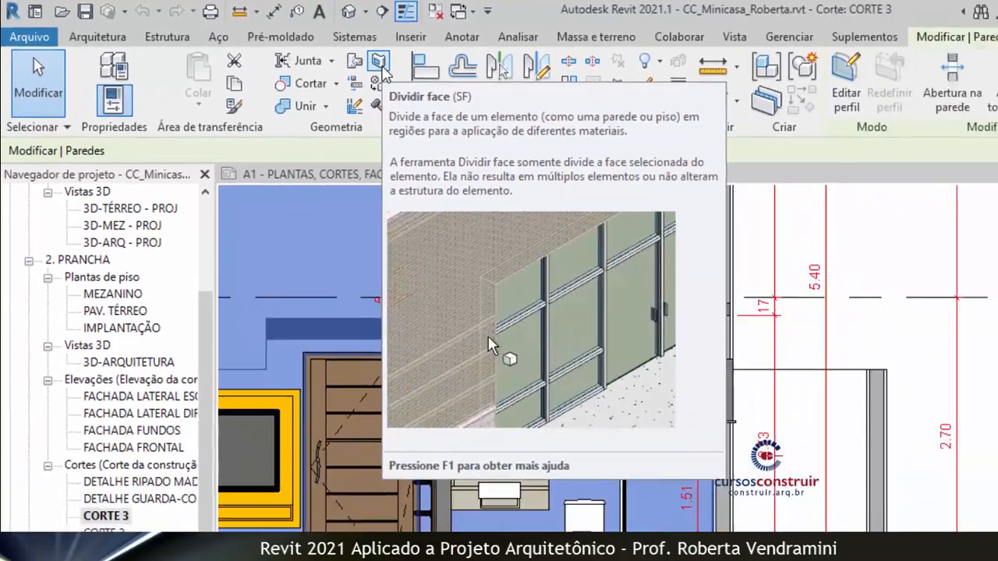
click(381, 66)
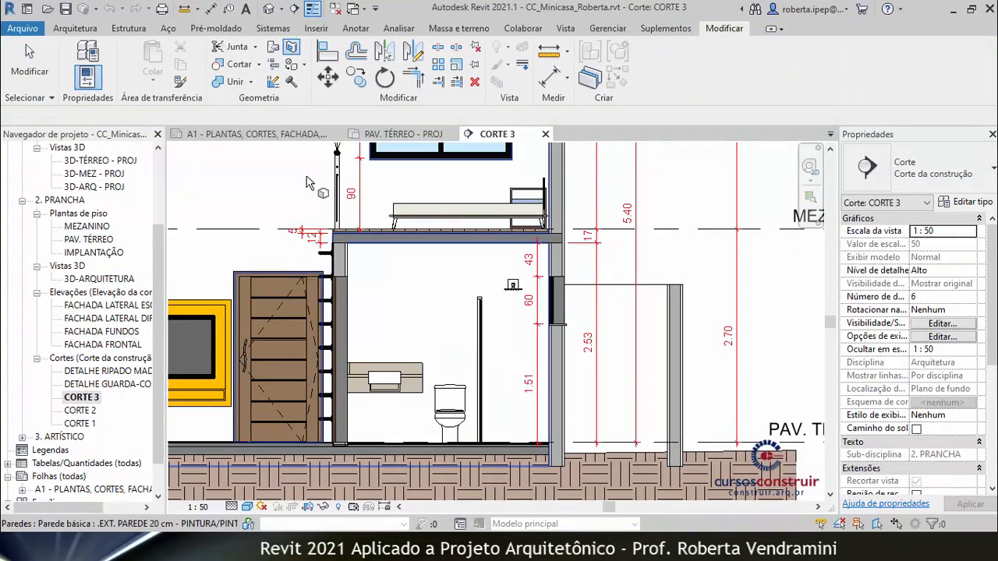
Examine the selected wall face's outline around the bathroom, at its base, at the partition wall and beneath the mezzanine slab.
scroll(453, 347, down, 4)
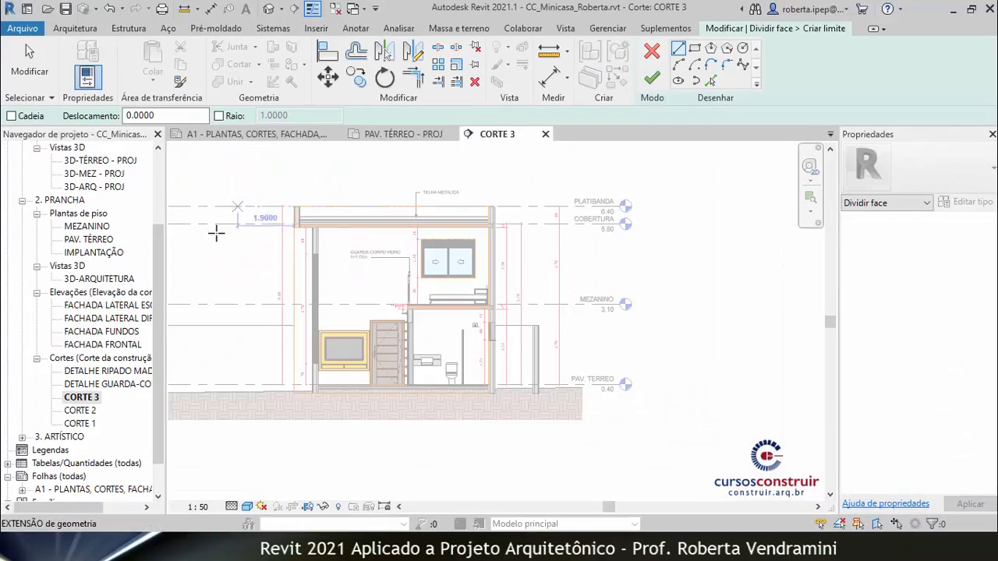
scroll(346, 285, up, 3)
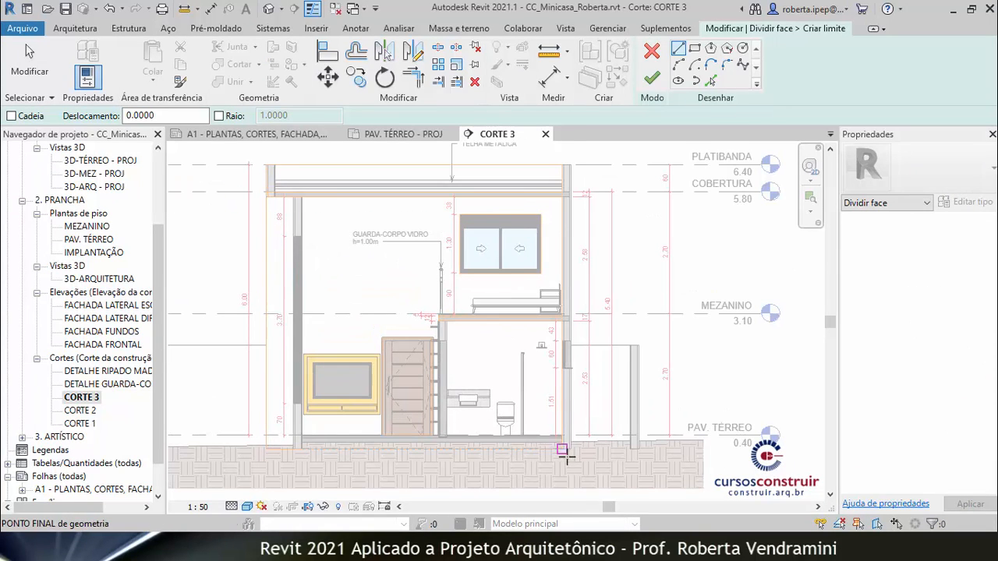
scroll(568, 460, up, 3)
scroll(568, 461, up, 3)
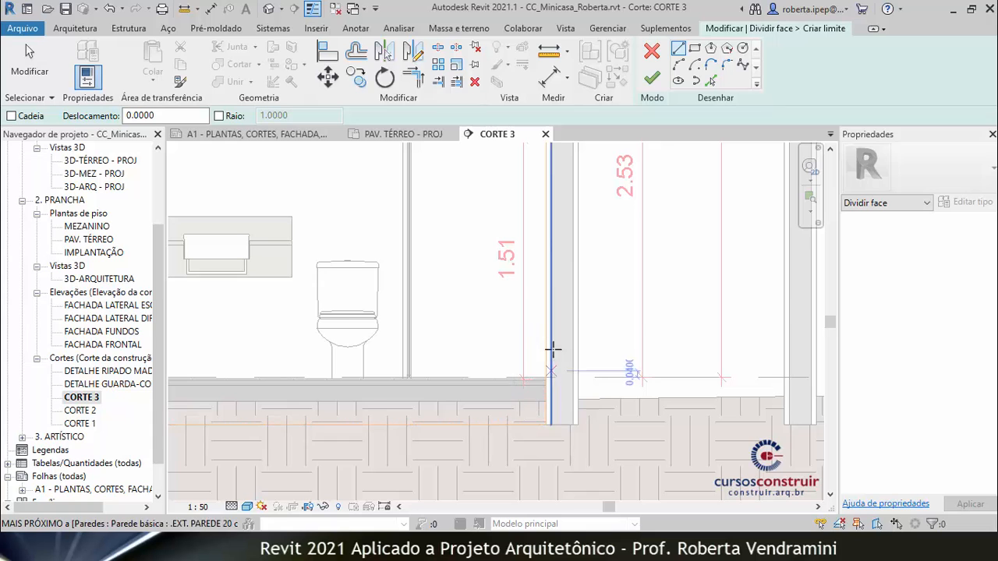
scroll(544, 411, down, 3)
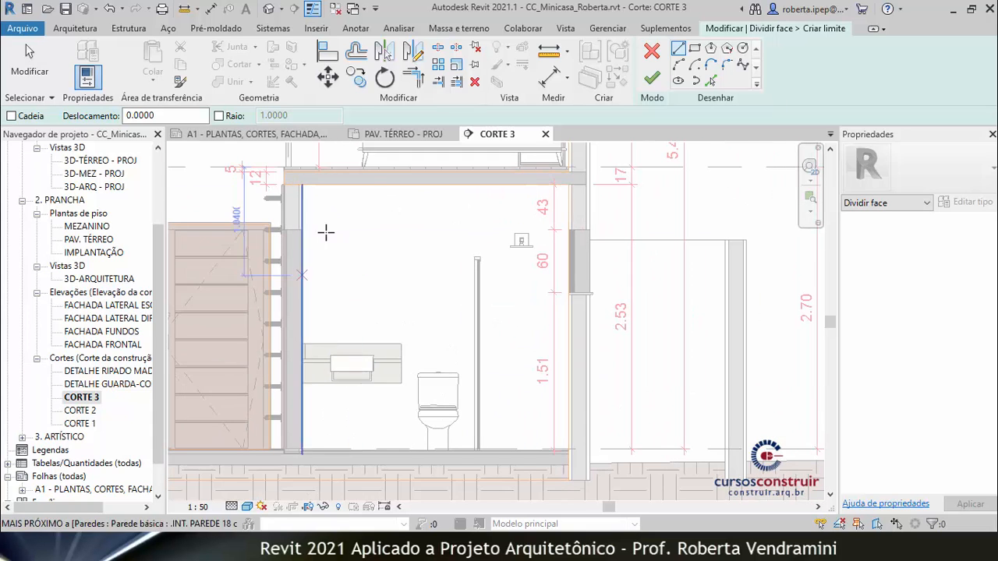
scroll(293, 170, up, 5)
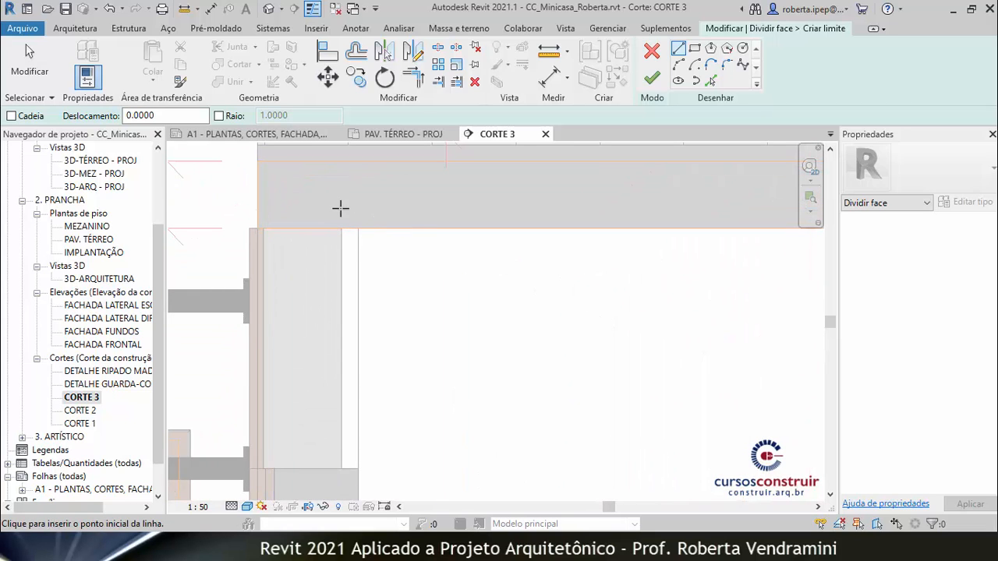
scroll(335, 210, down, 2)
scroll(327, 226, down, 4)
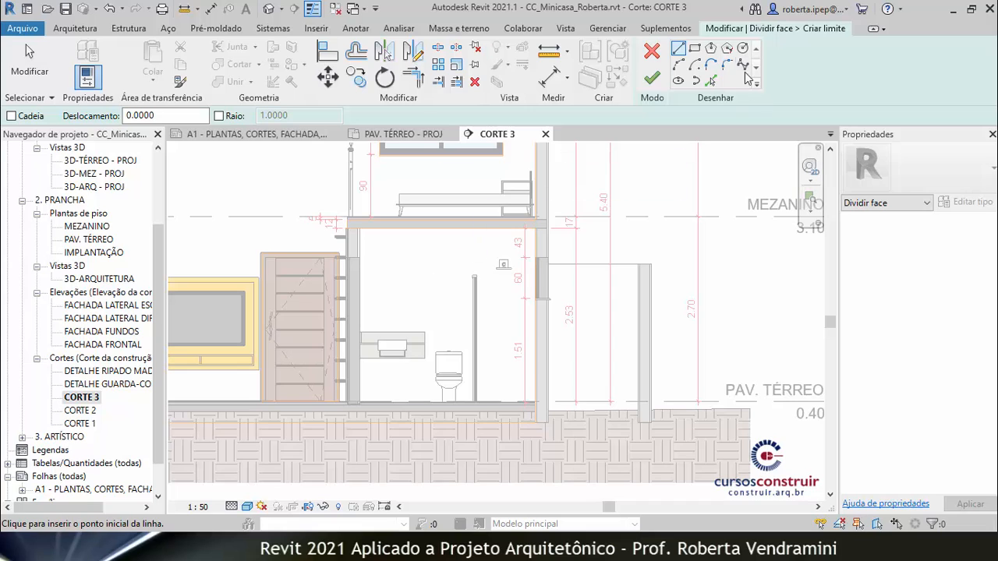
Start a rectangular boundary with a 0.0010 offset at the partition wall's corner beneath the mezzanine slab, flipping the offset inward.
click(696, 49)
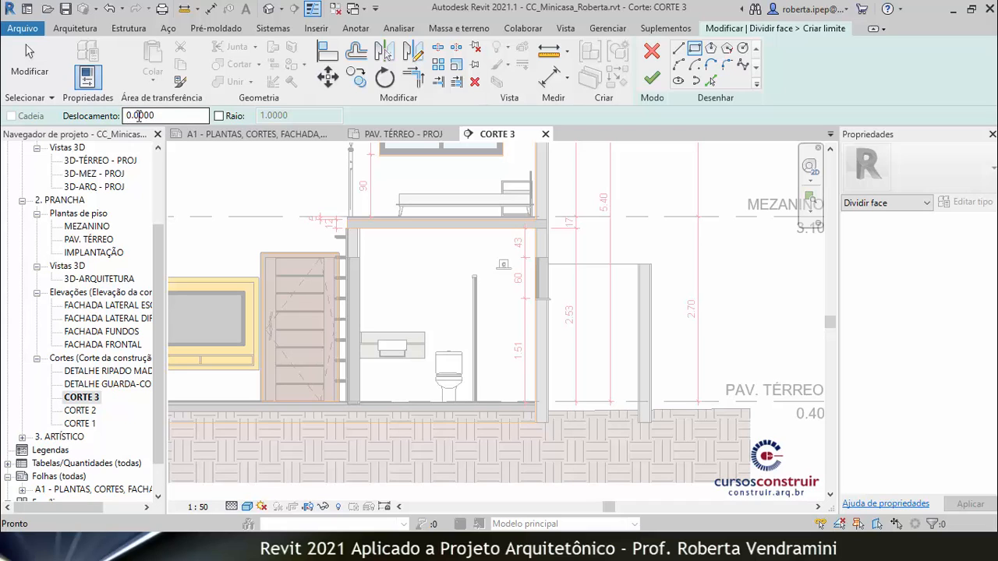
drag(144, 115, 170, 114)
scroll(347, 233, up, 5)
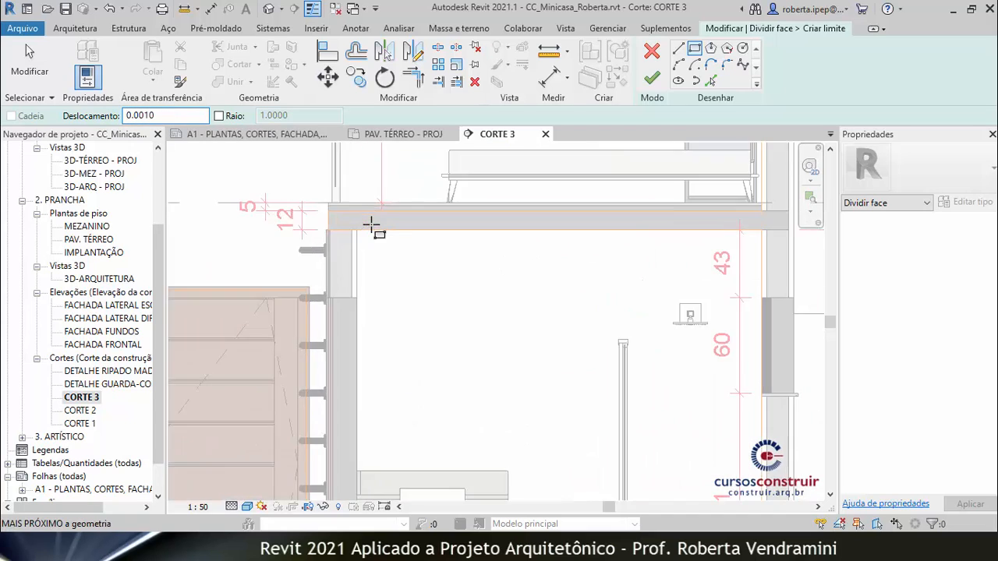
scroll(374, 247, up, 3)
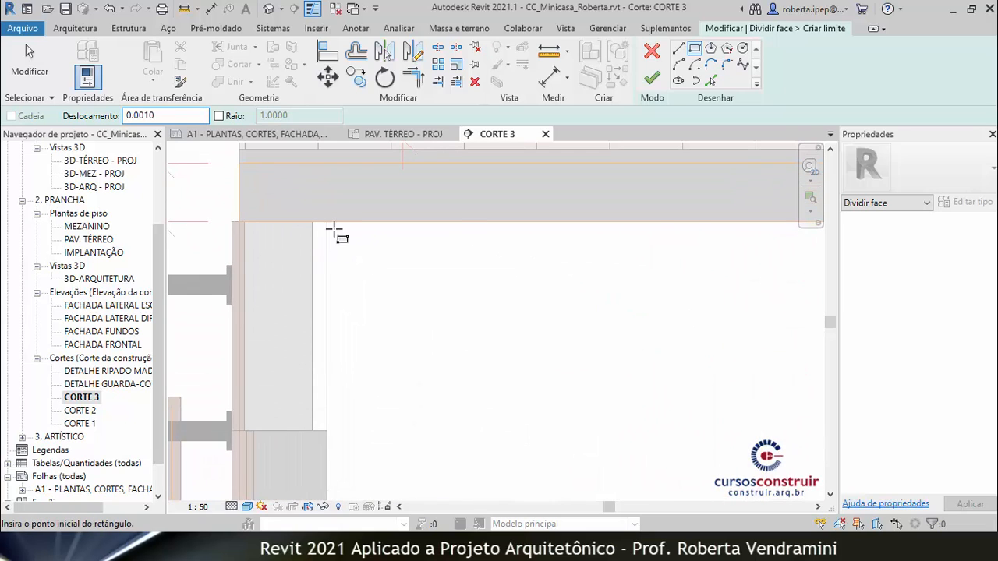
click(327, 223)
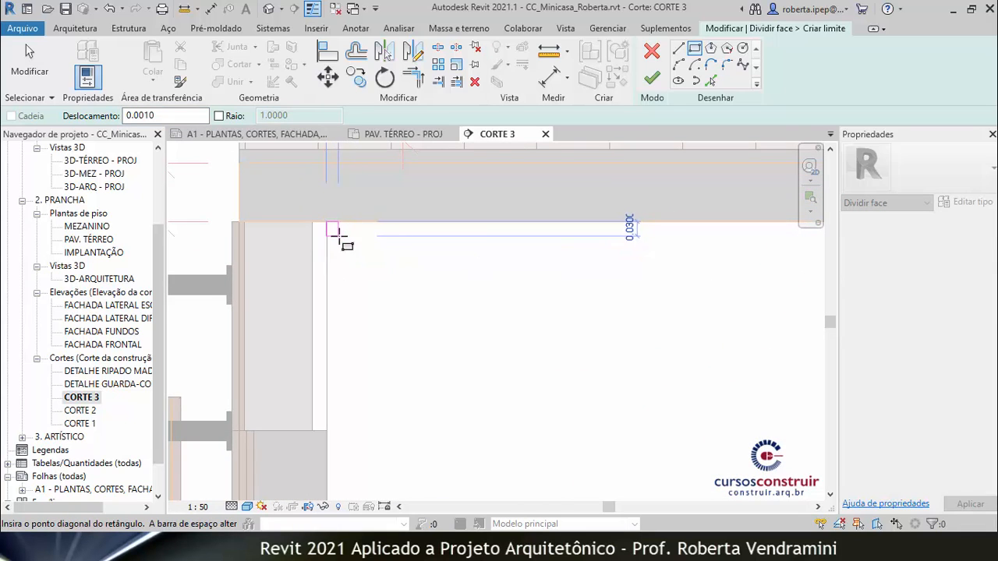
scroll(329, 225, up, 3)
scroll(310, 206, up, 6)
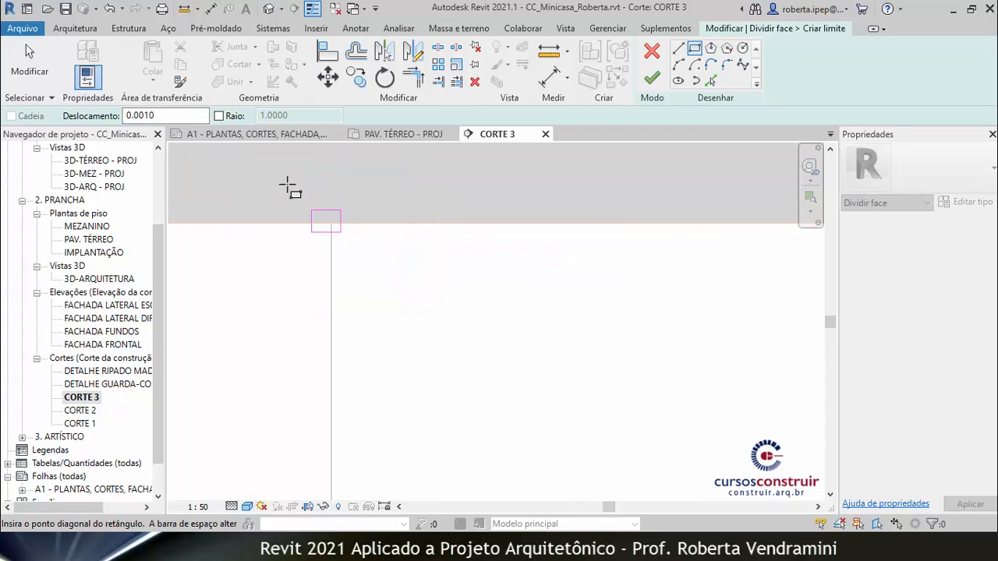
key(space)
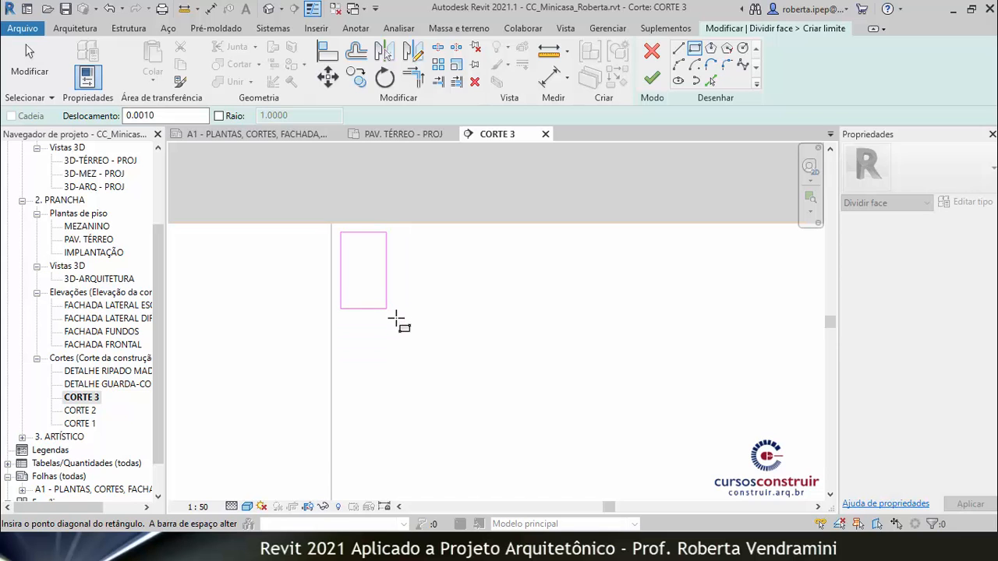
Complete the rectangle at the floor finish's end beside the exterior wall and finish the split face boundary.
scroll(396, 319, down, 2)
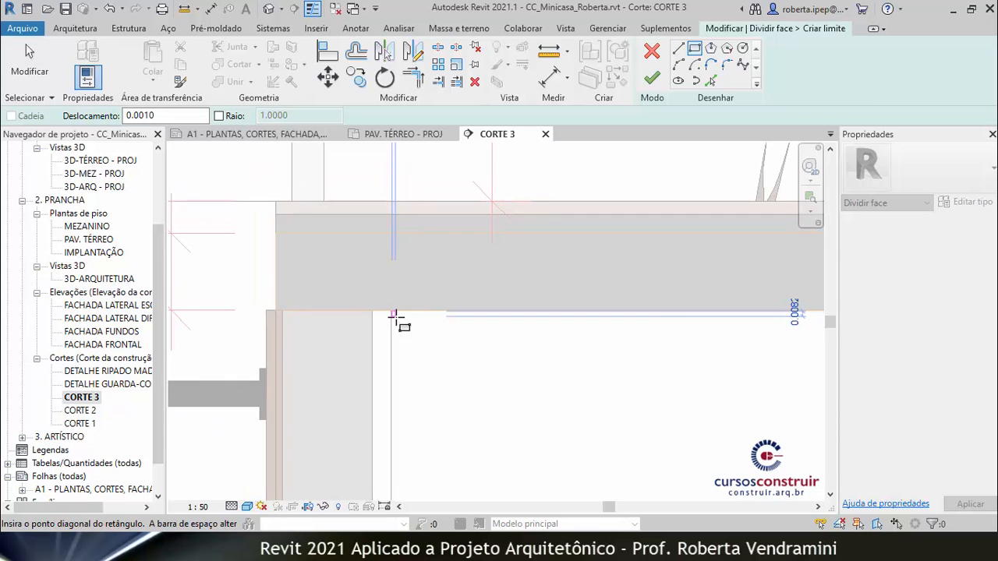
scroll(516, 429, up, 6)
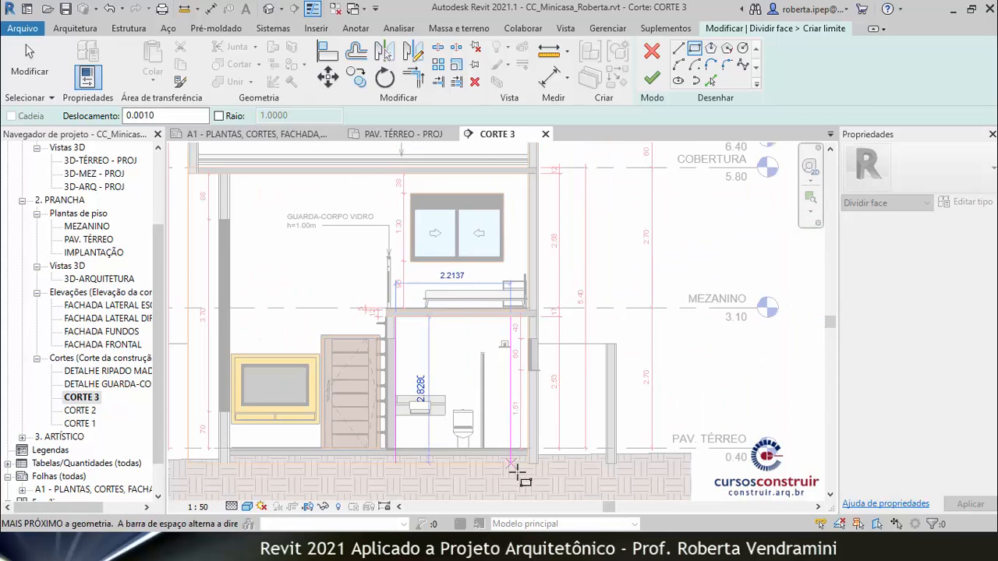
scroll(516, 430, up, 5)
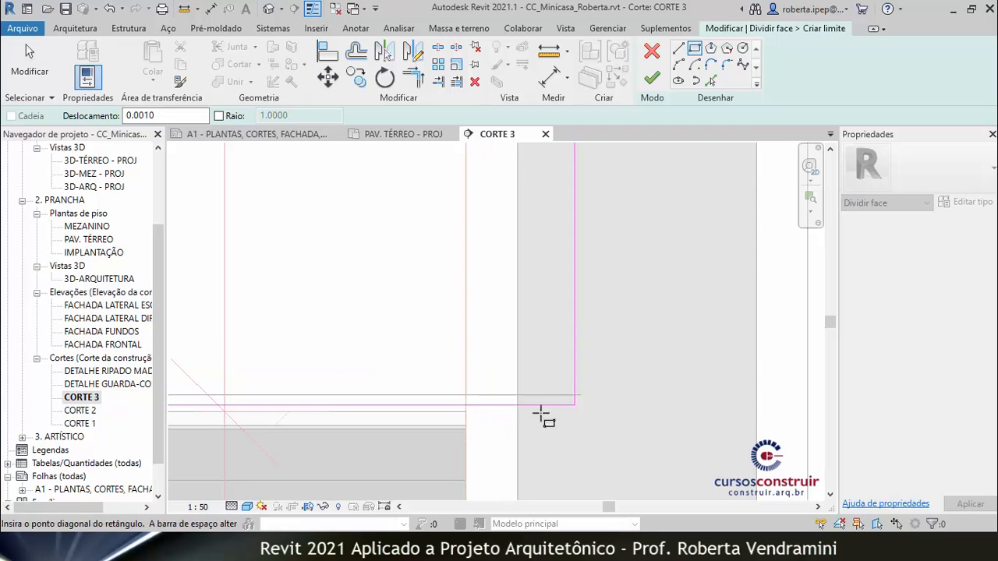
scroll(473, 421, up, 2)
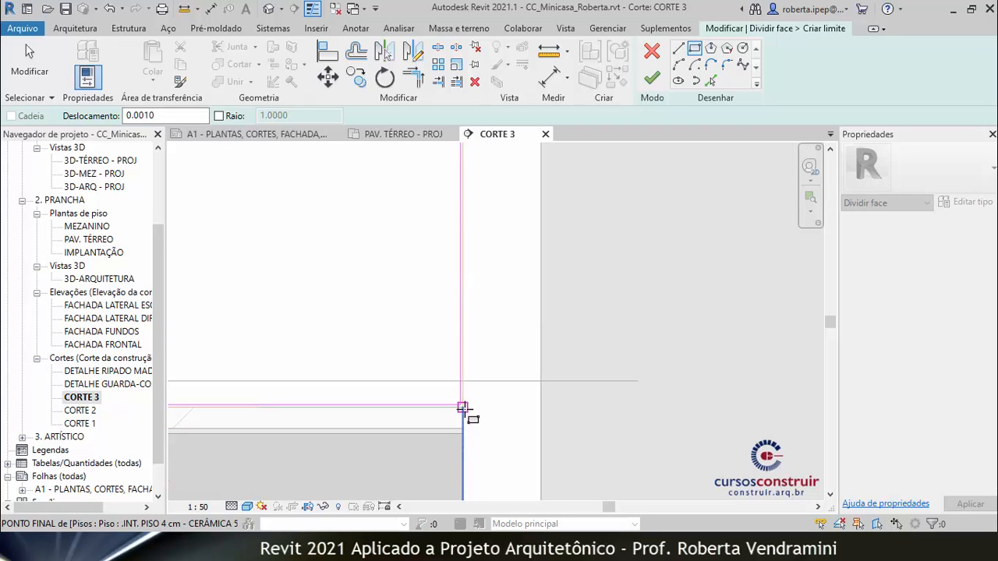
click(463, 407)
scroll(560, 415, down, 3)
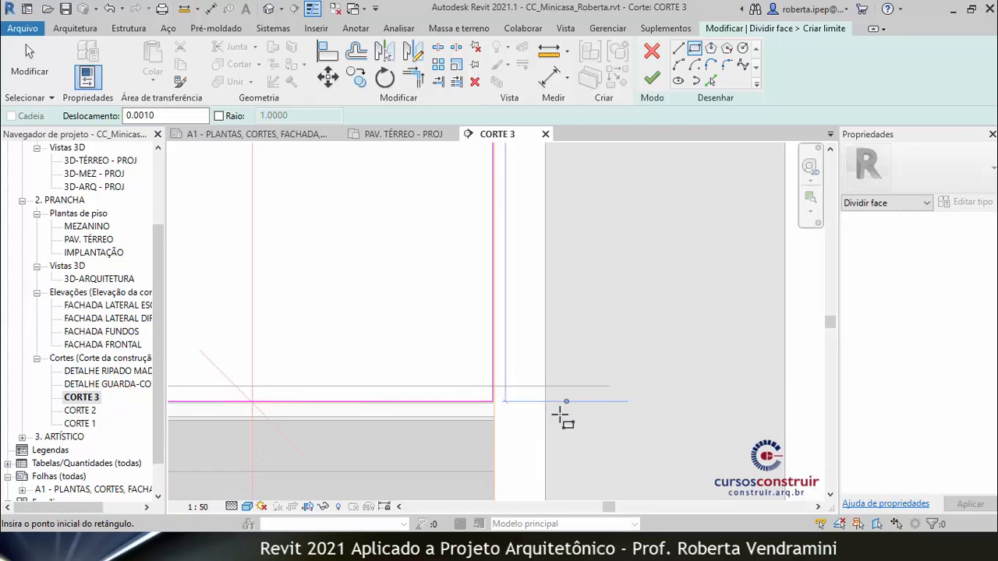
scroll(560, 416, down, 3)
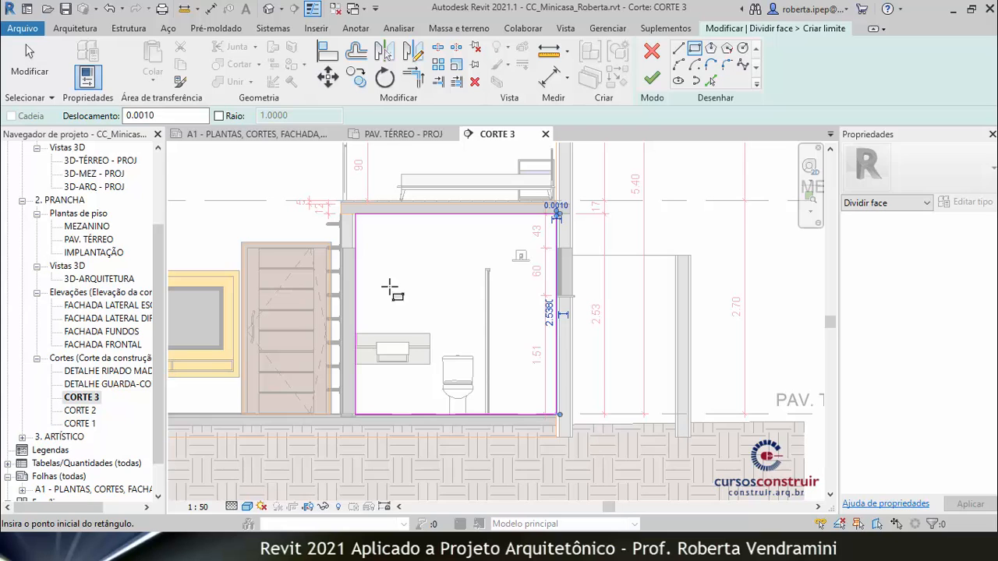
click(652, 77)
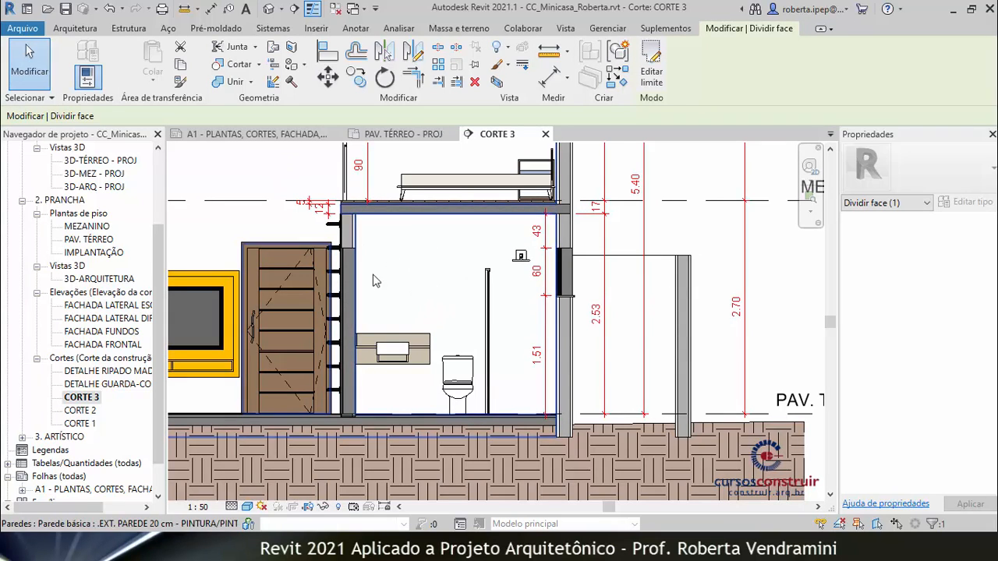
Paint the split wall face behind the bathroom with the .CERÂMICA 30 X 30 cm material, then close the material browser.
scroll(469, 355, down, 1)
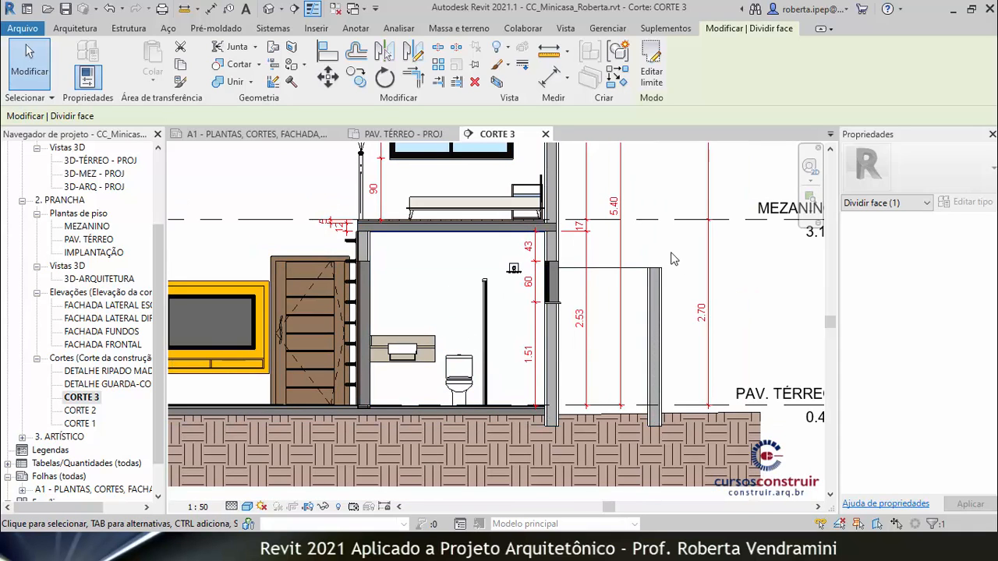
key(p)
key(t)
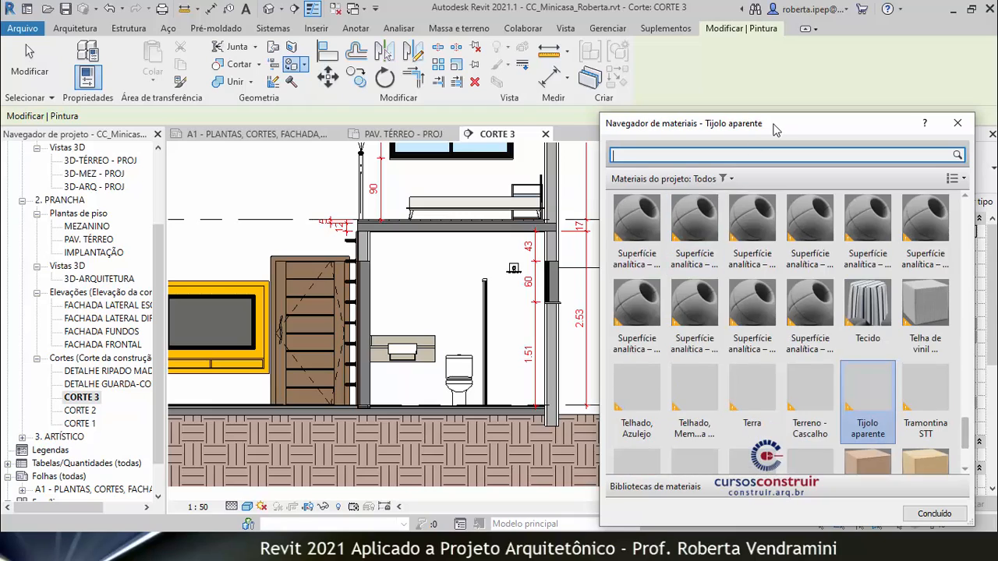
drag(775, 124, 201, 61)
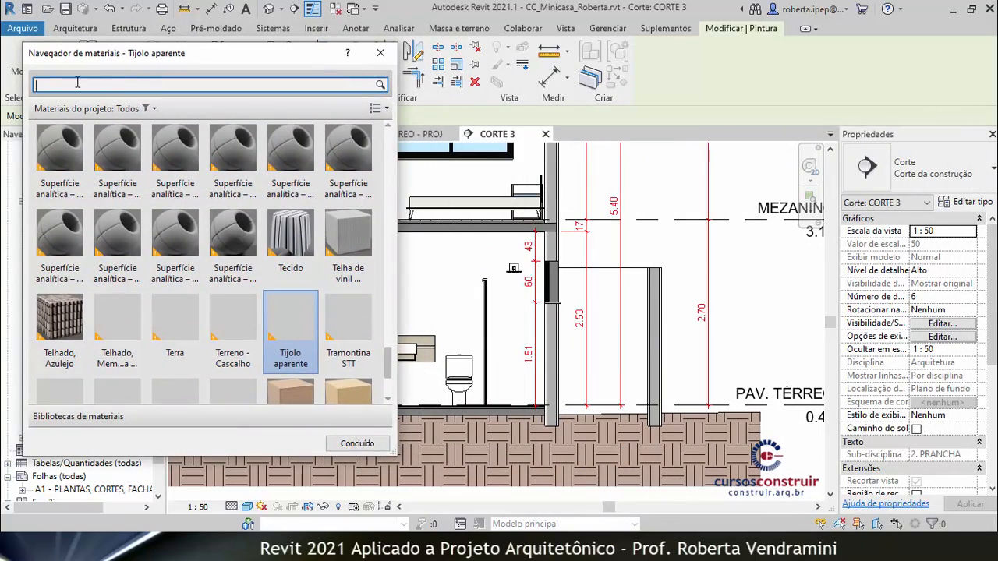
text(cer)
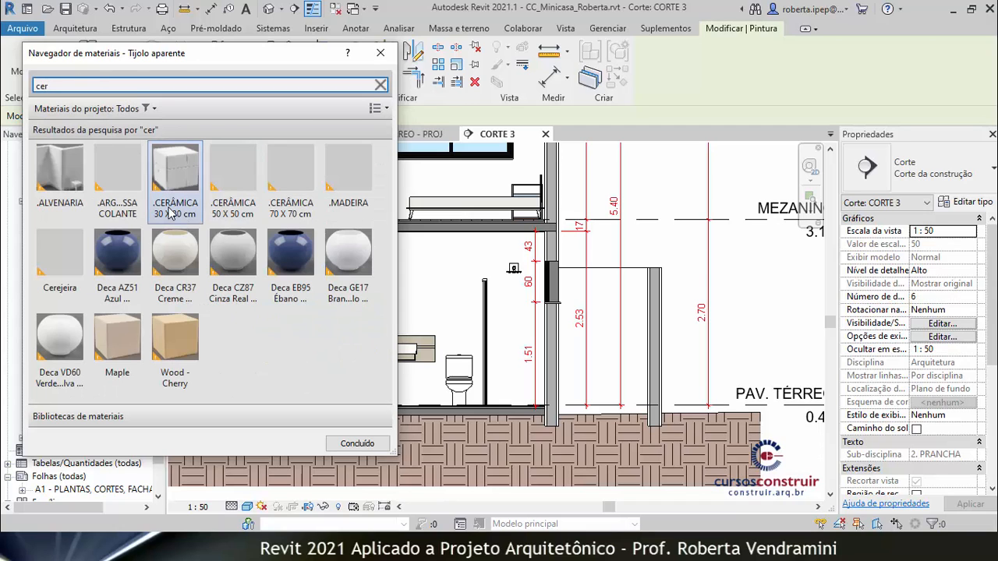
click(170, 215)
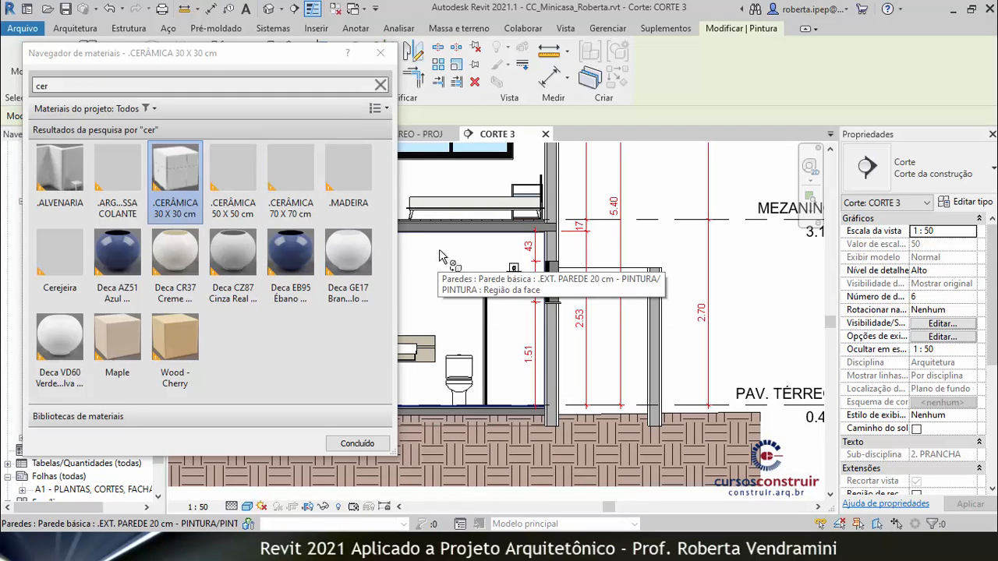
drag(273, 59, 874, 159)
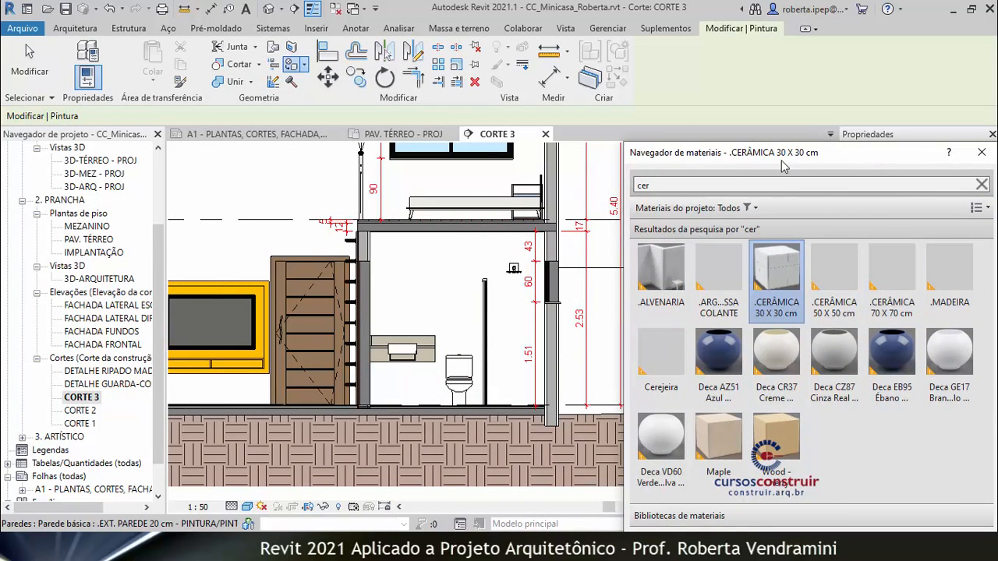
click(400, 269)
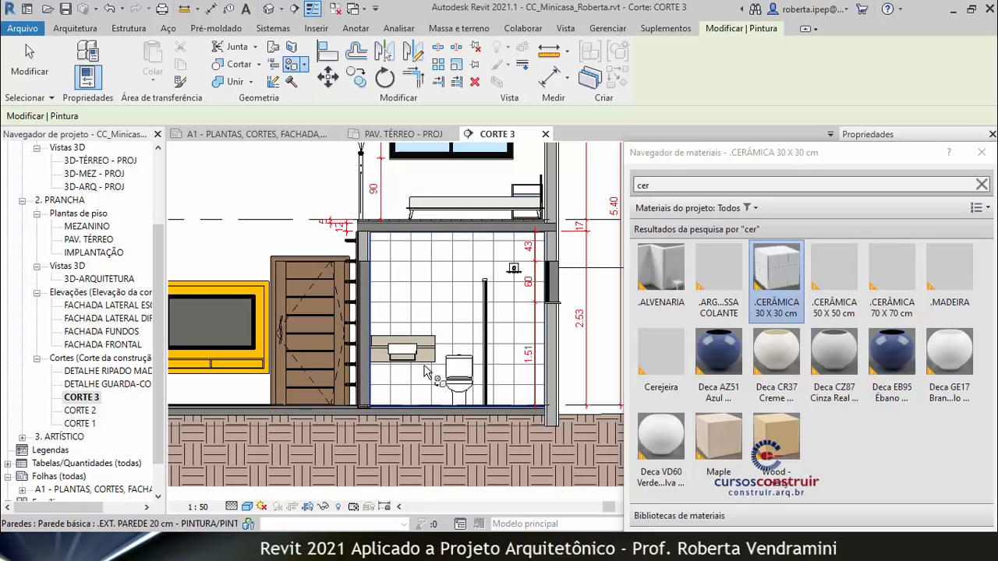
drag(860, 160, 769, 142)
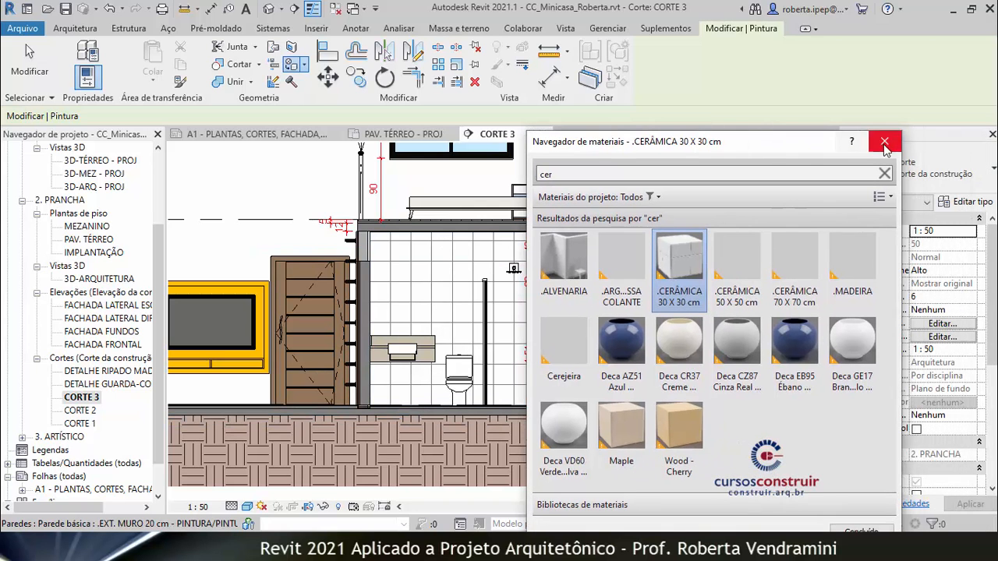
click(886, 144)
Open the CORTE 2 section and inspect the bathroom's shower enclosure down to where it meets the floor.
scroll(310, 376, down, 5)
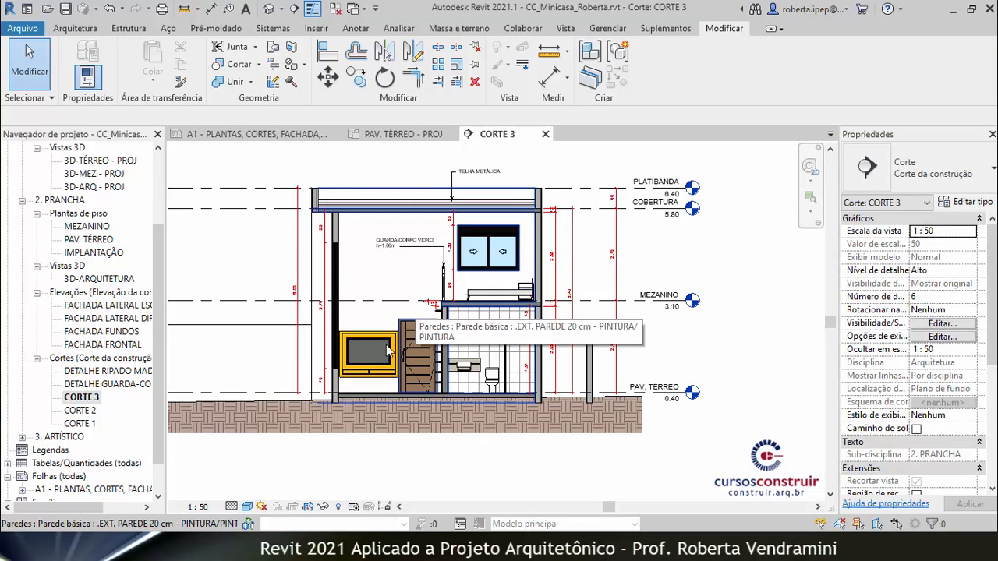
double_click(83, 412)
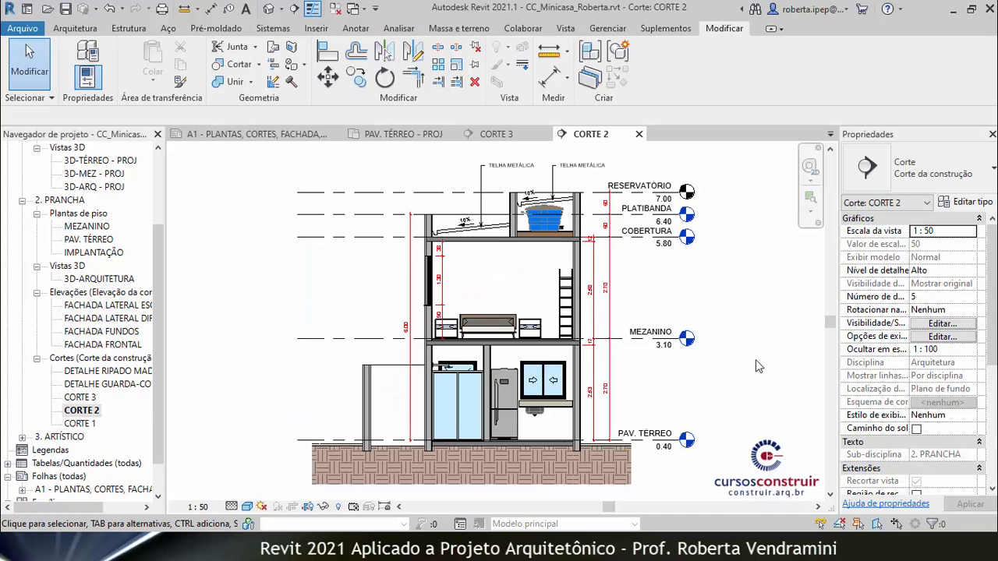
scroll(502, 452, up, 5)
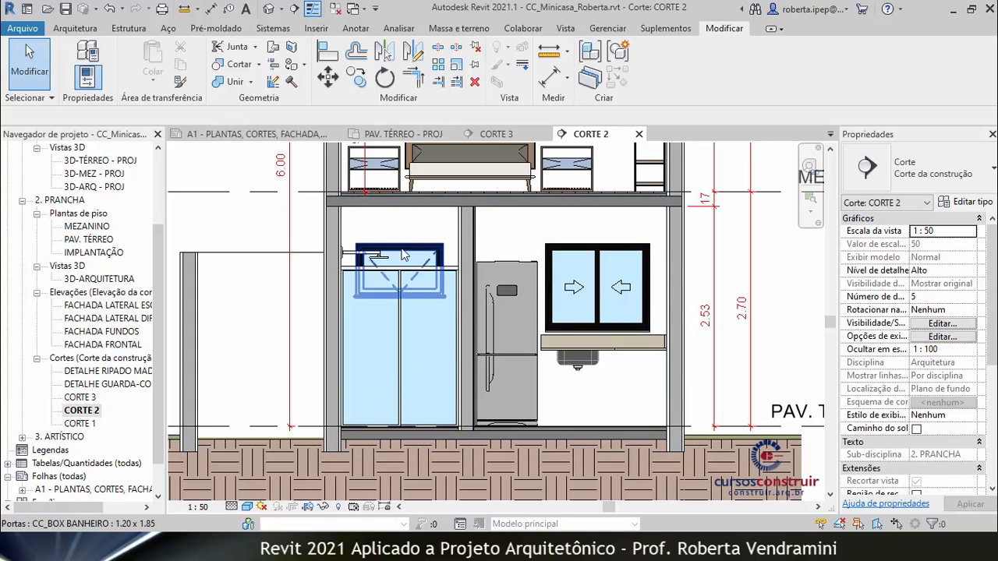
scroll(410, 387, up, 2)
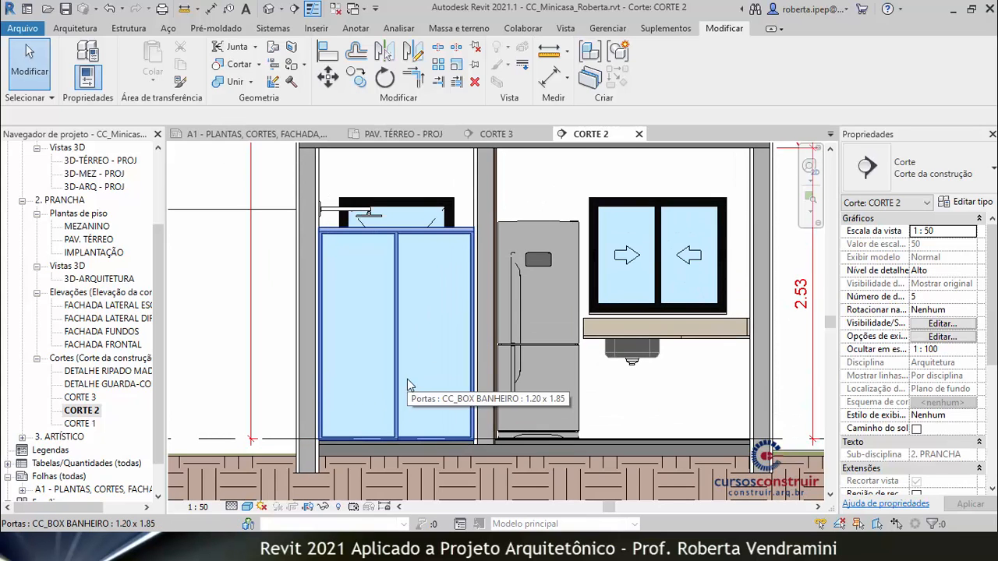
scroll(412, 371, up, 4)
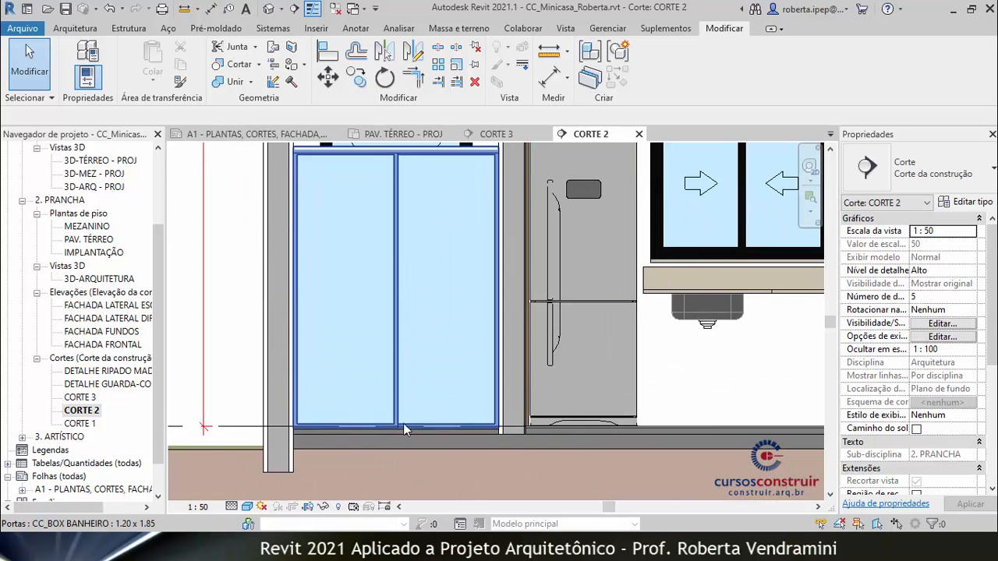
scroll(341, 442, down, 5)
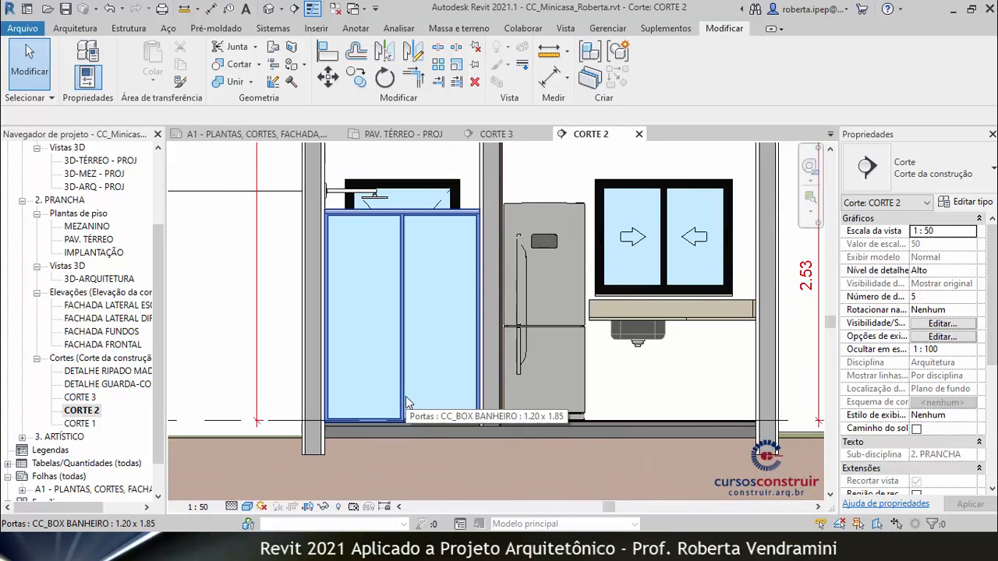
Set the shower enclosure's level offset (Deslocamento) to -0.0100 and leave it deselected.
click(405, 261)
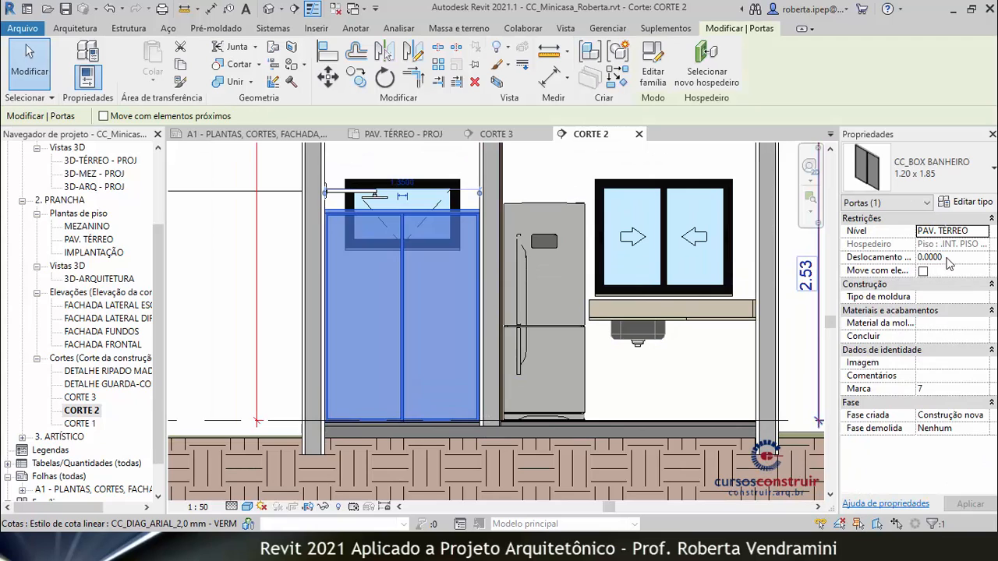
click(917, 259)
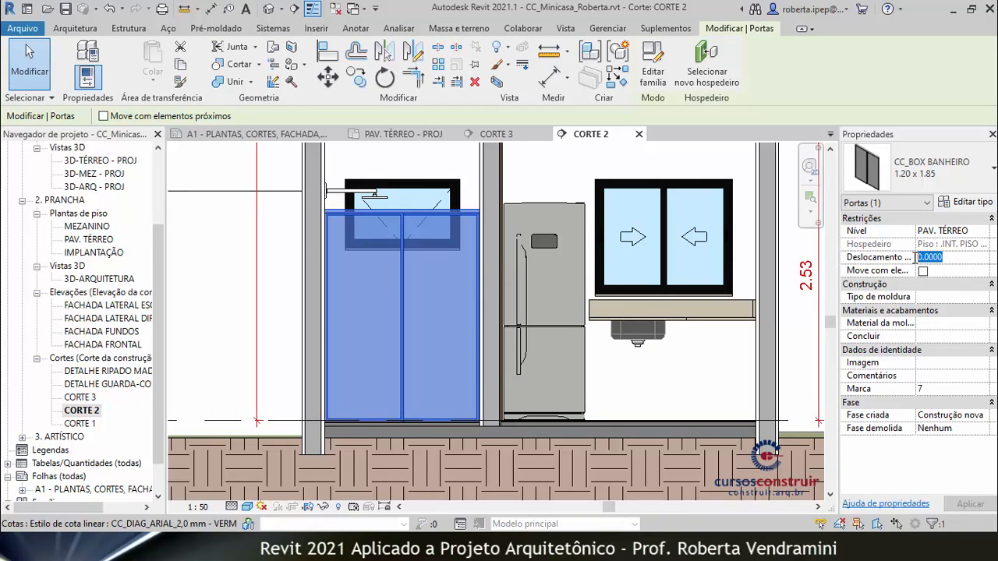
text(-)
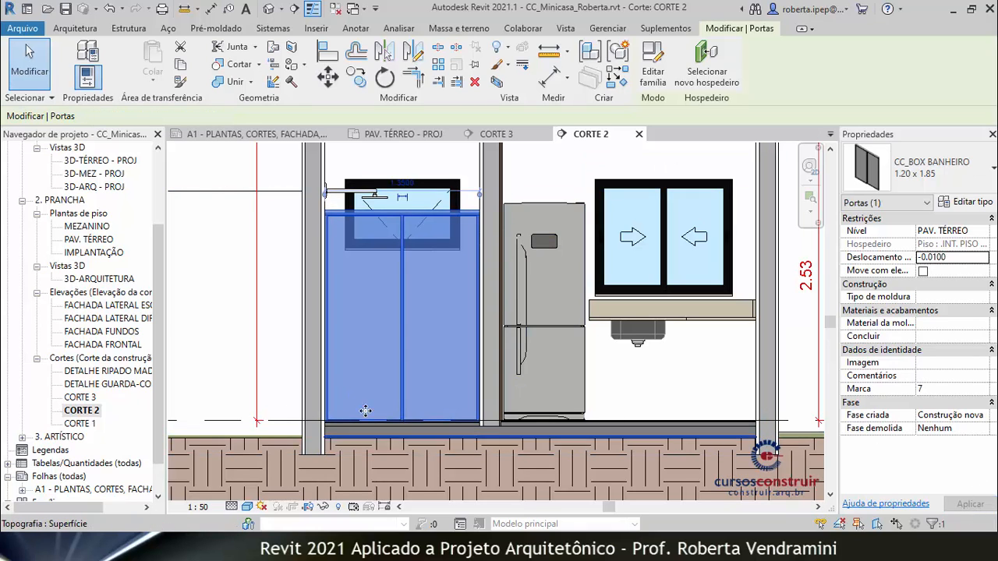
click(269, 336)
key(Escape)
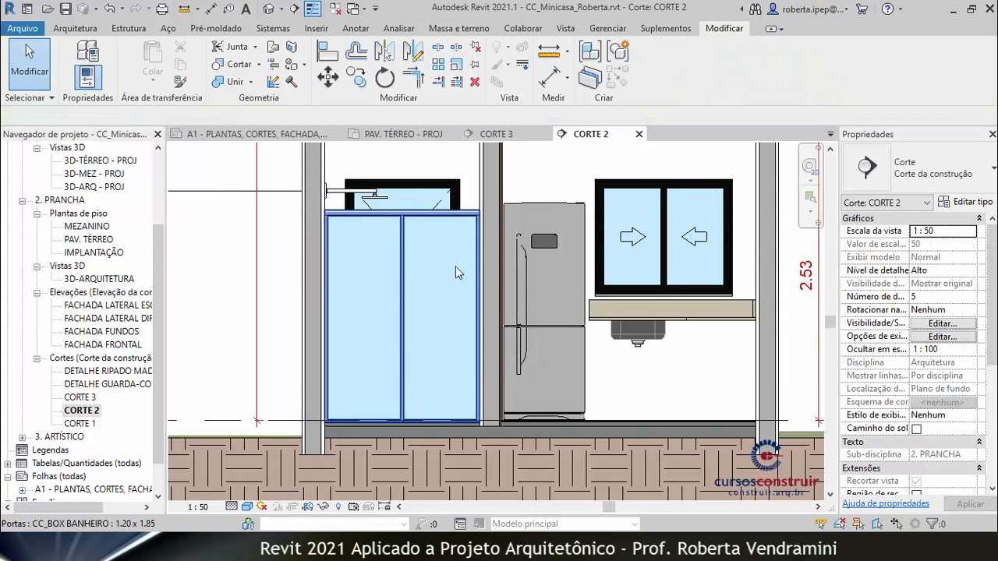
Hide the shower enclosure element in the CORTE 2 view.
click(459, 222)
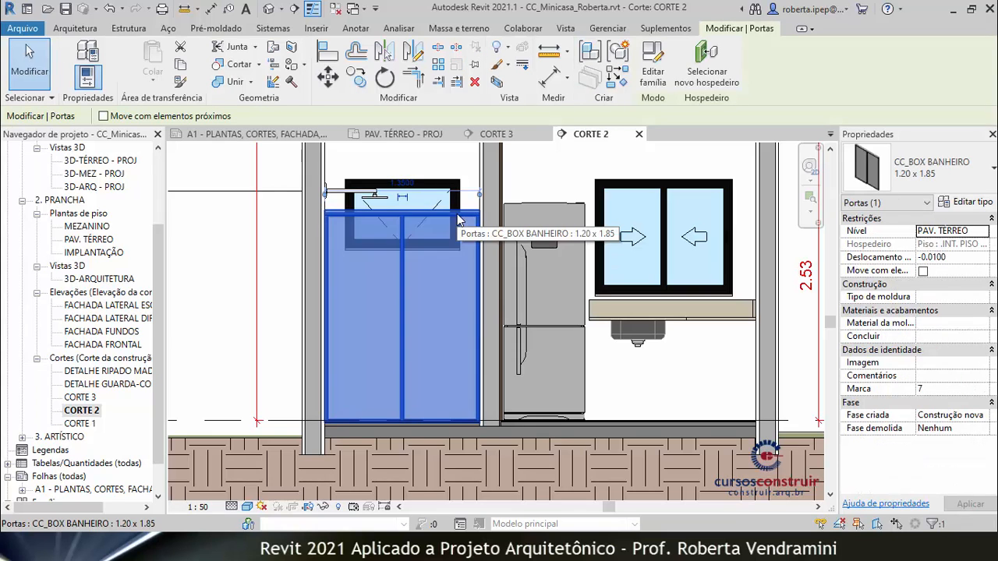
right_click(459, 221)
mouse_move(496, 280)
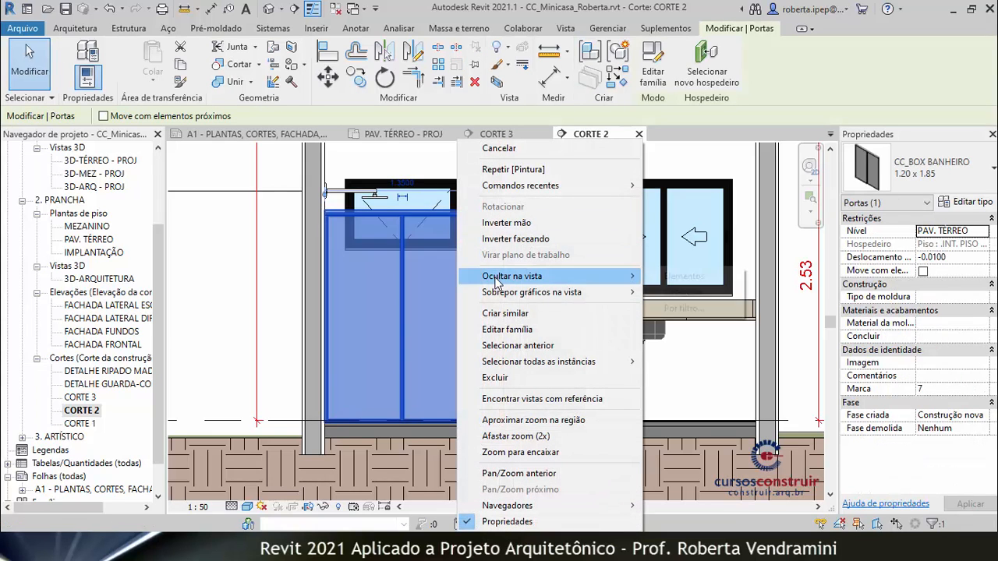
click(273, 173)
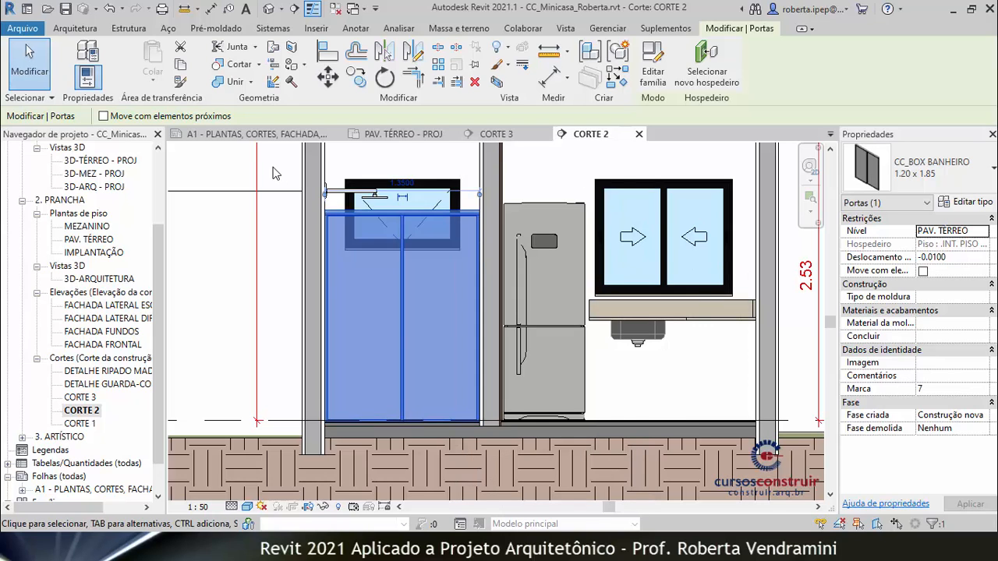
key(e)
key(h)
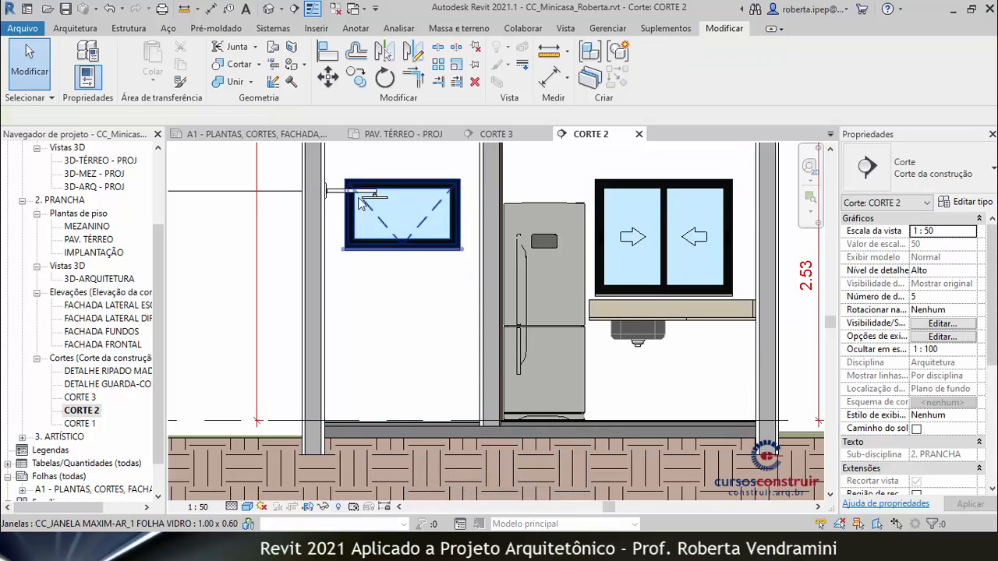
Reveal the hidden elements in CORTE 2, unhide the shower enclosure, and leave the reveal mode.
click(339, 507)
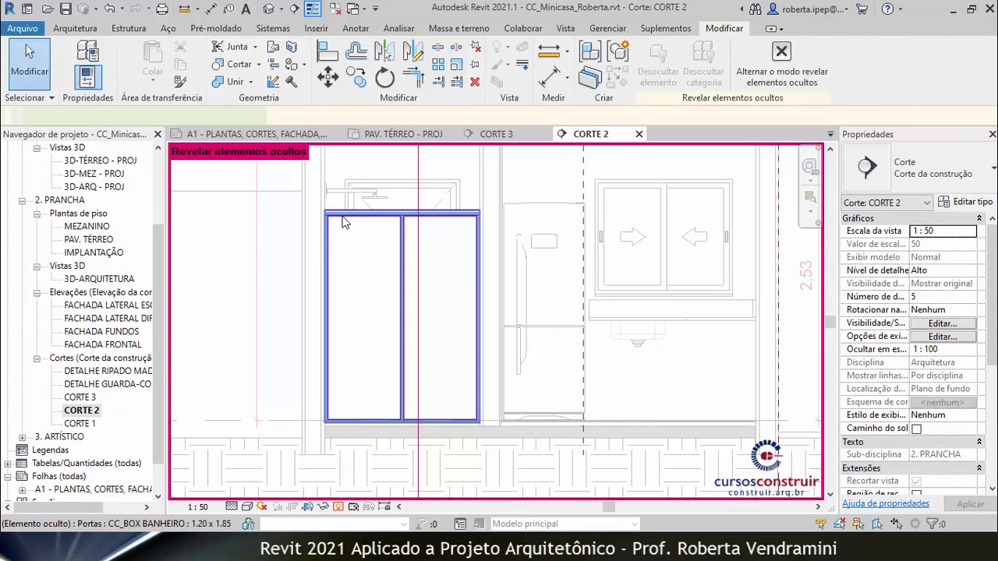
click(345, 224)
right_click(344, 223)
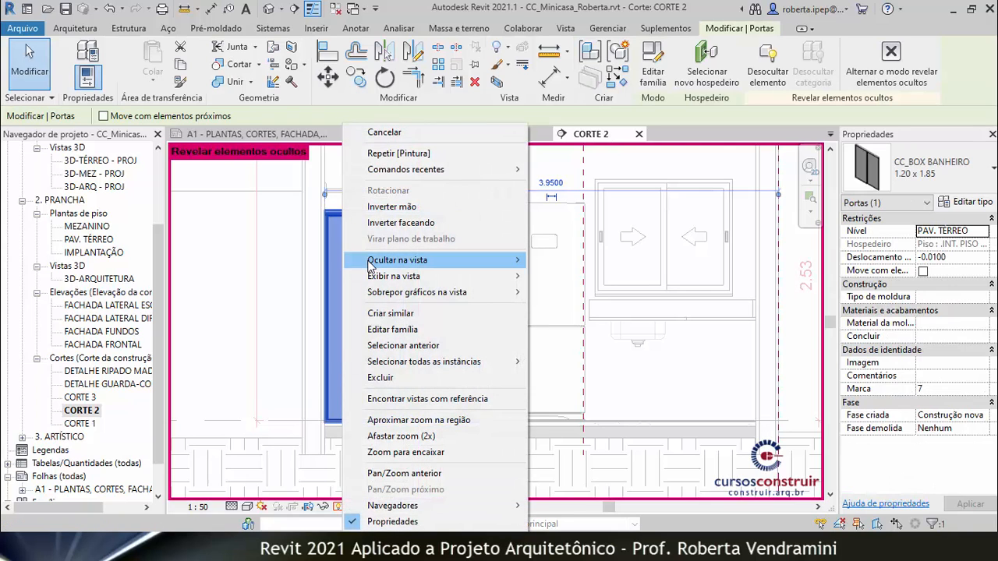
mouse_move(378, 279)
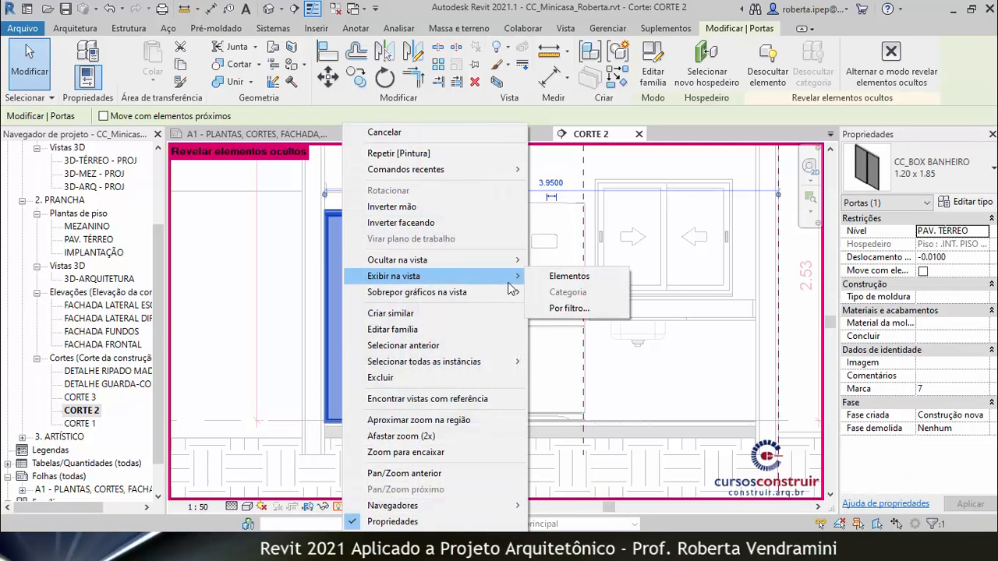
click(569, 277)
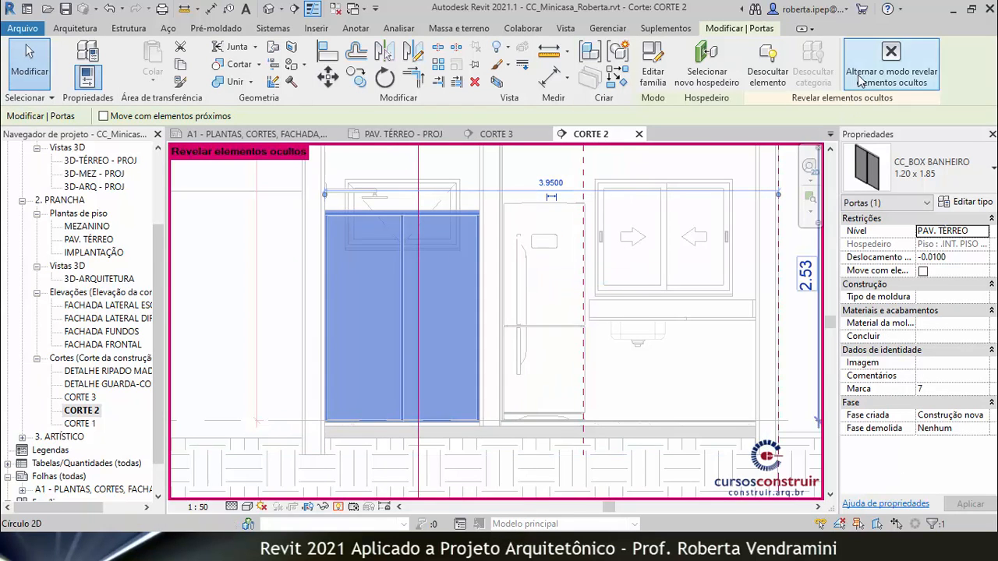
click(891, 62)
click(234, 257)
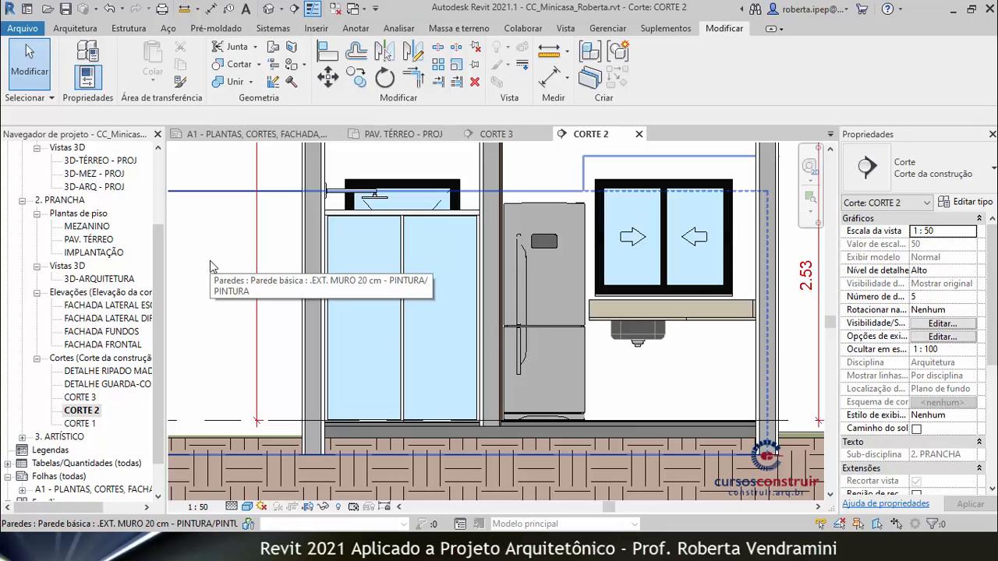
Temporarily hide the shower enclosure in CORTE 2 and reset the temporary hide/isolate mode.
click(337, 224)
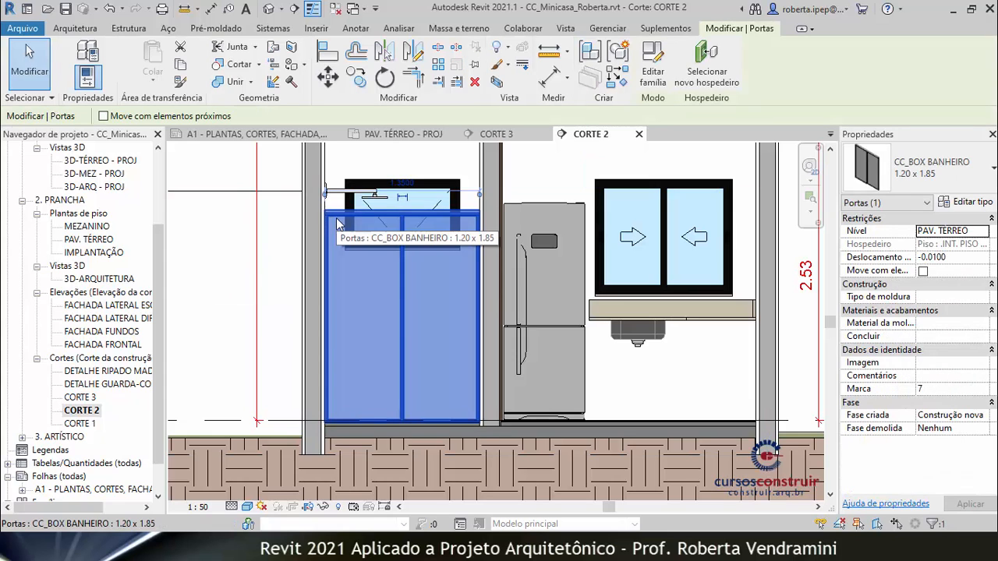
key(h)
key(h)
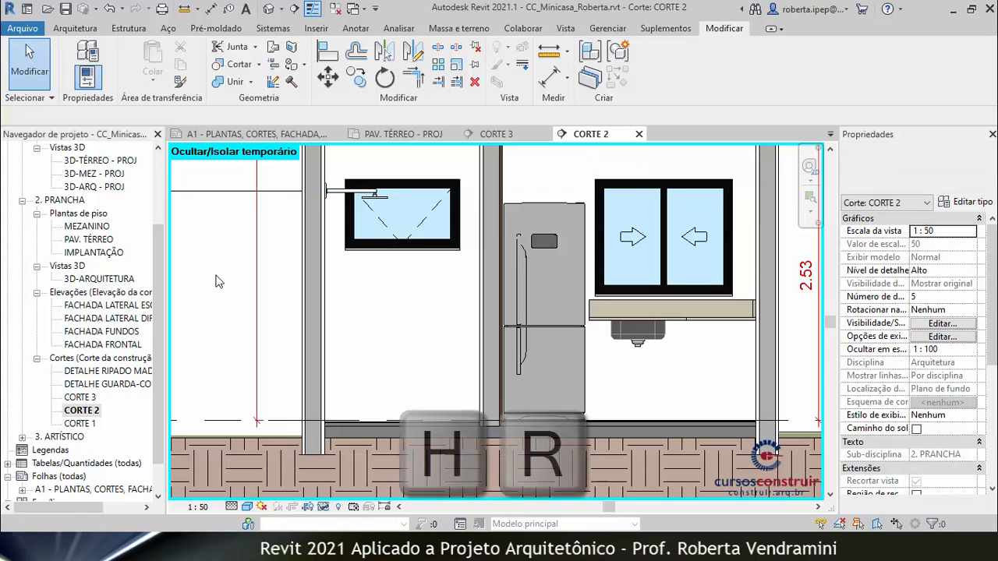
key(r)
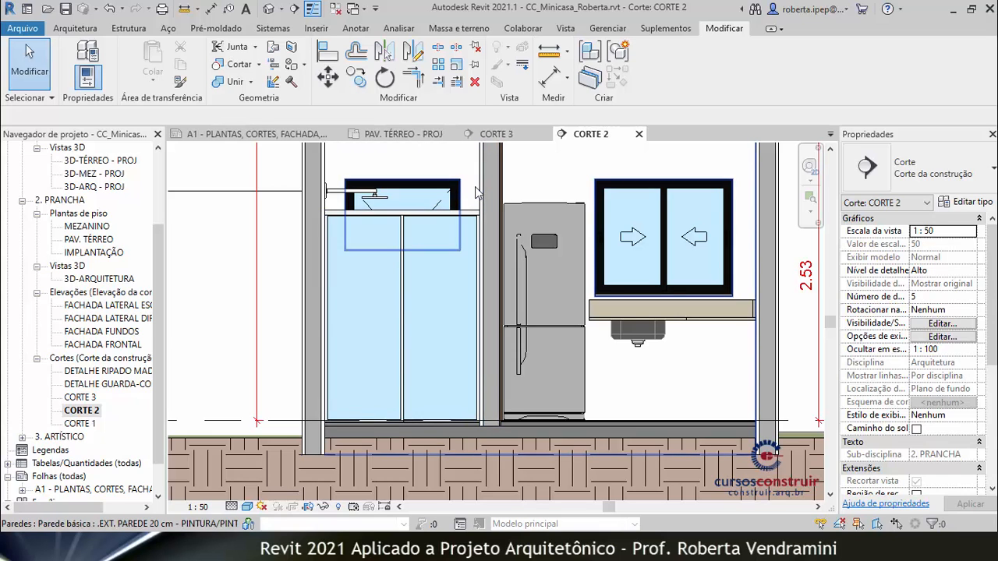
Hide the shower enclosure in the CORTE 2 view again at element level.
click(471, 218)
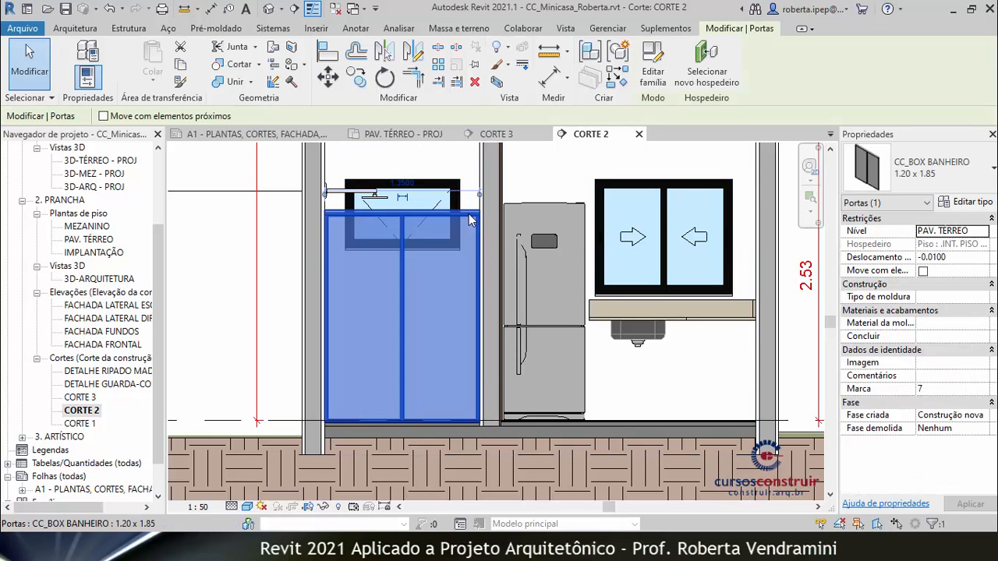
right_click(471, 220)
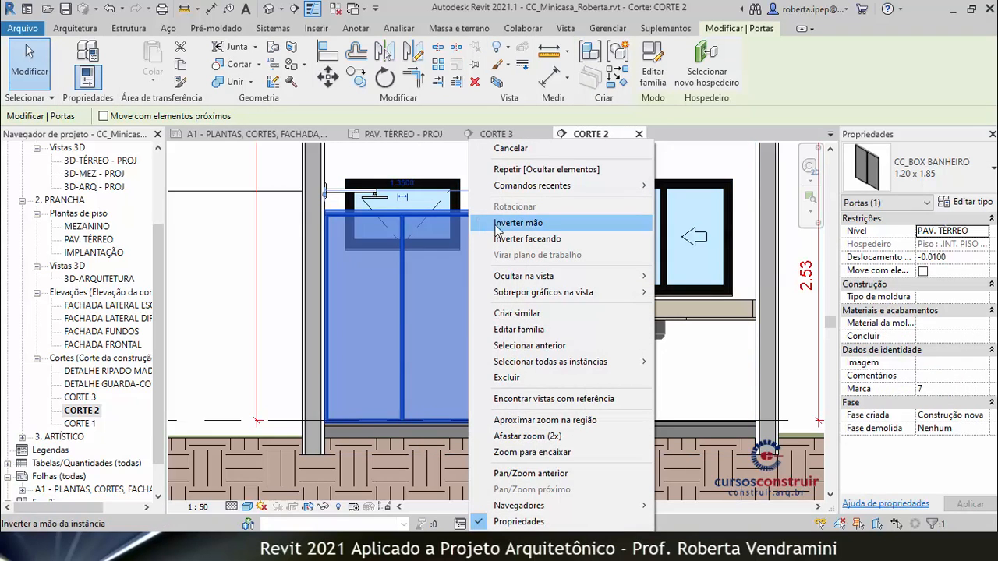
mouse_move(538, 280)
click(670, 276)
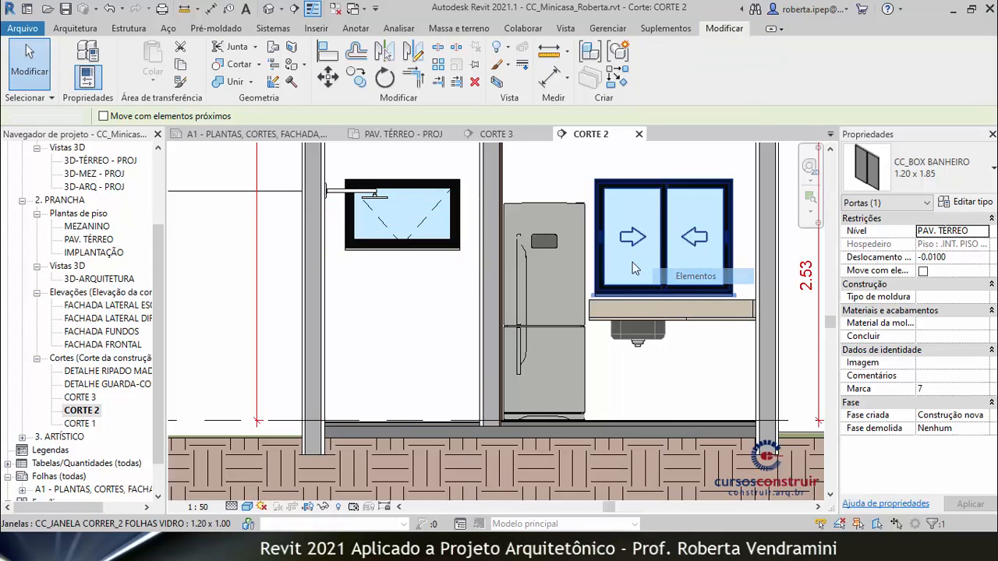
Try painting the undivided back wall face in CORTE 2 with the .CERÂMICA 30 X 30 cm material.
scroll(370, 366, down, 2)
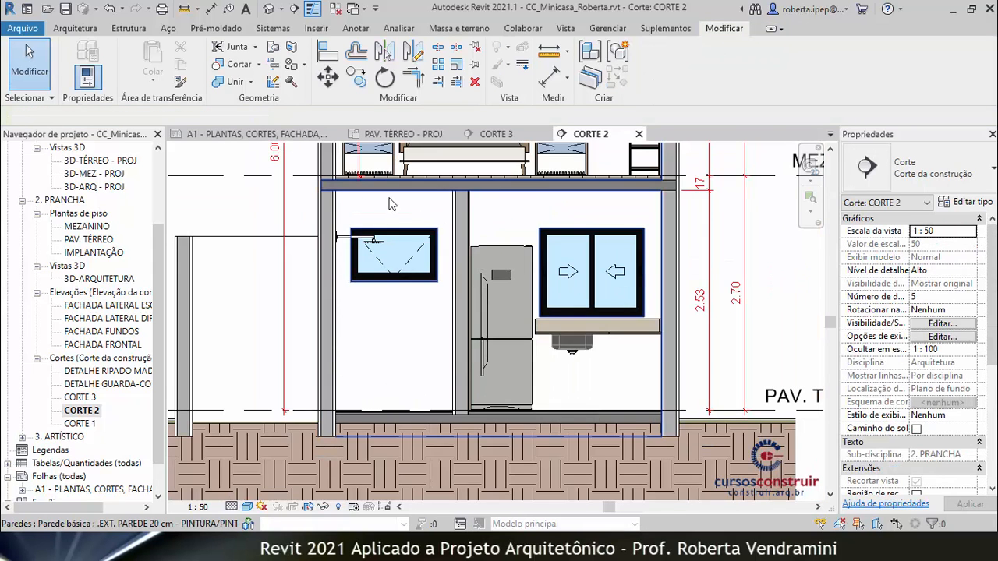
scroll(330, 411, down, 3)
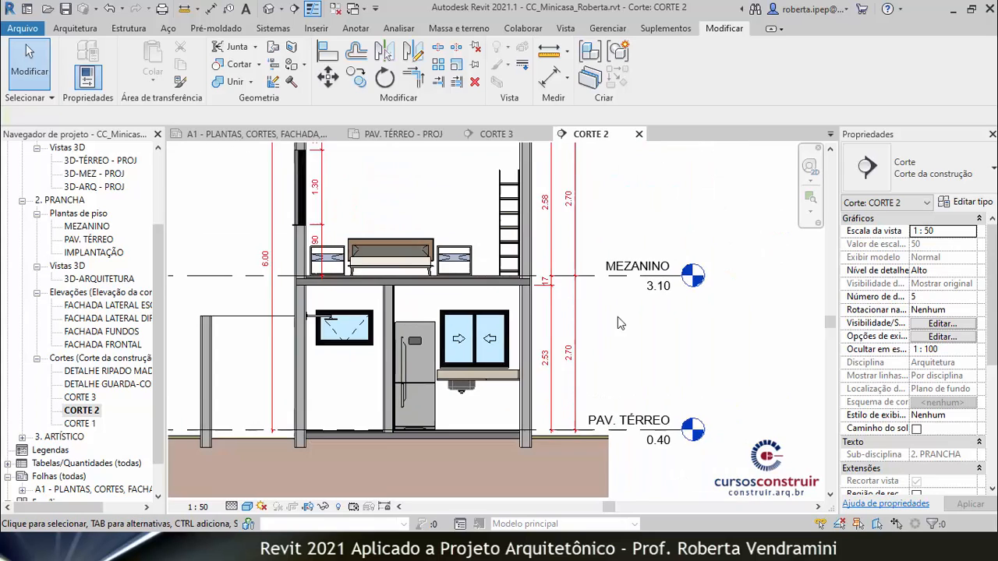
scroll(622, 362, down, 1)
scroll(604, 252, up, 1)
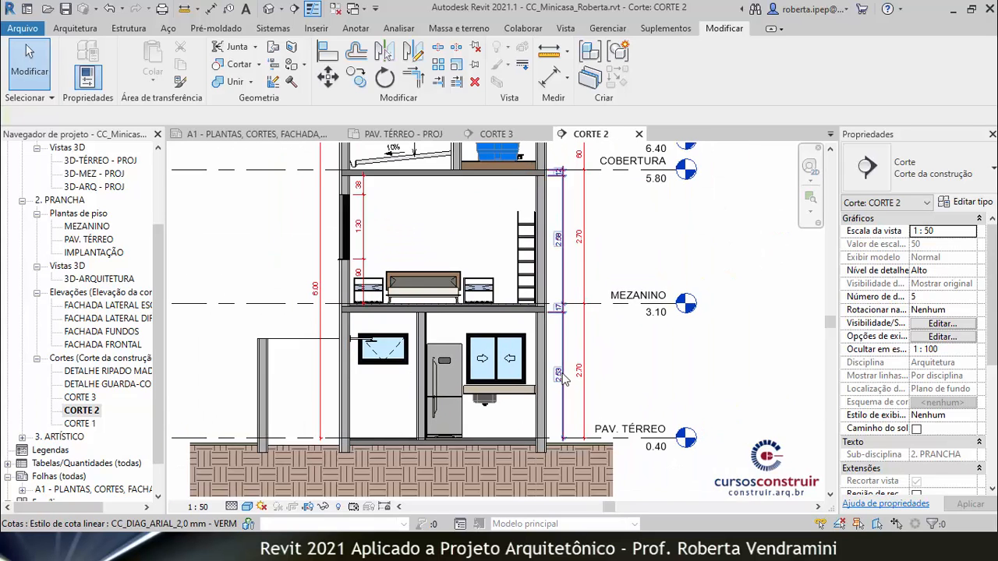
scroll(566, 381, down, 1)
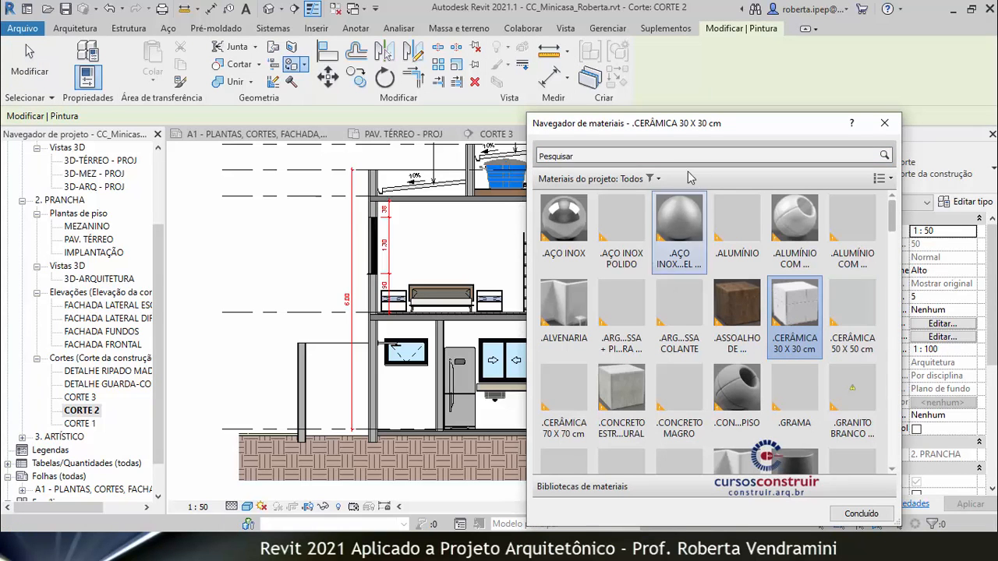
drag(678, 125, 786, 128)
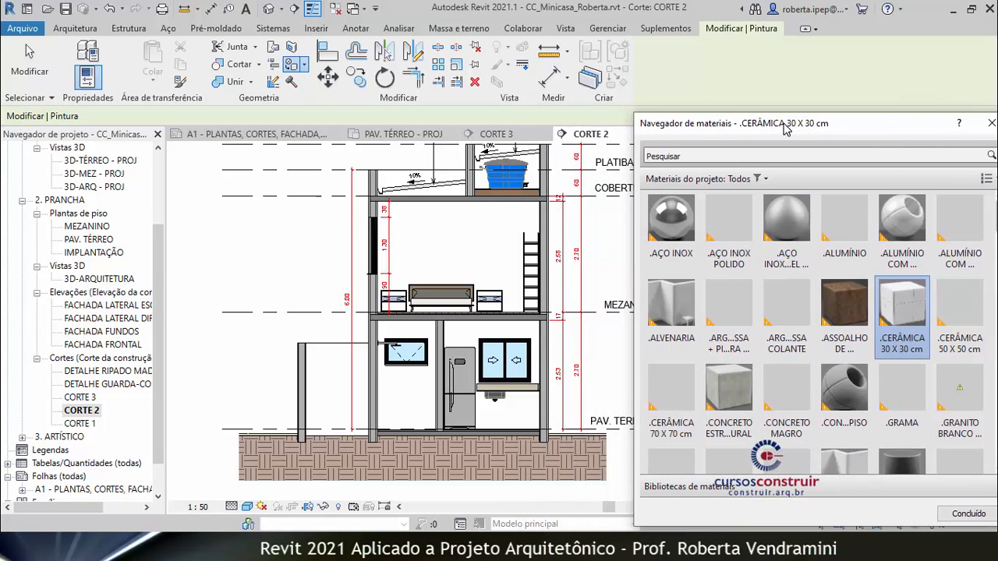
click(450, 256)
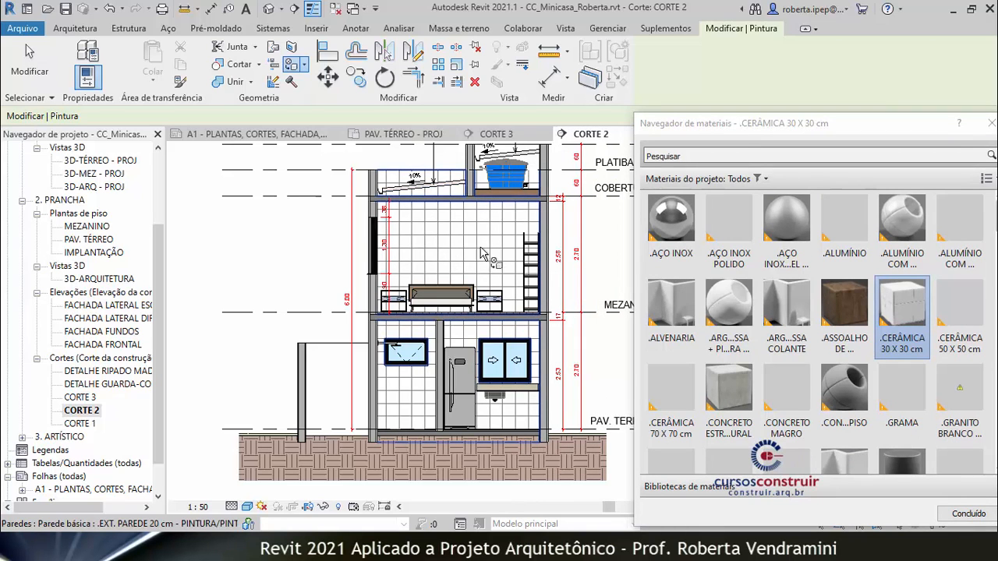
Check how far the paint extends over the back wall, close the material browser, and undo the painting.
scroll(509, 394, down, 3)
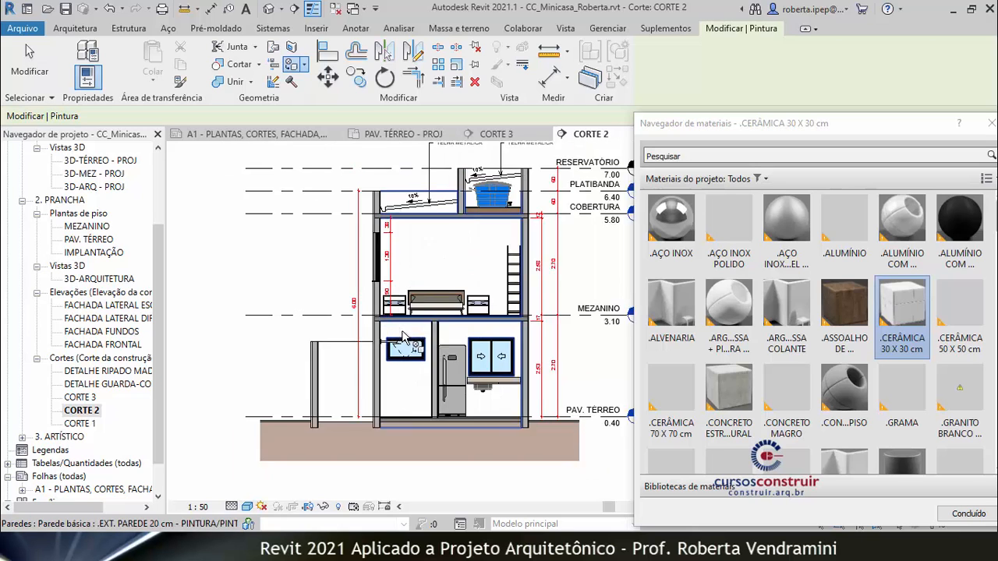
scroll(508, 213, up, 5)
scroll(511, 211, up, 3)
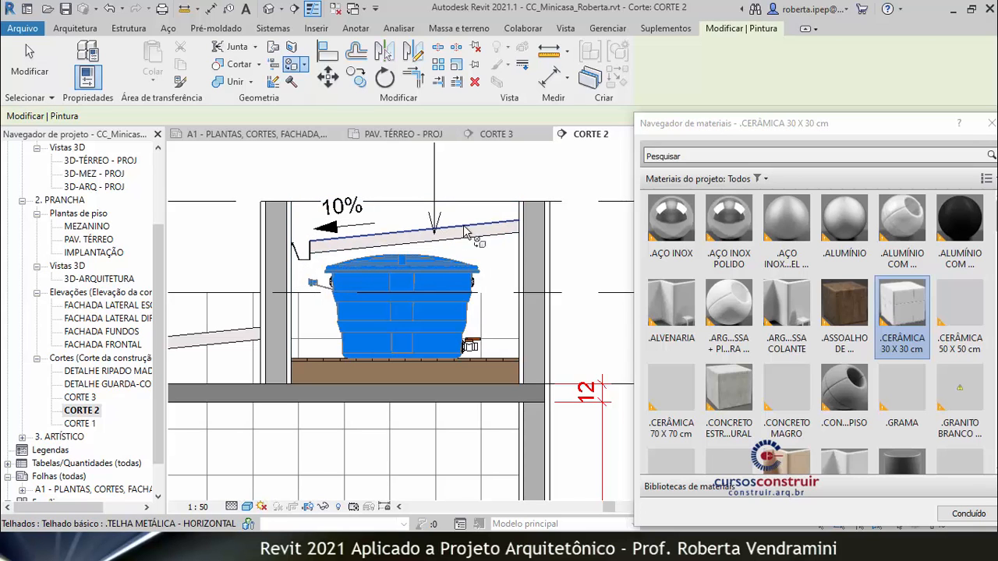
scroll(465, 234, down, 5)
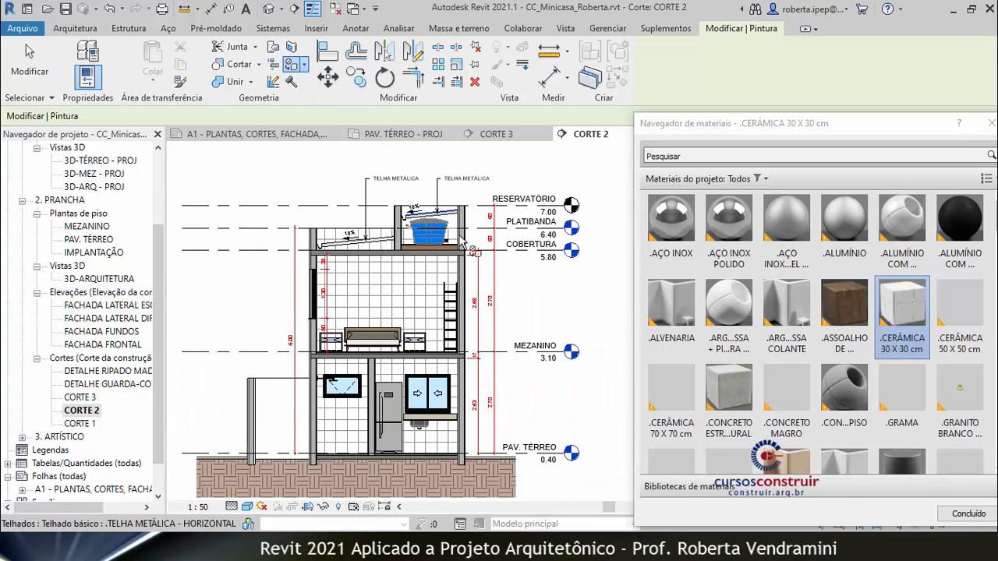
drag(914, 129, 834, 123)
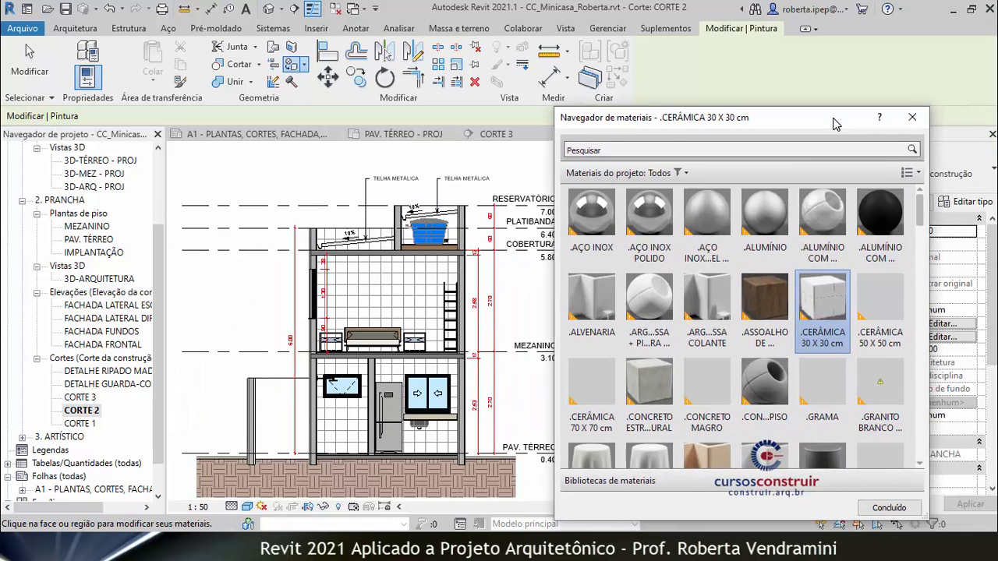
click(910, 122)
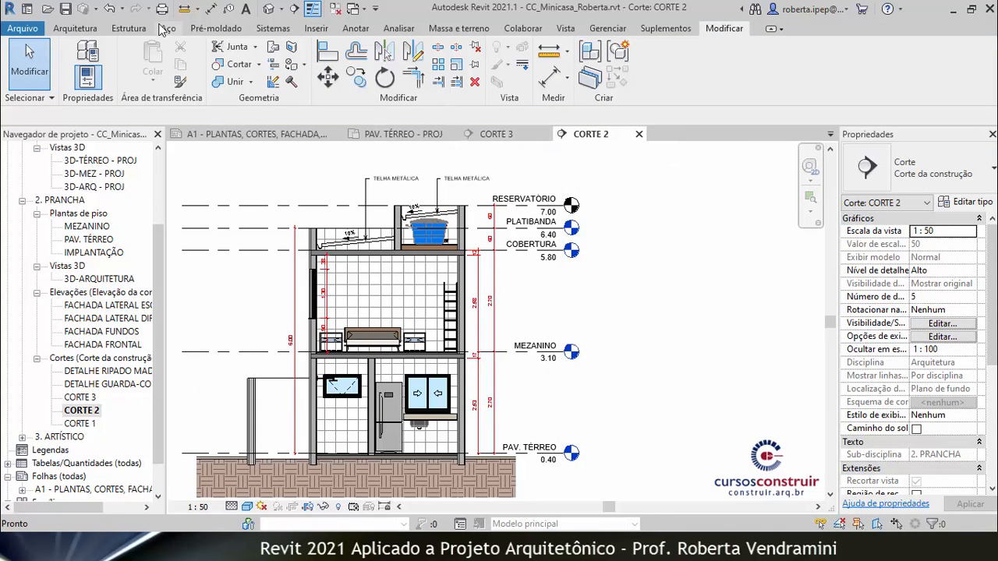
click(113, 11)
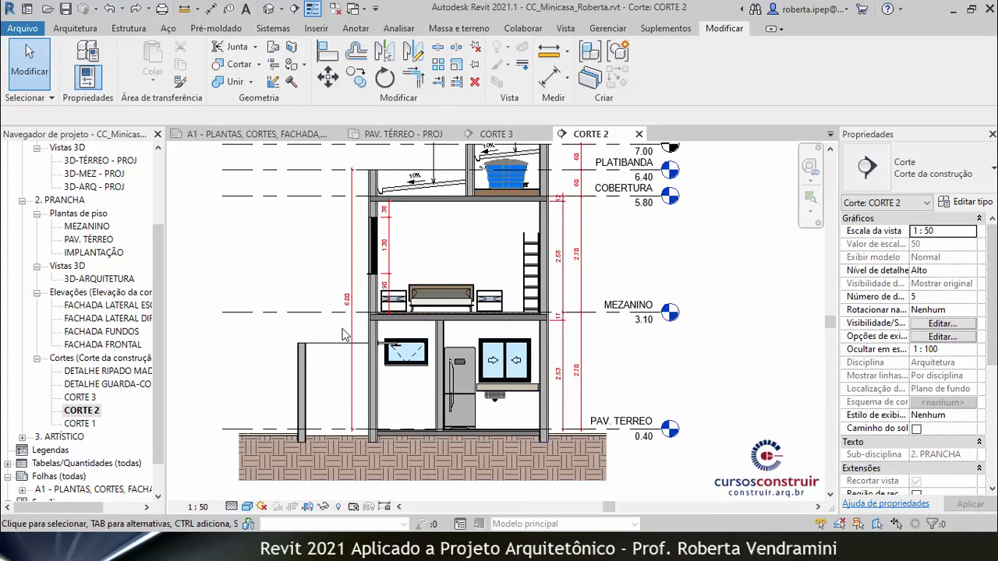
Start a Split Face (Dividir face) boundary on the exterior back wall seen behind the bathroom and kitchen.
scroll(413, 415, down, 3)
scroll(414, 415, up, 5)
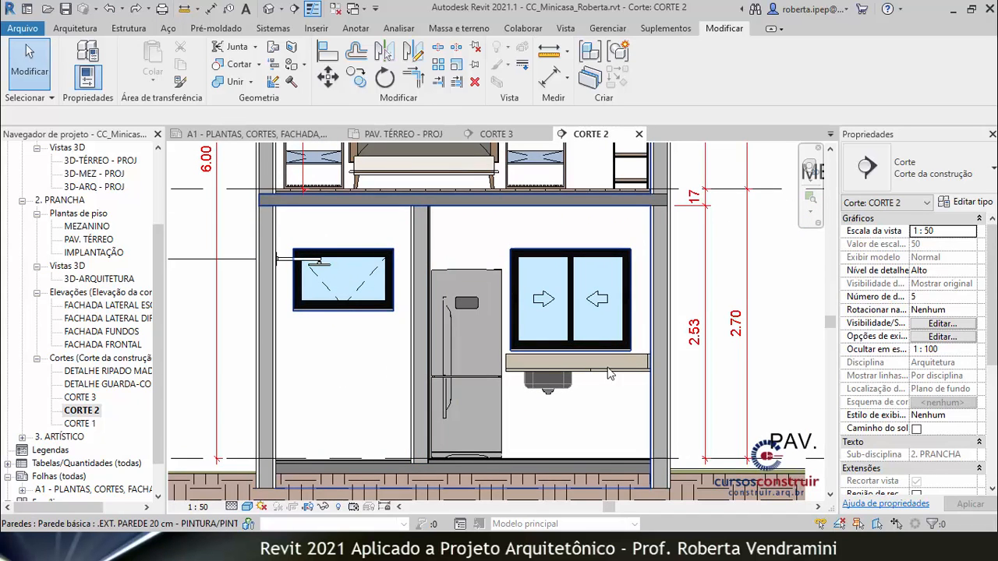
click(293, 49)
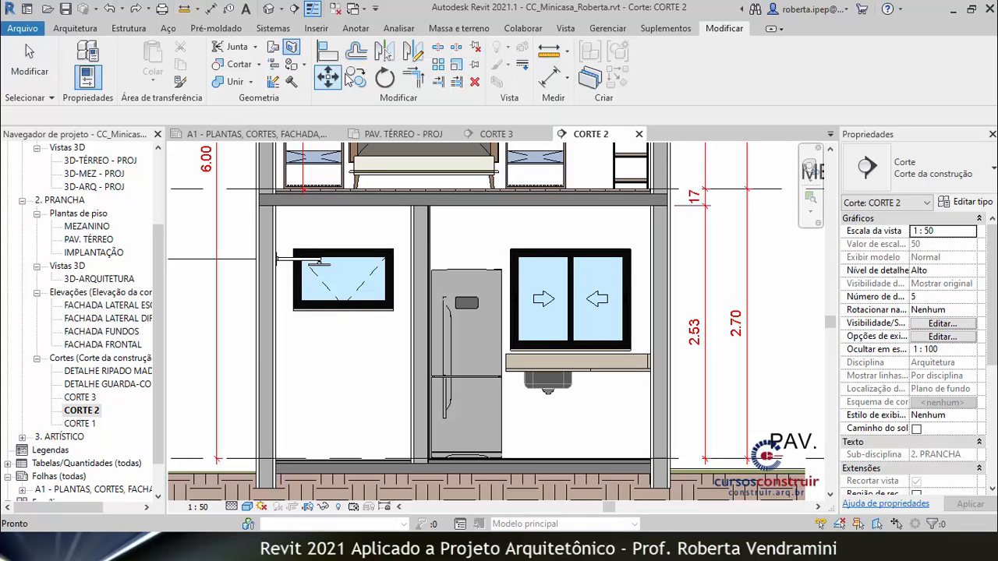
scroll(436, 258, down, 5)
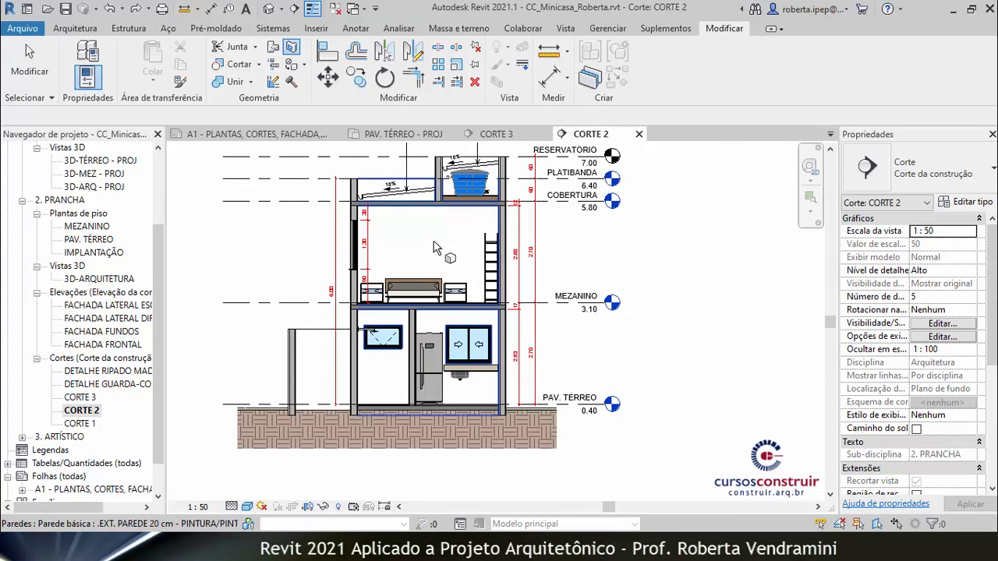
click(435, 248)
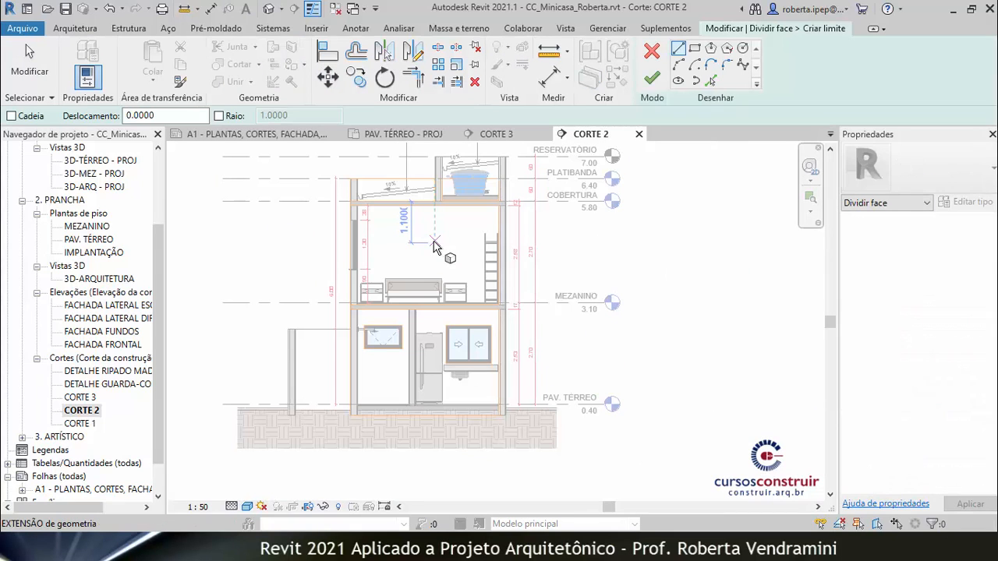
Start a rectangular boundary with a 0.0010 offset at the bathroom back wall's corner below the mezzanine slab.
click(695, 48)
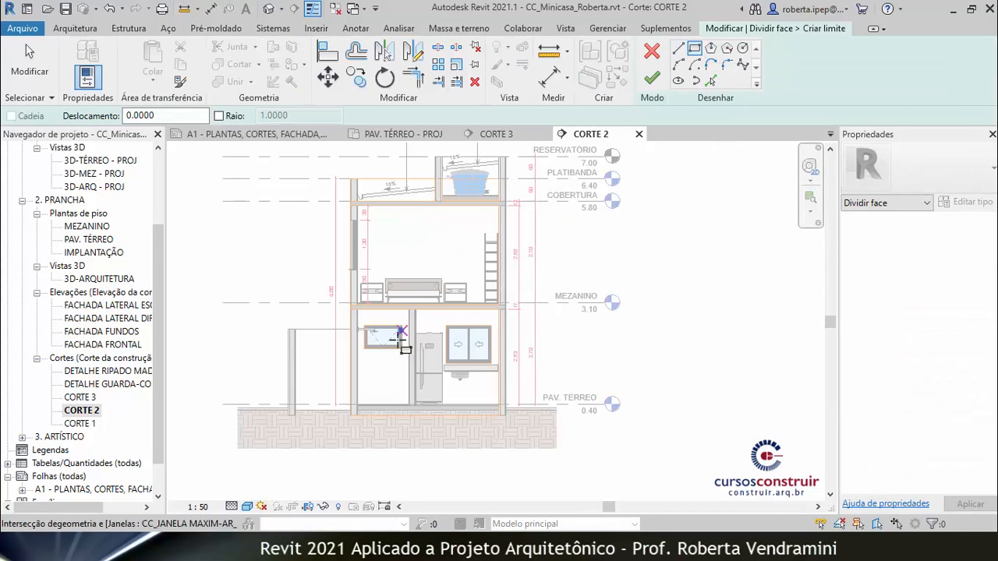
scroll(390, 351, up, 4)
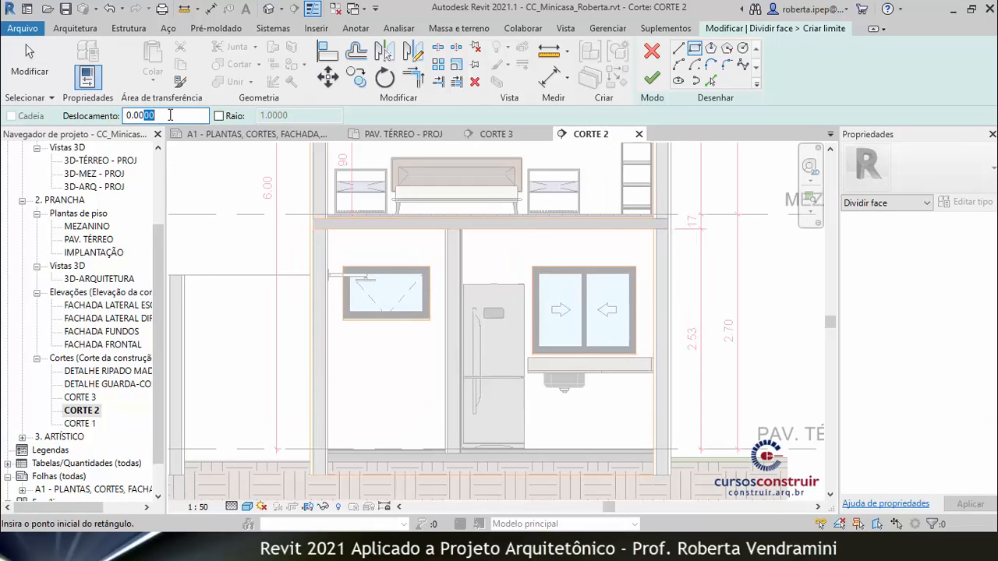
scroll(319, 225, up, 5)
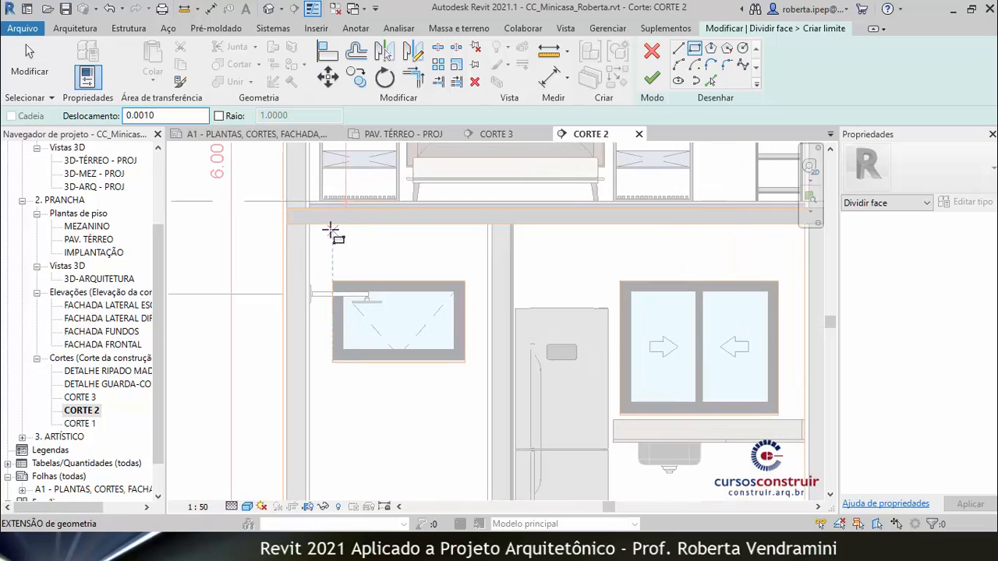
click(290, 212)
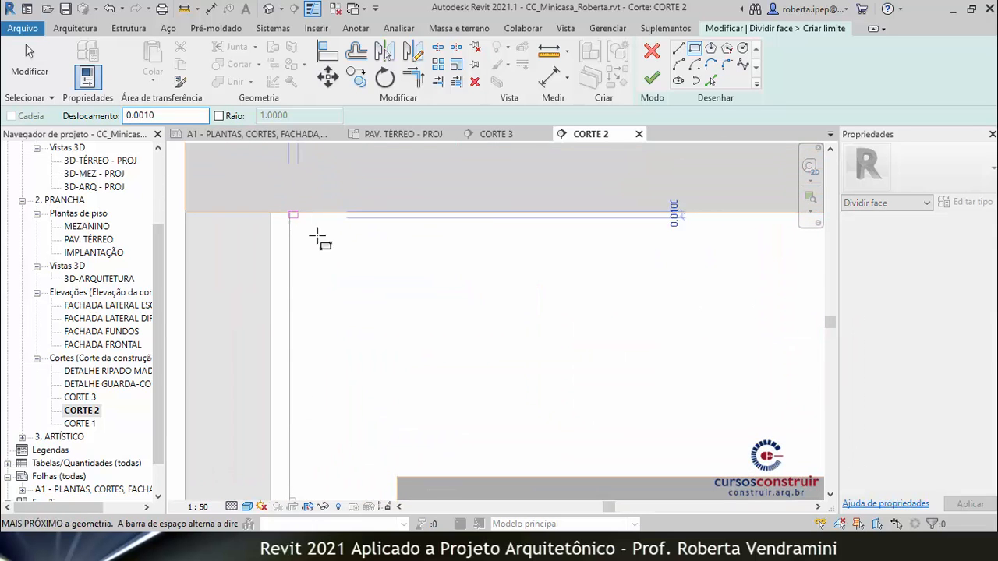
scroll(271, 202, up, 2)
scroll(288, 216, up, 2)
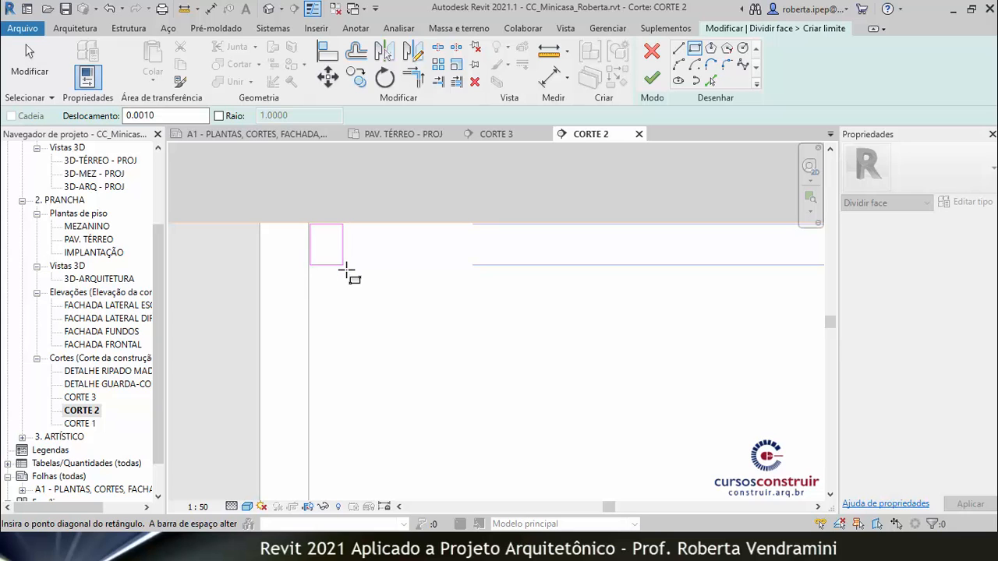
scroll(347, 266, down, 5)
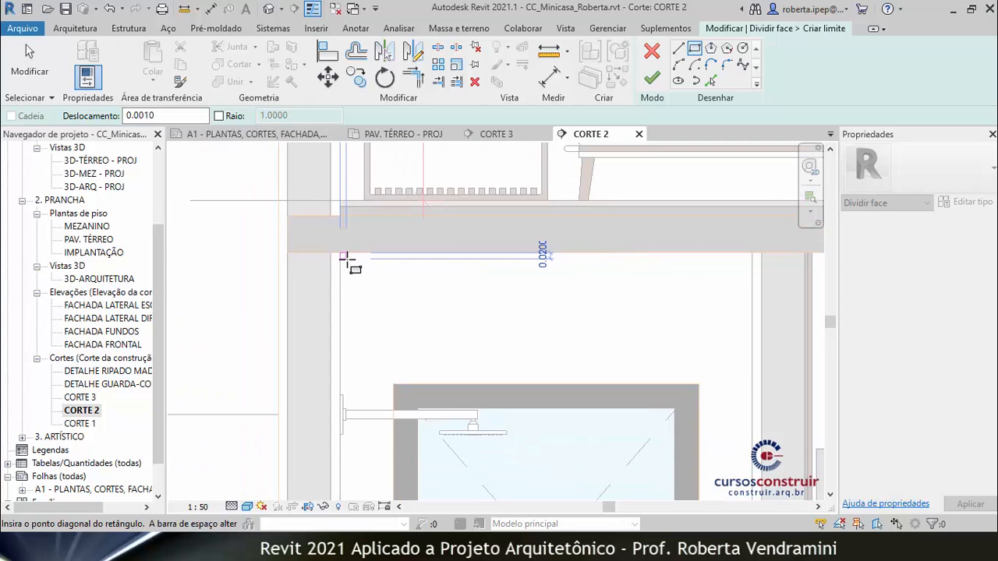
Complete the rectangle at the opposite corner, where the bathroom floor meets the kitchen partition, and finish the split face.
scroll(347, 265, down, 2)
scroll(452, 463, up, 5)
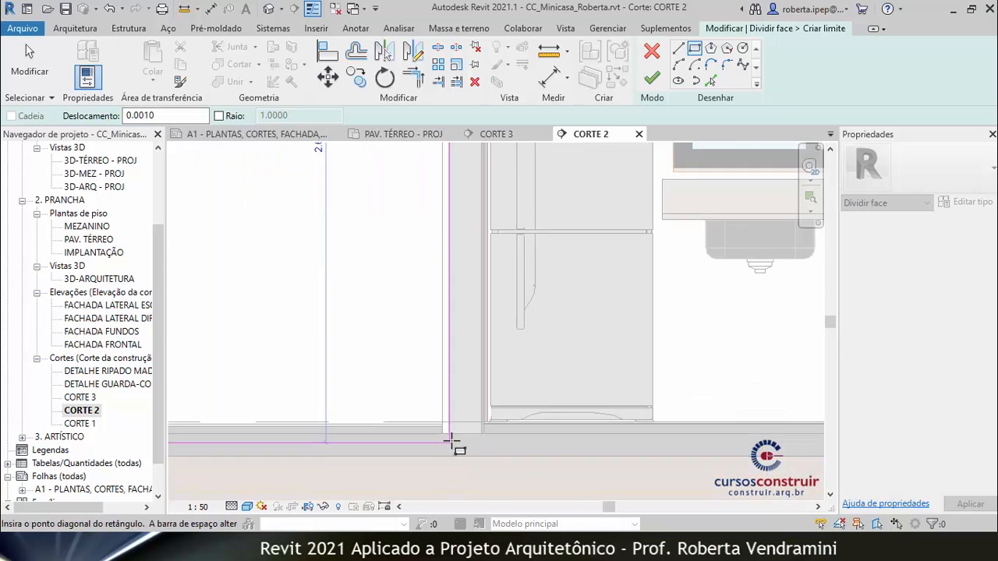
scroll(435, 421, up, 1)
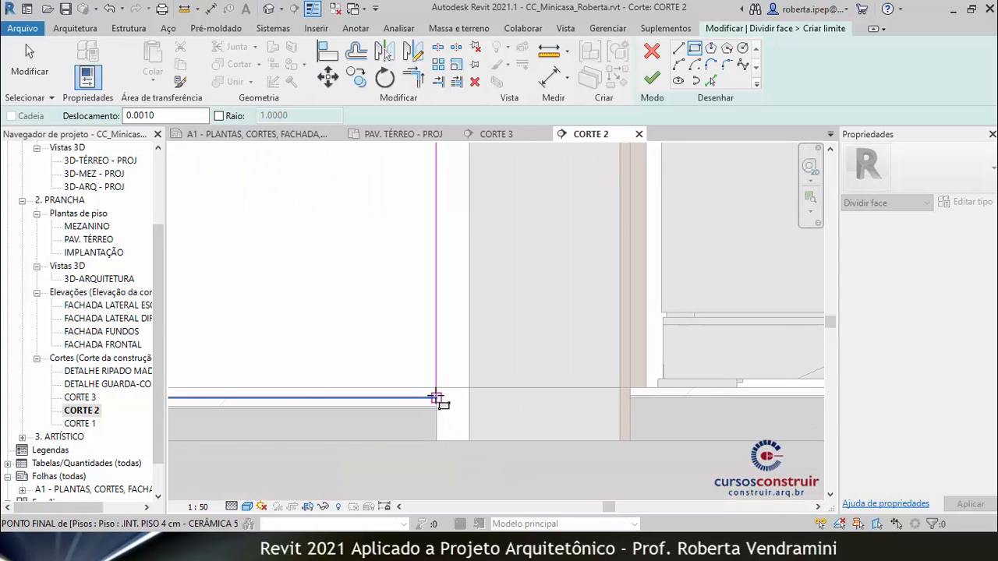
scroll(436, 399, up, 1)
click(437, 399)
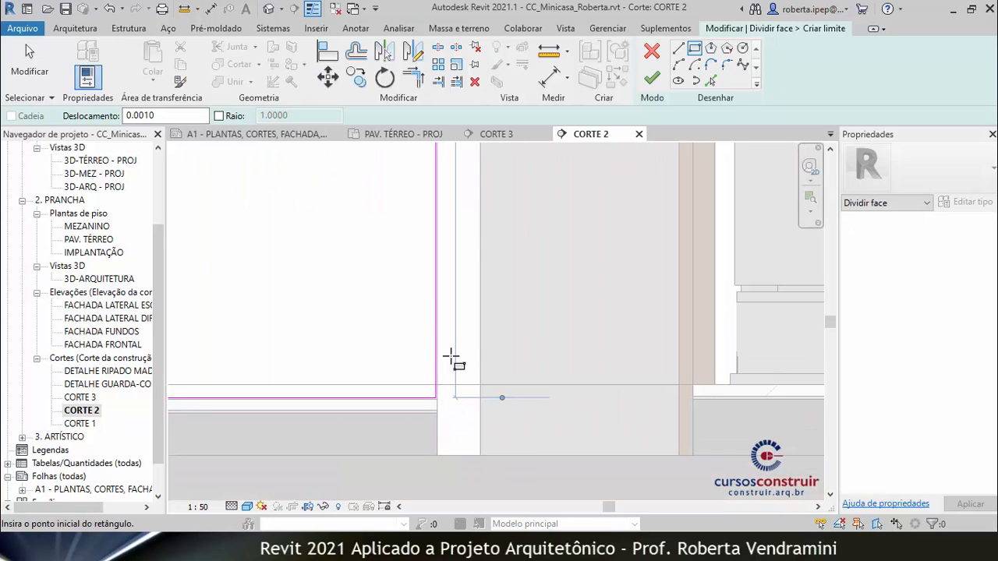
key(Escape)
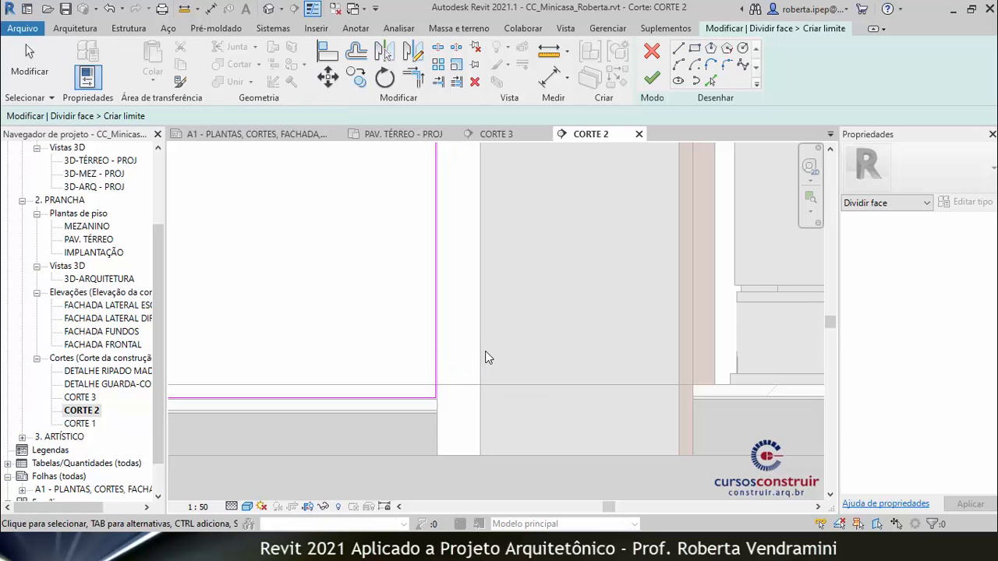
scroll(572, 390, down, 5)
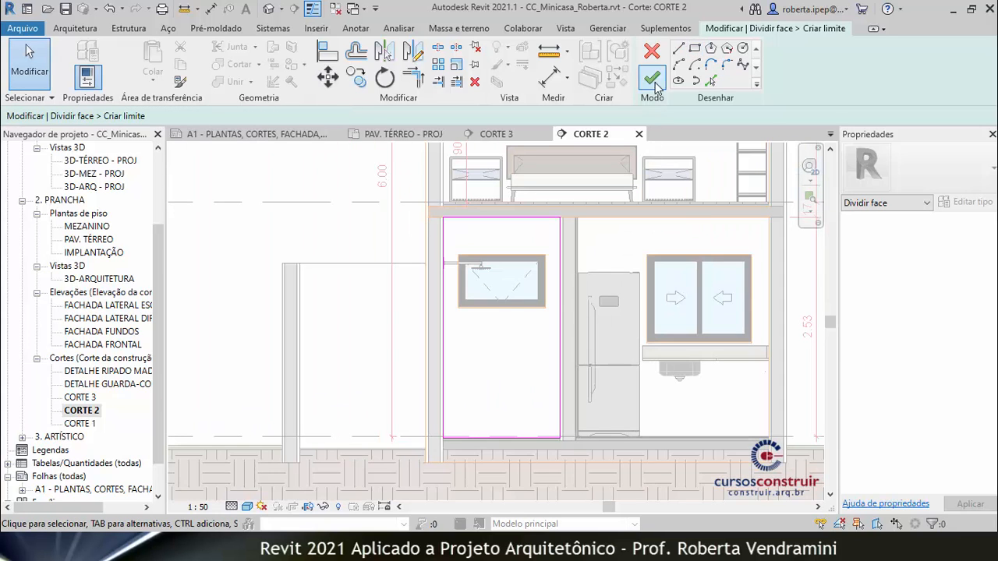
click(652, 78)
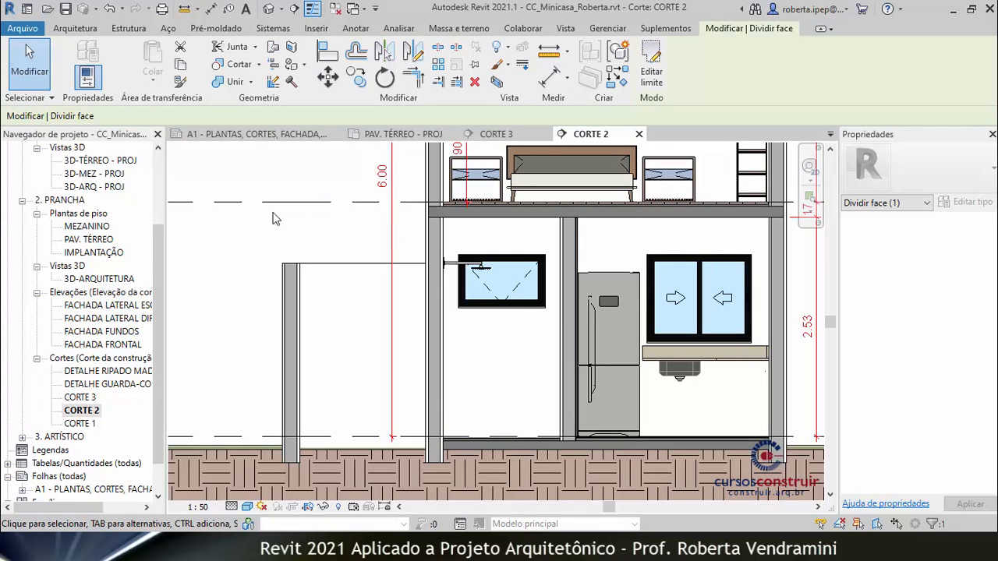
Turn off the option to select elements by face.
scroll(209, 258, down, 2)
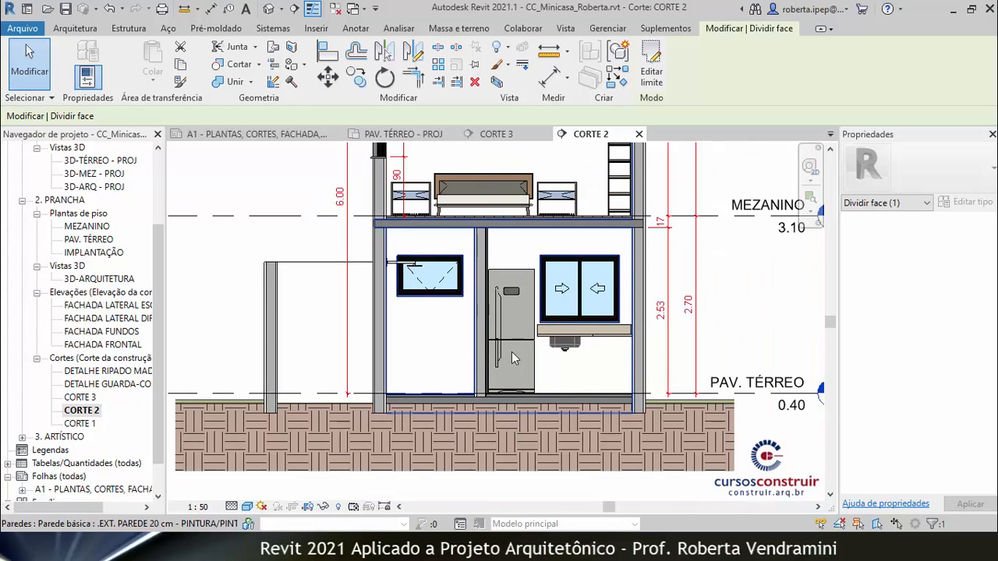
click(877, 527)
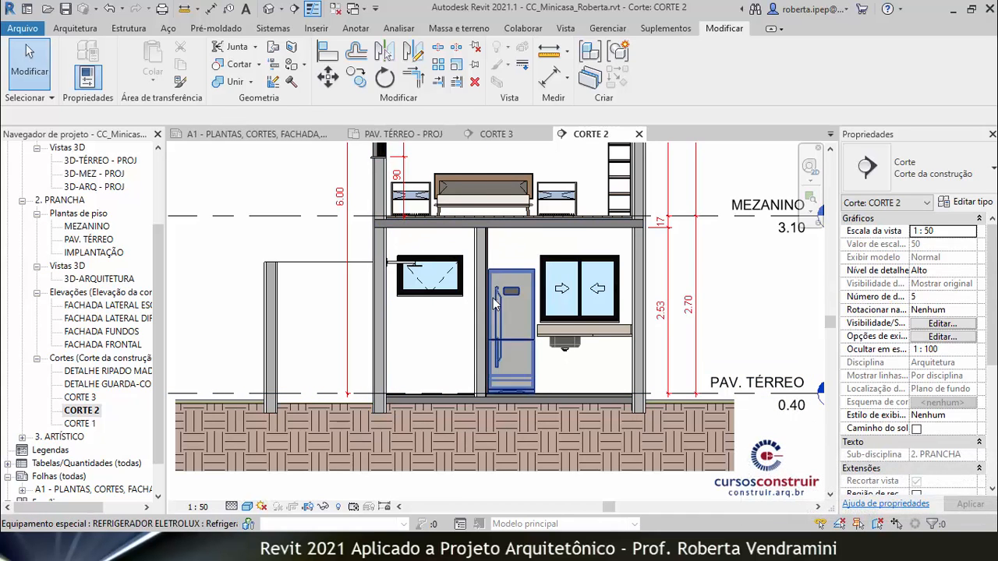
scroll(499, 265, up, 2)
scroll(440, 244, up, 1)
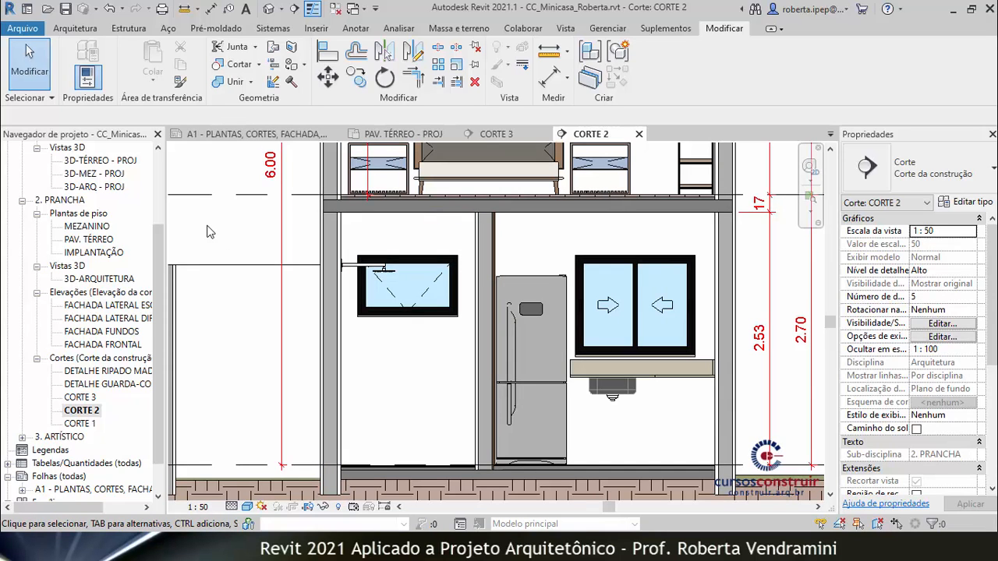
Paint the split bathroom back wall face in CORTE 2 with the .CERÂMICA 30 X 30 cm material and close the material browser.
key(p)
key(t)
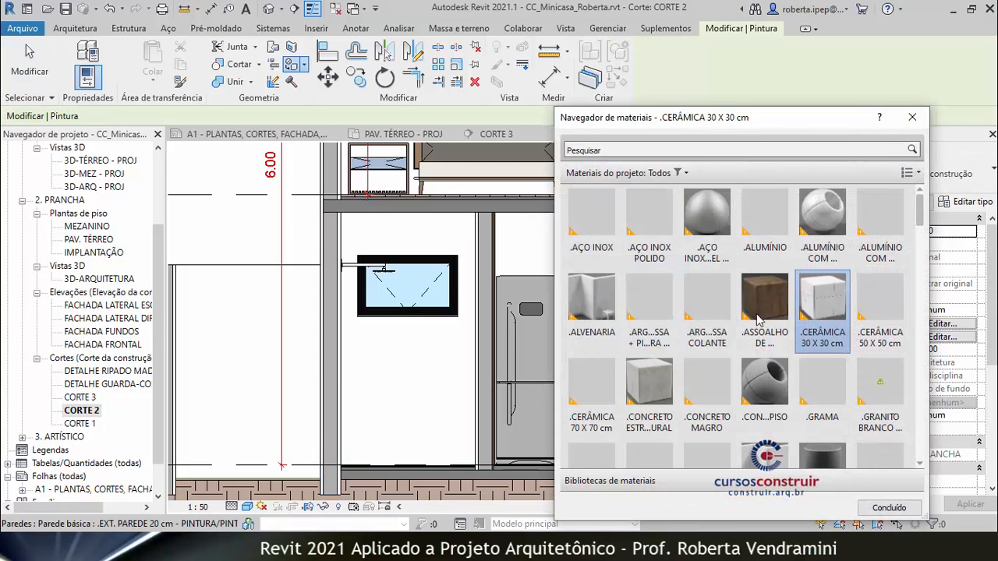
click(460, 357)
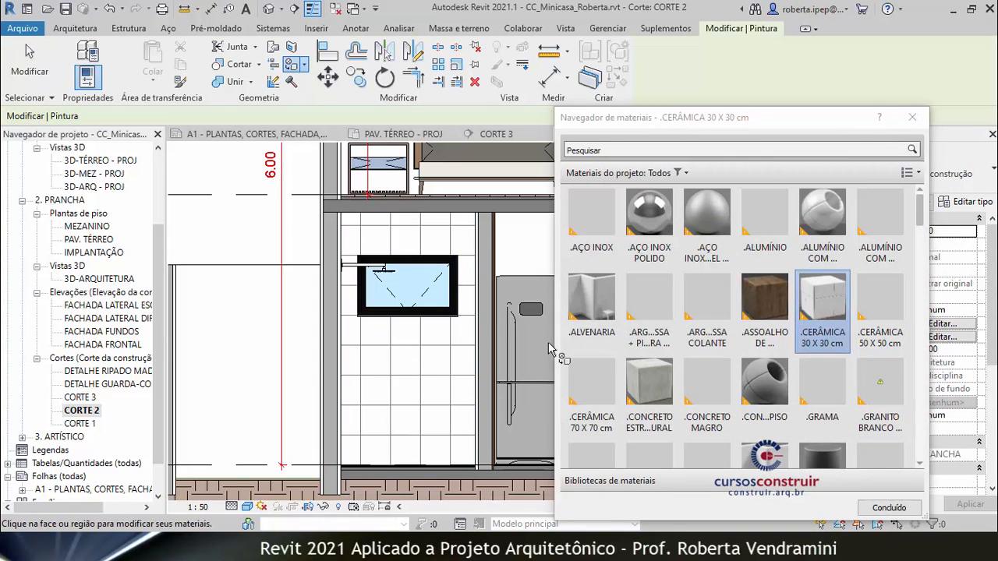
scroll(819, 437, down, 1)
click(889, 508)
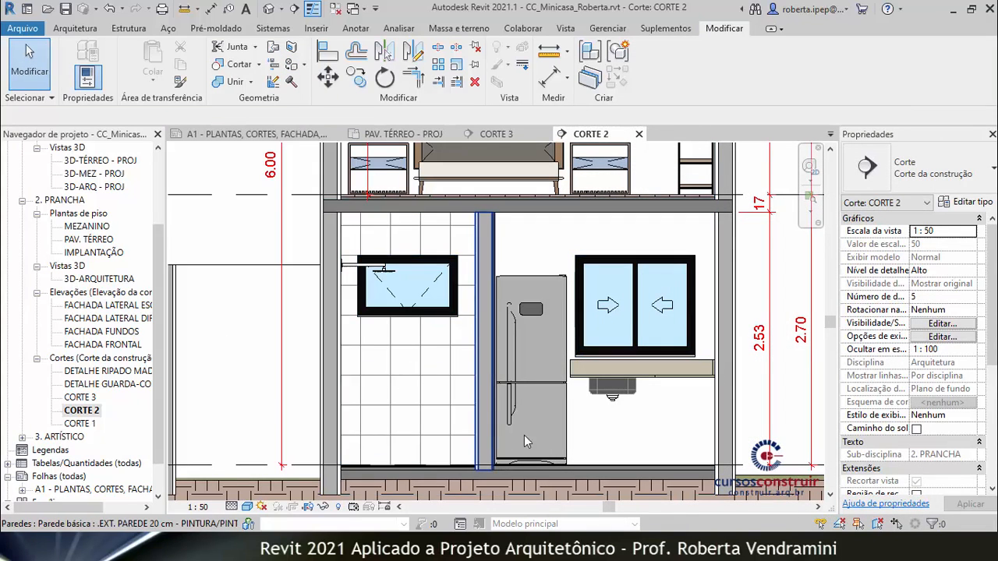
Align the vertical tile joint nearest the shower wall with the edge of the bathroom's split face.
scroll(368, 449, up, 3)
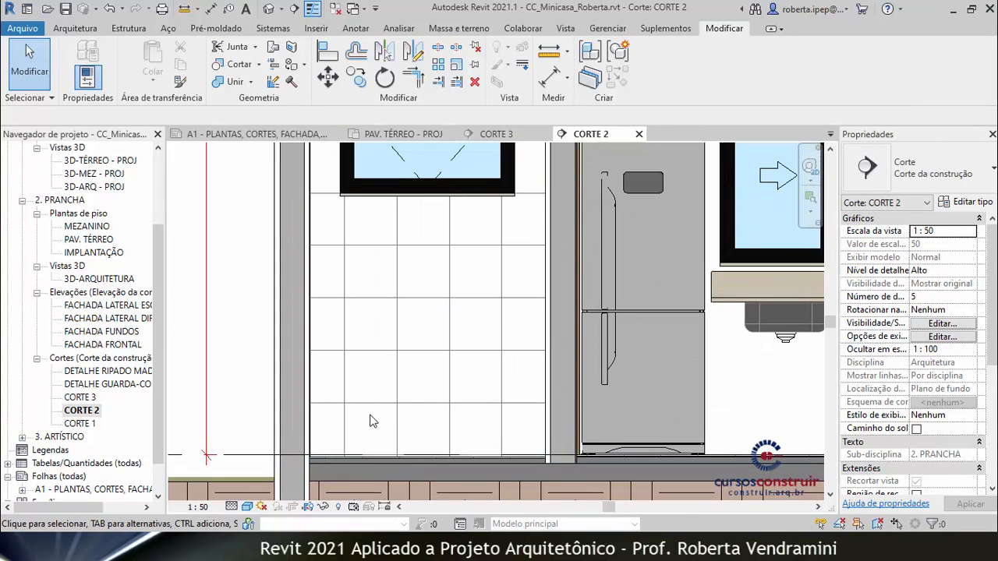
click(371, 411)
key(a)
key(l)
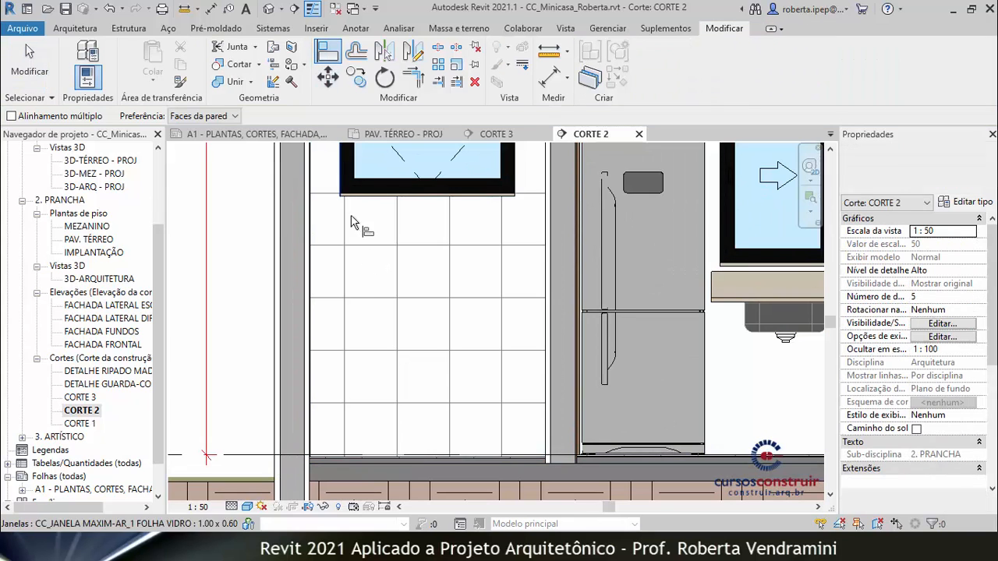
click(318, 290)
click(344, 285)
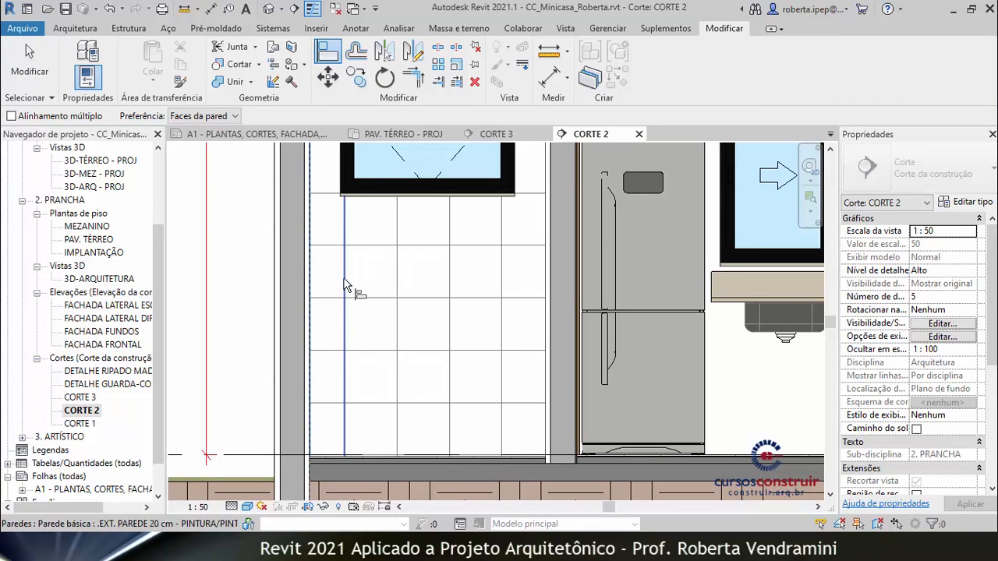
scroll(367, 466, up, 3)
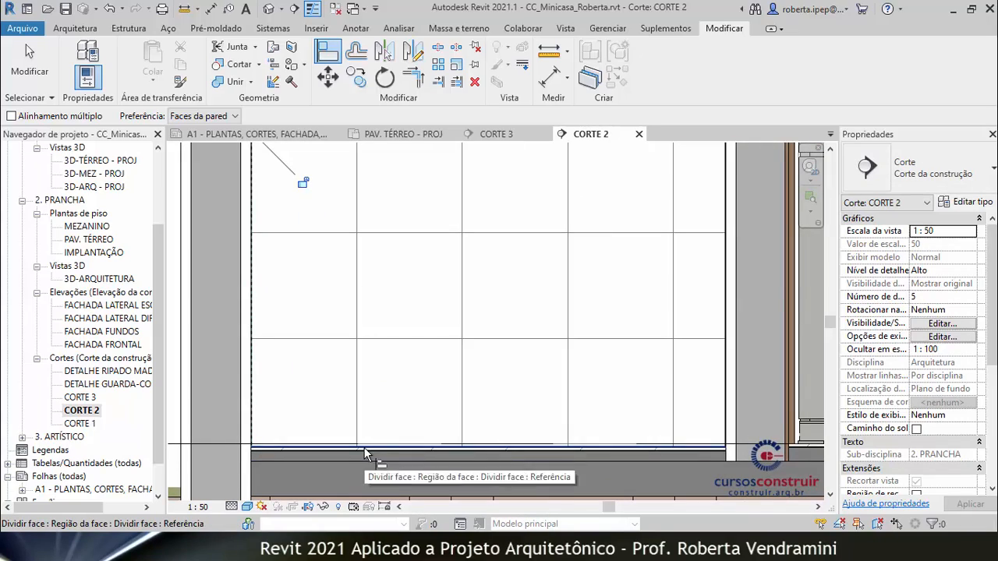
scroll(372, 445, down, 5)
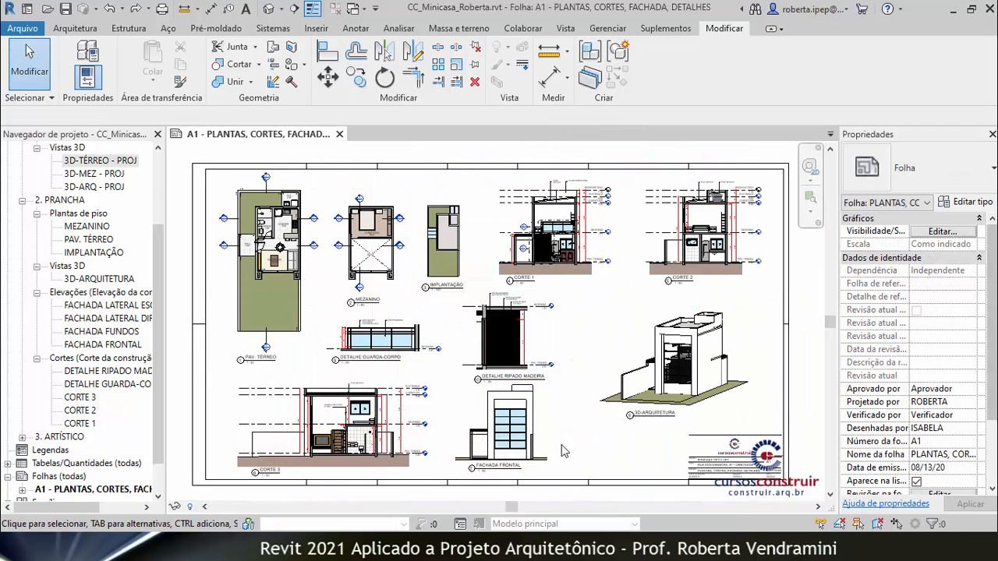
Examine the FACHADA FRONTAL and CORTE 1 drawings on sheet A1, including the painted wall behind the stools.
scroll(523, 468, up, 3)
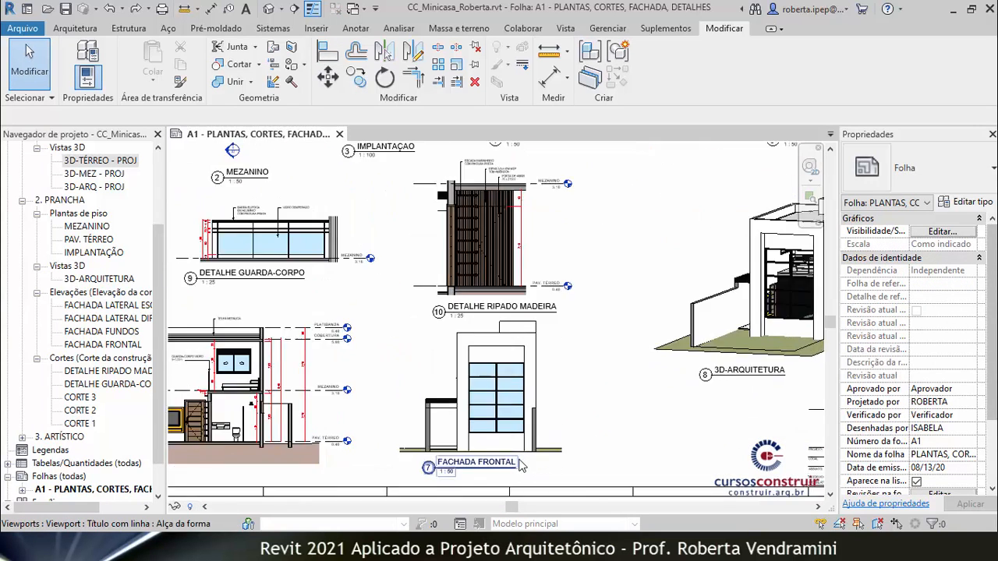
scroll(520, 466, up, 3)
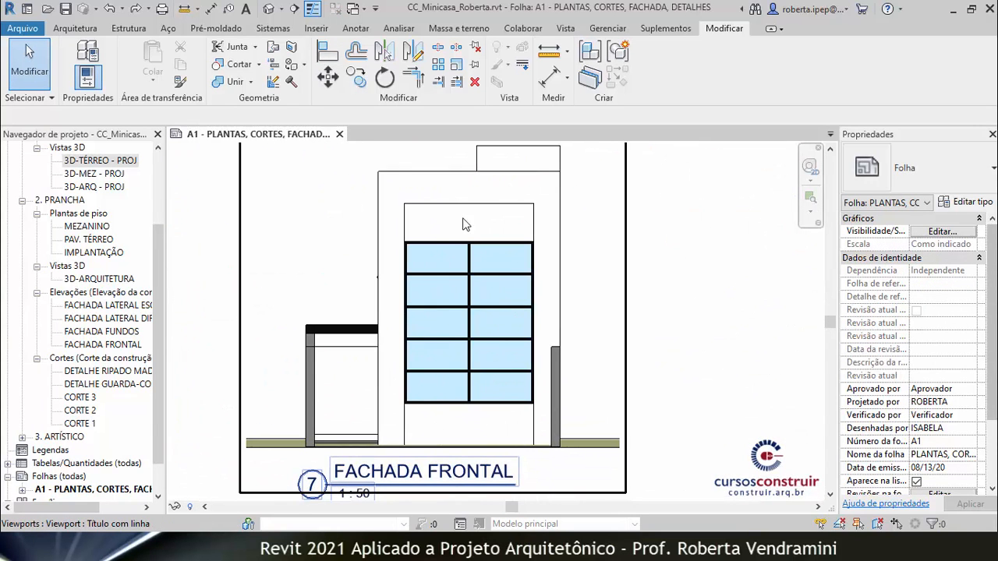
scroll(474, 380, down, 6)
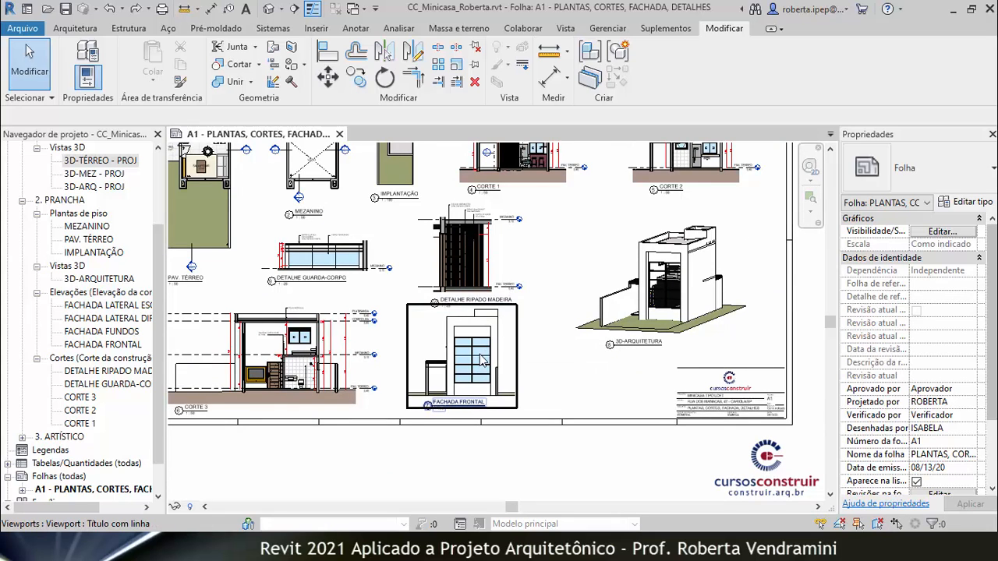
scroll(482, 361, down, 2)
scroll(535, 246, up, 4)
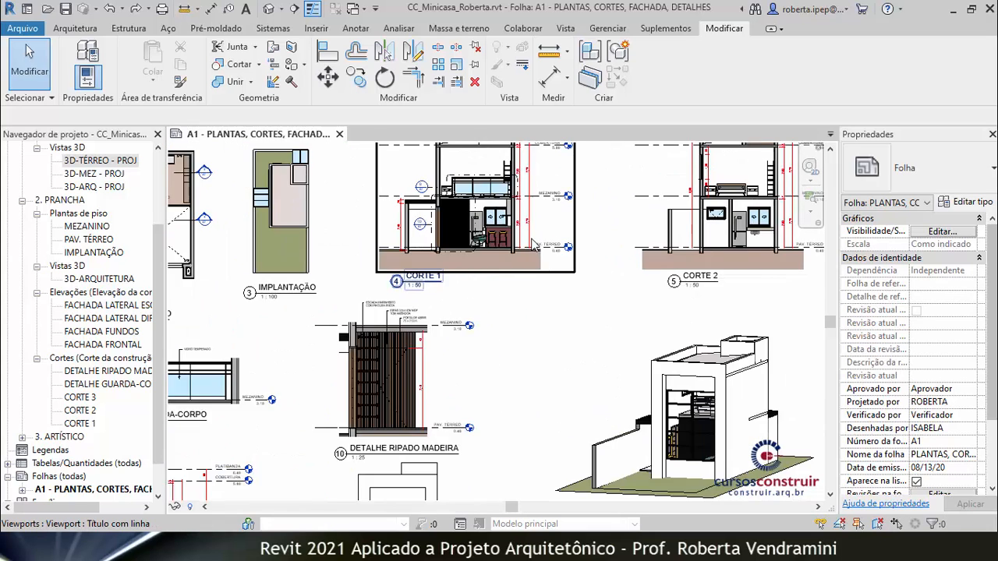
scroll(533, 245, up, 6)
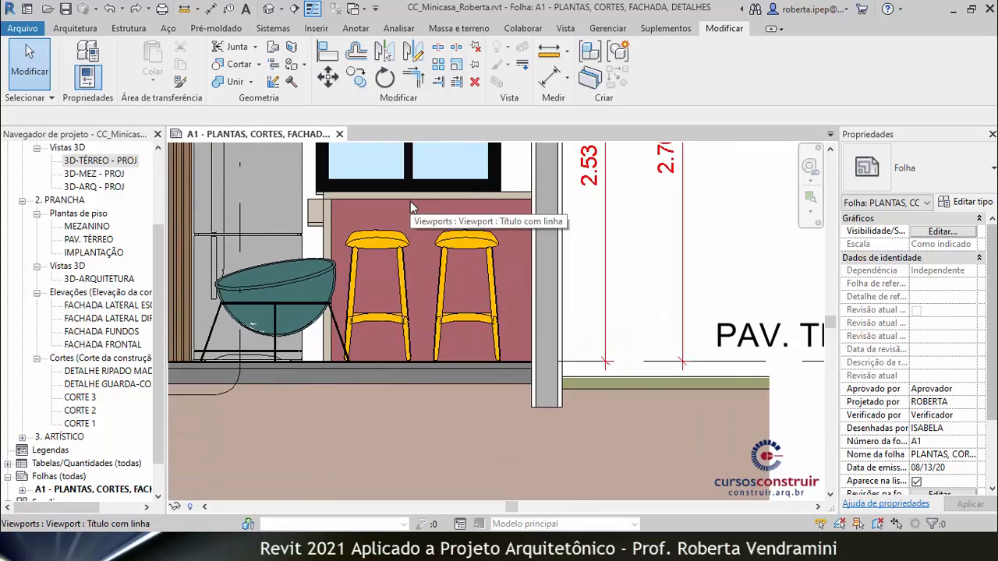
scroll(474, 231, down, 8)
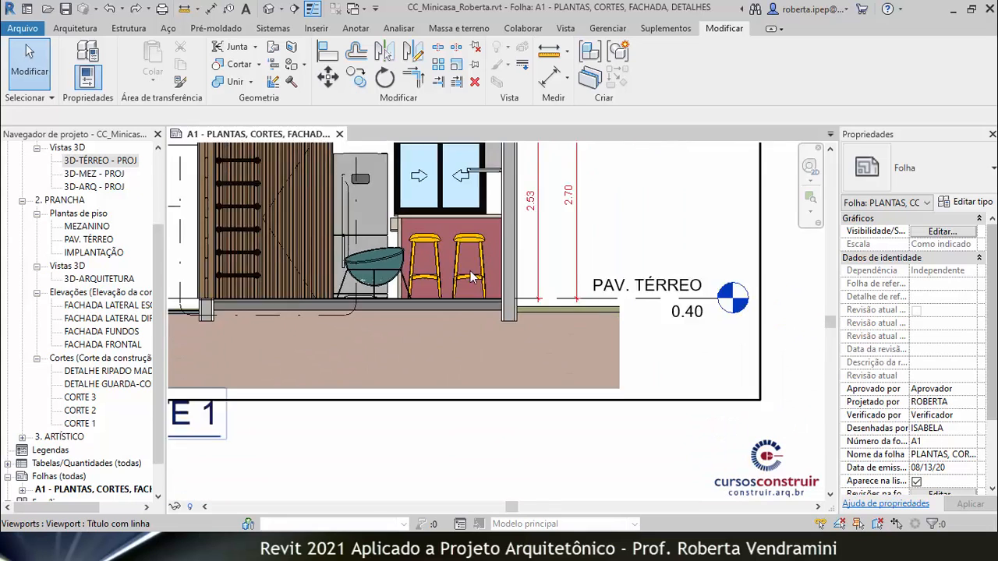
scroll(474, 231, down, 2)
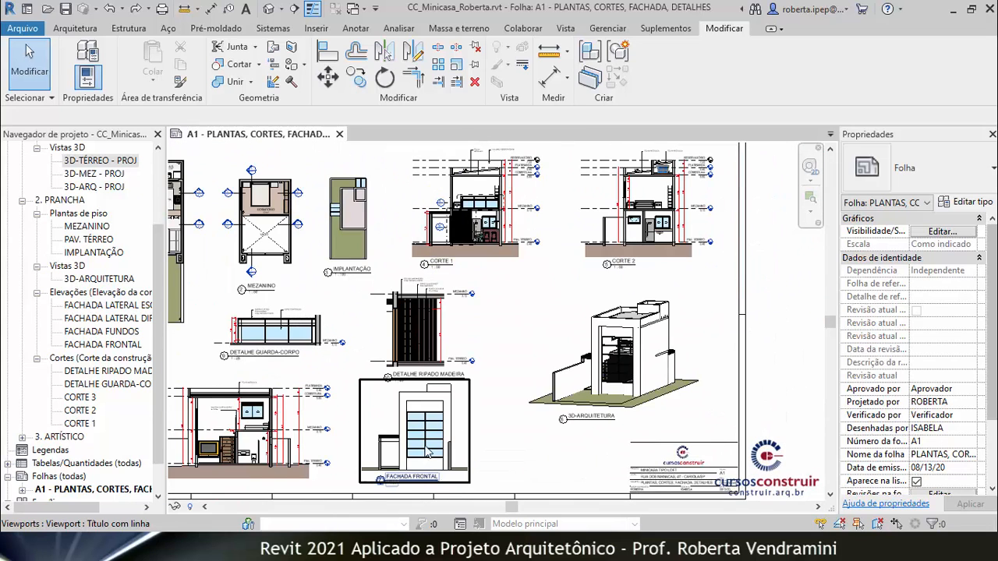
Activate the FACHADA FRONTAL viewport on sheet A1 for editing within the sheet.
scroll(439, 307, up, 6)
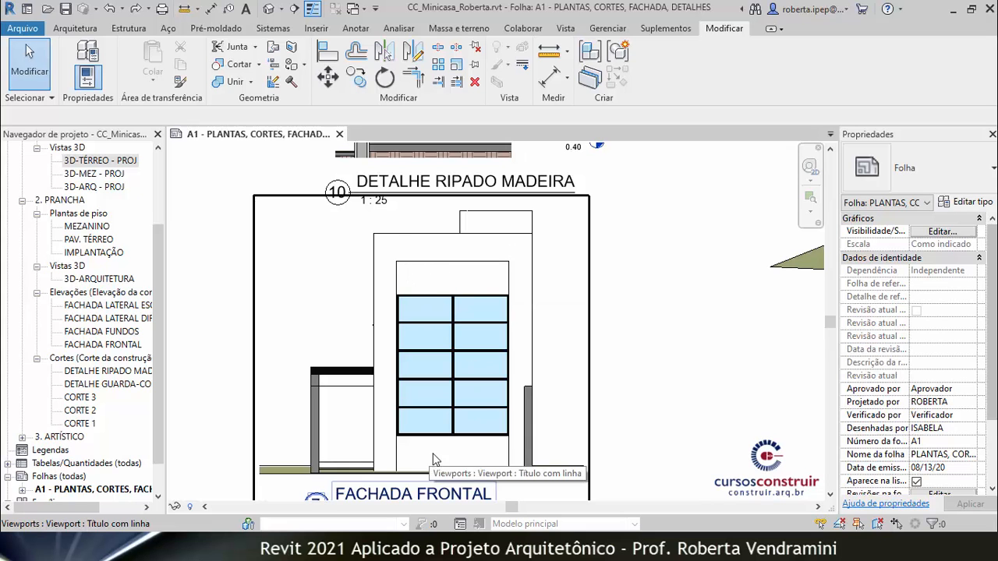
scroll(414, 298, down, 3)
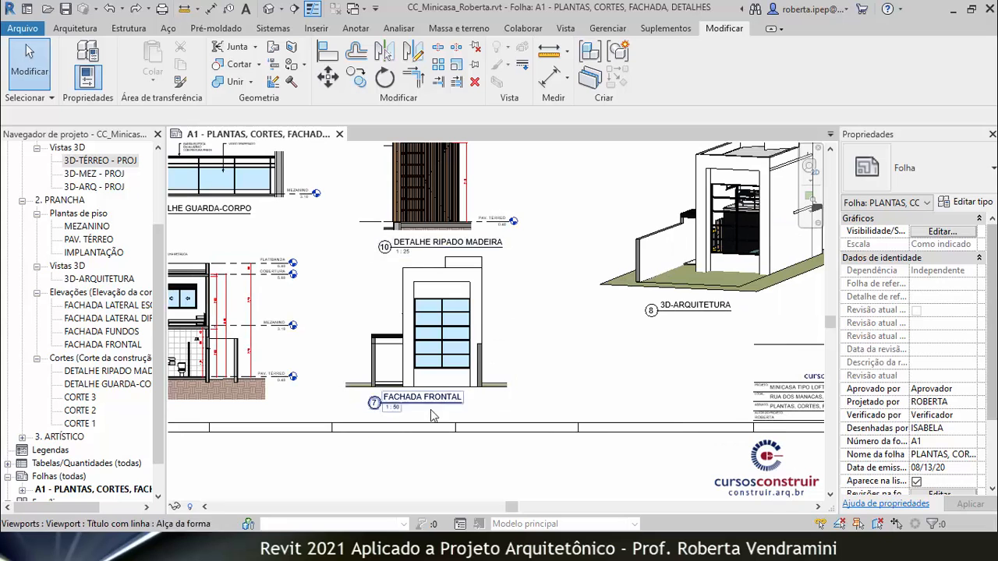
scroll(459, 295, up, 1)
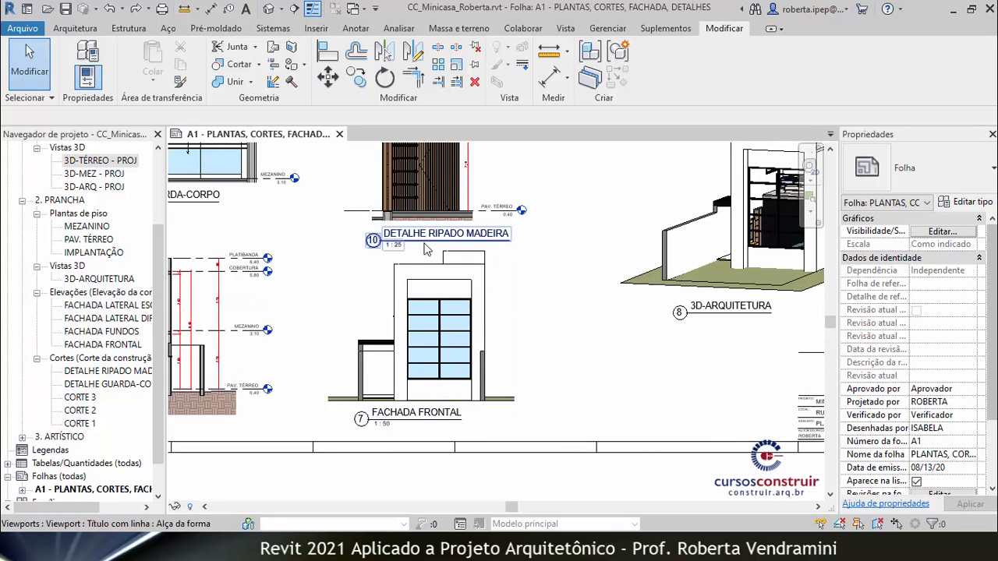
double_click(382, 298)
scroll(459, 388, down, 3)
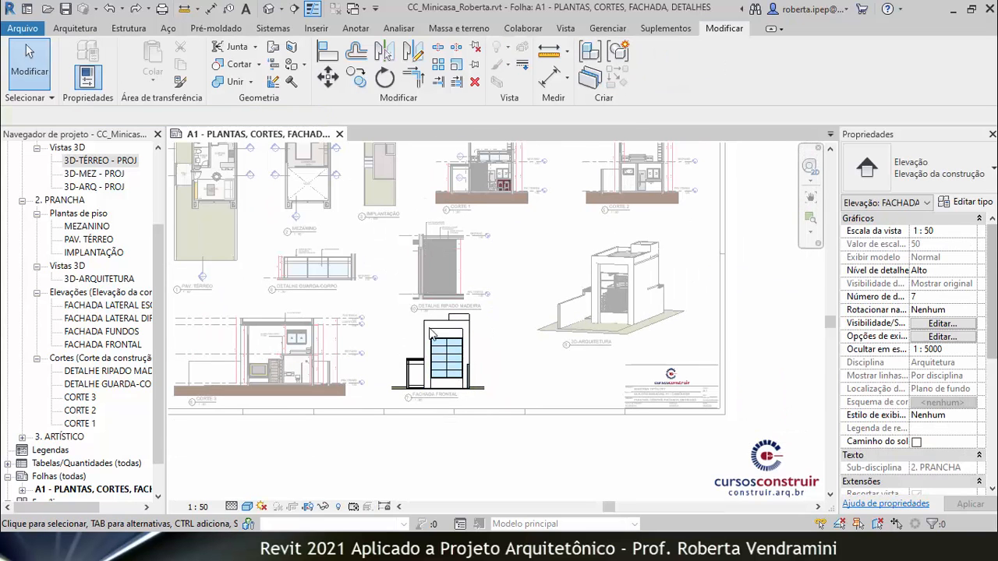
scroll(427, 380, down, 1)
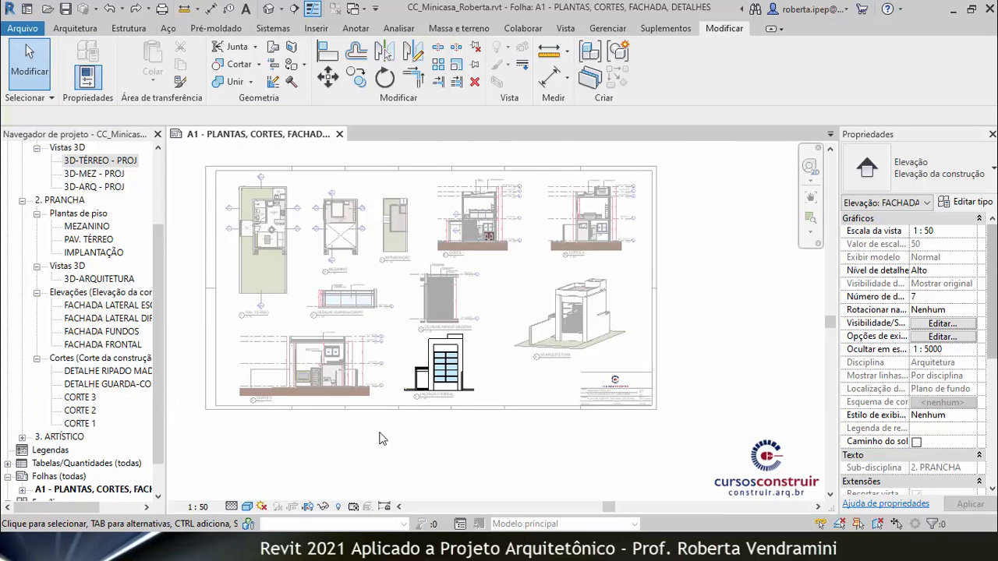
Paint the recessed wall above and below the large window in FACHADA FRONTAL with the Tijolo aparente material and close the material browser.
scroll(362, 388, up, 4)
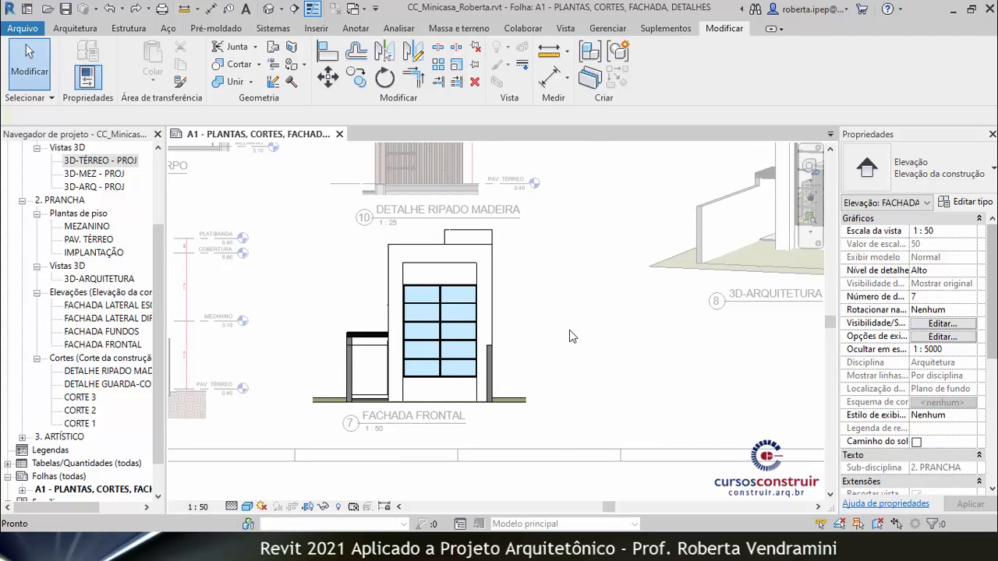
key(t)
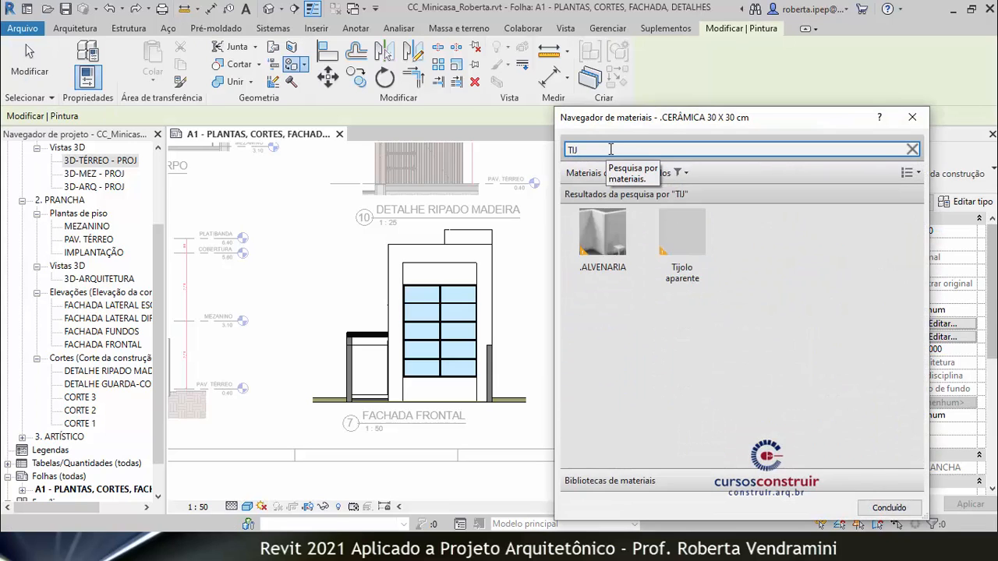
click(691, 261)
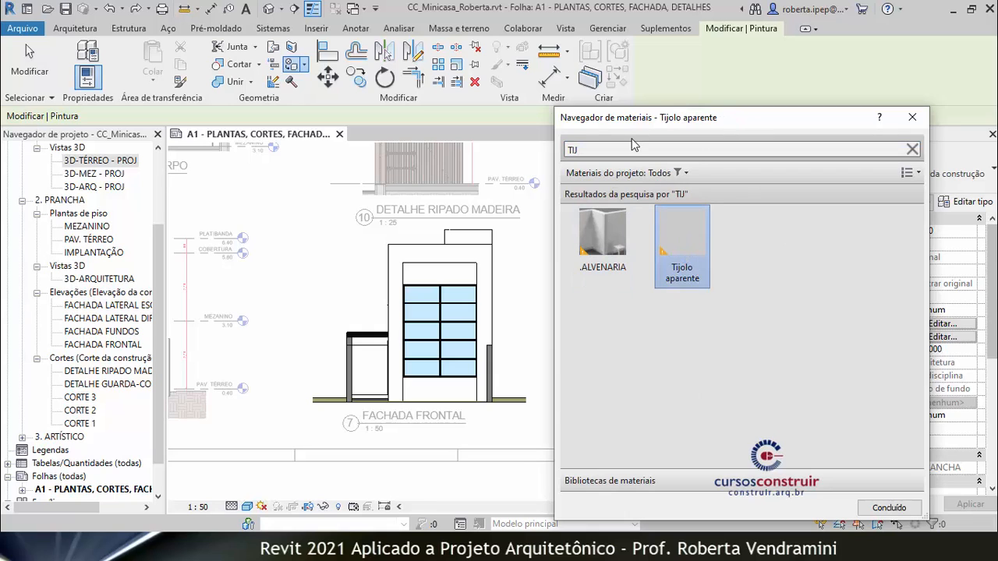
click(439, 276)
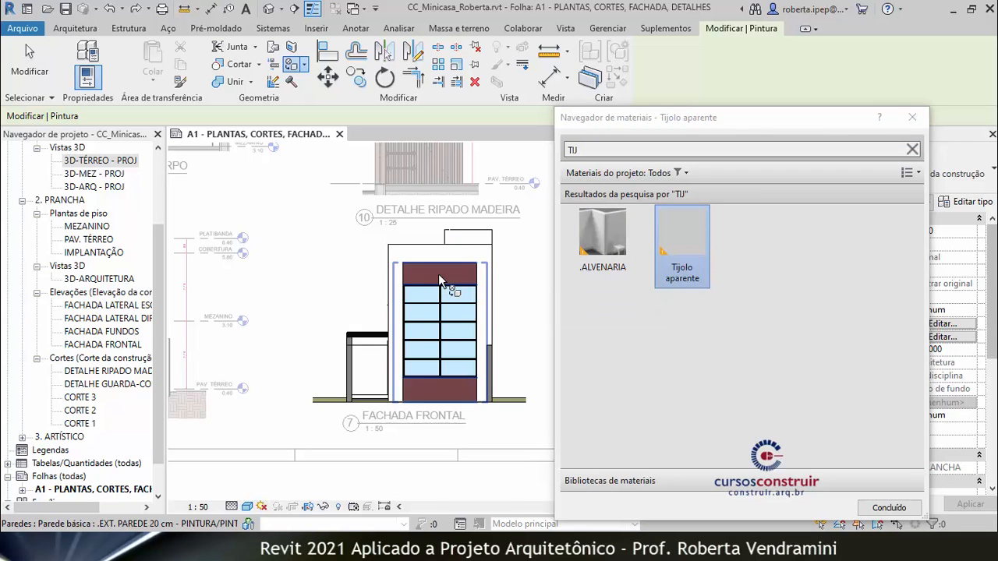
click(889, 508)
Check the brick finish in FACHADA FRONTAL and 3D-ARQUITETURA on sheet A1 and deactivate the FACHADA FRONTAL viewport.
scroll(594, 314, down, 3)
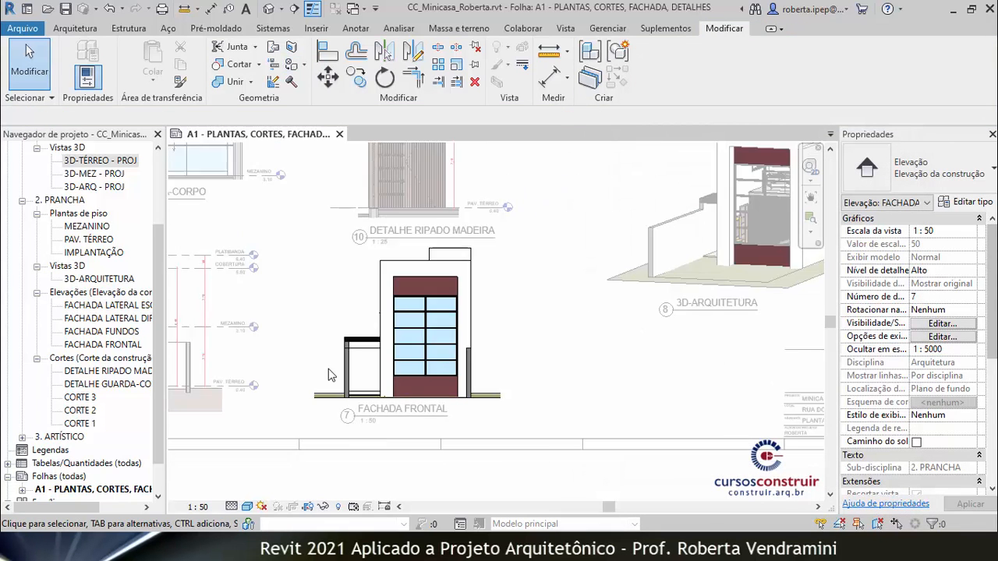
scroll(613, 248, up, 2)
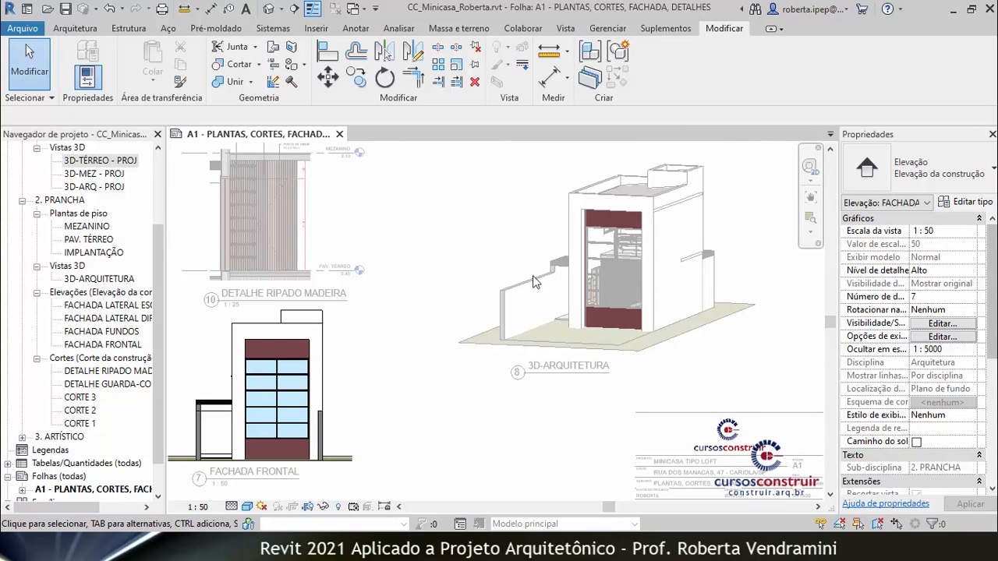
scroll(563, 390, down, 2)
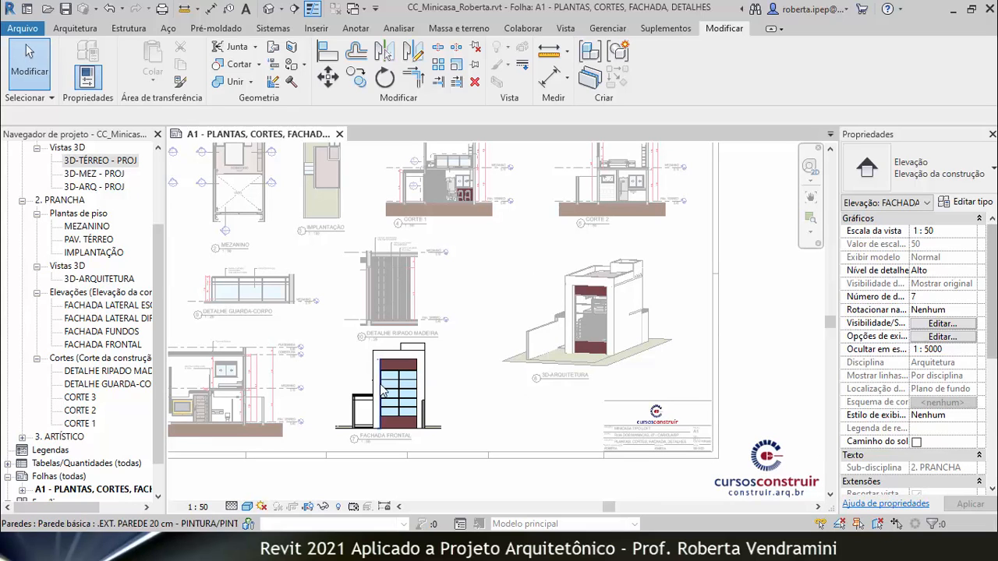
click(747, 202)
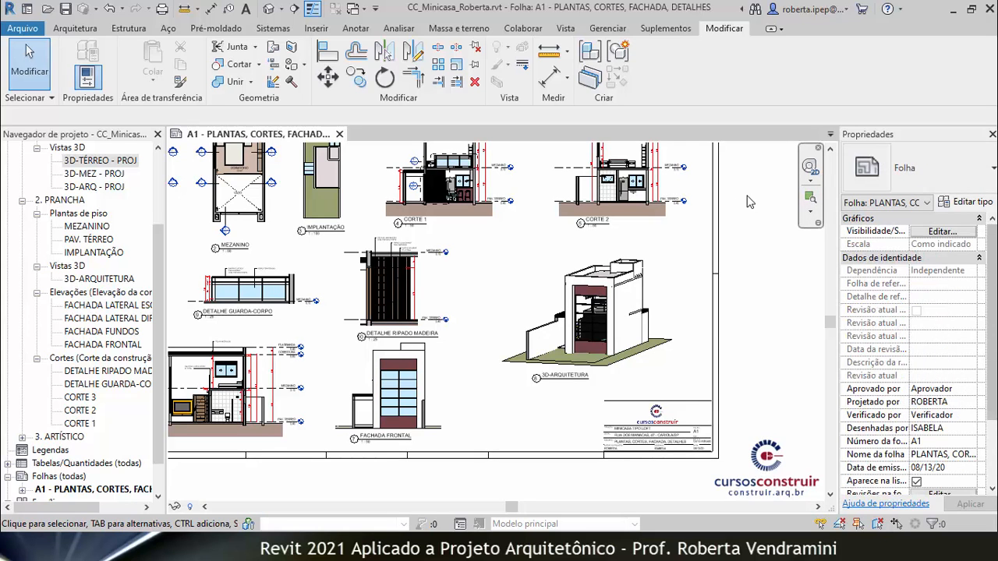
Open the FACHADA FRONTAL elevation view and examine the brick pattern on the painted wall.
scroll(362, 412, up, 2)
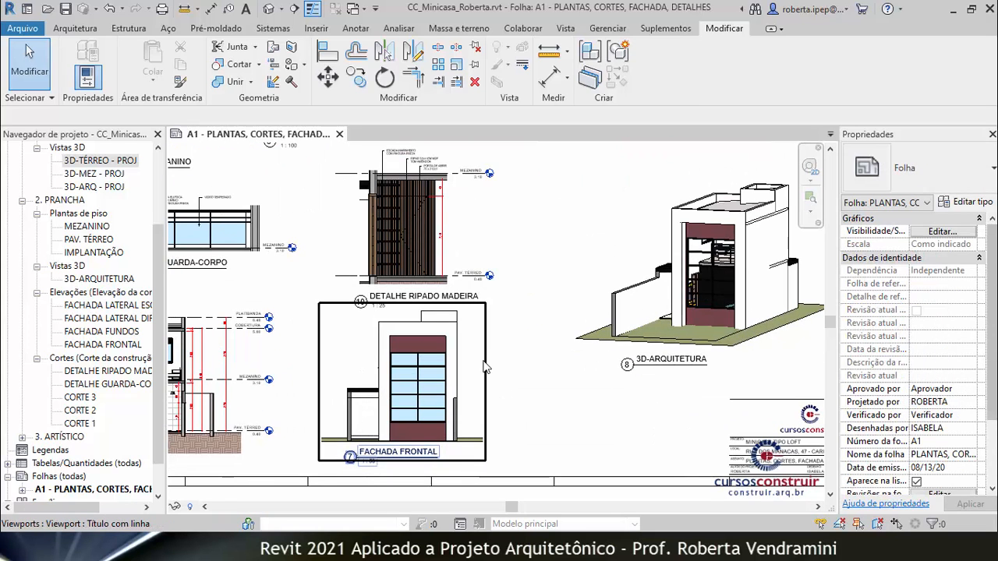
double_click(79, 345)
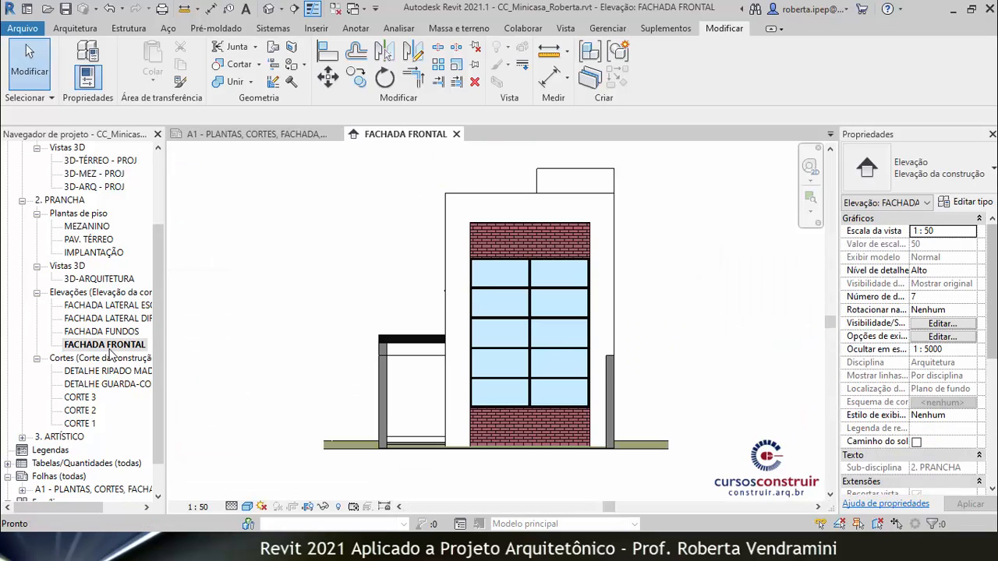
scroll(350, 423, down, 3)
scroll(444, 424, up, 3)
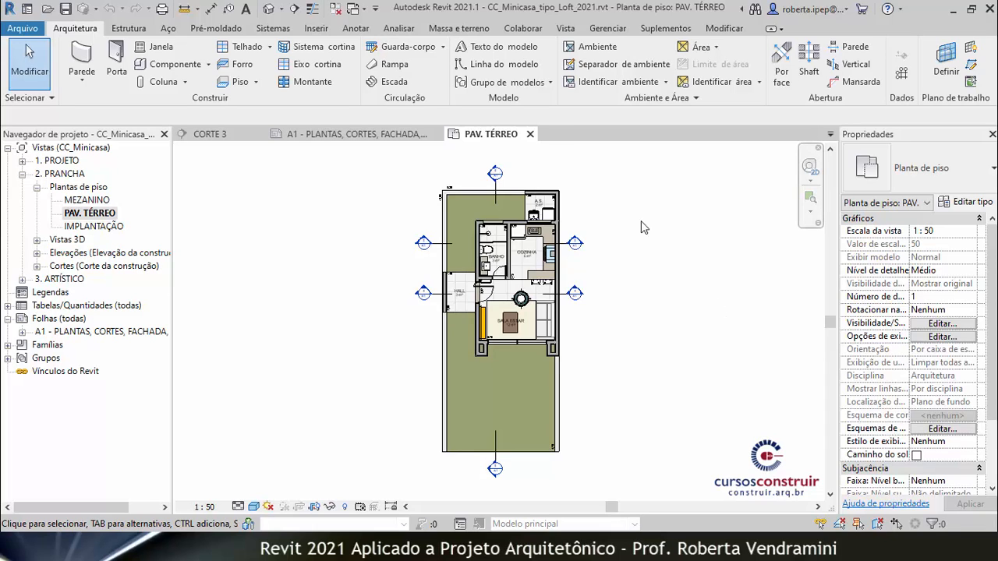
Open the Espessuras de linha settings and review all 16 model line weights across the view scales.
click(609, 28)
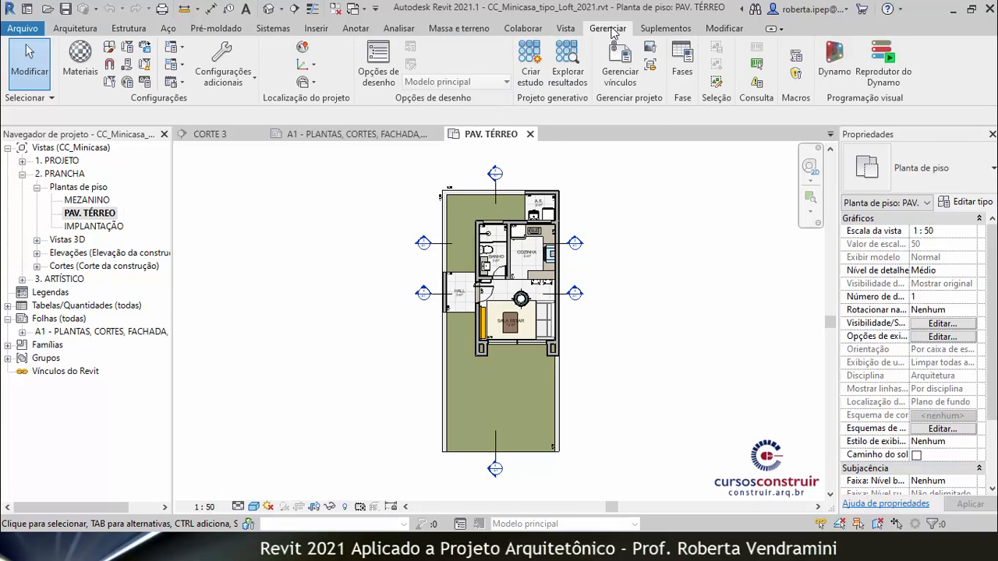
click(252, 78)
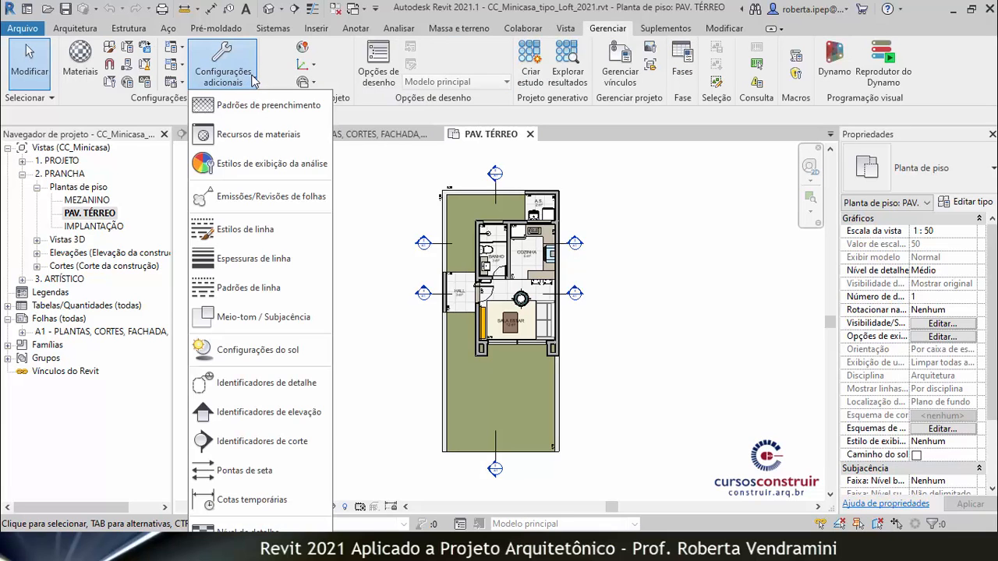
click(244, 266)
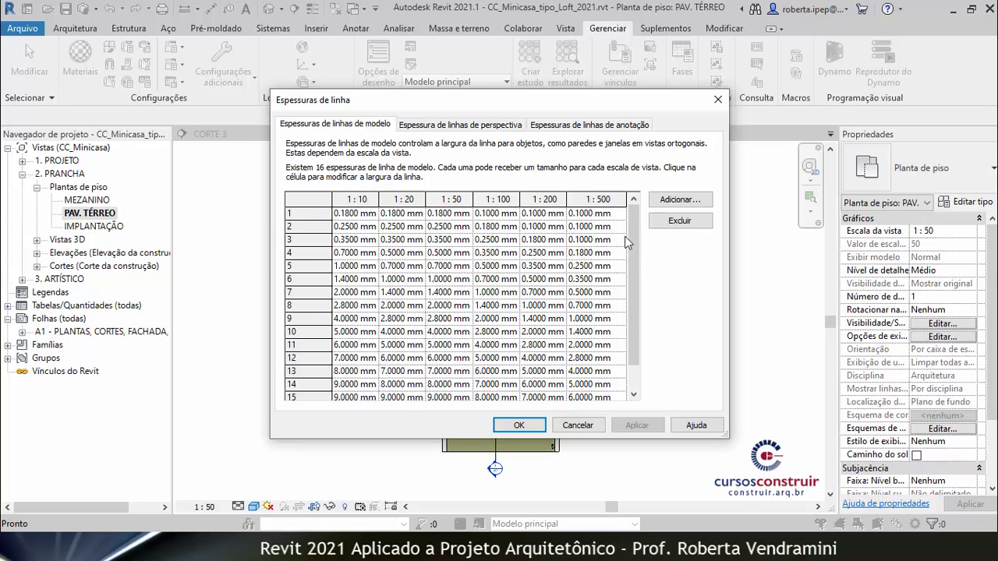
scroll(530, 333, down, 1)
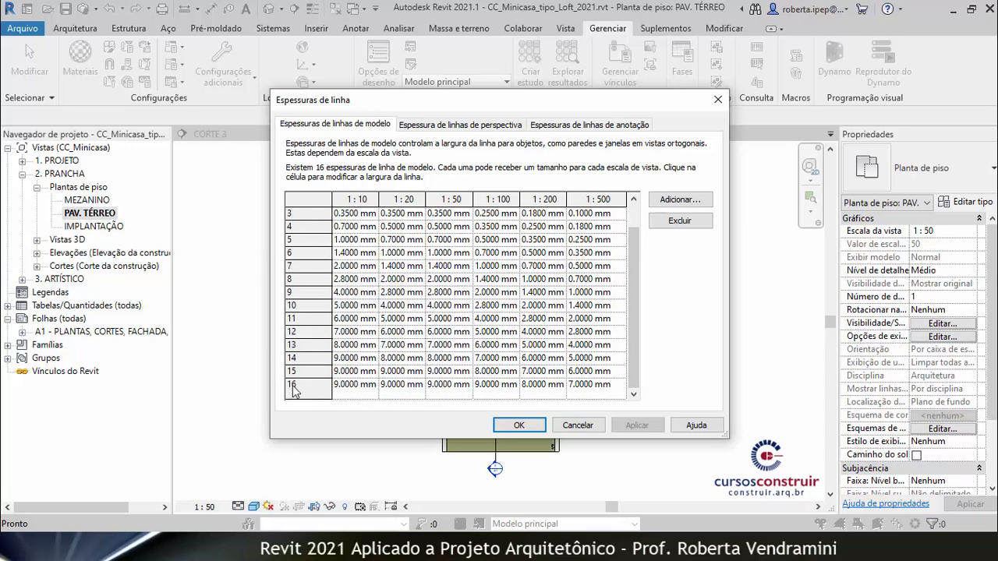
drag(638, 347, 637, 316)
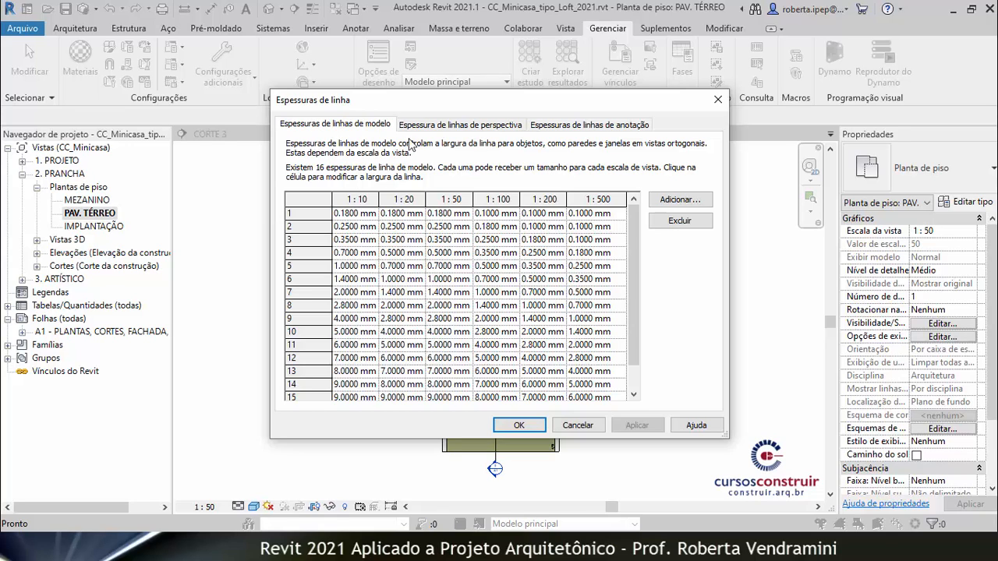
Review the perspective and annotation line weights and go back to the model line weights.
click(499, 126)
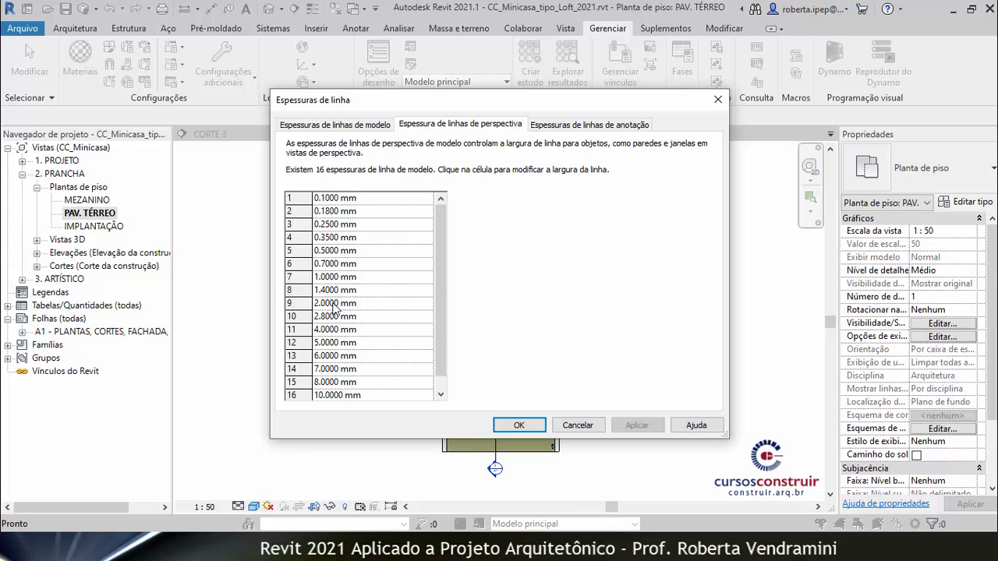
click(629, 128)
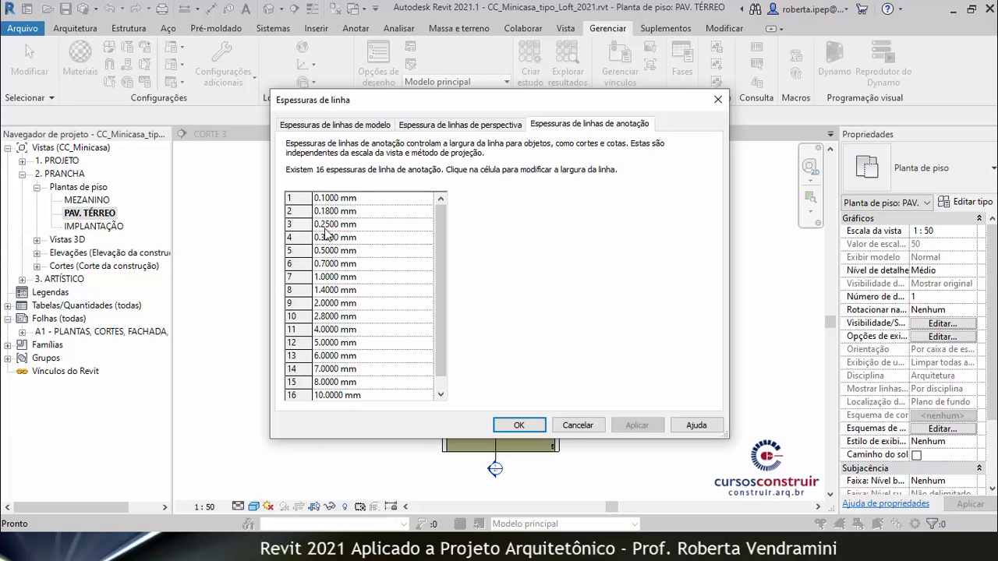
click(363, 126)
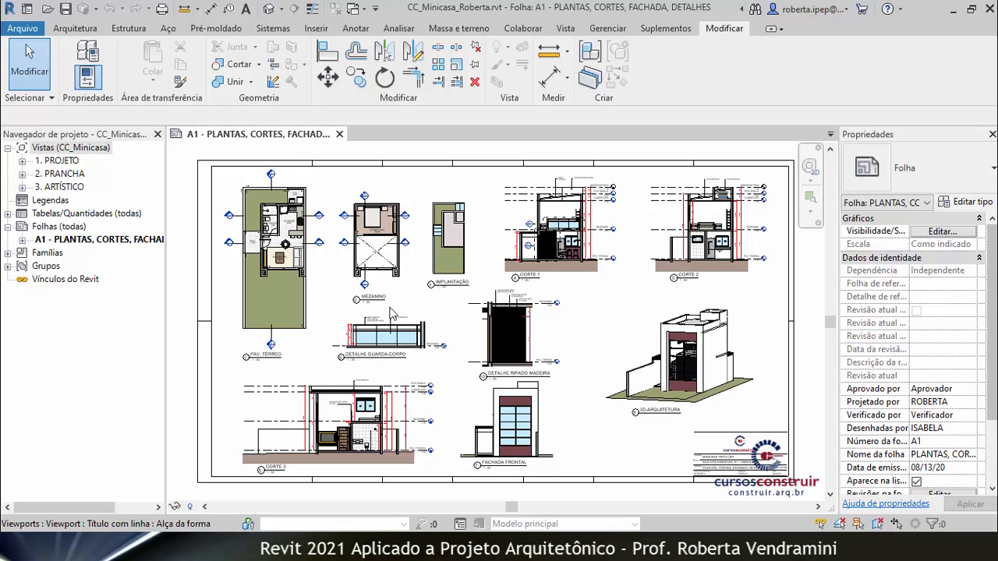
Create a new project based on the Modelo de arquitetura template.
click(31, 33)
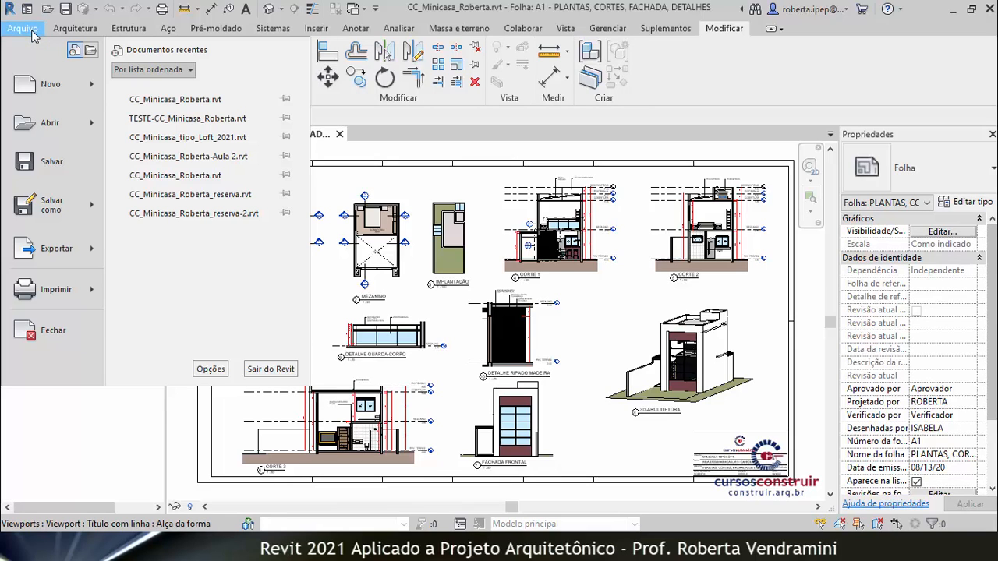
mouse_move(61, 93)
click(156, 89)
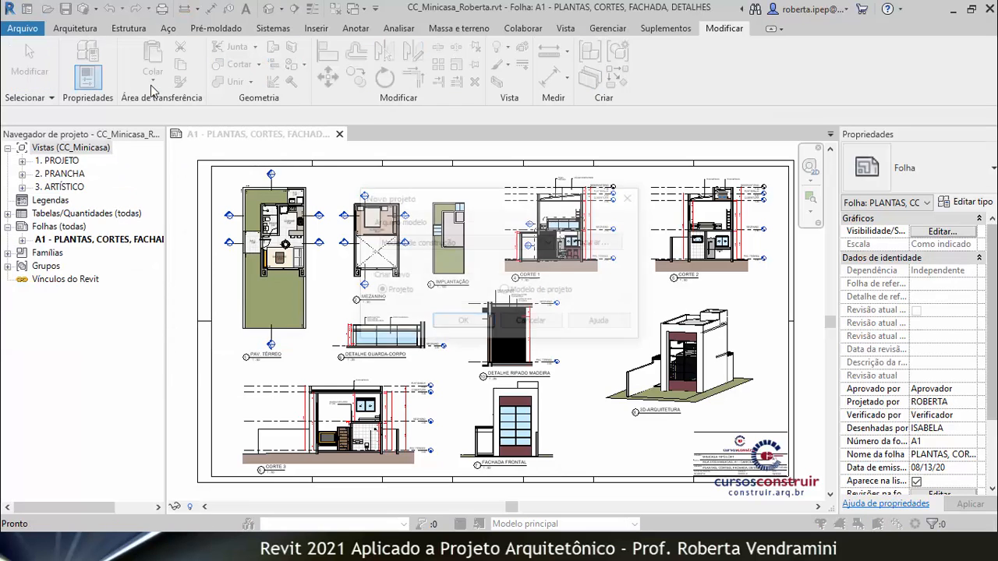
click(555, 243)
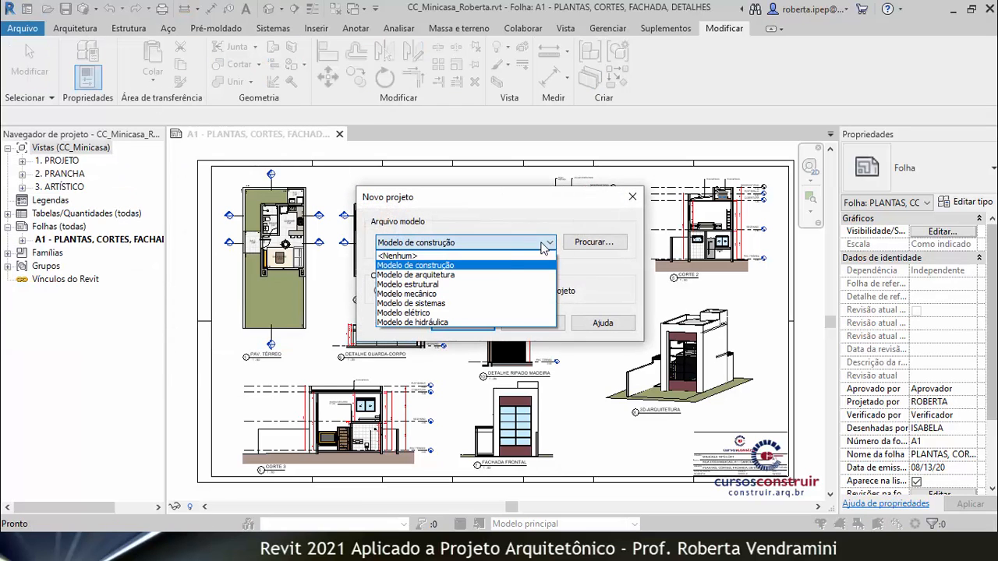
click(424, 278)
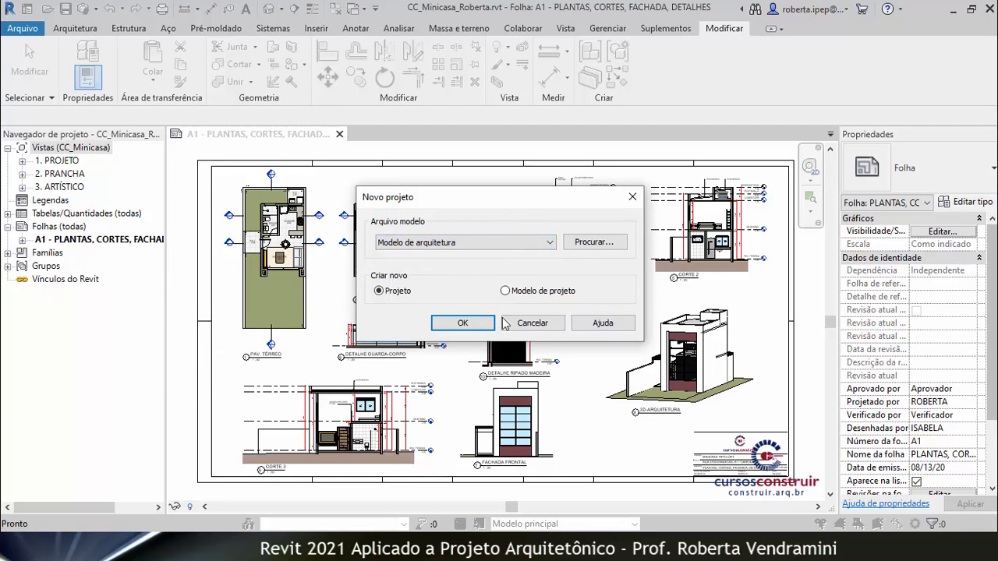
click(462, 323)
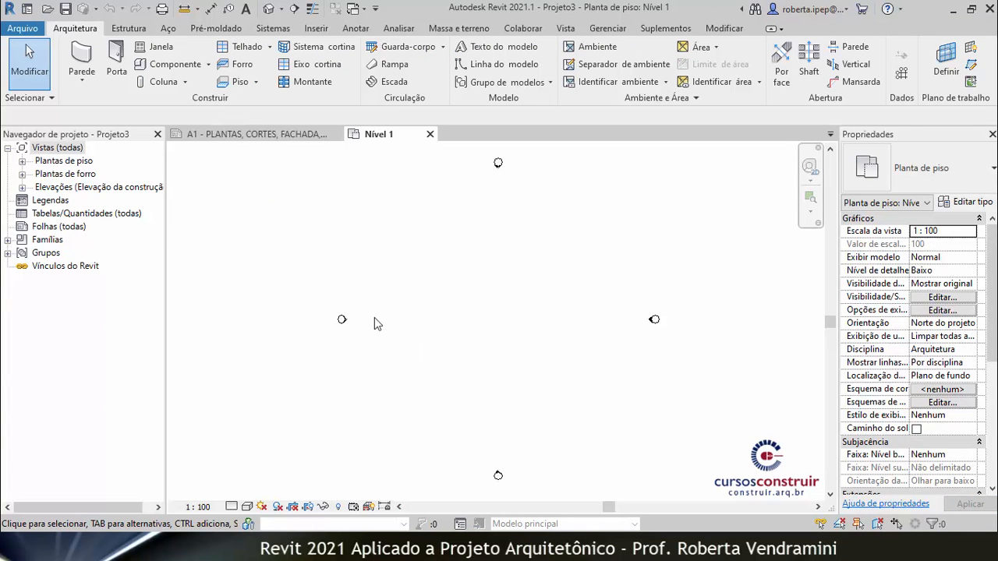
Expand the floor plan, ceiling plan and elevation groups in the new project's browser.
click(23, 162)
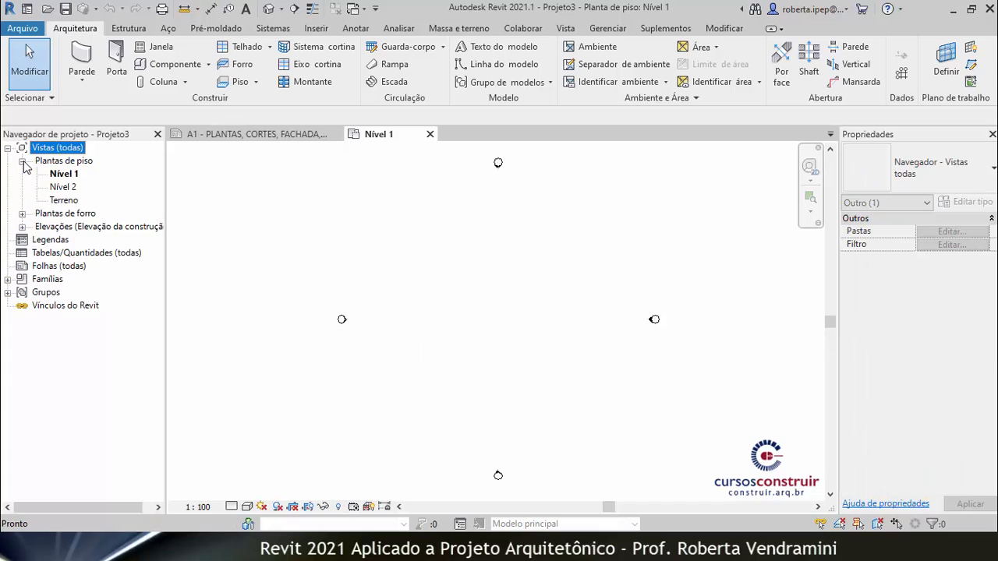
click(23, 214)
click(23, 252)
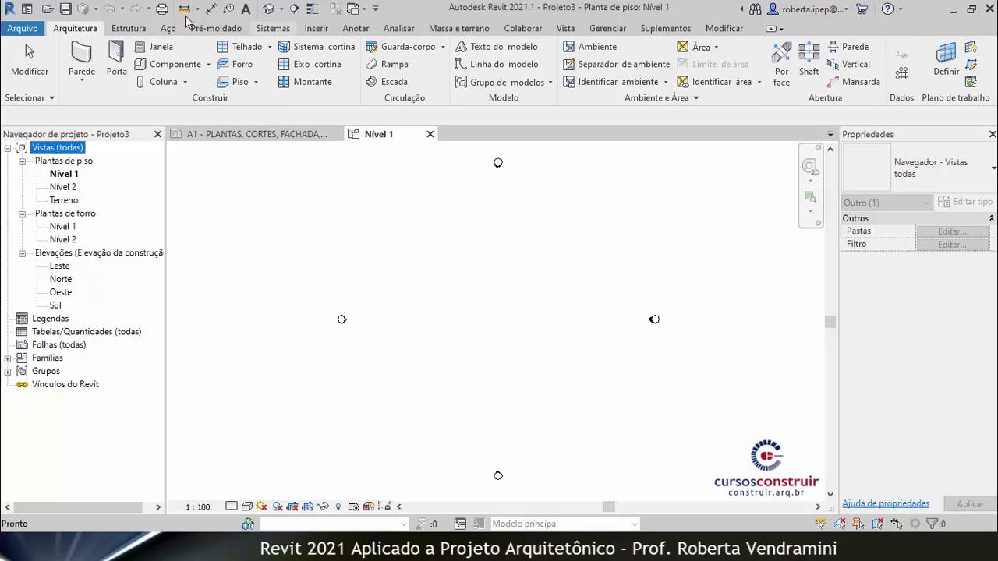
Draw a horizontal section line across the Nível 1 plan between the west and east elevation markers.
click(299, 11)
click(398, 304)
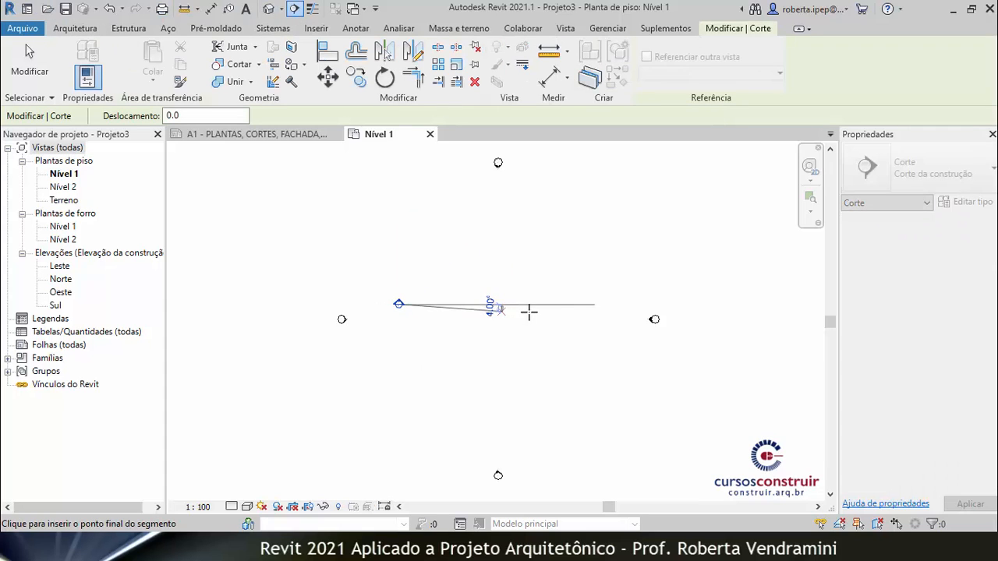
click(599, 304)
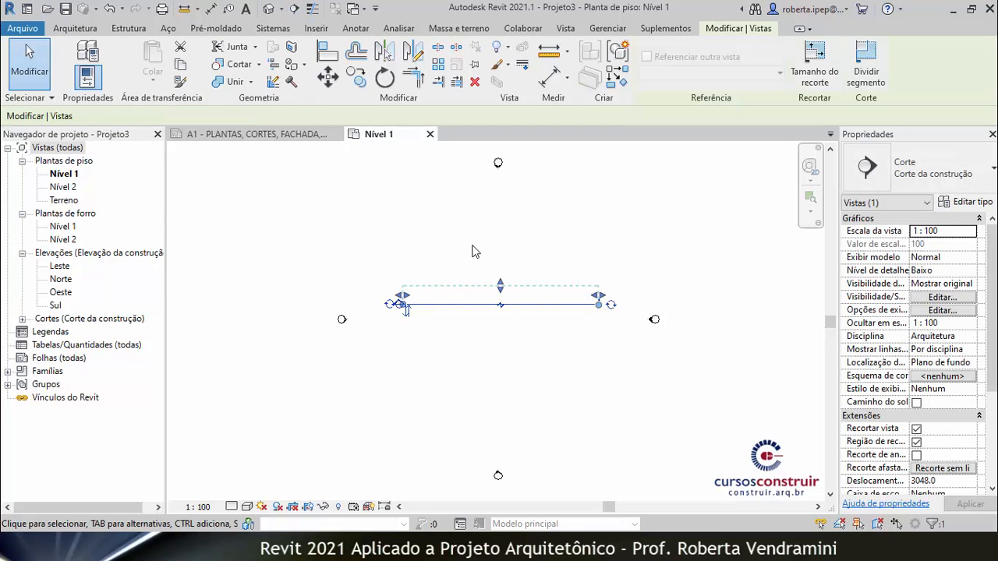
click(468, 251)
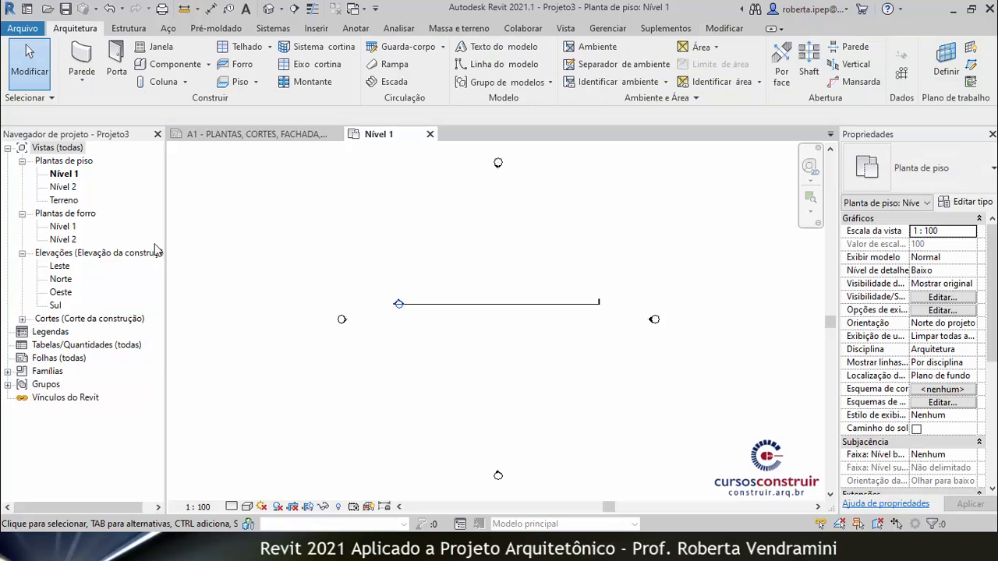
Open the Corte 1 section from the Cortes group and review how the views are organized in the project browser.
click(22, 319)
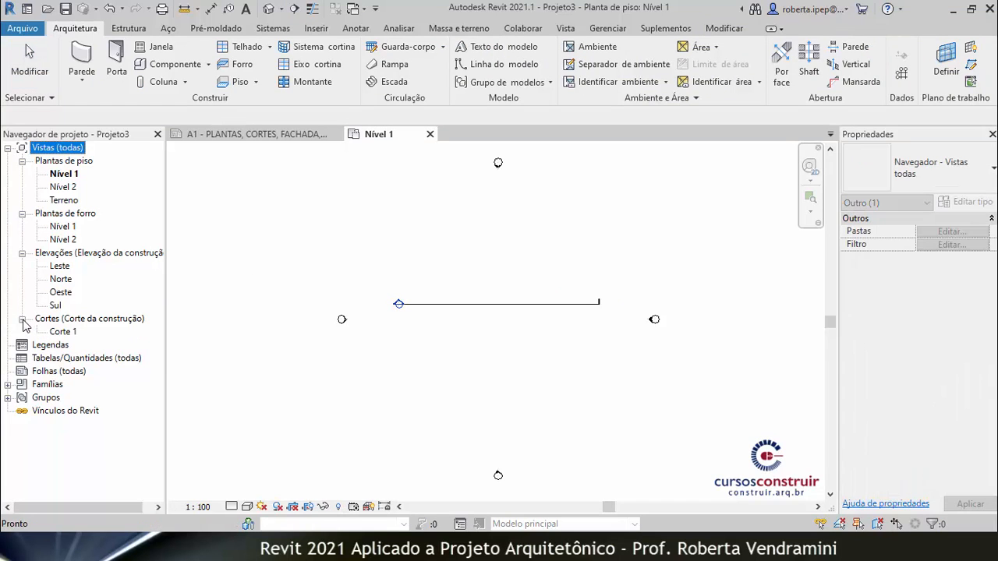
double_click(68, 333)
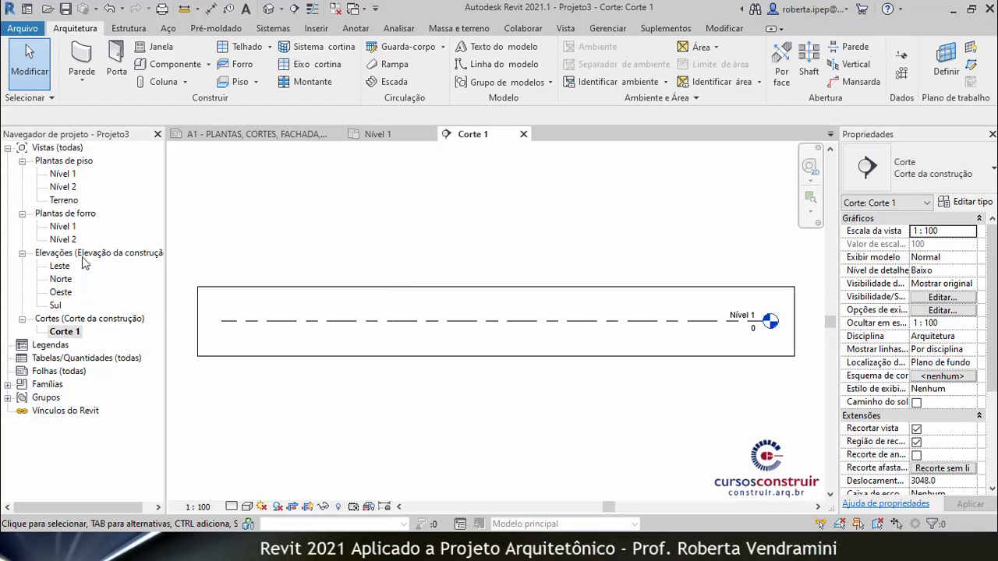
click(8, 147)
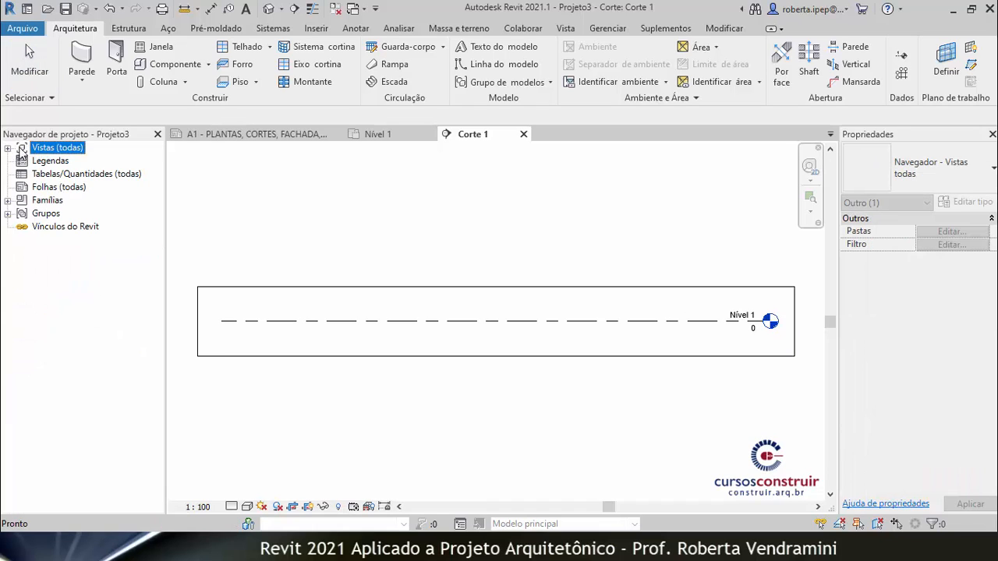
click(8, 147)
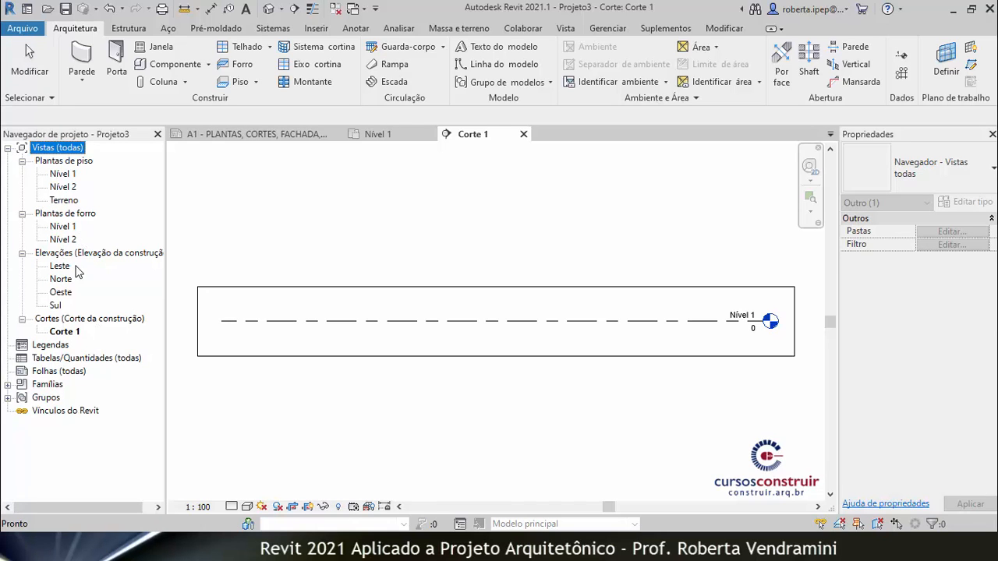
Add a rectangular detail callout around the central part of the Corte 1 section view.
click(427, 259)
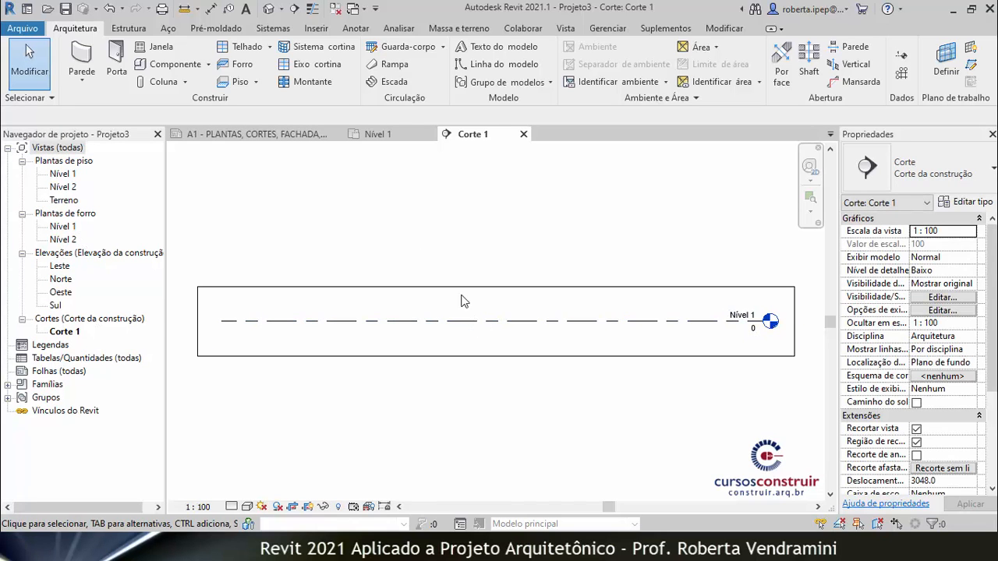
click(563, 29)
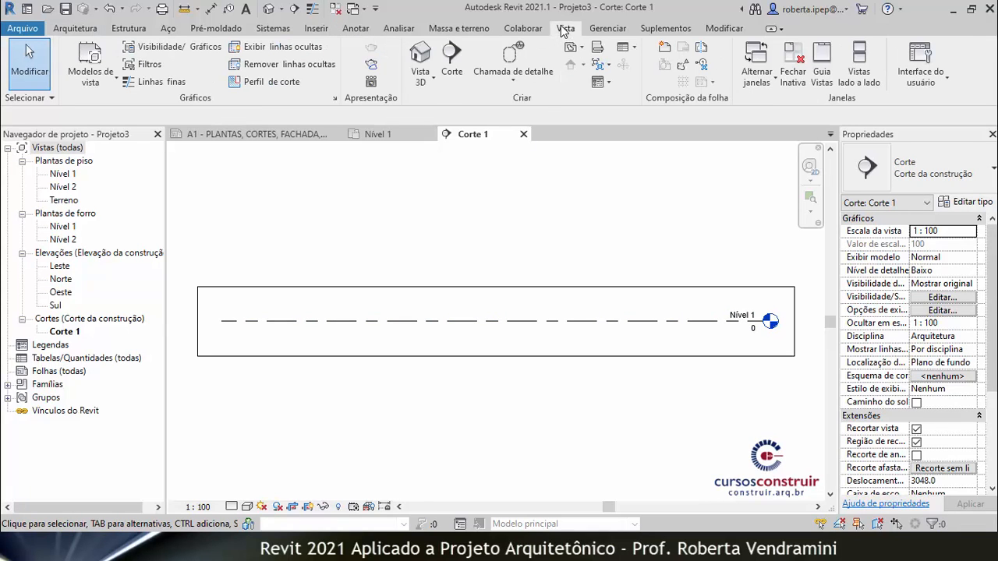
click(515, 69)
click(345, 256)
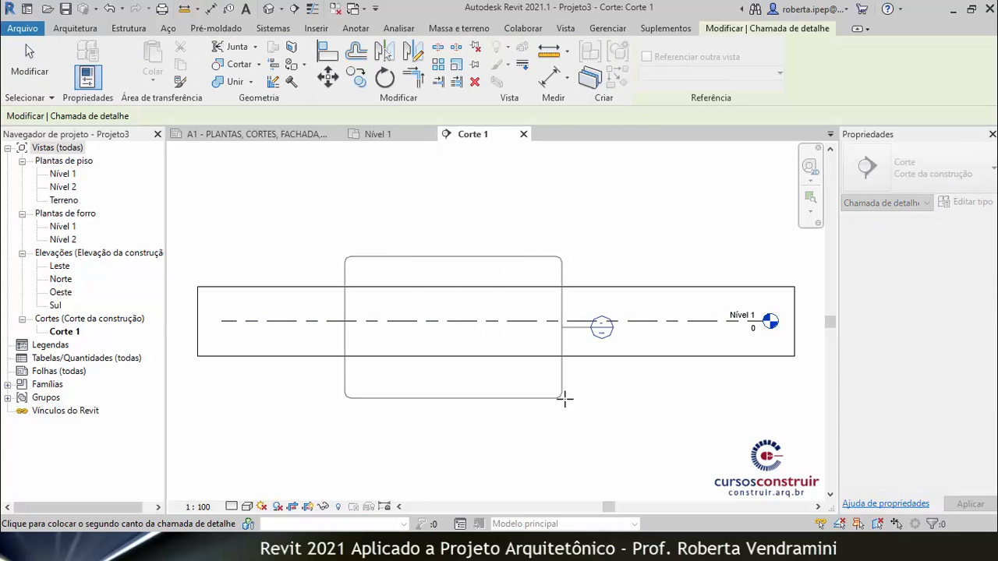
click(568, 396)
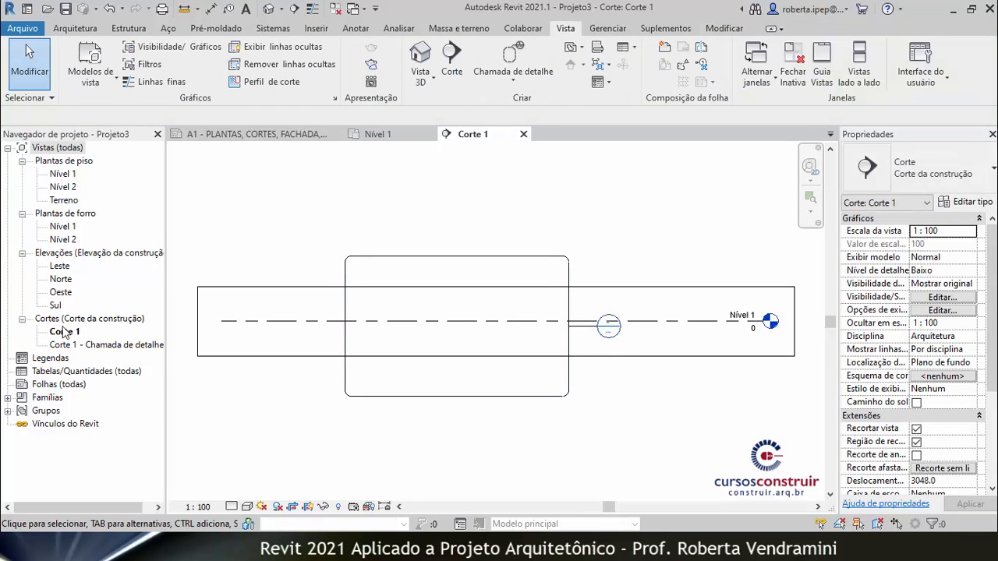
Collapse the Vistas (todas) tree and close the Corte 1 and Nível 1 views, discarding the changes to Projeto3.
click(8, 148)
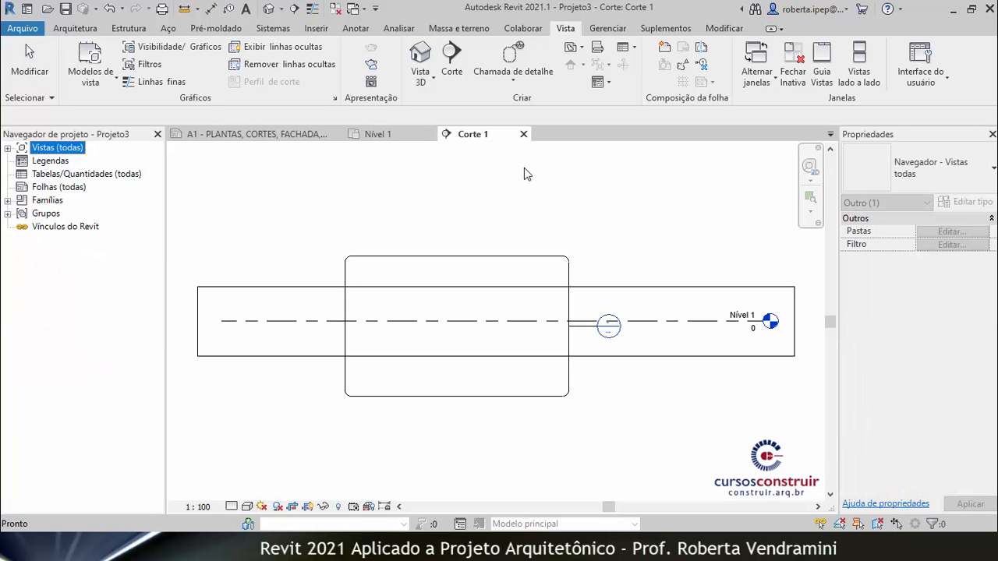
click(524, 135)
click(429, 135)
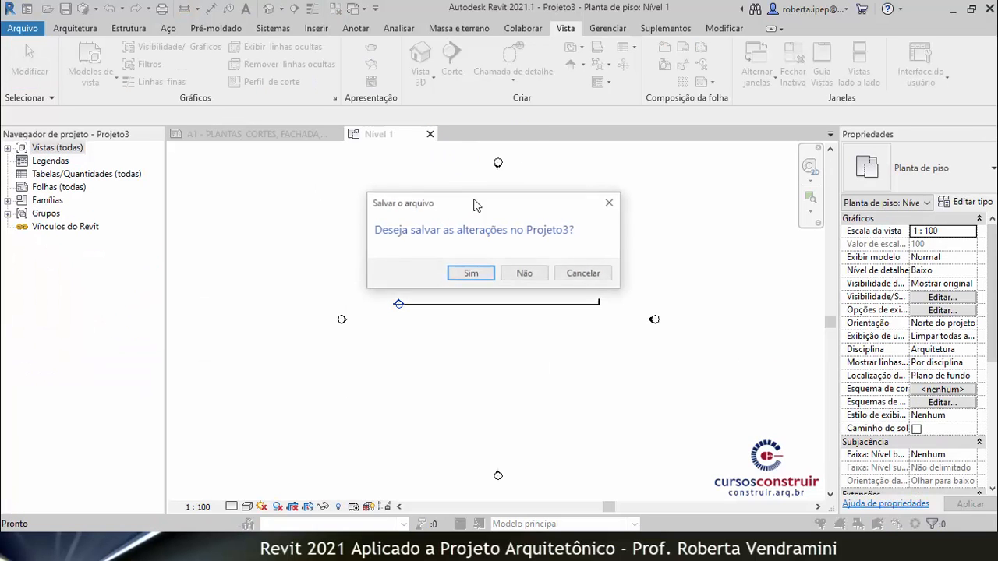
click(542, 270)
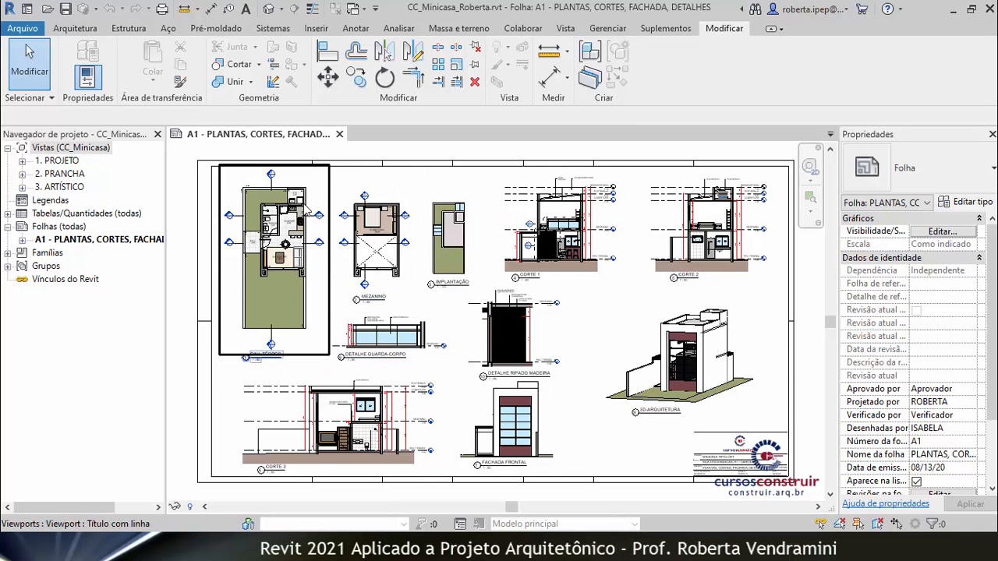
Open the PAV. TÉRREO - PROJ floor plan from the 1. PROJETO group of the project browser.
click(22, 161)
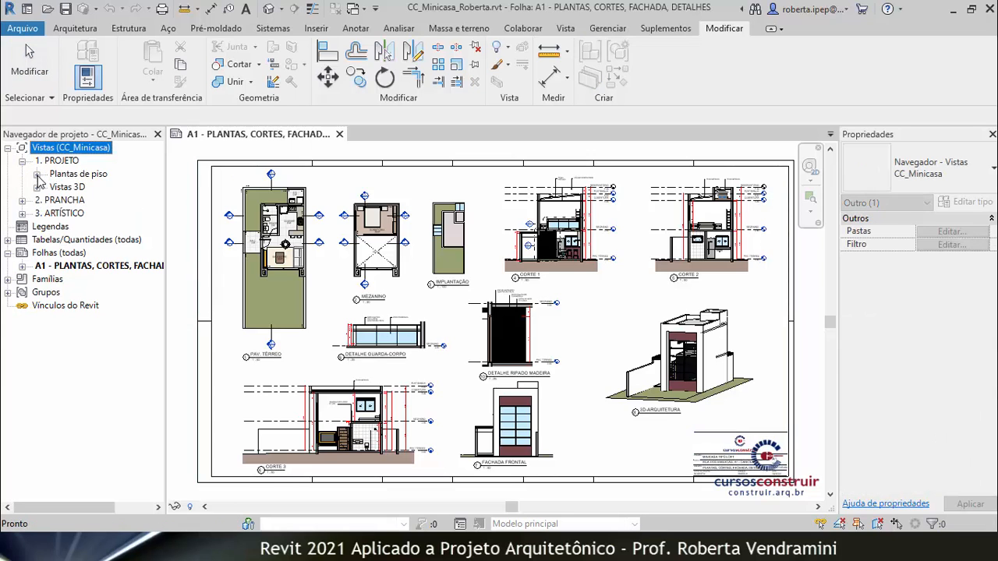
click(37, 175)
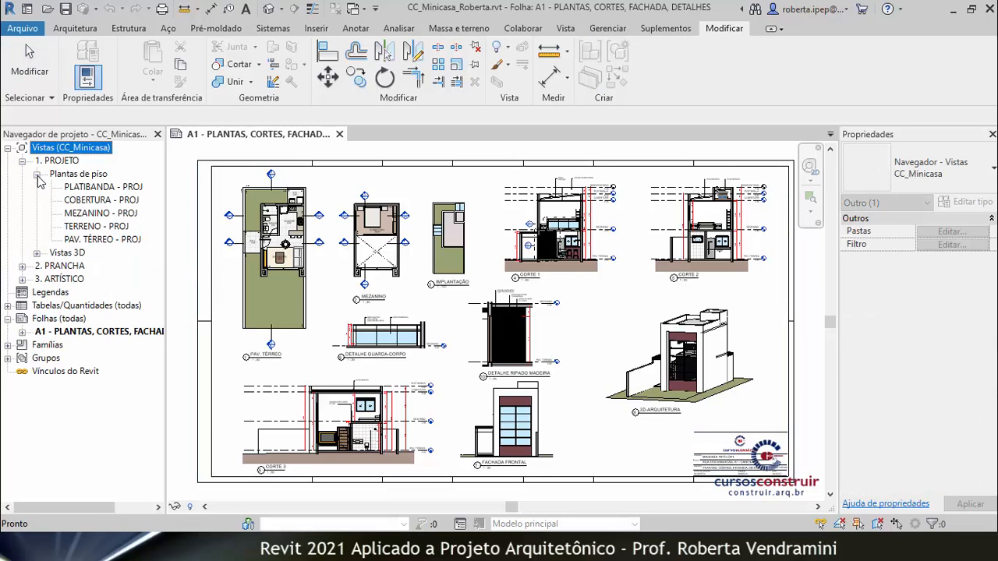
double_click(102, 240)
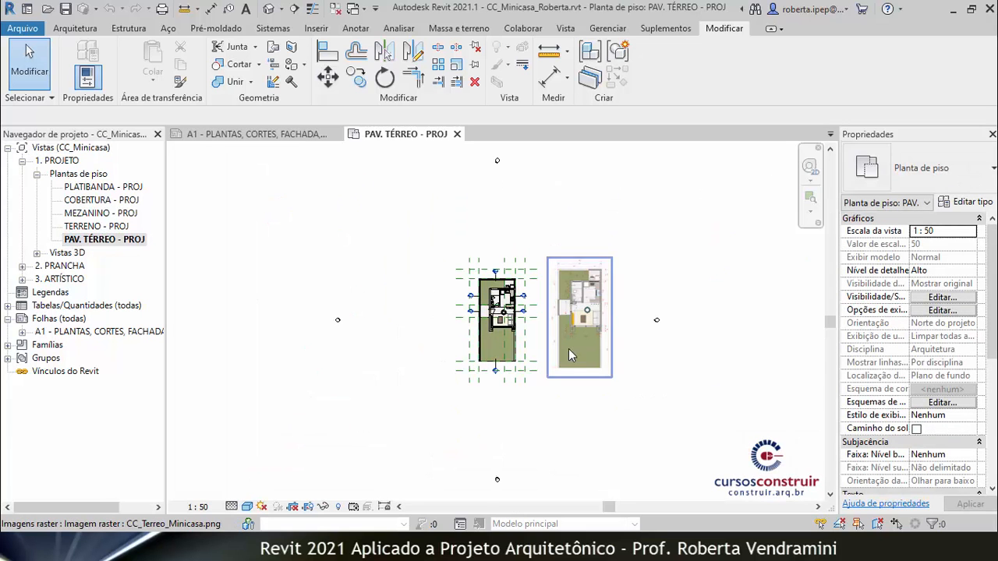
scroll(569, 349, up, 5)
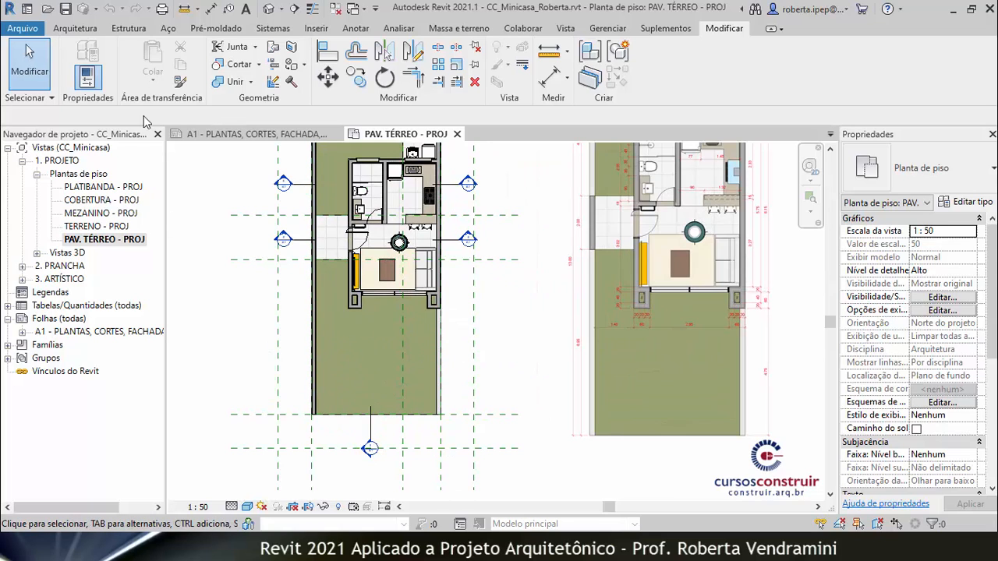
Draw a horizontal section line across the front lawn, below the living room, and inspect its section head.
click(295, 9)
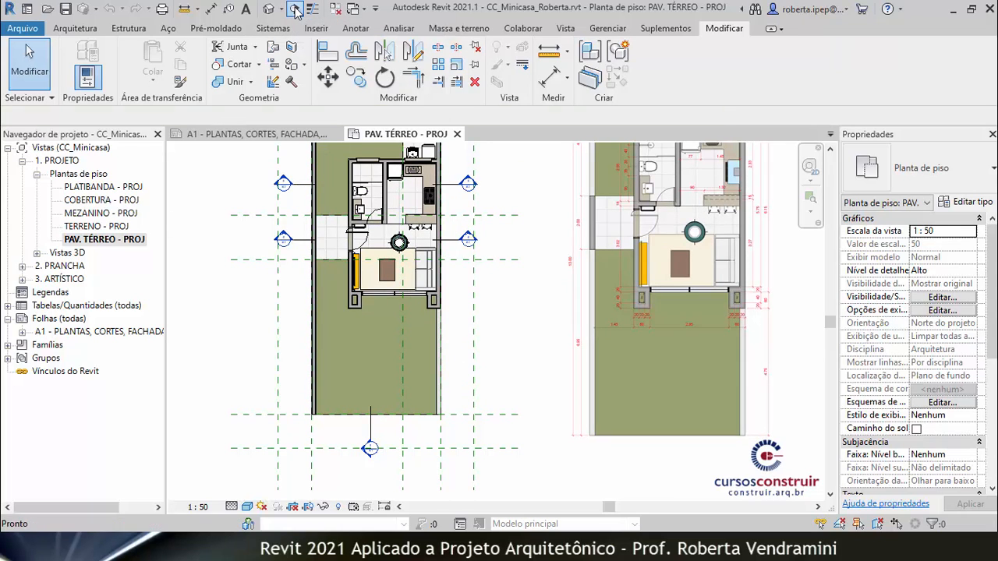
click(280, 357)
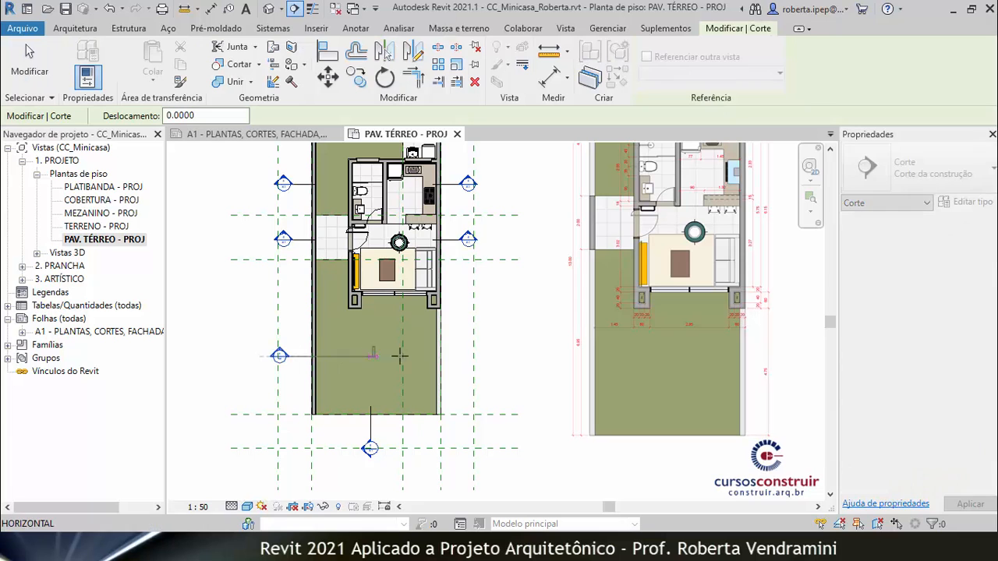
click(467, 356)
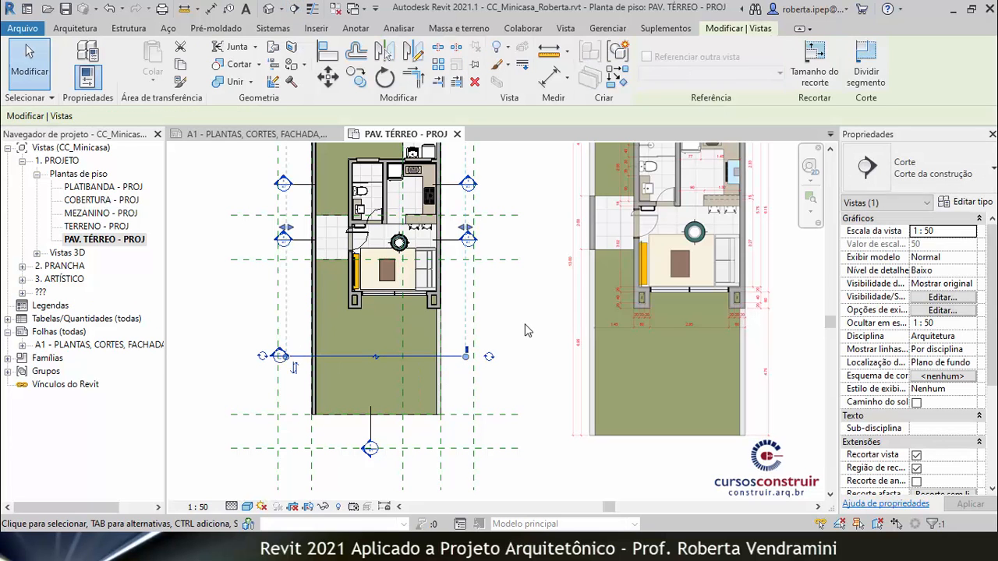
click(514, 330)
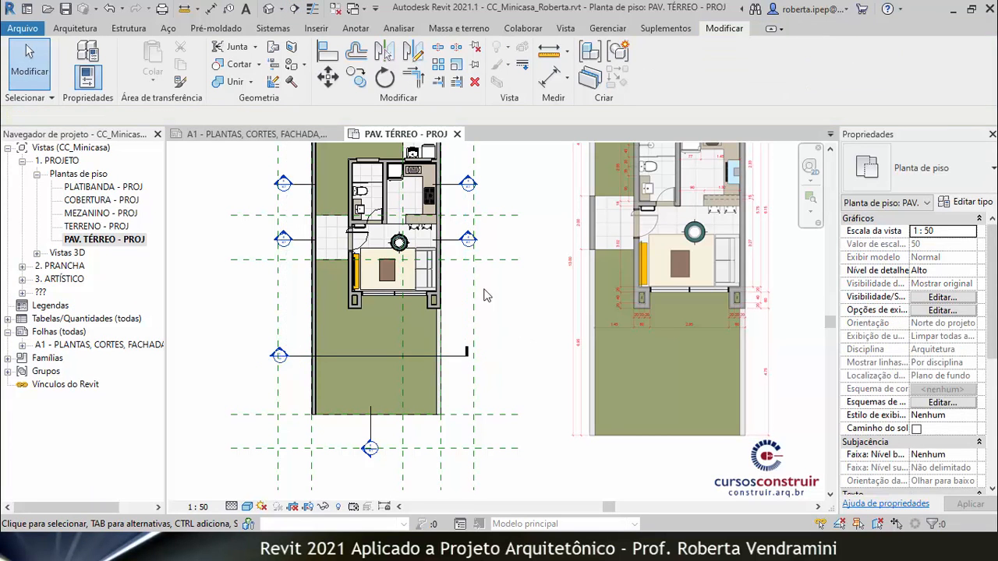
scroll(281, 357, up, 2)
scroll(281, 363, up, 3)
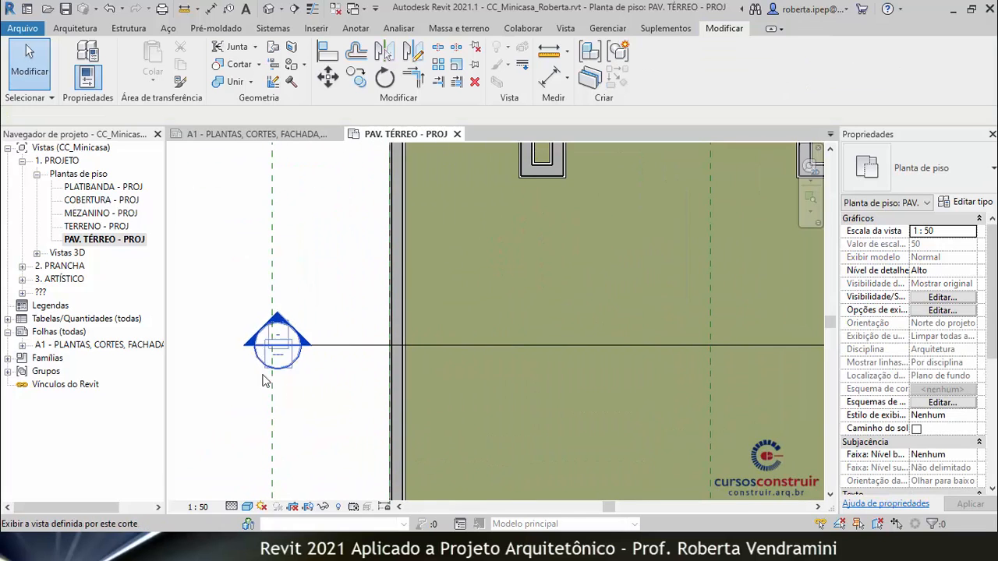
scroll(300, 353, down, 1)
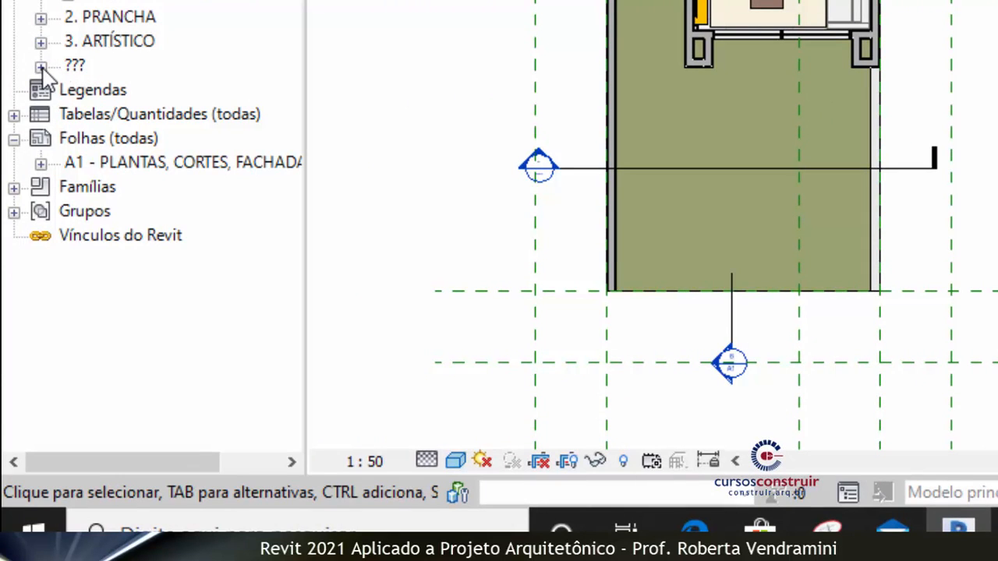
Assign the PROJETO - CORTE view template to the new Corte 4 section found in the ??? group.
click(41, 67)
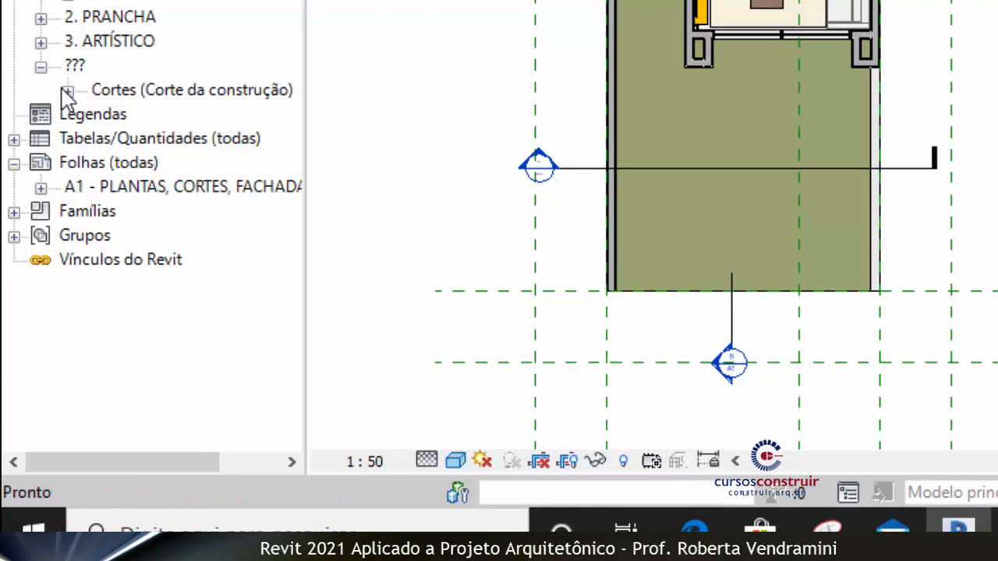
click(68, 91)
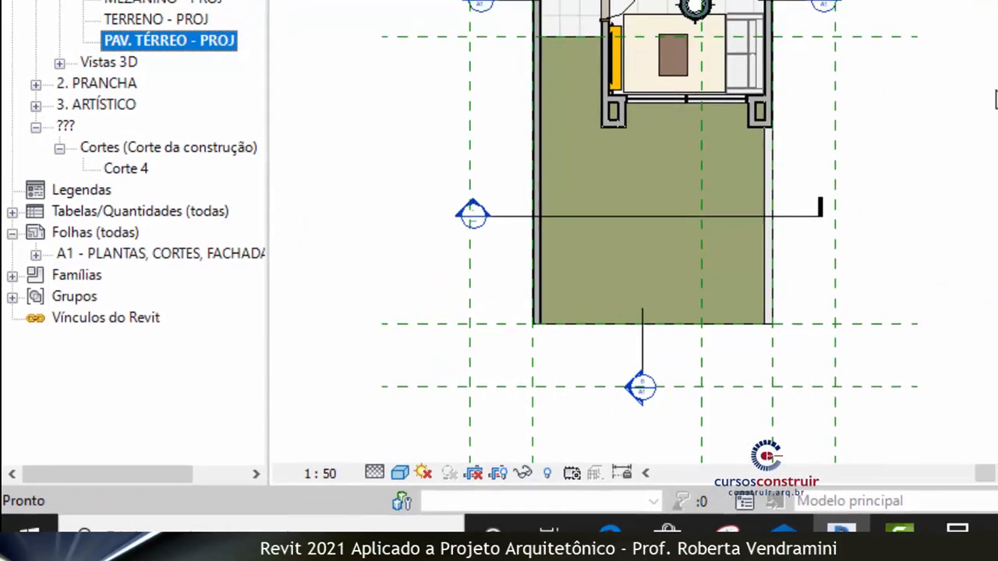
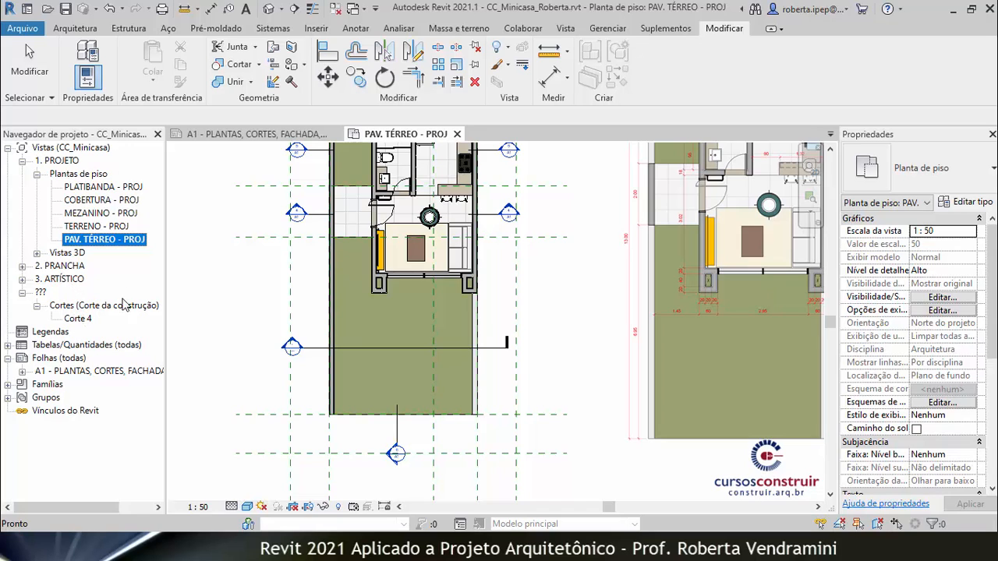
click(83, 323)
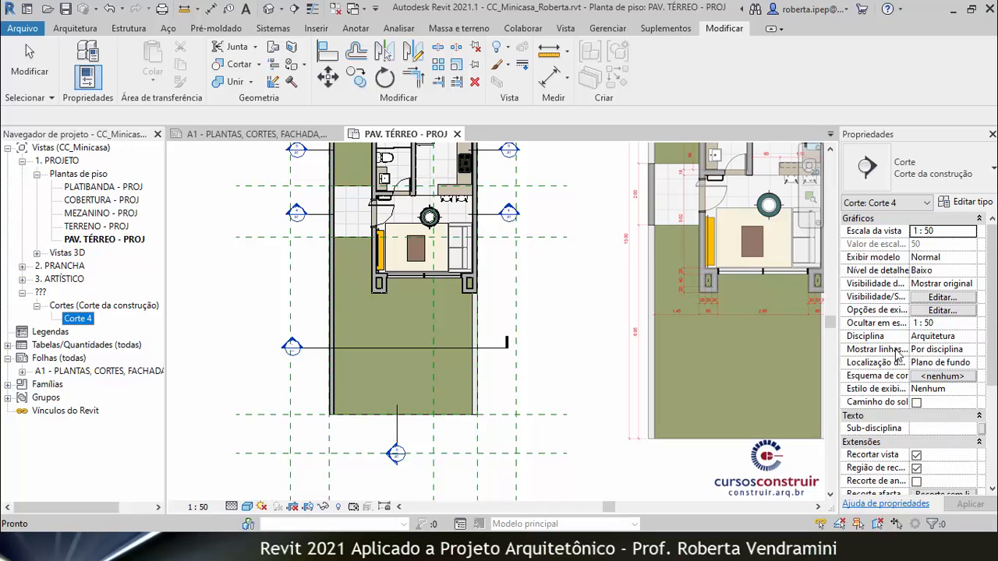
scroll(994, 347, down, 5)
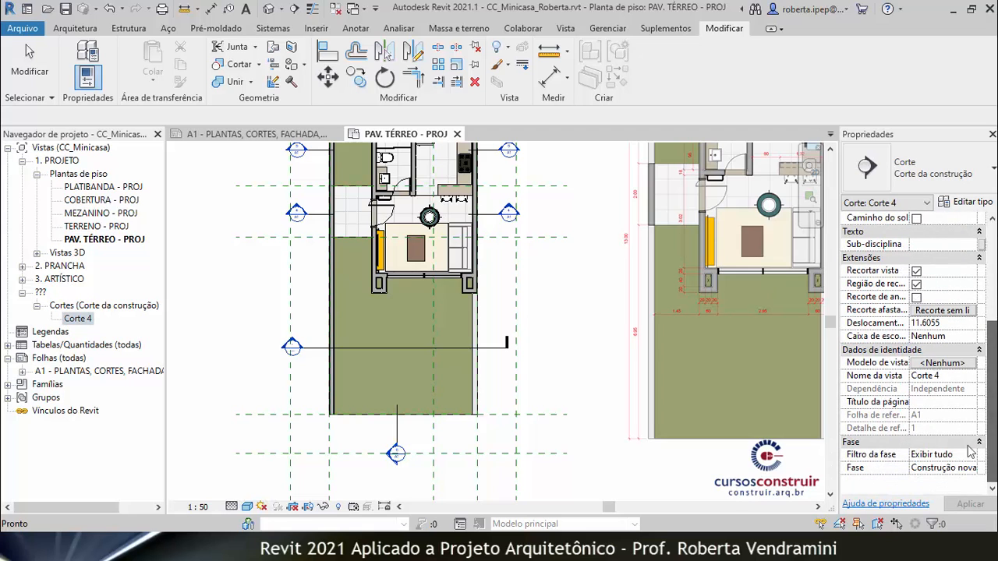
click(944, 364)
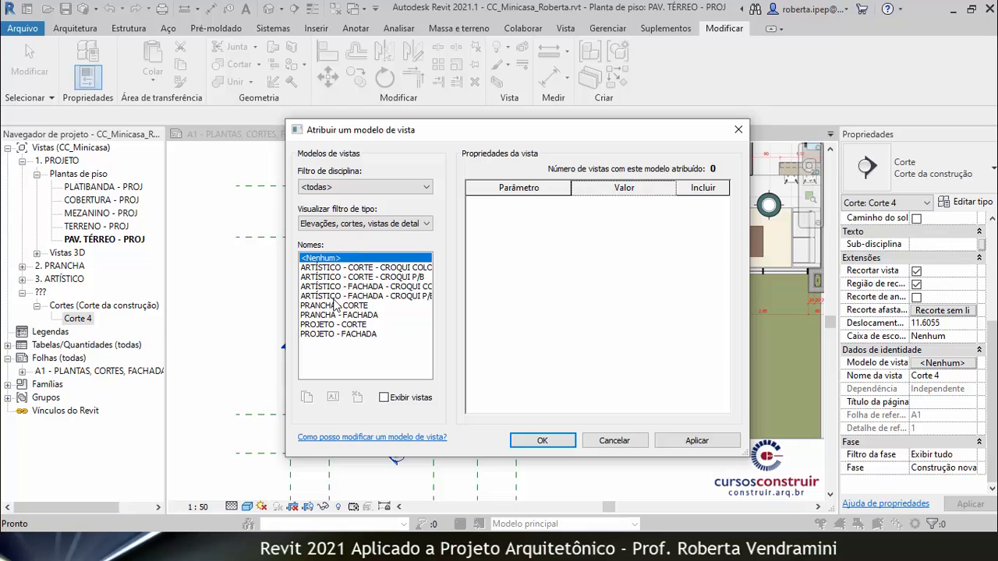
click(335, 324)
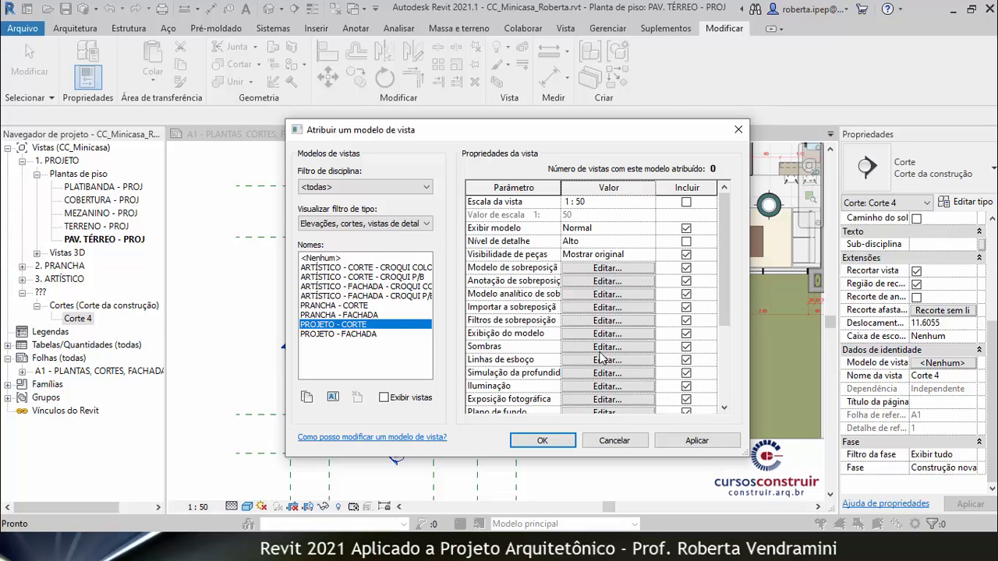
click(676, 441)
click(542, 441)
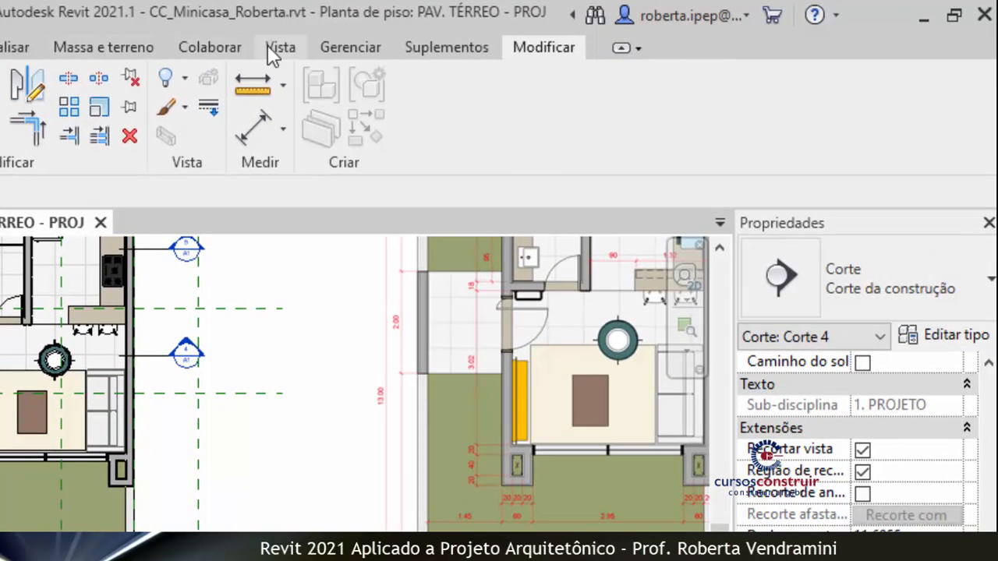
Create a floor plan view for the RESERVATÓRIO level, without duplicating existing views.
click(556, 27)
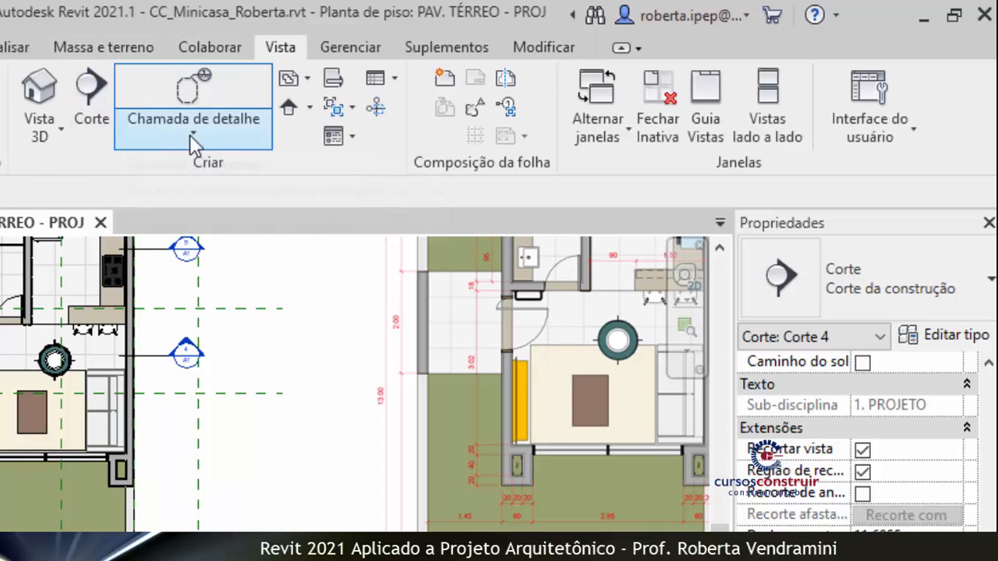
click(308, 78)
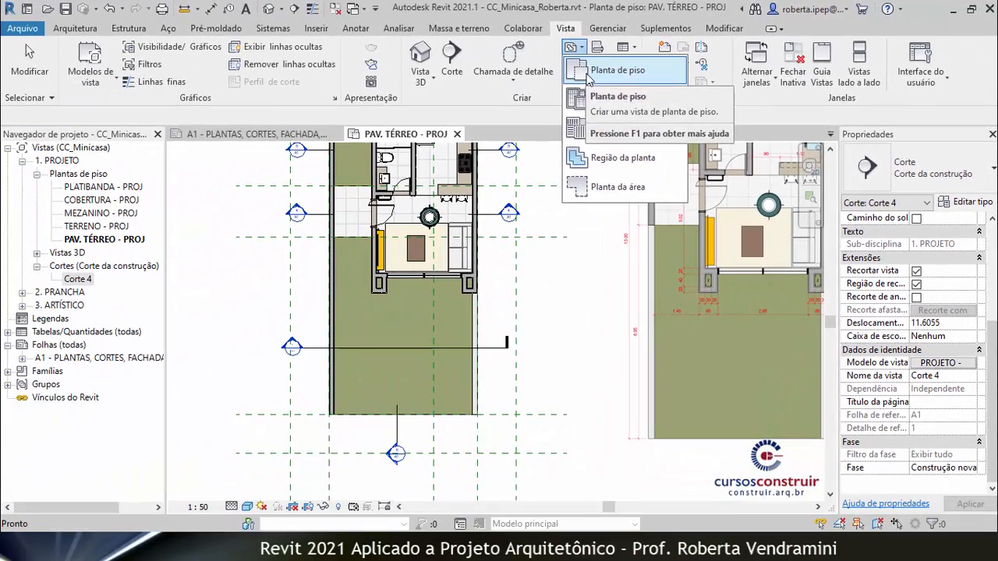
click(587, 74)
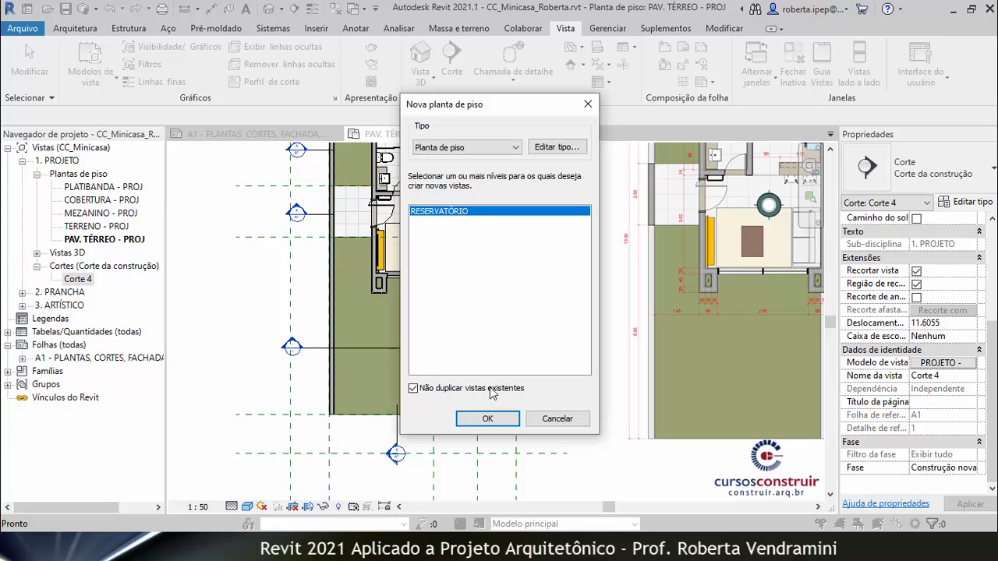
click(485, 420)
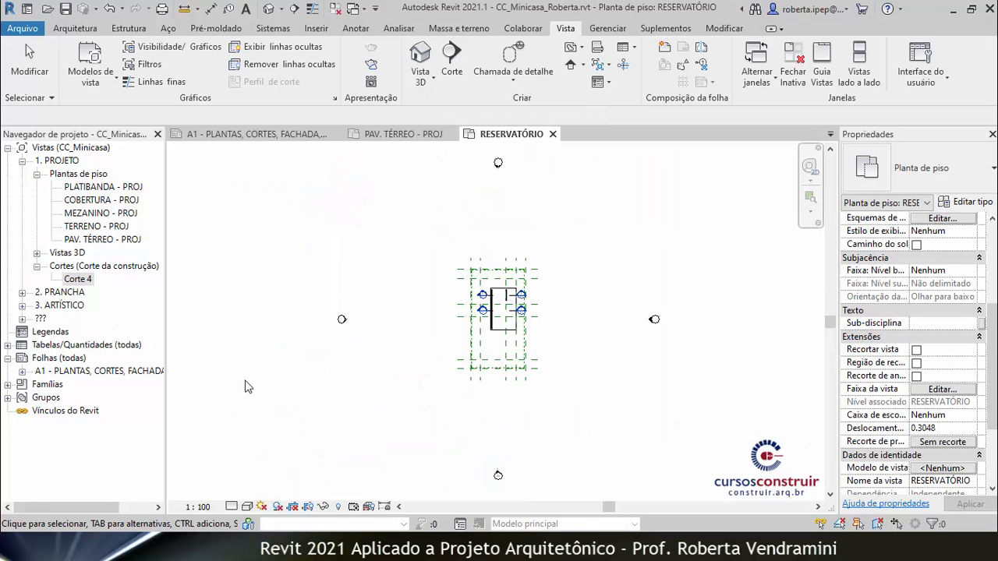
Open the Corte 4 section to examine its upper level markers, and delete the RESERVATÓRIO floor plan from the ??? group.
double_click(88, 279)
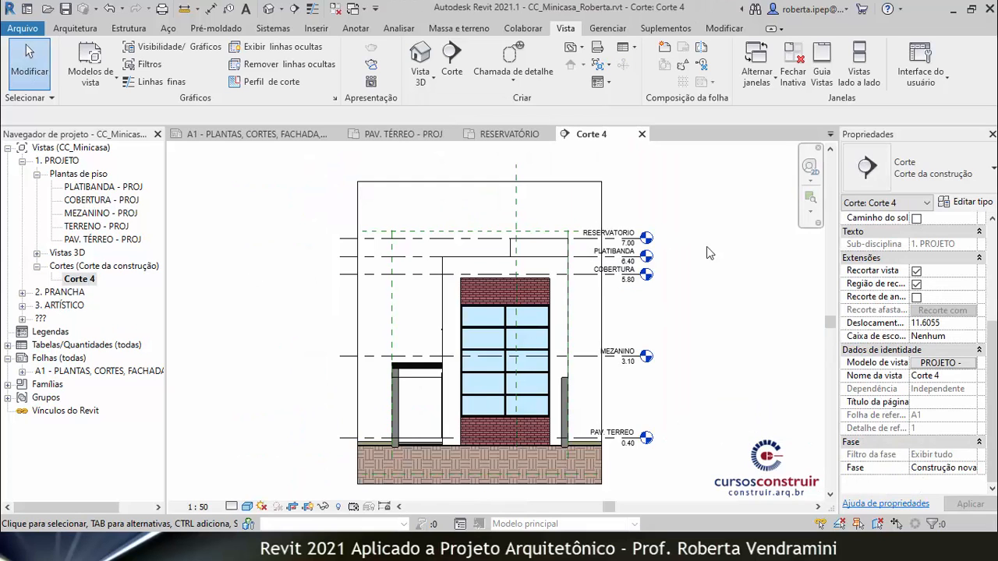
scroll(687, 237, up, 5)
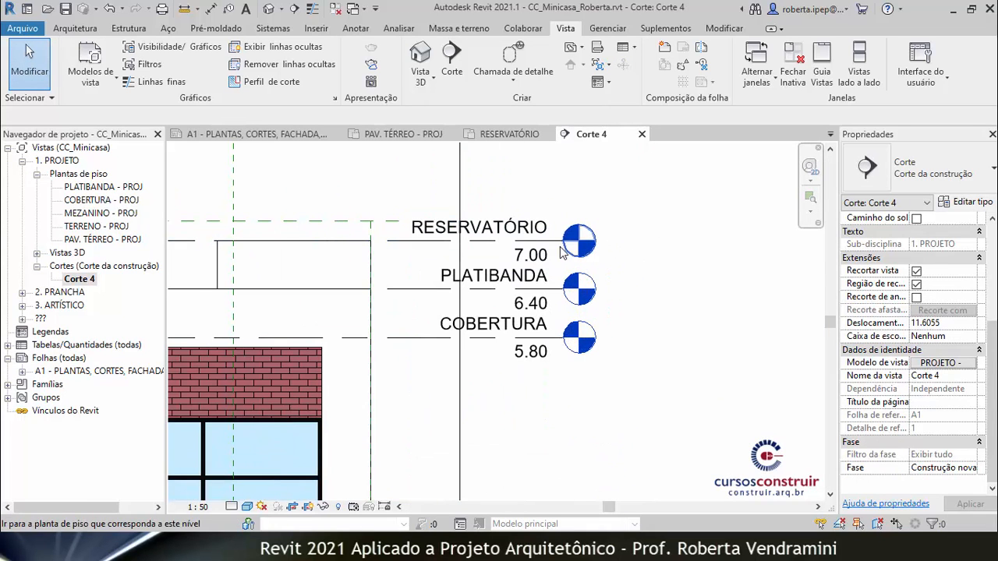
click(23, 320)
click(37, 333)
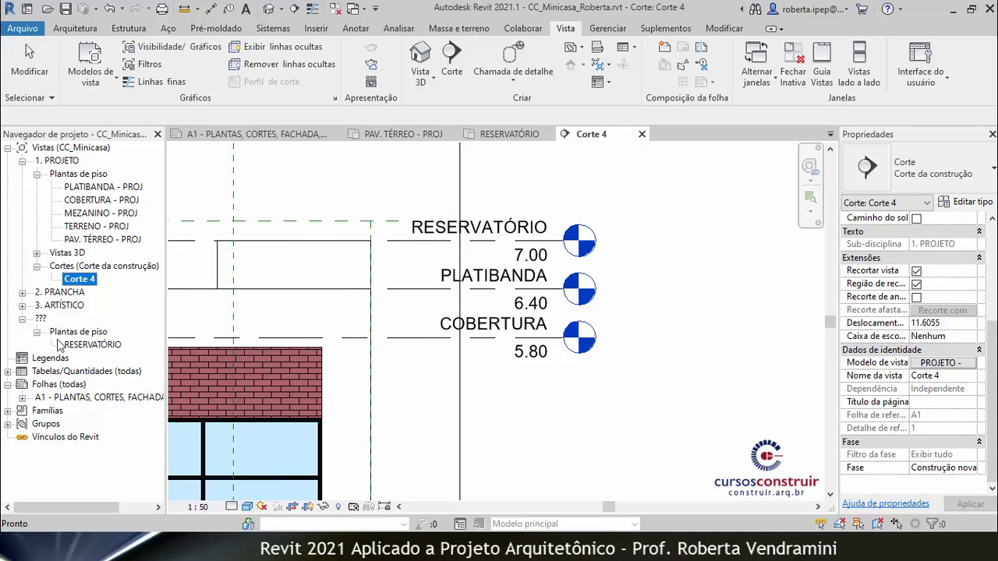
click(88, 345)
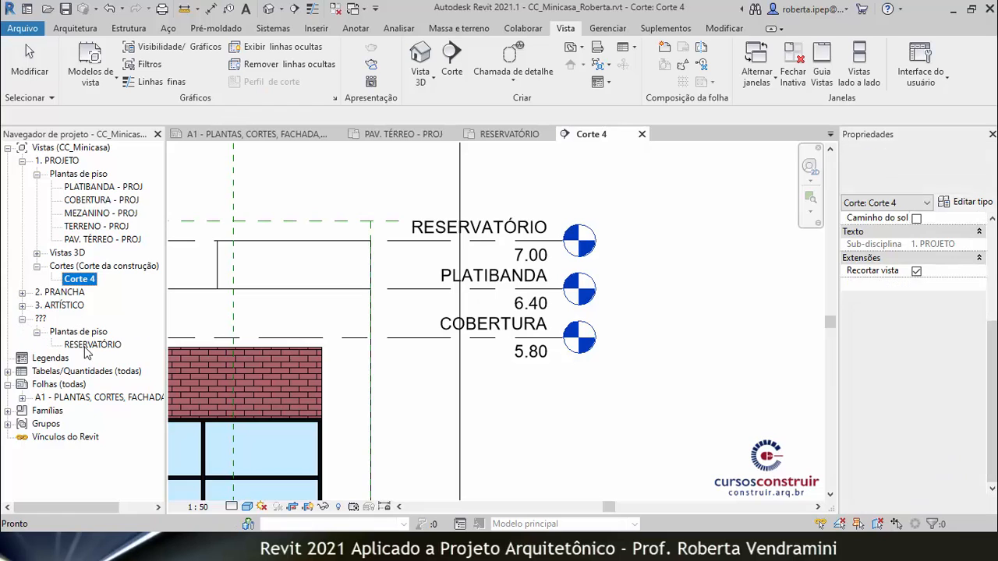
right_click(98, 344)
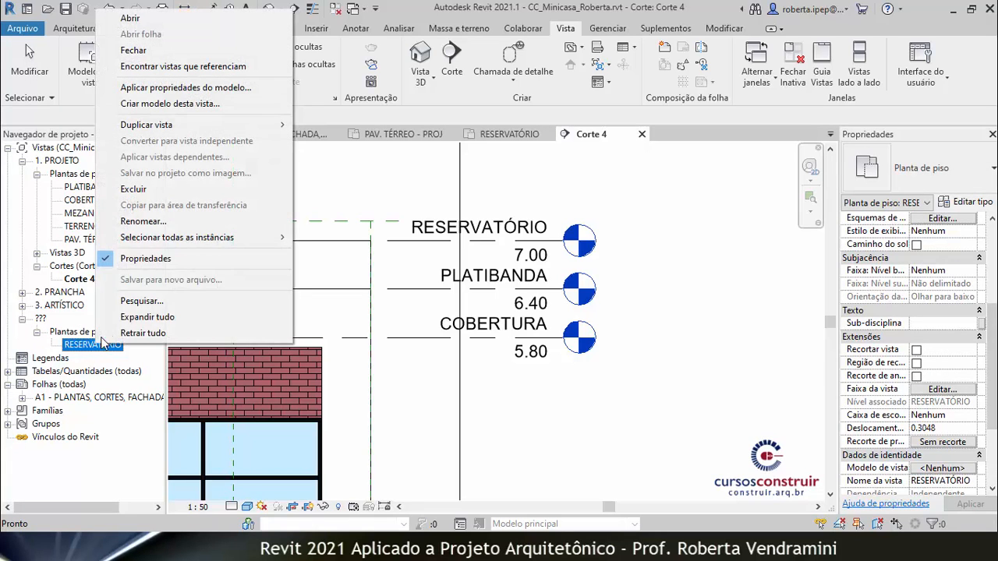
click(148, 190)
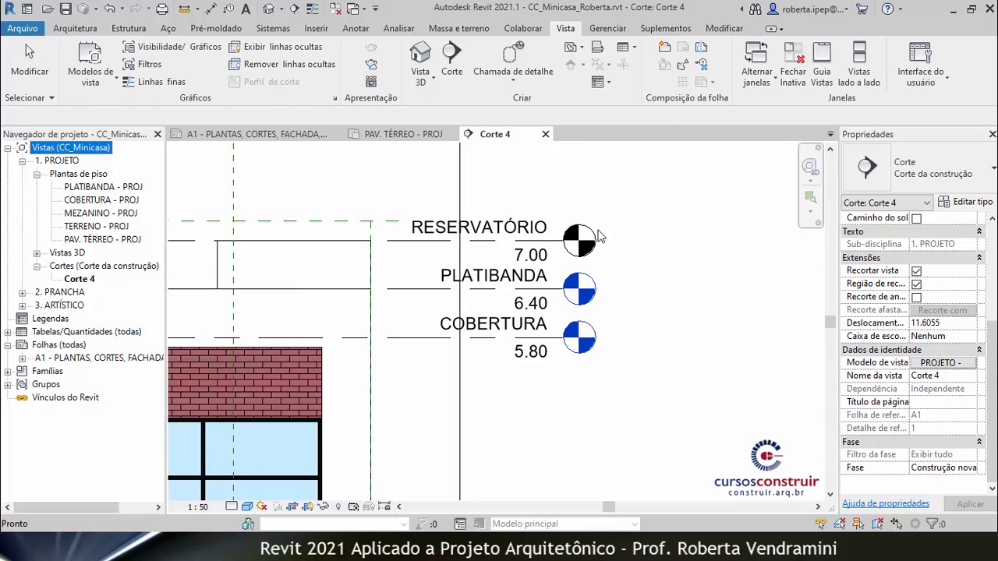
Undo the deletion of the RESERVATÓRIO floor plan and assign it the PROJETO - PLANTA BAIXA view template.
click(111, 10)
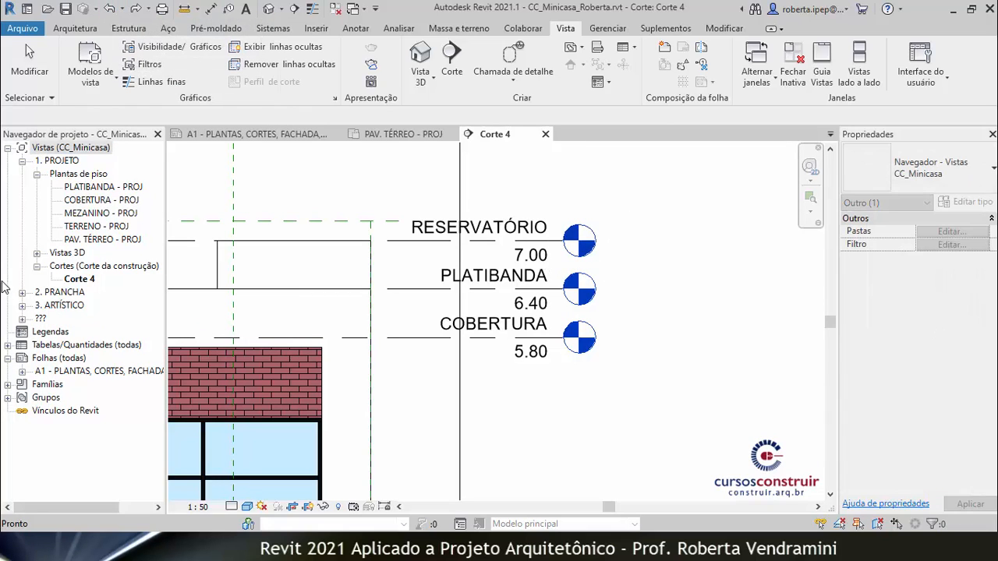
click(22, 319)
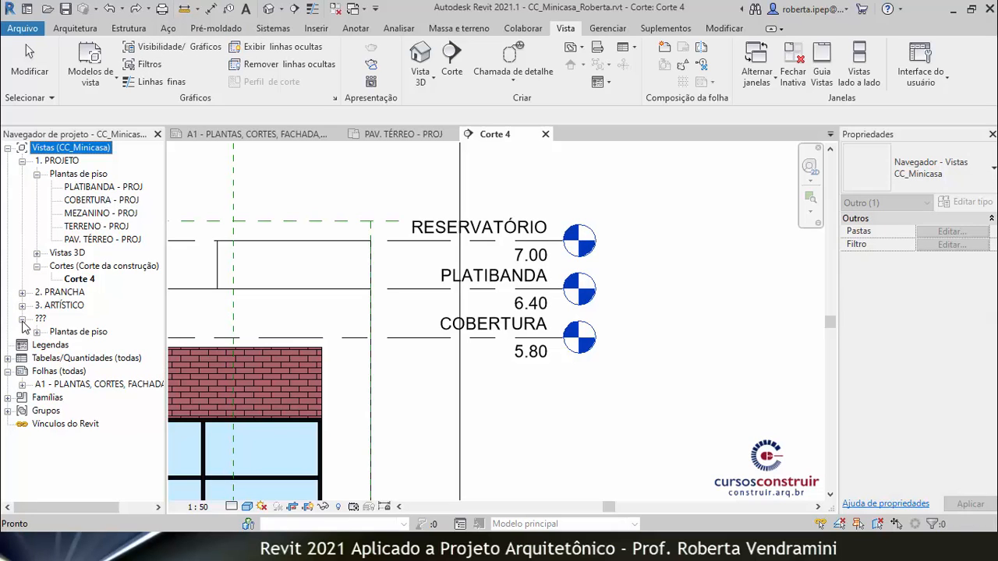
click(36, 332)
click(98, 350)
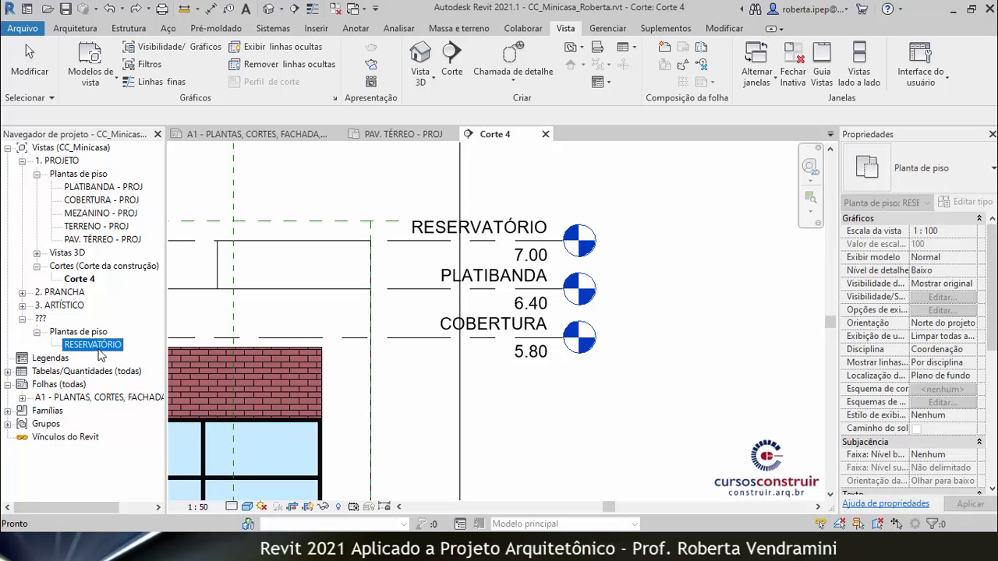
drag(992, 332, 985, 403)
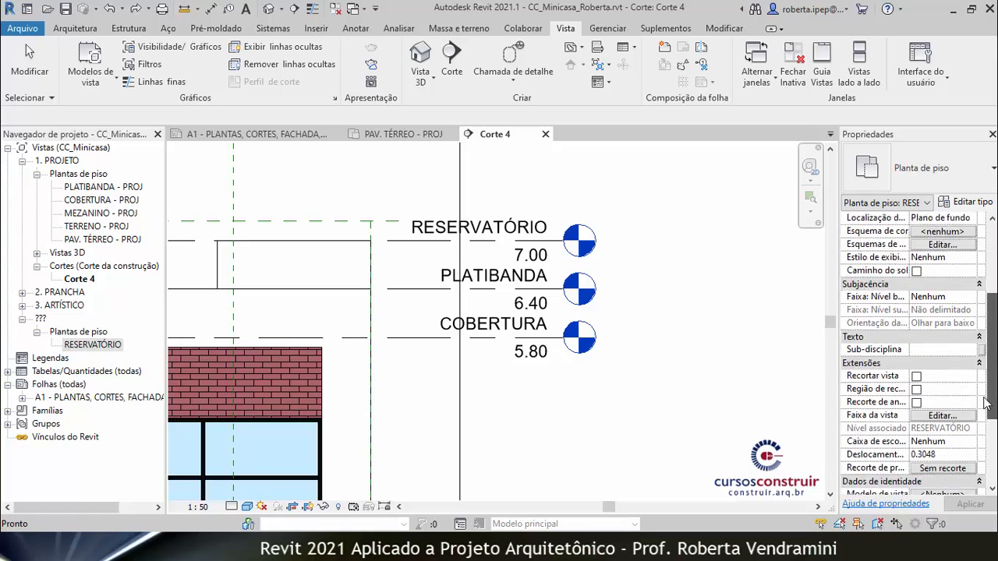
scroll(985, 403, down, 2)
click(944, 416)
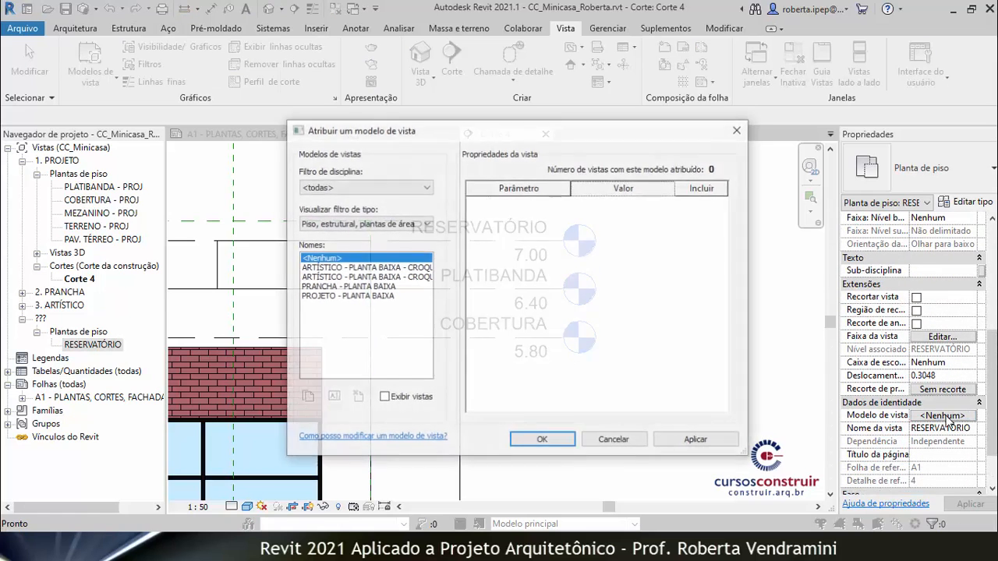
click(329, 298)
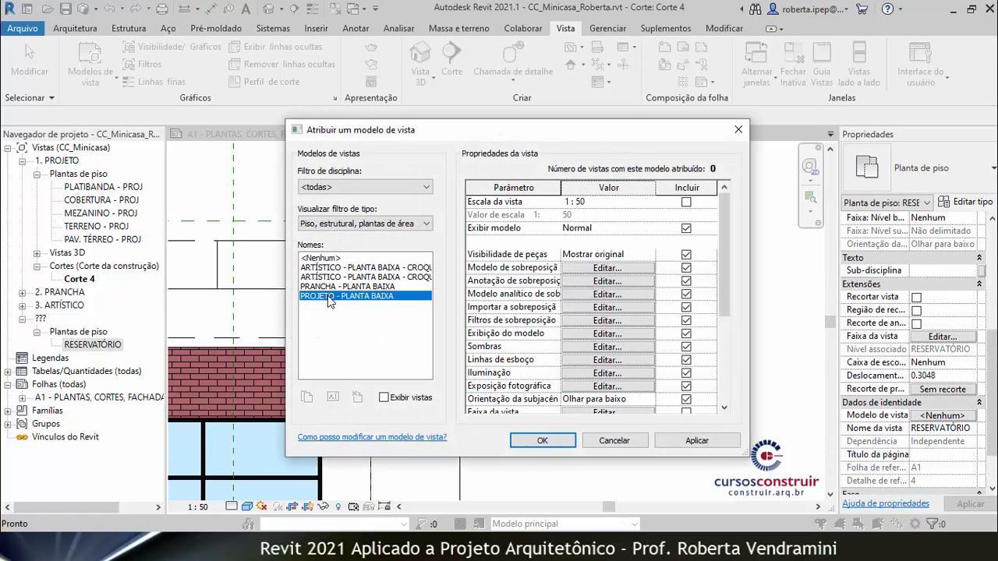
click(696, 441)
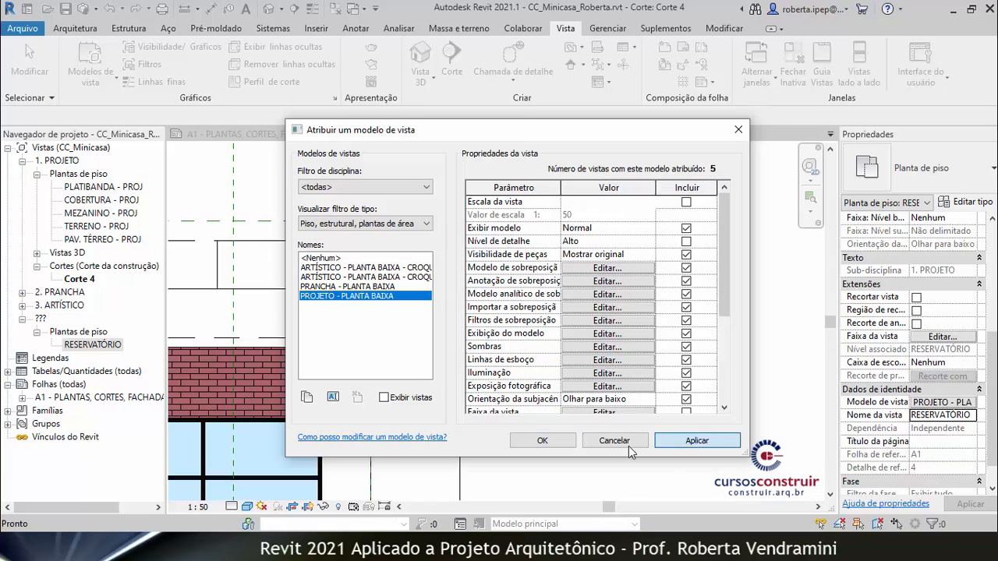
click(542, 442)
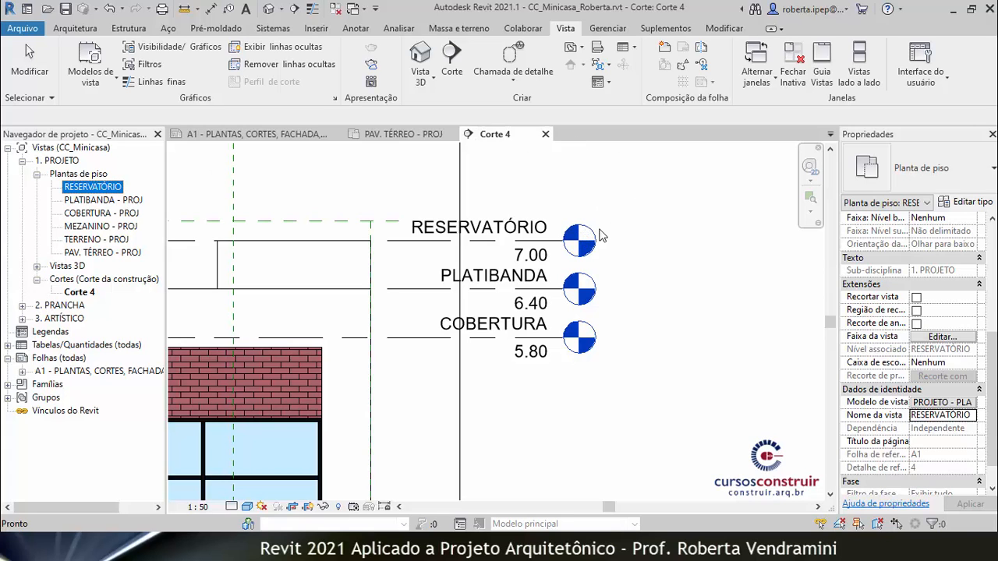
Collapse the 1. PROJETO group, expand 2. PRANCHA and open its PAV. TÉRREO floor plan.
scroll(610, 314, down, 4)
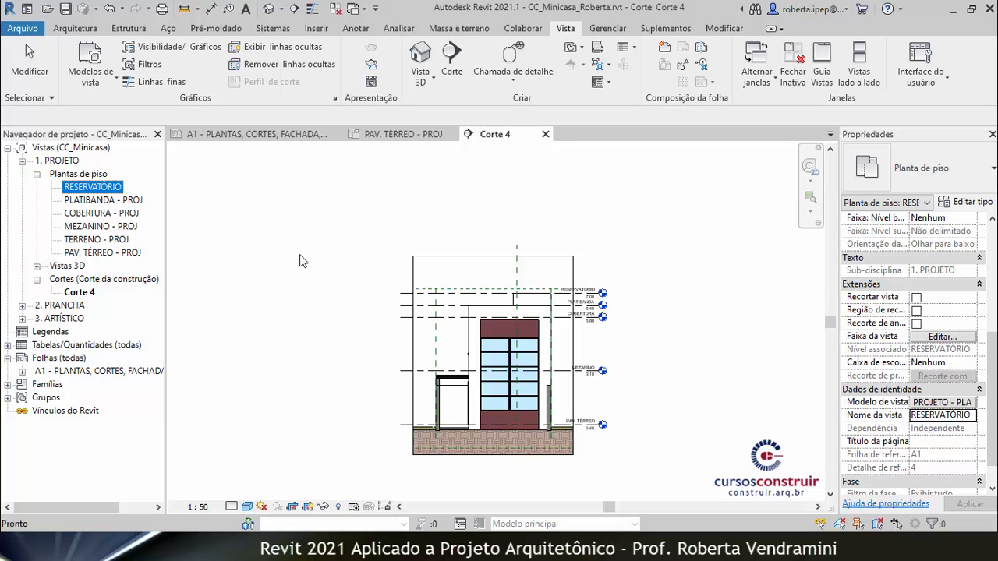
click(36, 174)
click(22, 161)
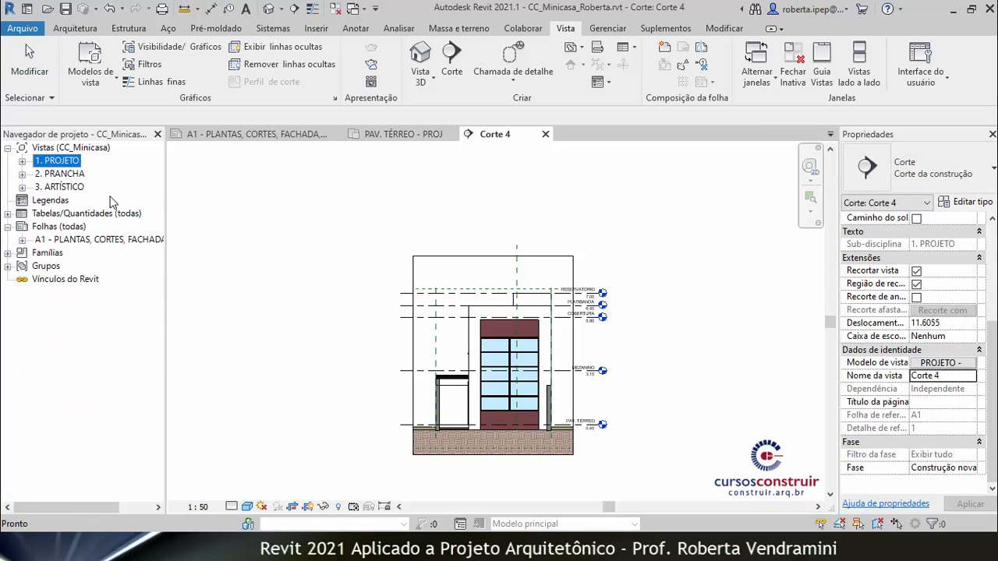
click(21, 174)
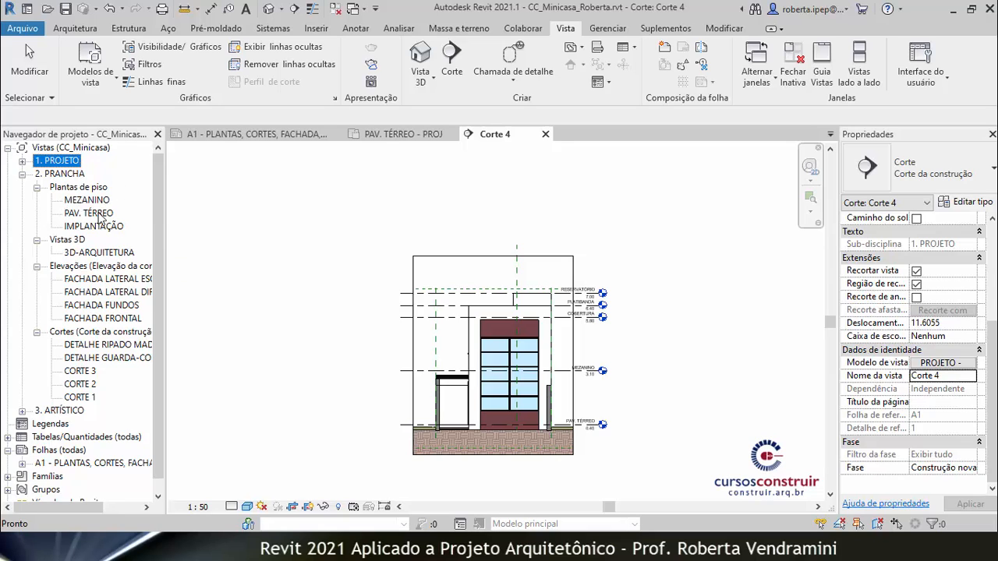
click(88, 213)
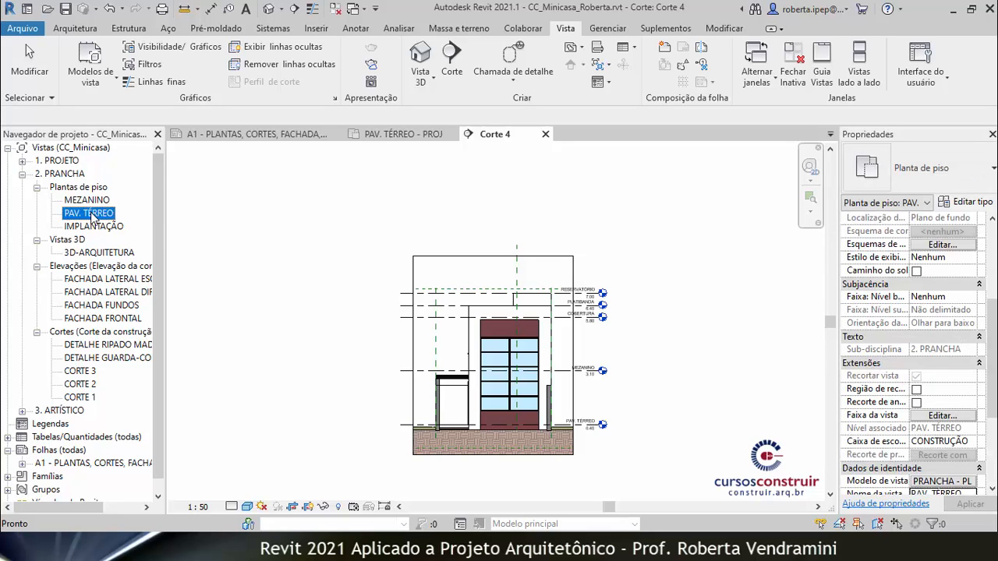
double_click(92, 217)
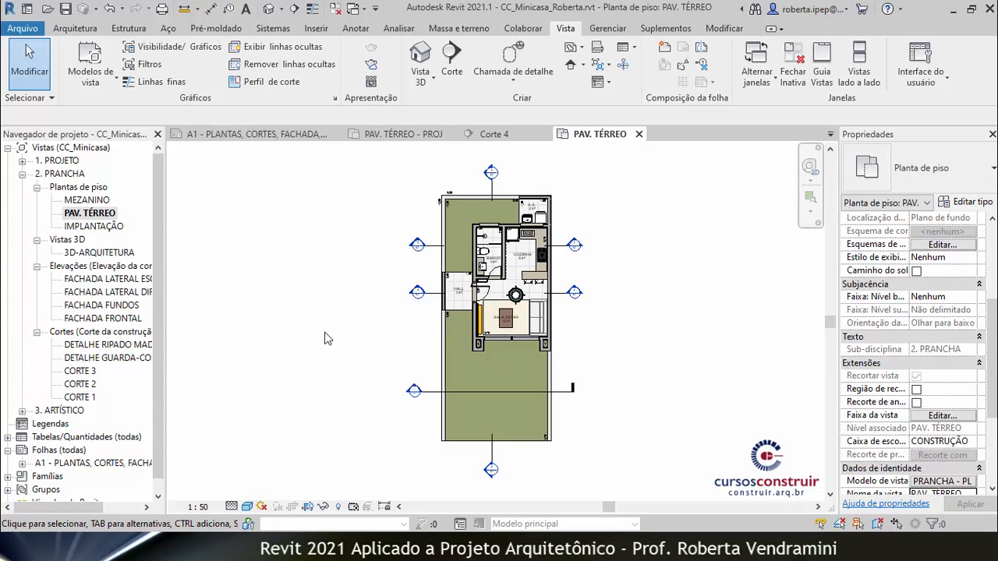
Delete the Corte 4 section line across the front lawn, together with its view.
click(571, 393)
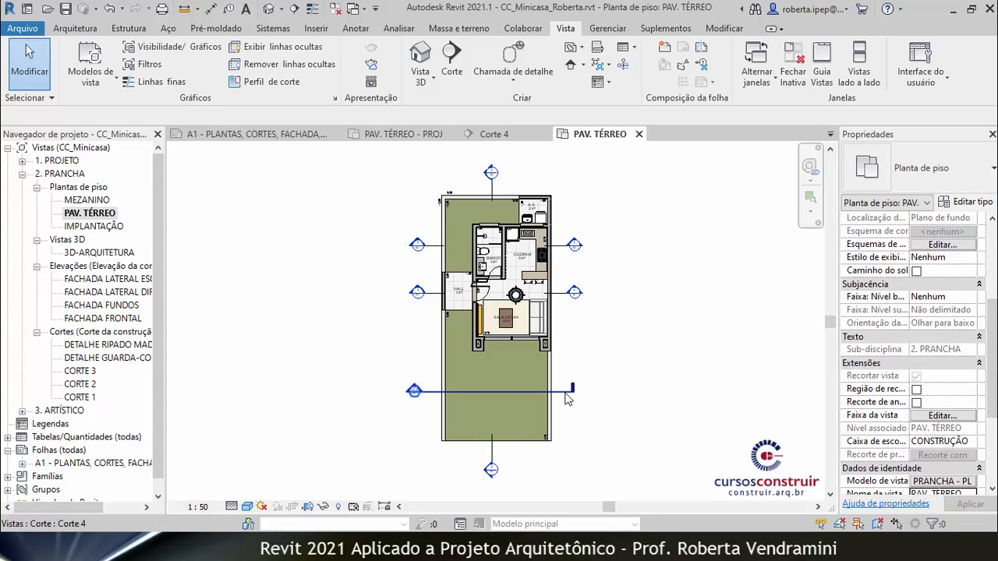
key(Delete)
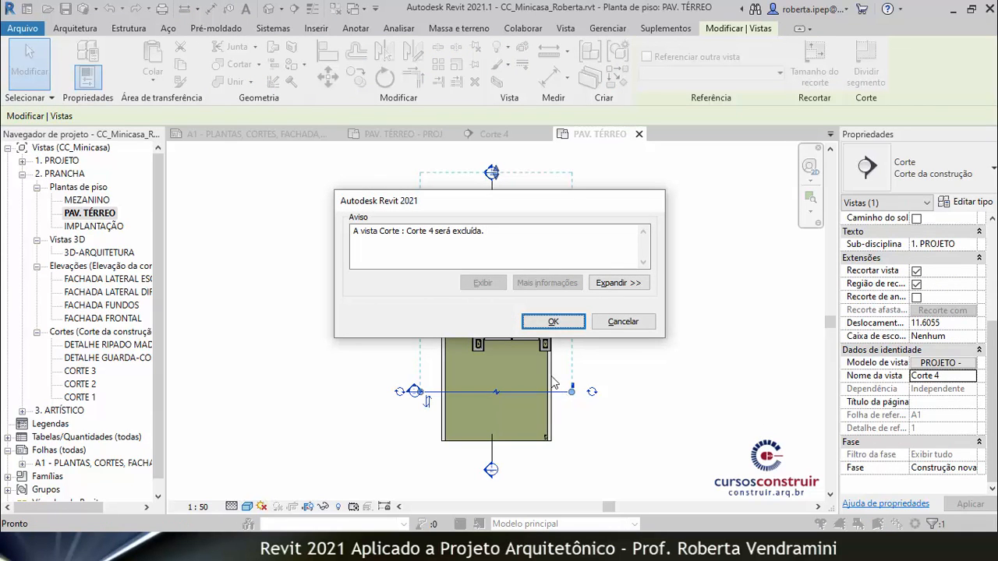
click(553, 322)
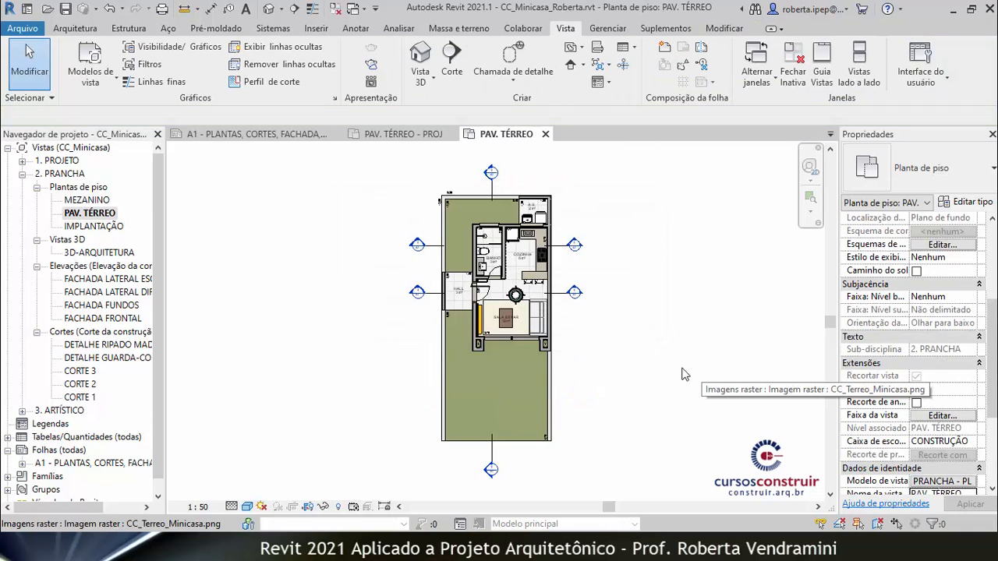
Duplicate the PAV. TÉRREO plan of the 2. PRANCHA group without detailing, and widen the project browser to show full view names.
click(81, 217)
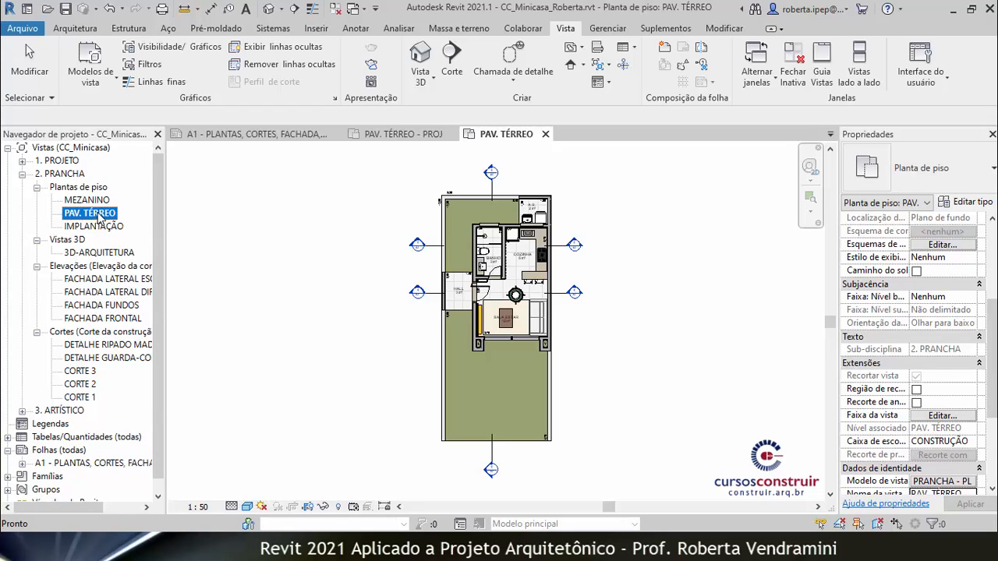
right_click(100, 217)
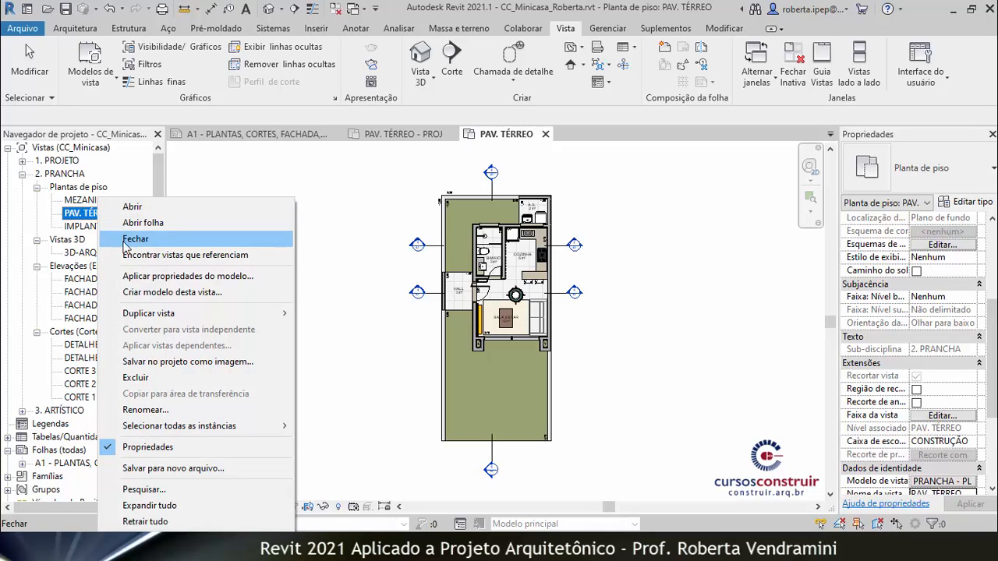
mouse_move(154, 315)
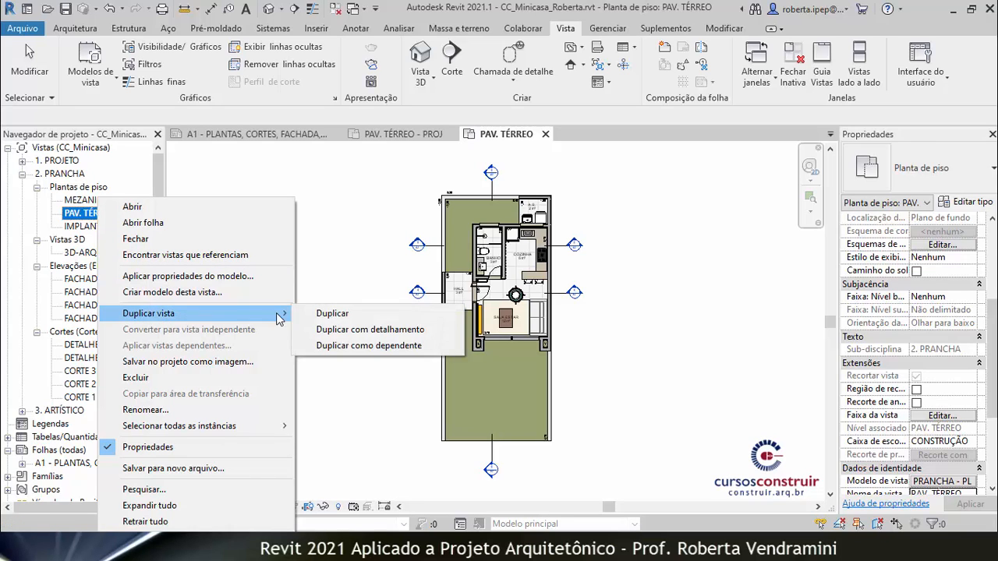
click(333, 314)
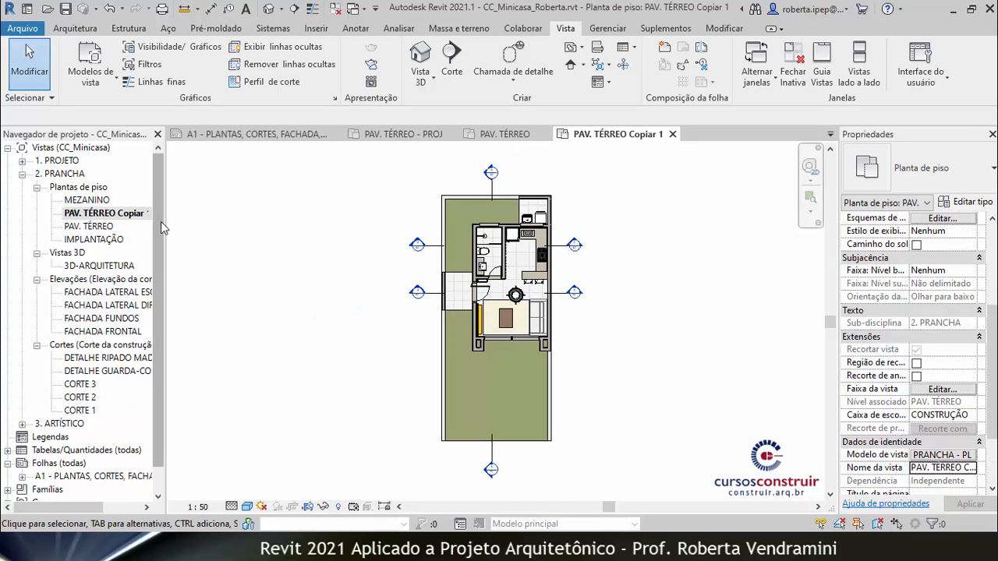
drag(189, 219, 223, 219)
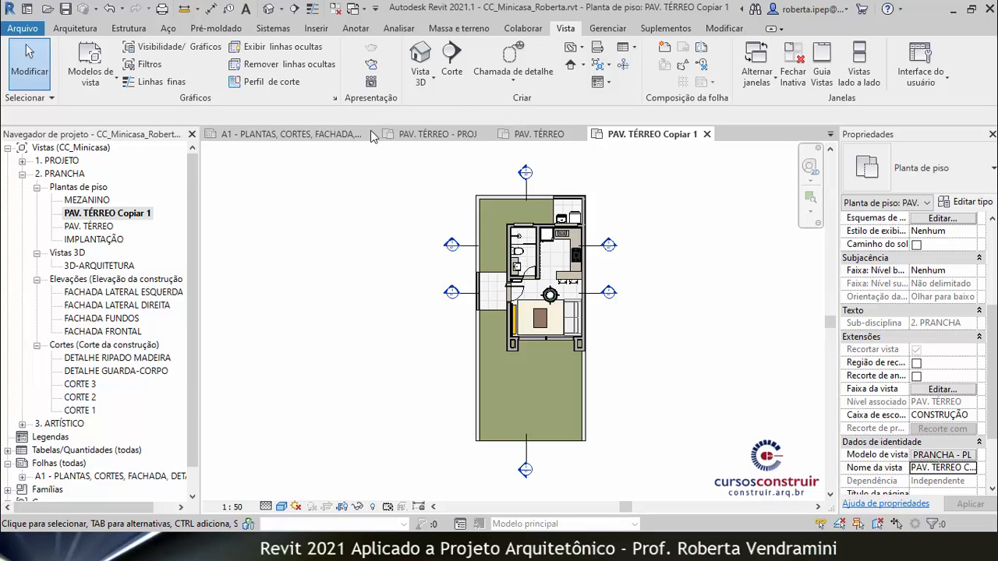
Create another floor plan view for the PAV. TÉRREO level, allowing duplicates of existing views, and locate it in the ??? group.
click(582, 49)
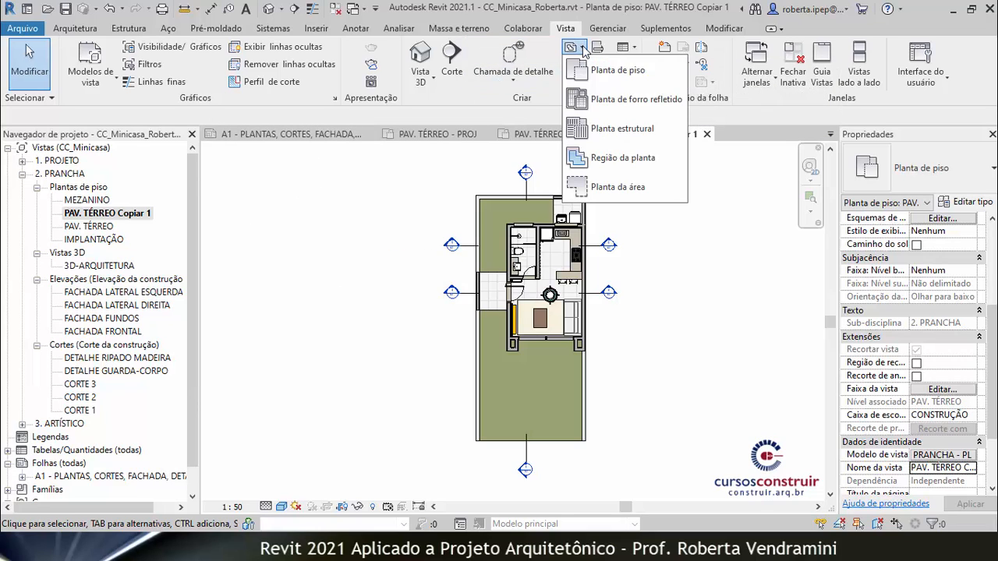
click(585, 69)
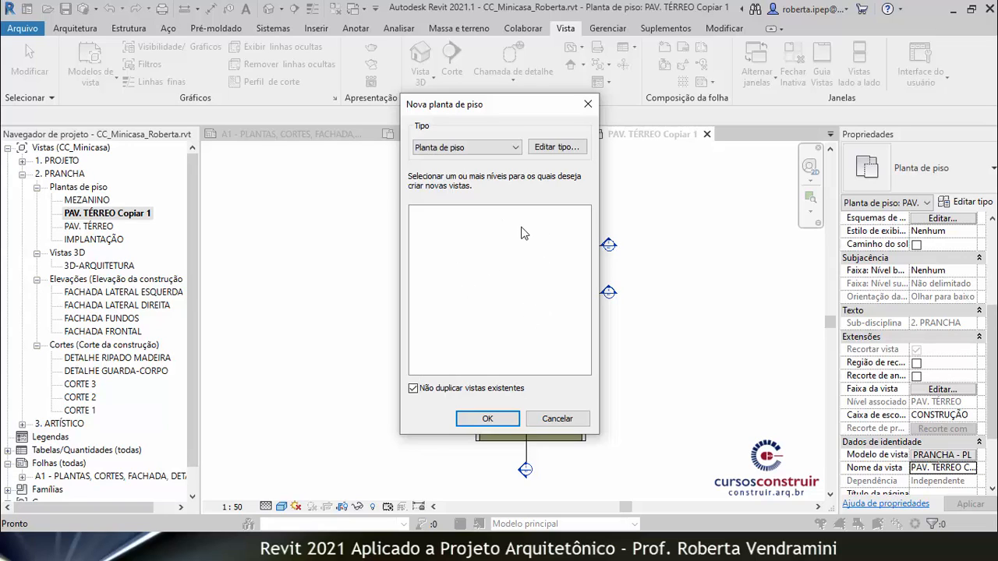
click(414, 391)
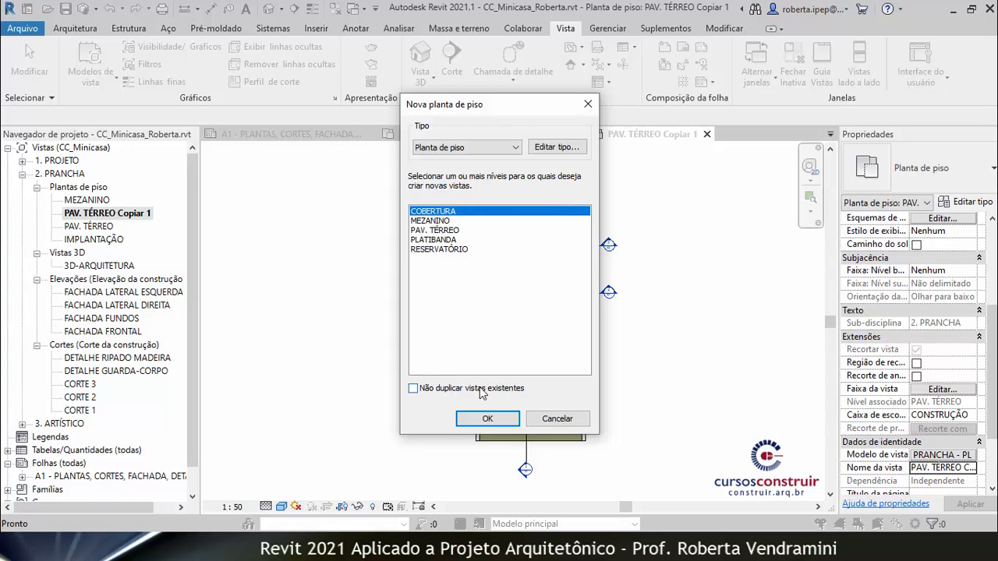
click(435, 231)
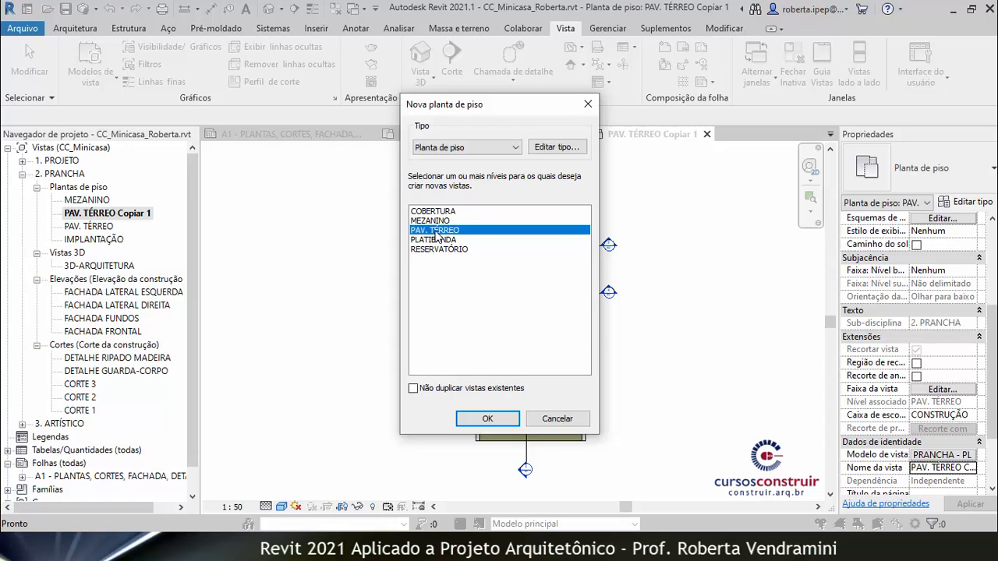
click(505, 419)
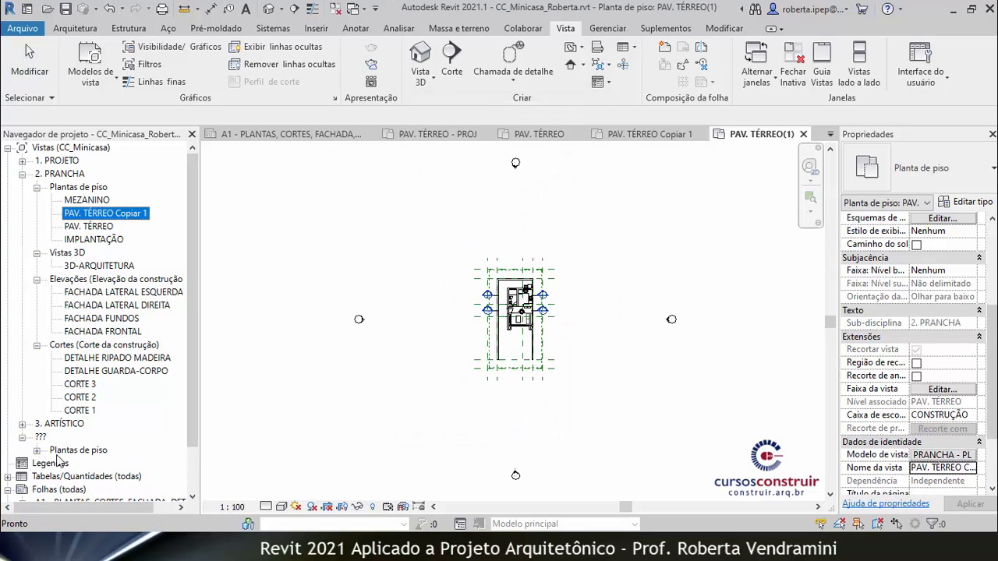
click(36, 451)
click(95, 464)
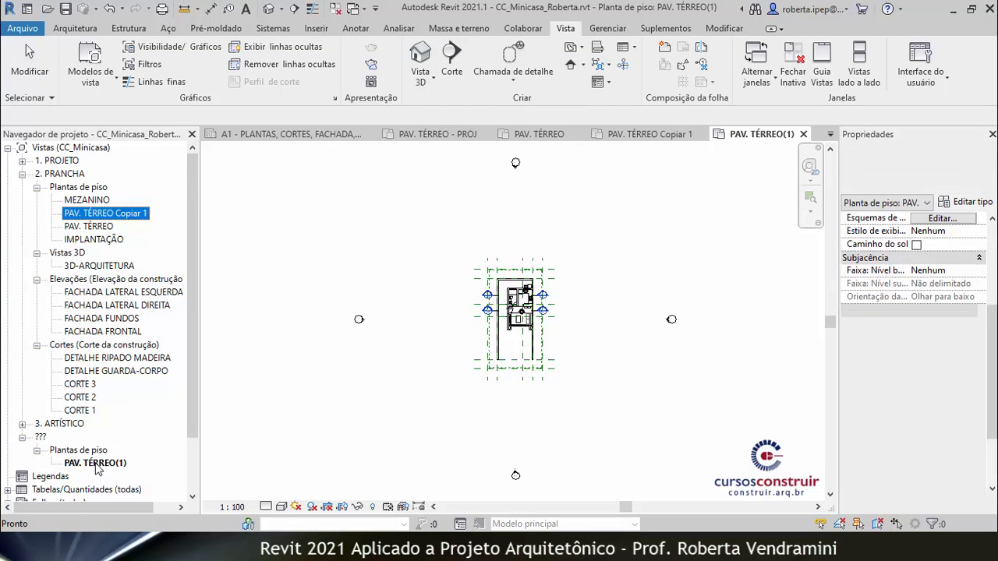
Examine the PAV. TÉRREO(1) plan and its view properties, and delete it from the ??? group.
scroll(503, 323, up, 5)
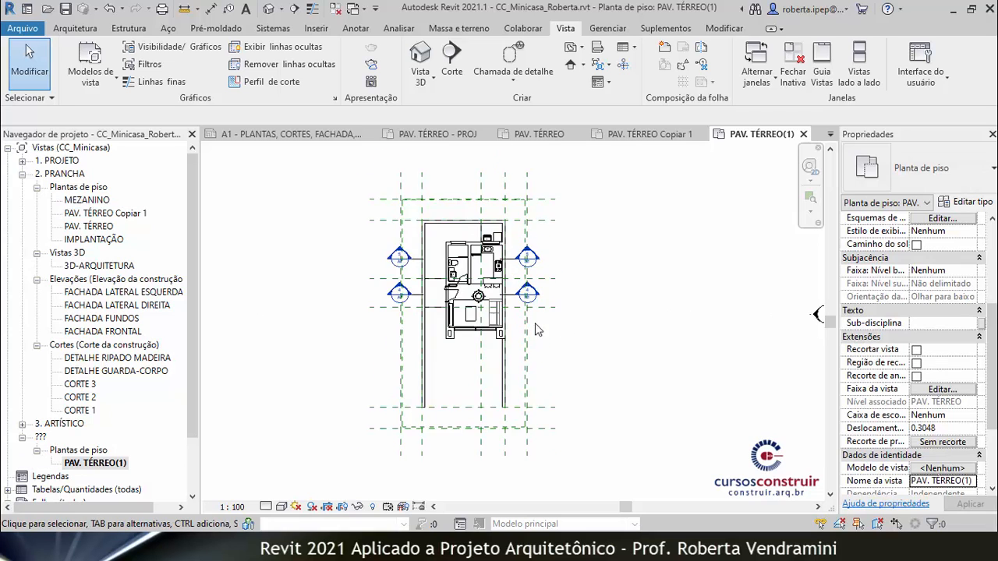
scroll(503, 324, up, 1)
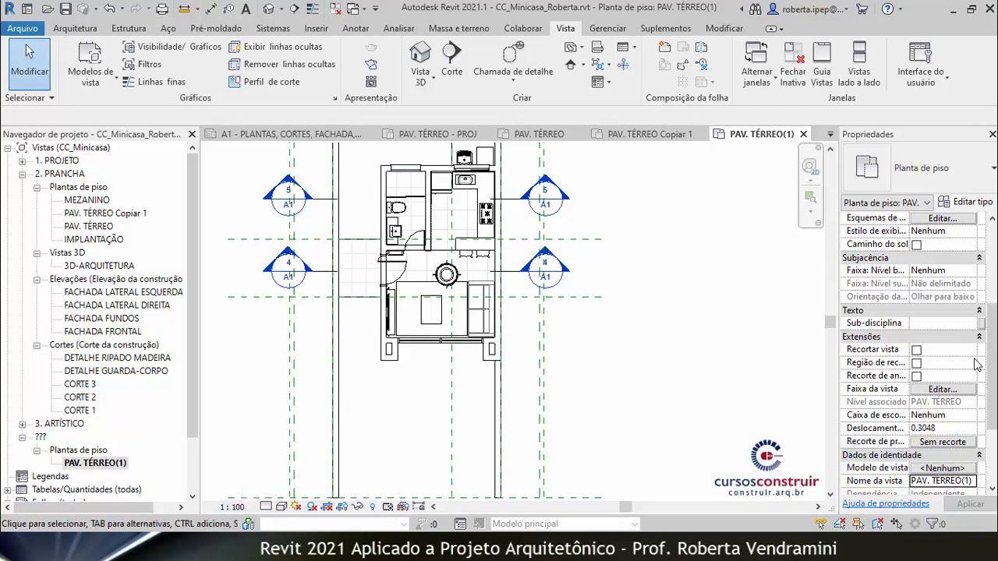
scroll(984, 425, down, 3)
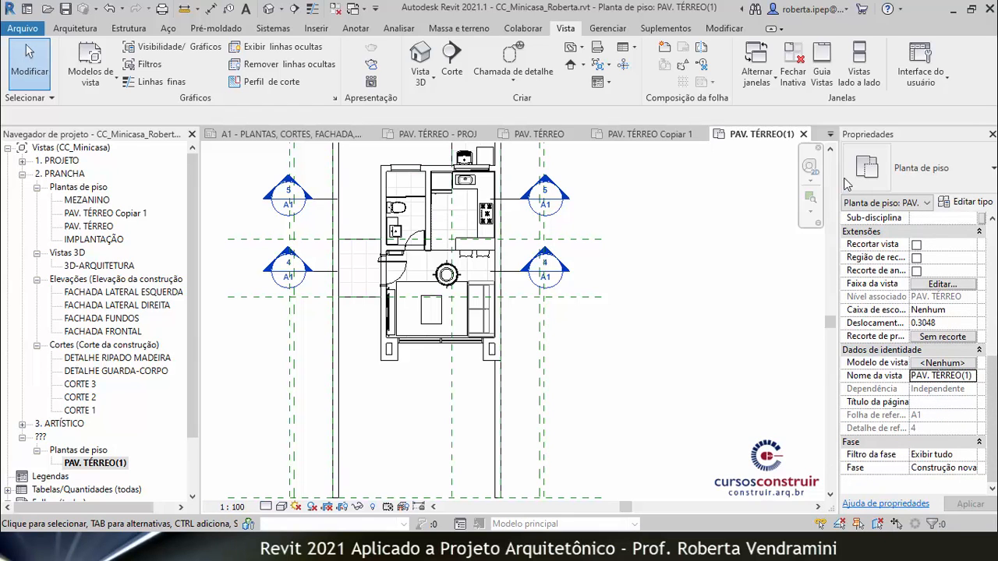
right_click(97, 464)
click(147, 310)
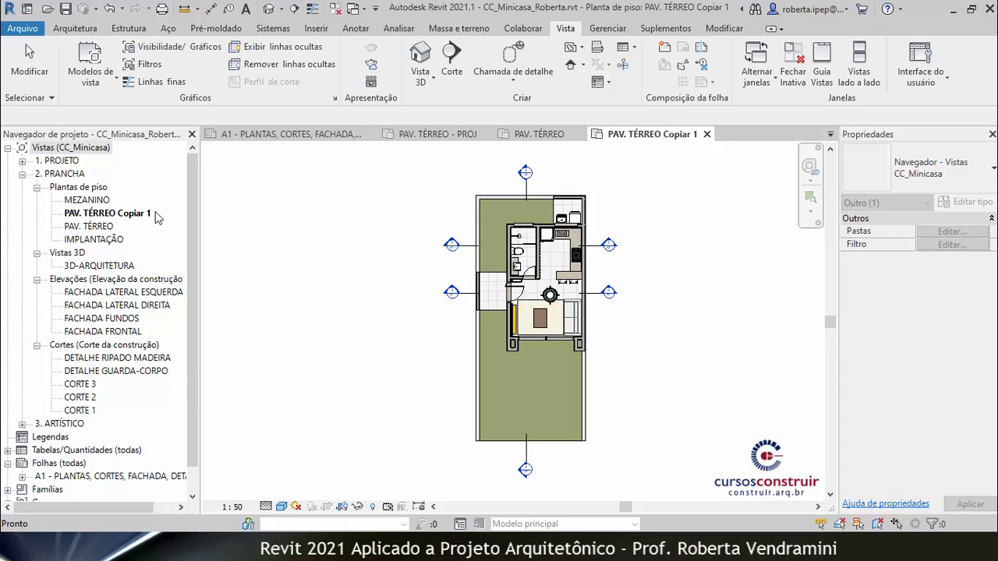
Examine the rooms in the PAV. TÉRREO Copiar 1 plan for missing annotations, and select the original PAV. TÉRREO plan.
scroll(586, 248, up, 5)
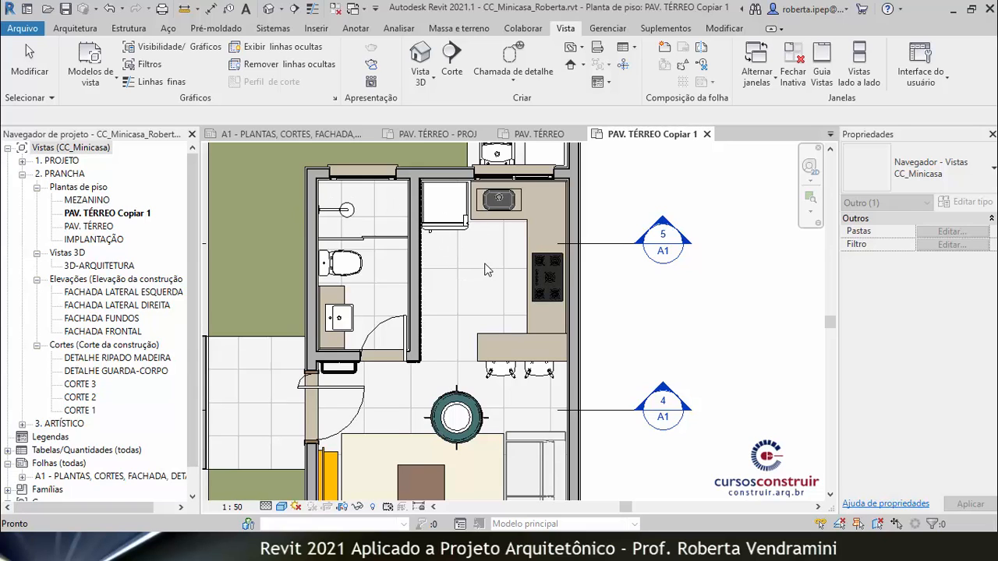
scroll(519, 238, down, 5)
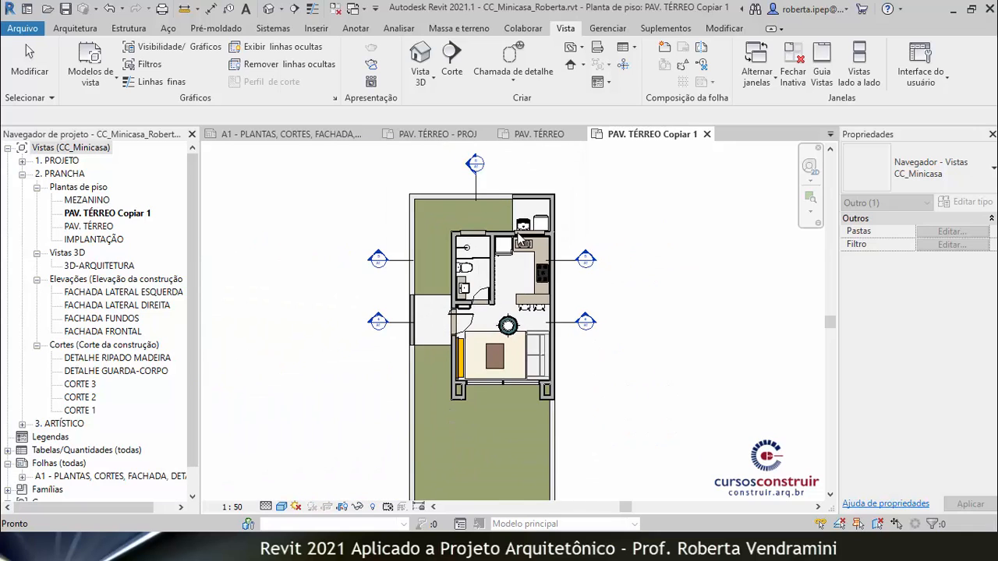
scroll(519, 238, down, 2)
scroll(485, 225, up, 1)
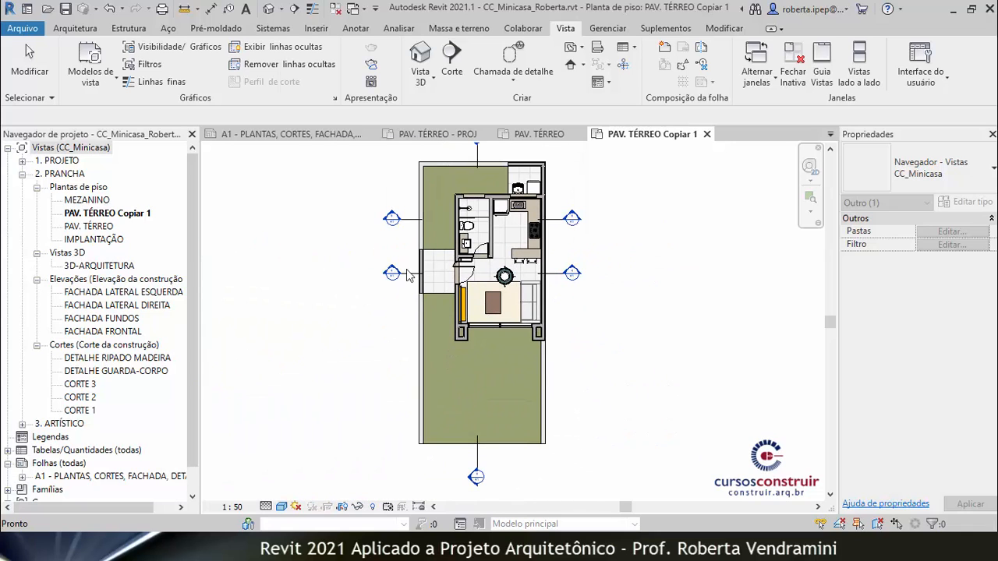
click(88, 226)
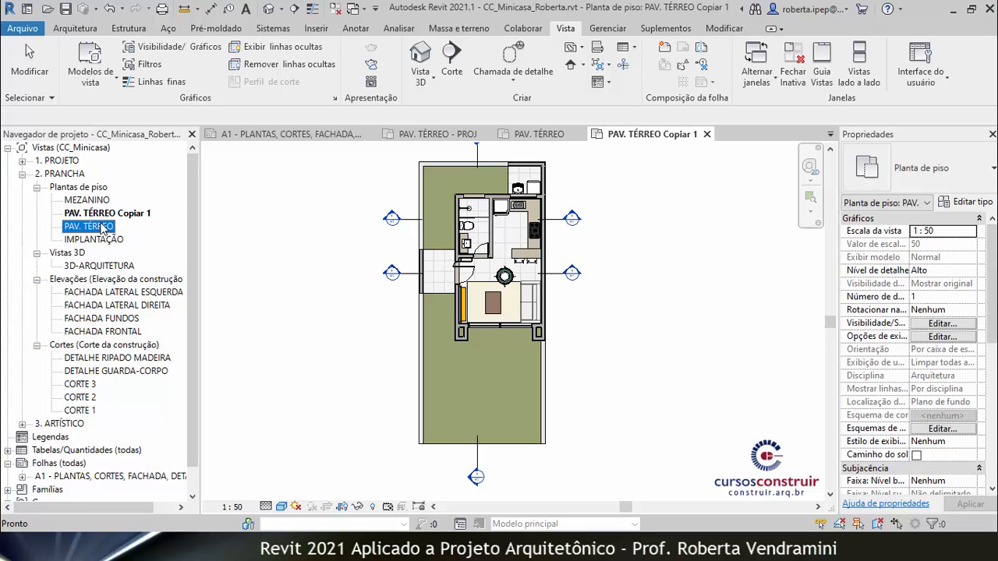
Duplicate the PAV. TÉRREO plan of the 2. PRANCHA group with detailing, and examine the room tags and dimensions in the copy.
right_click(101, 227)
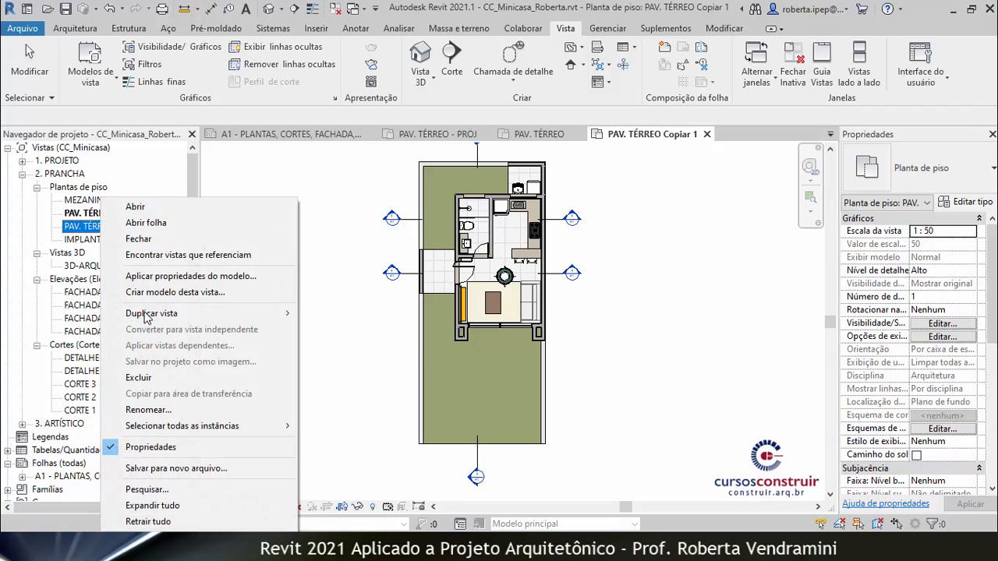
mouse_move(281, 313)
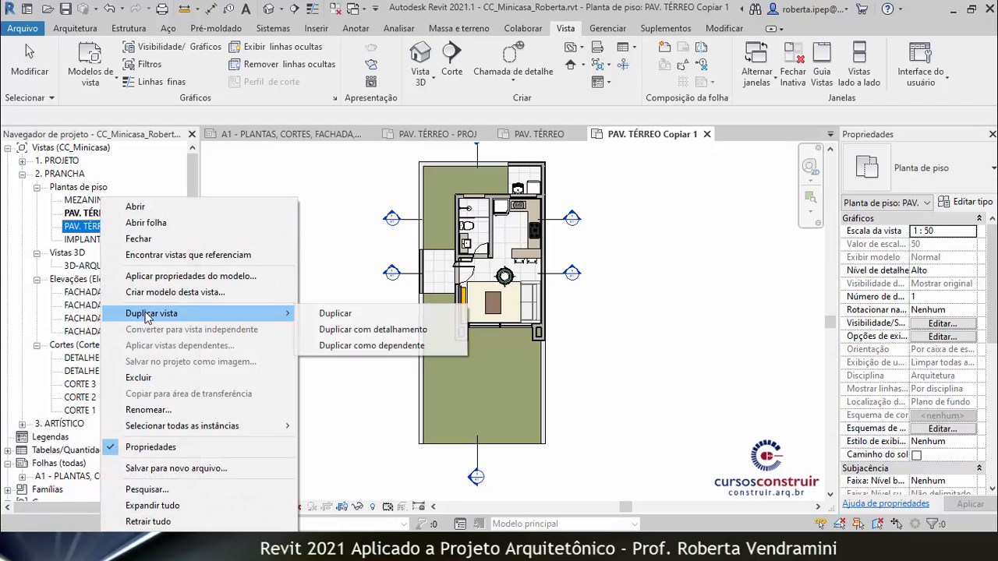
click(394, 335)
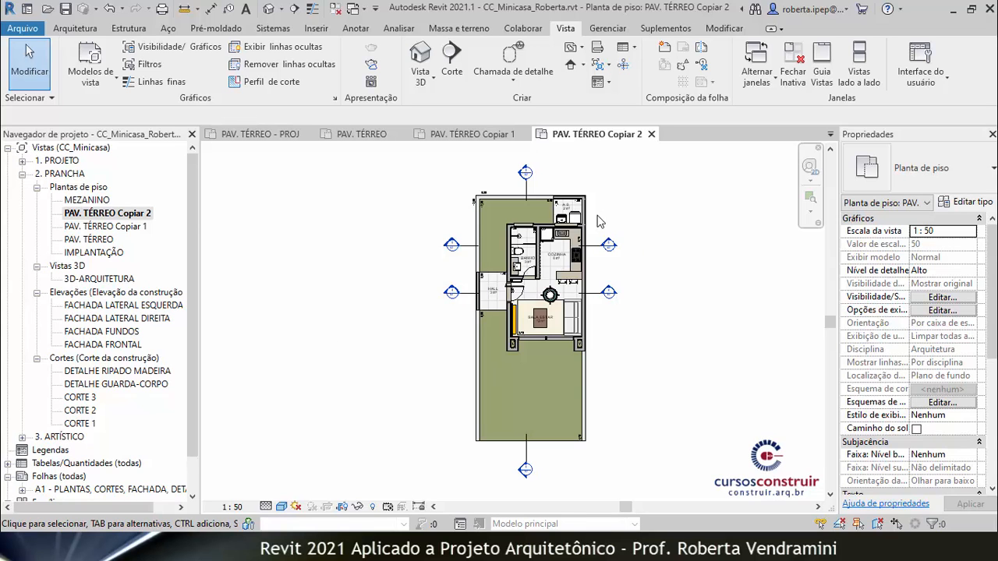
scroll(601, 222, up, 5)
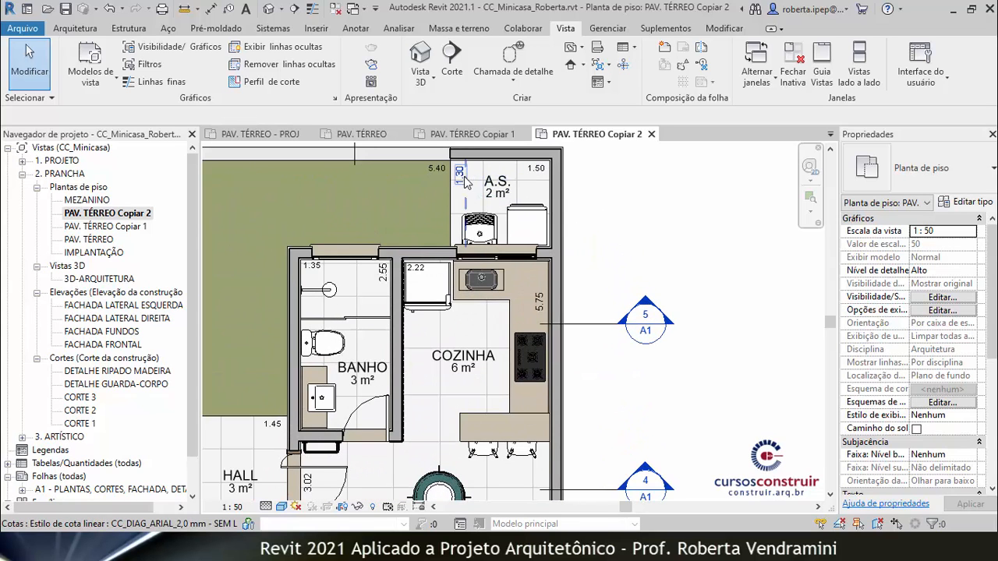
scroll(471, 263, down, 5)
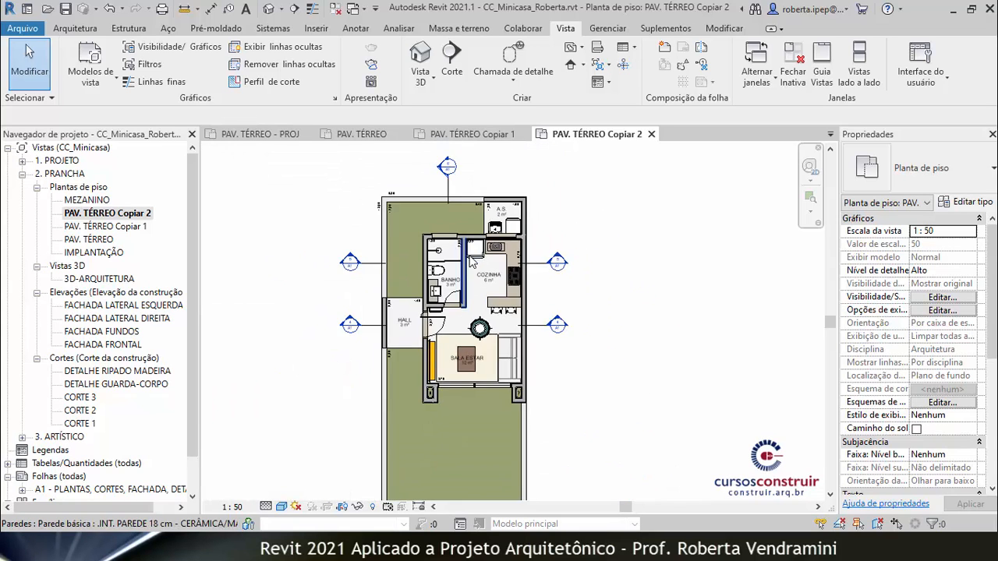
scroll(471, 263, down, 3)
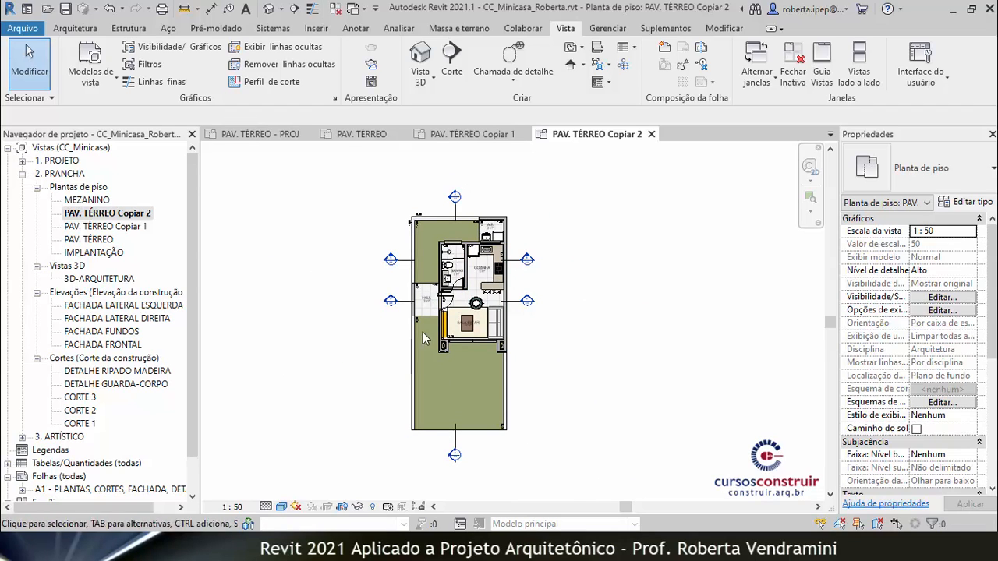
scroll(421, 275, up, 5)
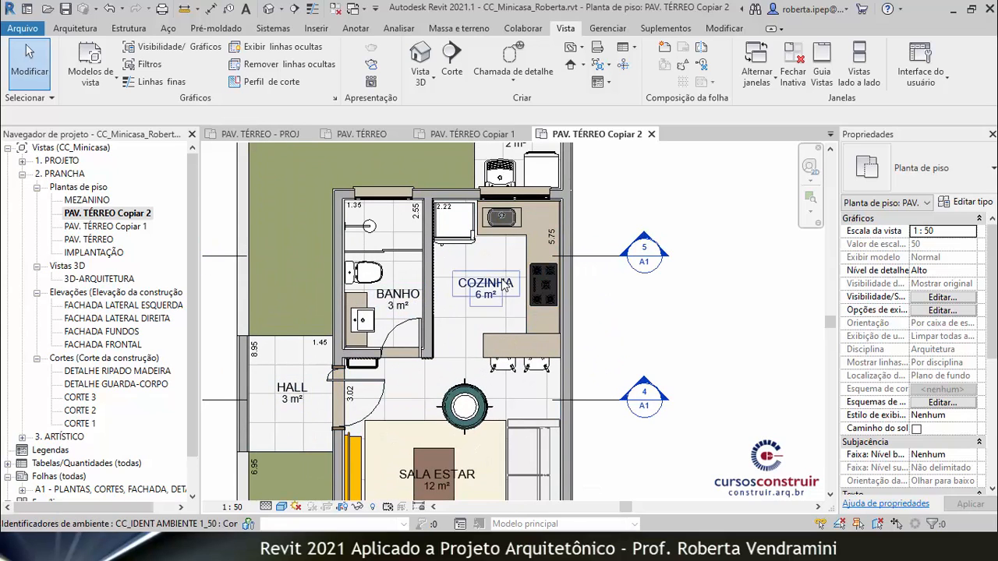
scroll(485, 255, down, 4)
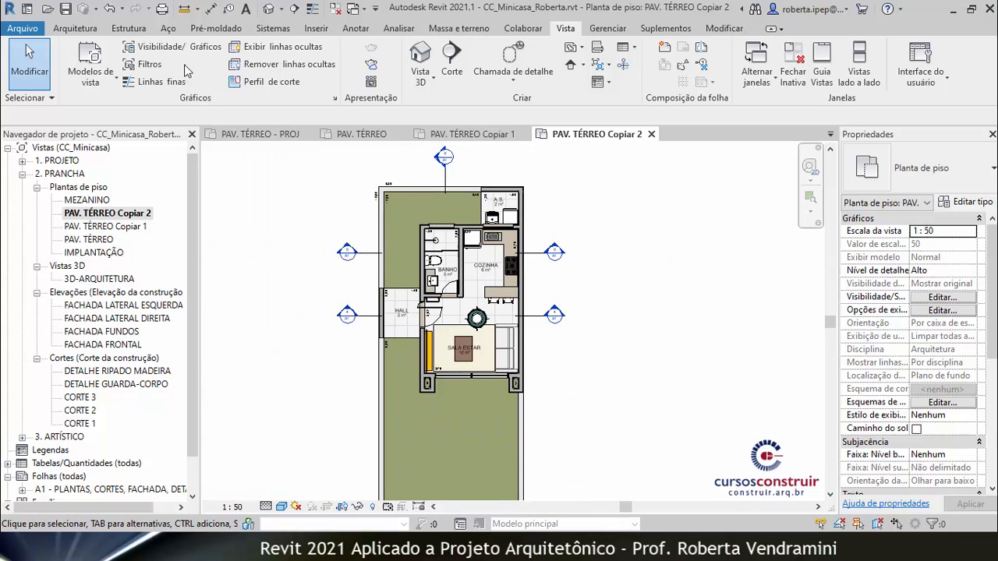
Delete the PAV. TÉRREO Copiar 1 floor plan from the 2. PRANCHA group.
click(123, 227)
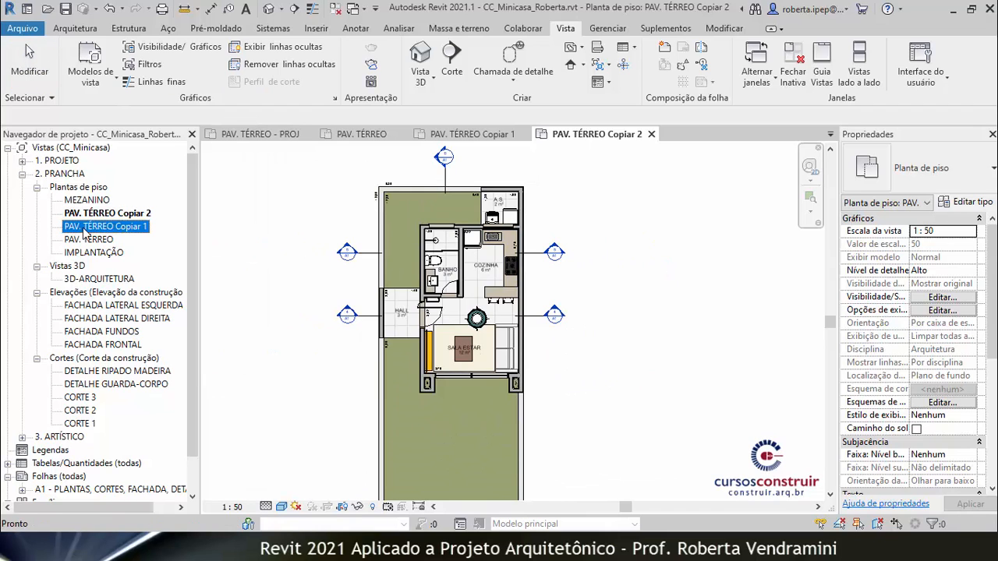
right_click(110, 231)
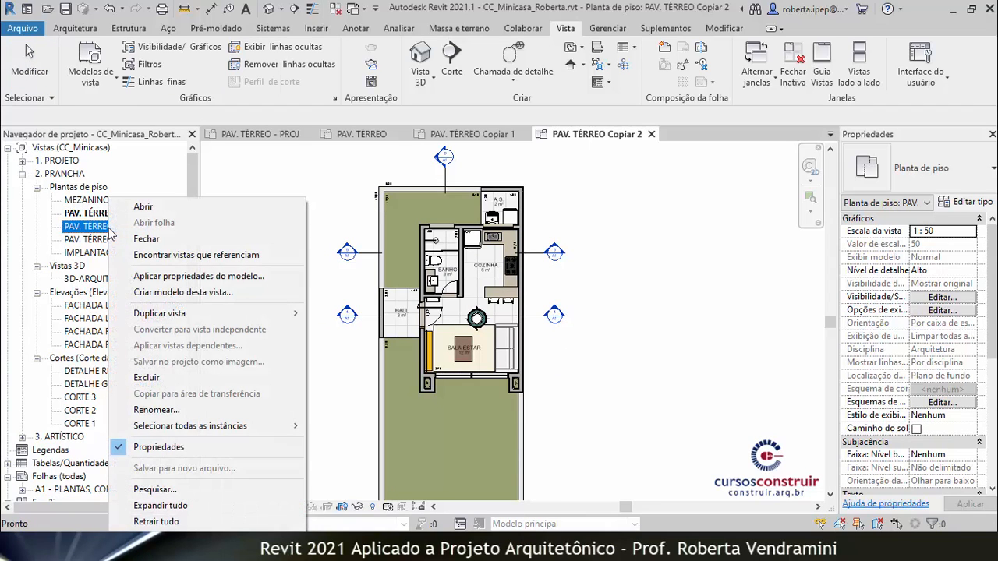
click(146, 378)
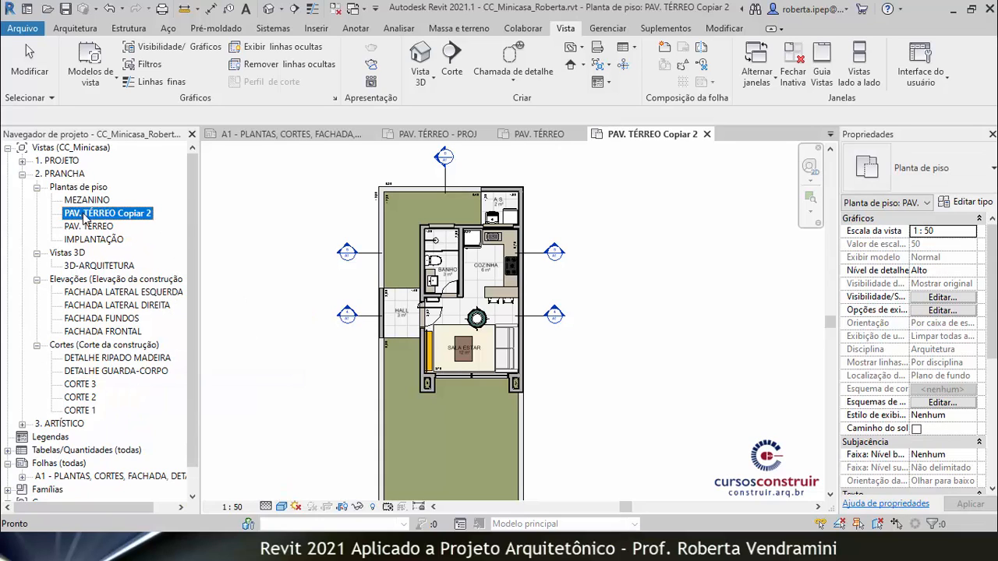
Rename the PAV. TÉRREO Copiar 2 floor plan as PAV. TÉRREO (PE).
right_click(135, 223)
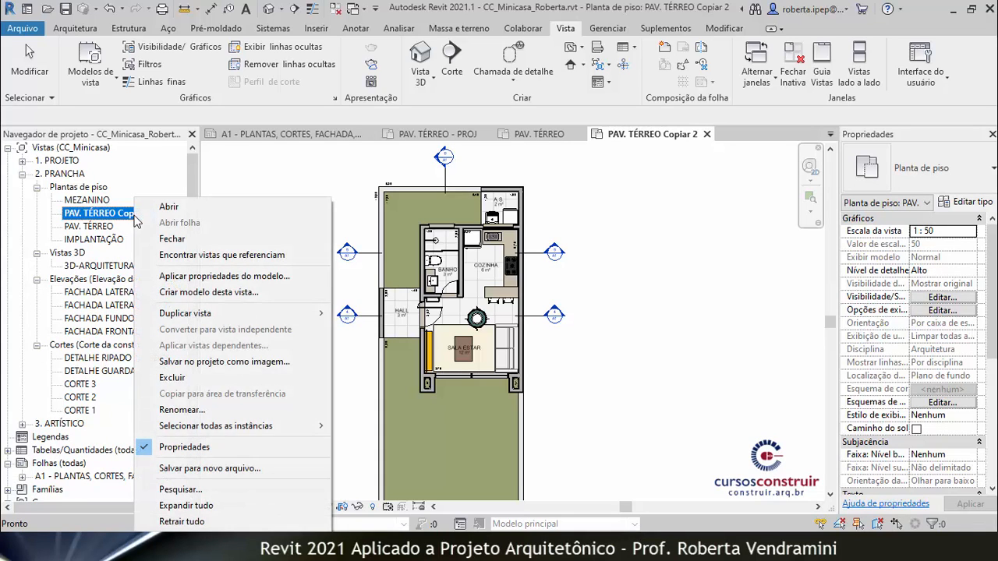
click(165, 413)
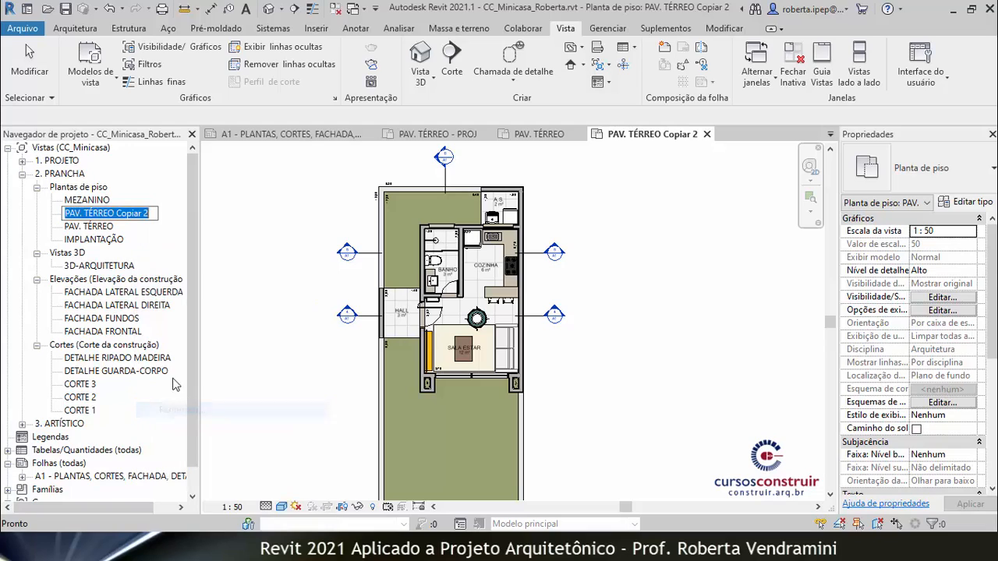
click(132, 213)
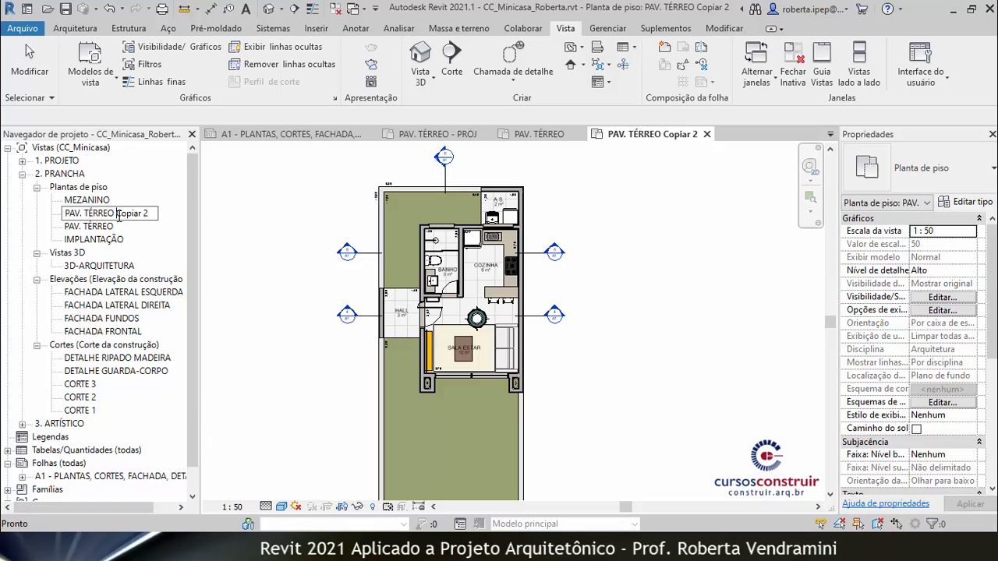
drag(117, 213, 156, 215)
text((PE))
click(293, 228)
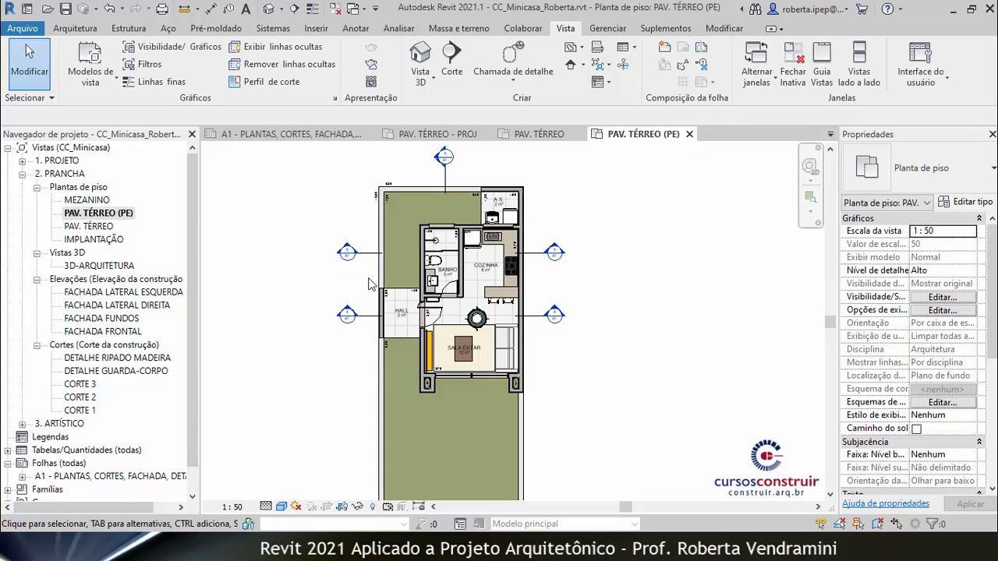
Examine the rooms and annotations in the PAV. TÉRREO (PE) plan, and review the available view scales without changing the scale.
scroll(433, 335, down, 2)
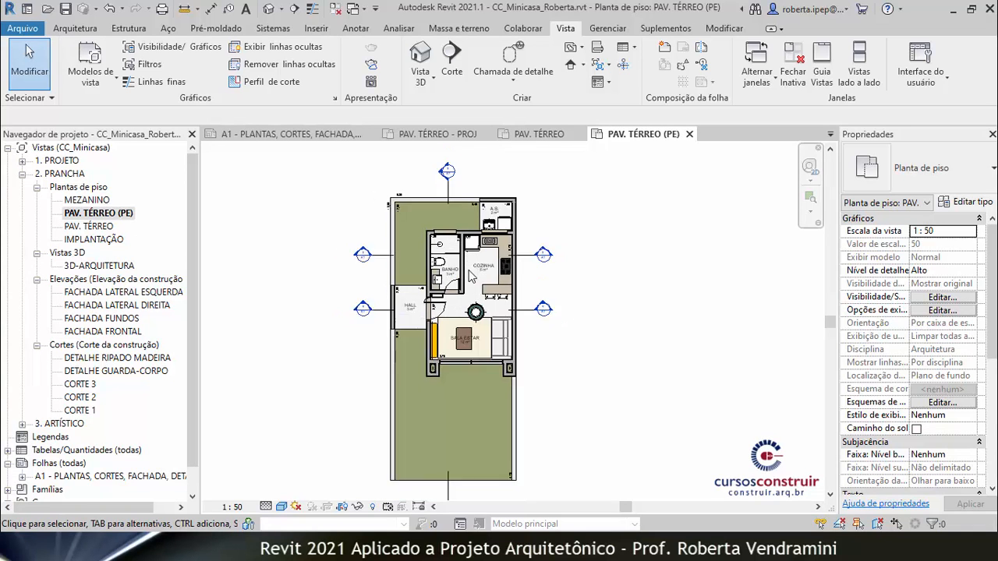
scroll(433, 335, up, 4)
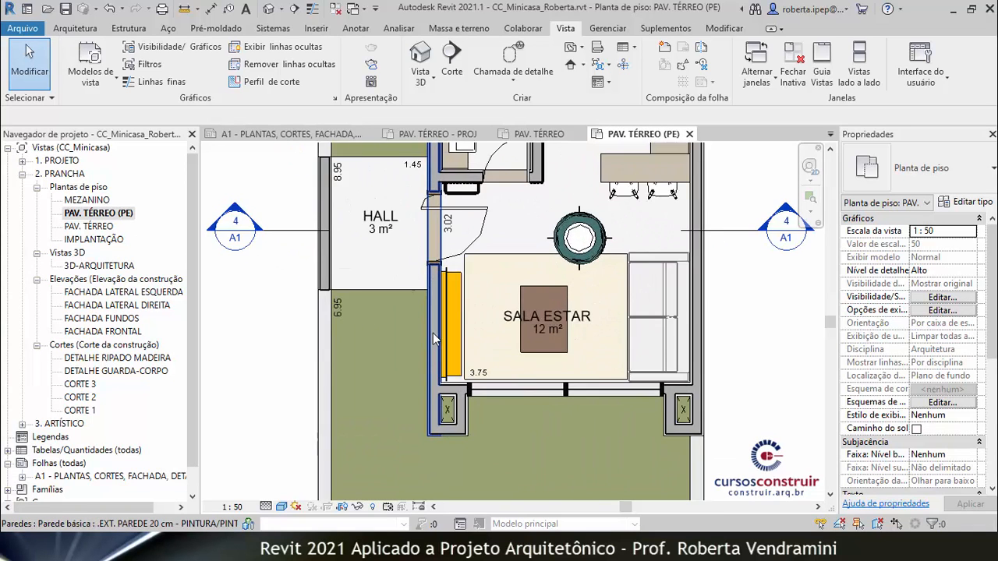
scroll(480, 363, down, 1)
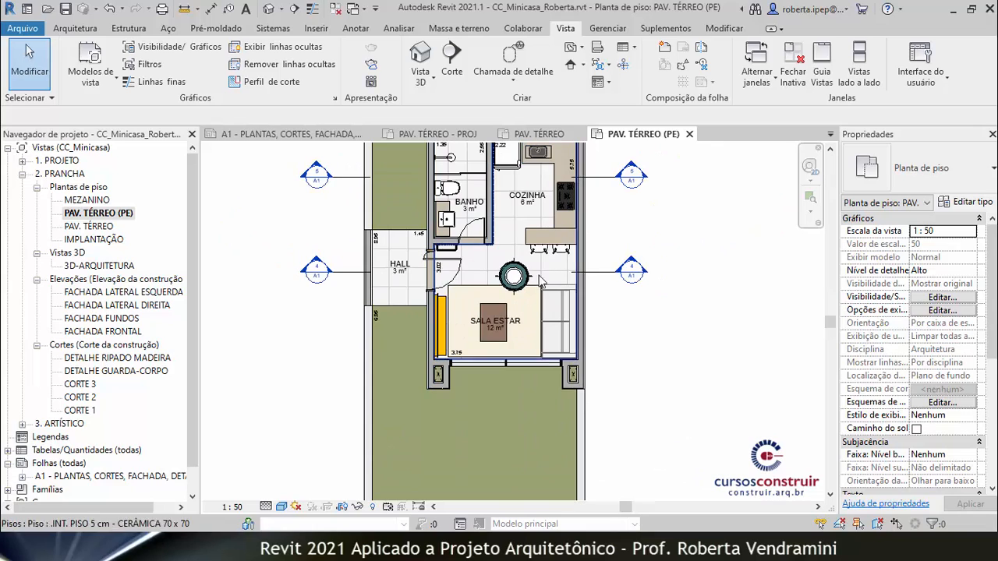
scroll(478, 368, down, 1)
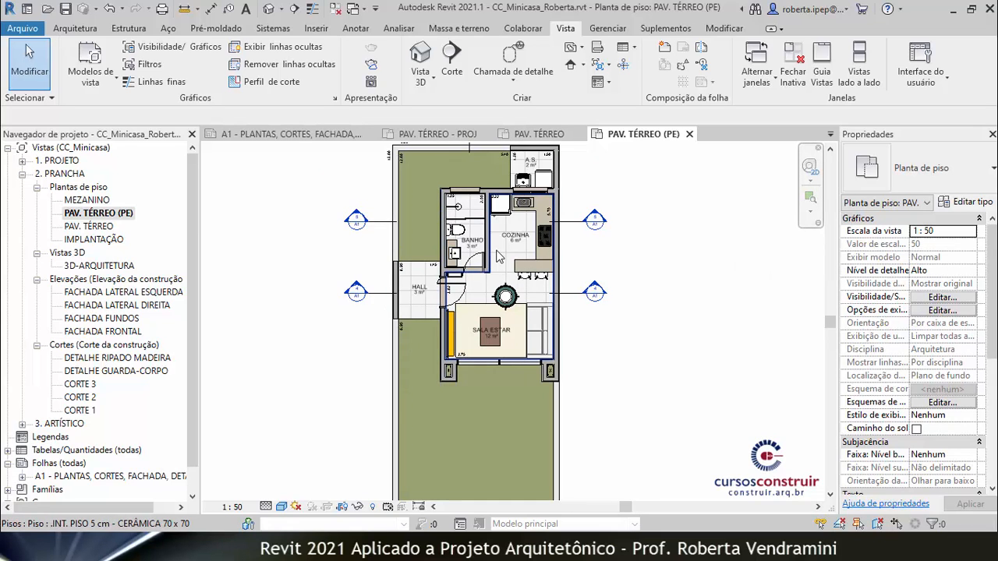
scroll(404, 322, down, 2)
click(231, 504)
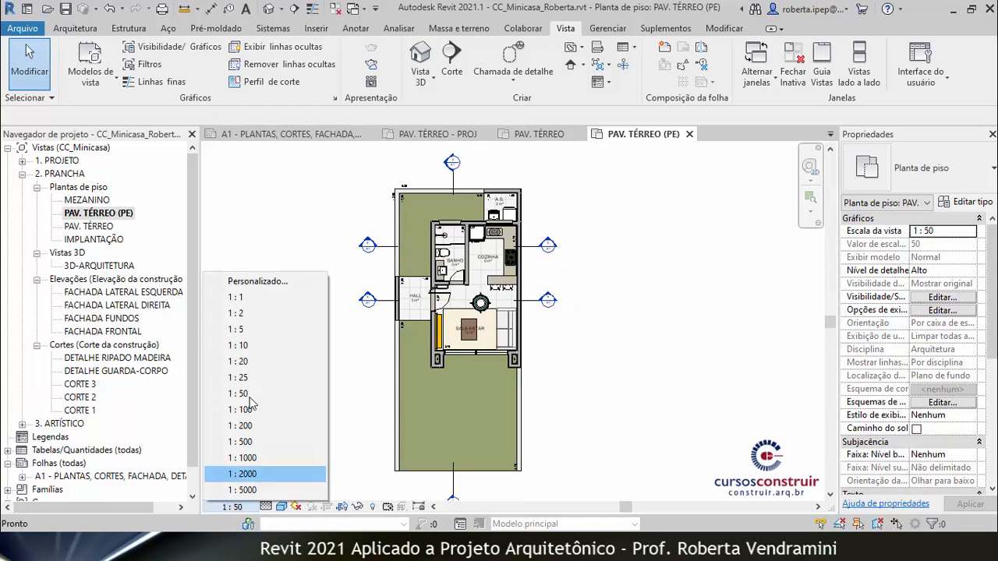
click(337, 425)
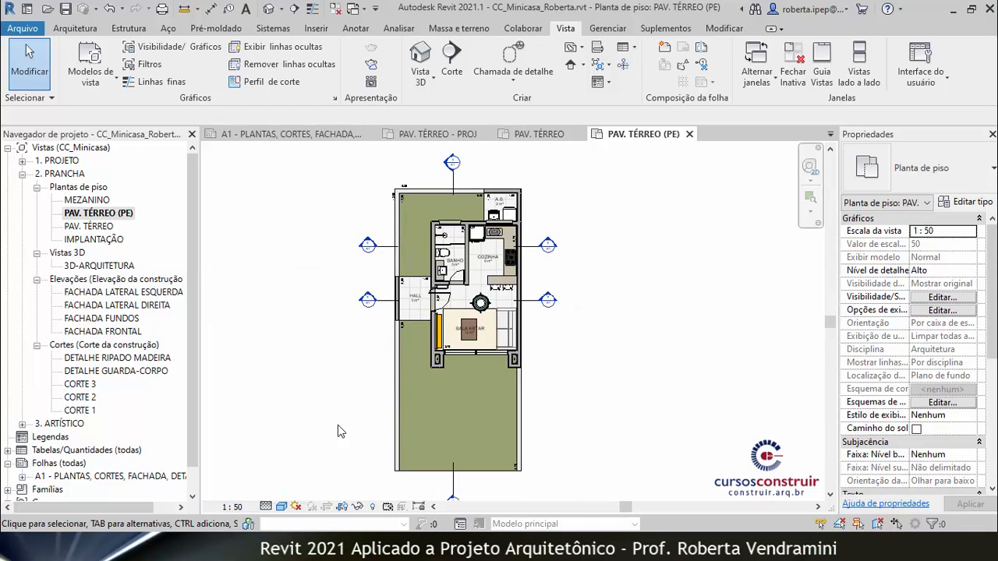
Review the detail level options of the PAV. TÉRREO (PE) plan, and inspect the kitchen counter, stools and adjacent wall up close.
click(266, 507)
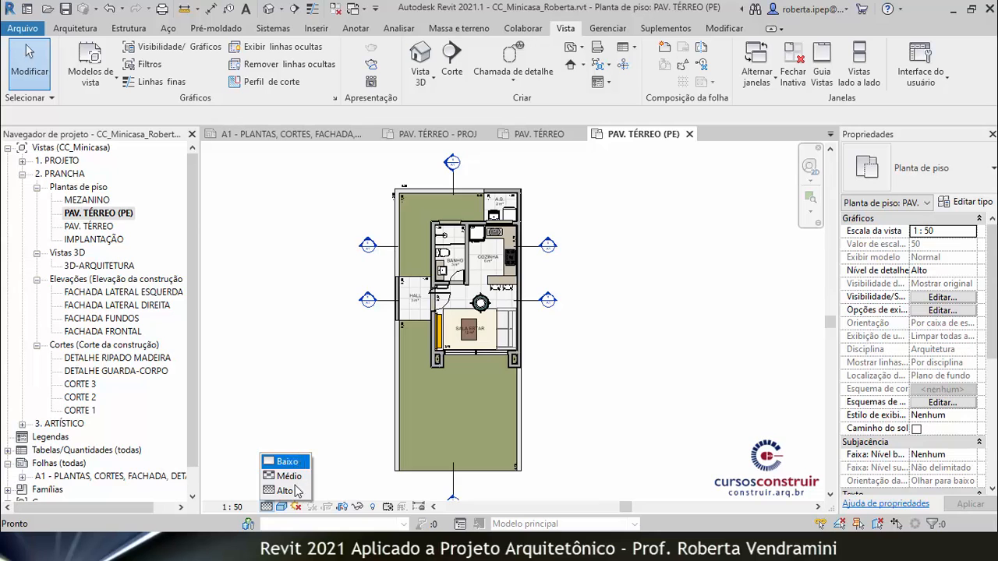
click(350, 406)
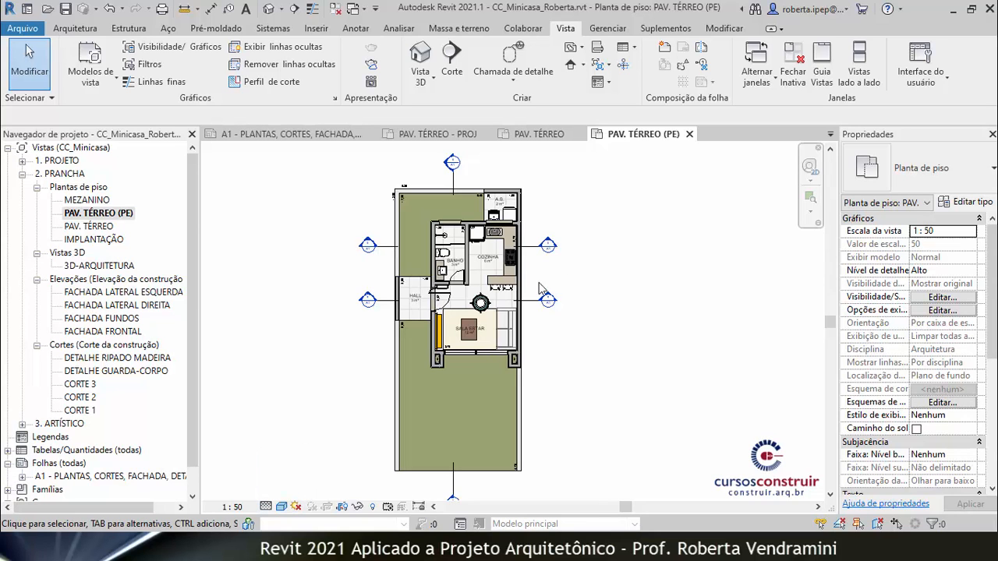
scroll(540, 289, up, 10)
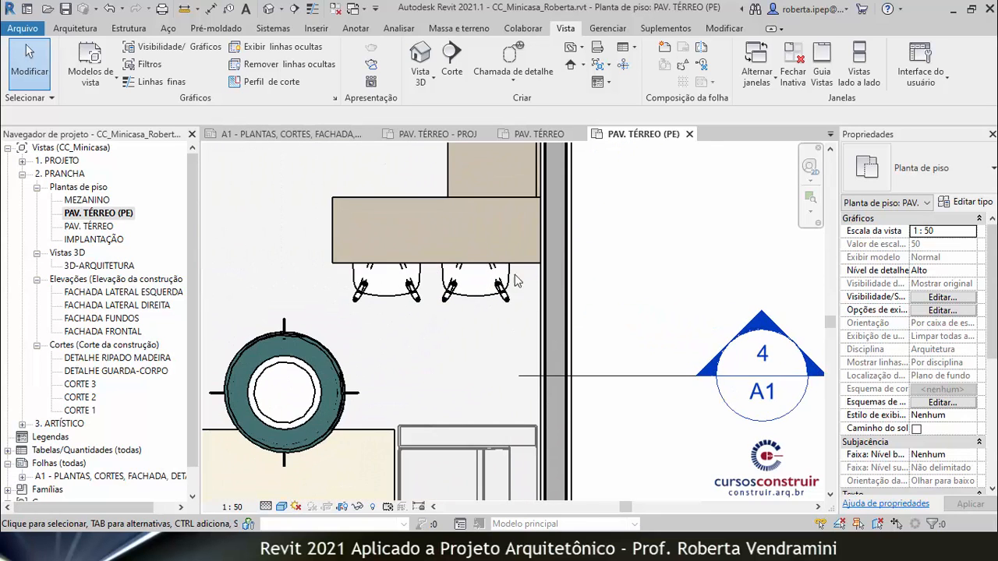
scroll(455, 317, down, 1)
scroll(342, 266, up, 1)
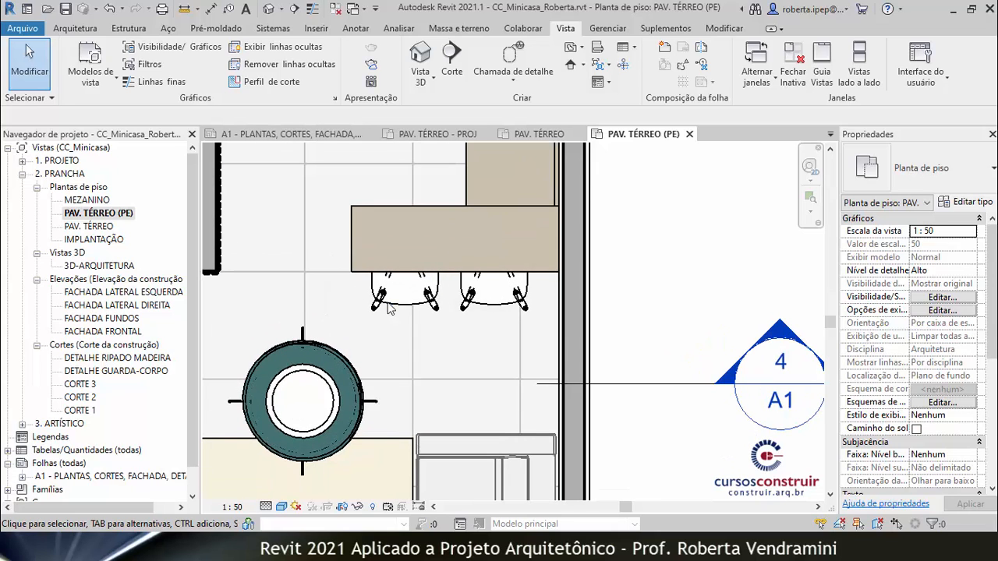
Examine the counter stools and exterior wall in the PAV. TÉRREO (PE) plan, and set the view's detail level to Médio.
scroll(402, 289, up, 1)
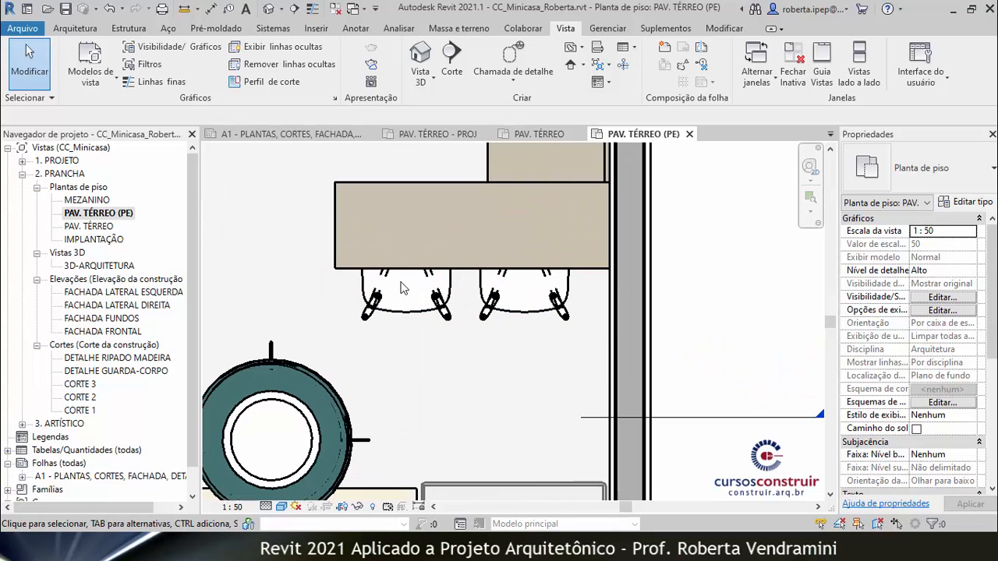
scroll(399, 289, up, 1)
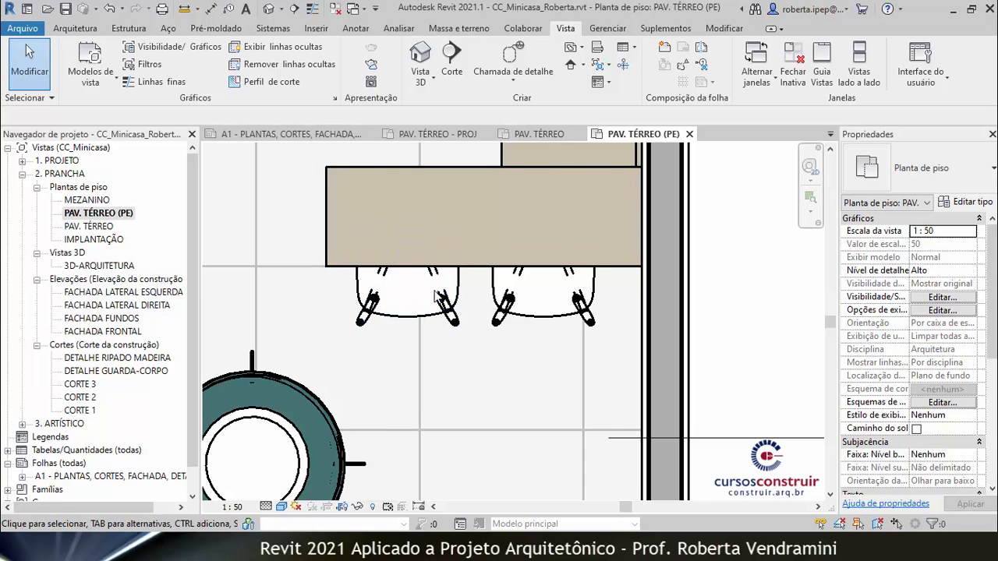
scroll(499, 287, down, 2)
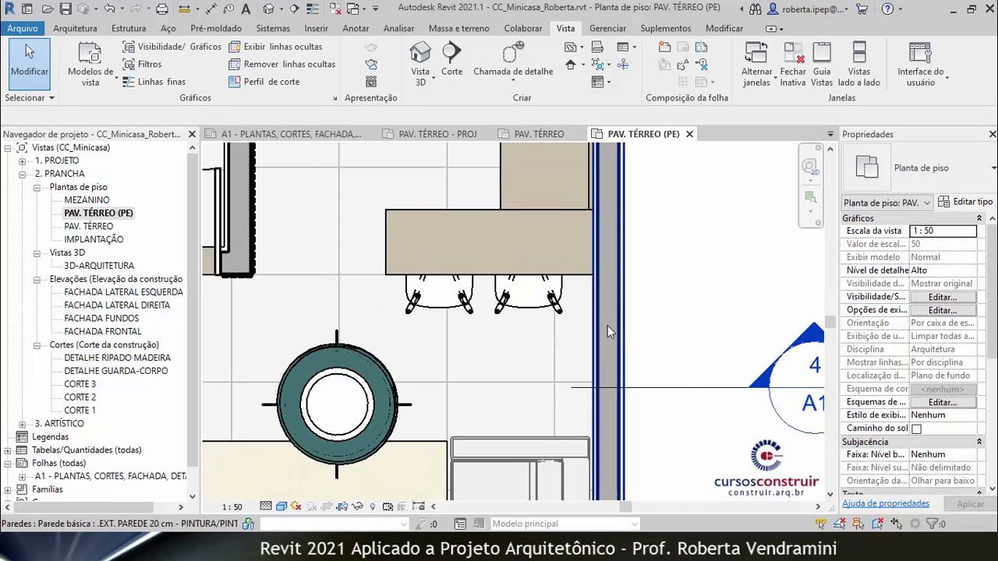
scroll(607, 325, up, 4)
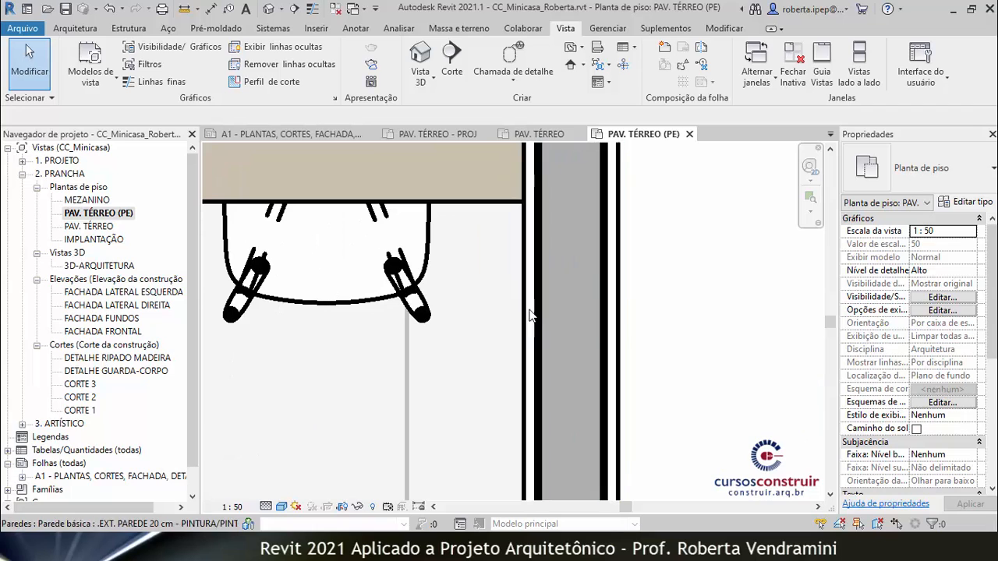
scroll(574, 304, down, 3)
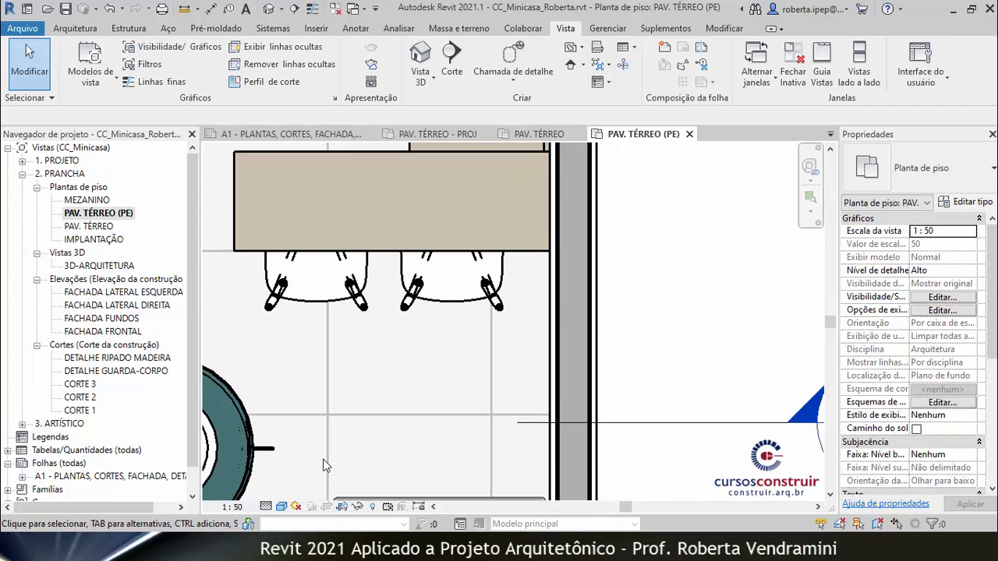
click(266, 507)
click(283, 479)
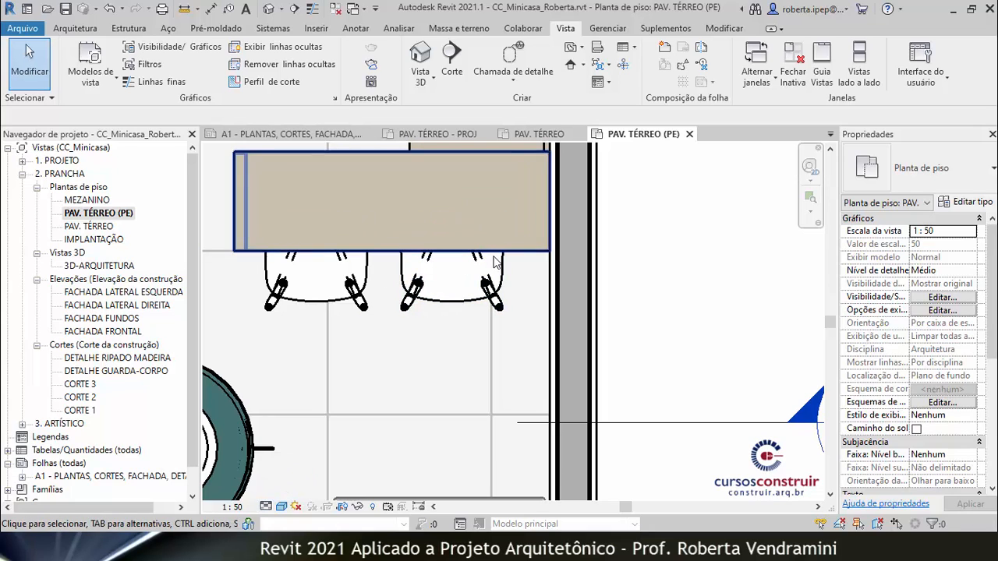
key(Tab)
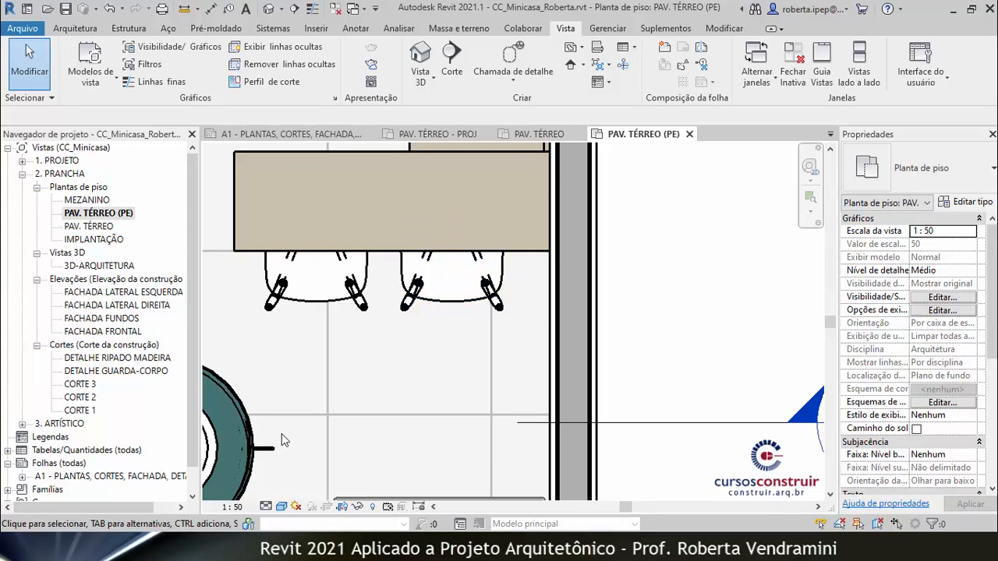
Set the plan's detail level to Baixo and inspect how the exterior wall and stools are drawn.
click(266, 507)
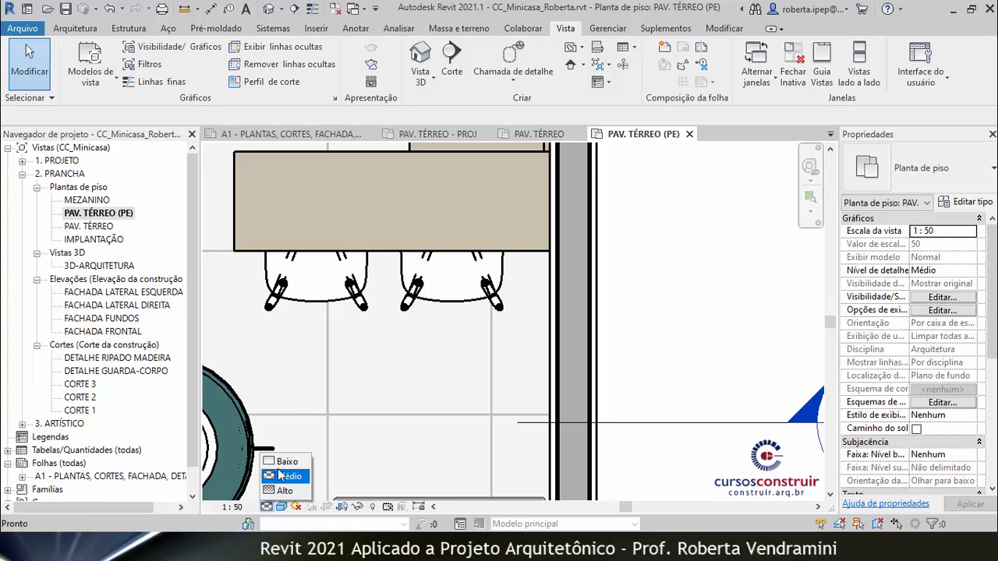
click(282, 465)
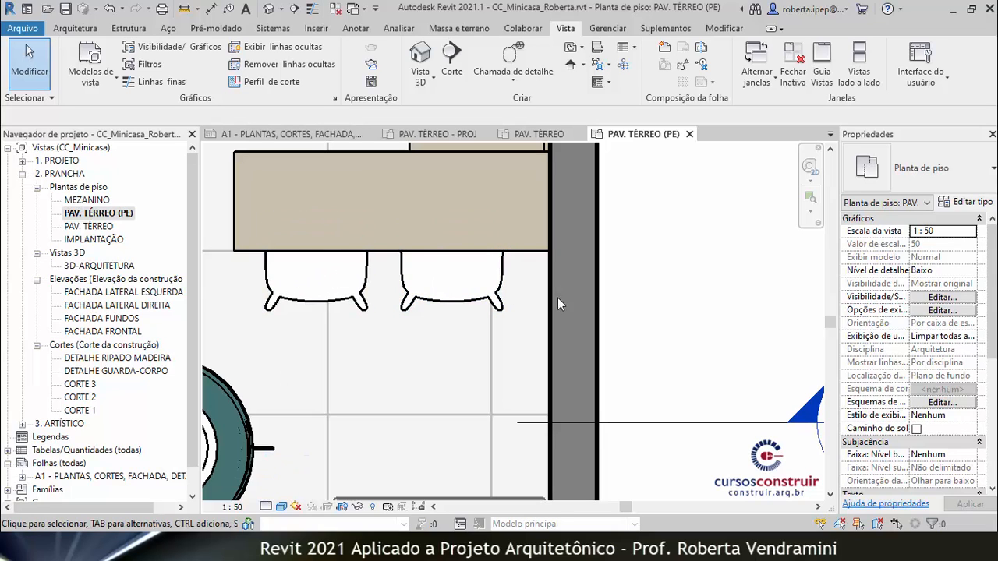
scroll(602, 300, up, 4)
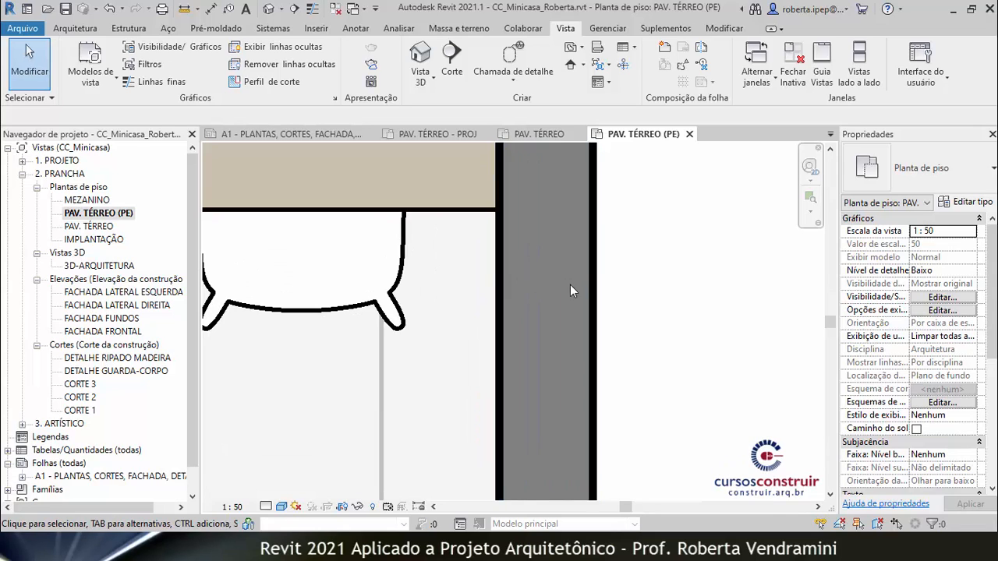
scroll(538, 293, down, 1)
scroll(544, 336, down, 2)
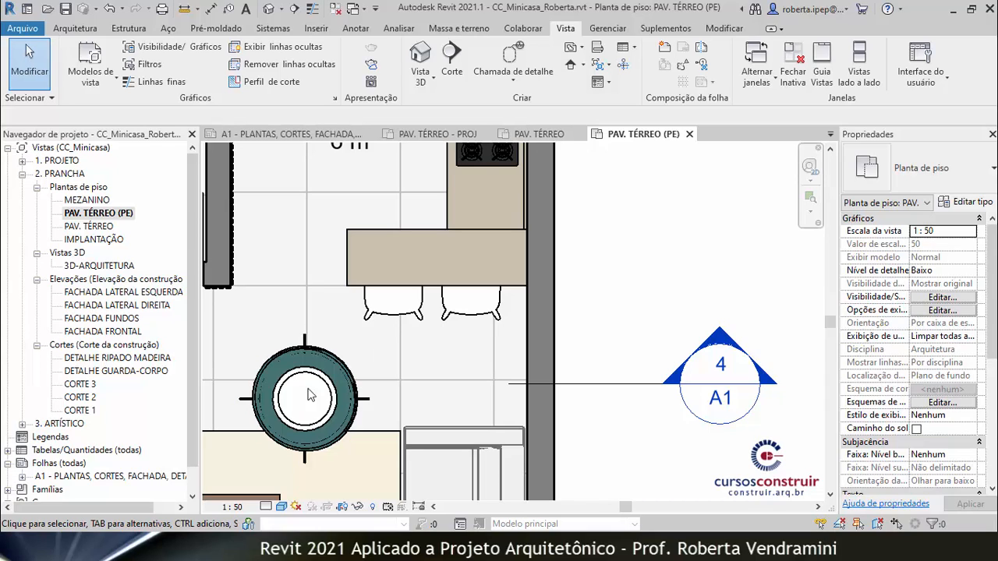
Set the plan's detail level to Alto.
click(266, 507)
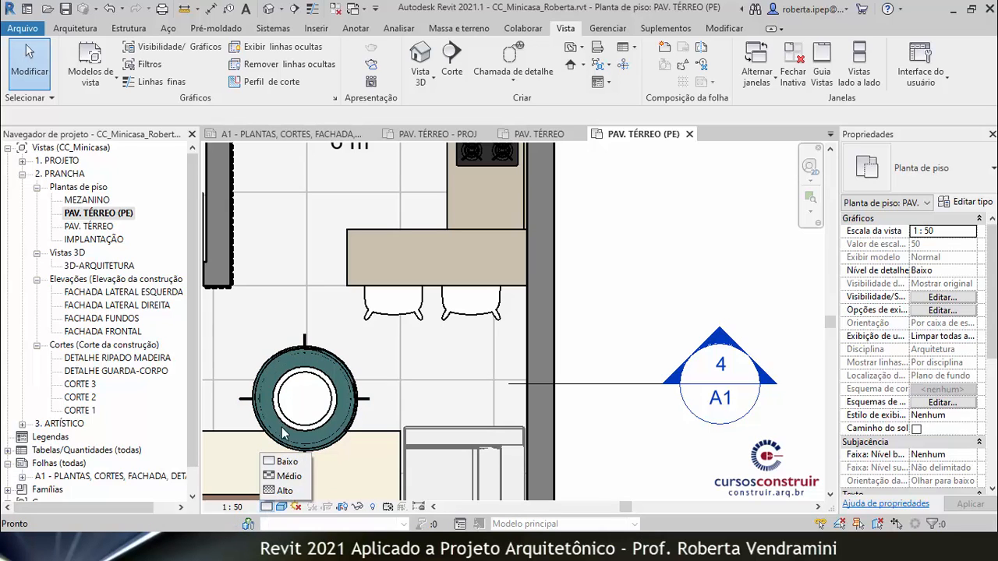
click(286, 491)
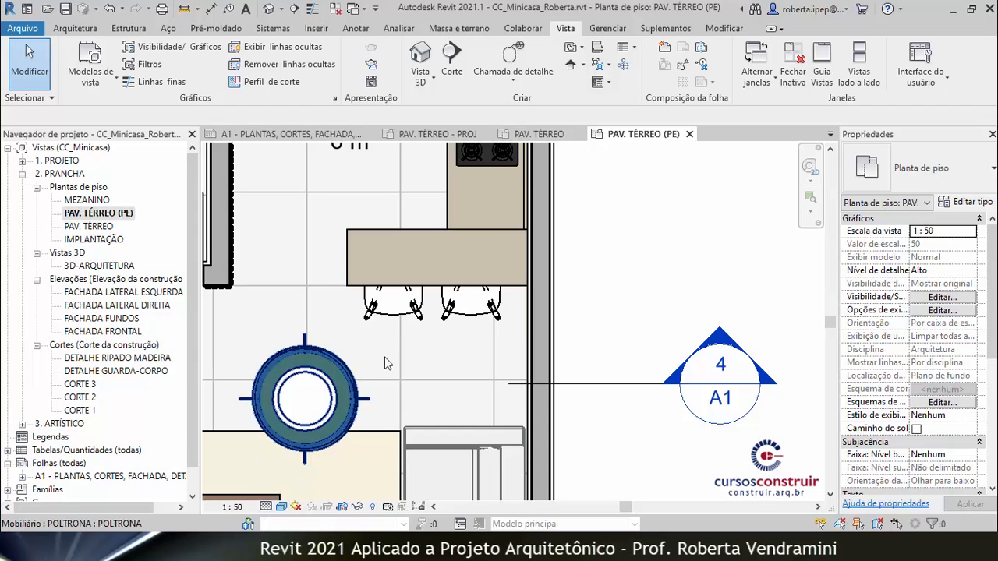
scroll(575, 283, down, 5)
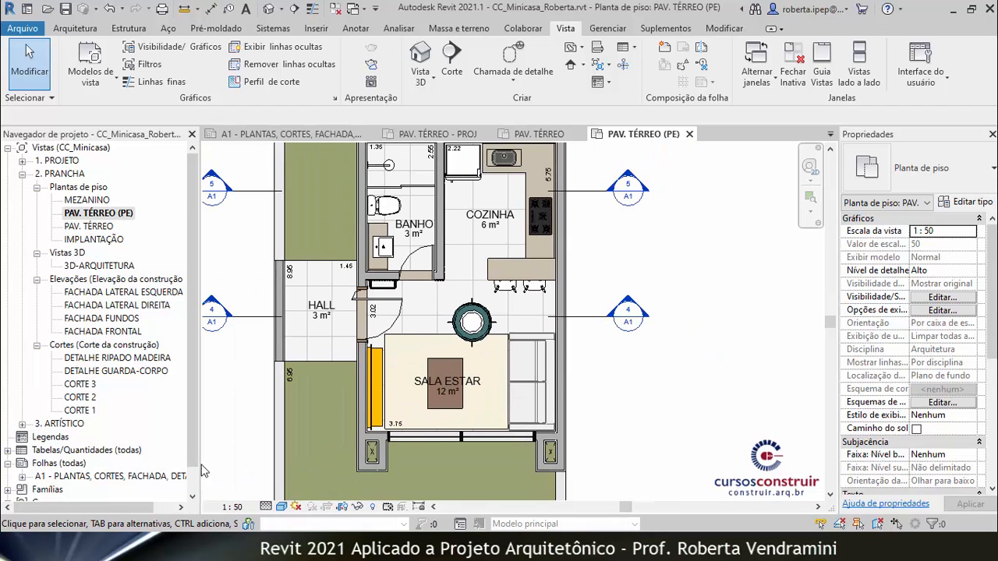
Exclude Exibição do modelo from the PRANCHA - PLANTA BAIXA view template and check the visual styles available for the plan.
click(281, 507)
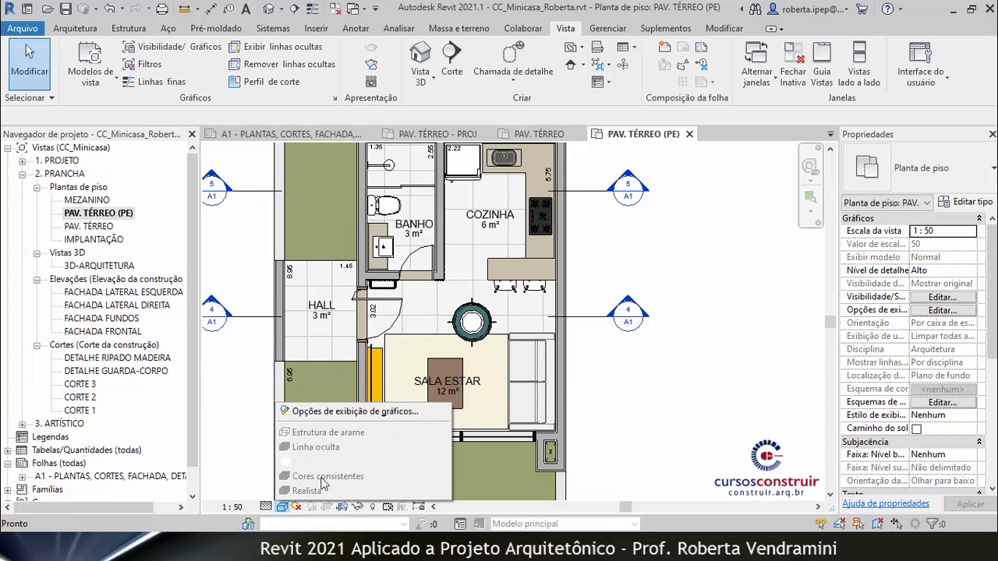
click(243, 464)
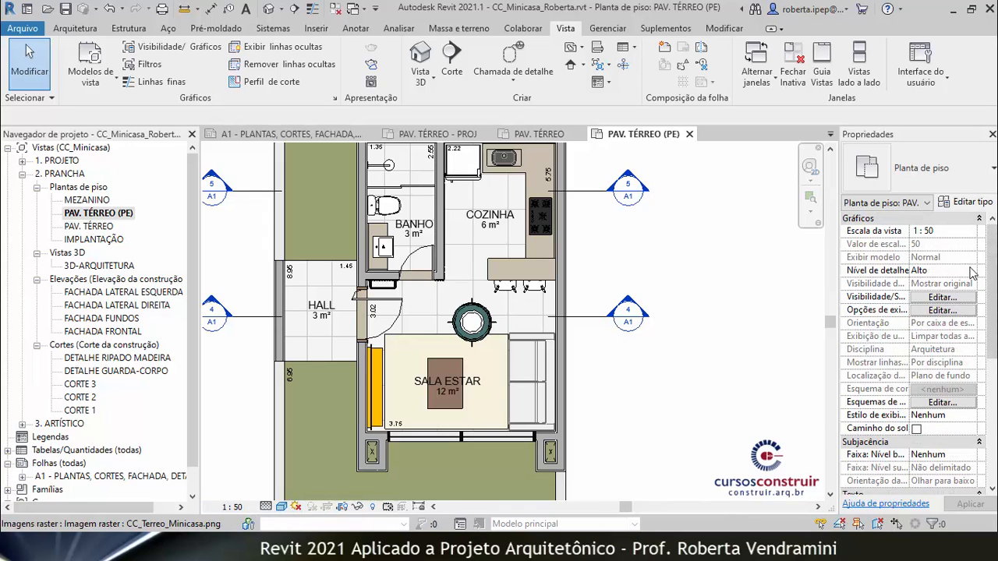
drag(993, 259, 996, 376)
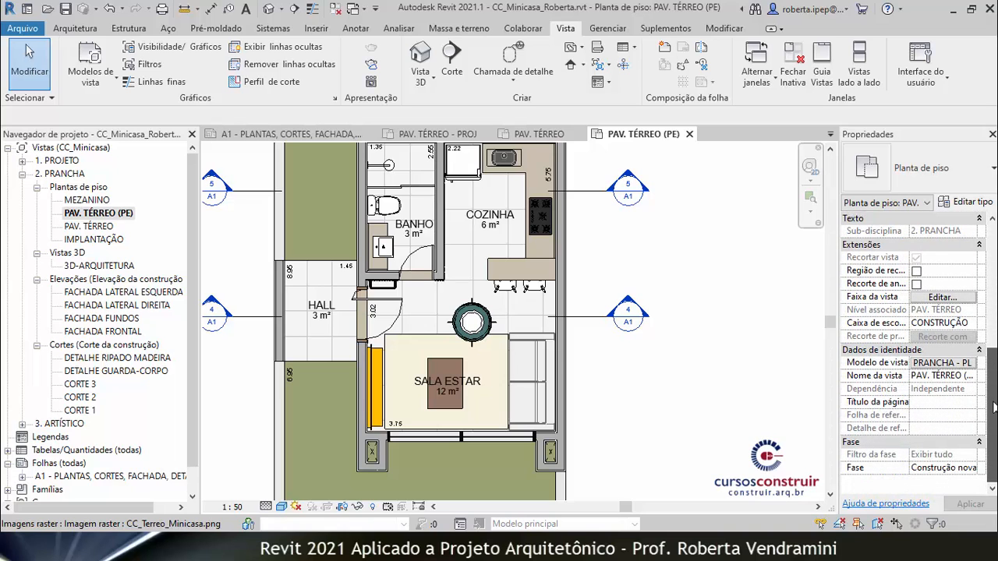
click(934, 364)
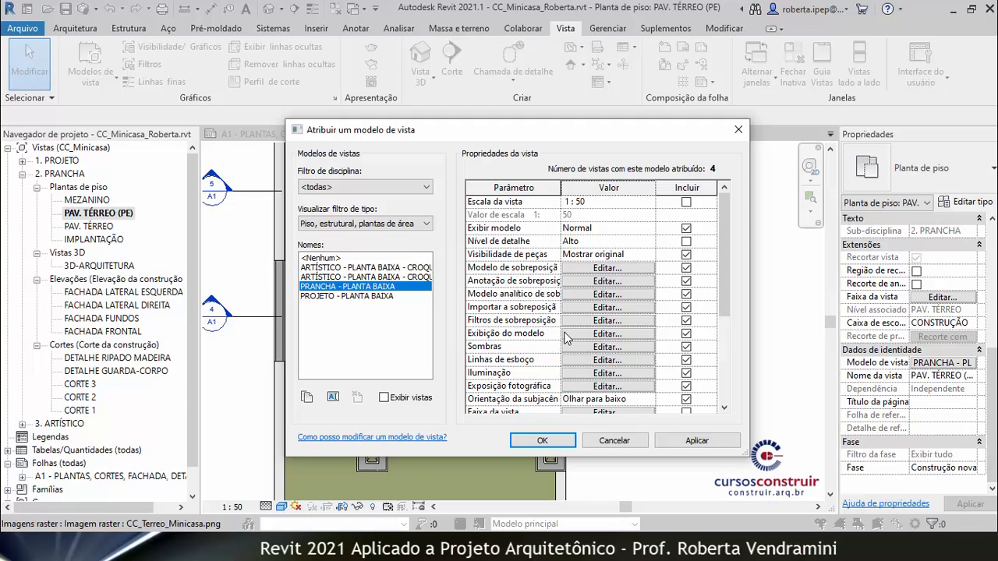
click(686, 334)
click(686, 334)
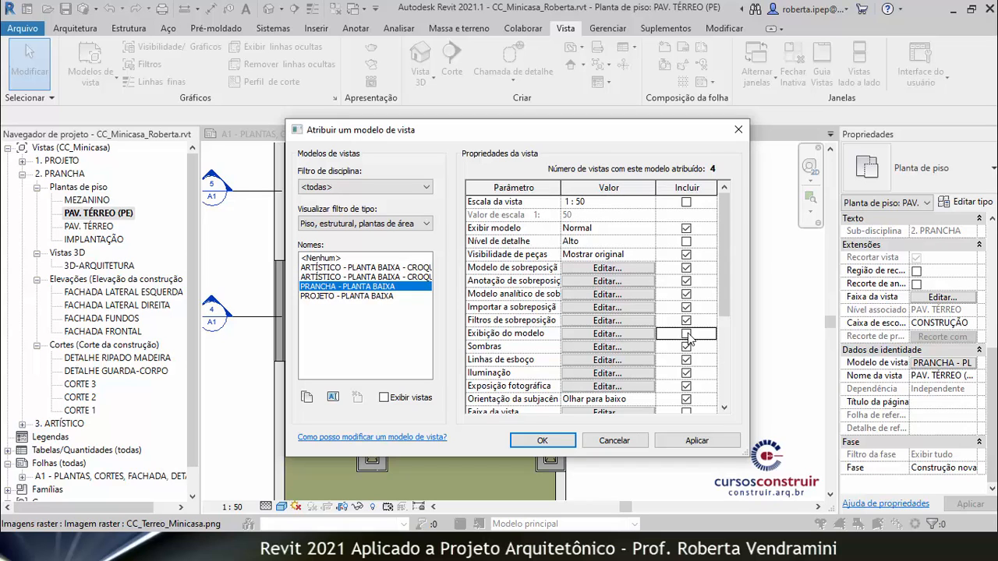
click(698, 441)
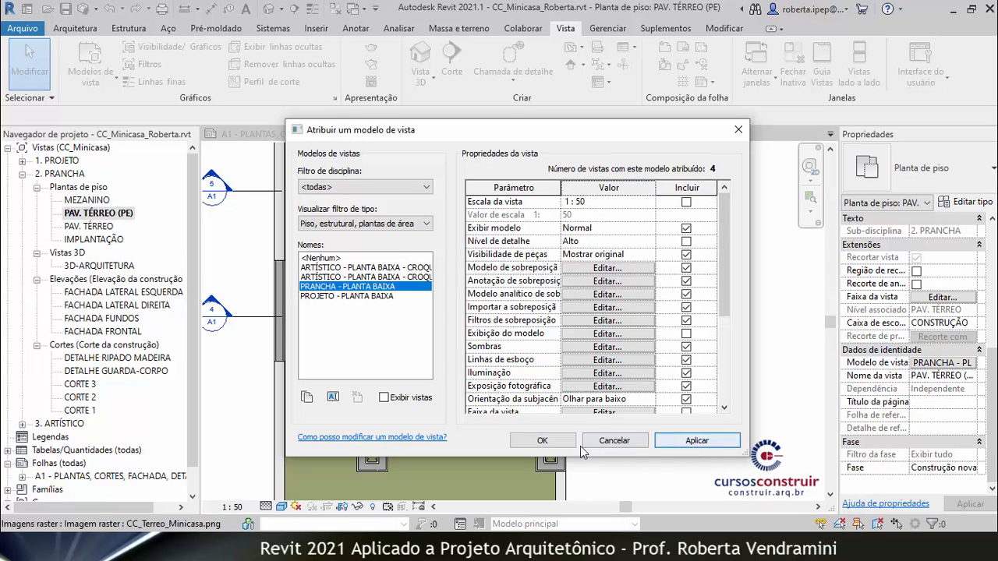
click(544, 441)
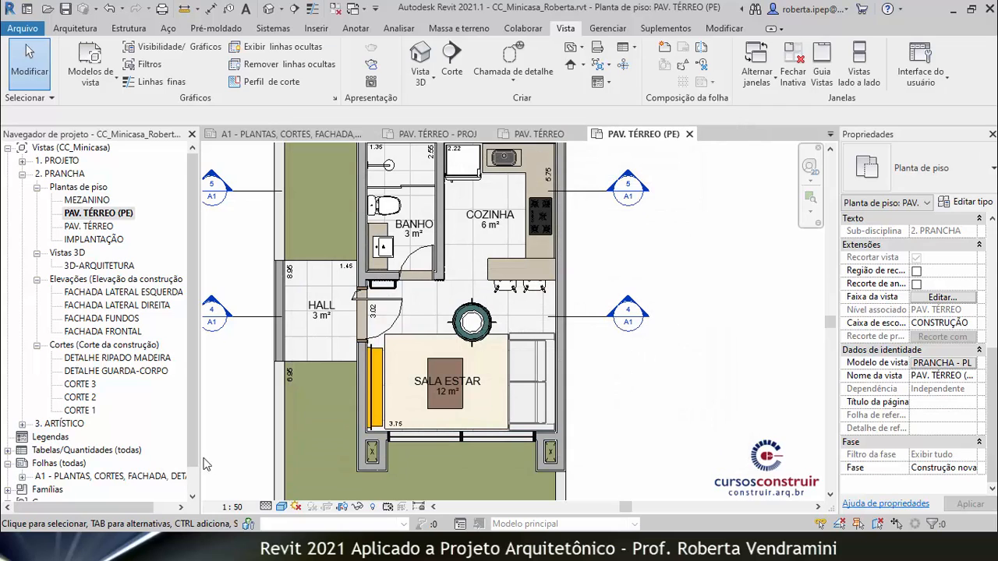
click(281, 507)
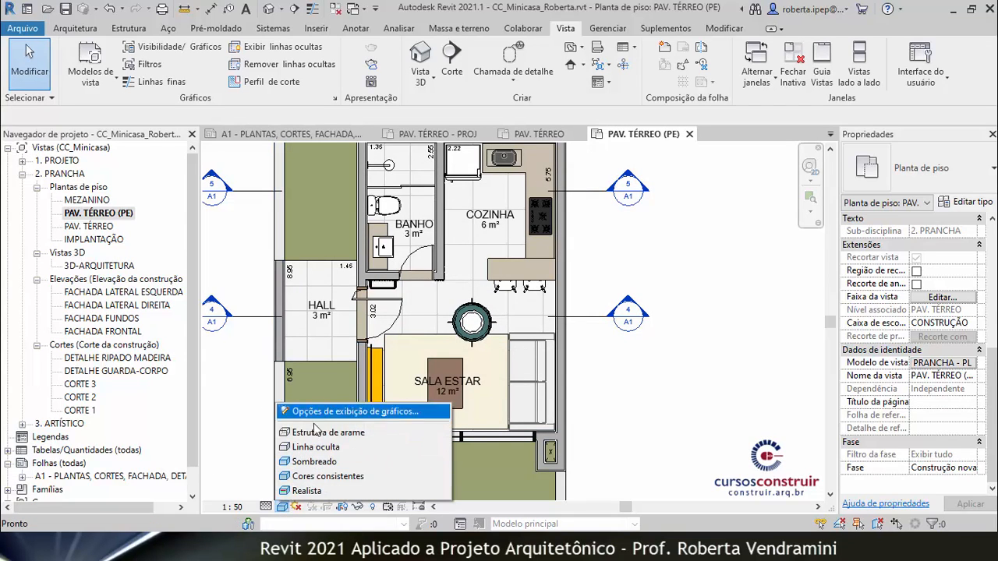
click(312, 491)
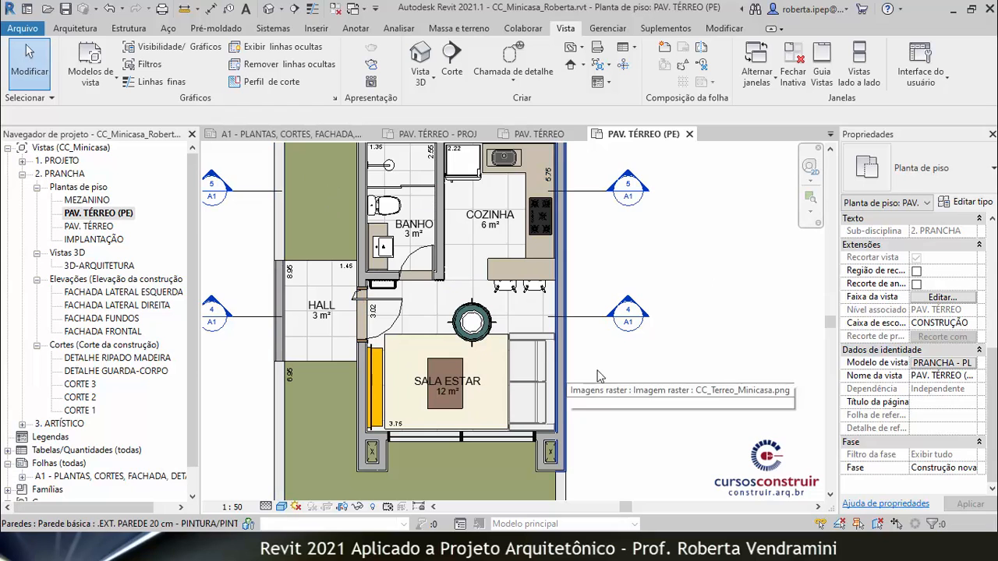
Include Exibição do modelo in the PRANCHA - PLANTA BAIXA template again and assign <Nenhum> as the plan's view template.
click(932, 364)
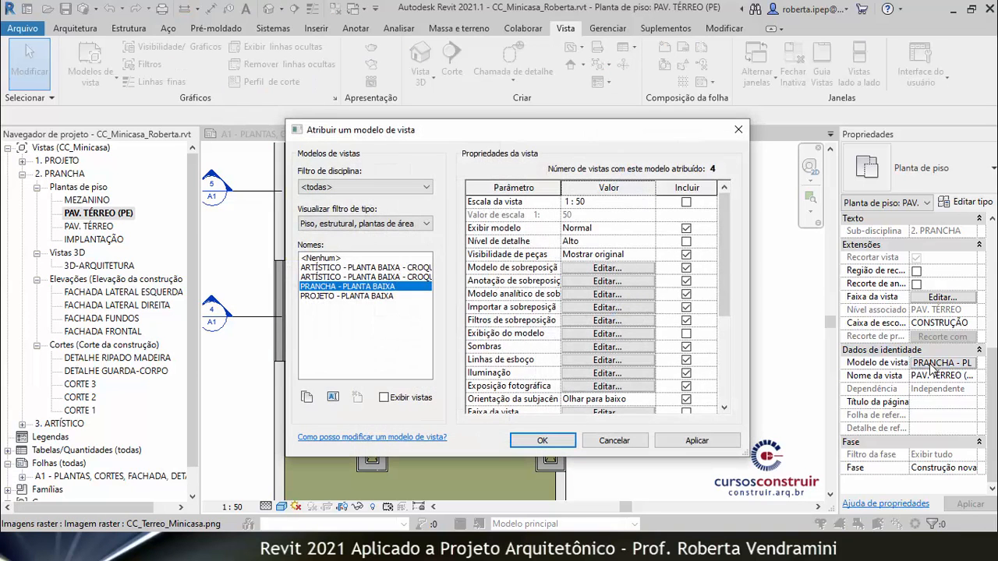
click(686, 334)
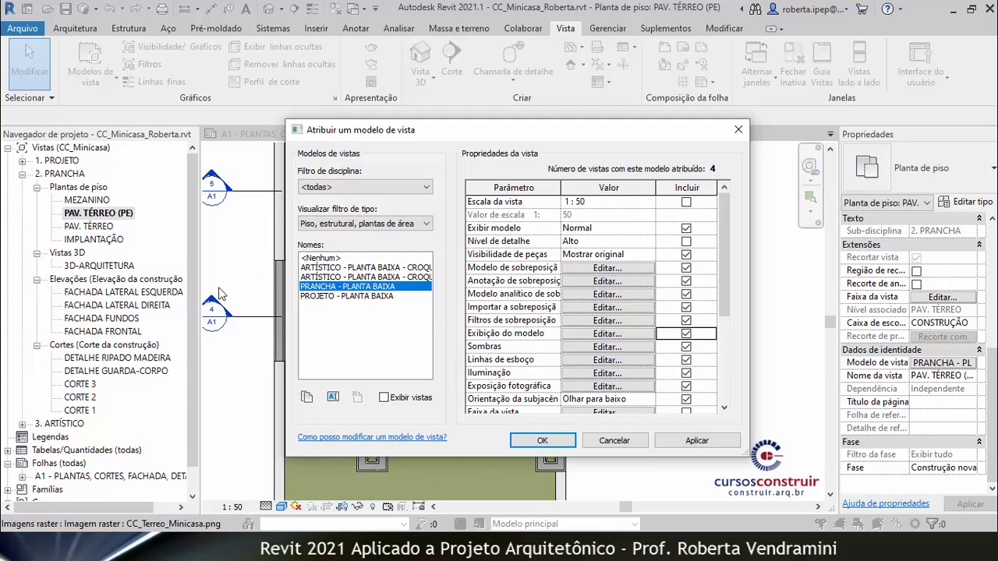
click(320, 259)
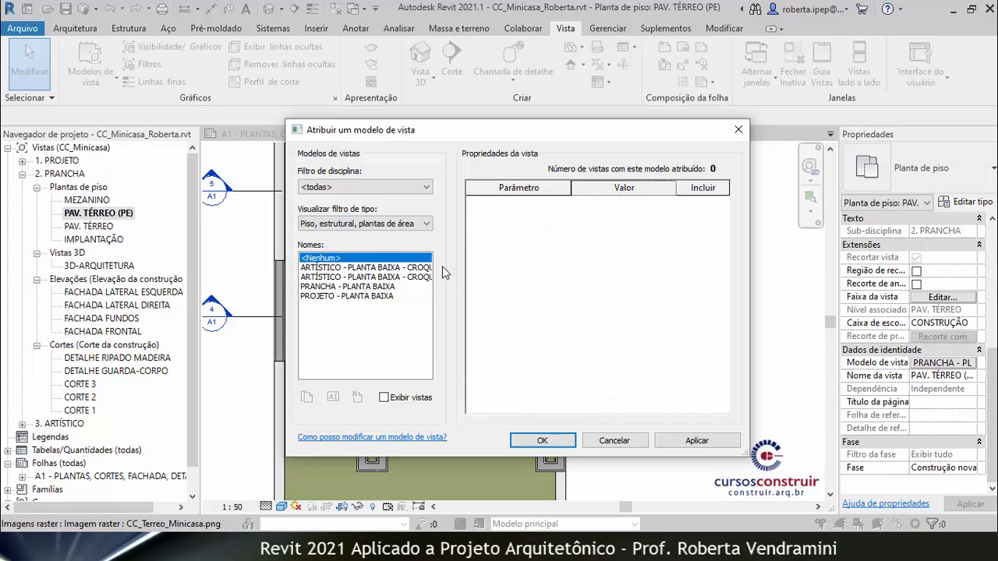
click(696, 440)
click(543, 441)
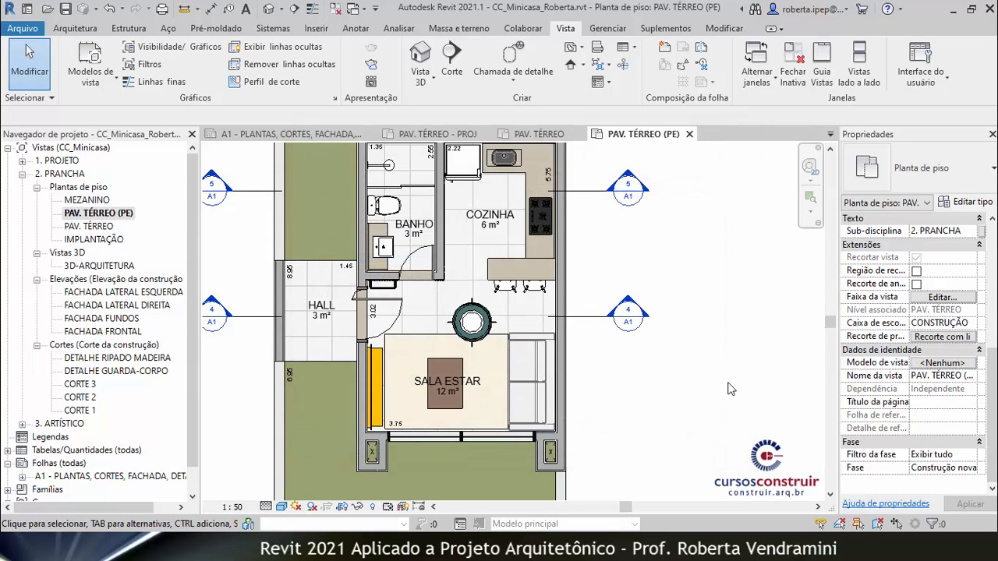
Set the plan's visual style to Linha oculta and inspect the lot's boundary wall beside the living room.
click(282, 507)
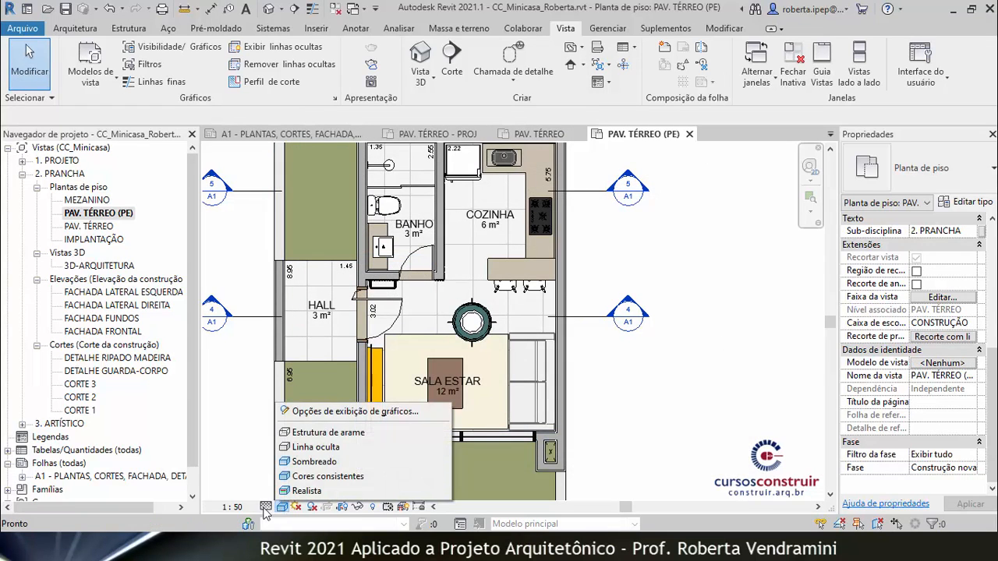
click(687, 425)
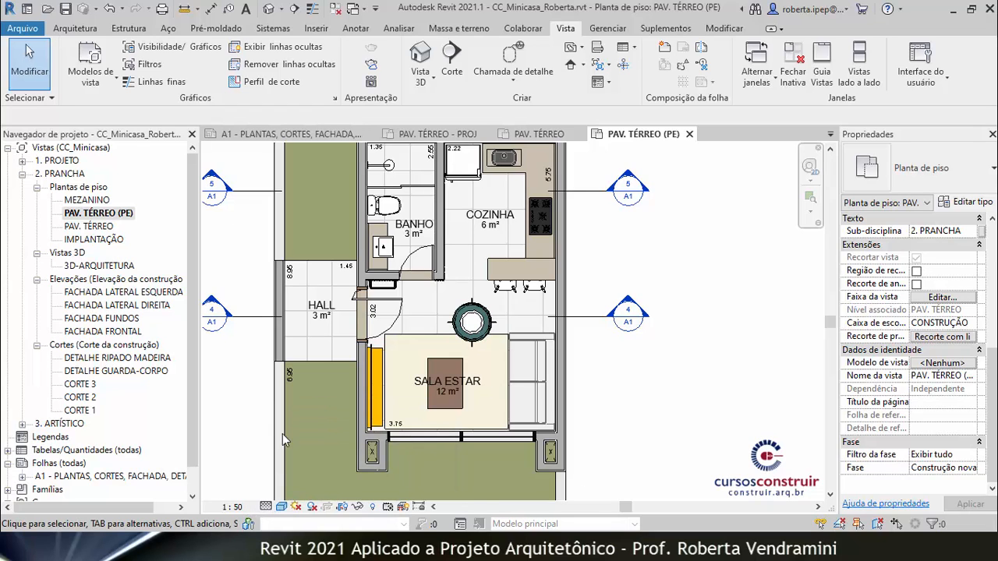
scroll(336, 388, down, 1)
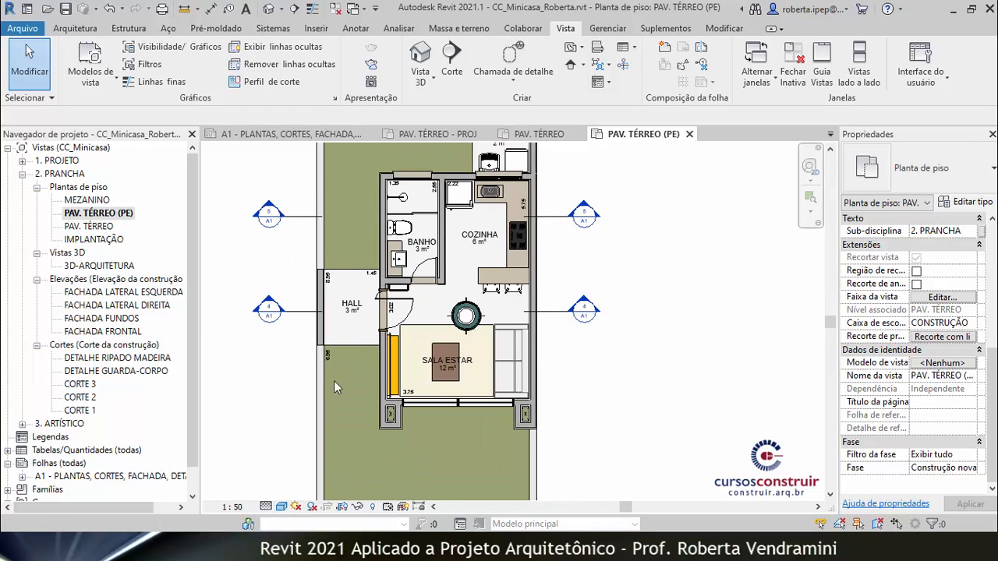
click(282, 508)
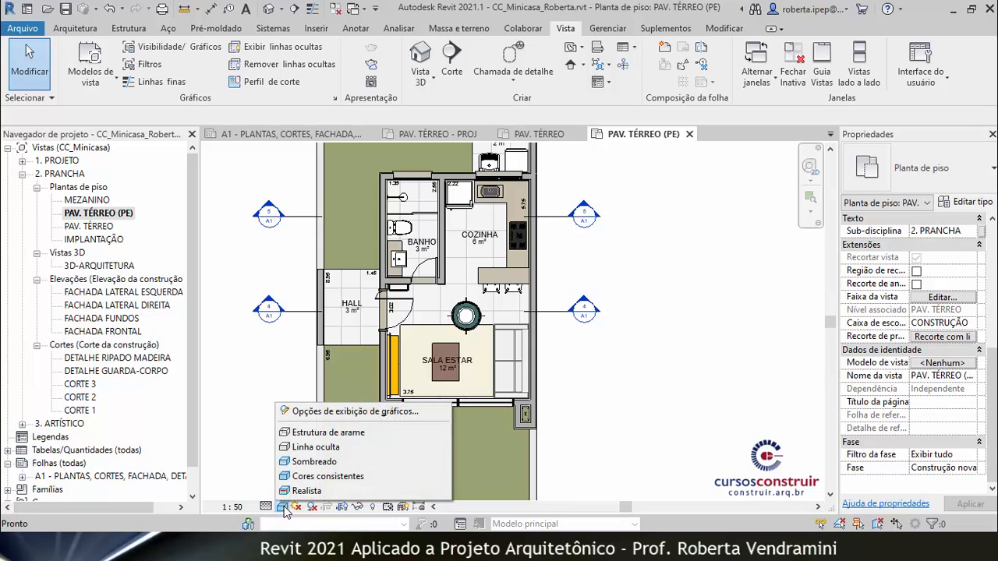
click(309, 449)
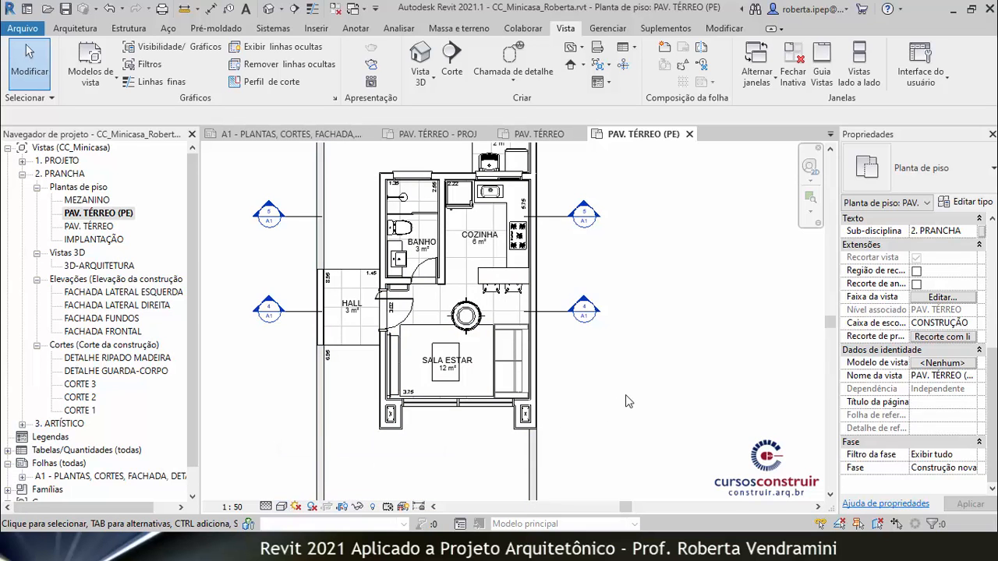
scroll(397, 319, down, 3)
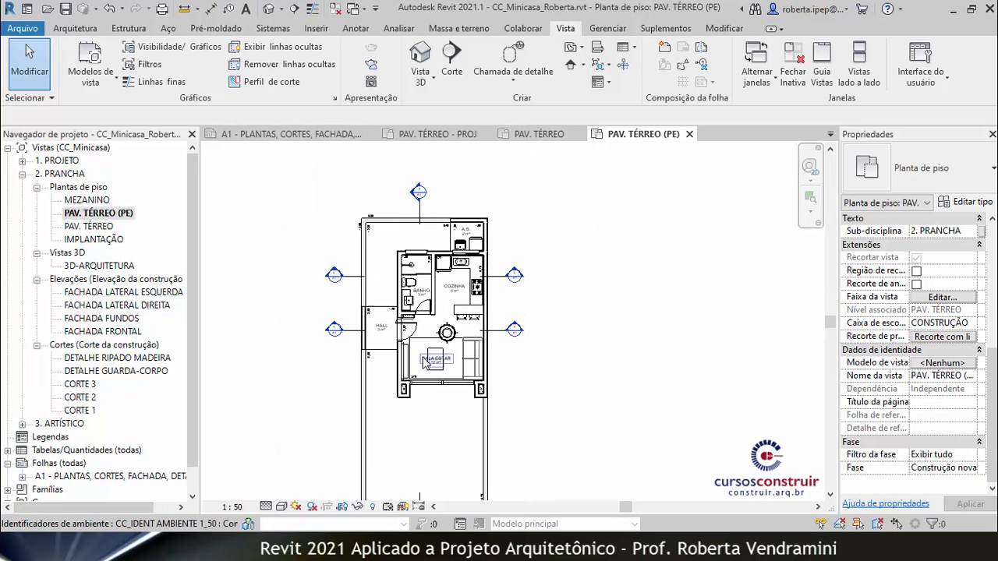
scroll(405, 387, up, 10)
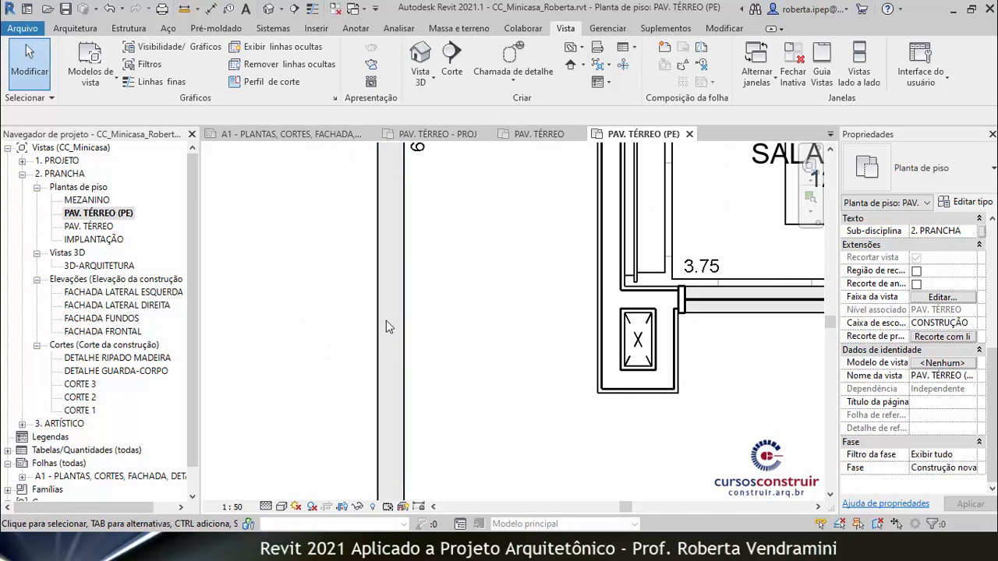
scroll(405, 322, up, 2)
scroll(405, 322, up, 1)
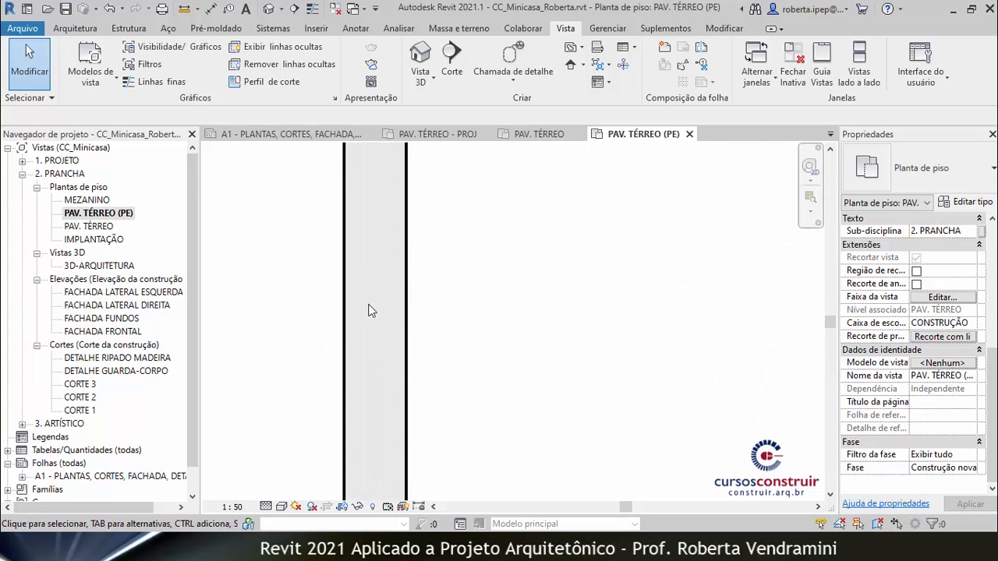
Examine how the cut walls, corner pillars and glass panel around the SALA ESTAR are displayed in the plan.
scroll(370, 310, down, 6)
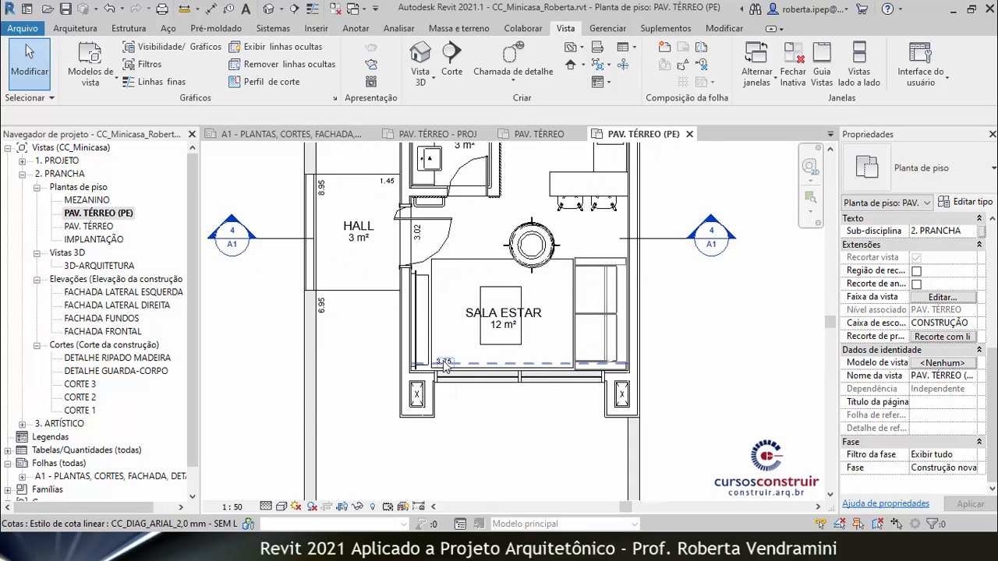
scroll(443, 360, up, 3)
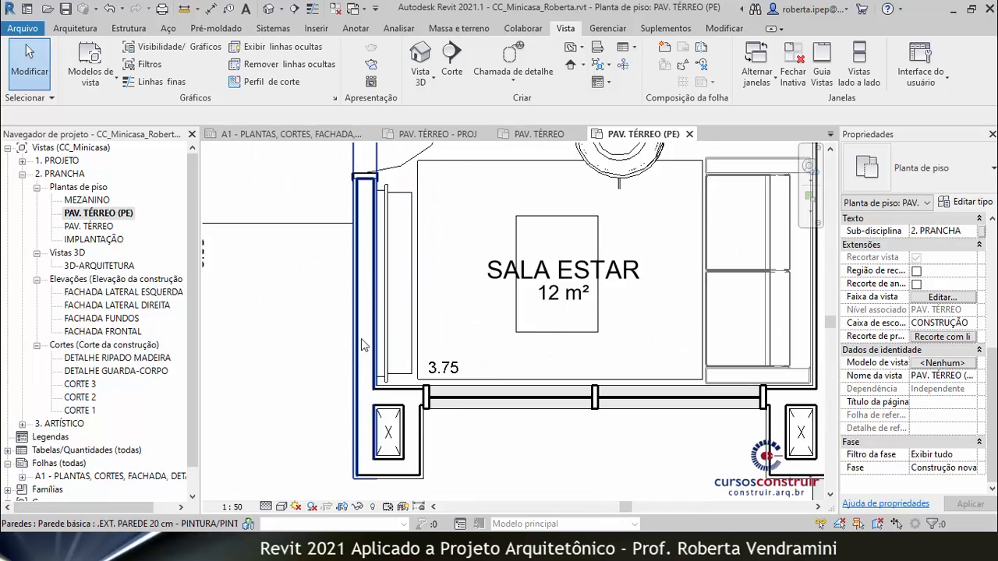
scroll(365, 390, up, 3)
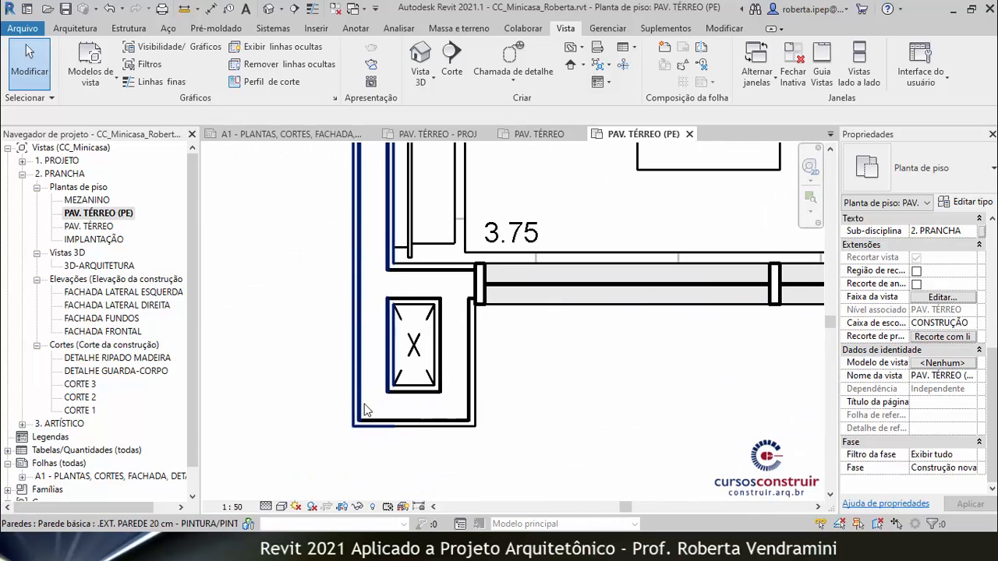
scroll(365, 411, down, 4)
scroll(592, 369, up, 3)
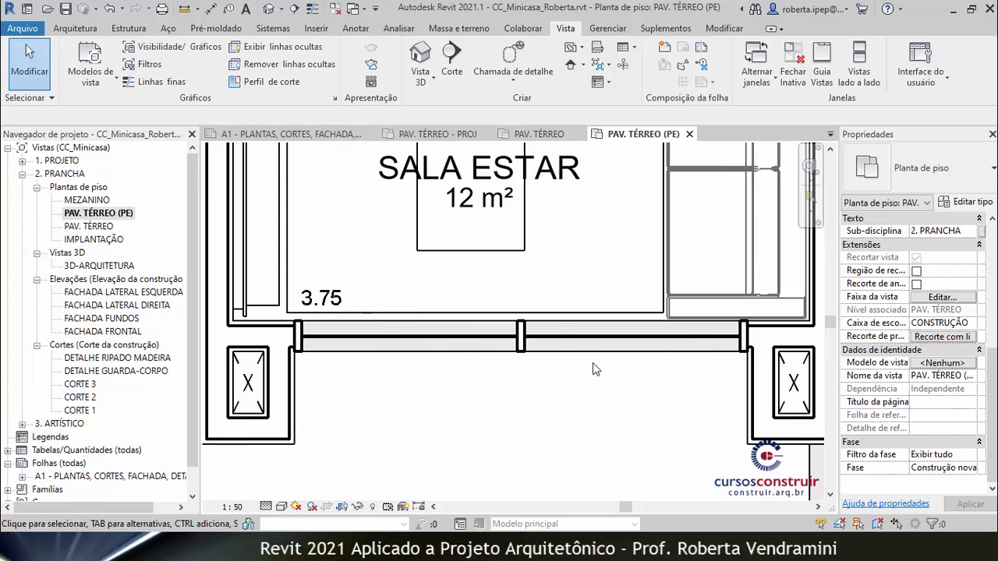
scroll(593, 365, up, 2)
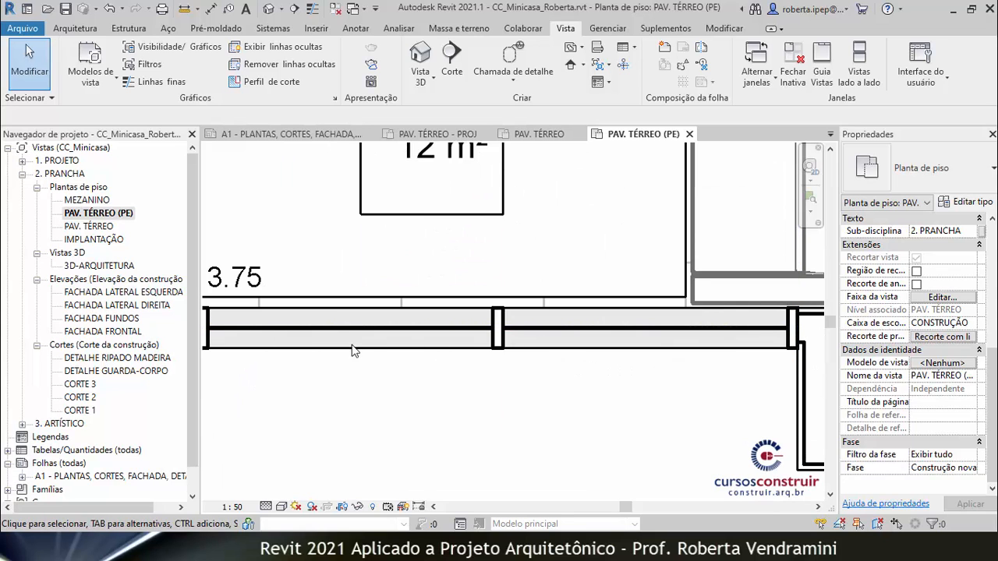
scroll(459, 380, down, 2)
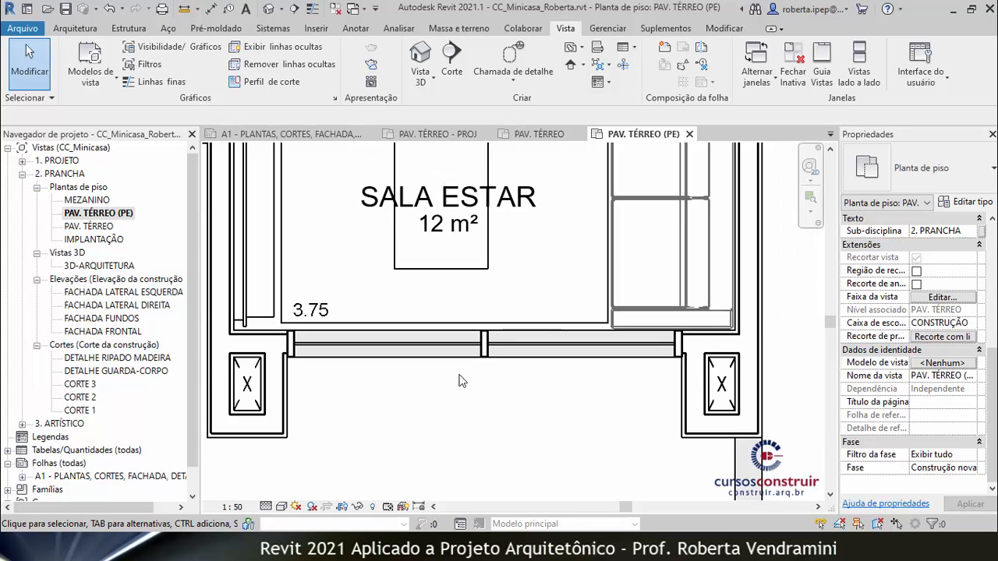
scroll(460, 381, down, 6)
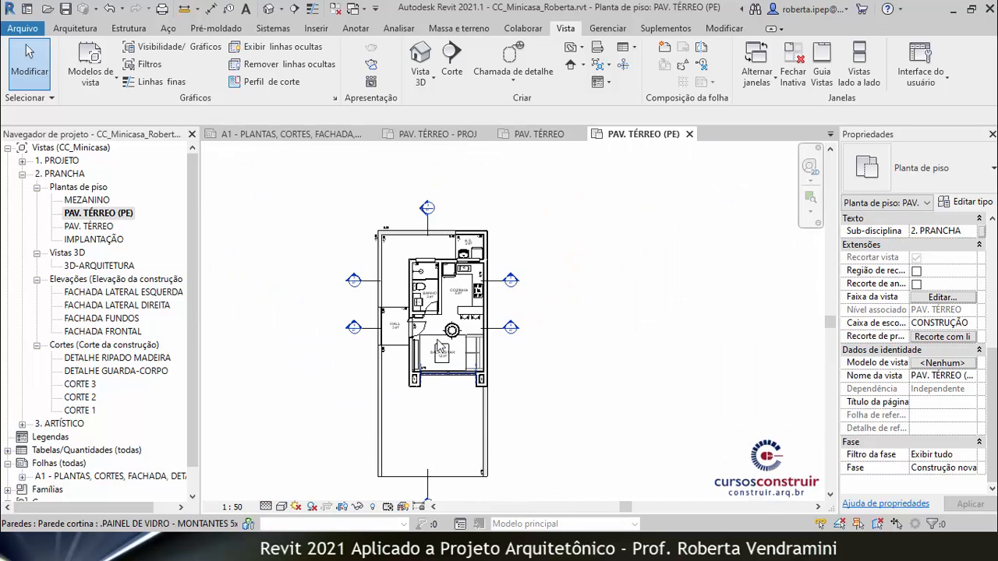
scroll(386, 452, up, 2)
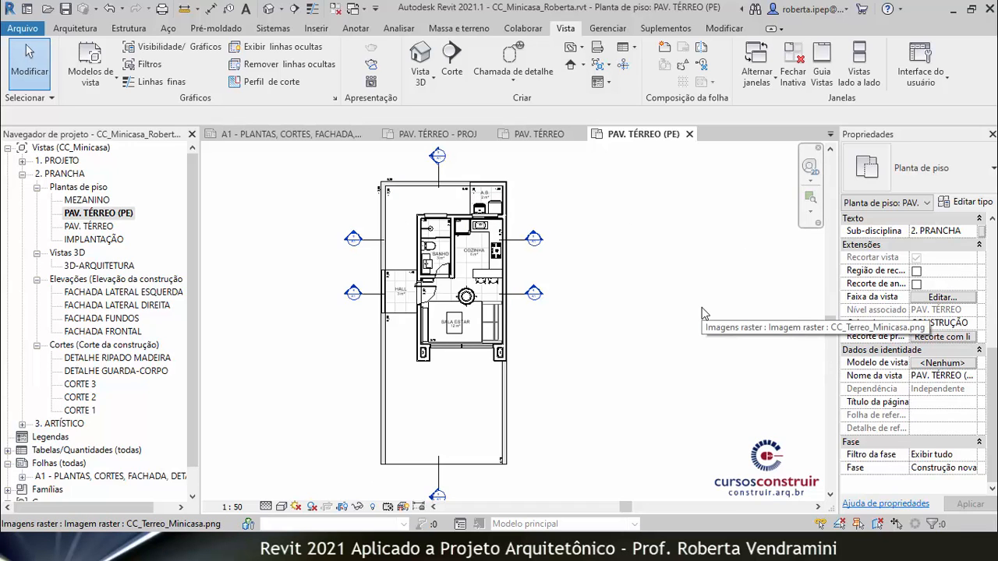
Check the projection/surface pattern override of the Paredes category in the plan's visibility and graphics overrides.
key(v)
key(g)
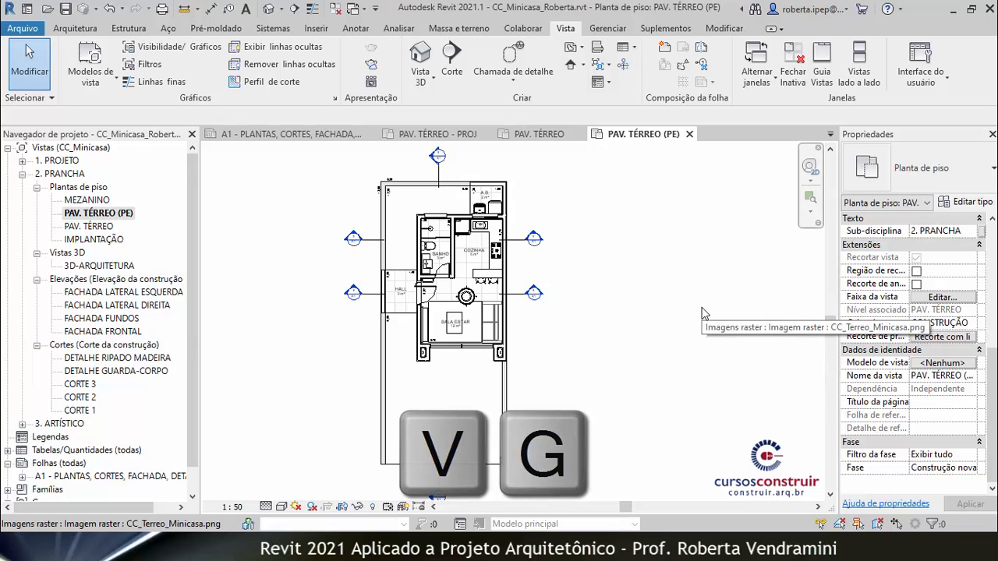
key(v)
key(v)
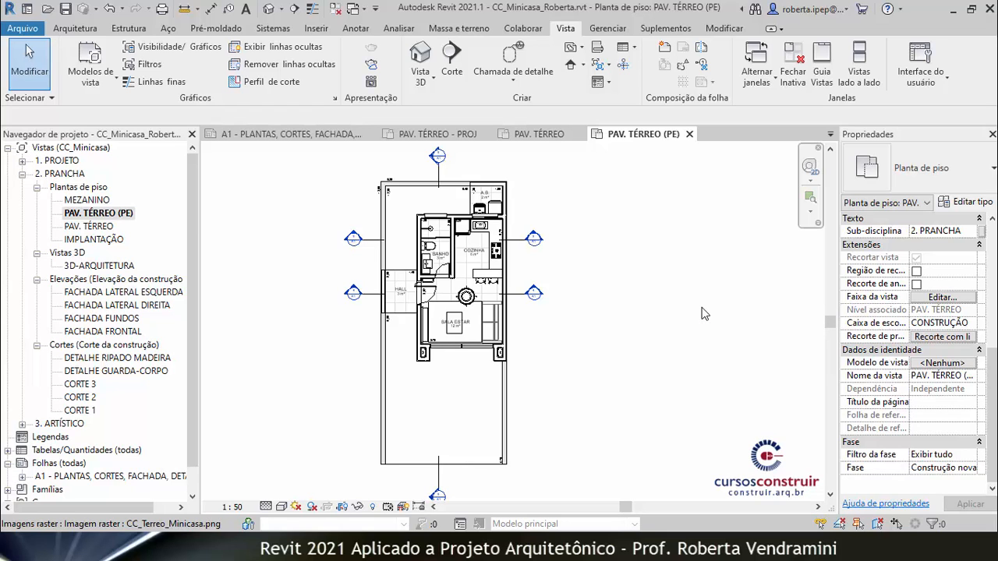
key(v)
key(v)
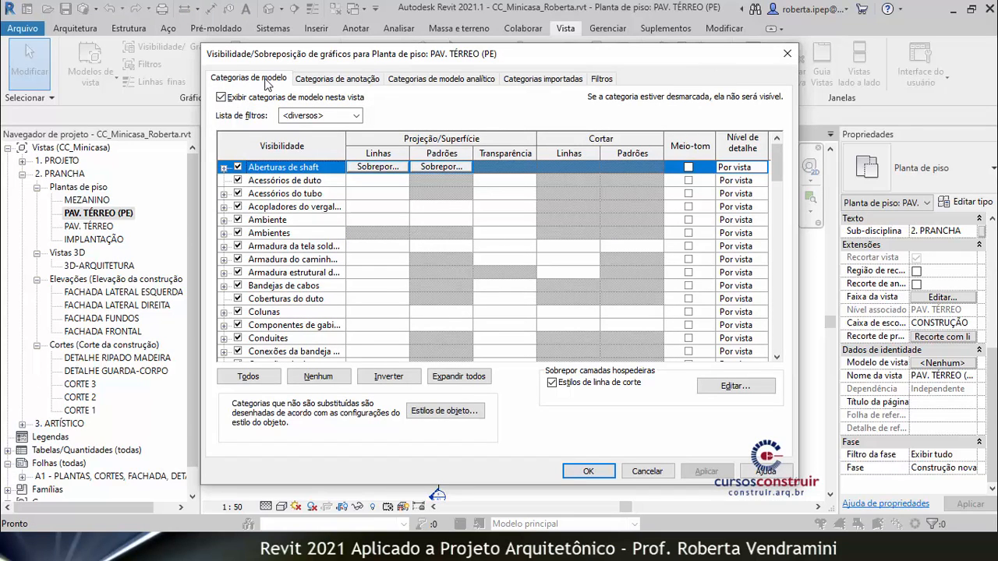
scroll(275, 270, down, 4)
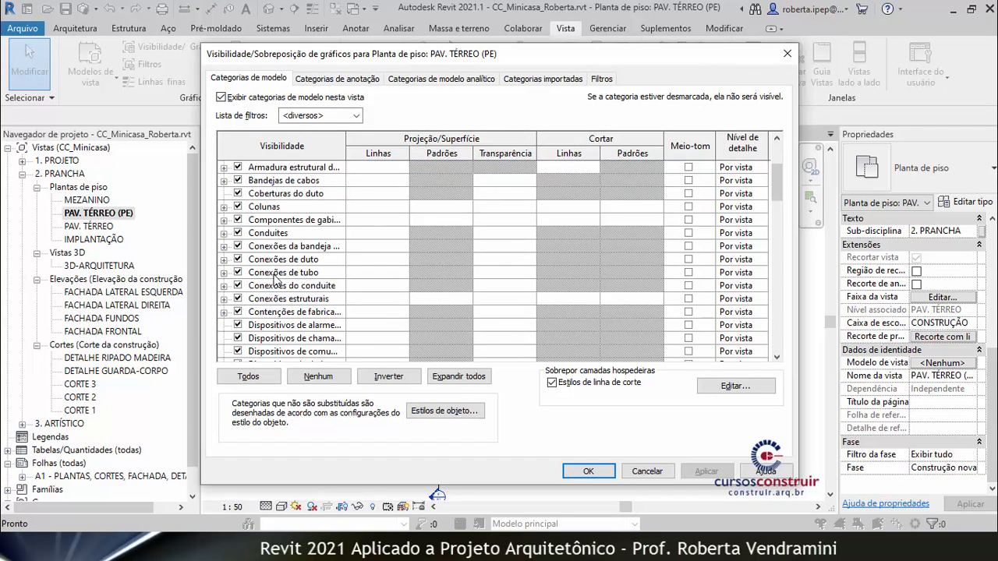
drag(785, 203, 757, 288)
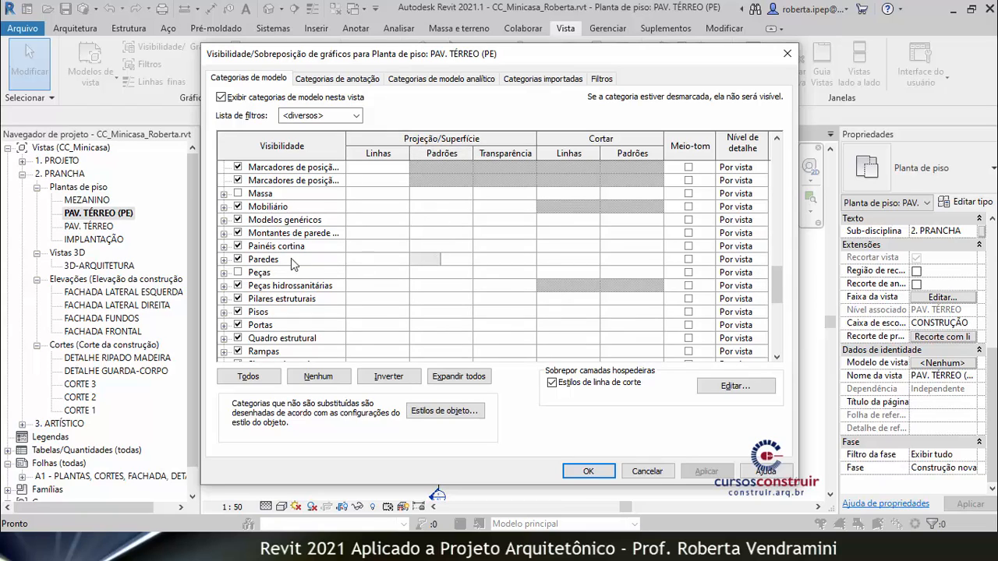
click(426, 261)
click(437, 258)
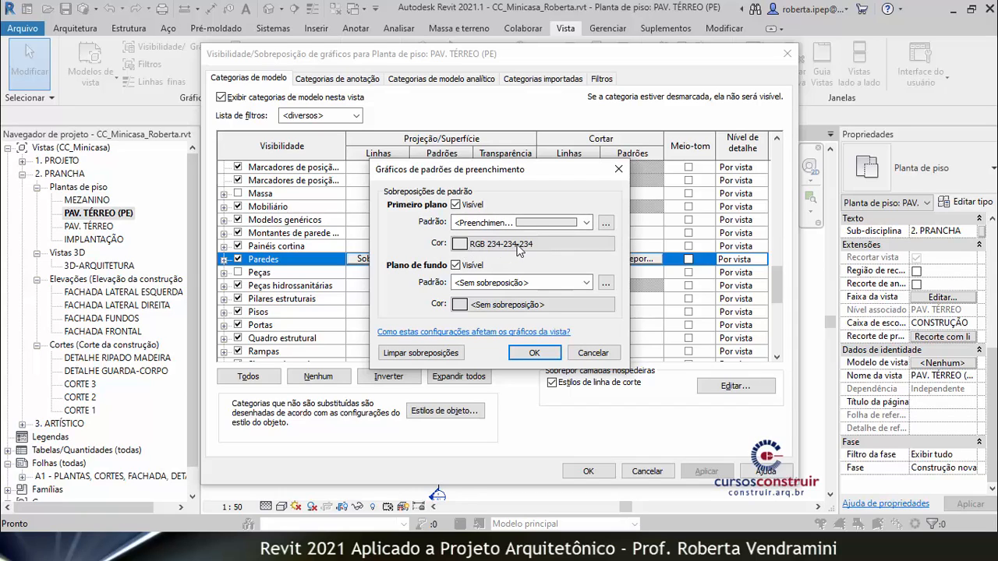
click(602, 354)
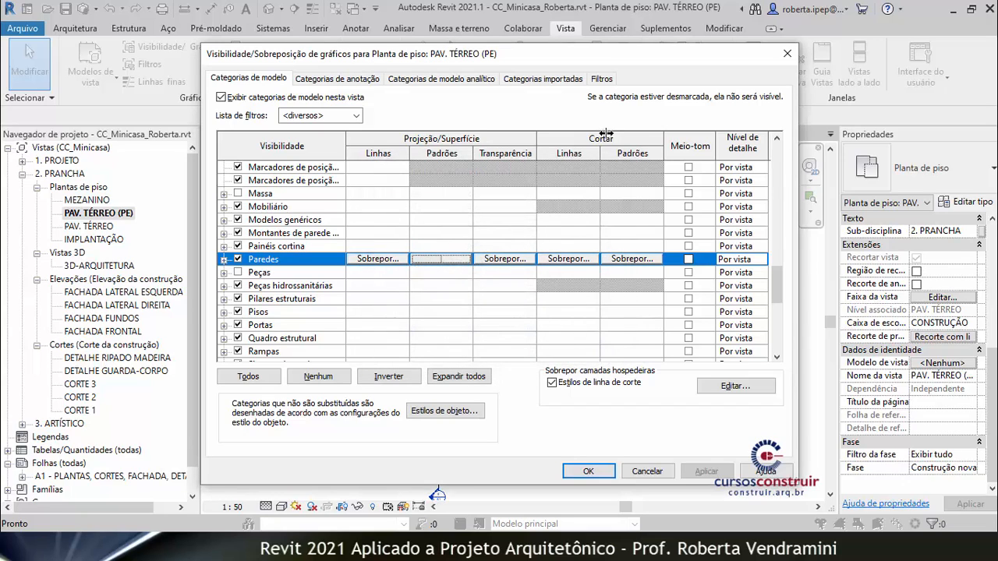
Check the cut pattern override of the Paredes category and leave the visibility and graphics overrides without changing anything.
click(630, 261)
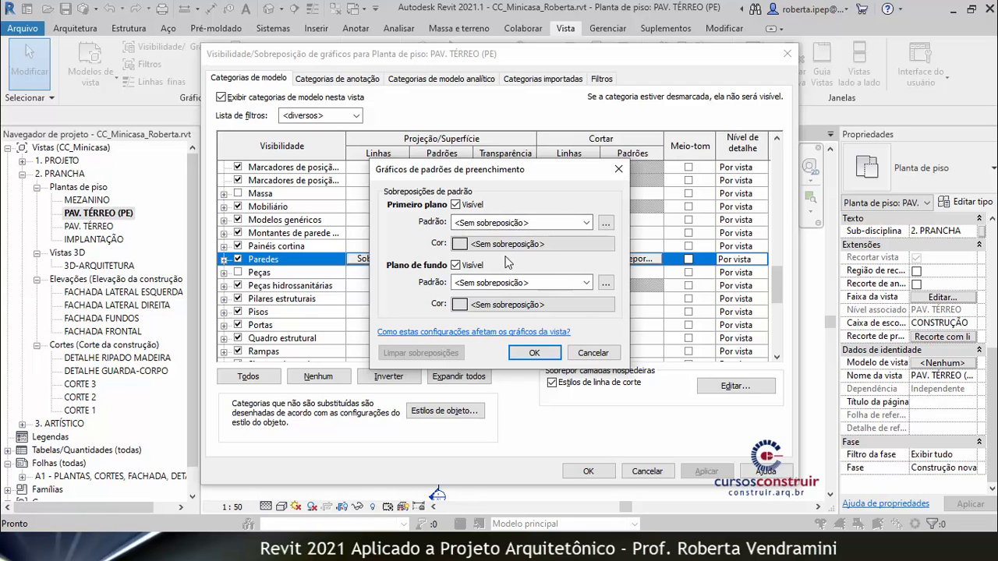
click(608, 353)
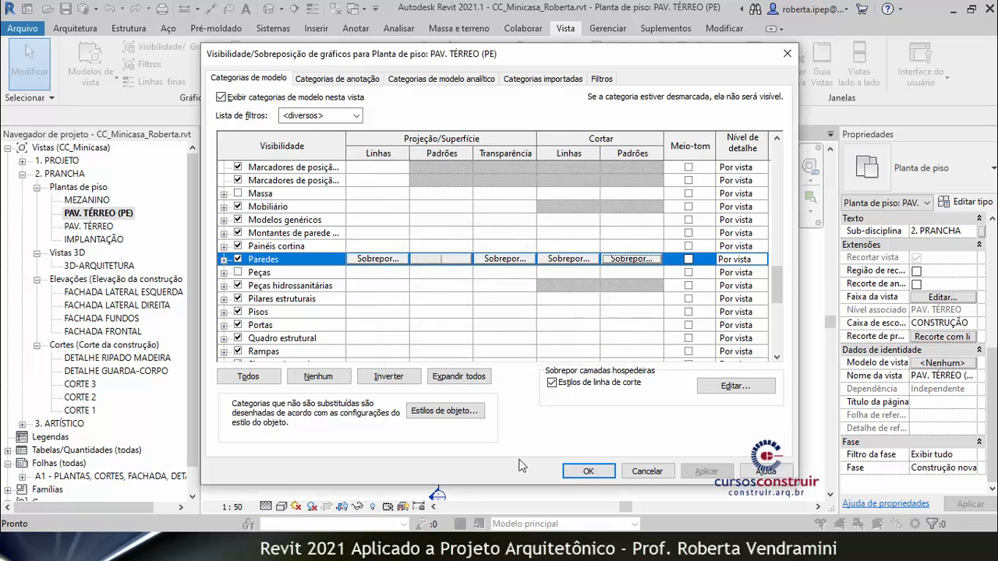
click(646, 471)
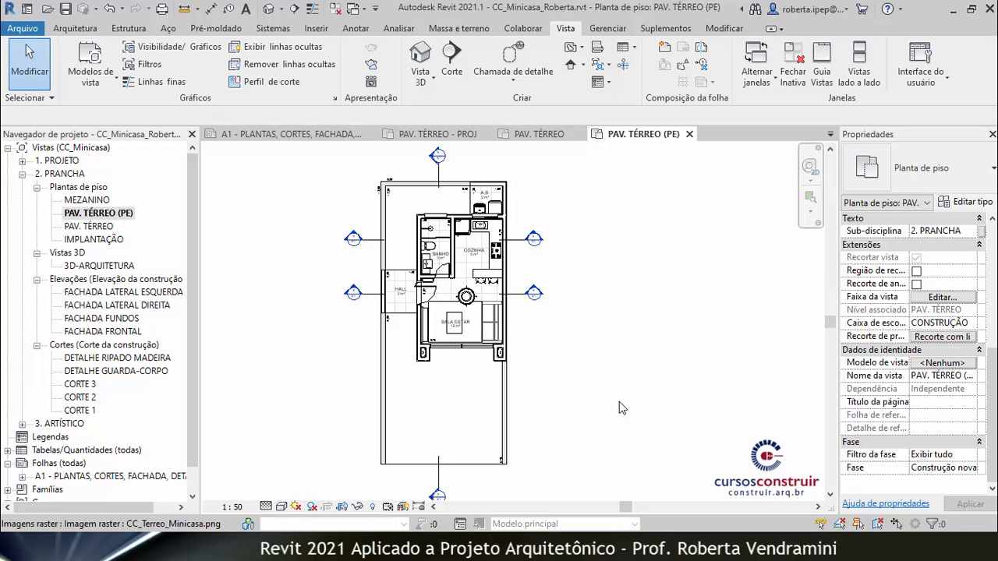
Set the line color of the Paredes category to Verde in the project's object styles.
click(607, 29)
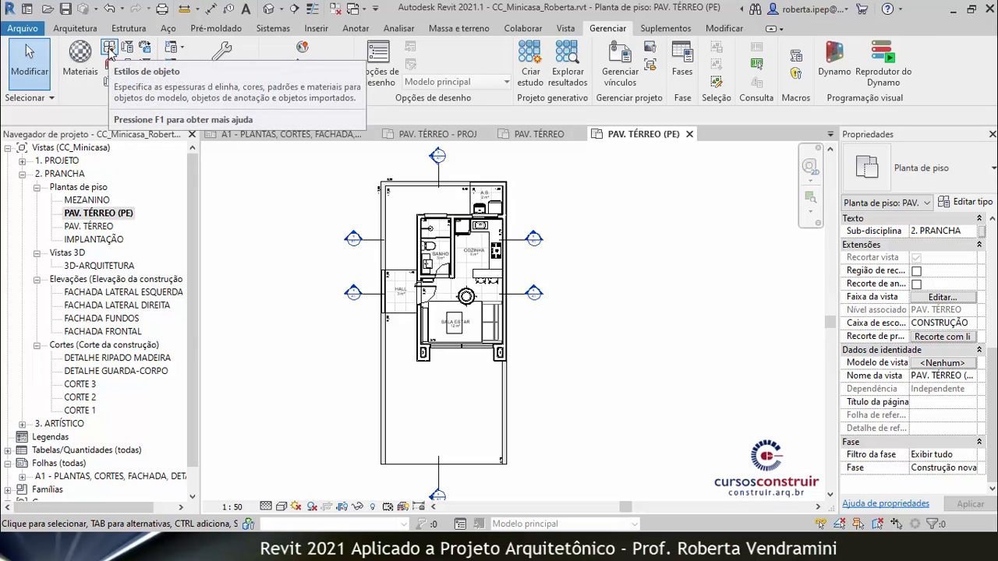
click(110, 50)
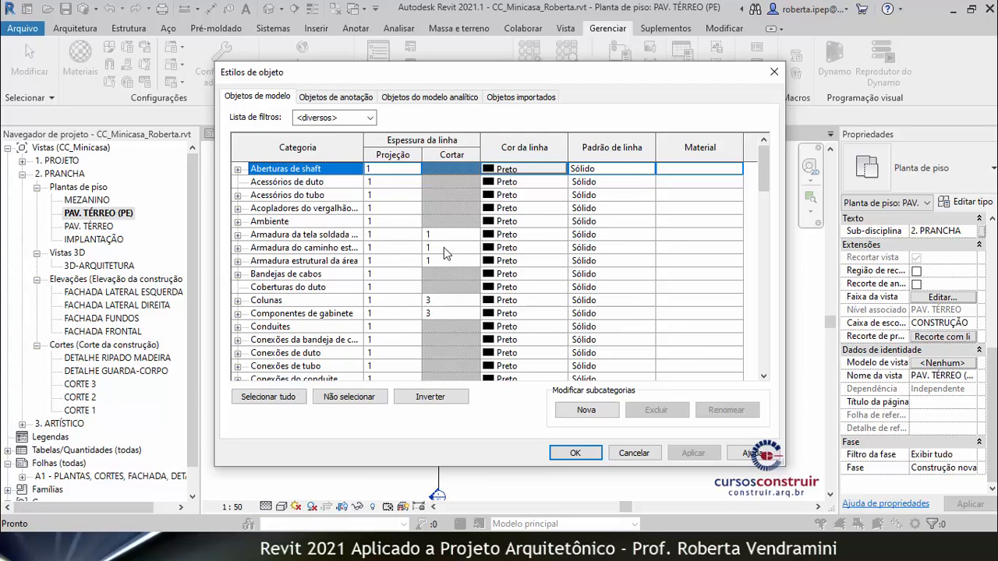
scroll(444, 248, down, 4)
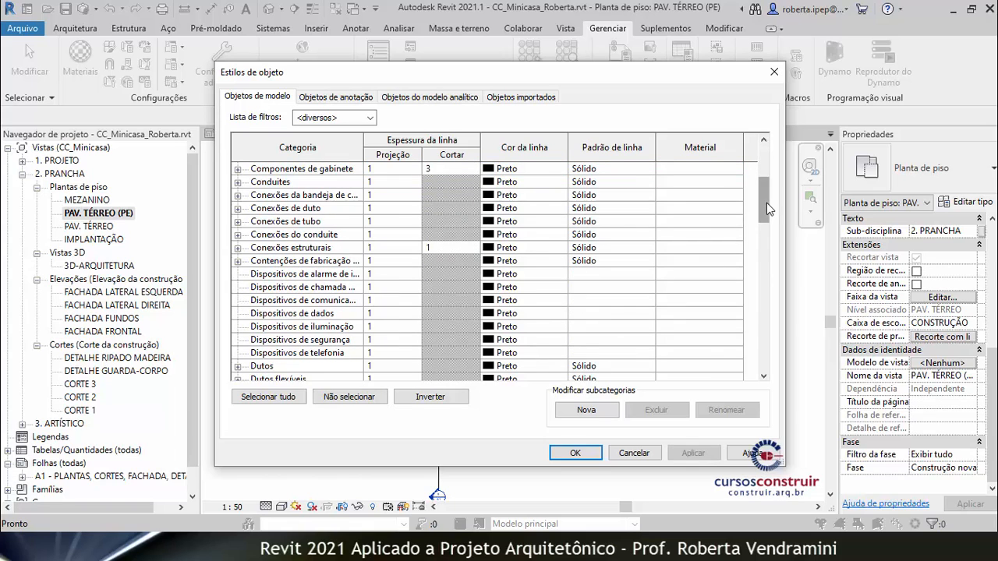
drag(767, 209, 767, 305)
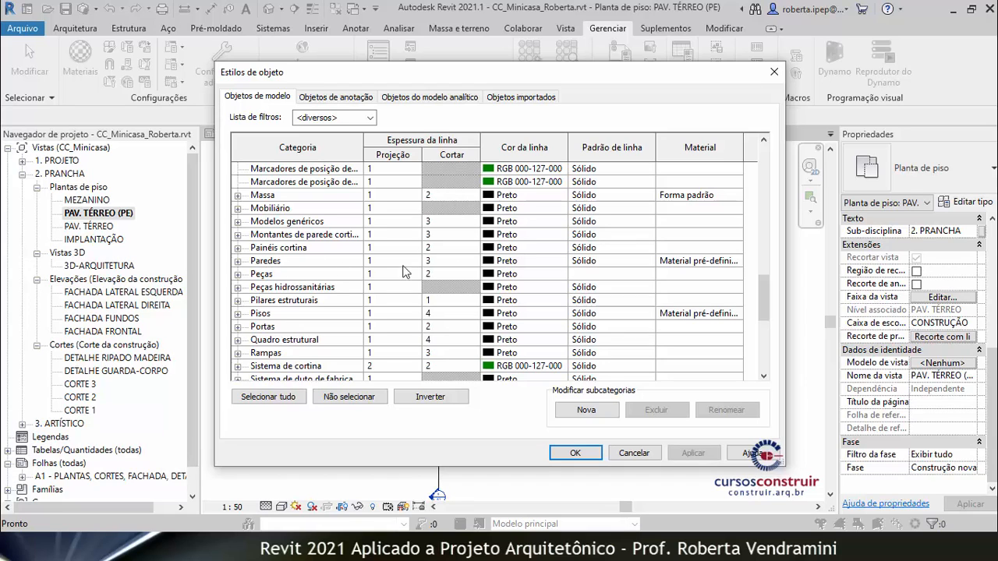
click(511, 263)
click(511, 263)
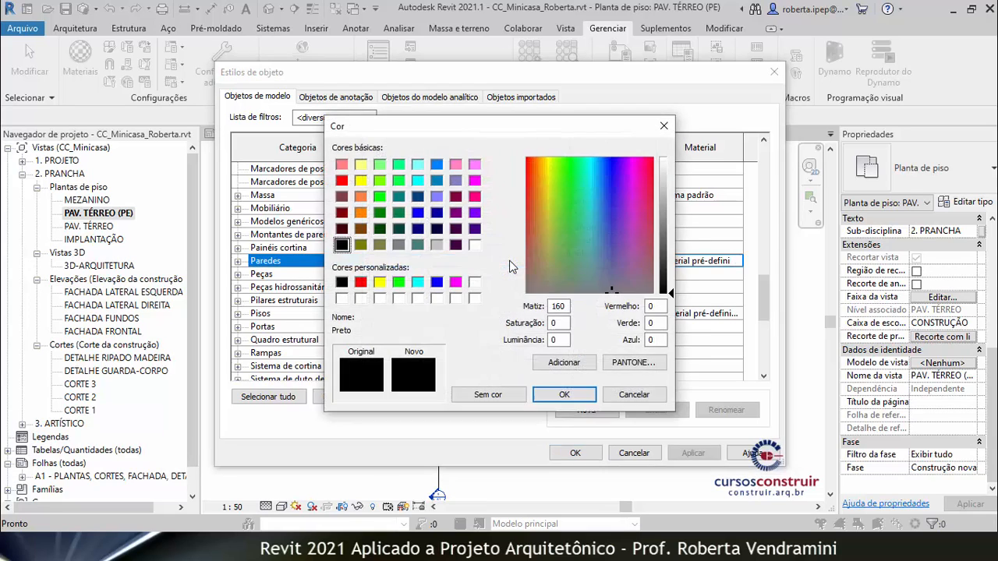
click(399, 283)
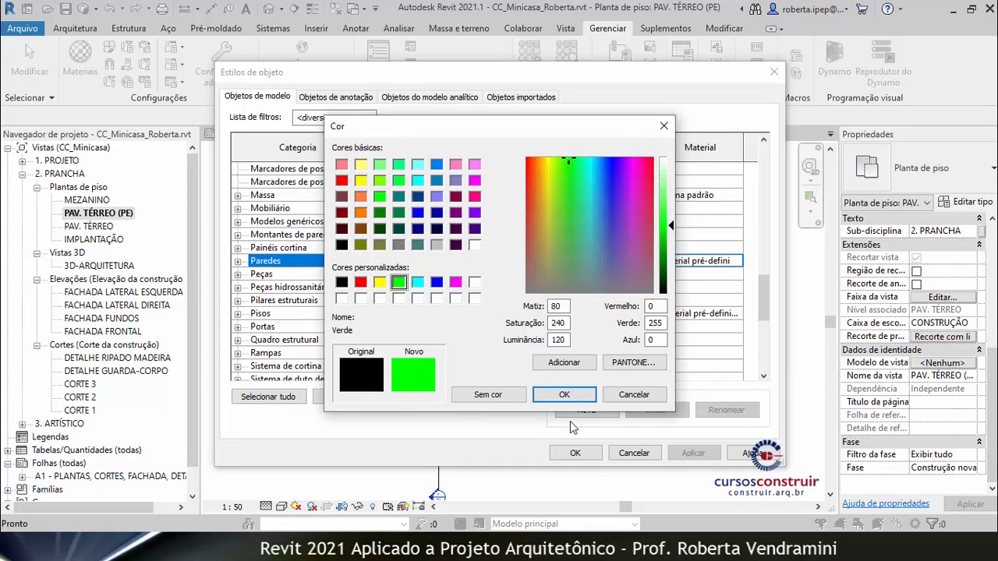
click(563, 394)
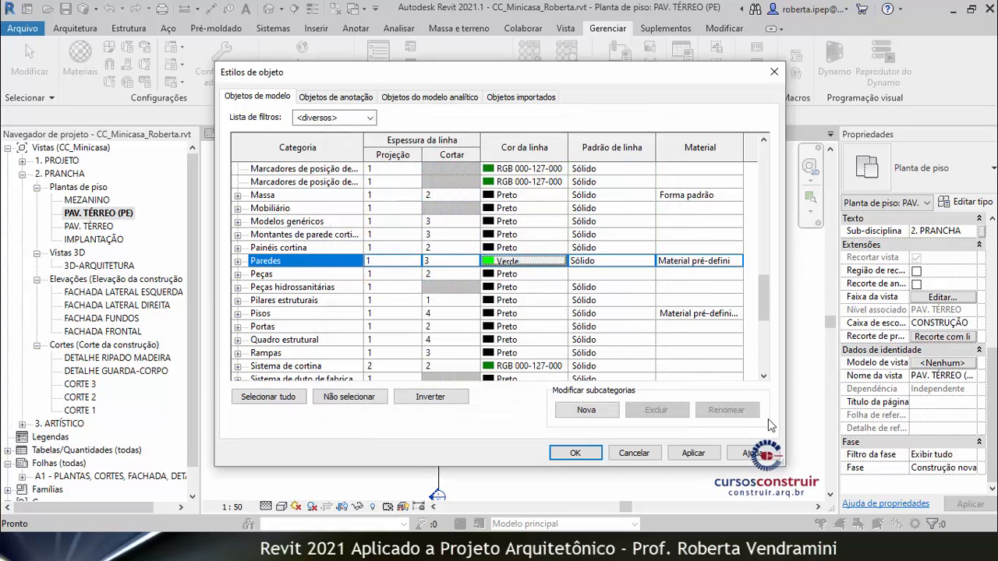
click(693, 453)
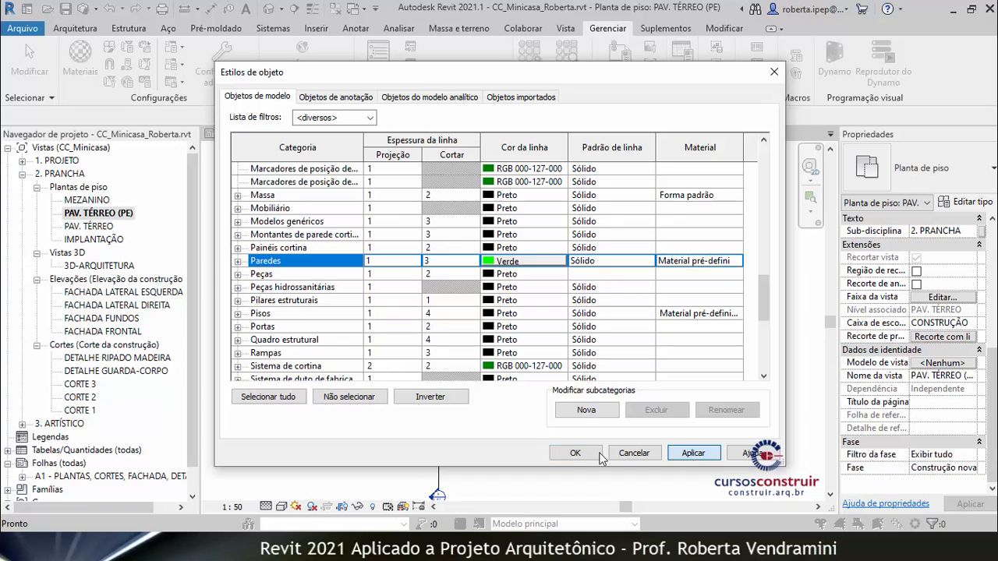
click(576, 453)
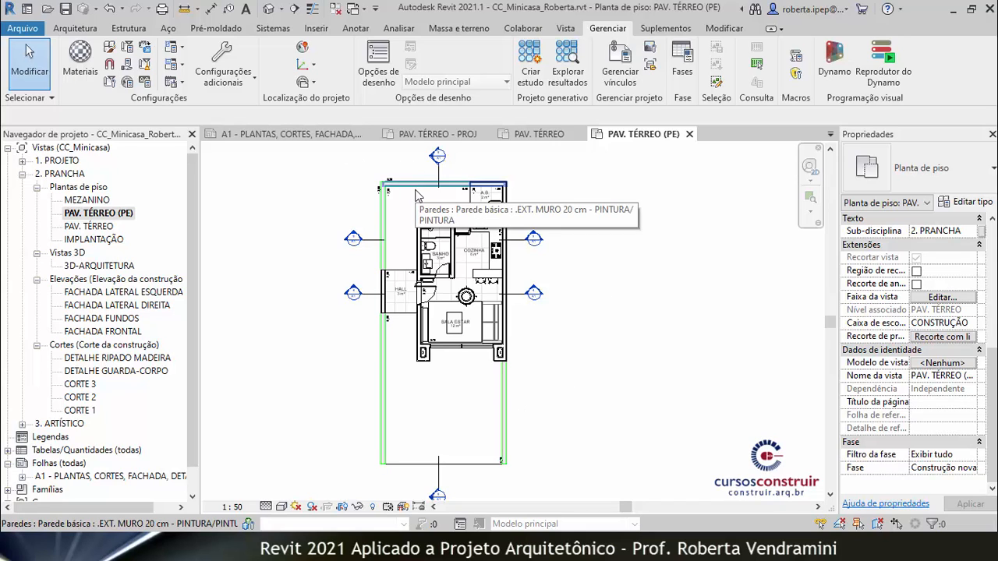
Open the PAV. TÉRREO (CROQUI COLORIDO) floor plan under 3. ARTÍSTICO and inspect its wall lines around the living room.
drag(191, 311, 190, 334)
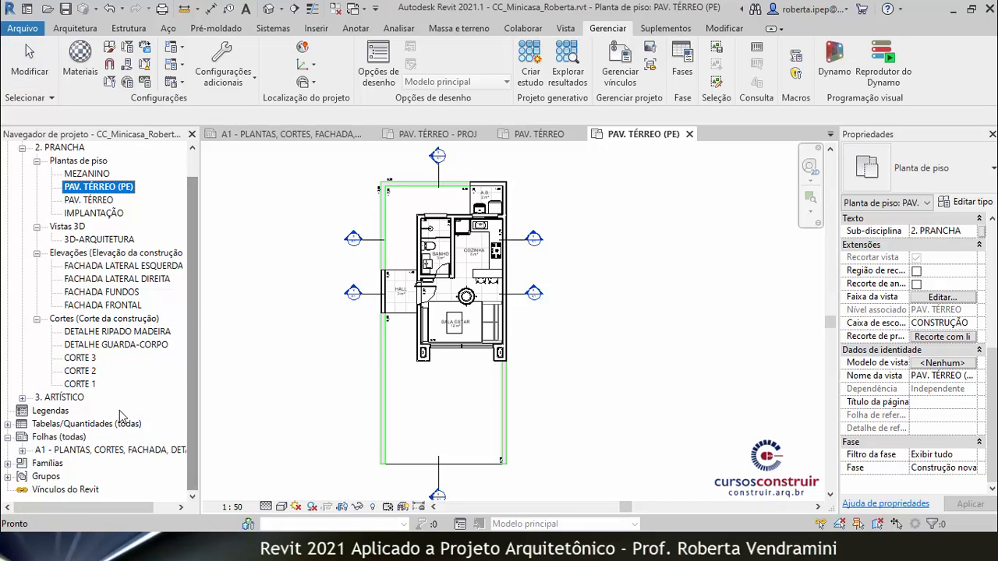
click(22, 398)
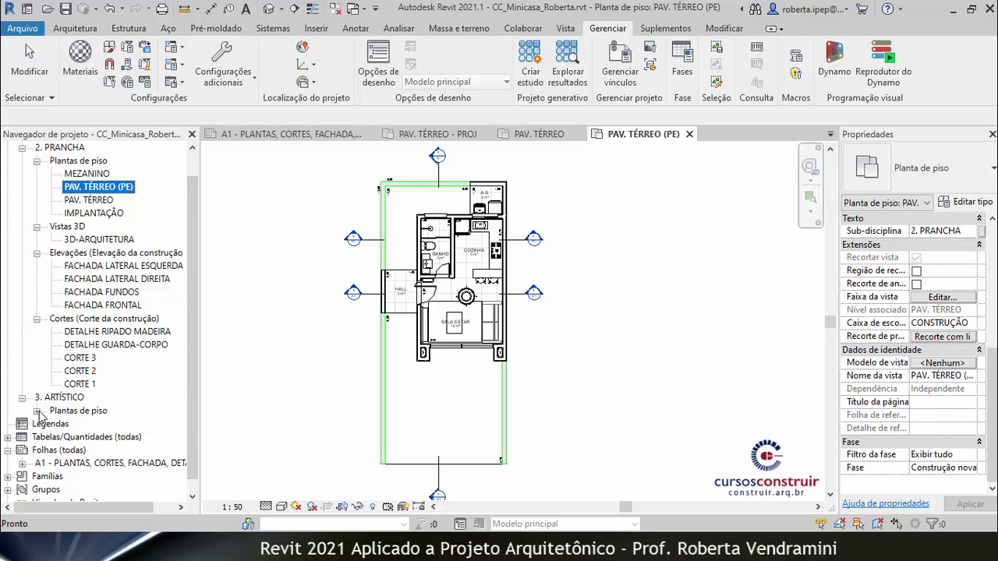
click(37, 411)
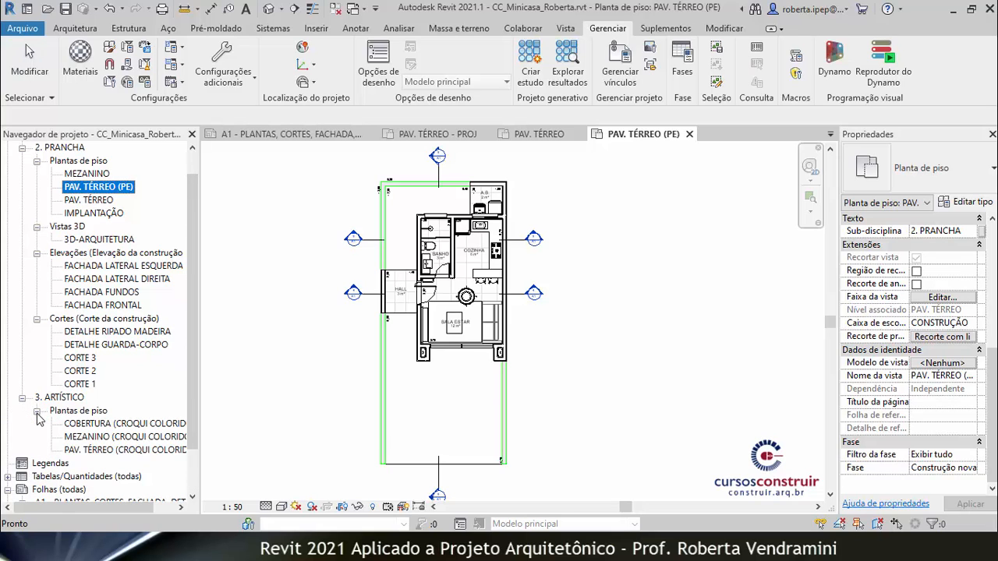
double_click(107, 451)
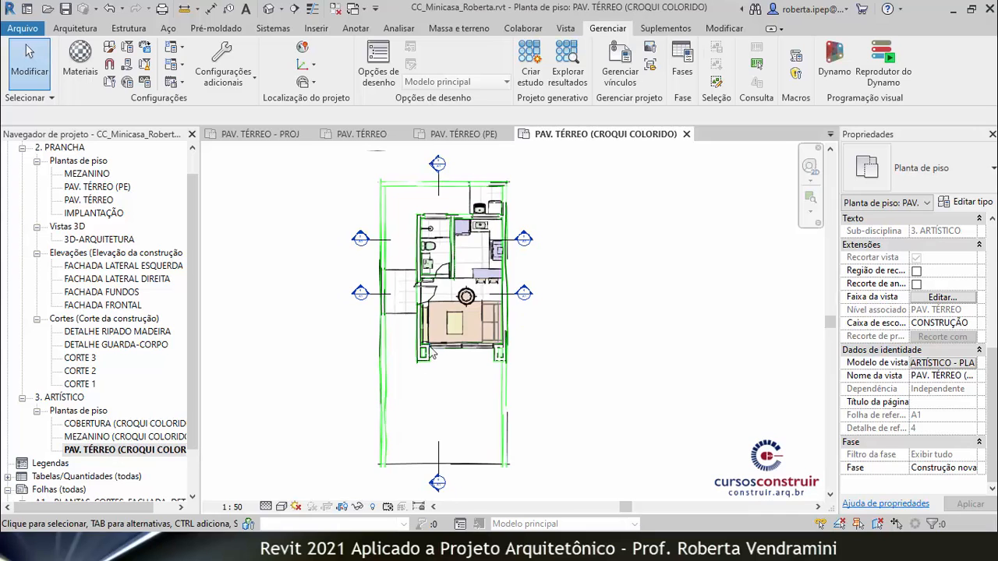
scroll(456, 318, up, 5)
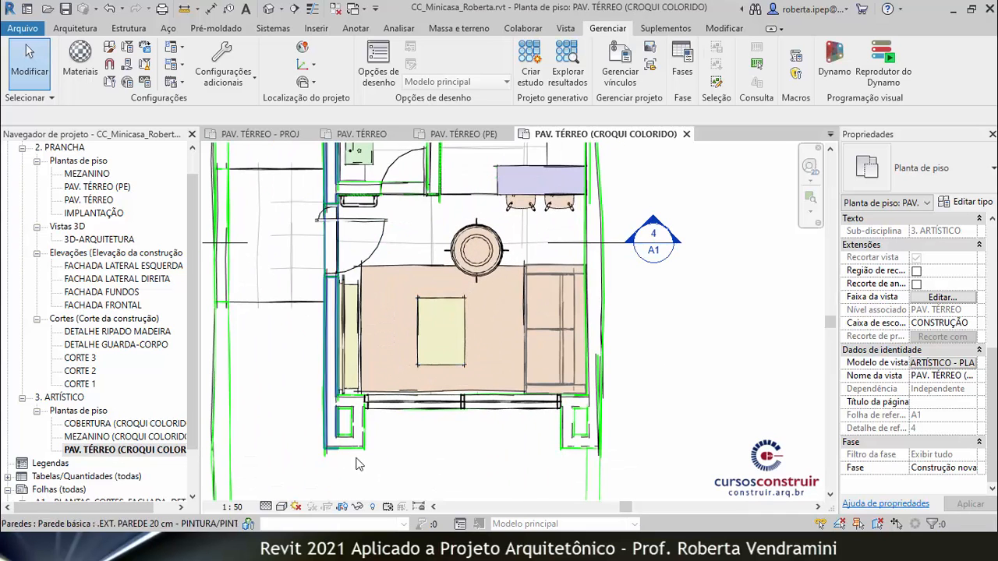
scroll(465, 364, down, 5)
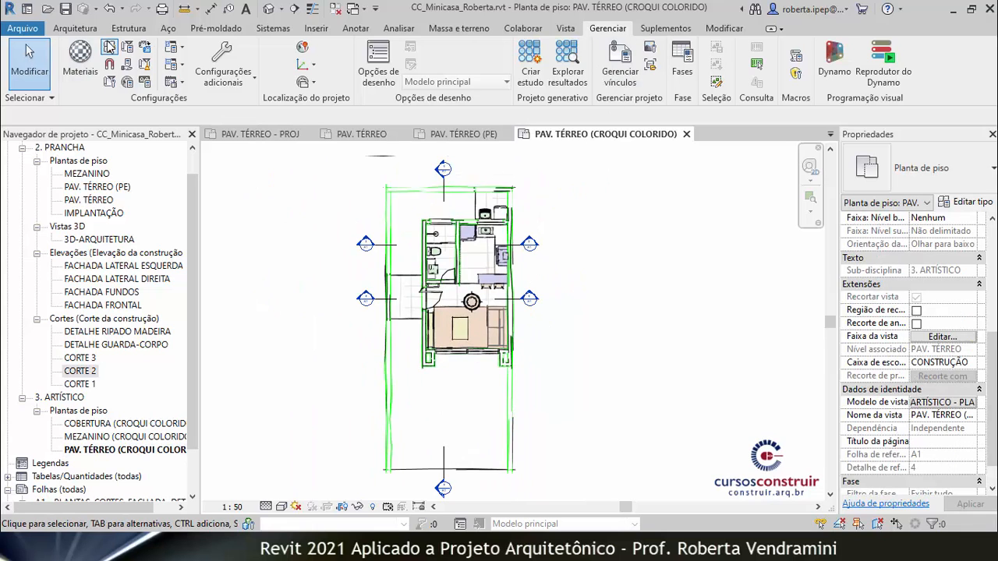
Look through the model categories in the project's object styles and leave them without changing anything.
click(108, 45)
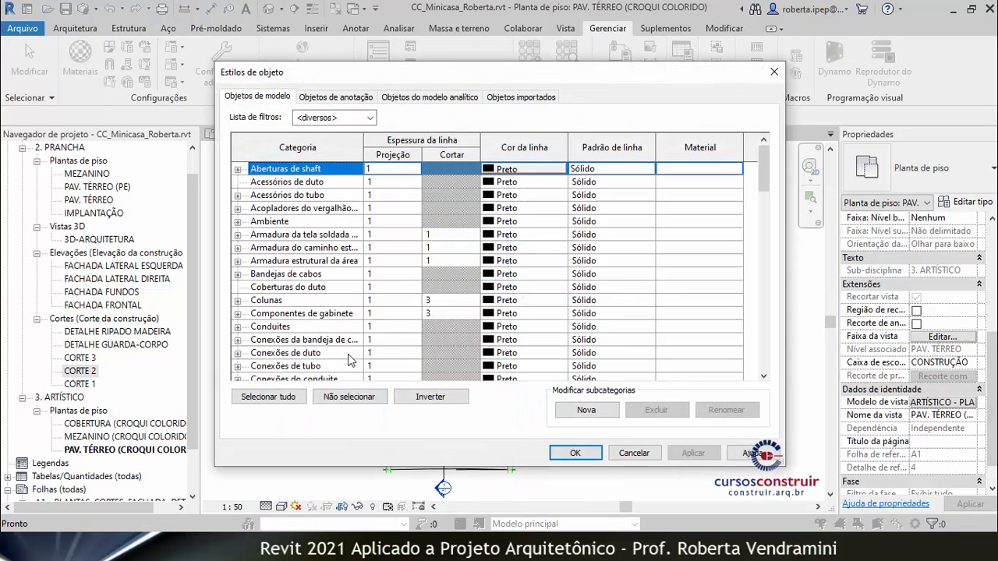
drag(764, 166, 757, 243)
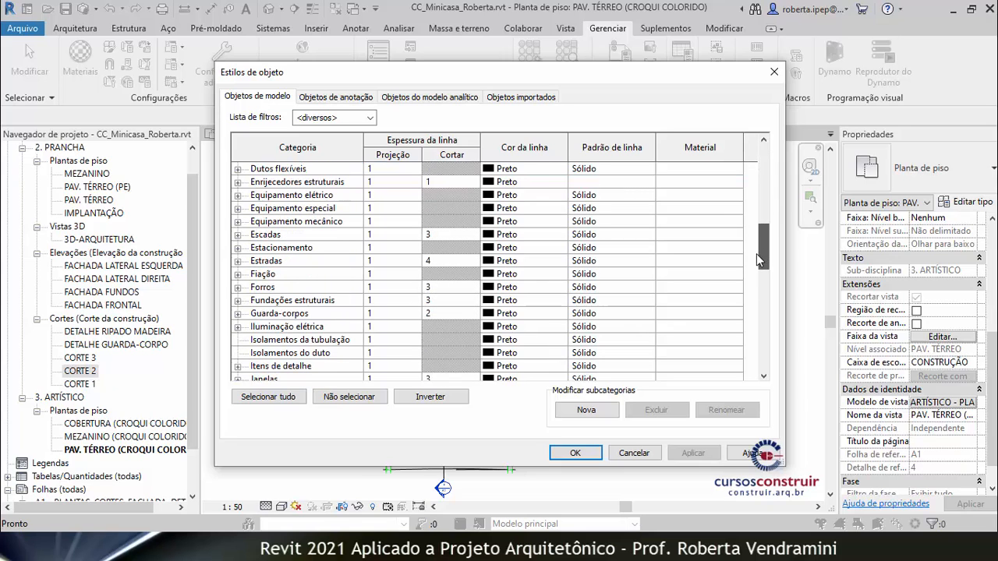
click(635, 455)
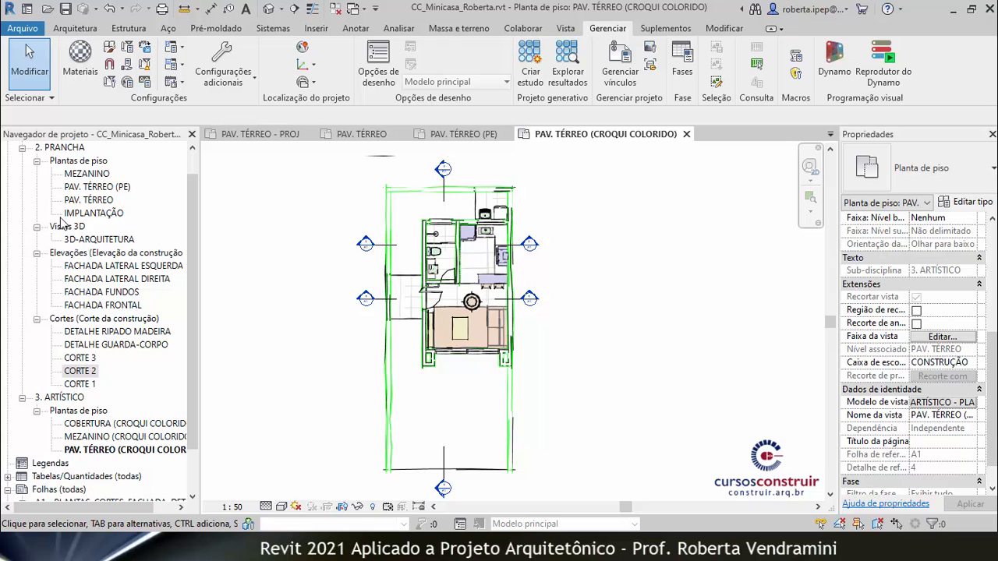
Open the CORTE 2 section and examine its wall lines around the bathroom window.
double_click(83, 372)
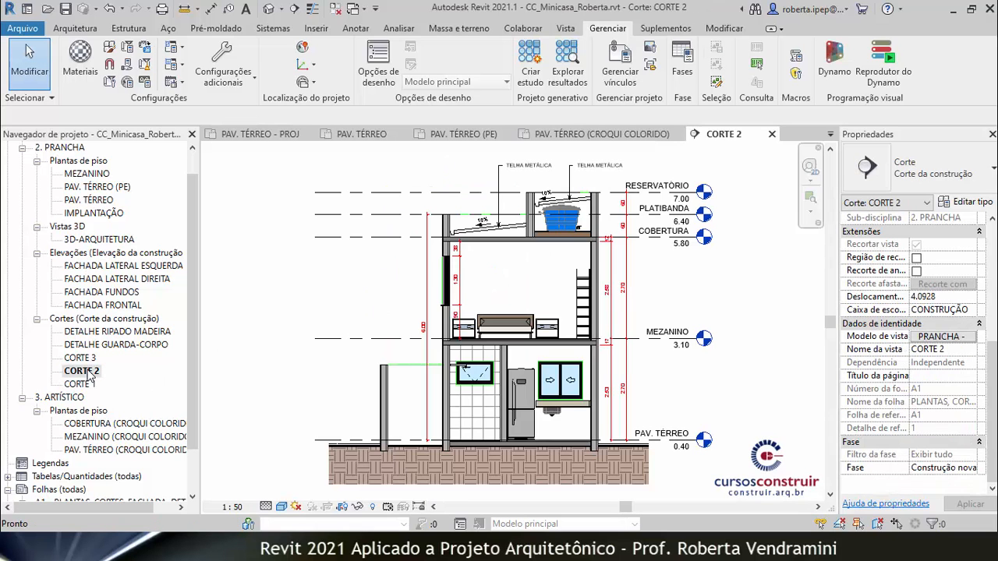
scroll(428, 406, up, 5)
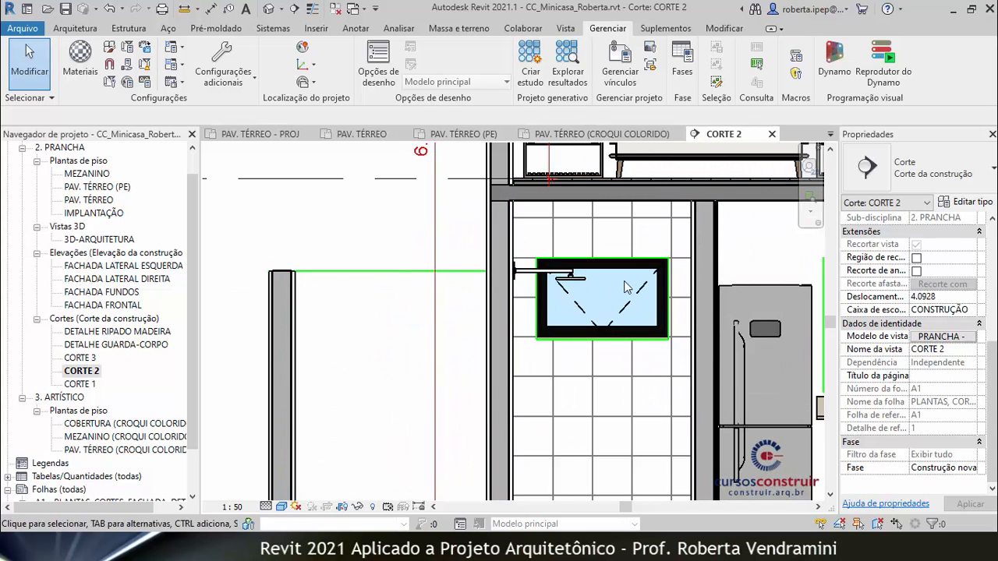
scroll(468, 265, up, 3)
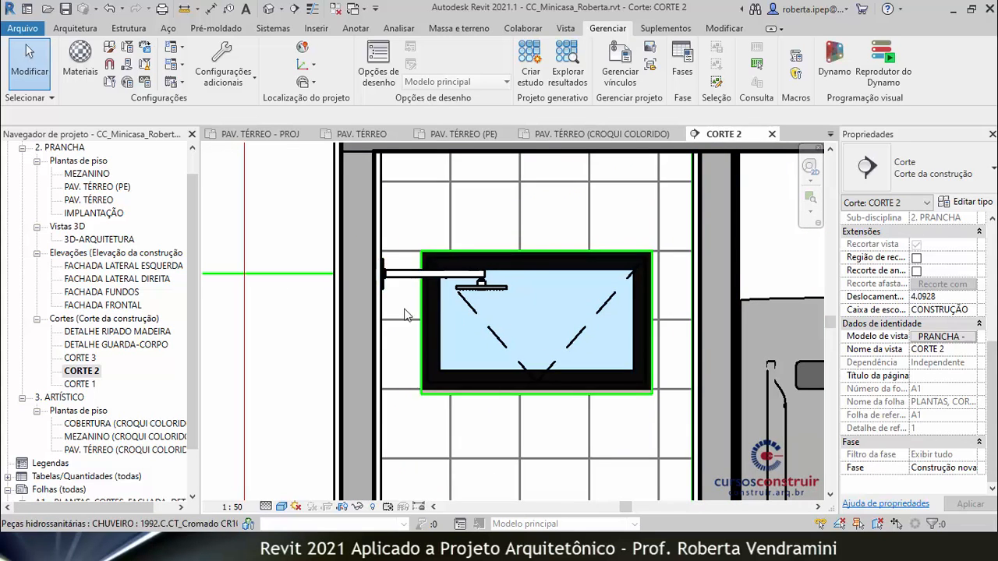
scroll(434, 357, down, 8)
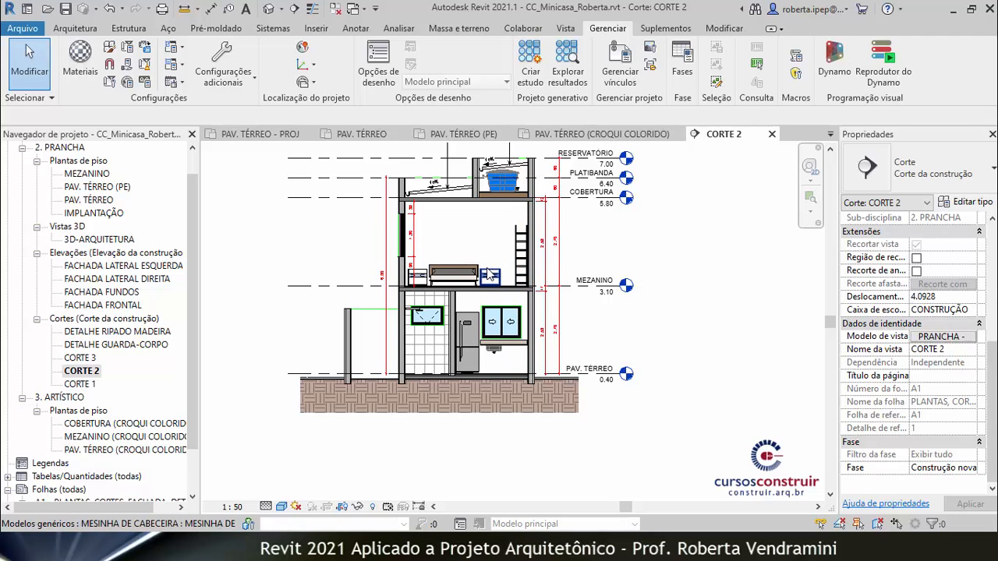
Check the wall lines in the FACHADA FUNDOS and FACHADA LATERAL DIREITA elevations, and close the extra views back to PAV. TÉRREO (PE).
double_click(106, 292)
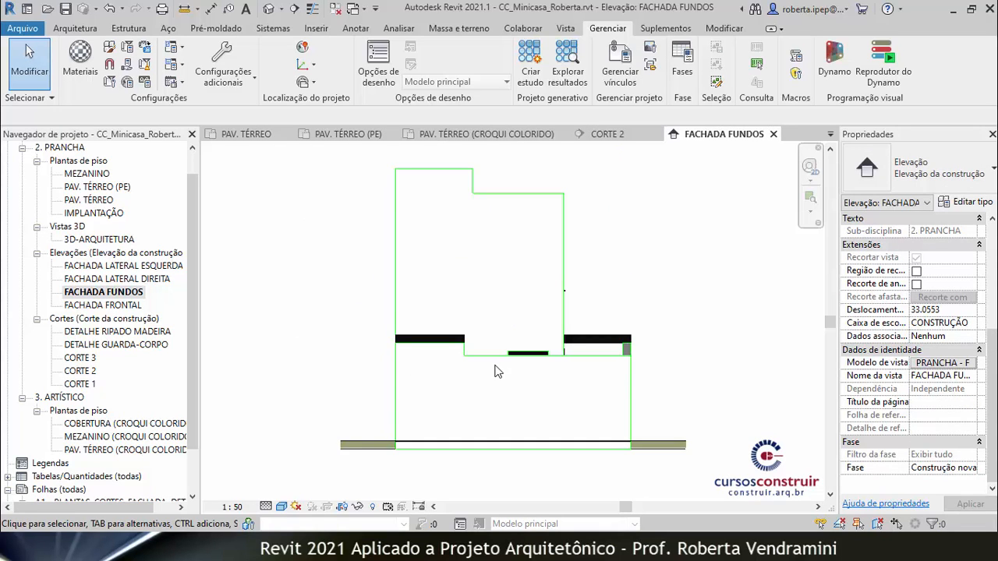
double_click(117, 279)
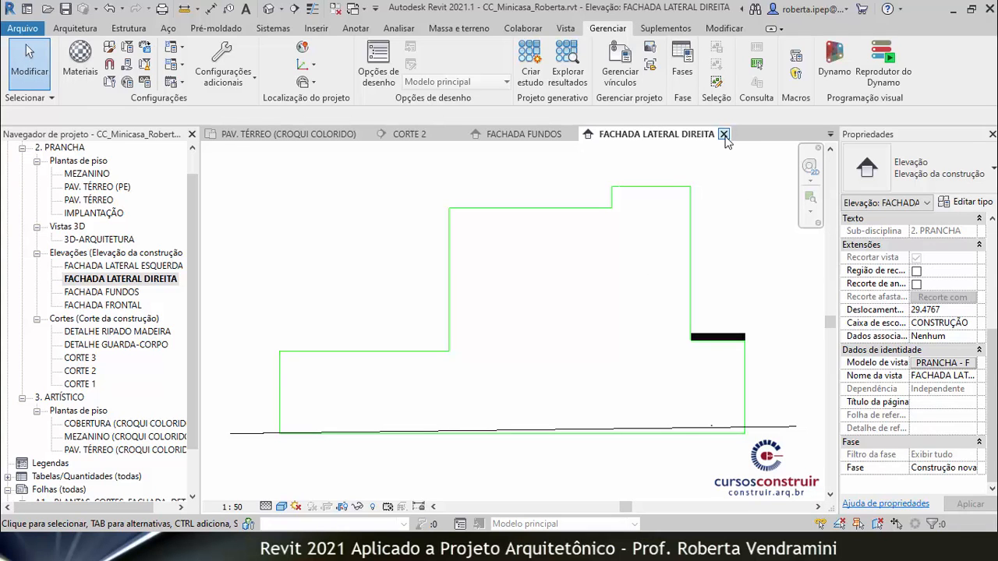
click(724, 134)
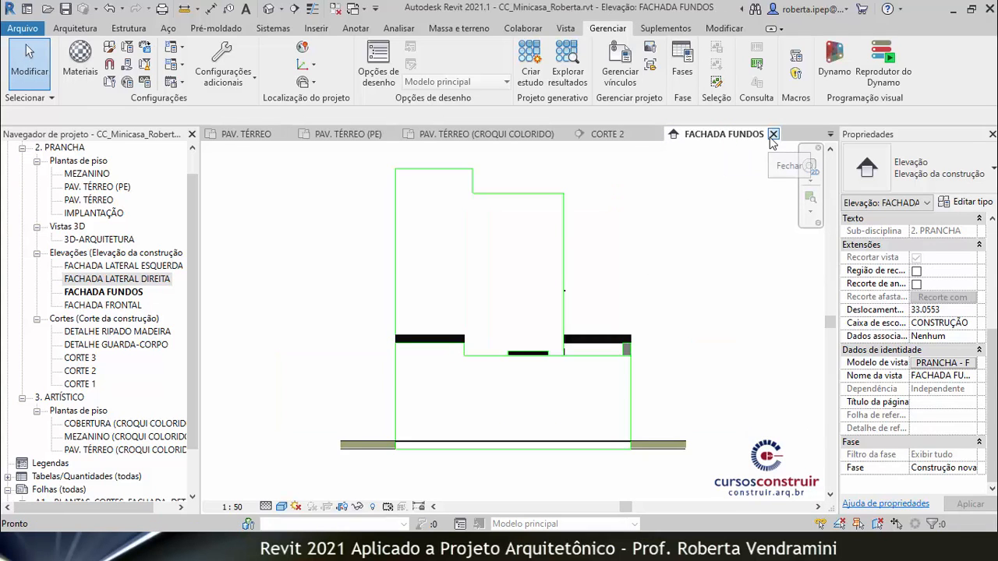
click(773, 135)
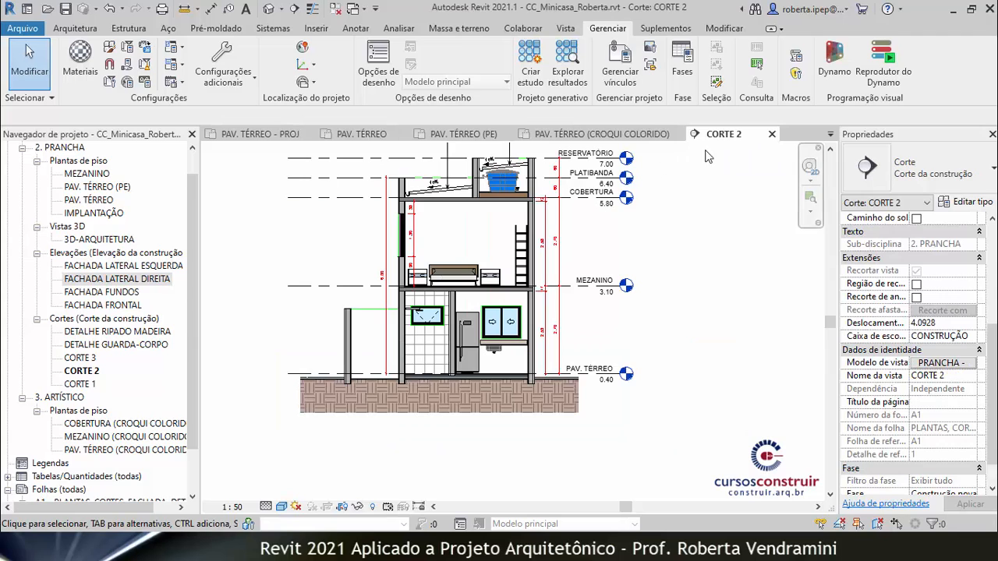
click(772, 134)
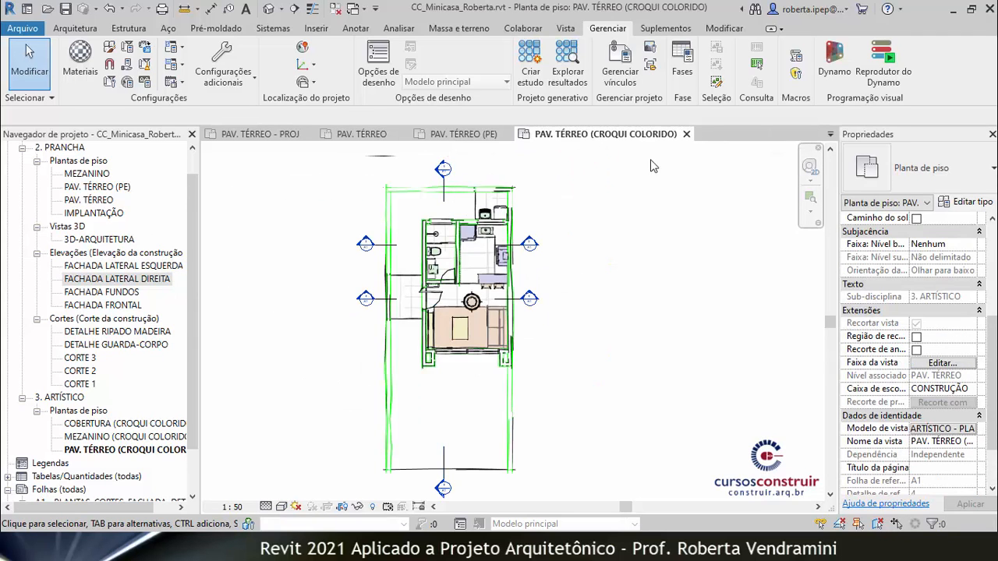
click(687, 135)
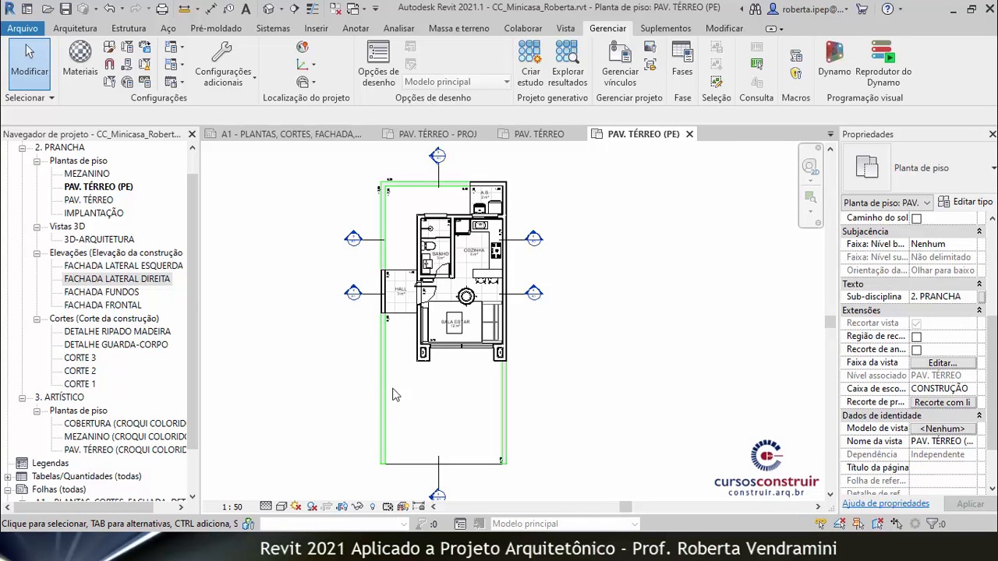
Set the detail level of the PAV. TÉRREO (PE) plan to Baixo and check the wall lines near the living room.
scroll(437, 372, up, 2)
scroll(437, 373, up, 3)
scroll(360, 280, up, 3)
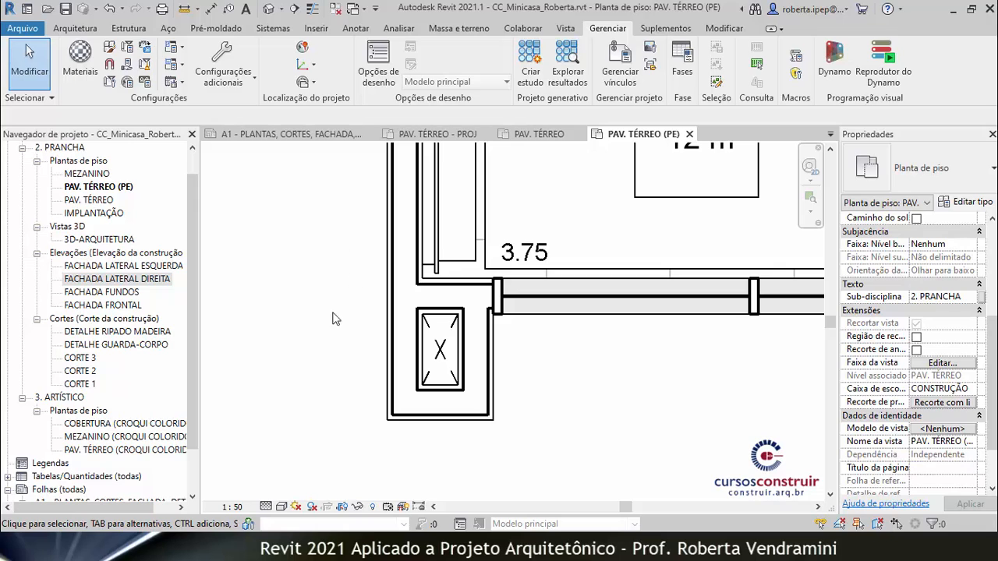
click(266, 506)
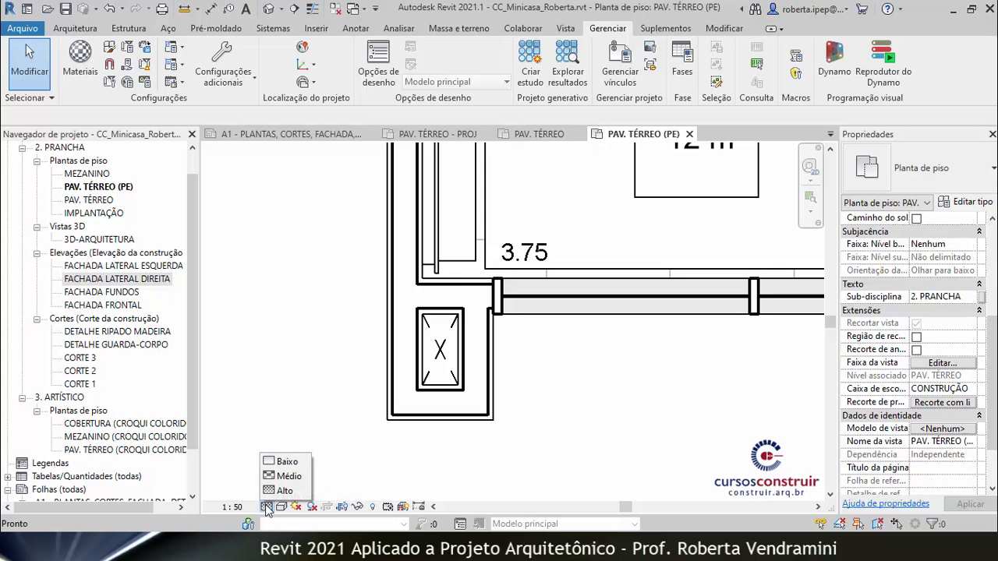
click(278, 490)
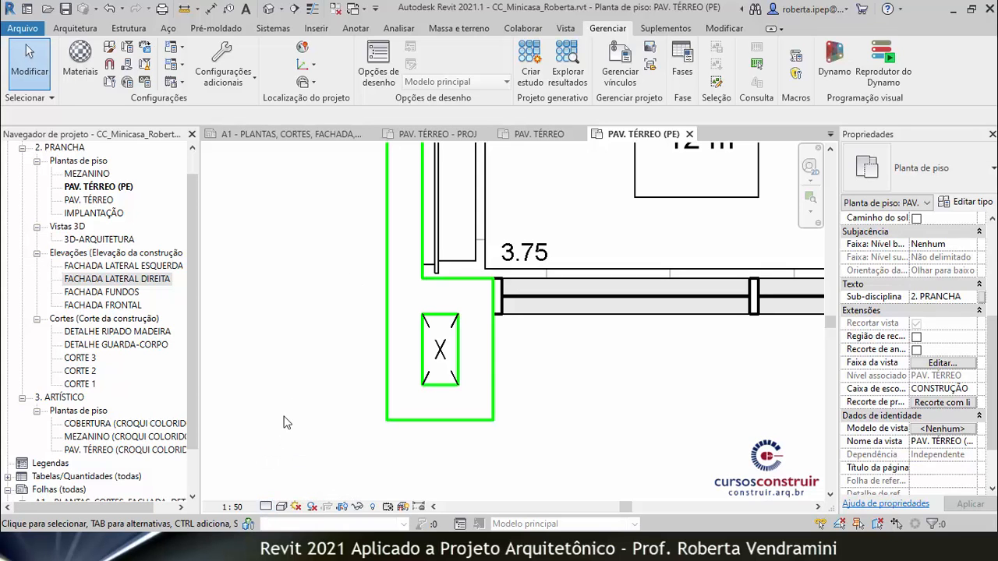
scroll(432, 370, down, 8)
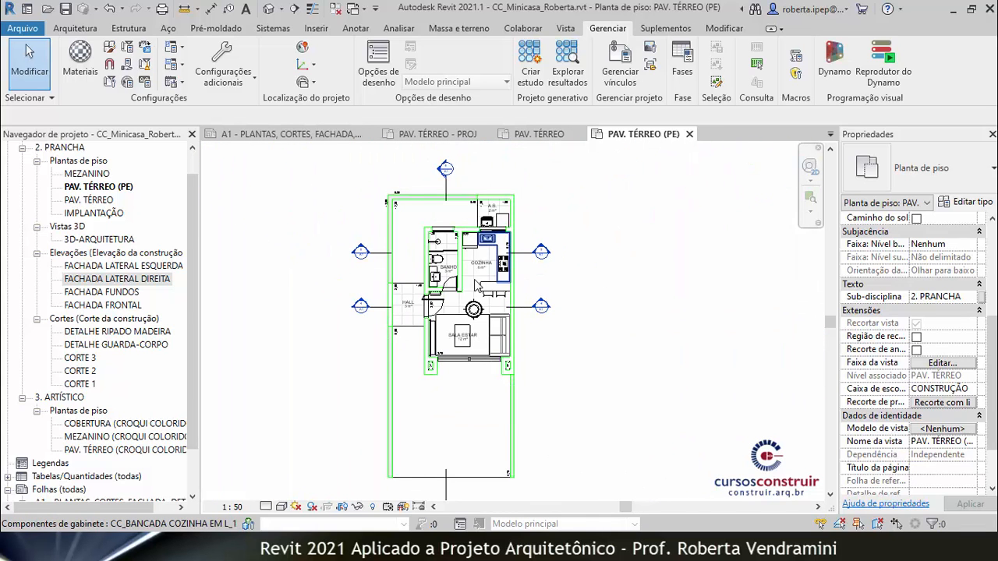
Open the CORTE 2 section, set its detail level to Baixo and check its cut wall lines.
double_click(81, 372)
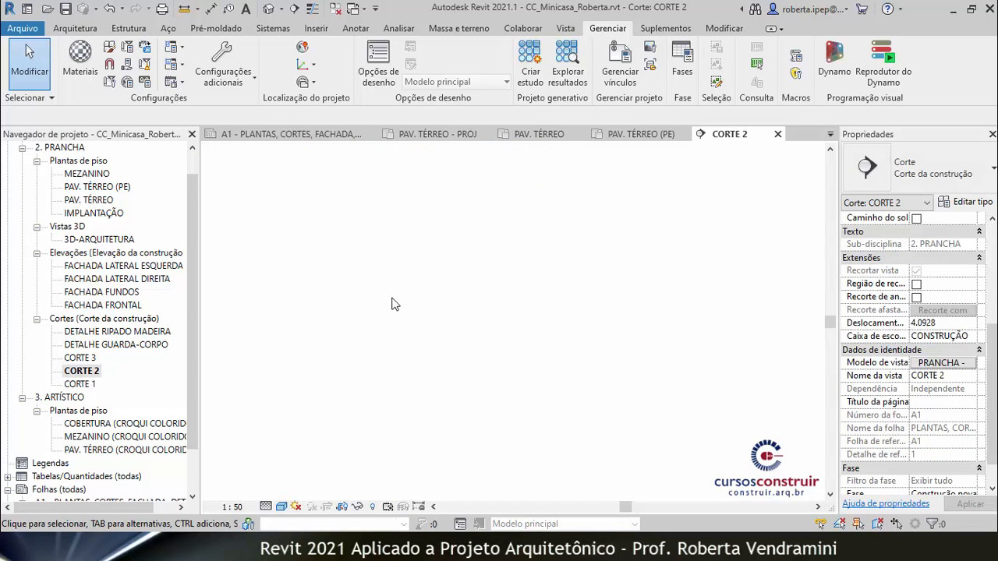
click(266, 508)
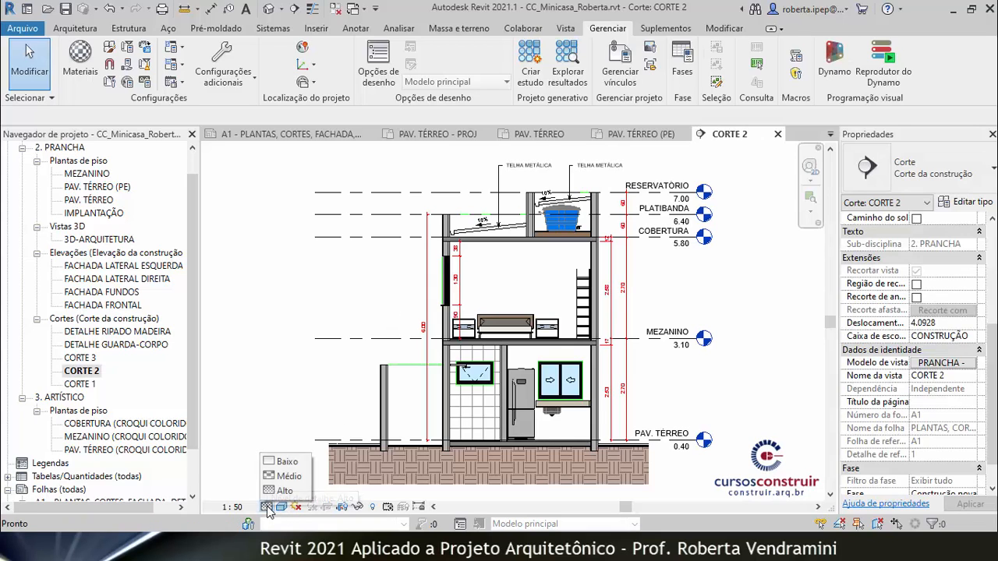
click(285, 462)
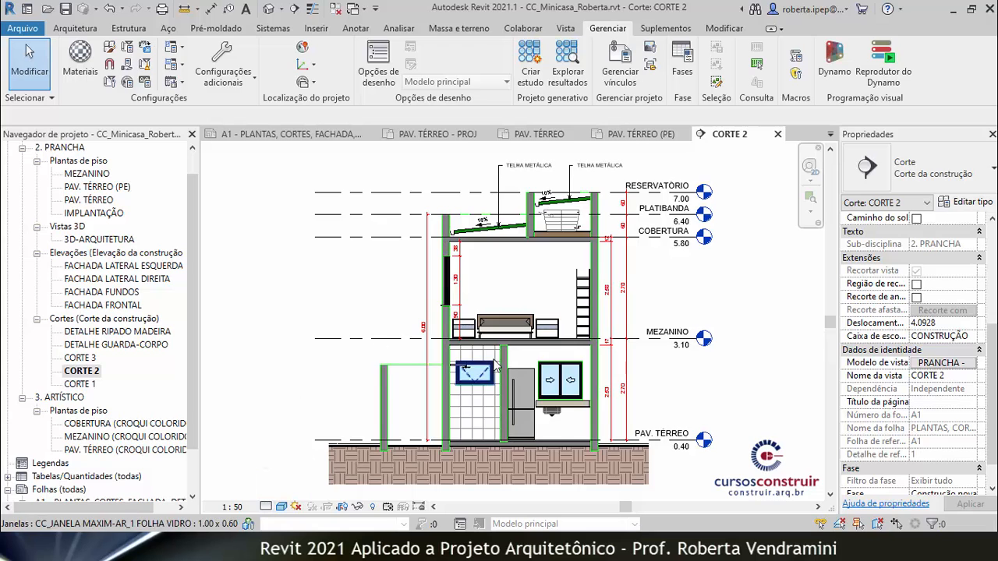
scroll(525, 356, up, 5)
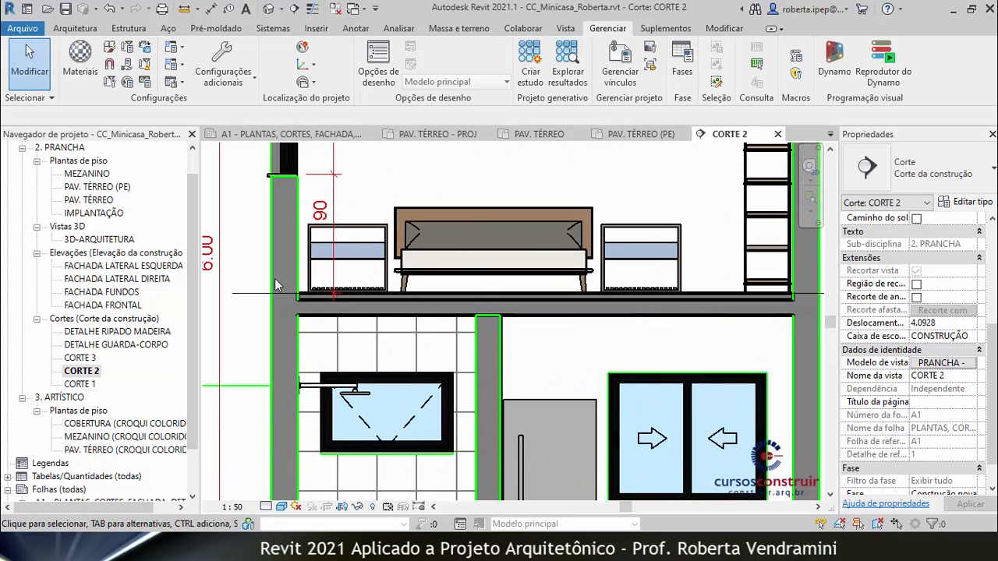
scroll(413, 316, down, 2)
scroll(413, 316, down, 4)
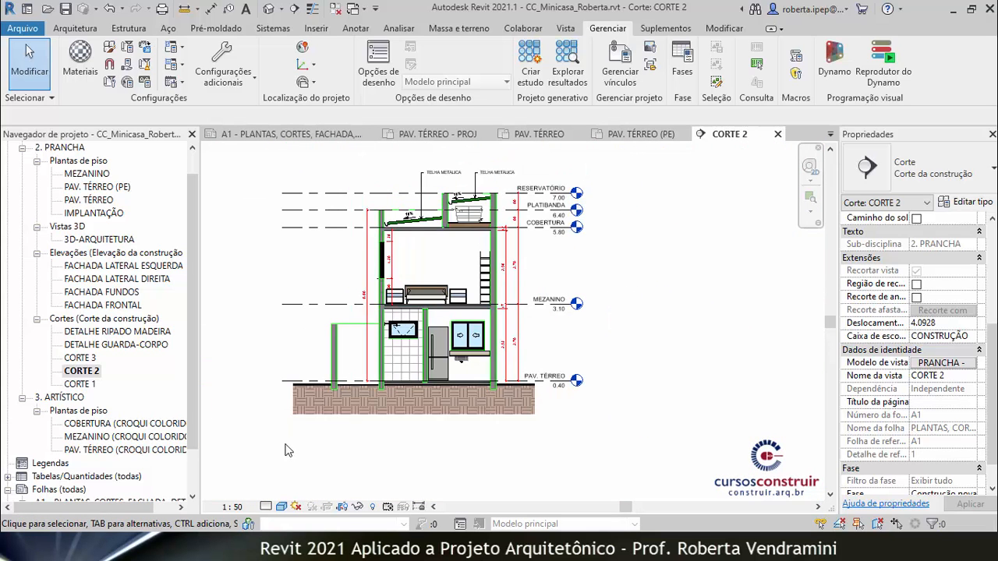
Set the detail level of the CORTE 2 section back to Alto and check the section's wall lines.
click(267, 508)
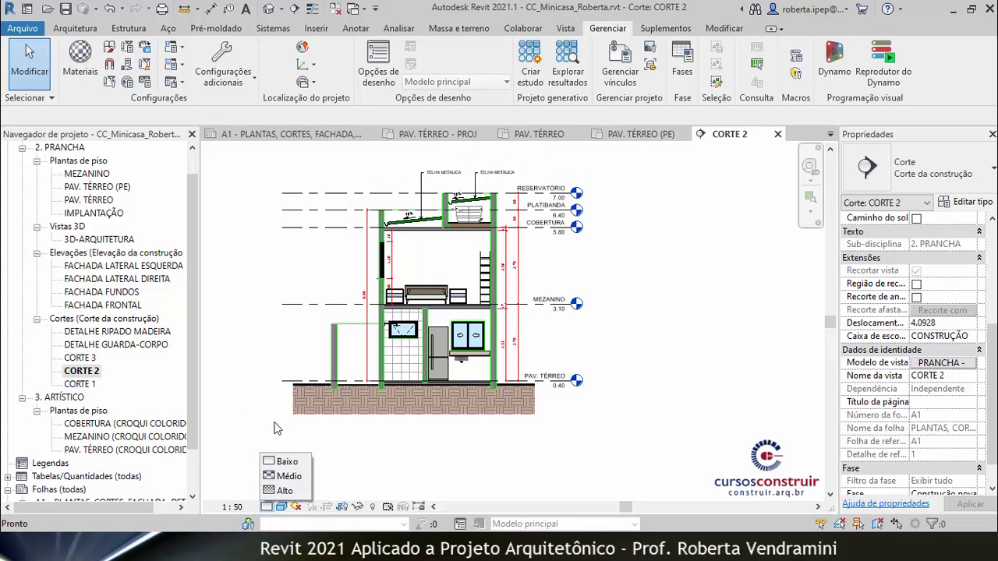
click(274, 492)
scroll(427, 382, up, 5)
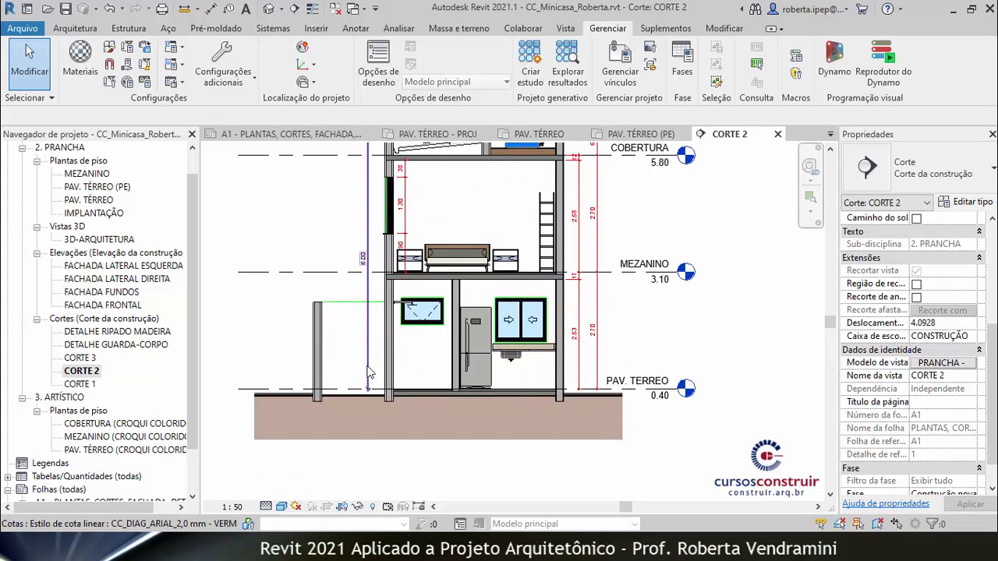
scroll(431, 376, down, 5)
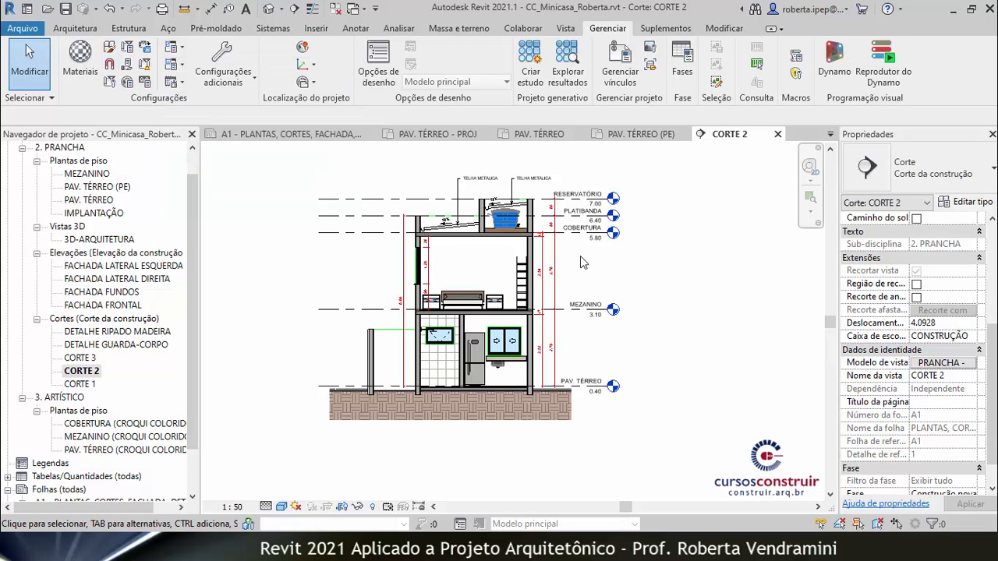
Check the visibility and graphics overrides of the CORTE 2 section and leave them without changing anything.
key(v)
key(g)
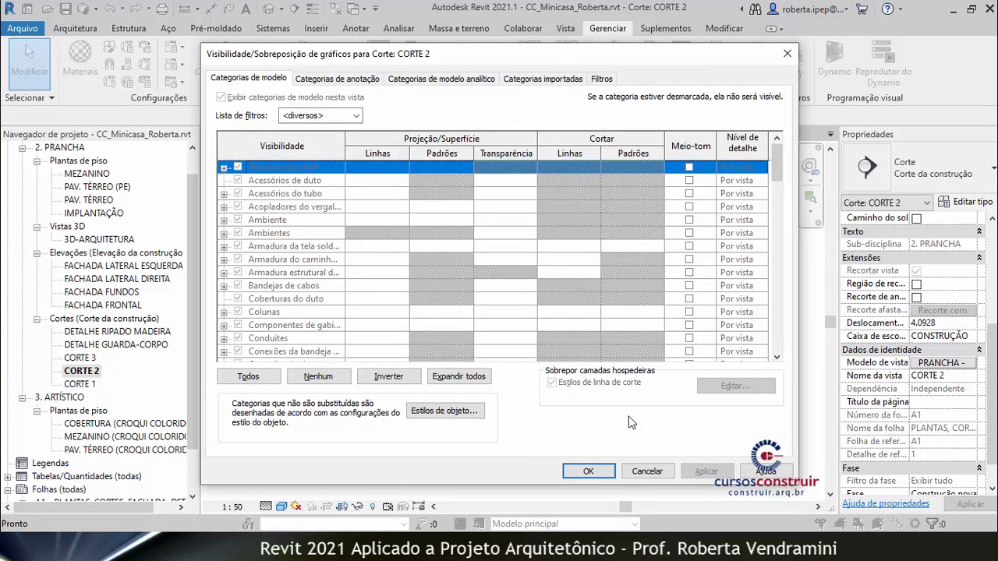
click(655, 471)
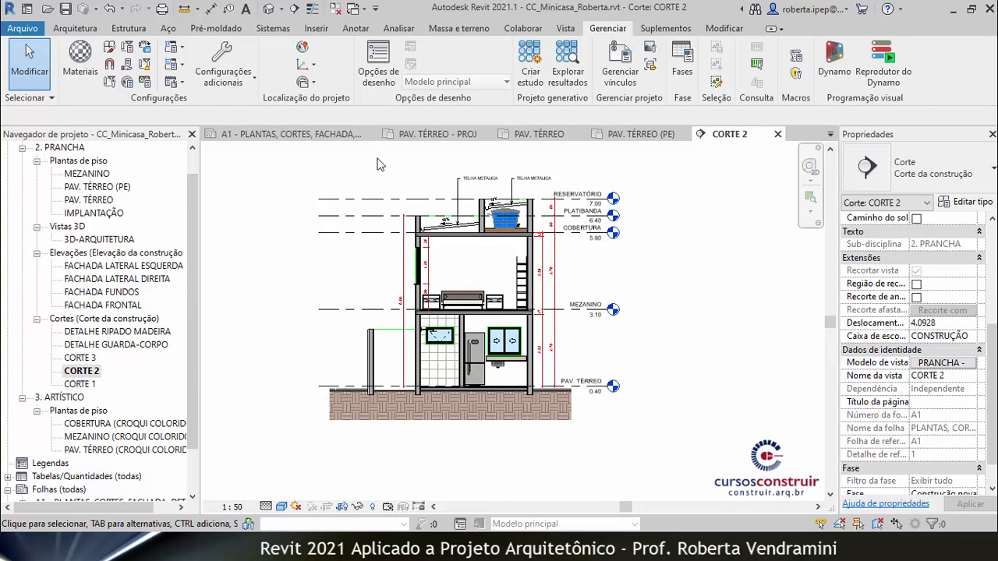
Return to the PAV. TÉRREO (PE) plan and set its detail level back to Alto.
click(659, 136)
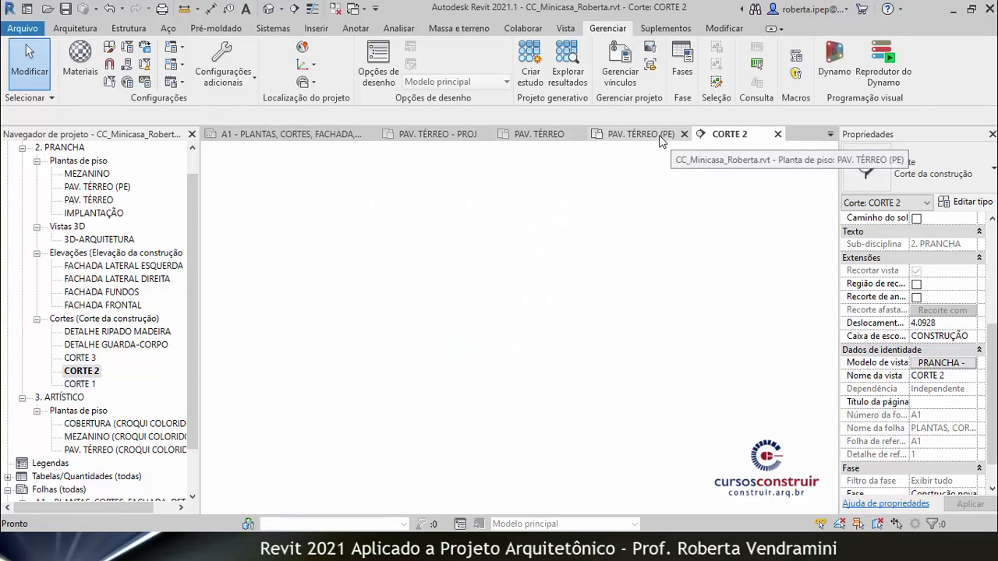
scroll(486, 331, down, 1)
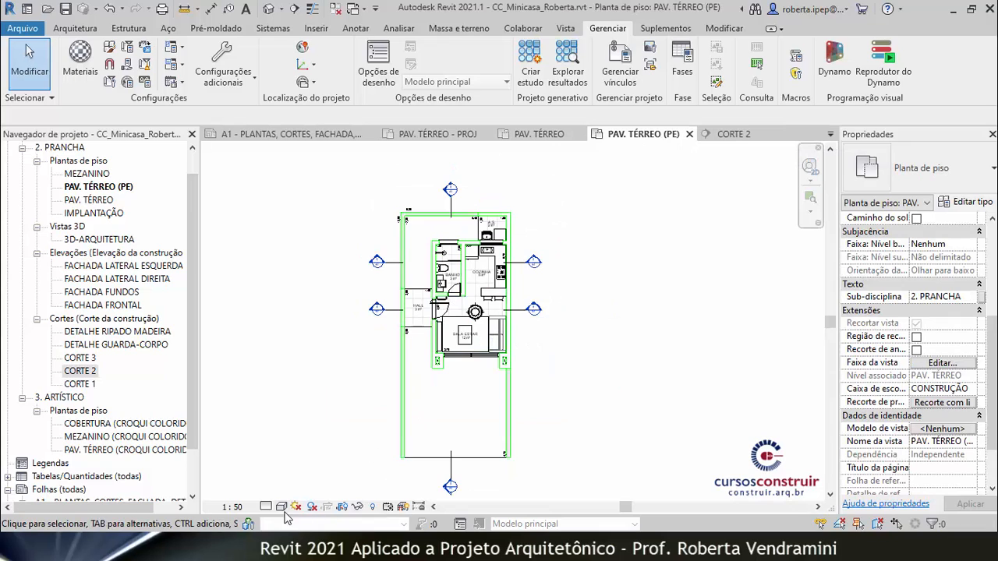
click(268, 508)
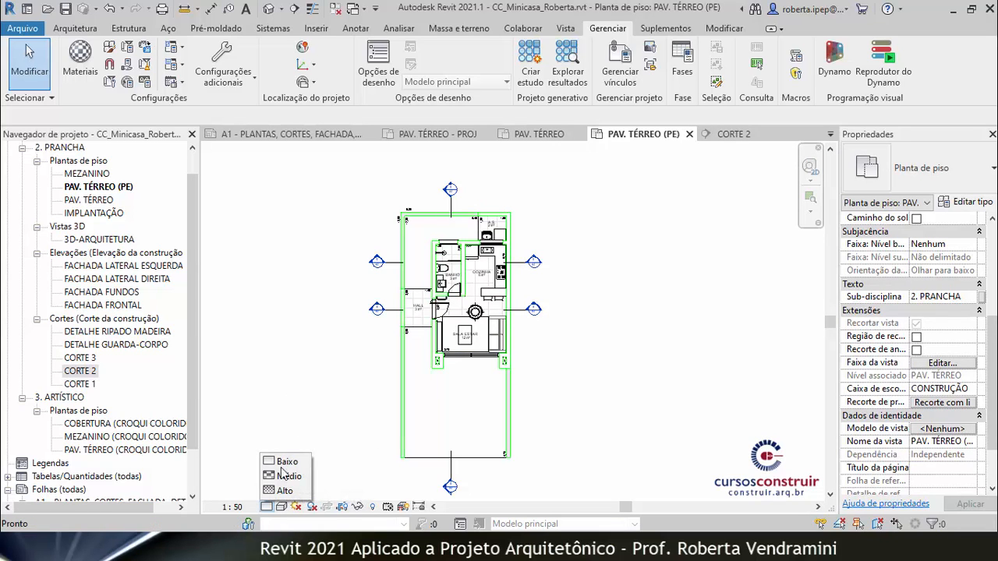
click(282, 492)
scroll(443, 398, up, 1)
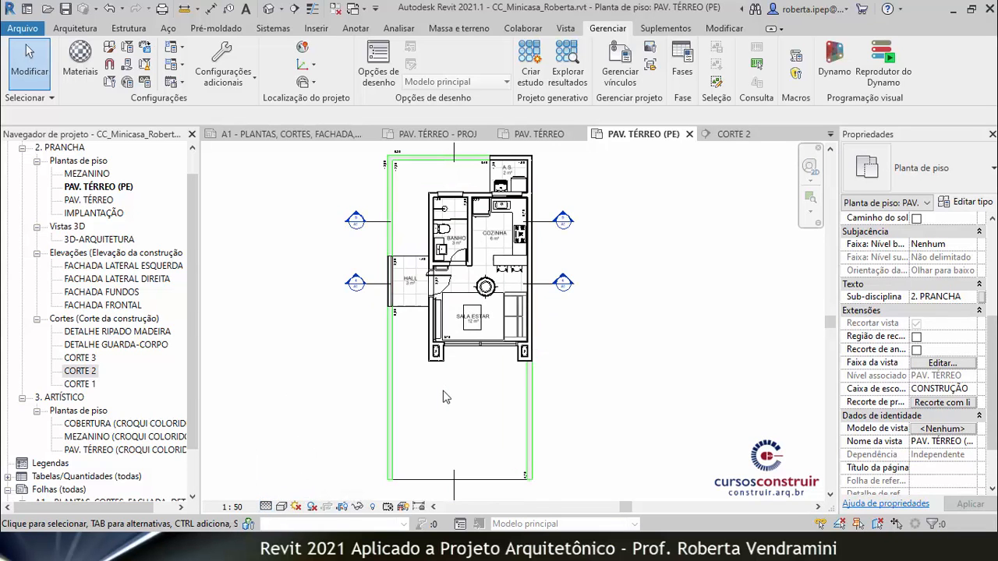
Check the host layer cut line styles in the plan's visibility and graphics overrides and leave without changing anything.
key(v)
key(g)
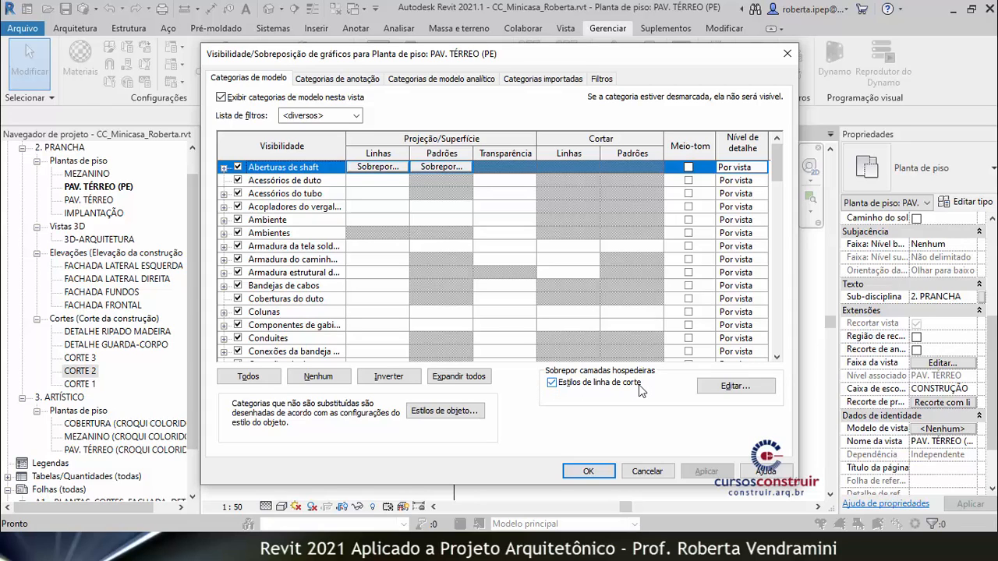
click(736, 388)
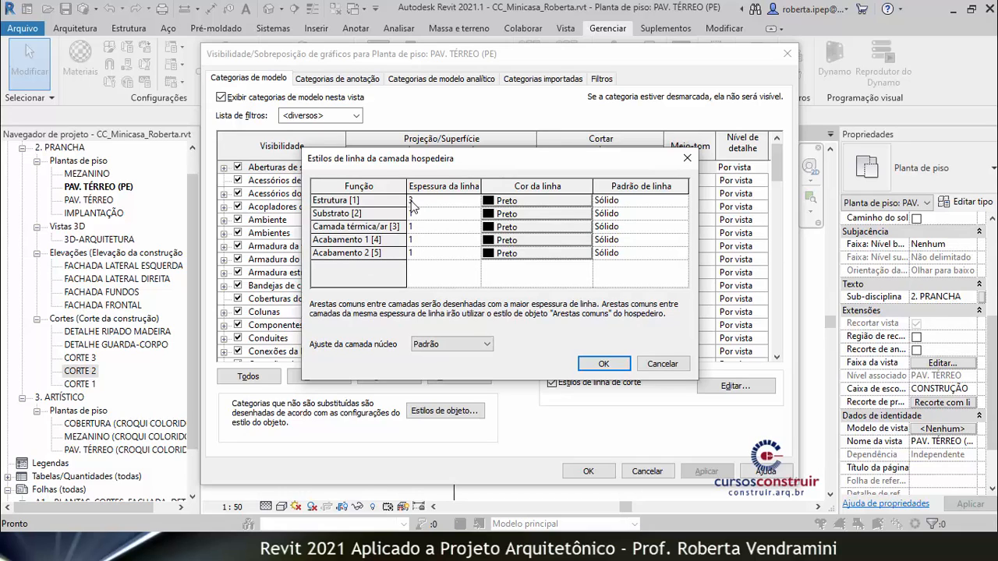
click(648, 364)
click(661, 472)
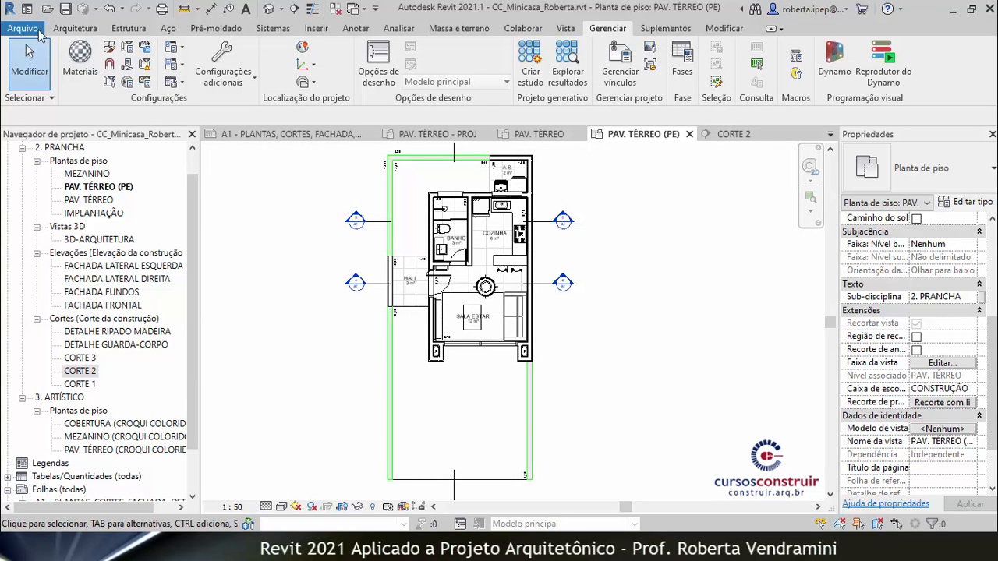
Create a new project from the Modelo de arquitetura template.
click(31, 33)
mouse_move(47, 86)
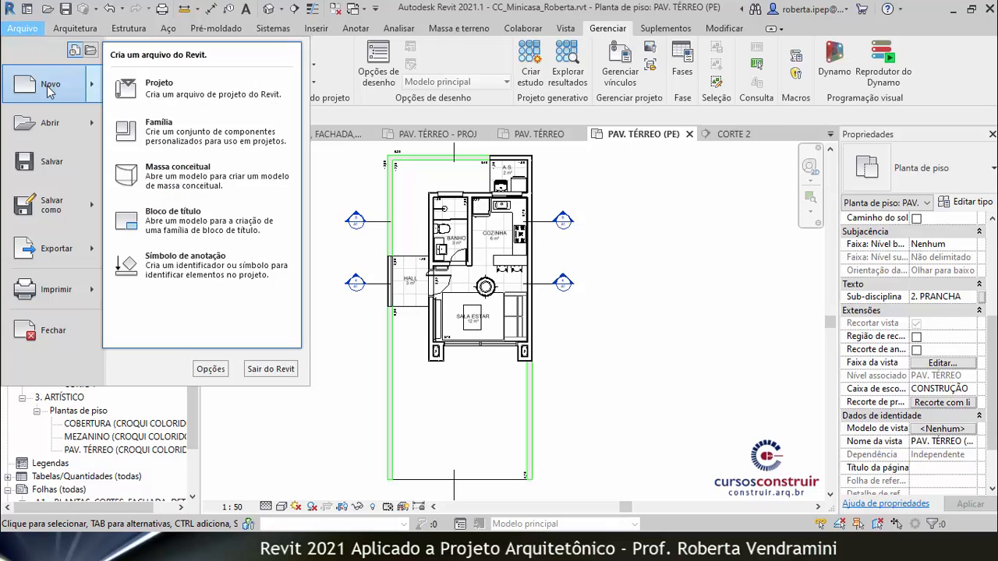
click(161, 94)
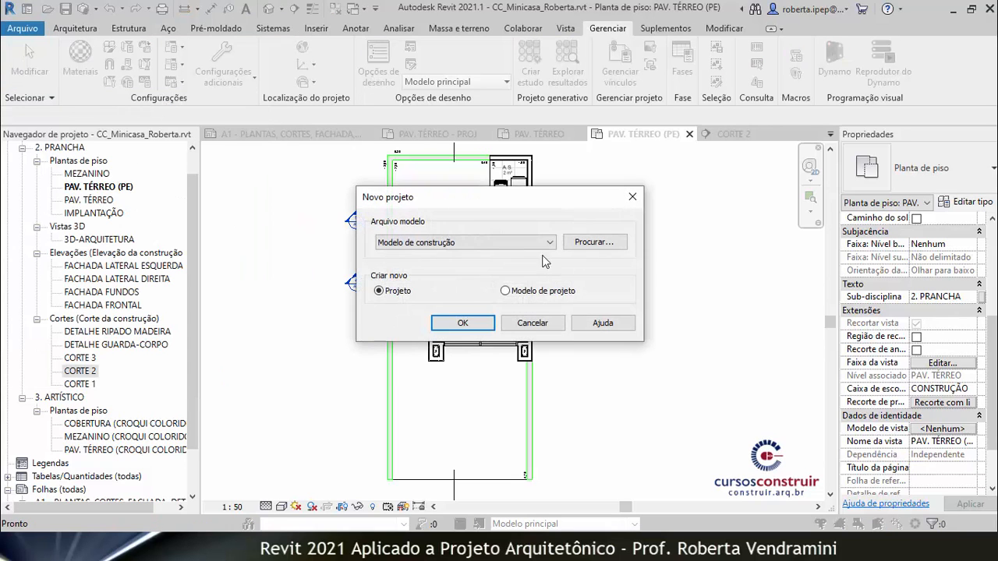
click(550, 243)
click(411, 277)
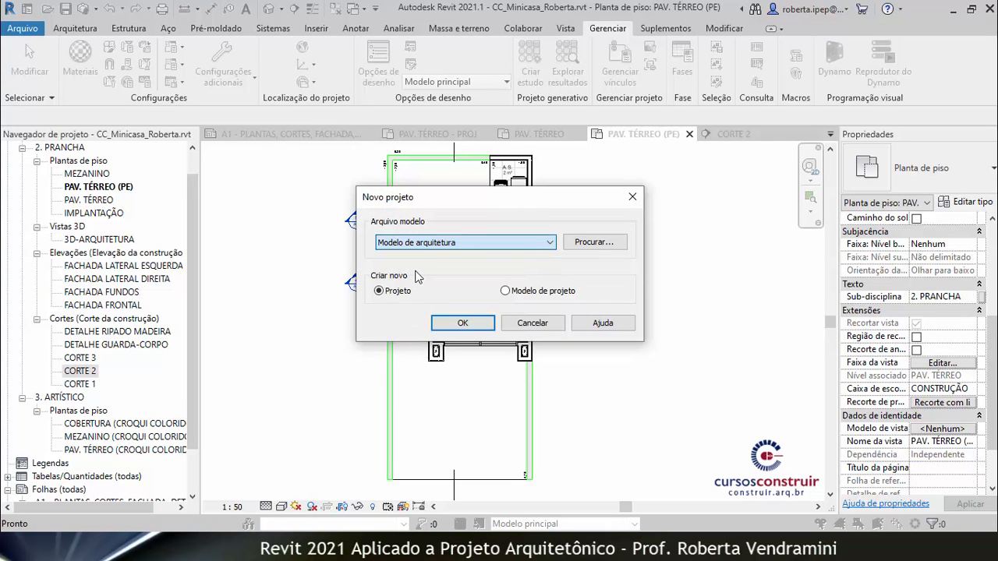
click(463, 323)
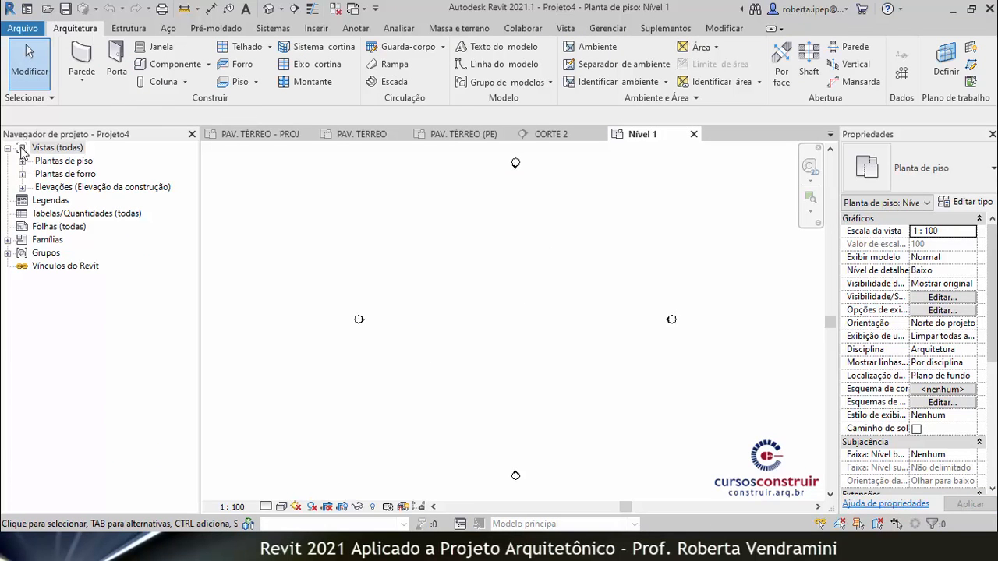
Draw three separate Genérico - 200 mm walls in the Nível 1 plan: a vertical one about 8300 mm, a slightly tilted one and a diagonal about 9600 mm.
click(21, 162)
click(62, 174)
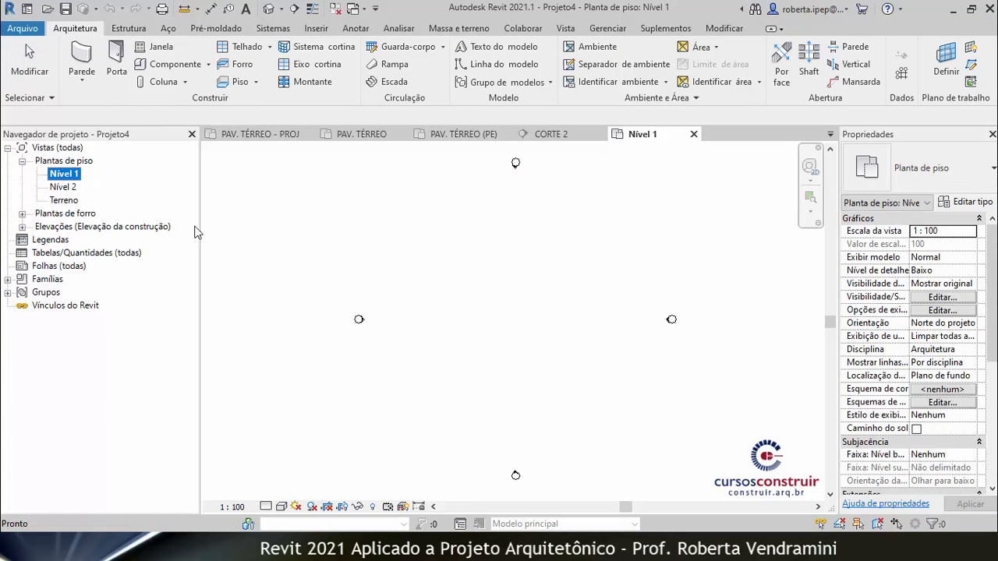
scroll(587, 341, up, 1)
scroll(581, 312, up, 2)
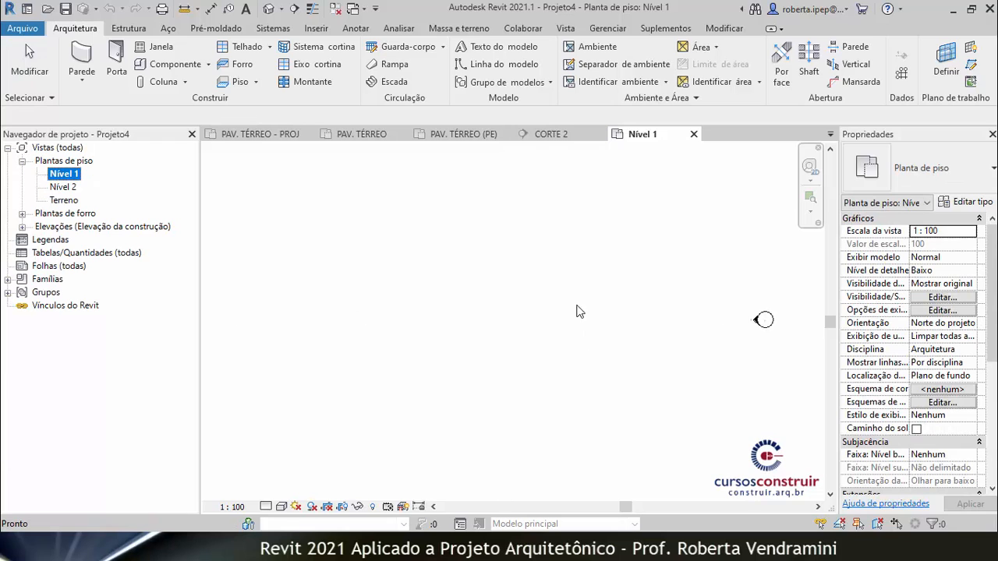
click(82, 63)
click(357, 366)
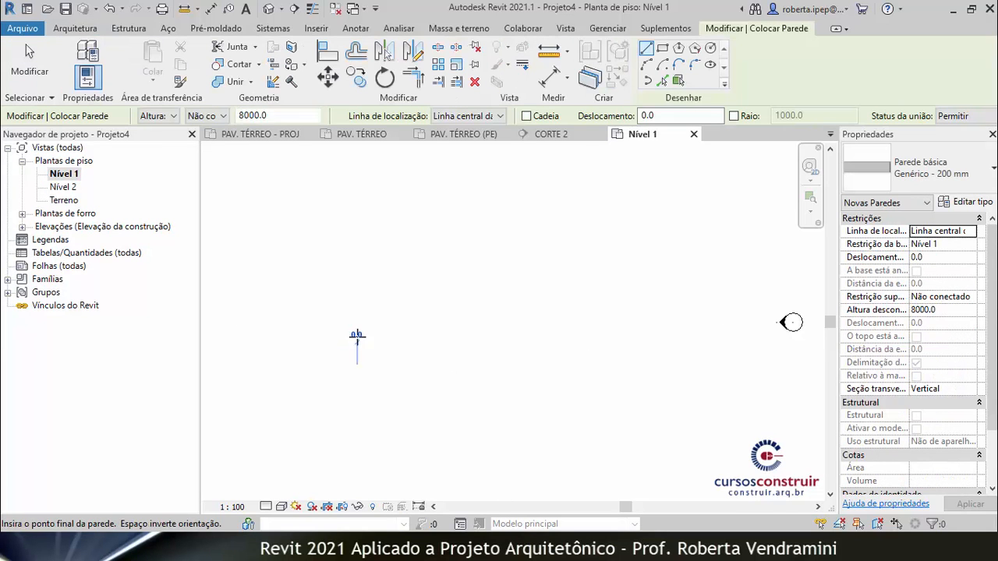
click(358, 248)
click(528, 225)
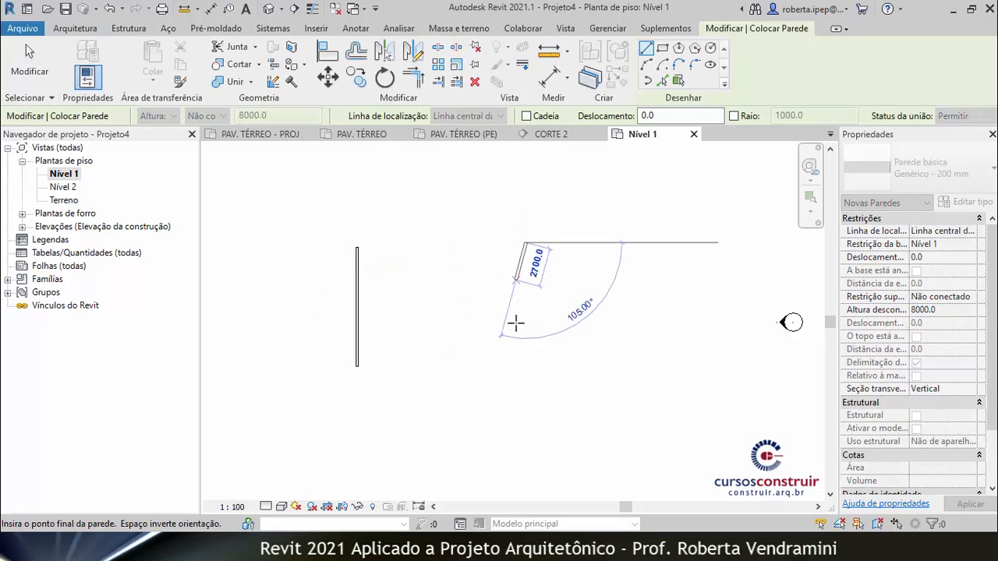
click(514, 352)
click(390, 248)
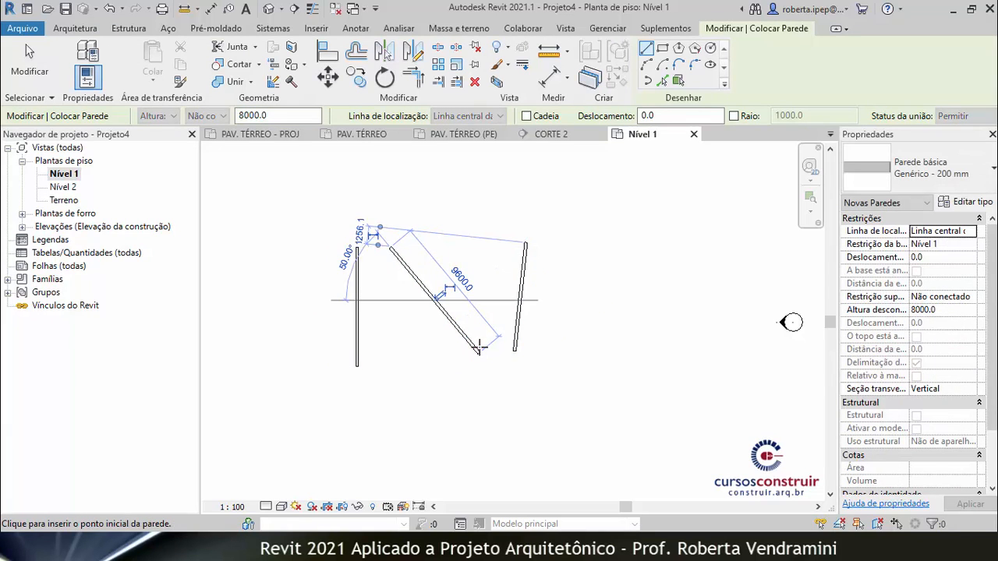
click(480, 349)
key(Escape)
key(Escape)
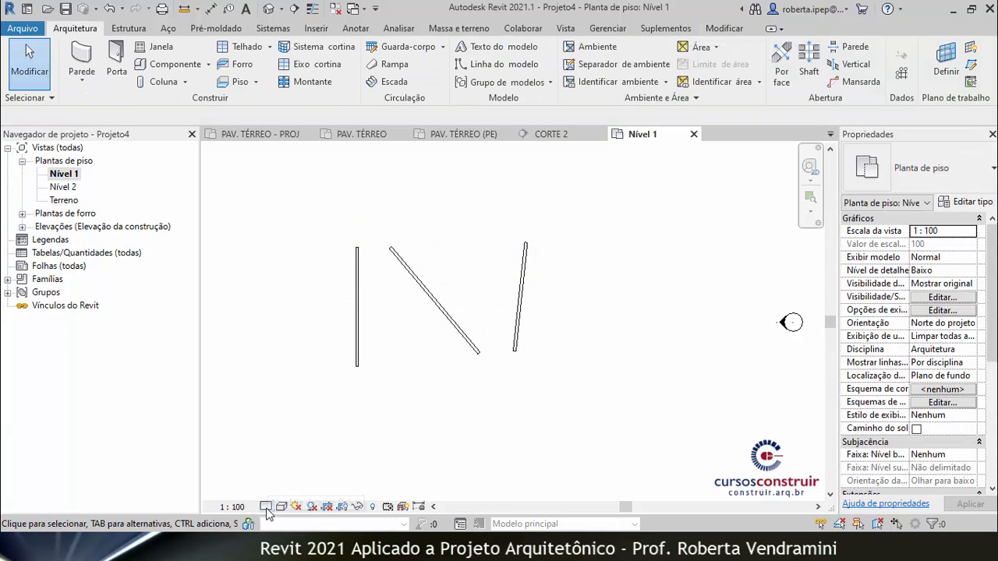
Set the detail level of the Nível 1 plan to Alto and check the vertical wall's lines.
click(266, 507)
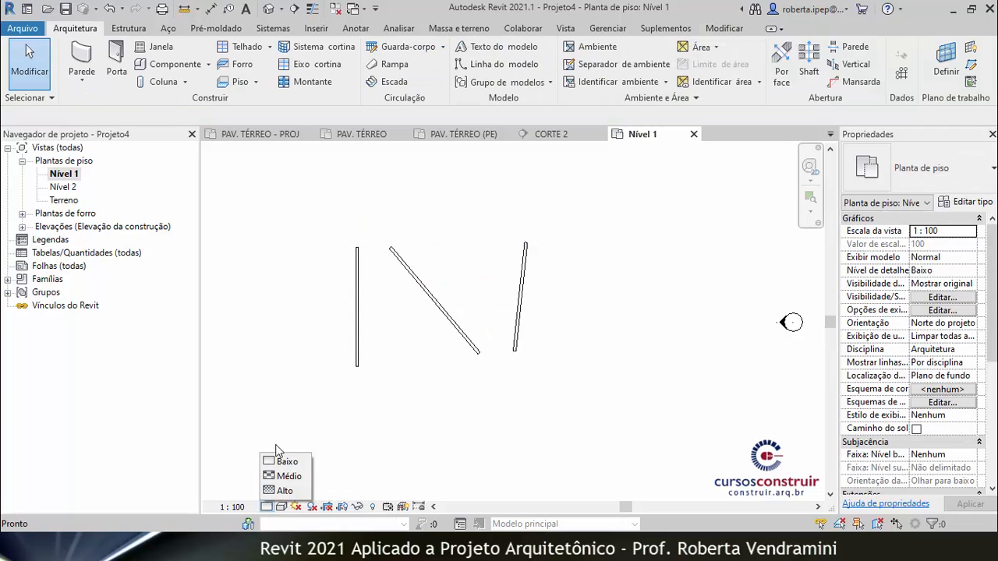
click(284, 491)
scroll(366, 363, up, 5)
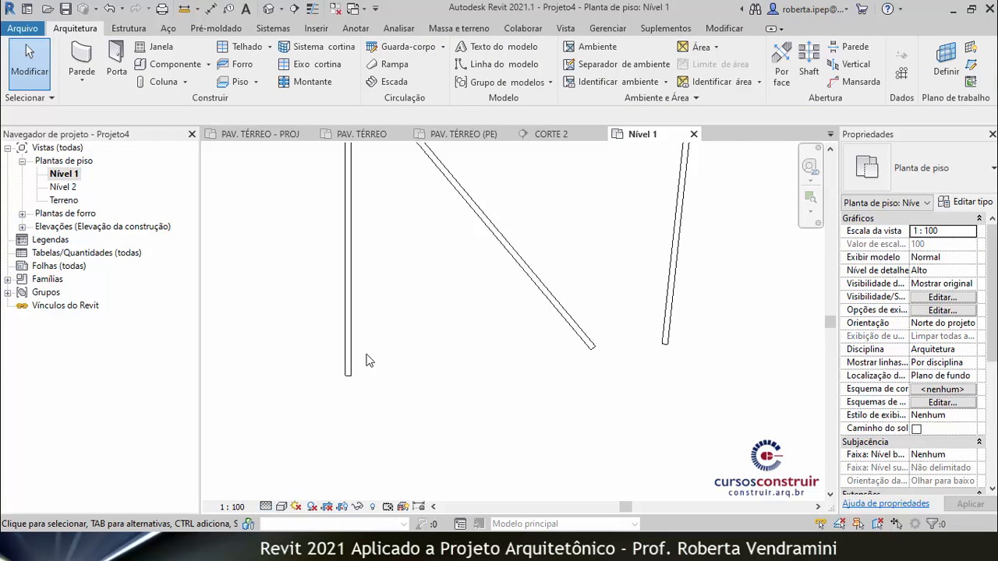
scroll(369, 360, up, 2)
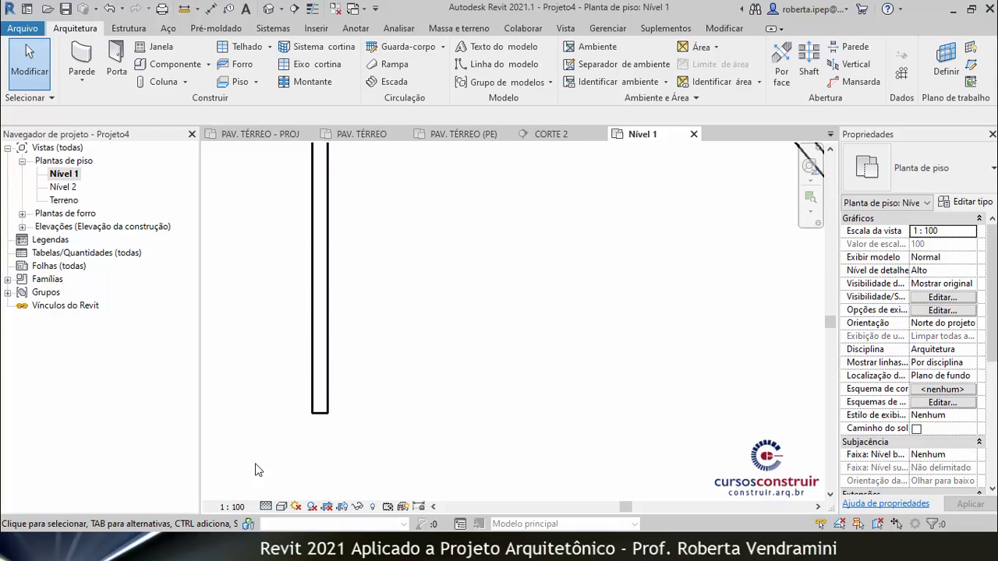
Change the vertical wall's type to Exterior - Reboco em tijolo no bloco.
click(322, 385)
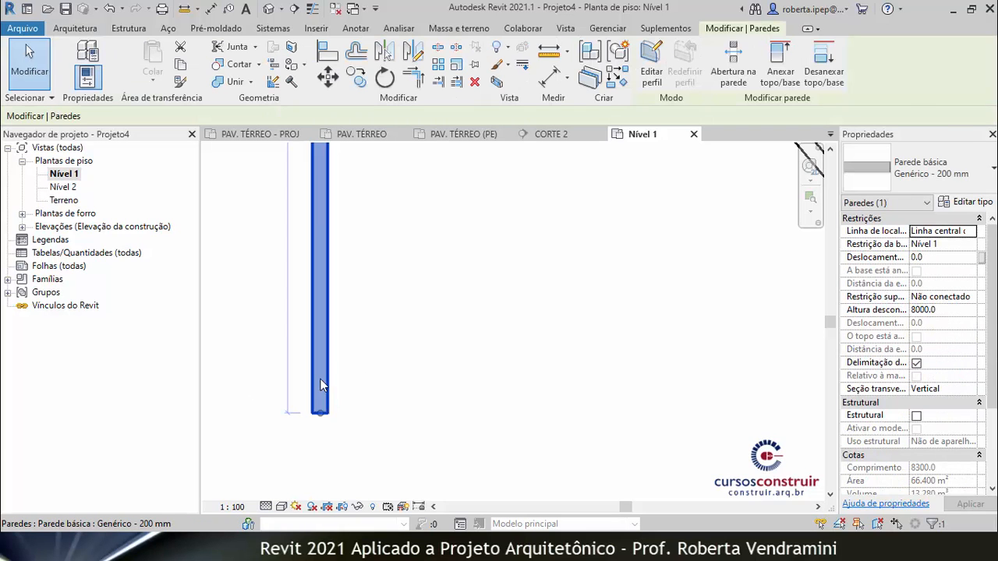
click(989, 166)
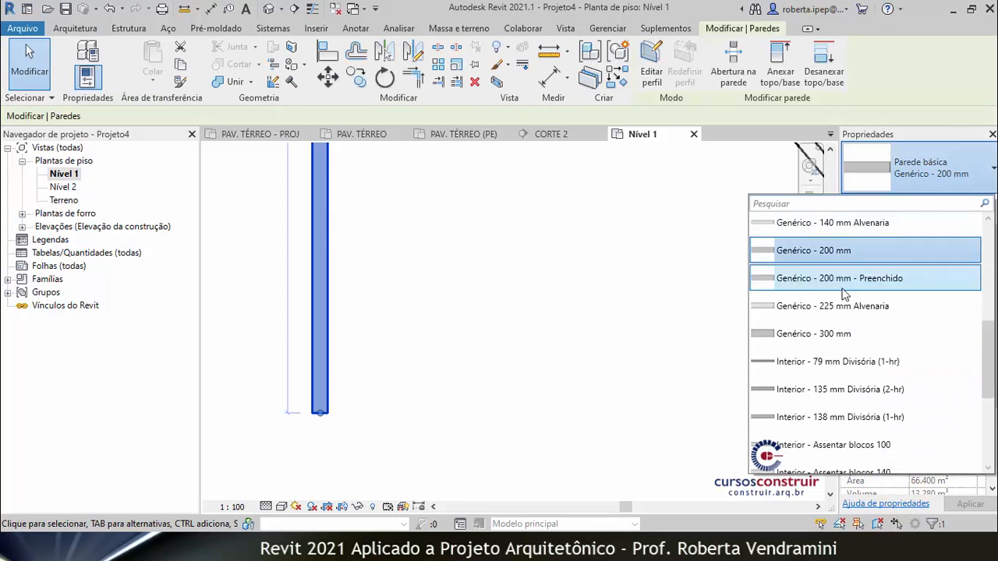
scroll(840, 304, down, 2)
scroll(841, 308, up, 4)
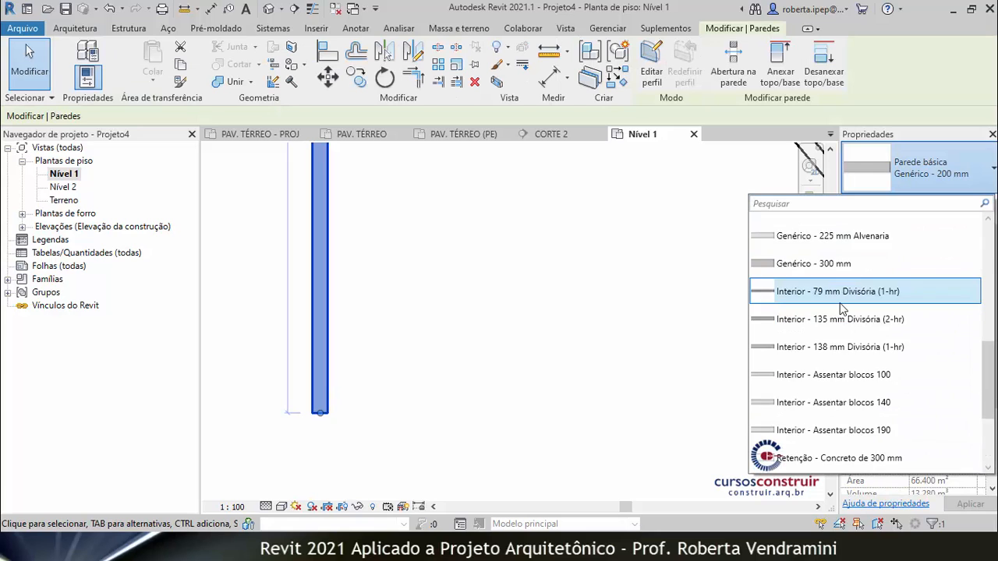
scroll(835, 295, up, 1)
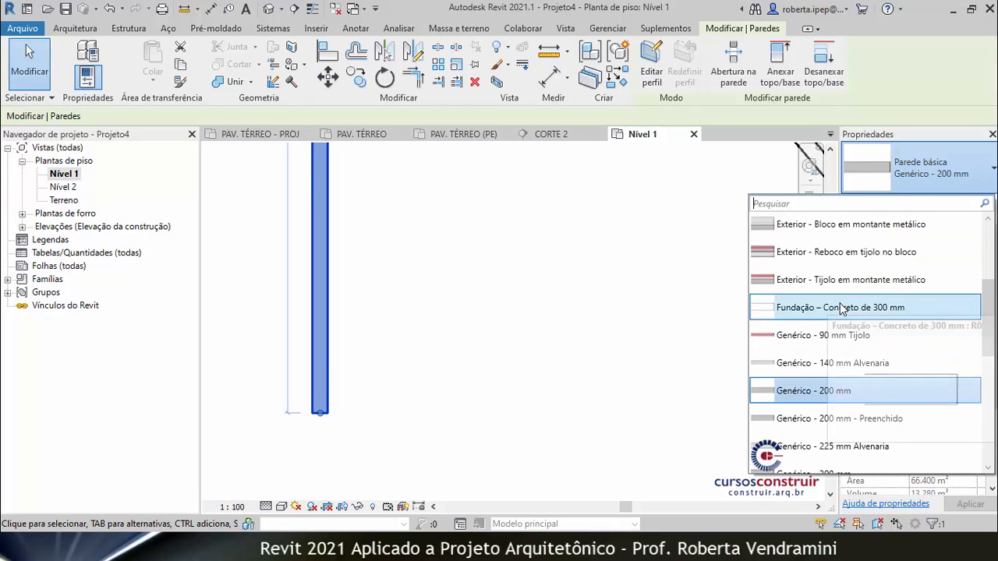
click(829, 262)
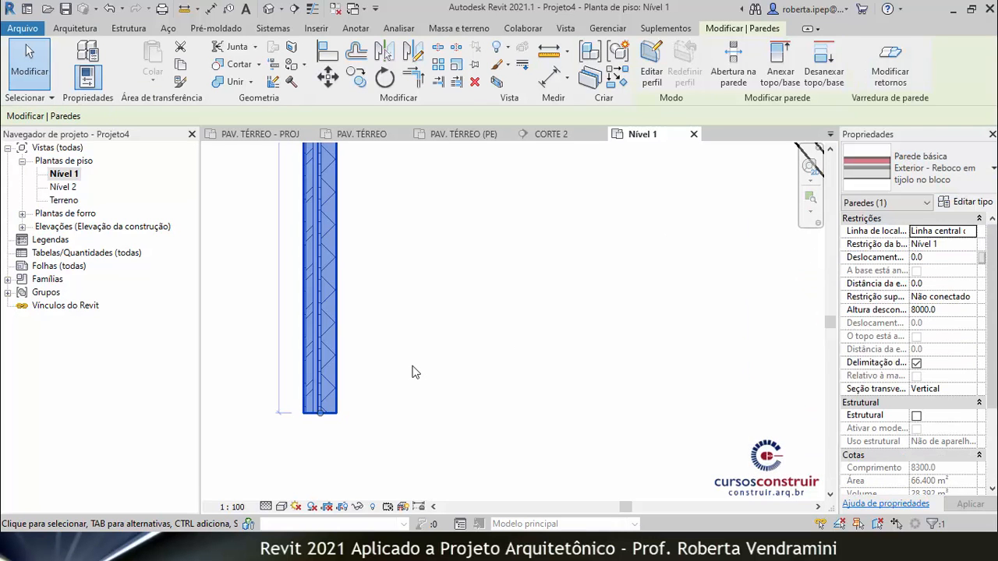
click(412, 372)
Turn on the host layer cut line style override in the visibility and graphics settings of the Nível 1 plan.
scroll(346, 411, up, 4)
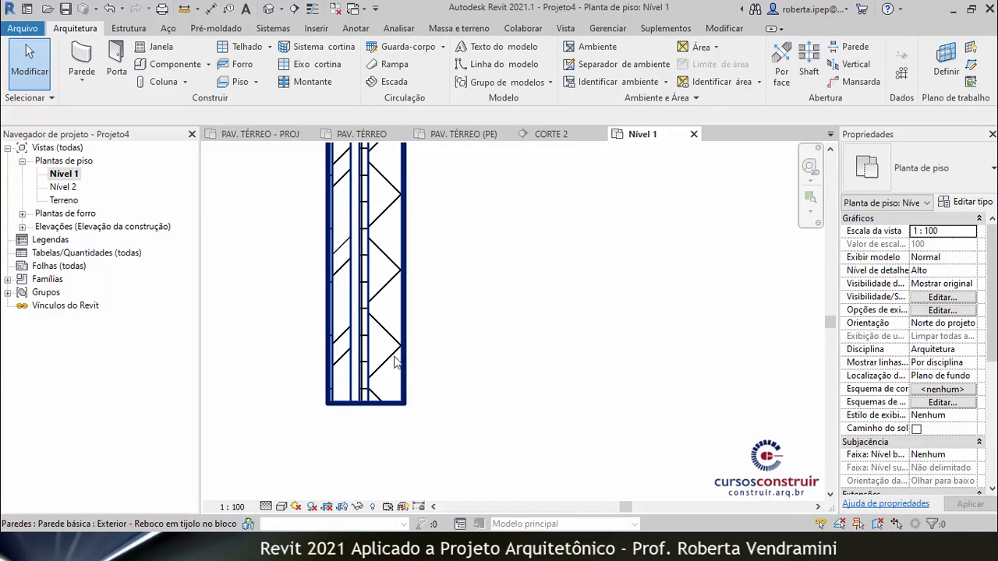
scroll(386, 366, up, 2)
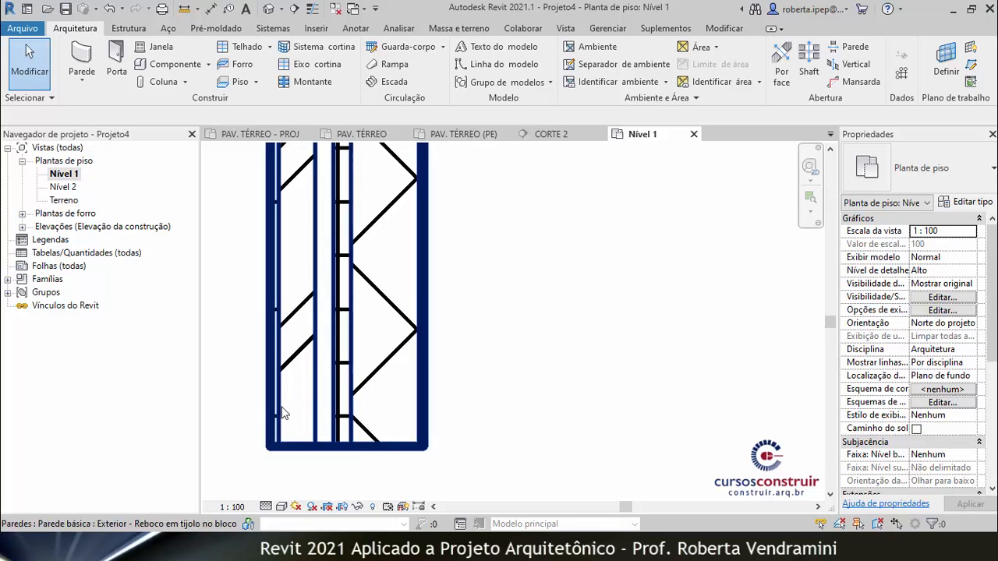
scroll(351, 436, down, 2)
scroll(353, 430, down, 1)
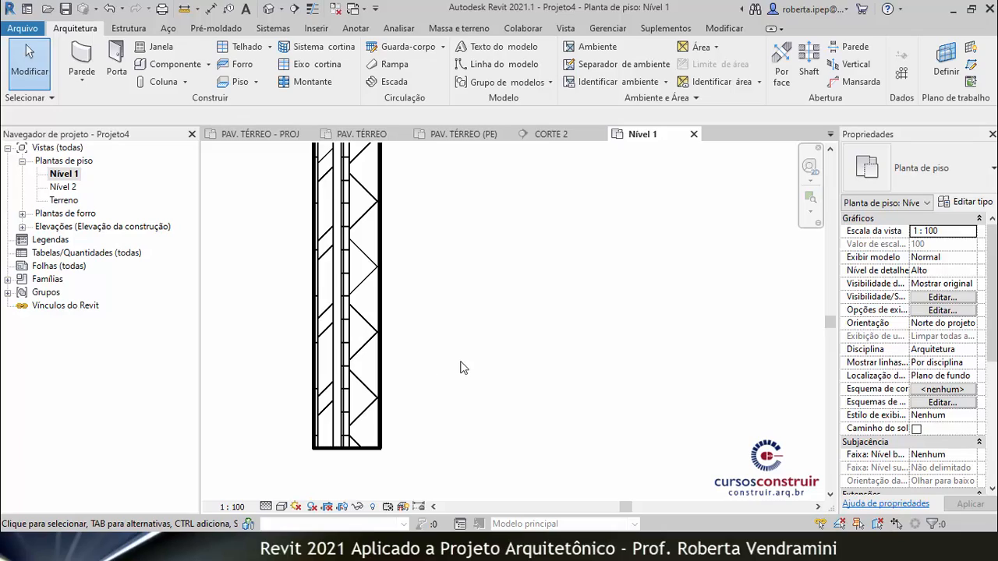
key(v)
key(v)
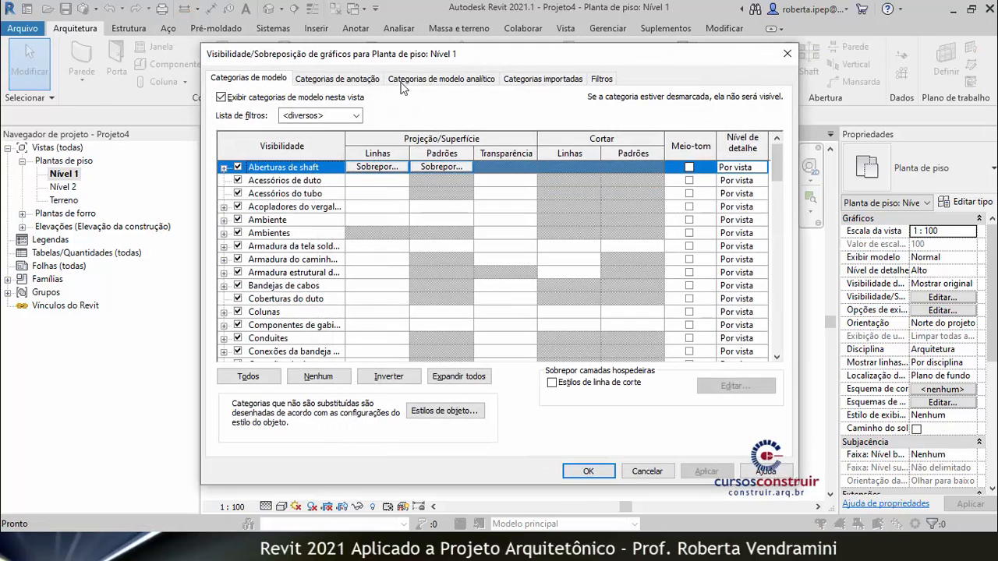
drag(401, 56, 655, 62)
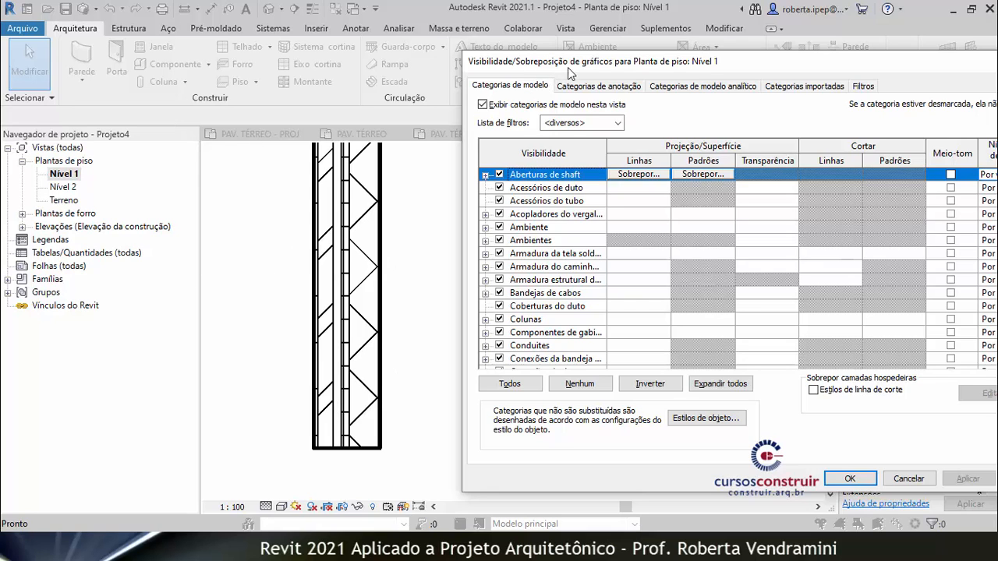
drag(571, 70, 497, 43)
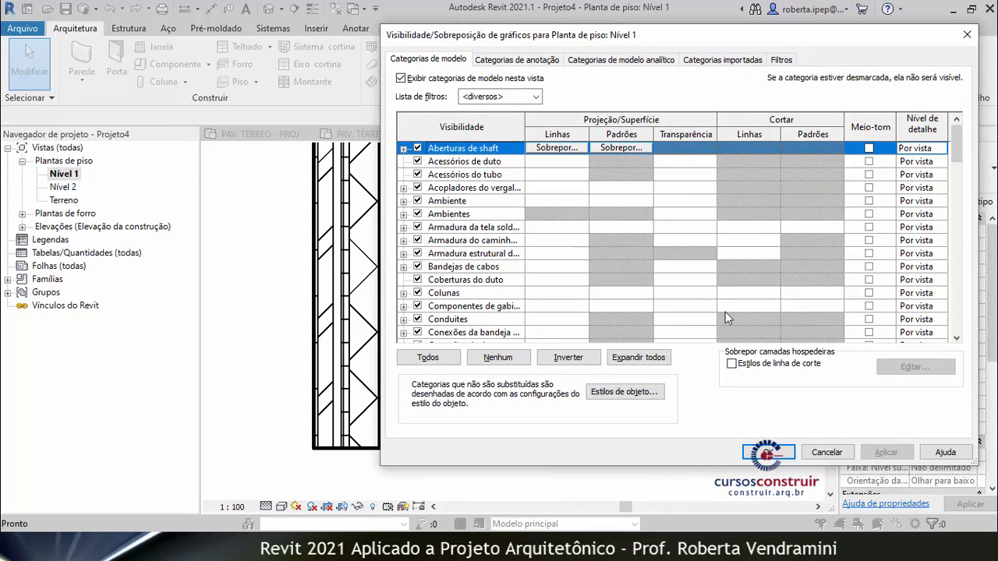
click(733, 366)
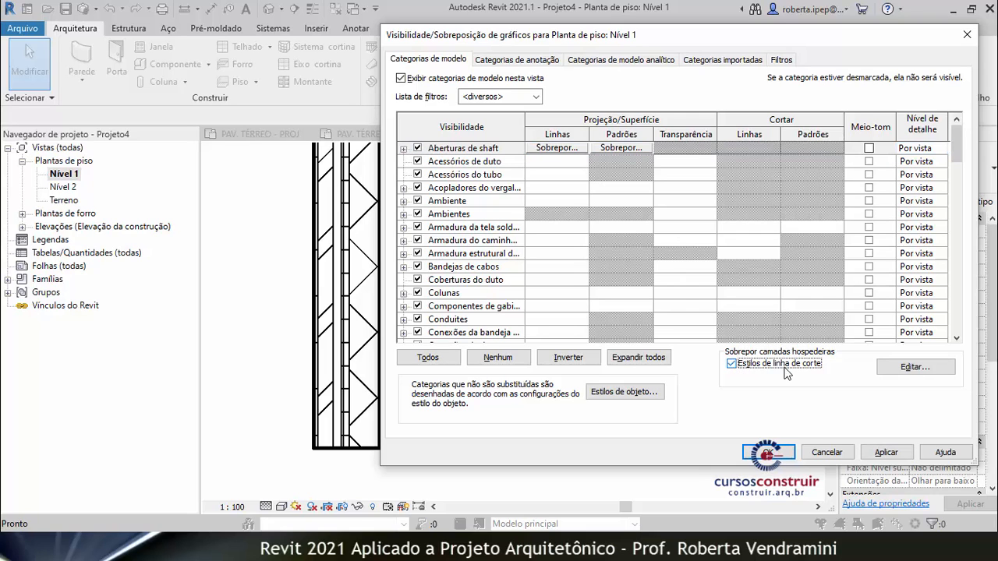
Set the host layer line weights to 5 for Estrutura [1] and 1 for Substrato [2].
click(914, 369)
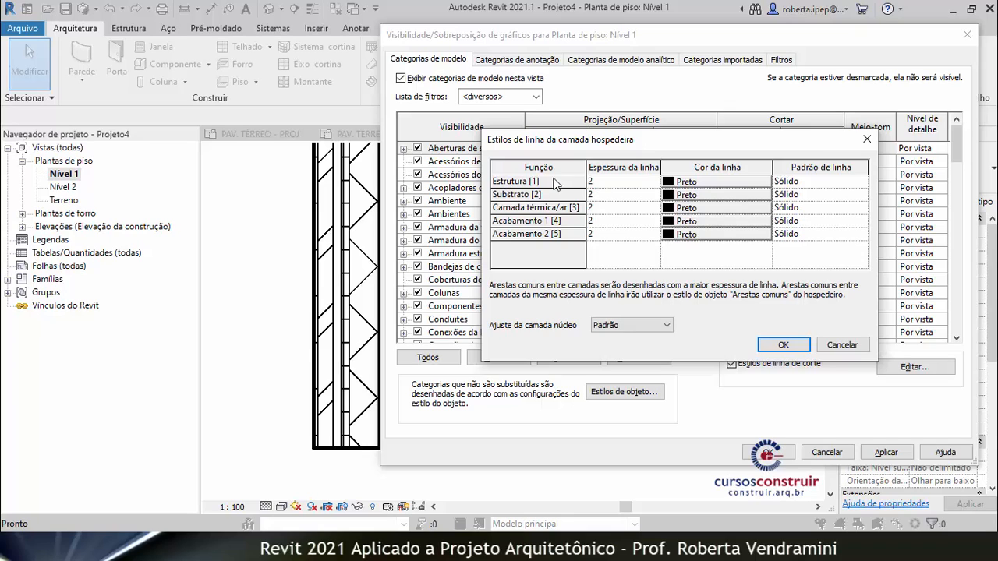
click(593, 183)
text(5)
click(607, 195)
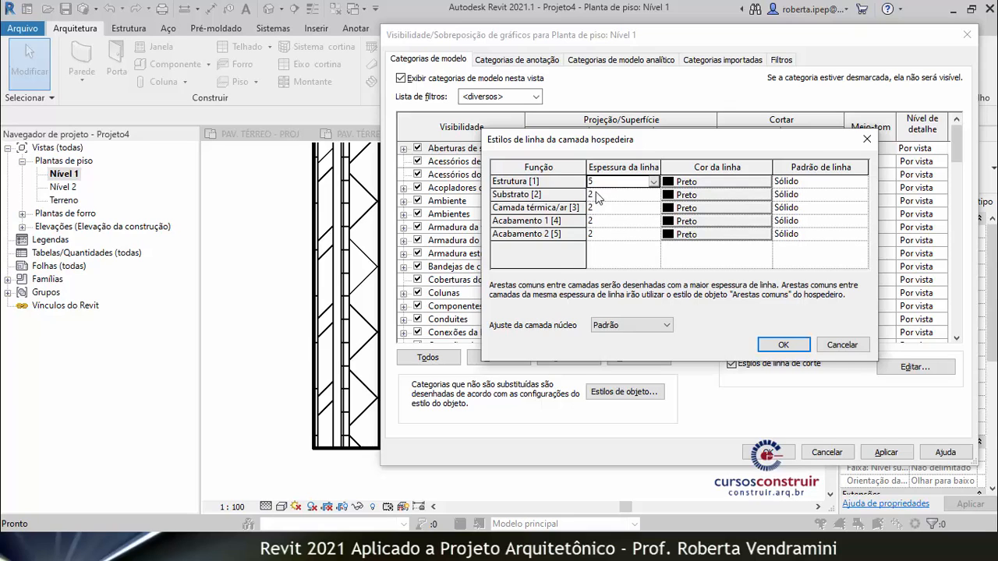
click(597, 193)
click(654, 195)
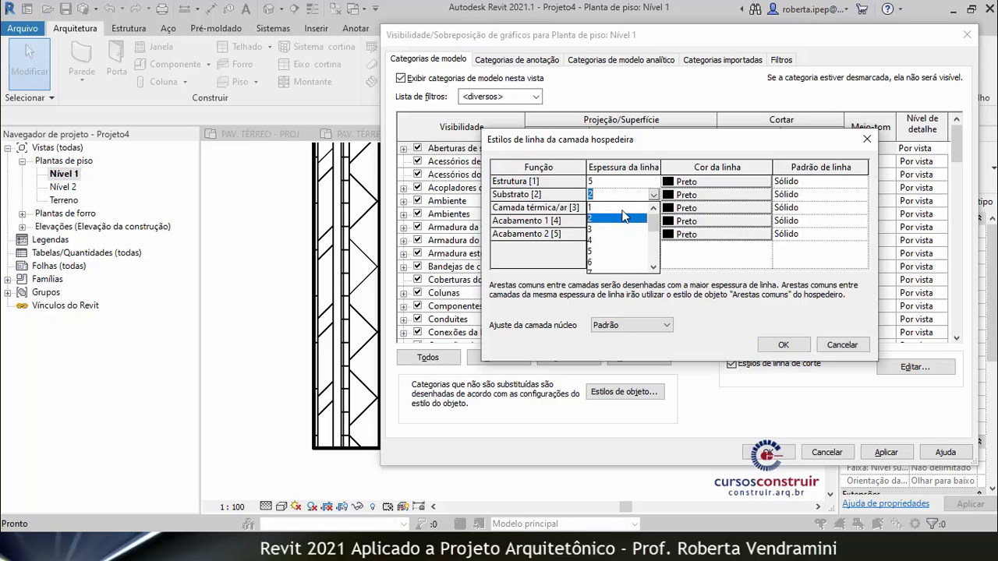
click(624, 206)
Set the line weights of Camada térmica/ar [3], Acabamento 1 [4] and Acabamento 2 [5] to 1 and apply the overrides to the plan.
click(629, 209)
click(654, 209)
click(630, 221)
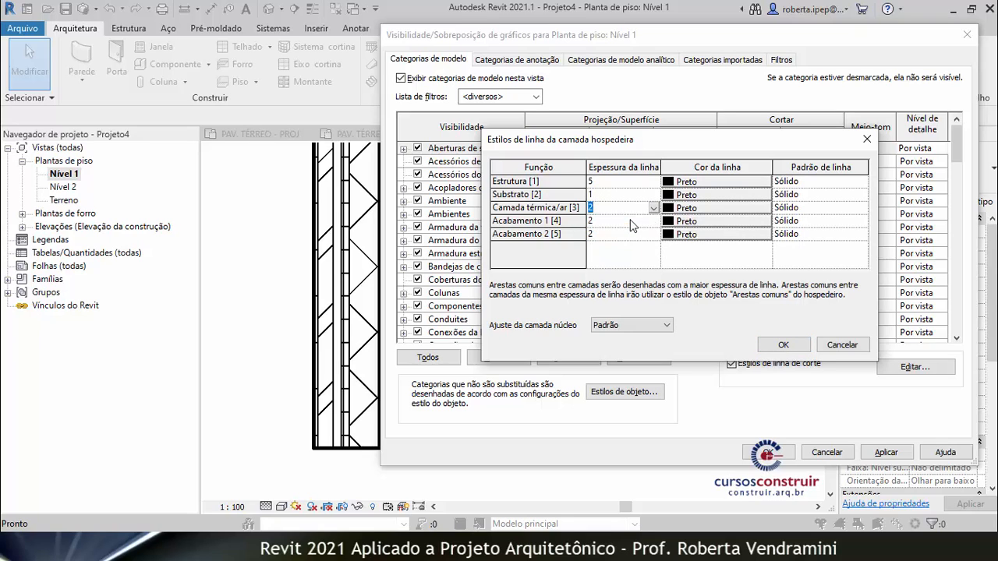
click(654, 221)
click(626, 233)
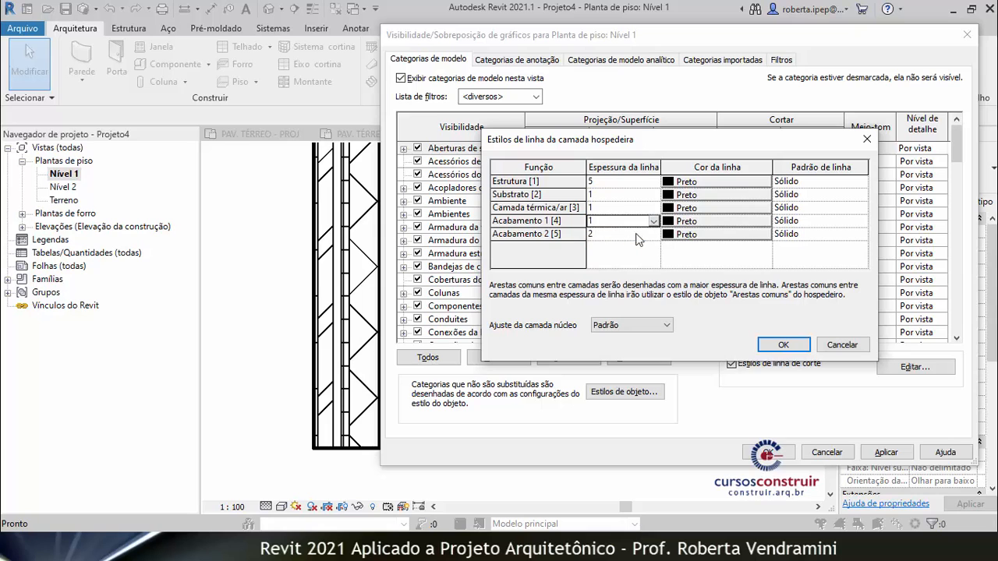
click(624, 234)
click(654, 234)
click(630, 246)
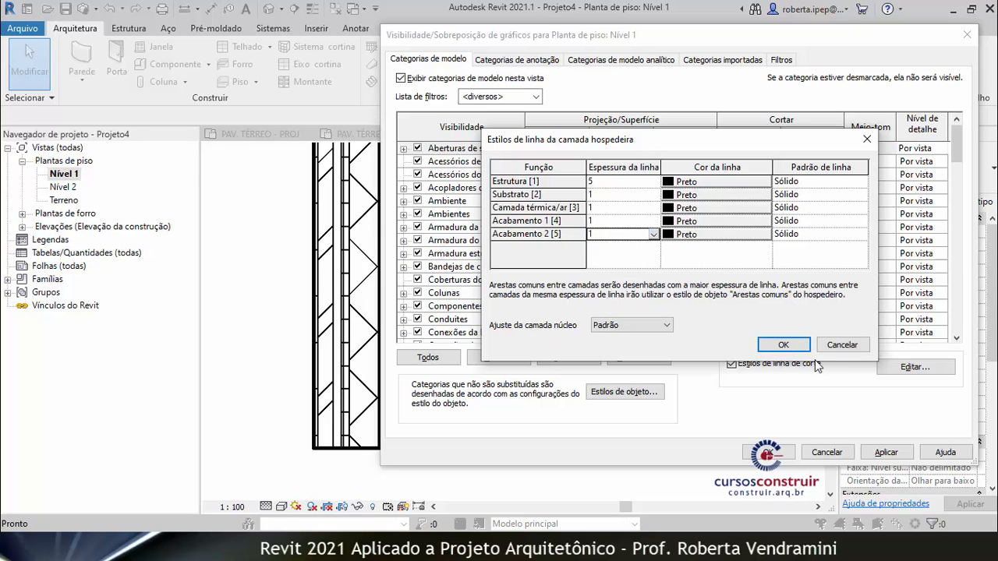
click(783, 345)
click(892, 455)
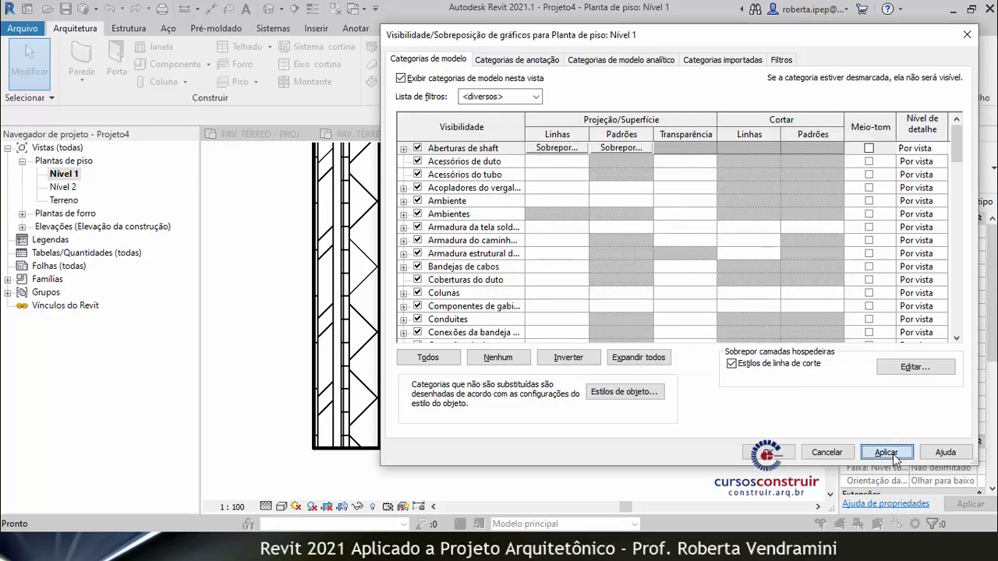
click(781, 453)
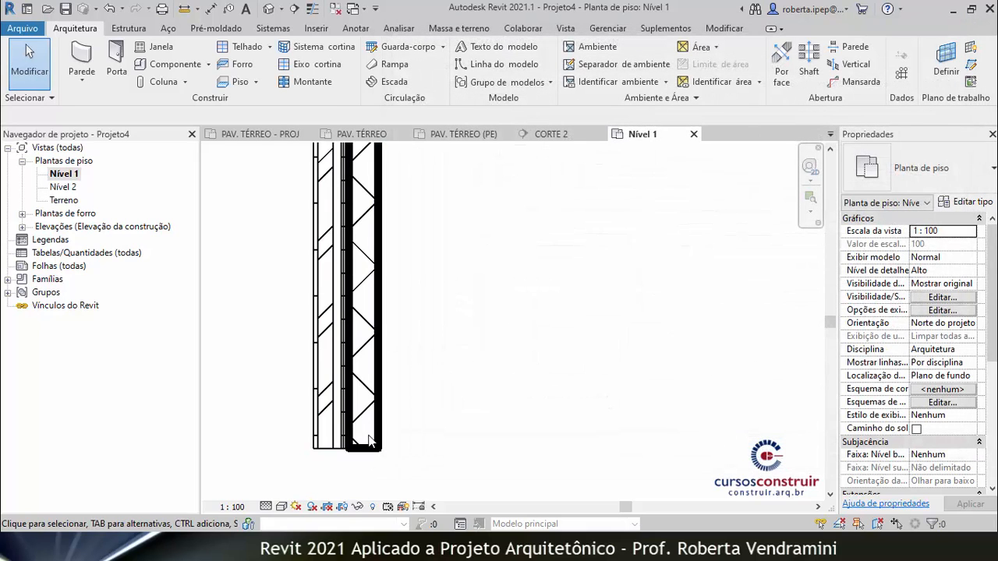
Examine the line weights of the structural and finish layers in the vertical wall up close.
scroll(306, 451, up, 4)
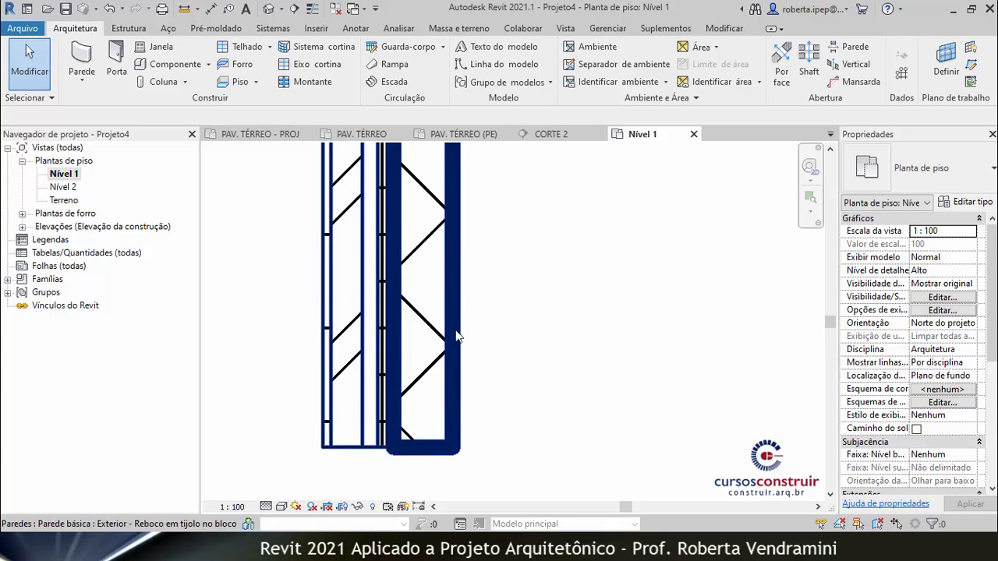
click(456, 320)
click(268, 358)
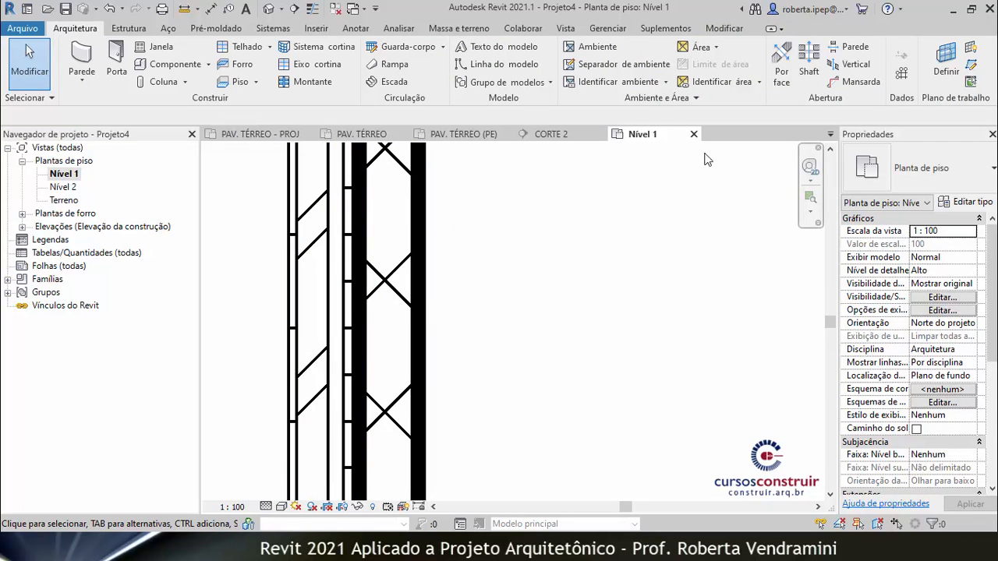
Close the Projeto4 project without saving its changes.
click(694, 134)
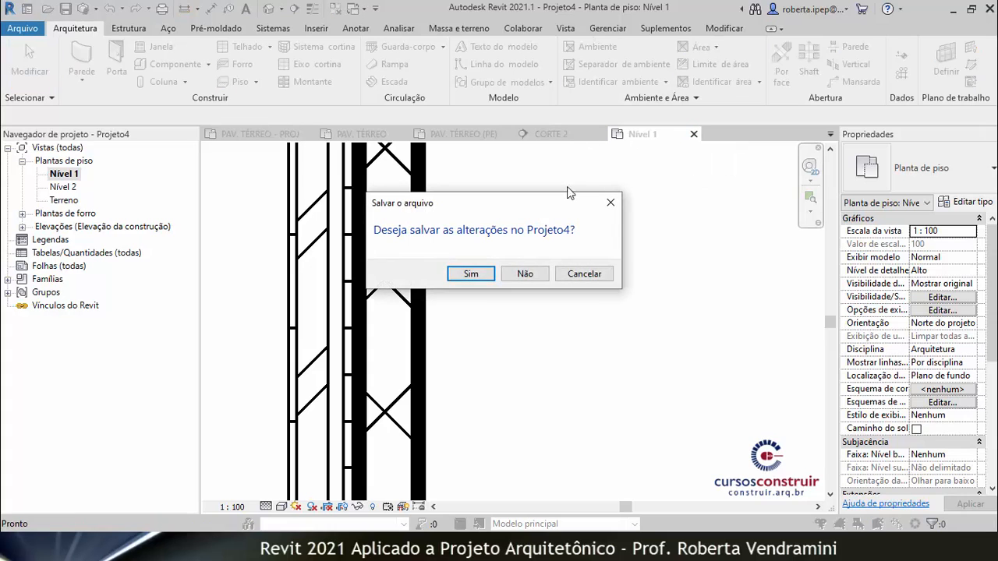
click(534, 277)
Turn off the host layer cut line style override in the visibility and graphics settings of the PAV. TÉRREO (PE) plan.
scroll(443, 350, up, 6)
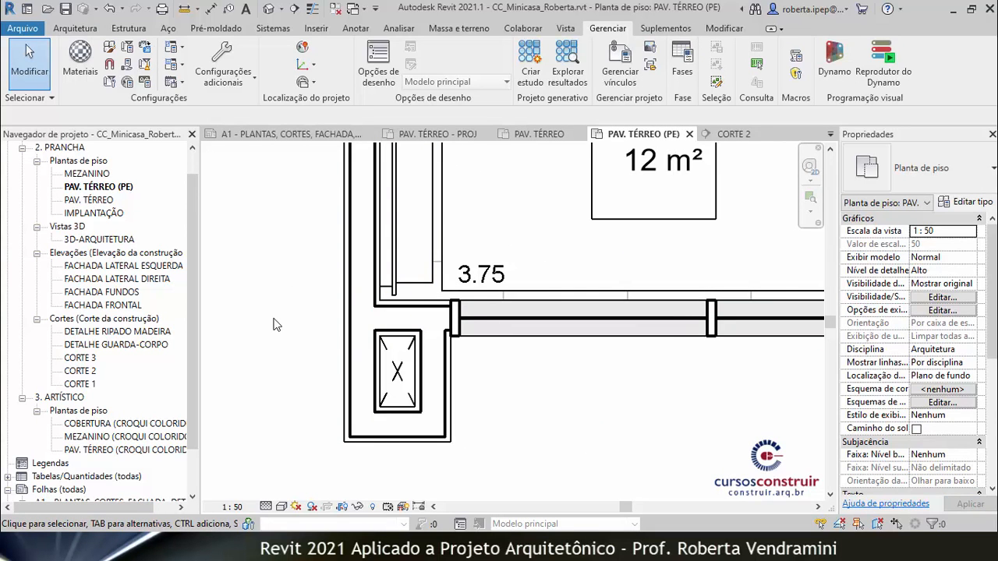
key(v)
key(g)
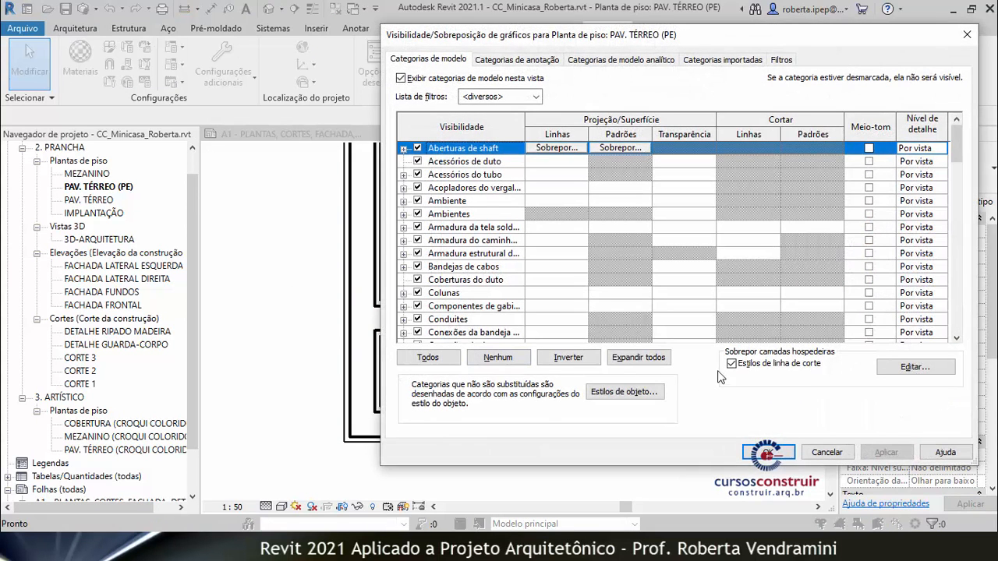
click(732, 365)
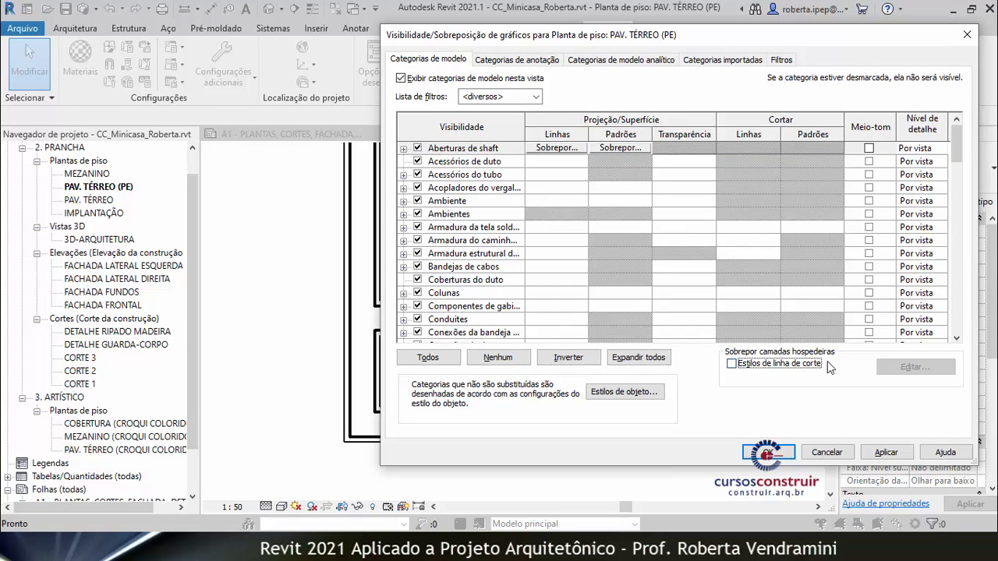
click(886, 452)
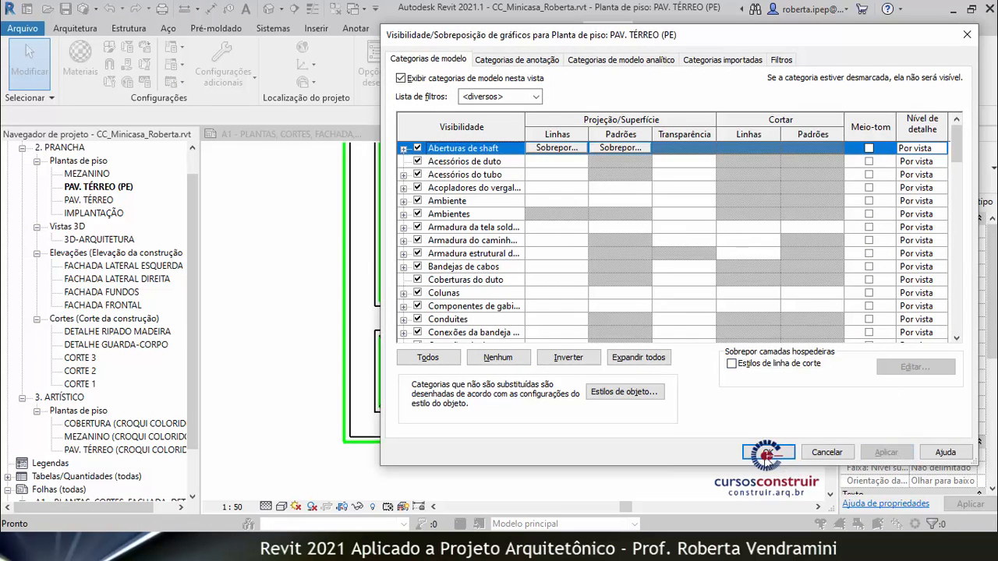
click(767, 453)
Set the line color of the Paredes category to black in the project's object styles.
scroll(272, 357, up, 2)
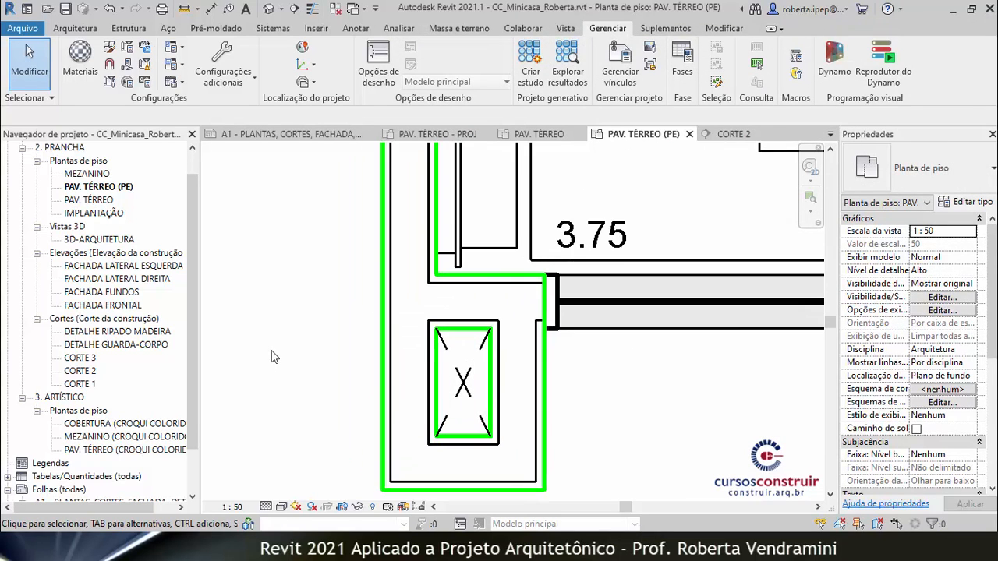
scroll(591, 429, up, 2)
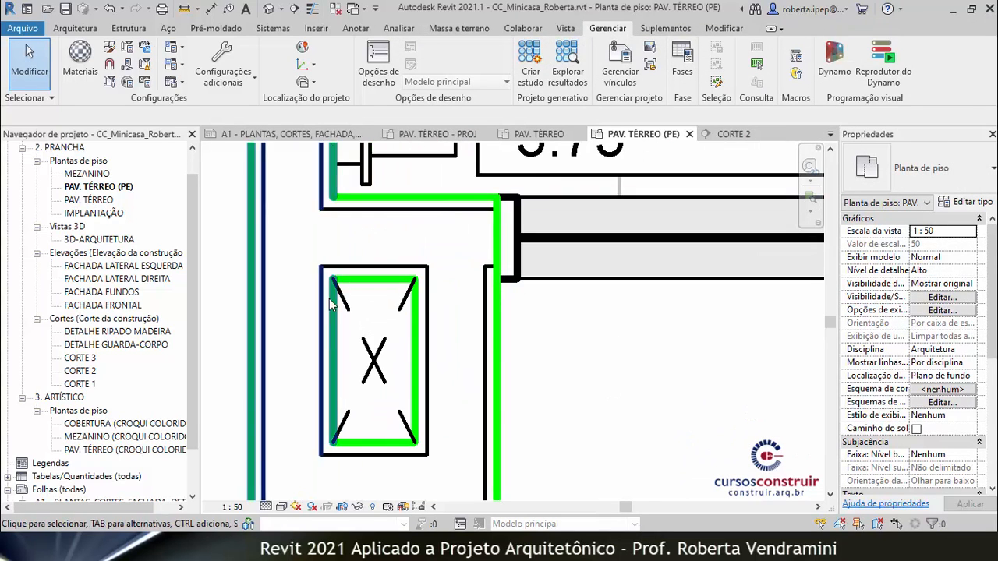
scroll(330, 304, down, 5)
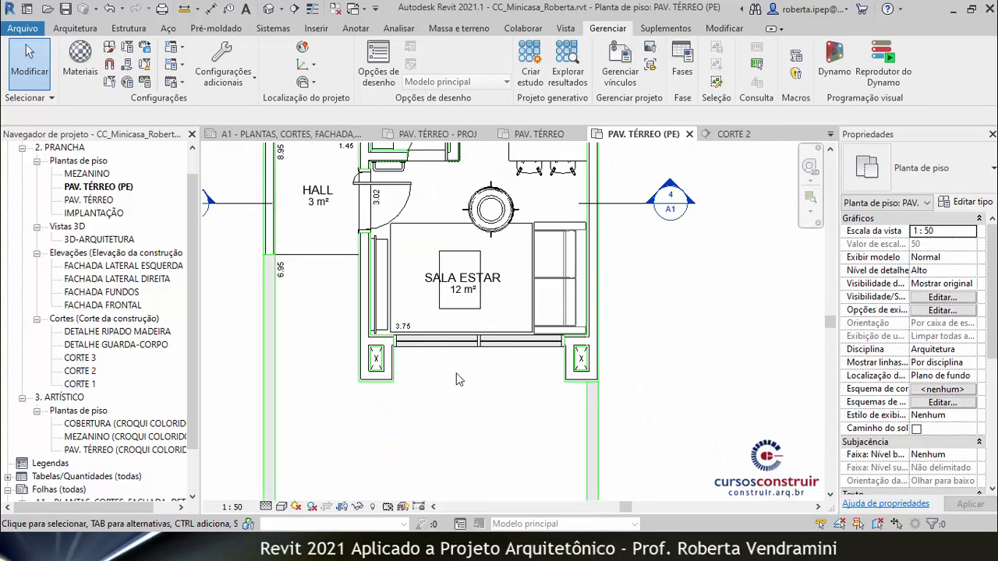
scroll(638, 347, up, 5)
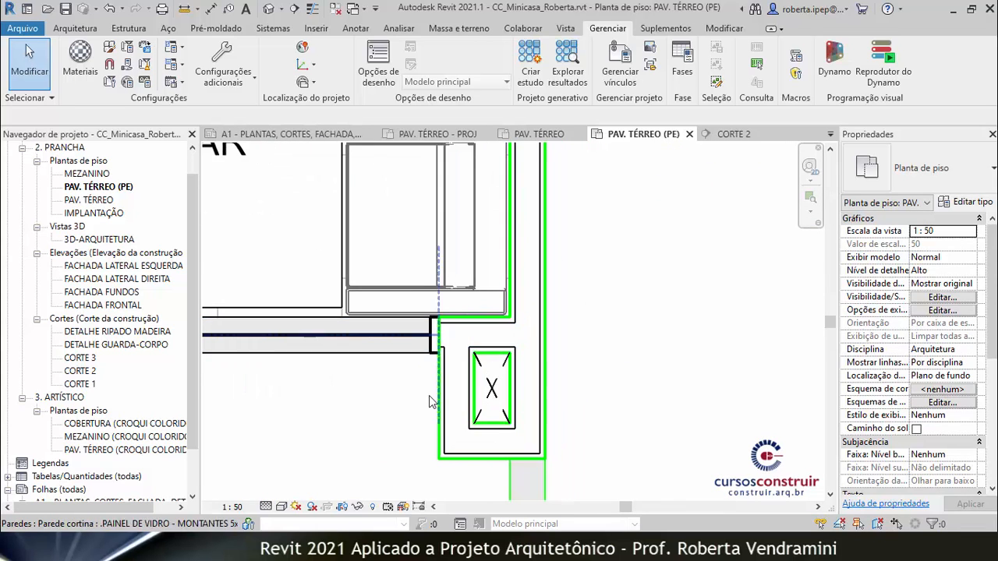
scroll(429, 401, down, 5)
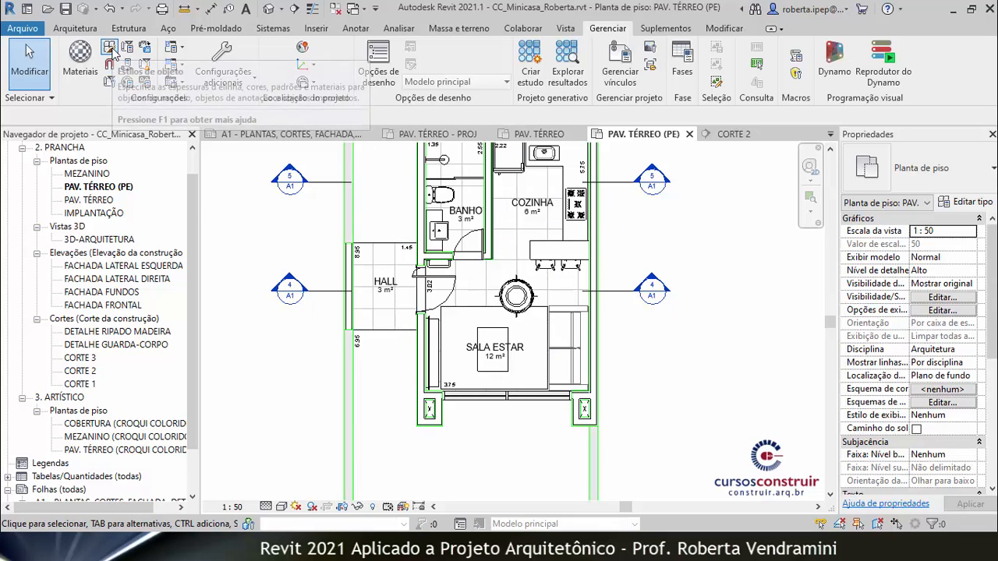
click(114, 51)
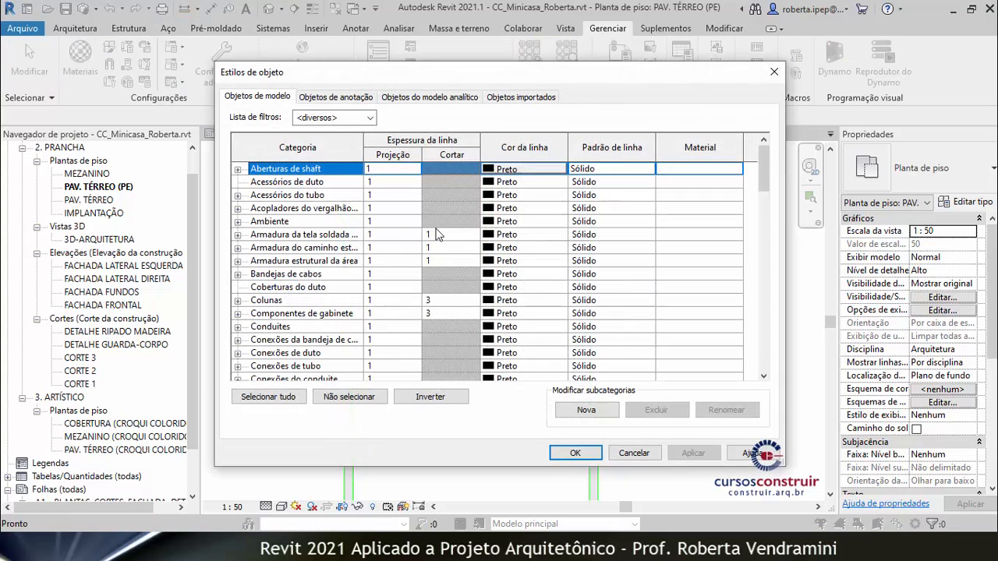
scroll(437, 234, down, 8)
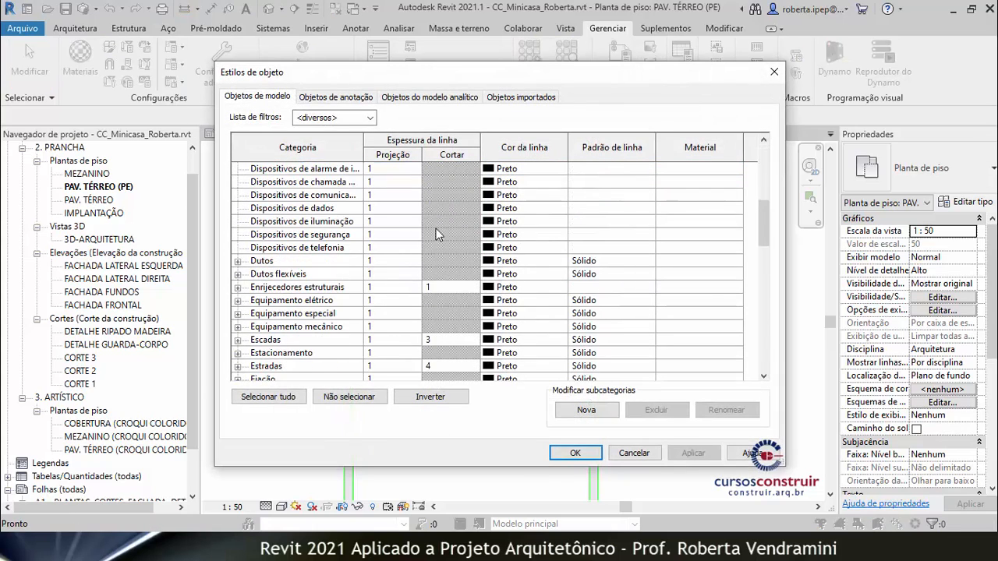
scroll(437, 234, down, 1)
drag(762, 234, 755, 301)
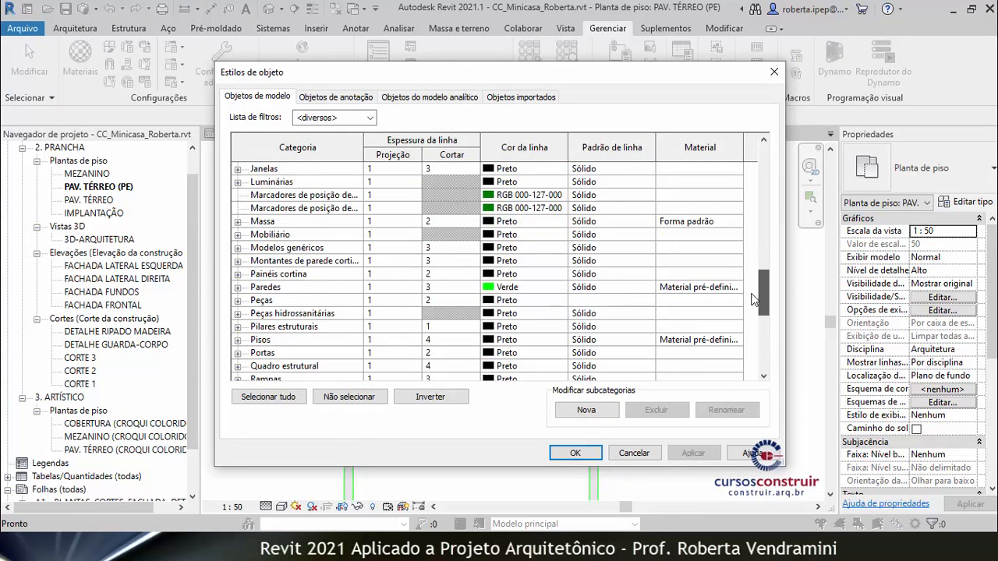
click(491, 287)
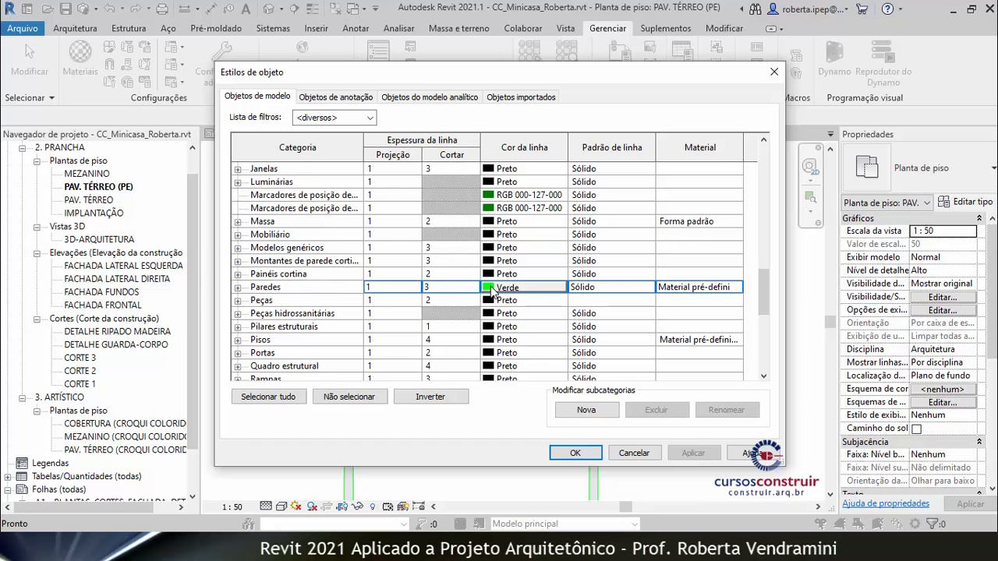
click(499, 287)
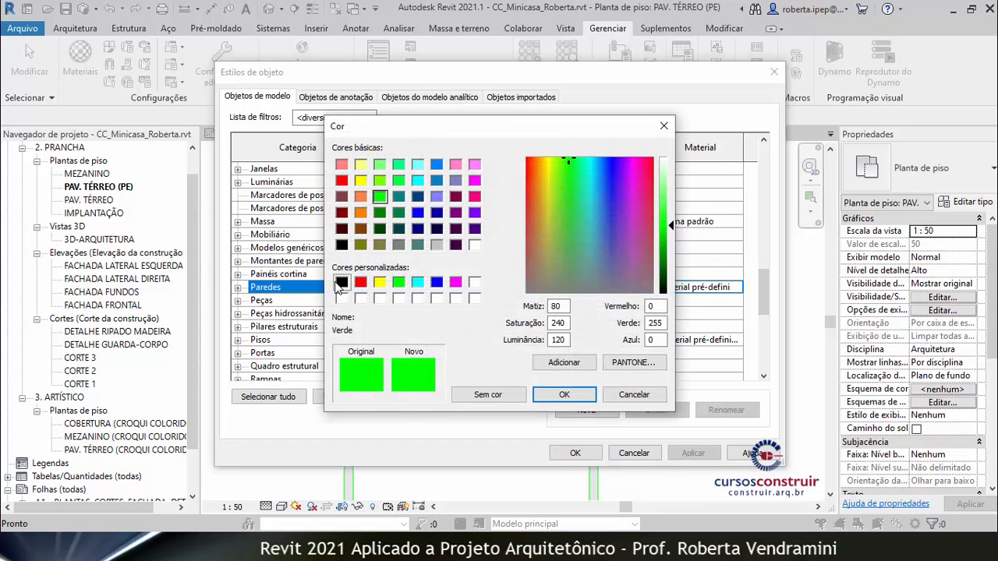
click(341, 283)
click(564, 394)
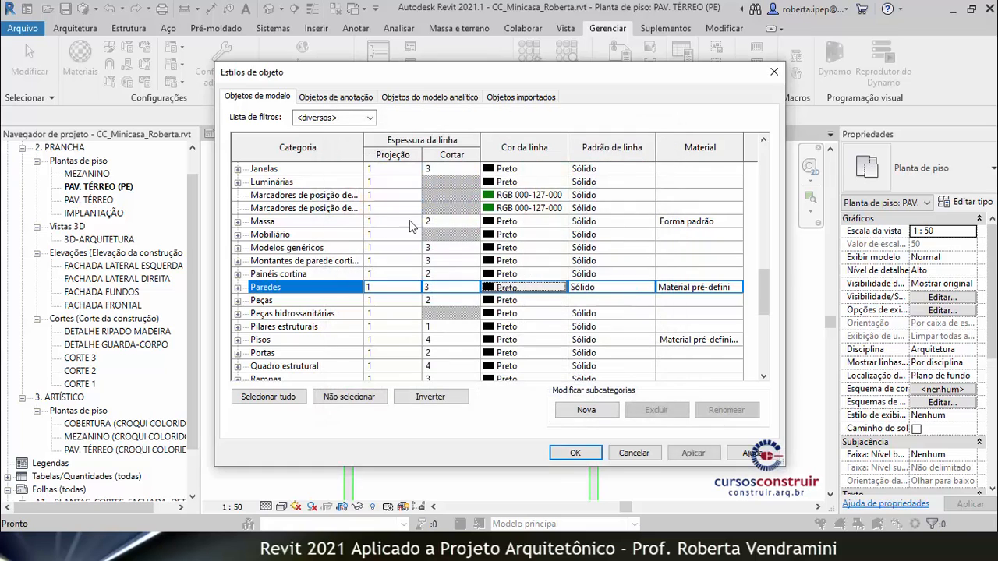
click(575, 453)
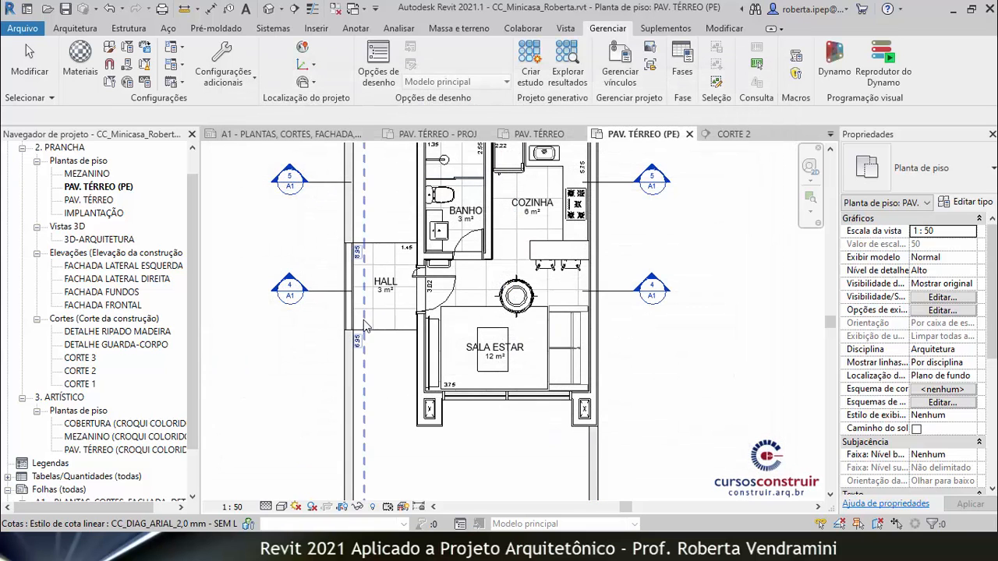
Turn on the host layer cut line style override in the visibility and graphics settings of the PAV. TÉRREO (PE) plan.
scroll(429, 433, up, 6)
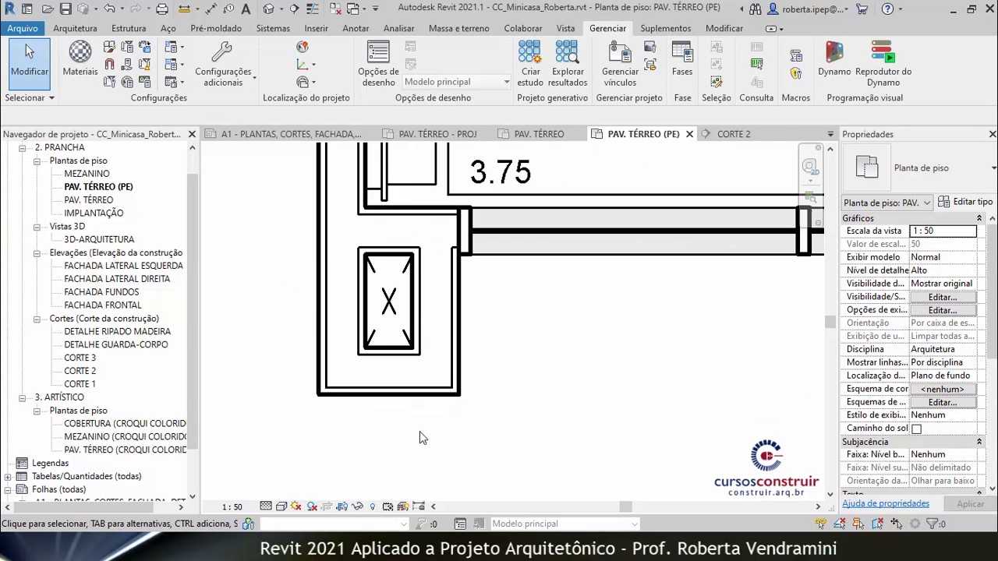
scroll(370, 373, up, 4)
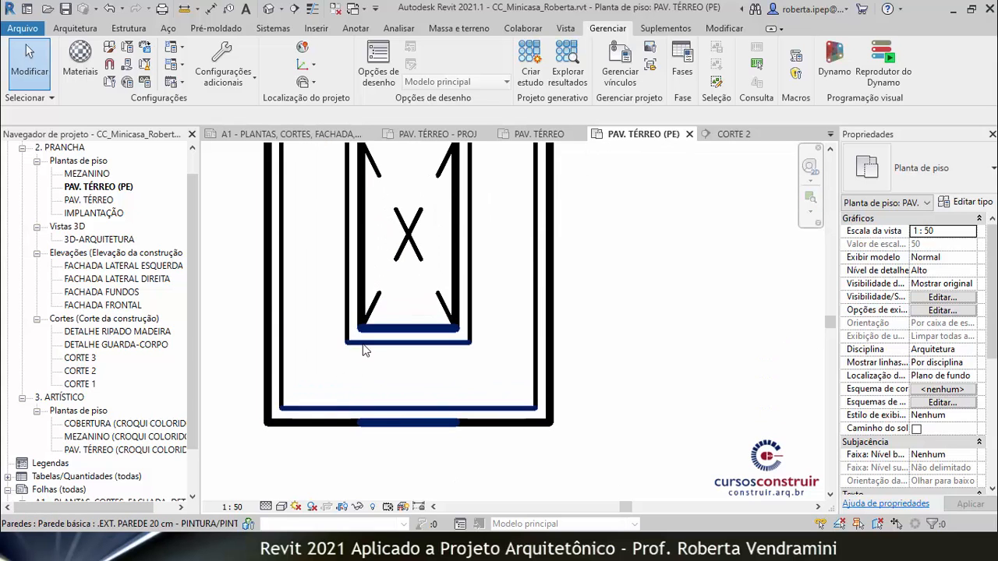
key(v)
key(g)
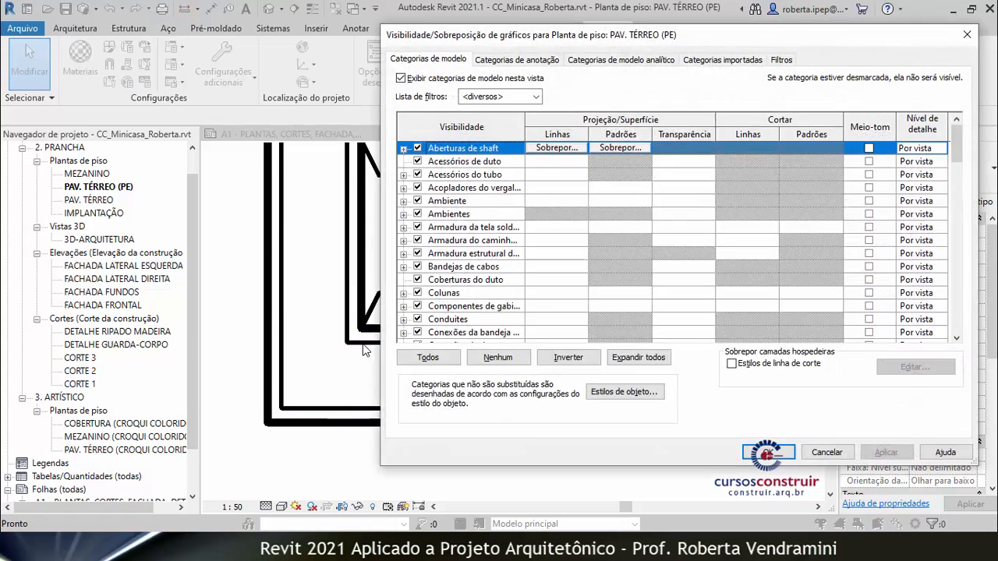
click(732, 367)
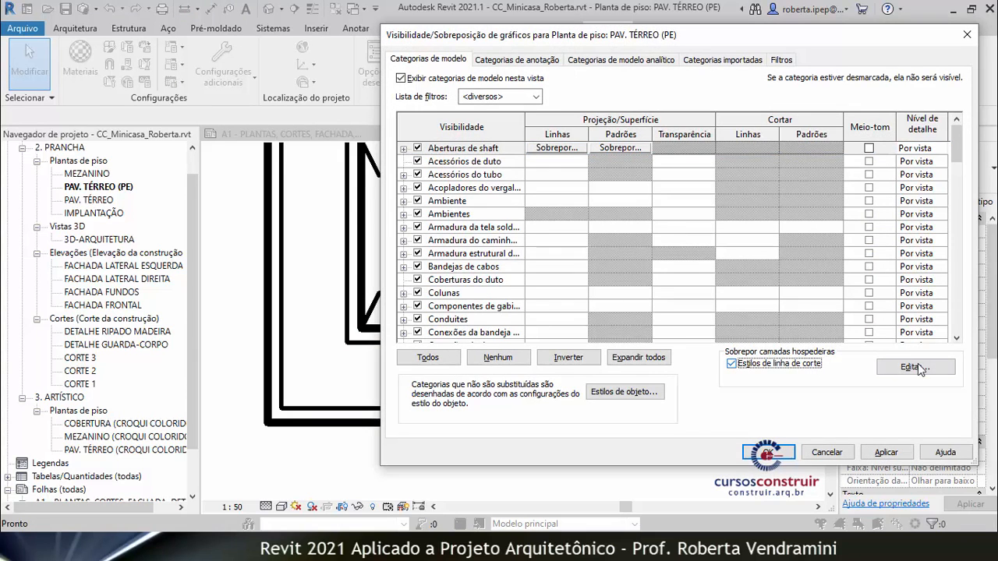
Check the host layer line styles, keep line weight 3 for Estrutura [1], and apply the overrides to the plan.
click(914, 367)
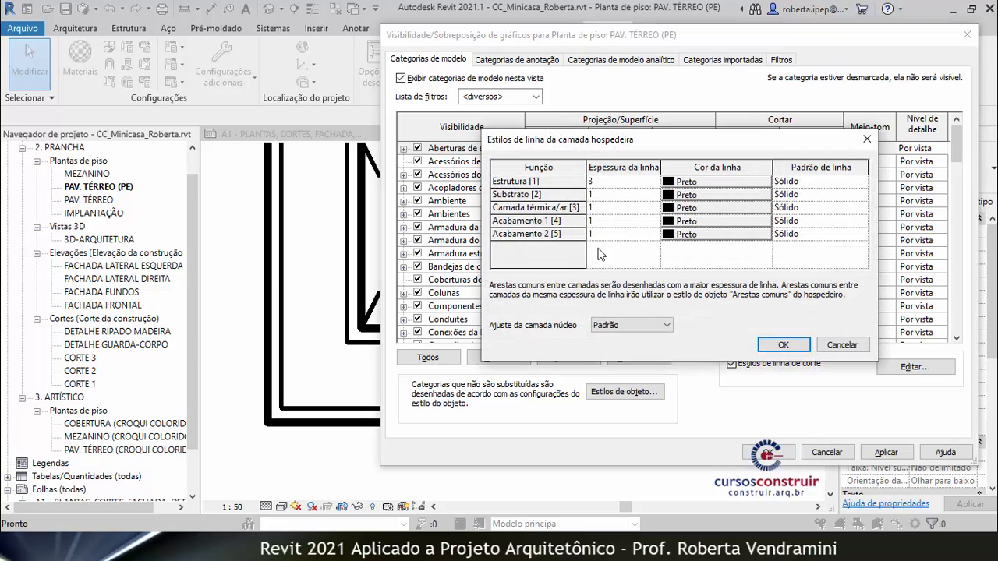
click(602, 184)
click(637, 188)
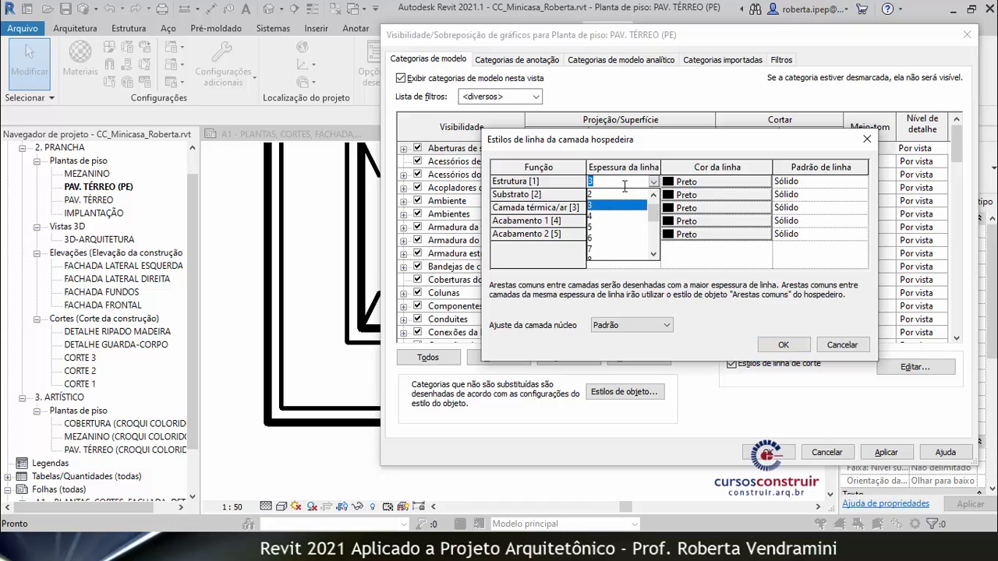
click(630, 155)
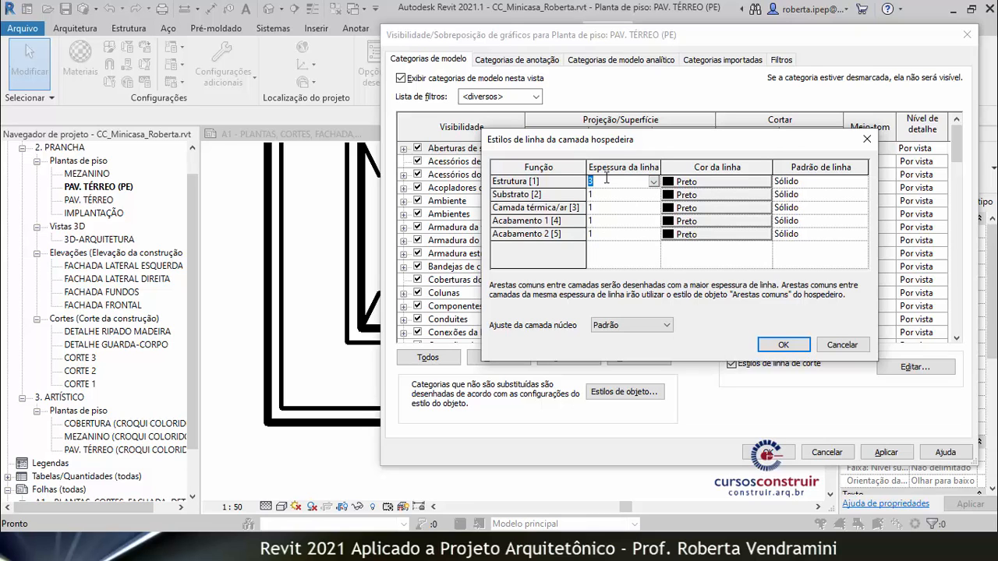
click(782, 345)
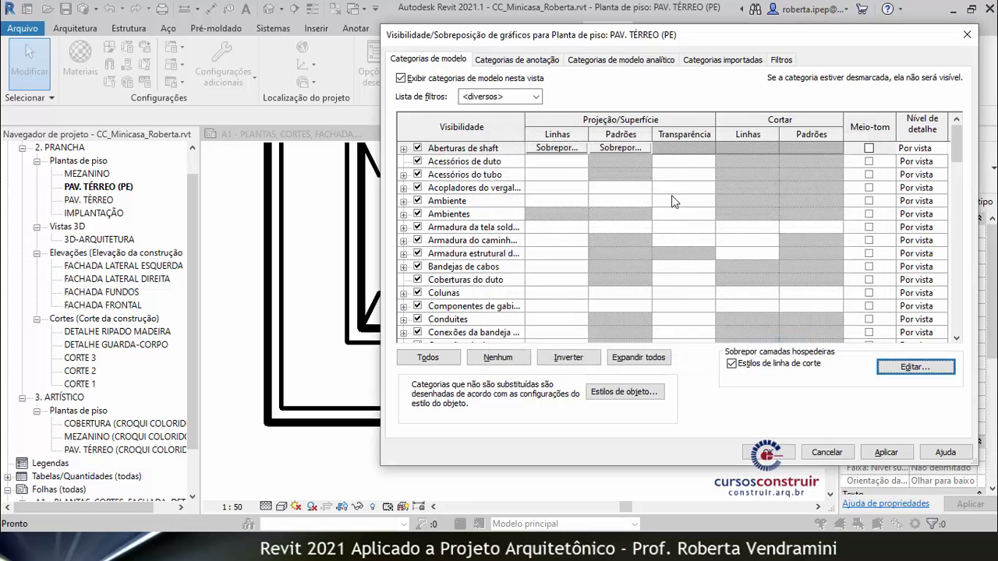
click(886, 452)
click(778, 452)
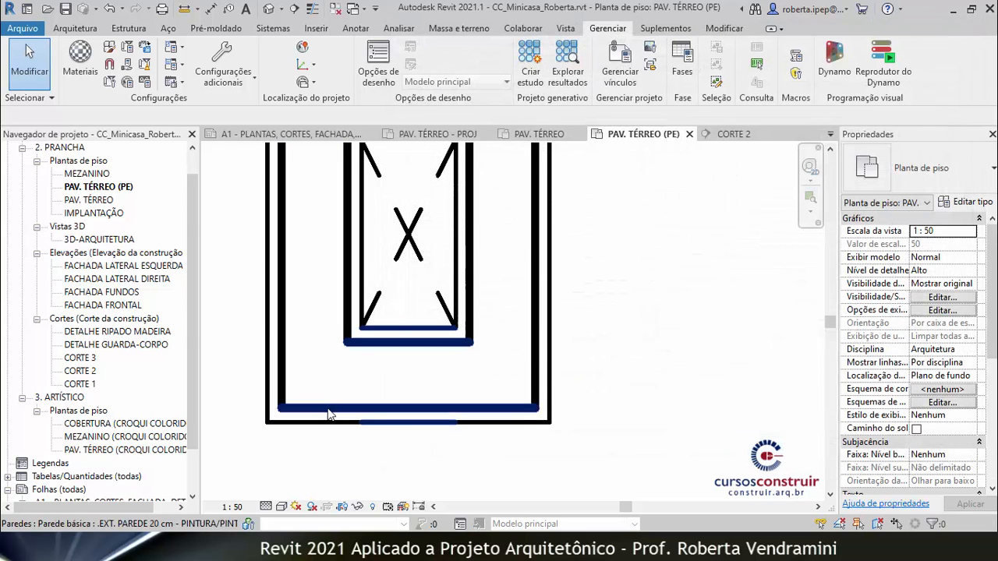
Review the view range offsets of the PAV. TÉRREO (PE) plan and leave the settings without modifying them.
scroll(341, 436, down, 1)
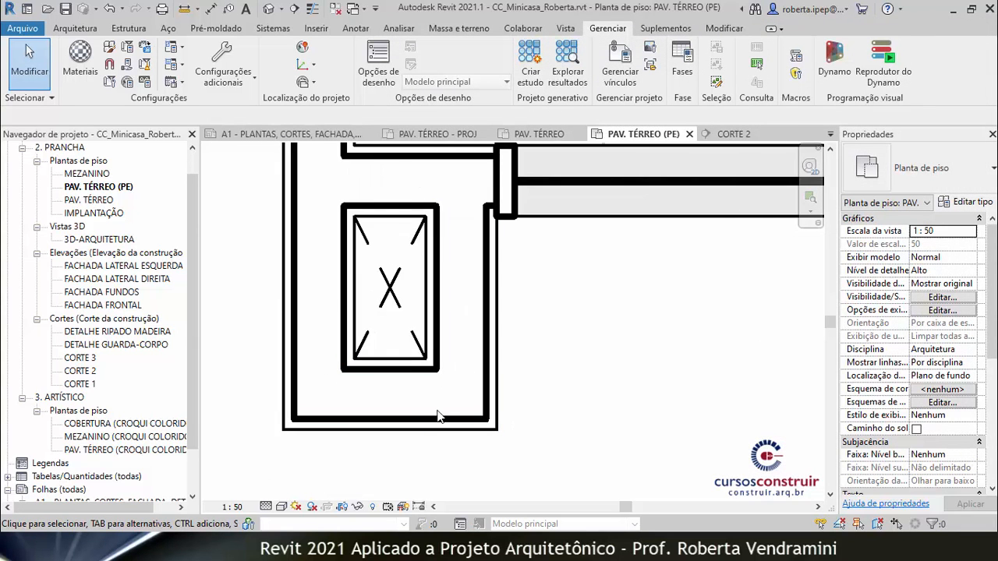
scroll(439, 416, down, 6)
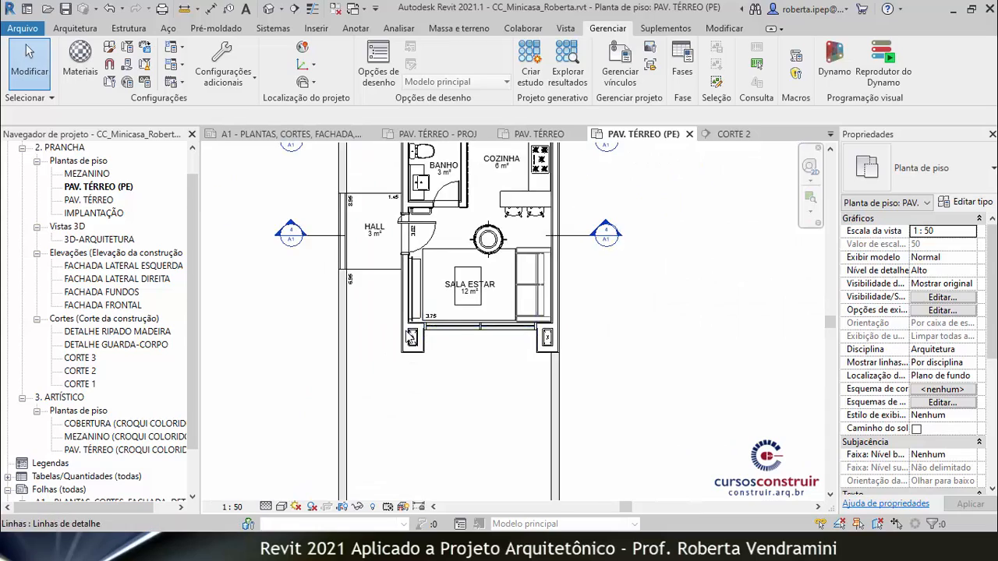
scroll(438, 417, down, 3)
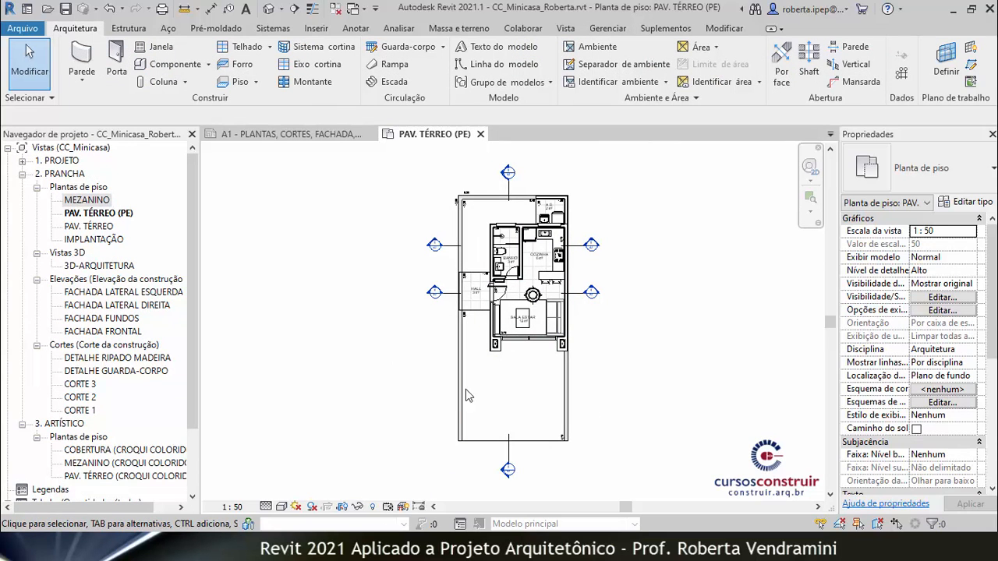
scroll(467, 320, up, 5)
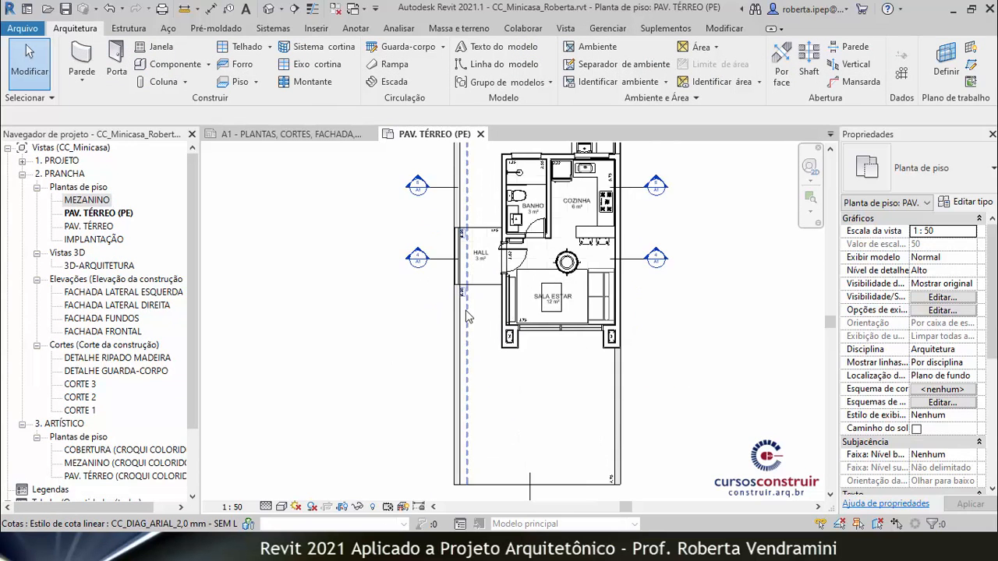
scroll(466, 320, up, 3)
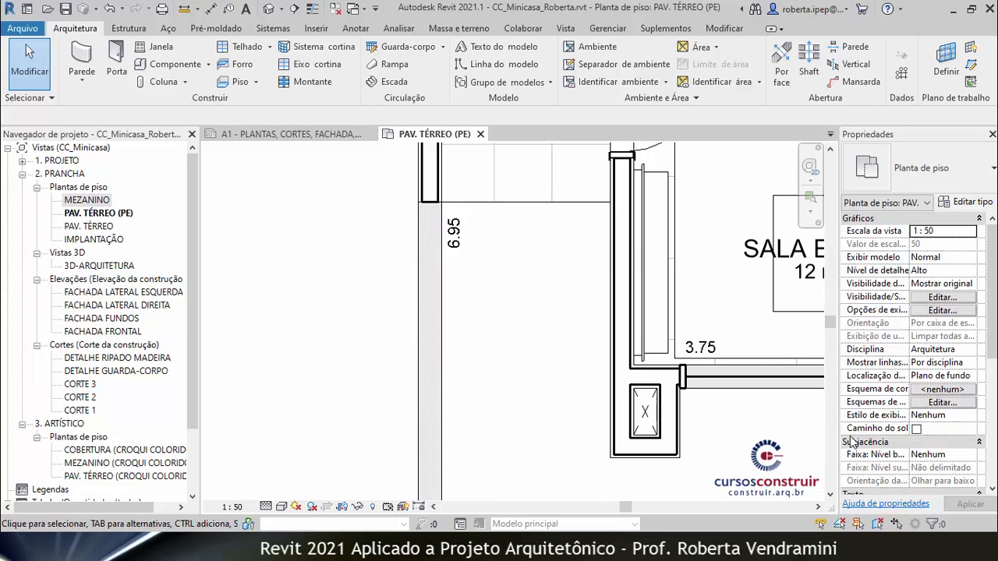
drag(990, 326, 985, 397)
click(942, 390)
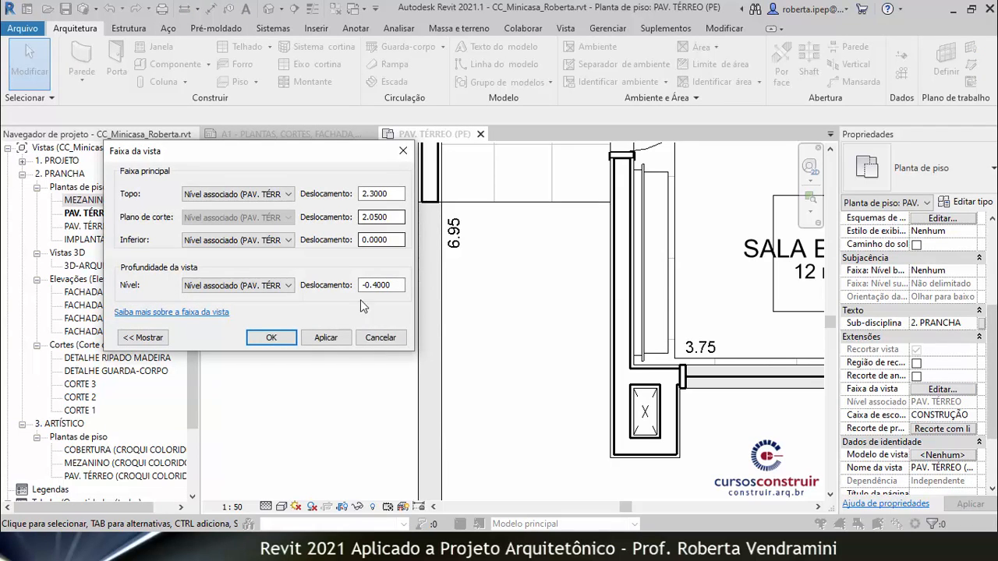
click(379, 337)
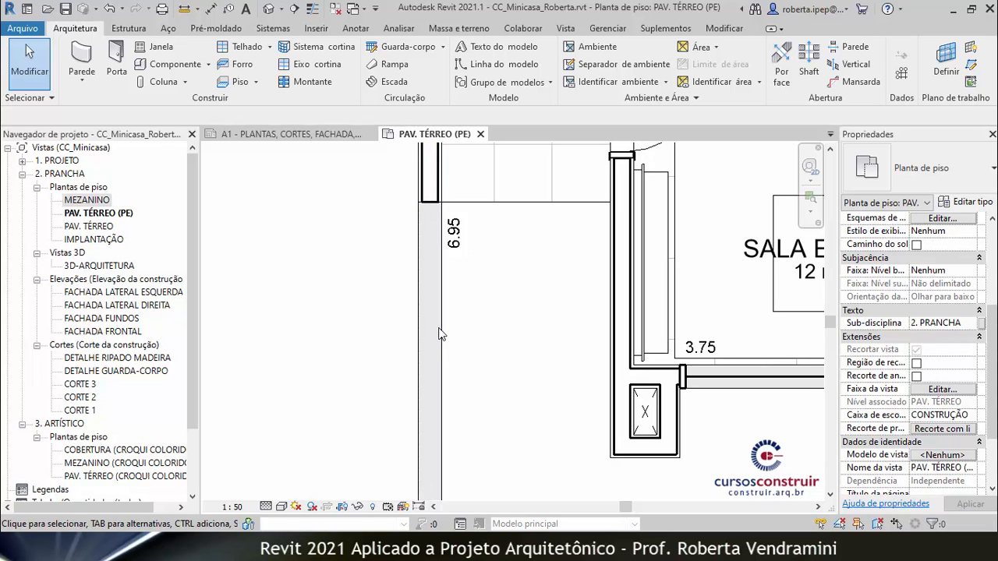
Check the projection/surface pattern override of the Paredes category in the plan's visibility and graphics settings, leaving it unmodified.
key(v)
key(g)
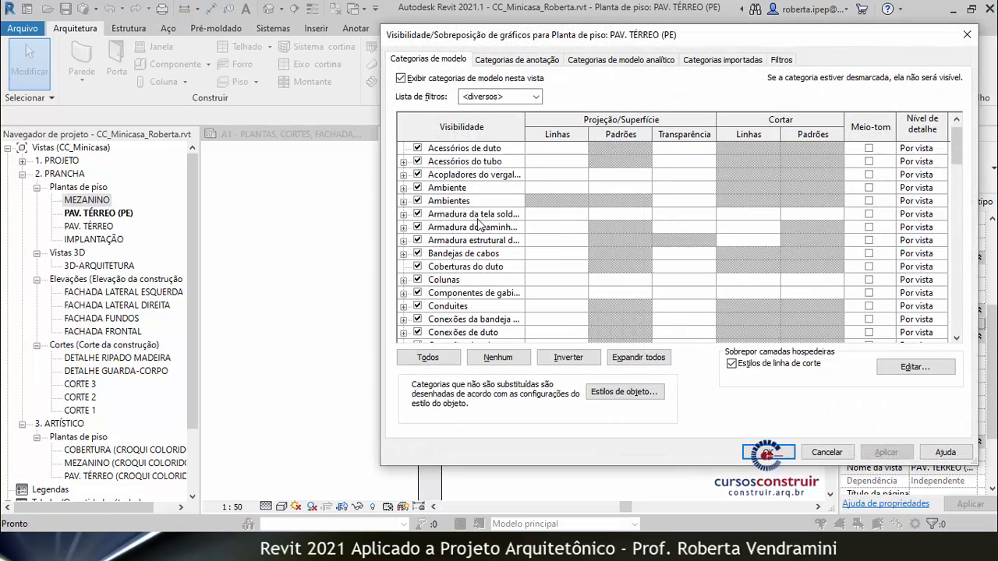
drag(956, 160, 934, 269)
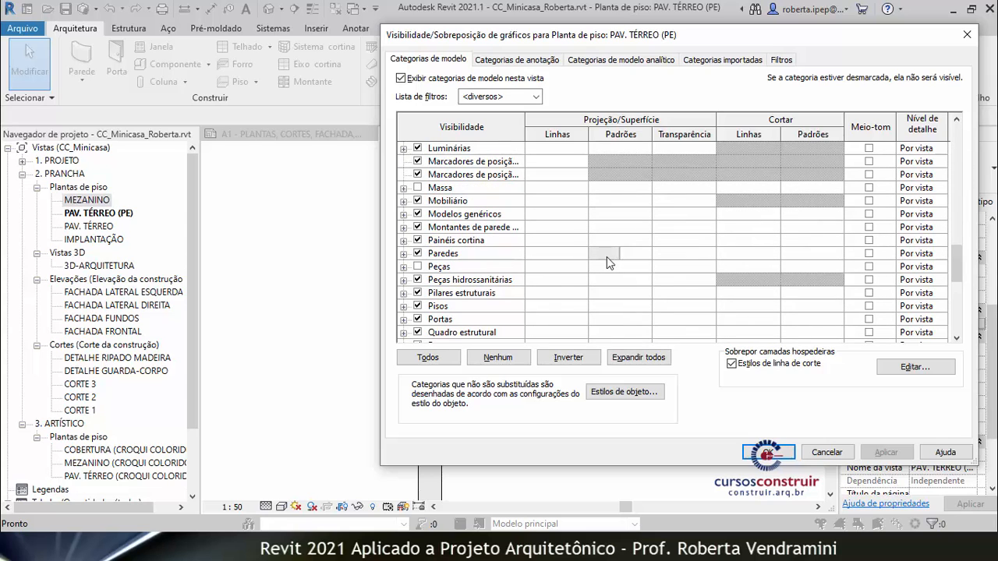
click(608, 255)
click(609, 255)
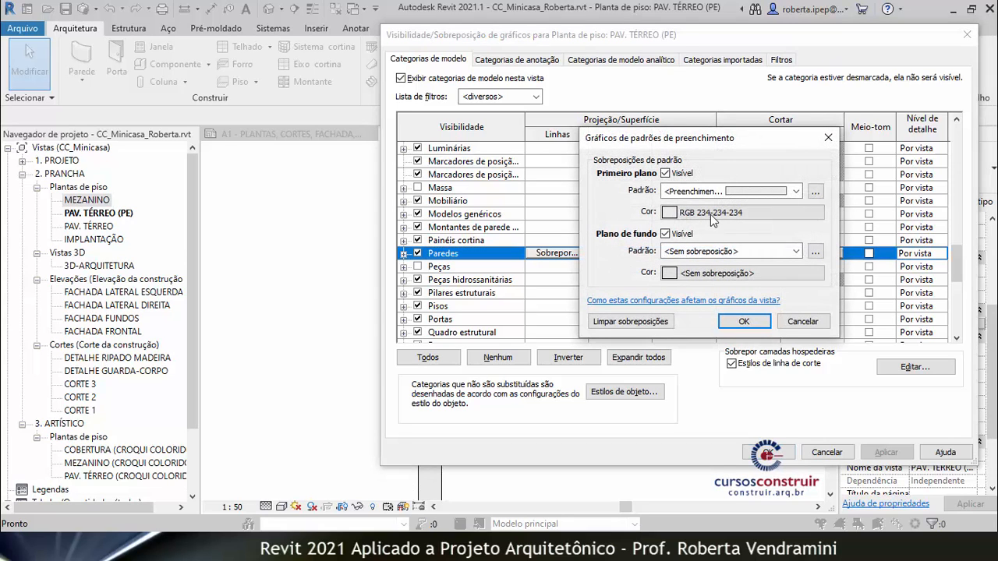
click(808, 320)
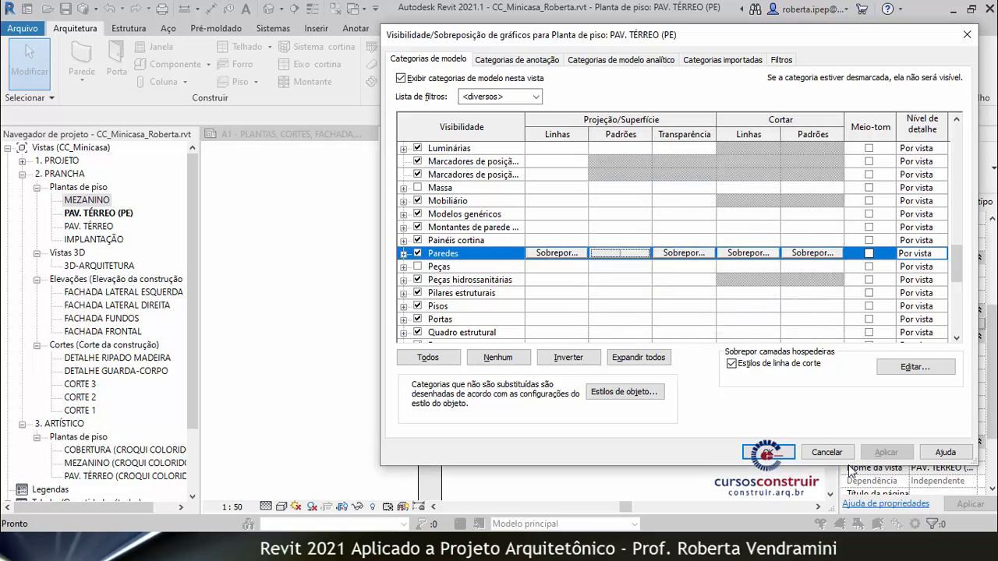
click(769, 452)
Examine the wall lines around the SALA ESTAR, its two shafts and the boundary wall in the ground floor plan.
scroll(520, 382, down, 3)
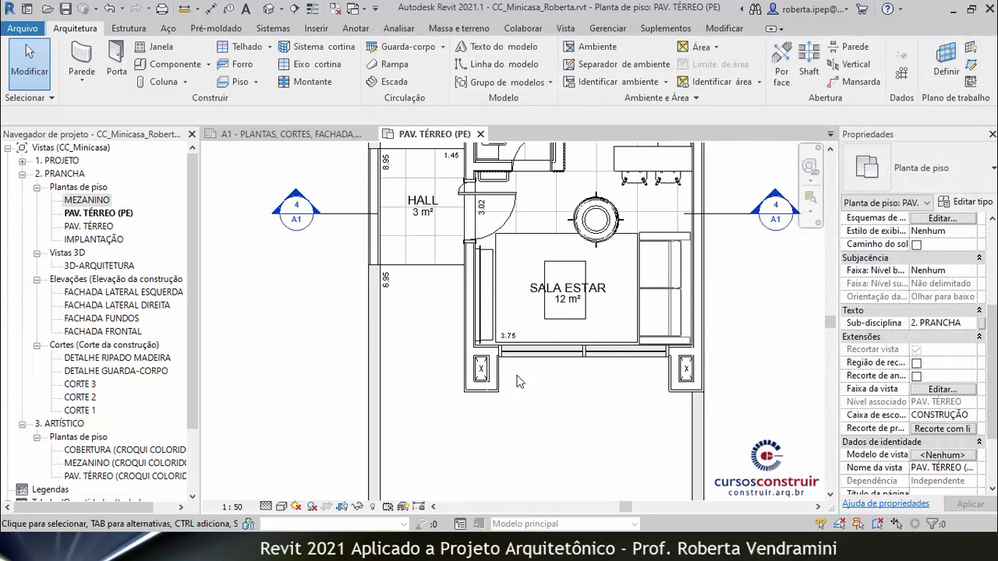
scroll(545, 386, up, 3)
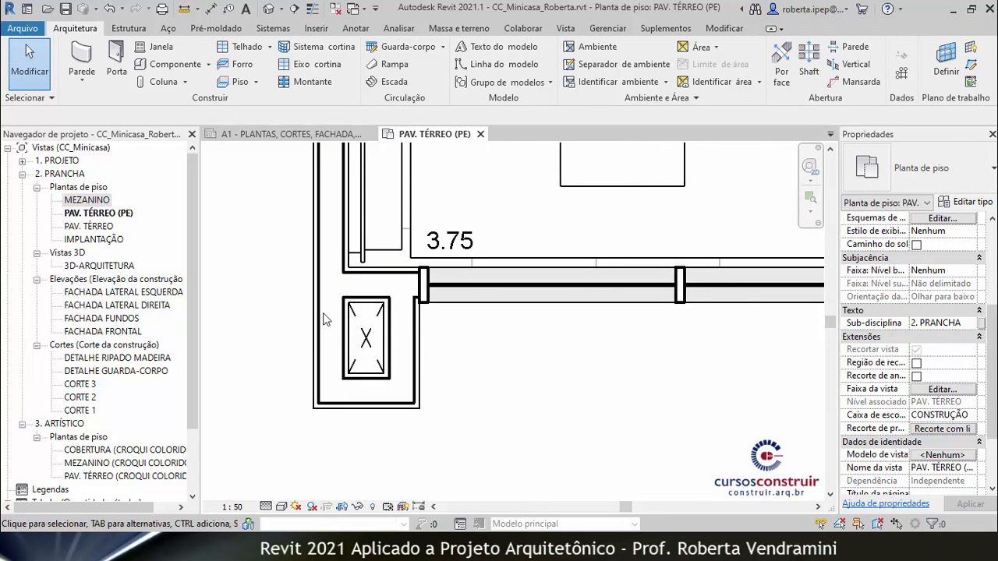
scroll(545, 370, down, 5)
scroll(338, 345, up, 2)
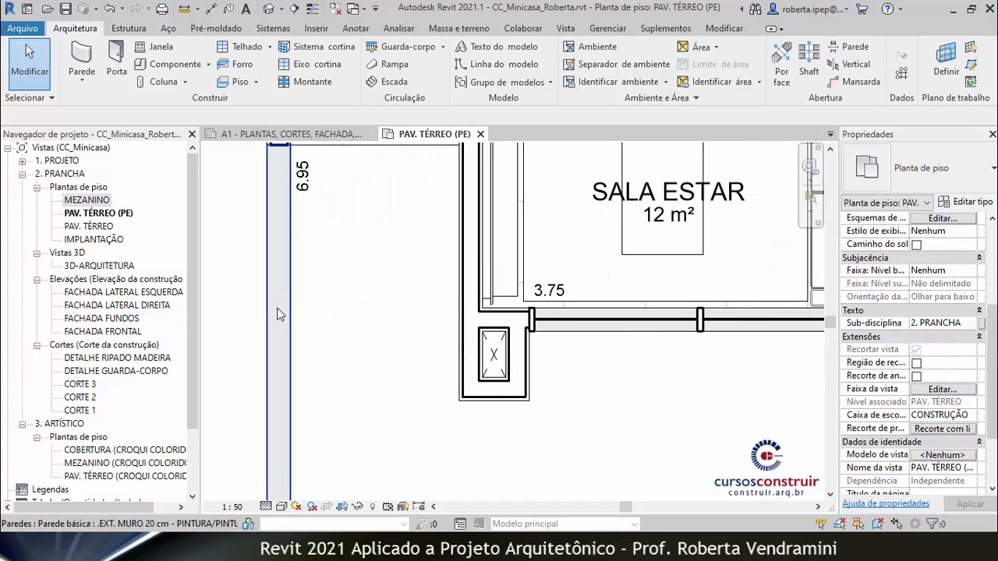
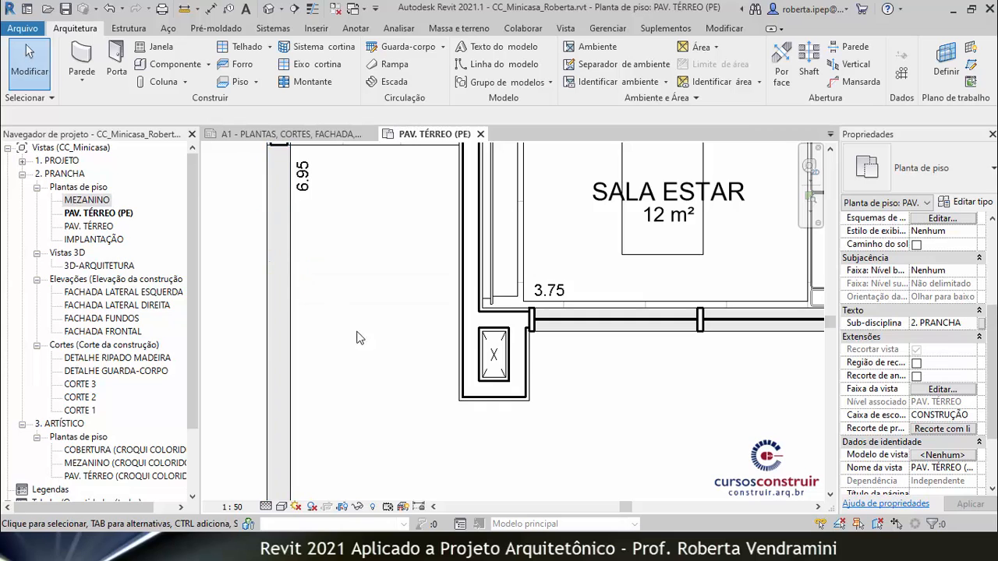
scroll(369, 328, down, 2)
scroll(370, 328, down, 5)
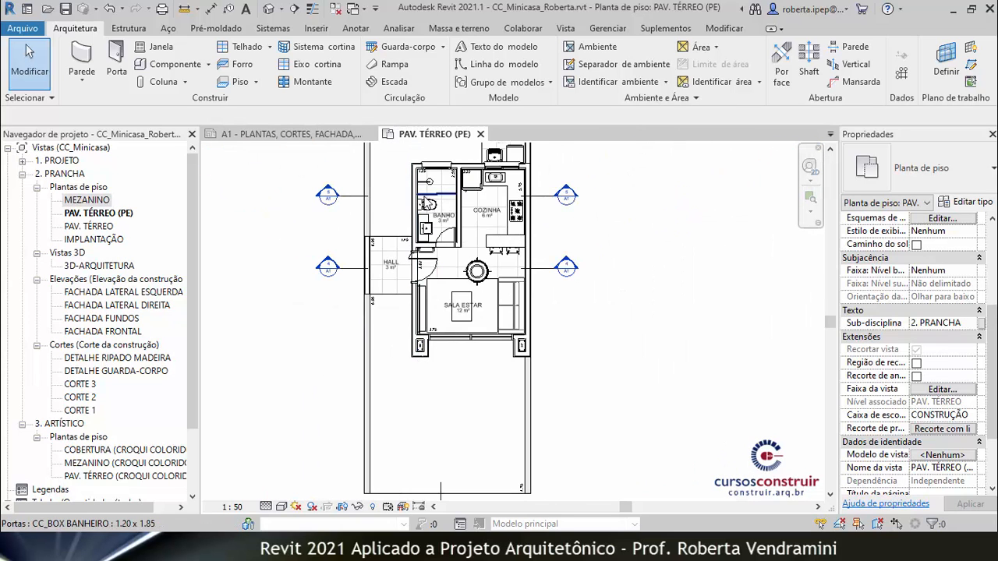
scroll(382, 254, up, 2)
scroll(433, 406, up, 5)
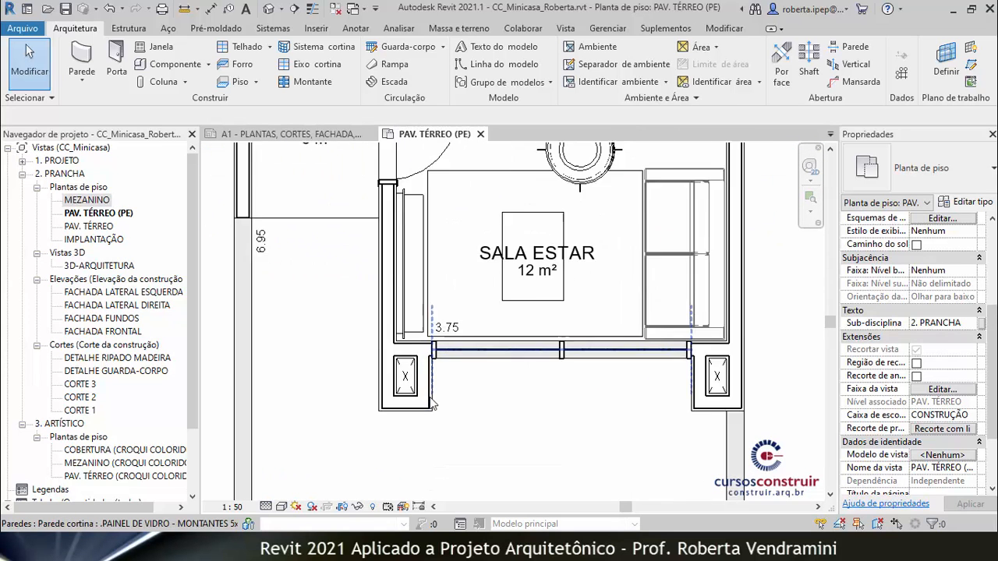
scroll(433, 405, up, 2)
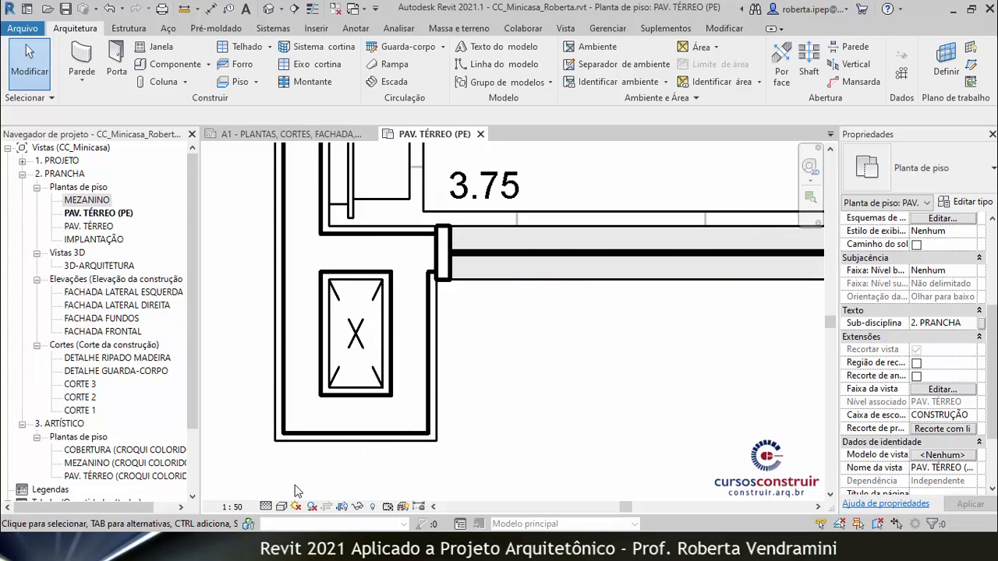
Set the plan's detail level to Baixo and examine the simplified walls around the SALA ESTAR, COZINHA and A.S.
click(266, 508)
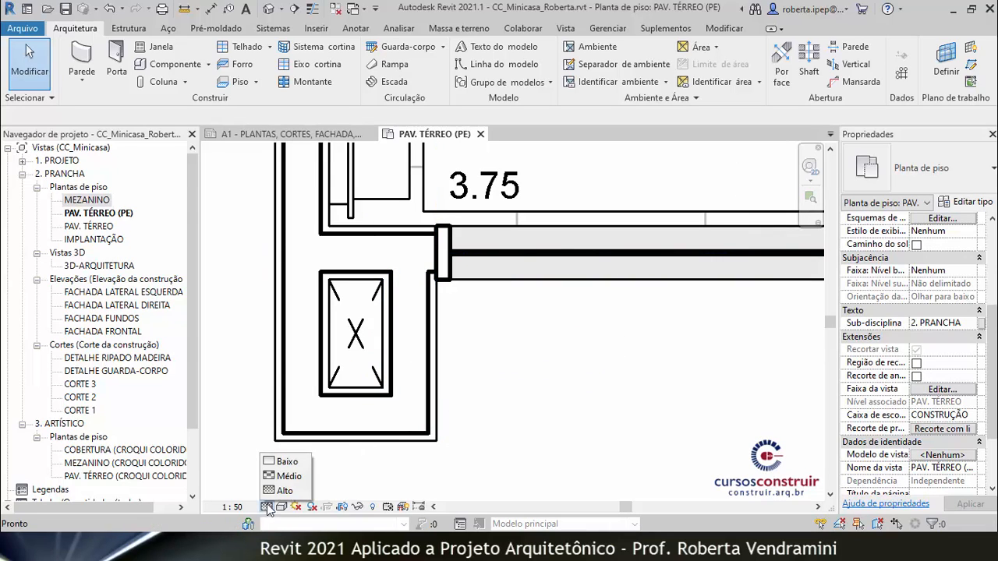
click(287, 463)
scroll(425, 390, down, 4)
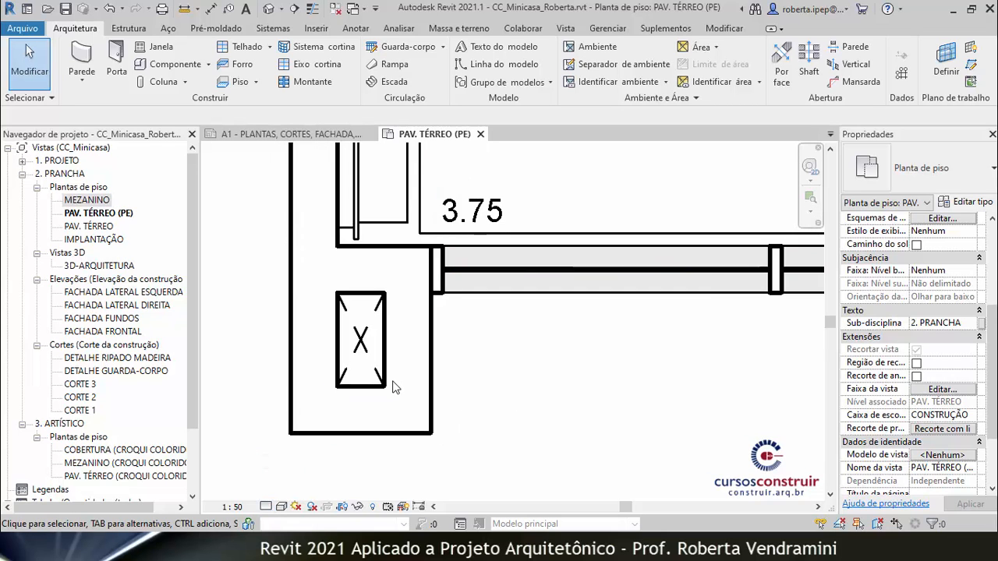
scroll(425, 390, down, 3)
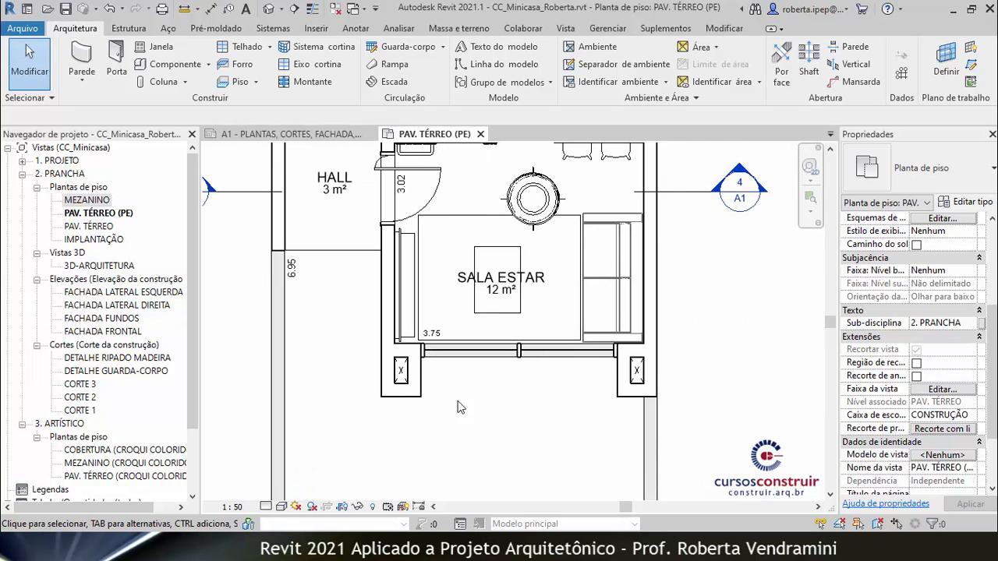
scroll(399, 320, up, 5)
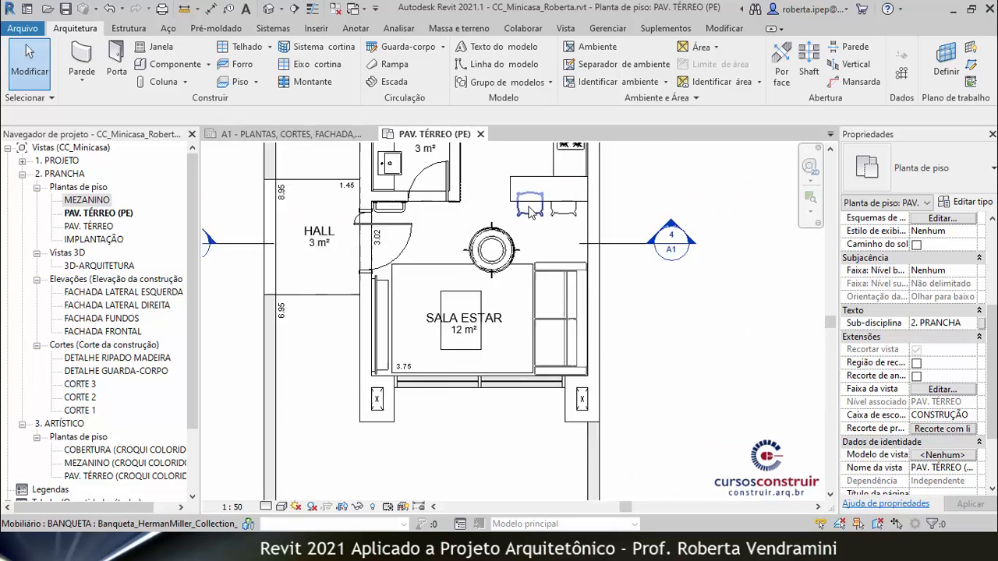
scroll(461, 293, down, 2)
scroll(453, 327, down, 3)
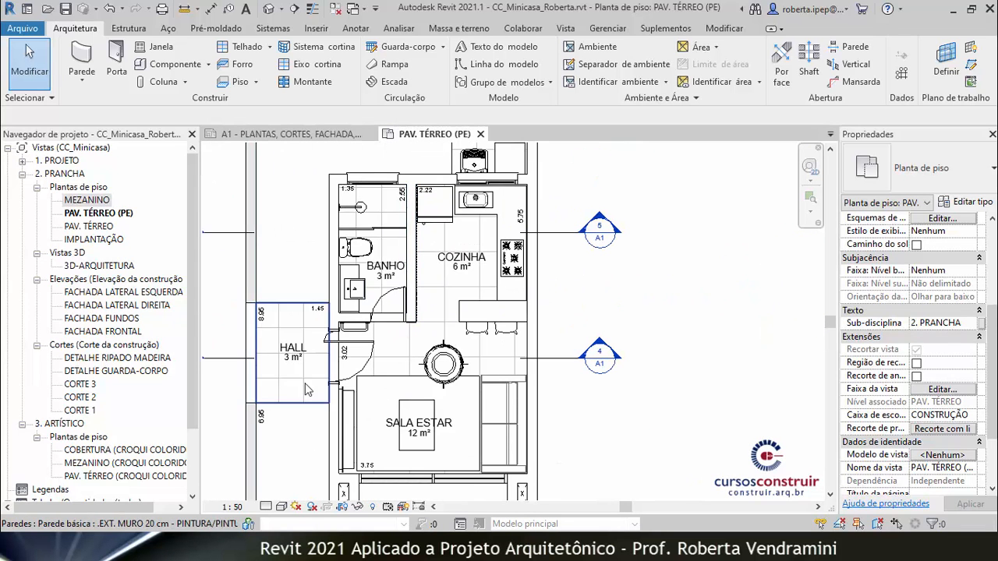
scroll(416, 206, down, 1)
scroll(481, 194, up, 4)
scroll(481, 194, up, 2)
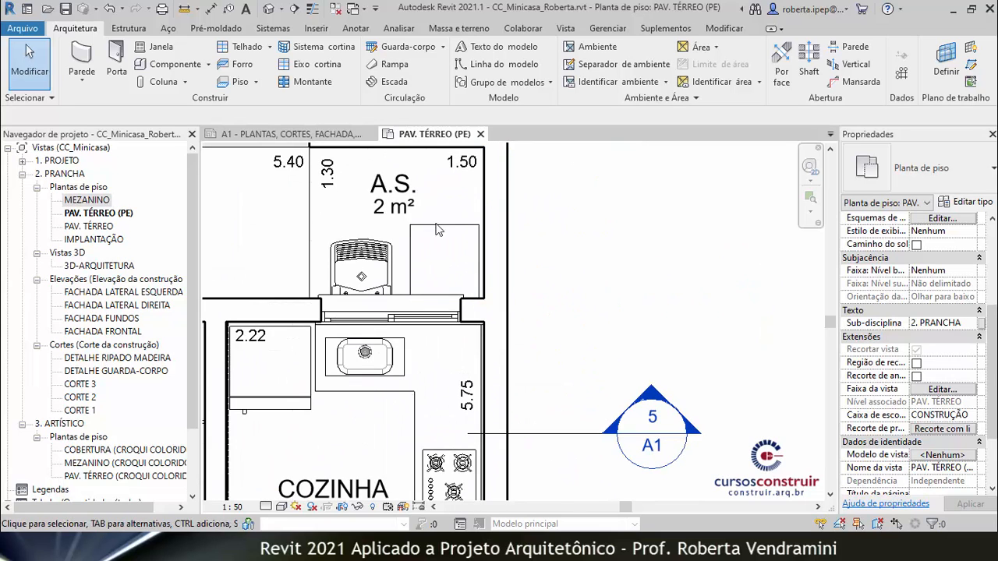
scroll(468, 222, down, 5)
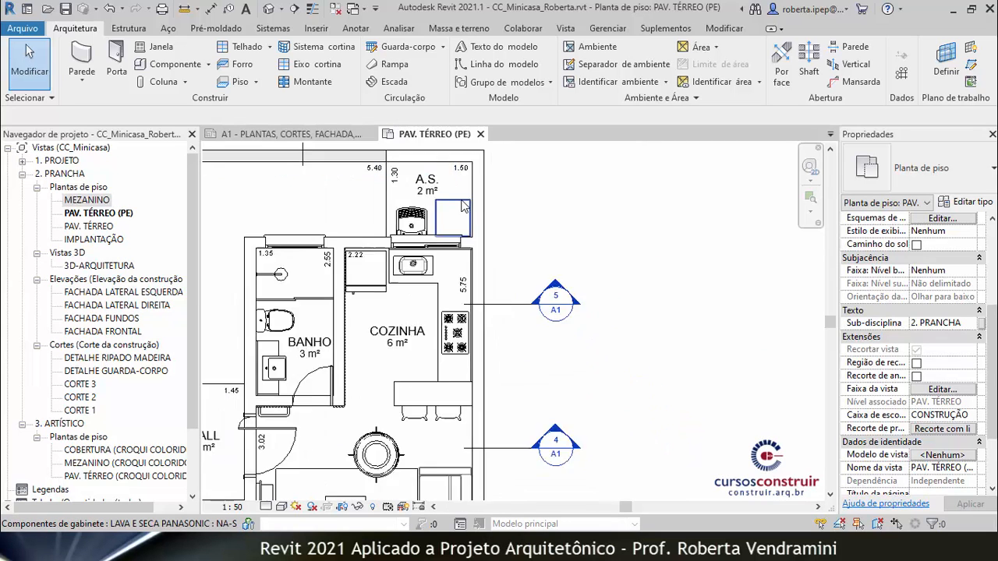
scroll(362, 269, up, 3)
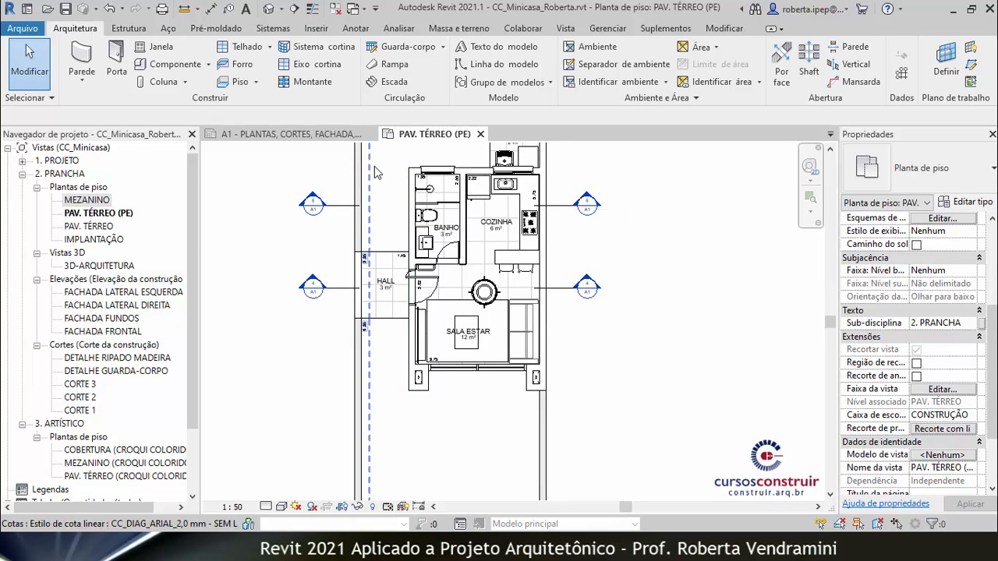
Return the plan's detail level to Alto and look at the wall layers beside the SALA ESTAR window.
click(266, 508)
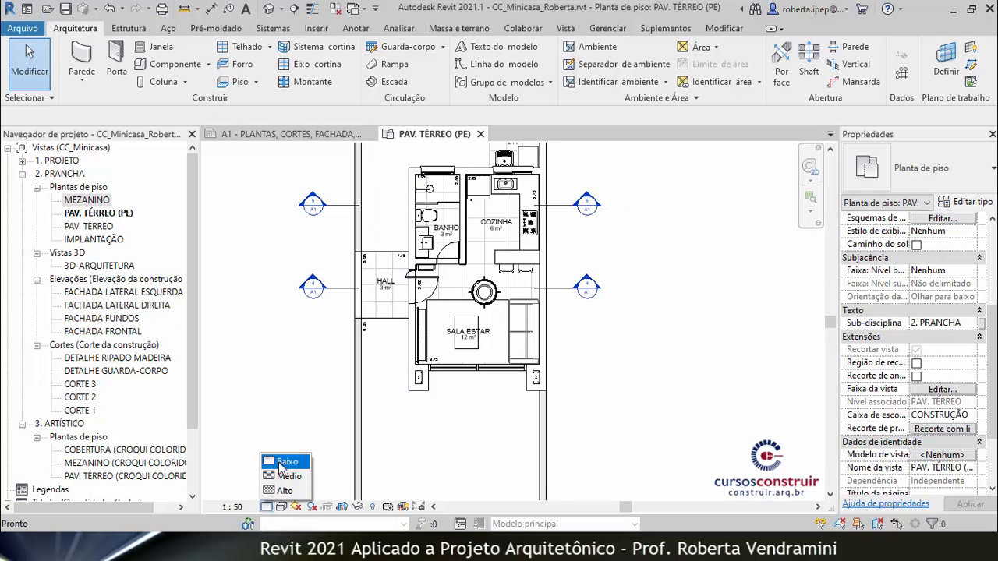
click(284, 492)
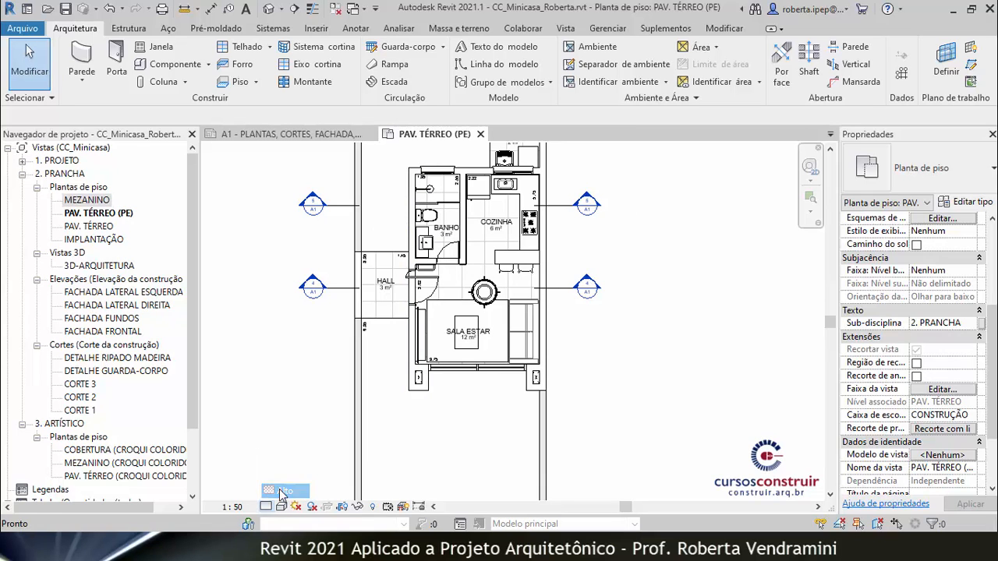
scroll(447, 405, up, 2)
scroll(449, 403, up, 3)
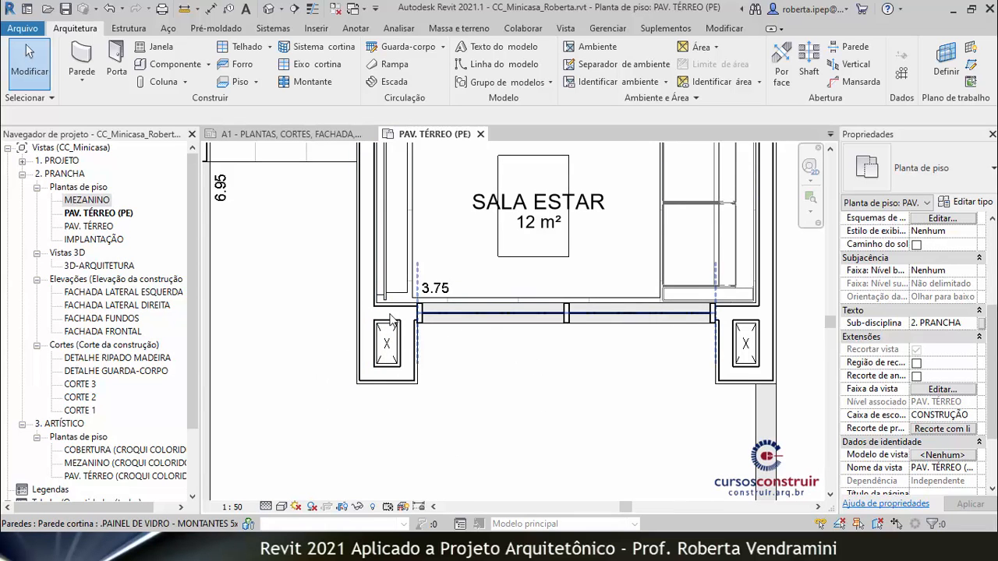
Override the foreground cut pattern of the Paredes category with solid fill in the plan's visibility and graphics settings.
key(v)
key(g)
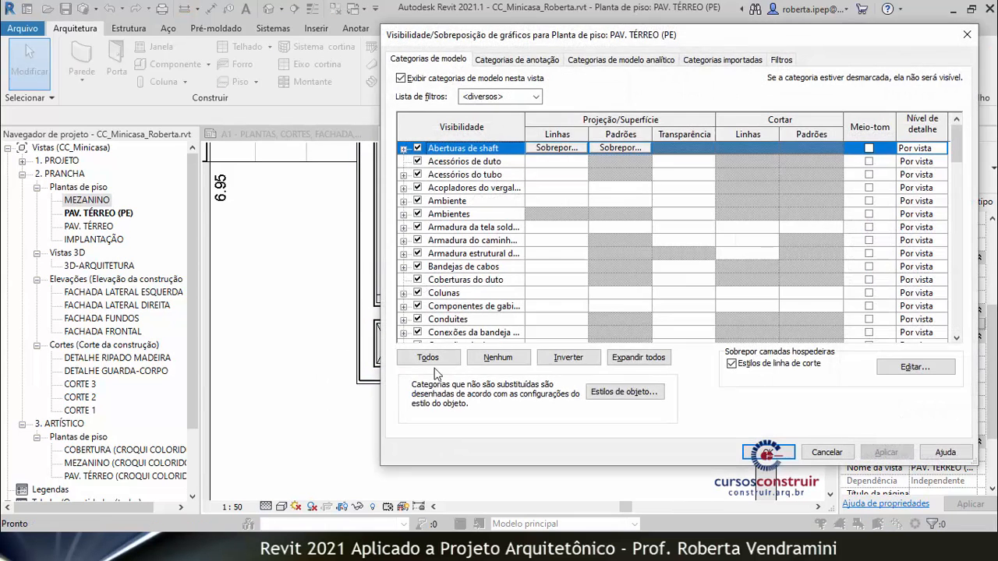
drag(637, 43, 344, 44)
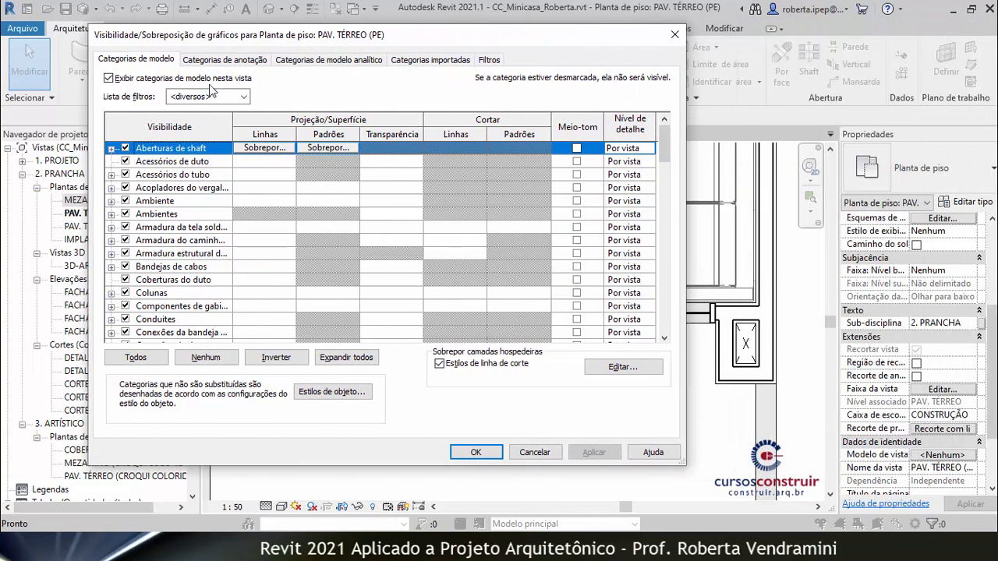
scroll(292, 222, down, 4)
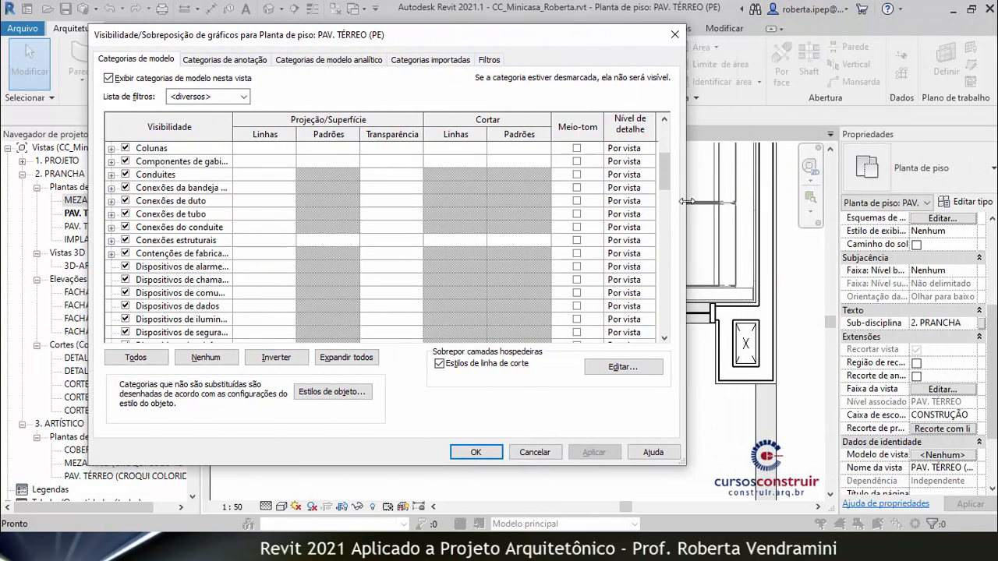
drag(660, 176, 648, 283)
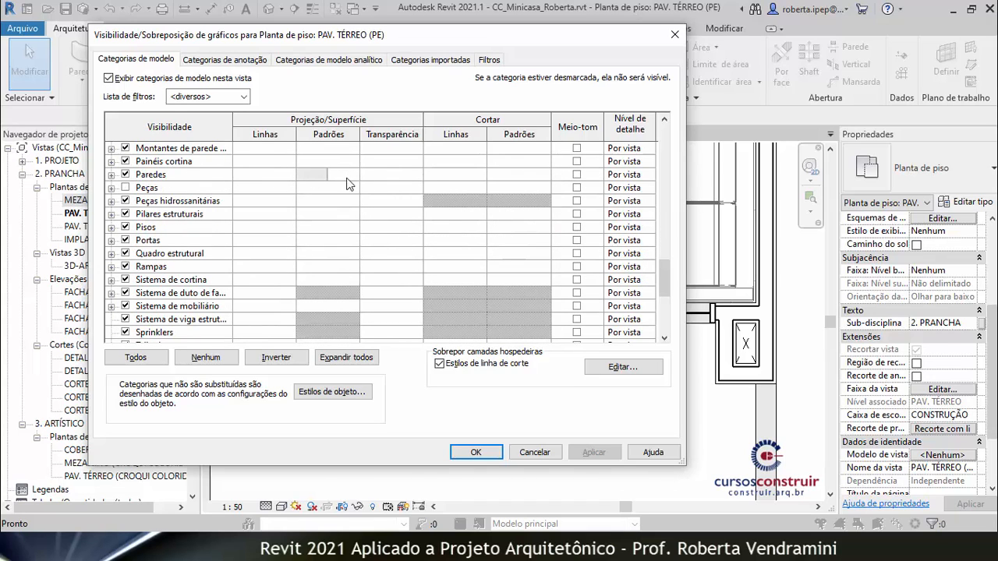
click(515, 175)
click(517, 174)
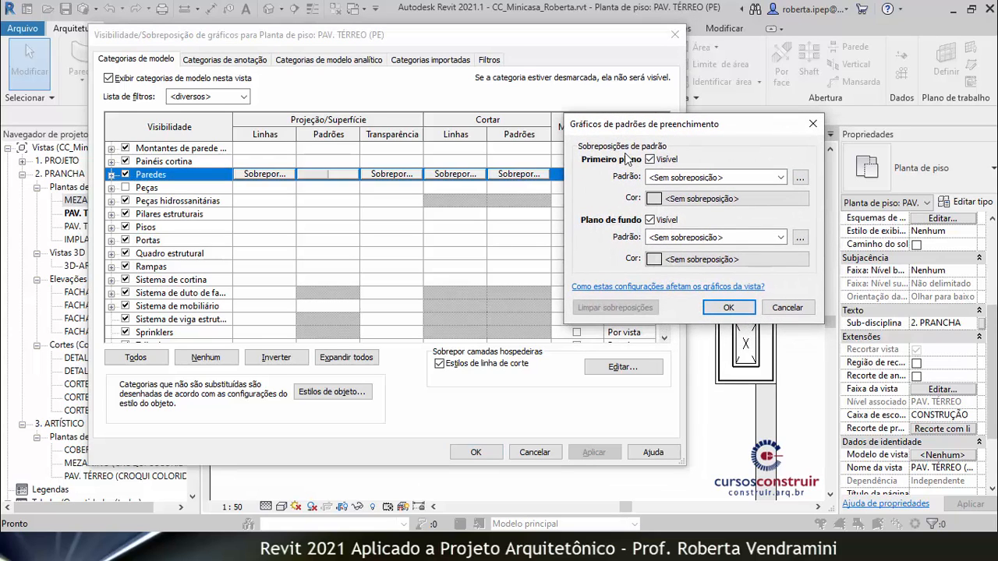
click(672, 178)
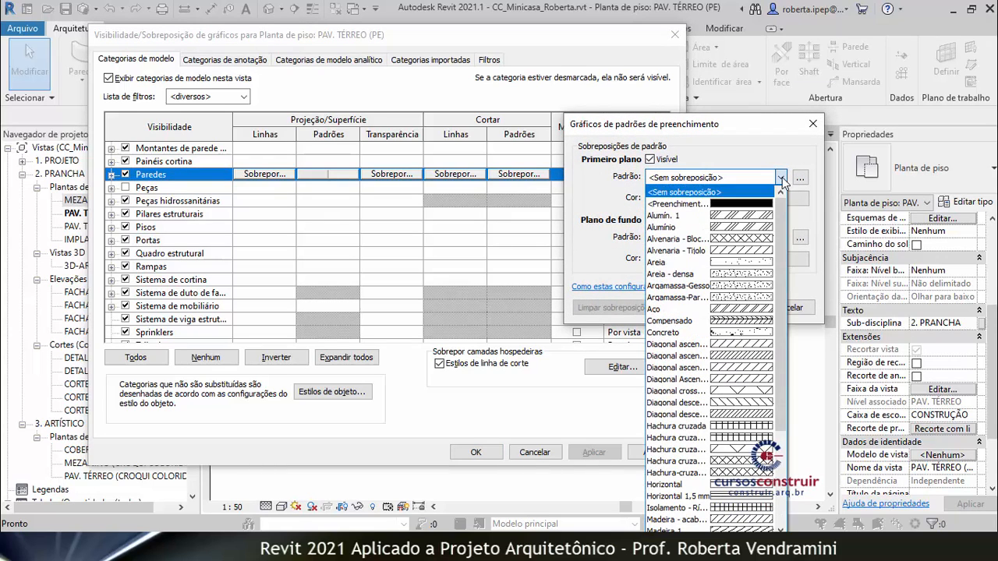
click(677, 204)
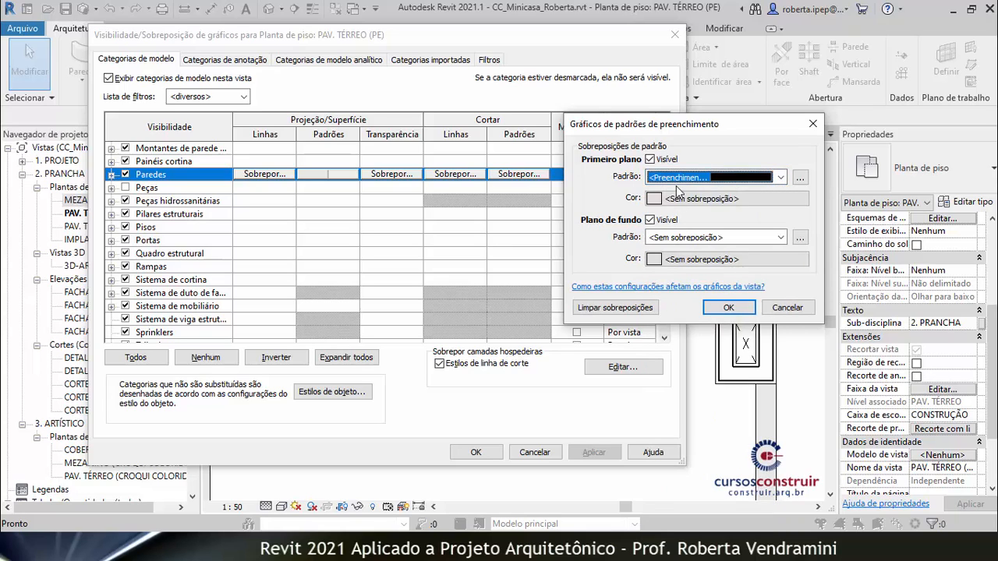
Color the foreground cut fill of Paredes gray RGB 163-163-163, apply it to the plan and inspect the cut walls.
click(670, 201)
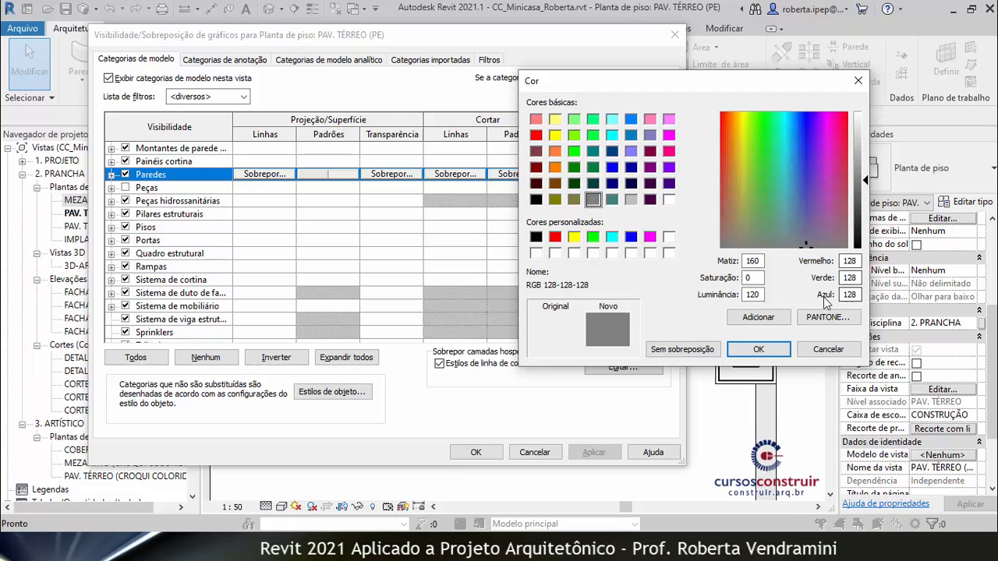
click(632, 201)
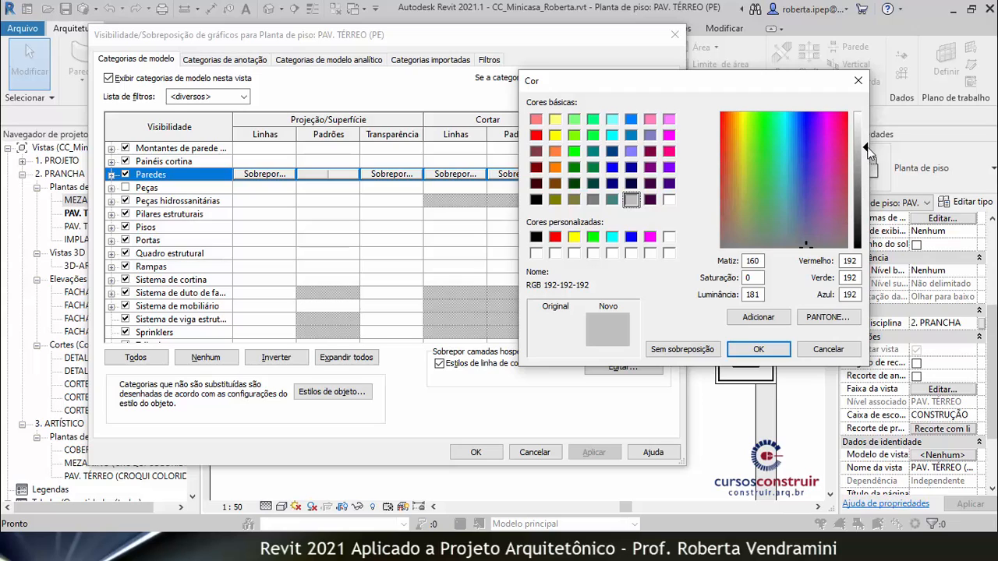
drag(869, 148, 867, 165)
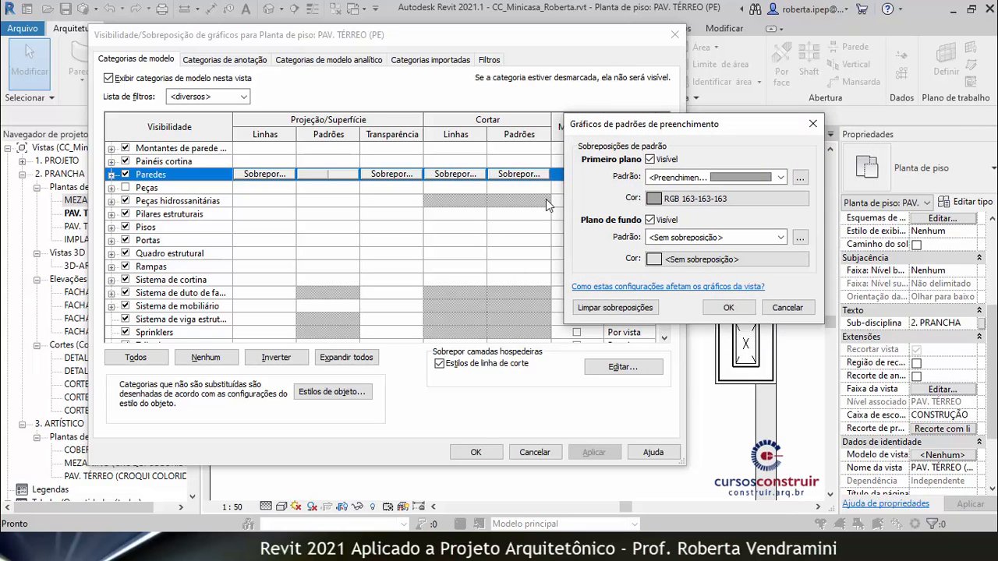
click(730, 307)
click(594, 452)
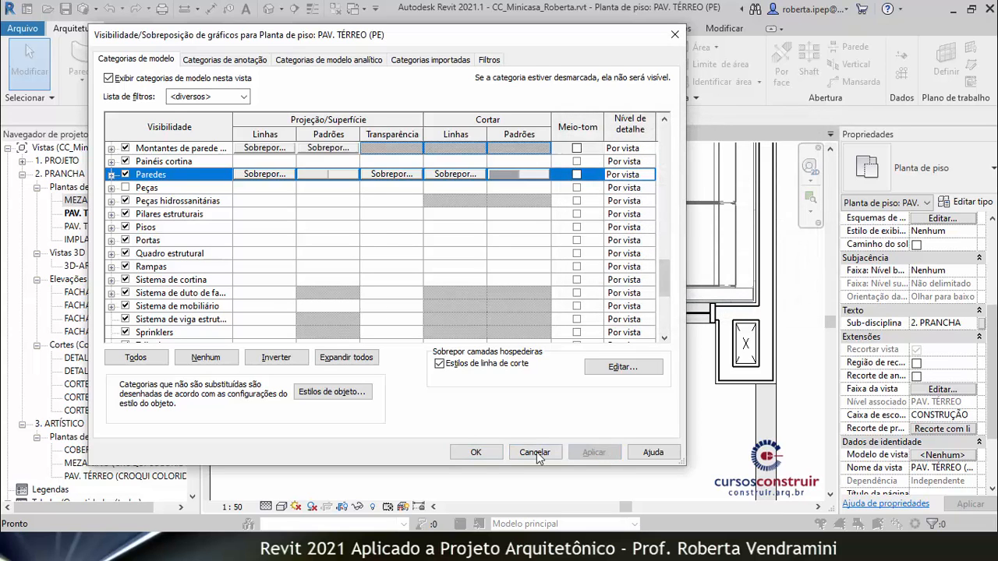
click(476, 452)
scroll(381, 369, up, 4)
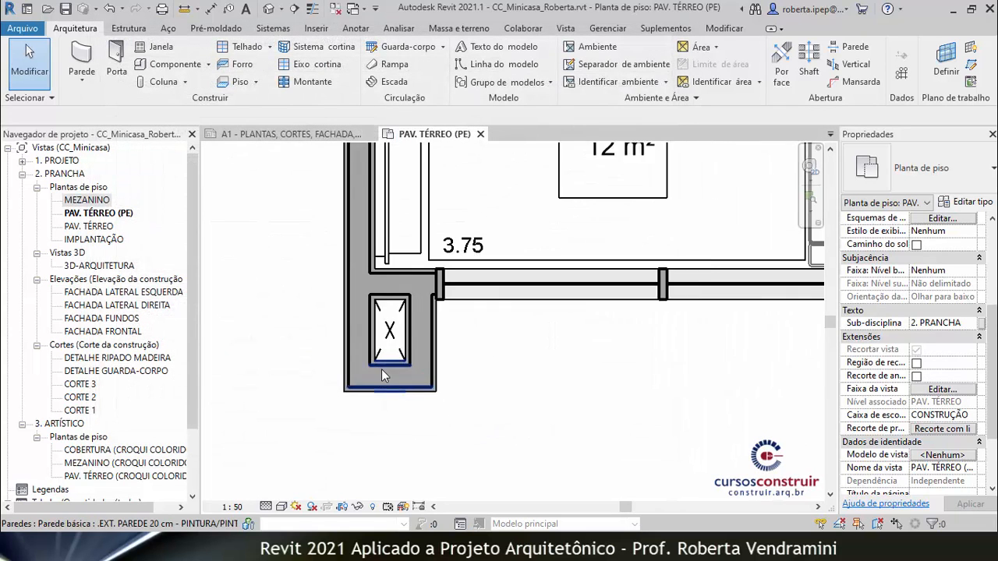
scroll(477, 367, down, 5)
scroll(322, 293, up, 4)
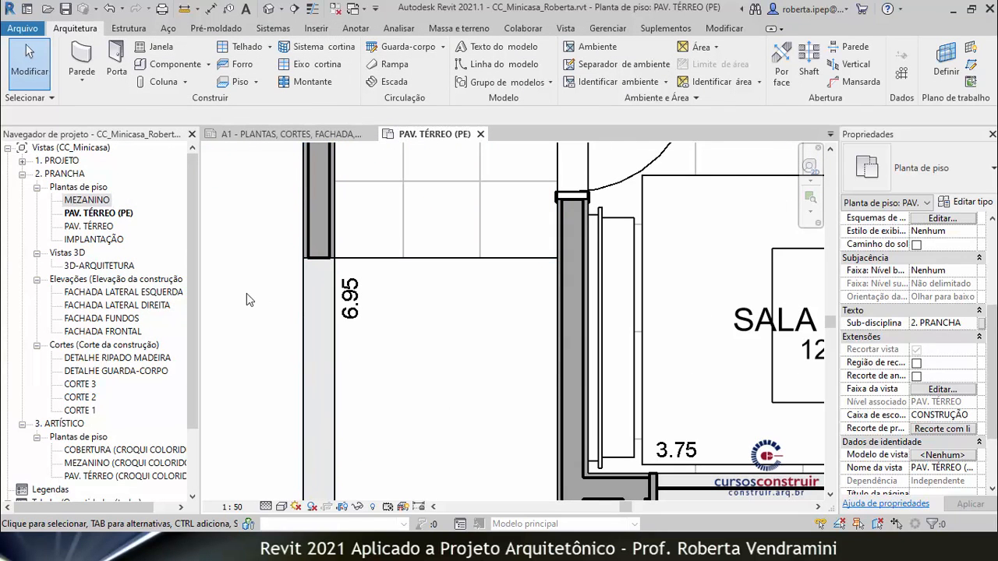
Examine the layers and cut lines of the gray walls around the column at the lower corner of SALA ESTAR.
scroll(322, 293, down, 3)
scroll(421, 425, up, 3)
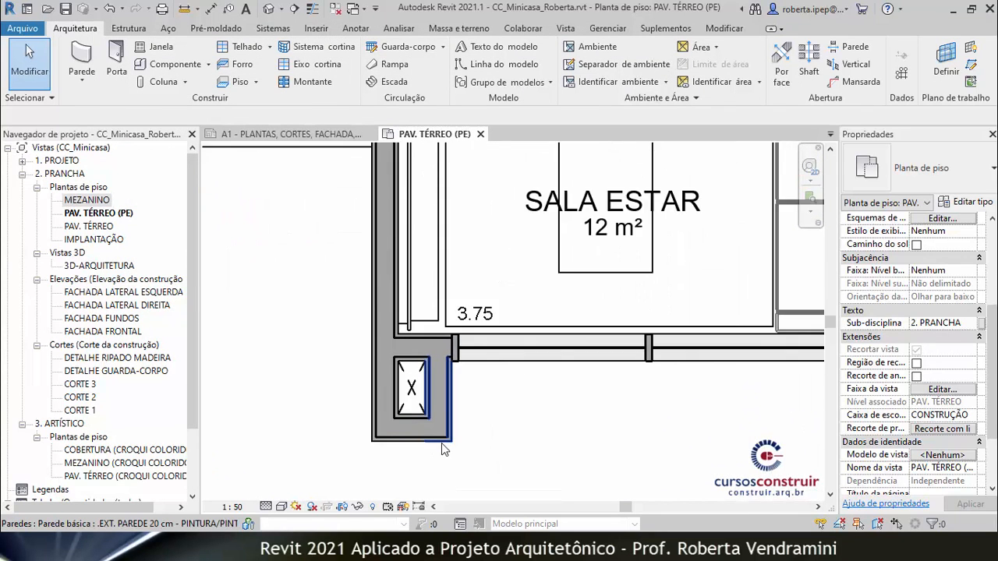
scroll(390, 417, up, 3)
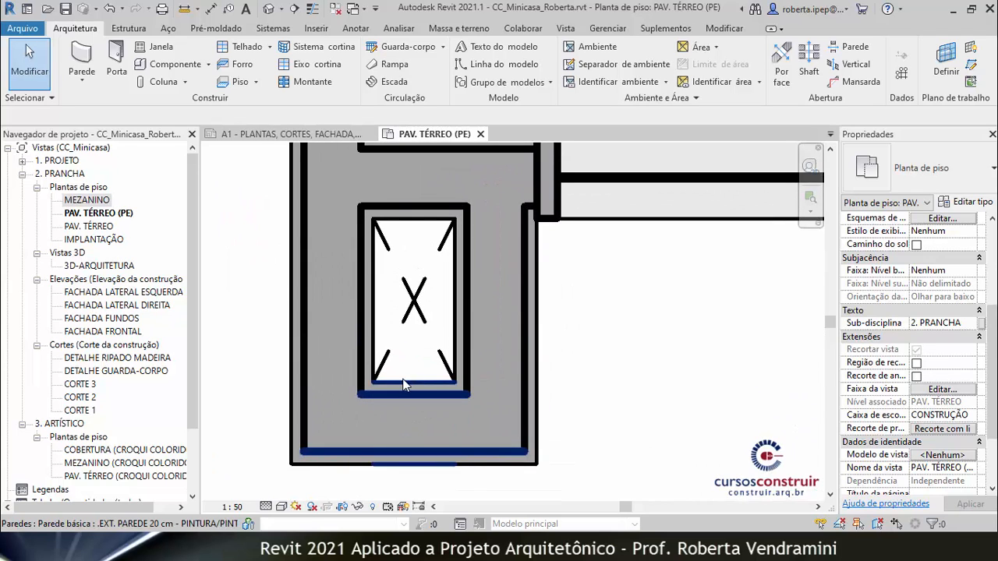
scroll(390, 441, down, 2)
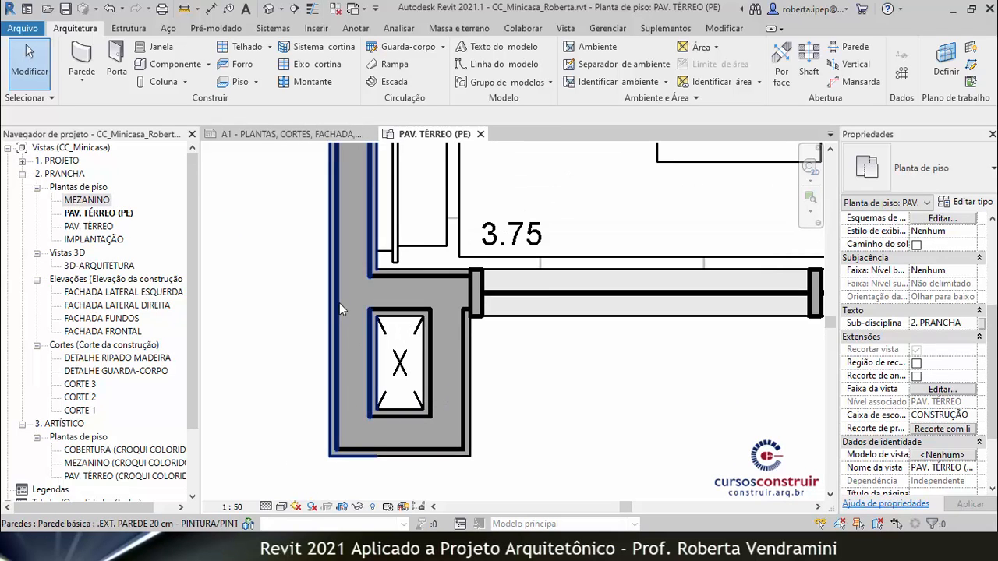
scroll(401, 371, down, 3)
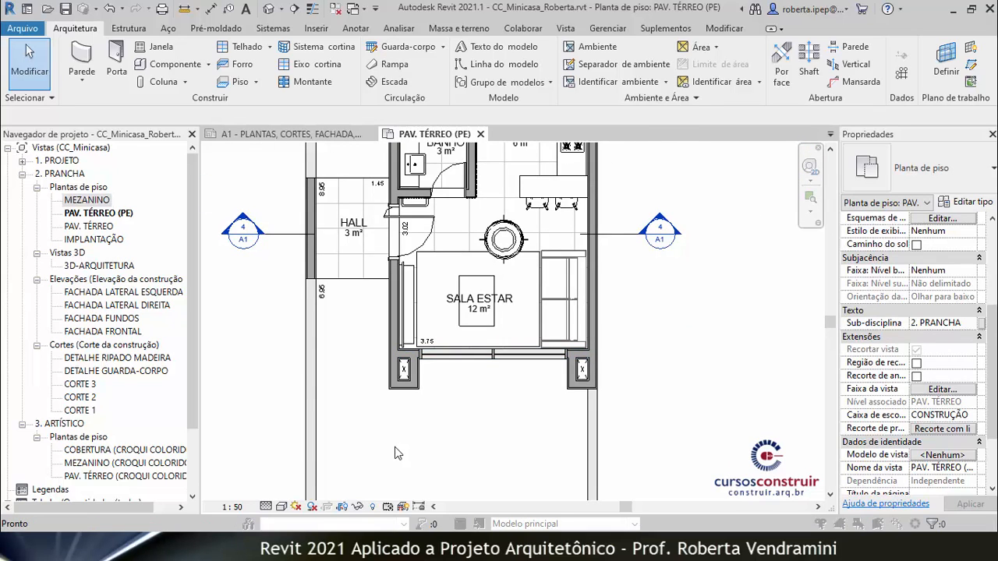
Set the detail level of the Paredes category to Baixo in the plan's visibility and graphics overrides, apply it and inspect the wall corner.
key(v)
key(g)
scroll(668, 173, down, 2)
drag(669, 173, 724, 258)
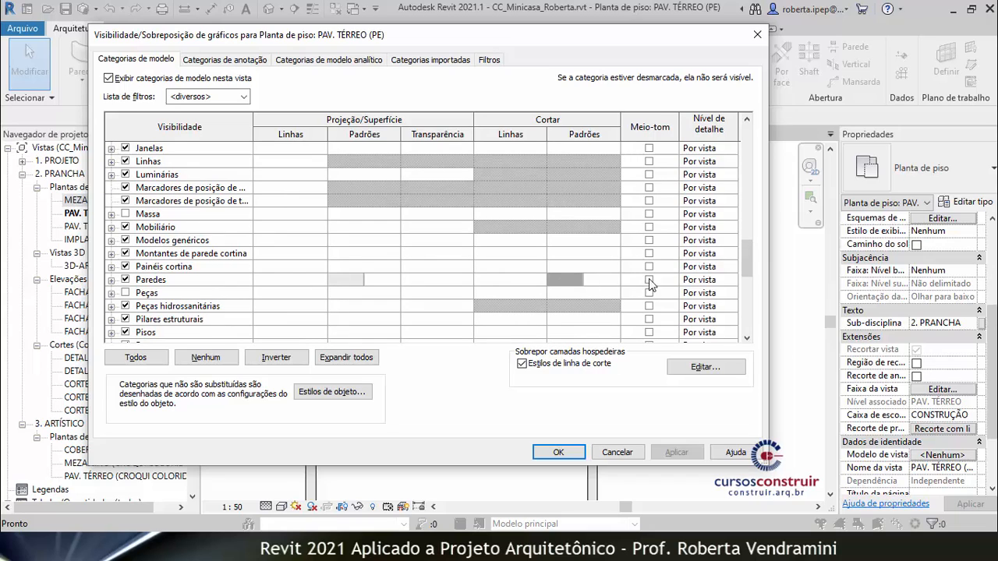
click(704, 280)
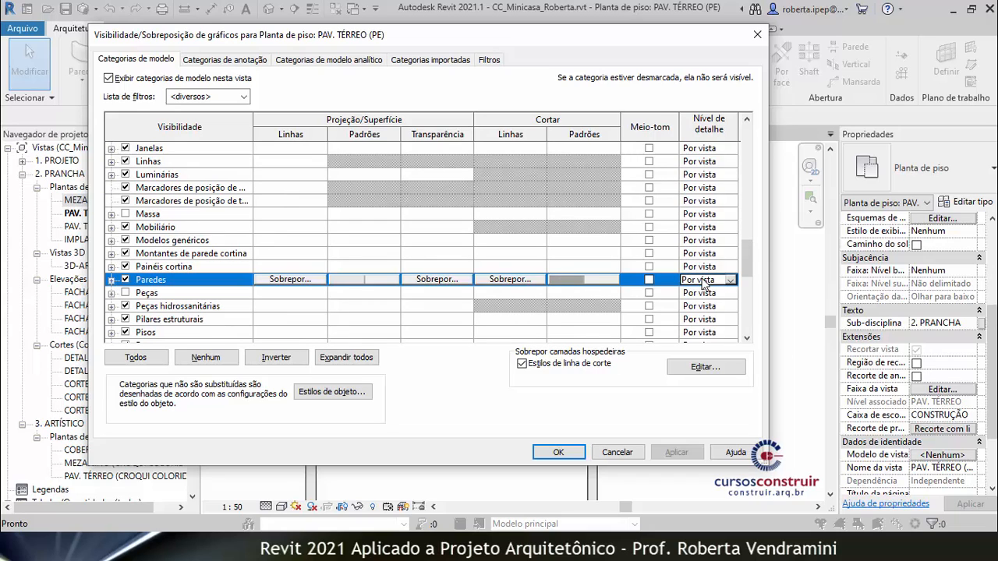
click(730, 280)
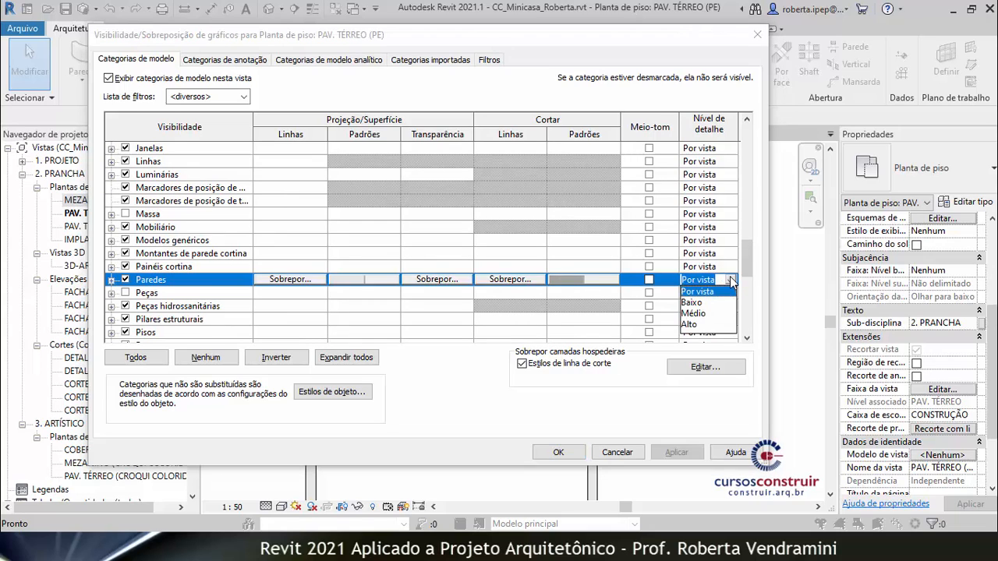
click(693, 302)
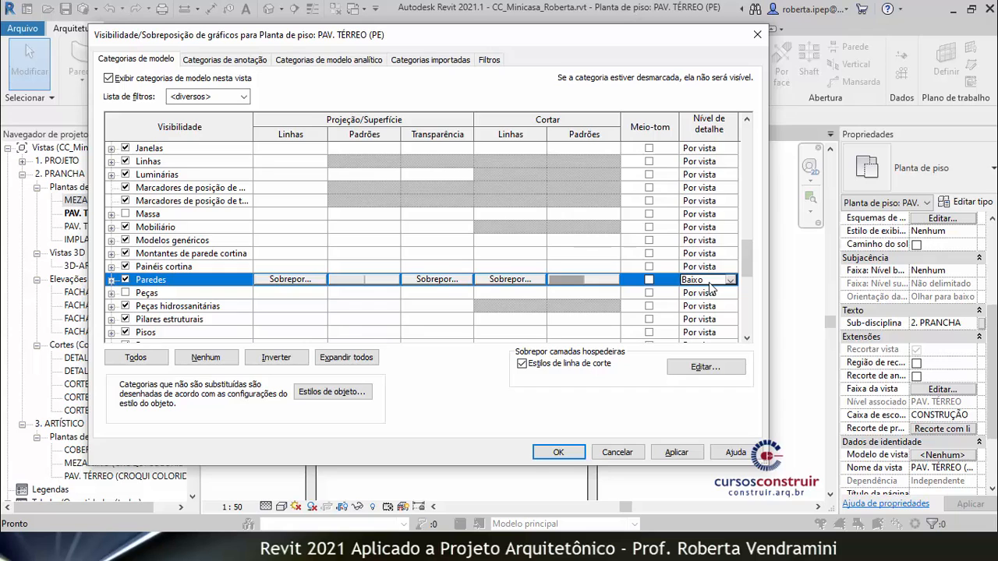
click(676, 452)
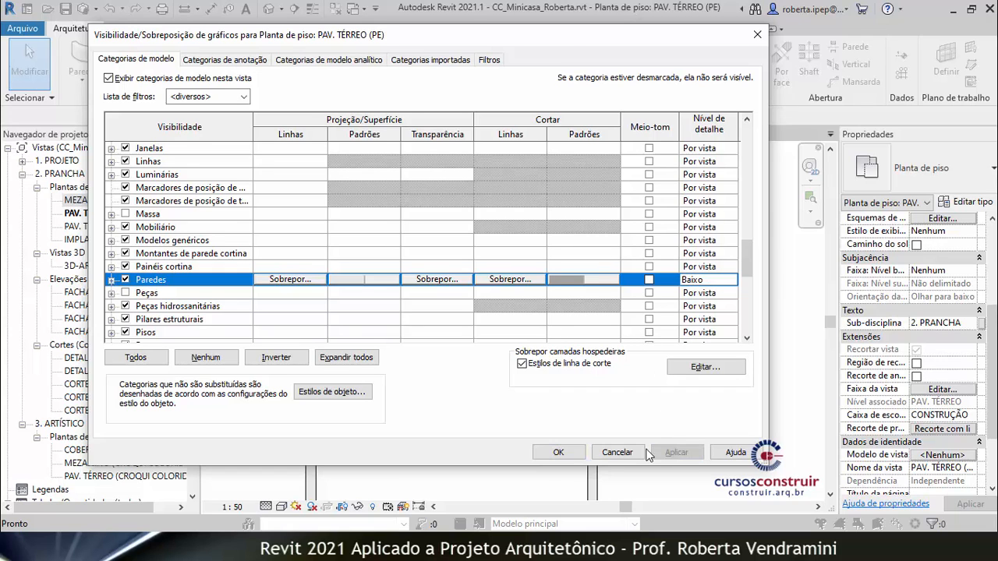
click(559, 452)
scroll(390, 374, up, 6)
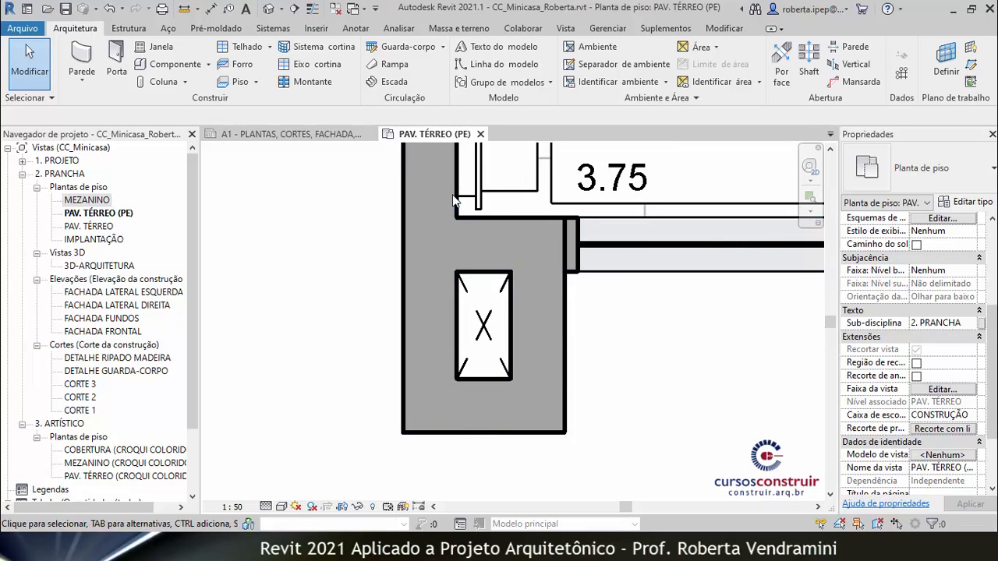
scroll(456, 331, down, 2)
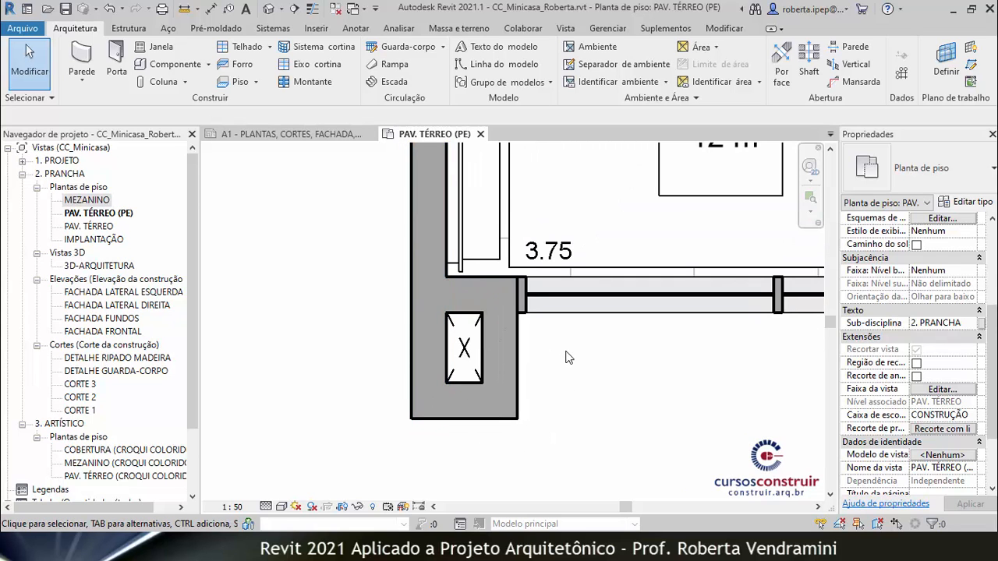
Override the cut lines of Paredes in this plan with the Sólido pattern and the color Preto.
key(v)
key(g)
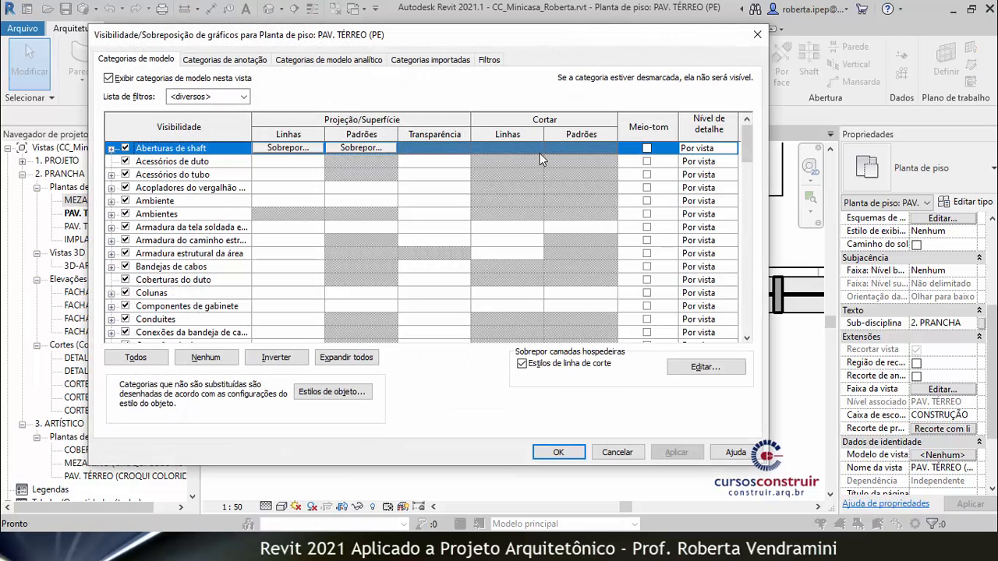
scroll(545, 191, down, 4)
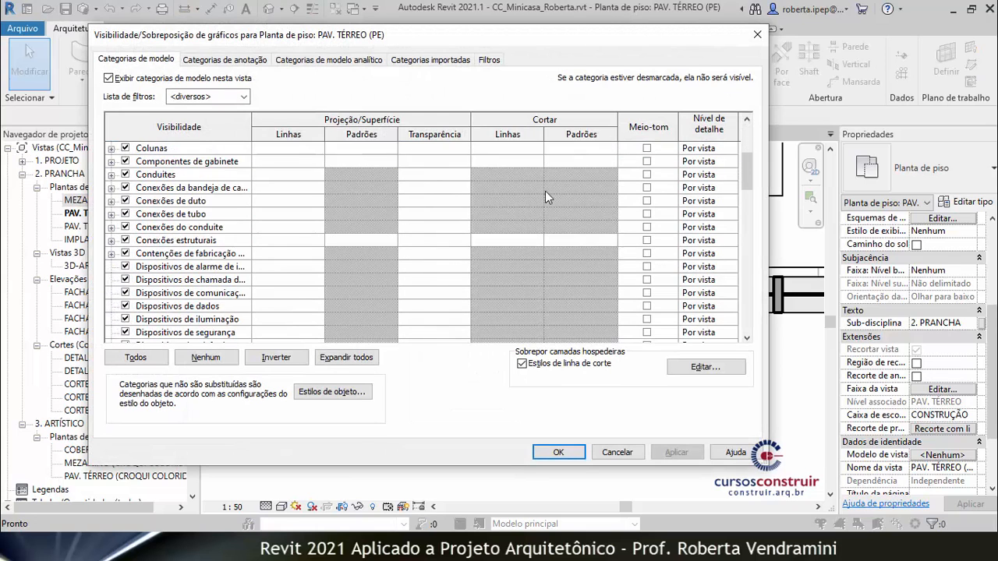
scroll(545, 191, down, 2)
drag(745, 175, 741, 251)
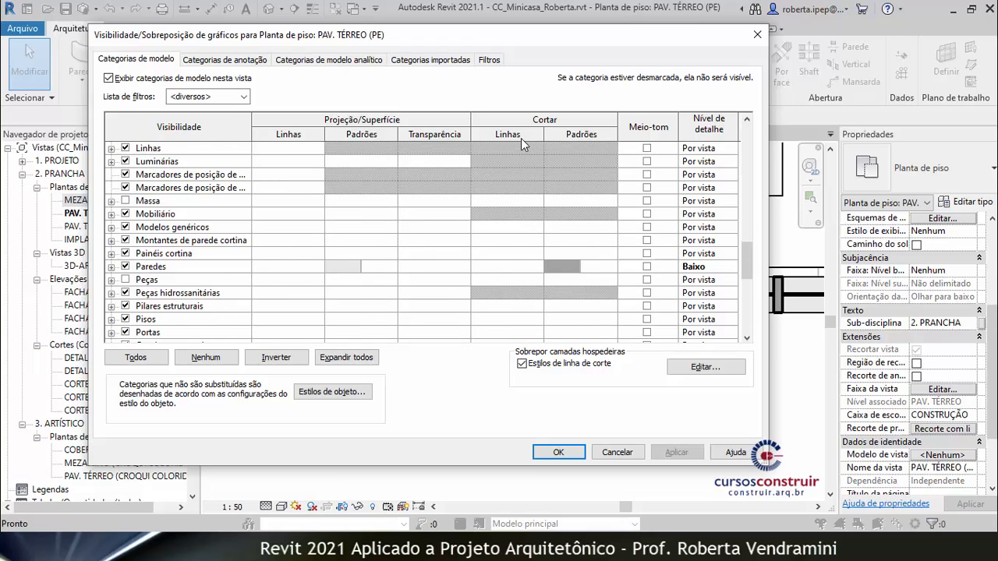
click(511, 272)
click(507, 267)
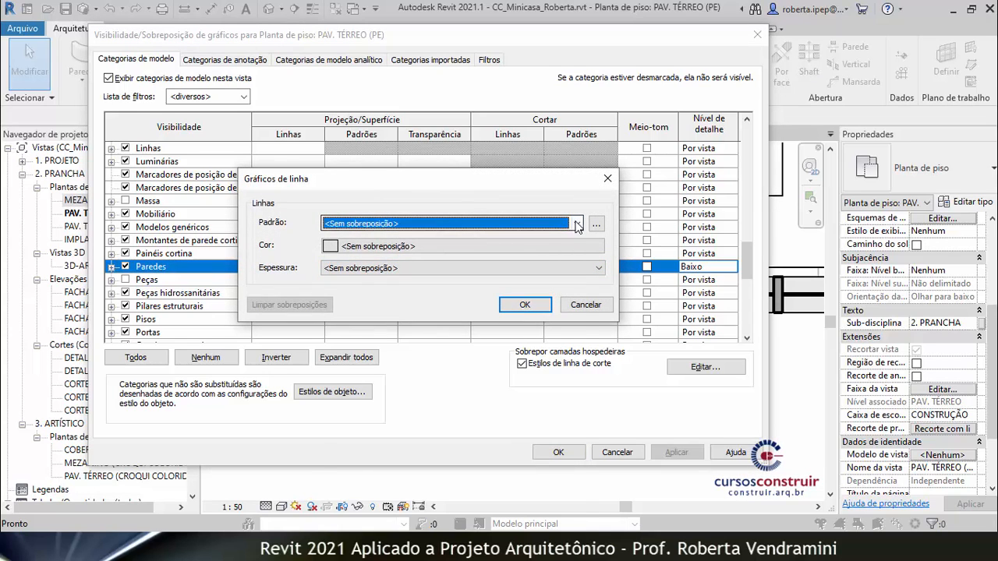
click(560, 228)
click(379, 251)
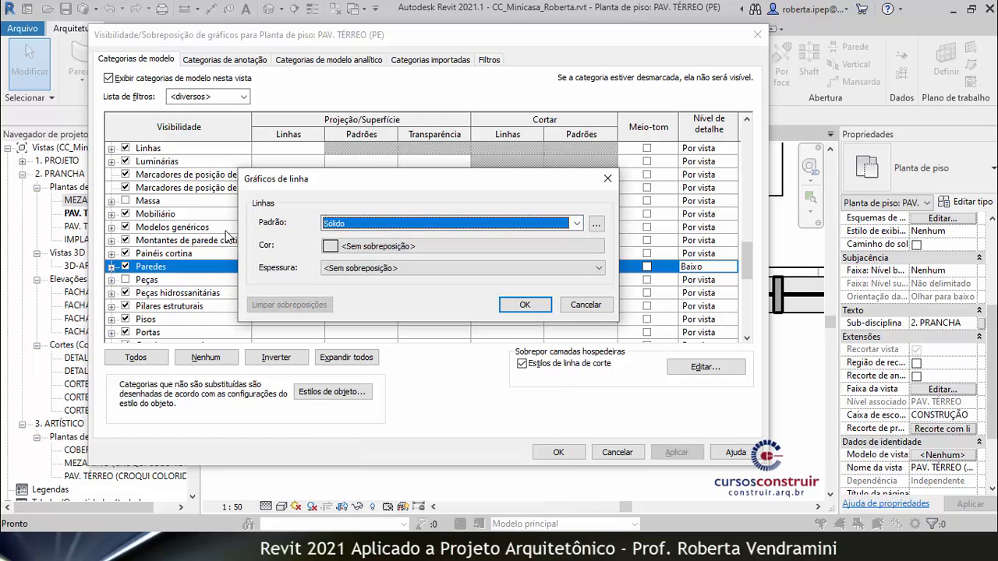
click(443, 245)
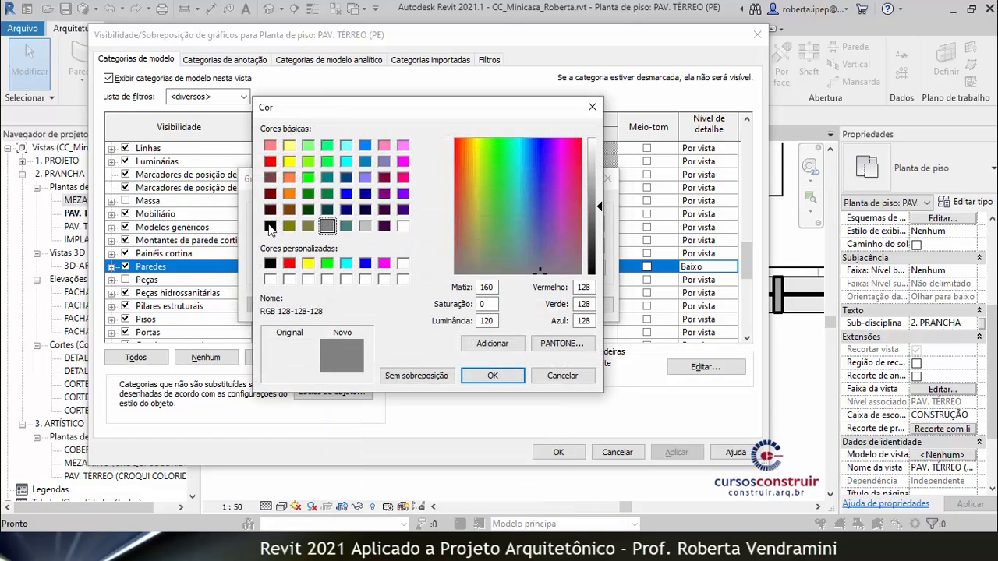
click(270, 226)
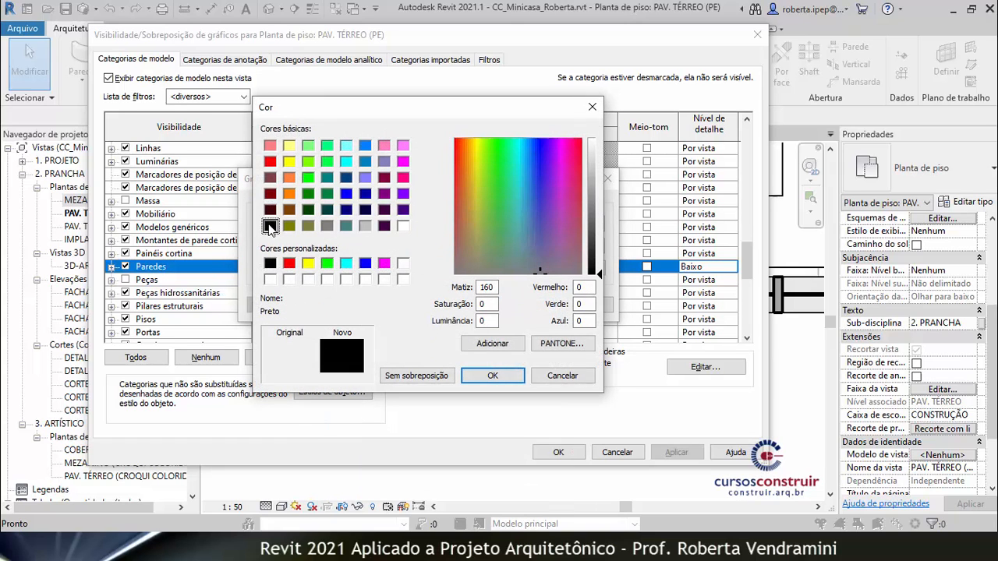
click(493, 375)
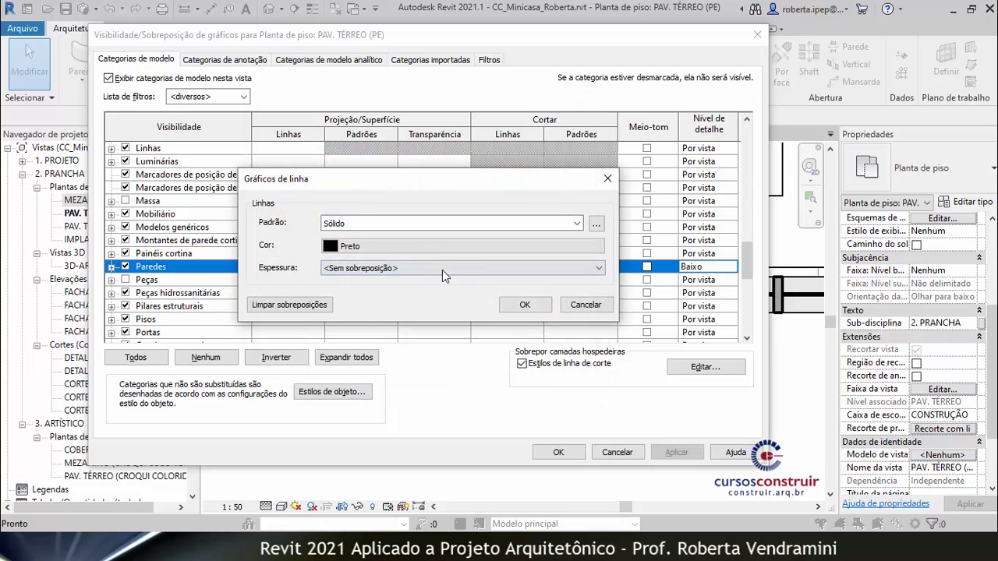
Set the cut line weight of Paredes to 6, apply the override and inspect the wall outlines around HALL and SALA ESTAR.
click(490, 269)
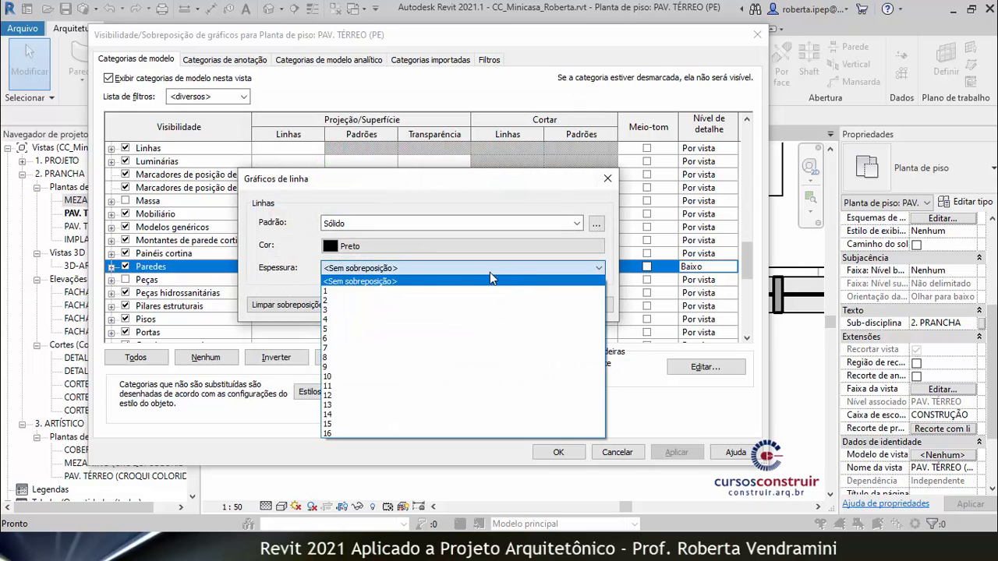
click(337, 340)
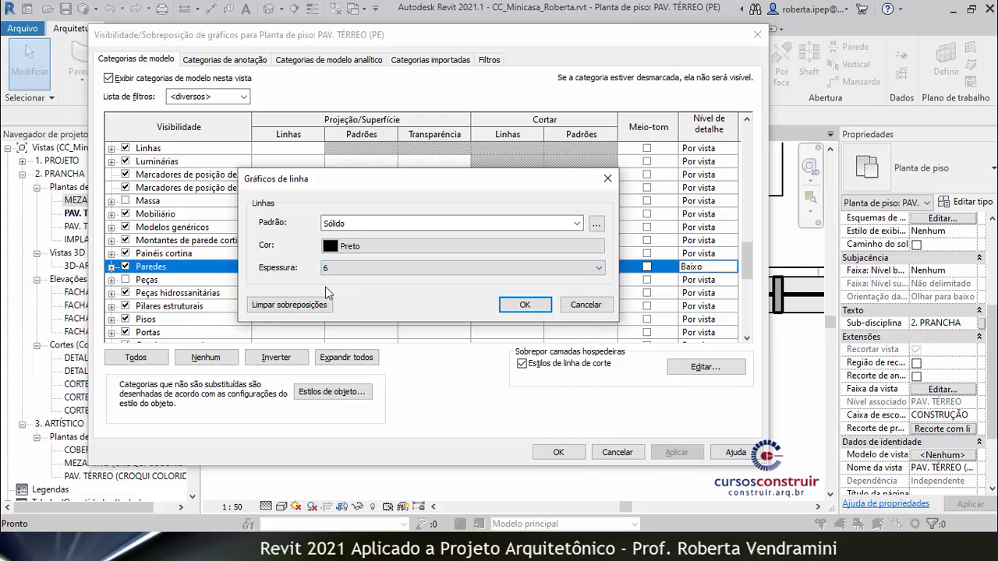
click(522, 305)
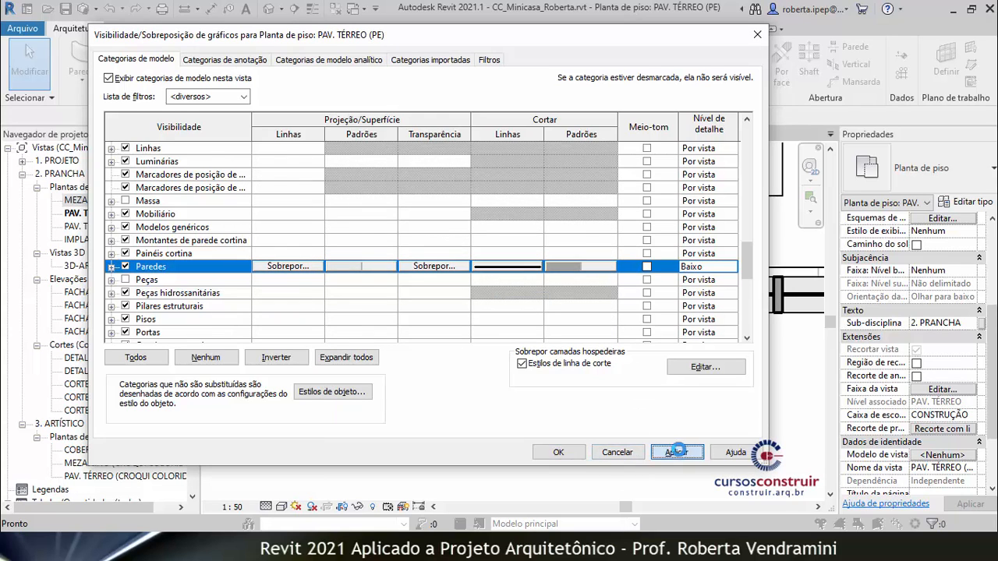
click(560, 454)
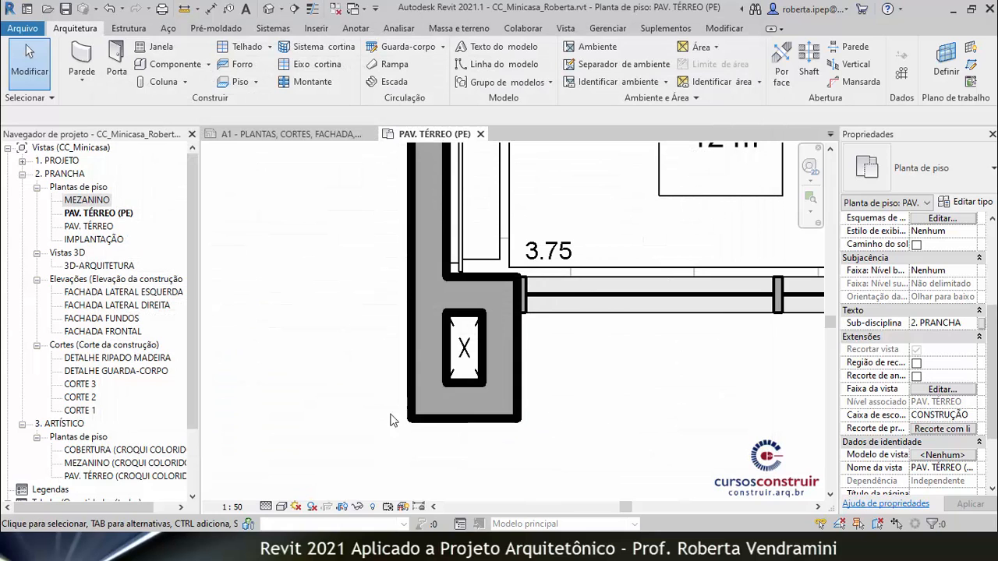
scroll(412, 374, down, 2)
scroll(385, 400, down, 2)
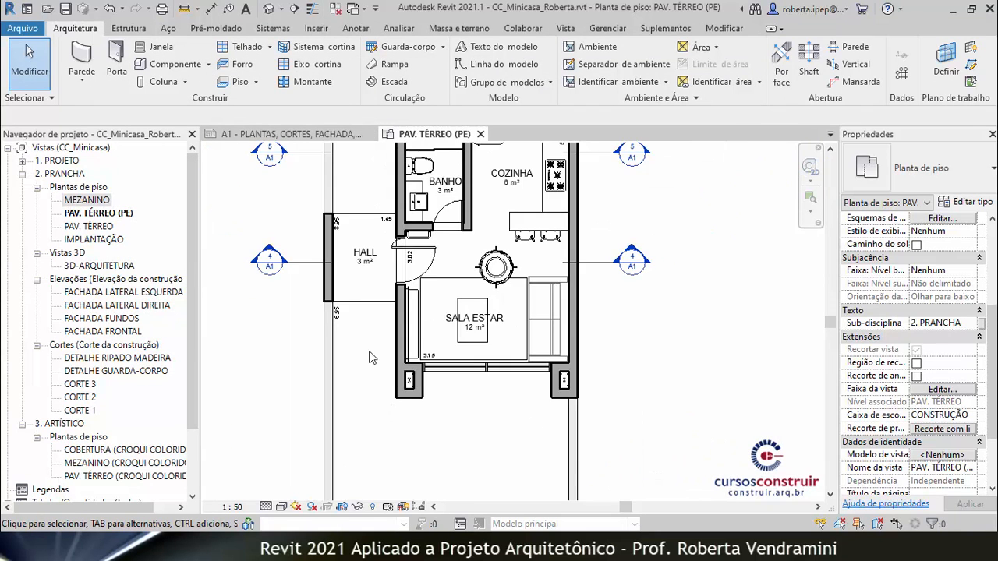
scroll(320, 241, up, 3)
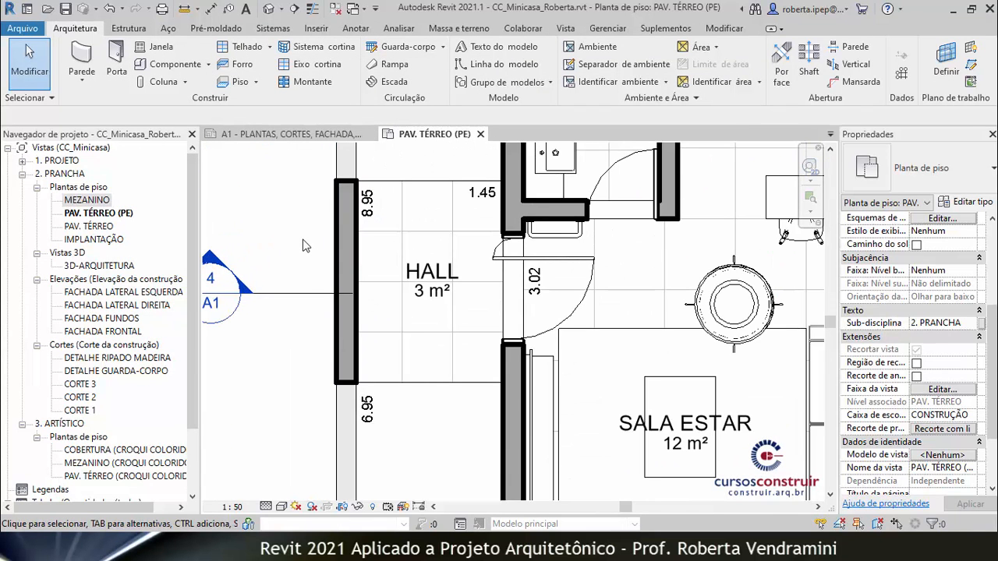
Reduce the cut line weight of Paredes to 4 in the plan's visibility and graphics overrides and apply it.
key(v)
key(v)
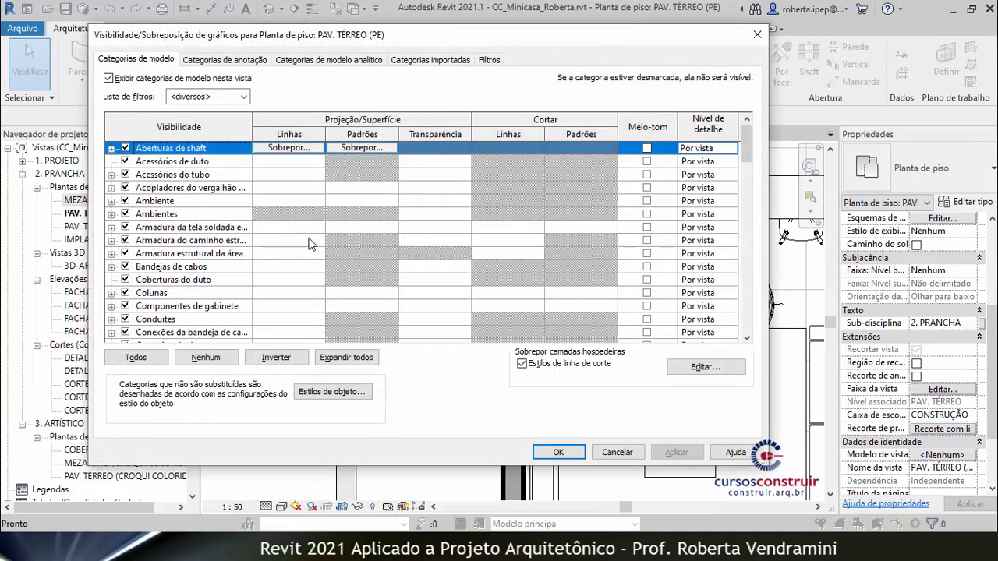
scroll(513, 247, down, 2)
drag(743, 151, 742, 215)
scroll(736, 234, down, 7)
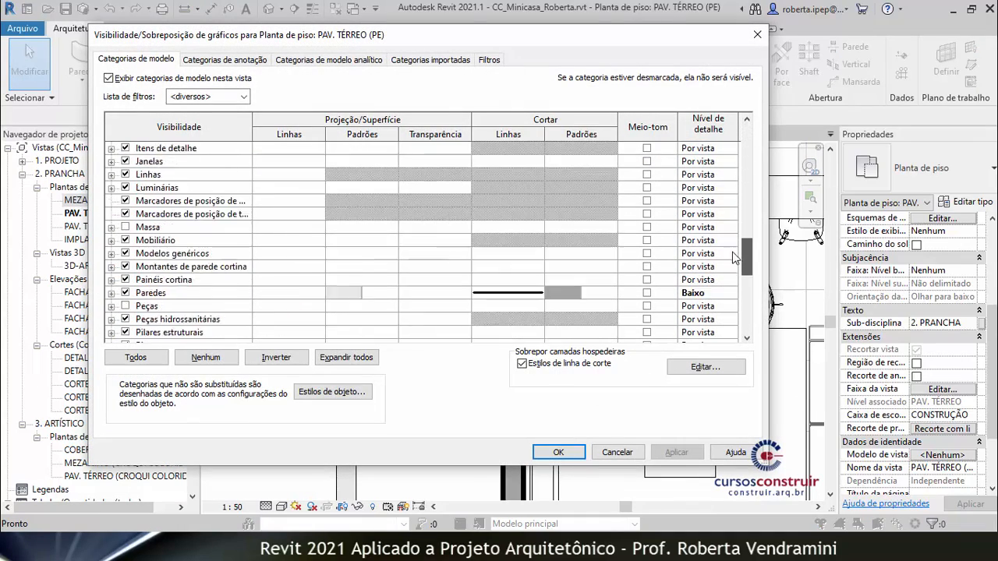
click(493, 240)
click(507, 242)
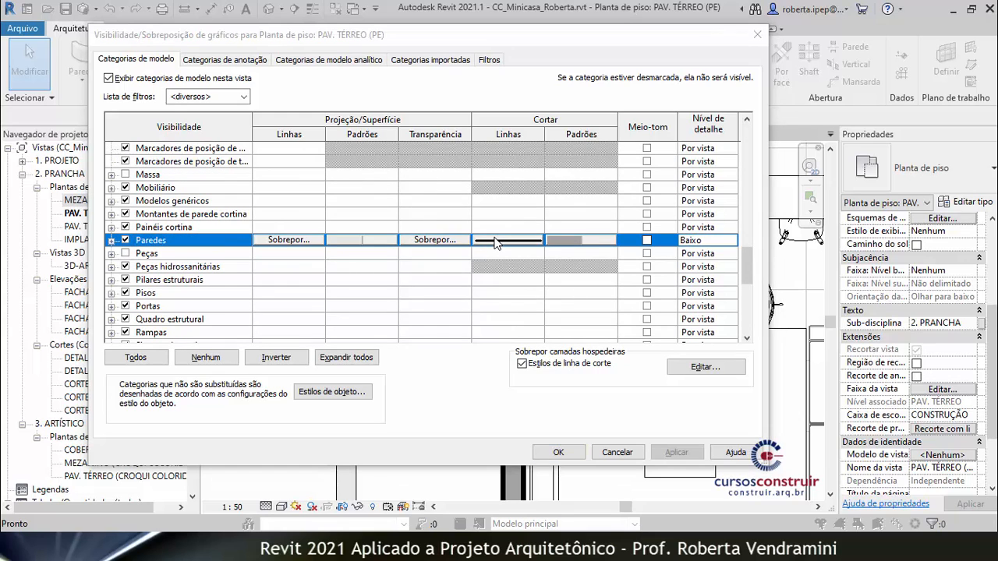
click(335, 268)
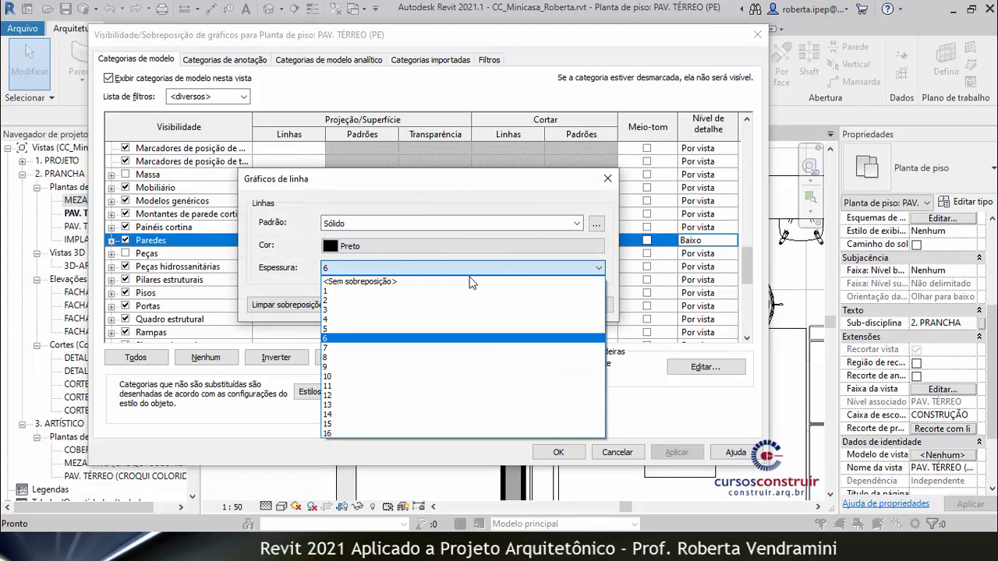
click(338, 320)
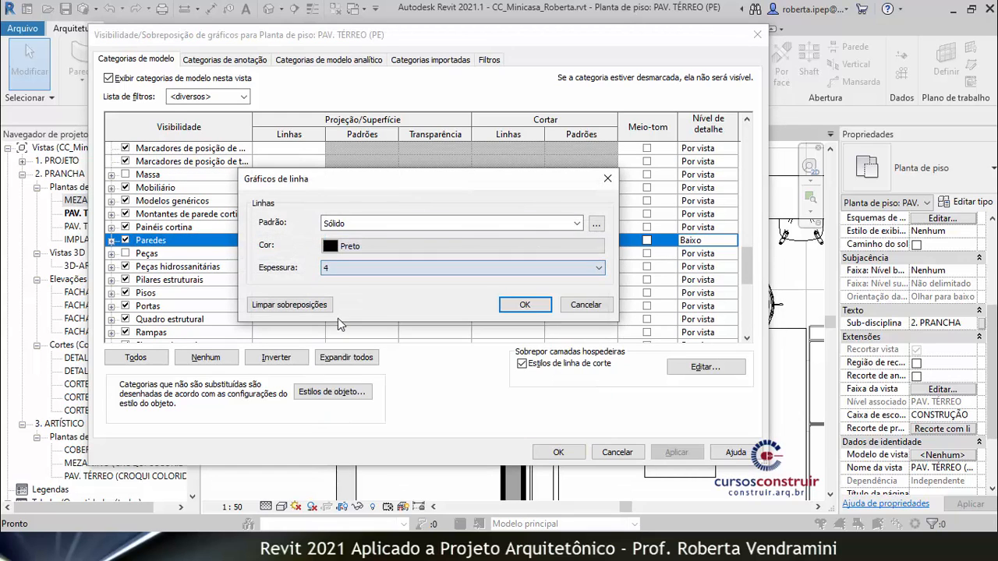
click(526, 305)
click(676, 453)
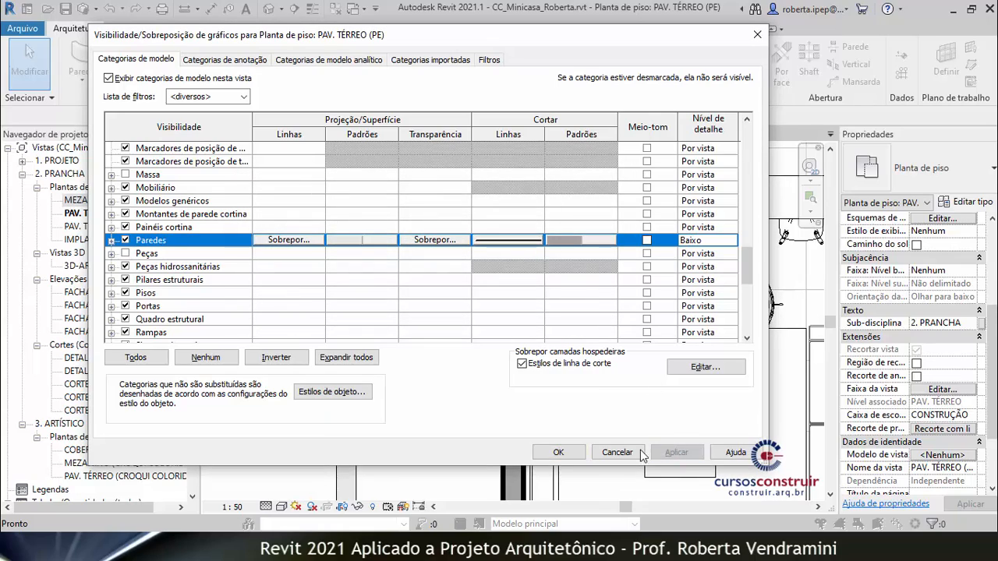
click(557, 452)
scroll(407, 341, down, 2)
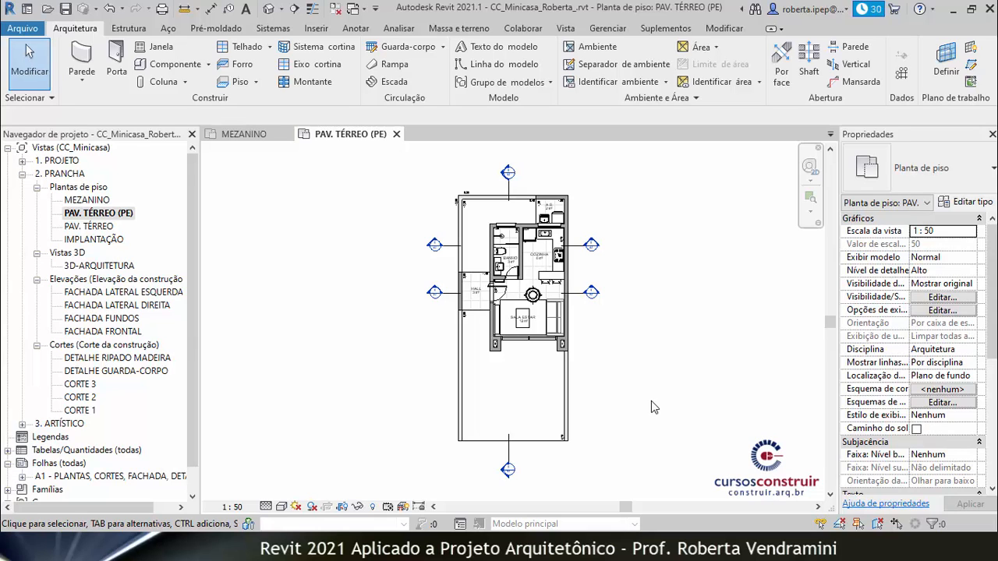
Check the categories of the TV panel and the coffee table in SALA ESTAR by selecting each one.
scroll(593, 325, up, 5)
scroll(398, 352, up, 2)
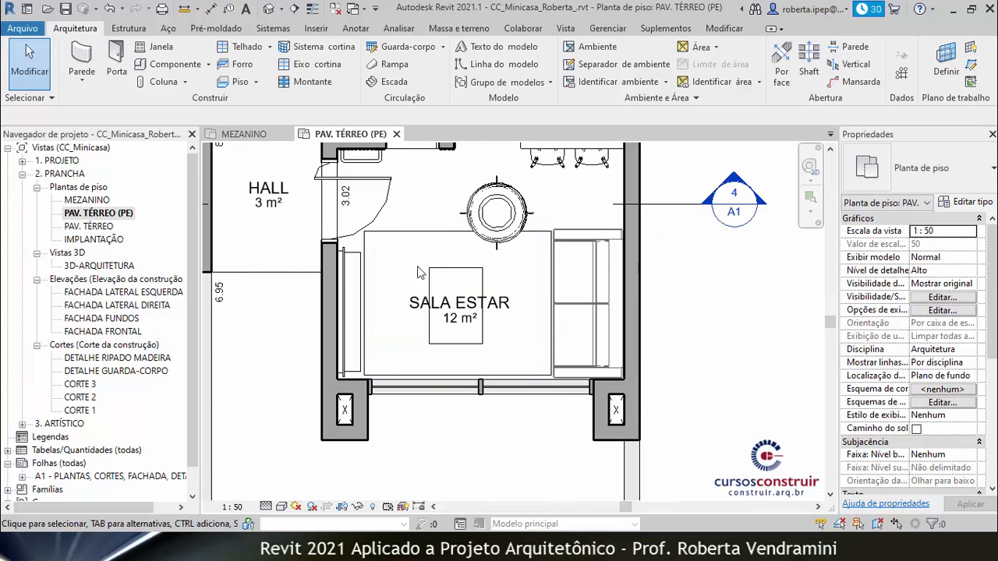
click(349, 263)
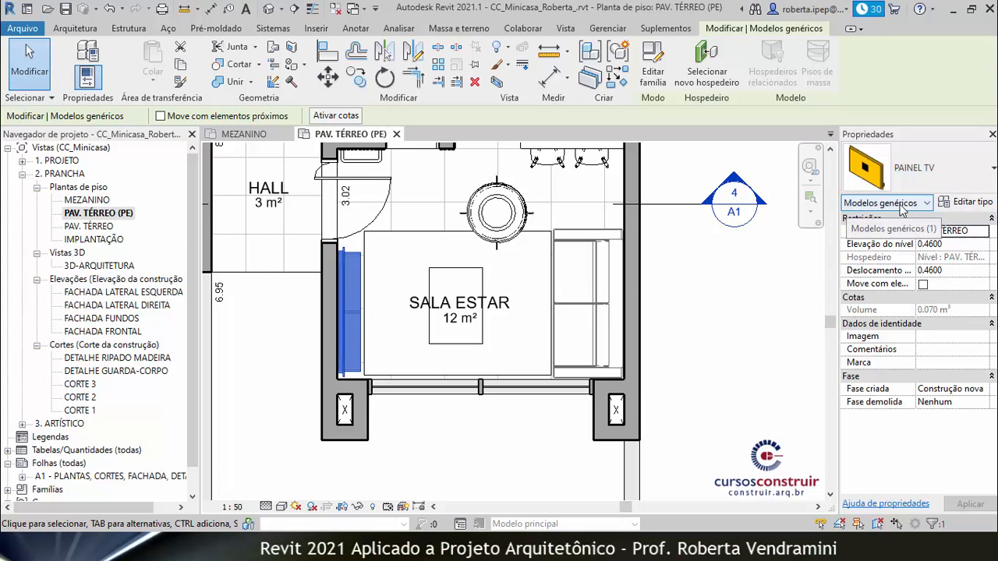
key(Escape)
click(478, 280)
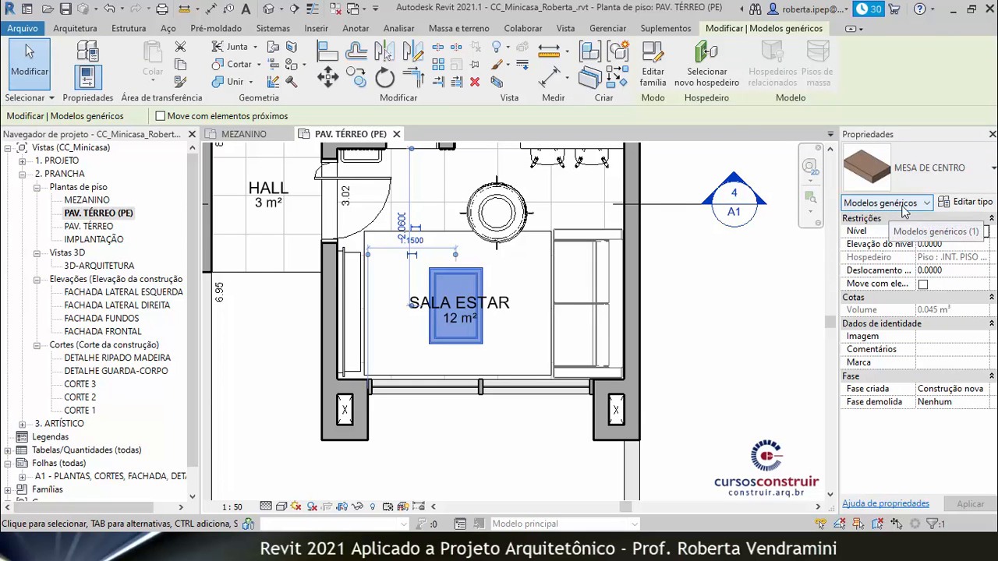
Check the category of the two-seat sofa in SALA ESTAR by selecting it.
key(Escape)
click(618, 310)
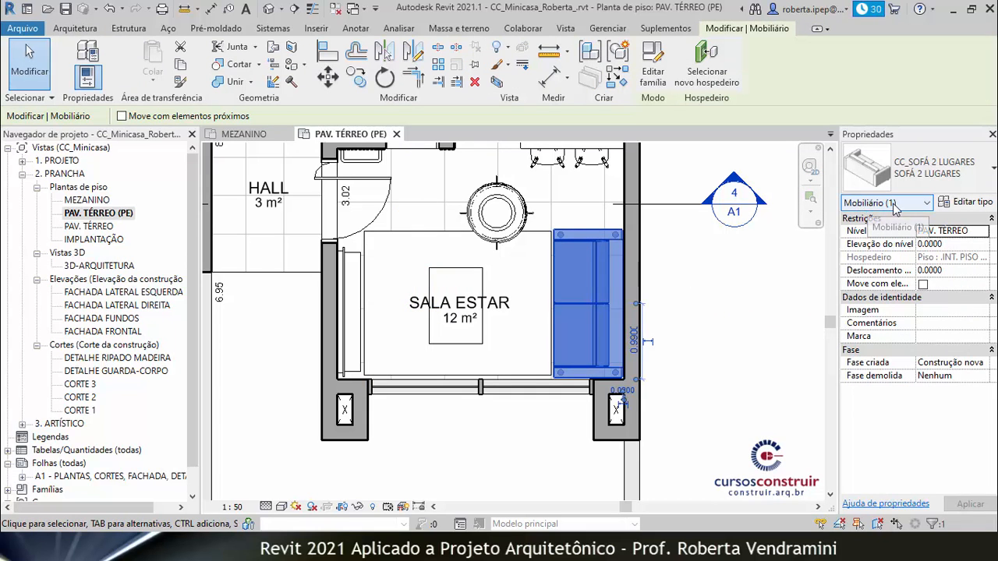
key(Escape)
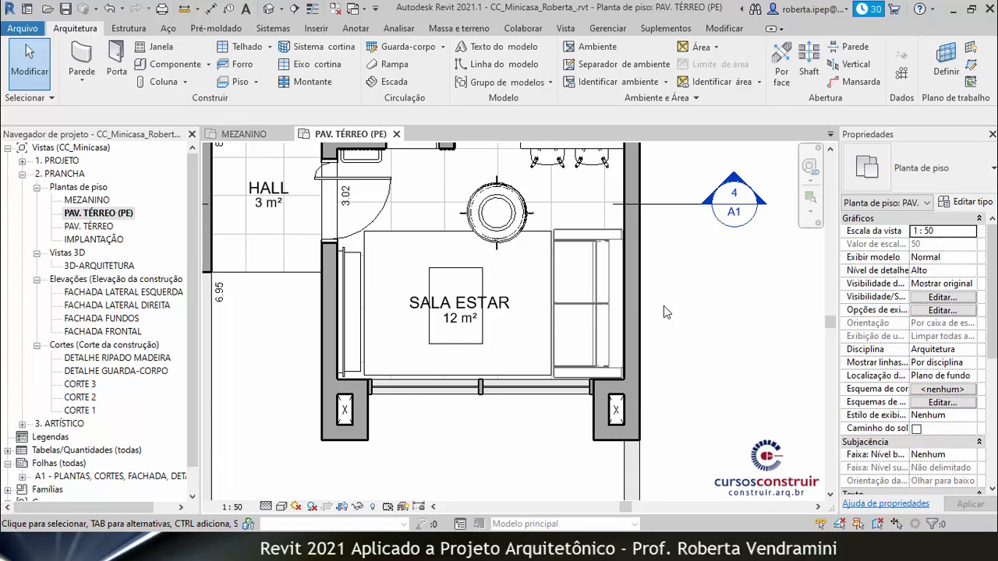
Copy the section line that crosses HALL vertically down by 1.50 m so it passes through the furniture in SALA ESTAR.
scroll(664, 311, down, 1)
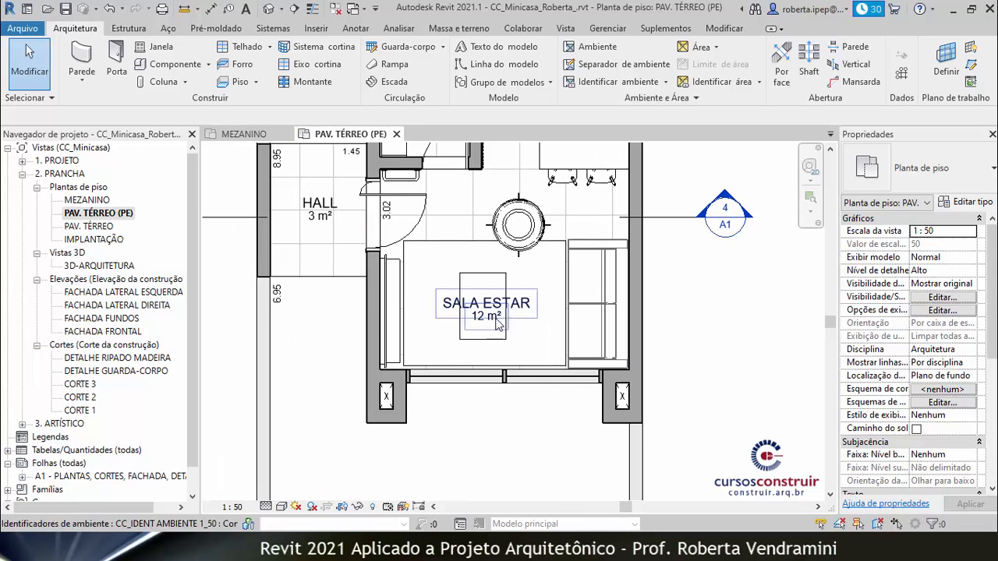
scroll(418, 359, down, 1)
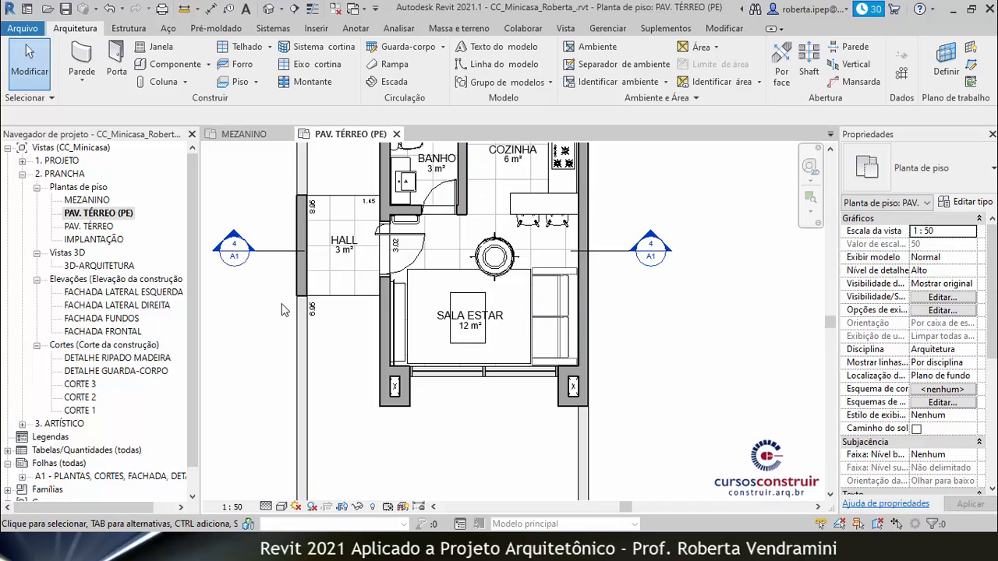
click(281, 252)
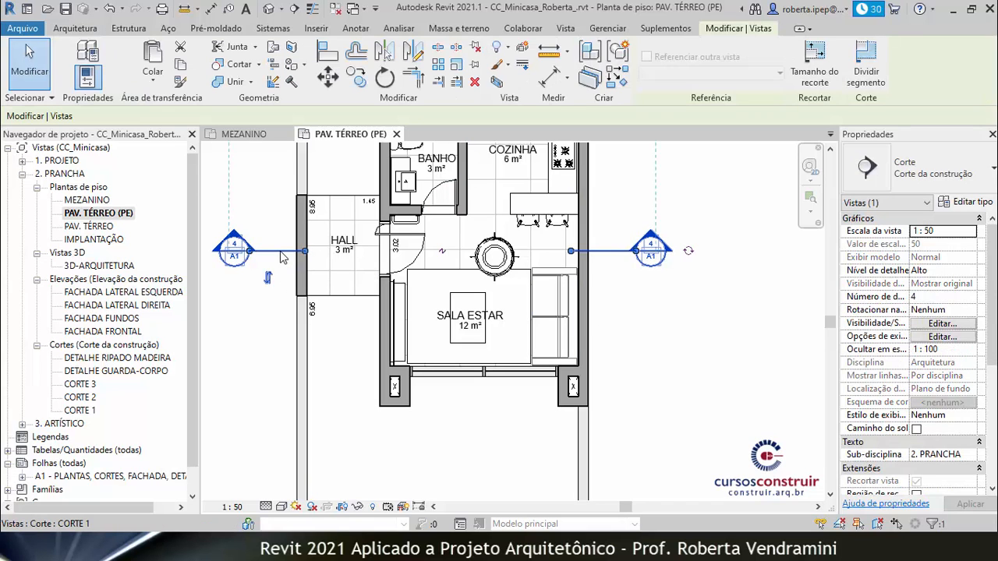
click(356, 78)
click(734, 253)
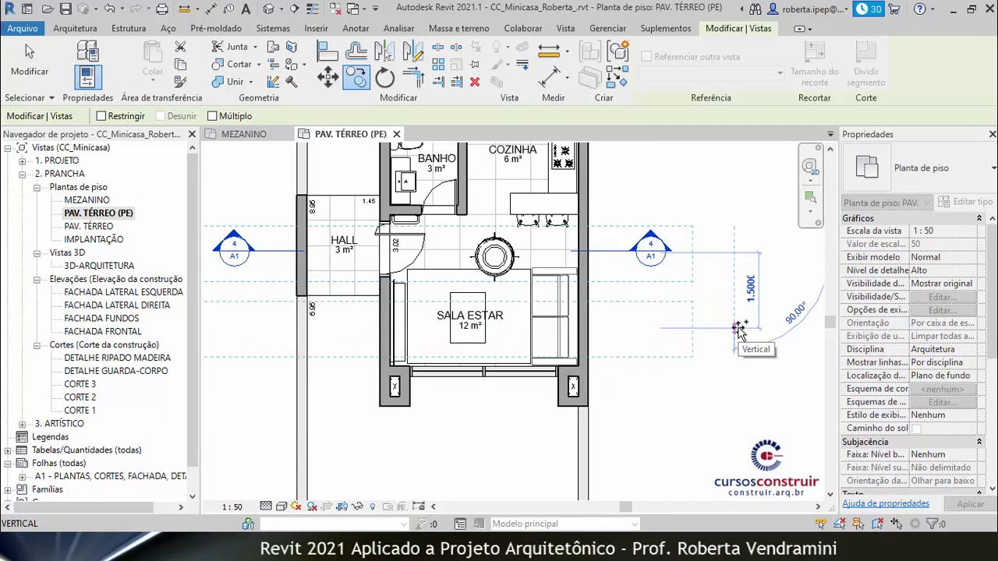
click(738, 328)
click(732, 388)
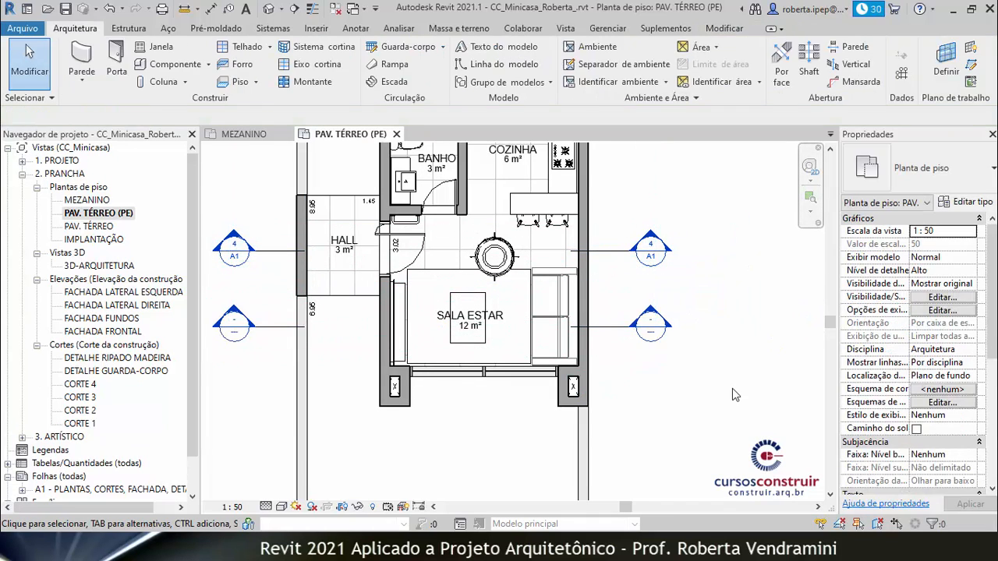
Open the view of the copied section line and display the ground floor interior with thin lines.
double_click(651, 316)
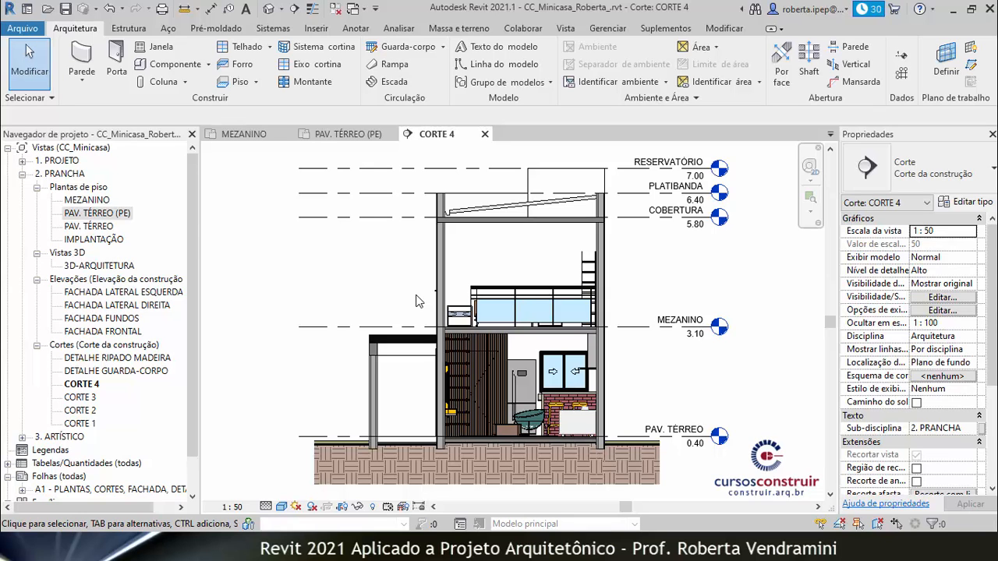
scroll(476, 441, up, 2)
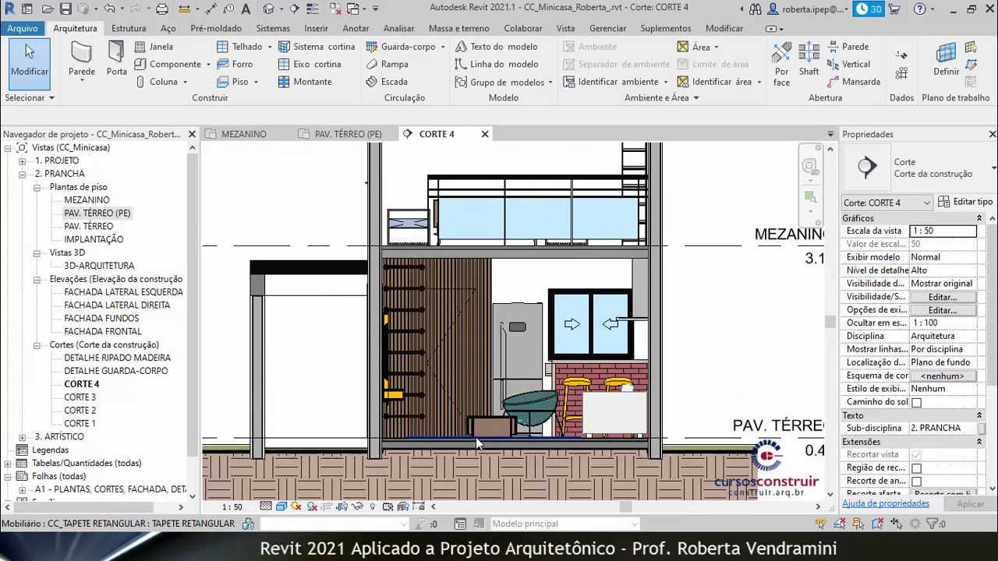
scroll(476, 438, up, 2)
scroll(308, 355, up, 1)
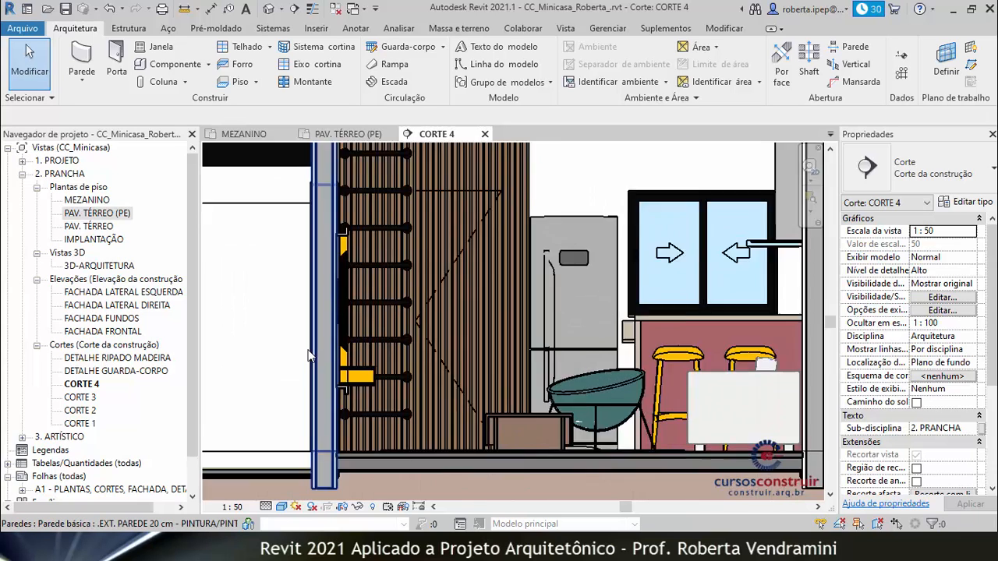
scroll(312, 359, up, 1)
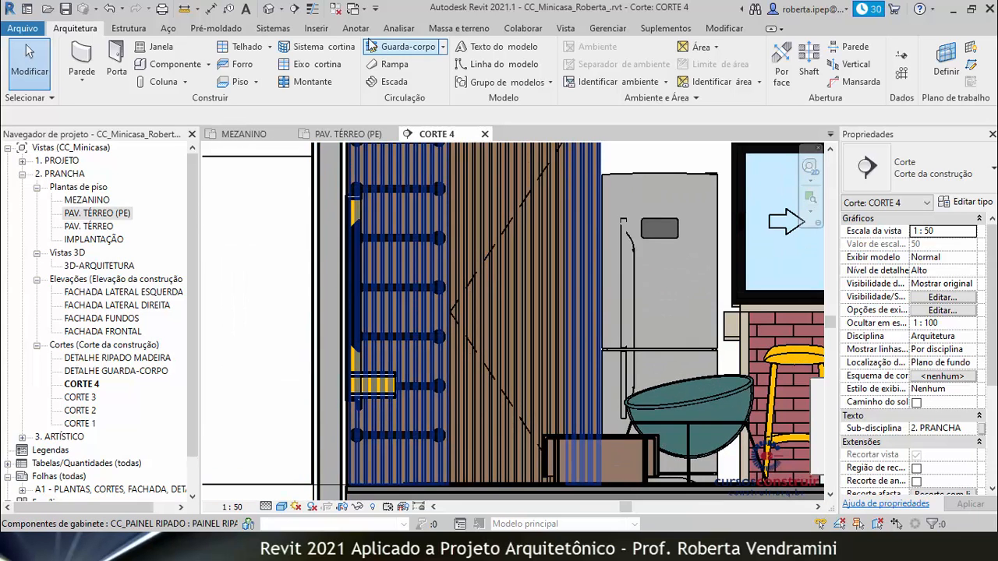
click(312, 9)
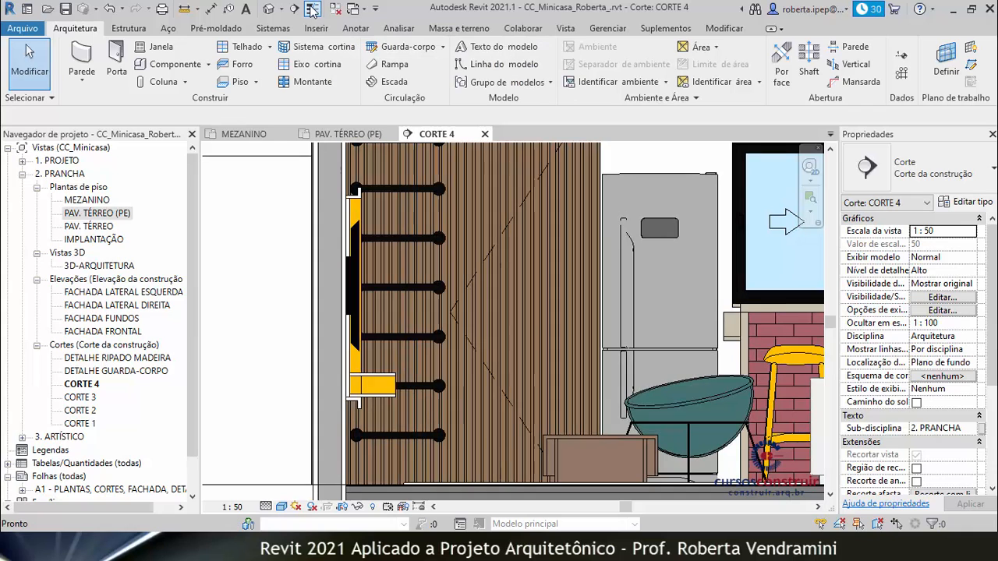
Examine how the section represents the TV panel, coffee table and sofa, comparing which pieces appear cut.
scroll(386, 346, up, 3)
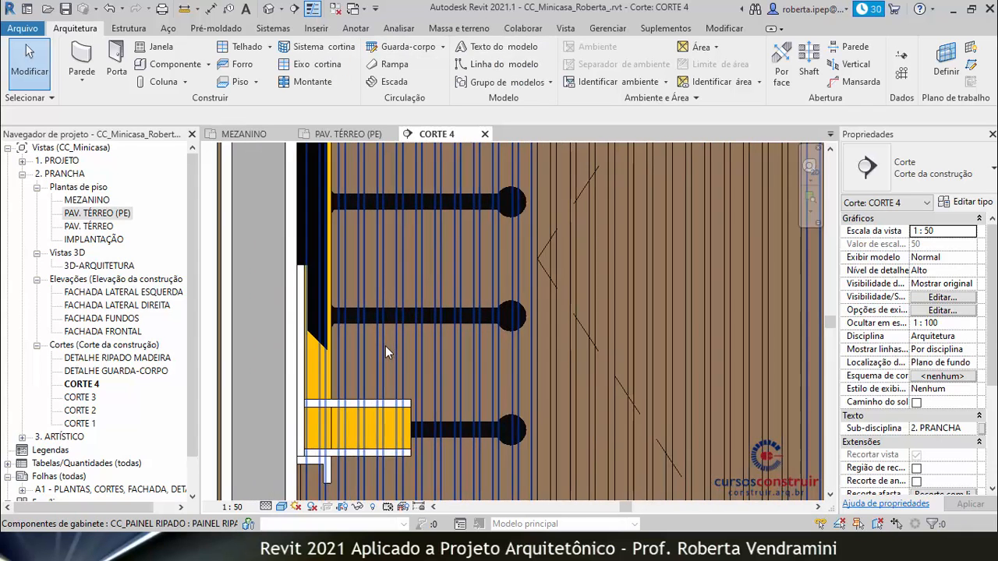
scroll(390, 466, up, 2)
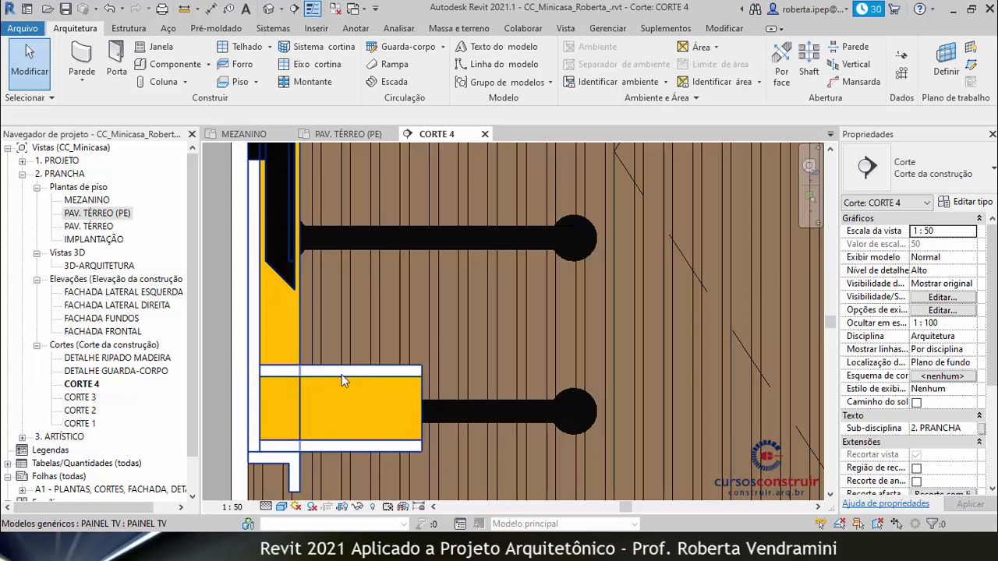
scroll(301, 421, down, 3)
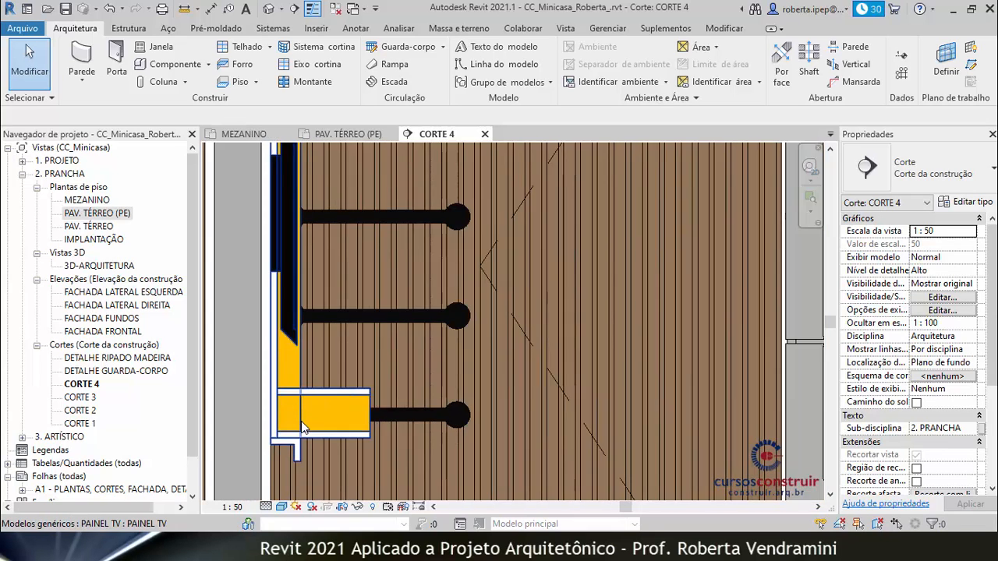
scroll(290, 241, up, 1)
scroll(294, 334, down, 4)
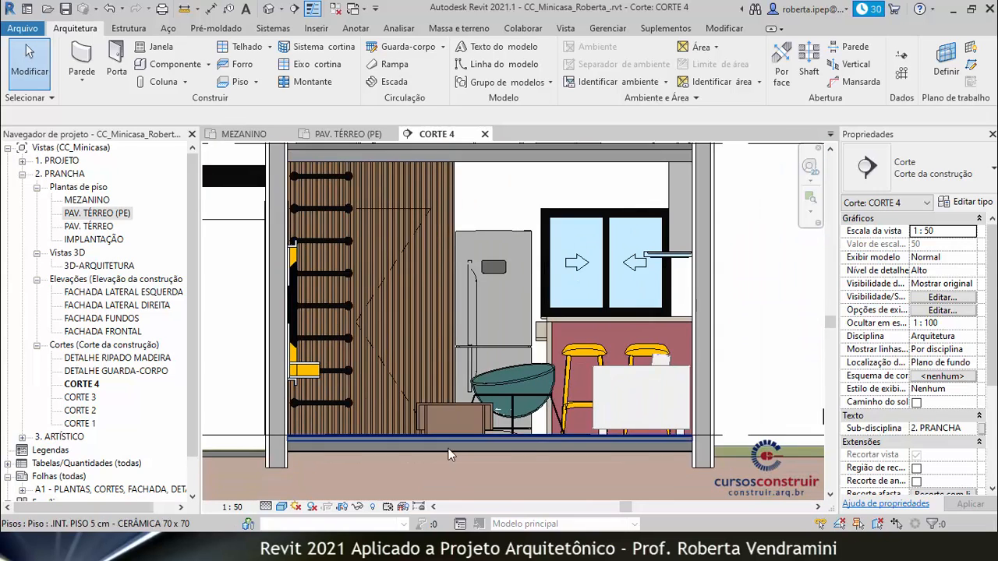
scroll(448, 451, up, 3)
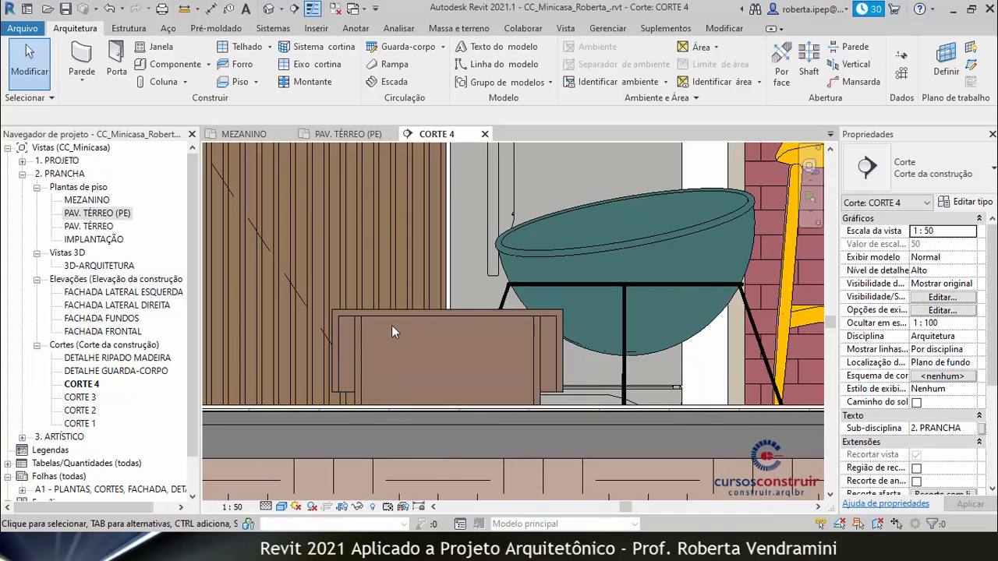
scroll(368, 394, down, 1)
scroll(377, 462, down, 2)
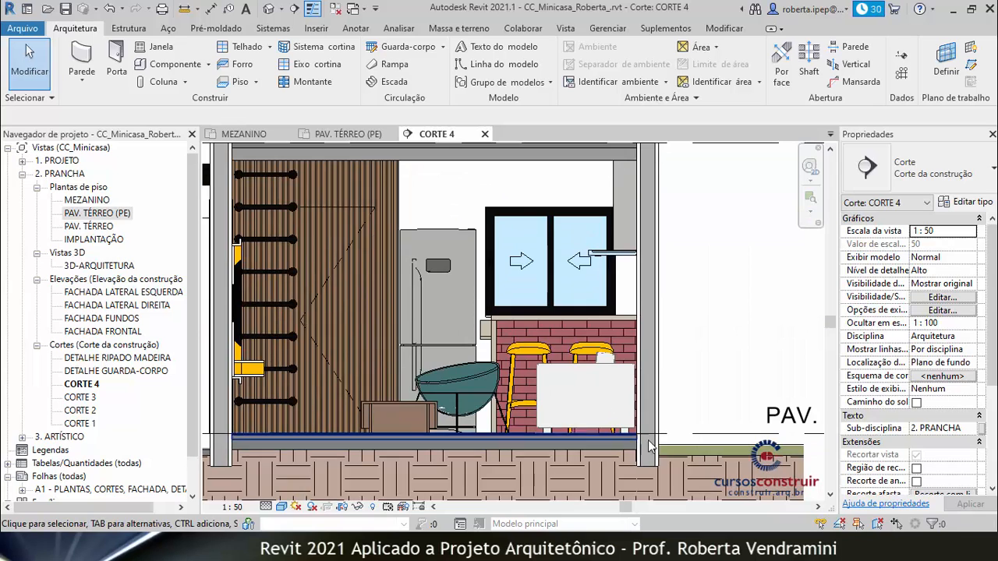
scroll(663, 431, up, 3)
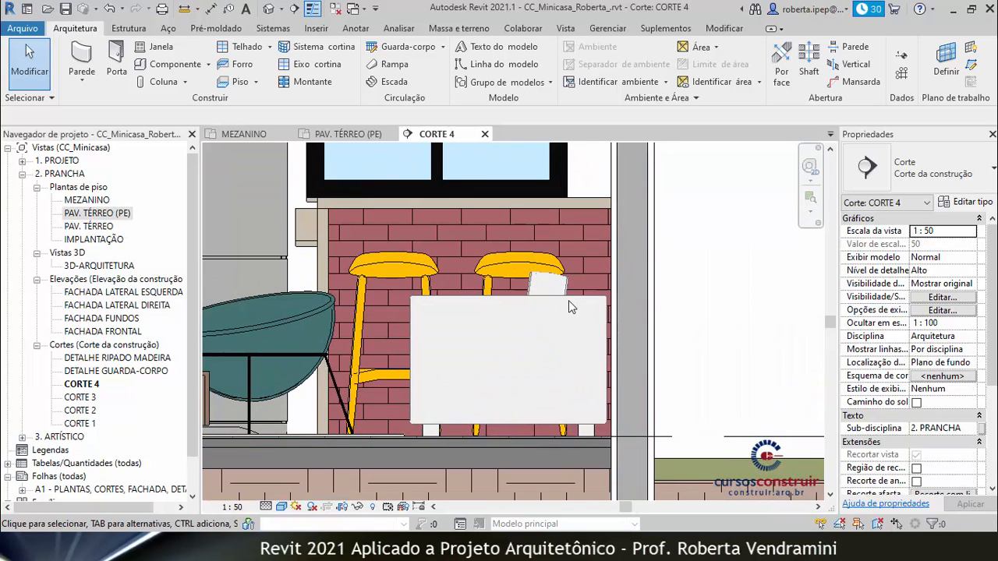
scroll(605, 361, up, 1)
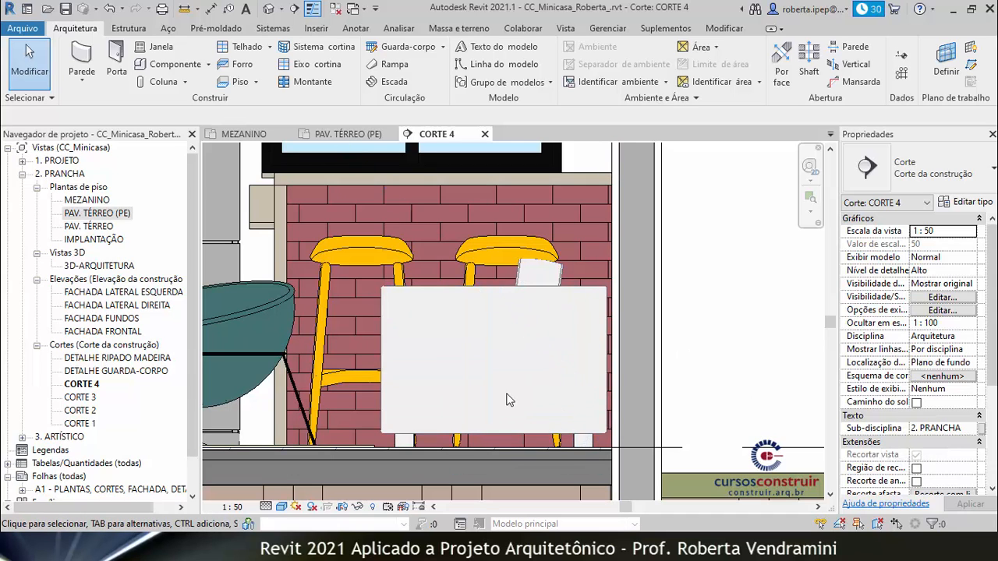
scroll(507, 400, down, 3)
scroll(499, 404, down, 2)
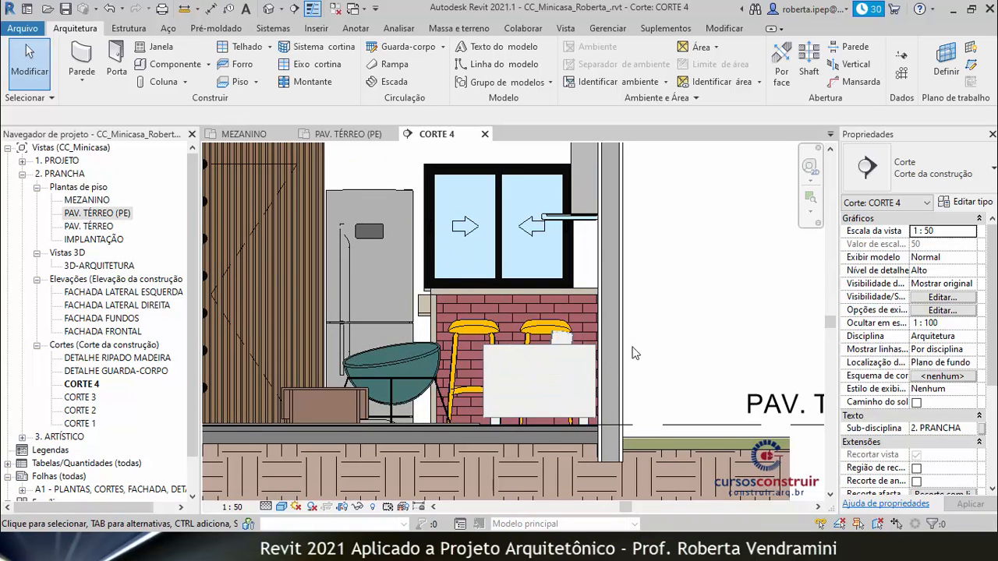
scroll(645, 352, down, 1)
scroll(645, 352, up, 1)
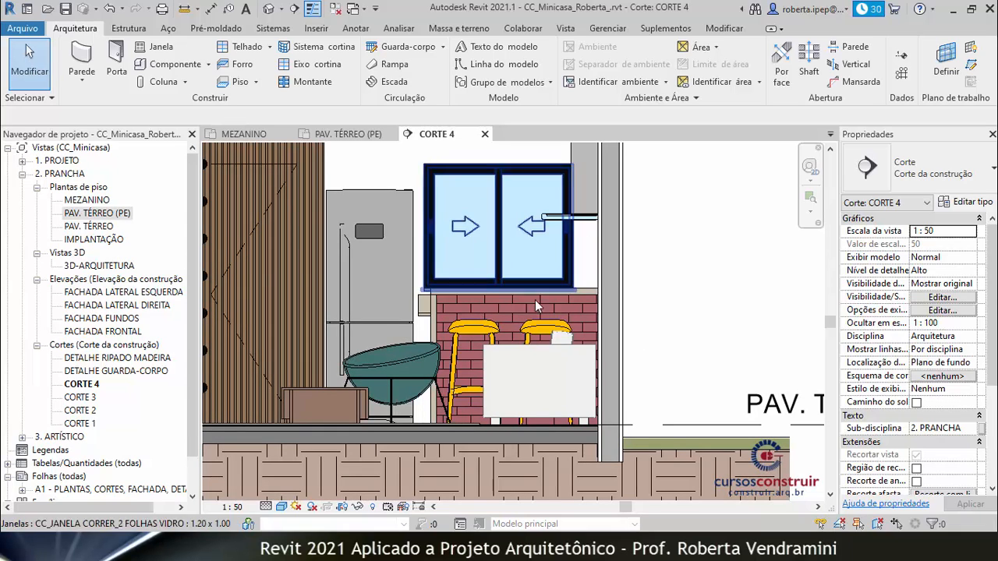
Open the CC_SOFÁ 2 LUGARES family from the section for editing and show its {3D} view.
click(521, 347)
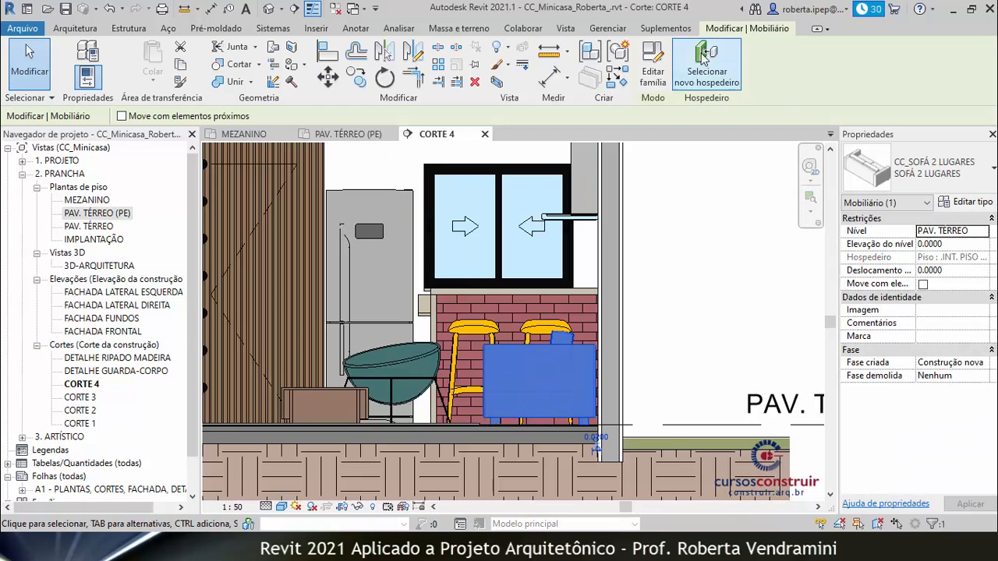
click(654, 71)
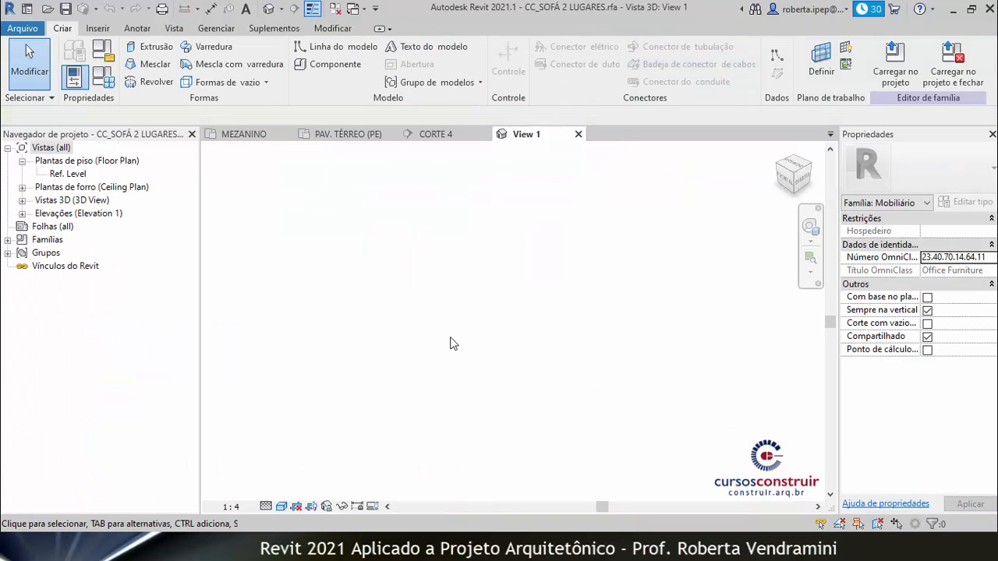
click(22, 201)
double_click(58, 239)
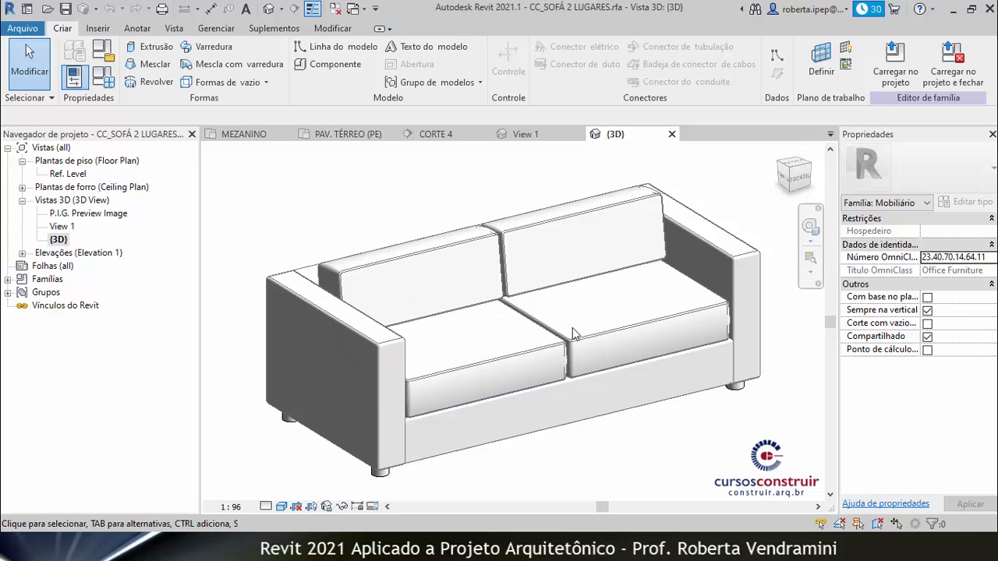
Change the sofa family's category to Modelos genéricos.
click(102, 50)
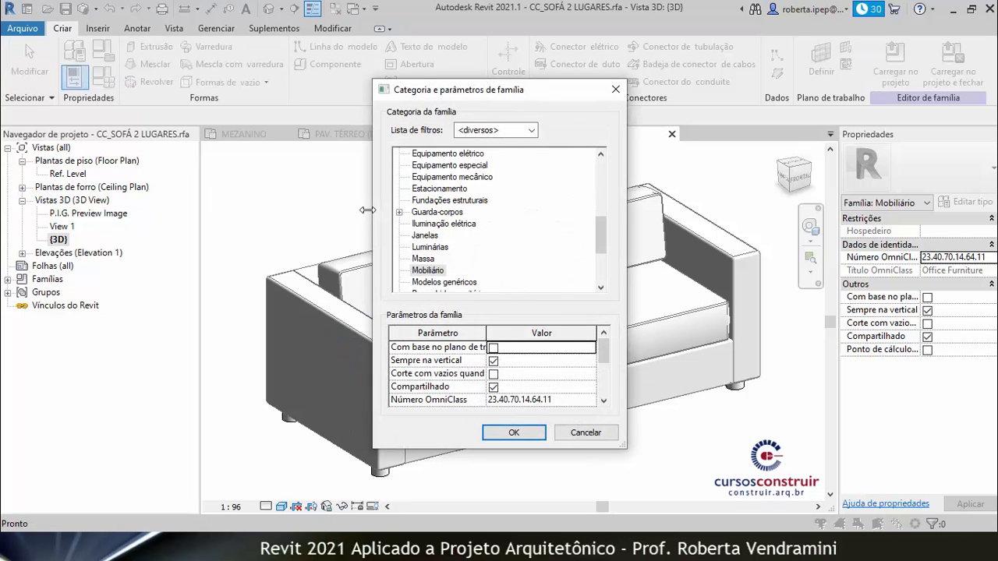
click(440, 282)
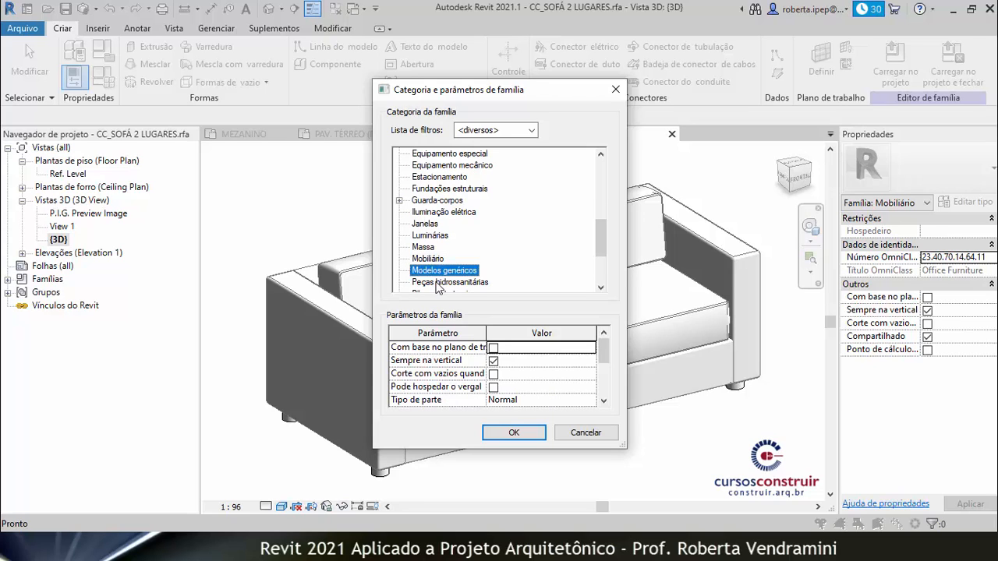
click(514, 432)
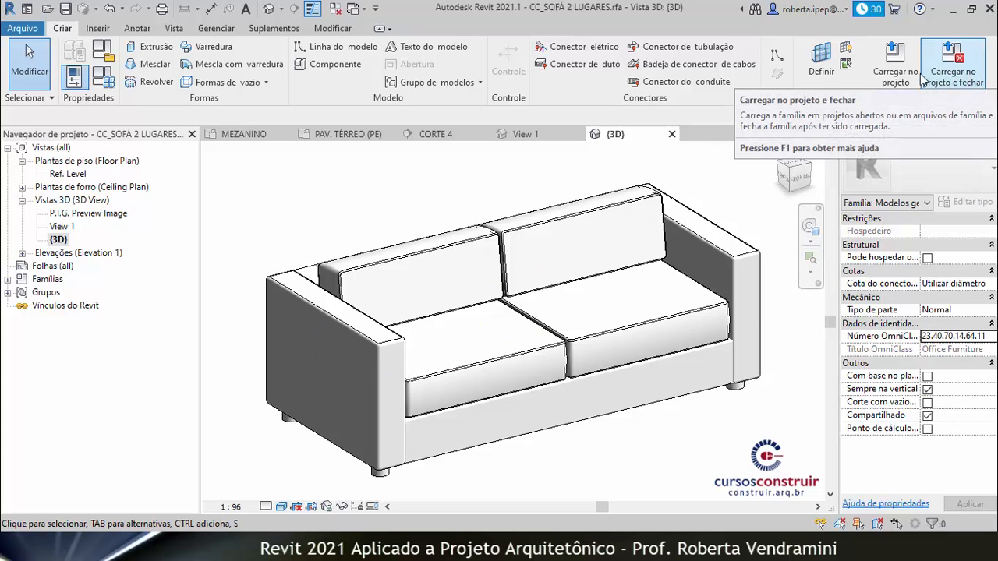
Load the sofa family into the project and close it without saving, replacing the existing version and its parameter values.
click(951, 83)
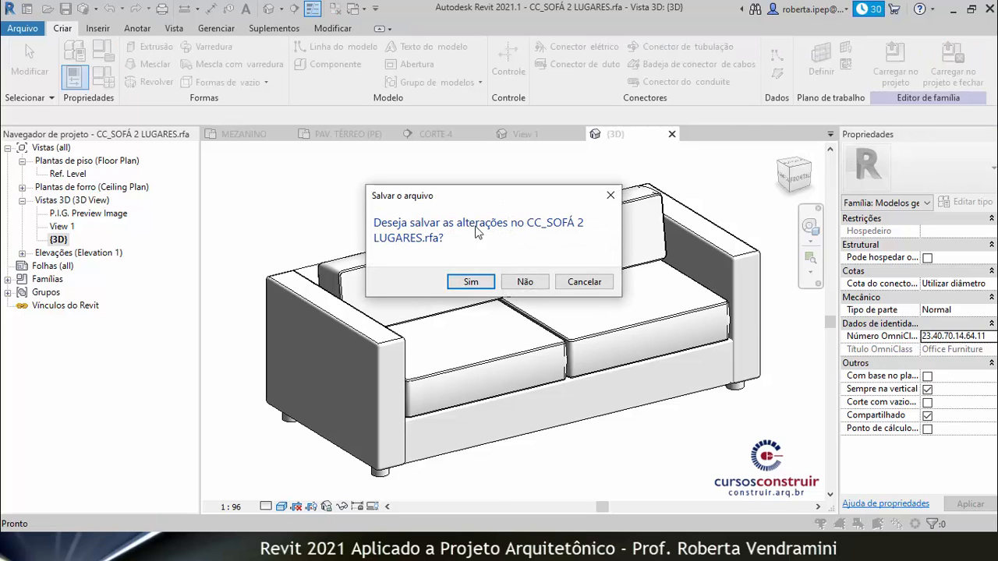
click(524, 282)
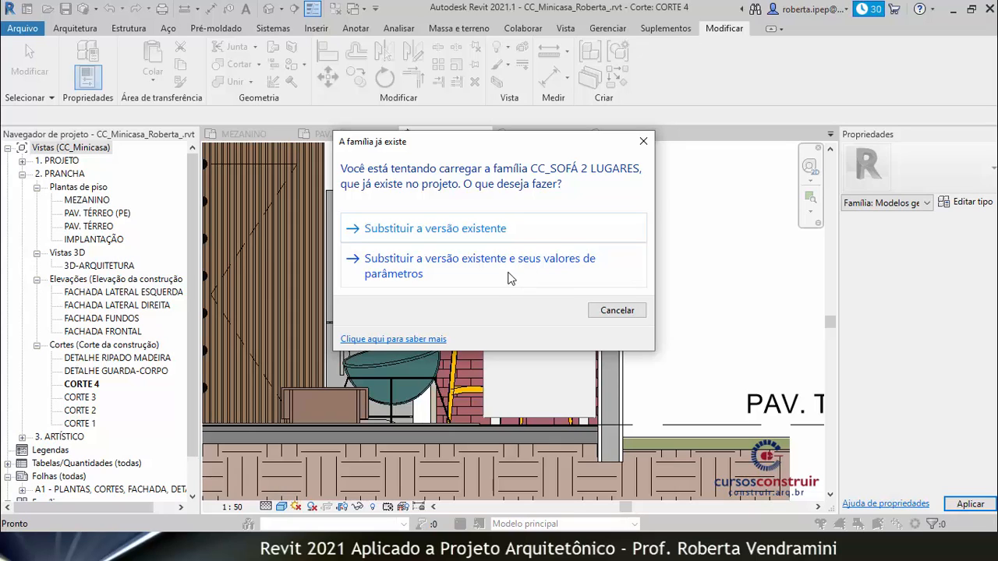
click(421, 263)
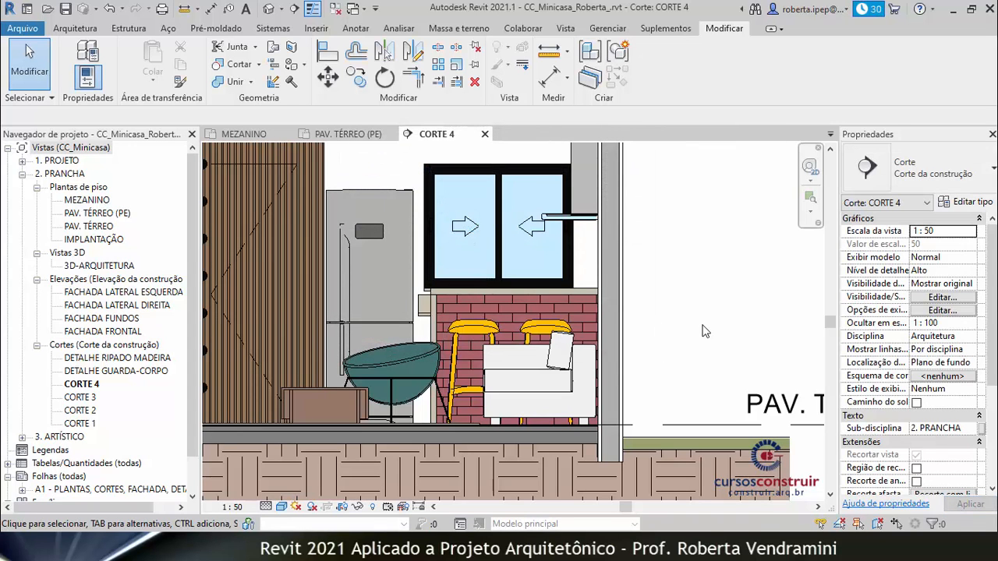
Inspect the sofa's representation in the section and check the armchair's category by selecting it.
scroll(578, 406, up, 4)
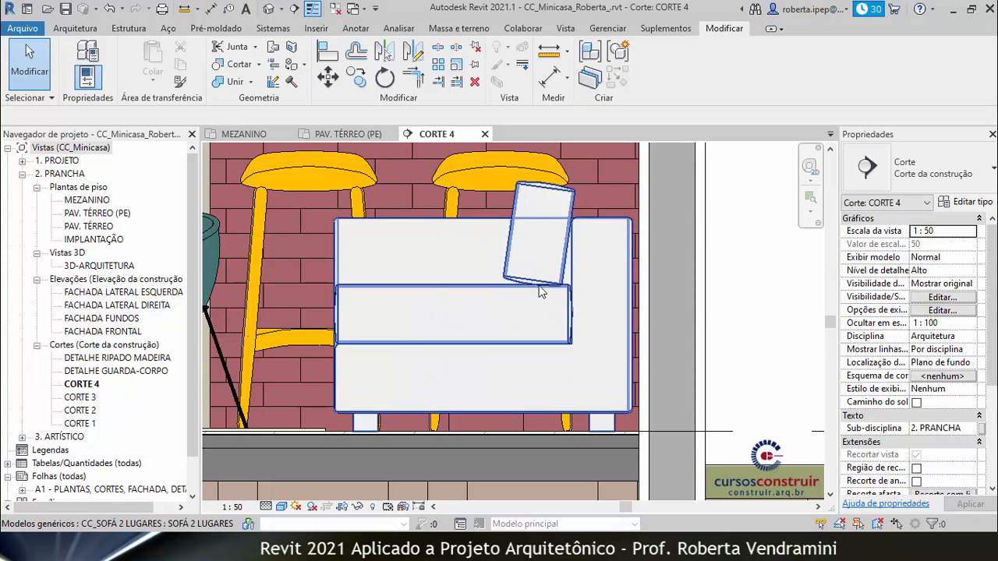
scroll(717, 343, down, 3)
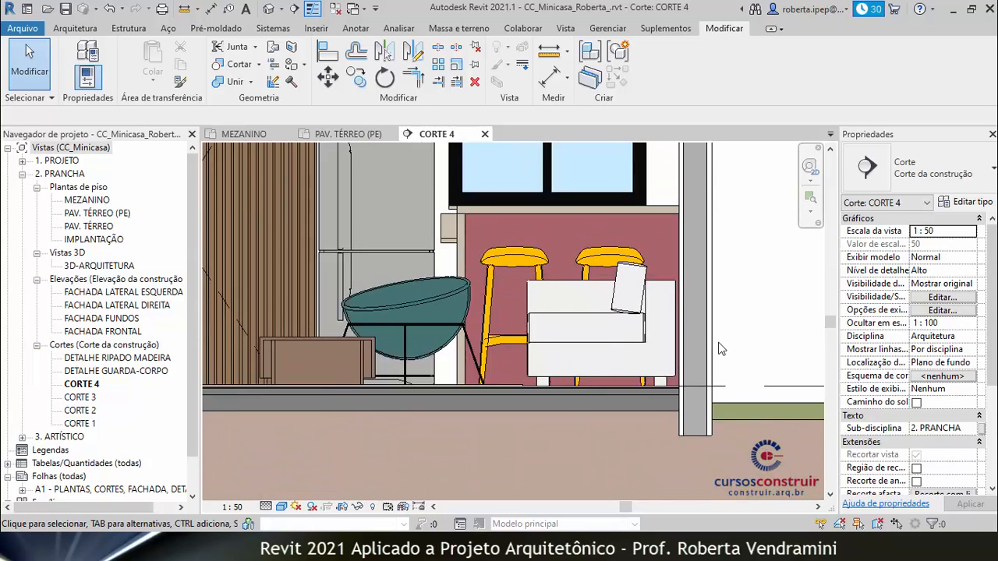
scroll(412, 334, up, 3)
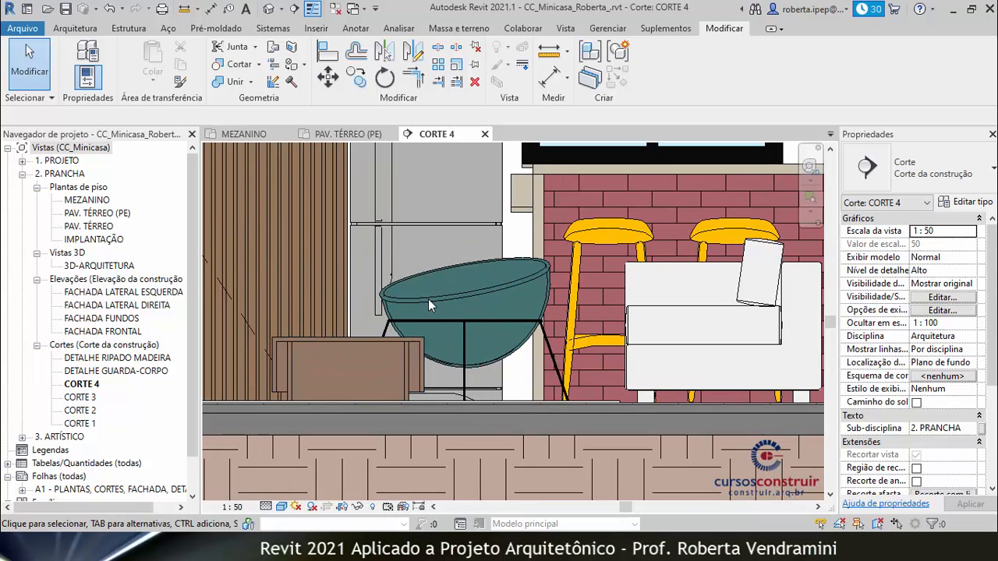
click(439, 301)
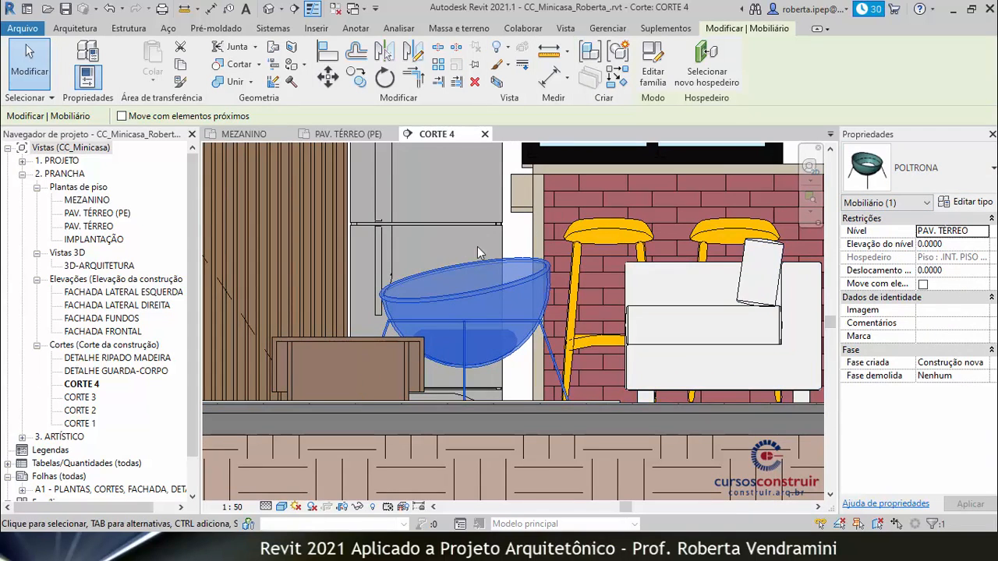
Clear the armchair selection and review which families are listed under Mobiliário and Modelos genéricos in the project's family list.
scroll(483, 304, down, 5)
key(Escape)
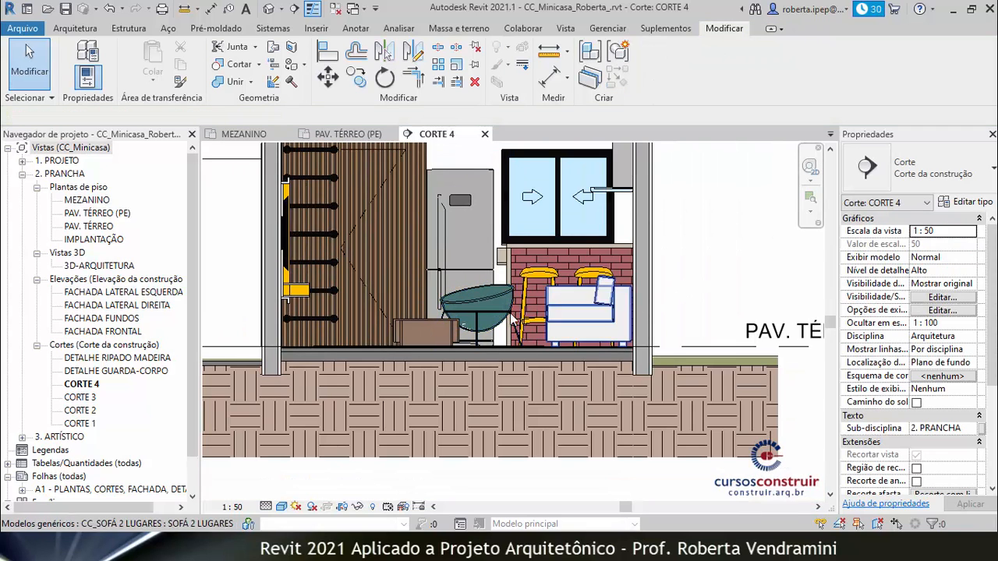
scroll(512, 317, up, 3)
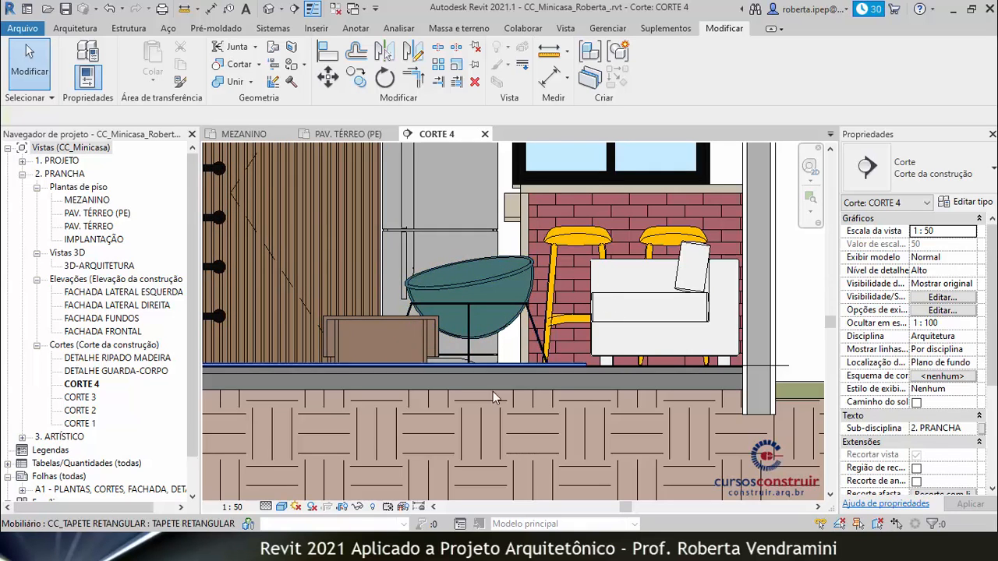
scroll(499, 397, down, 5)
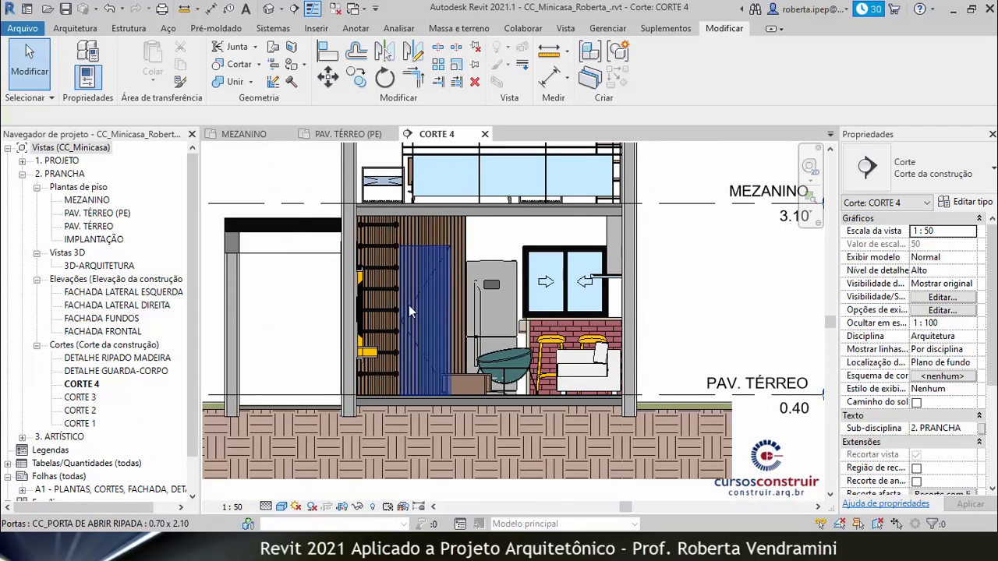
drag(194, 273, 191, 371)
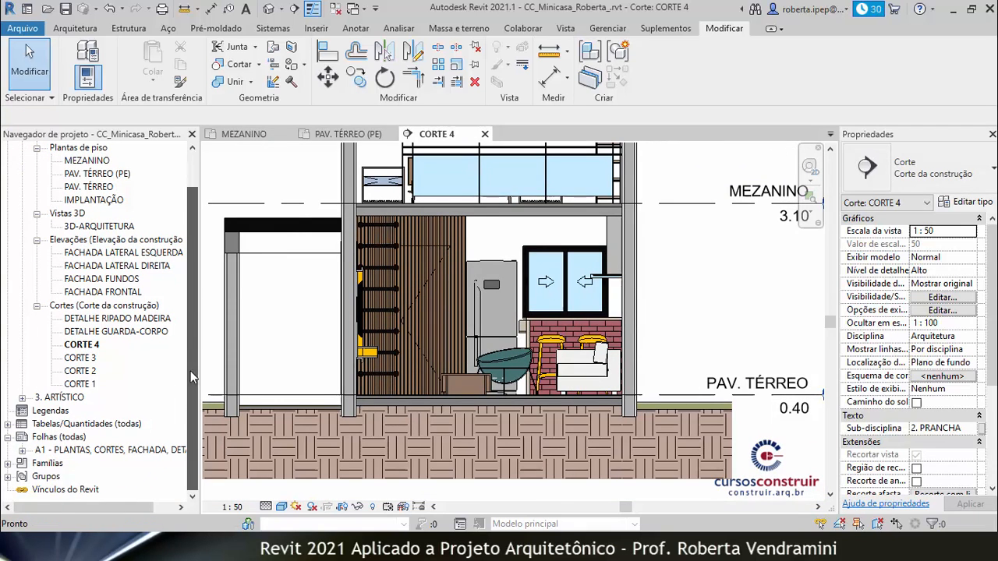
click(7, 463)
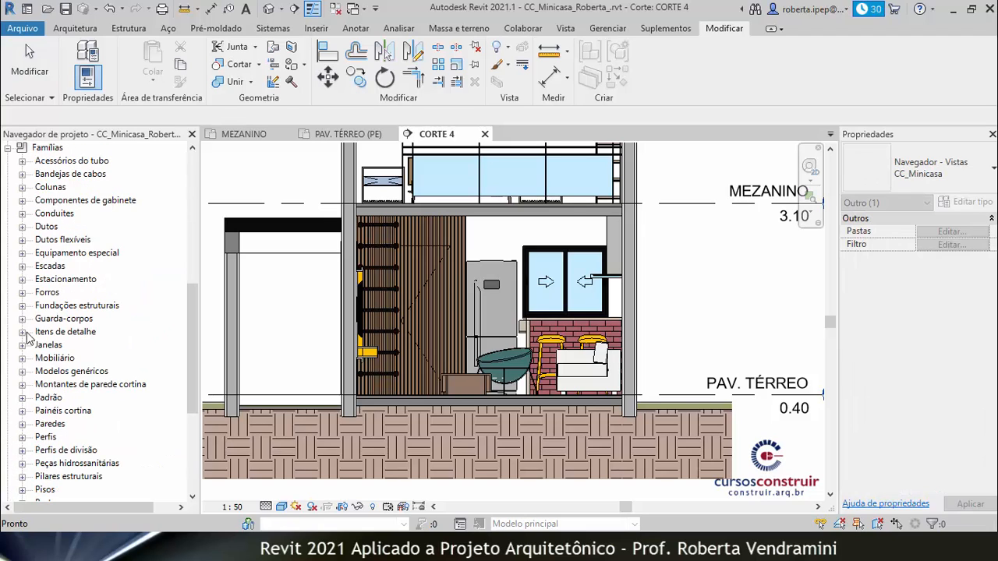
click(22, 358)
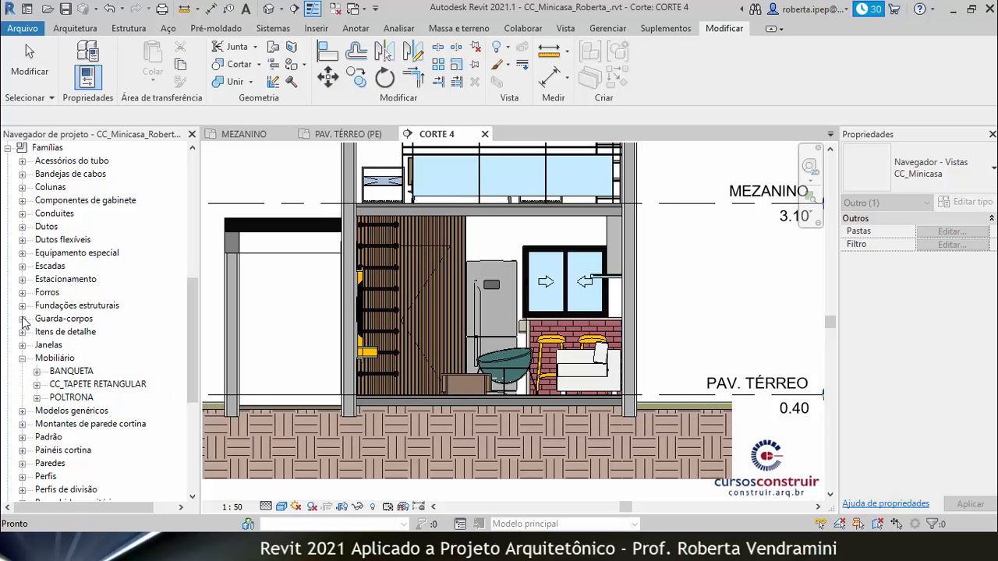
scroll(23, 319, down, 1)
scroll(25, 320, down, 2)
click(22, 371)
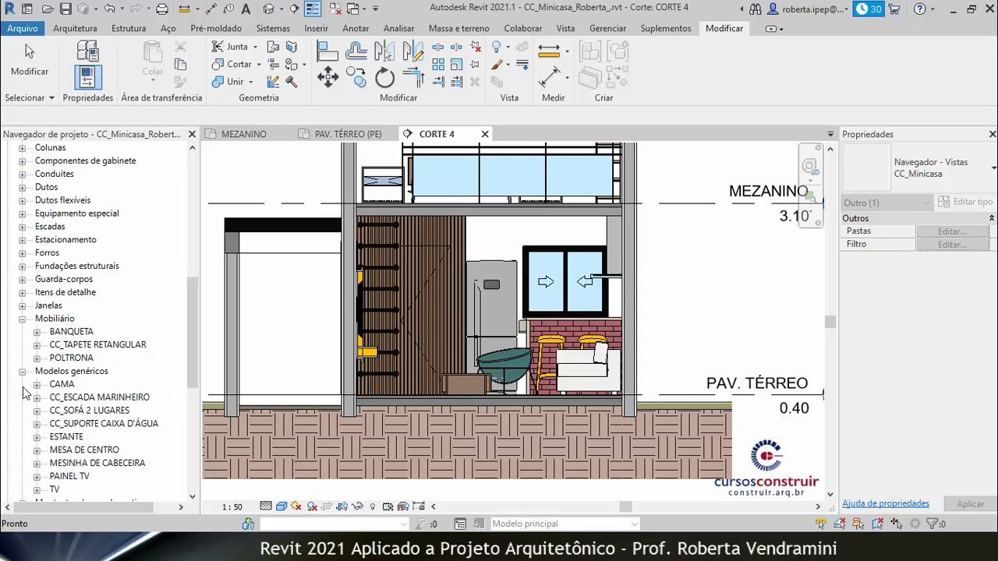
scroll(175, 378, down, 3)
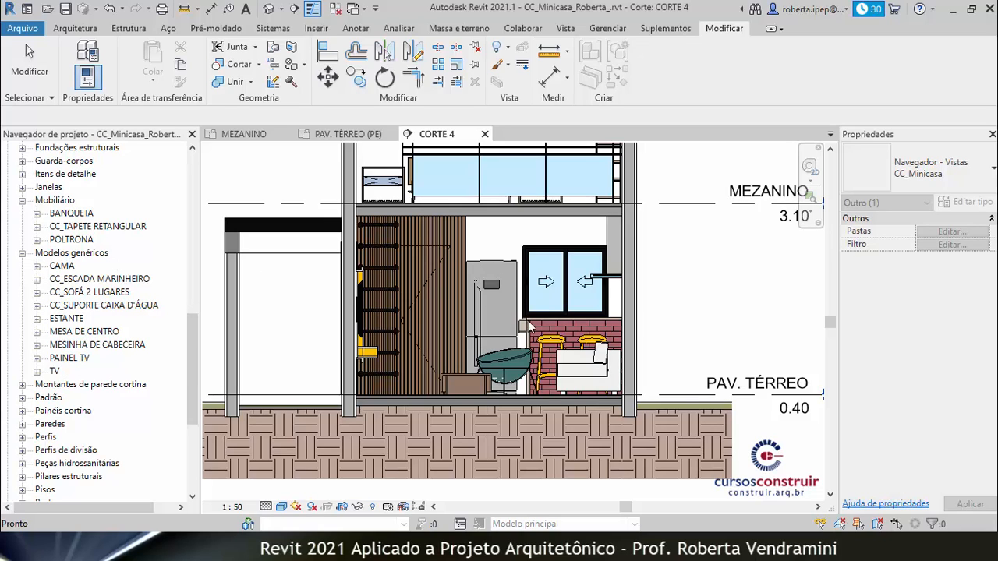
click(677, 330)
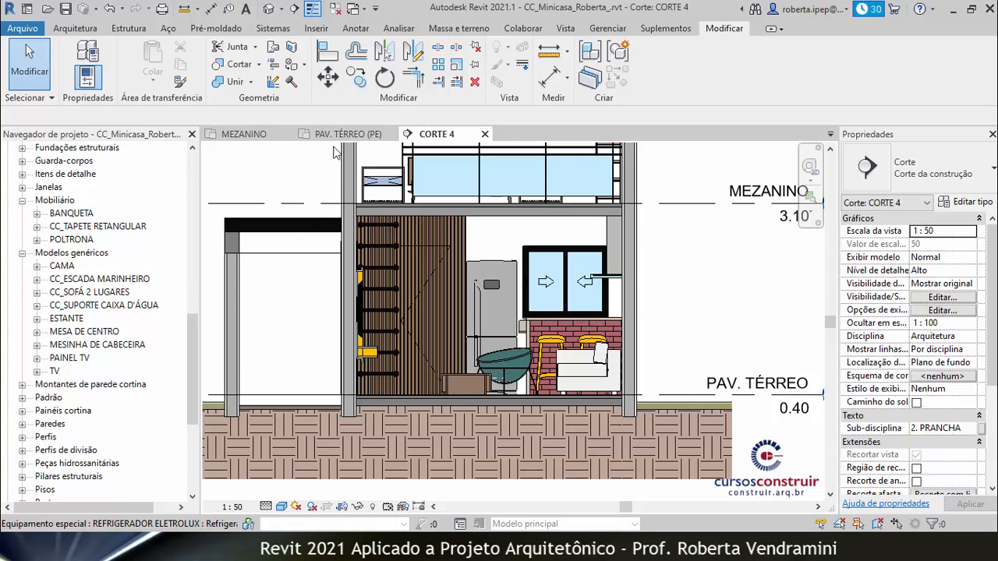
In the PAV. TÉRREO (PE) plan, hide the armchair's entire Mobiliário category in the view.
click(335, 139)
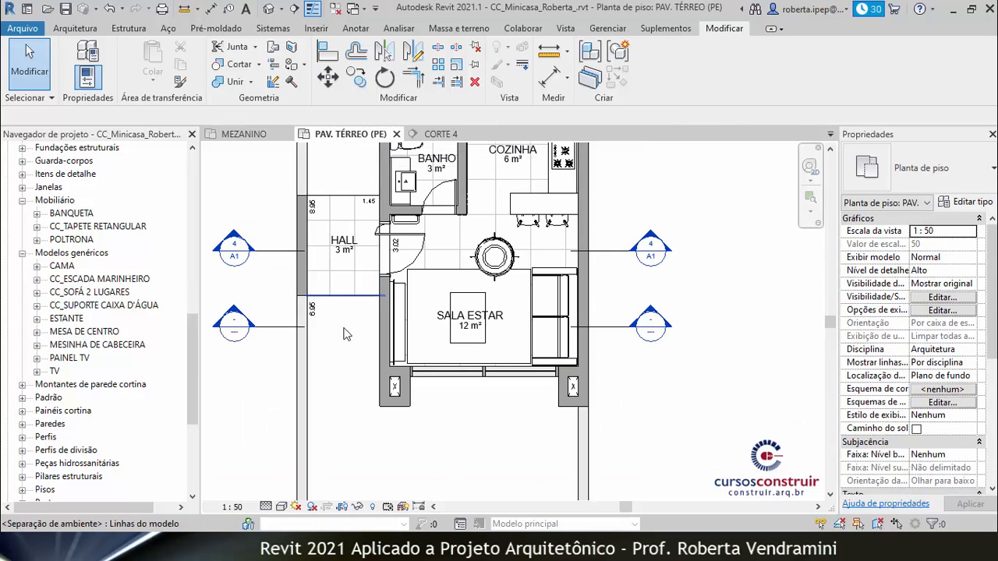
scroll(426, 451, up, 3)
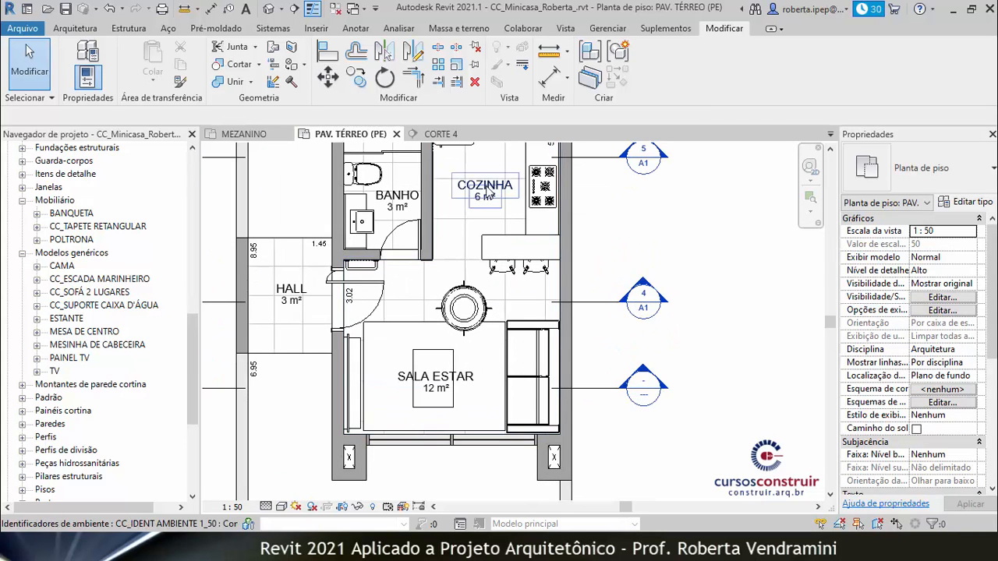
click(468, 305)
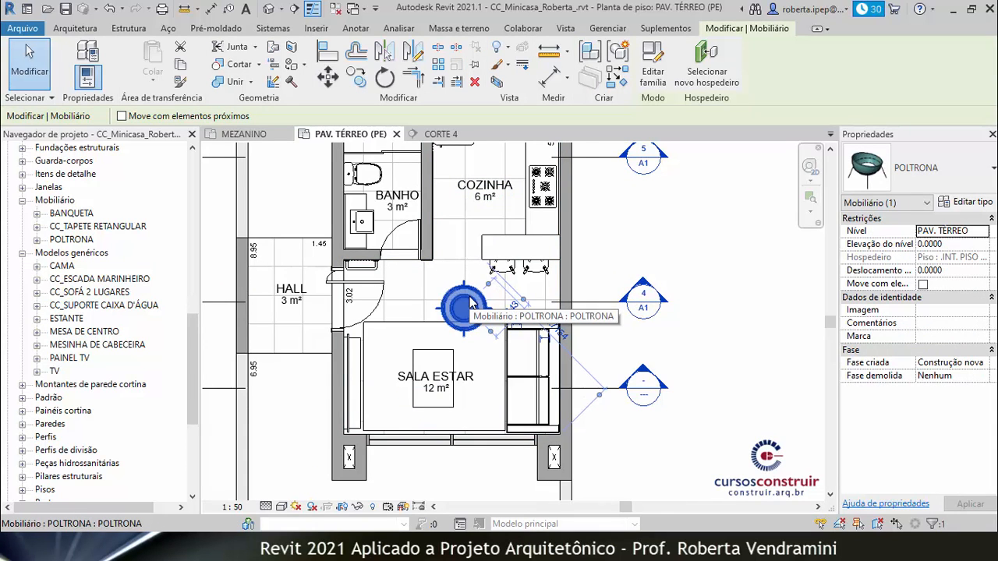
right_click(470, 304)
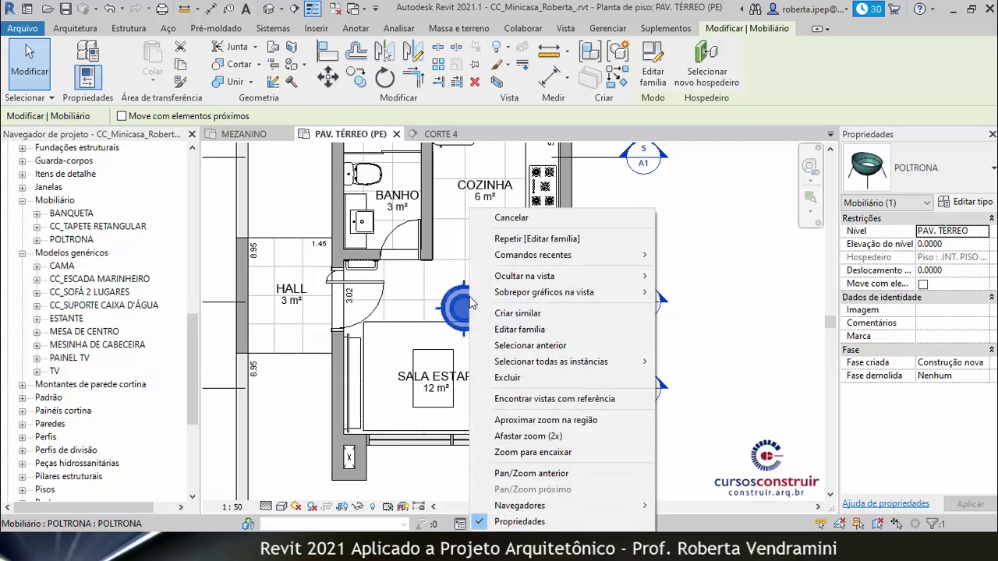
mouse_move(567, 279)
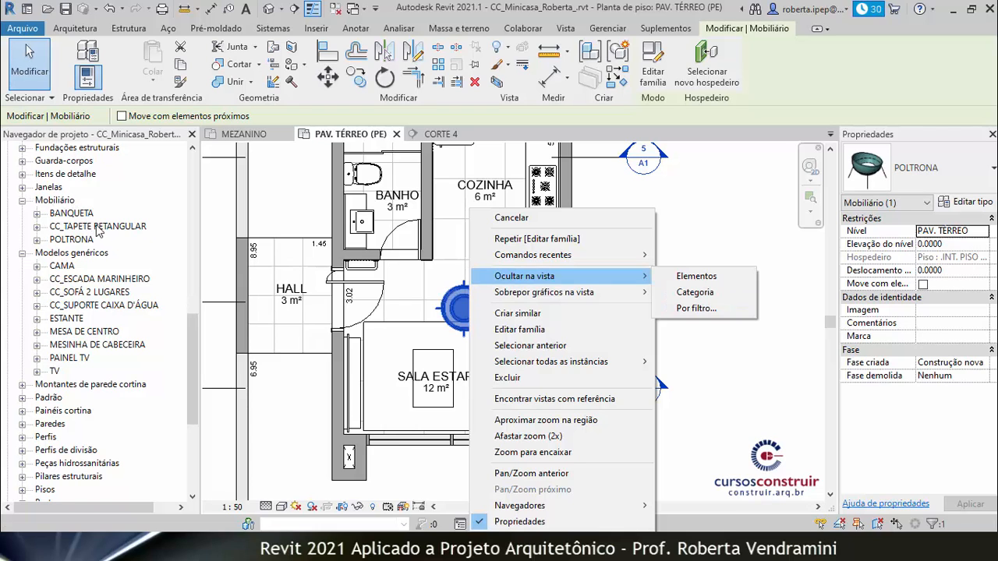
click(694, 293)
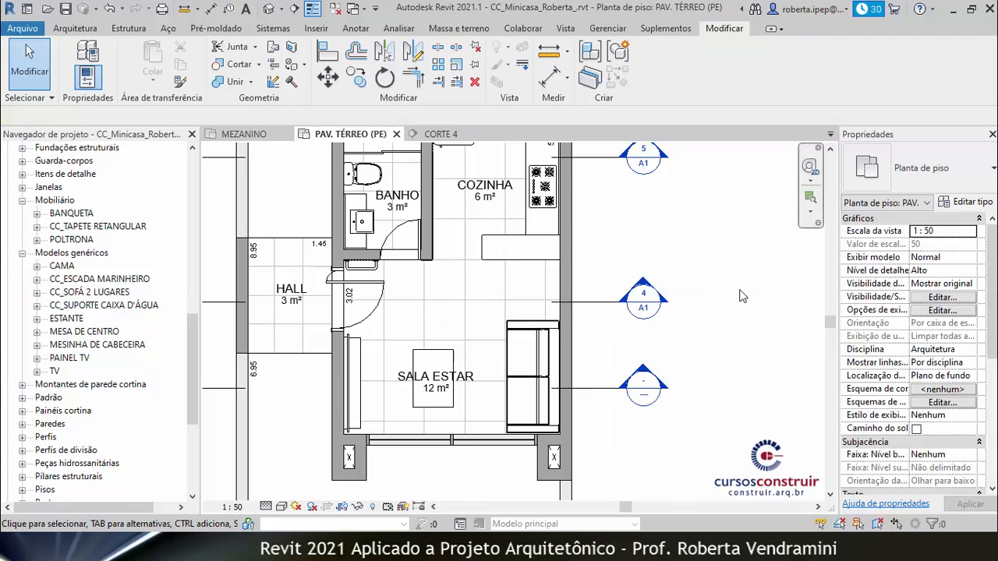
Check the category of the two-seat sofa in SALA ESTAR by selecting it, then clear the selection.
click(533, 333)
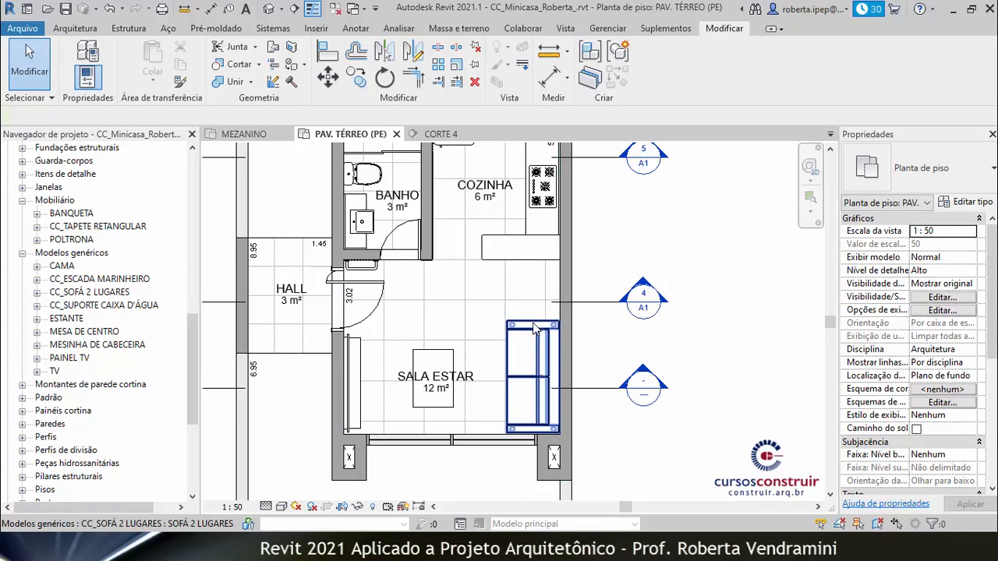
click(532, 334)
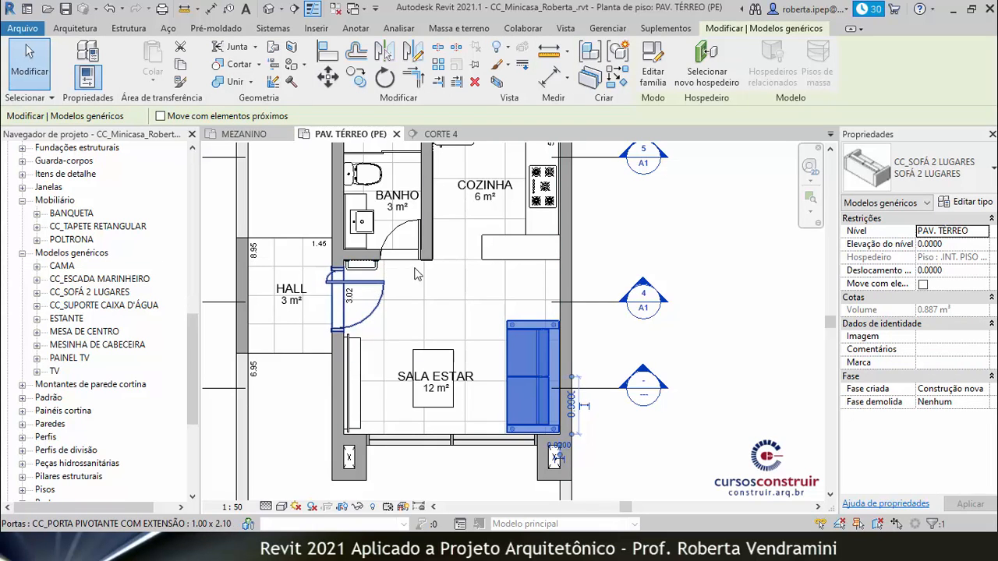
click(613, 251)
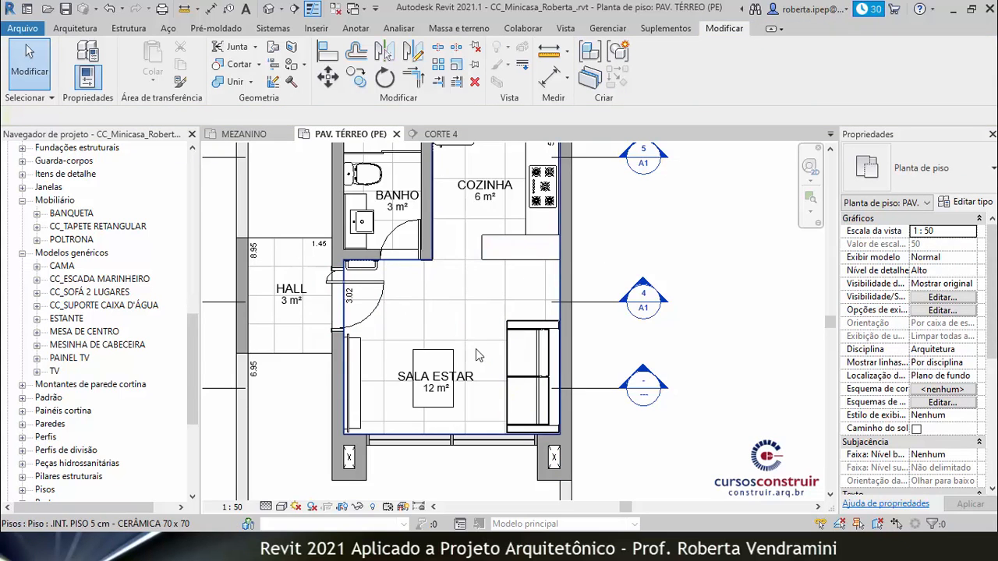
Check the categories of the washer-dryer, L-shaped kitchen countertop, cooktop and refrigerator by selecting each one in the plan.
scroll(480, 356, down, 2)
scroll(550, 224, up, 4)
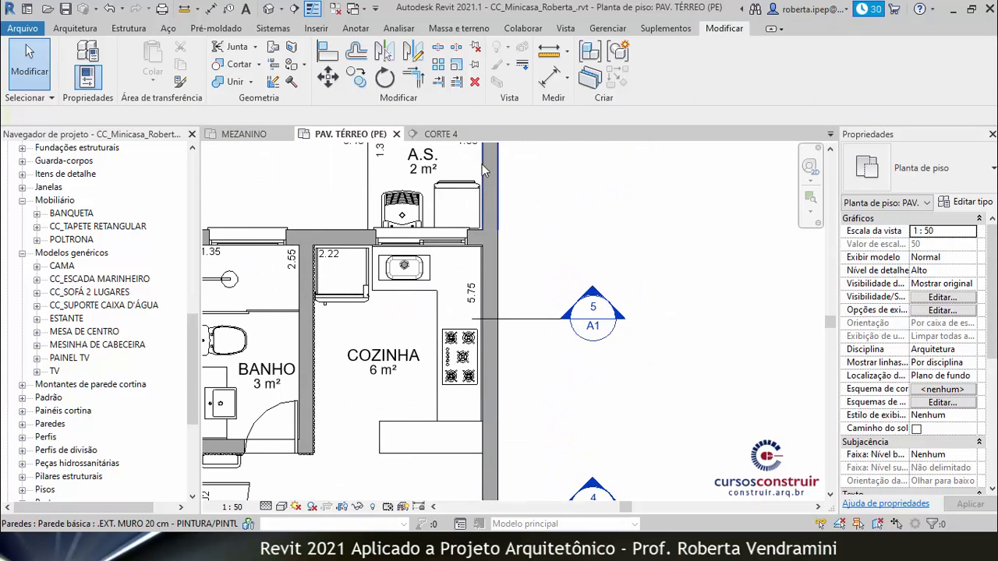
click(465, 194)
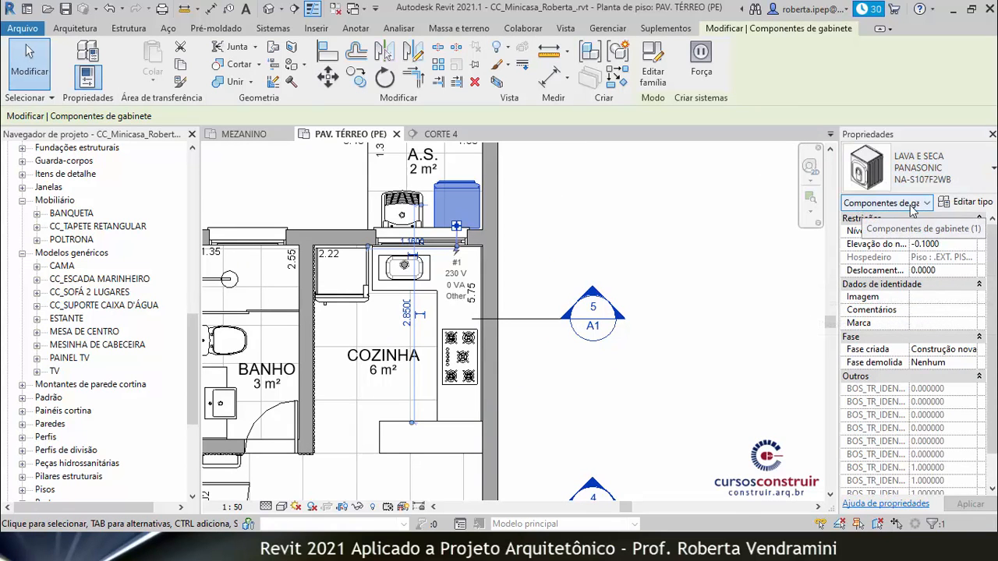
click(709, 226)
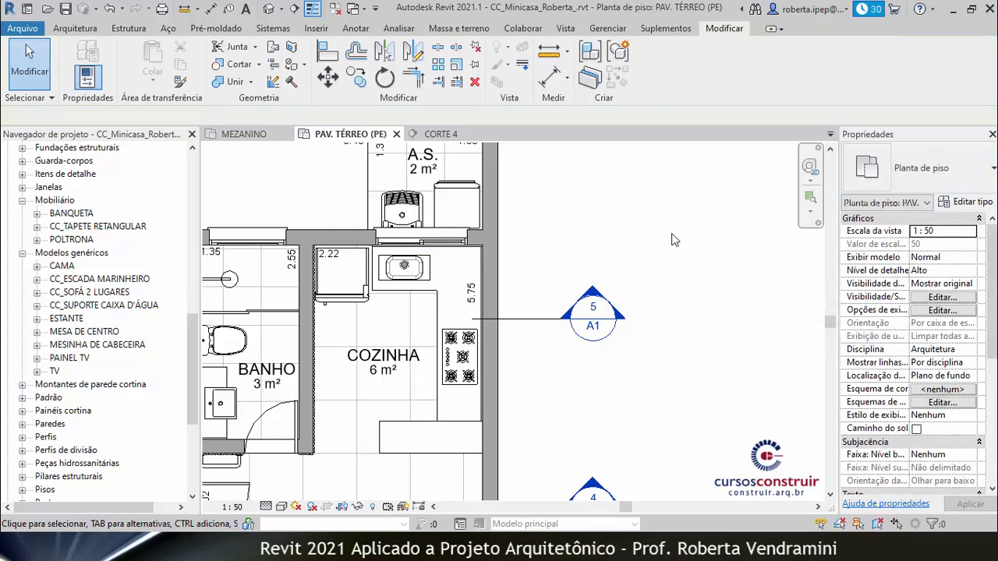
click(438, 313)
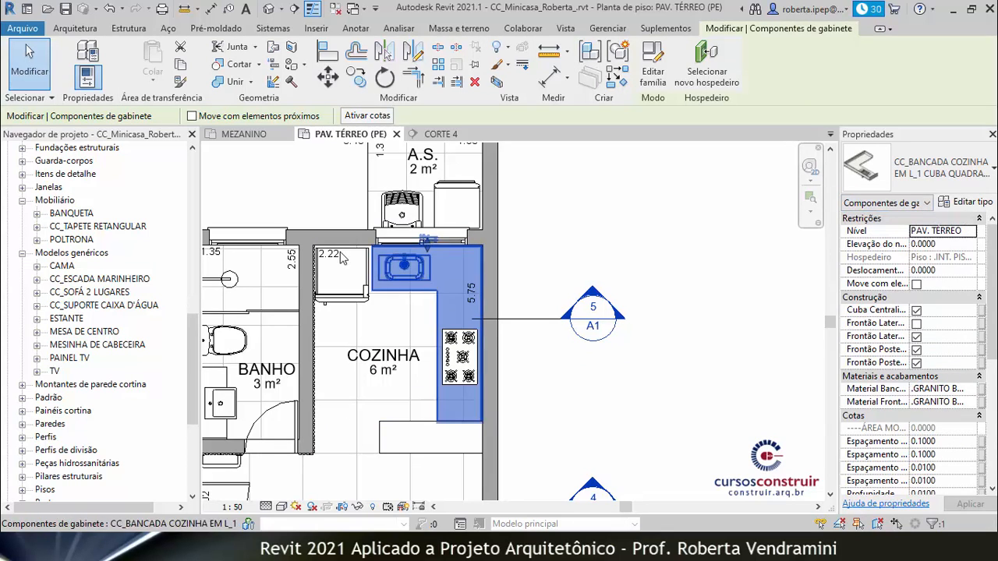
click(549, 244)
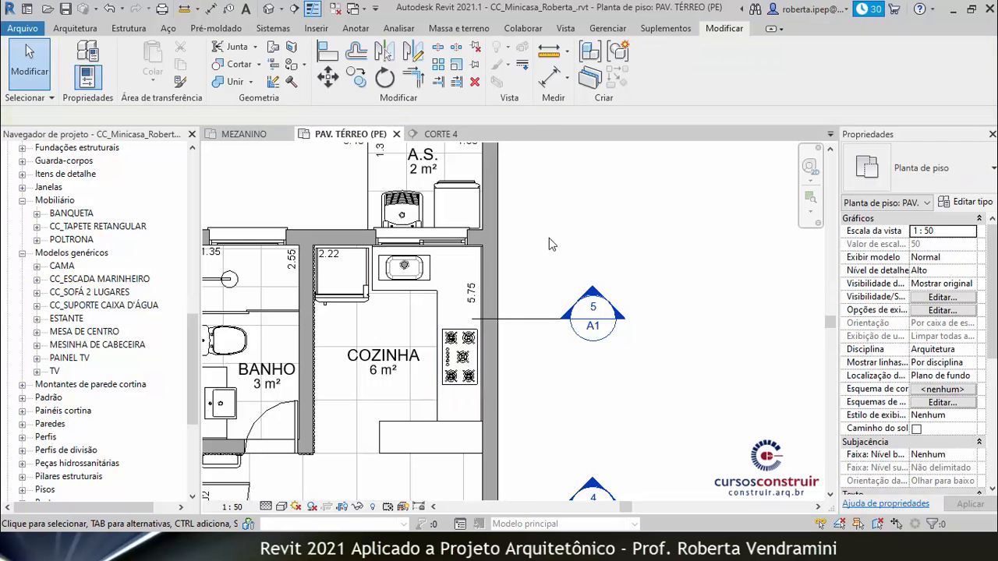
click(466, 347)
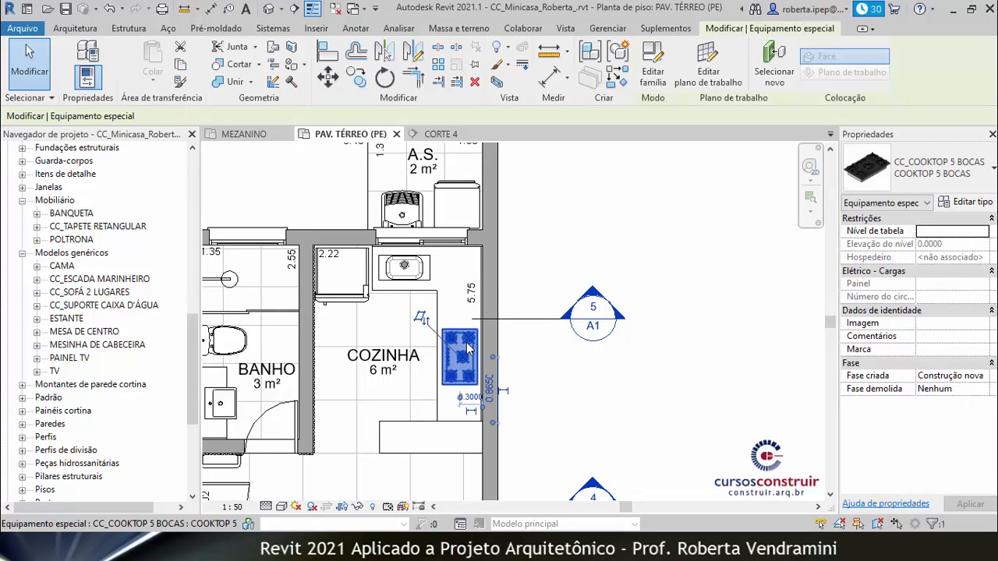
click(571, 258)
click(367, 301)
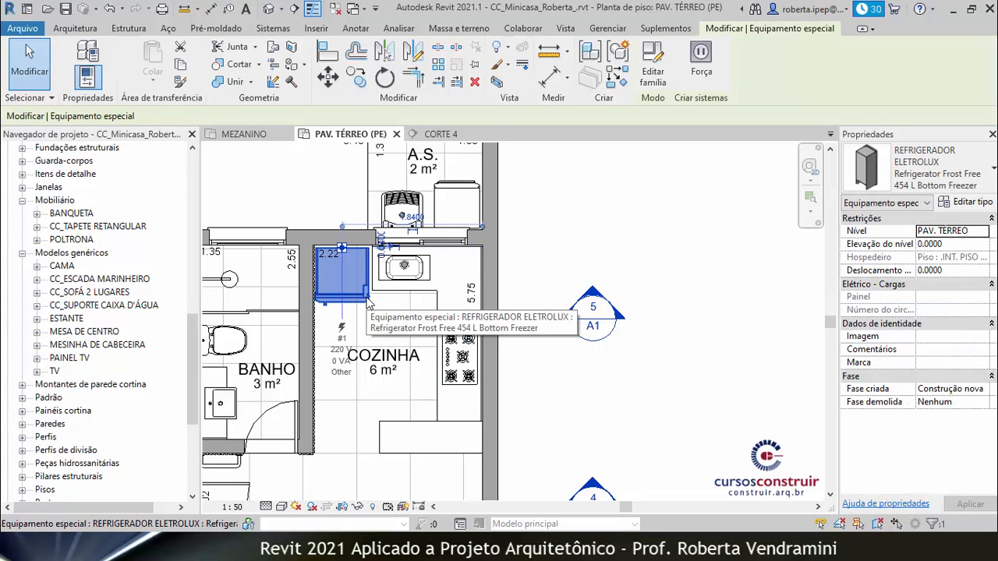
click(634, 237)
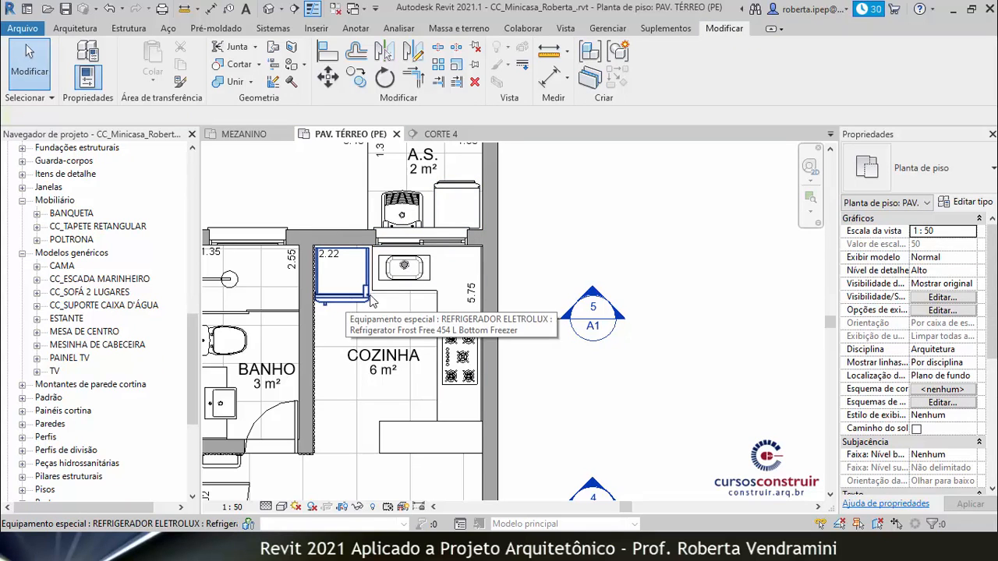
Open the LAVA E SECA PANASONIC family from the plan for editing and change its category to Equipamento especial.
click(471, 195)
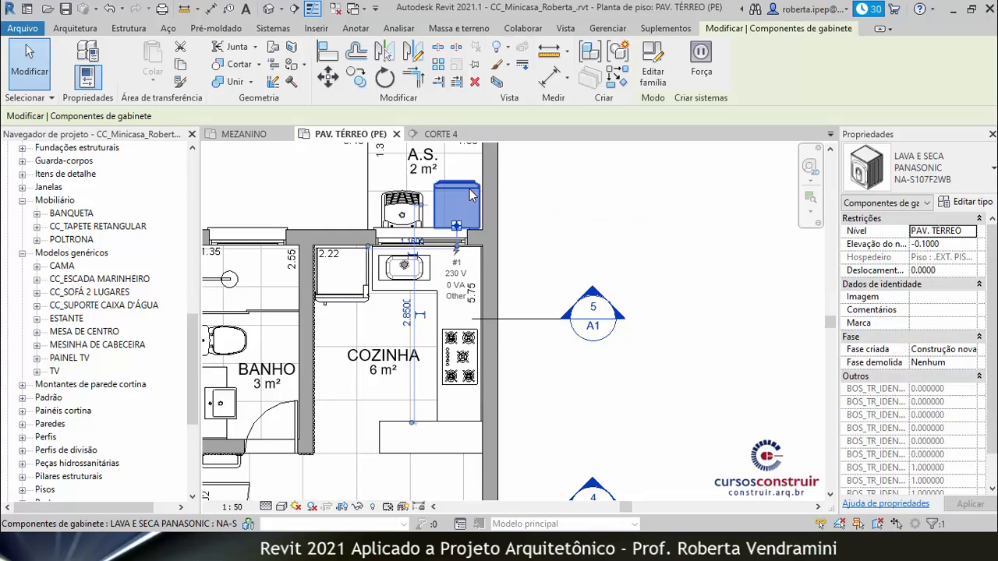
click(655, 75)
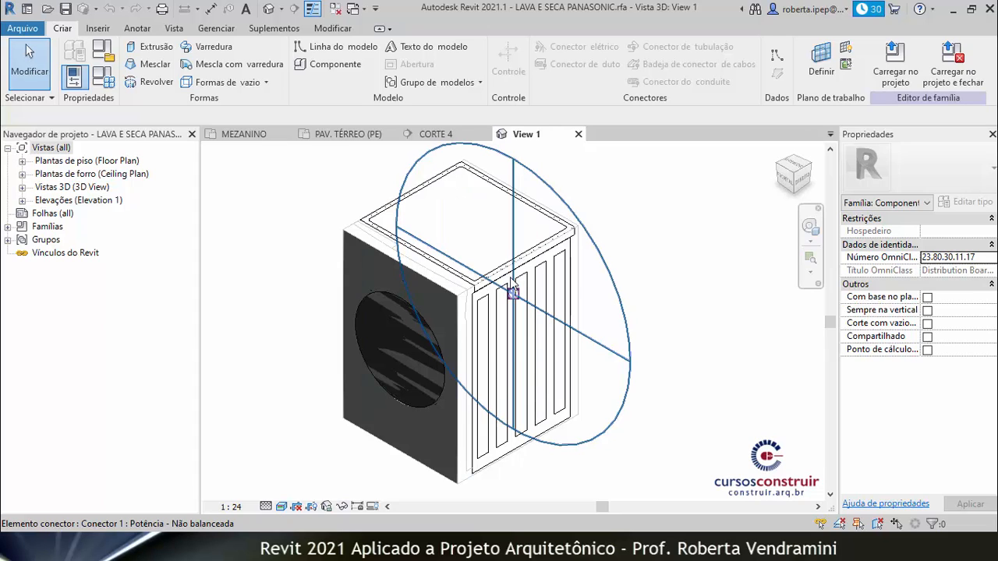
click(102, 50)
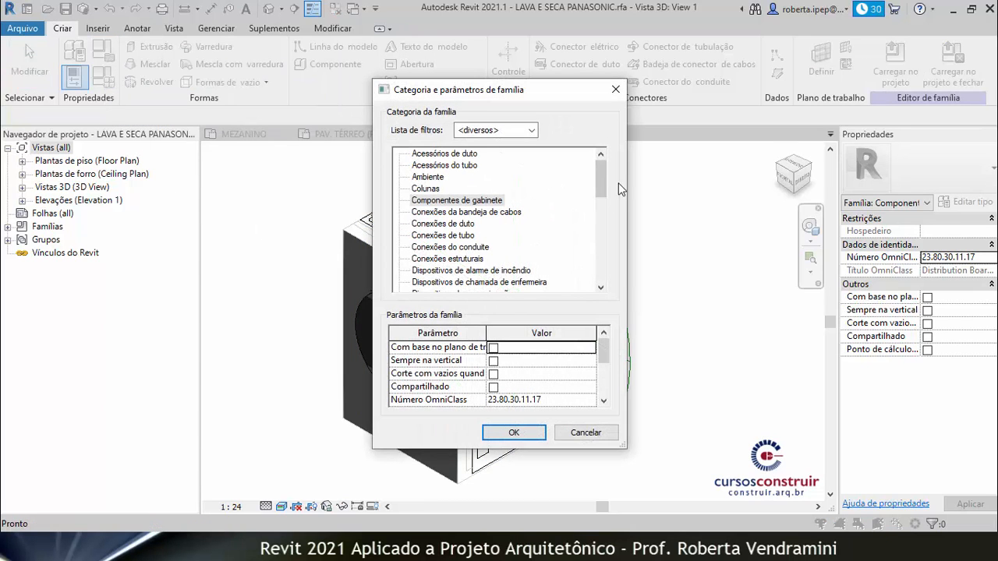
drag(601, 189, 598, 211)
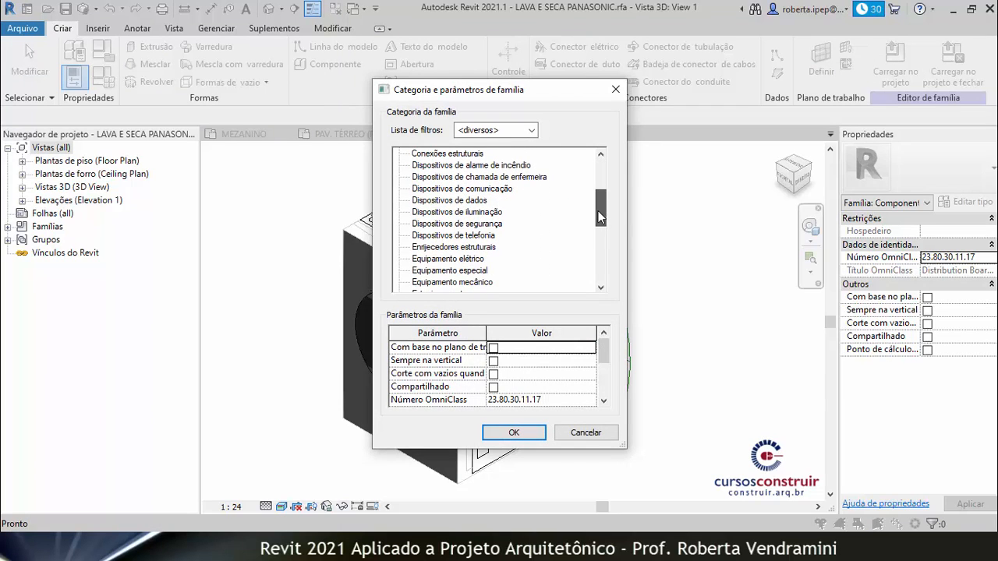
click(465, 271)
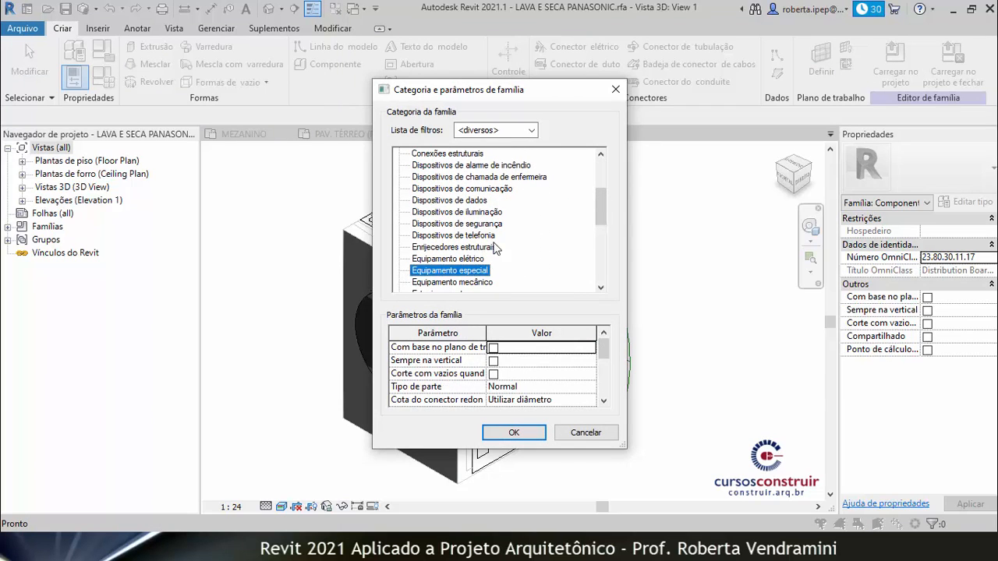
click(514, 433)
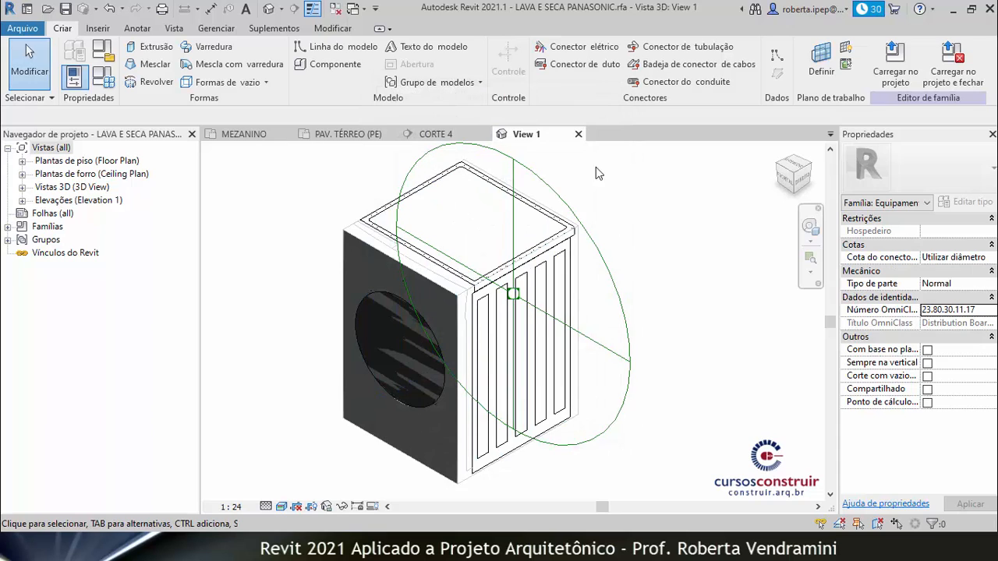
Load the washer-dryer family into the project and close it without saving, replacing the existing version and its parameter values.
click(952, 78)
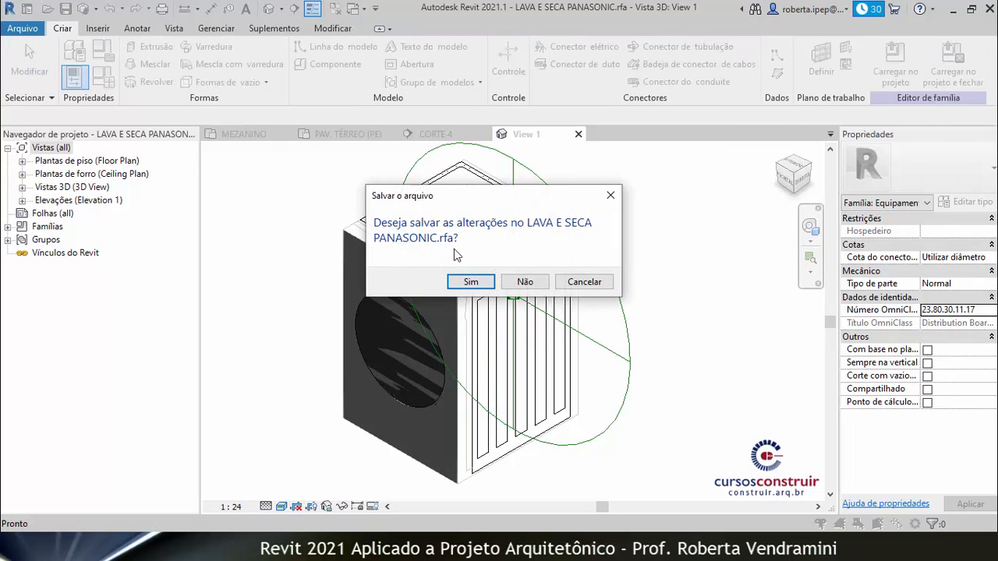
click(523, 281)
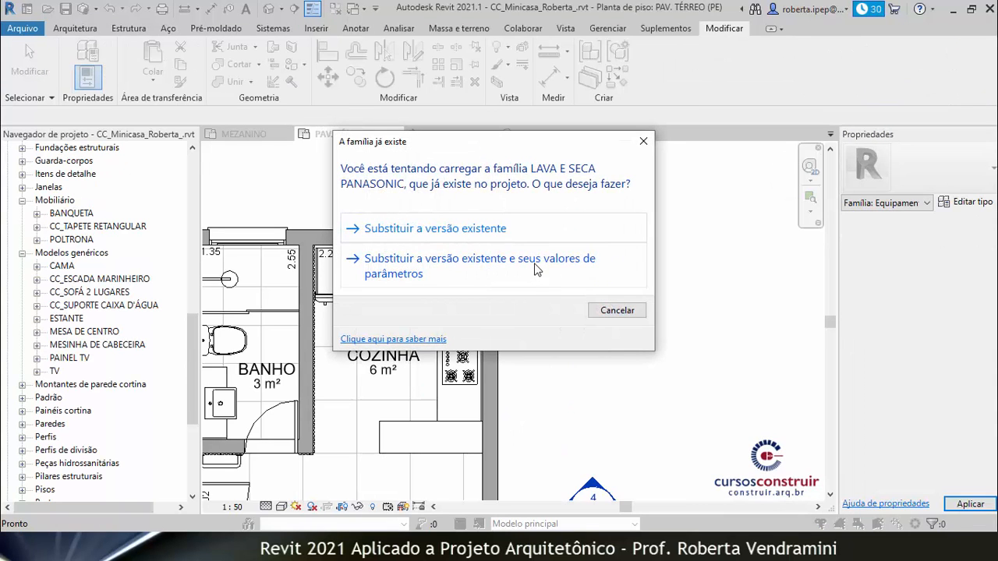
click(537, 269)
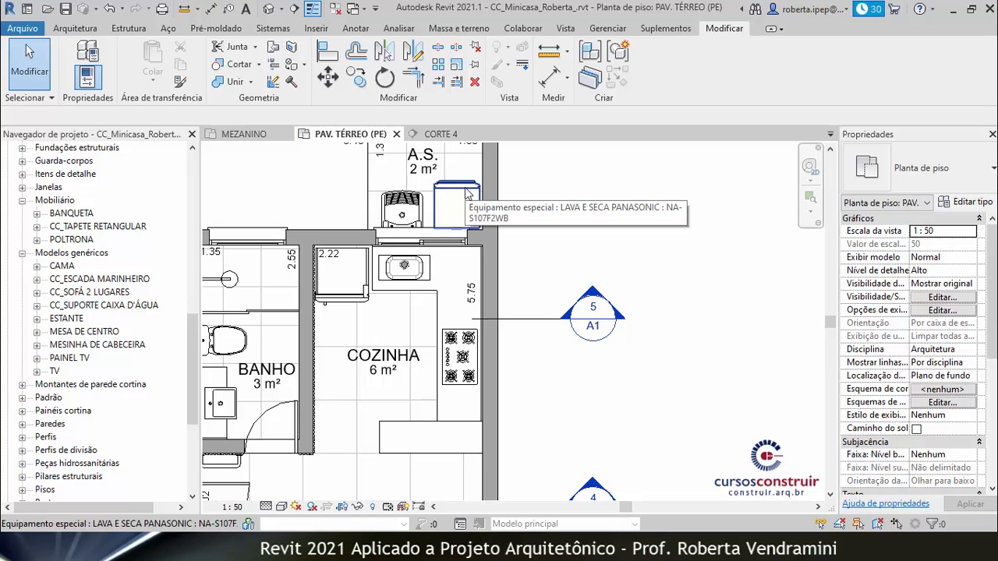
click(468, 194)
right_click(467, 194)
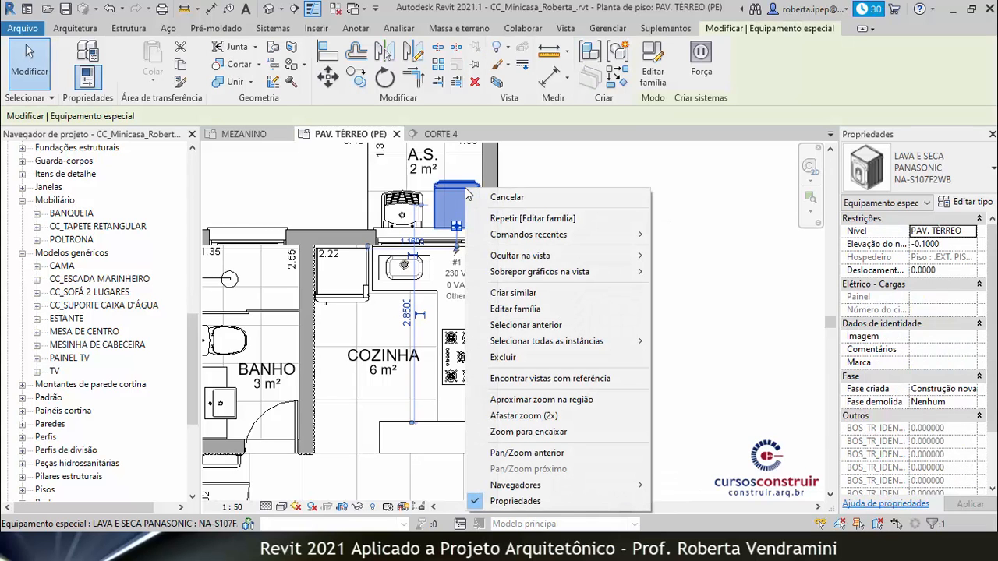
mouse_move(616, 256)
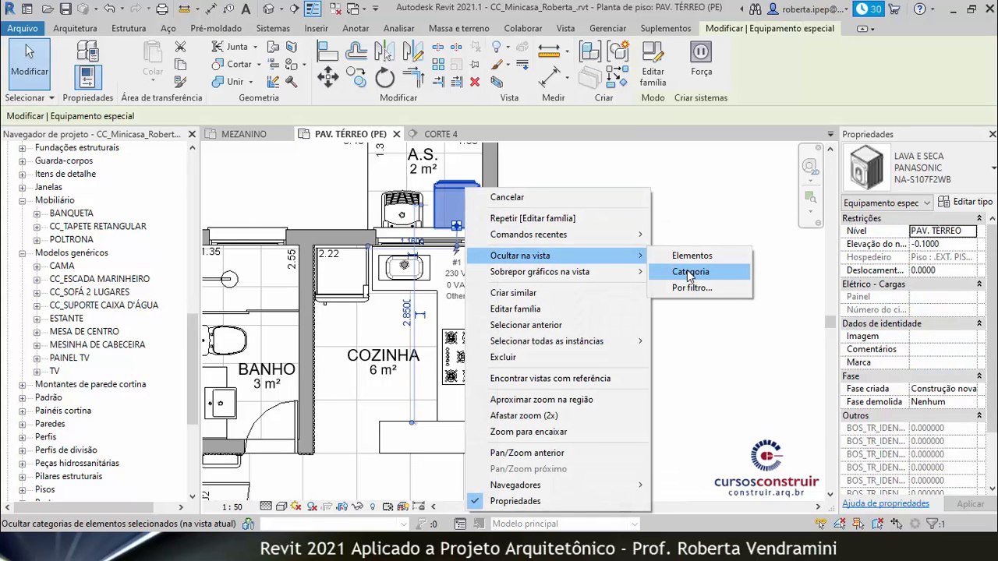
click(668, 187)
key(Escape)
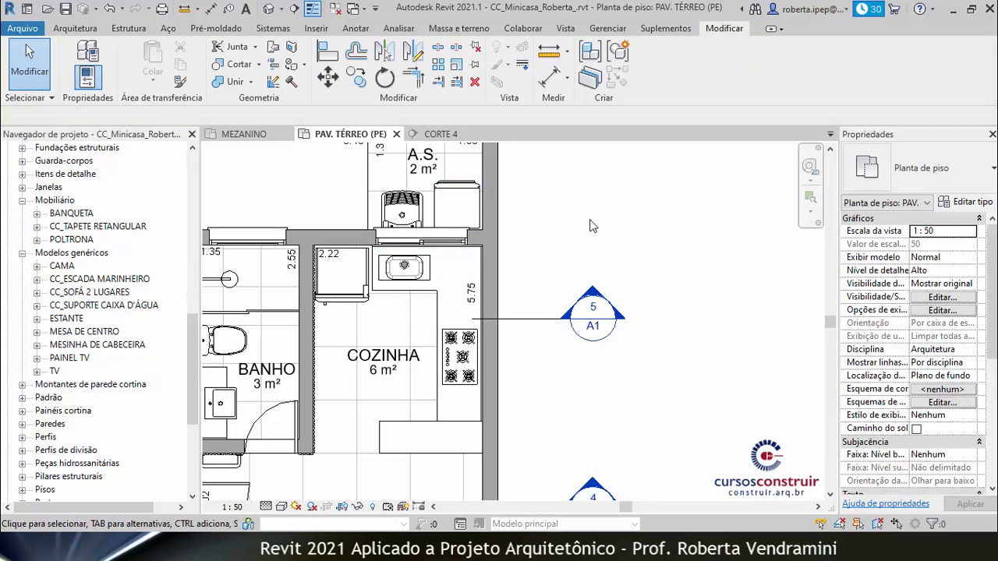
Hide the Equipamento especial model category in the PAV. TÉRREO (PE) floor plan through its visibility/graphics overrides.
key(v)
key(g)
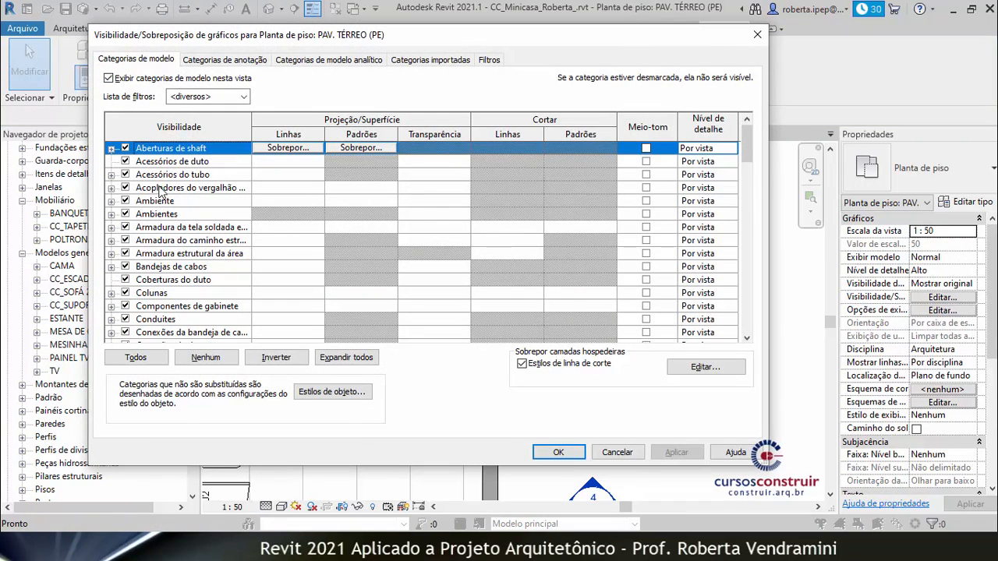
scroll(162, 195, down, 3)
scroll(160, 204, down, 4)
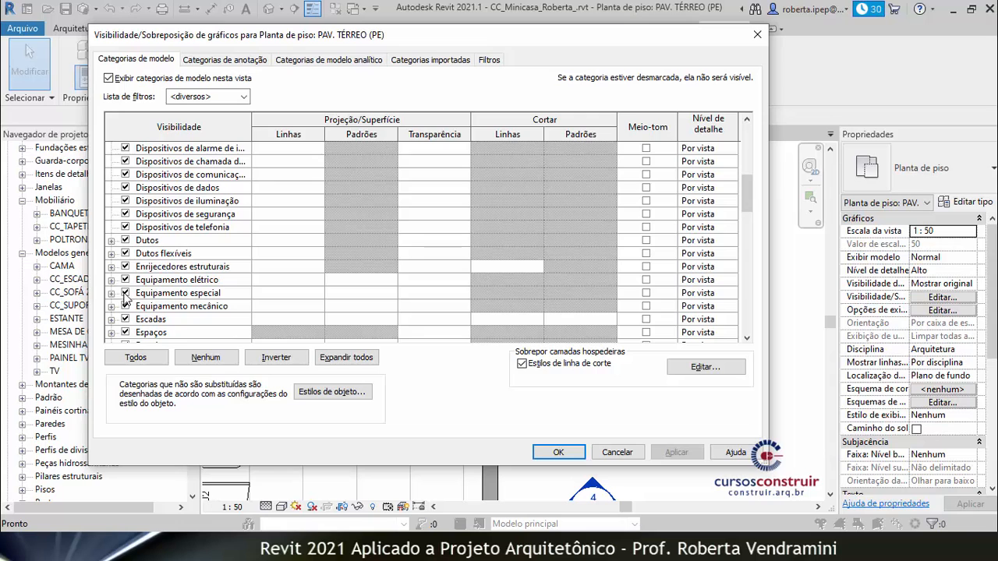
click(124, 293)
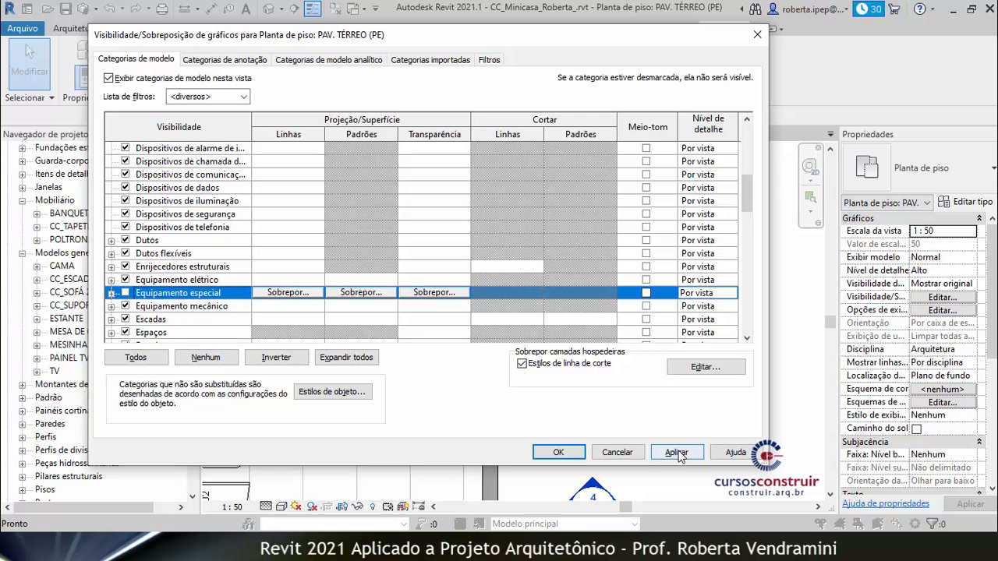
click(677, 453)
click(559, 453)
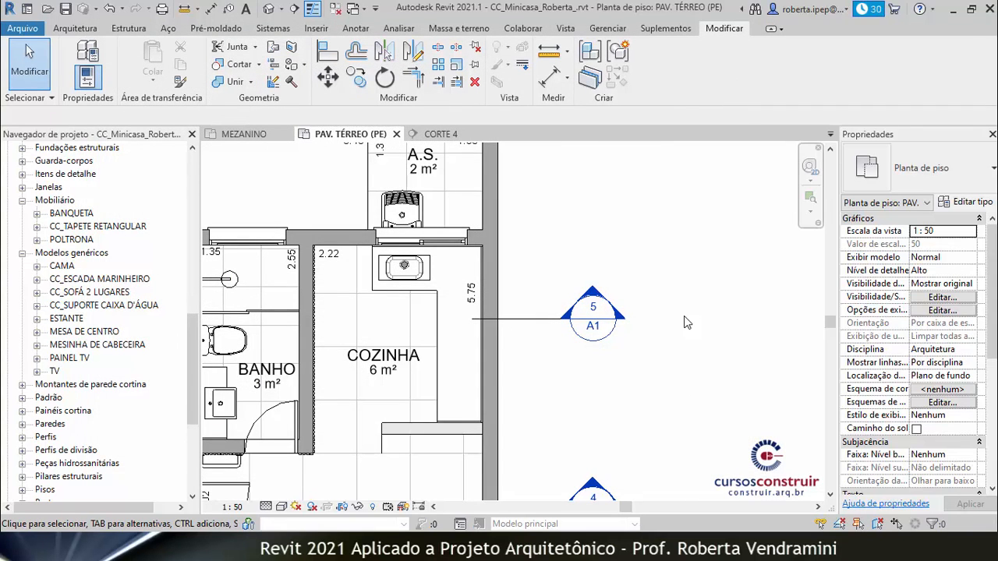
scroll(573, 218, down, 1)
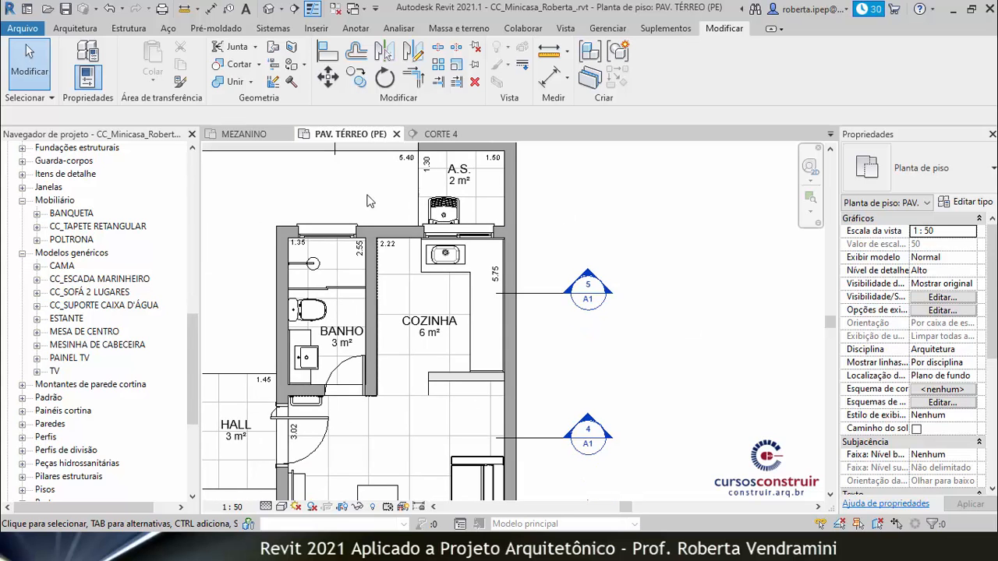
scroll(419, 257, down, 2)
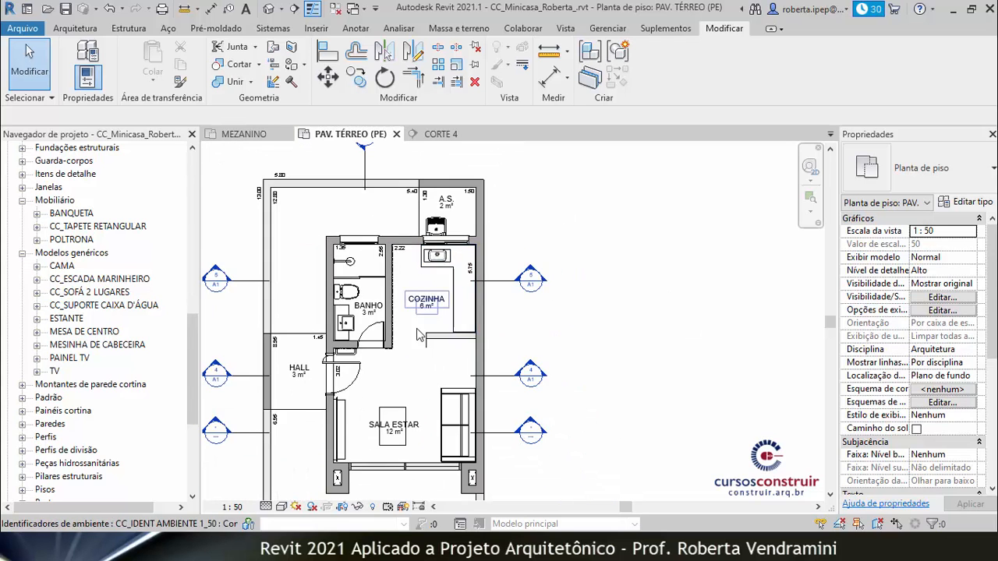
Reveal the hidden elements in the ground-floor plan and open the kitchen counter CC_BANCADA for in-place editing.
scroll(420, 335, up, 3)
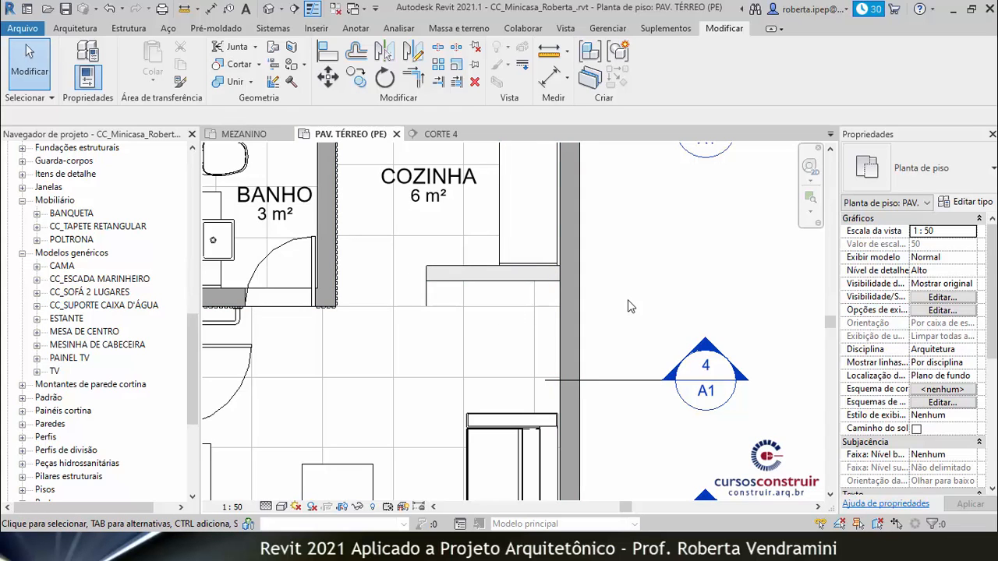
click(374, 507)
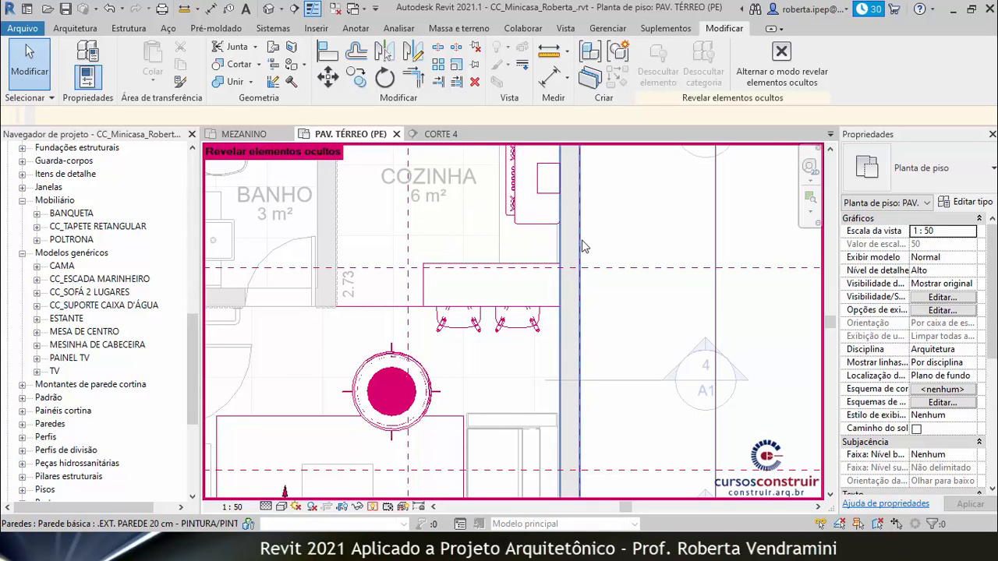
click(452, 270)
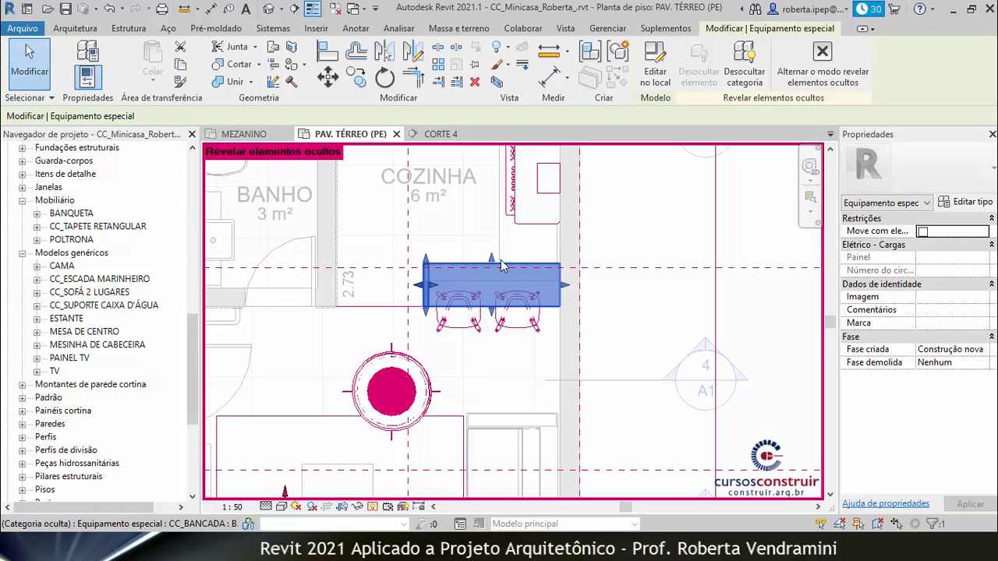
click(655, 71)
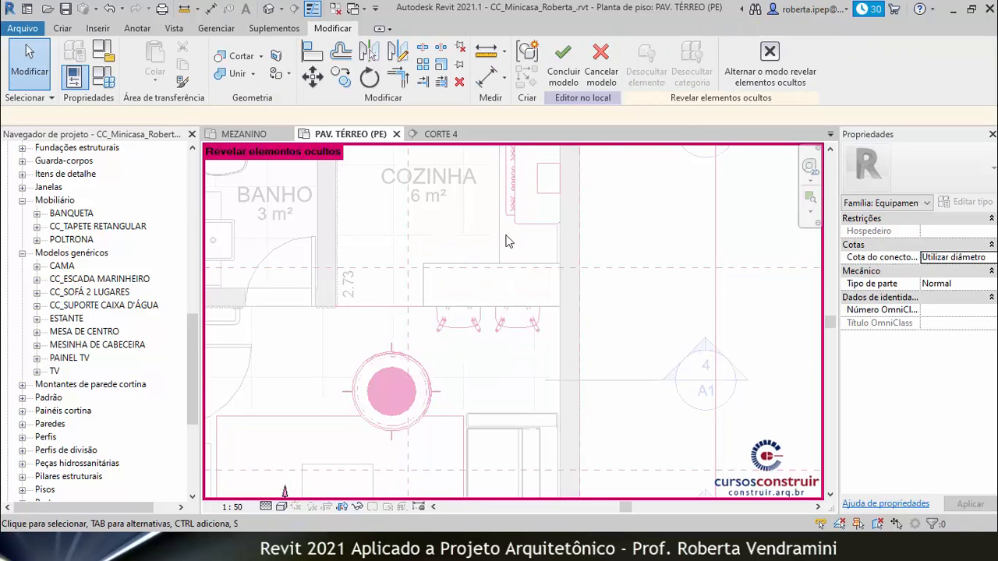
Change the counter's family category to Componentes de gabinete, finish the in-place model and leave the hidden-elements display.
click(103, 53)
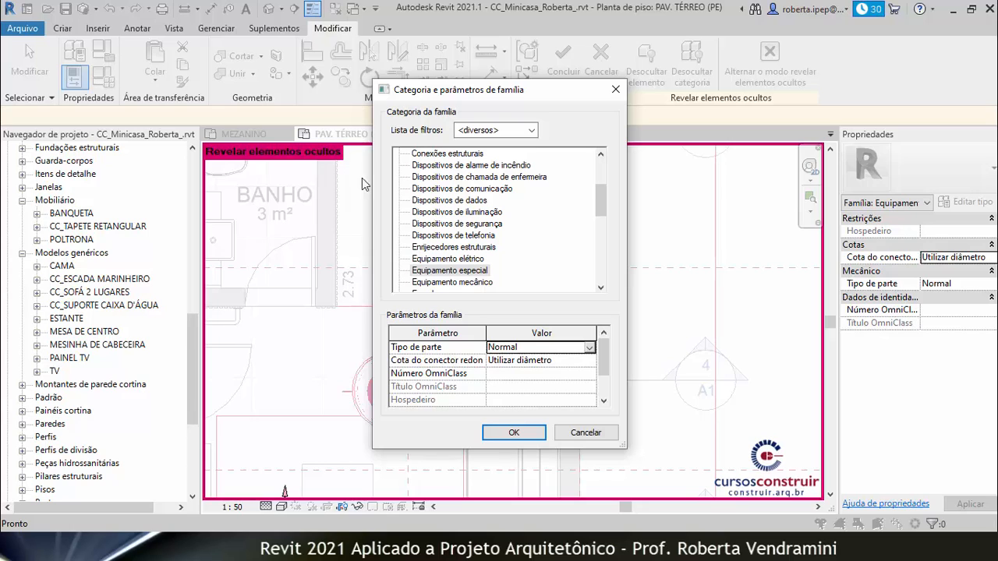
scroll(591, 210, up, 3)
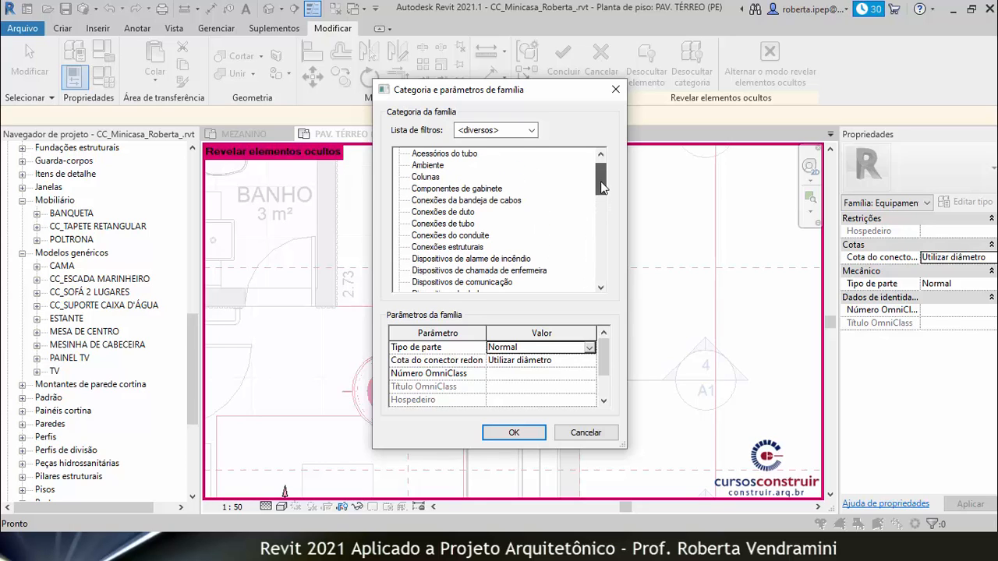
click(422, 191)
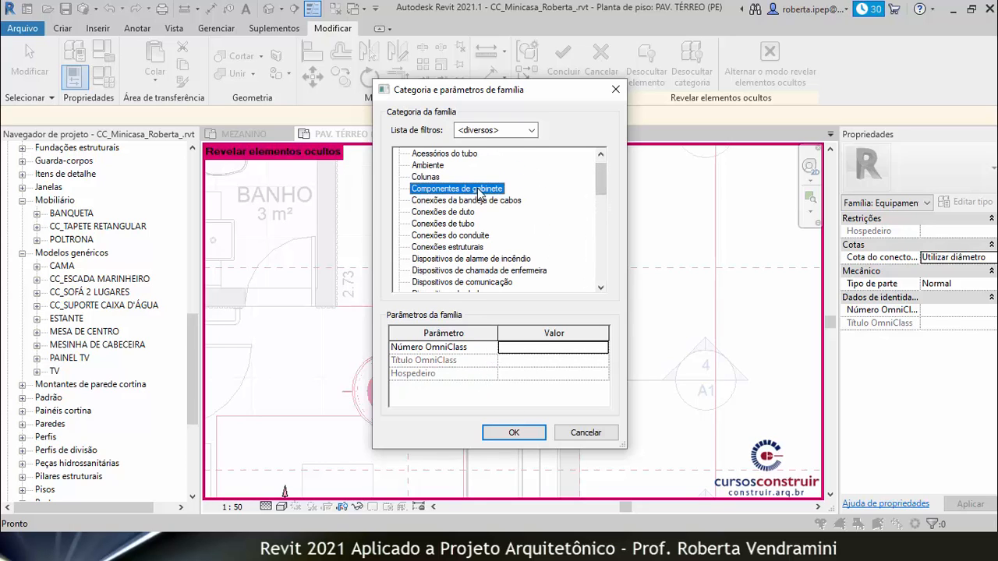
click(514, 433)
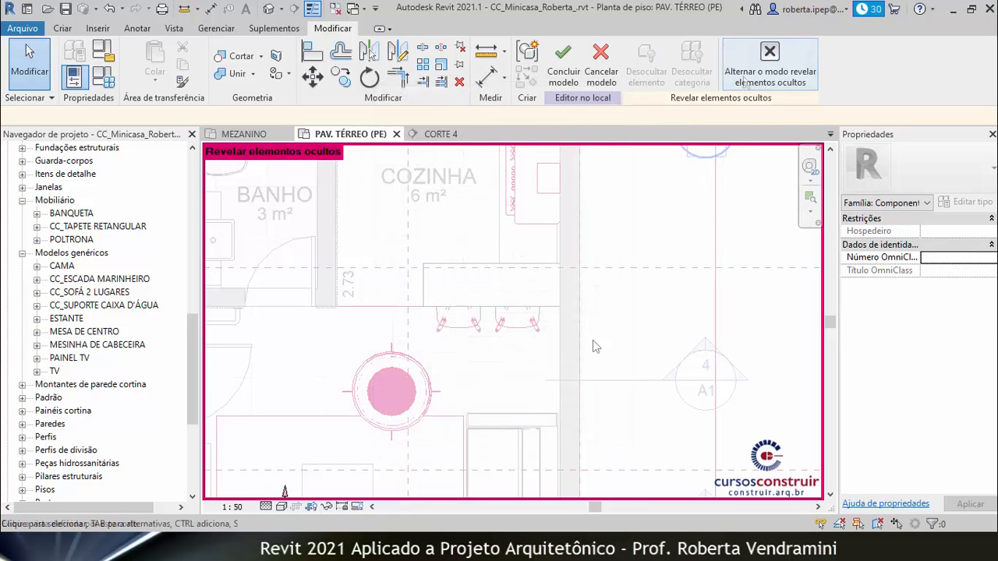
click(563, 72)
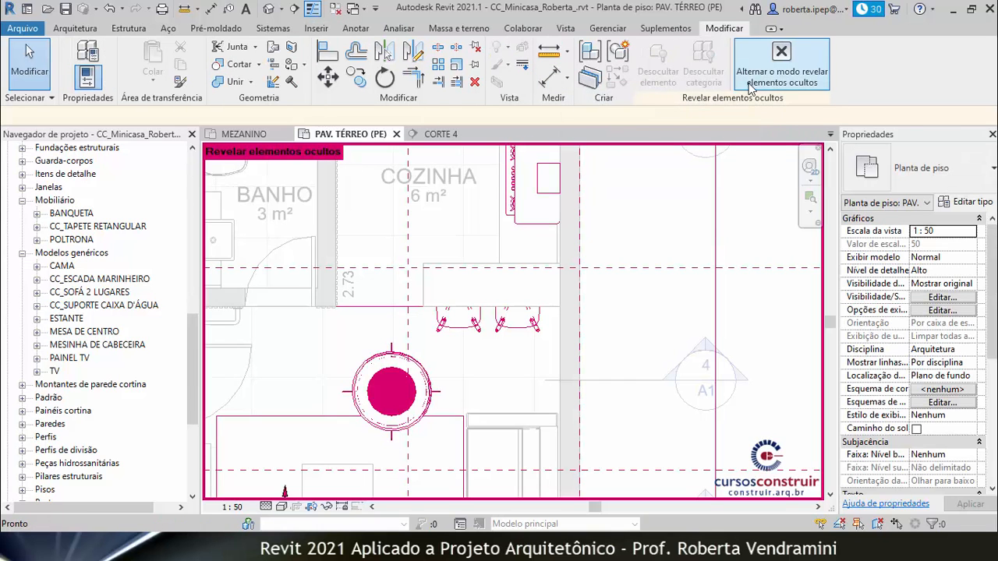
click(755, 78)
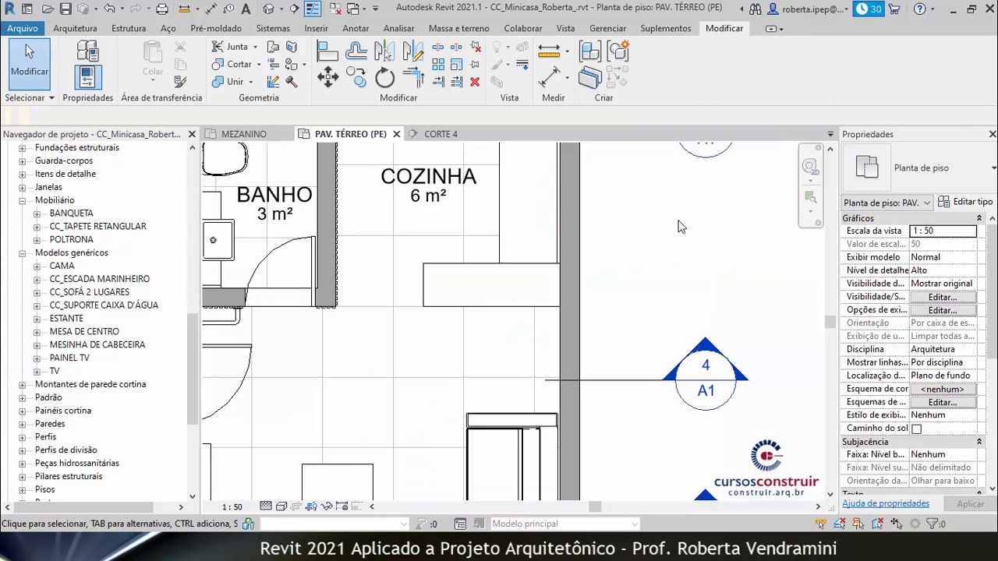
Check the family category of the slatted wood cladding beside the bathroom door without changing the in-place model.
scroll(535, 339, down, 4)
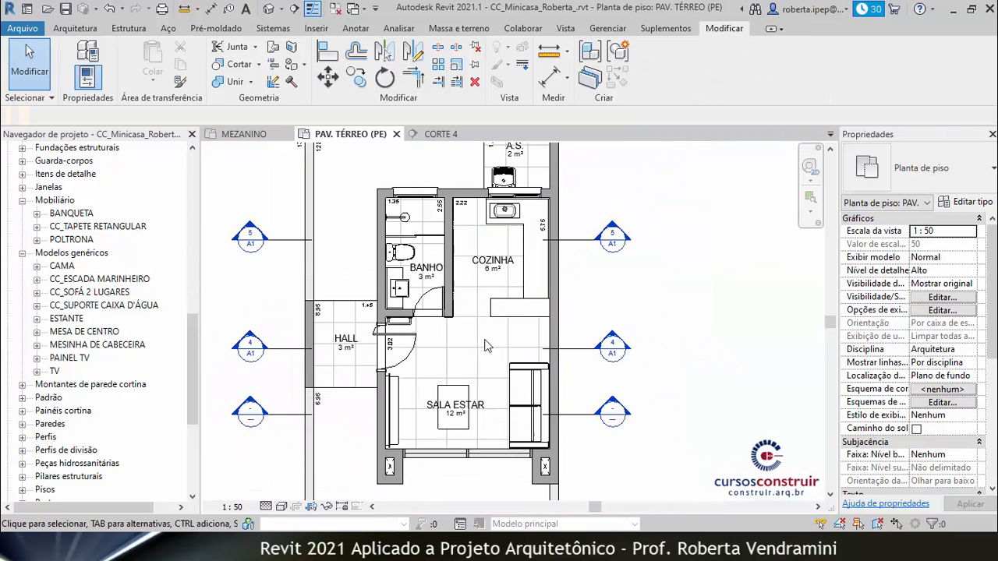
scroll(414, 334, up, 5)
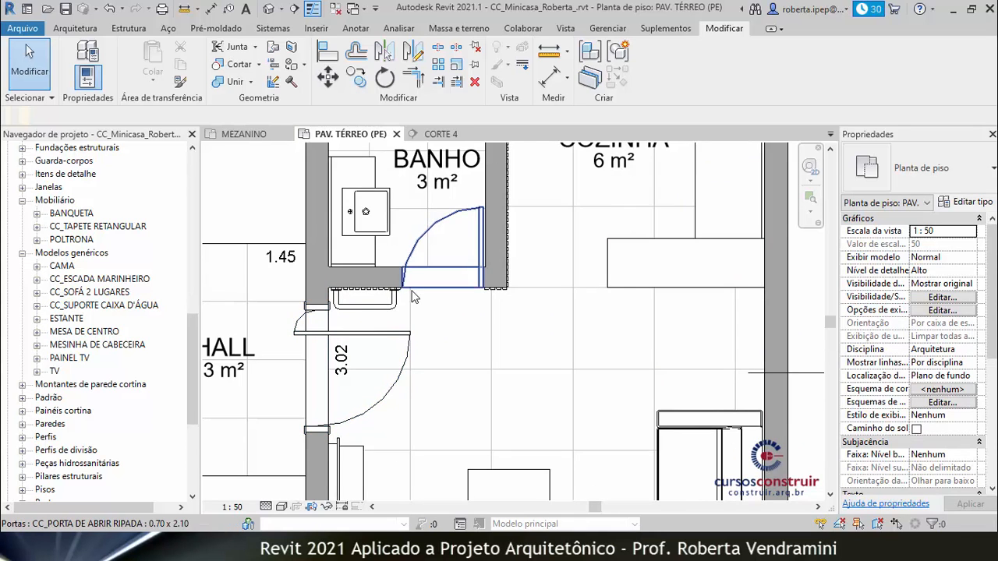
scroll(367, 304, up, 3)
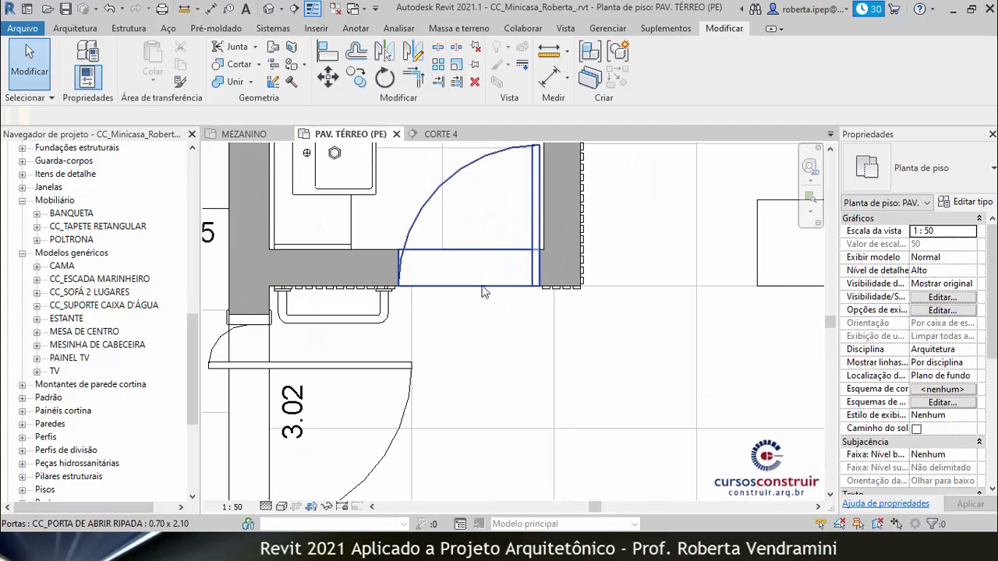
click(588, 271)
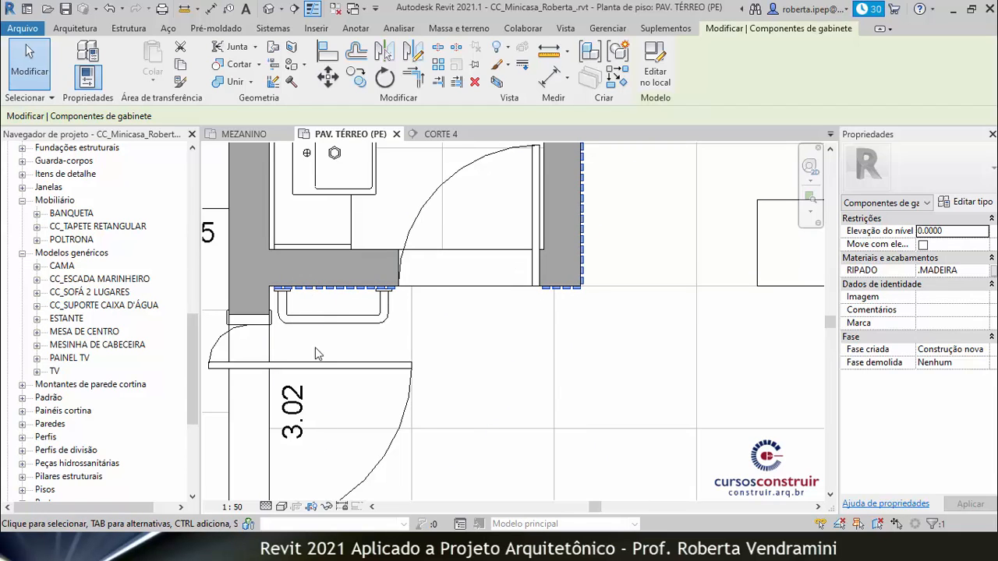
click(660, 81)
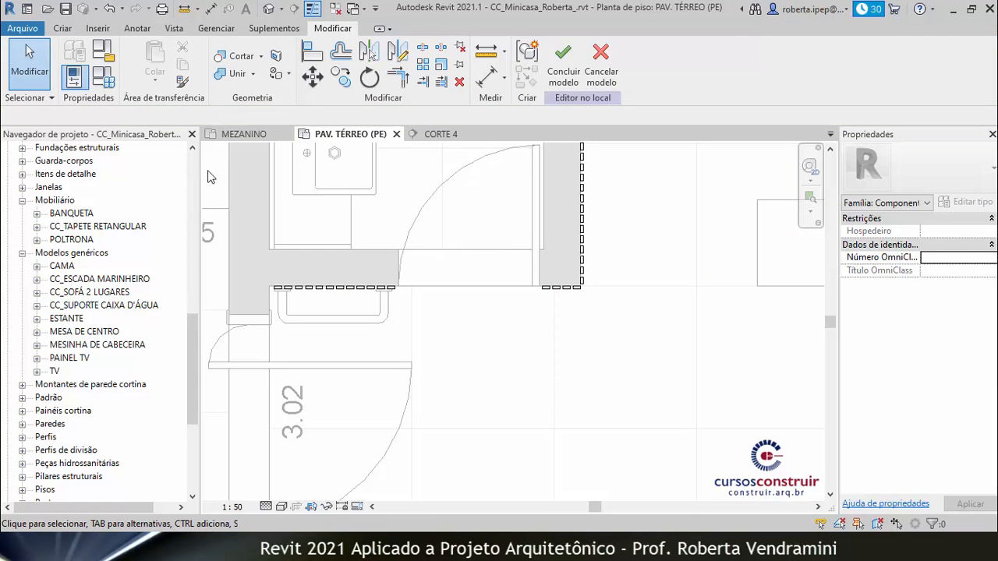
click(103, 54)
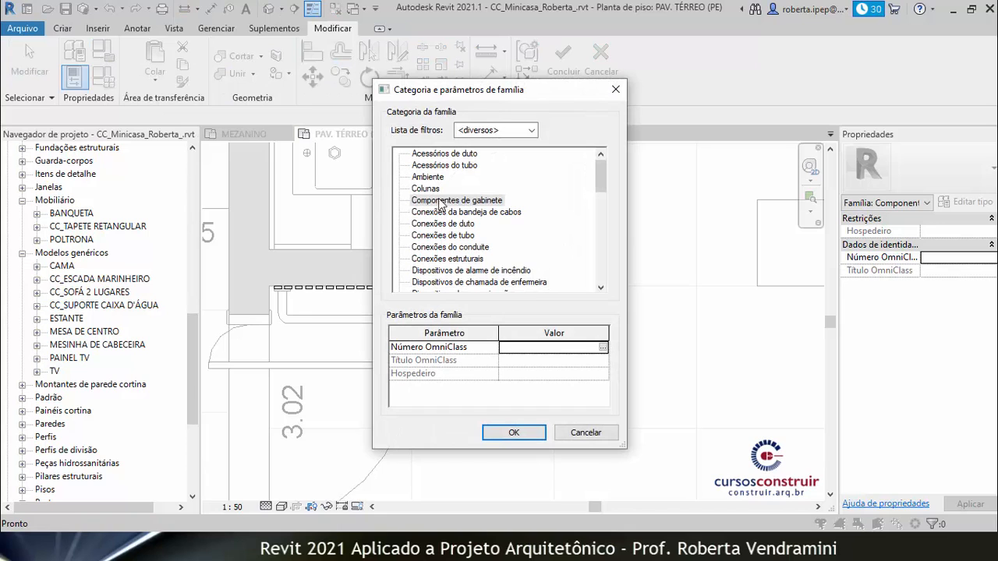
click(585, 432)
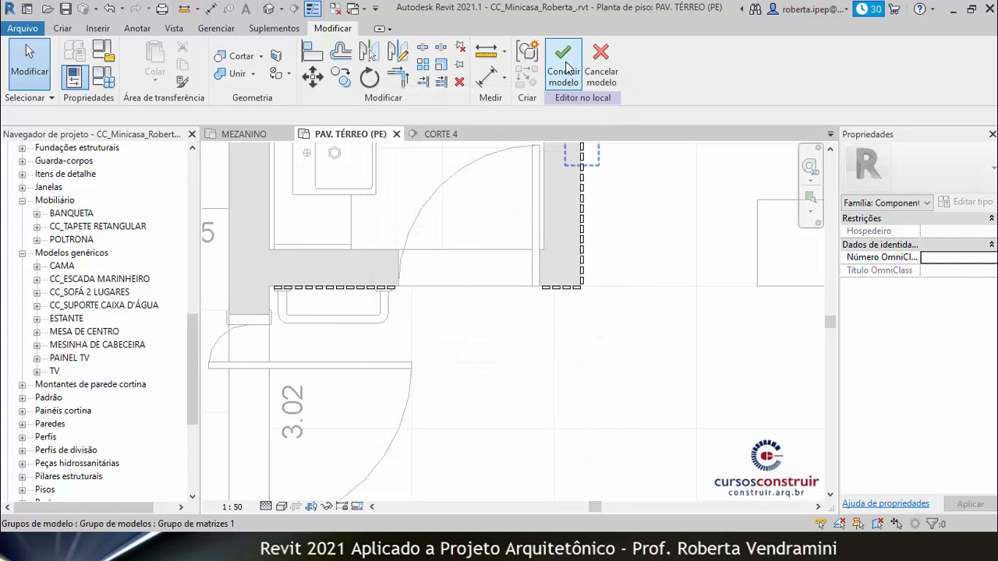
click(567, 68)
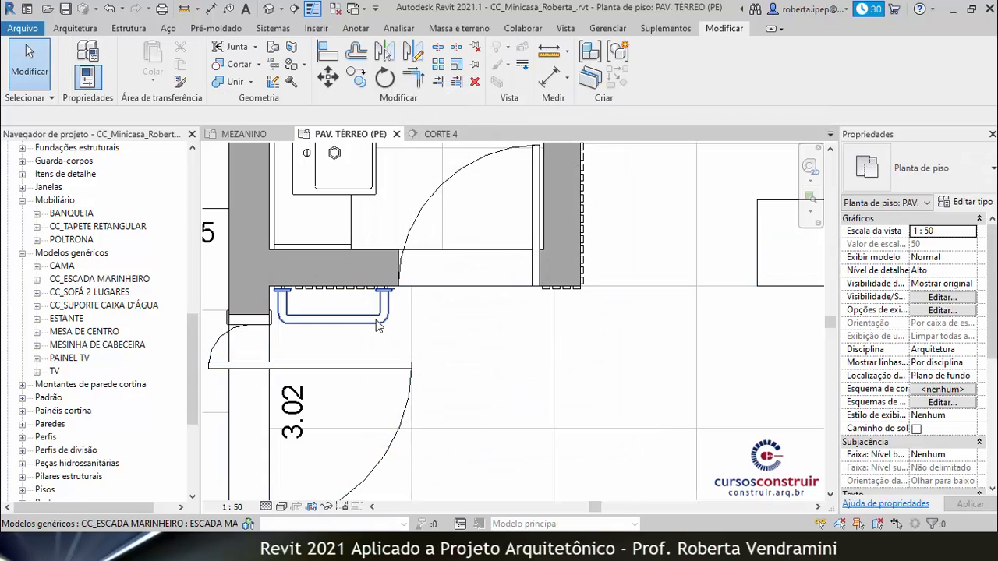
Open the CC_ESCADA MARINHEIRO ladder family for editing and set its category to Componentes de gabinete.
click(379, 325)
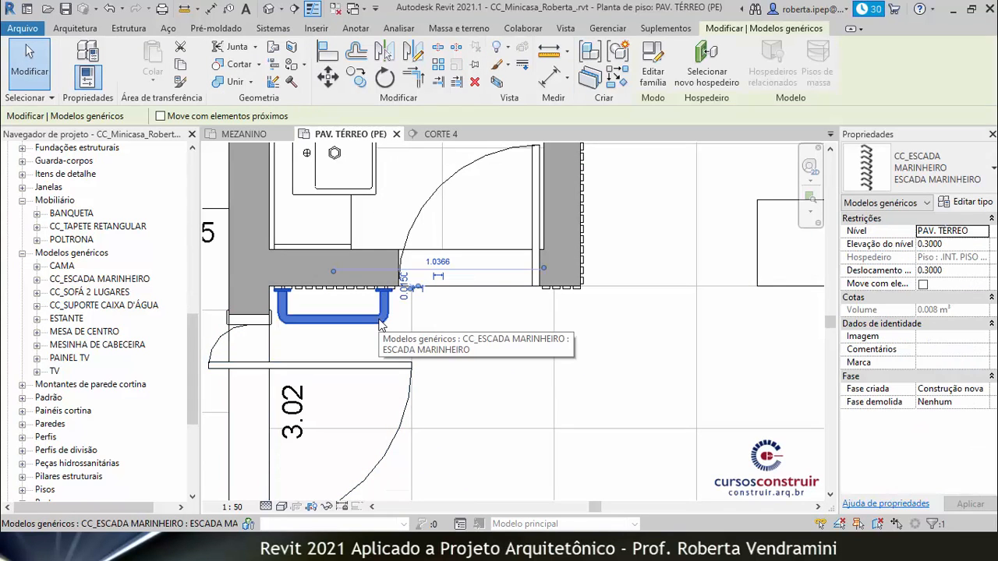
click(652, 62)
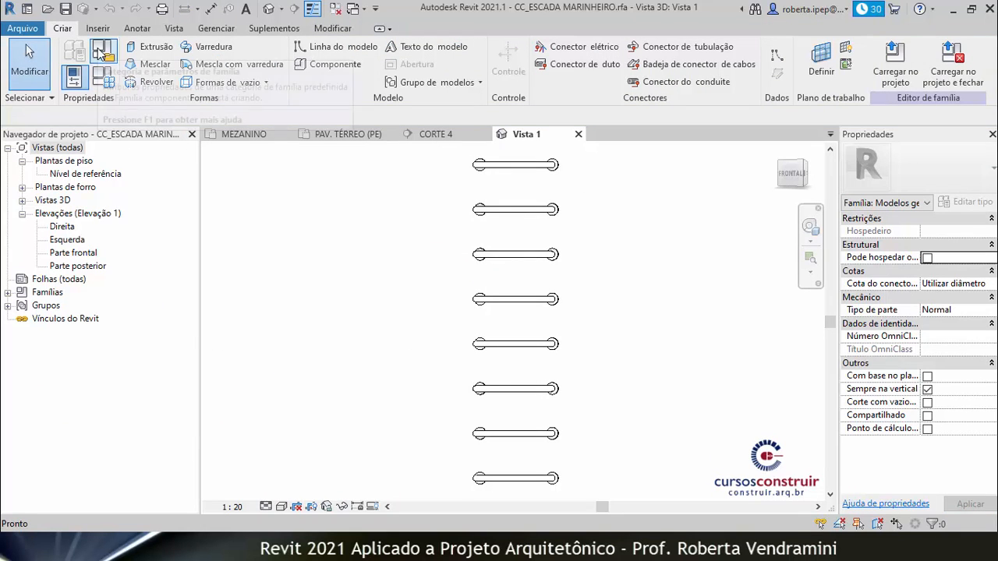
click(100, 49)
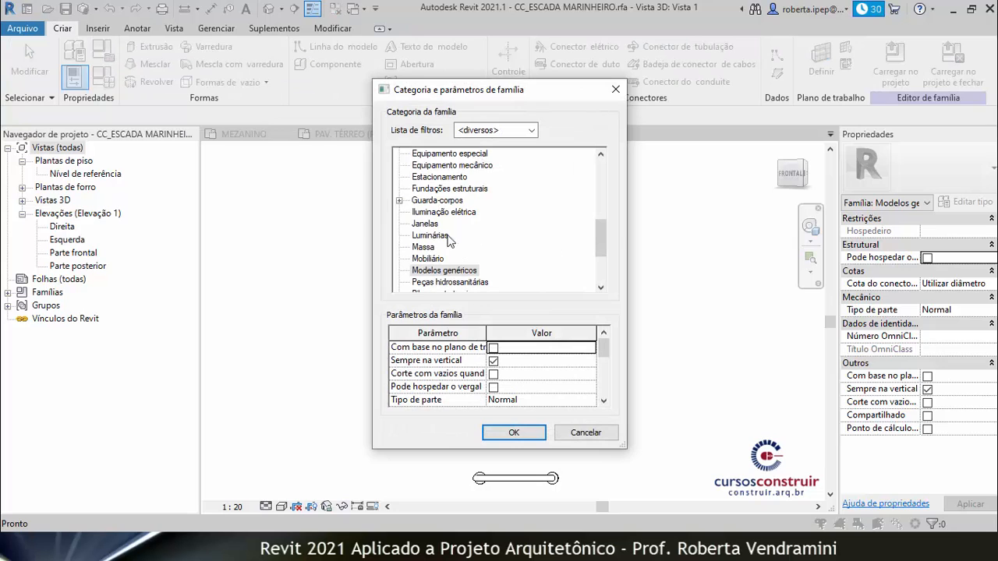
scroll(449, 232, up, 2)
scroll(449, 232, up, 5)
click(460, 180)
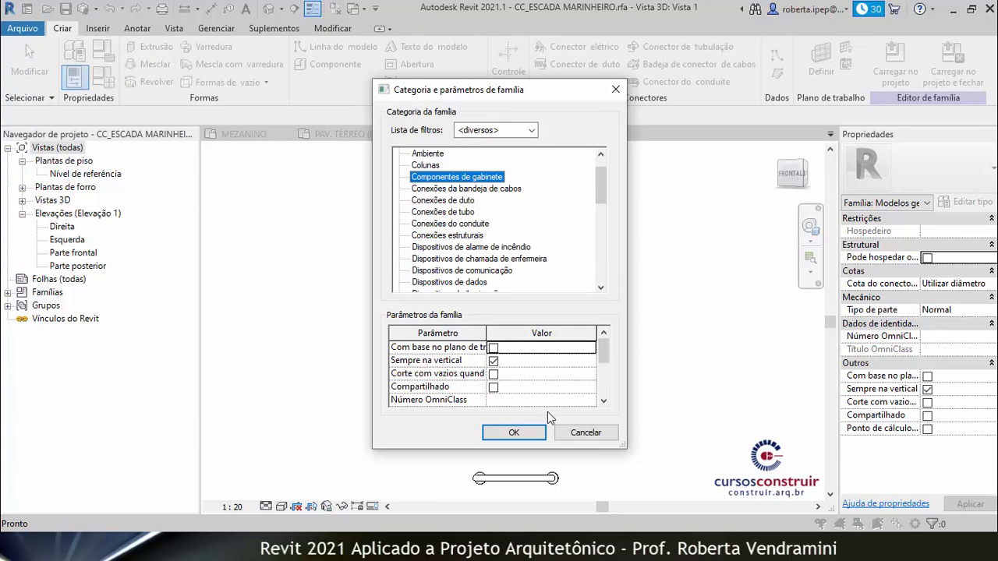
click(532, 434)
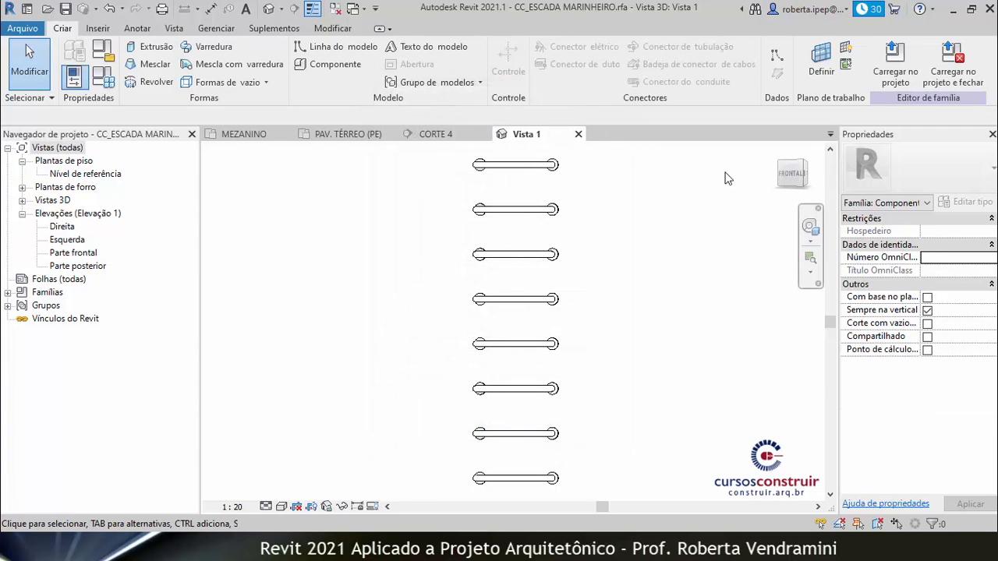
Load the ladder family into the project and close it without saving, replacing the existing version and its parameter values.
click(947, 79)
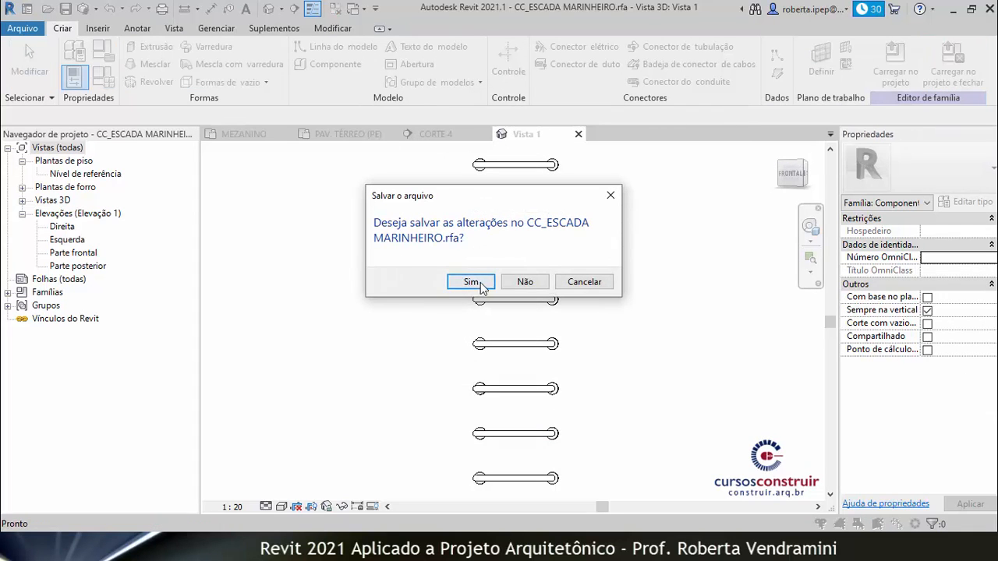
click(527, 284)
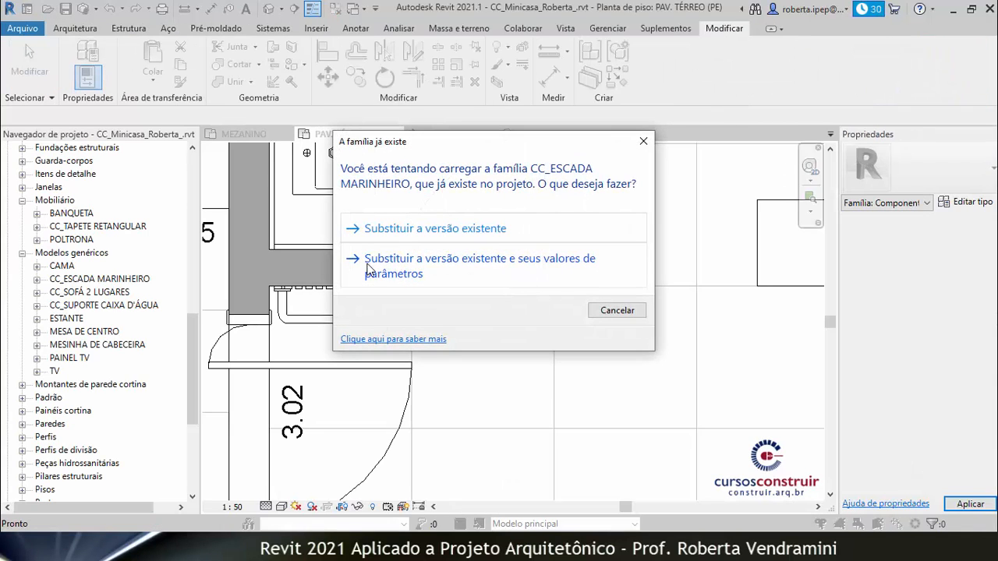
click(489, 264)
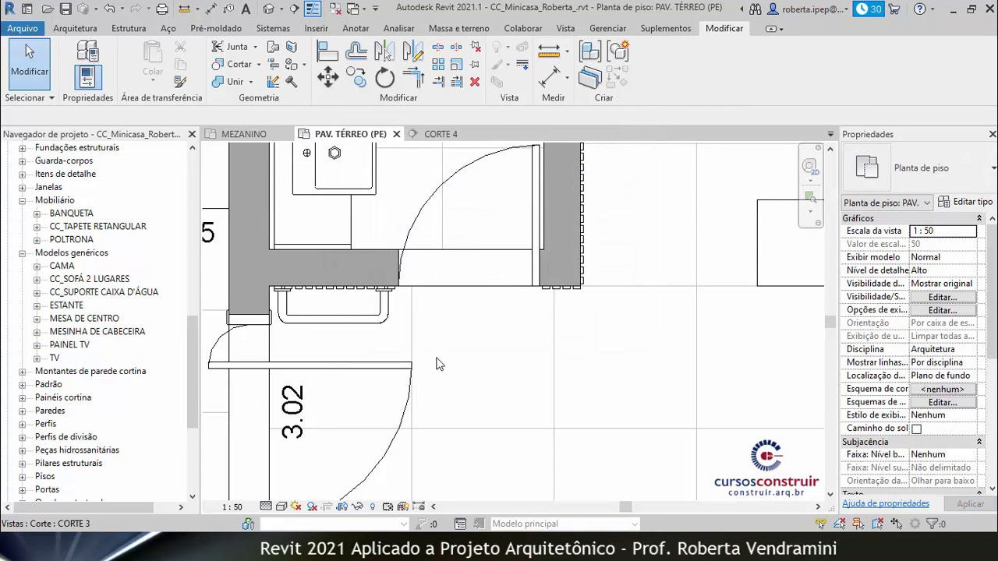
Hide the whole Modelos genéricos category in the ground-floor plan, using the two-seat sofa in the living room.
scroll(434, 359, down, 5)
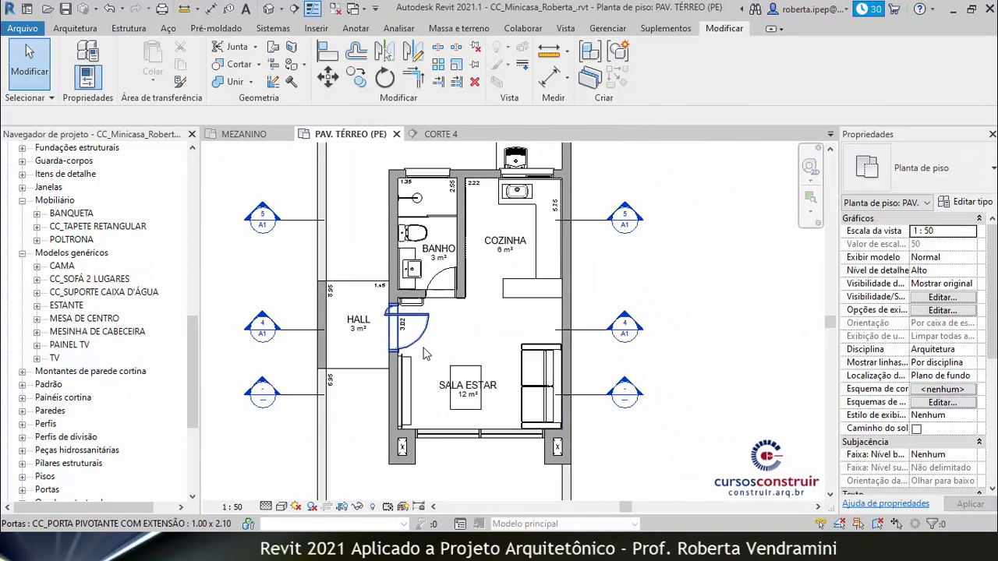
scroll(429, 349, down, 1)
scroll(499, 310, up, 1)
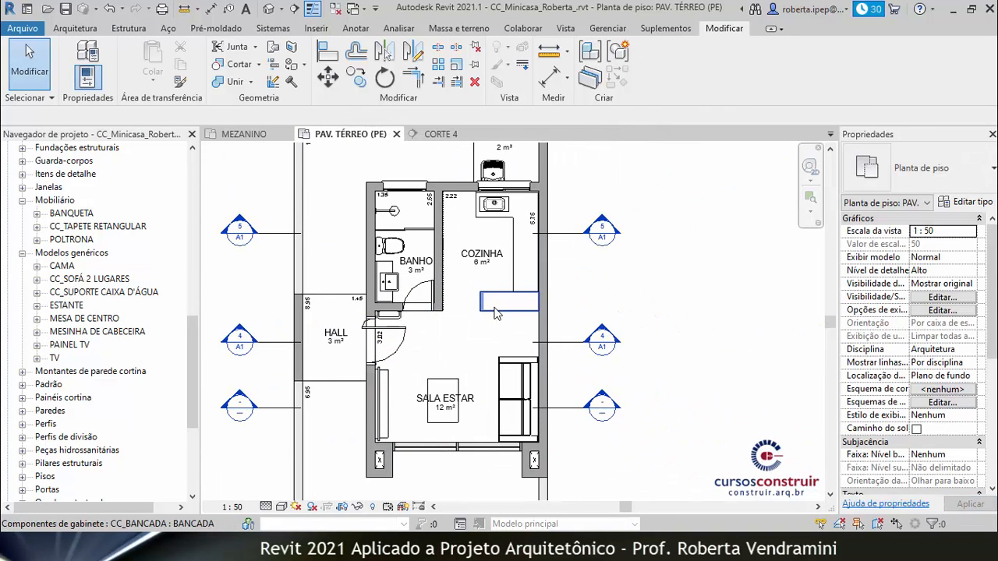
click(509, 366)
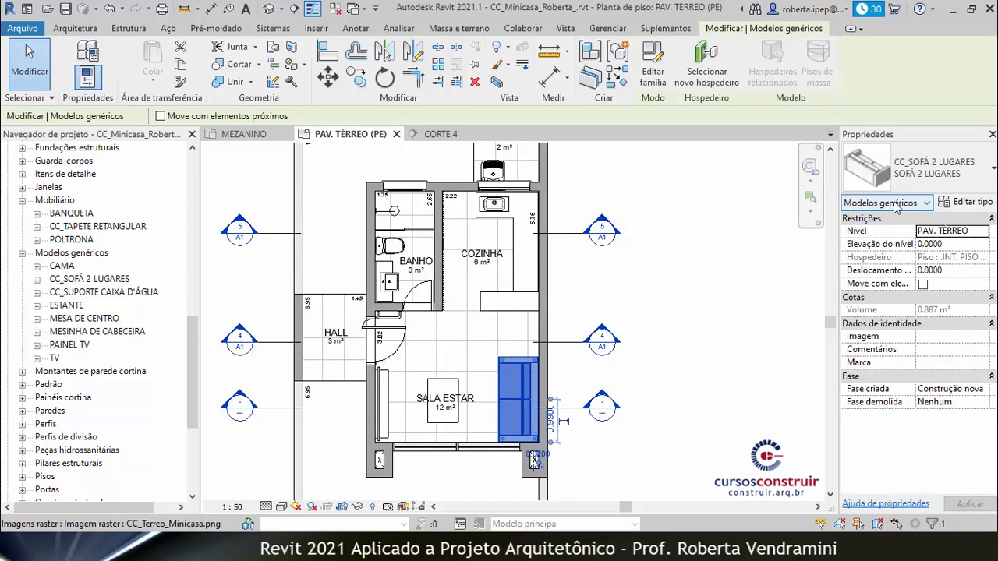
click(680, 325)
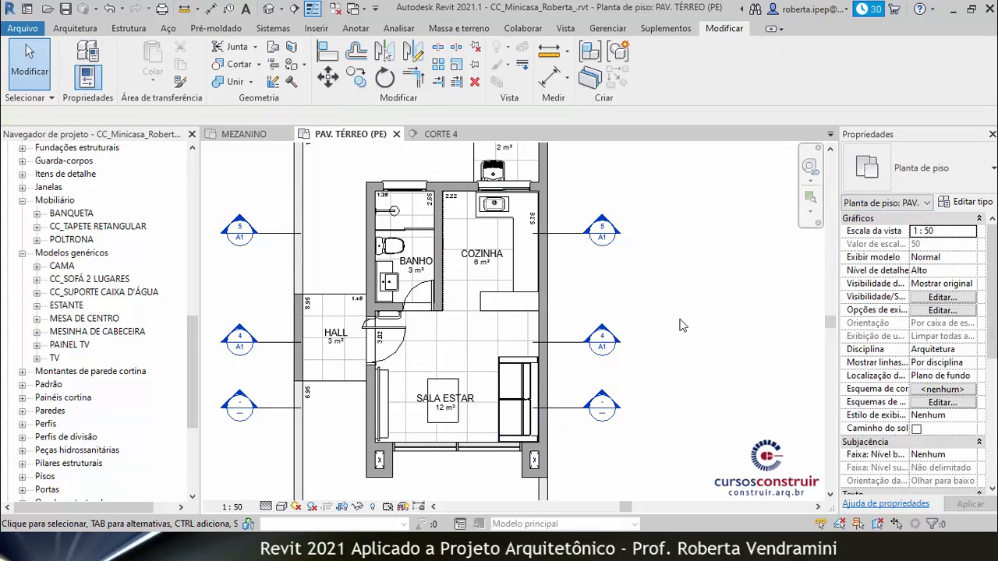
click(517, 368)
right_click(518, 368)
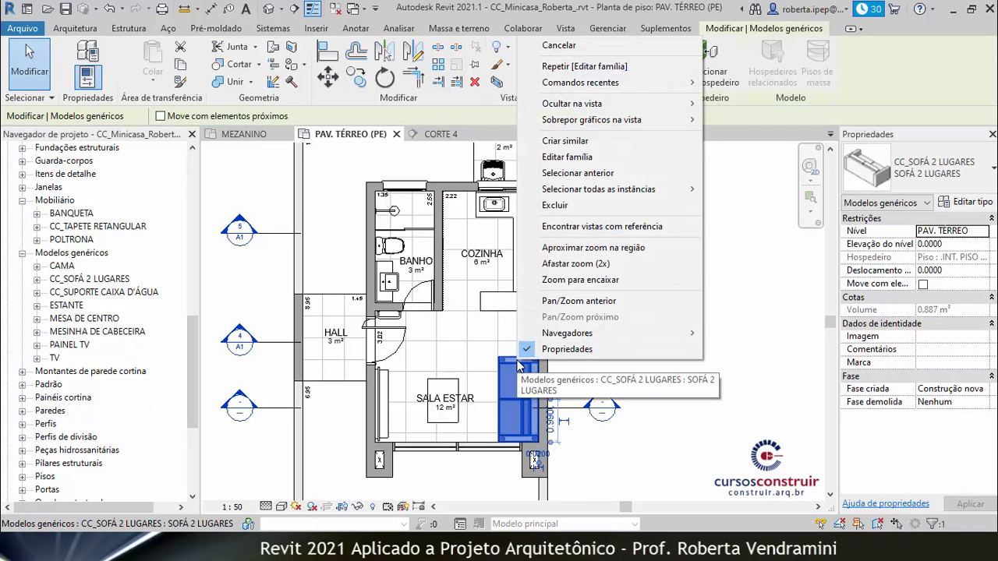
mouse_move(586, 107)
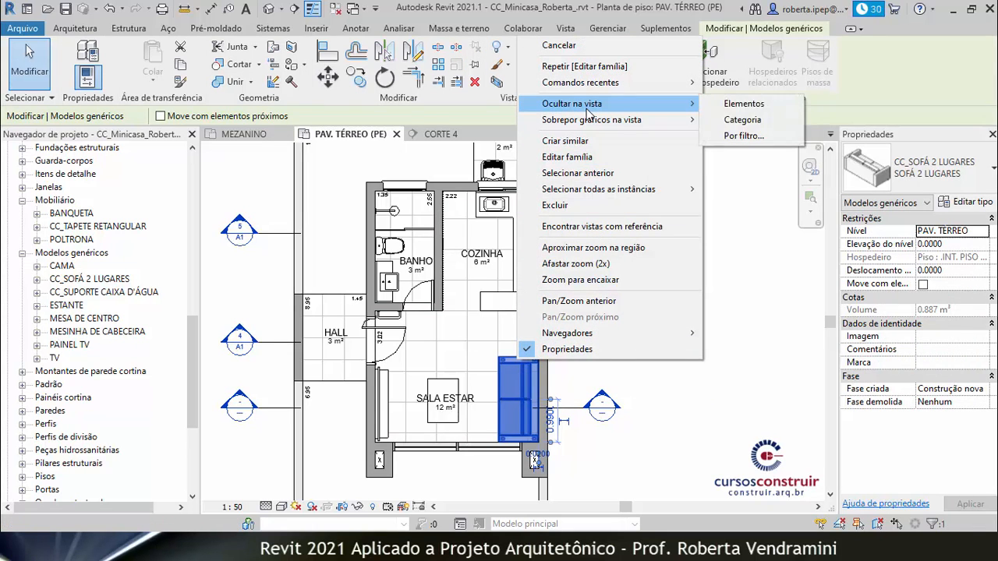
click(741, 120)
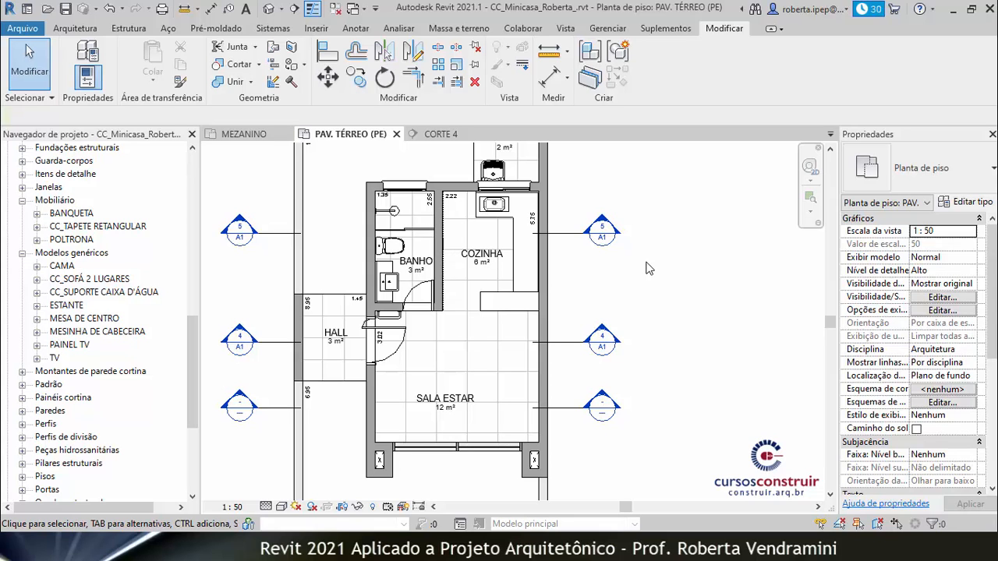
Review the model category visibility settings of the PAV. TÉRREO (PE) plan down to Equipamento especial, leaving them without changes.
key(v)
key(g)
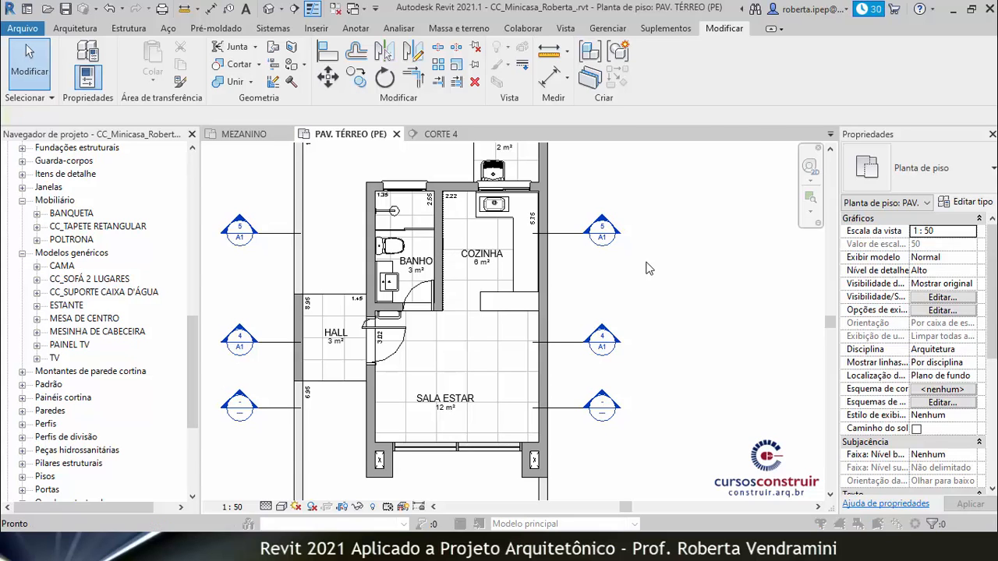
scroll(225, 287, down, 7)
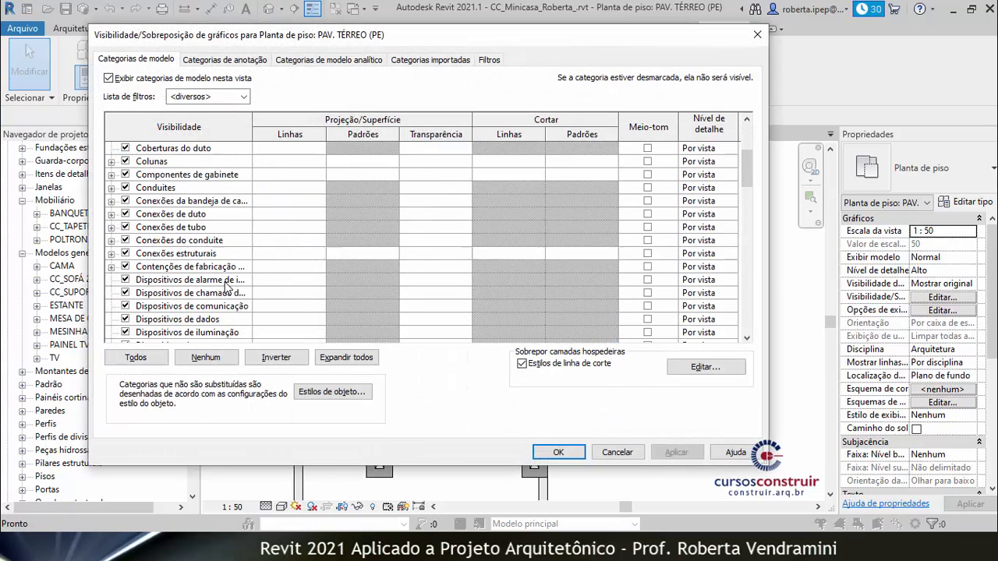
scroll(226, 287, down, 1)
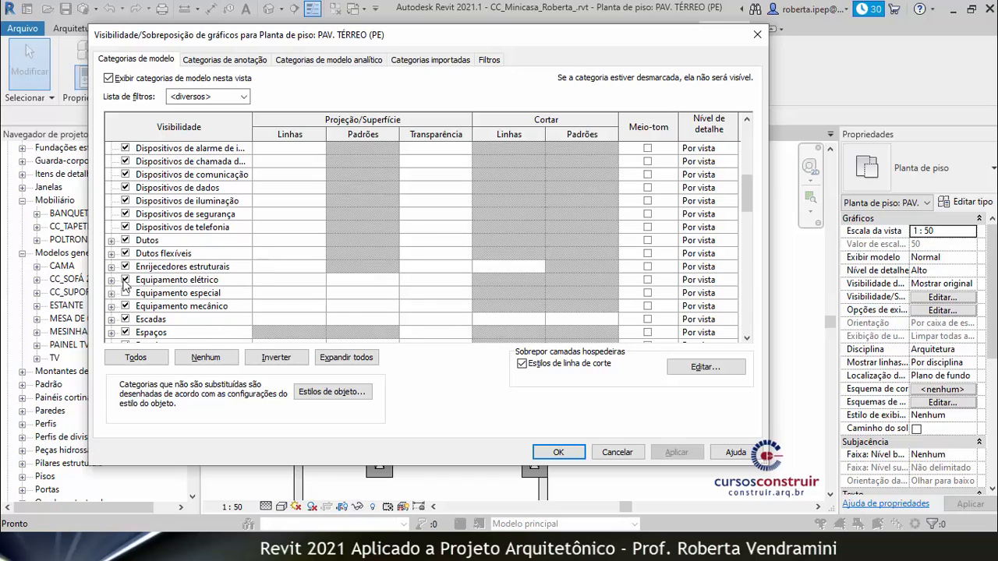
click(616, 452)
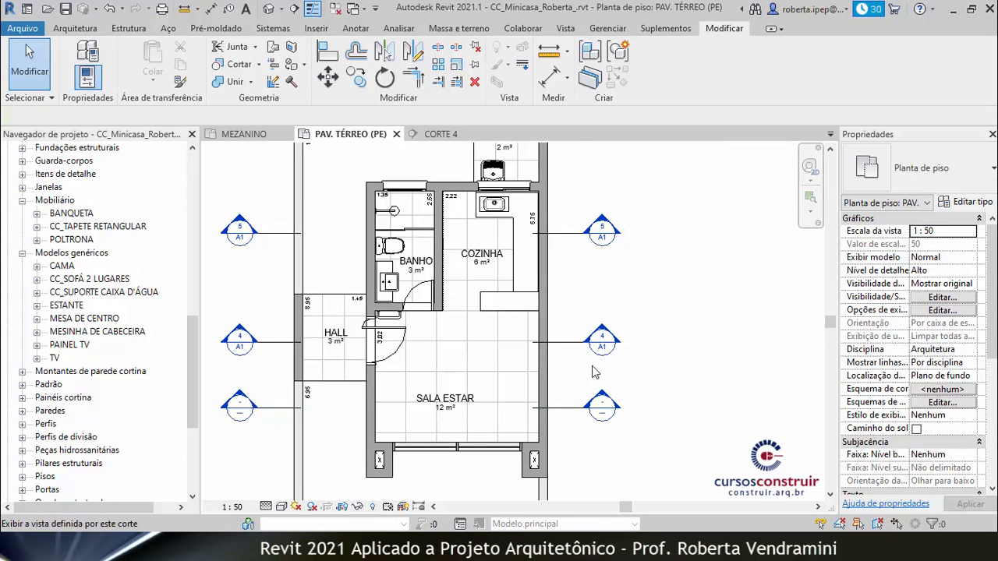
Delete the CORTE 4 section crossing the living room in the ground-floor plan, accepting the removal of its view.
click(563, 416)
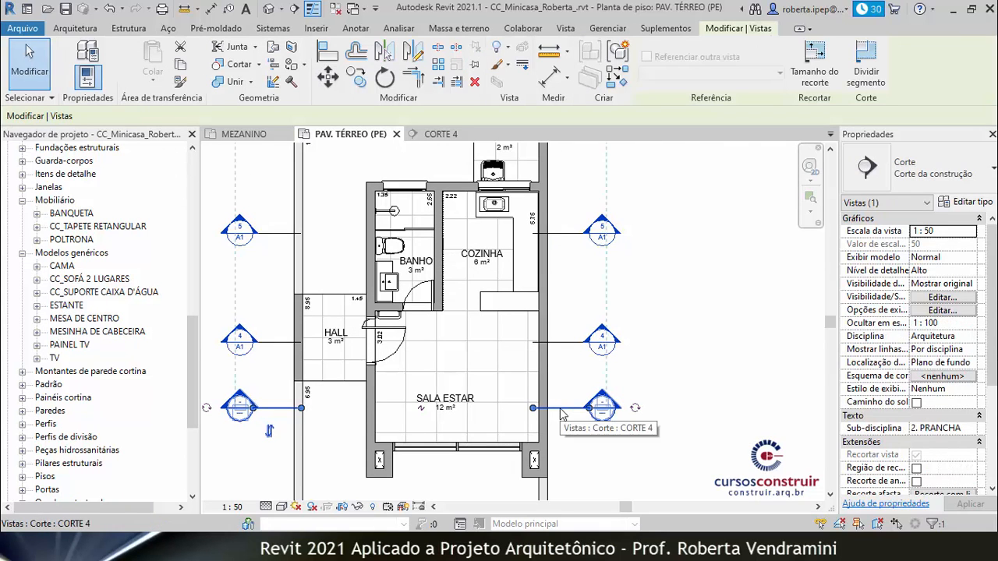
right_click(563, 416)
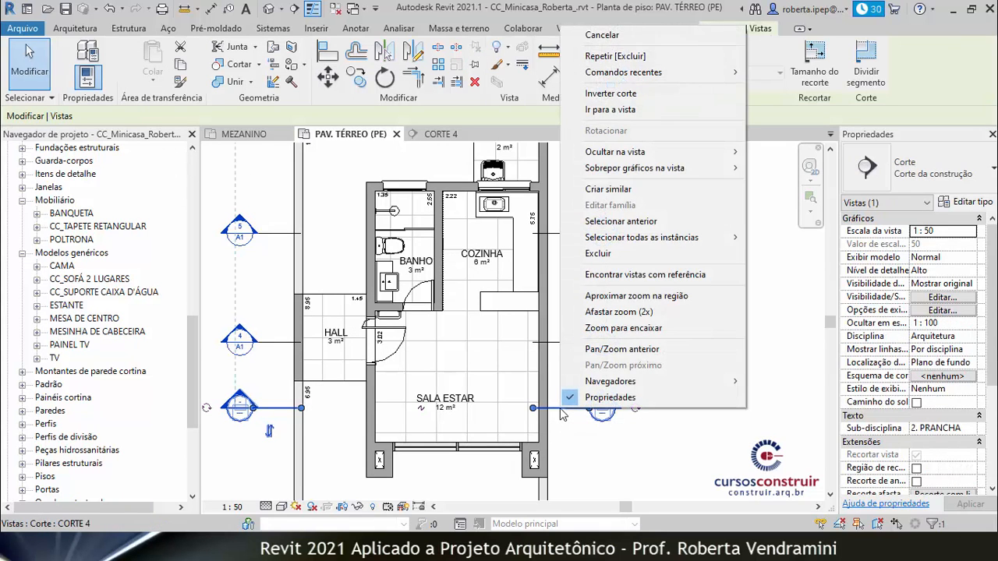
click(585, 256)
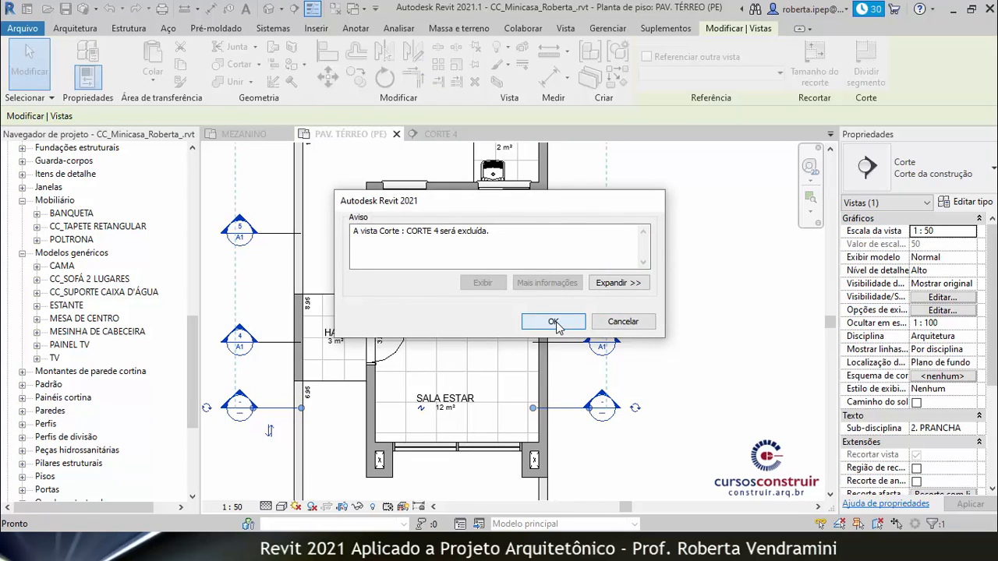
click(580, 322)
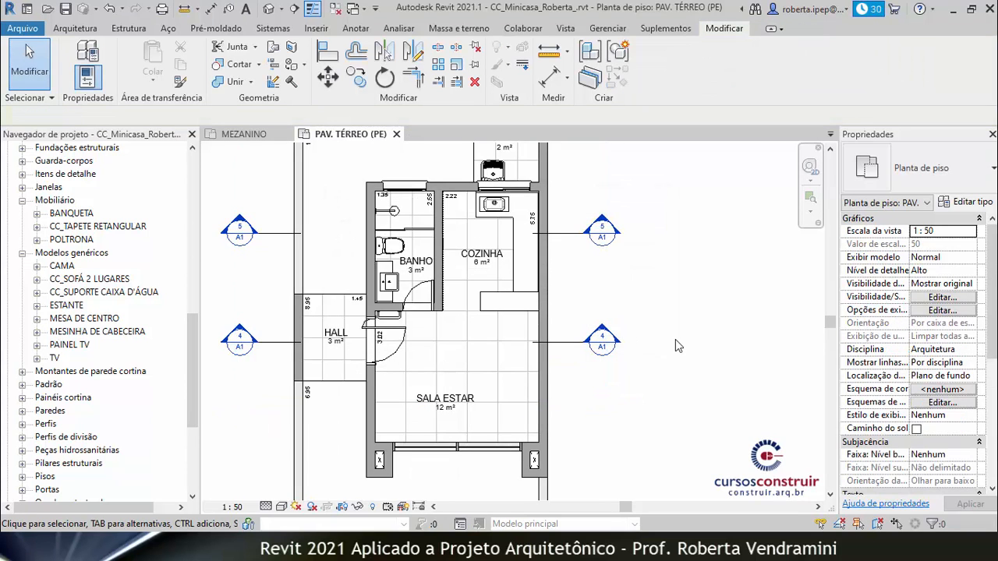
Collapse the Modelos genéricos, Mobiliário and Famílias branches in the project browser.
click(22, 252)
click(21, 200)
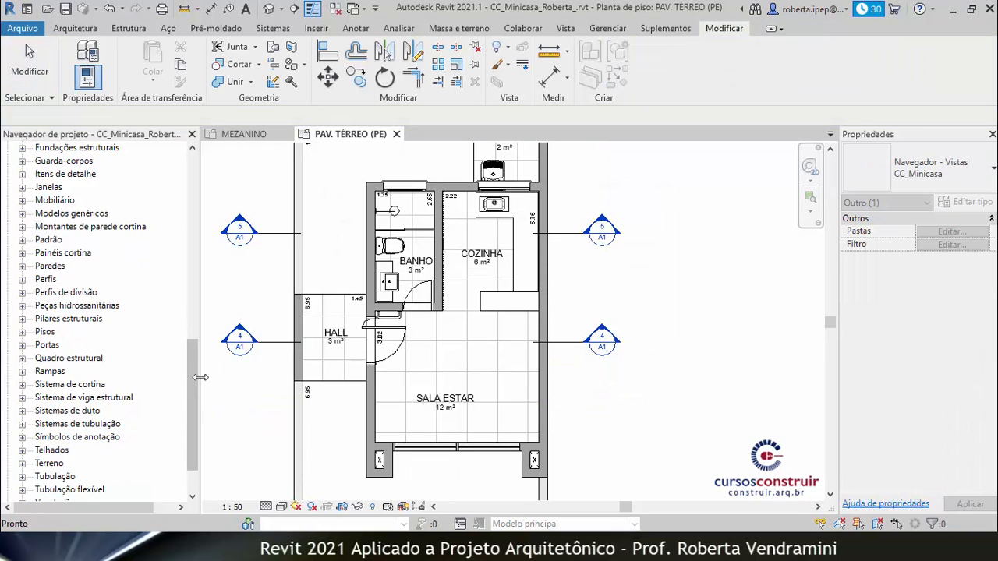
scroll(190, 302, up, 7)
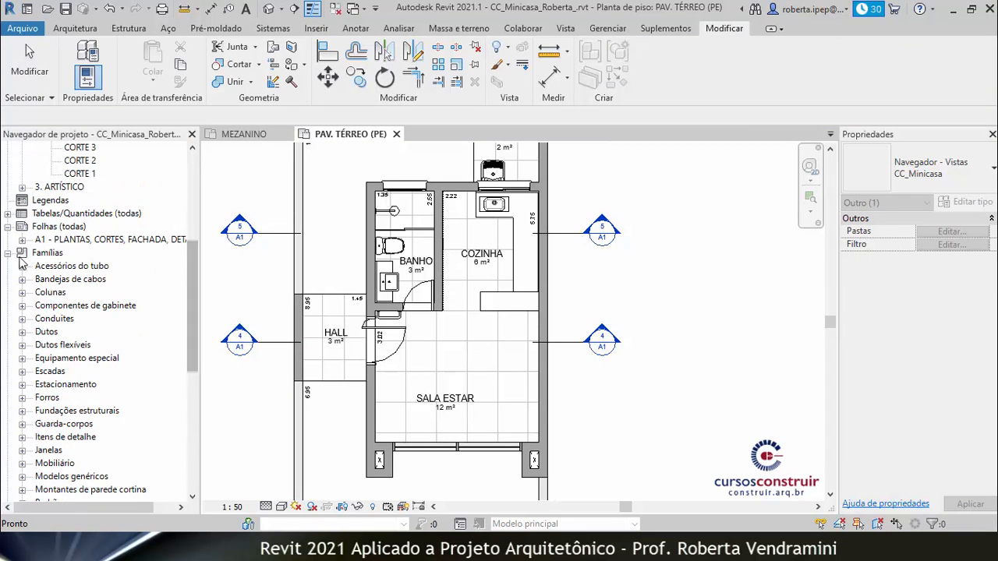
click(22, 253)
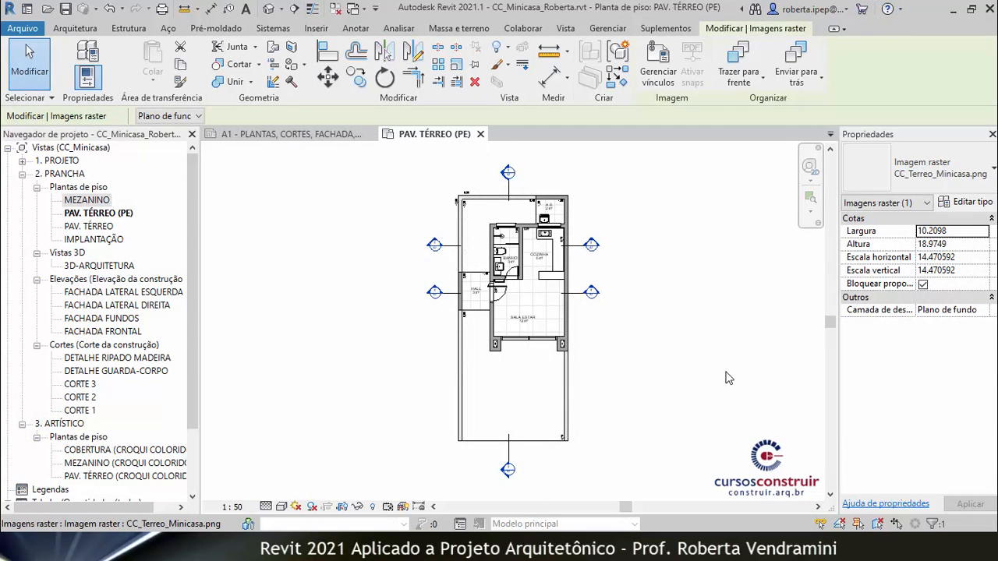
Duplicate the PAV. TÉRREO (PE) floor plan with detailing.
scroll(612, 269, up, 5)
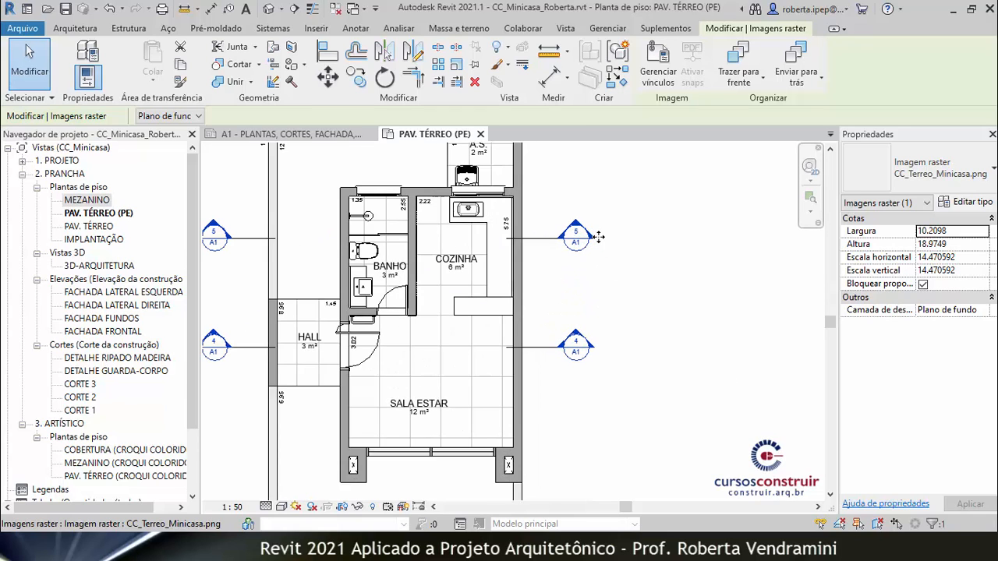
scroll(578, 349, down, 2)
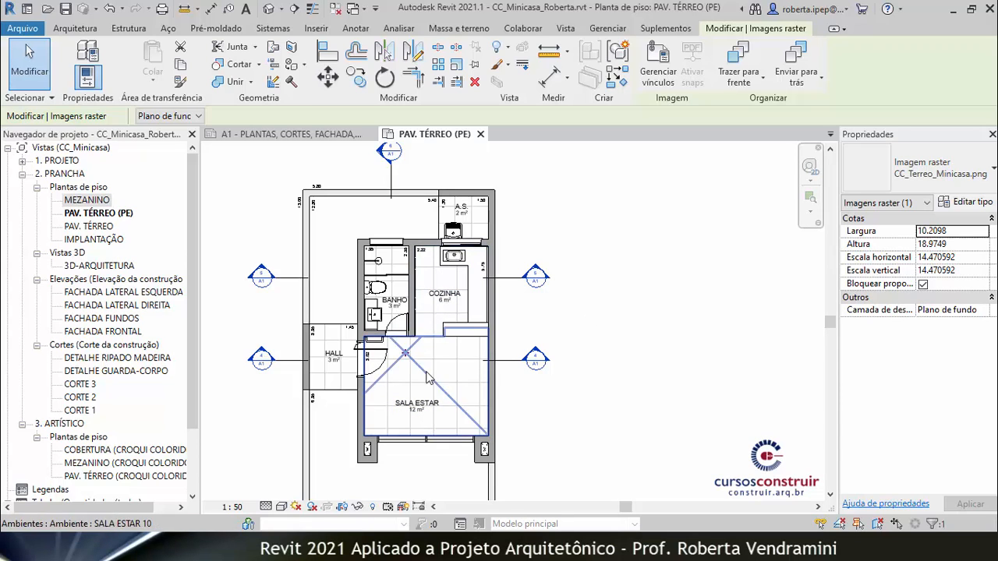
click(86, 215)
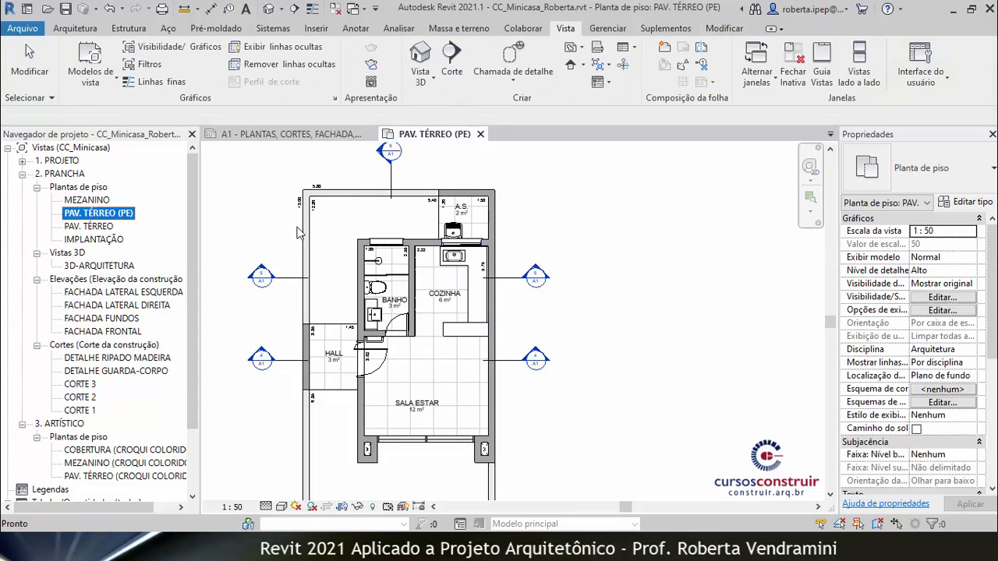
right_click(129, 217)
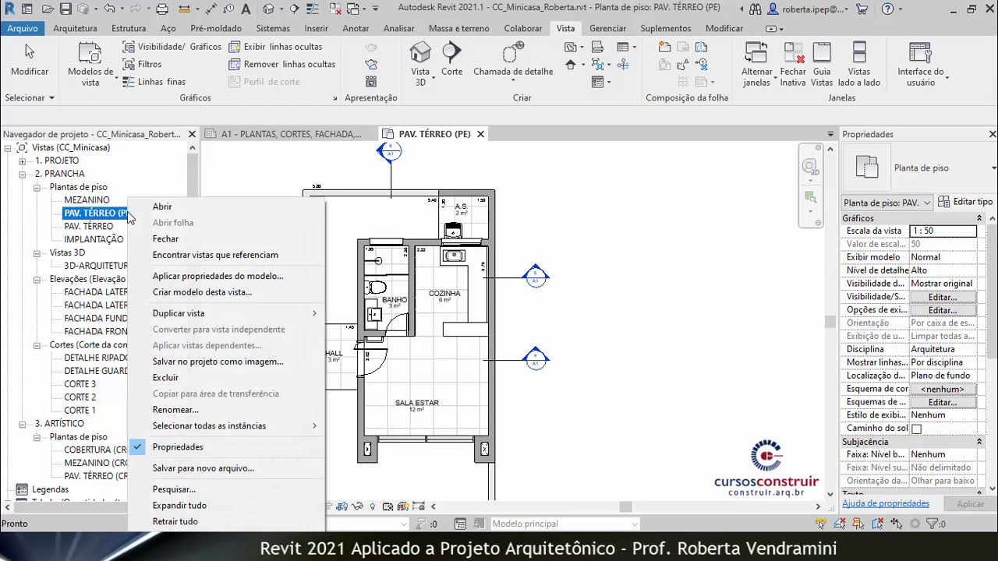
mouse_move(200, 313)
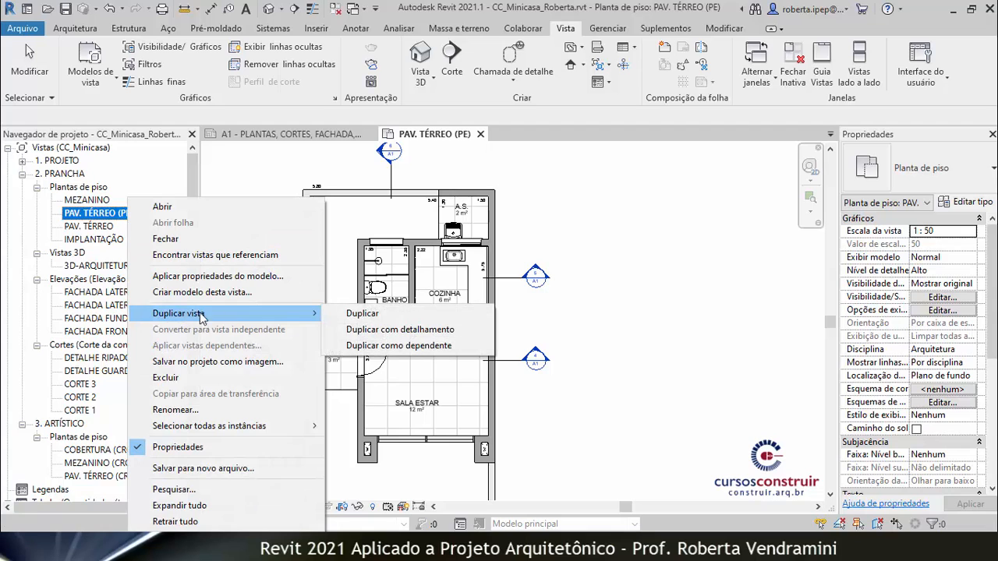
click(403, 333)
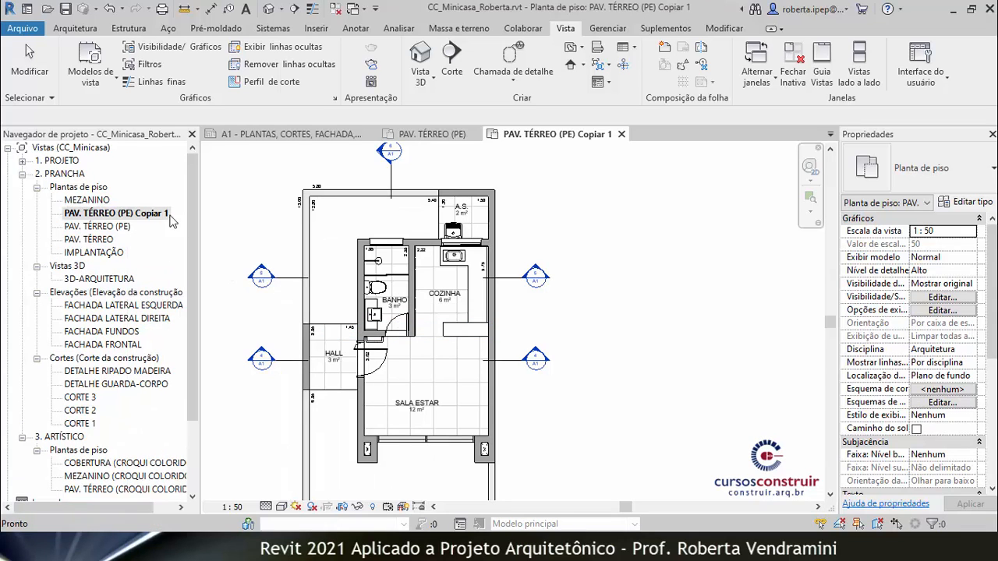
Open the view-specific element graphics override for the kitchen and living room floor in the PAV. TÉRREO (PE) Copiar 1 plan.
scroll(572, 219, down, 3)
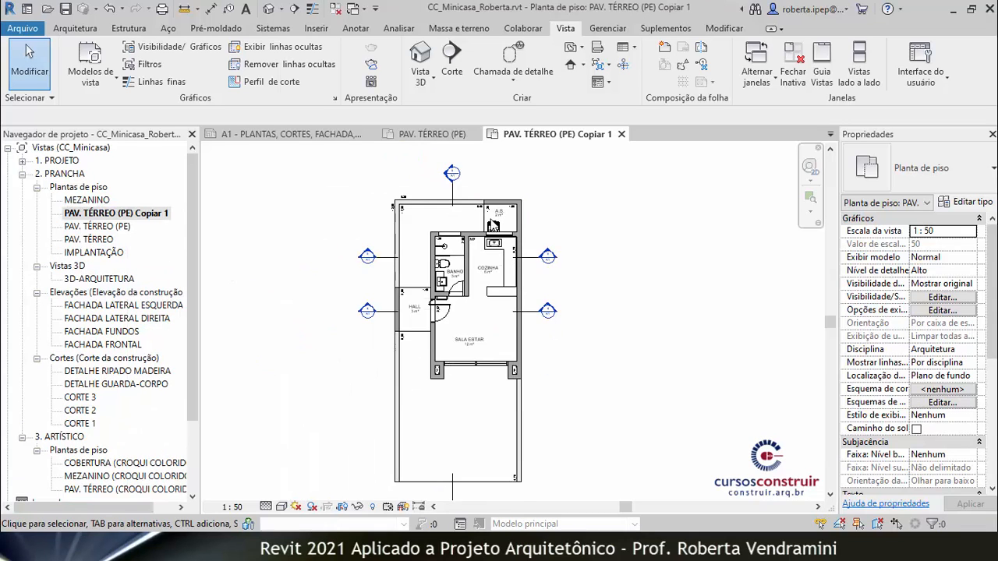
scroll(463, 220, up, 2)
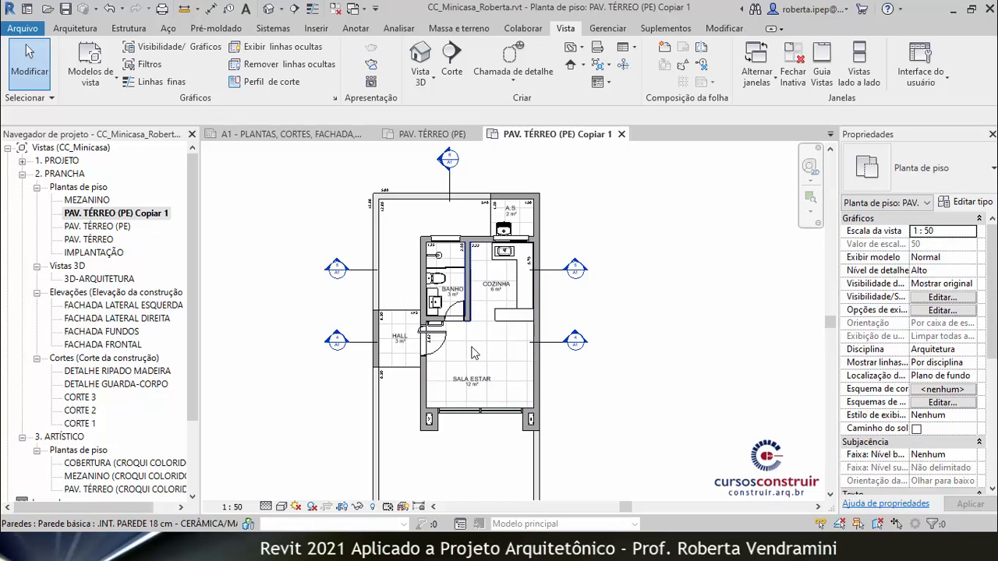
scroll(573, 326, up, 2)
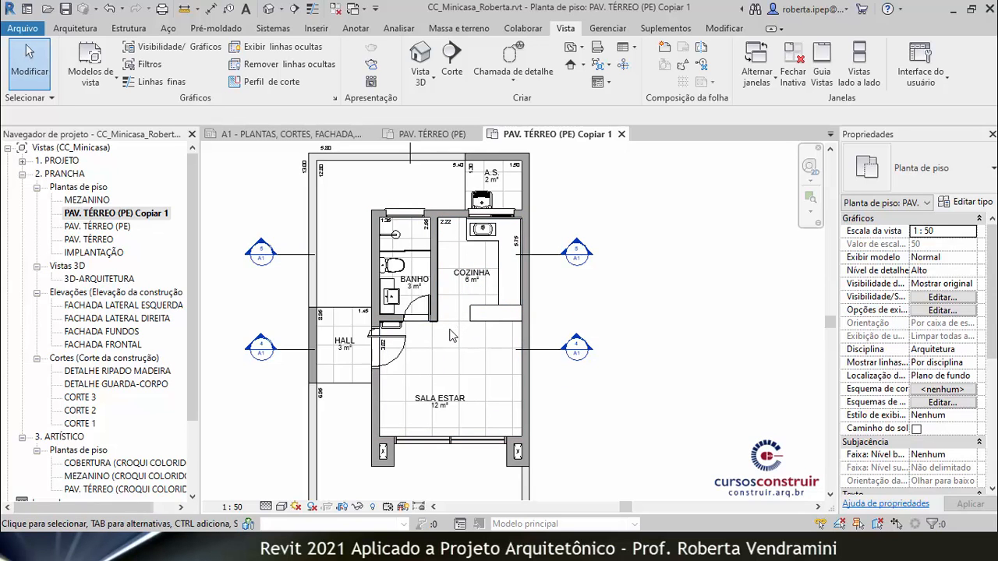
click(451, 328)
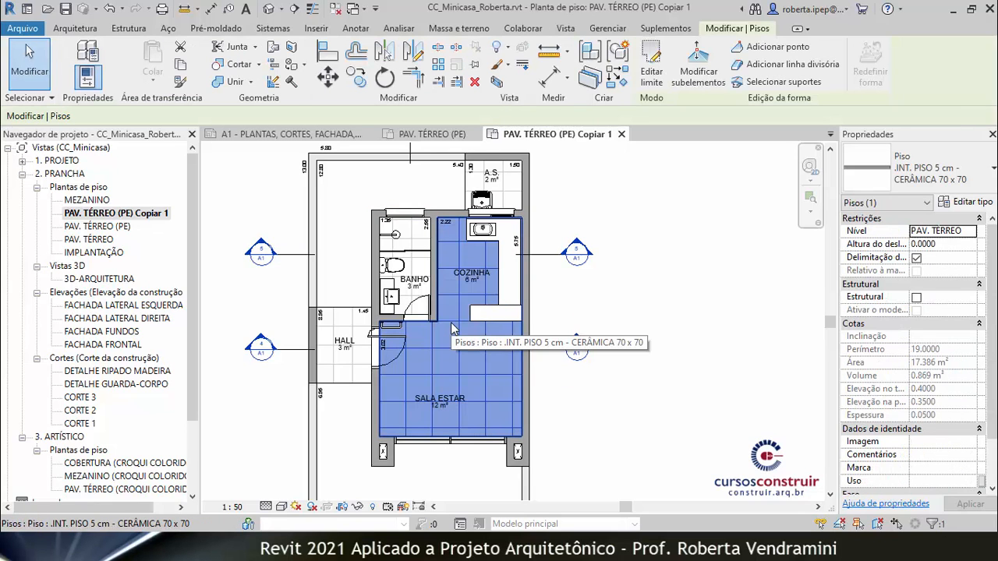
right_click(451, 322)
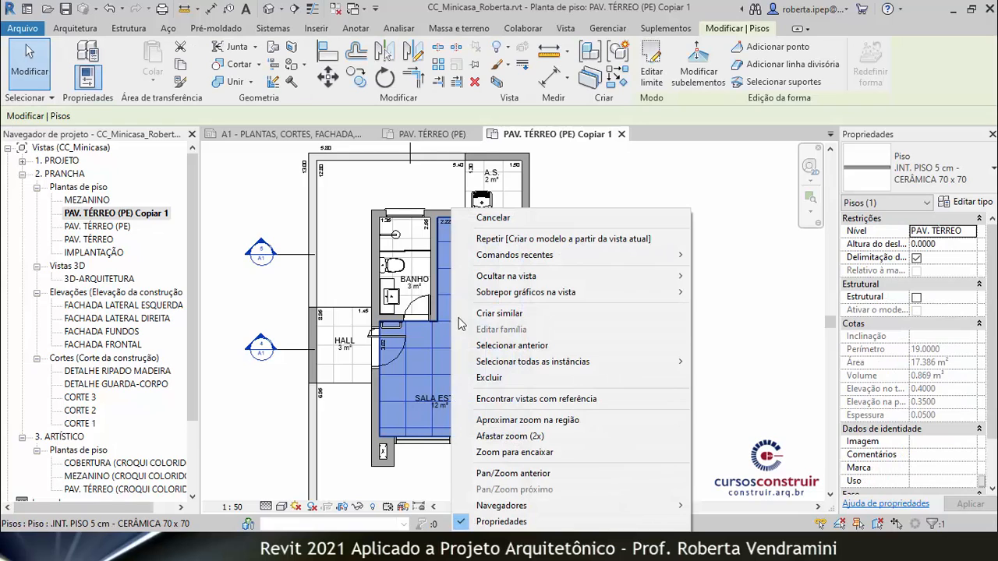
mouse_move(499, 294)
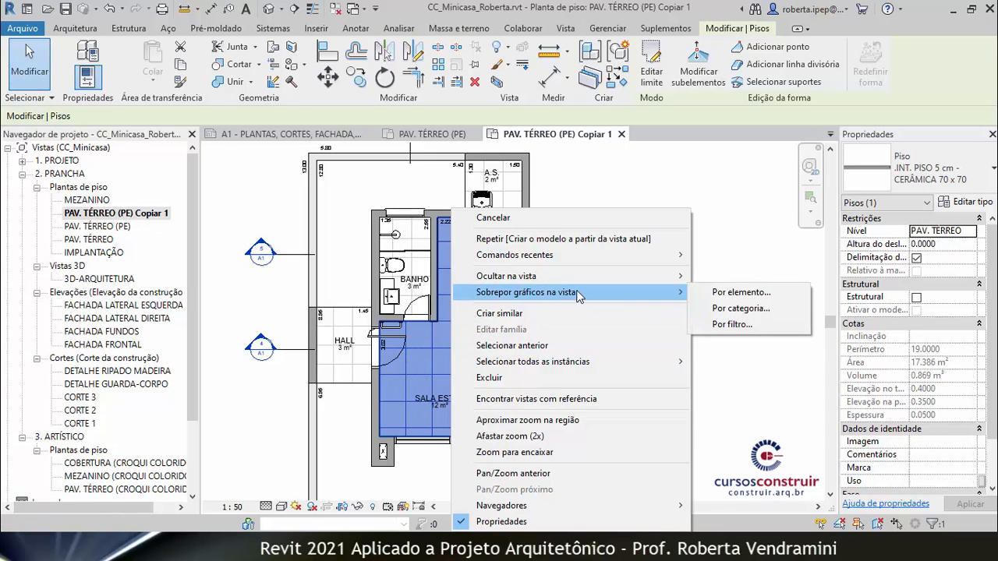
click(749, 292)
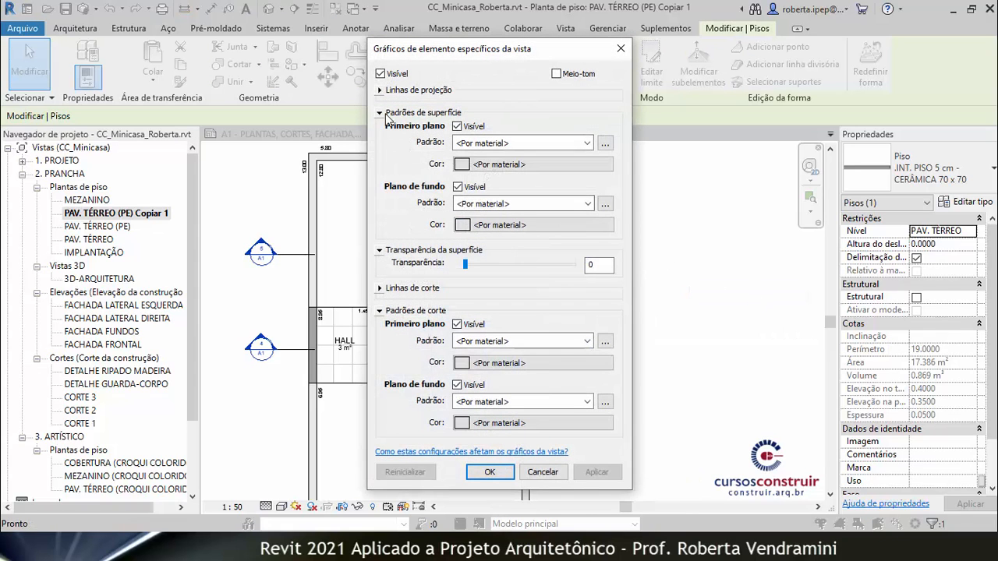
drag(466, 53, 647, 86)
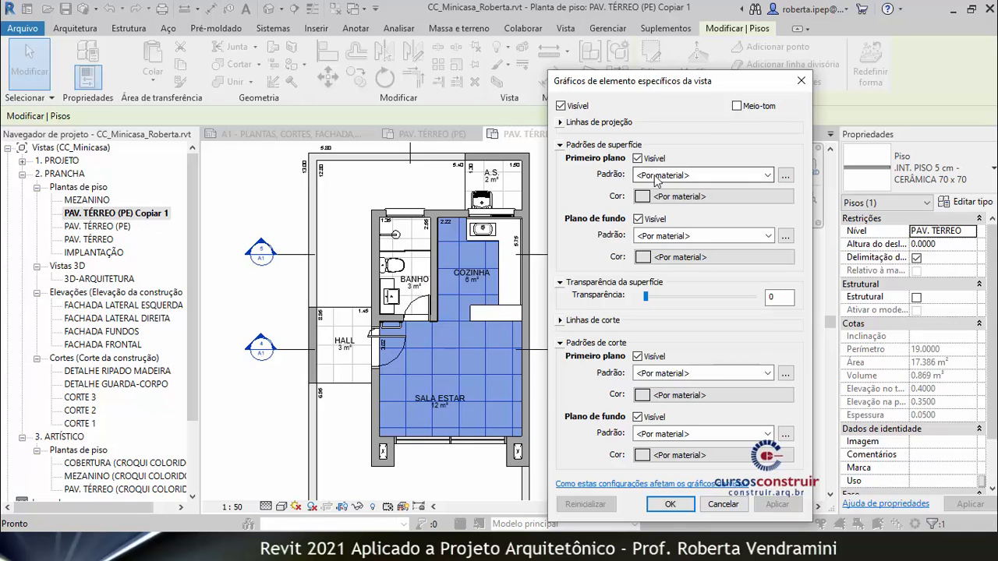
Override the floor's foreground surface pattern with a solid fill in white (Branco) and apply it to the duplicated plan.
click(769, 177)
click(702, 198)
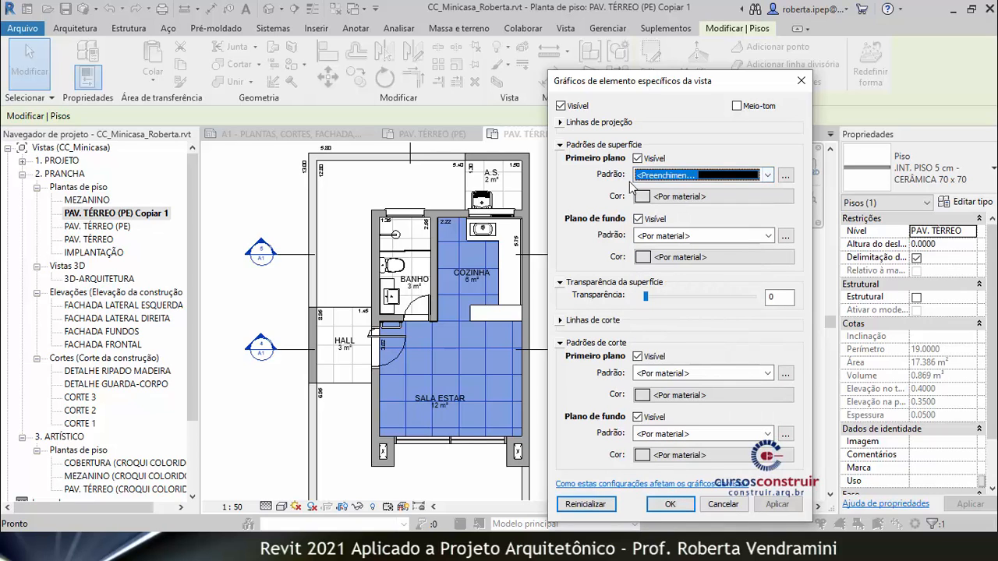
click(673, 196)
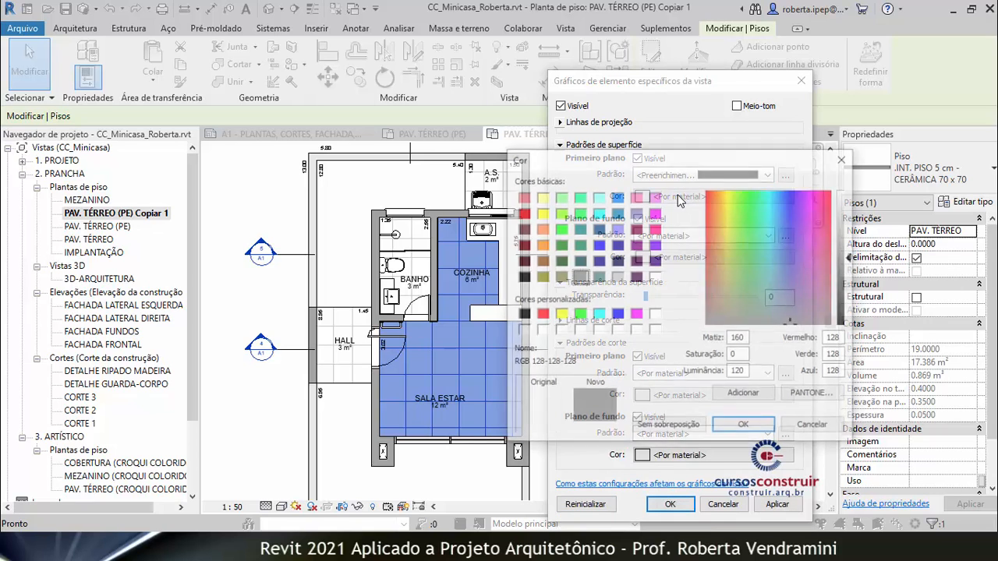
click(656, 278)
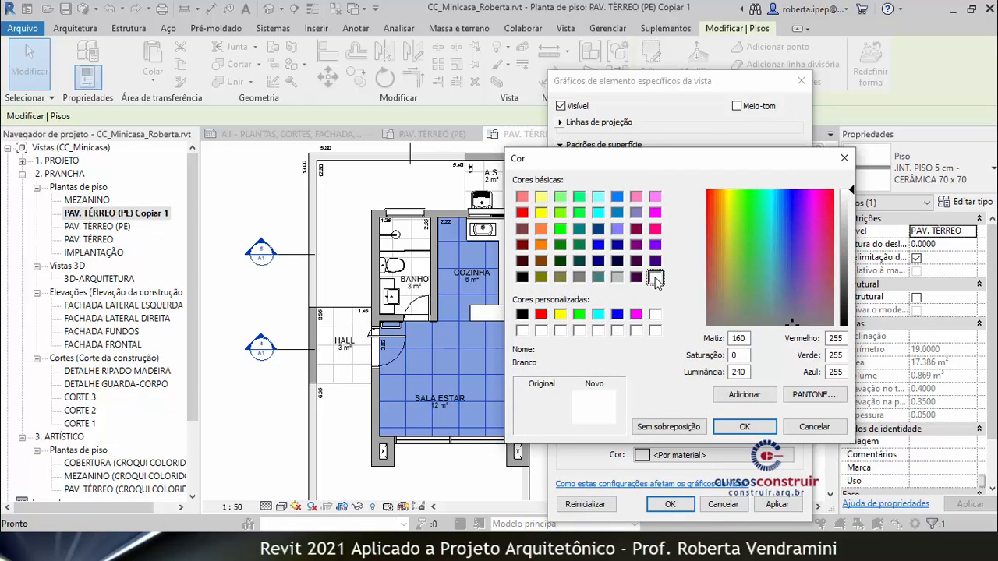
click(745, 427)
click(777, 505)
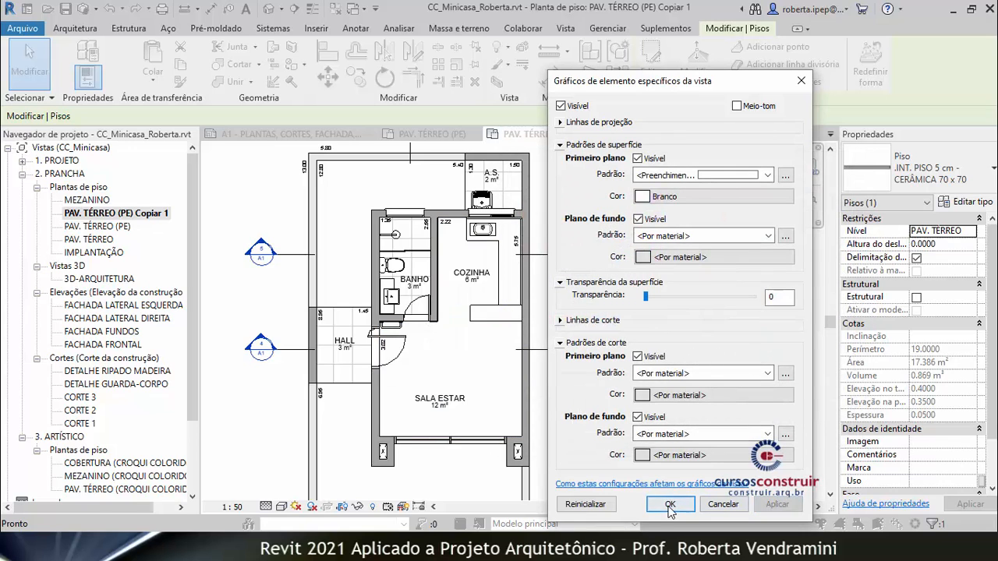
click(670, 505)
click(655, 274)
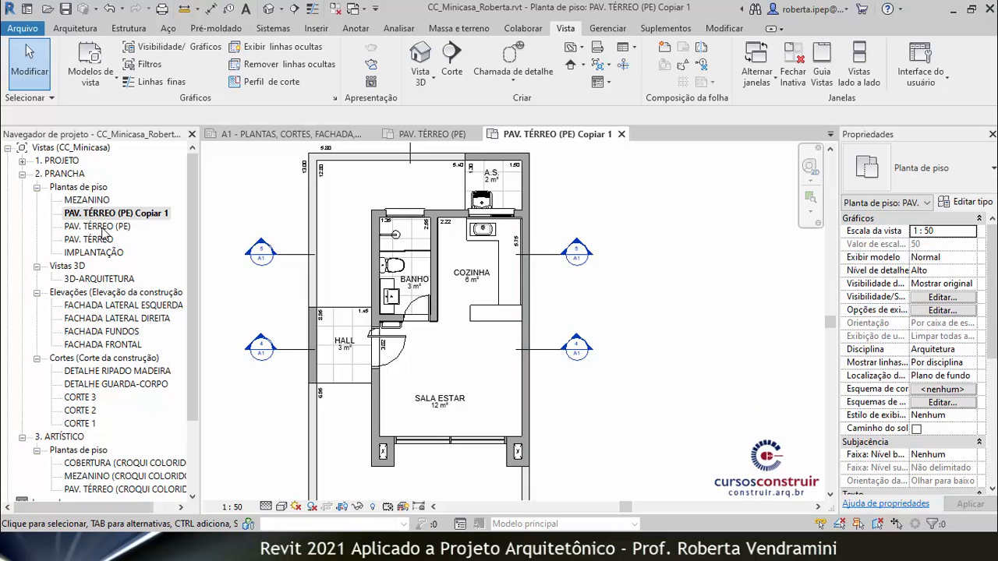
Return to the original PAV. TÉRREO (PE) plan and check the Pisos category in its visibility settings without changing anything.
double_click(100, 226)
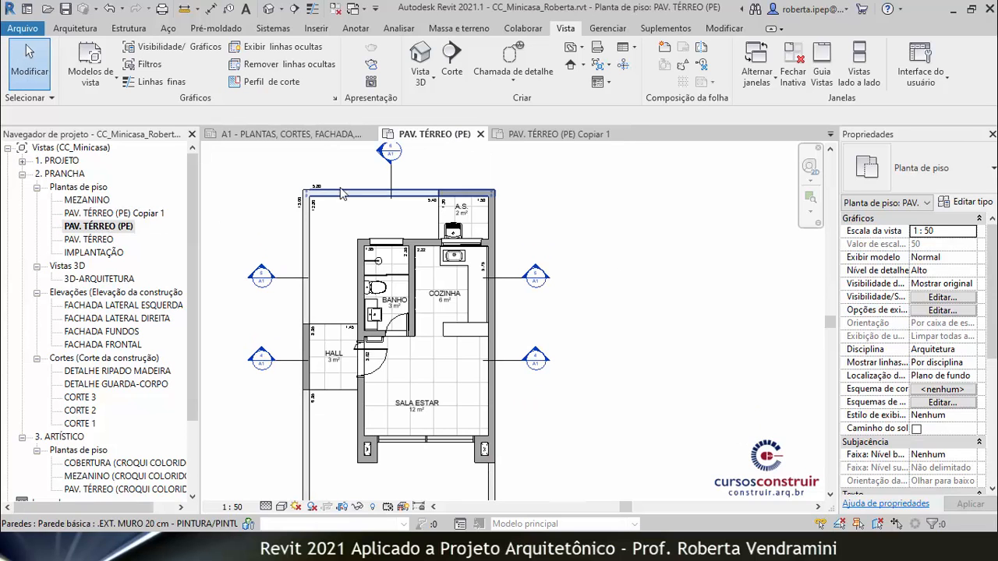
scroll(524, 293, down, 2)
scroll(421, 355, up, 3)
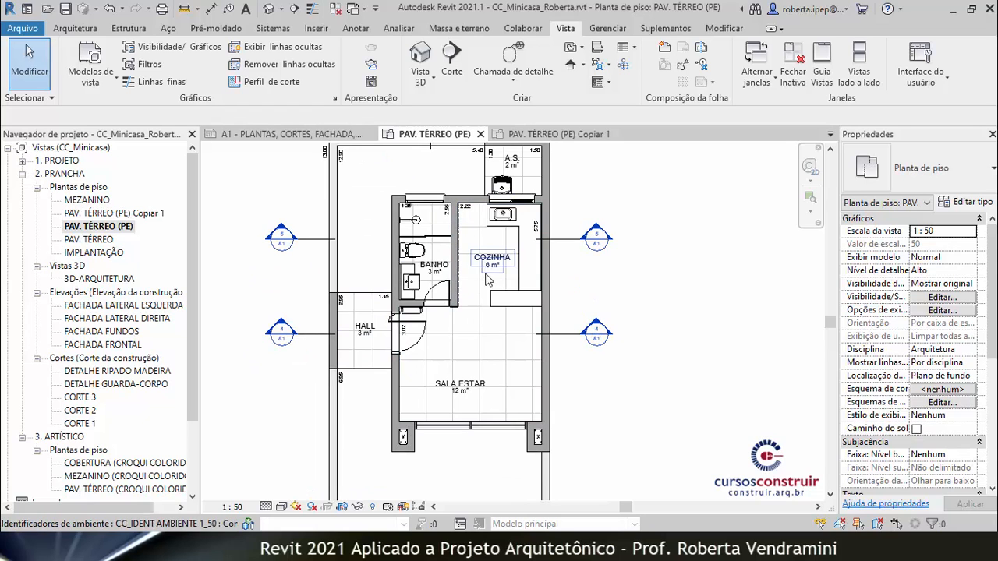
key(v)
key(g)
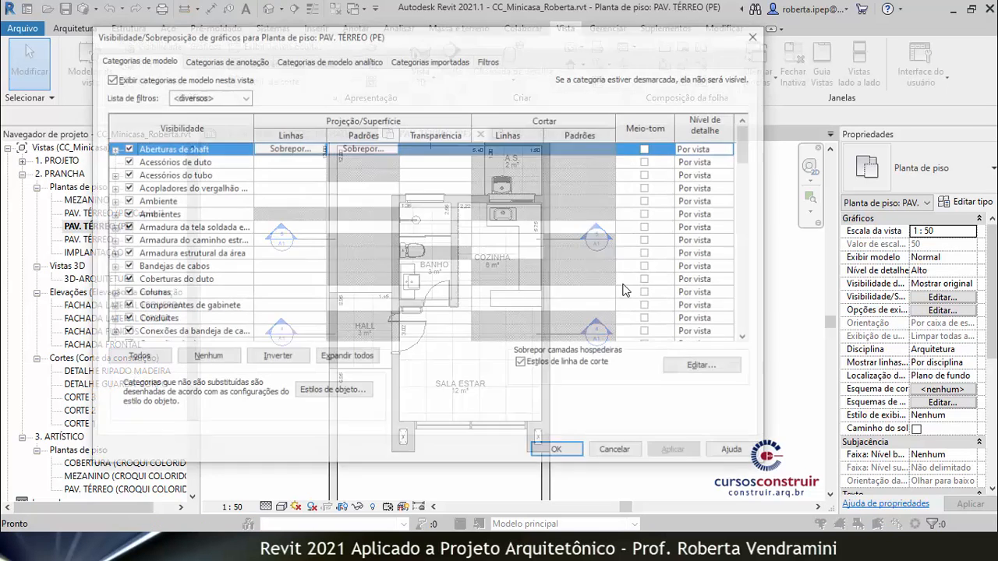
drag(745, 136, 725, 264)
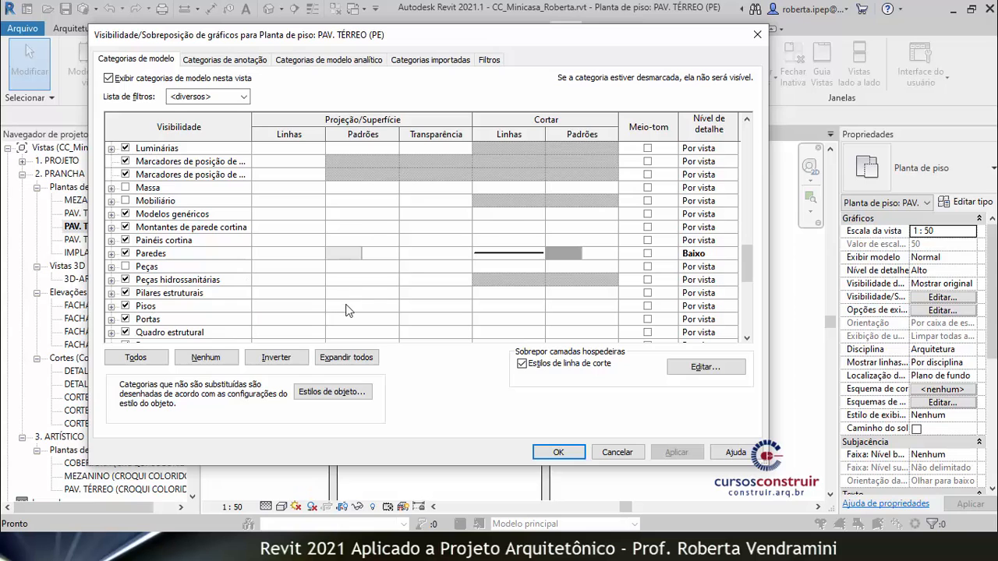
click(636, 453)
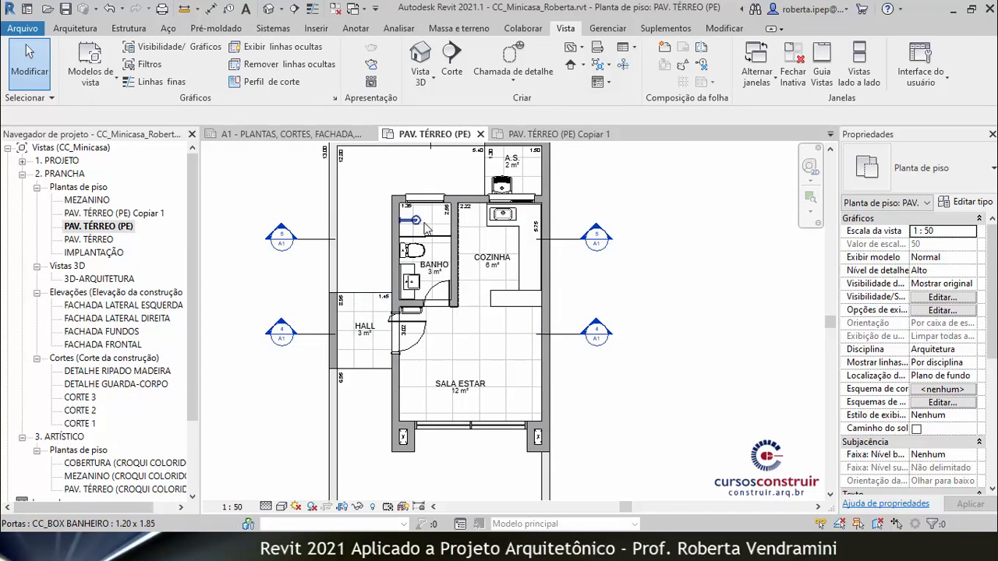
Open the view-specific category graphics override for floors in PAV. TÉRREO (PE), using the service area (A.S.) floor.
scroll(452, 317, down, 2)
scroll(537, 199, up, 2)
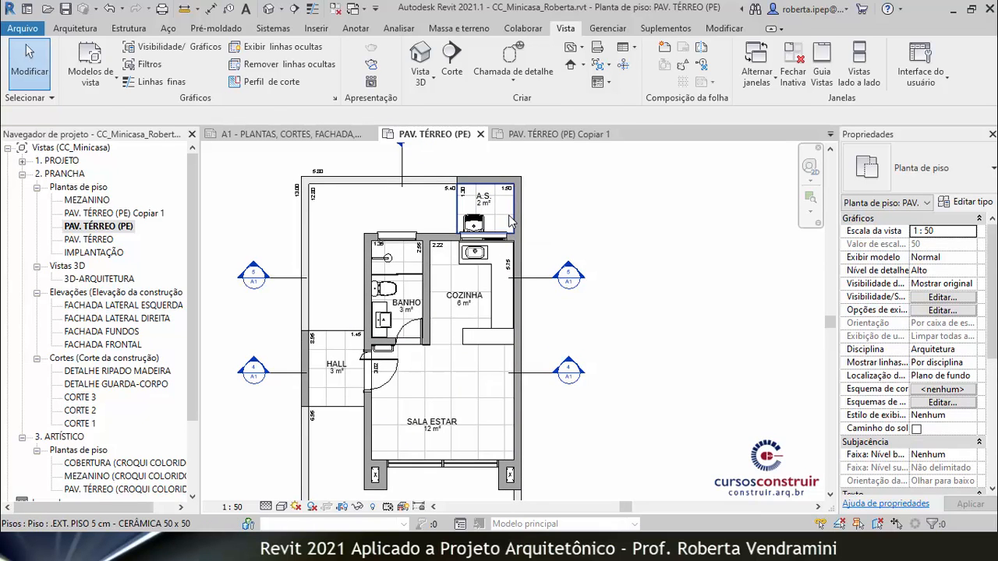
click(511, 223)
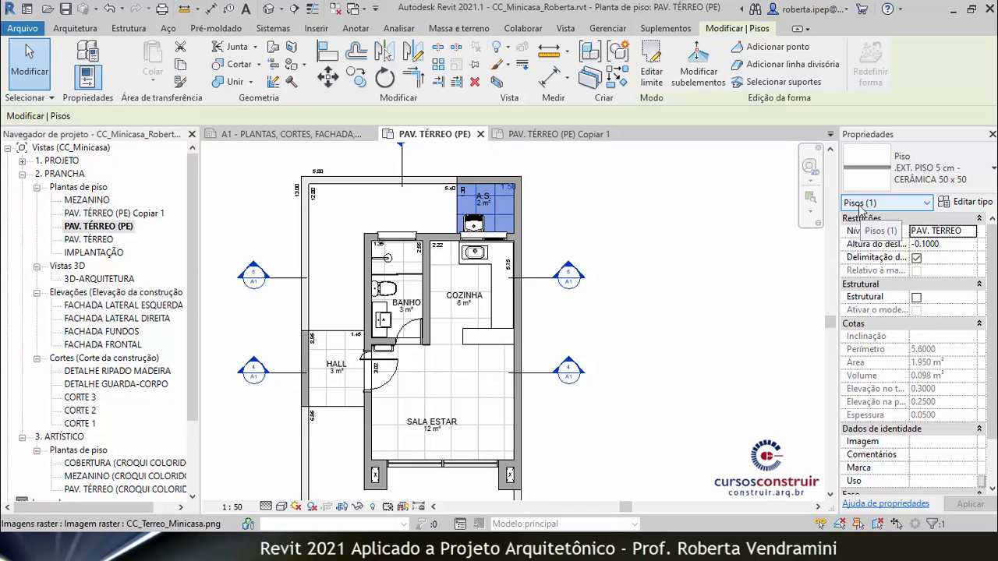
right_click(500, 203)
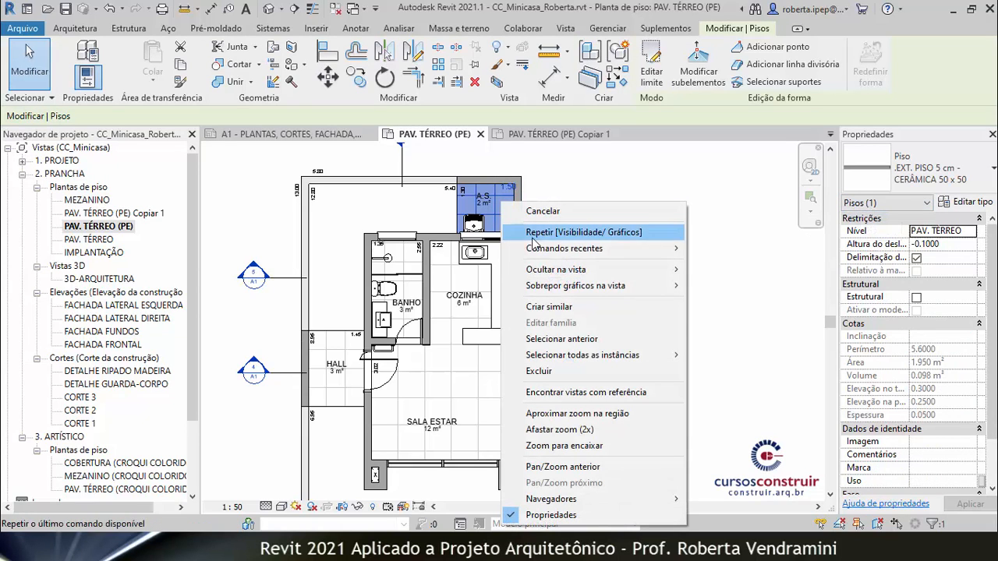
mouse_move(545, 287)
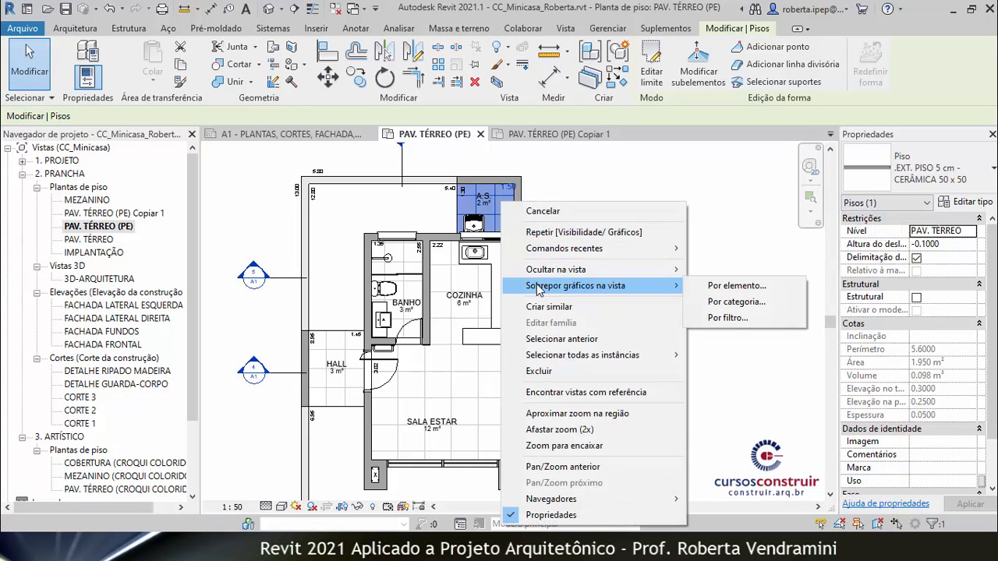
click(741, 302)
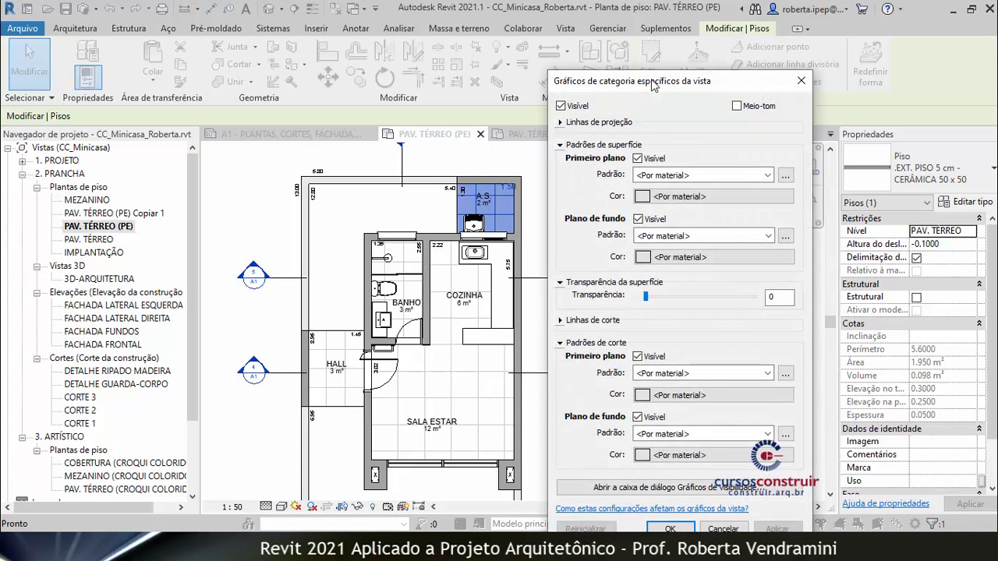
drag(653, 86, 601, 82)
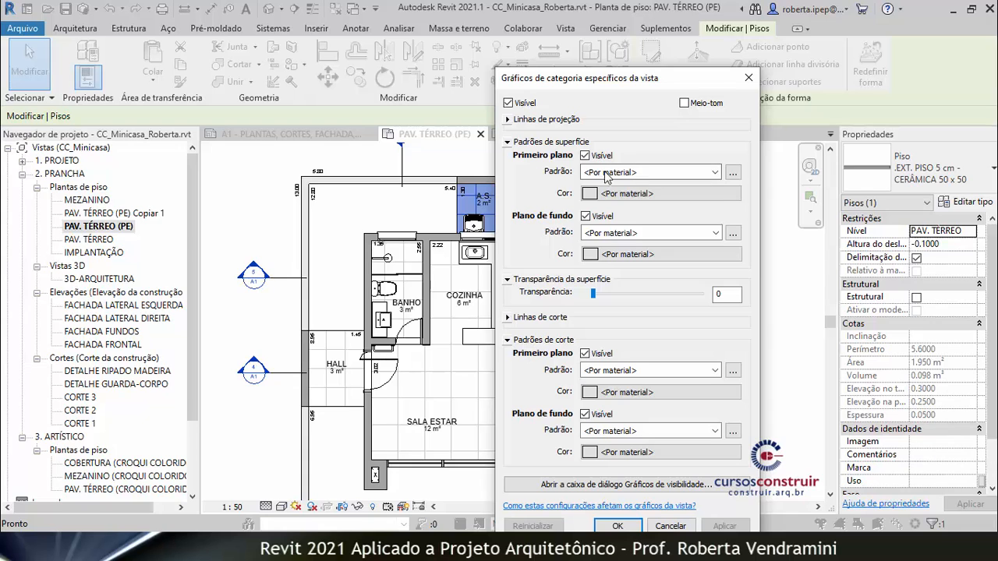
Override the floor category's foreground surface pattern with a solid fill in white (Branco) and apply it to the plan.
click(715, 173)
click(664, 198)
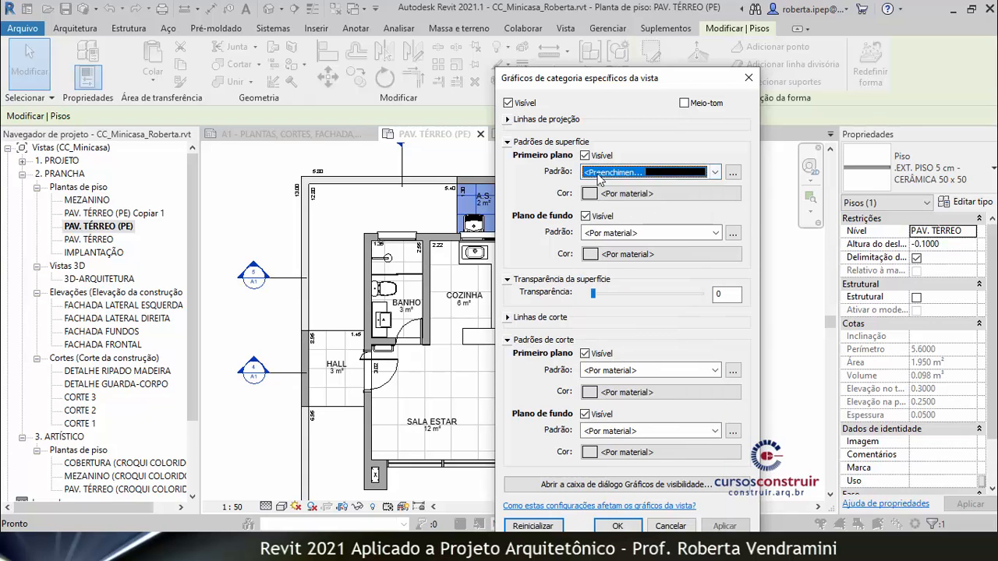
click(617, 194)
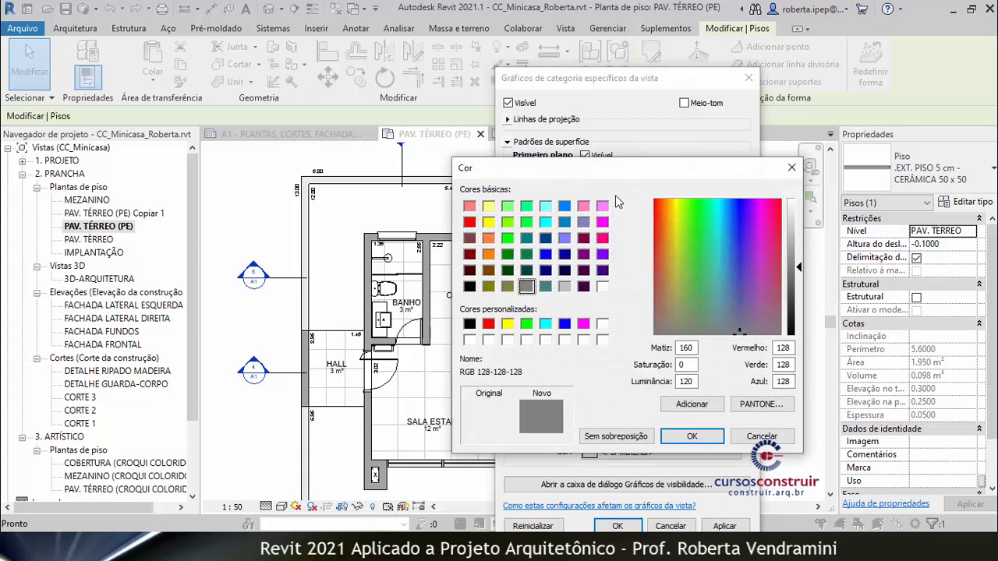
click(603, 286)
click(702, 437)
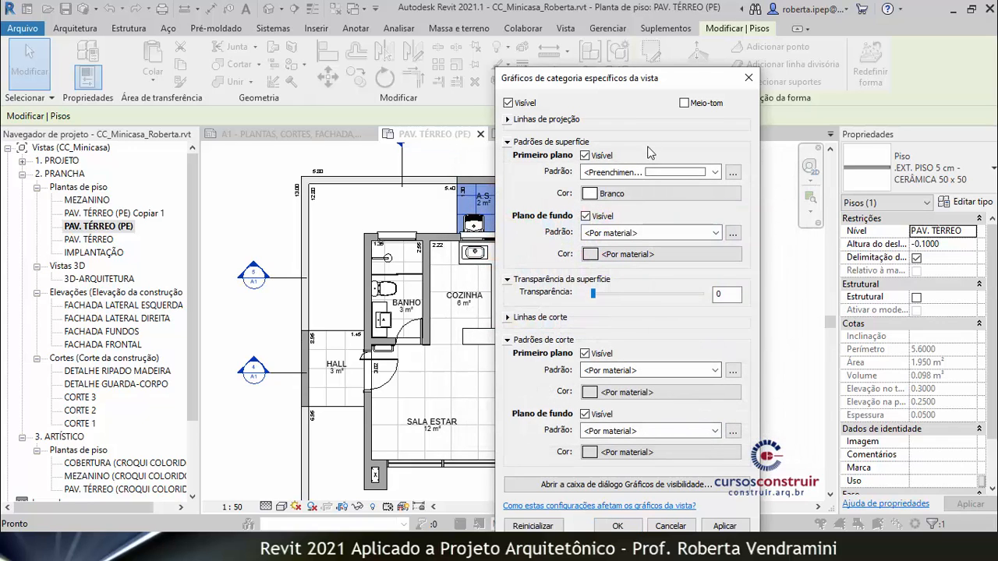
drag(641, 84, 640, 47)
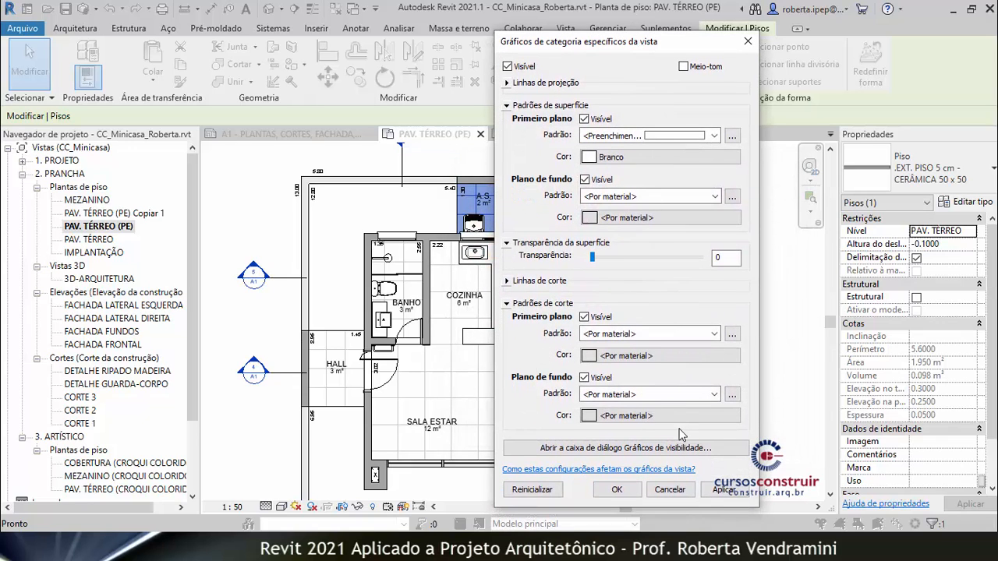
click(723, 490)
click(617, 490)
click(699, 302)
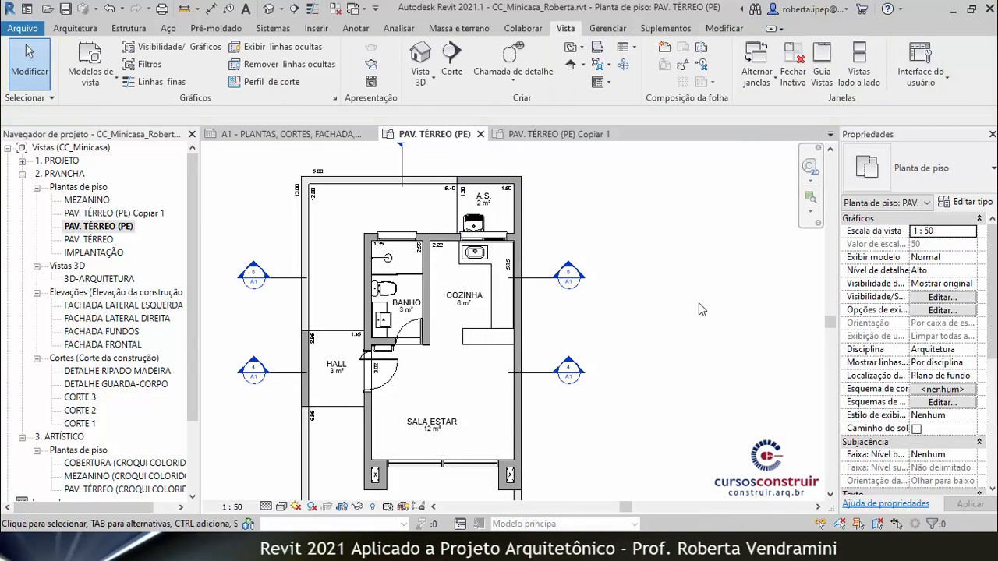
Delete the duplicated floor plan PAV. TÉRREO (PE) Copiar 1 from the project.
scroll(492, 234, down, 2)
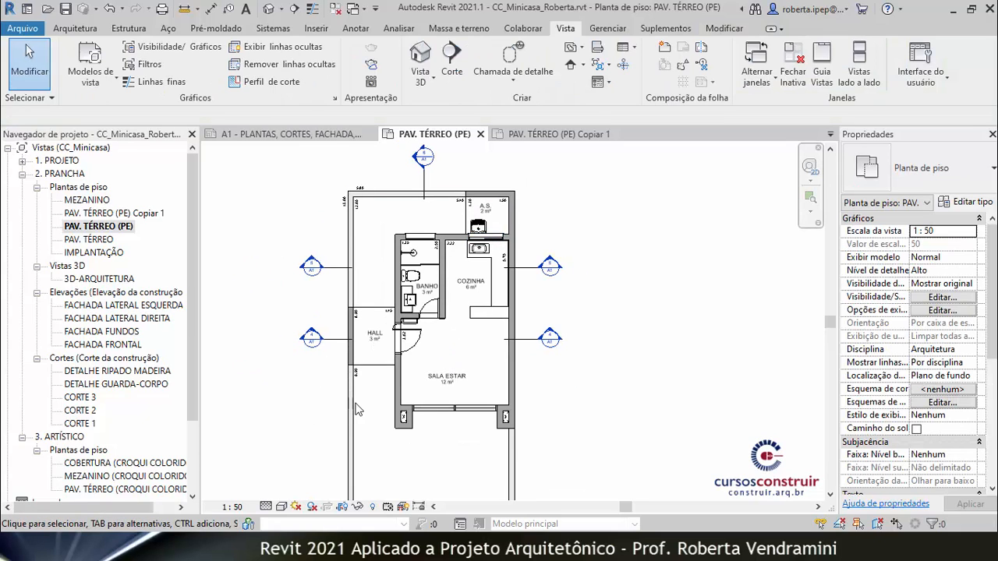
click(102, 214)
right_click(117, 213)
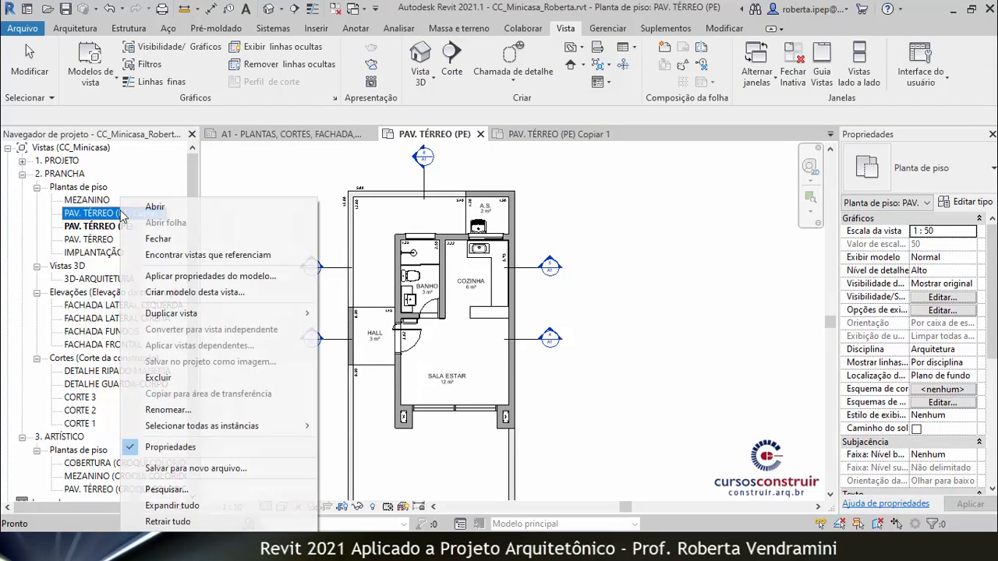
click(160, 378)
click(544, 212)
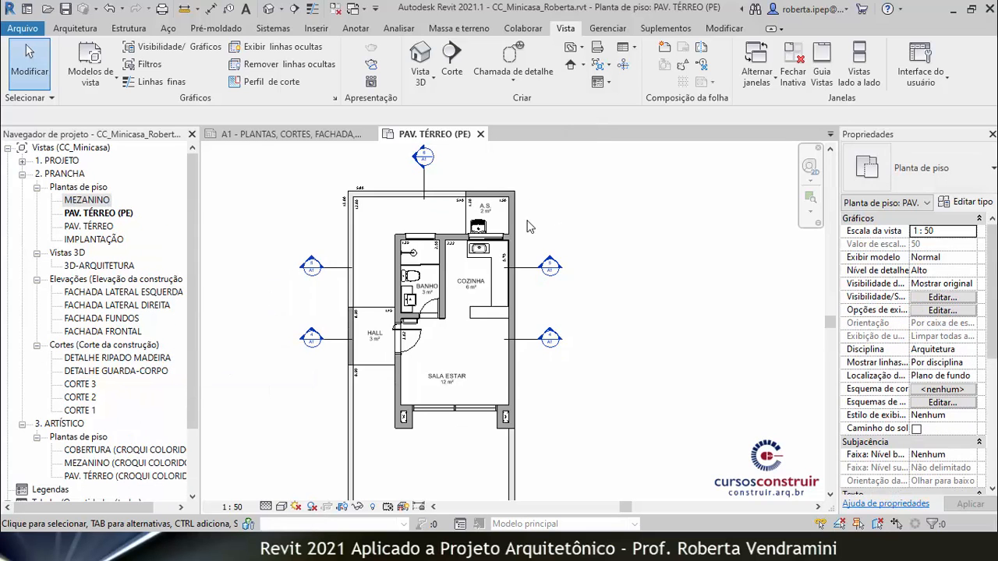
Review the project's view groups by collapsing 2. PRANCHA and 3. ARTÍSTICO, then expand 2. PRANCHA again.
scroll(519, 265, down, 3)
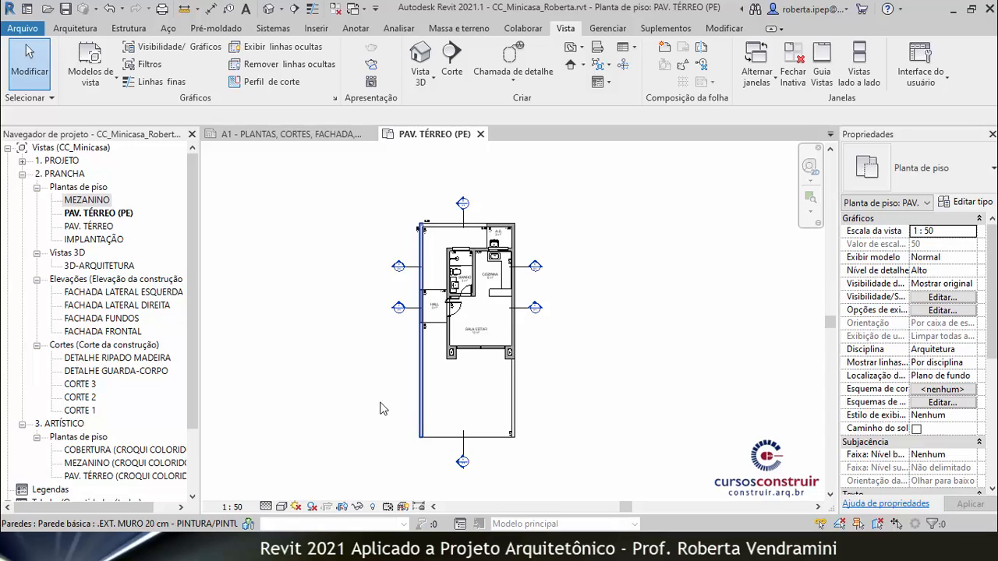
click(22, 176)
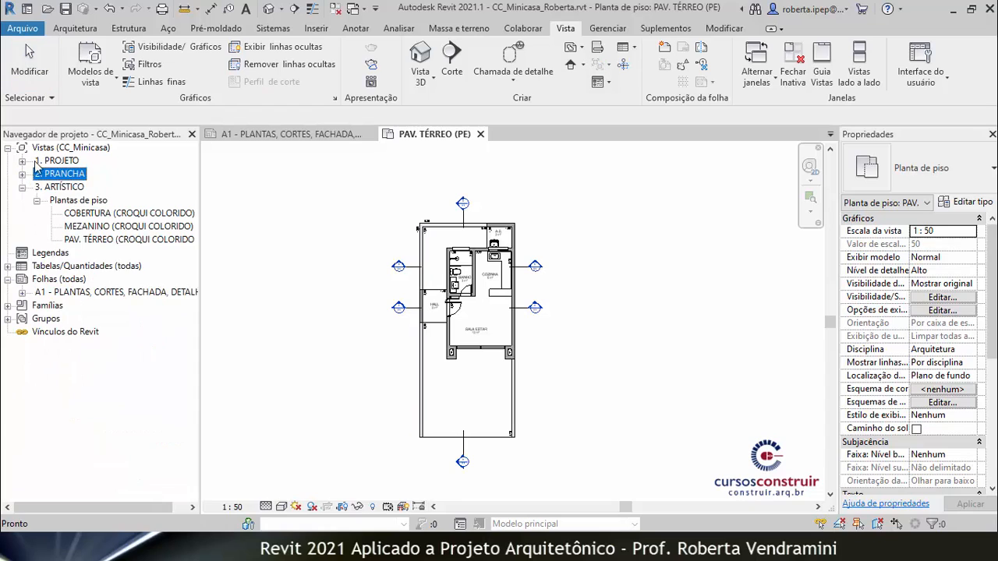
click(22, 187)
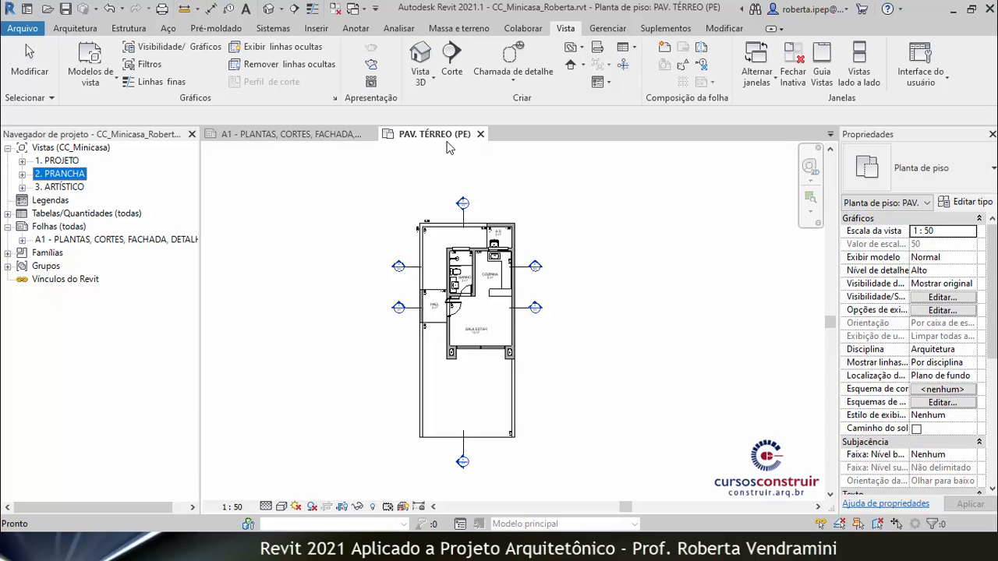
click(23, 174)
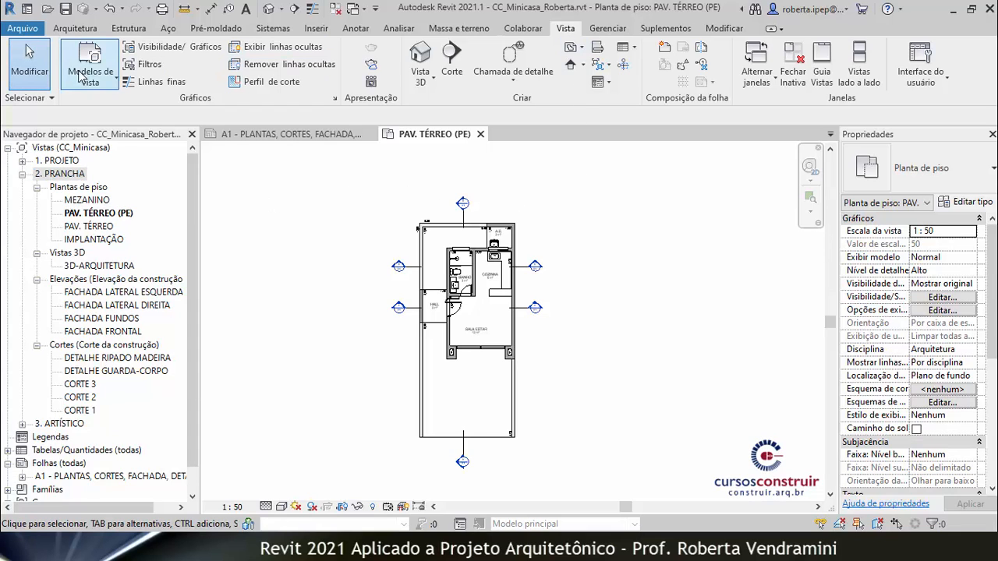
Create a view template named EXECUTIVO - PLANTA from the current PAV. TÉRREO (PE) plan.
click(117, 79)
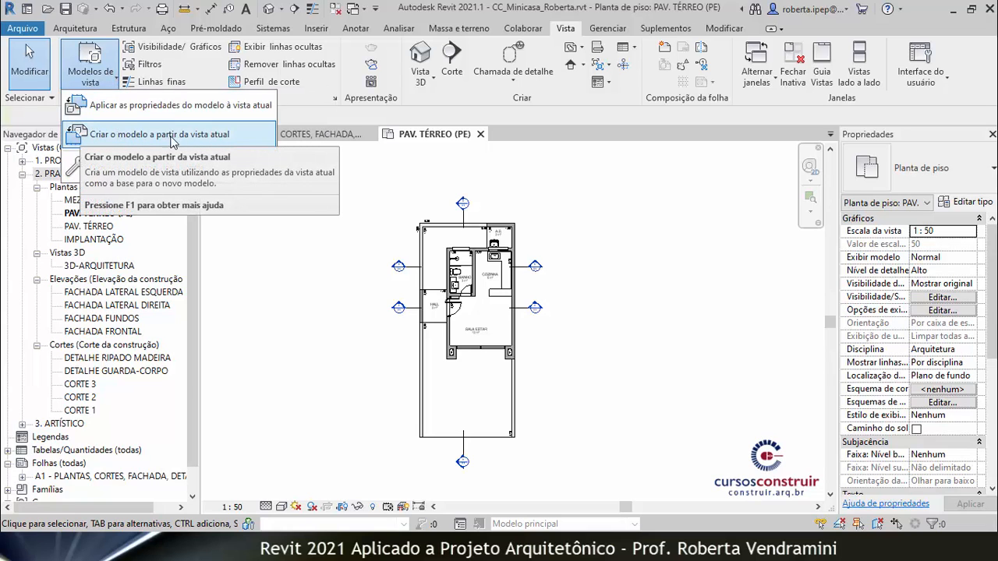
click(208, 136)
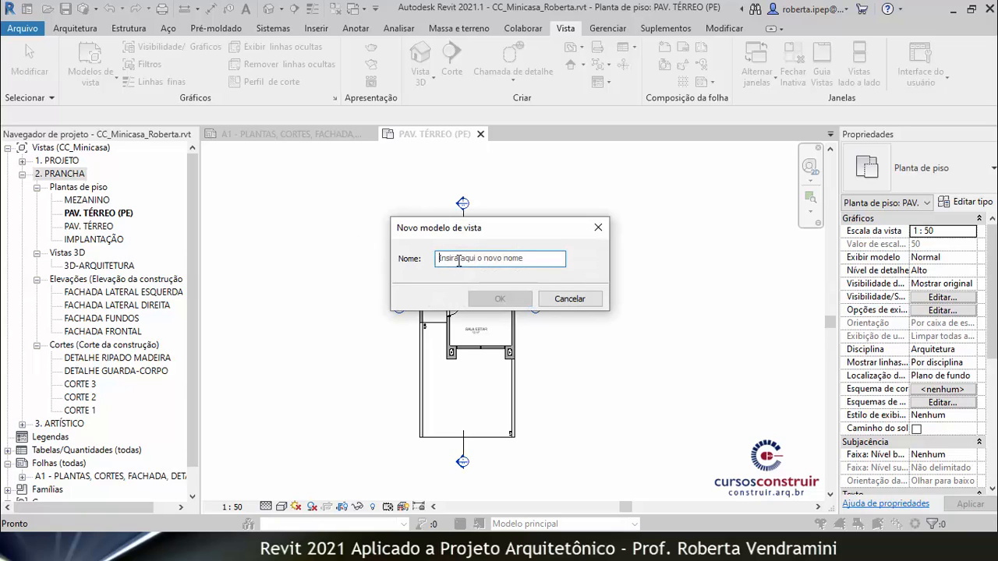
text(EXECUTIVO - PLANTA)
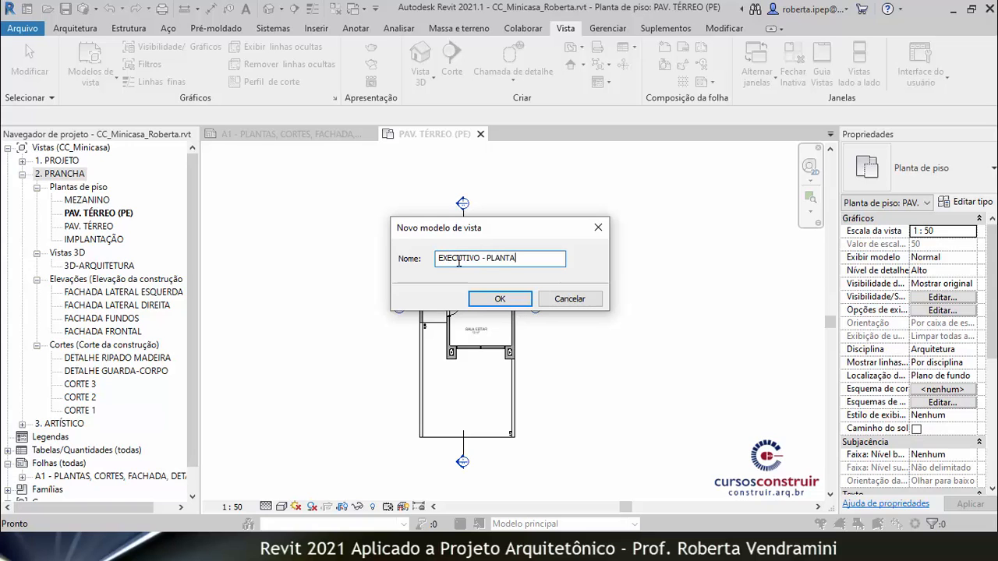
click(491, 298)
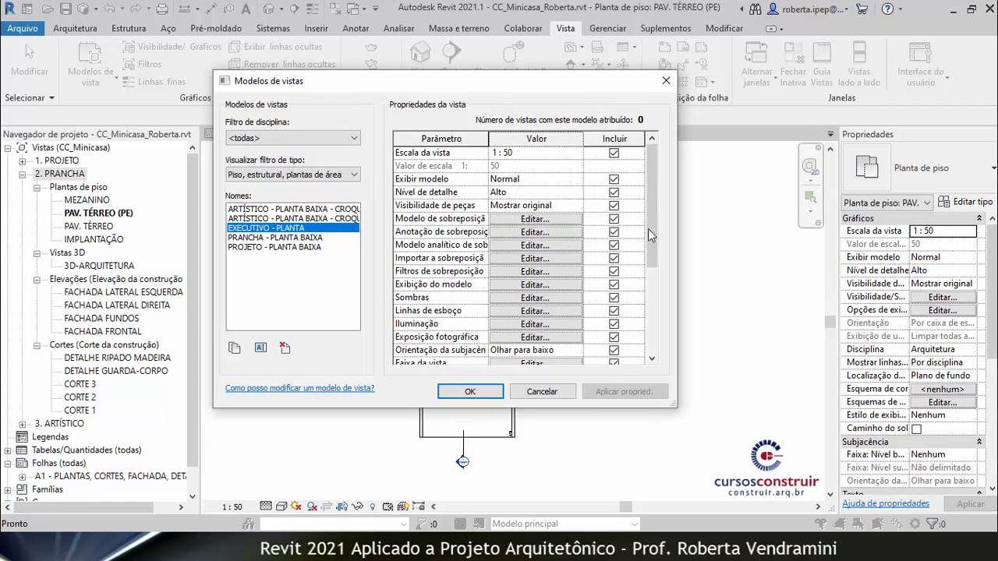
Set the EXECUTIVO - PLANTA template's Sub-disciplina to 4. EXECUTIVO and save the template.
drag(658, 211, 657, 308)
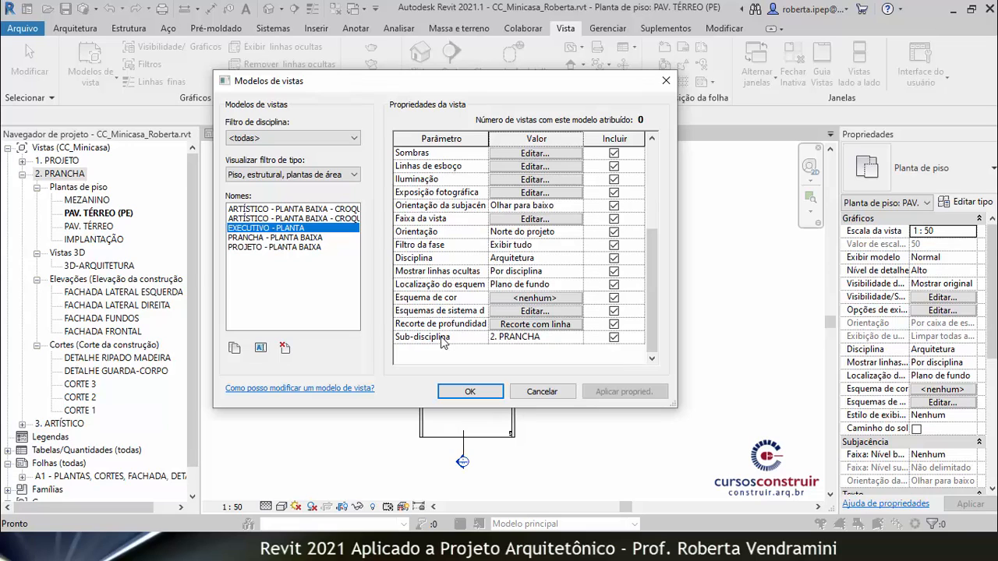
click(524, 342)
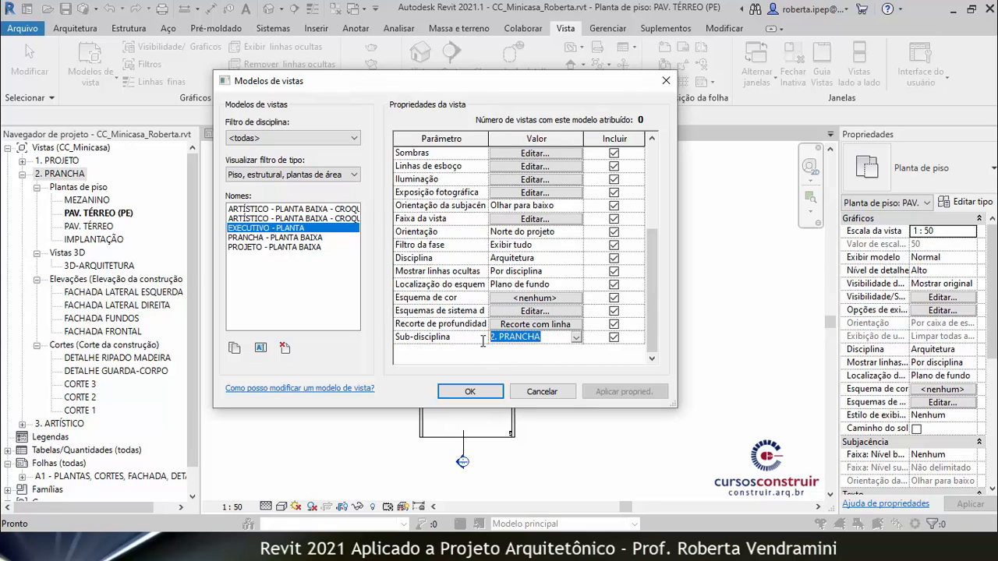
text(4)
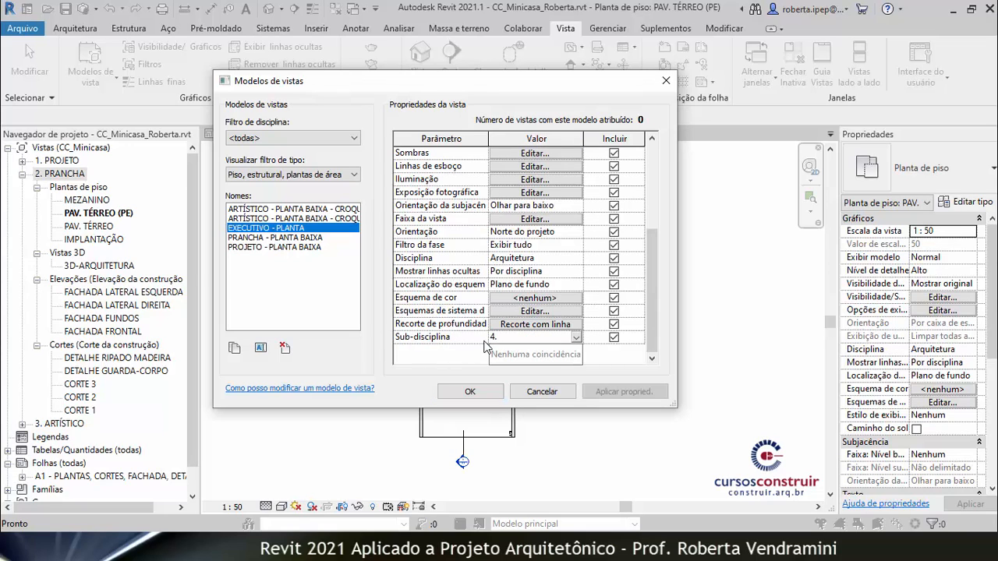
text(. EXEVC)
click(587, 356)
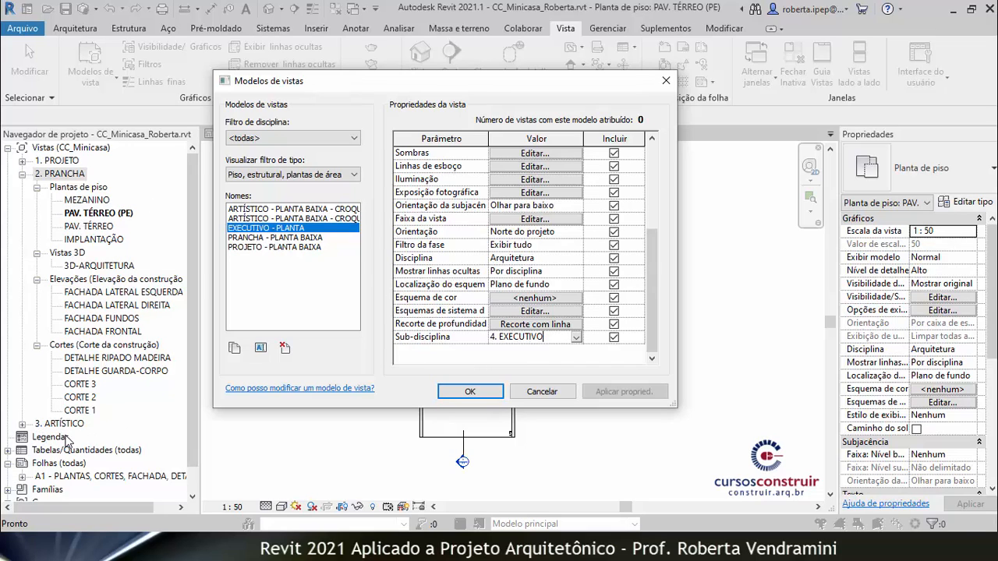
click(479, 392)
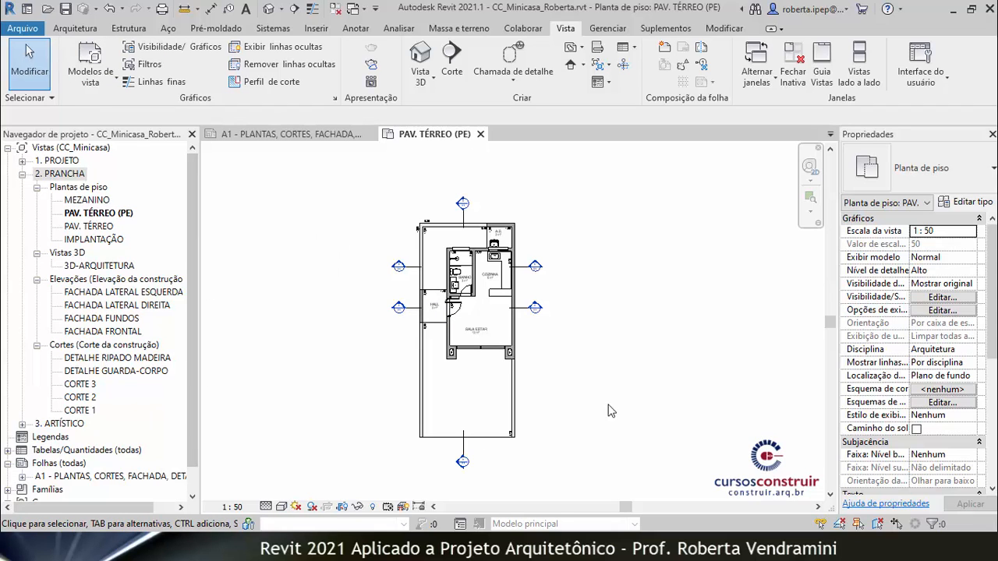
drag(989, 301, 989, 404)
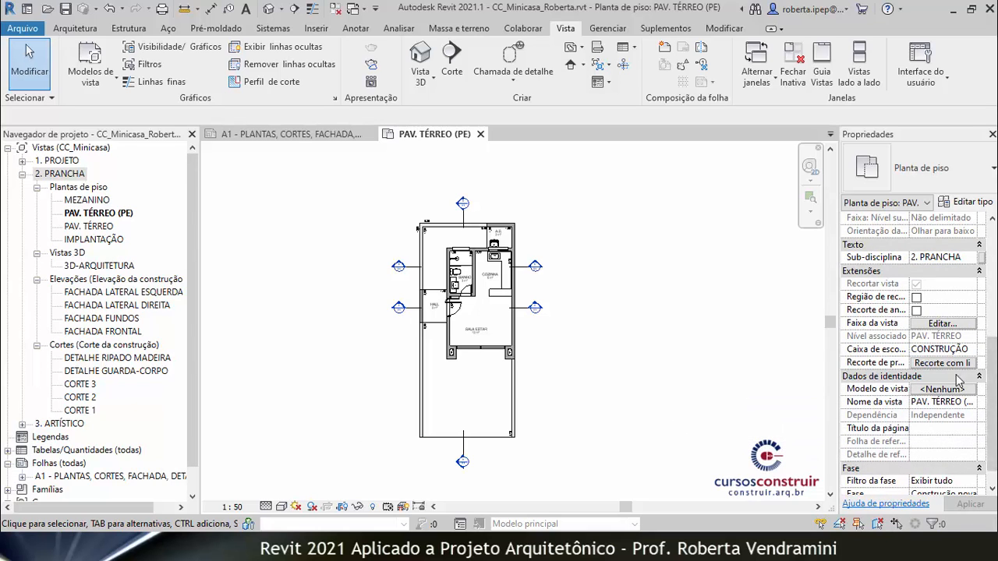
click(236, 507)
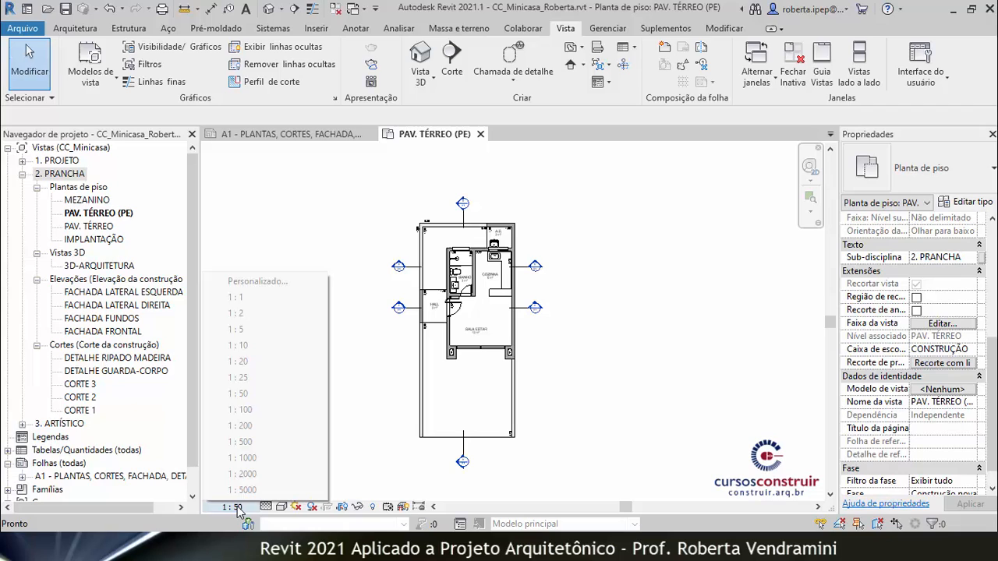
click(282, 507)
click(639, 337)
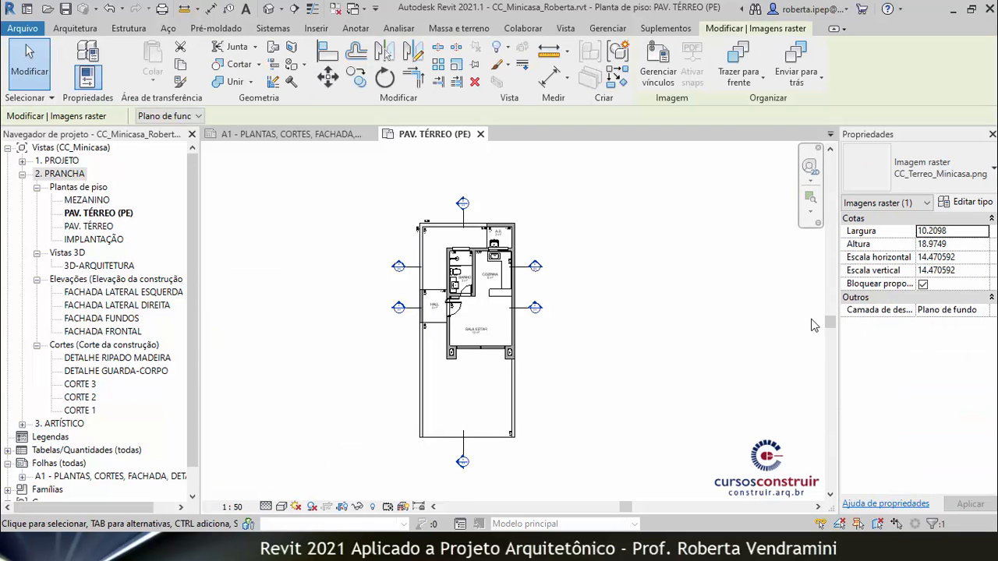
click(589, 258)
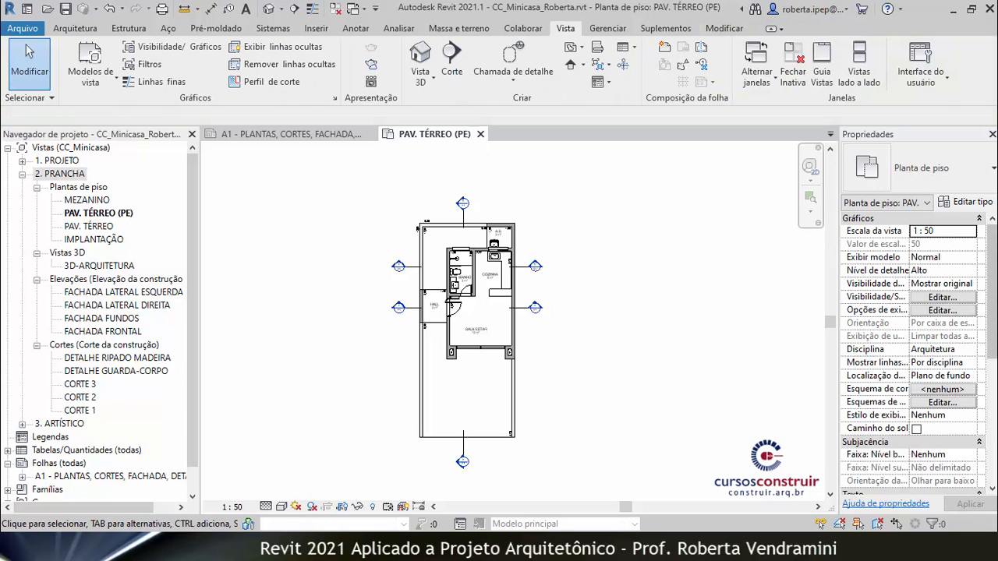
Assign the EXECUTIVO - PLANTA view template to the PAV. TÉRREO (PE) plan.
drag(993, 357, 988, 457)
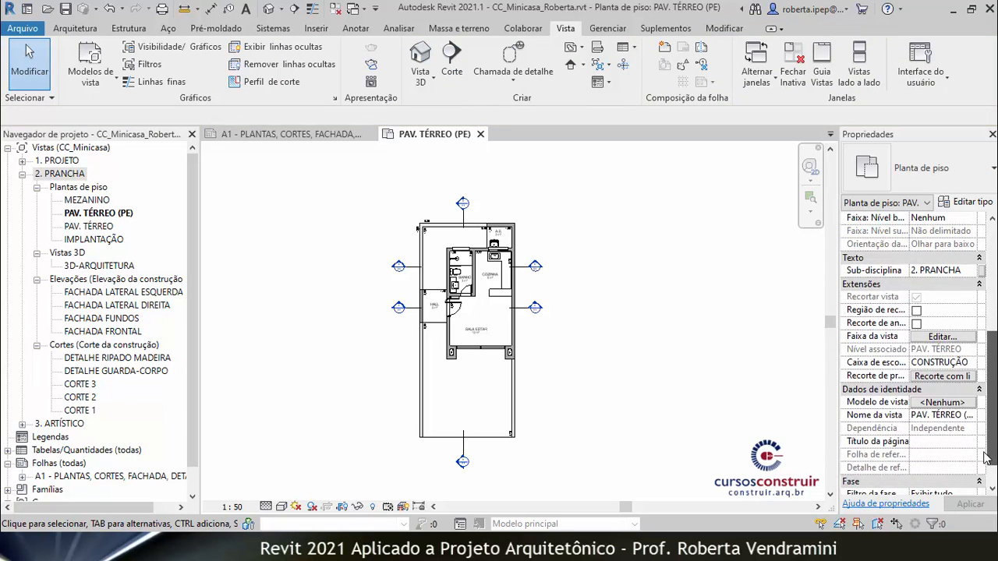
click(942, 402)
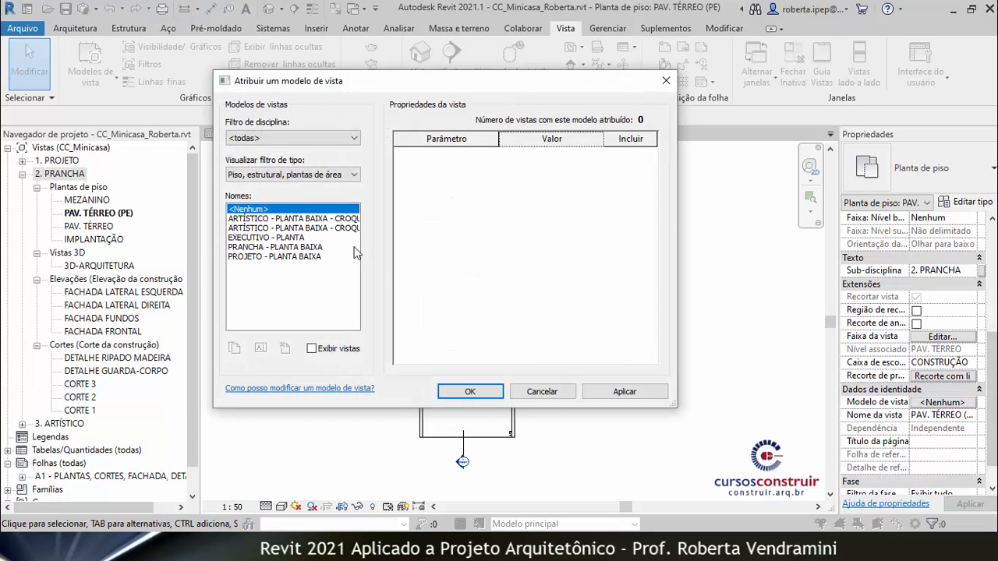
click(273, 238)
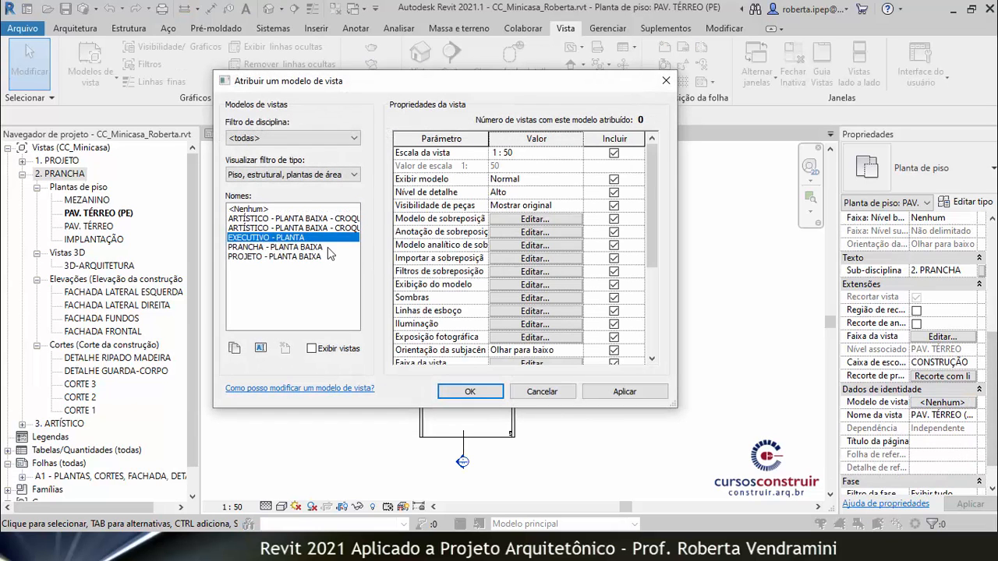
click(597, 396)
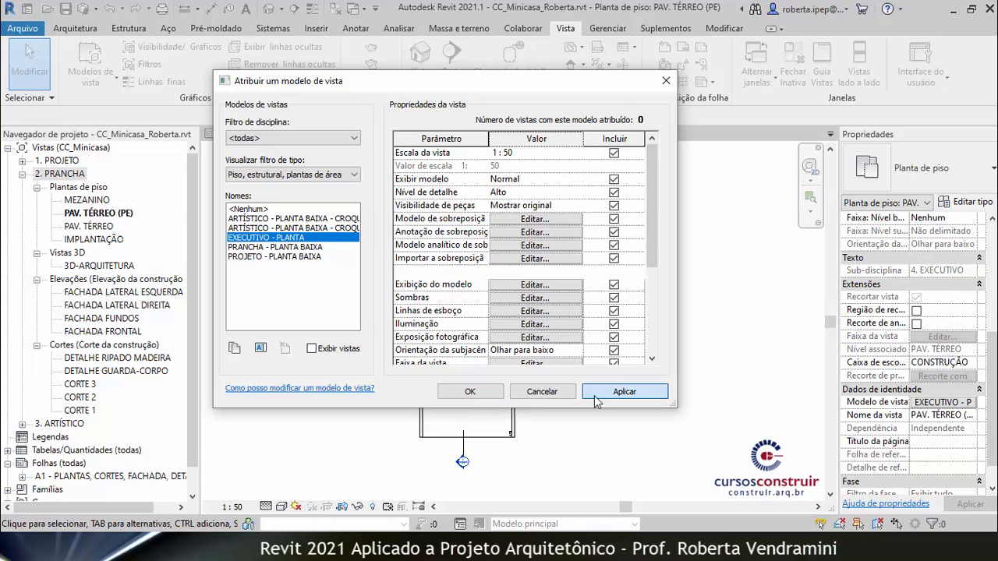
Confirm the view template assignment and expand the floor plans under 4. EXECUTIVO in place of 2. PRANCHA.
click(472, 392)
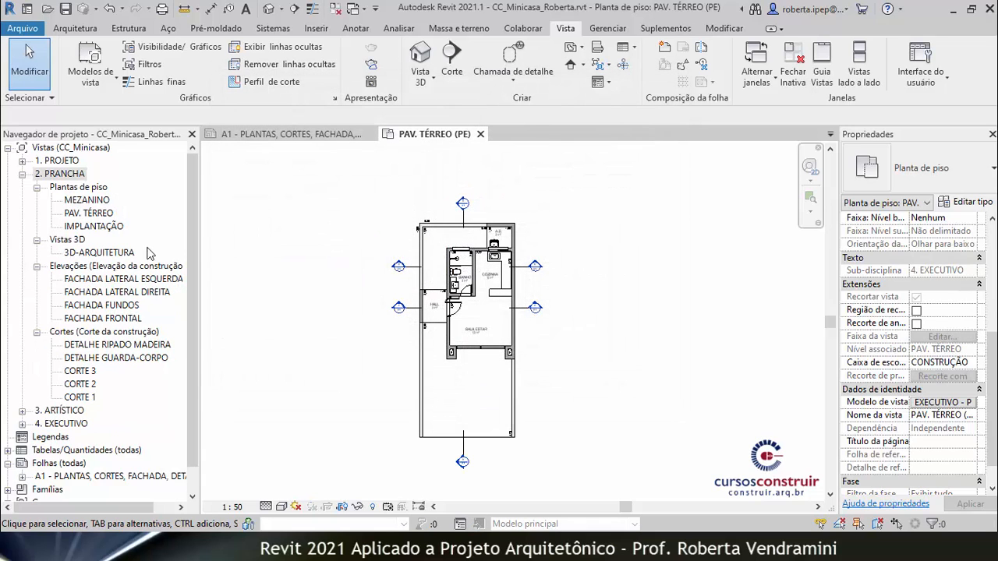
click(23, 174)
click(23, 201)
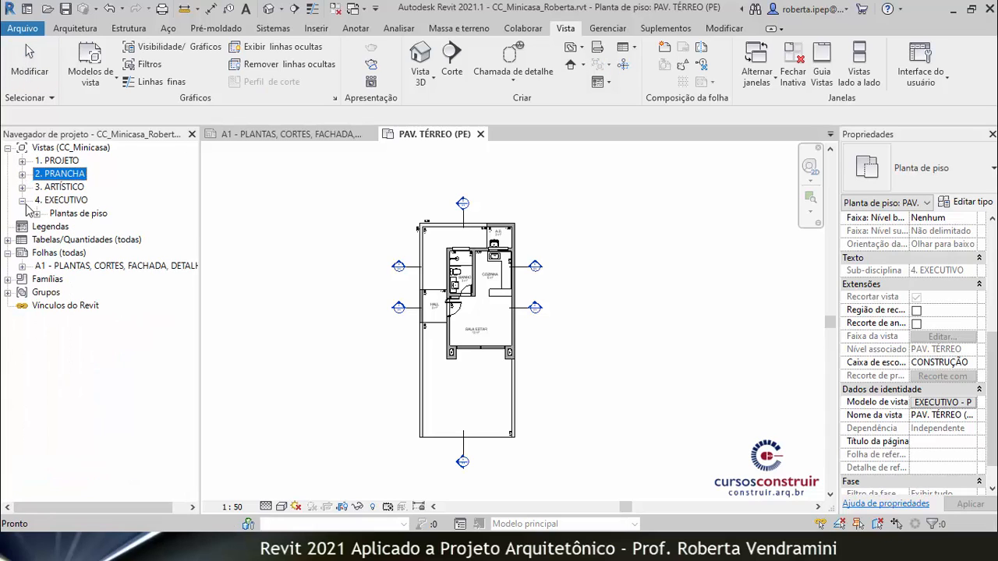
click(37, 214)
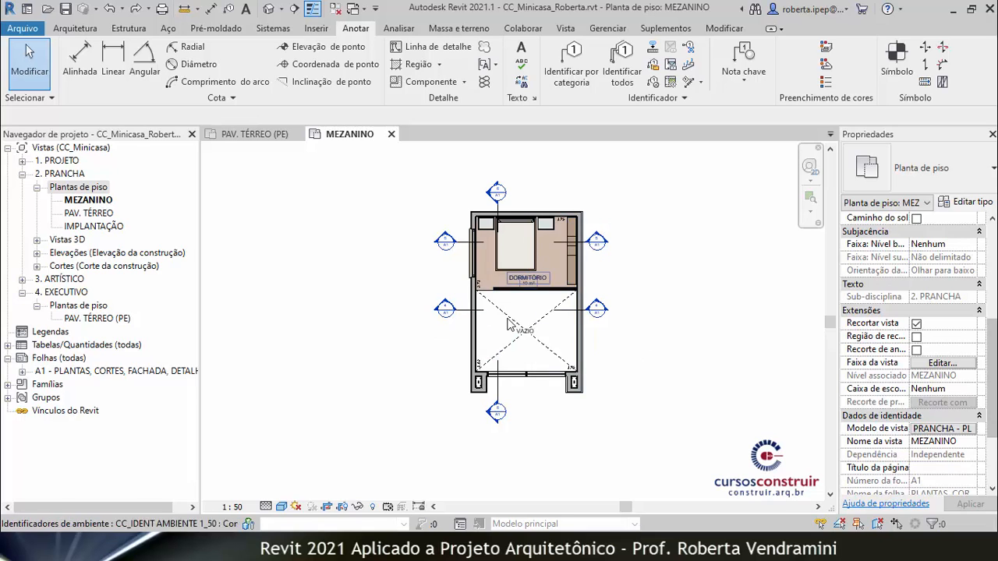
Duplicate the 2. PRANCHA MEZANINO plan without detailing and inspect the bedroom, void and curtain wall areas of the copy.
click(88, 201)
right_click(91, 204)
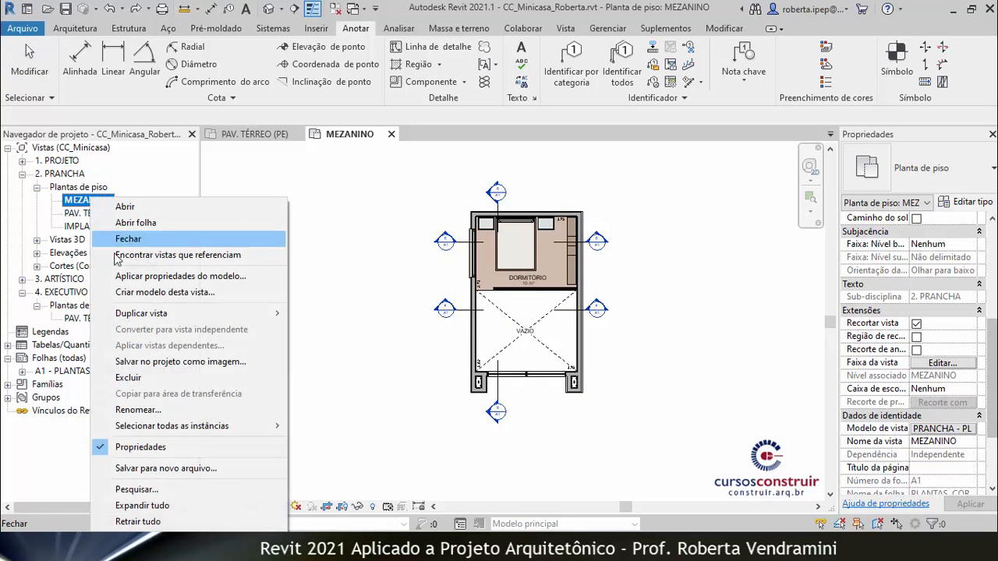
mouse_move(178, 313)
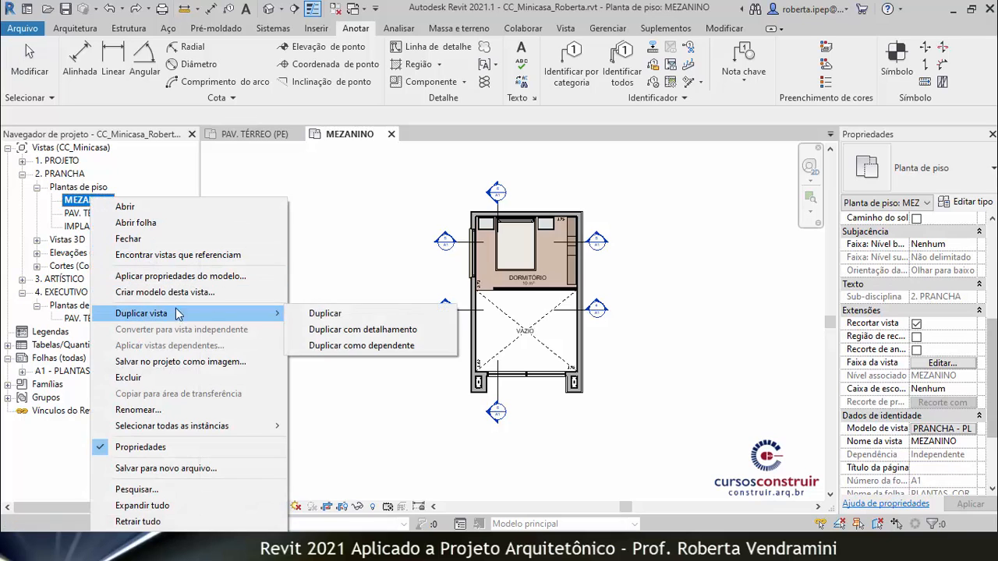
click(354, 314)
scroll(569, 244, up, 5)
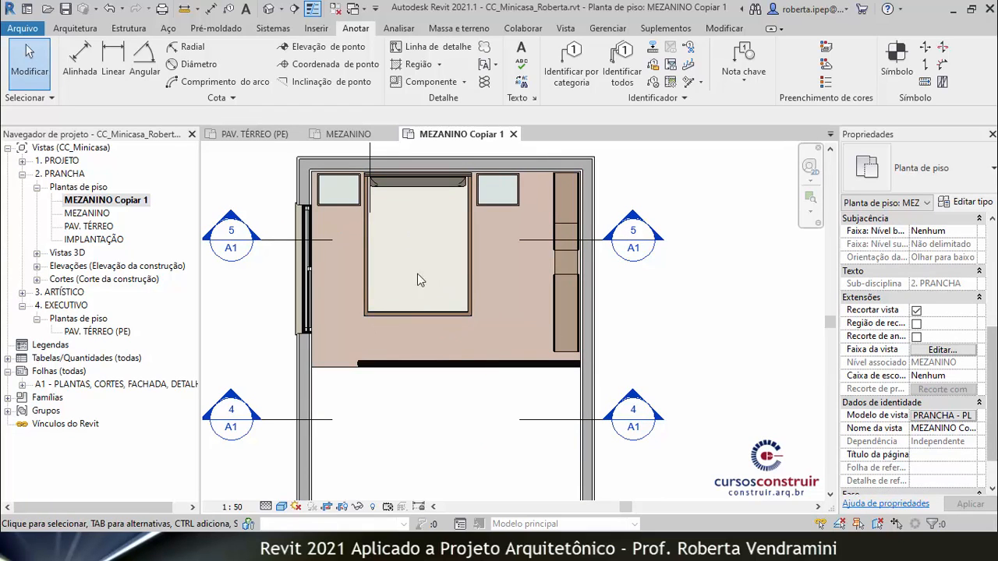
scroll(511, 311, down, 4)
scroll(442, 458, up, 3)
scroll(441, 458, up, 2)
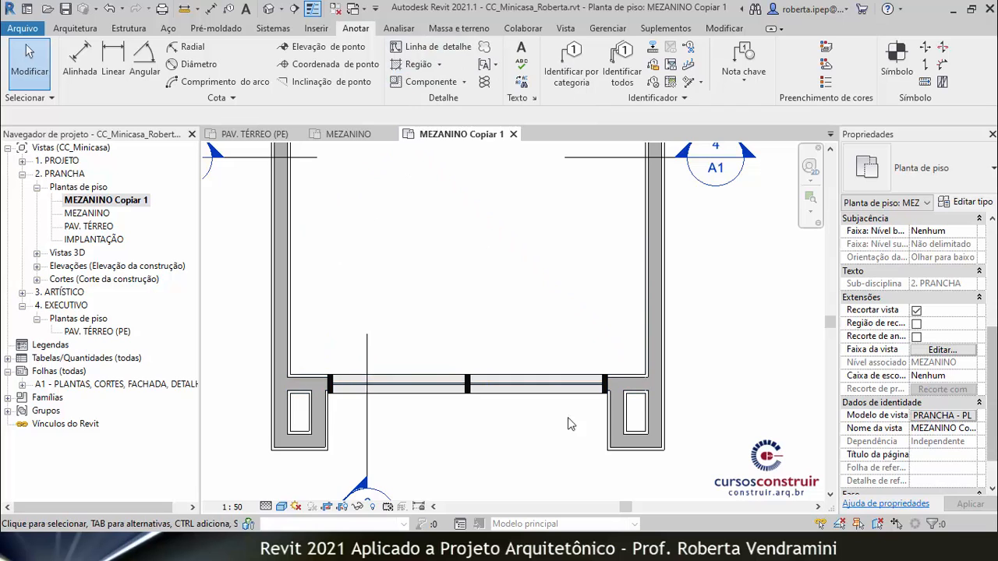
scroll(468, 456, down, 2)
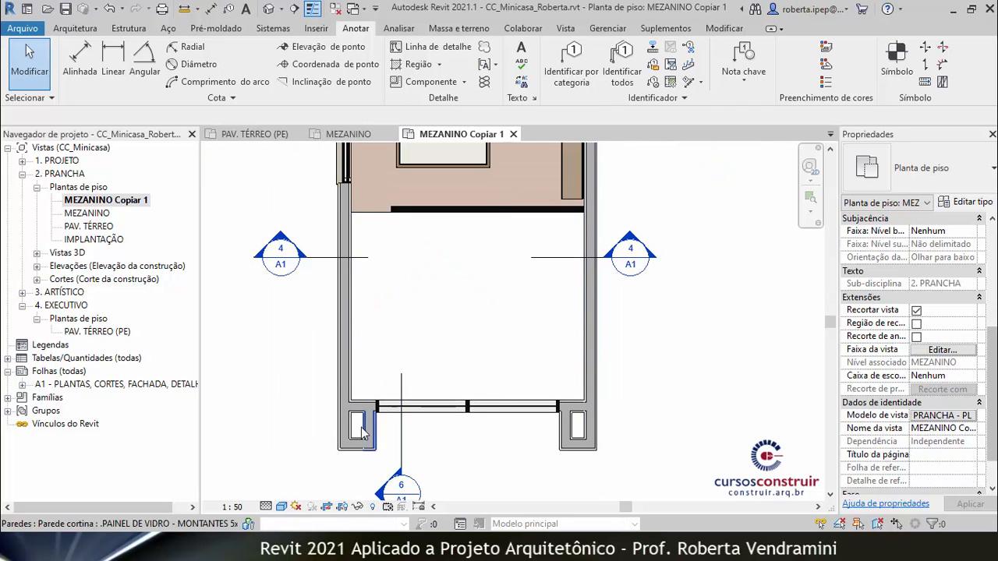
scroll(361, 442, up, 1)
scroll(361, 442, up, 3)
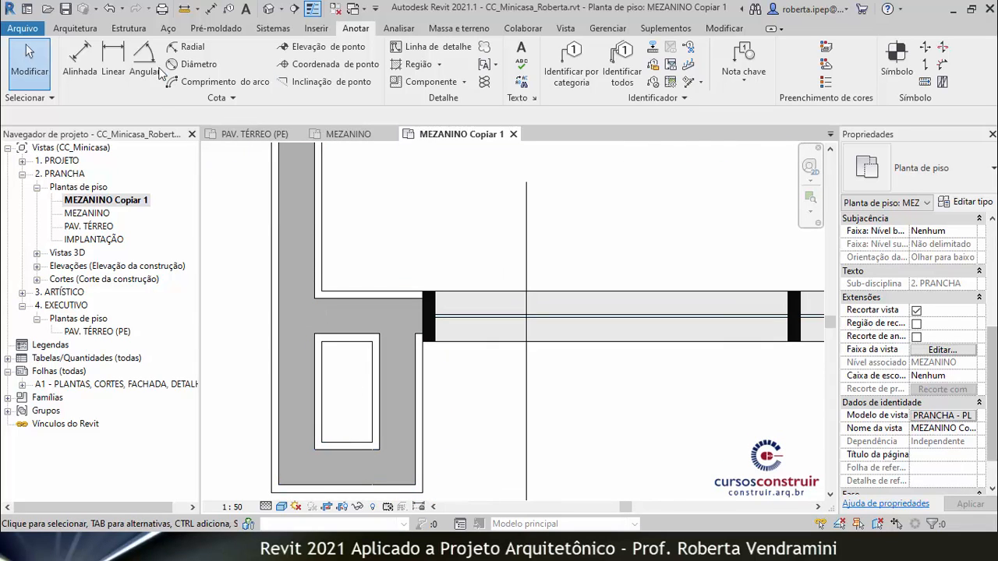
Review the annotations and void lines of the original MEZANINO plan, and duplicate that plan with detailing.
double_click(88, 213)
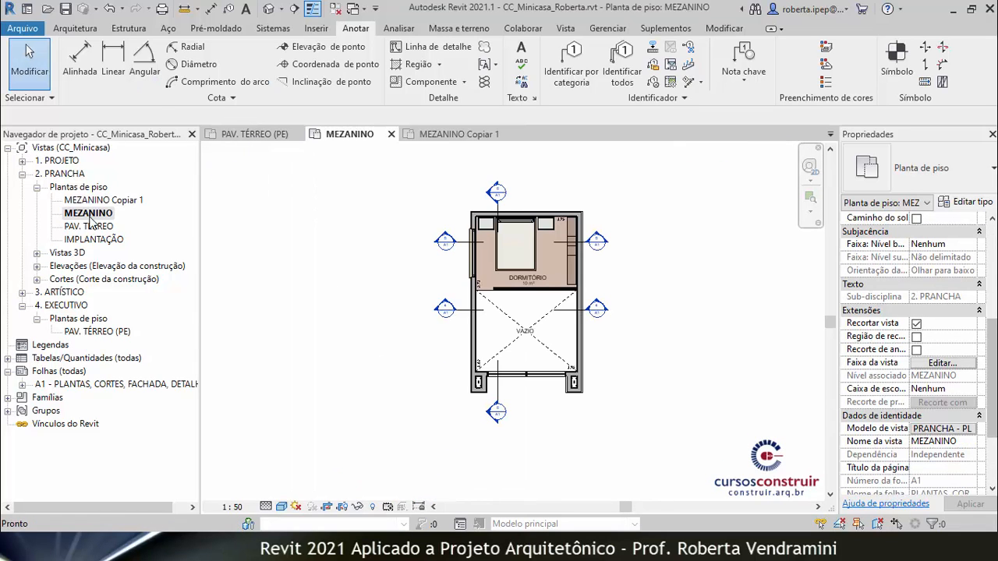
scroll(546, 382, up, 4)
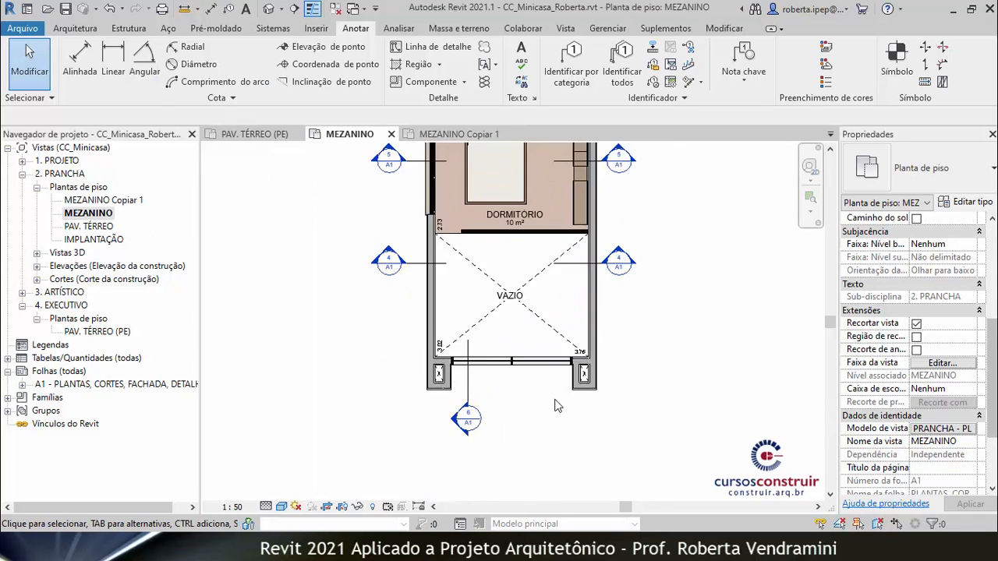
scroll(538, 389, down, 2)
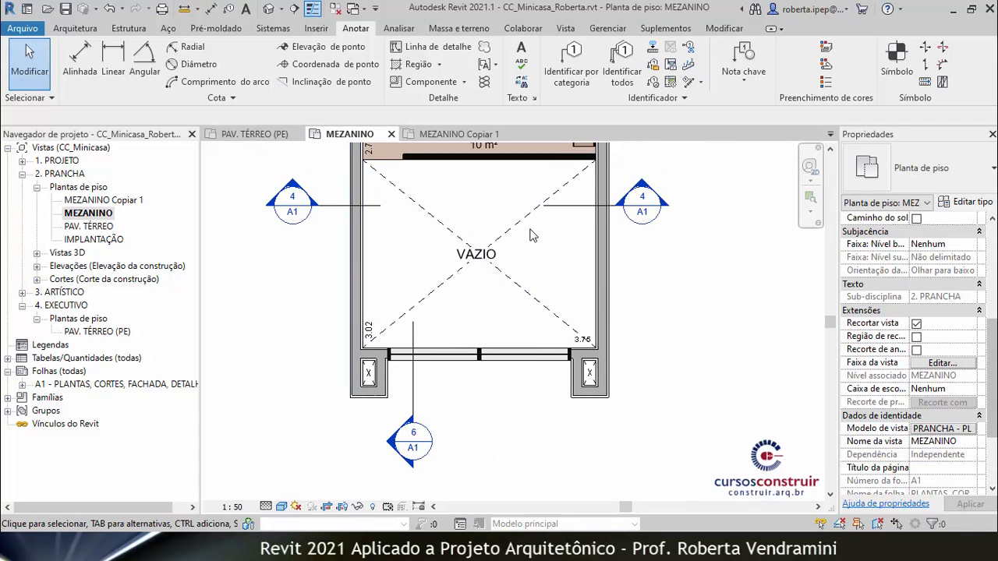
scroll(533, 367, down, 2)
scroll(534, 407, down, 2)
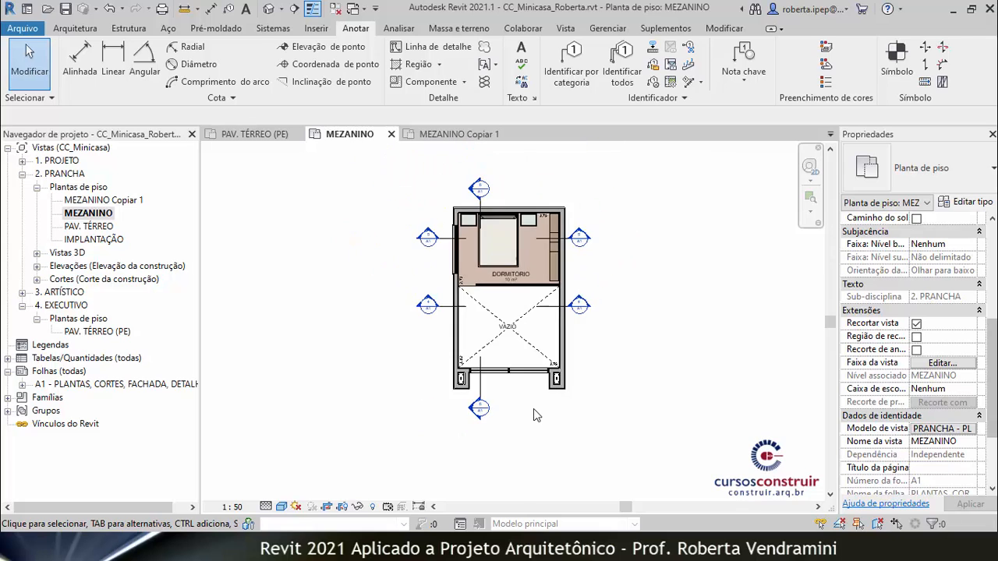
scroll(512, 275, up, 1)
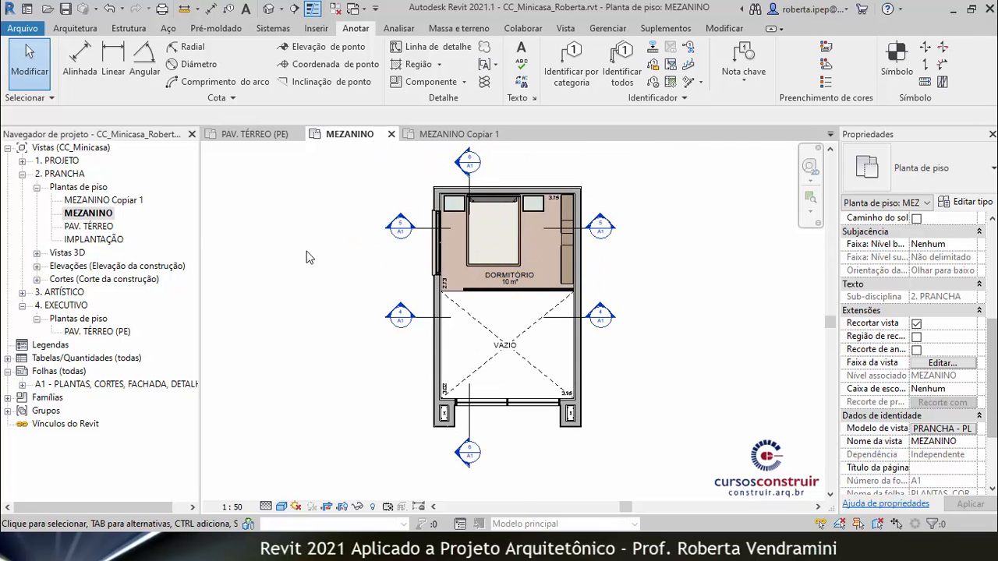
right_click(88, 216)
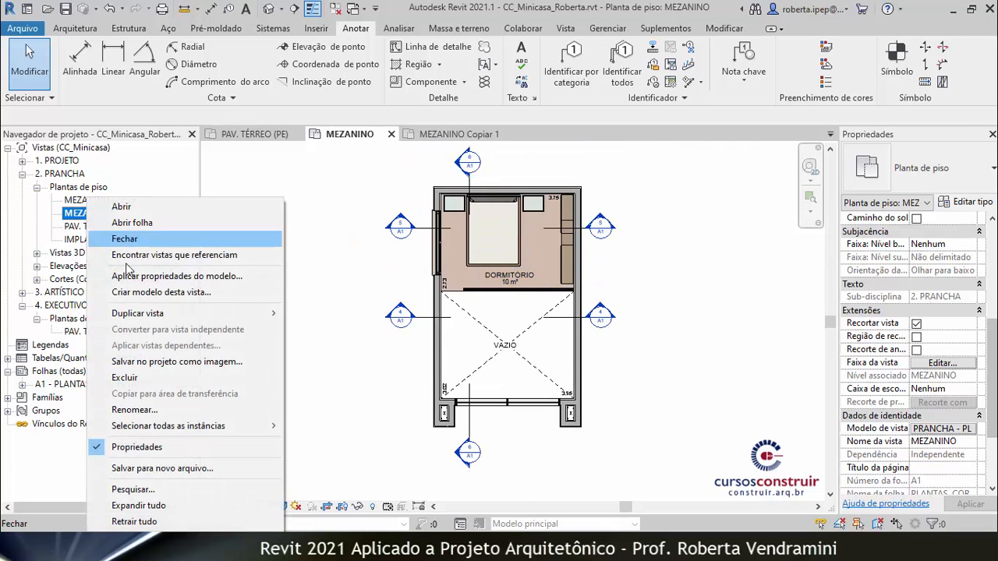
mouse_move(253, 315)
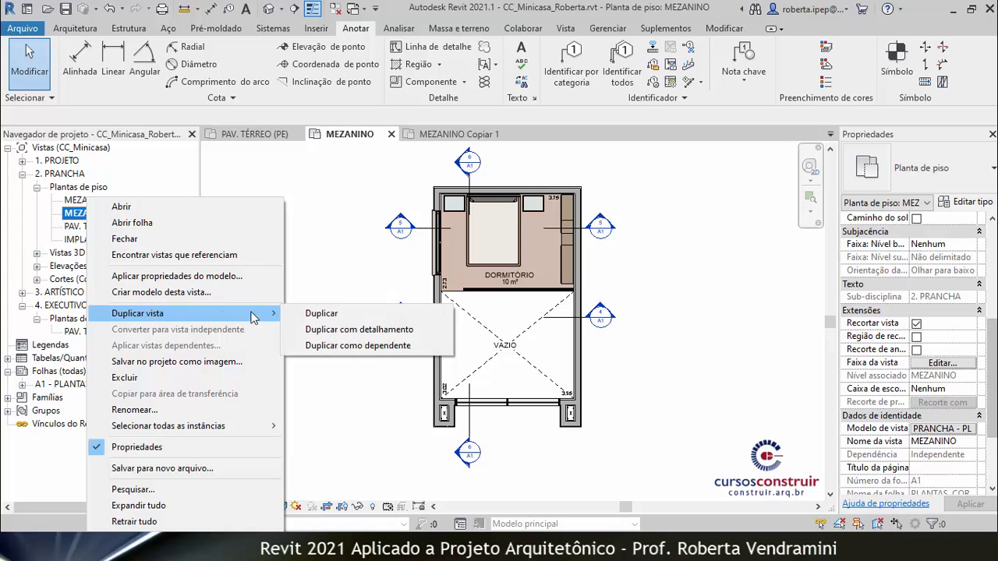
click(353, 331)
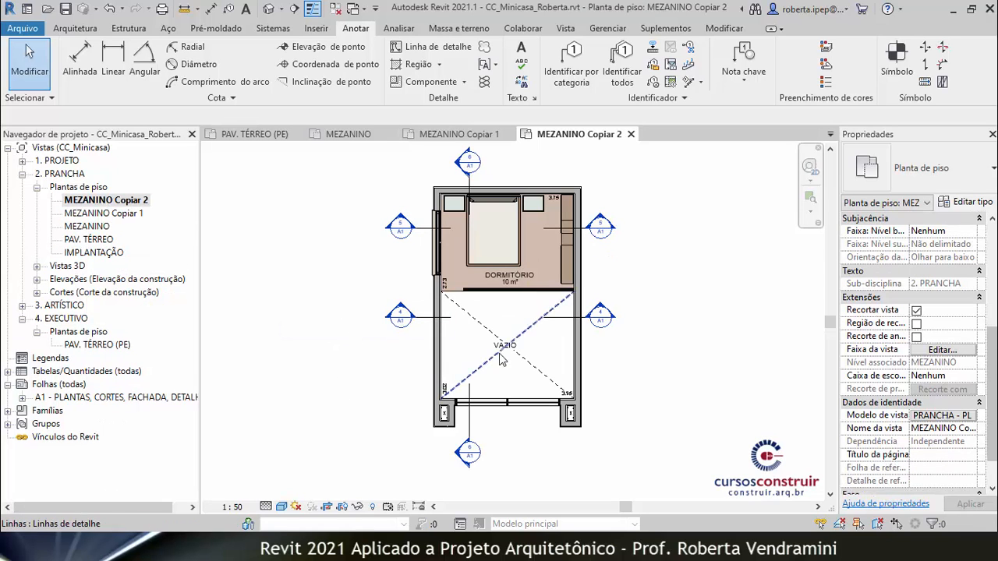
Delete the MEZANINO Copiar 1 plan and rename MEZANINO Copiar 2 as MEZANINO (PE).
right_click(103, 213)
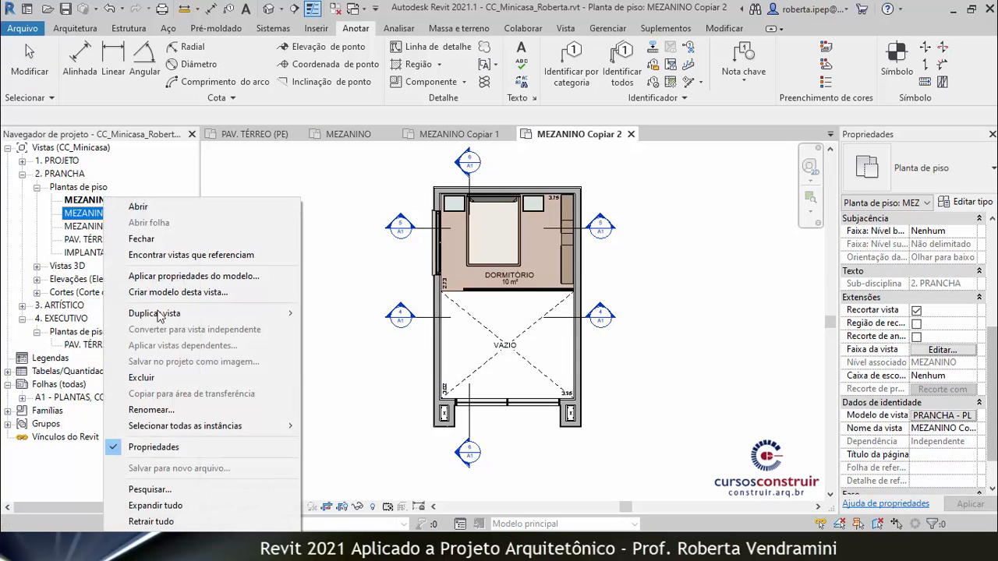
click(234, 378)
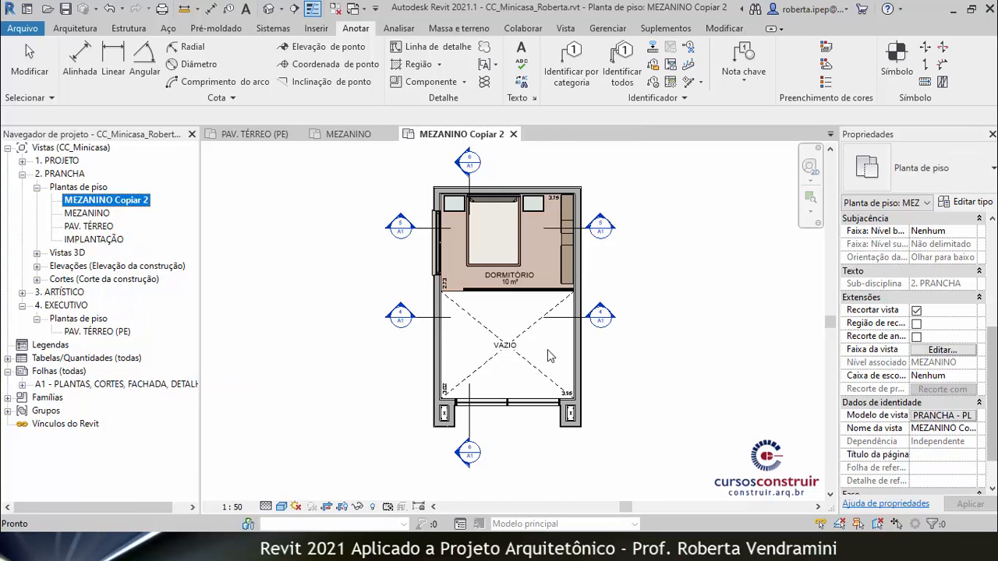
right_click(100, 205)
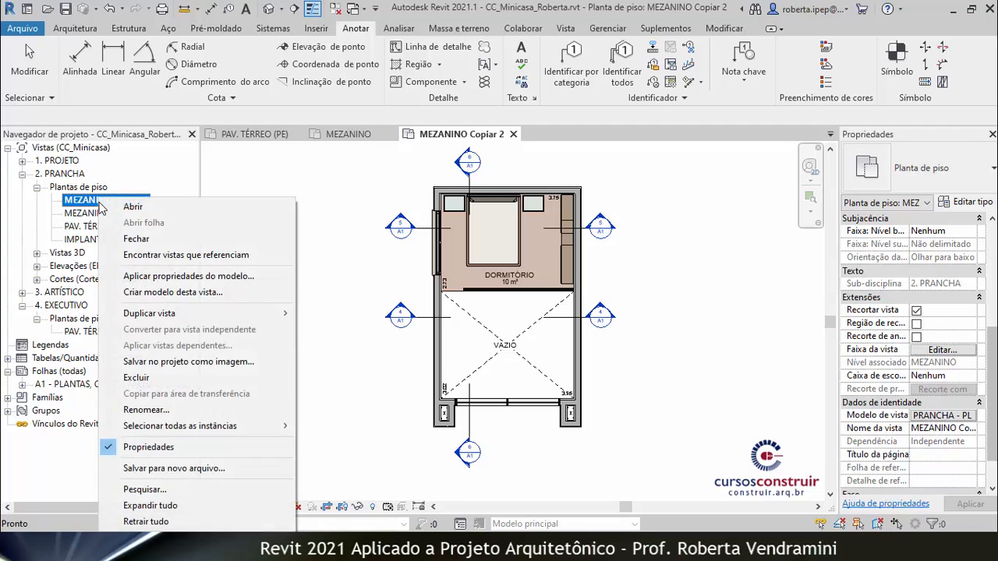
click(167, 411)
click(118, 202)
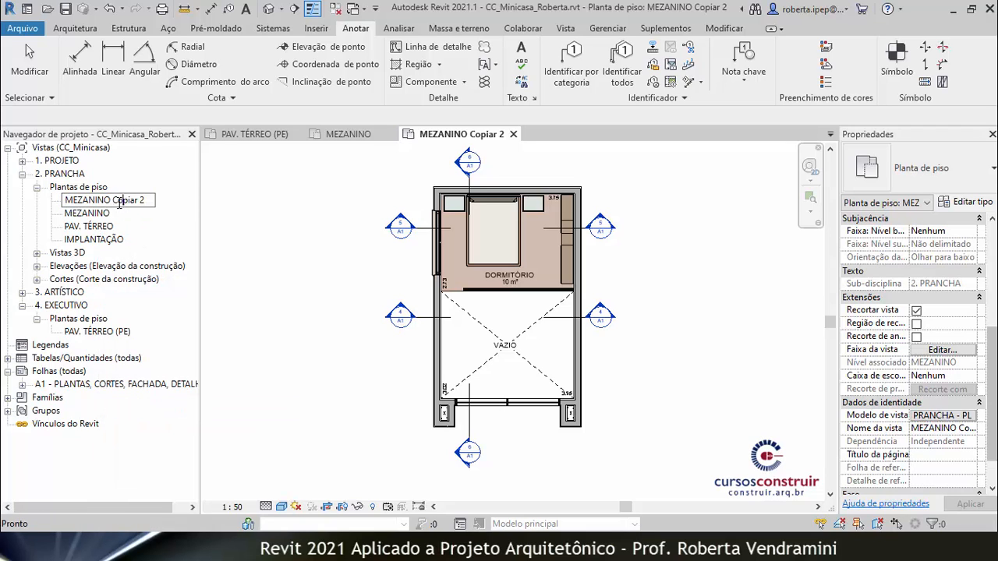
drag(130, 200, 148, 200)
text((PE)
click(276, 246)
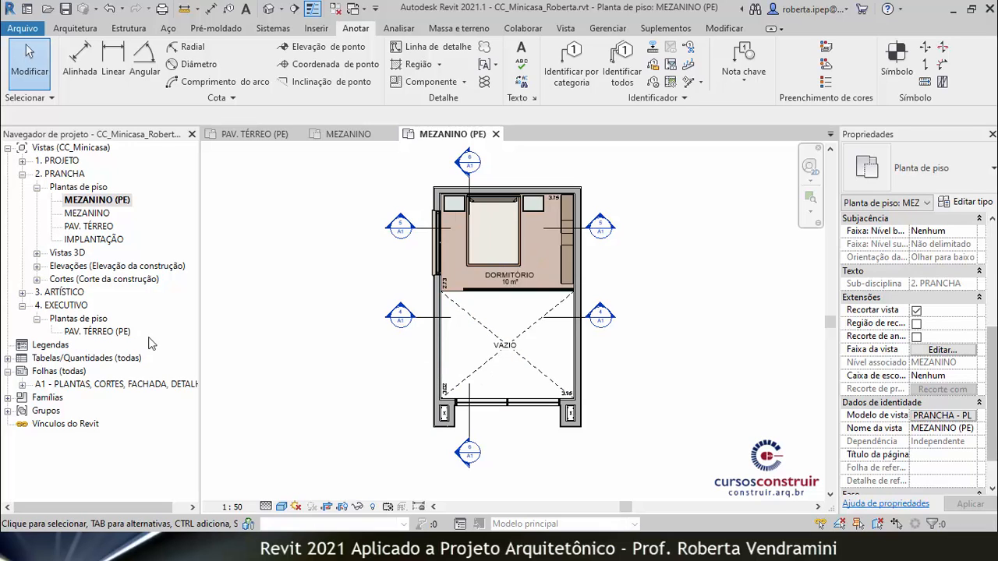
Check the view range of the MEZANINO (PE) plan, discard the dialog, and close the original MEZANINO view.
click(946, 353)
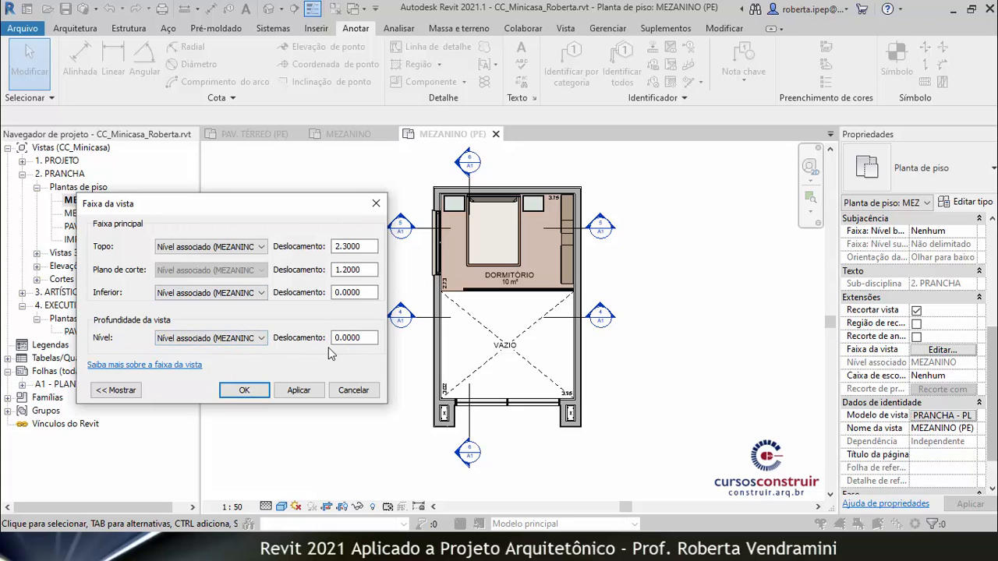
click(352, 390)
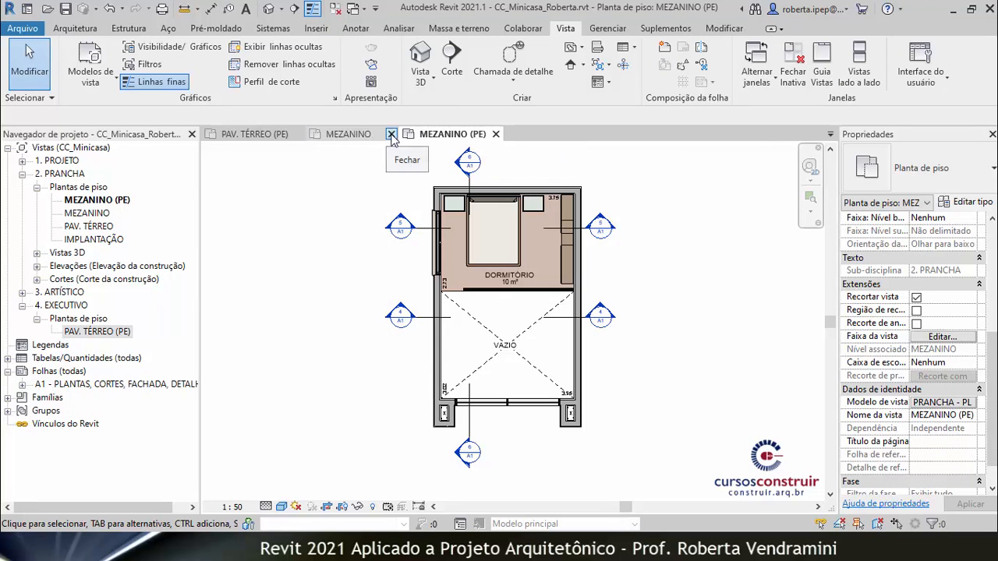
click(391, 134)
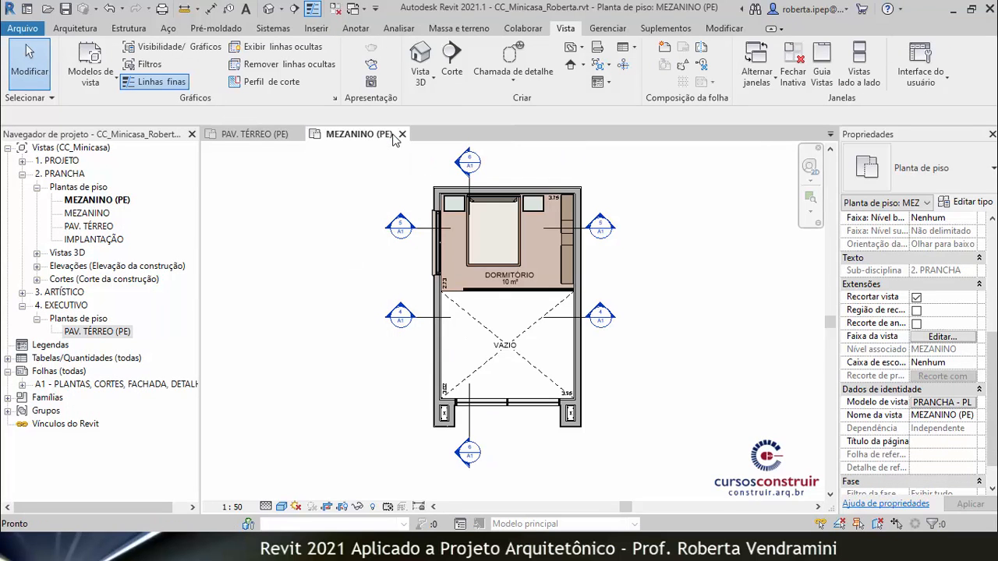
Switch to the PAV. TÉRREO (PE) plan and check its scale, detail level and visual style options.
click(271, 135)
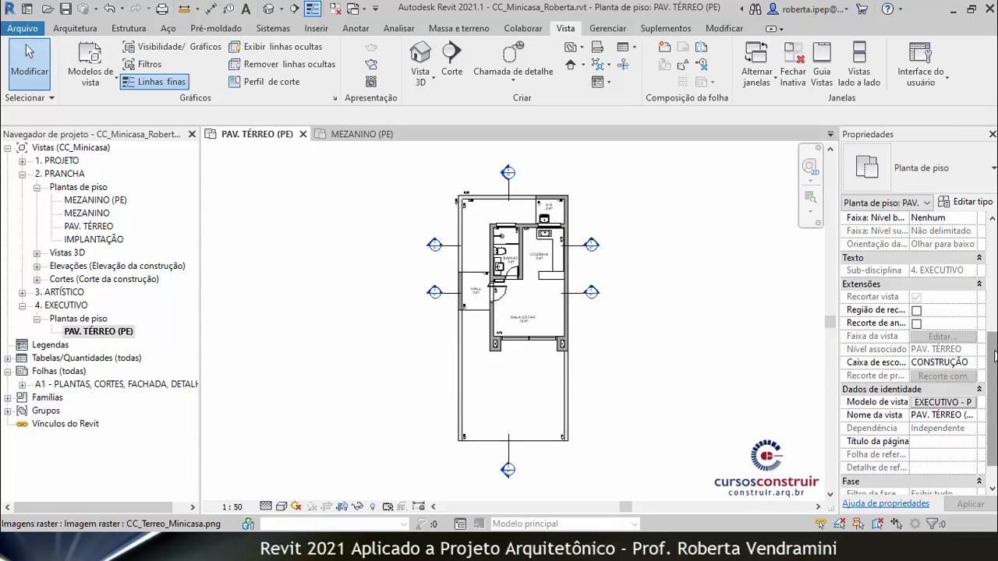
drag(995, 356, 994, 366)
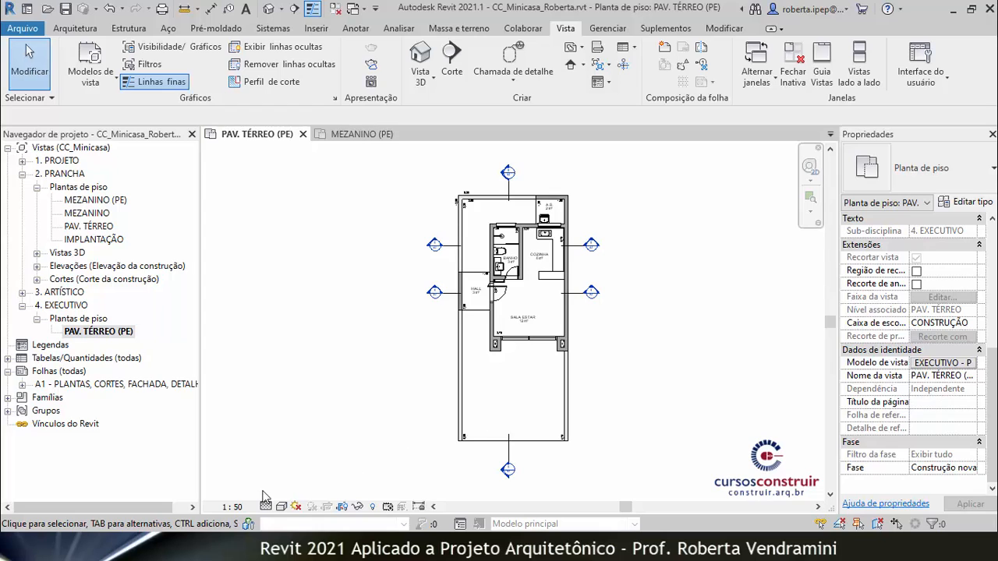
click(236, 507)
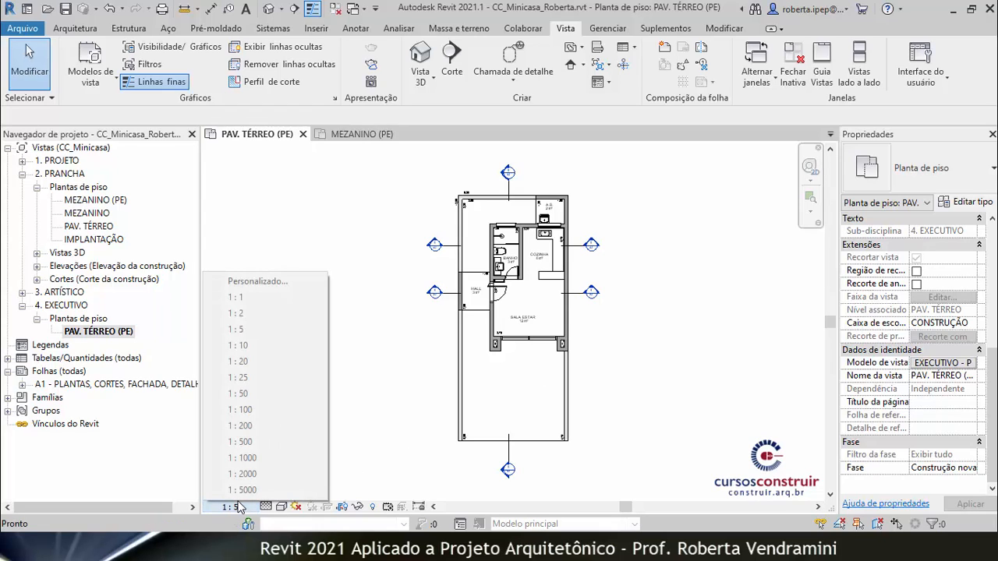
click(382, 419)
click(266, 507)
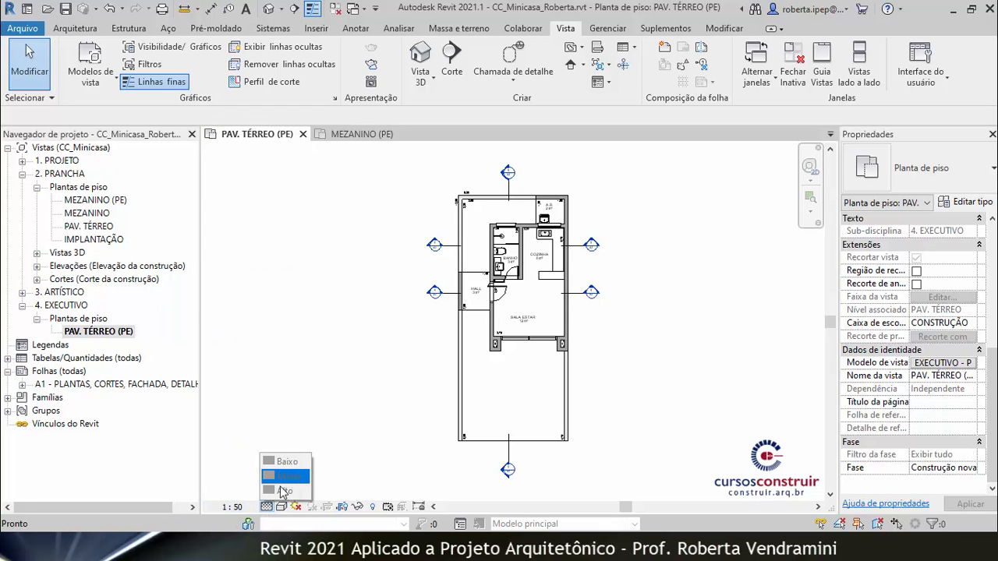
click(354, 463)
click(281, 507)
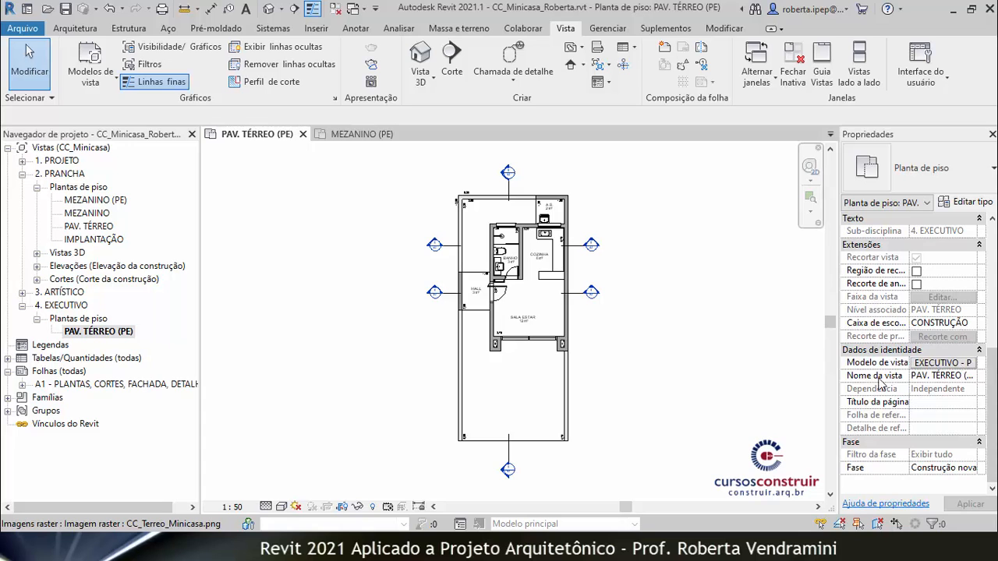
Set the PAV. TÉRREO (PE) plan's view template to <Nenhum> and check the plan's view range.
click(943, 363)
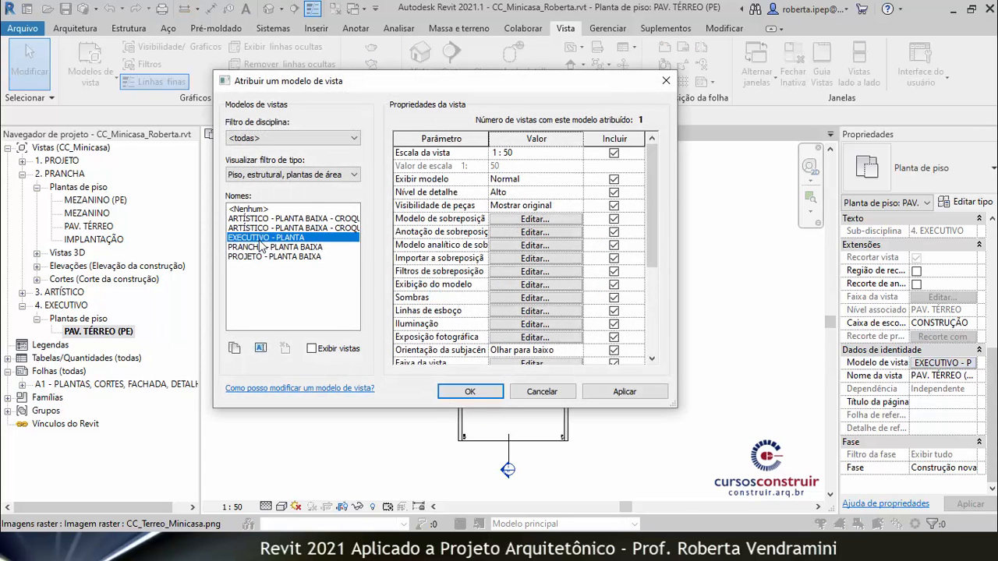
click(248, 209)
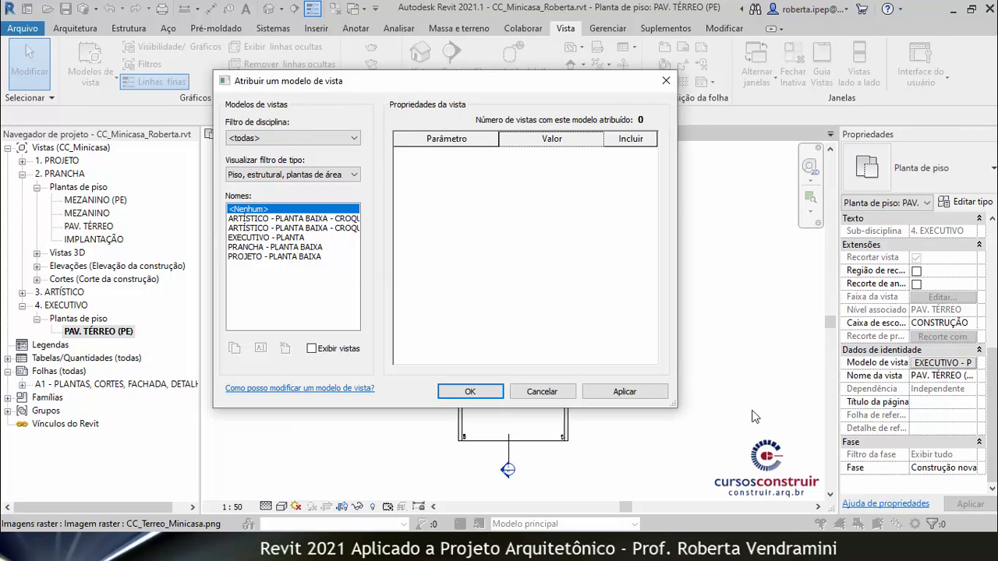
click(628, 392)
click(470, 391)
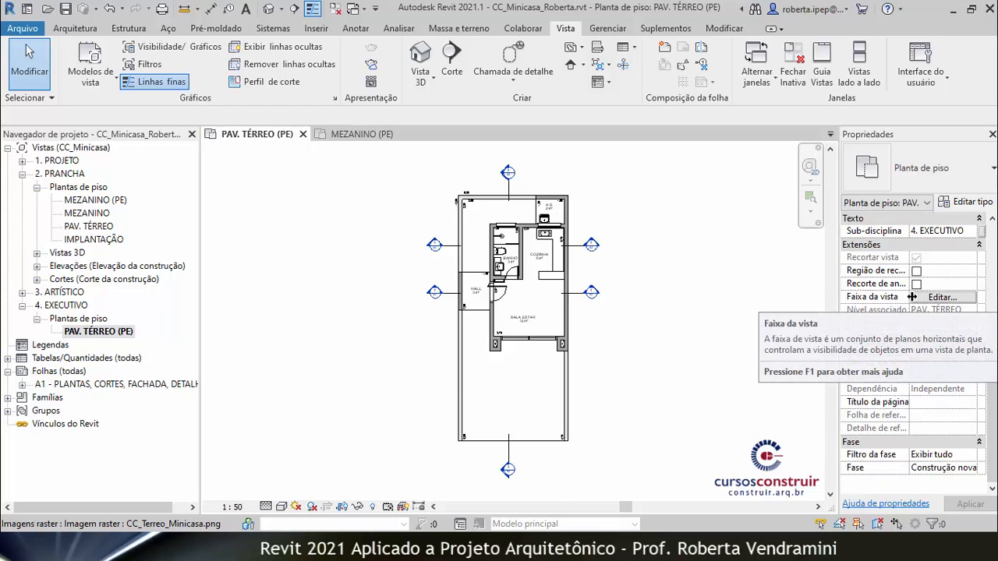
click(941, 299)
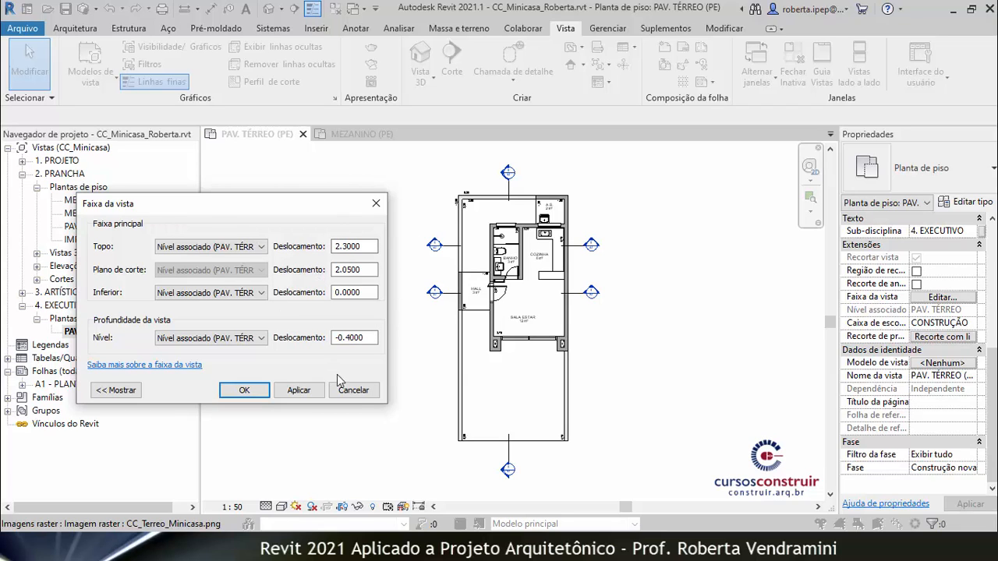
click(244, 392)
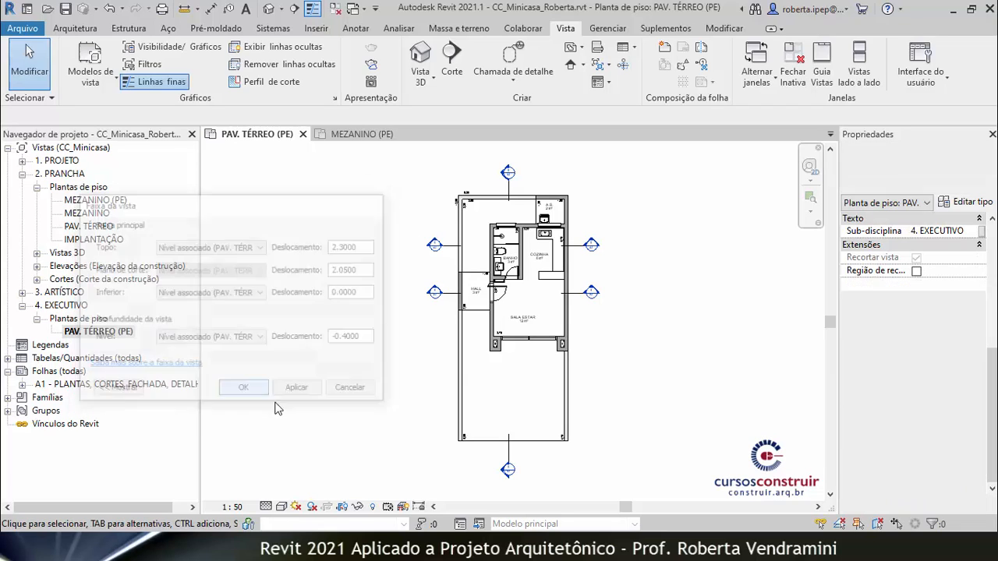
Assign the EXECUTIVO - PLANTA view template to the MEZANINO (PE) plan.
click(359, 134)
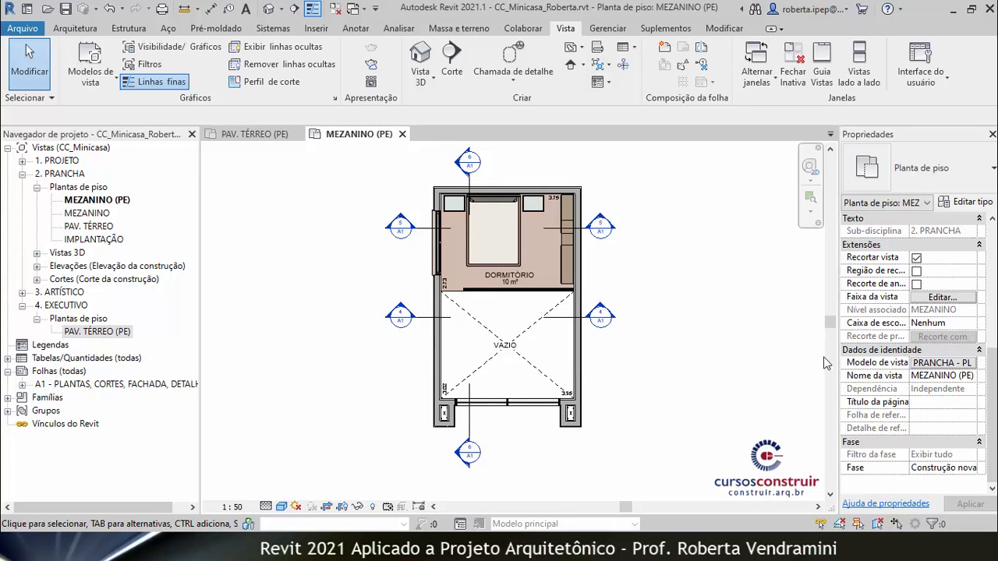
click(942, 363)
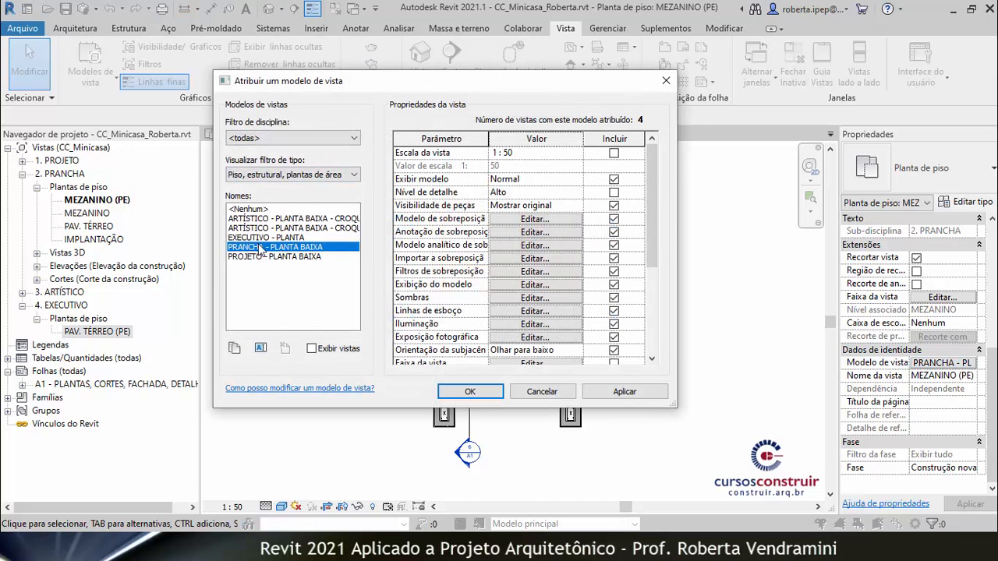
click(256, 238)
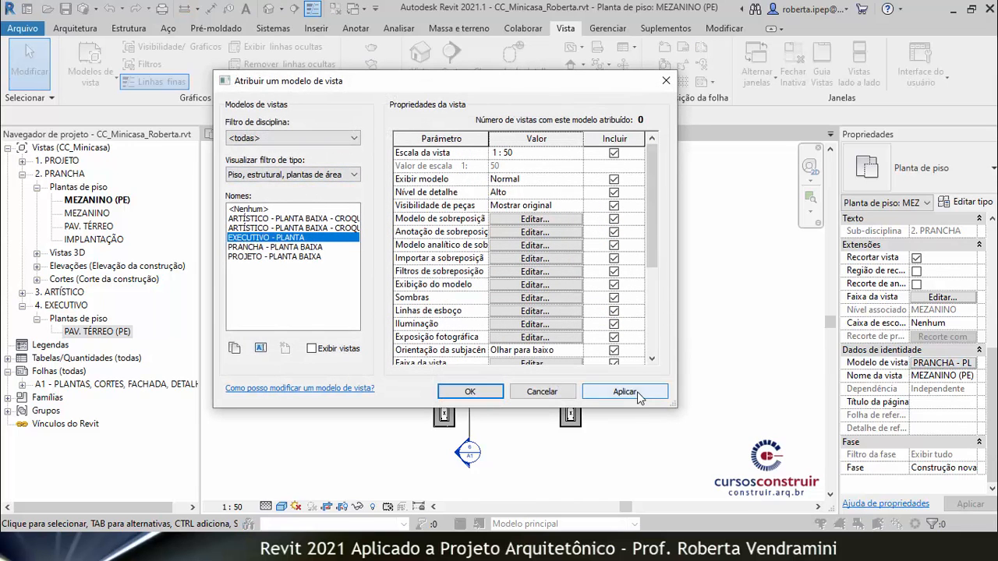
click(597, 393)
click(488, 394)
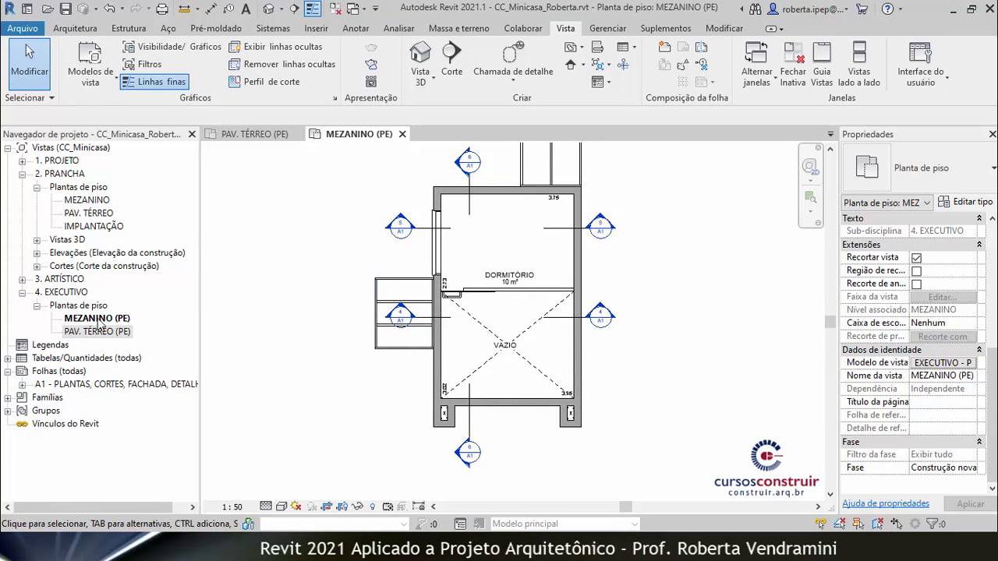
Move the DORMITÓRIO room tag in the MEZANINO (PE) plan up to the middle of the bedroom.
scroll(545, 214, up, 3)
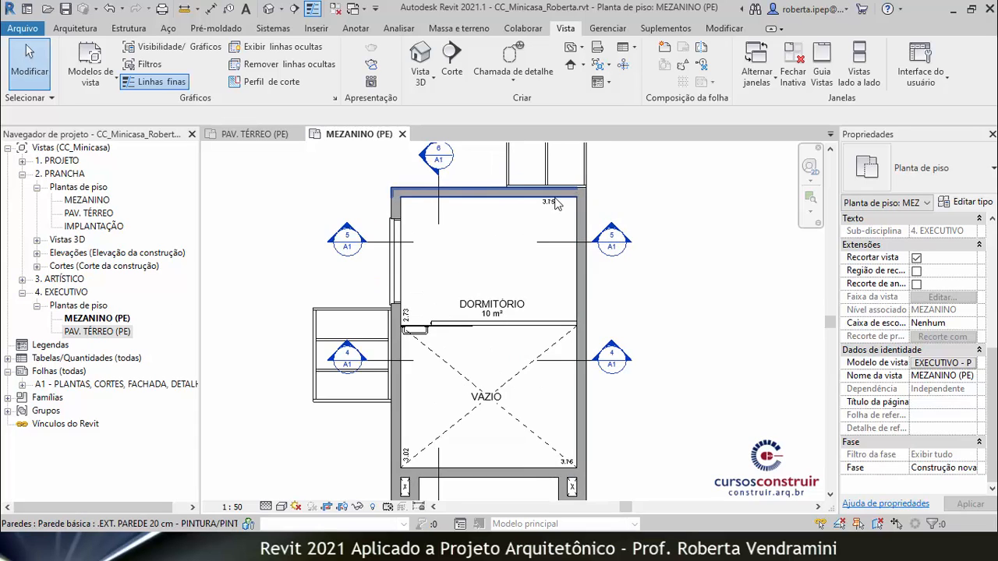
scroll(545, 210, up, 1)
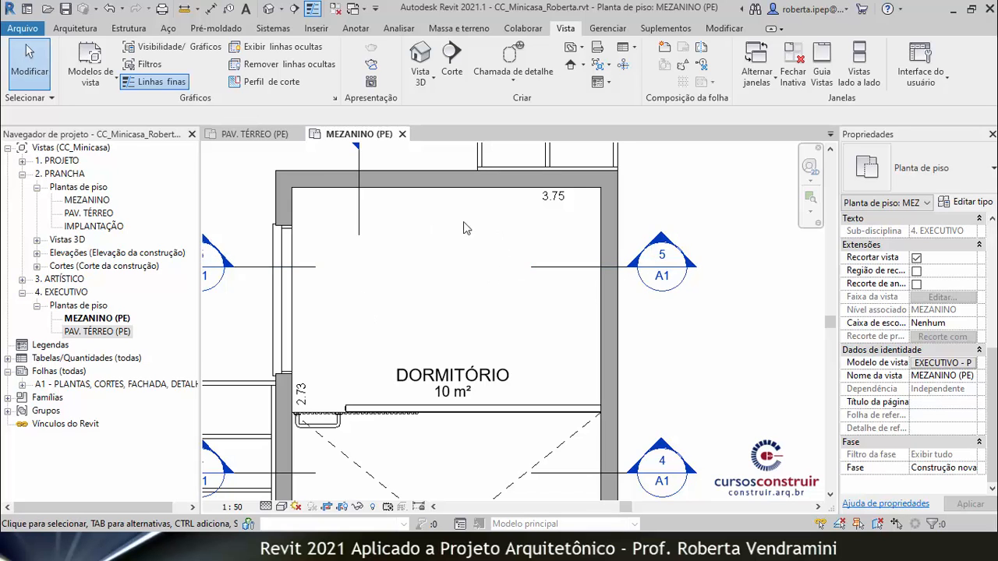
scroll(463, 228, down, 3)
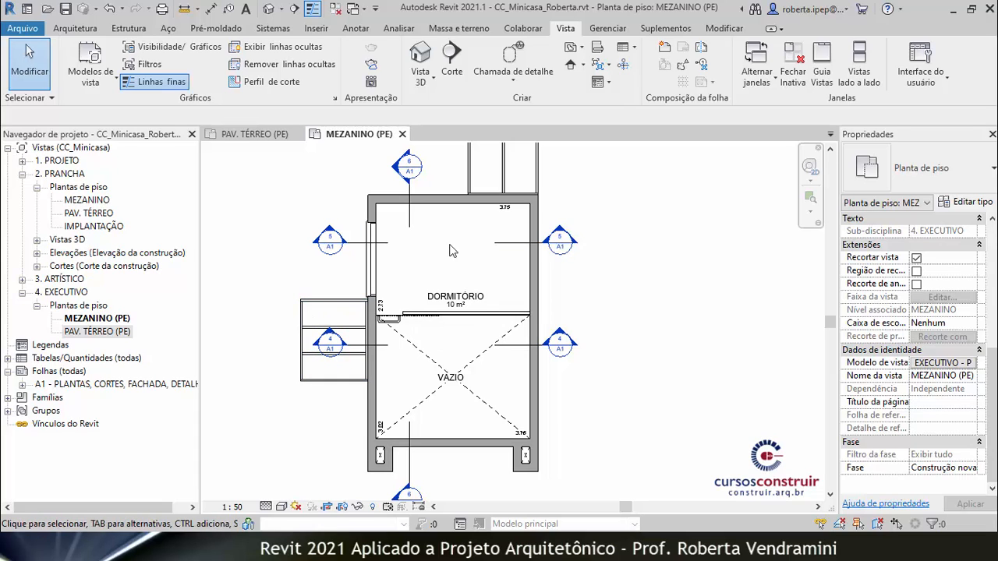
scroll(490, 290, up, 2)
scroll(491, 284, up, 2)
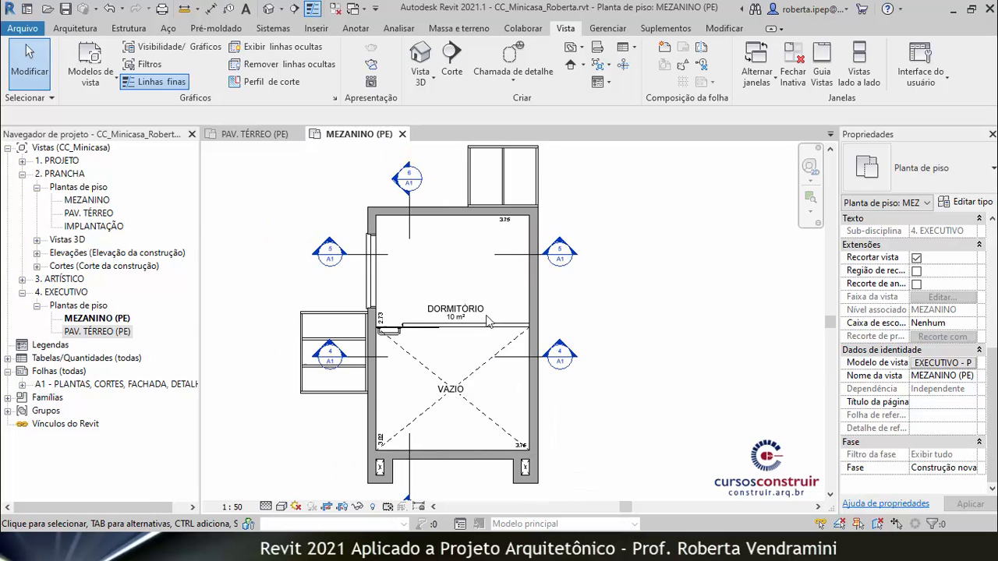
click(471, 325)
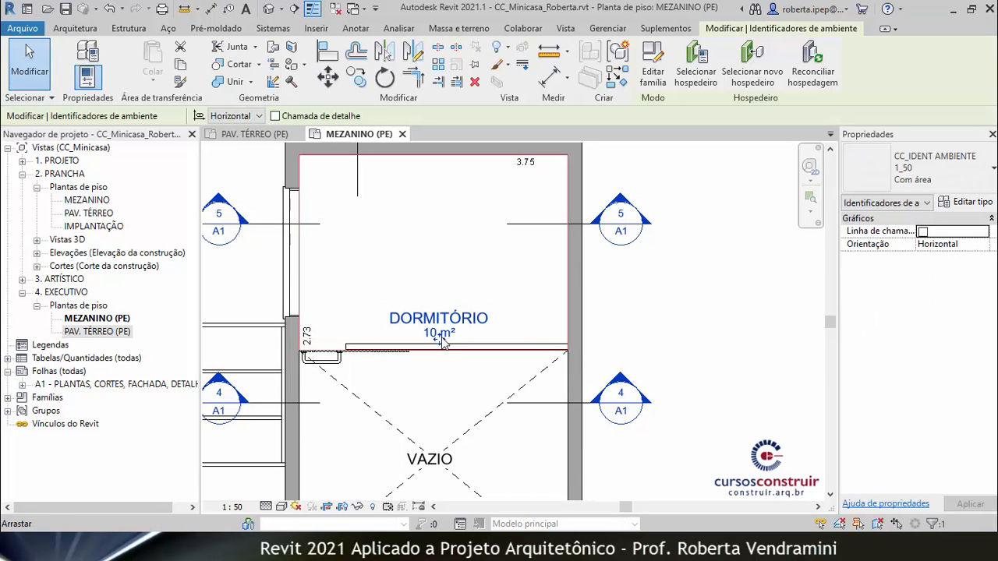
drag(440, 336, 439, 276)
click(688, 291)
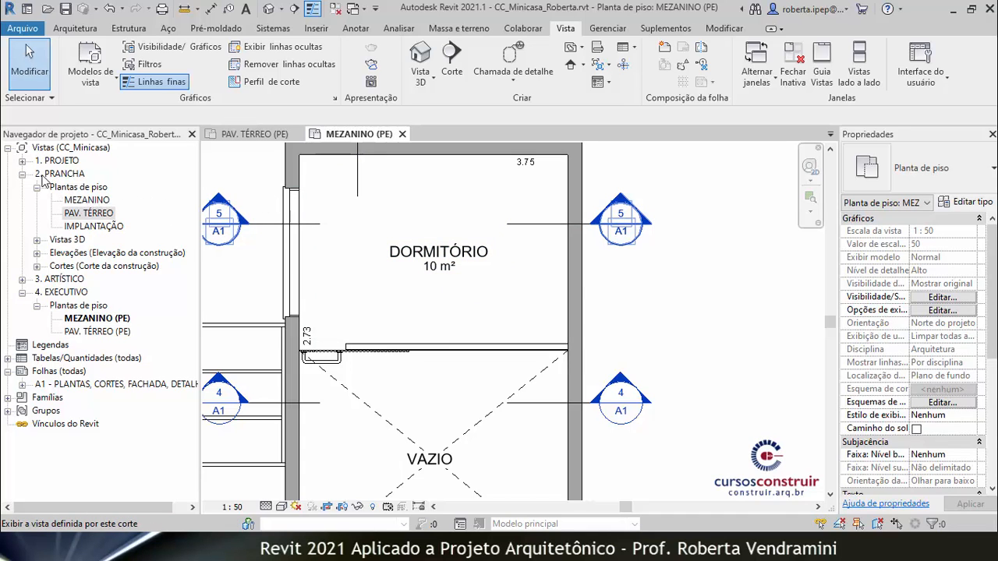
Open the original MEZANINO plan under 2. PRANCHA, compare its DORMITÓRIO tag position, and close the view.
double_click(82, 202)
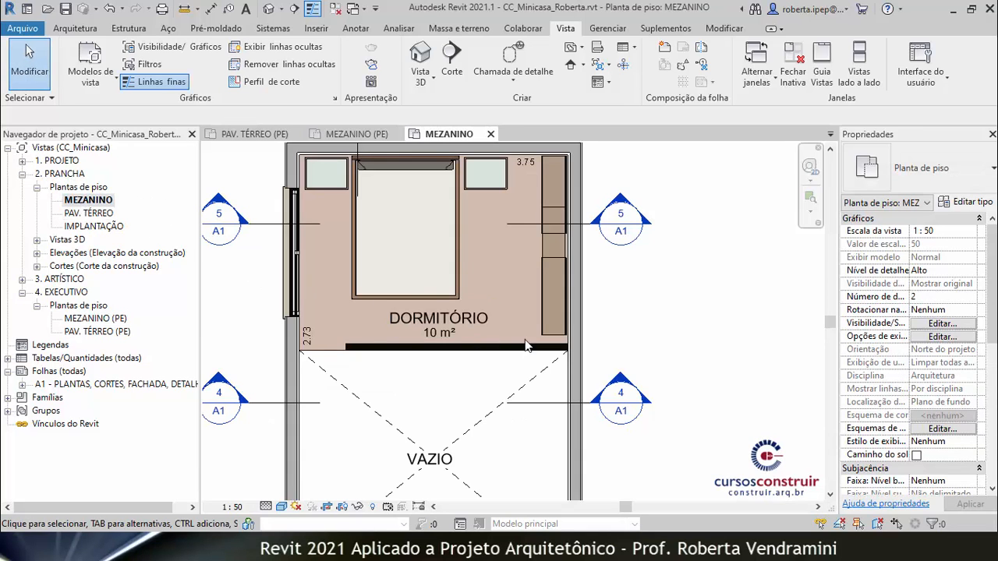
scroll(429, 339, down, 1)
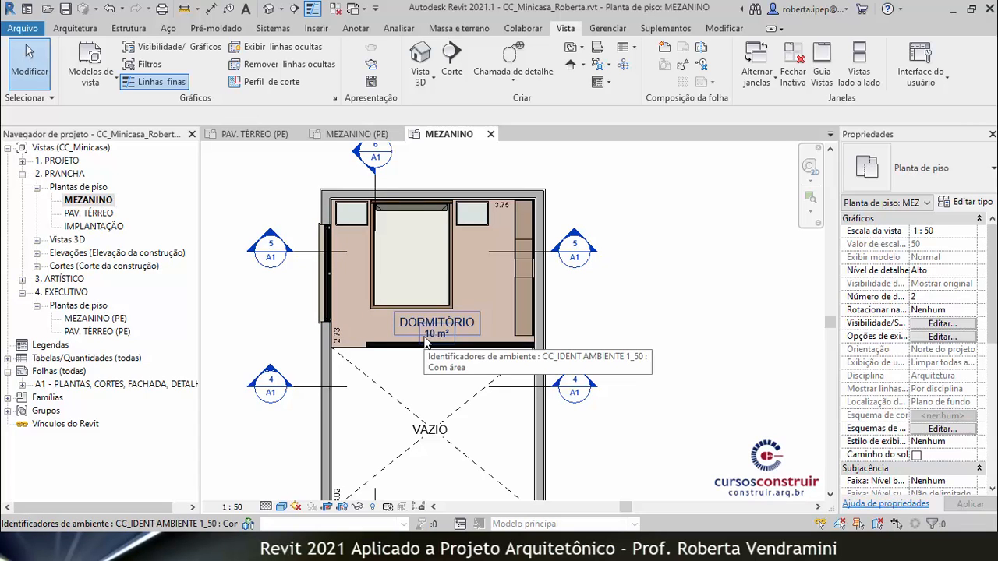
click(490, 134)
Check the view properties of the MEZANINO (PE) plan and its scale, detail level and visual style options.
scroll(511, 269, down, 3)
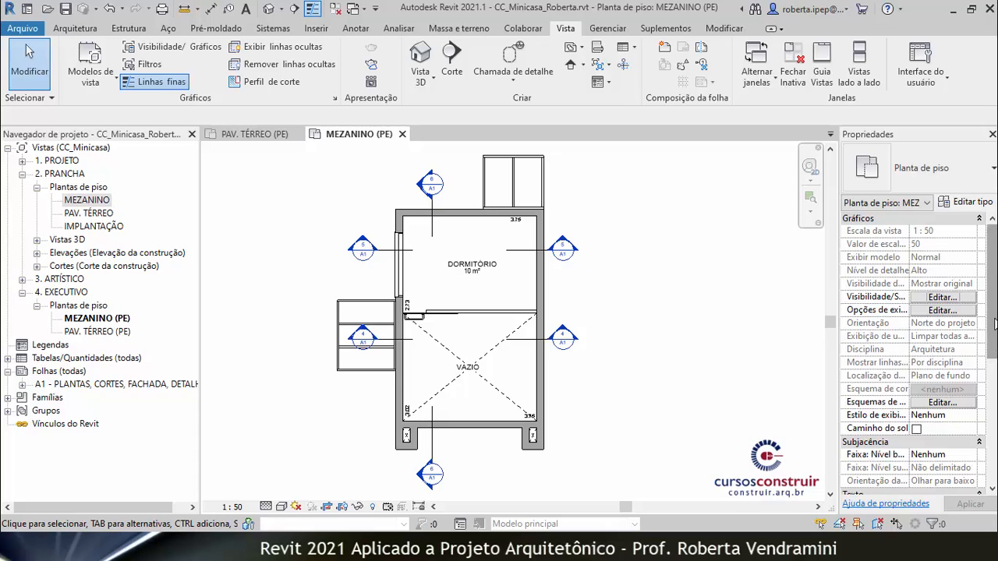
scroll(994, 333, down, 1)
drag(992, 333, 992, 400)
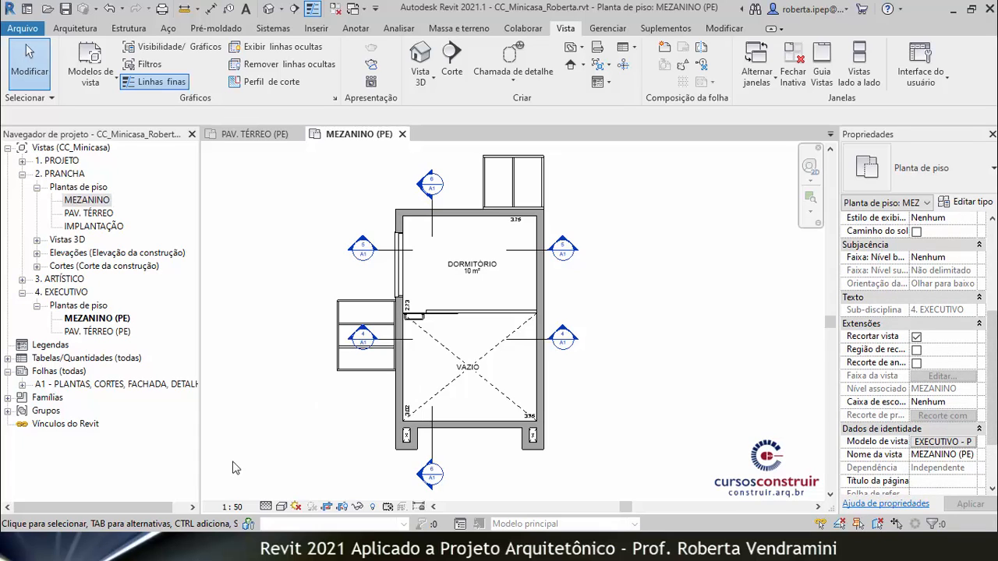
click(233, 507)
click(370, 464)
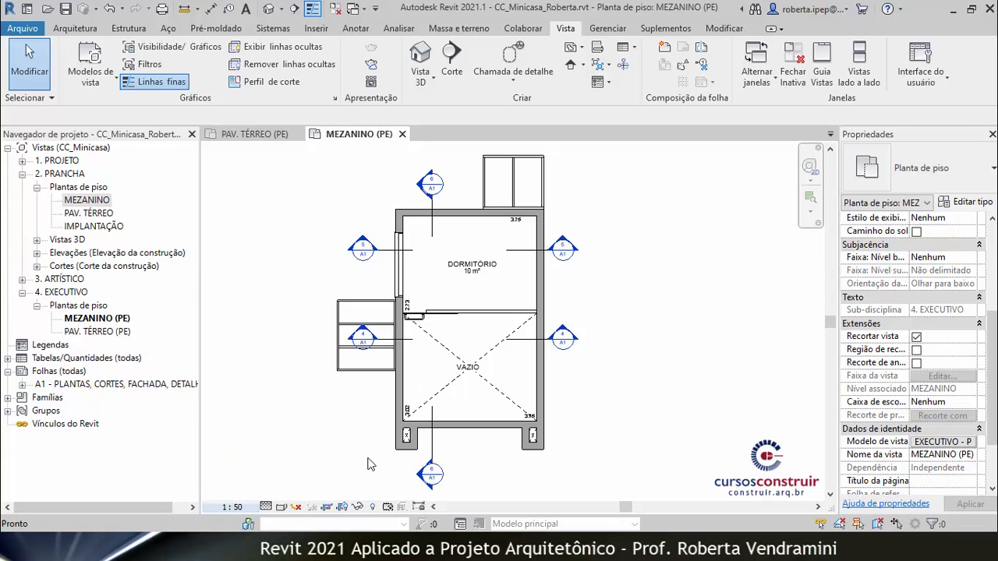
click(266, 507)
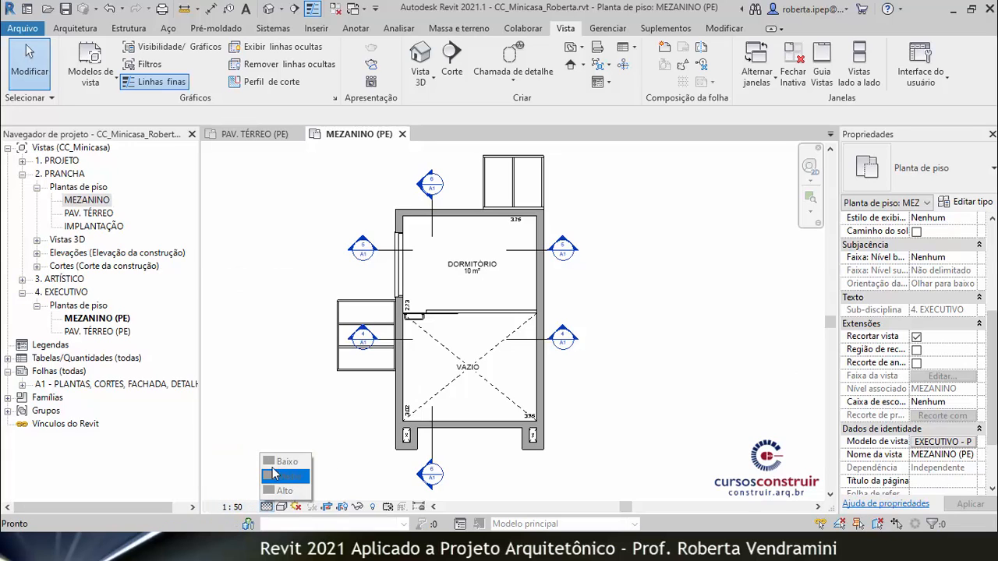
click(314, 411)
click(283, 506)
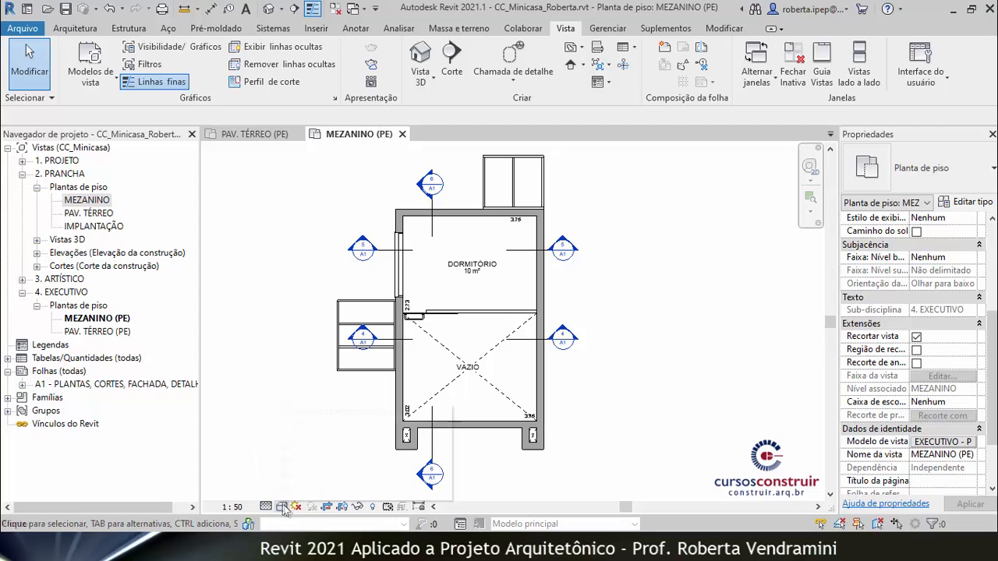
click(303, 322)
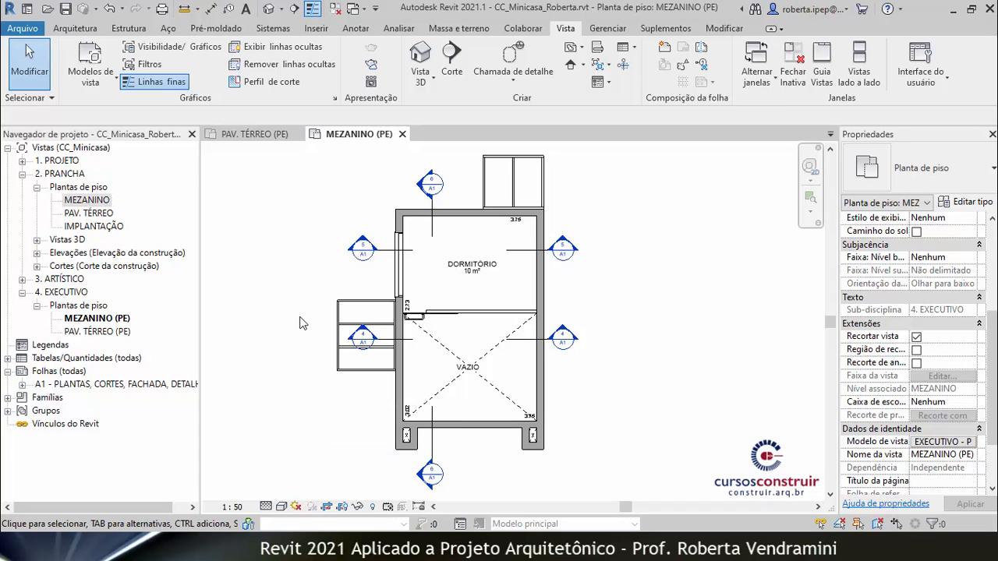
Rename the EXECUTIVO - PLANTA view template as EXECUTIVO - PLANTA BAIXA.
click(938, 443)
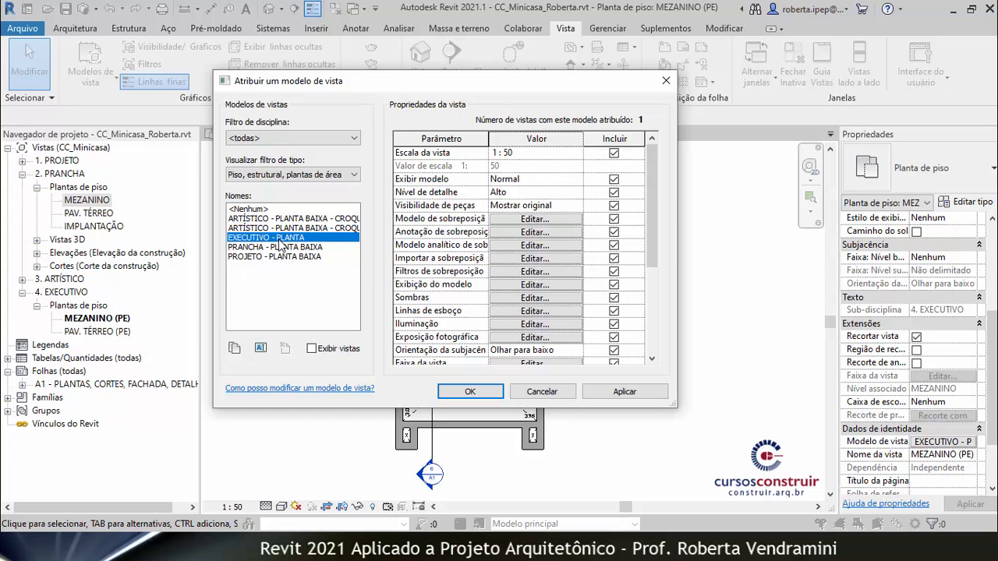
click(262, 349)
click(488, 247)
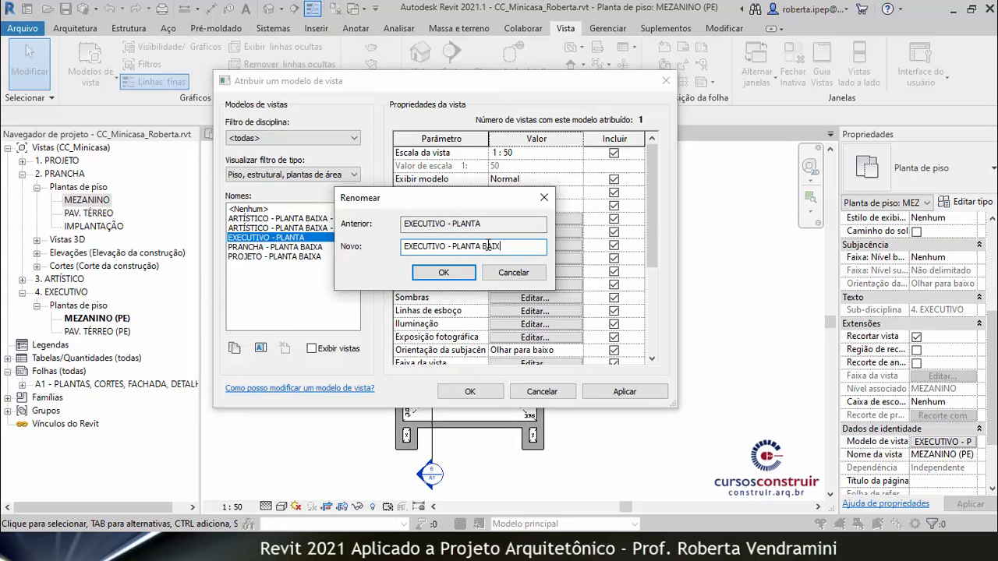
text(BAIXA)
click(444, 272)
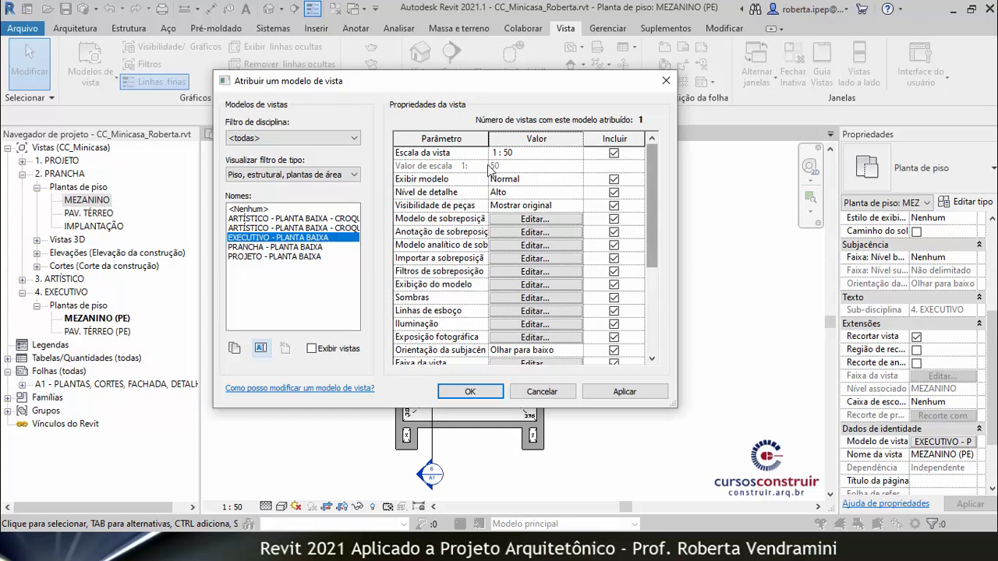
Exclude Escala da vista, Nível de detalhe and Faixa da vista from the EXECUTIVO - PLANTA BAIXA template.
click(614, 155)
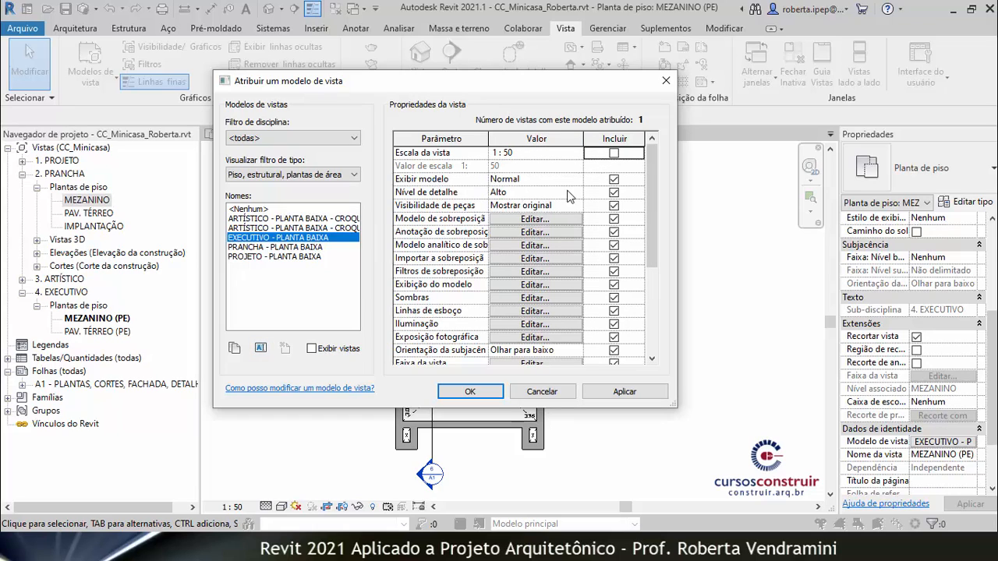
click(613, 194)
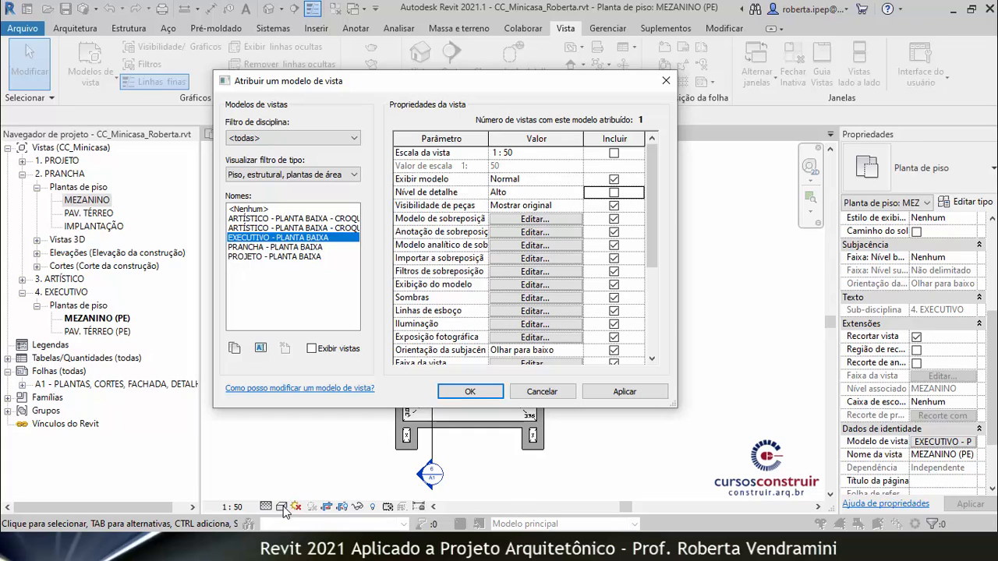
scroll(421, 209, down, 1)
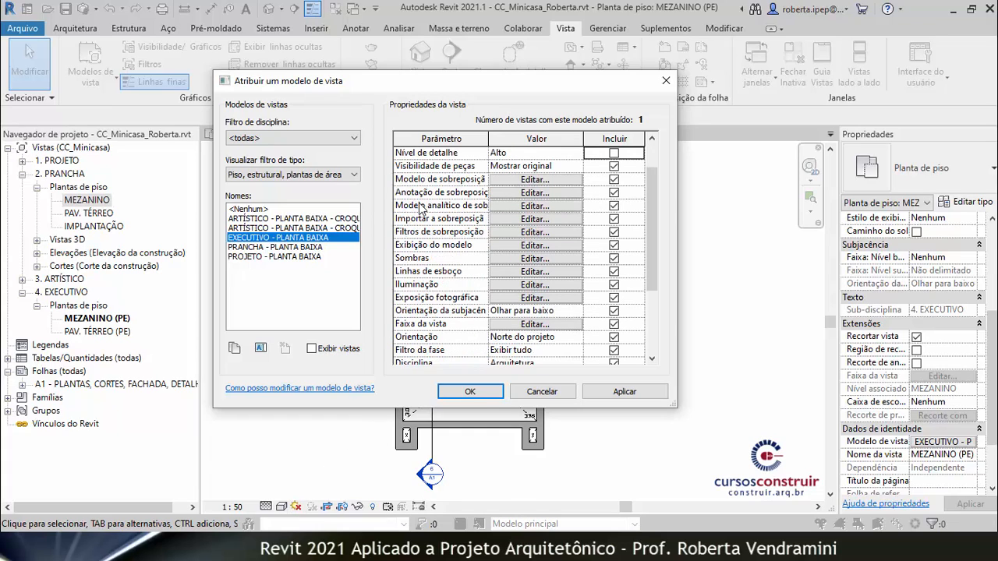
click(614, 325)
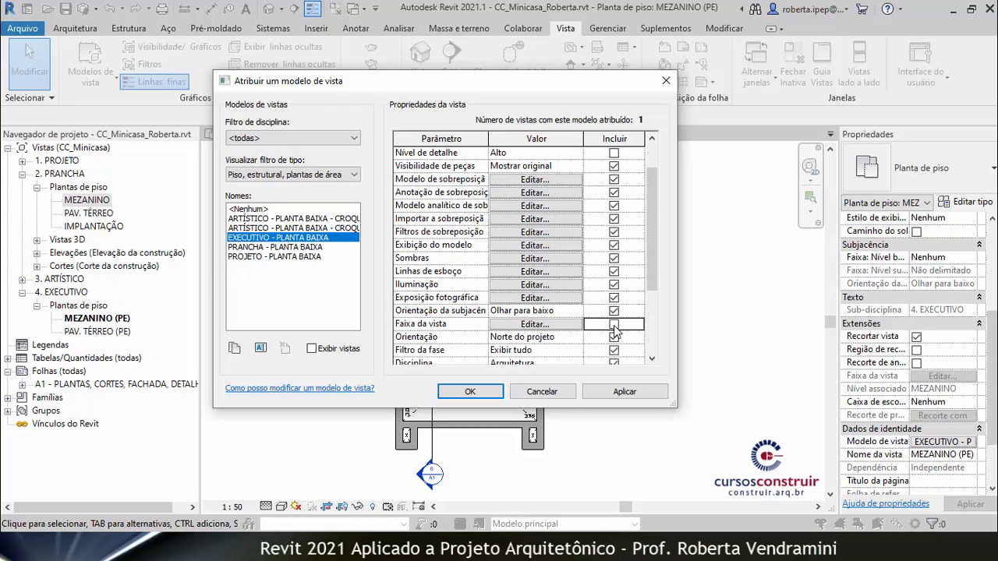
Set the template's view range to a cut plane offset of 1.20 and a view depth offset of 0, and apply the template.
click(534, 324)
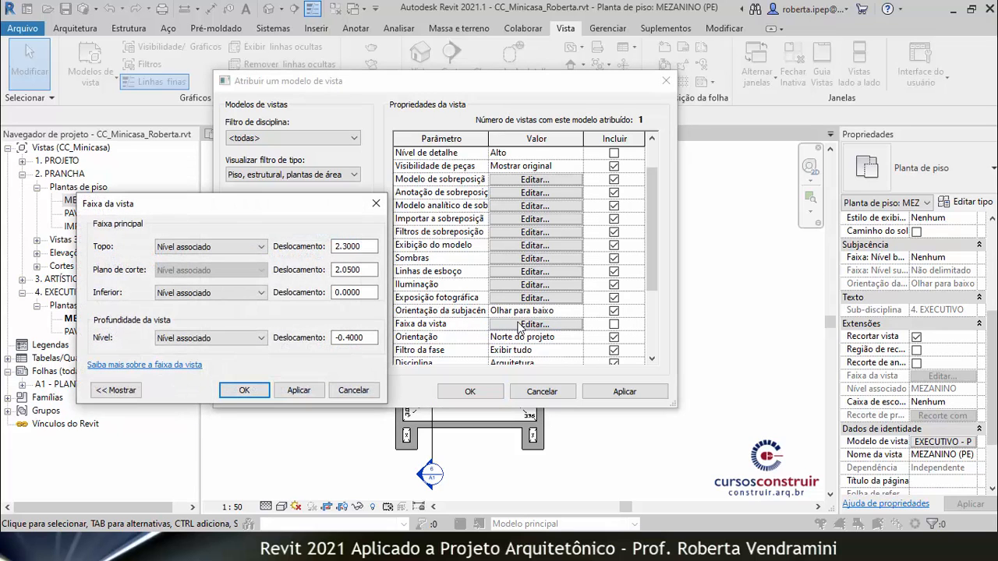
drag(212, 205, 293, 141)
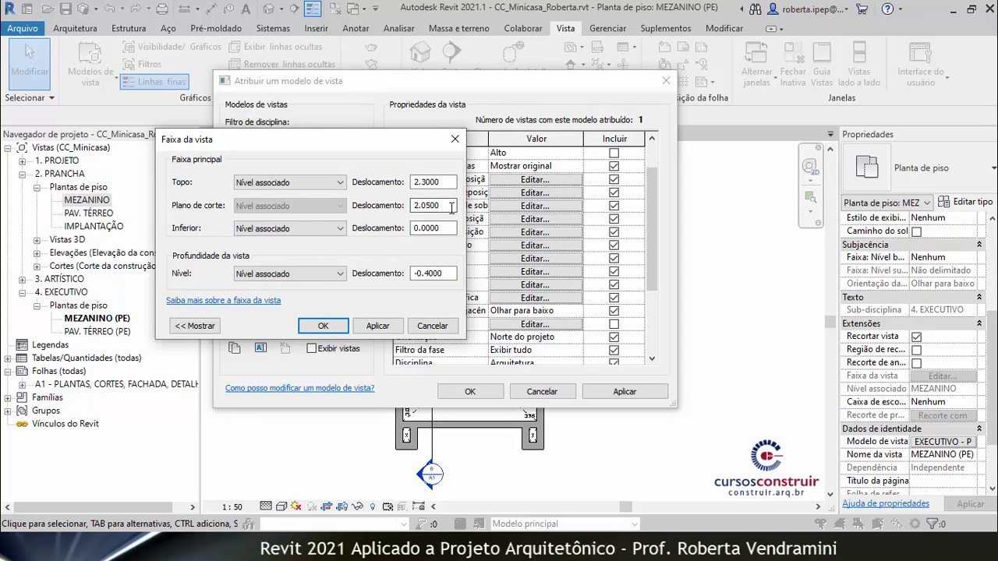
drag(441, 205, 406, 206)
text(1.)
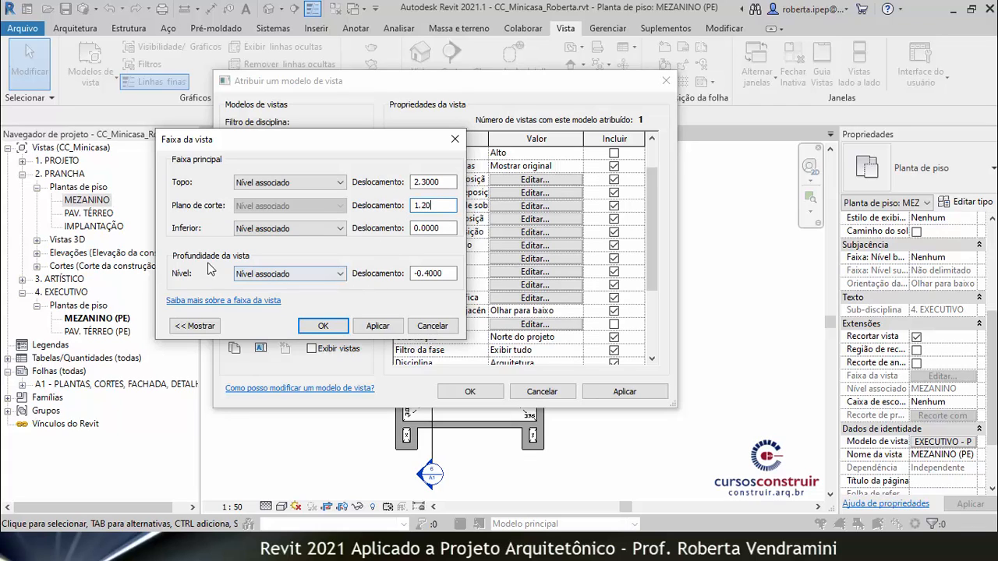
drag(447, 274, 410, 275)
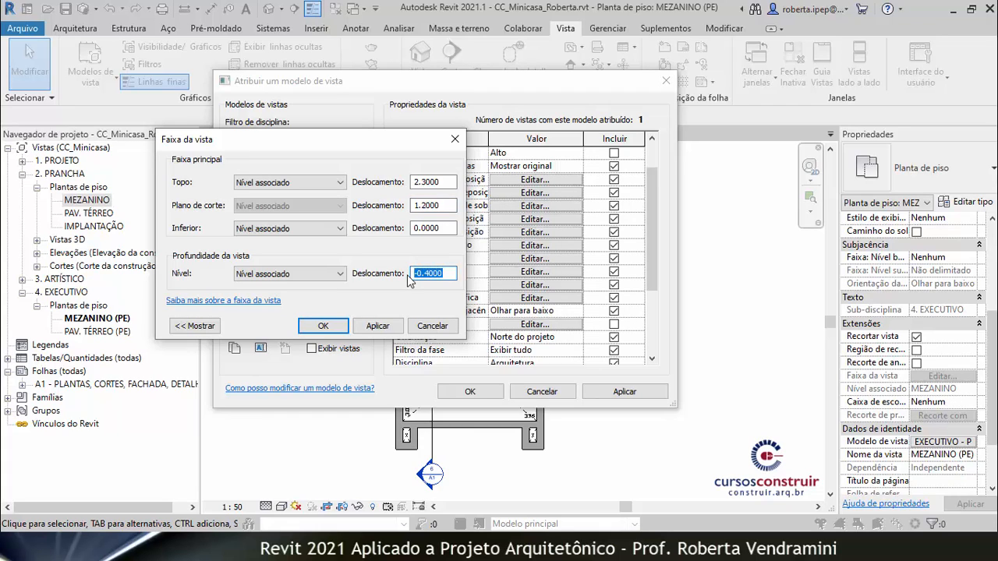
text(0)
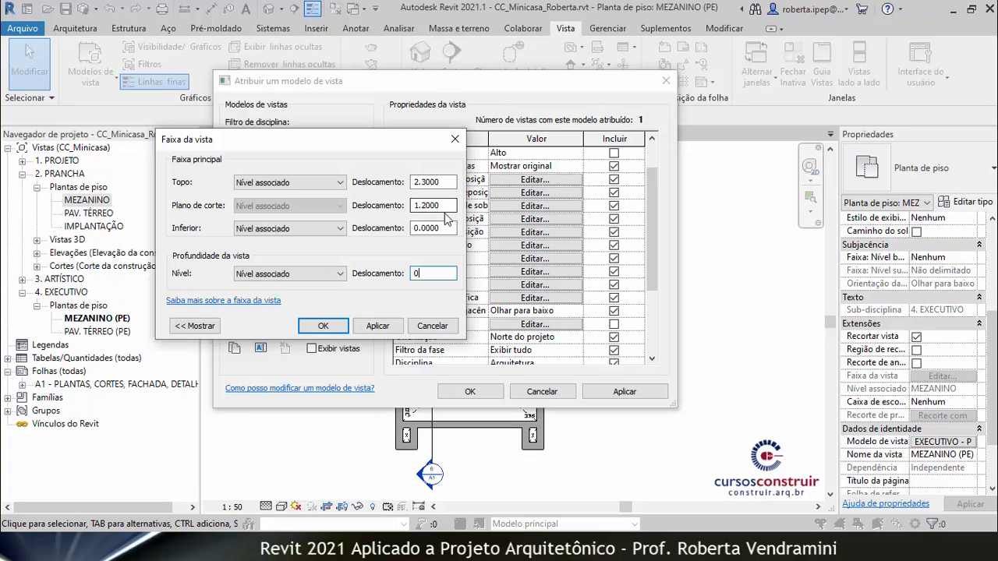
click(377, 326)
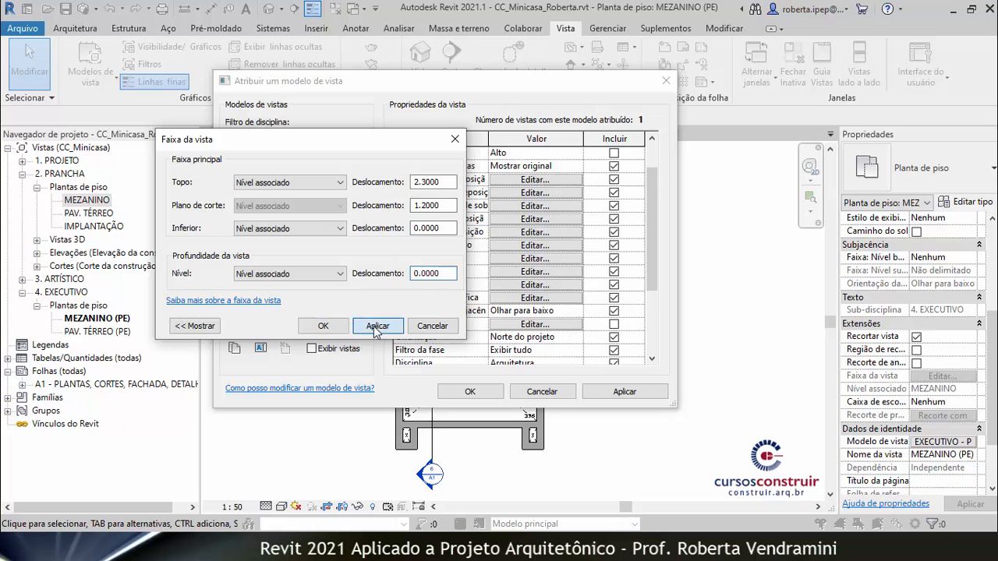
click(322, 328)
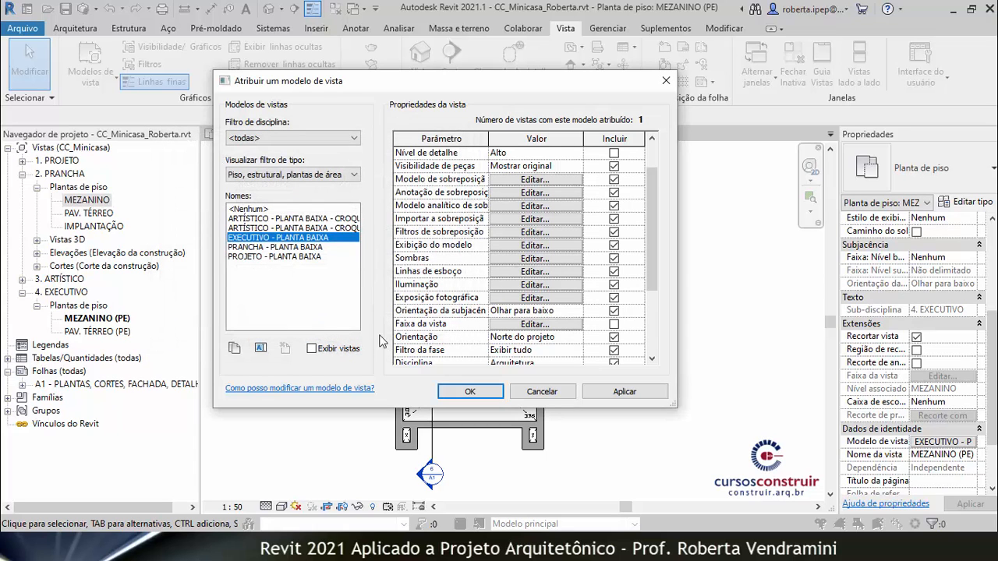
click(586, 392)
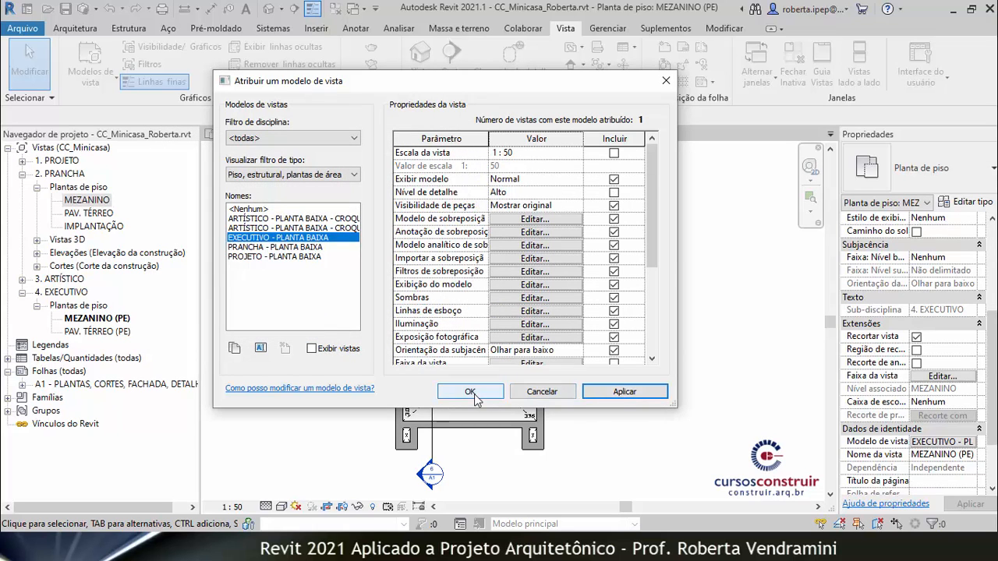
click(471, 393)
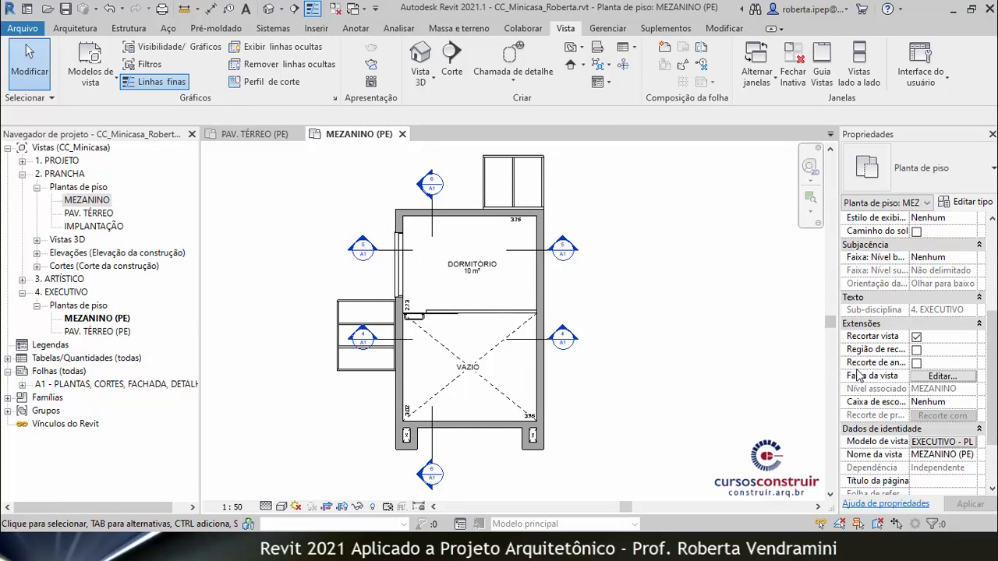
Set the view range of the MEZANINO (PE) plan to a cut plane offset of 1.20 and a view depth offset of 0.
click(942, 376)
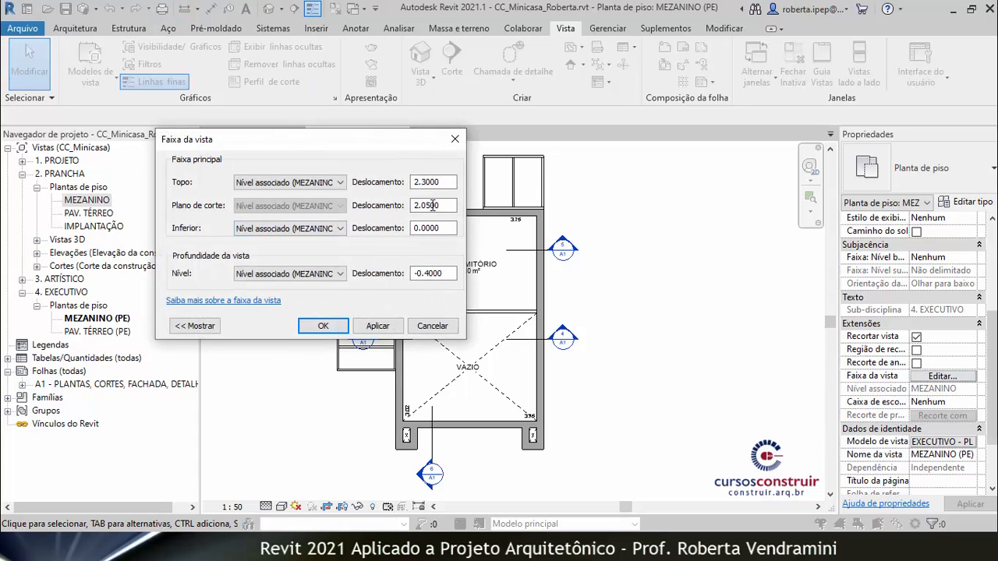
drag(445, 207, 415, 204)
text(1.20)
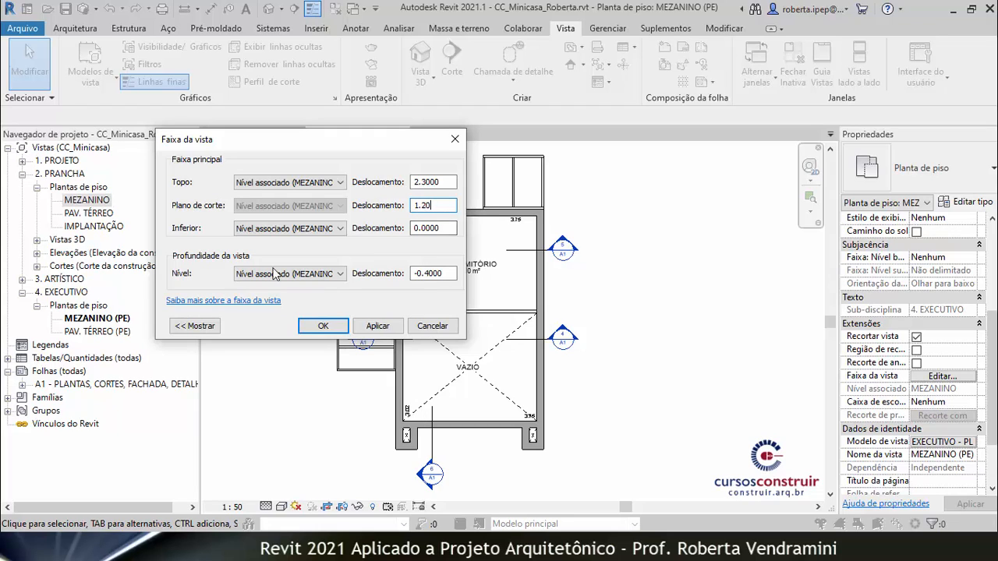
click(422, 273)
double_click(412, 273)
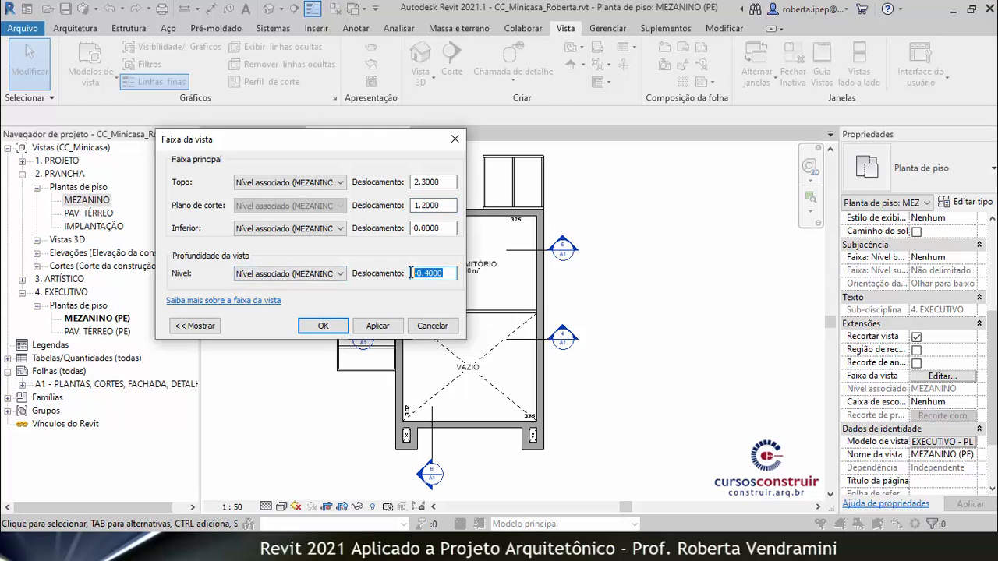
text(0)
click(378, 326)
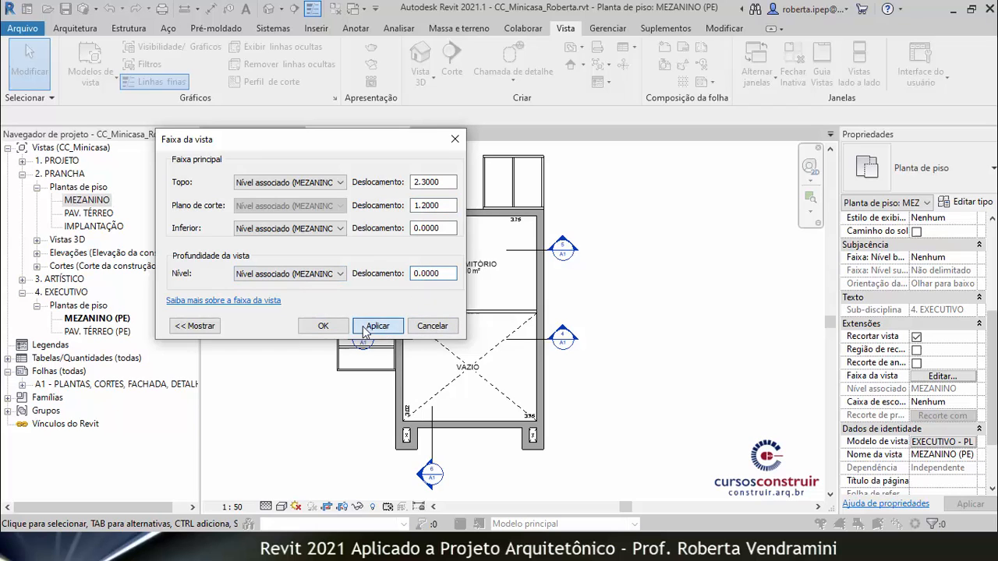
click(323, 327)
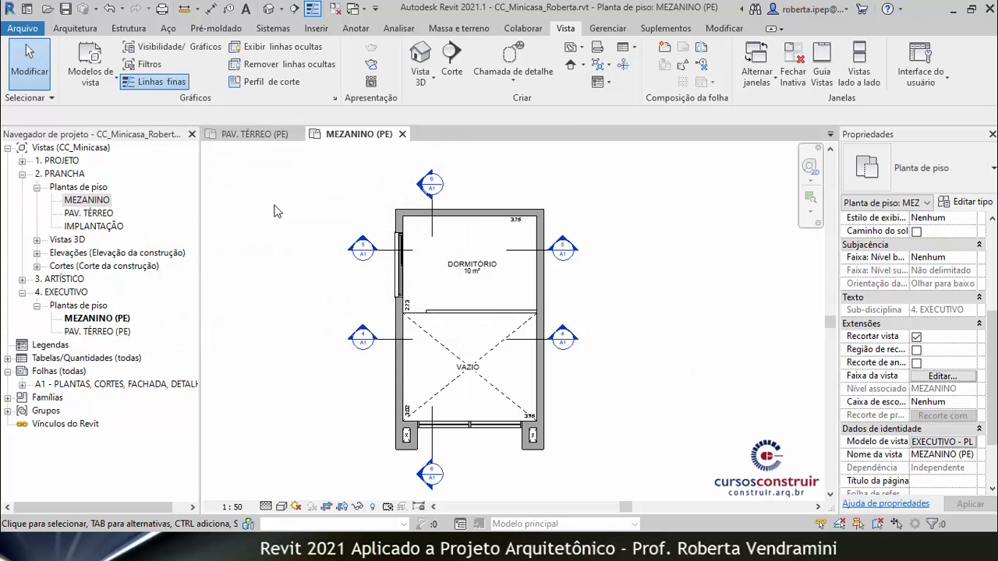
Duplicate the MEZANINO floor plan under 2. PRANCHA with detailing.
double_click(78, 200)
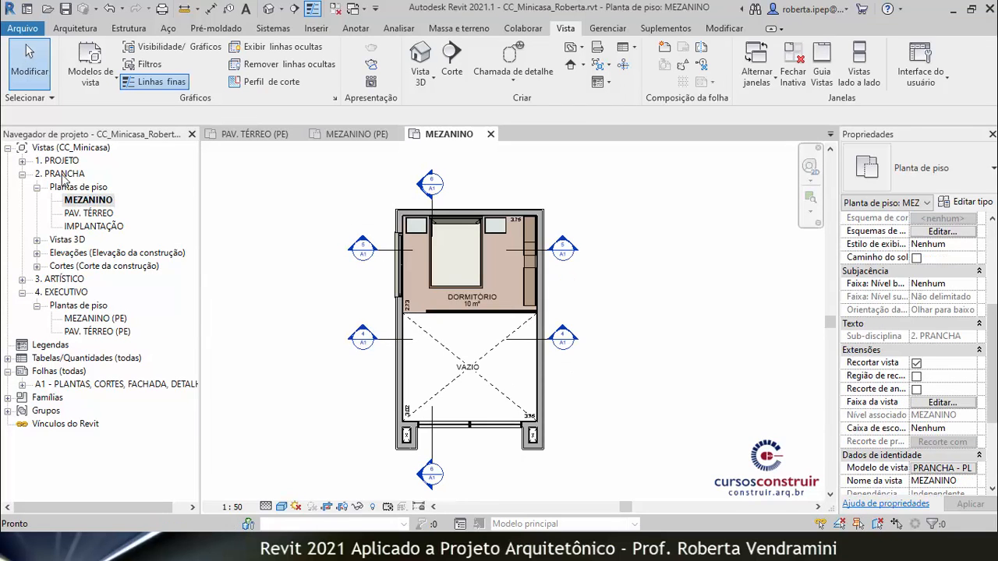
right_click(83, 200)
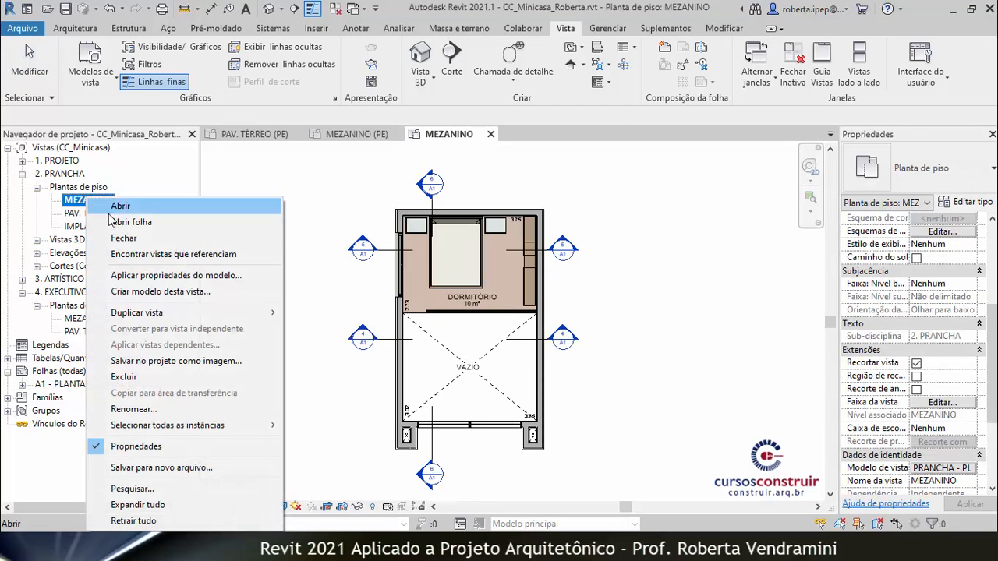
mouse_move(148, 315)
click(364, 329)
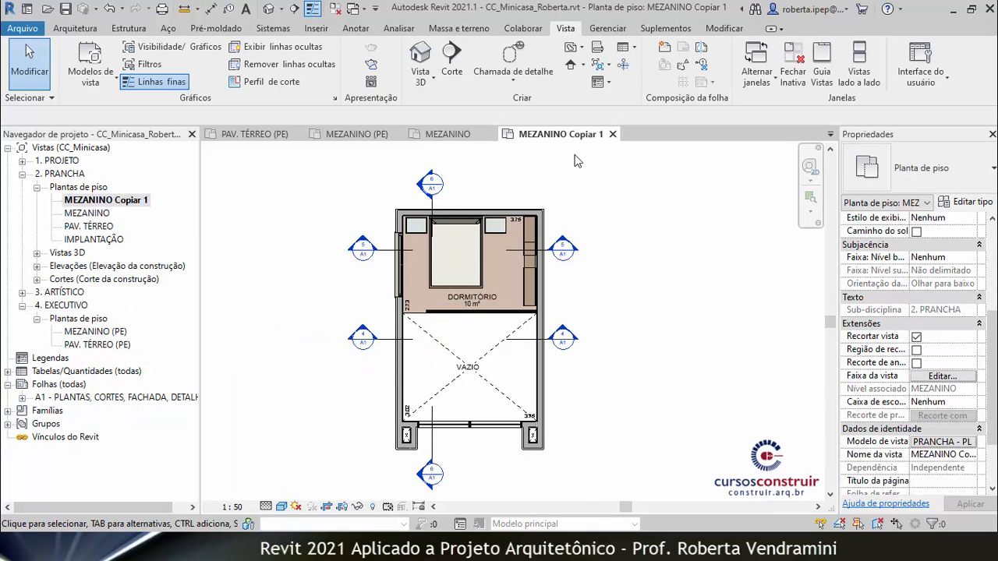
Assign the EXECUTIVO - PLANTA BAIXA view template to the MEZANINO Copiar 1 plan.
click(107, 201)
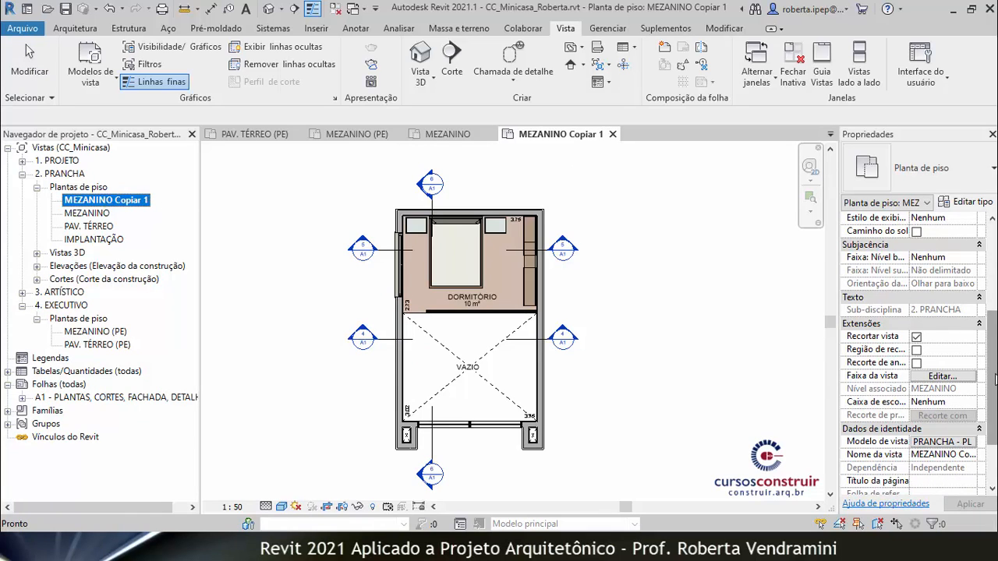
scroll(992, 421, down, 3)
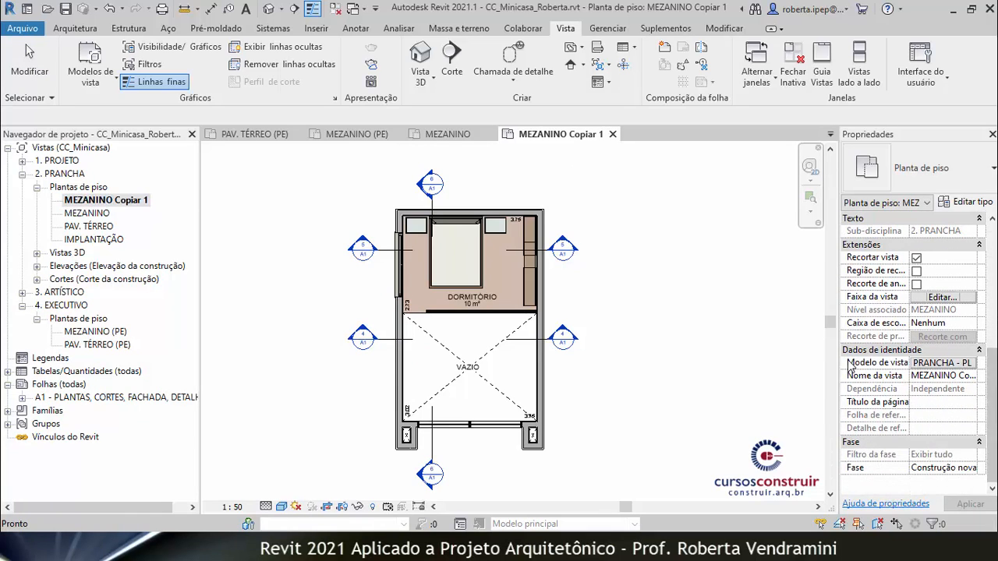
click(944, 364)
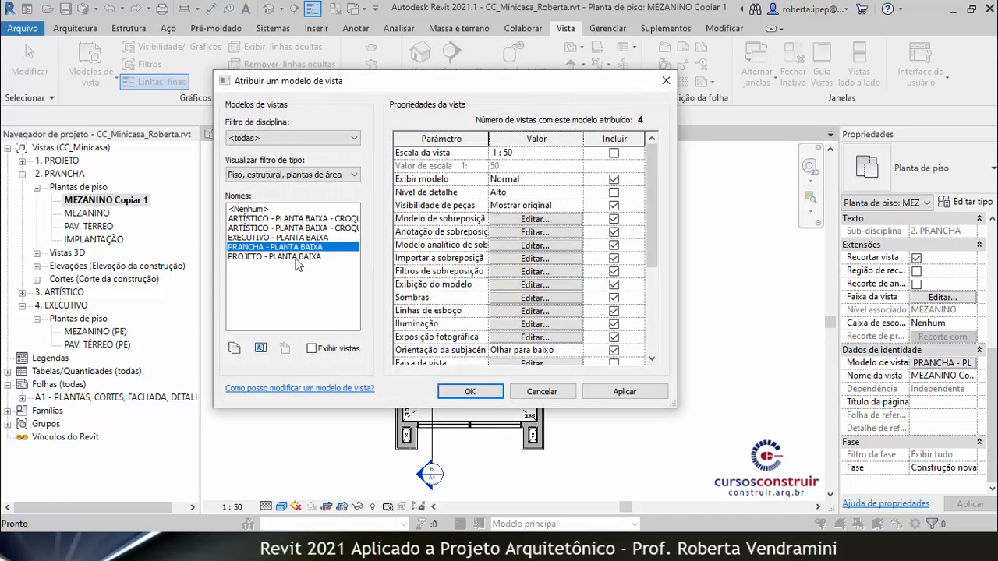
click(258, 237)
click(626, 392)
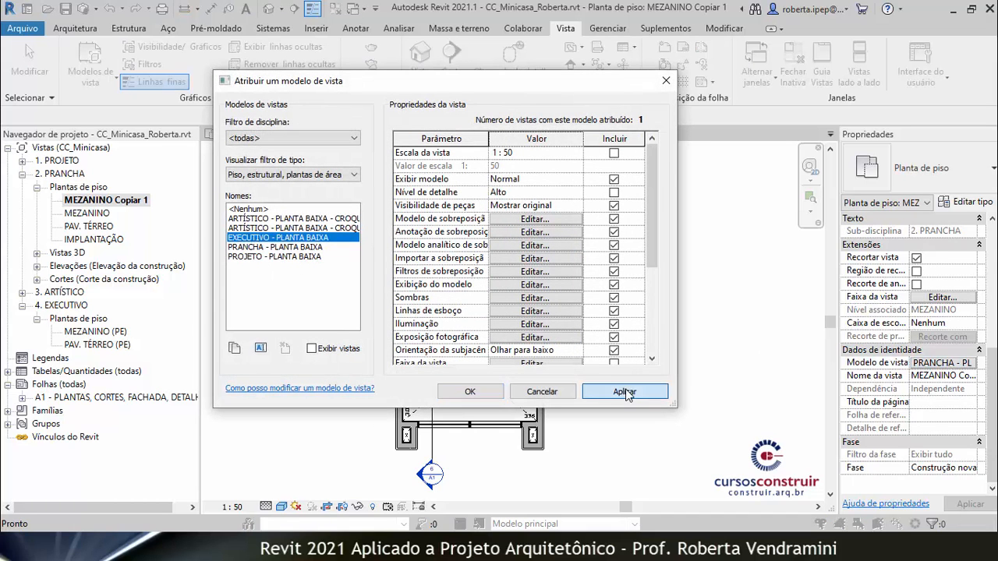
click(498, 395)
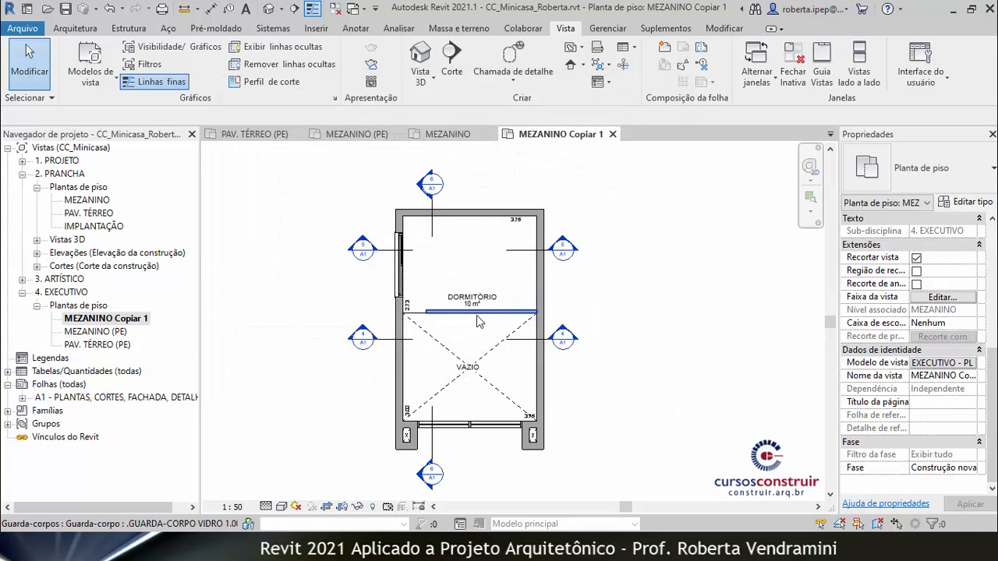
Check the scale, detail level and view range of the MEZANINO Copiar 1 plan and delete this copy.
click(232, 507)
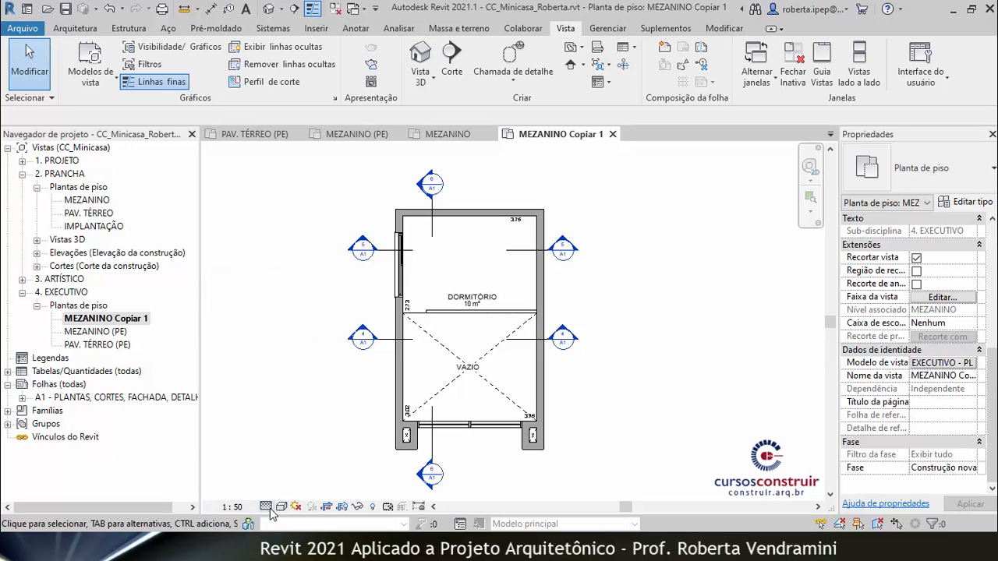
click(267, 507)
click(609, 390)
click(943, 297)
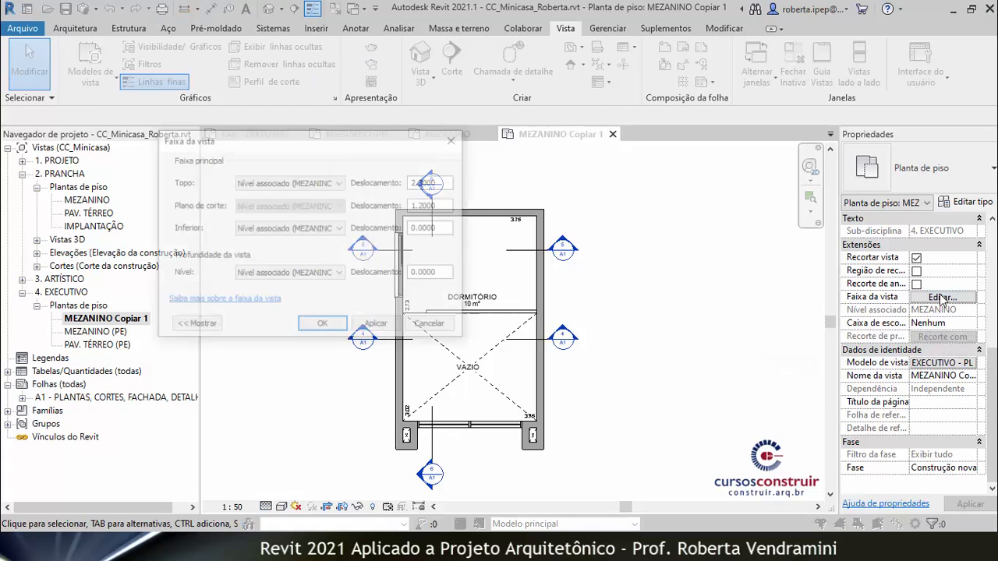
click(432, 326)
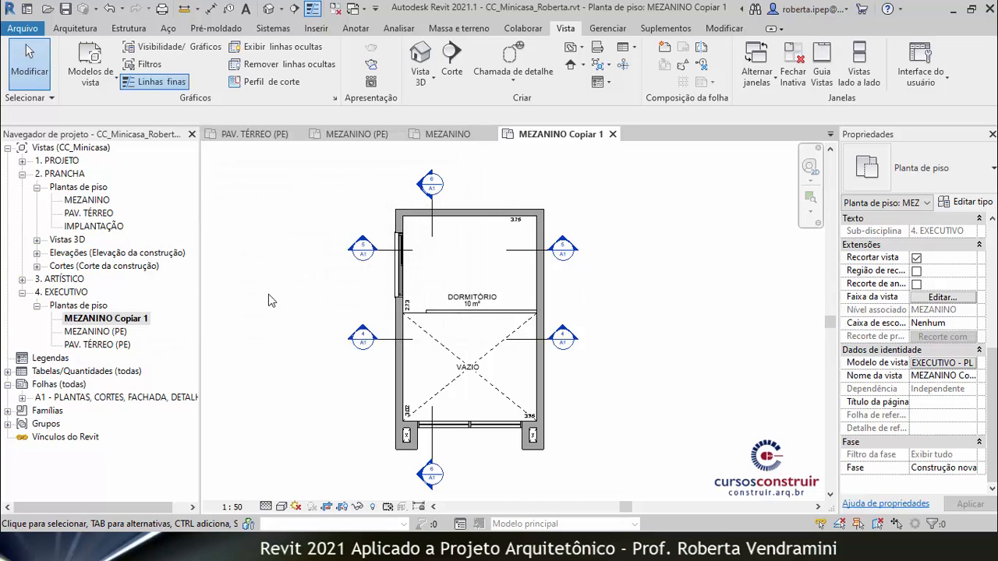
right_click(92, 322)
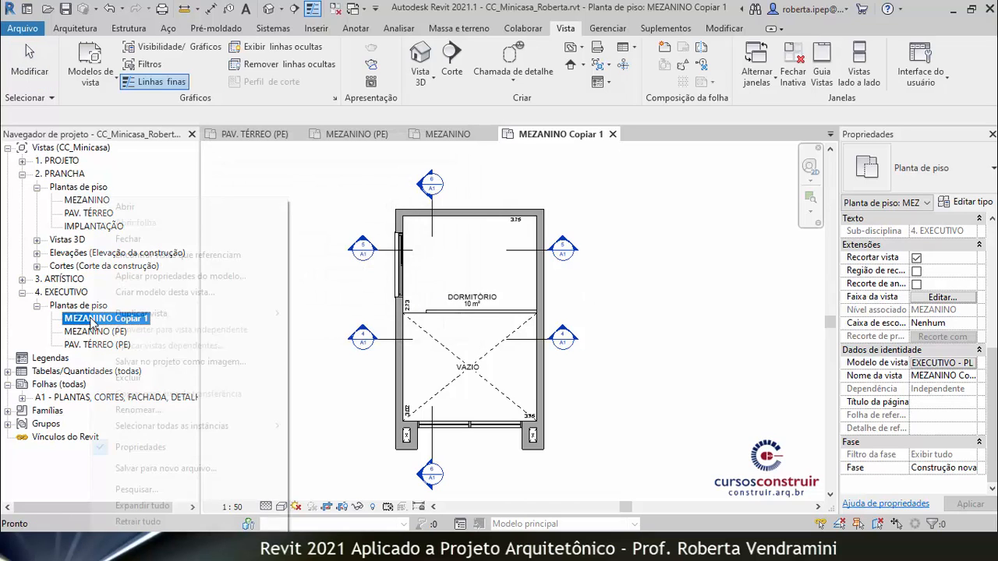
click(123, 378)
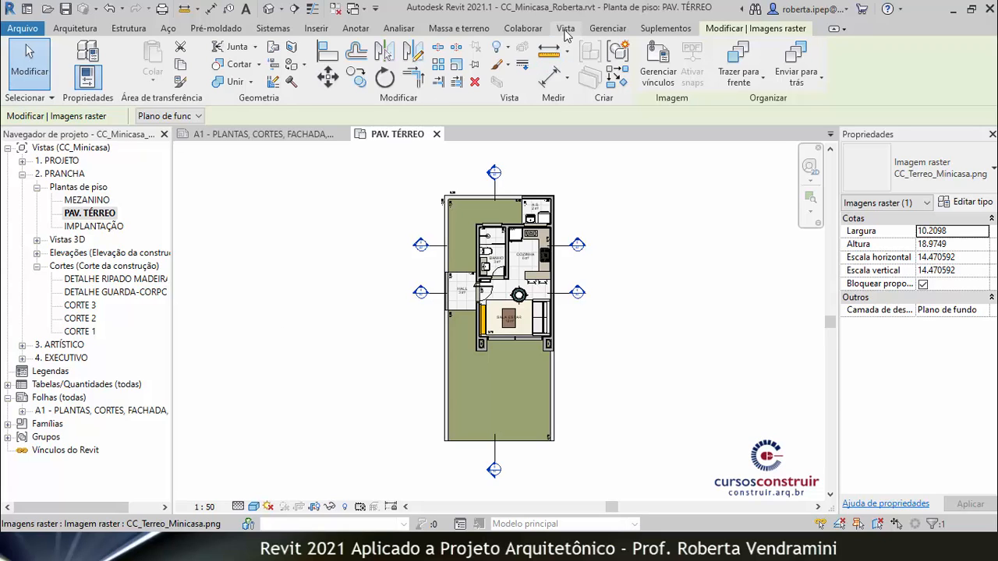
Review the line weights, colors and patterns of the model categories in the project's object styles.
click(612, 33)
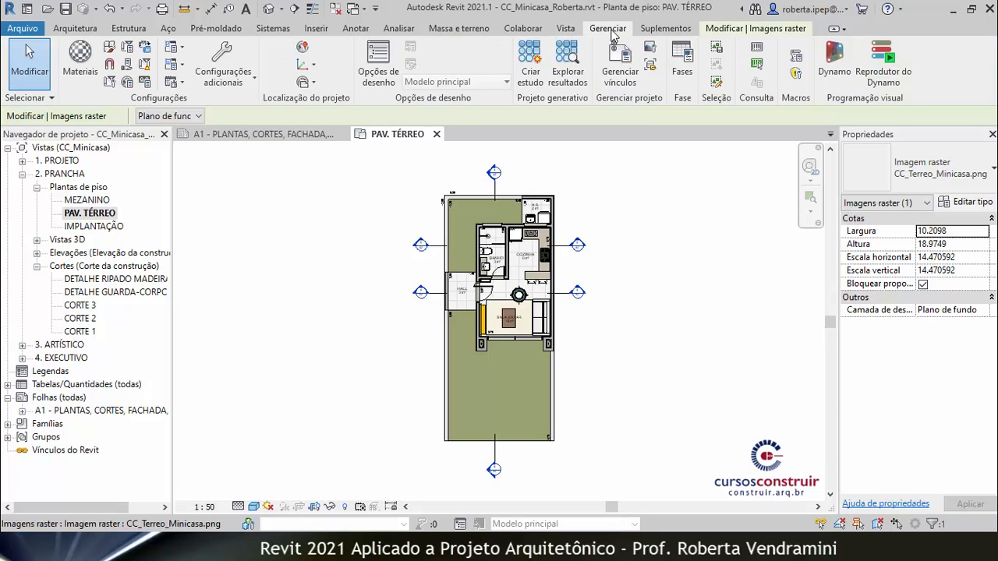
click(110, 50)
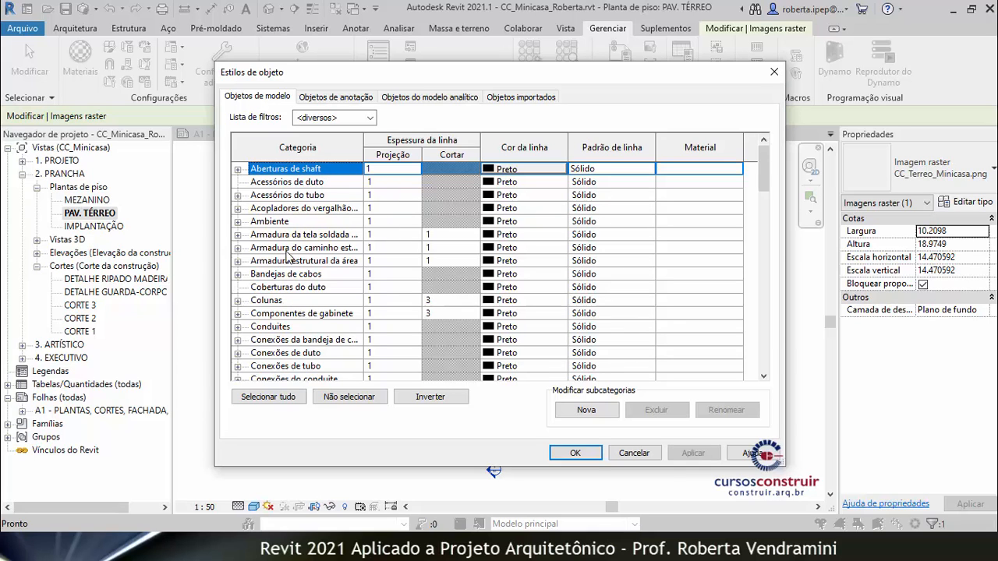
click(644, 455)
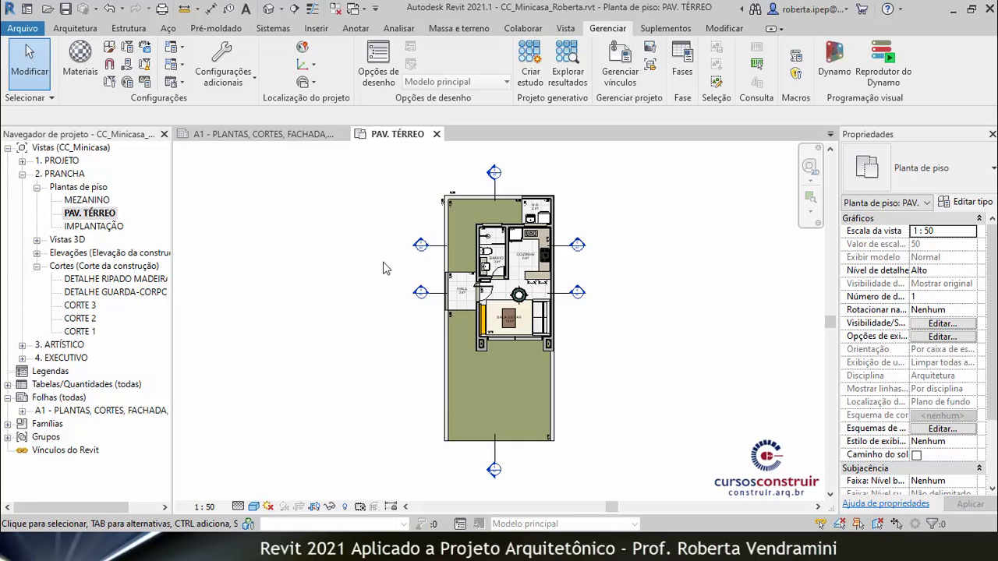
Examine the model category visibility and graphics overrides of the PAV. TÉRREO plan under 2. PRANCHA.
key(v)
key(g)
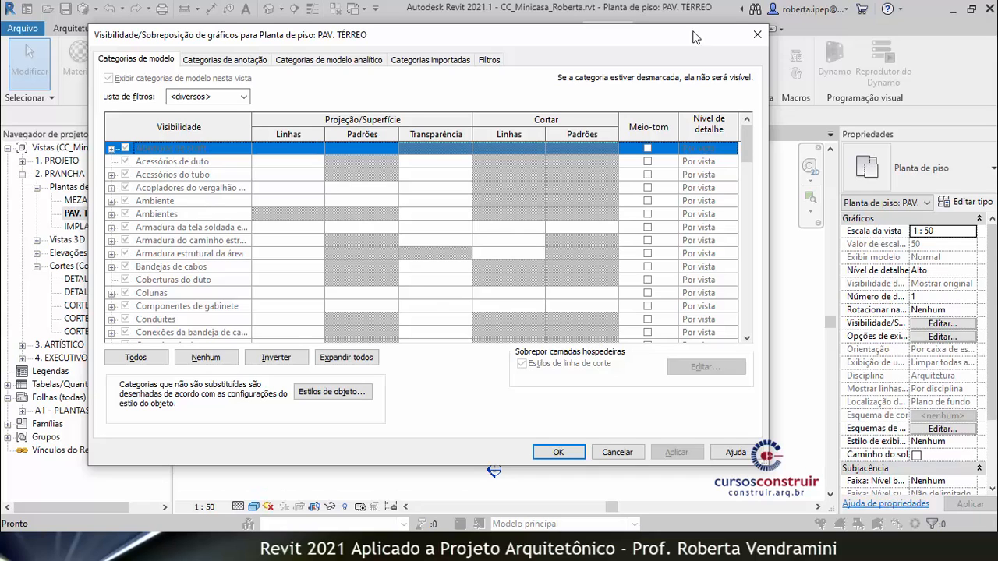
click(757, 34)
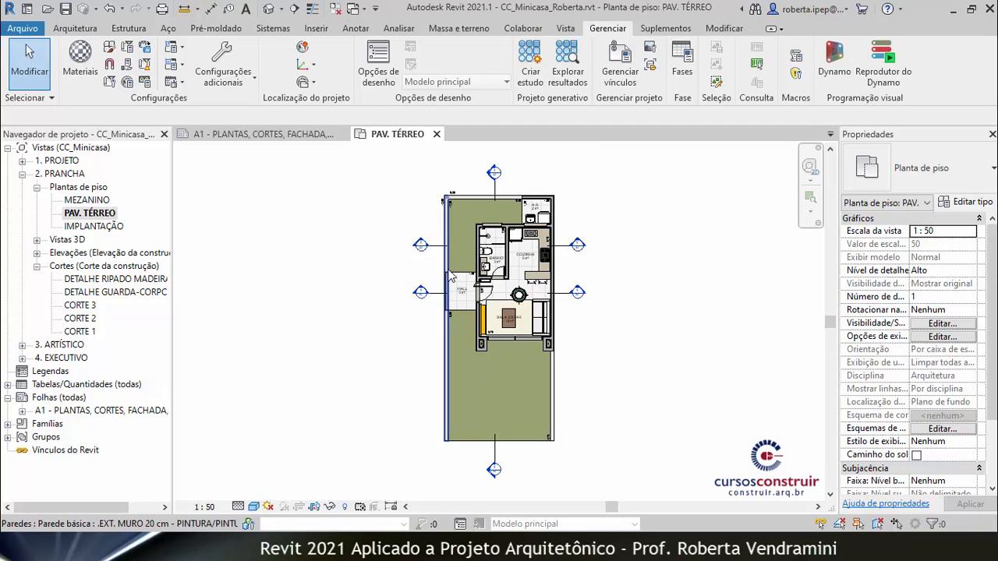
scroll(555, 293, up, 3)
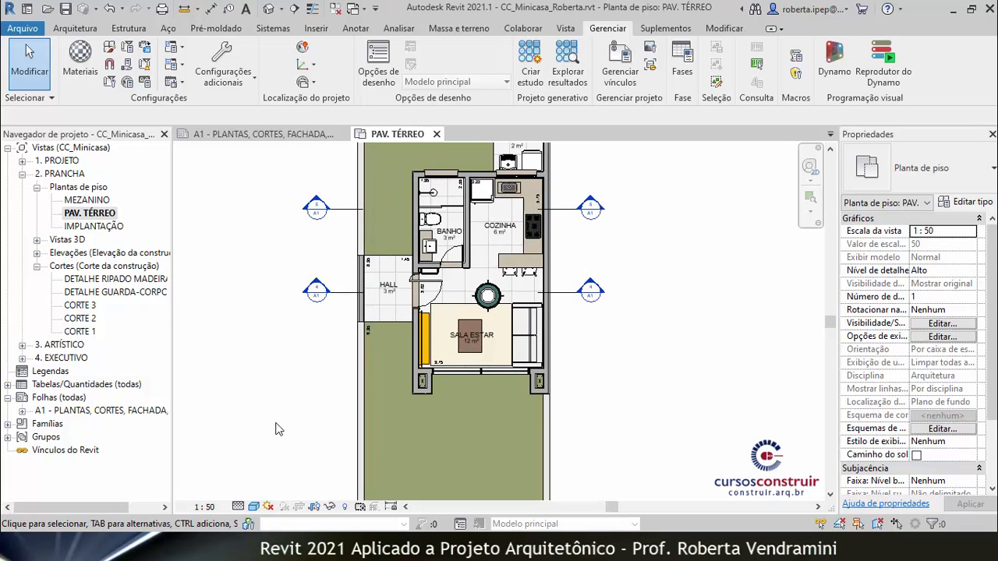
key(v)
key(v)
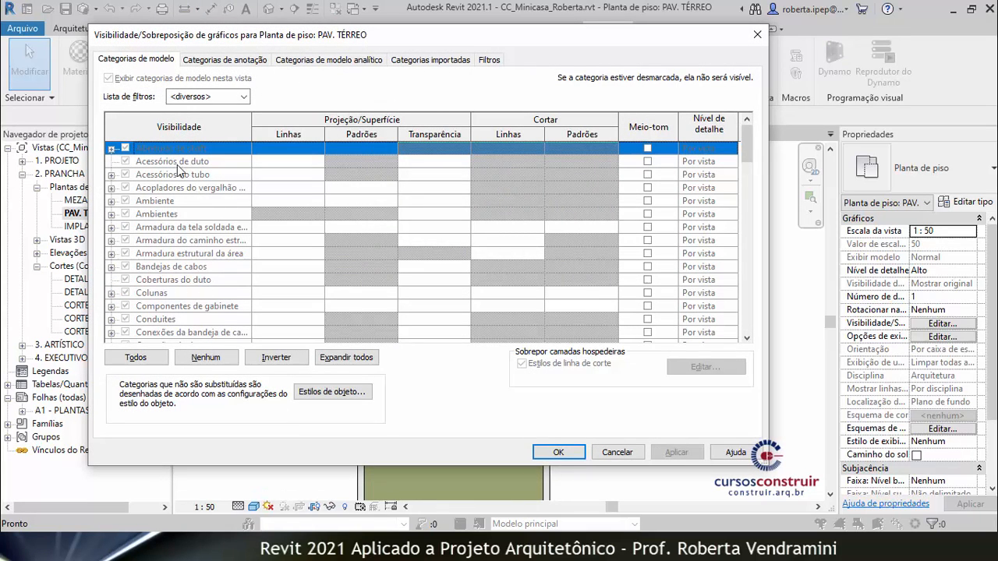
drag(746, 149, 735, 221)
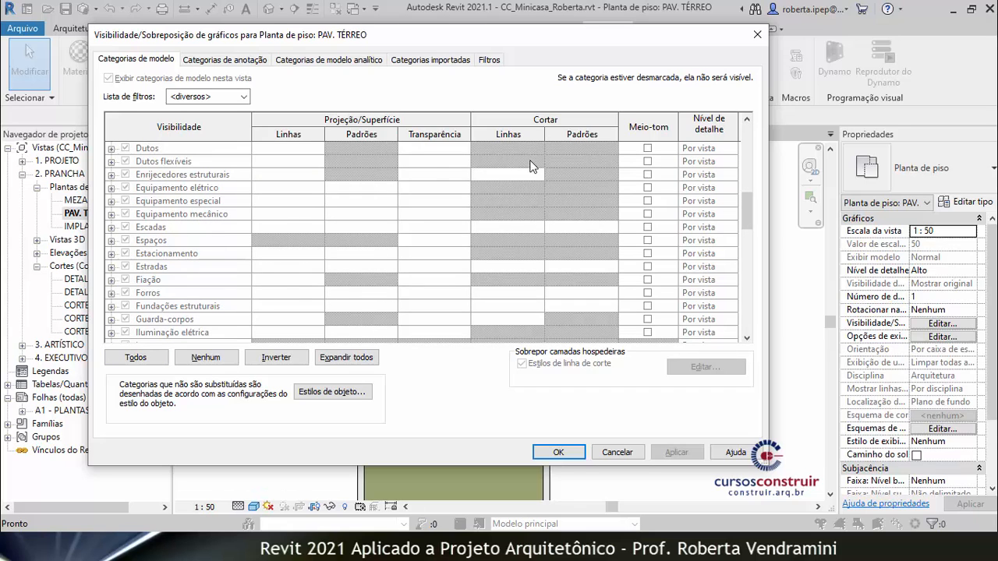
click(613, 452)
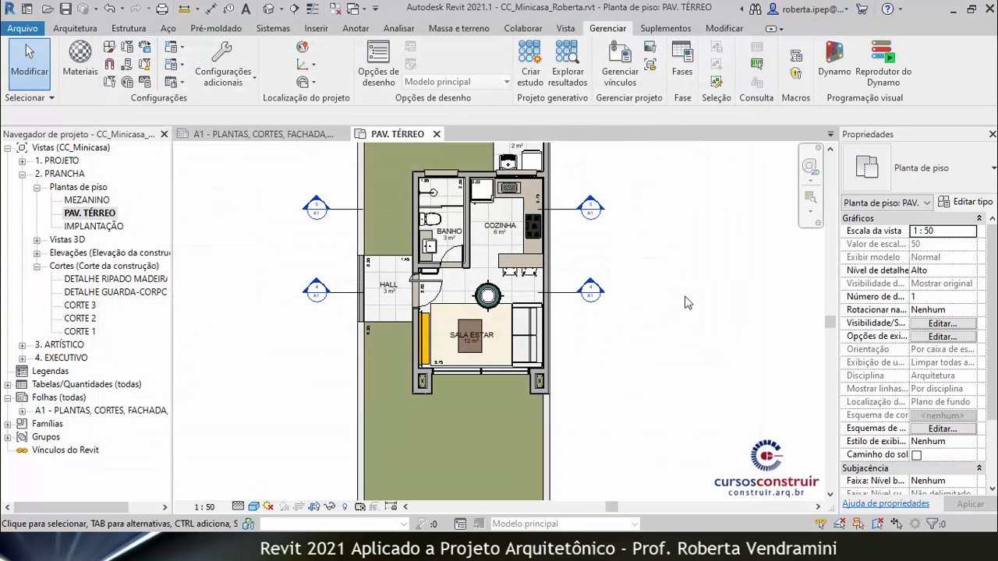
Remove the view template from the PAV. TÉRREO plan by assigning <Nenhum>.
drag(994, 266, 993, 339)
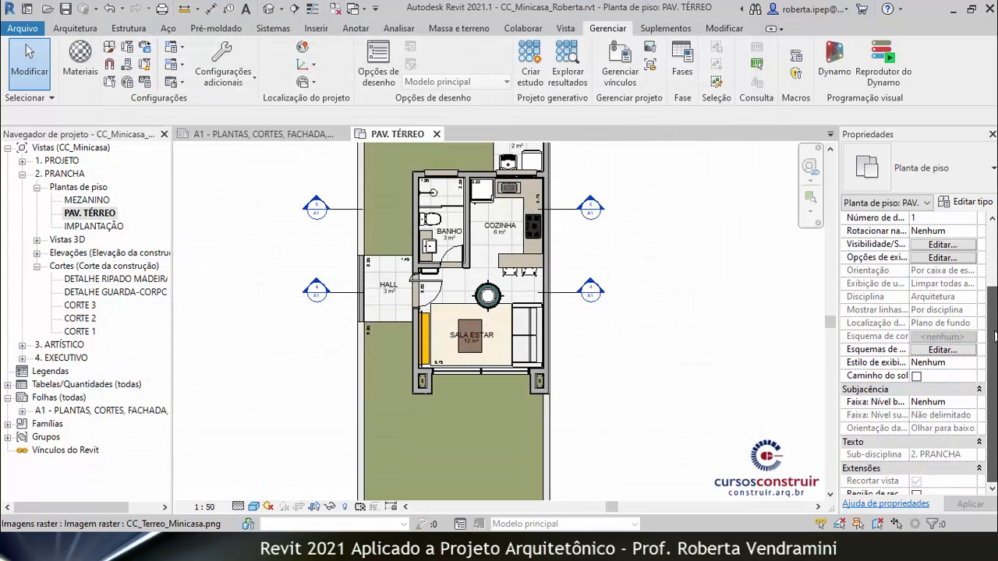
click(892, 467)
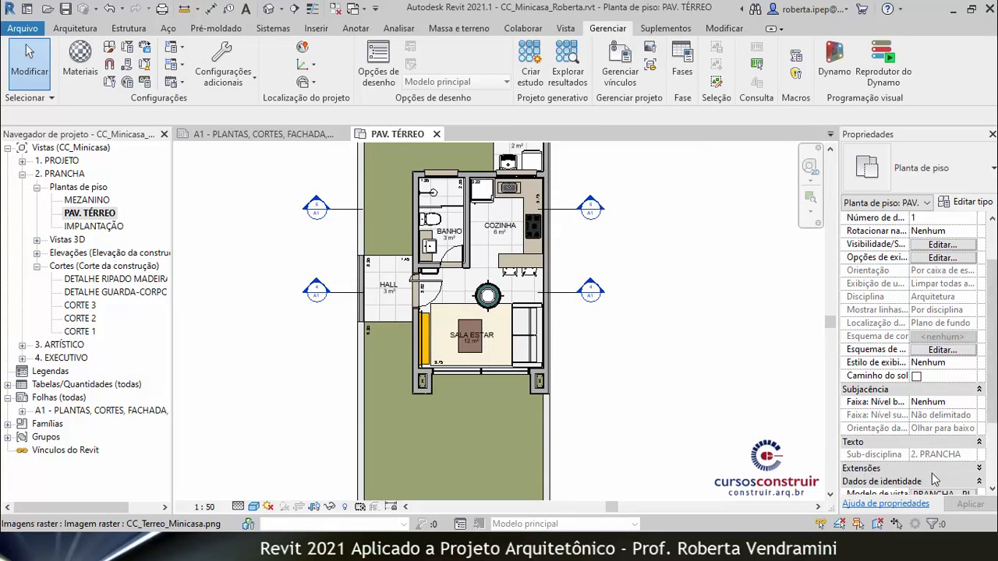
drag(992, 422, 992, 480)
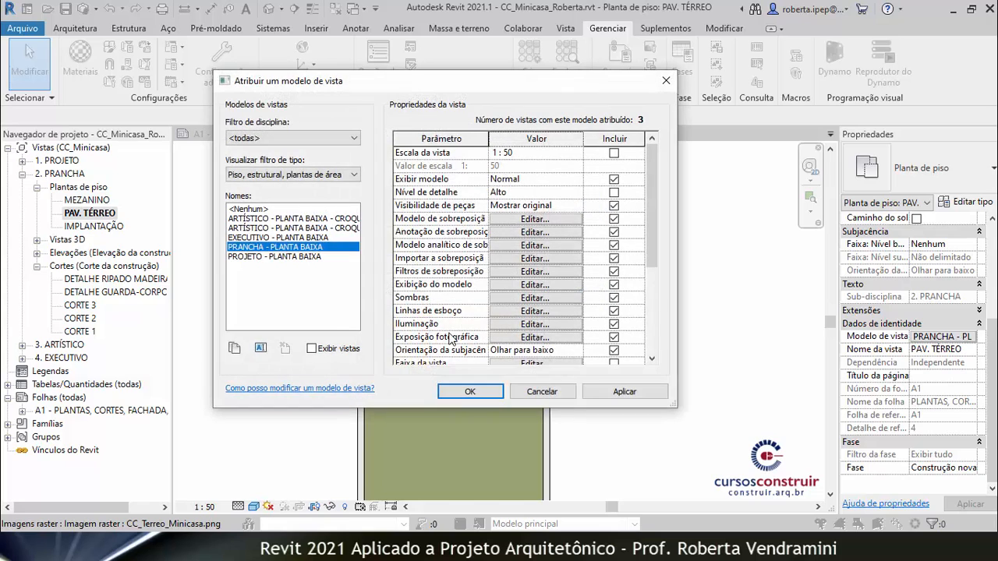
click(257, 209)
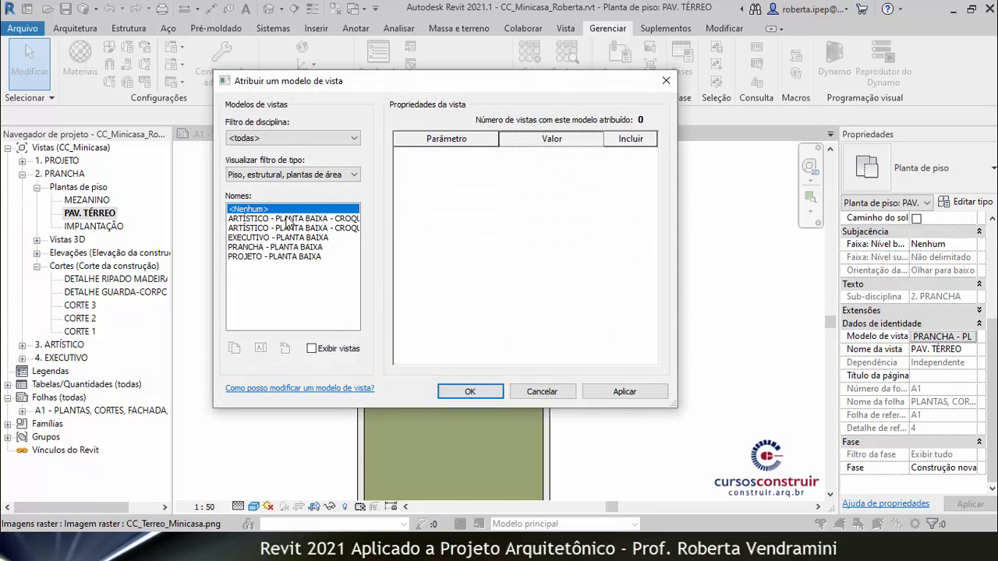
click(633, 392)
click(470, 392)
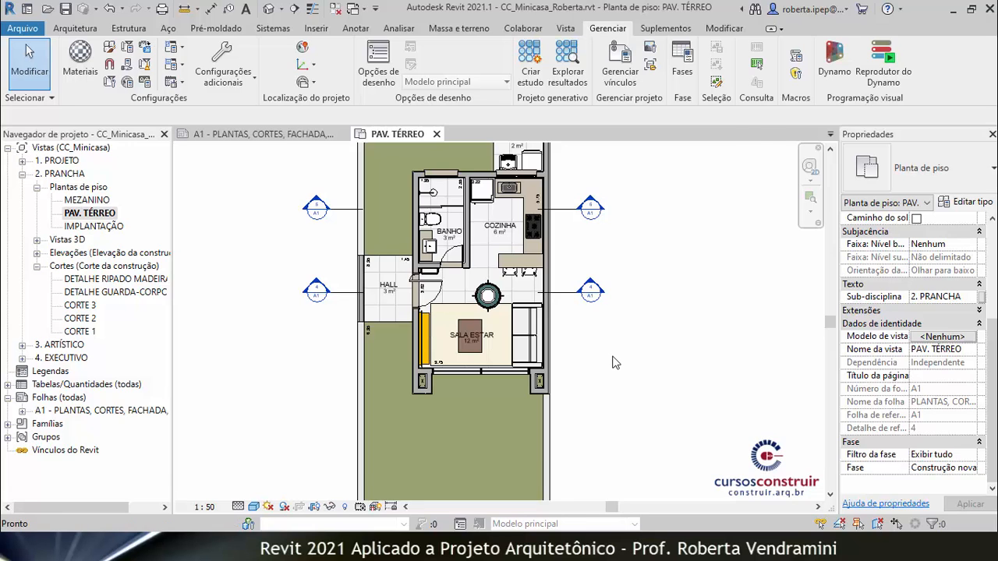
Examine the projection/surface pattern override of the Paredes category in the PAV. TÉRREO plan, leaving its settings as they are.
key(v)
key(v)
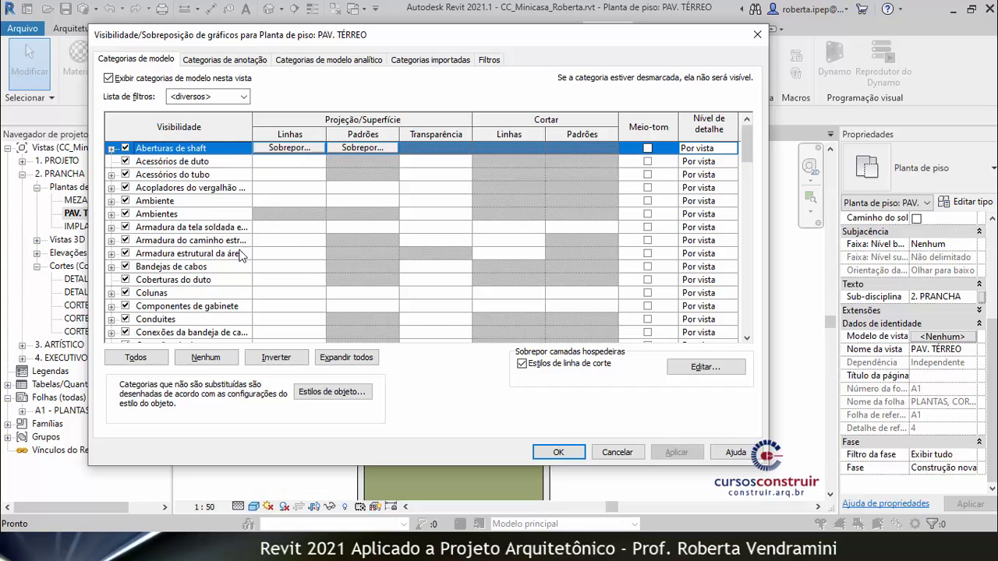
drag(745, 146, 733, 260)
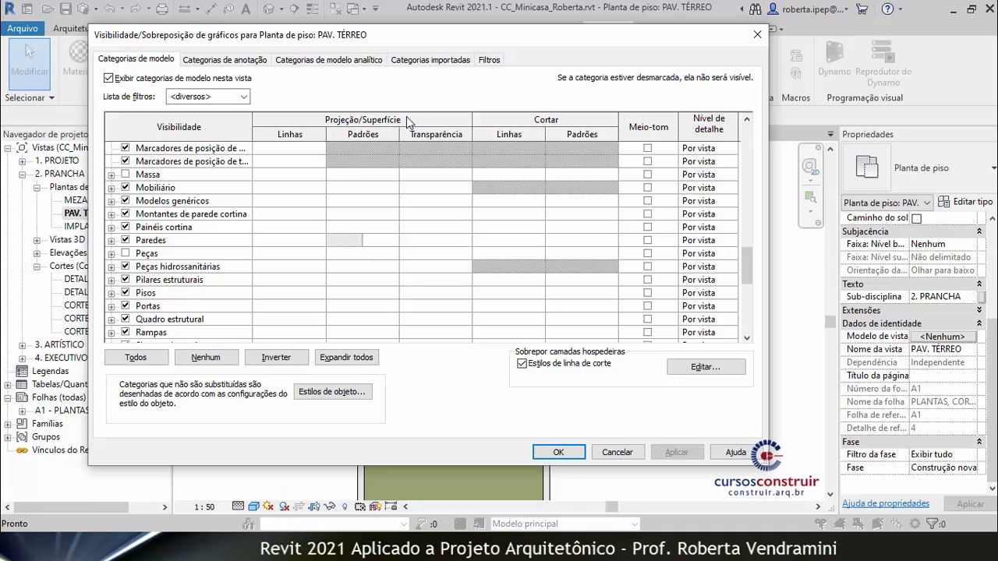
click(355, 245)
click(355, 241)
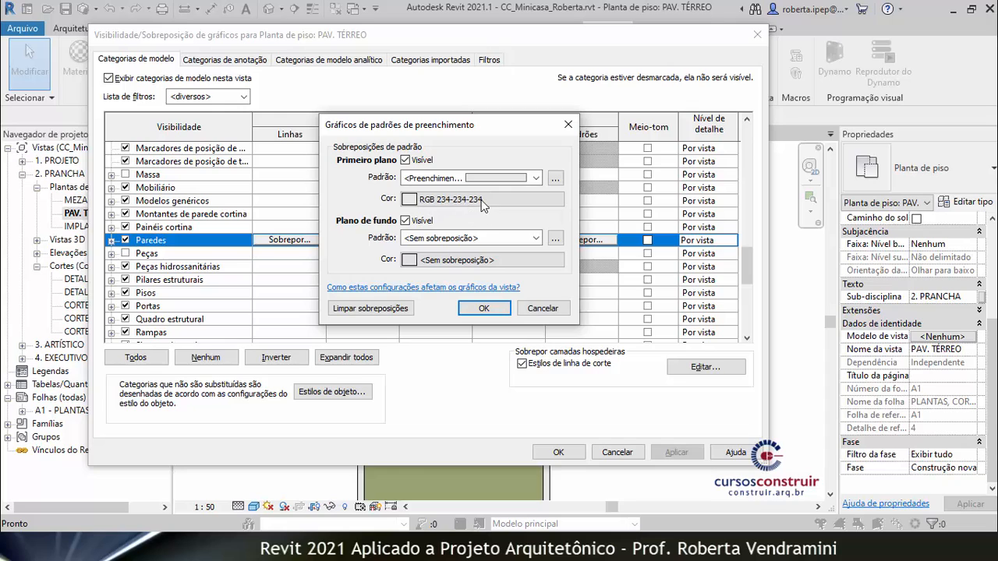
click(544, 309)
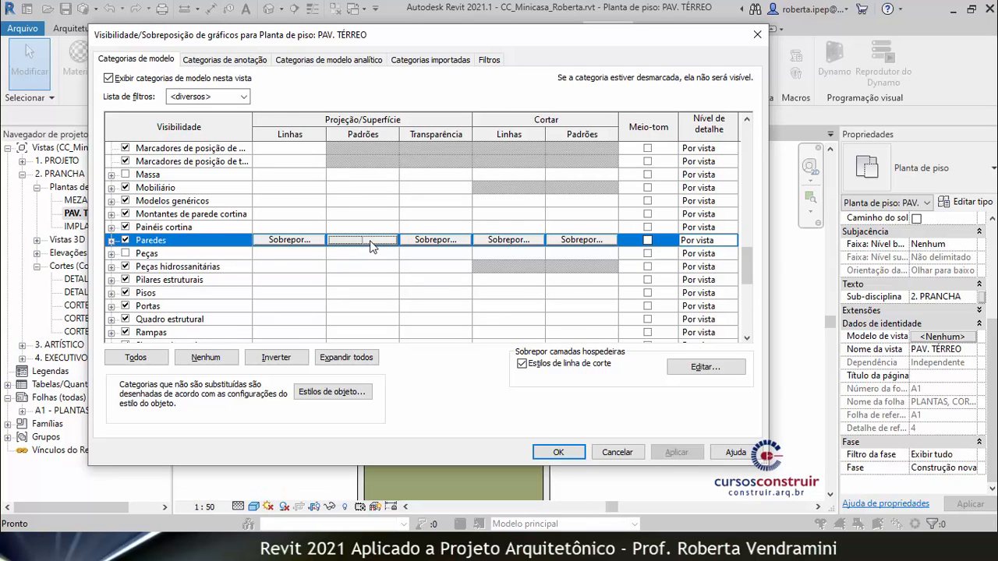
click(622, 448)
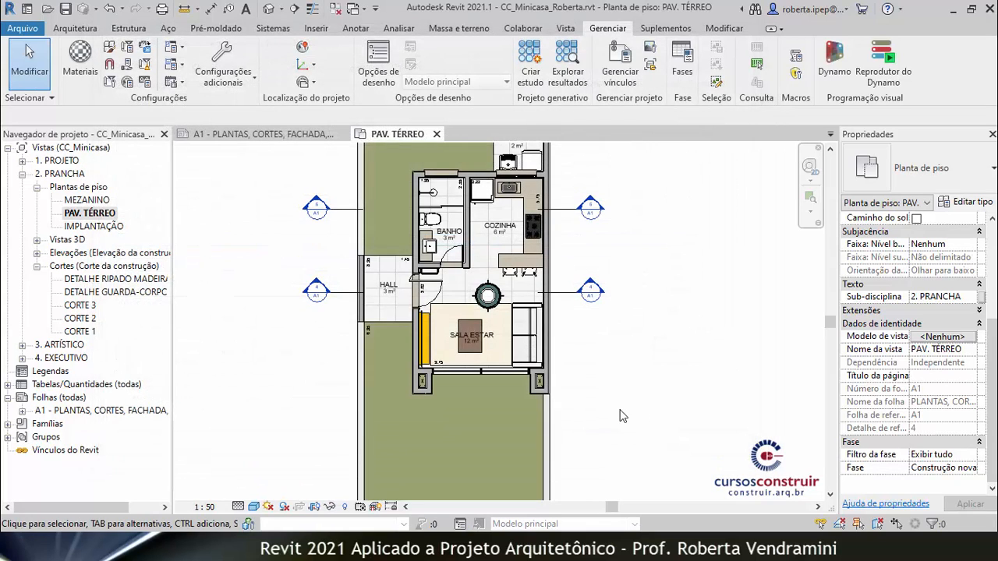
Inspect how the boundary walls, the living room's glass curtain wall and the bathroom window are drawn in the PAV. TÉRREO plan.
scroll(347, 401, up, 3)
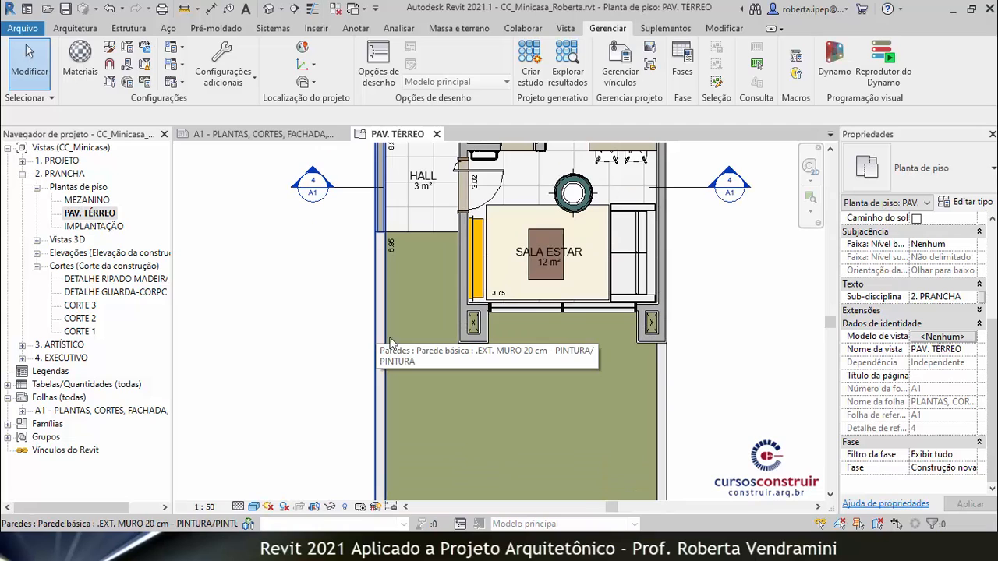
scroll(390, 343, up, 2)
scroll(383, 336, up, 3)
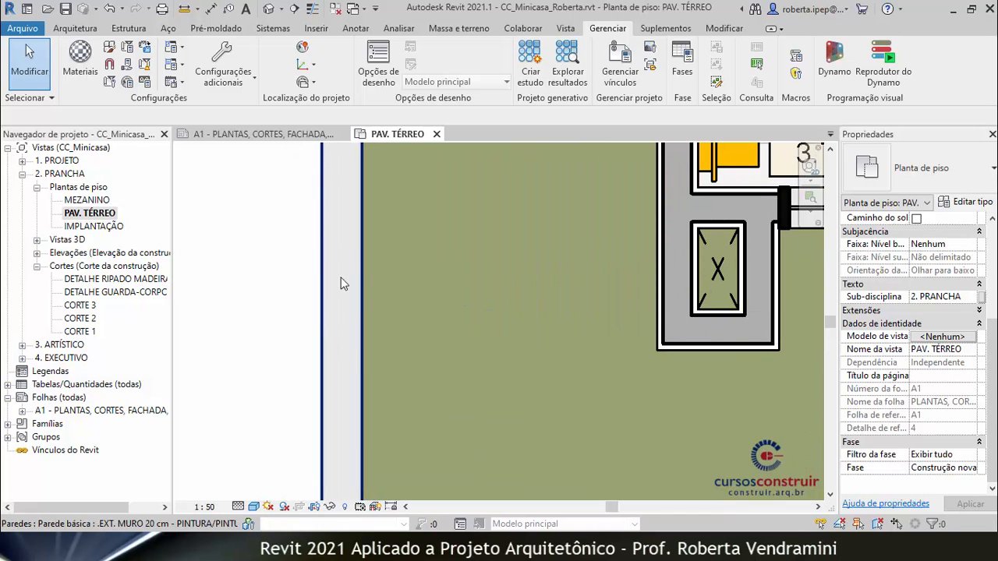
scroll(296, 347, down, 3)
scroll(298, 346, down, 1)
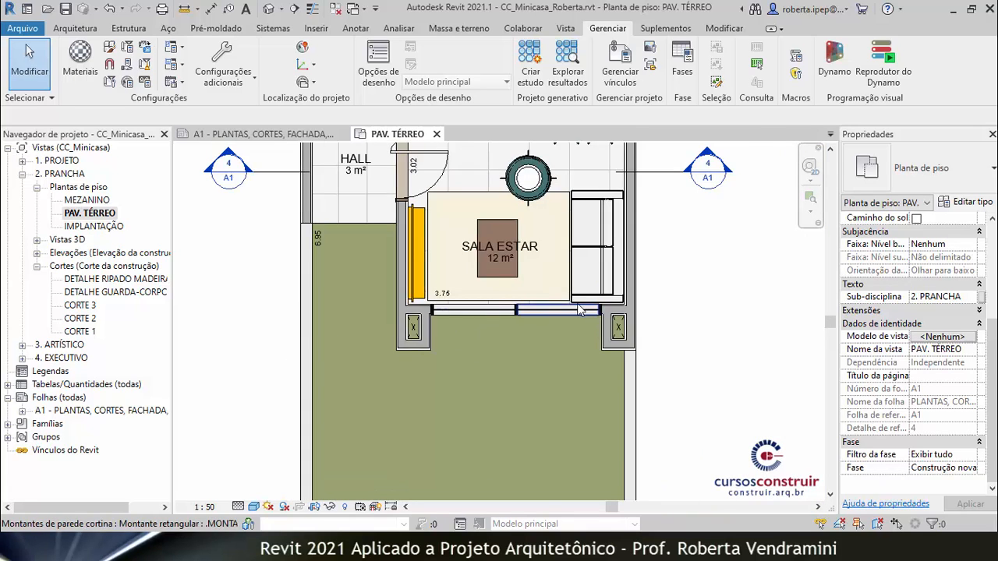
scroll(568, 318, up, 4)
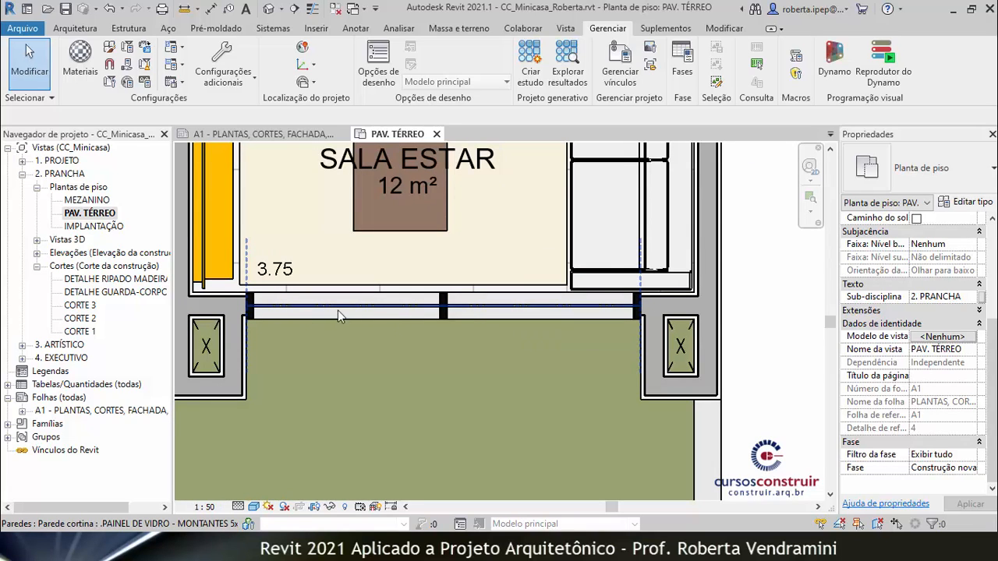
scroll(248, 335, up, 3)
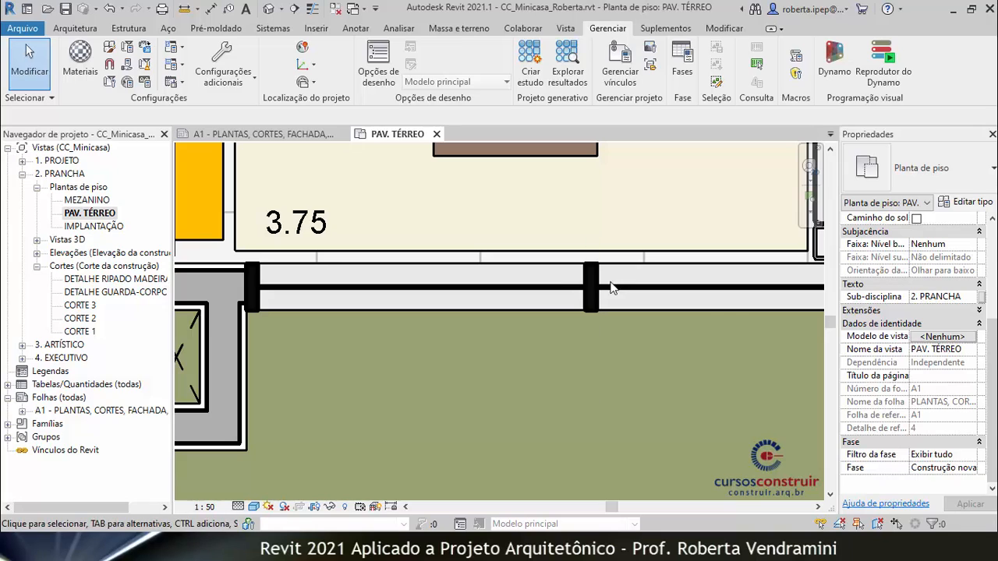
scroll(312, 300, up, 2)
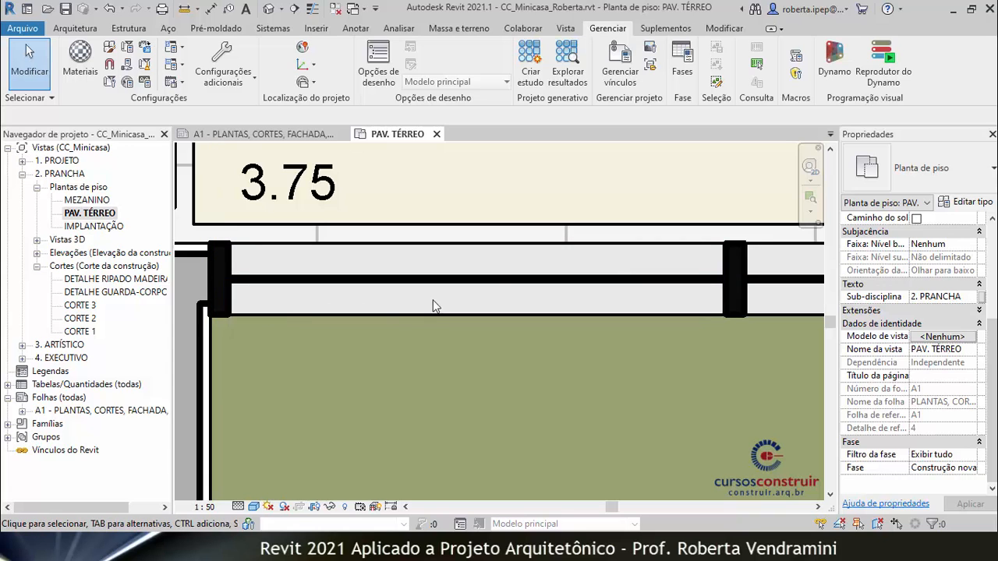
scroll(408, 411, down, 5)
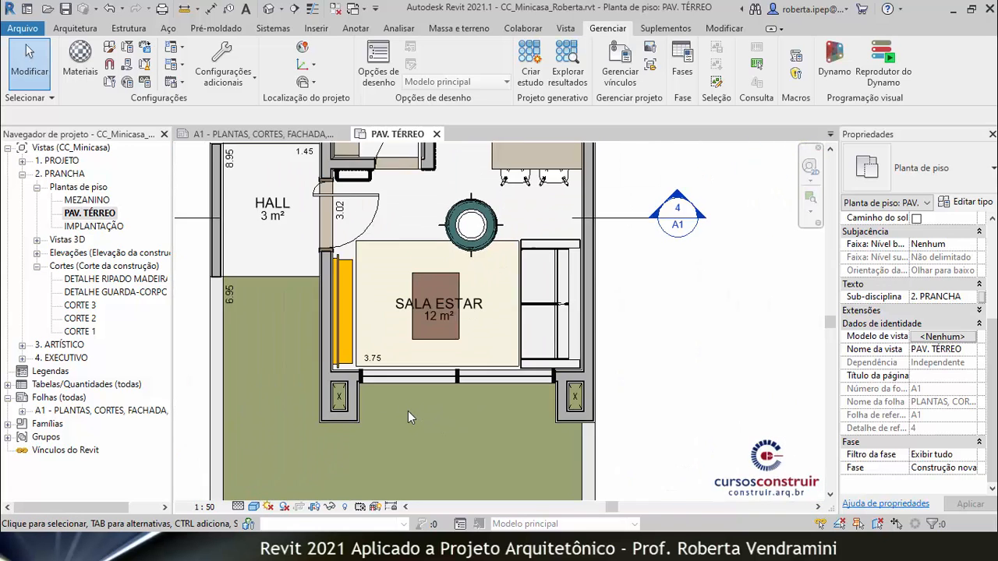
scroll(409, 181, up, 3)
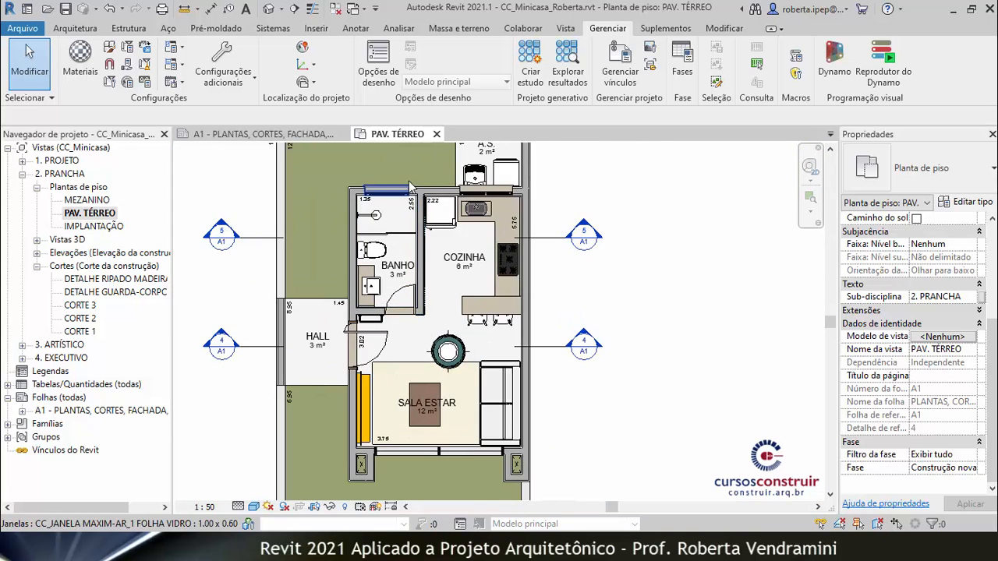
scroll(392, 182, up, 3)
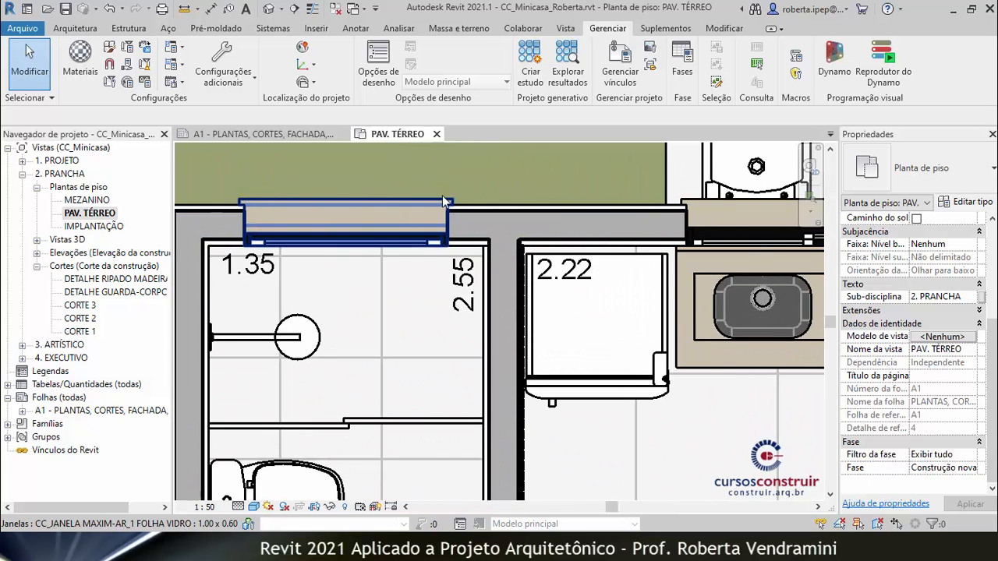
scroll(406, 220, down, 5)
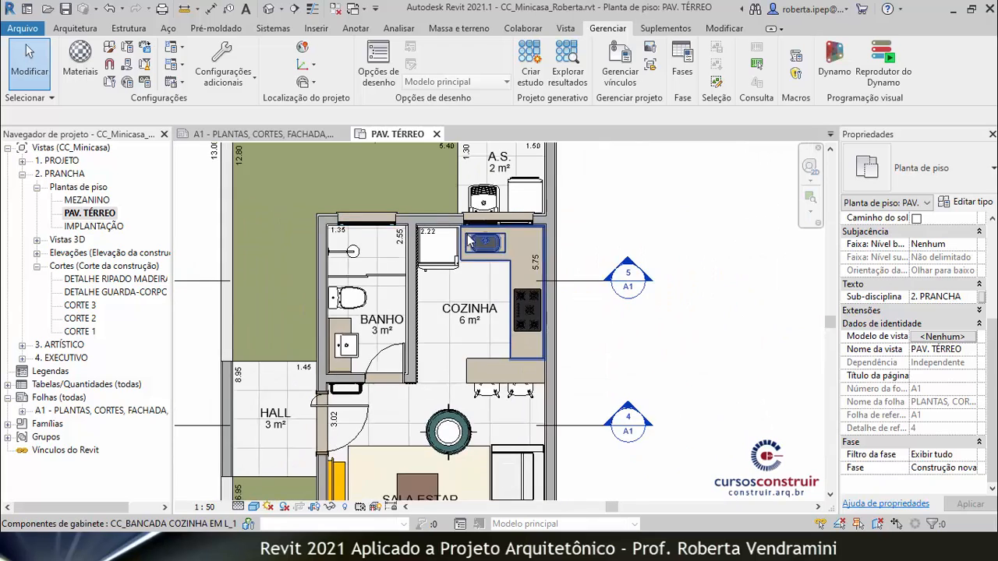
scroll(479, 257, down, 4)
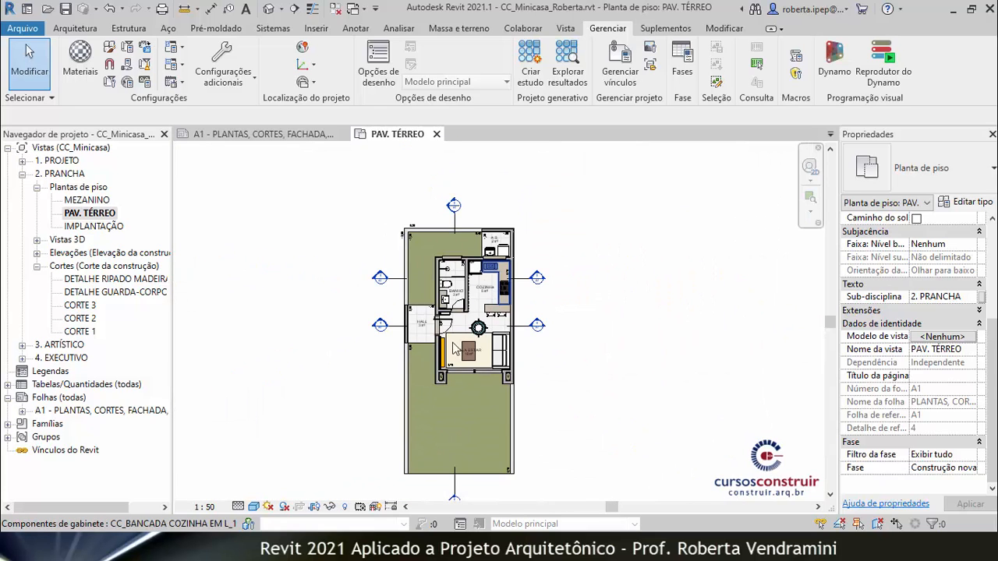
Open the CORTE 3 section under 2. PRANCHA and compare its cut glass panel wall with the PAV. TÉRREO plan.
double_click(79, 306)
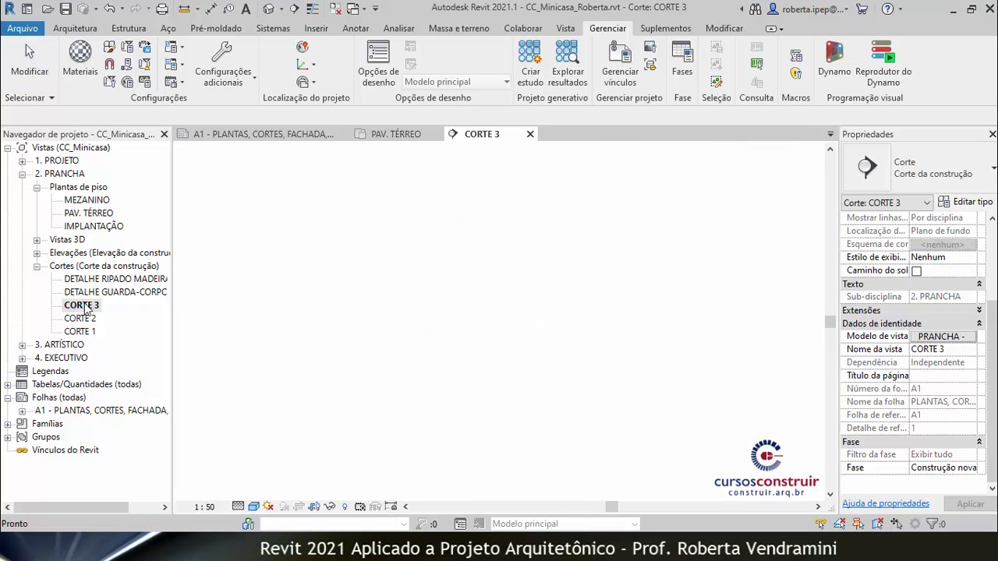
scroll(383, 316, up, 10)
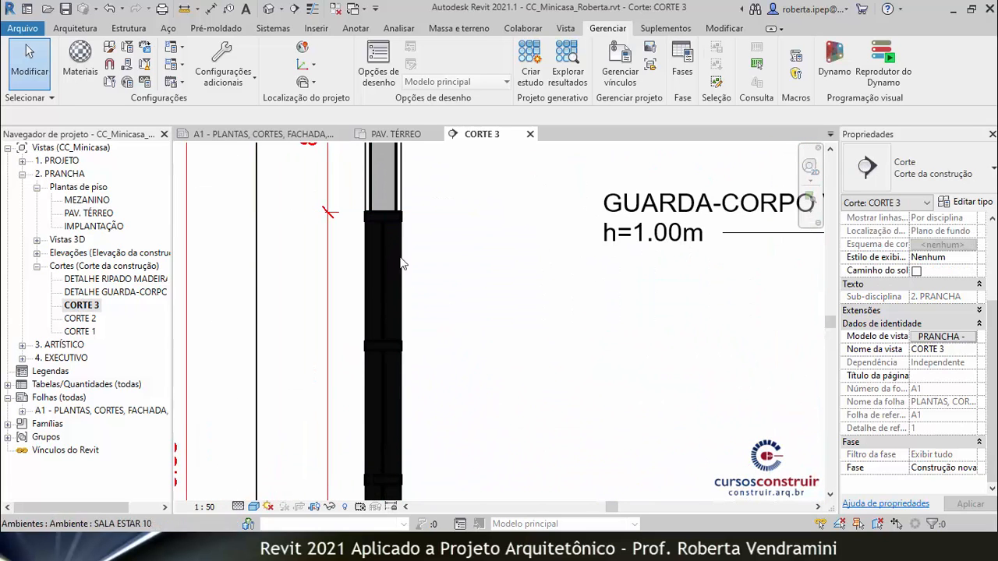
click(396, 134)
scroll(474, 388, up, 6)
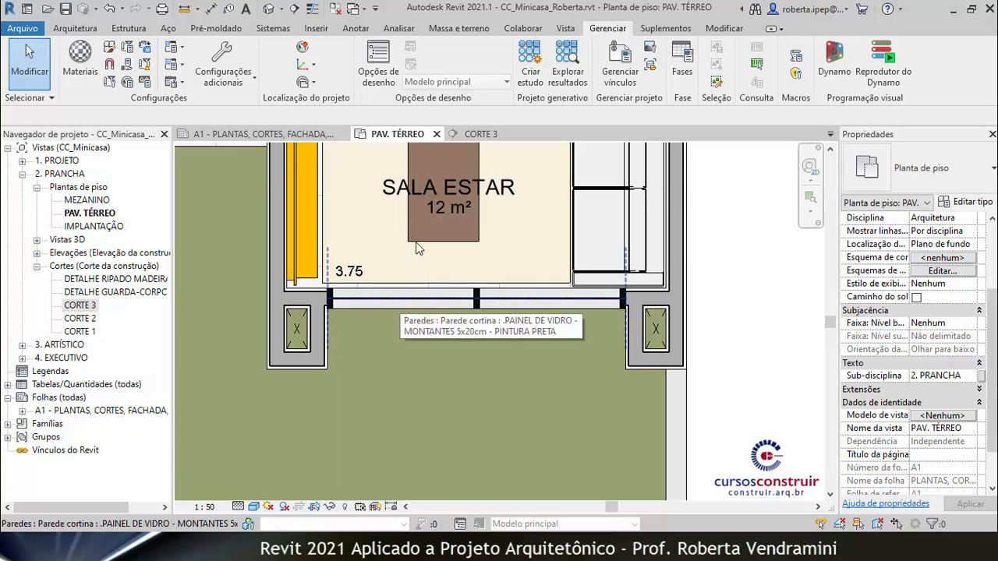
click(481, 134)
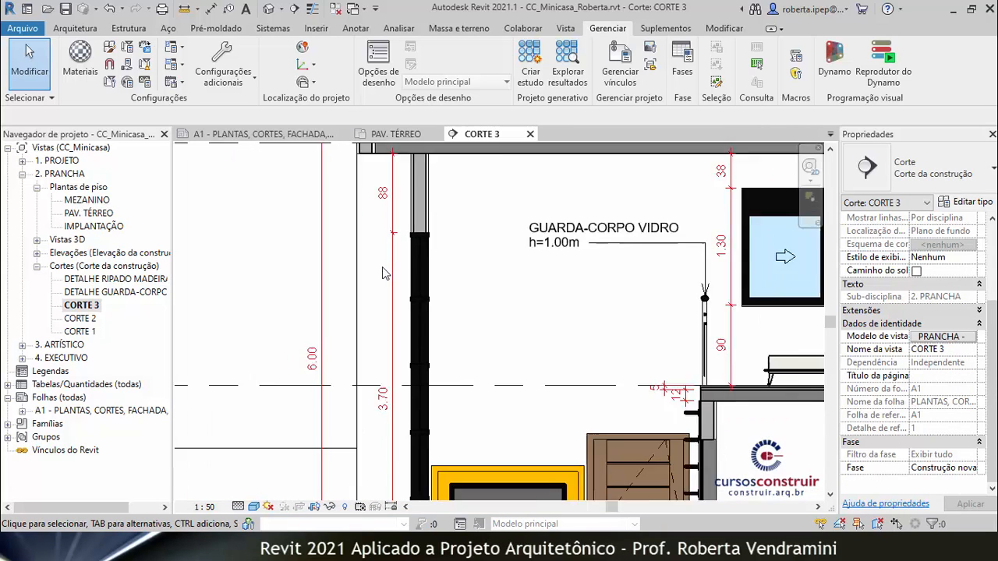
scroll(382, 273, down, 5)
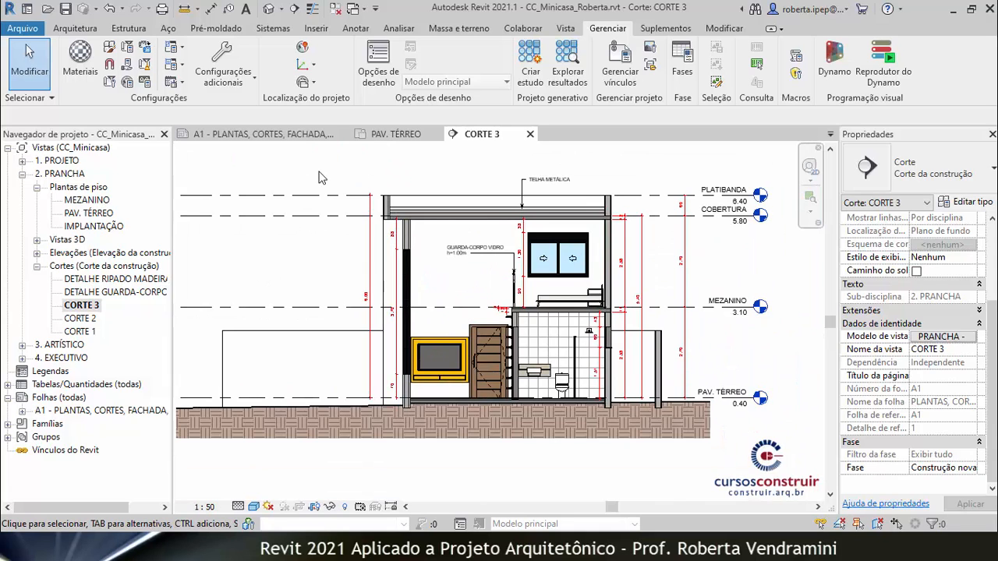
Check the visibility/graphics overrides of CORTE 3 and remove its view template by assigning <Nenhum>.
key(v)
key(v)
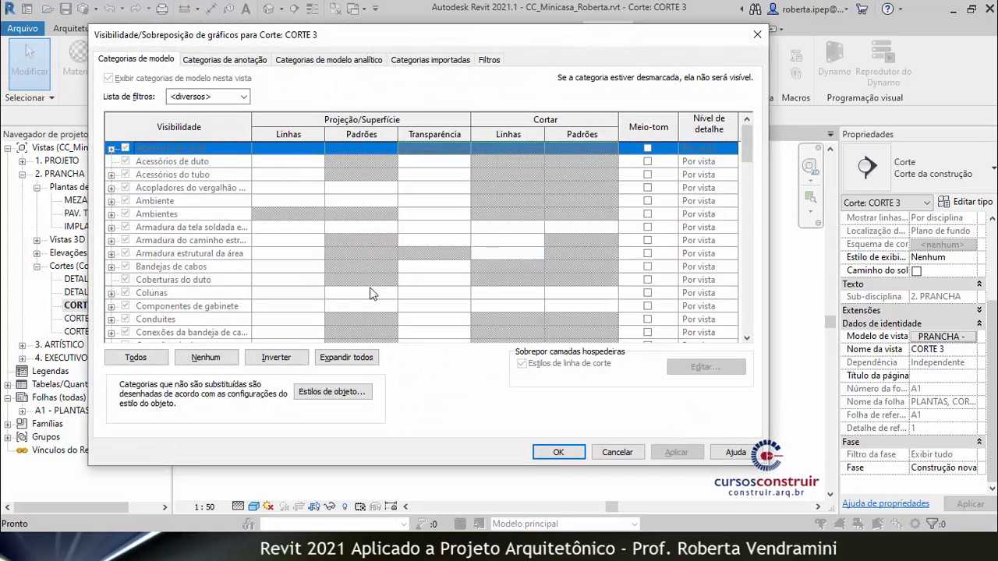
click(617, 452)
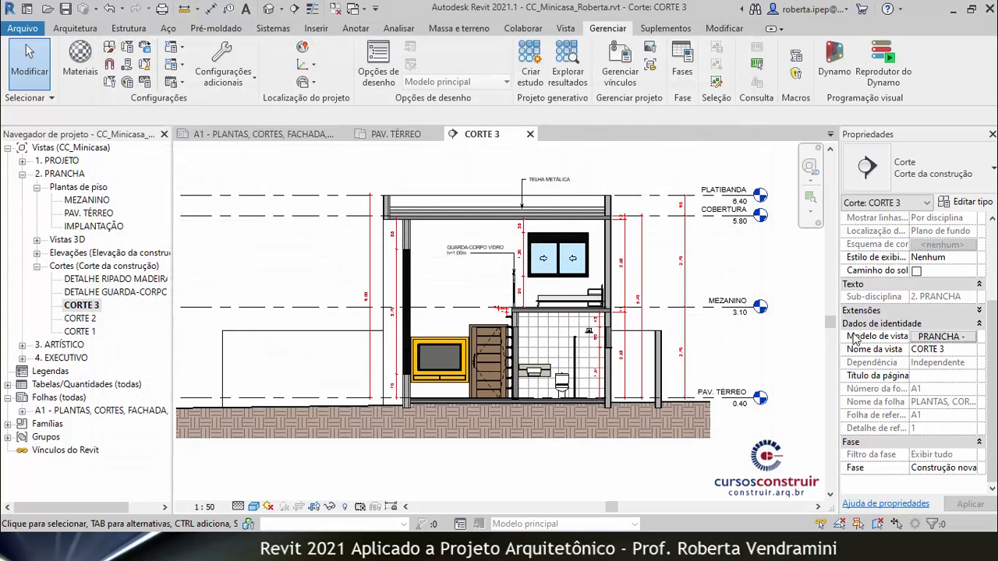
click(942, 337)
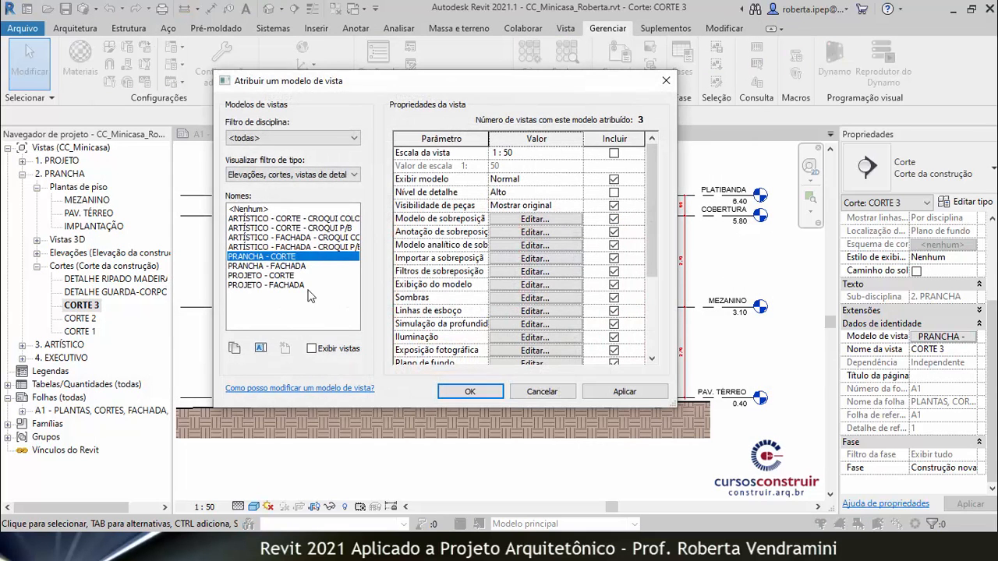
click(251, 209)
click(600, 392)
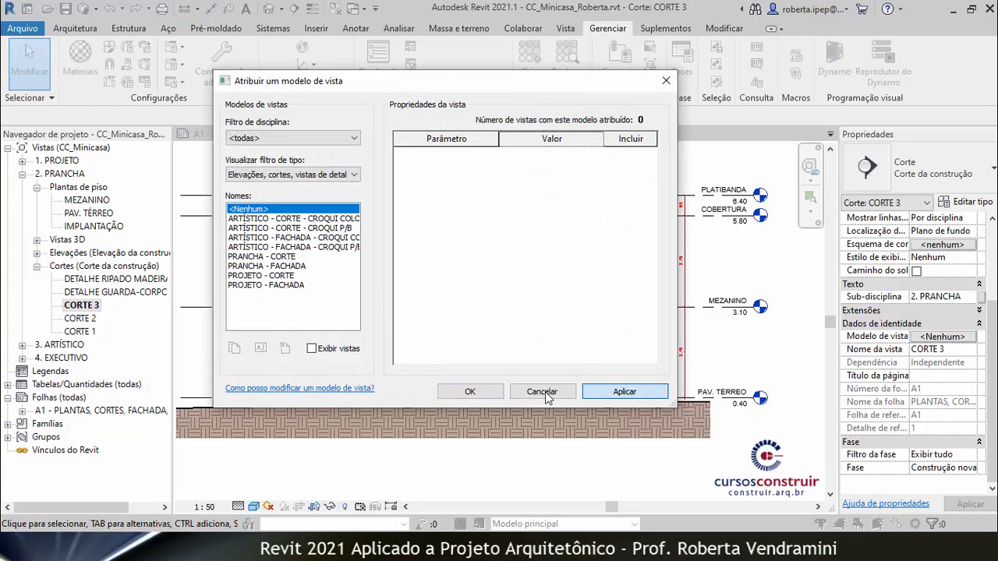
click(471, 391)
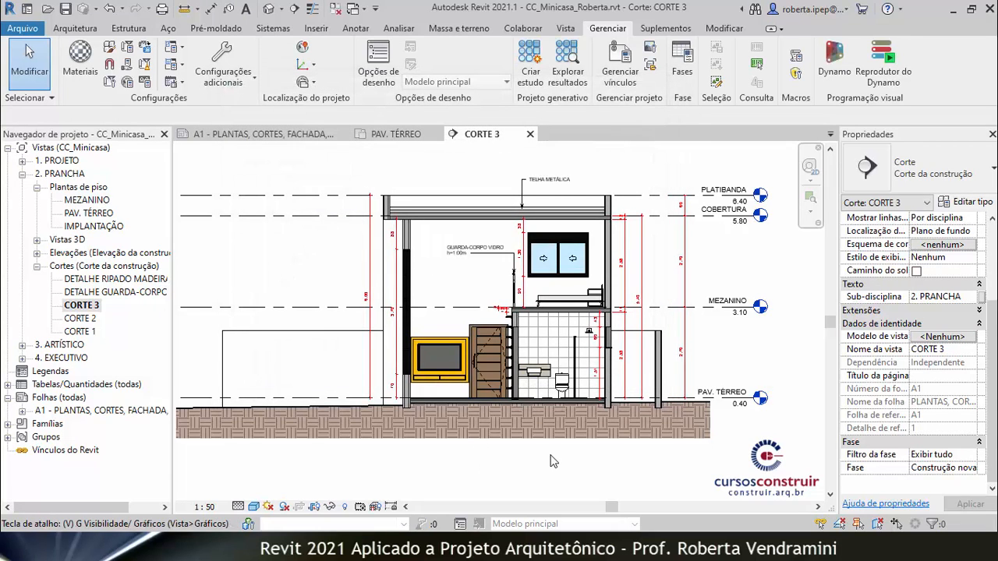
Override the projection/surface foreground pattern of the Paredes category in CORTE 3 with the solid fill.
key(v)
key(g)
drag(741, 158, 734, 272)
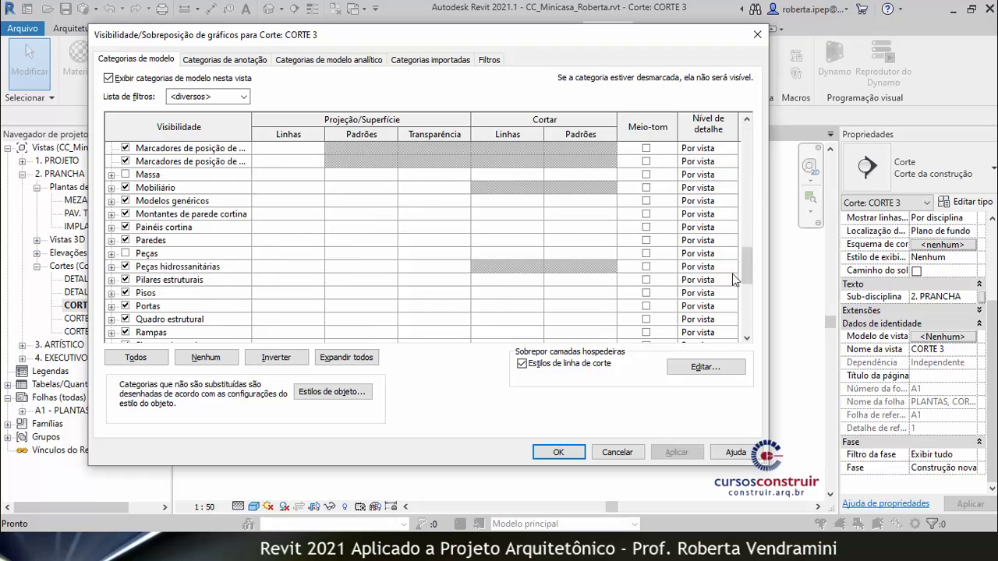
click(347, 242)
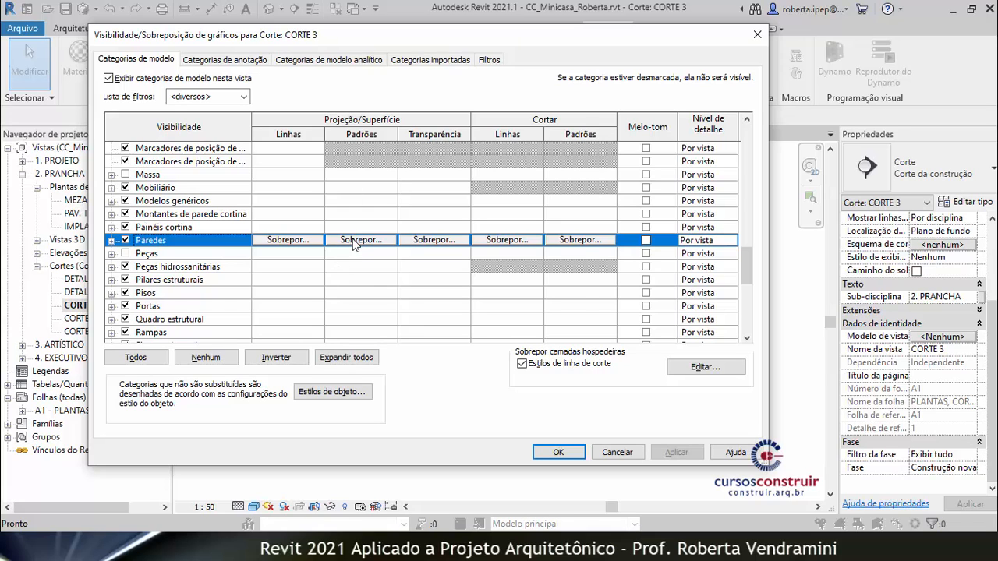
click(355, 240)
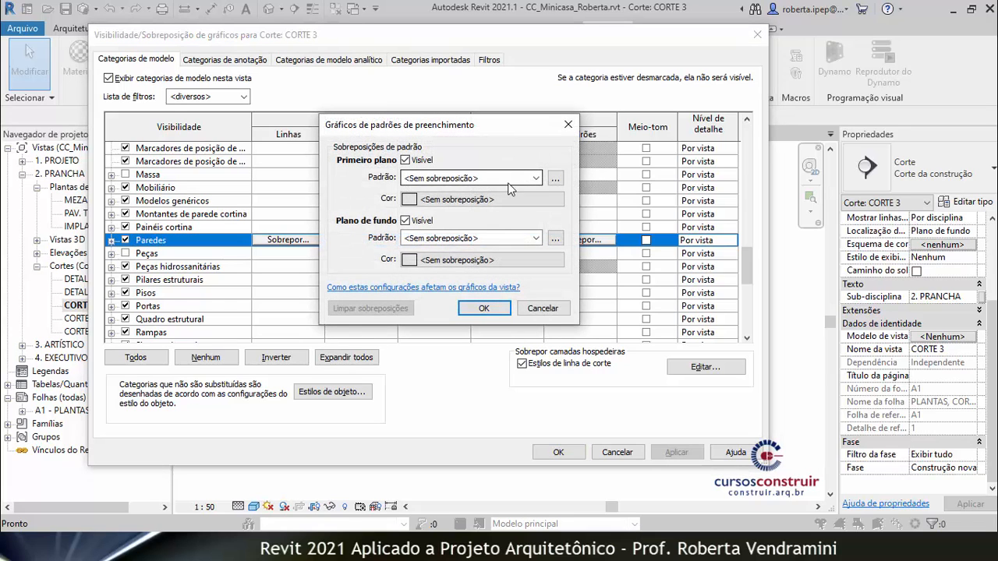
click(535, 178)
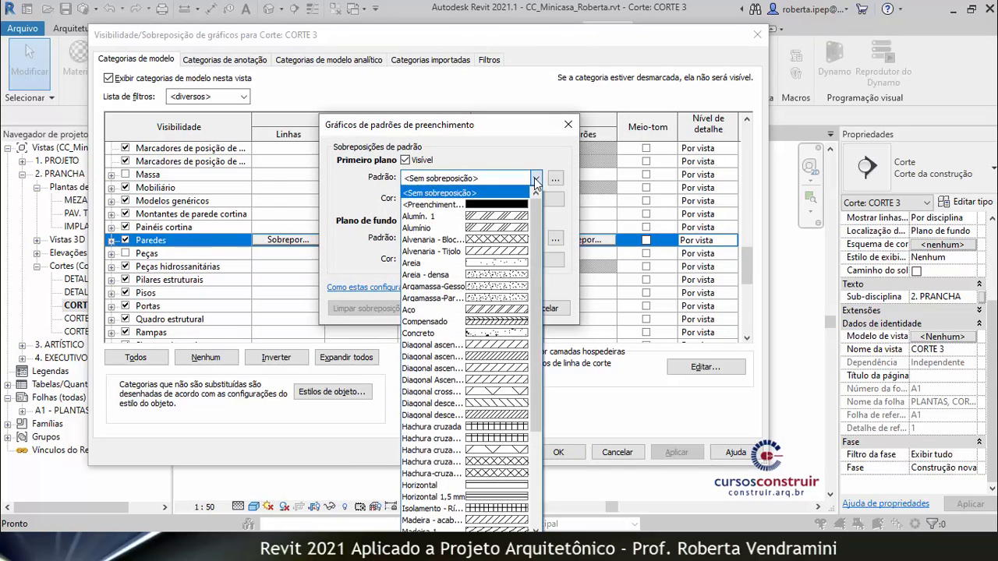
click(431, 205)
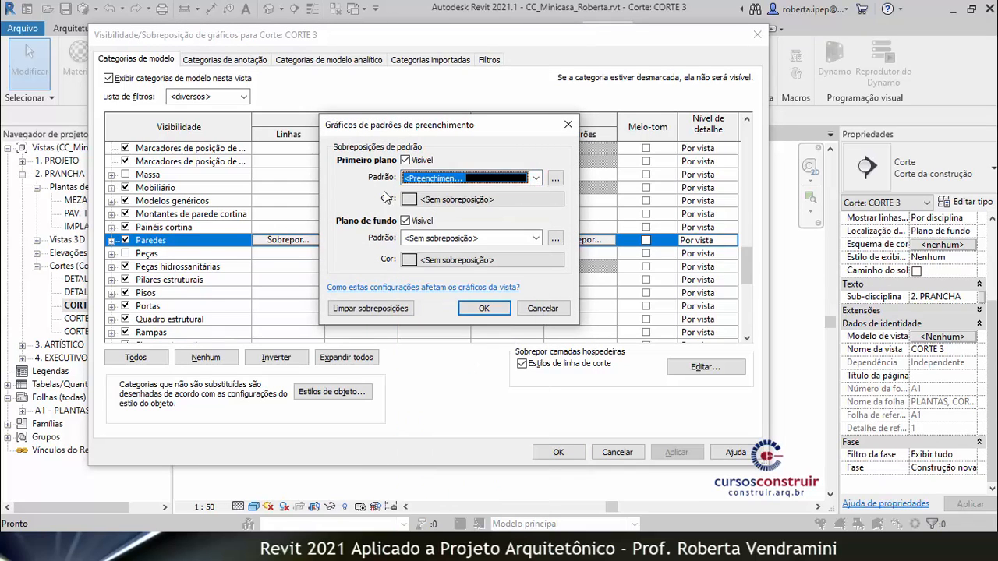
click(466, 201)
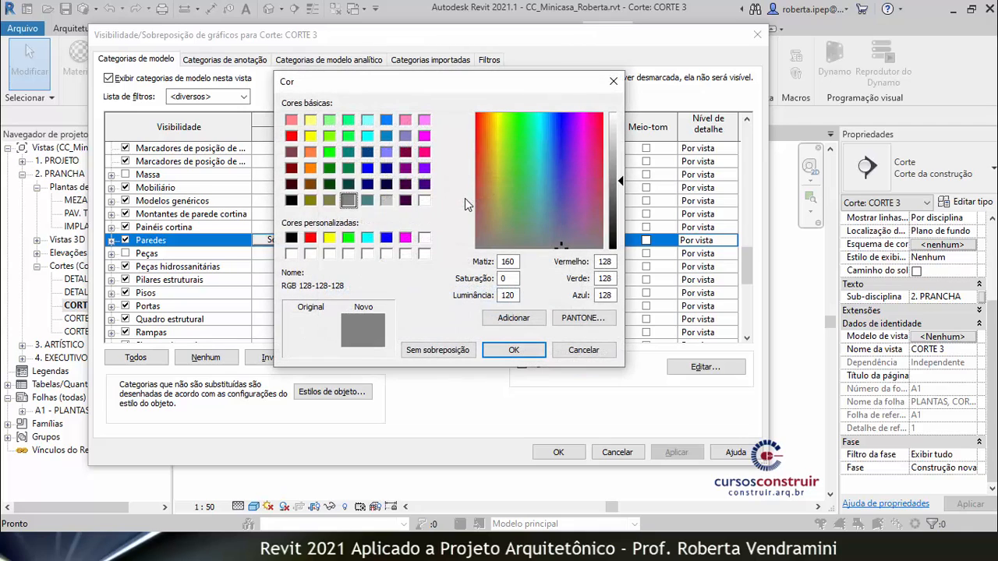
double_click(609, 261)
text(234)
double_click(605, 279)
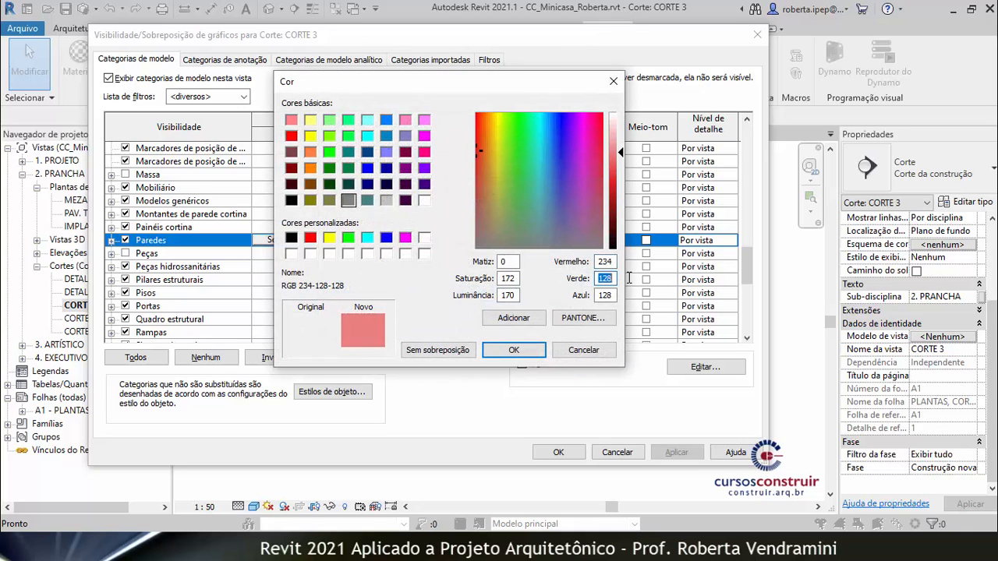
text(234)
double_click(609, 294)
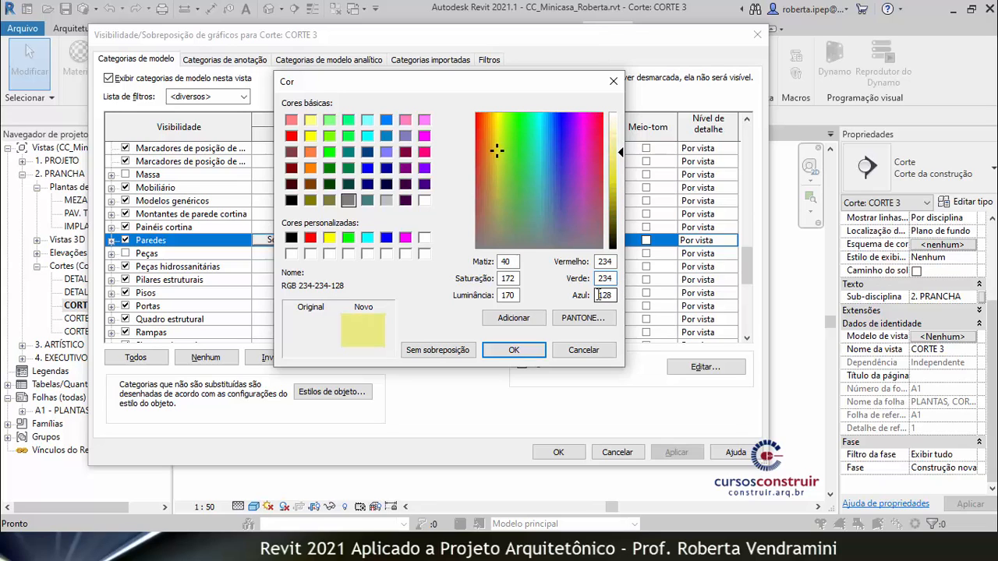
text(234)
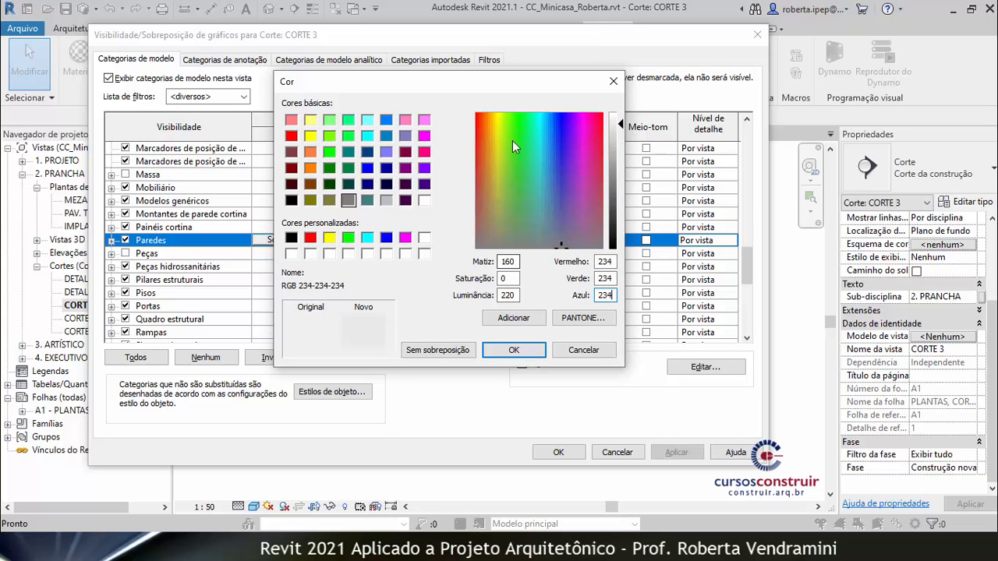
click(437, 350)
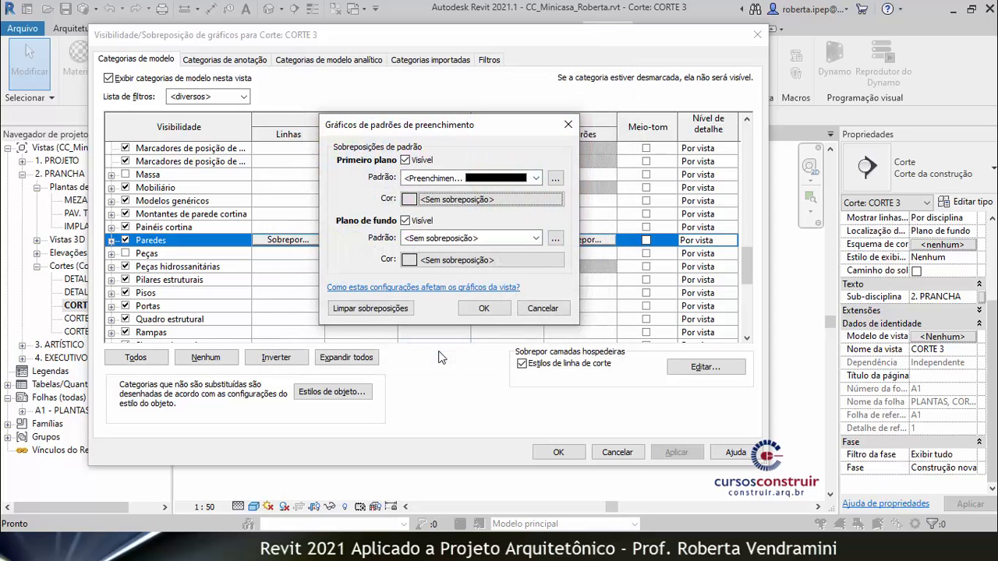
Set the foreground fill color of the Paredes surface pattern override to RGB 234-234-234.
click(471, 201)
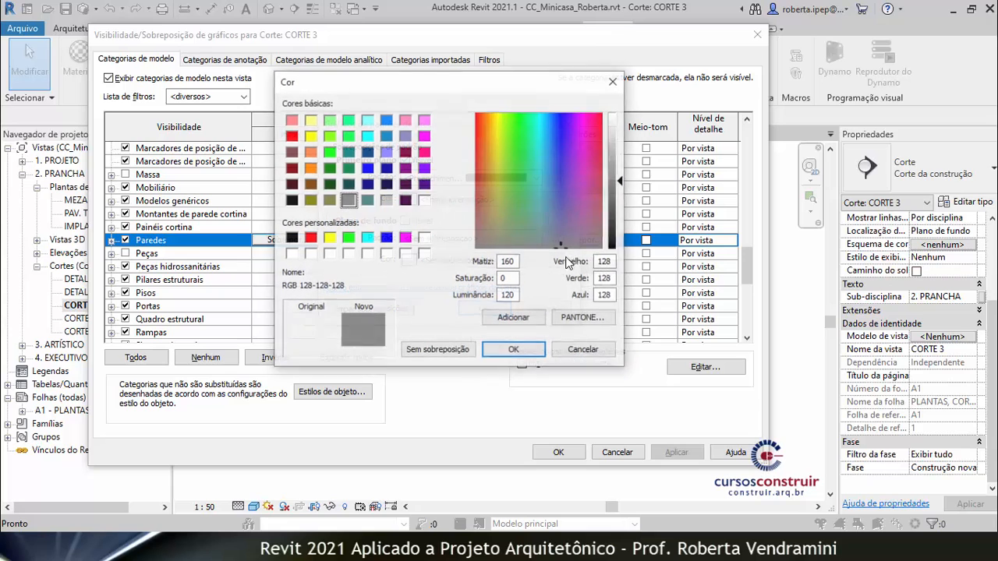
double_click(607, 261)
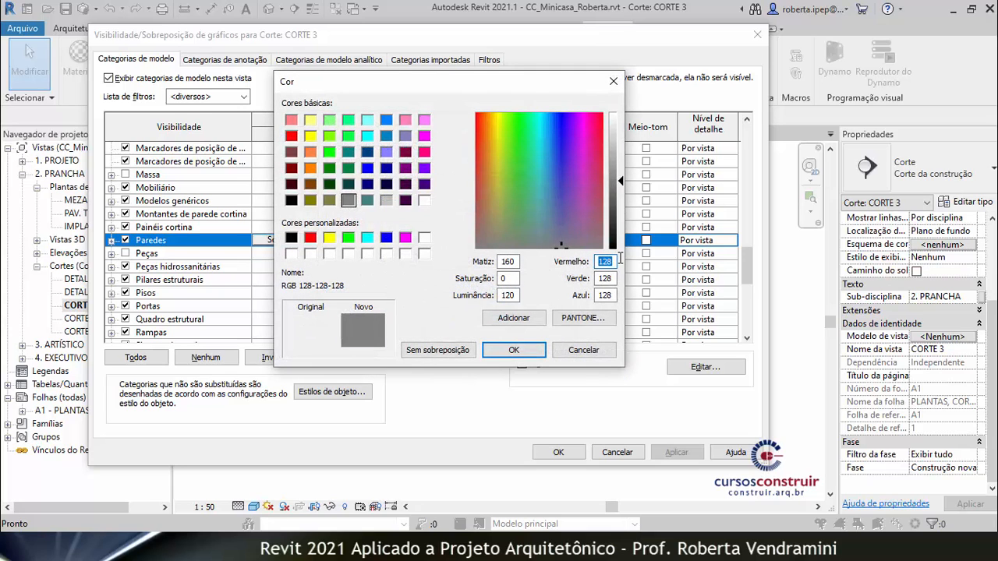
text(234)
double_click(607, 278)
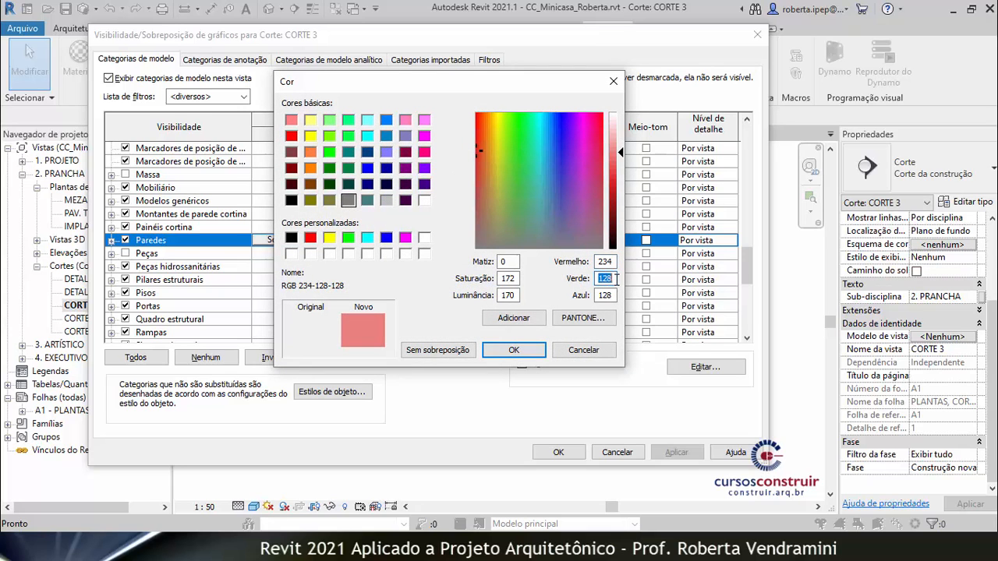
text(234)
double_click(612, 295)
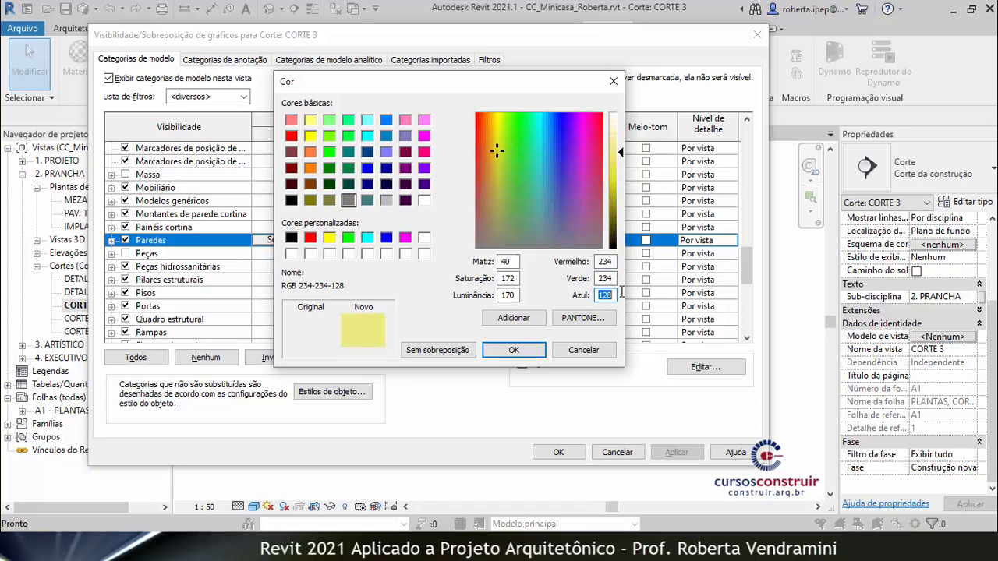
text(234)
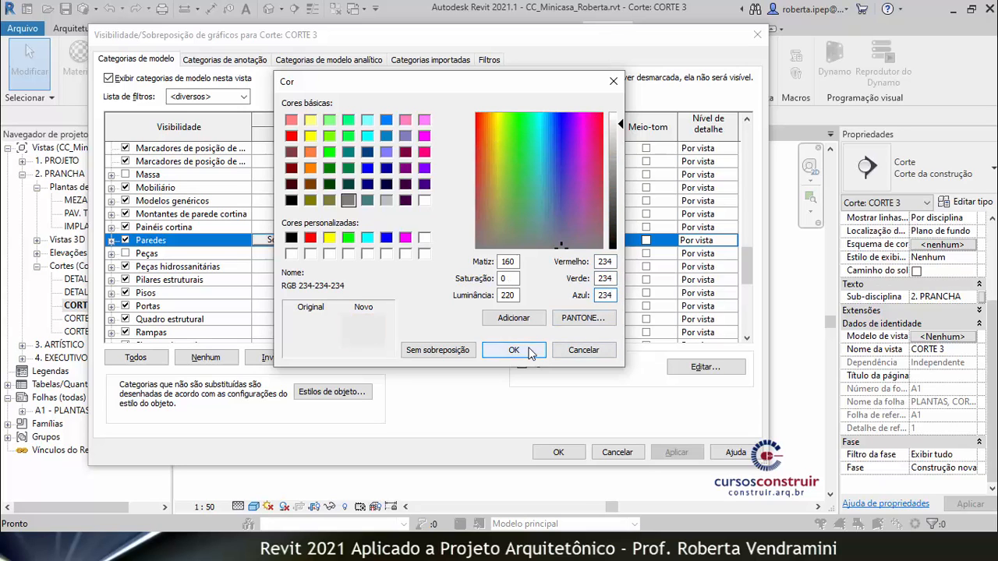
click(514, 351)
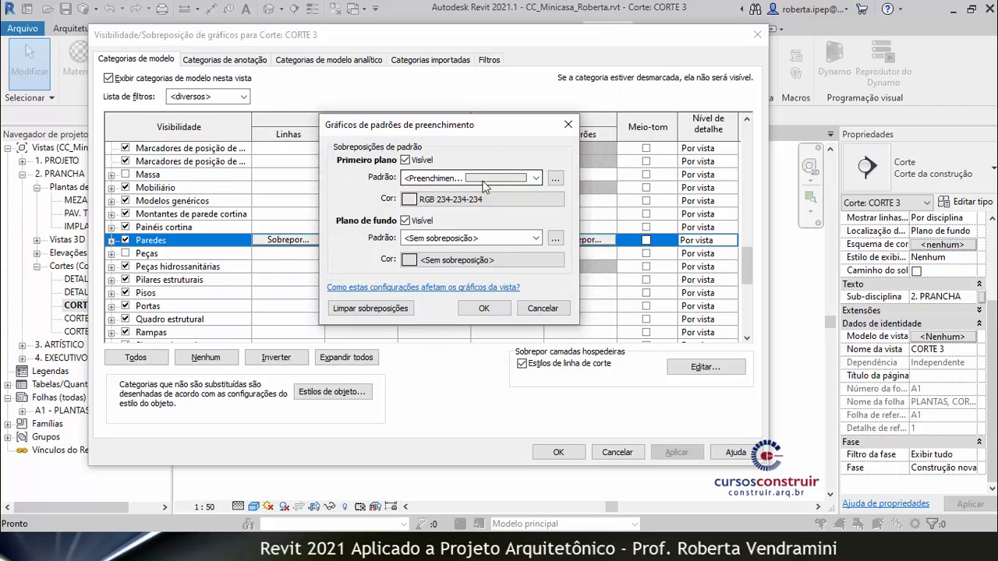
Switch the Paredes foreground pattern to <Sem sobreposição> and back to the solid fill.
click(536, 179)
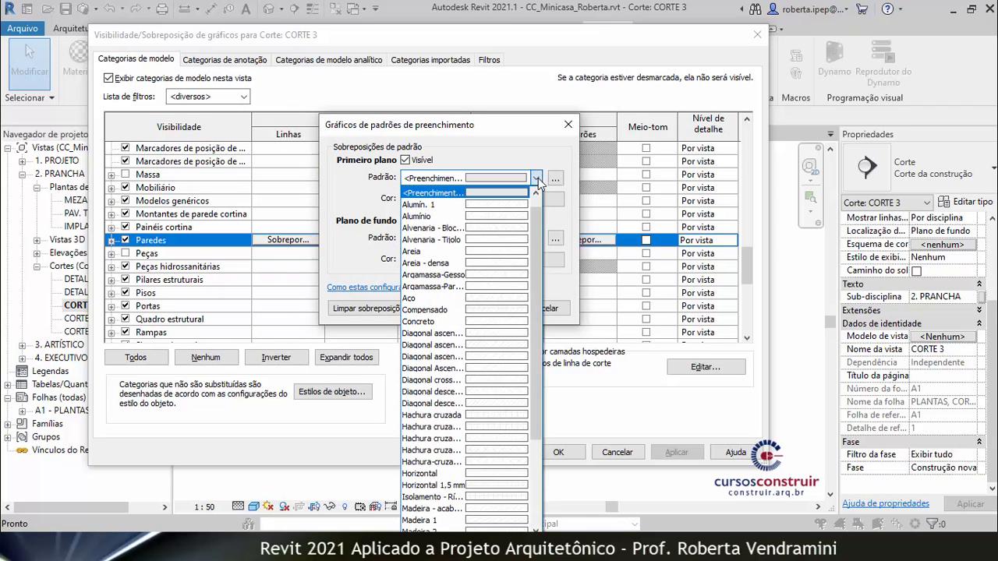
scroll(538, 226, up, 1)
click(442, 196)
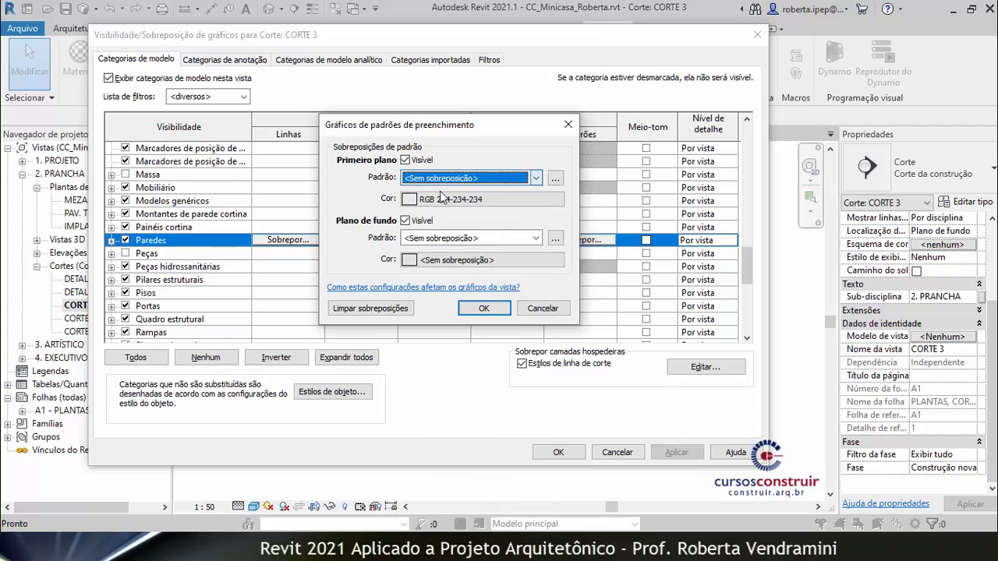
click(536, 179)
scroll(464, 209, up, 1)
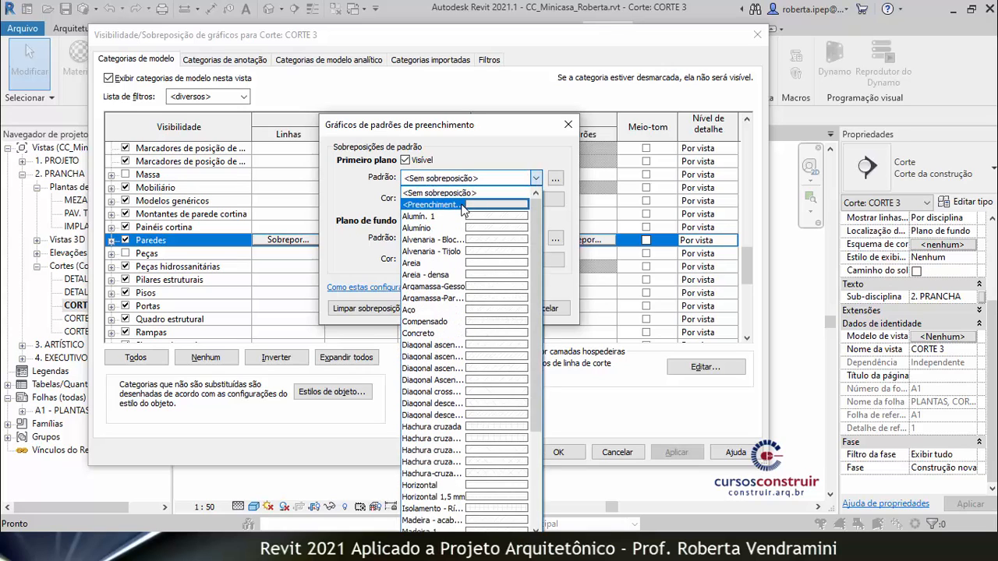
click(462, 205)
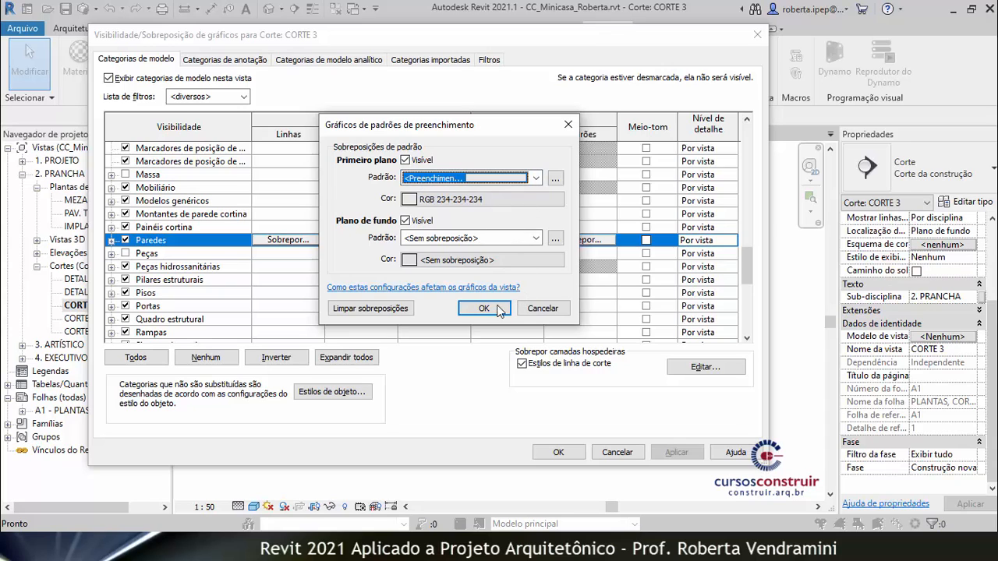
Confirm the Paredes surface pattern override and apply the visibility/graphics settings to CORTE 3.
click(484, 309)
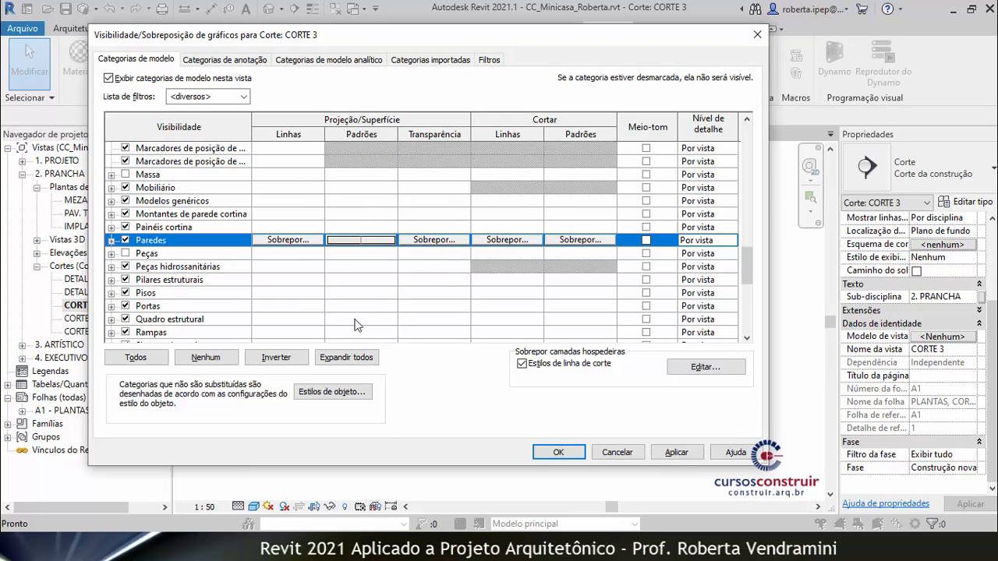
click(363, 283)
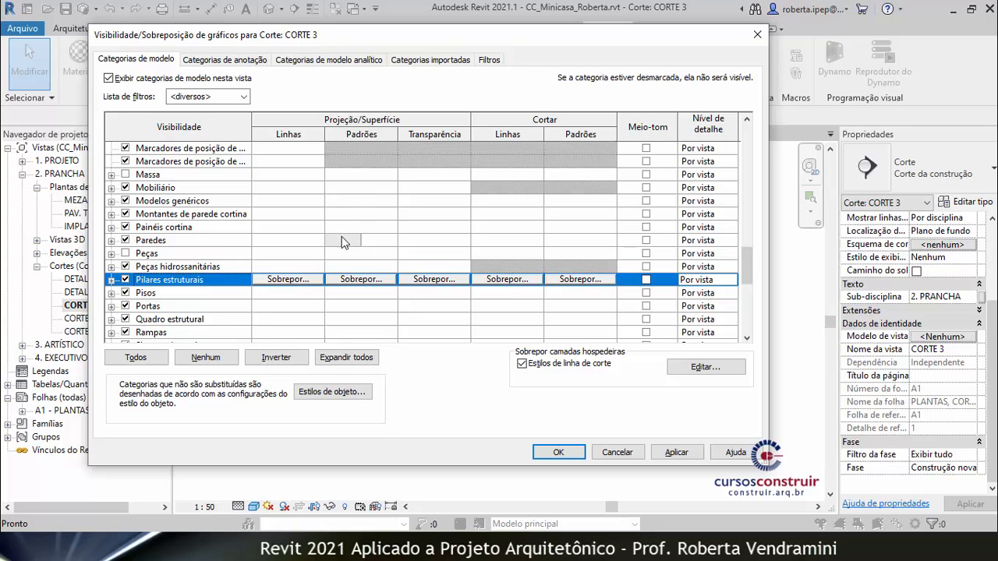
click(375, 242)
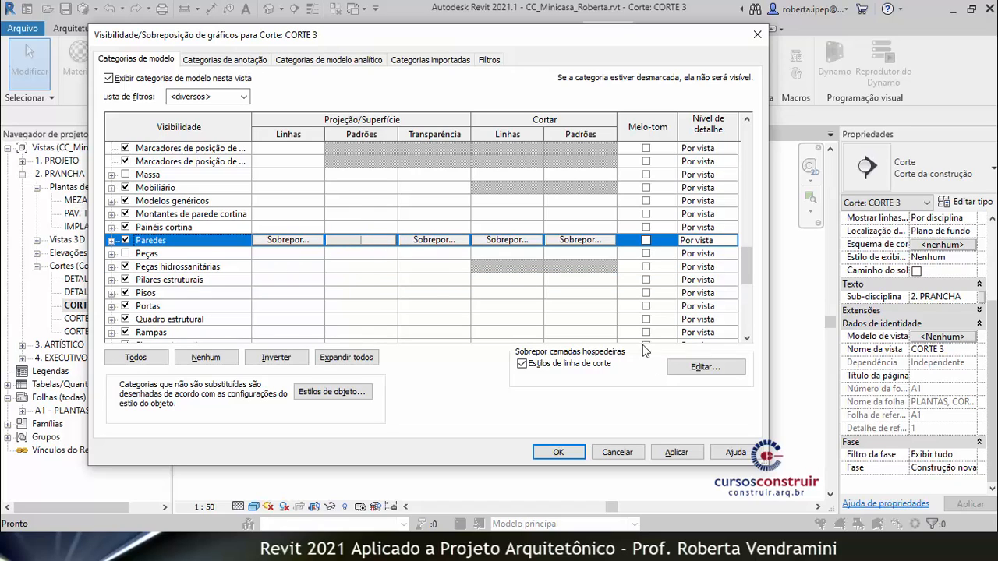
click(677, 453)
click(568, 456)
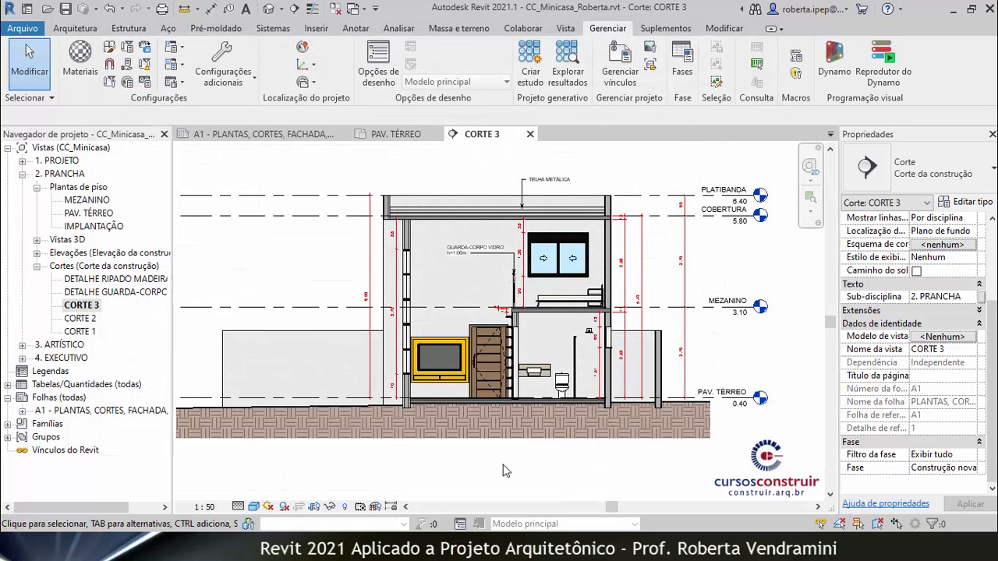
Examine in CORTE 3 how the wall fill override affects the cut glass panel wall, the bathroom window and the background walls.
scroll(435, 366, up, 5)
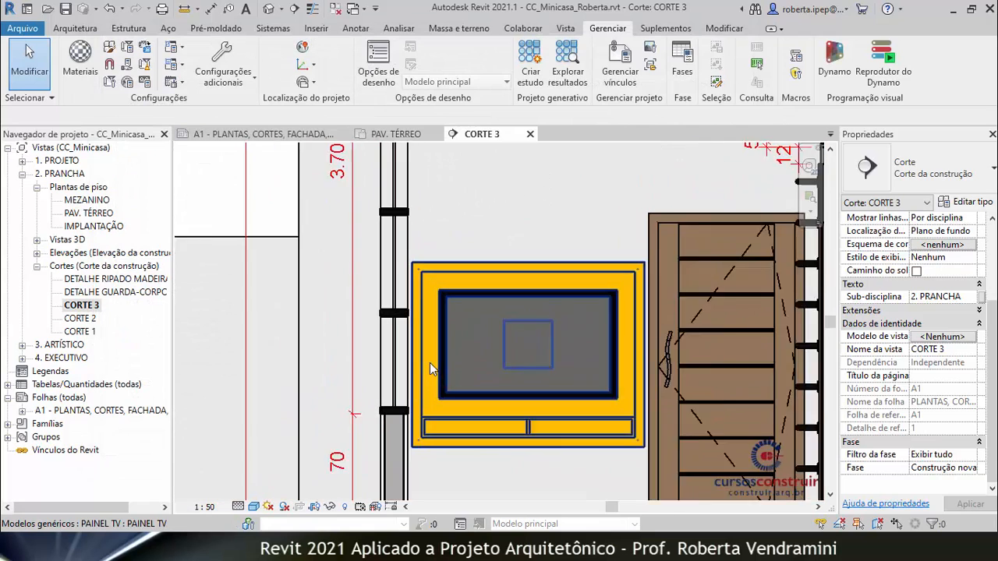
scroll(401, 244, up, 2)
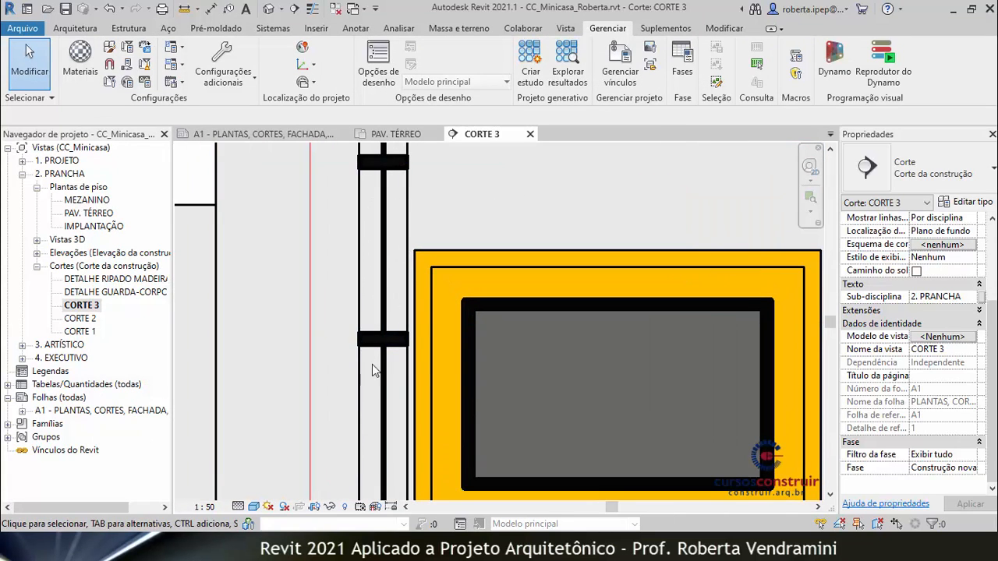
scroll(372, 355, down, 6)
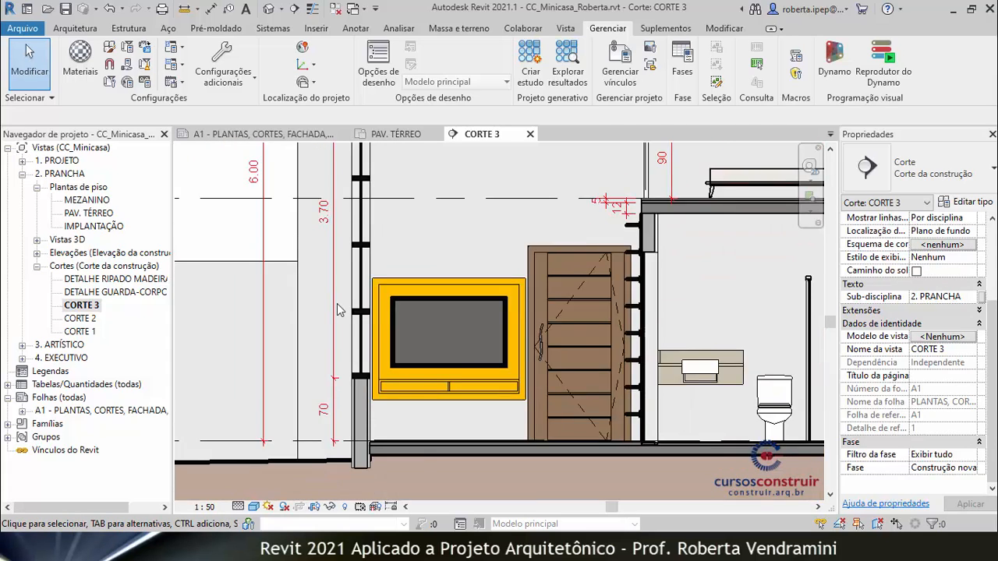
scroll(729, 279, up, 5)
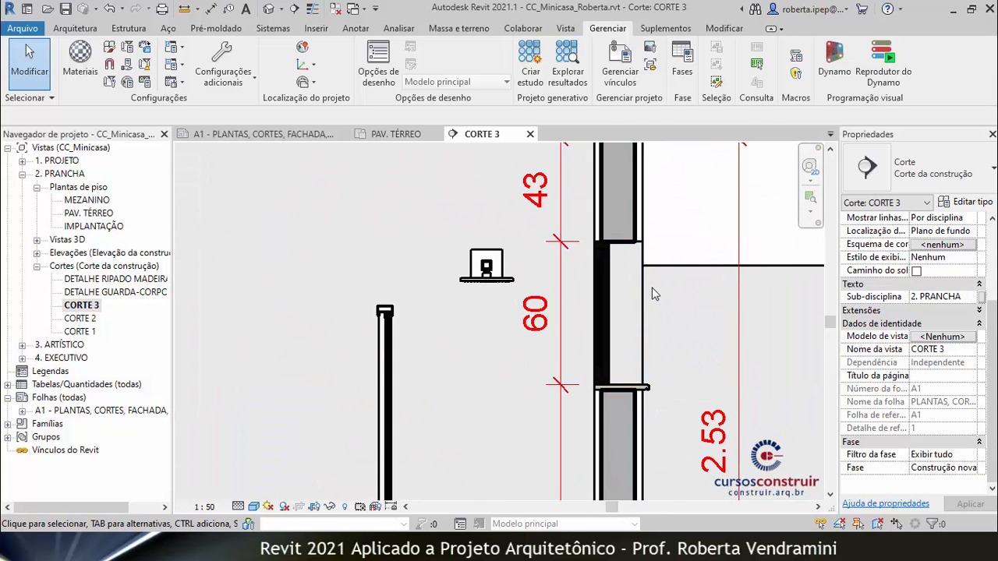
scroll(676, 304, down, 4)
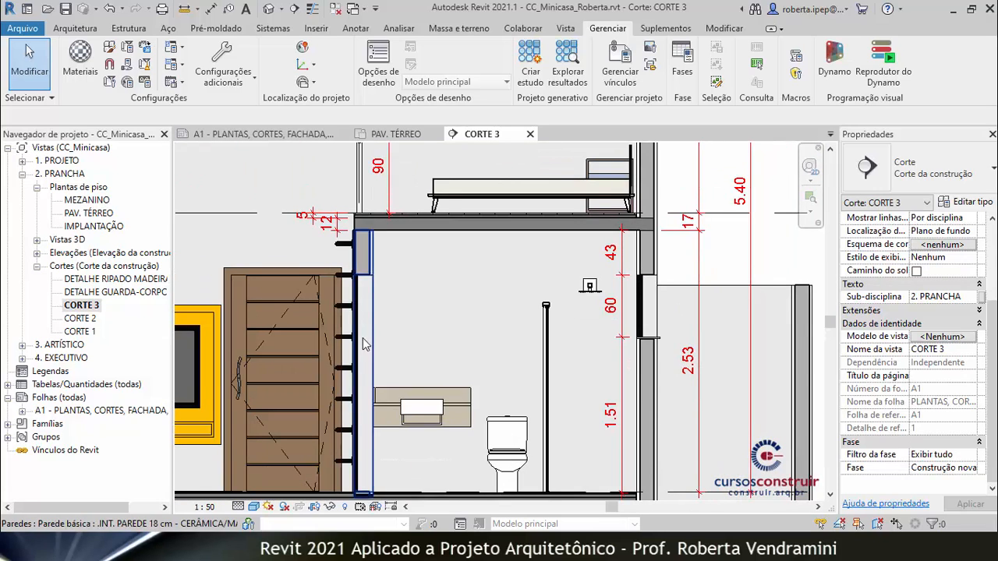
scroll(366, 338, up, 2)
scroll(563, 355, down, 6)
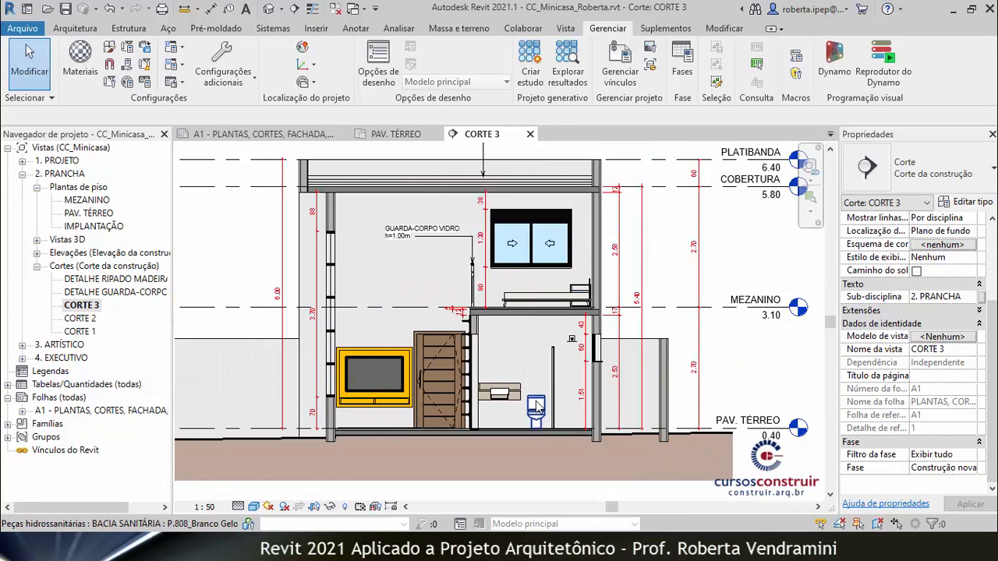
scroll(468, 327, up, 1)
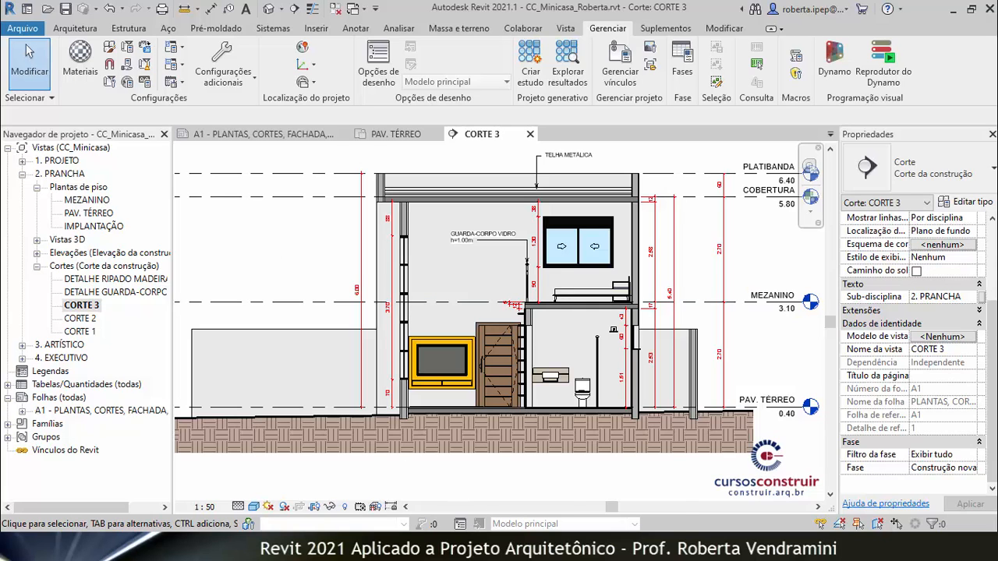
Switch to the CC_Minicasa_tipo_Loft_2021 project and examine the cut glass wall, bathroom walls and window of CORTE 3 on sheet A1.
mouse_move(520, 546)
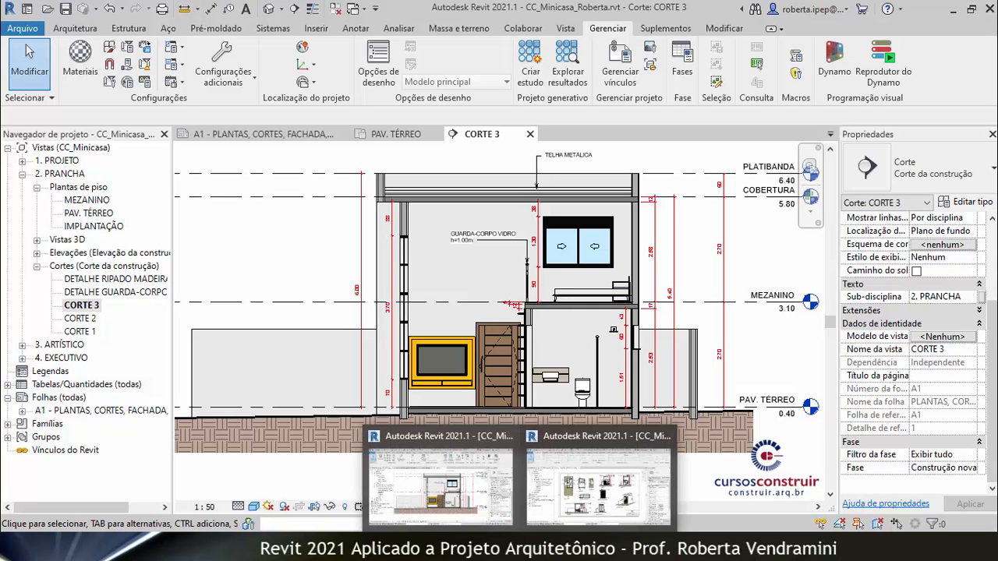
click(589, 499)
scroll(411, 408, up, 5)
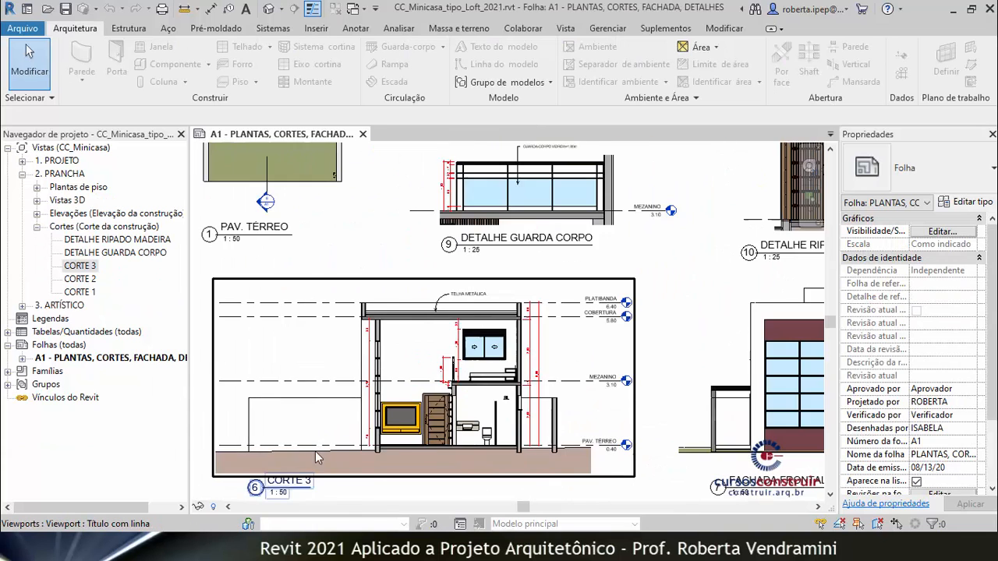
scroll(504, 418, down, 2)
scroll(343, 418, up, 2)
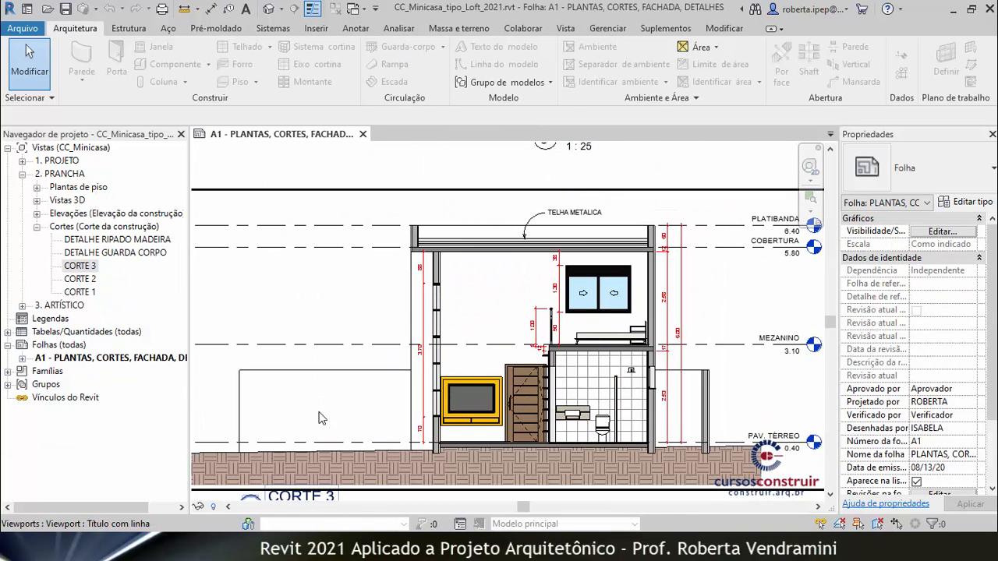
scroll(574, 361, up, 6)
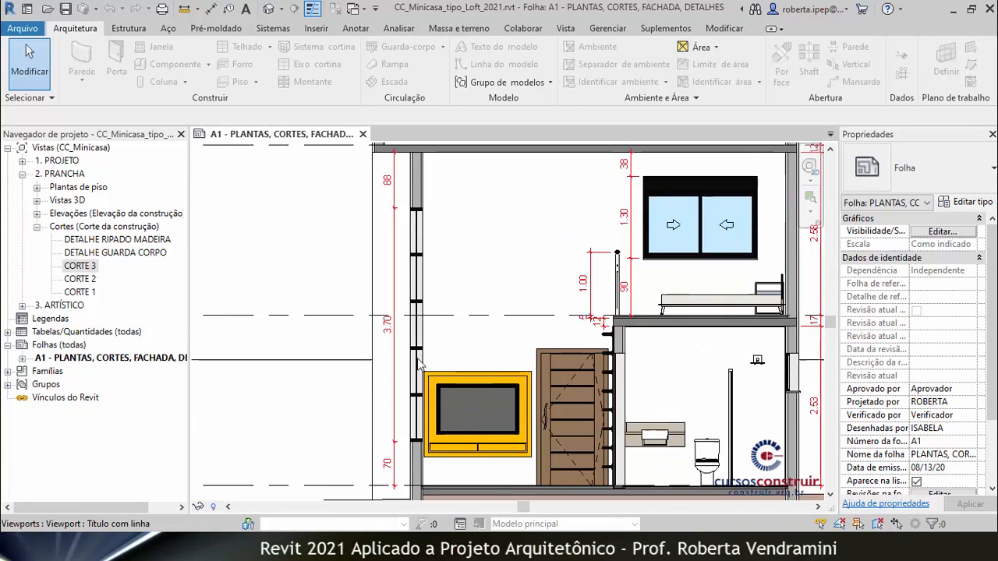
scroll(402, 331, up, 2)
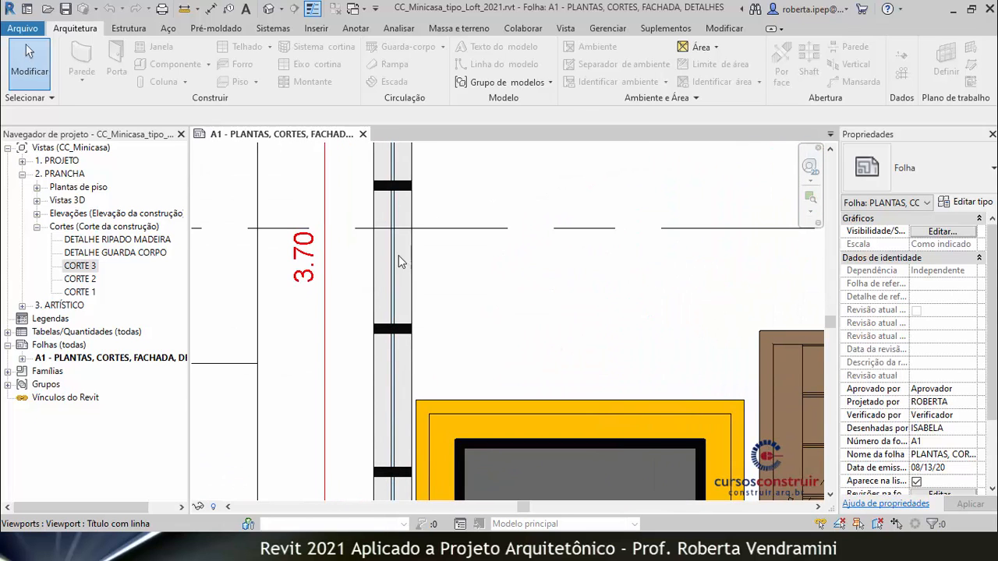
scroll(328, 366, down, 3)
scroll(478, 435, up, 4)
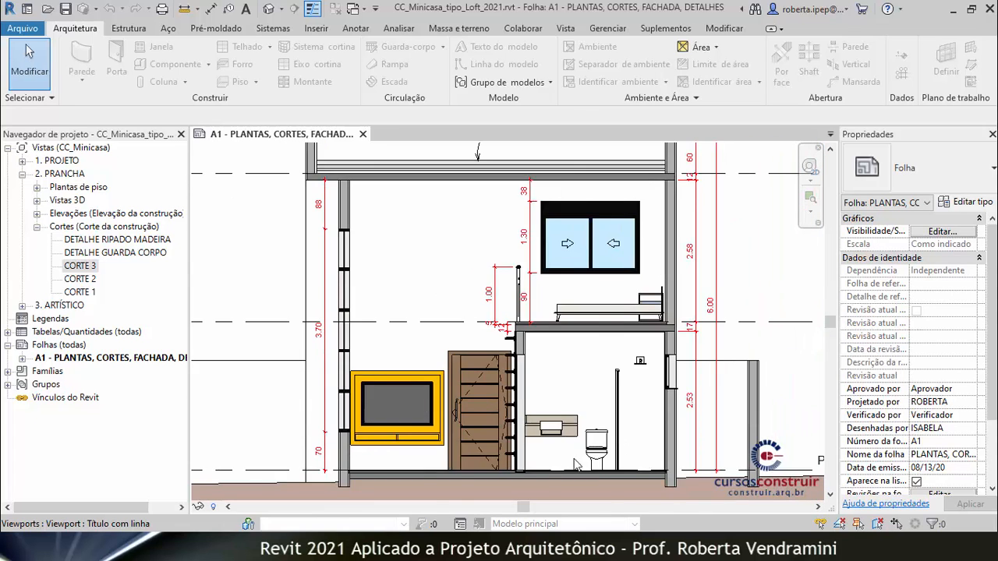
scroll(515, 413, down, 2)
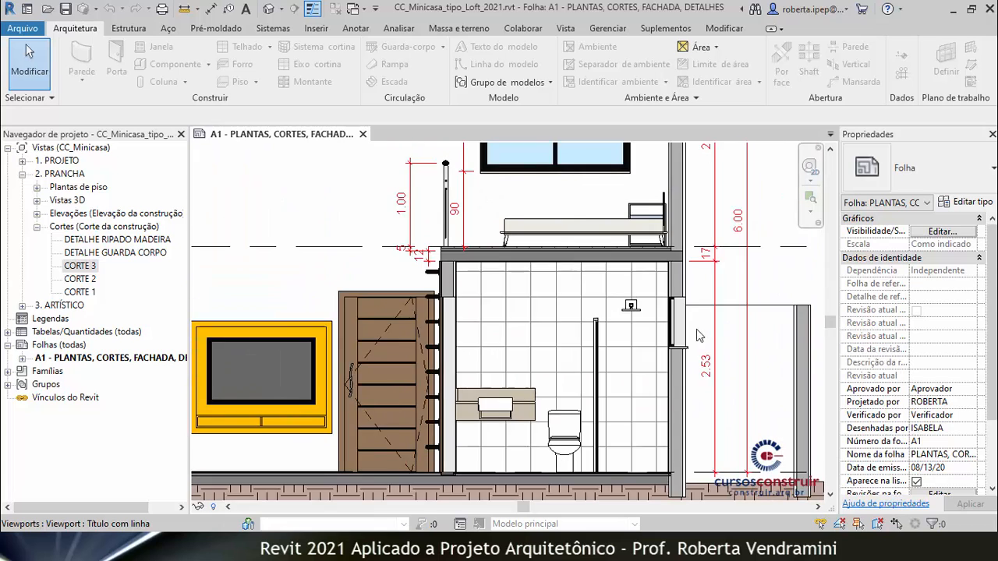
scroll(659, 300, up, 4)
scroll(677, 345, down, 5)
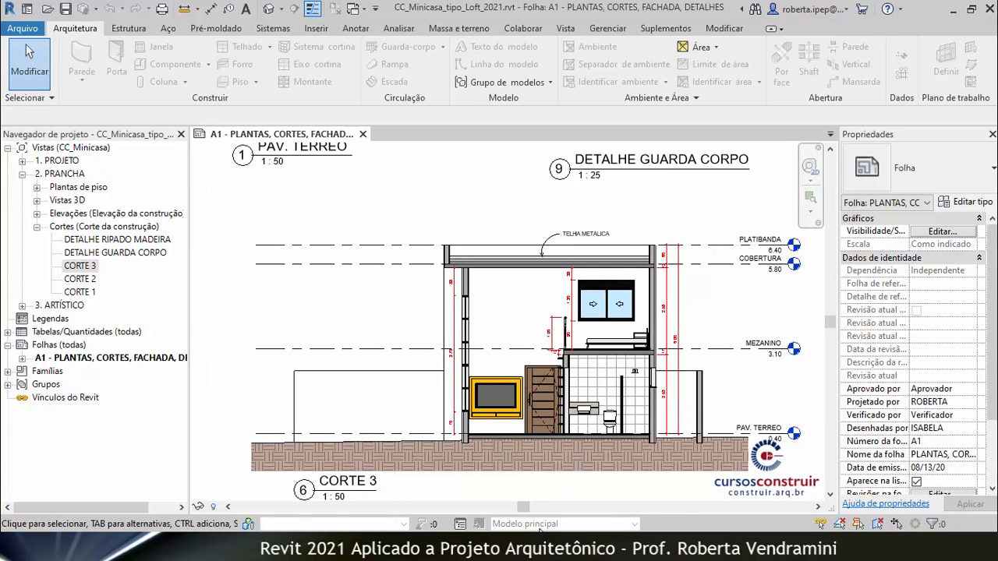
mouse_move(519, 547)
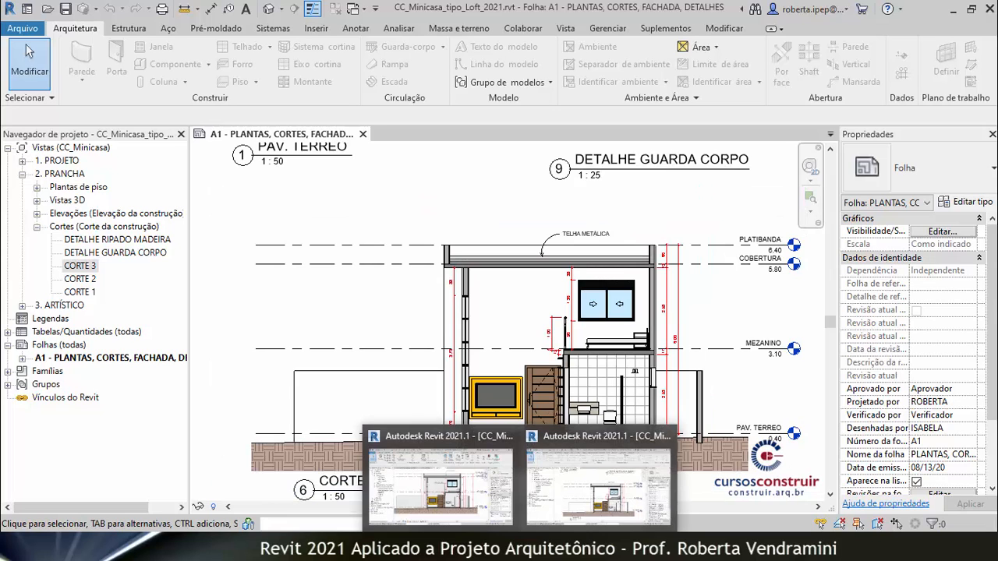
Switch back to the CC_Minicasa_Roberta project and undo the Paredes visibility/graphics override in CORTE 3.
click(457, 499)
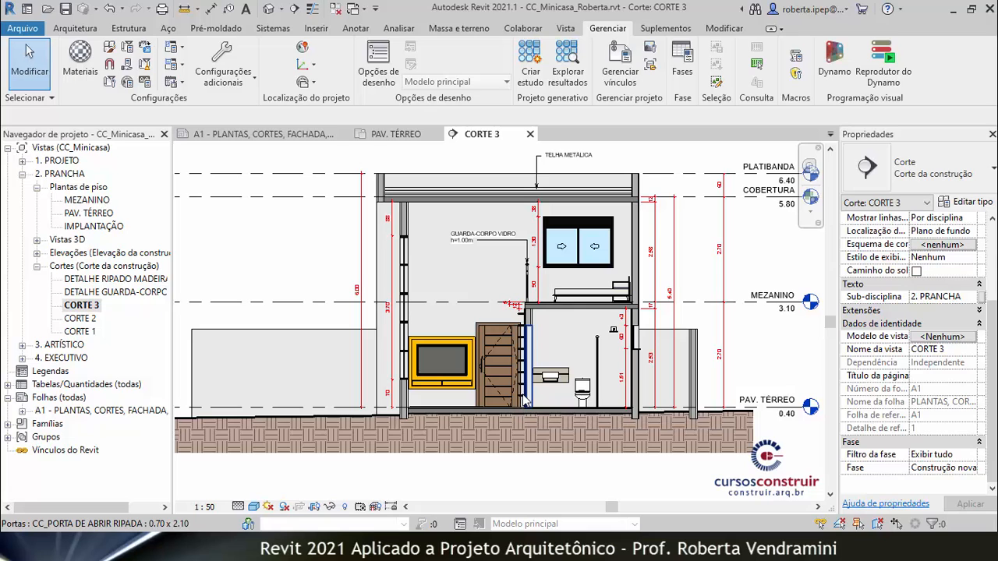
click(110, 10)
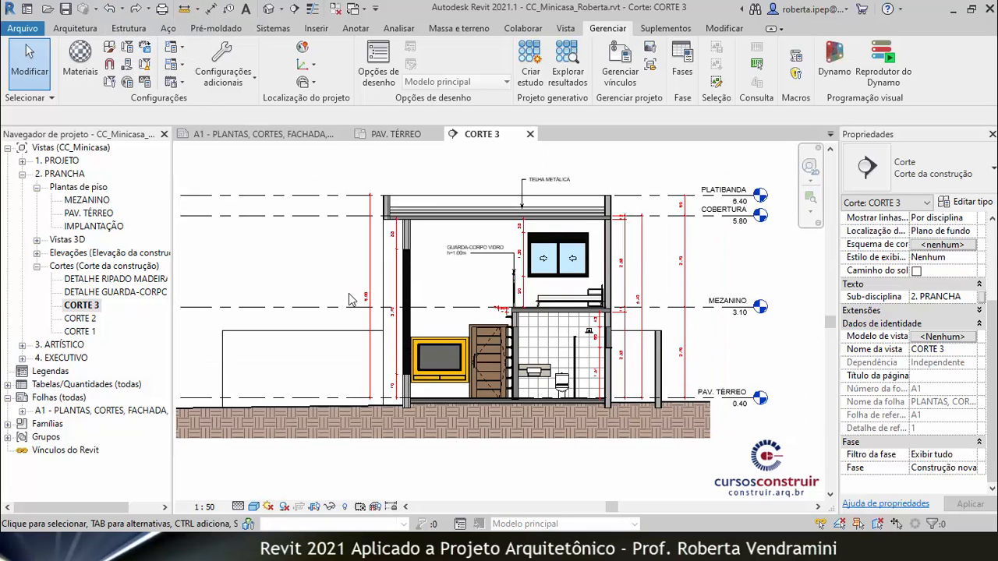
Override the cut glass panel curtain wall's graphics by element in CORTE 3, choosing solid fill as the surface foreground pattern.
scroll(390, 238, up, 3)
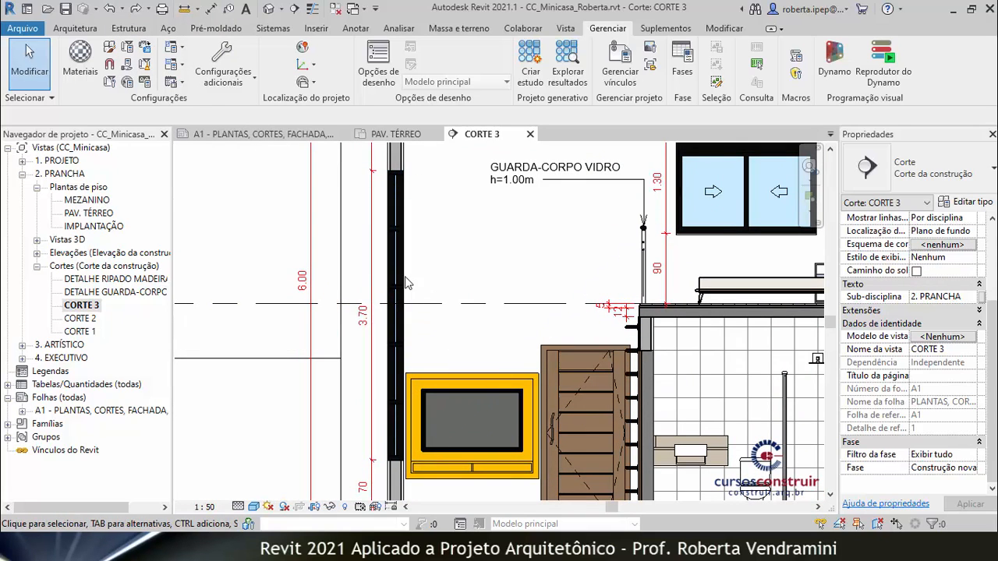
scroll(405, 283, down, 2)
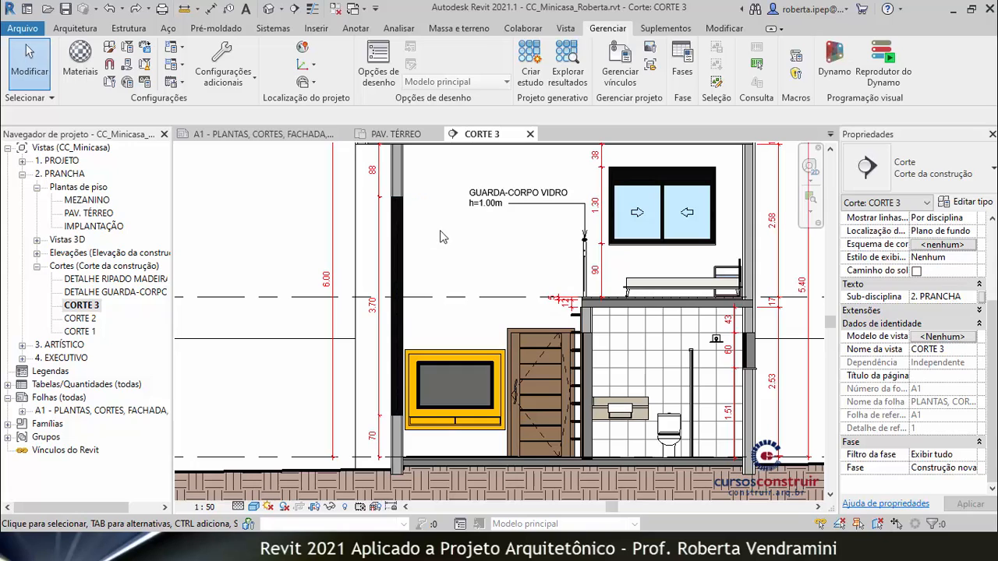
click(400, 266)
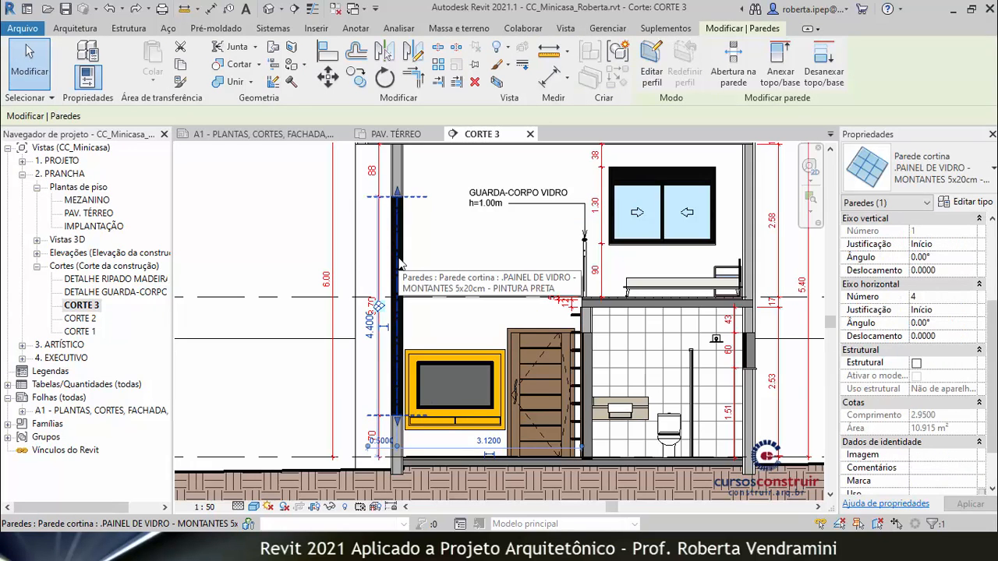
right_click(400, 265)
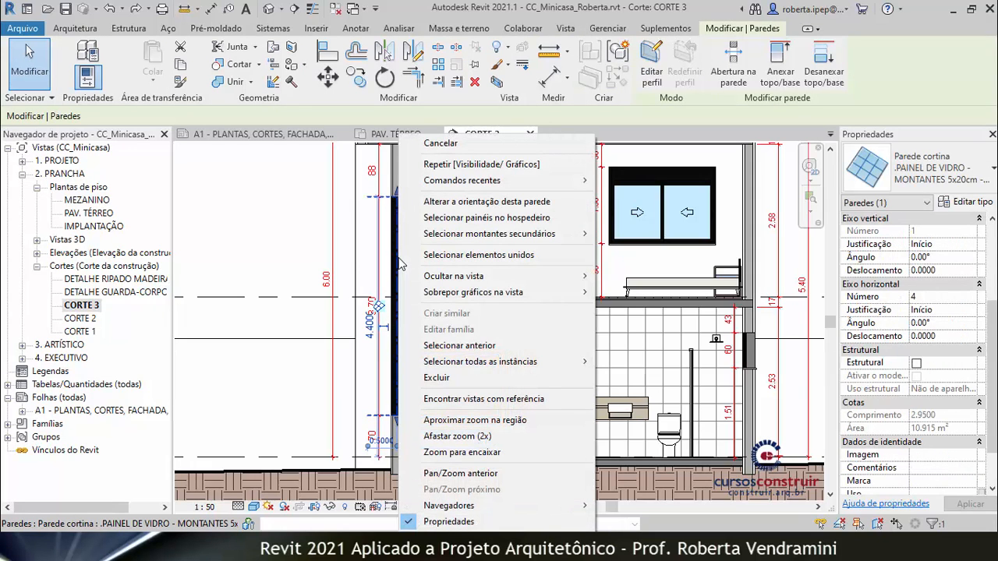
mouse_move(465, 298)
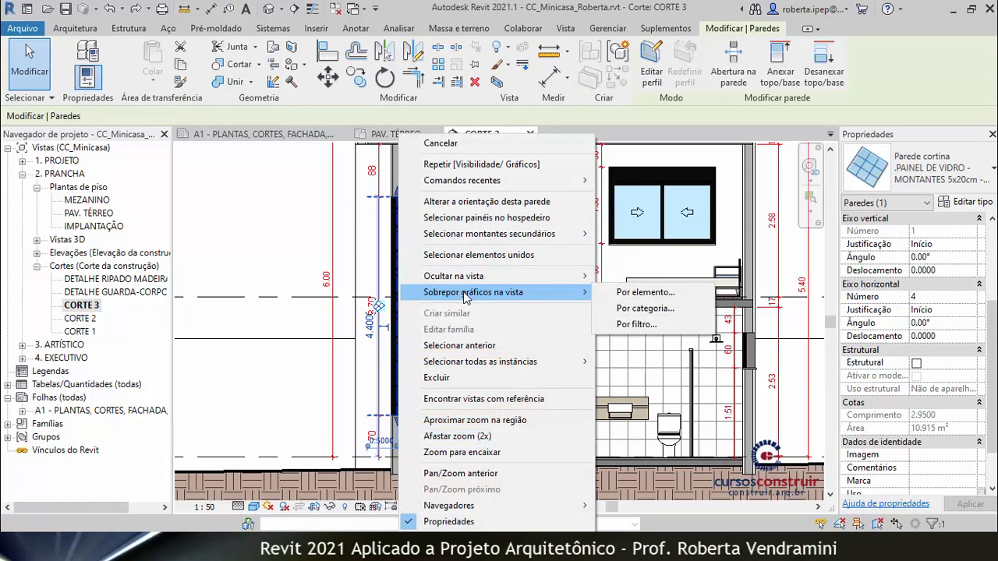
click(649, 298)
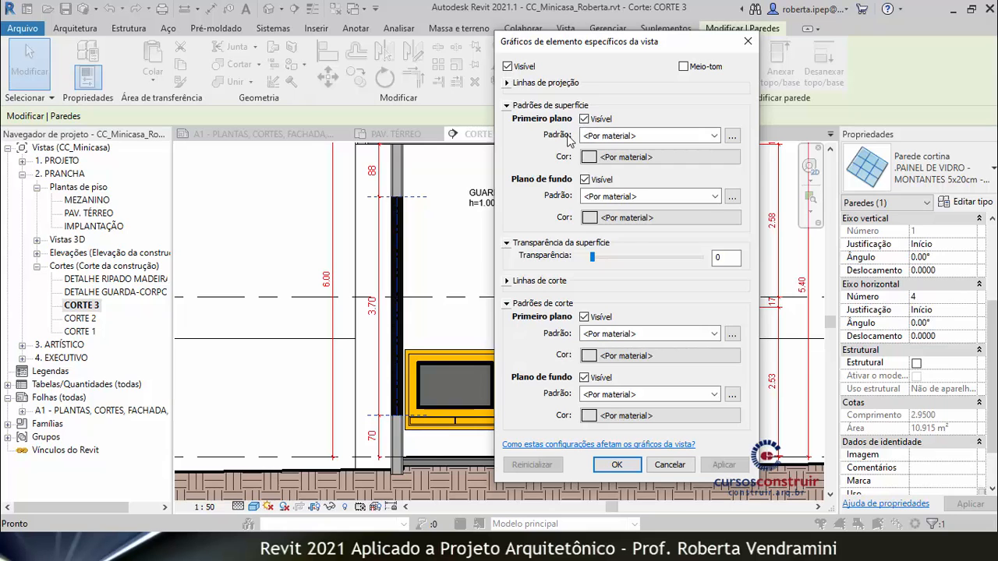
click(711, 138)
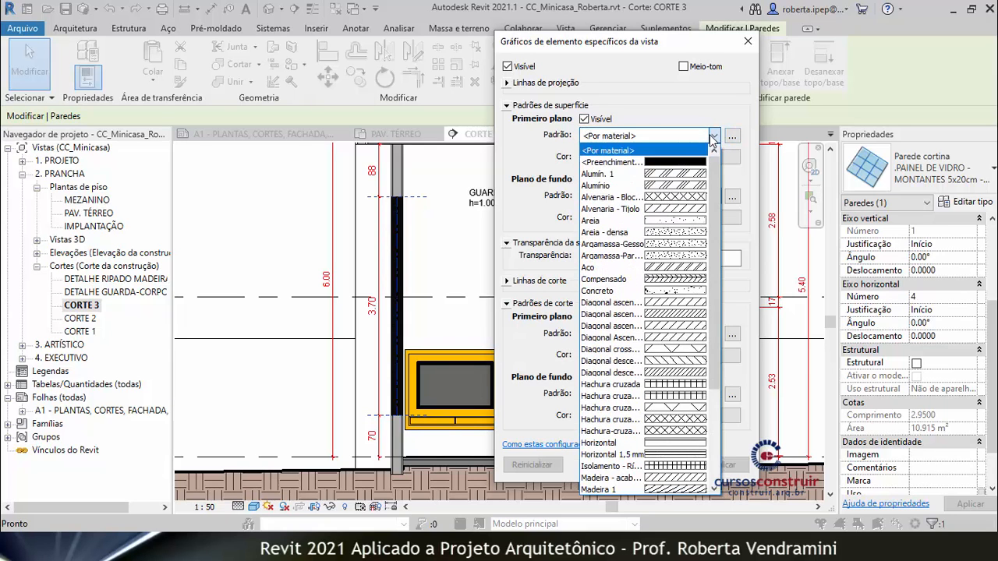
click(637, 163)
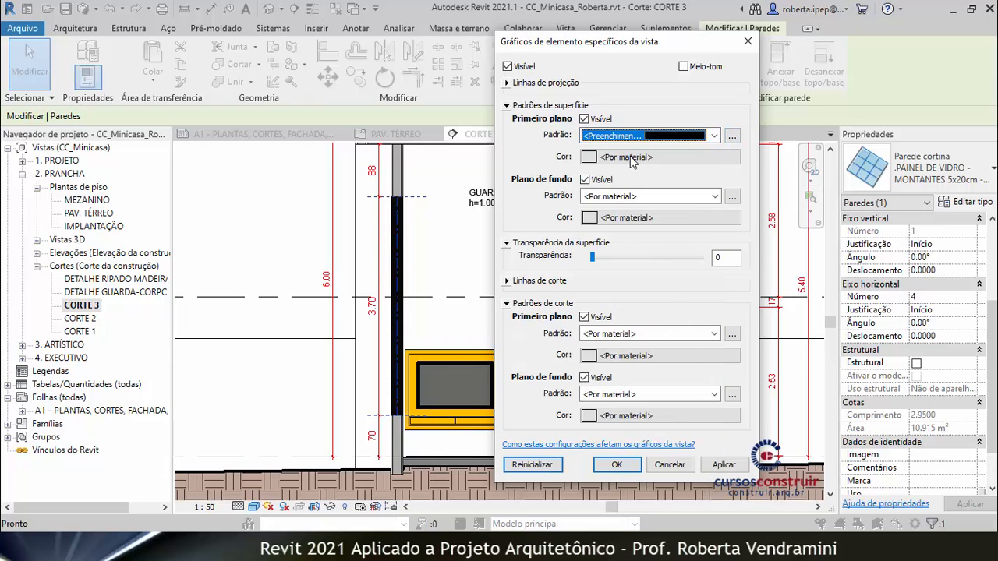
Set the glass panel wall's surface foreground color to RGB 234-234-234 and apply the element override.
click(632, 159)
click(788, 299)
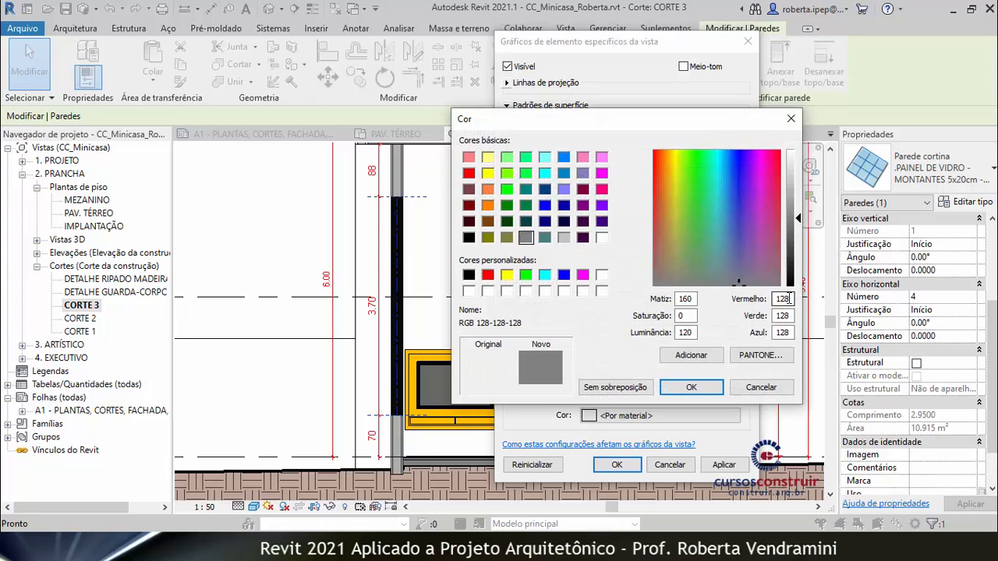
drag(789, 299, 767, 332)
text(234234)
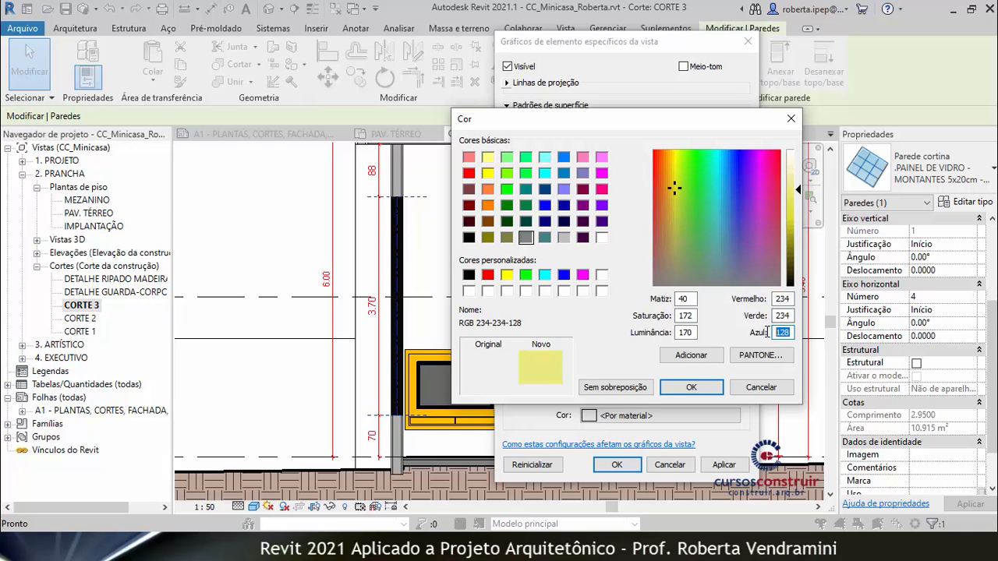
text(234)
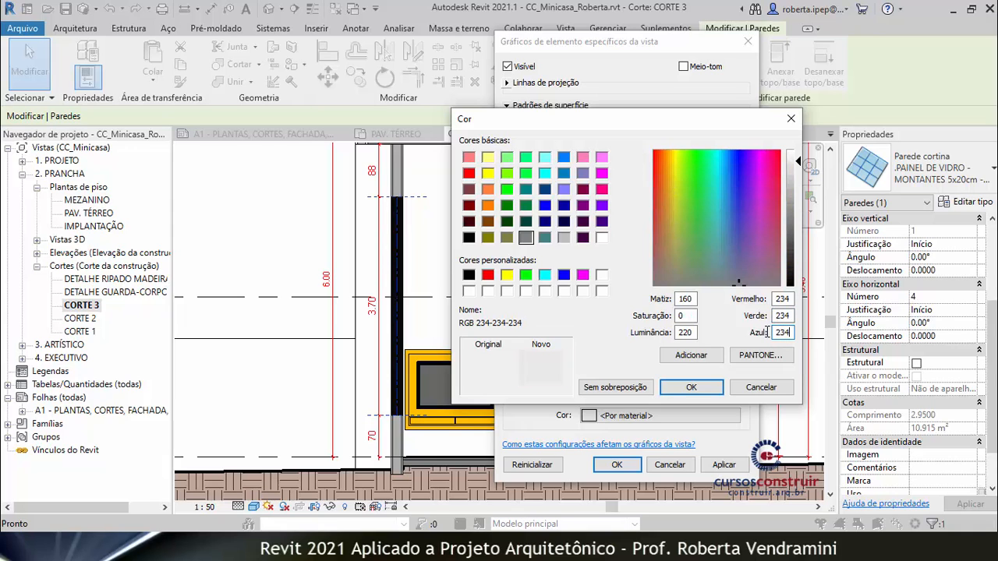
click(691, 388)
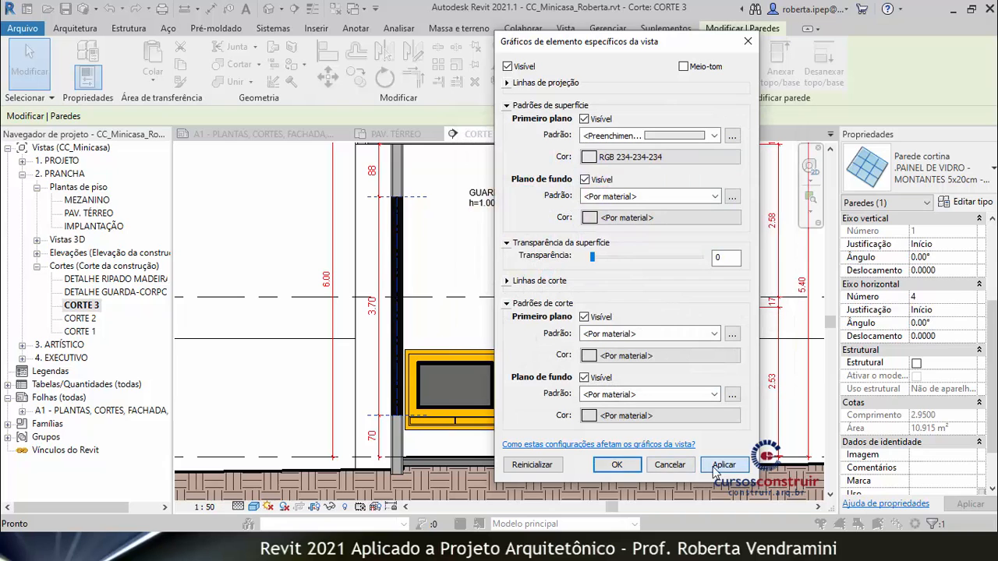
key(Return)
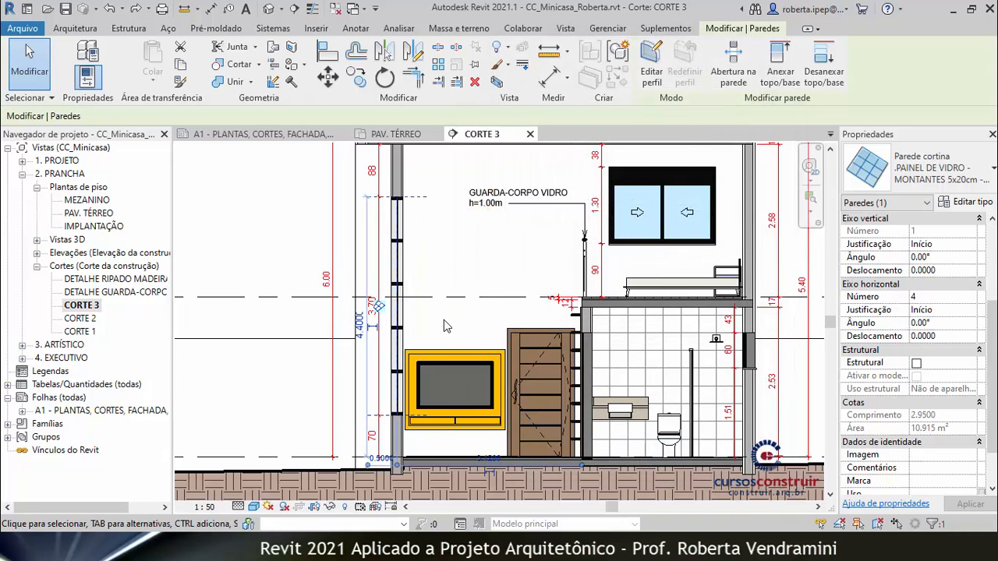
scroll(444, 319, down, 2)
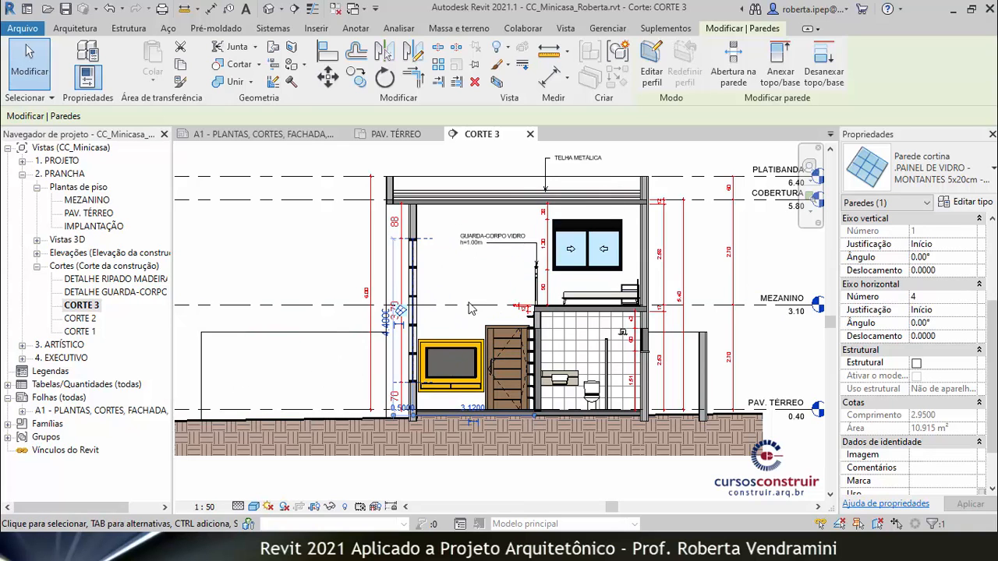
click(415, 294)
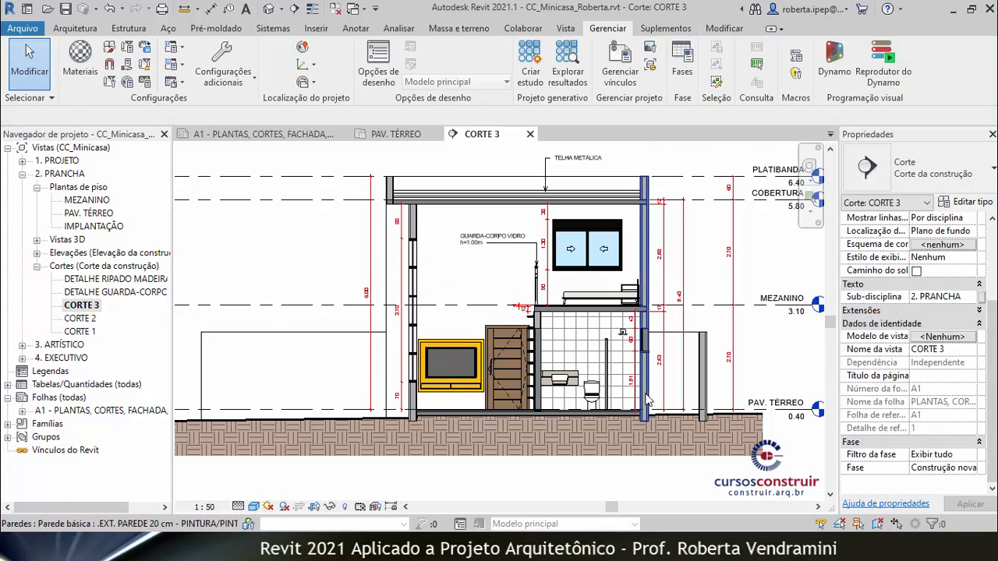
Override by element the 20 cm exterior wall at the bathroom window, choosing solid fill as the surface foreground pattern.
scroll(679, 390, up, 3)
scroll(628, 320, up, 6)
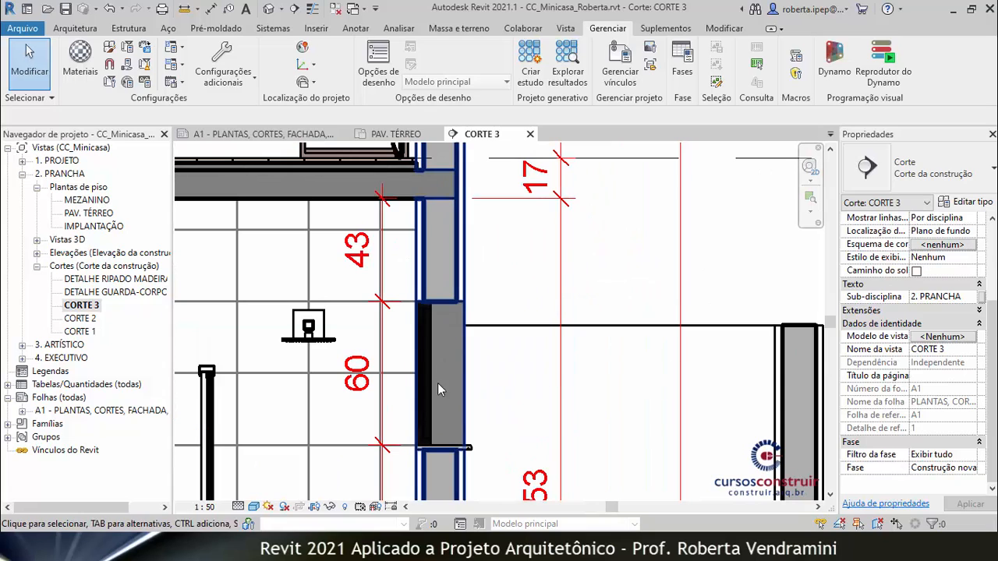
scroll(454, 386, up, 2)
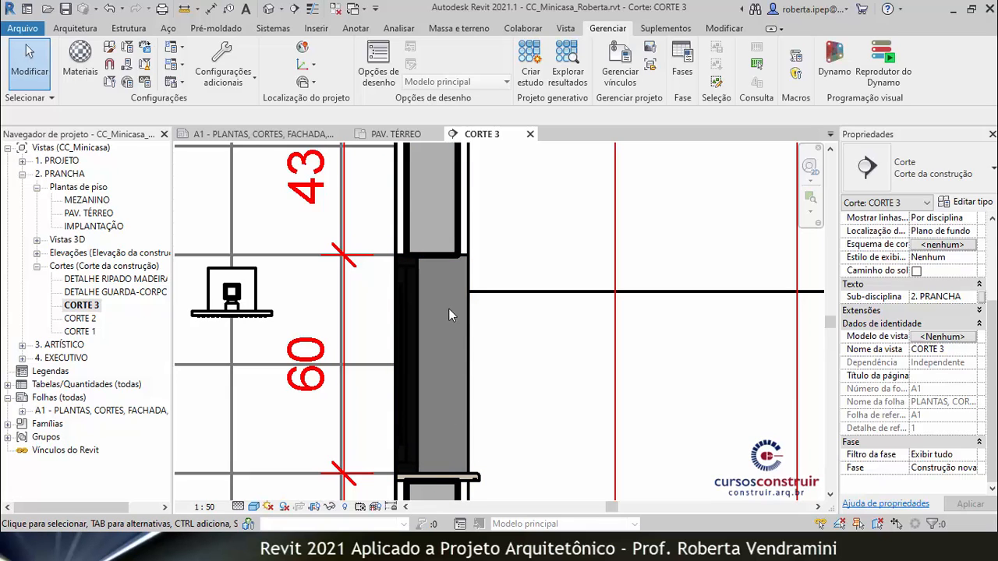
scroll(443, 315, down, 5)
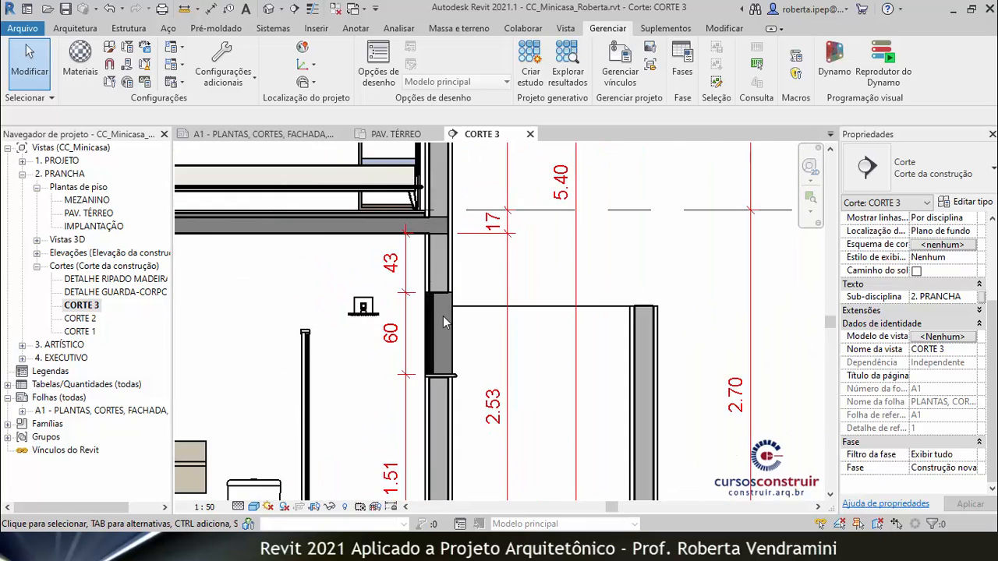
click(440, 355)
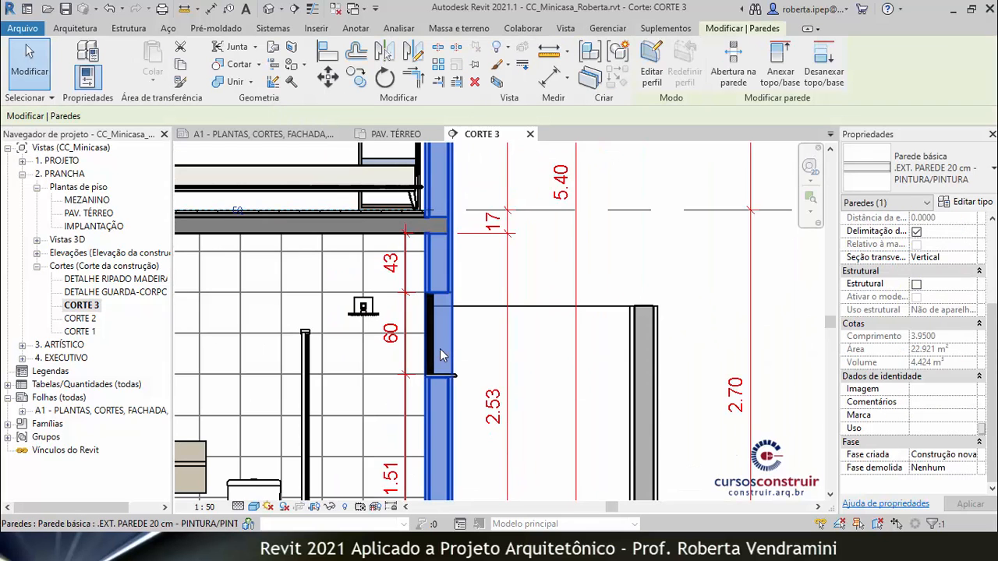
right_click(440, 355)
mouse_move(512, 301)
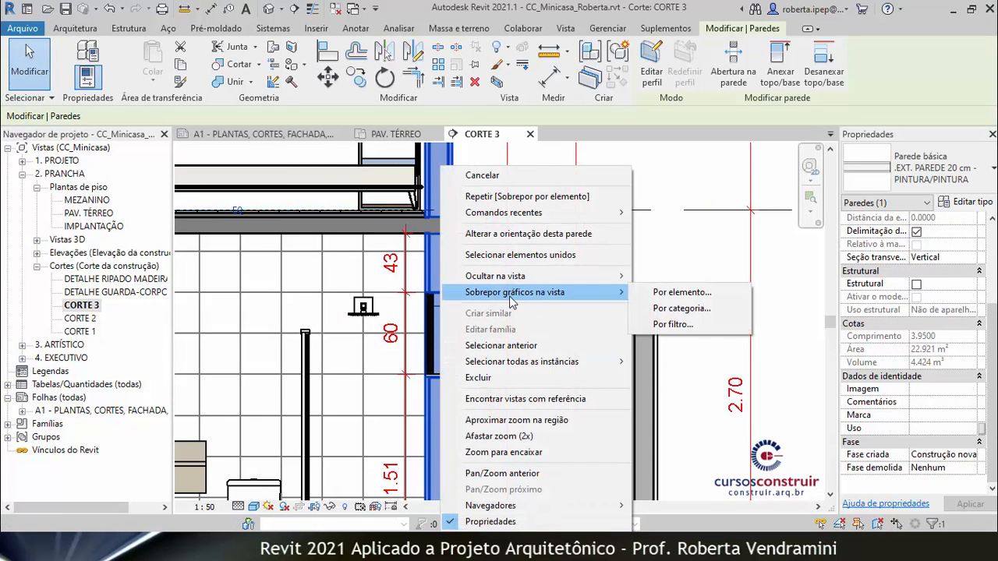
click(680, 294)
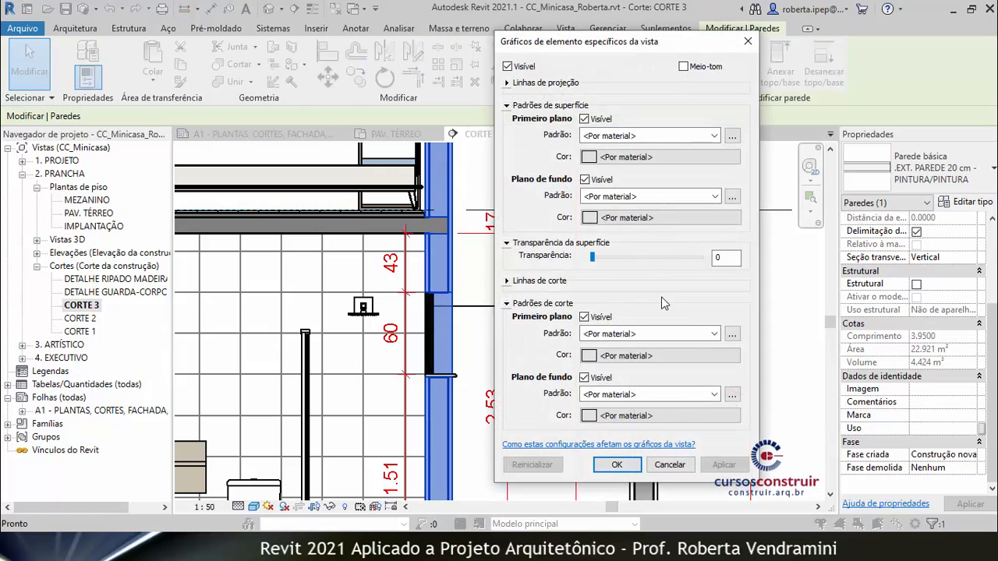
click(702, 137)
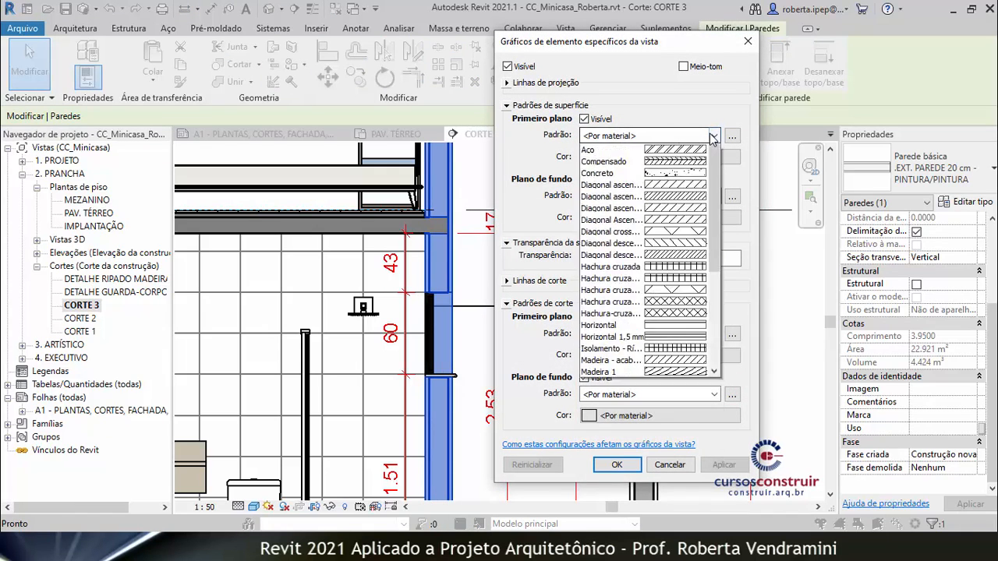
click(616, 162)
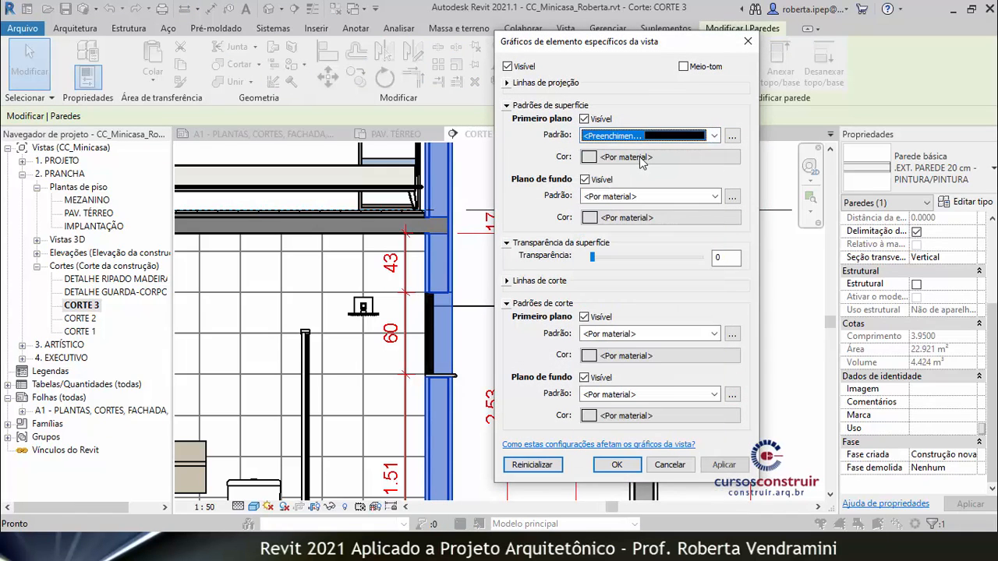
Set the exterior wall's surface foreground color to RGB 234-234-234 and apply the element override.
click(624, 158)
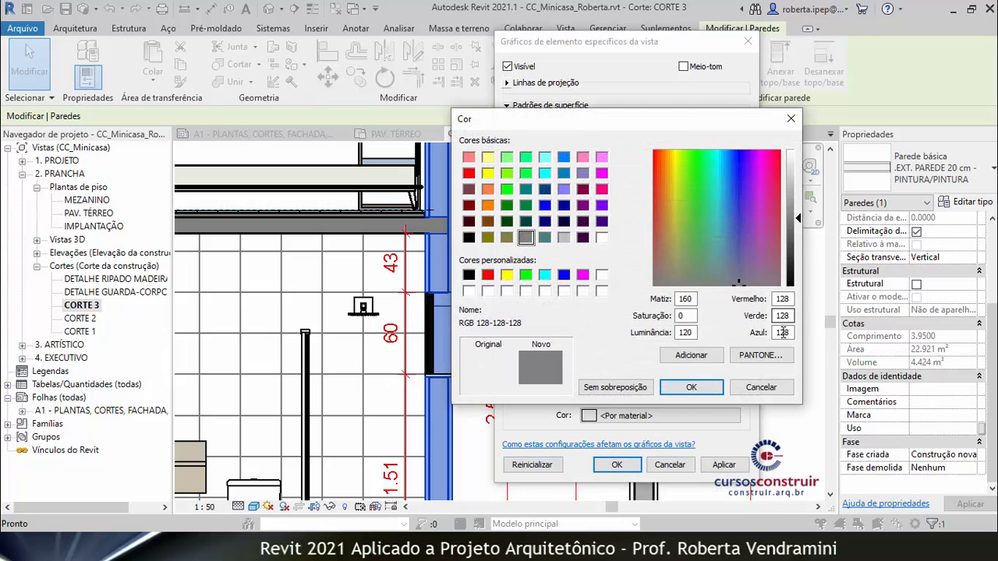
double_click(784, 299)
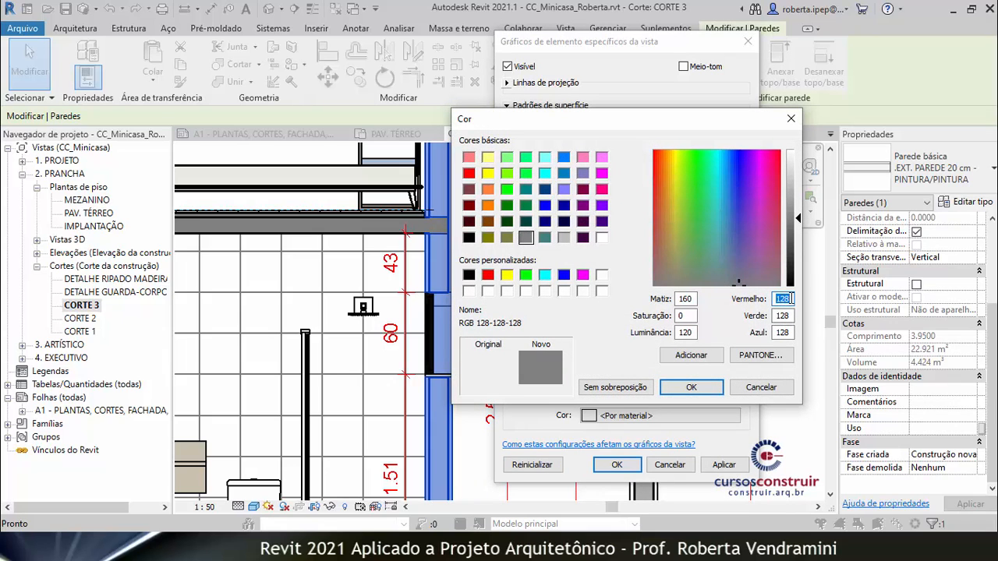
text(234)
double_click(780, 316)
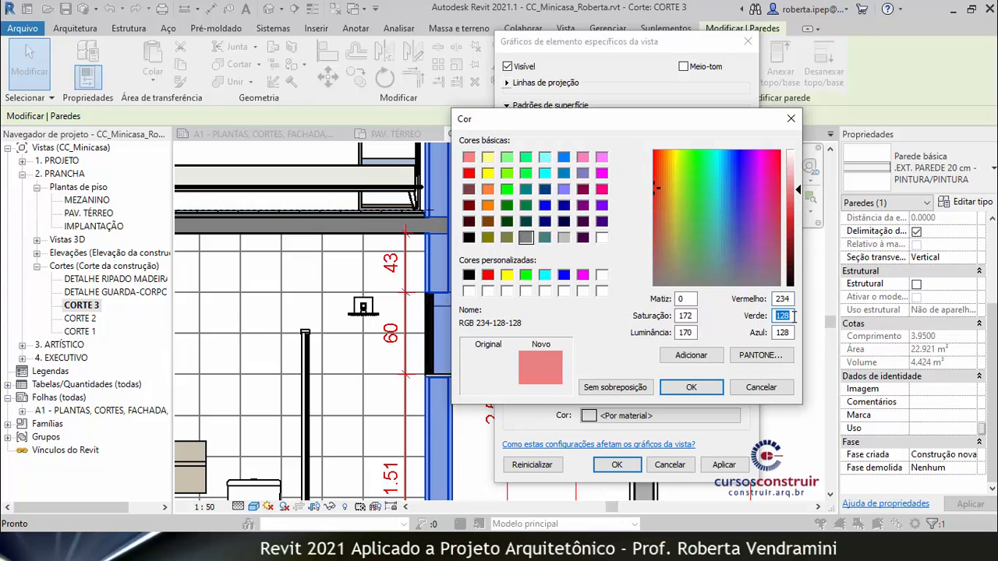
text(234)
double_click(782, 332)
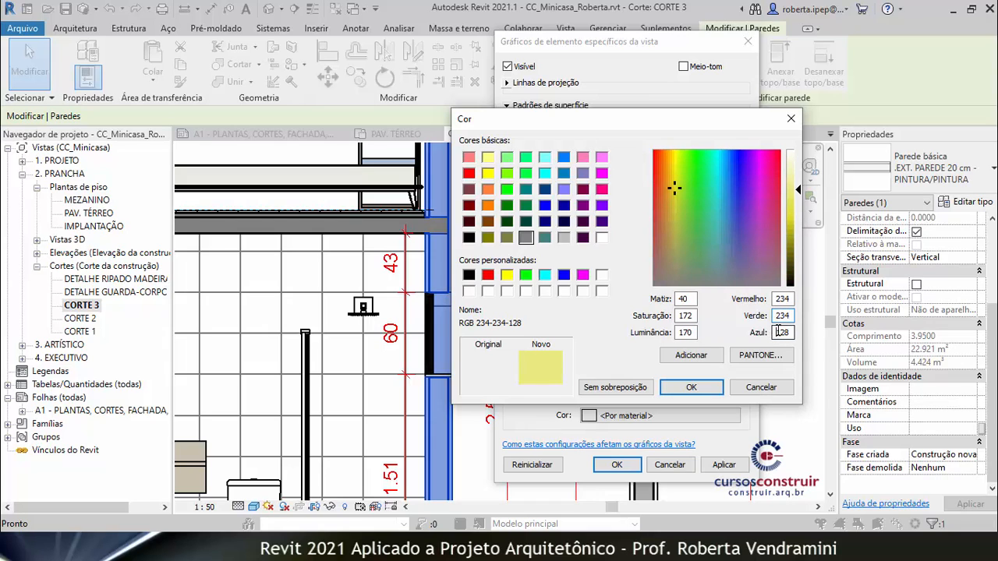
text(234)
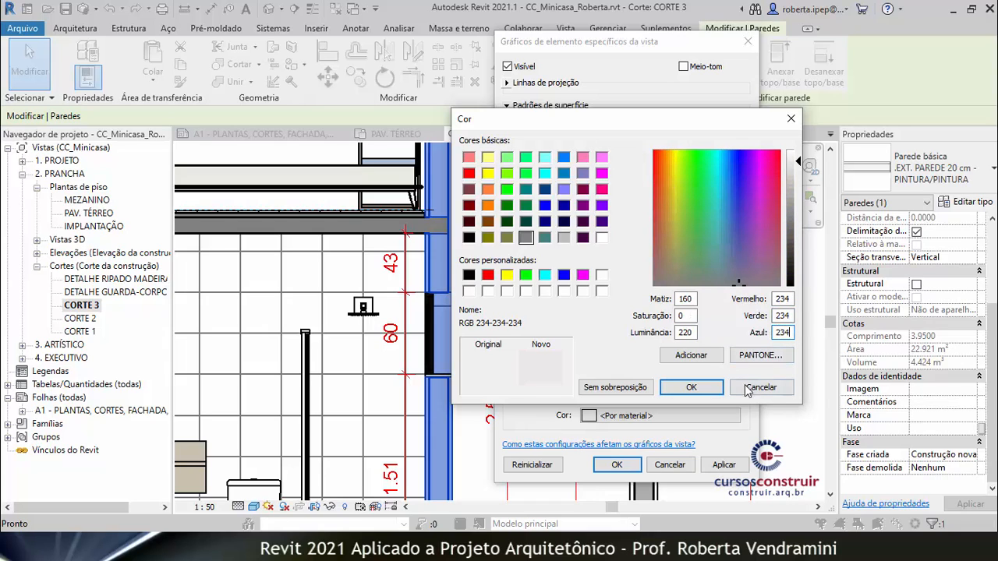
click(691, 388)
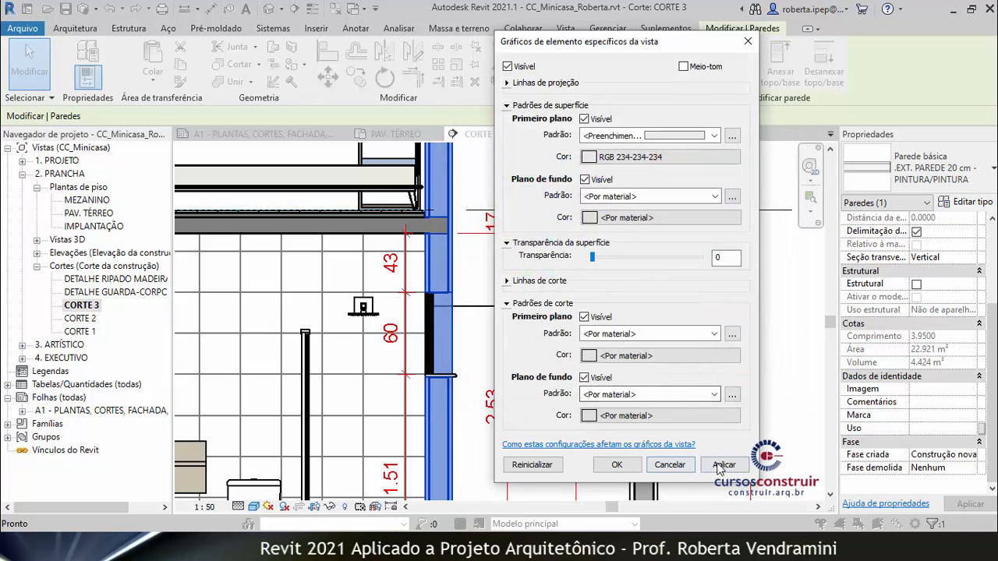
click(724, 465)
click(617, 464)
click(653, 276)
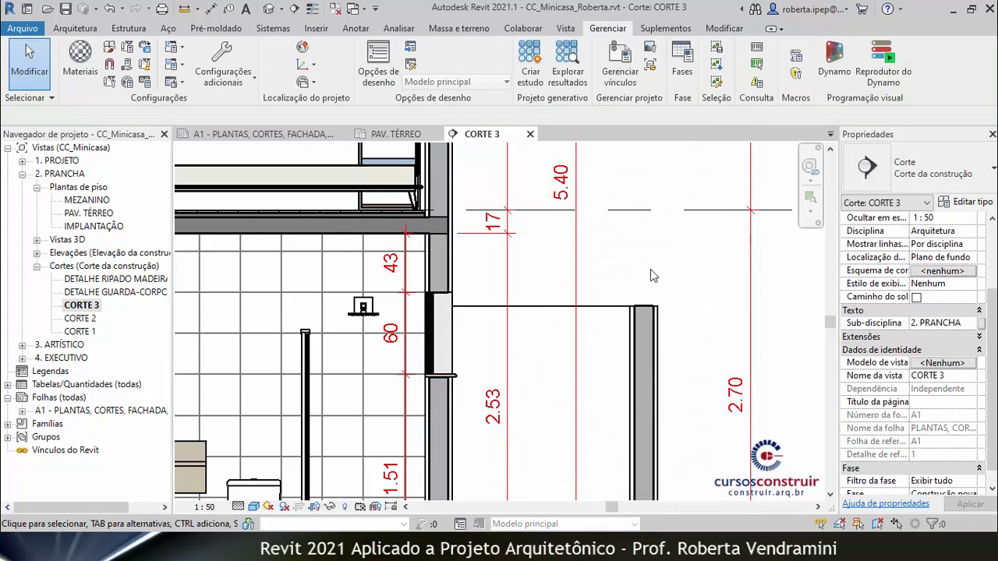
Override by element the 18 cm interior ceramic/wood wall above the bathroom door, choosing solid fill as the surface foreground pattern.
scroll(549, 291, down, 2)
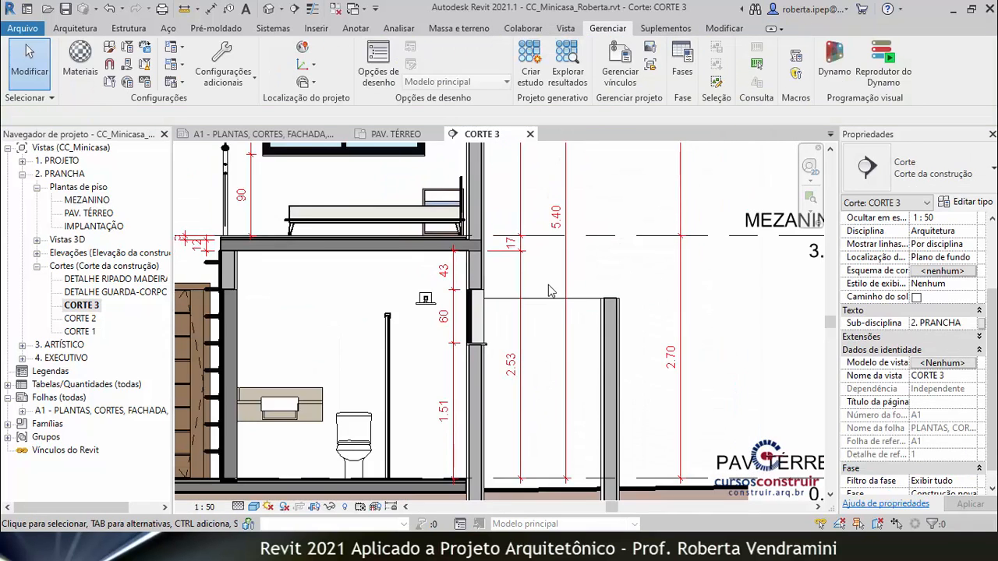
scroll(549, 291, down, 2)
scroll(337, 336, up, 4)
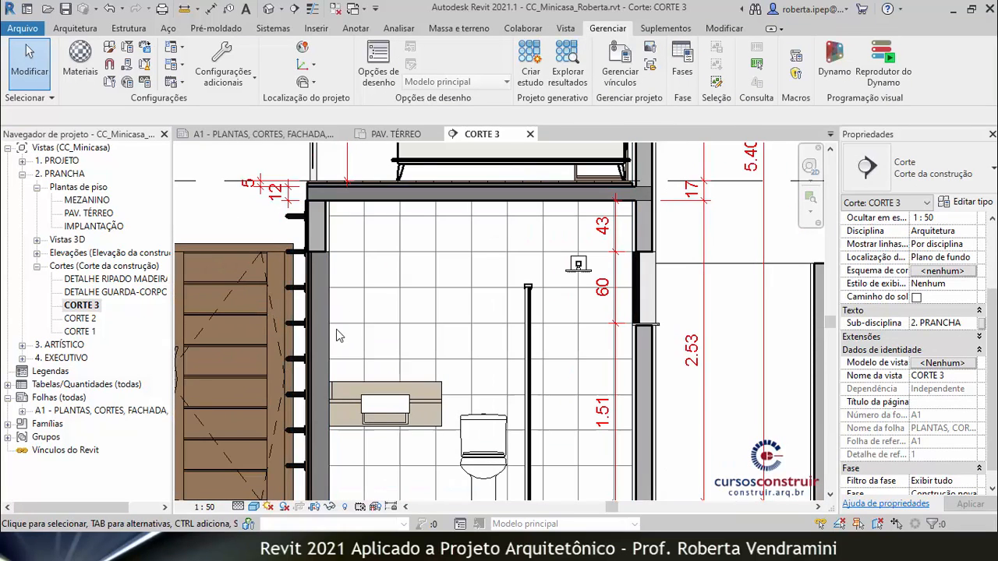
scroll(429, 292, down, 2)
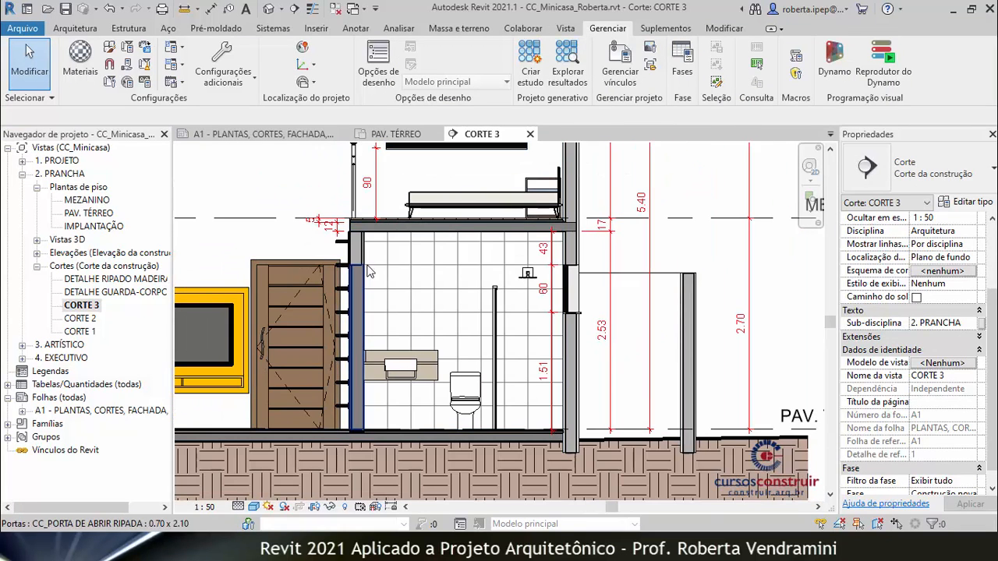
scroll(358, 267, up, 2)
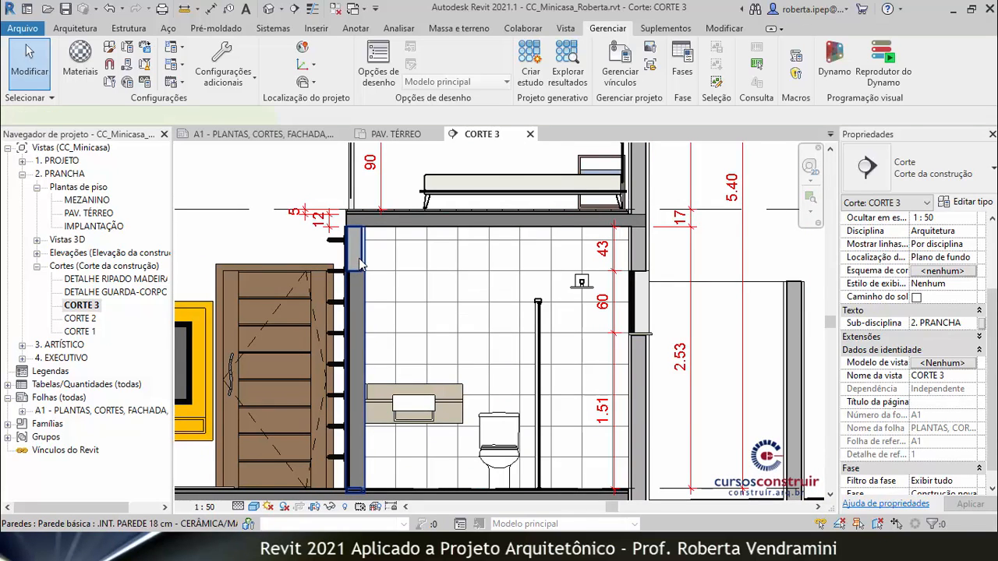
click(358, 266)
right_click(361, 265)
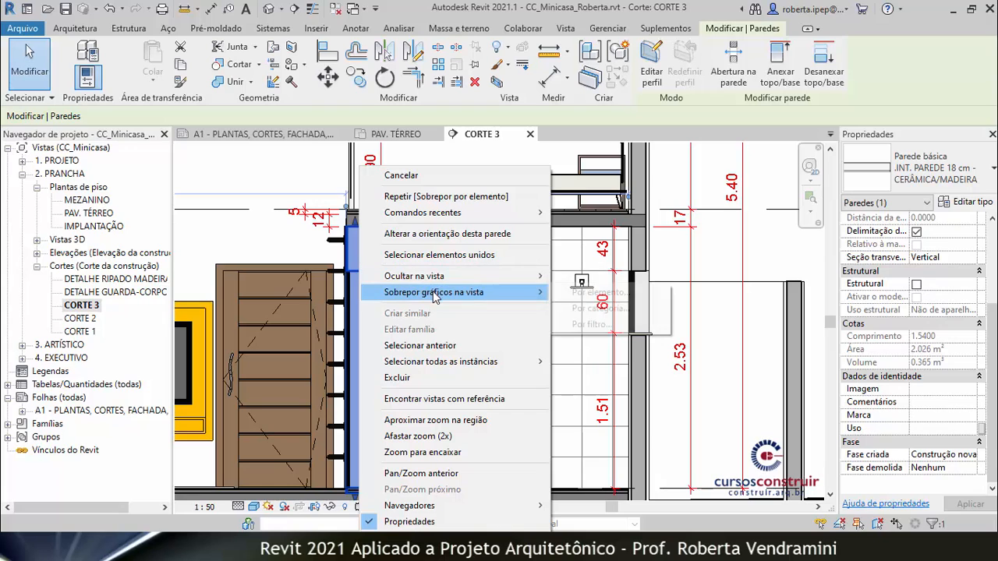
mouse_move(499, 293)
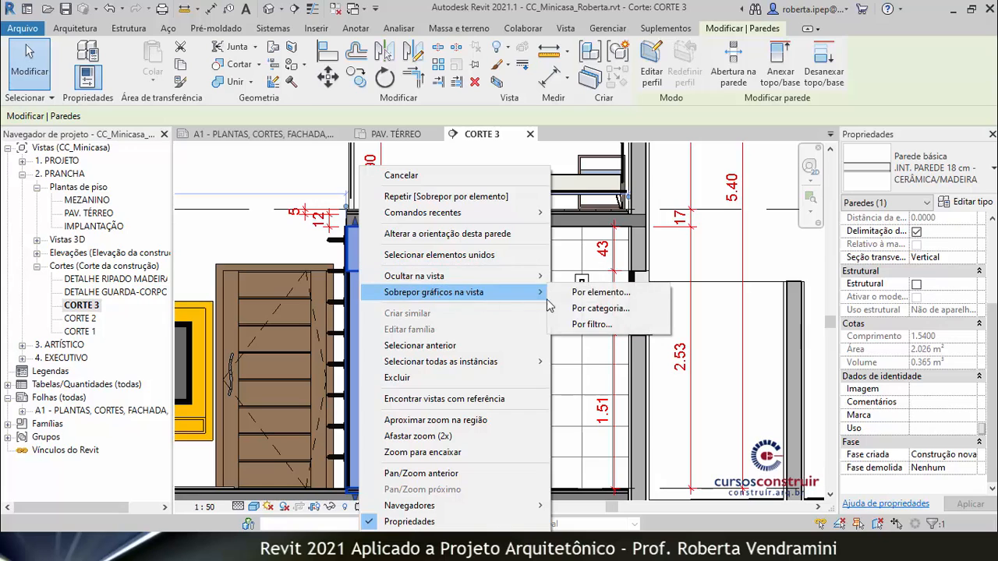
click(600, 292)
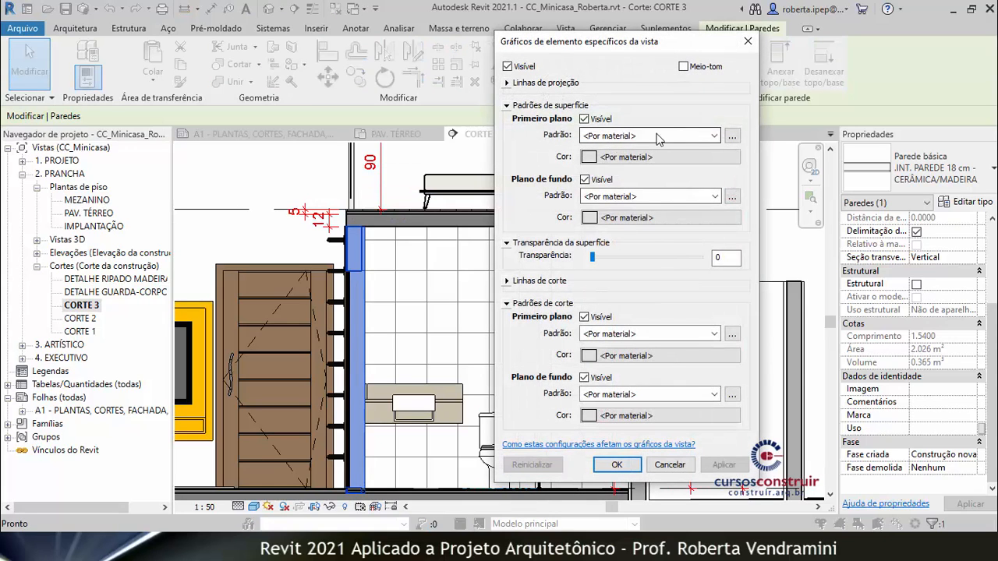
click(714, 135)
click(674, 161)
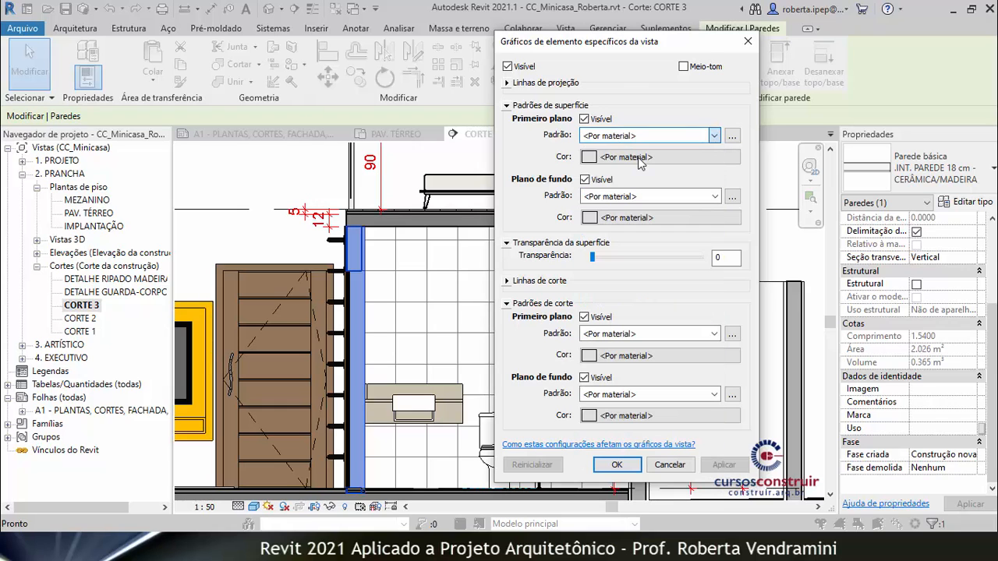
Set the interior wall's surface foreground color to RGB 234-234-234, apply the element override and deselect the wall.
click(640, 158)
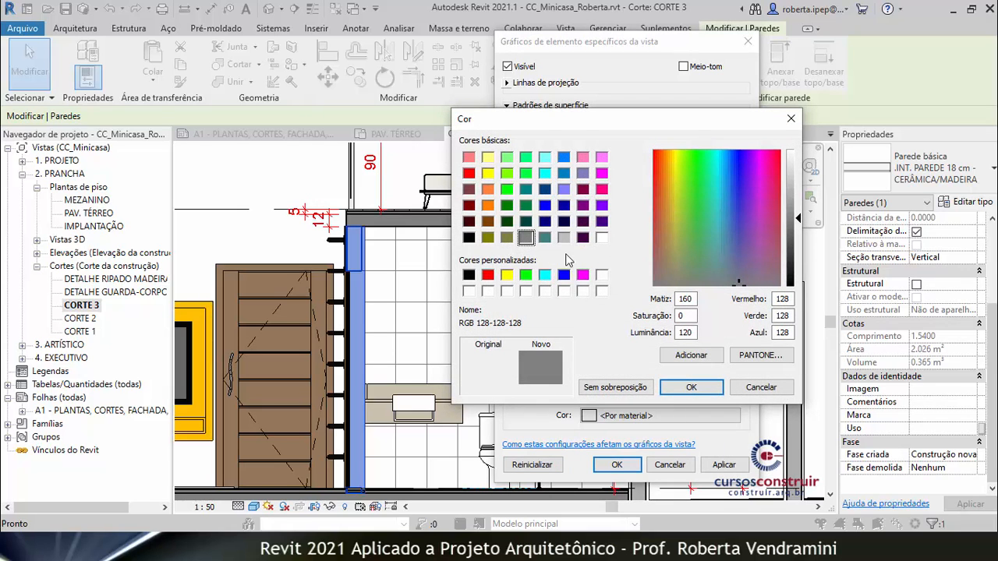
double_click(786, 299)
text(234)
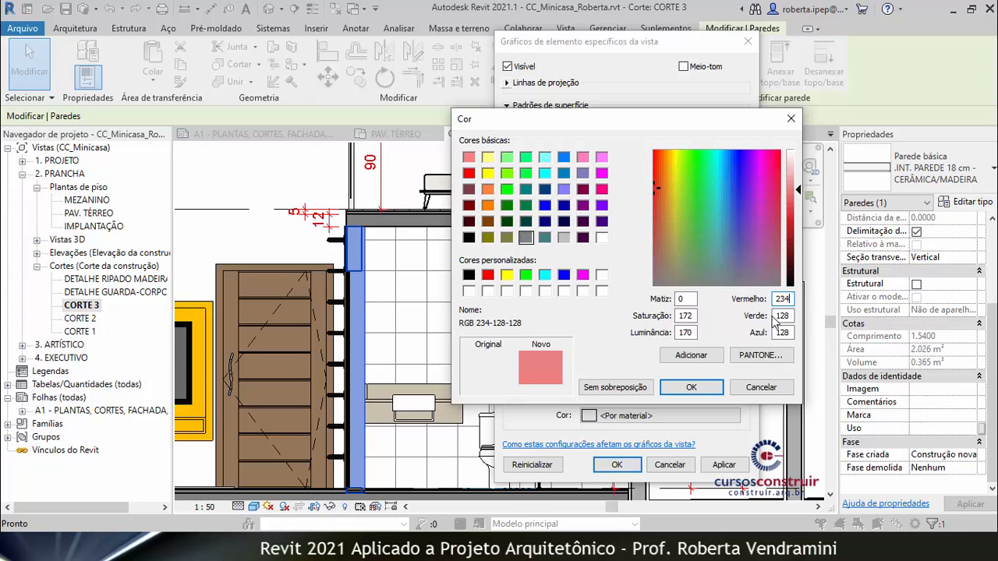
double_click(774, 316)
text(234)
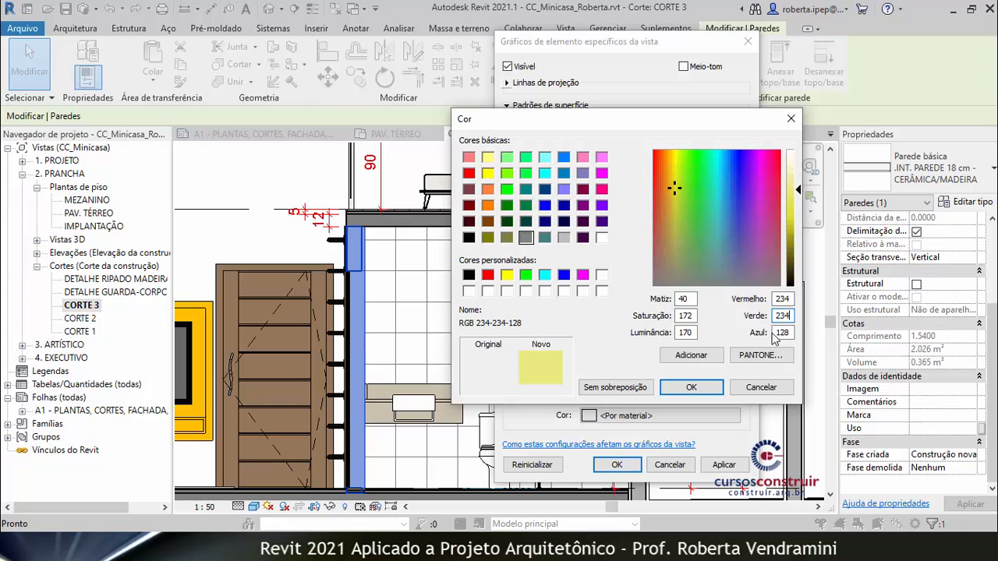
double_click(772, 333)
text(2)
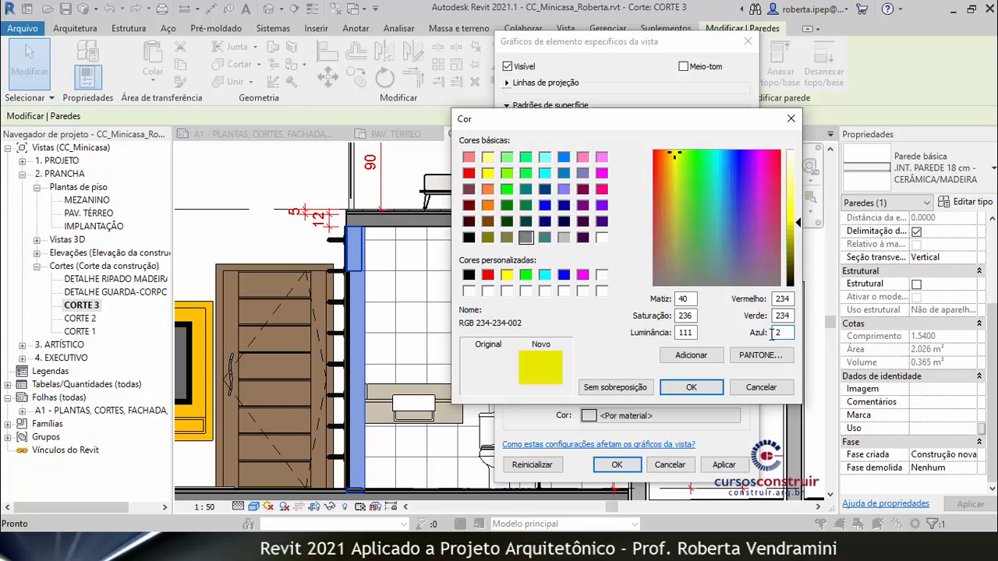
text(34)
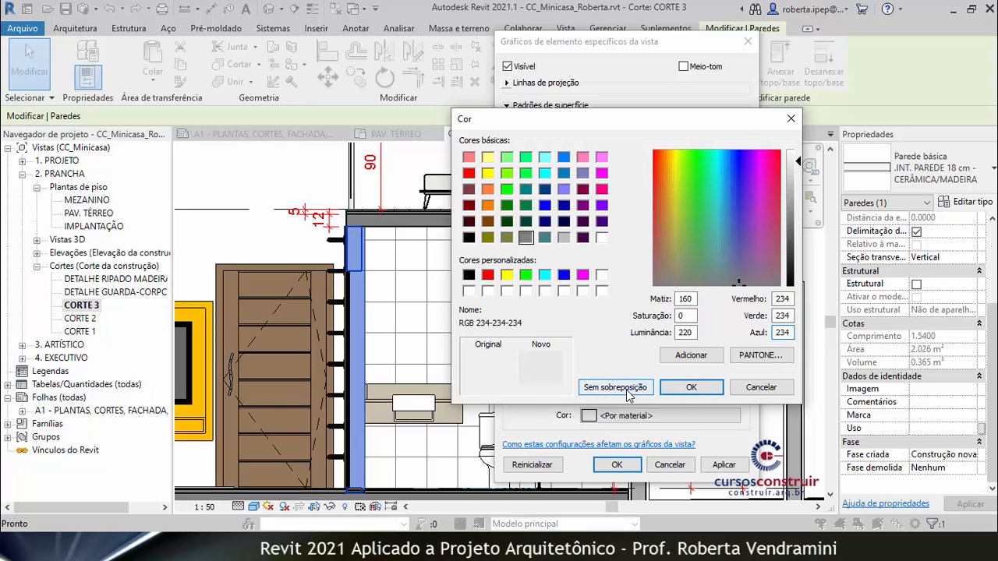
click(691, 387)
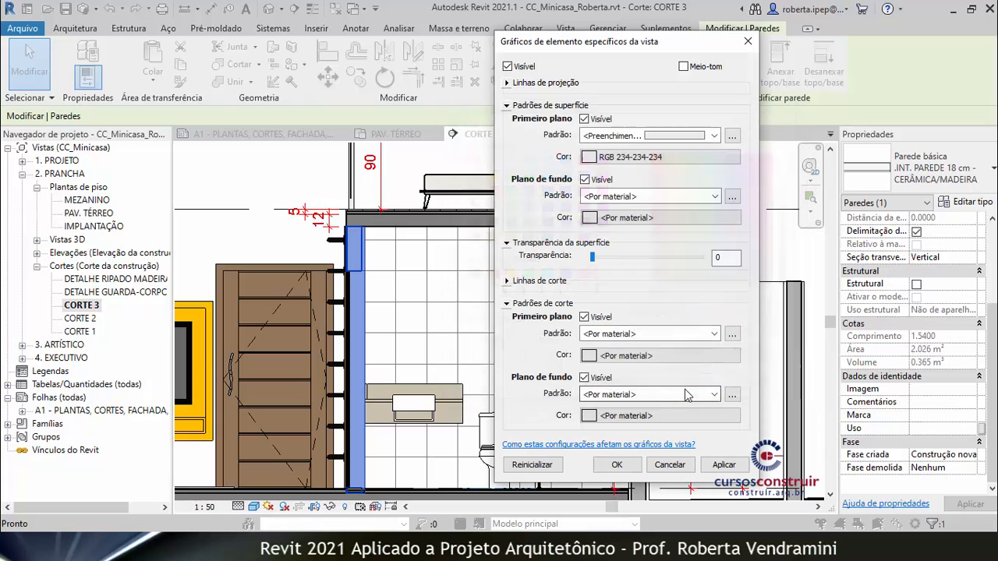
click(723, 465)
click(616, 465)
scroll(511, 374, down, 3)
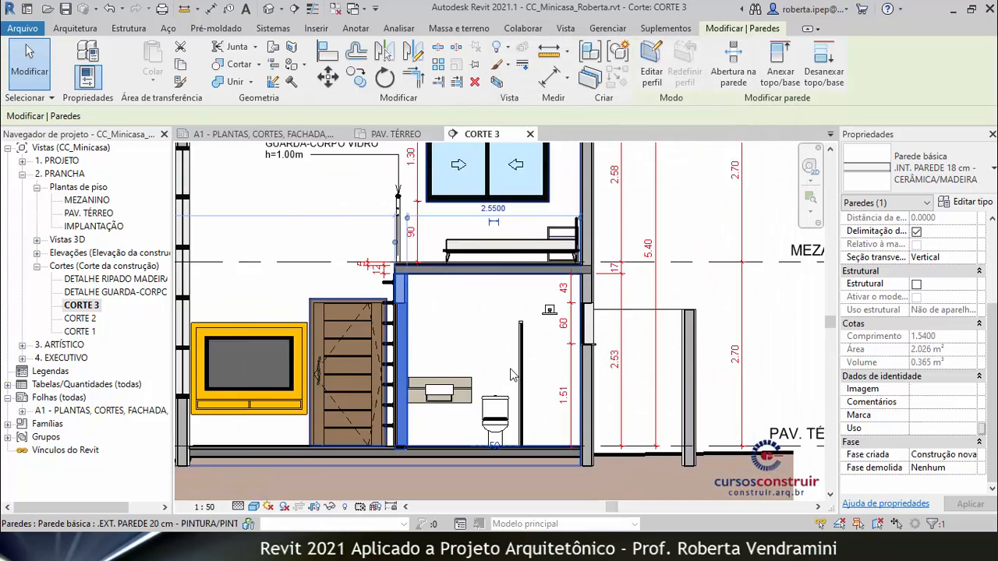
scroll(511, 374, down, 2)
key(Escape)
scroll(461, 307, down, 2)
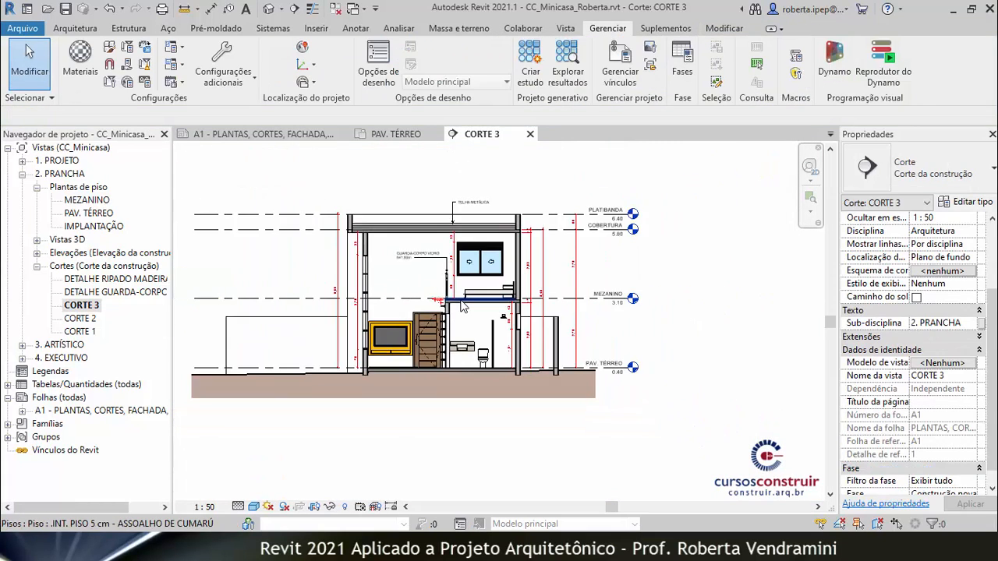
scroll(468, 324, down, 4)
scroll(368, 337, up, 3)
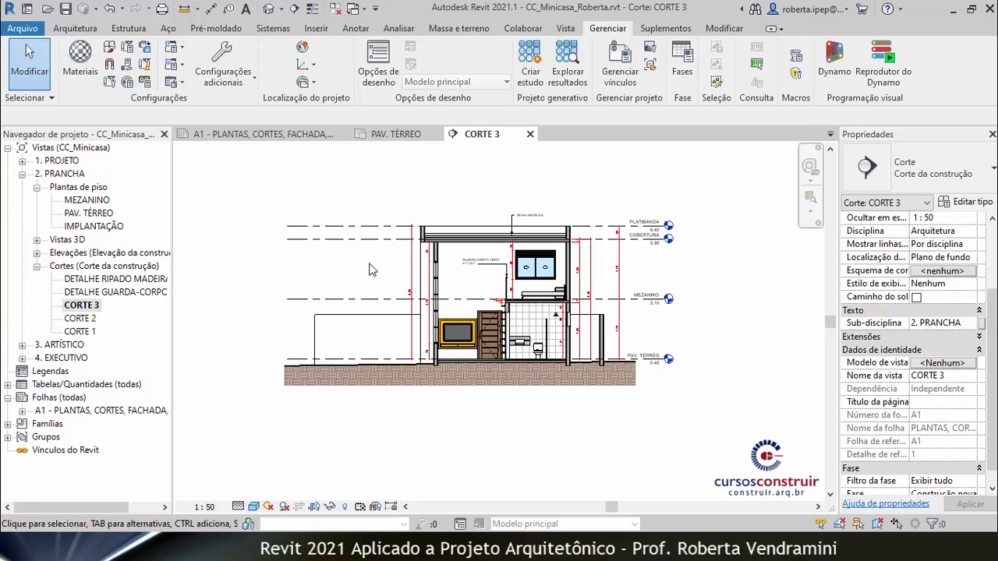
Review the model categories in the visibility/graphics overrides of section CORTE 3.
key(v)
key(v)
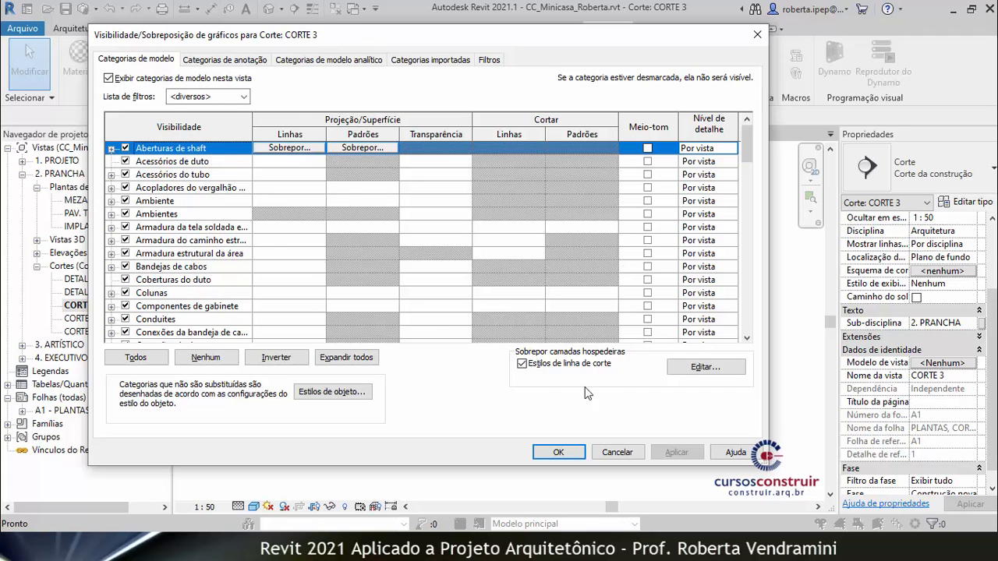
click(612, 453)
scroll(437, 324, up, 2)
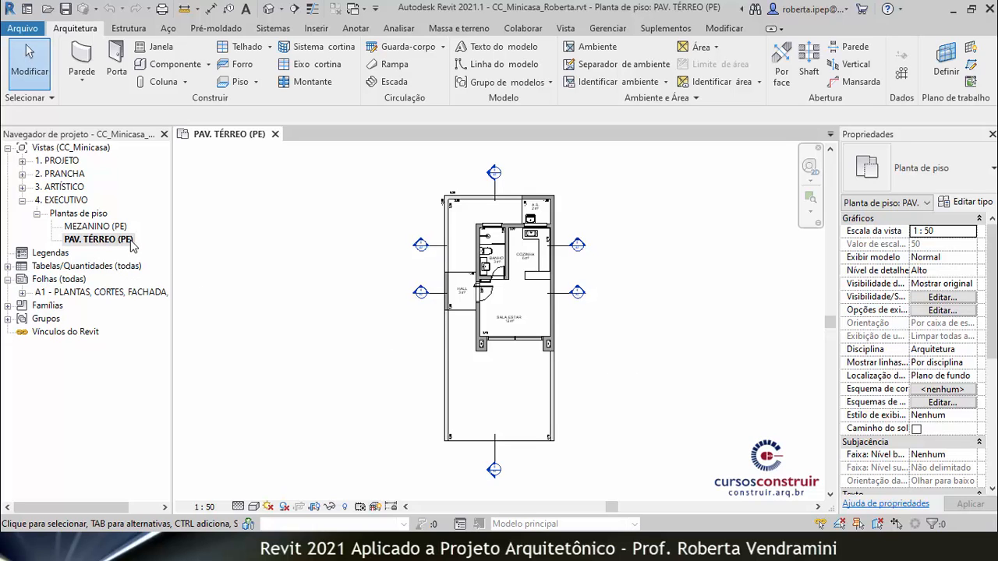
Select everything in the PAV. TÉRREO (PE) floor plan, filter the selection to Cotas only, and delete those dimensions.
drag(349, 153, 621, 496)
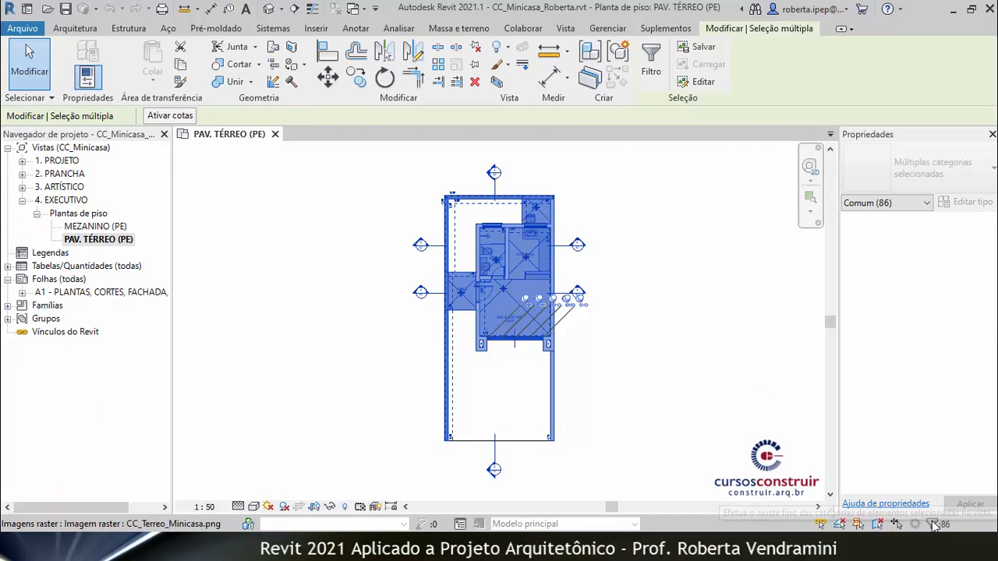
click(652, 63)
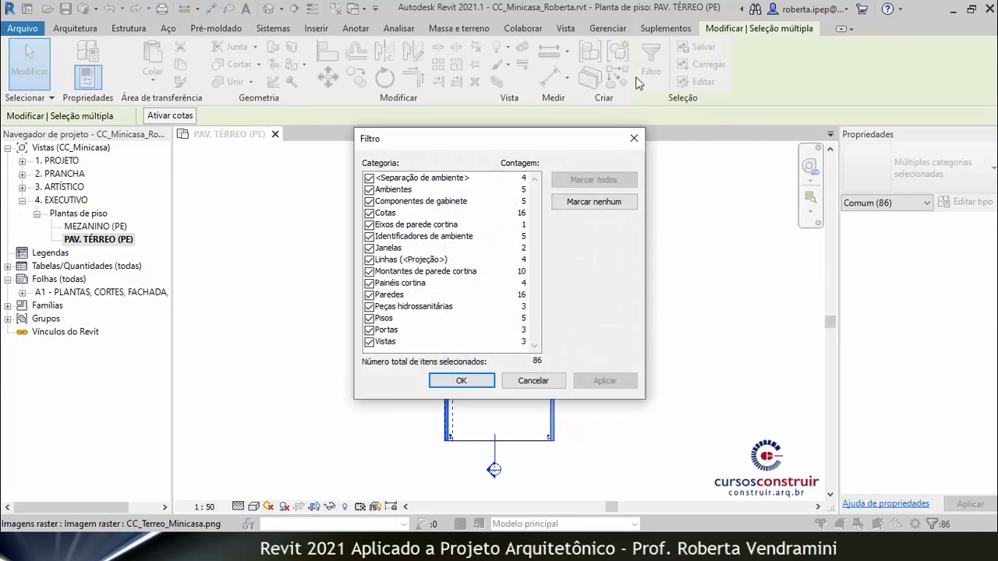
drag(508, 146, 262, 162)
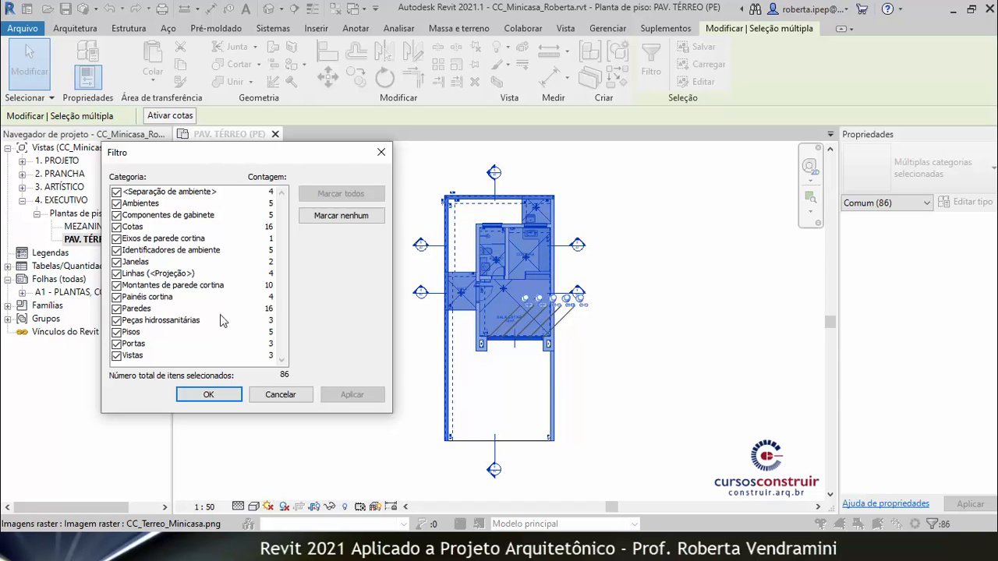
click(335, 220)
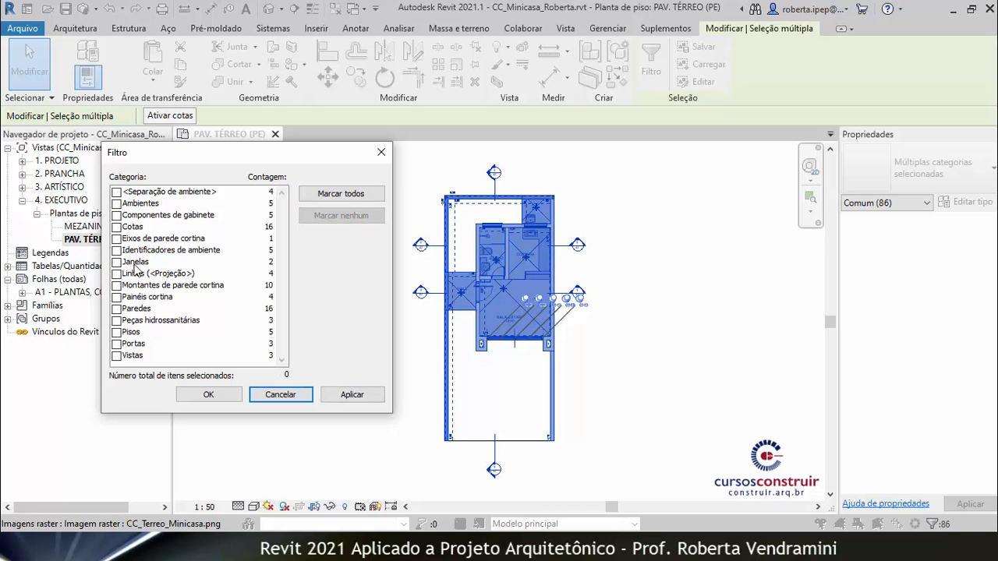
click(117, 228)
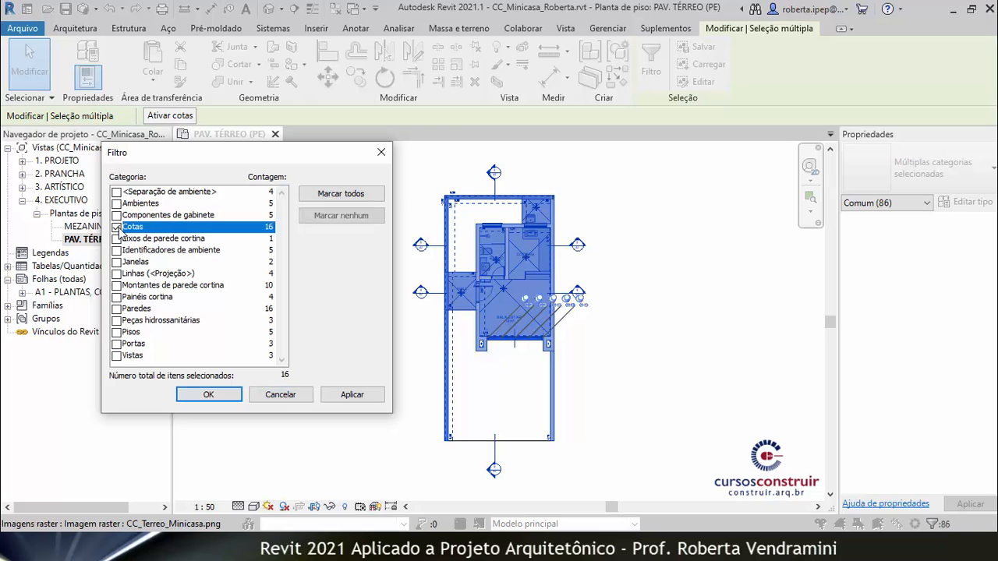
click(355, 396)
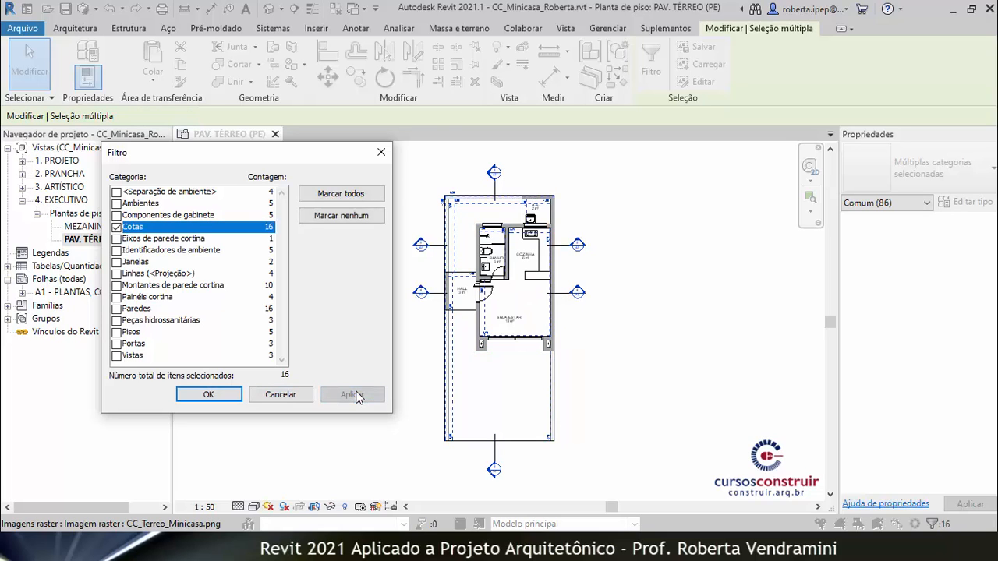
click(208, 395)
scroll(506, 451, up, 4)
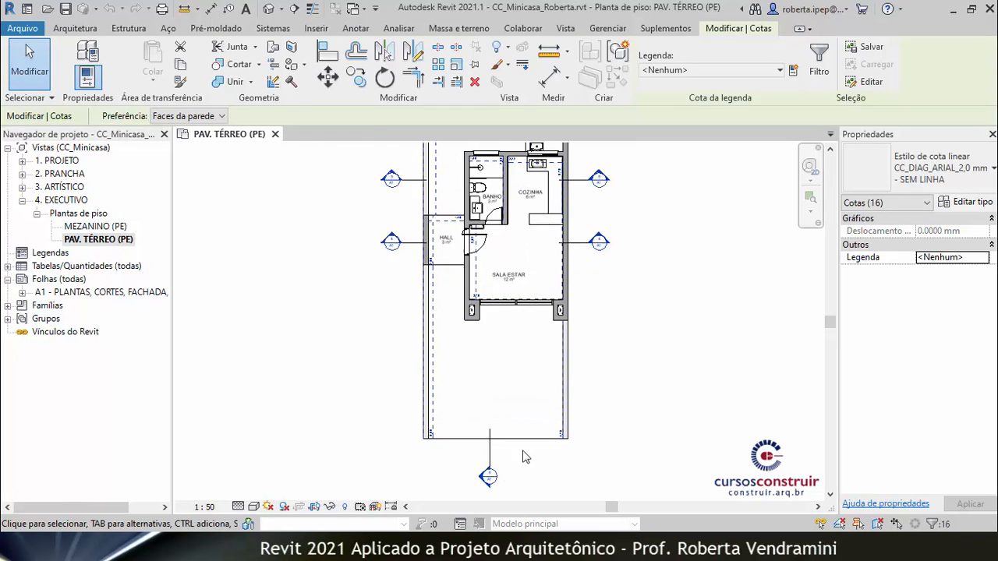
scroll(380, 470, down, 4)
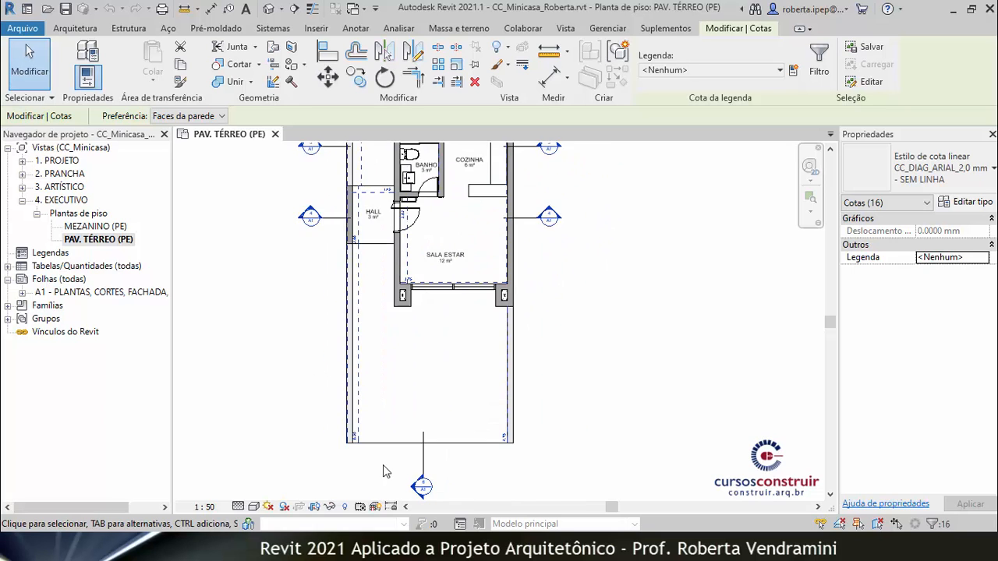
scroll(331, 229, up, 1)
scroll(330, 229, up, 1)
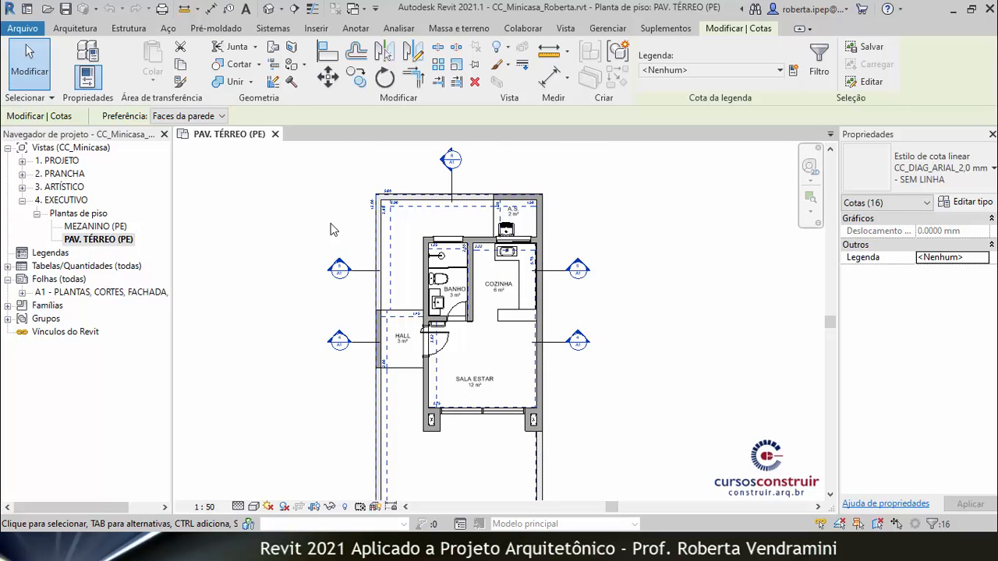
key(Escape)
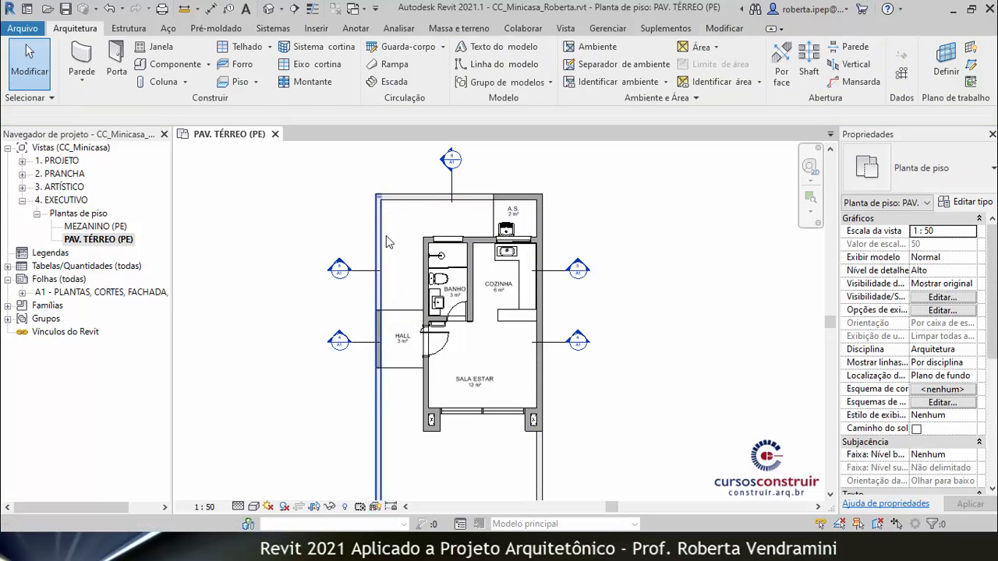
Move the SALA ESTAR room tag slightly up and to the right within the living room.
scroll(385, 241, down, 2)
scroll(497, 343, up, 3)
scroll(499, 361, up, 2)
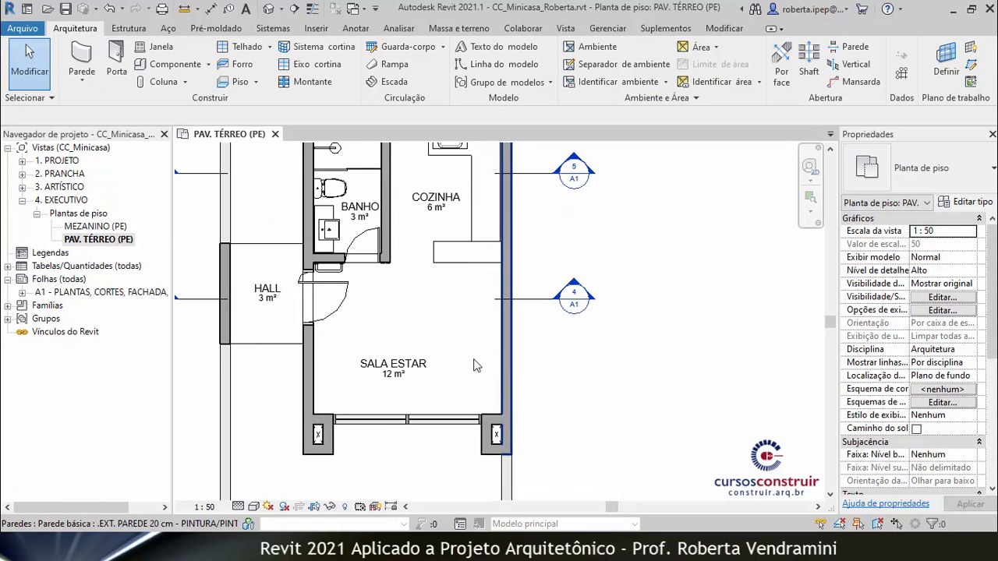
click(396, 376)
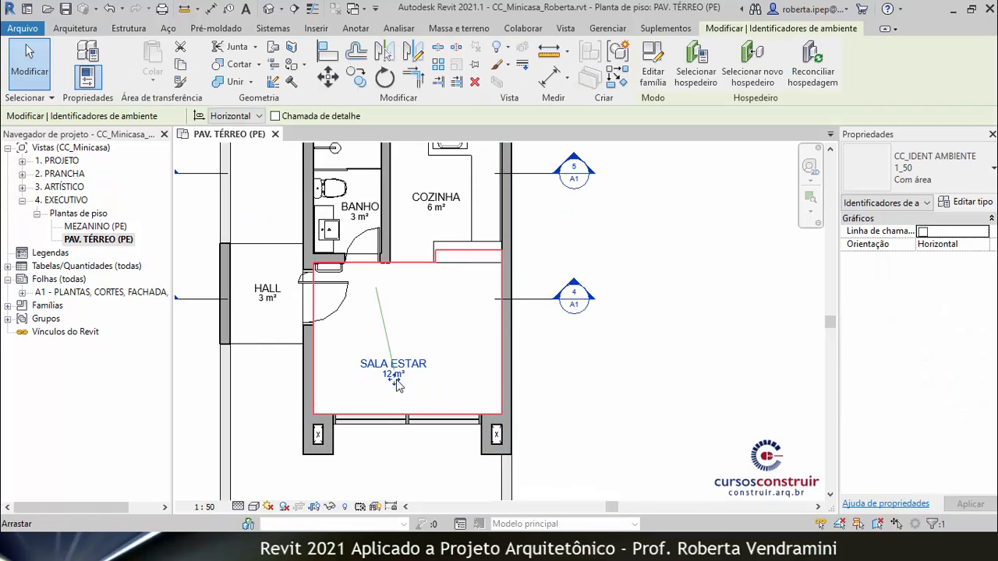
drag(397, 385, 414, 353)
click(583, 376)
scroll(423, 312, down, 2)
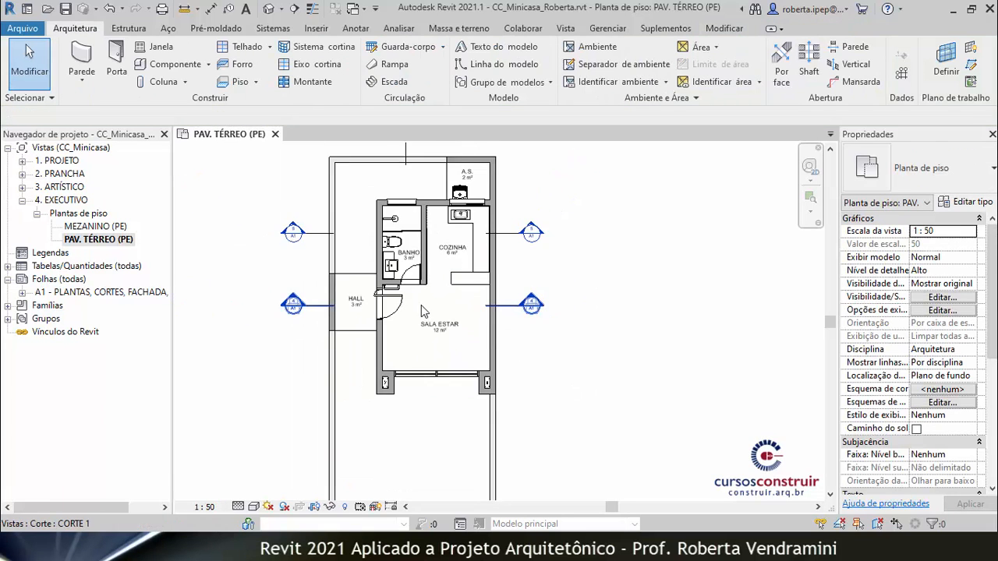
Start an aligned dimension in style CC_DIAG_ARIAL_2,0 mm - VERMELHA, referencing the rear wall's faces and the wall between A.S. and COZINHA.
scroll(421, 312, down, 2)
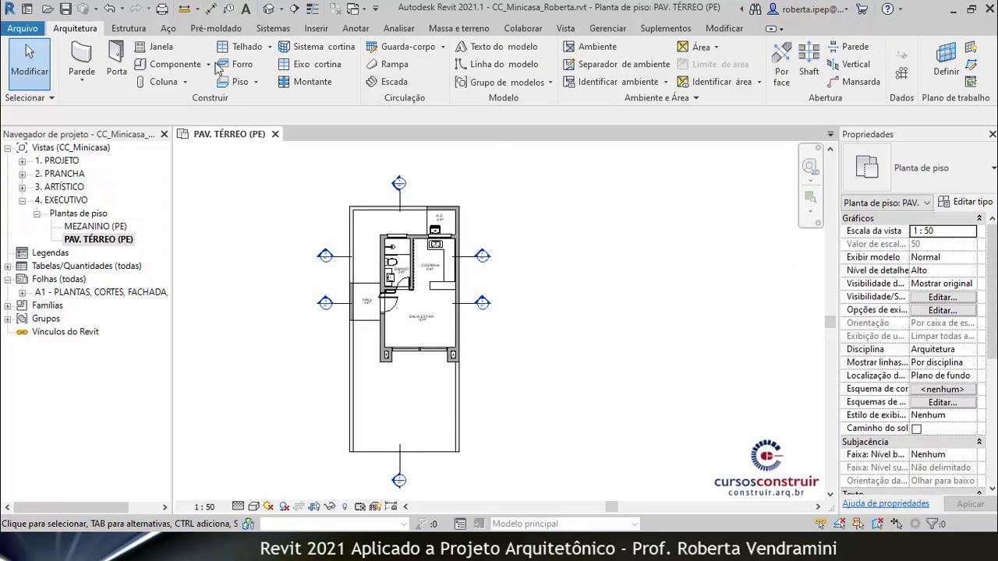
click(210, 9)
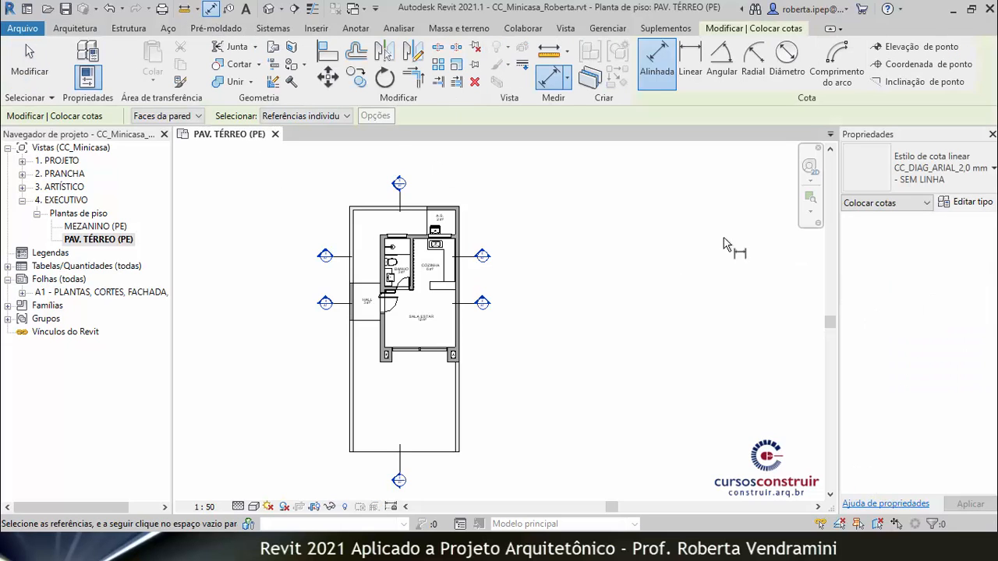
click(984, 181)
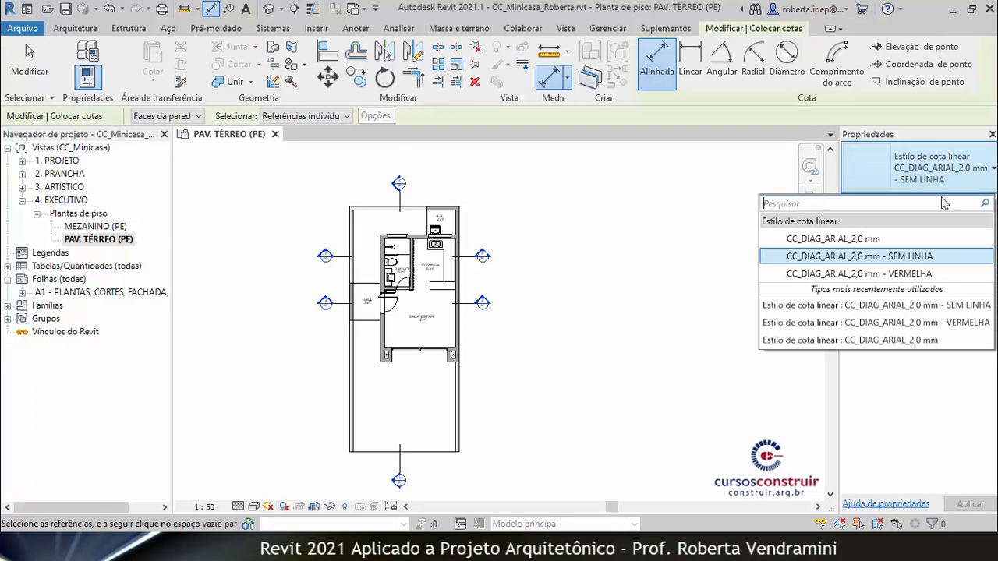
click(878, 274)
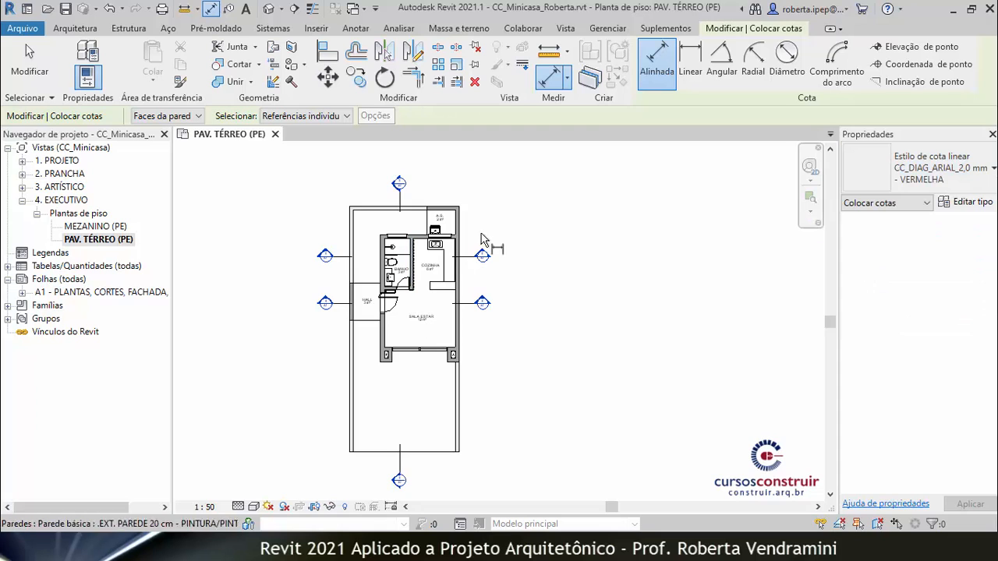
scroll(528, 220, up, 5)
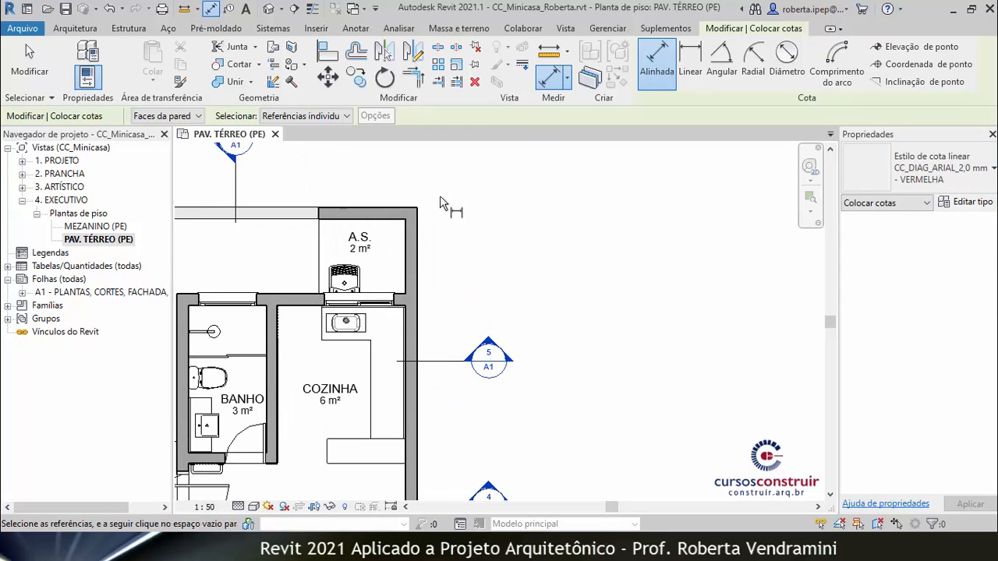
click(397, 216)
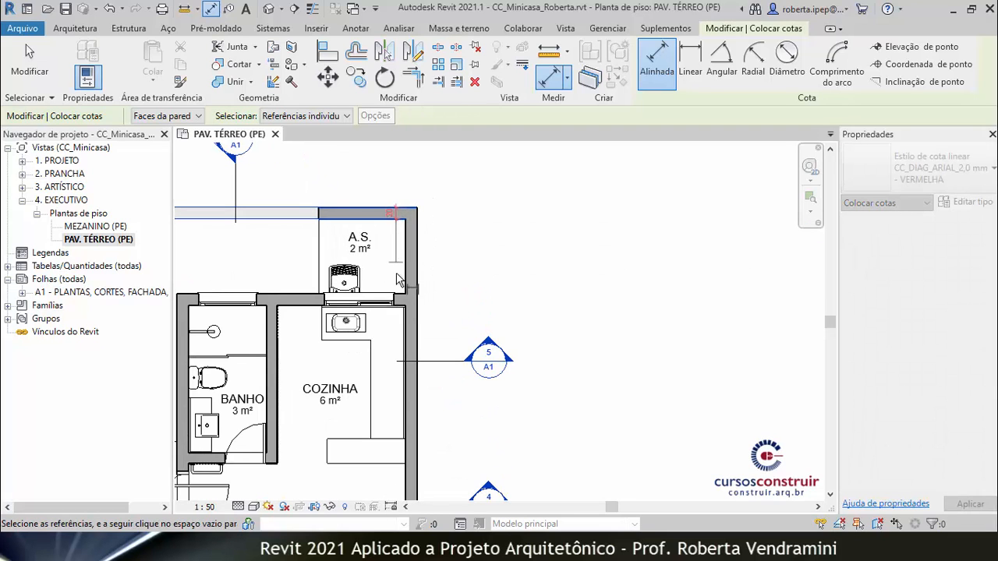
scroll(400, 290, up, 2)
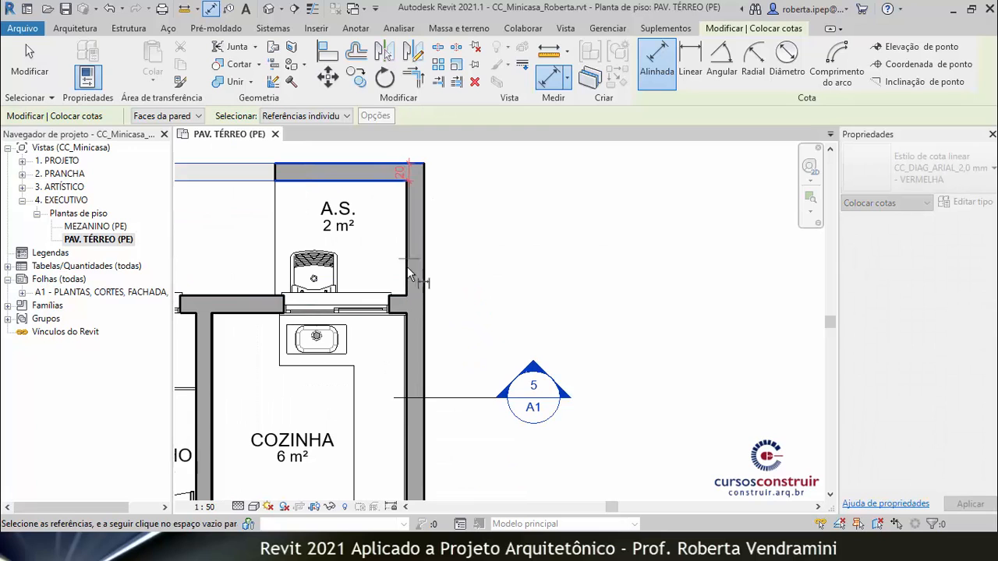
click(400, 313)
scroll(425, 245, down, 4)
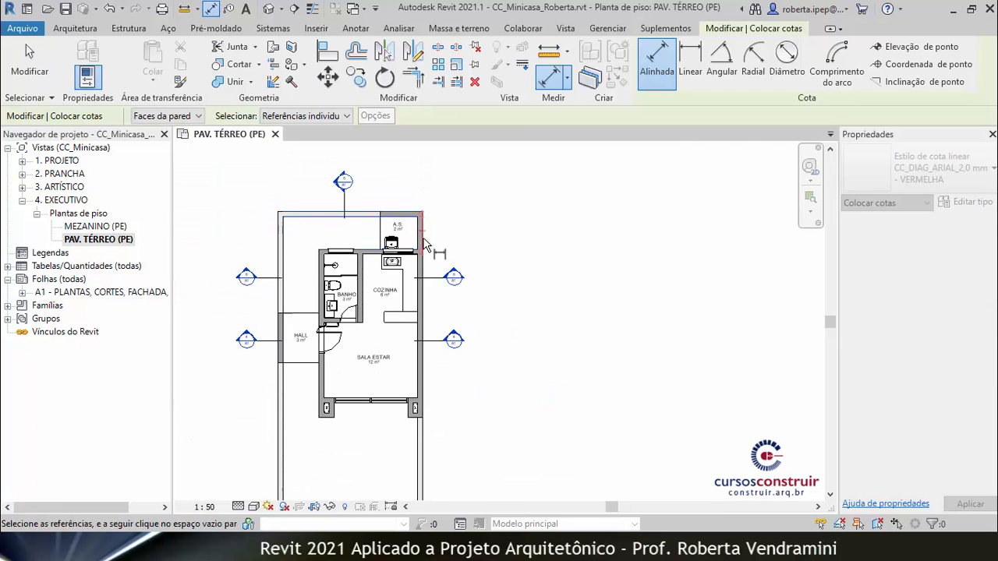
Continue the dimension string across the right front pillar's wall and shaft faces to the lot's front edge, placing it outside the right wall.
scroll(428, 351, up, 6)
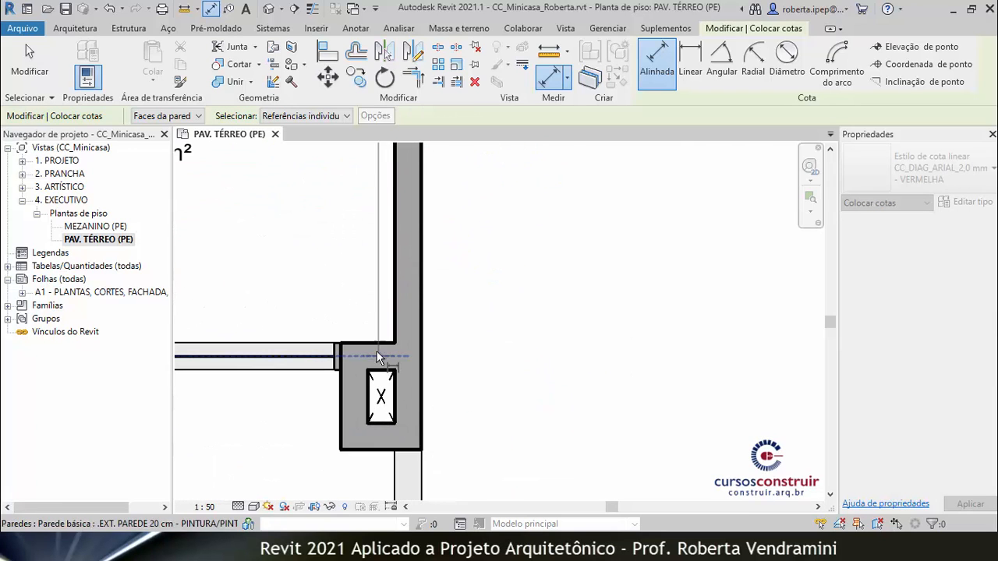
click(380, 344)
click(380, 371)
click(380, 423)
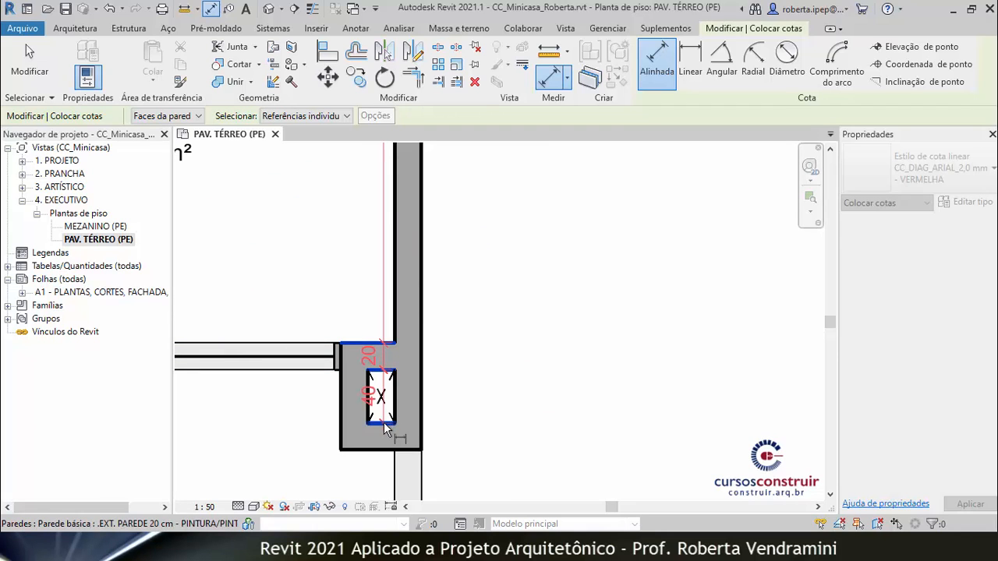
click(382, 452)
scroll(484, 245, down, 5)
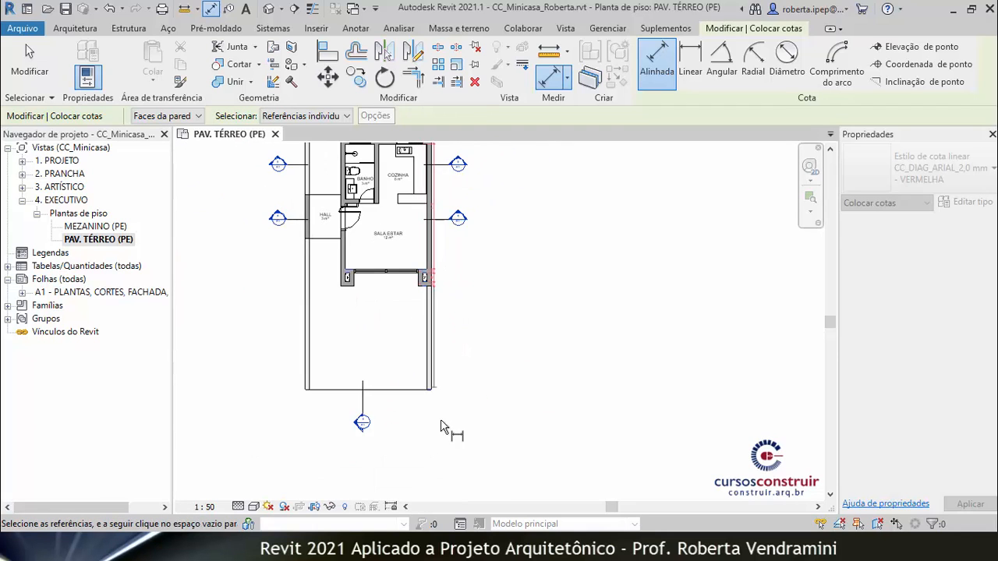
scroll(437, 382, up, 2)
scroll(433, 381, up, 2)
scroll(441, 394, down, 4)
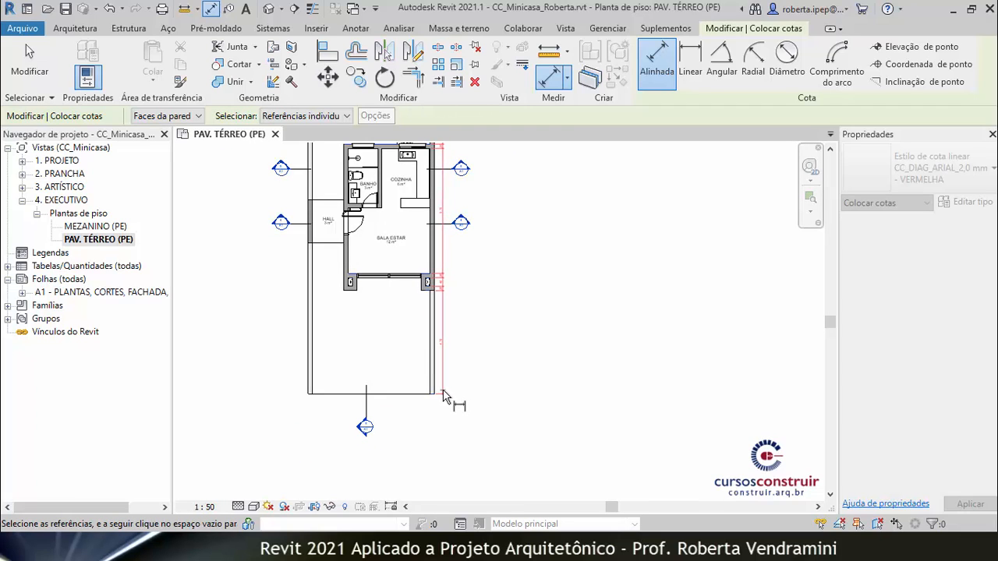
click(445, 396)
key(Escape)
key(Escape)
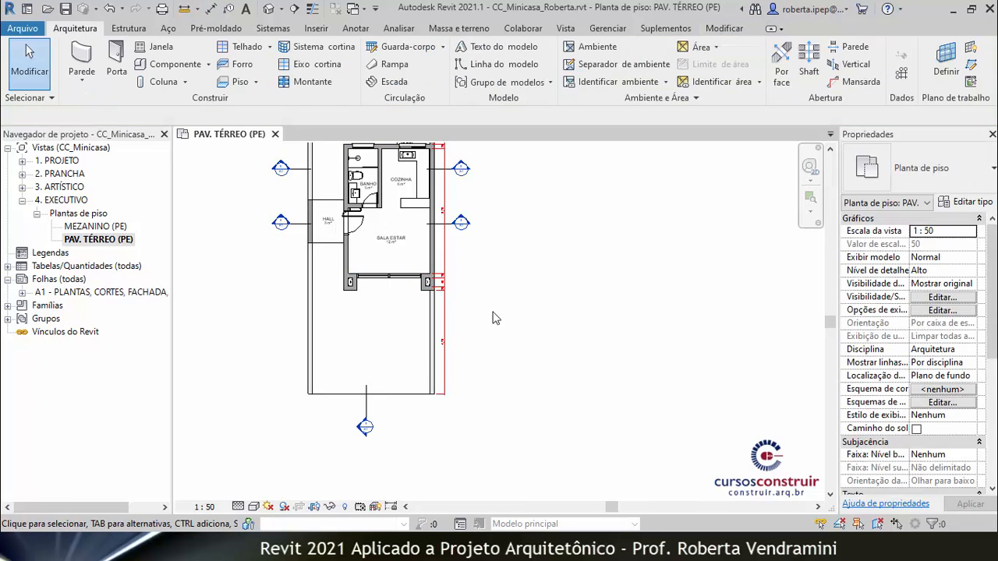
In the MEZANINO (PE) floor plan, select everything, filter the selection to Cotas only, and delete those dimensions.
scroll(473, 365, down, 3)
scroll(435, 282, up, 4)
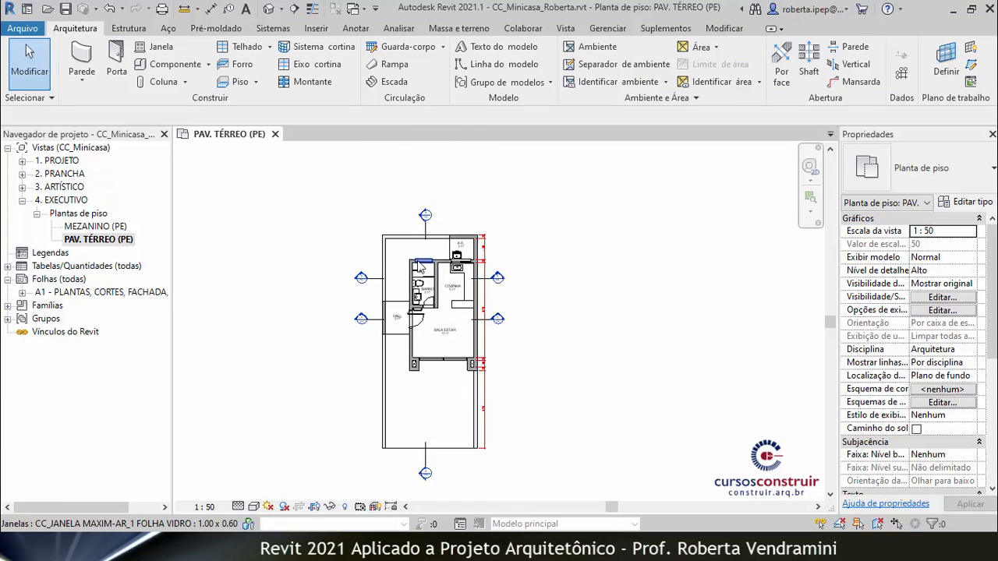
double_click(87, 226)
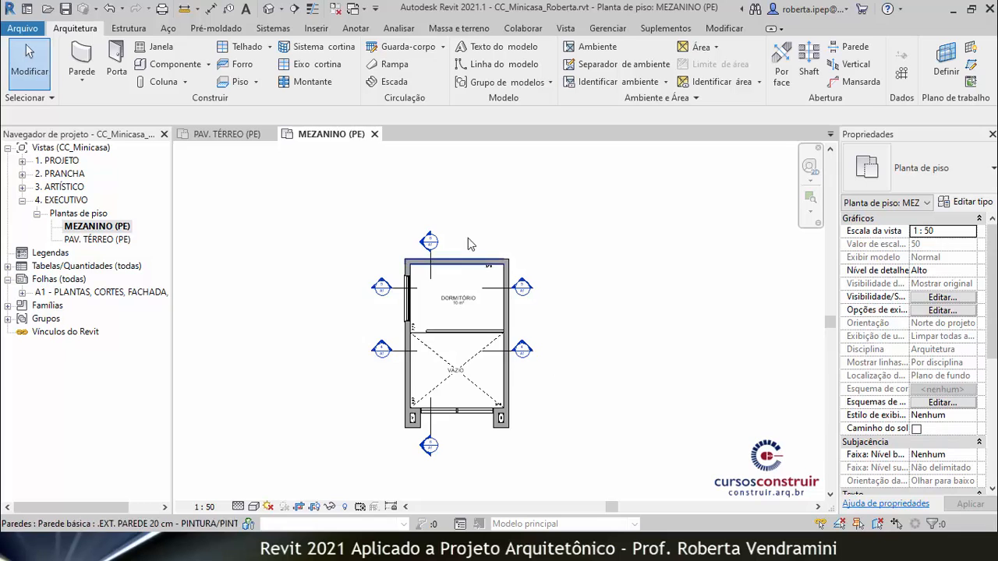
scroll(468, 238, up, 1)
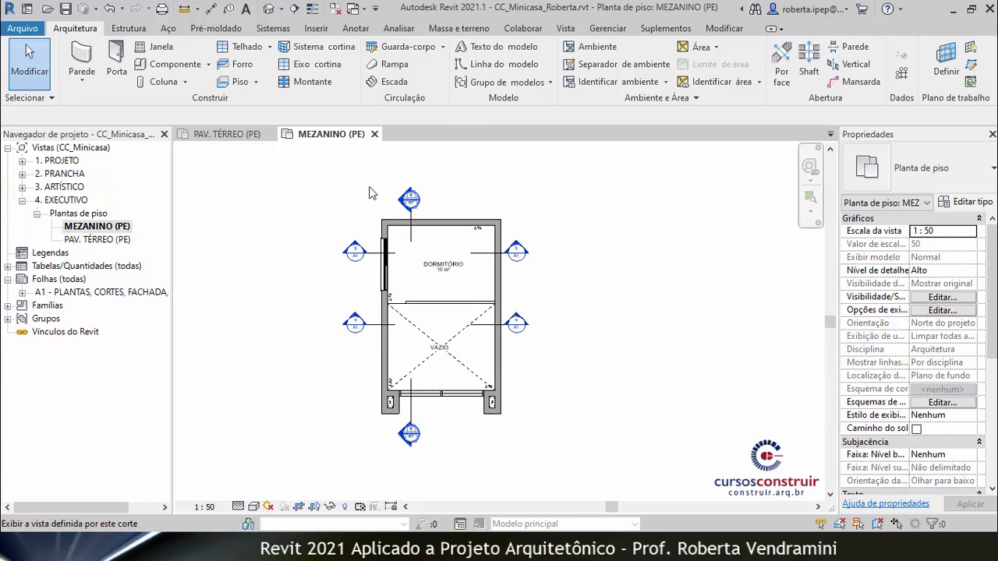
drag(305, 165, 591, 478)
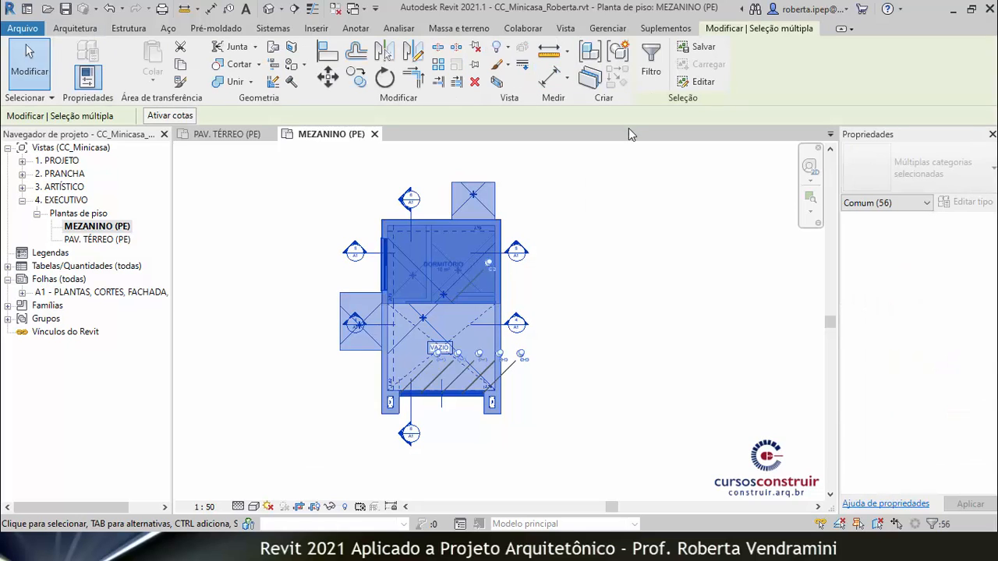
click(651, 61)
click(349, 218)
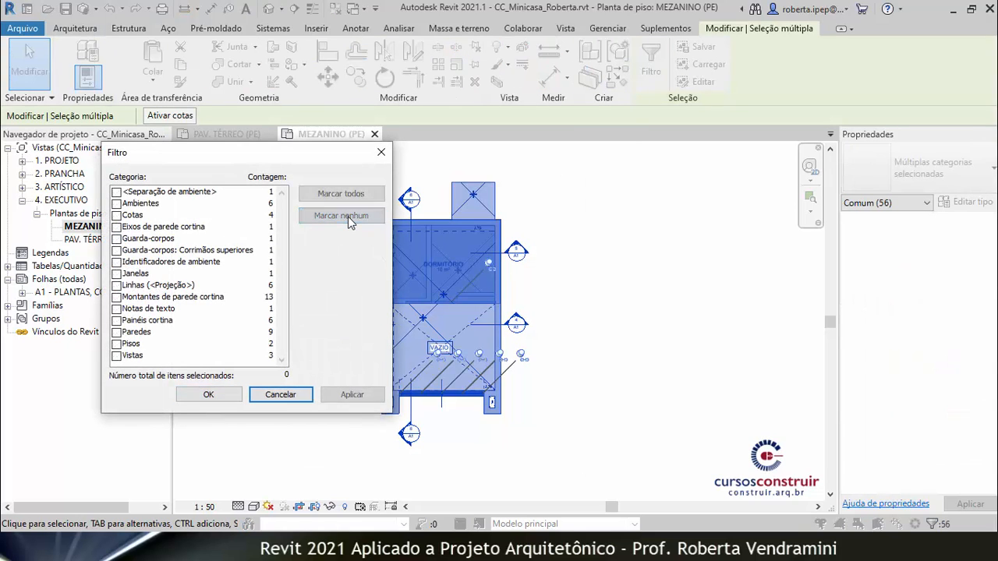
click(116, 216)
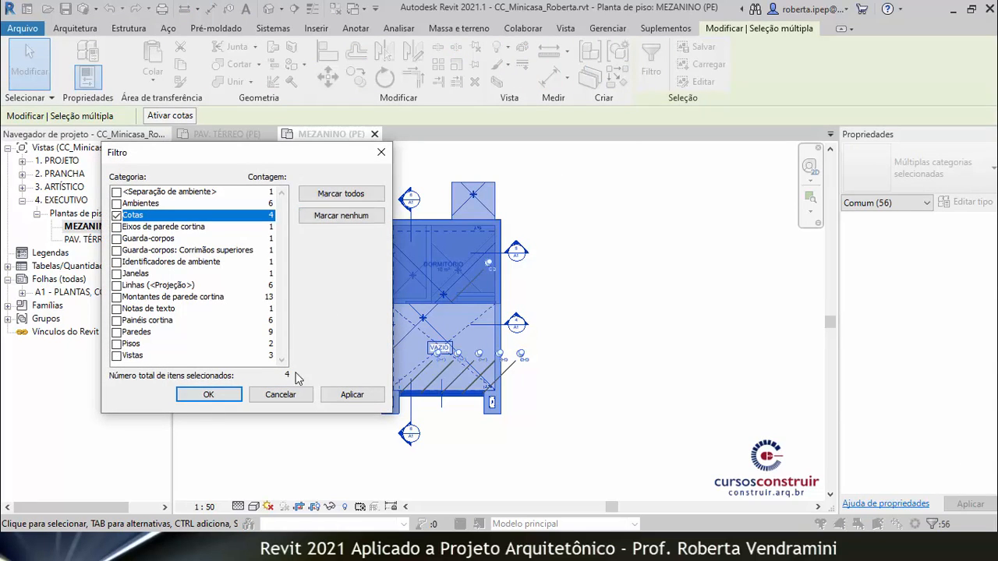
click(341, 398)
click(255, 399)
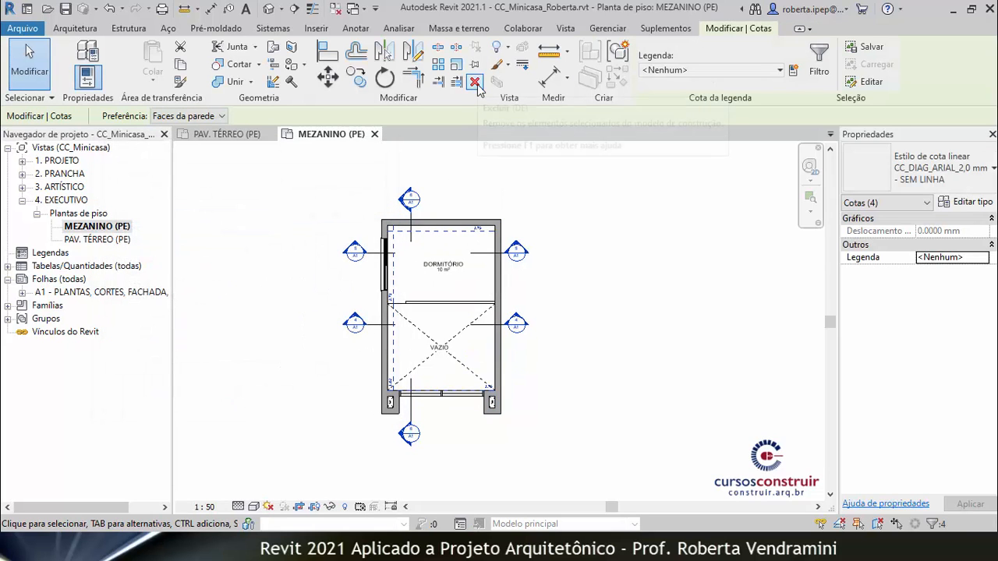
click(476, 83)
scroll(439, 283, up, 2)
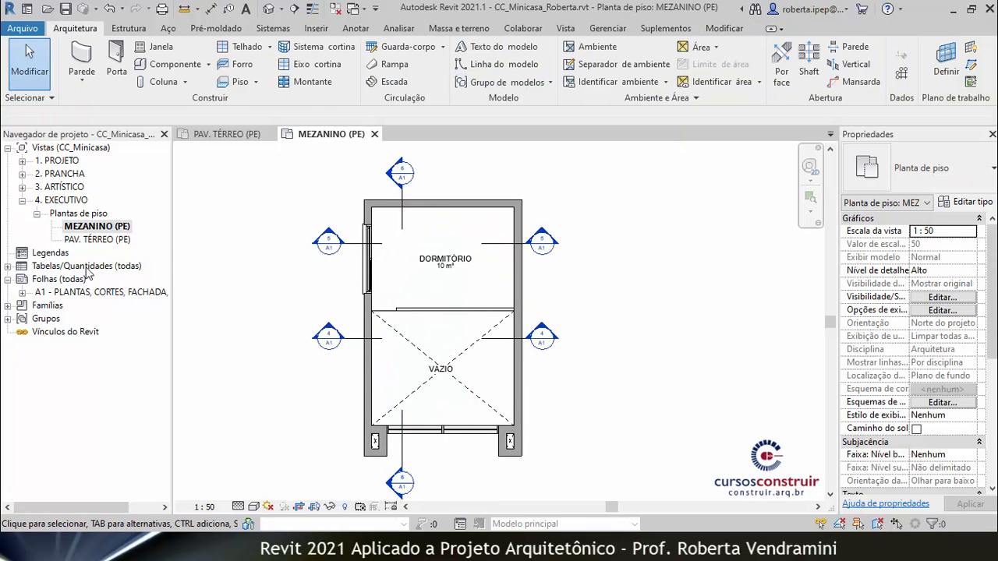
Return to the PAV. TÉRREO (PE) floor plan and temporarily hide the BANCADA counter between COZINHA and SALA ESTAR.
click(102, 240)
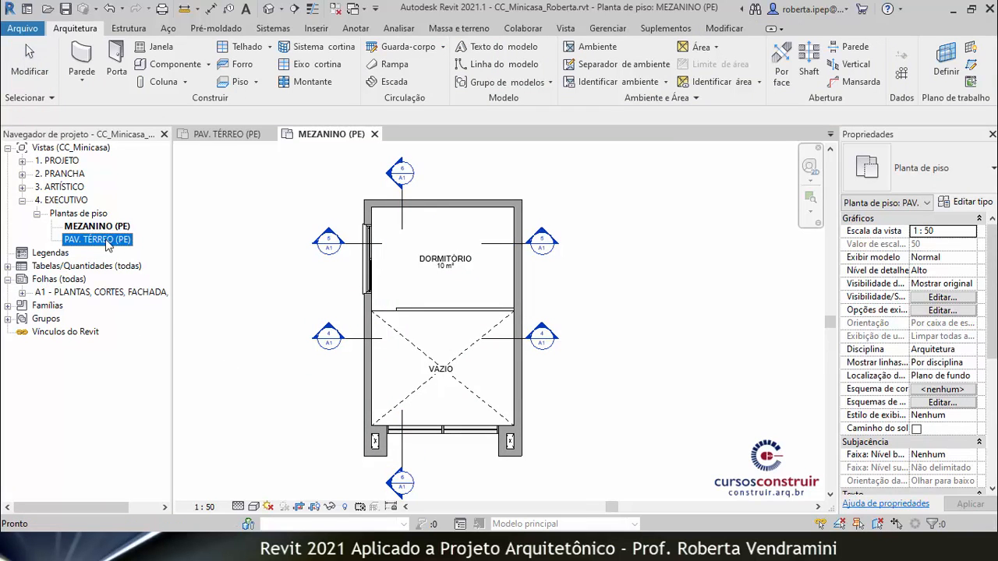
double_click(98, 240)
scroll(456, 339, up, 4)
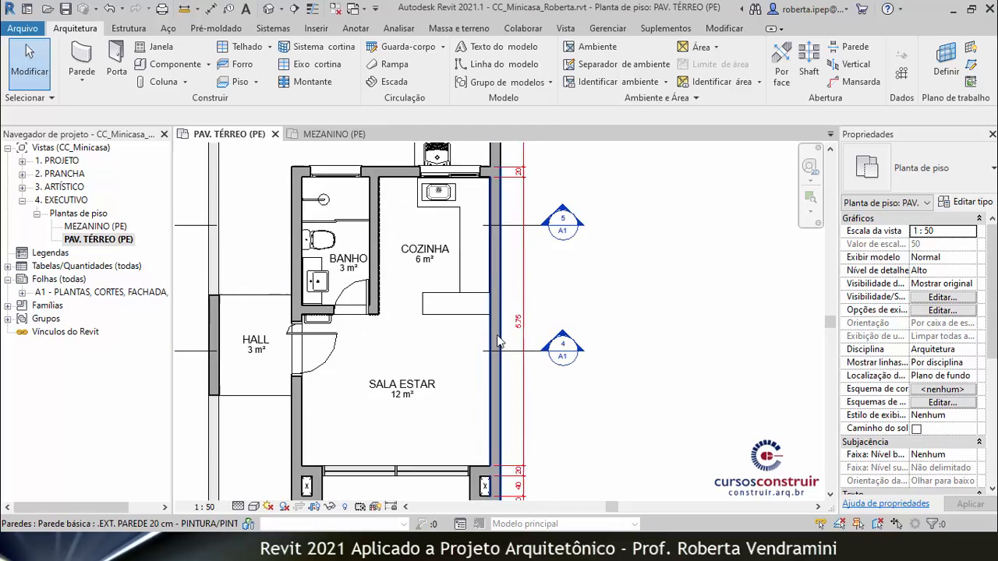
scroll(457, 338, up, 2)
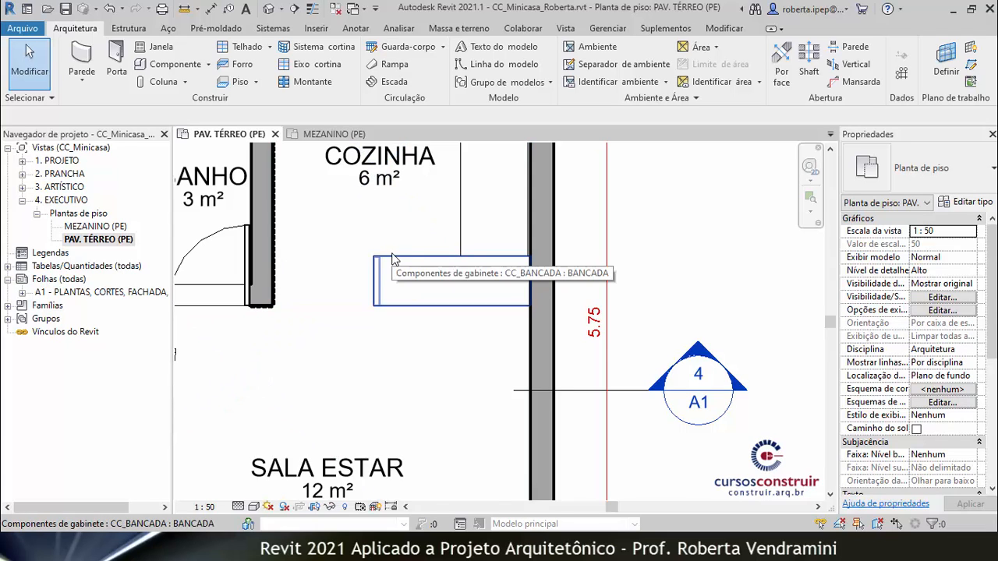
scroll(392, 271, down, 1)
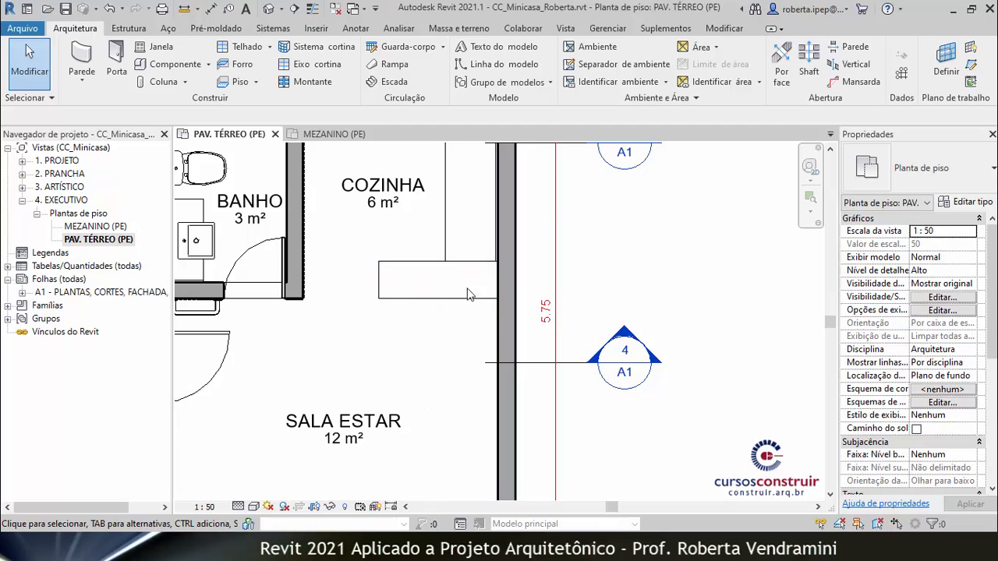
click(416, 269)
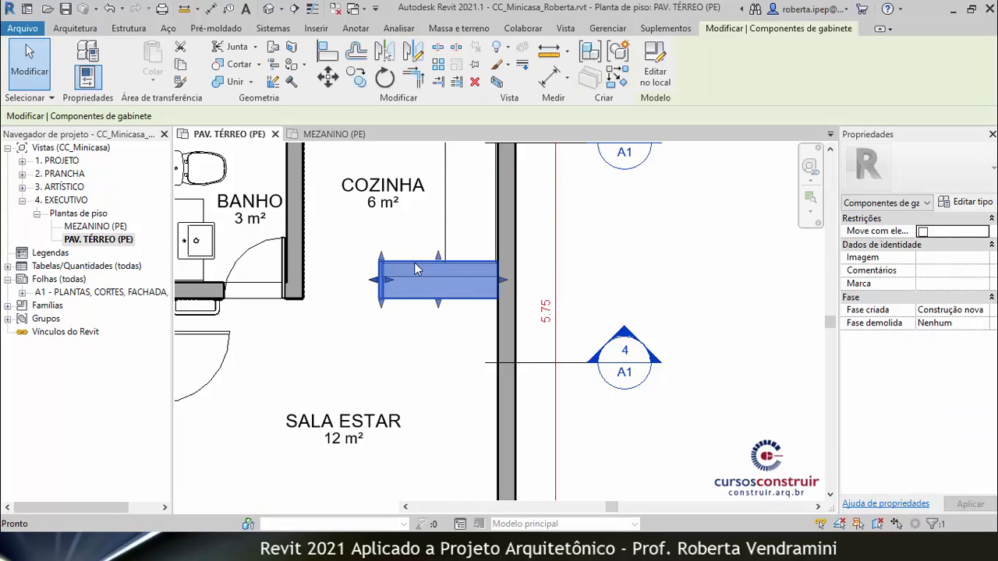
key(h)
key(h)
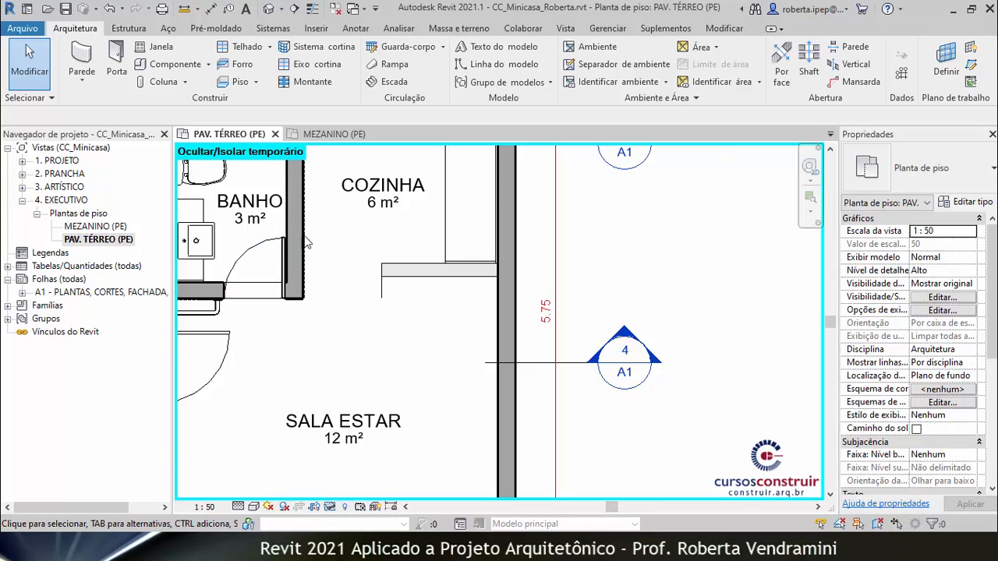
Hide in this view the short room separation line extending from the free end of the low wall beneath the counter.
scroll(439, 272, up, 1)
scroll(400, 229, up, 3)
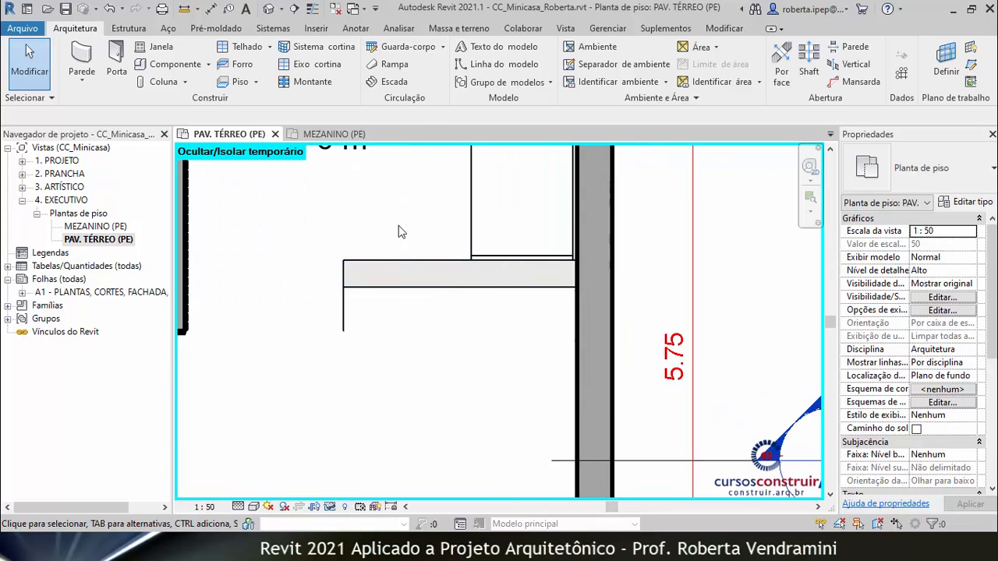
click(345, 310)
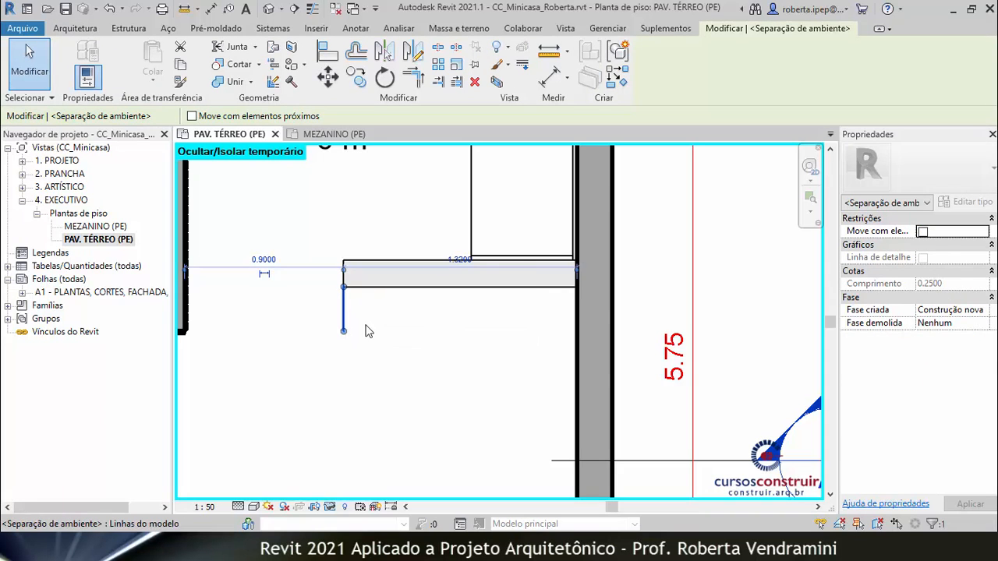
key(e)
key(h)
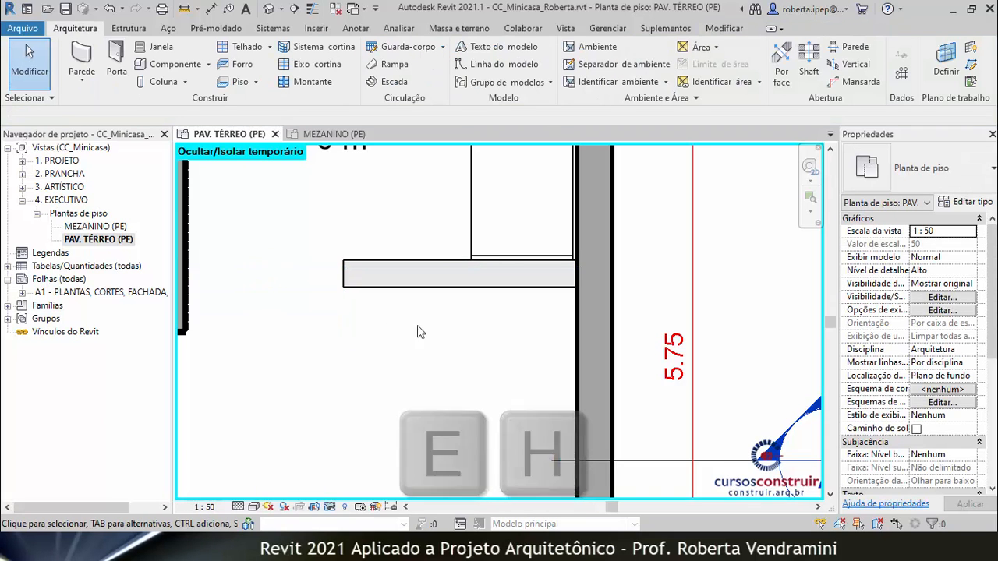
scroll(428, 320, down, 1)
scroll(462, 310, up, 2)
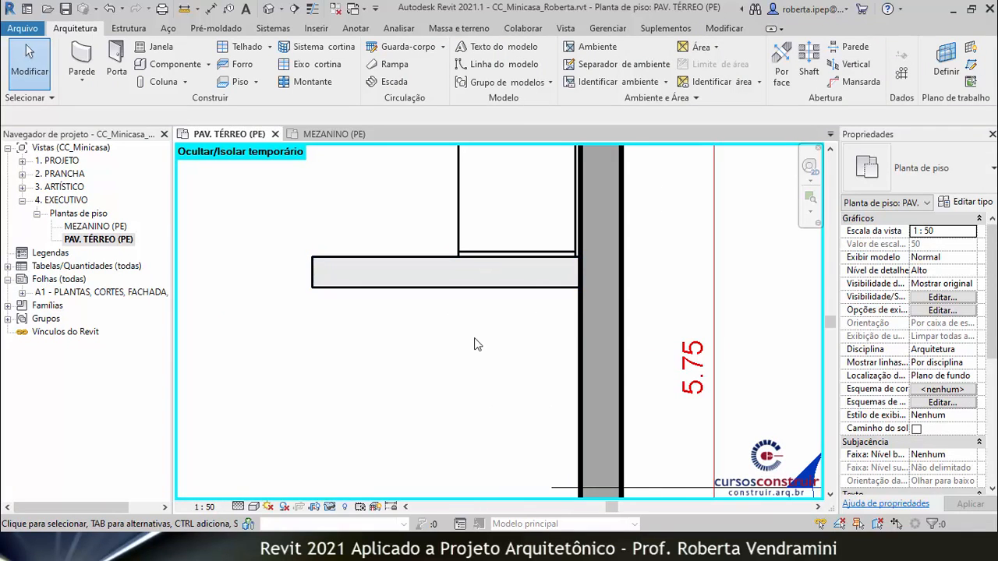
Trace the low wall's three exposed edges with chained <Projeção> detail lines, making the long sides 1.32 m.
click(357, 29)
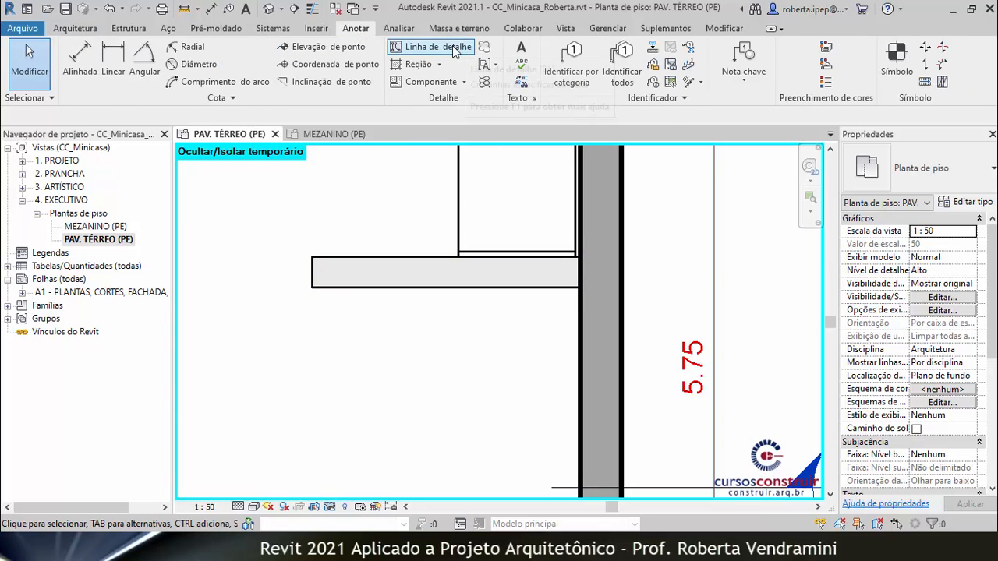
click(432, 49)
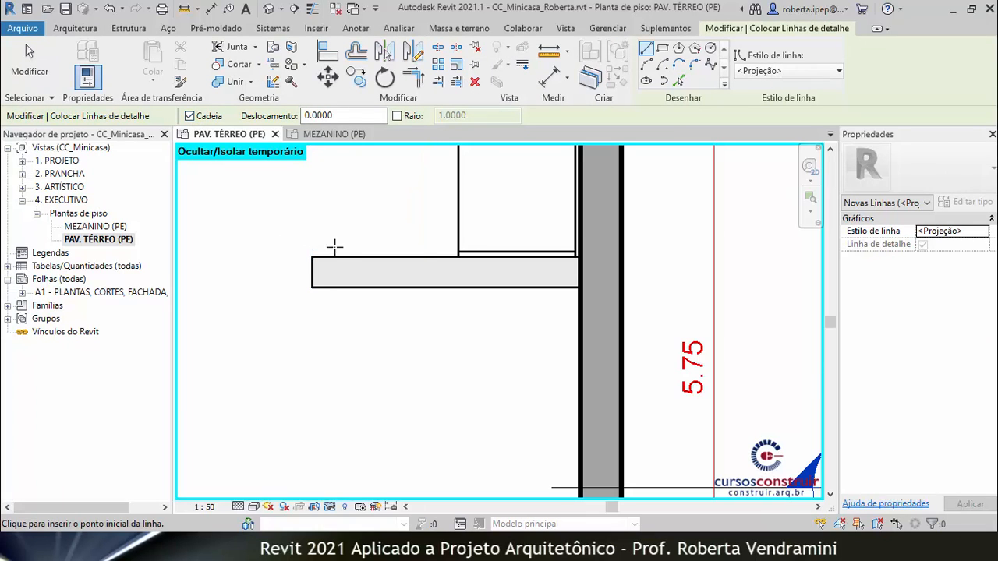
scroll(335, 245, up, 1)
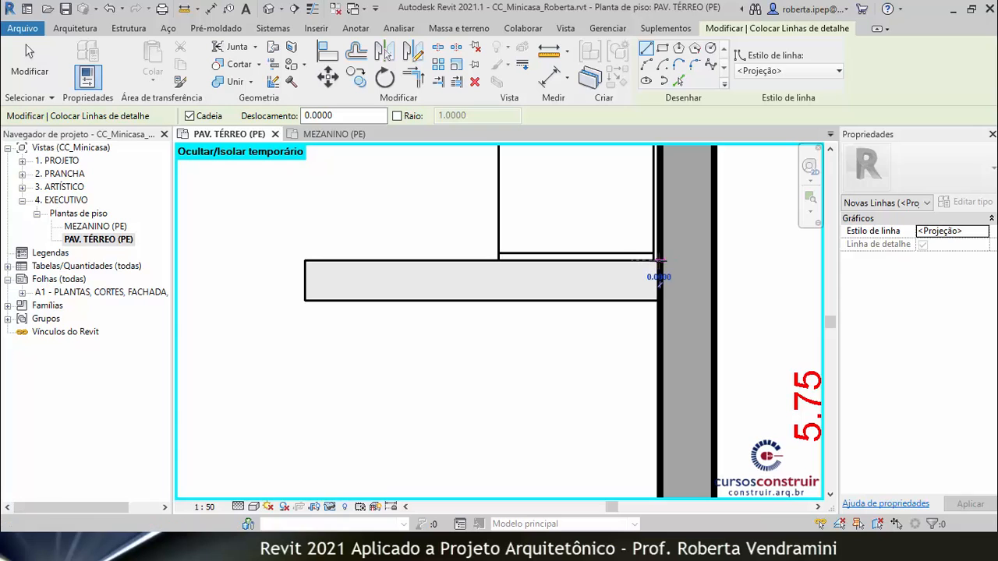
click(659, 260)
click(305, 260)
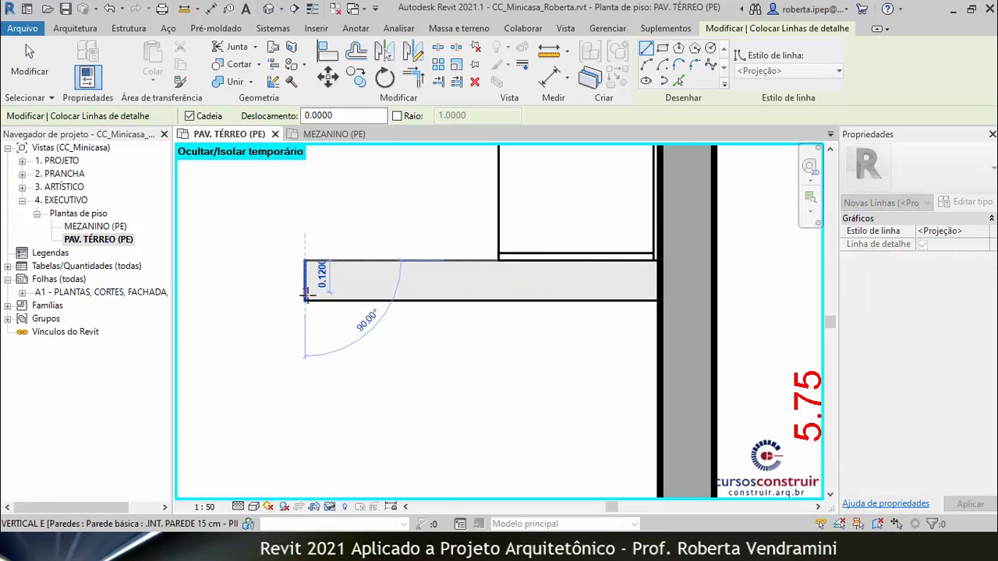
click(305, 300)
click(659, 300)
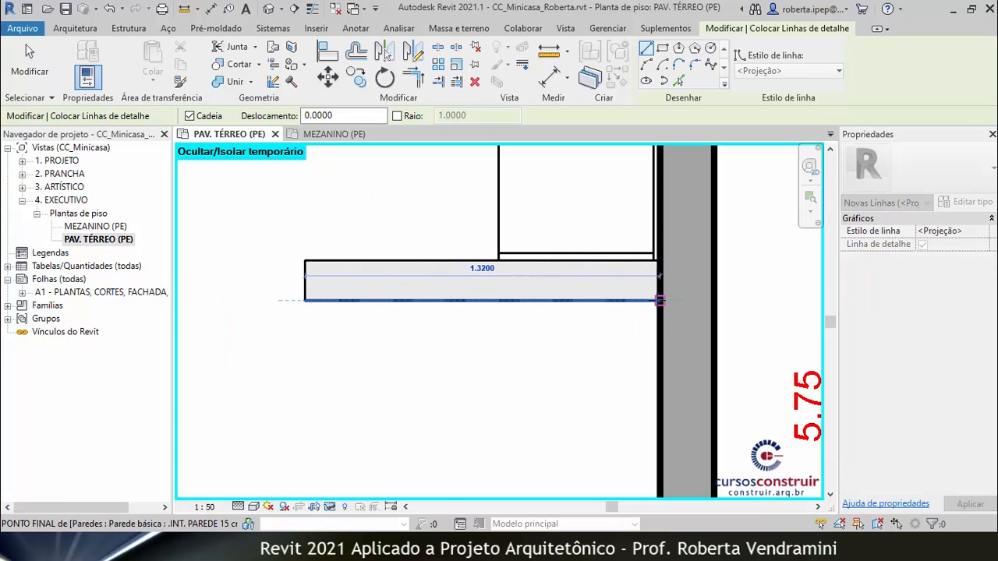
key(Escape)
key(Escape)
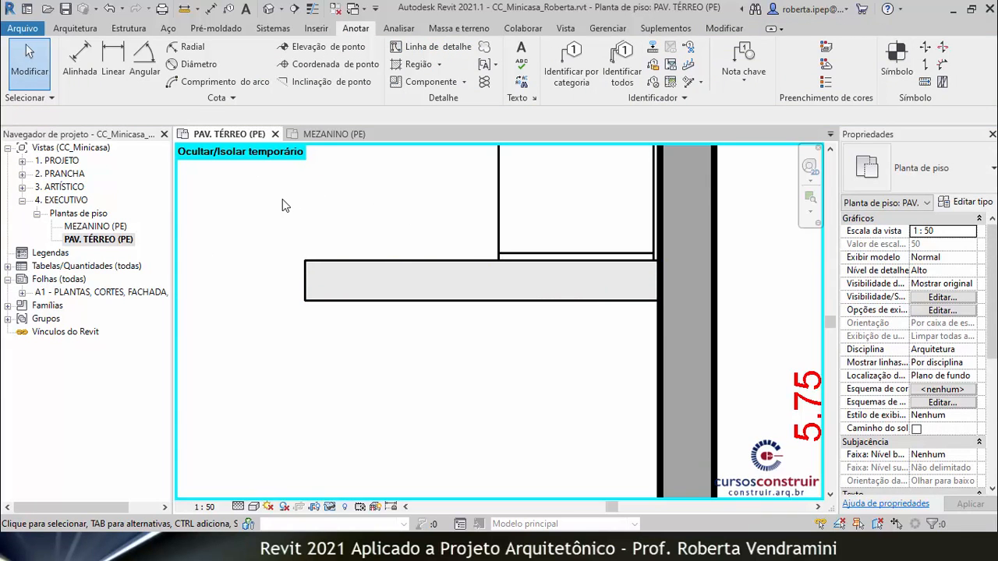
Reset the temporary hide so the BANCADA counter is displayed together with the wall's projection lines.
key(h)
key(r)
scroll(437, 226, down, 4)
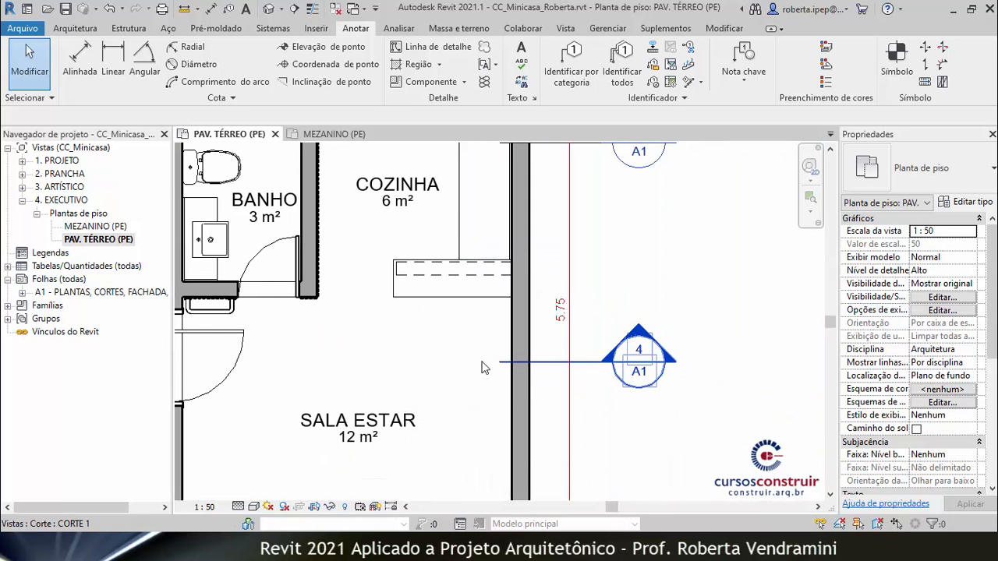
scroll(586, 280, up, 3)
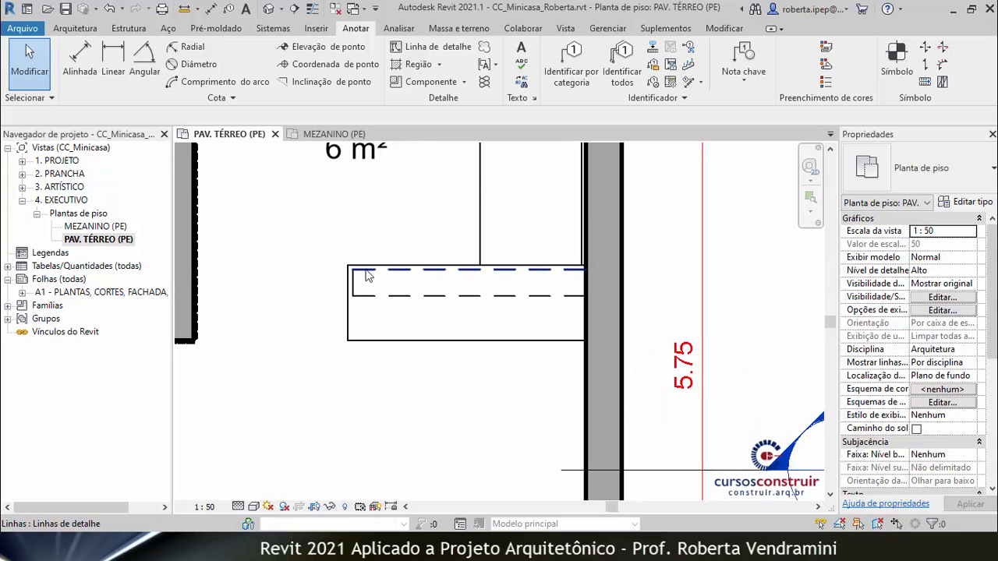
Open the PAV. TÉRREO floor plan under 2. PRANCHA to check its kitchen counter, and return to PAV. TÉRREO (PE).
click(22, 173)
click(37, 188)
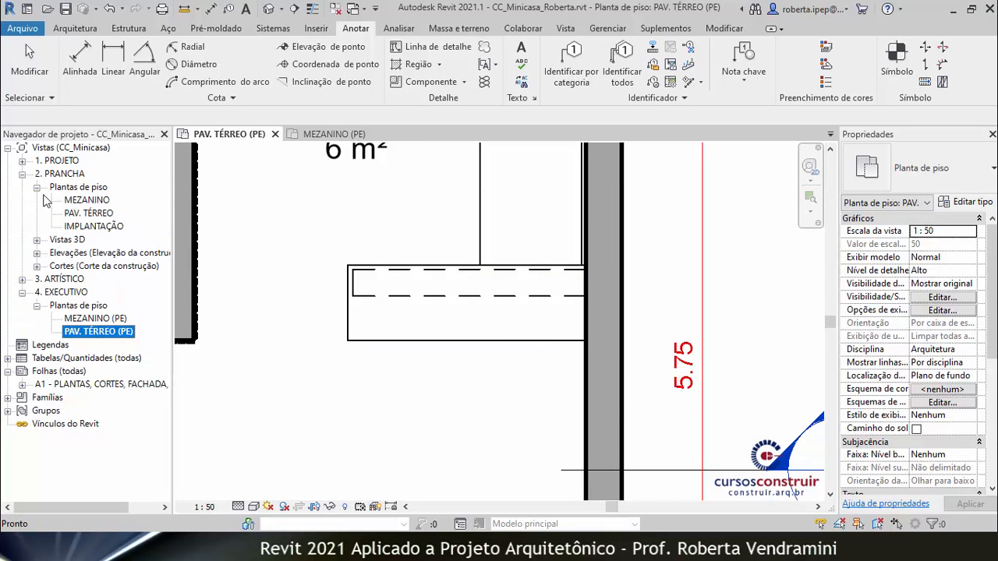
double_click(92, 214)
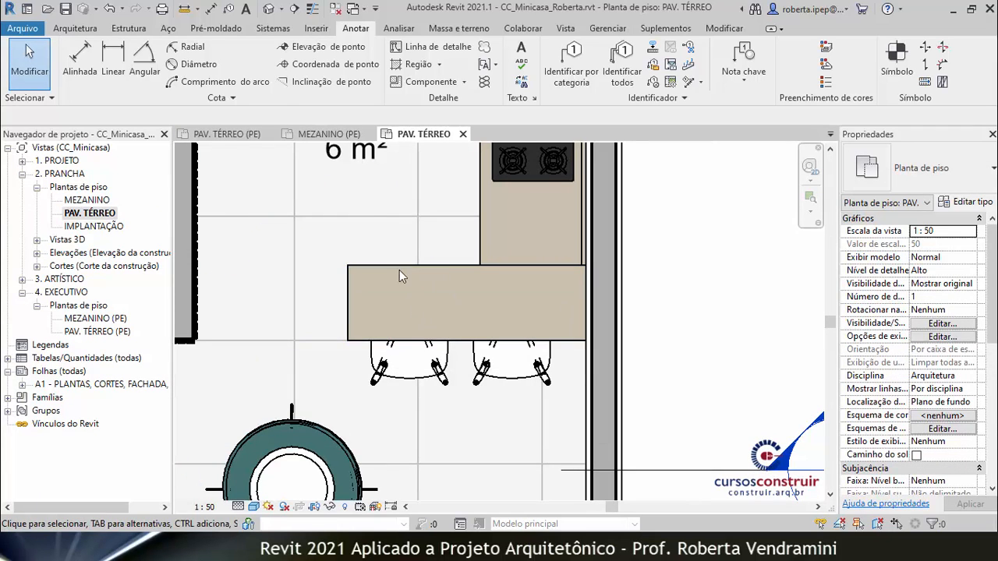
click(257, 143)
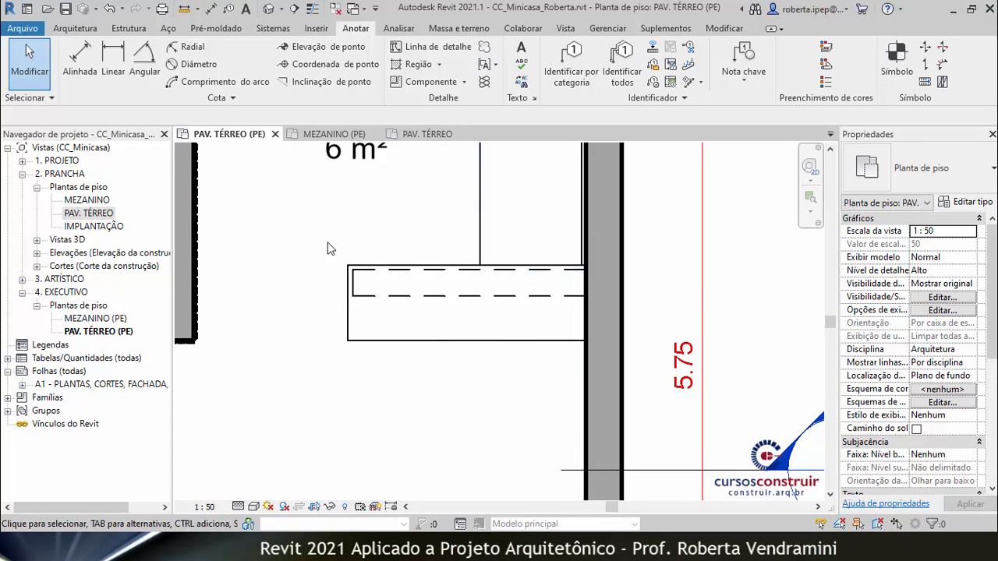
Copy the three dashed projection lines under the counter and paste them aligned to the current view in the PRANCHA PAV. TÉRREO plan.
drag(325, 241, 602, 311)
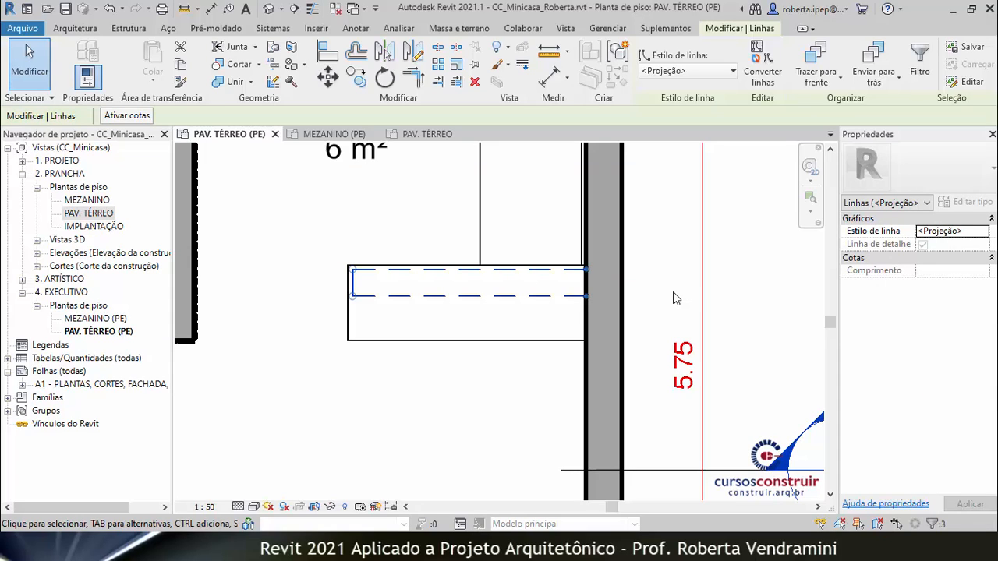
click(427, 135)
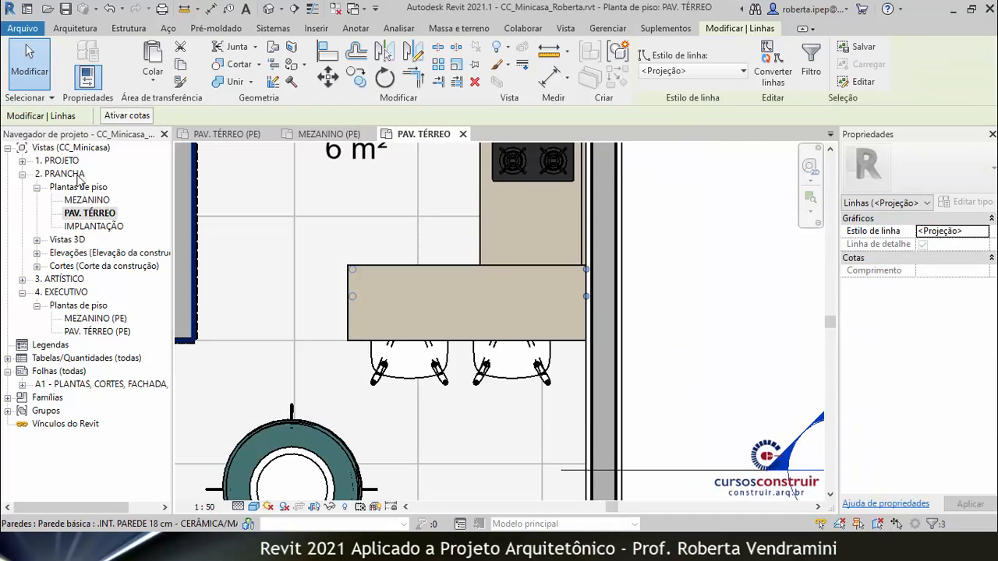
click(153, 81)
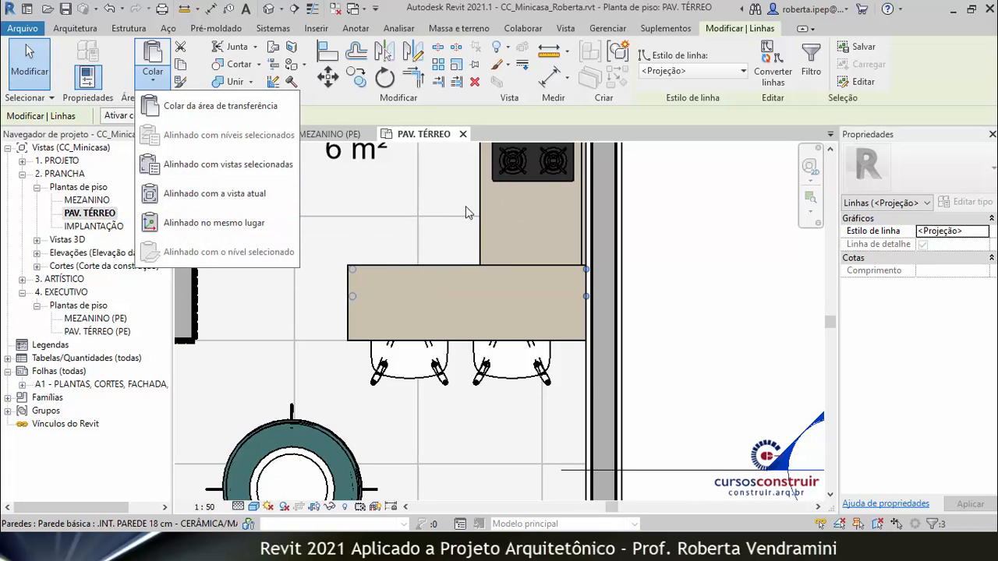
click(234, 195)
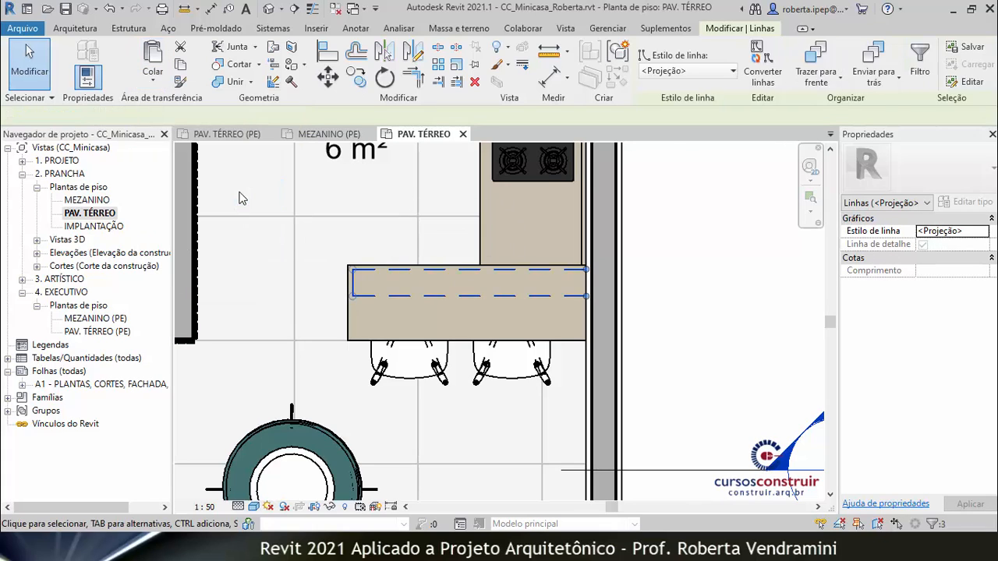
click(731, 279)
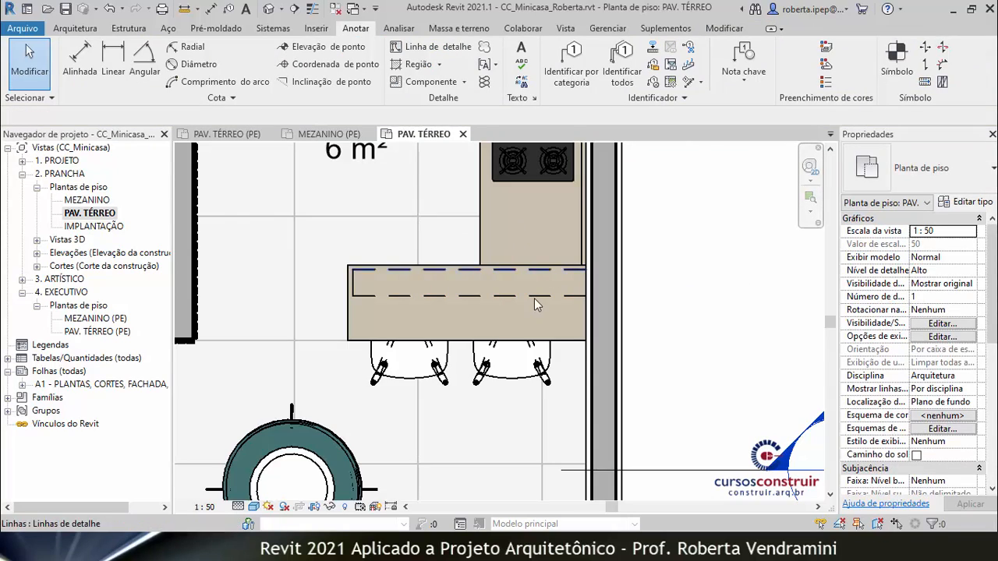
scroll(535, 305, down, 2)
scroll(534, 309, down, 6)
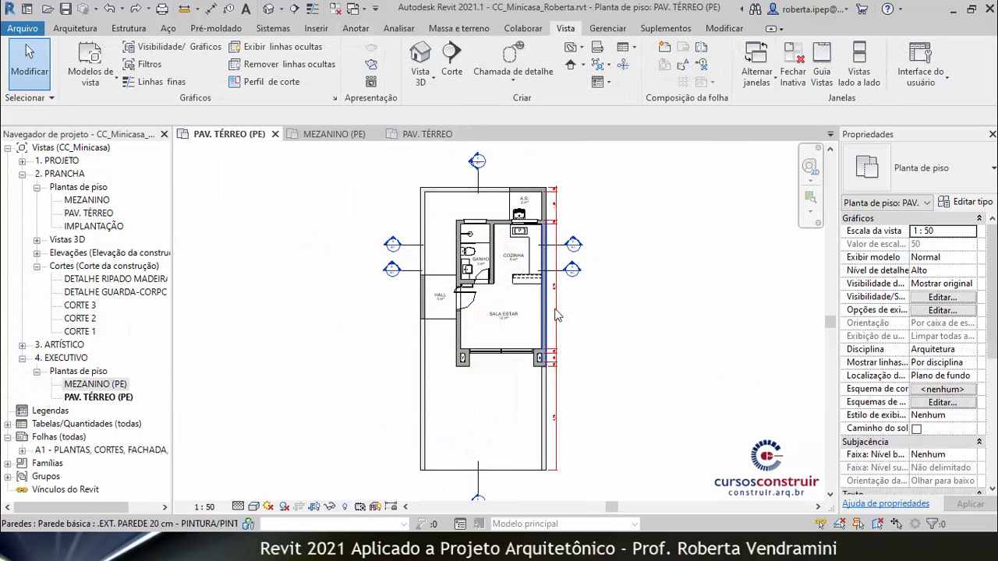
Add both dashed projection lines of the low wall under the kitchen counter as references to the red dimension string beside the kitchen and SALA ESTAR.
scroll(575, 249, up, 2)
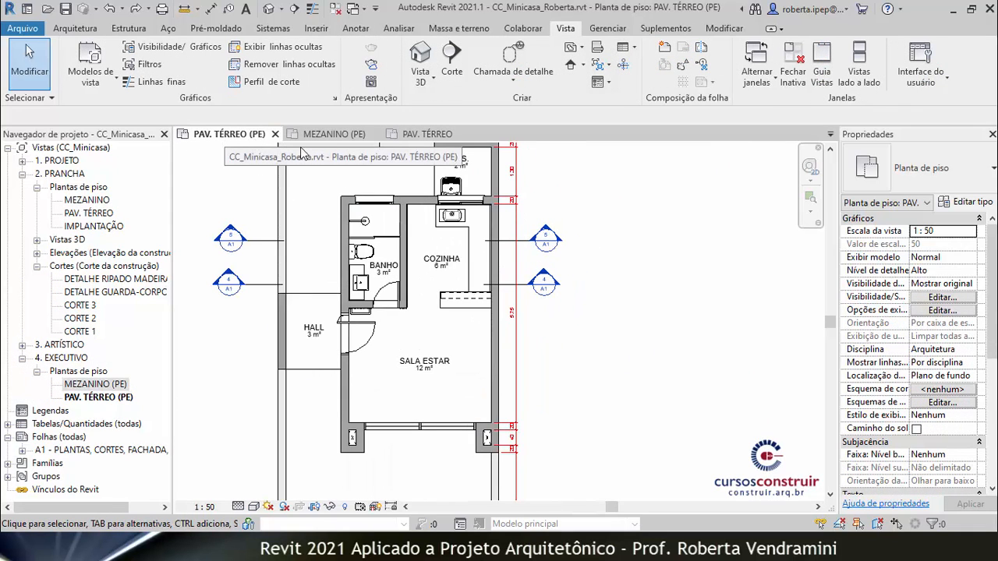
scroll(546, 335, up, 3)
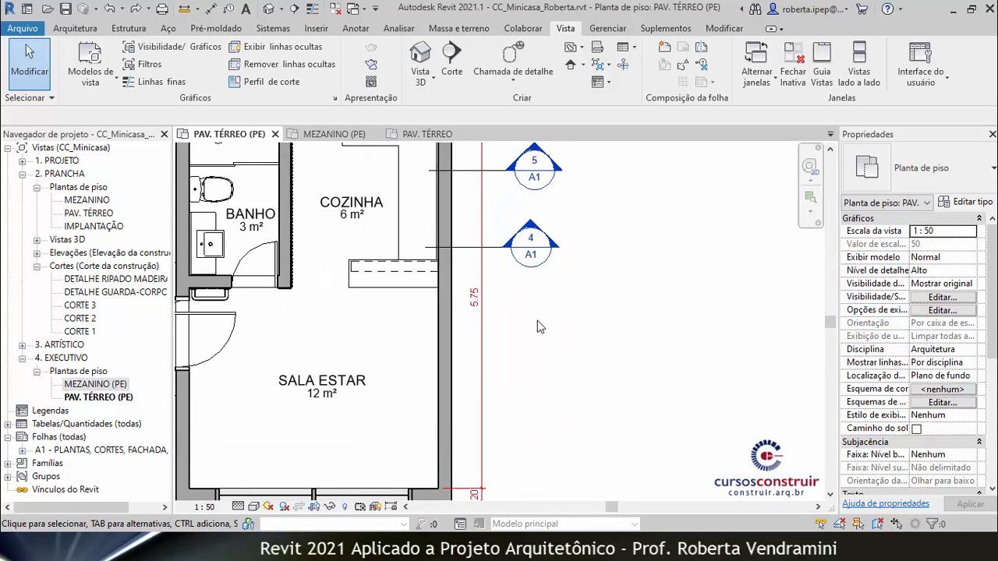
scroll(415, 260, up, 3)
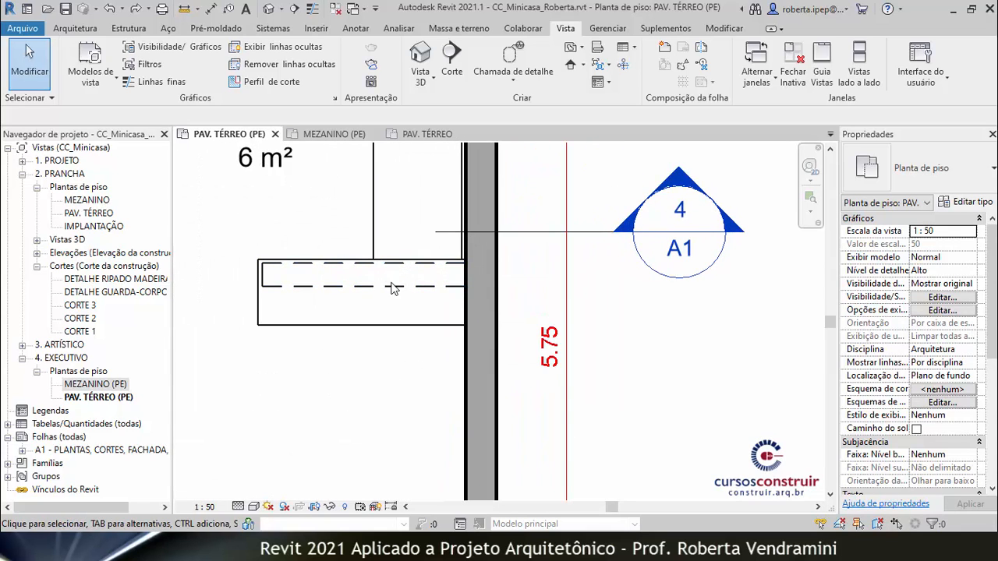
scroll(399, 286, down, 5)
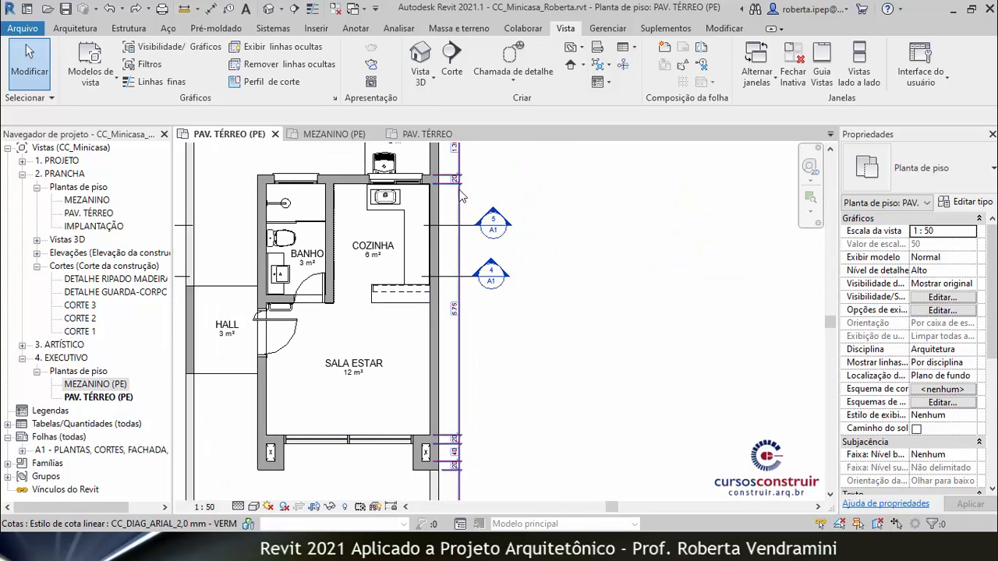
scroll(477, 315, up, 3)
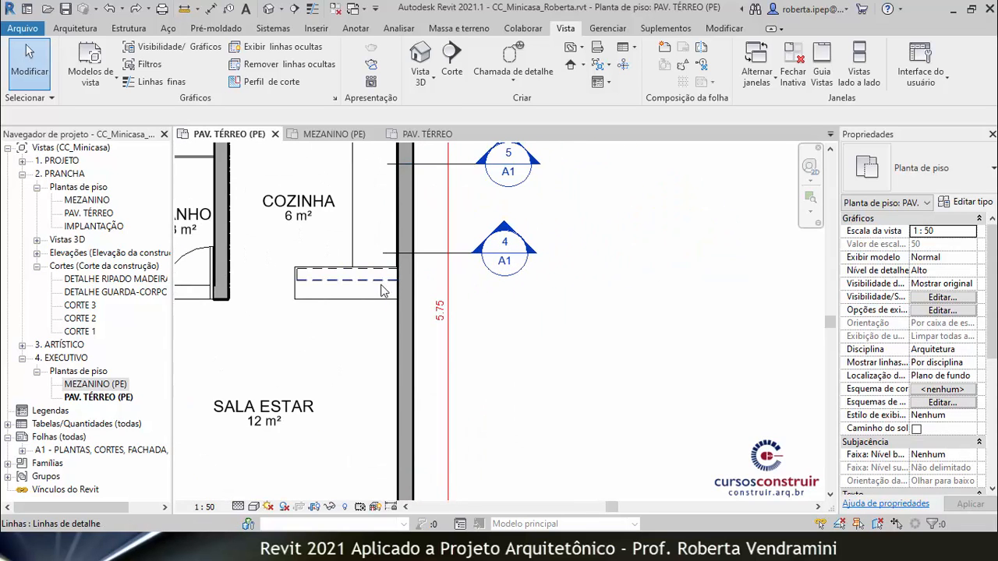
scroll(460, 316, down, 2)
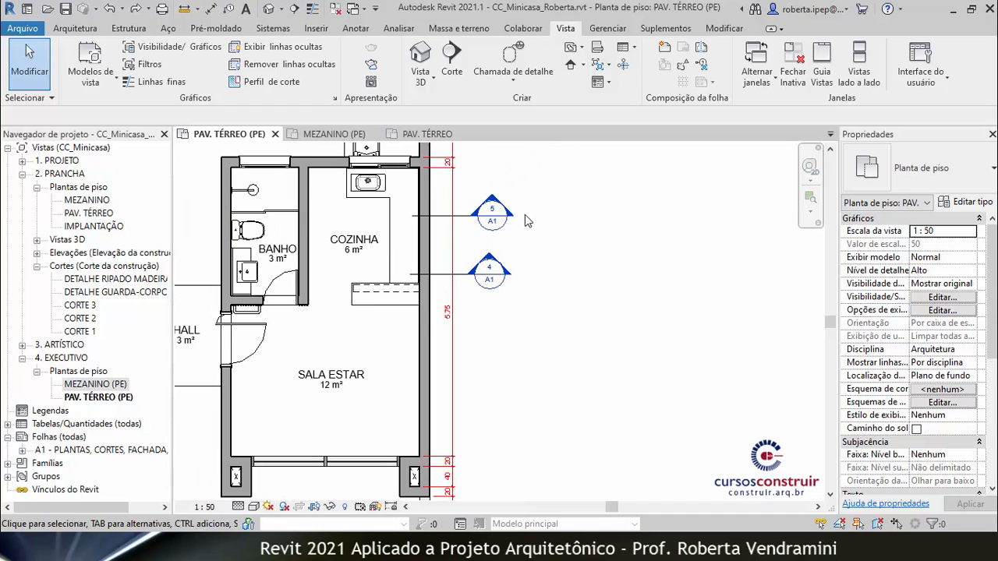
click(456, 361)
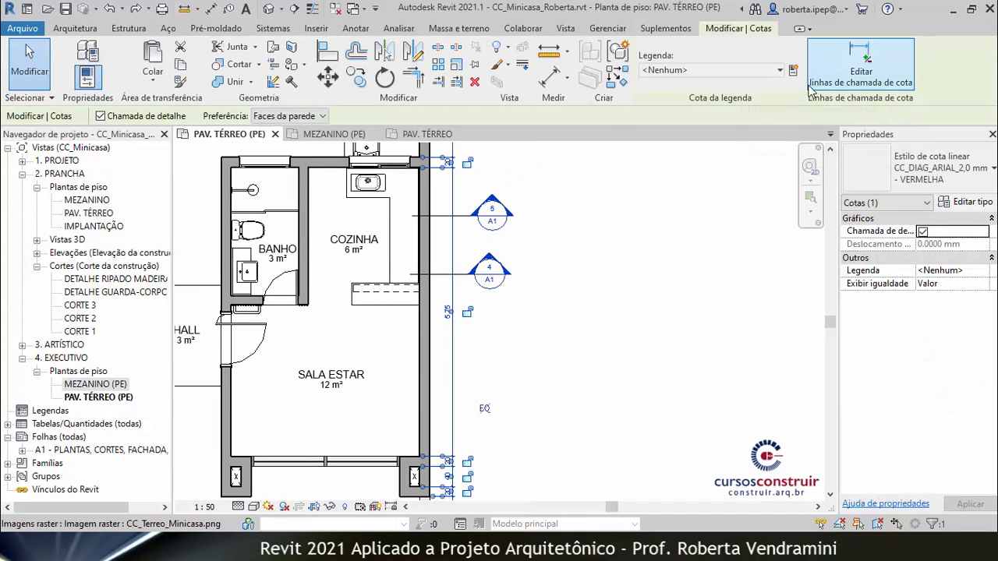
click(868, 88)
scroll(429, 296, up, 5)
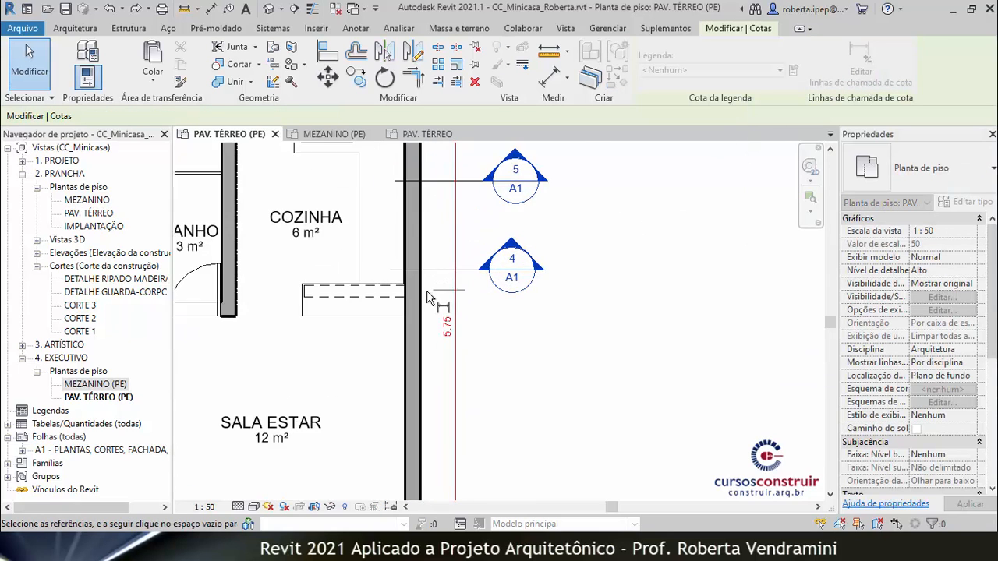
scroll(429, 299, up, 1)
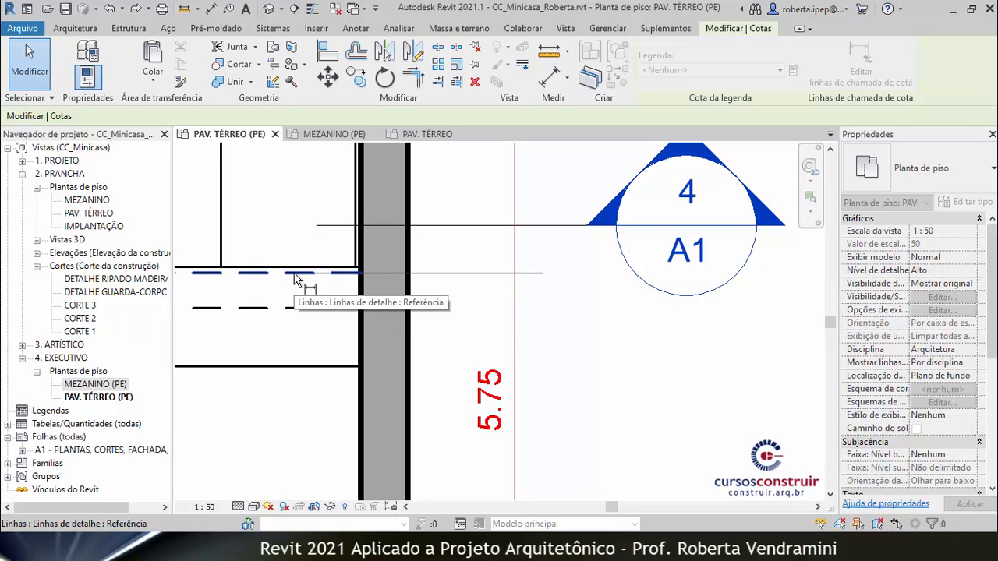
click(296, 276)
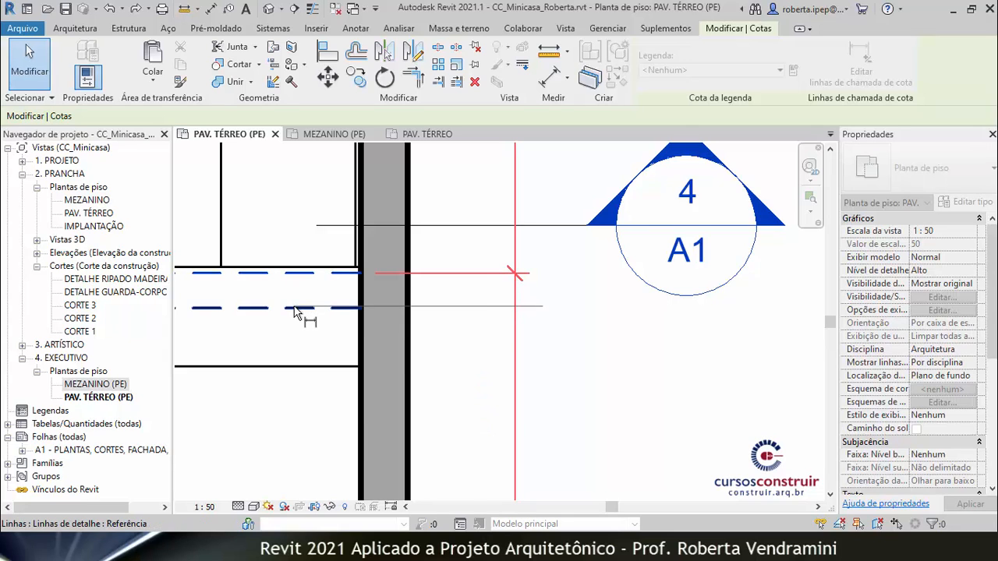
click(296, 309)
scroll(295, 312, down, 4)
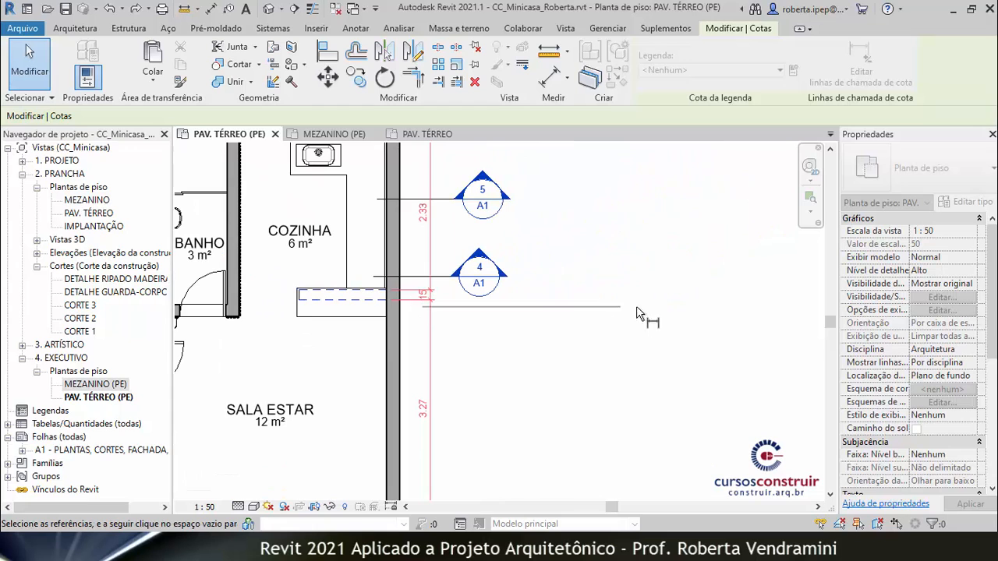
click(673, 312)
key(Escape)
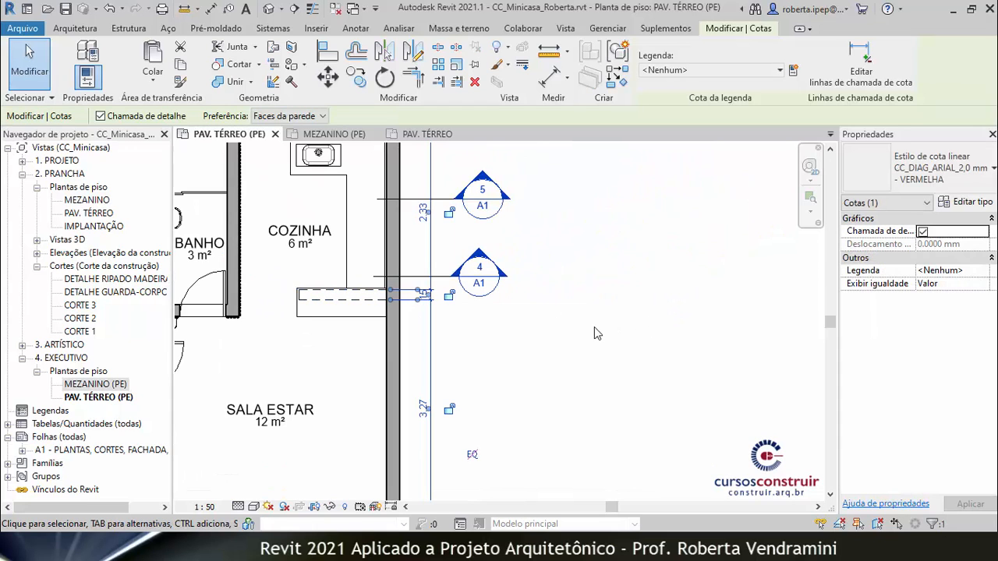
key(Escape)
Close the PAV. TÉRREO and MEZANINO (PE) floor plans and open the CORTE 3 section under 2. PRANCHA.
scroll(594, 334, down, 4)
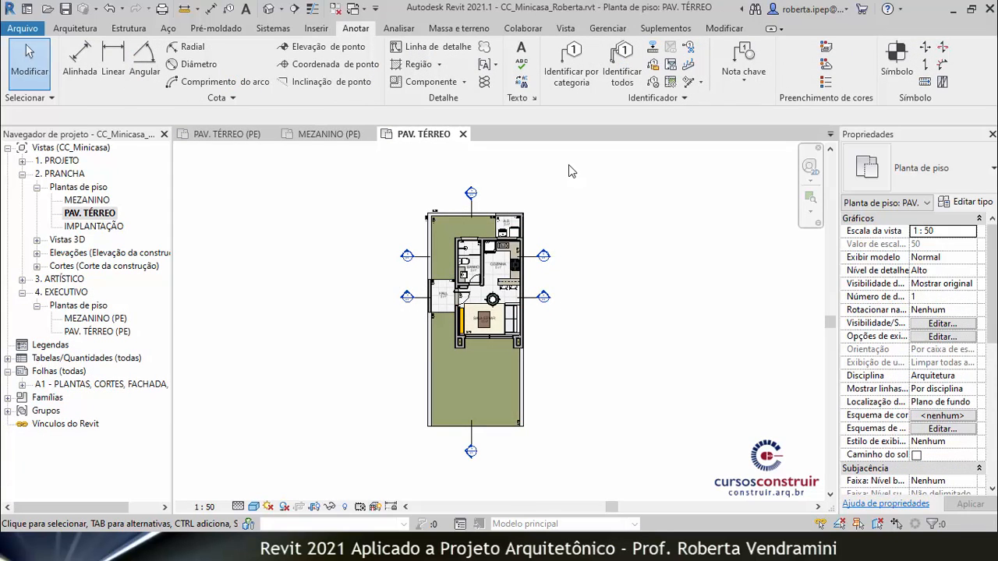
click(463, 134)
scroll(432, 252, down, 5)
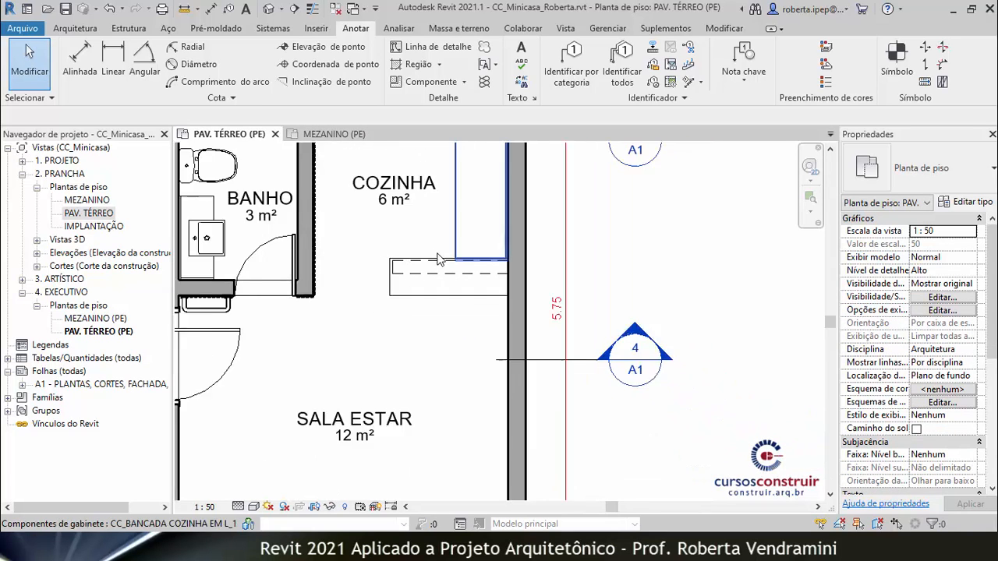
click(375, 134)
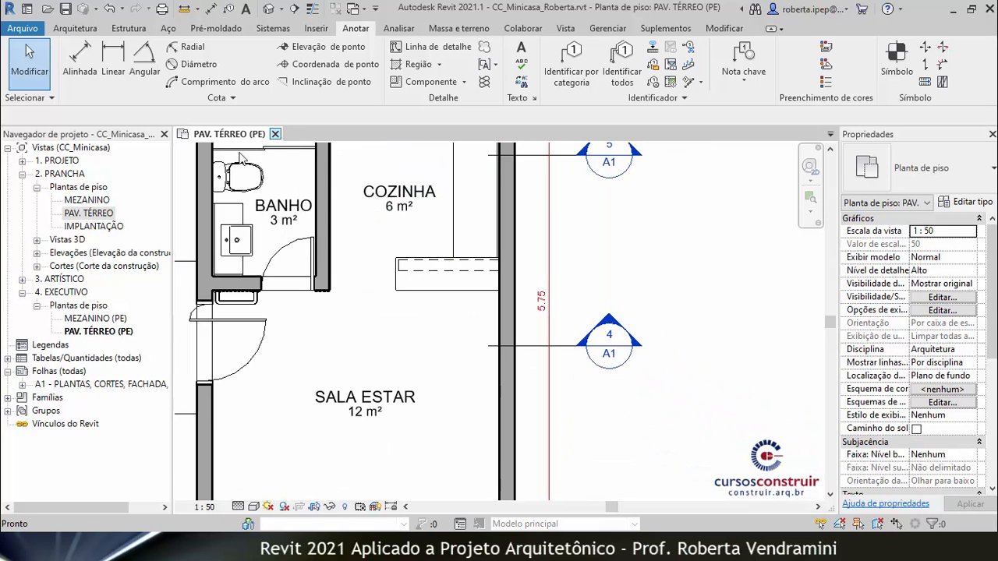
click(37, 266)
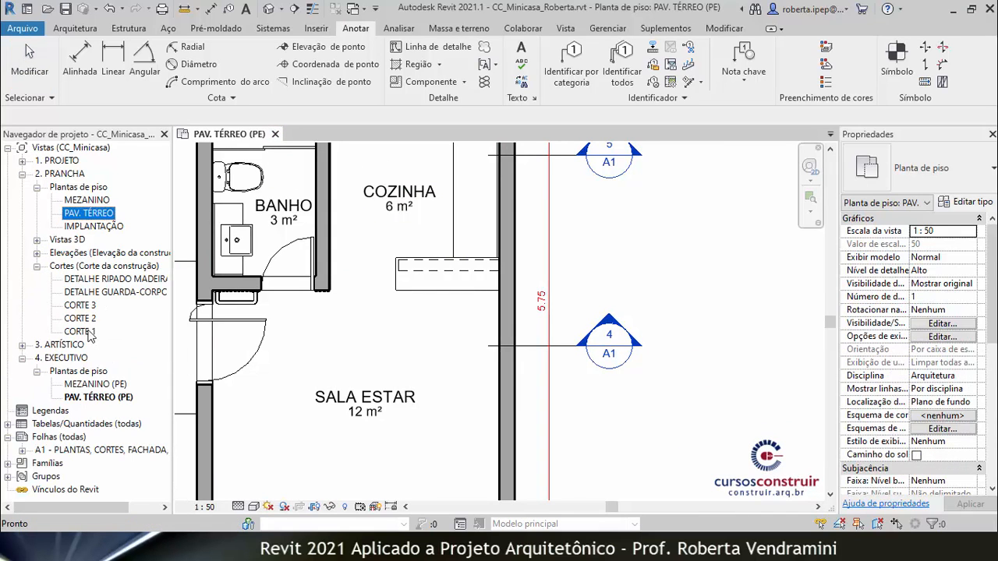
double_click(84, 307)
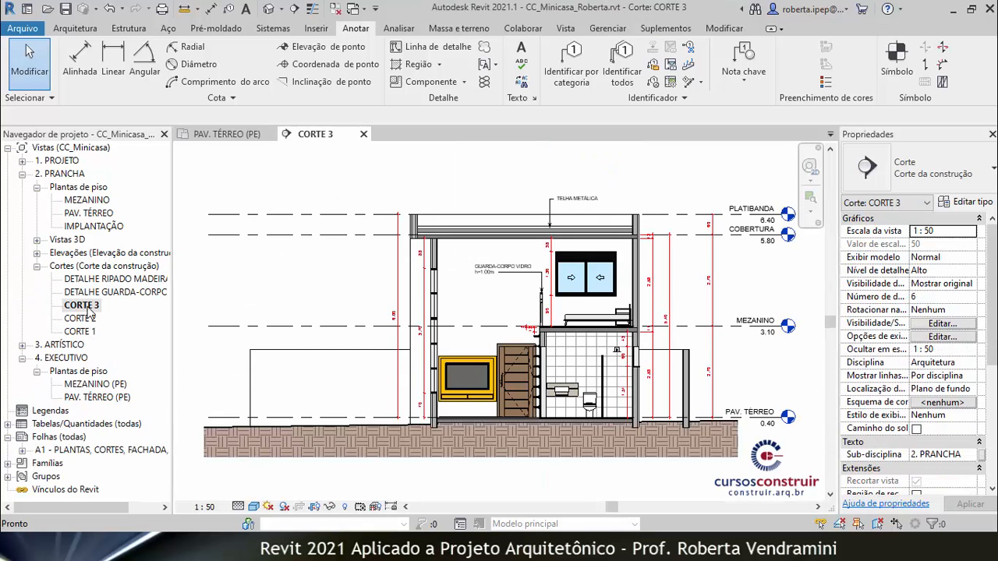
Examine the cut lines of the mezzanine's 12 cm concrete slab and 5 cm cumaru floor at the slab edge in CORTE 3.
scroll(501, 291, up, 2)
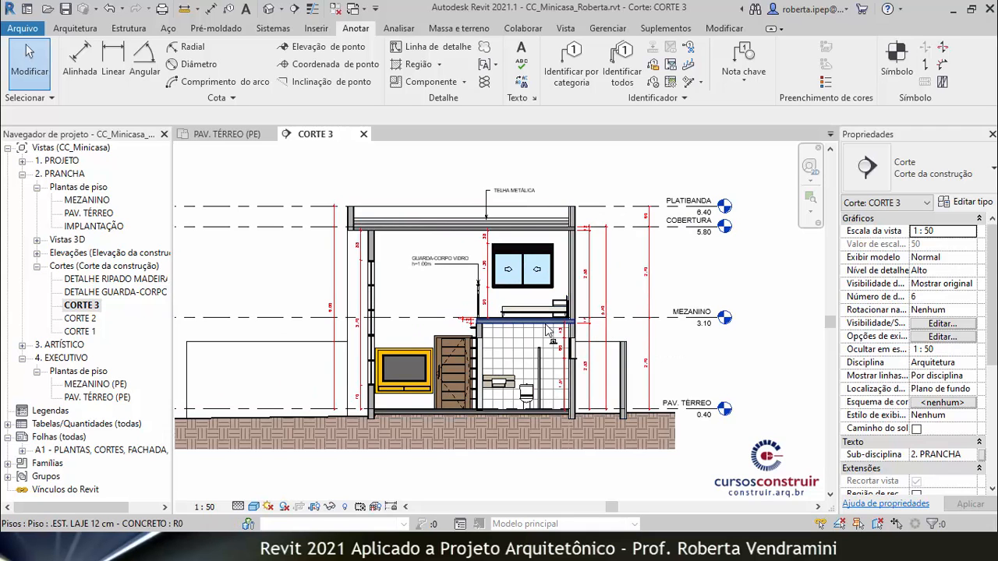
scroll(546, 324, up, 2)
scroll(356, 322, up, 6)
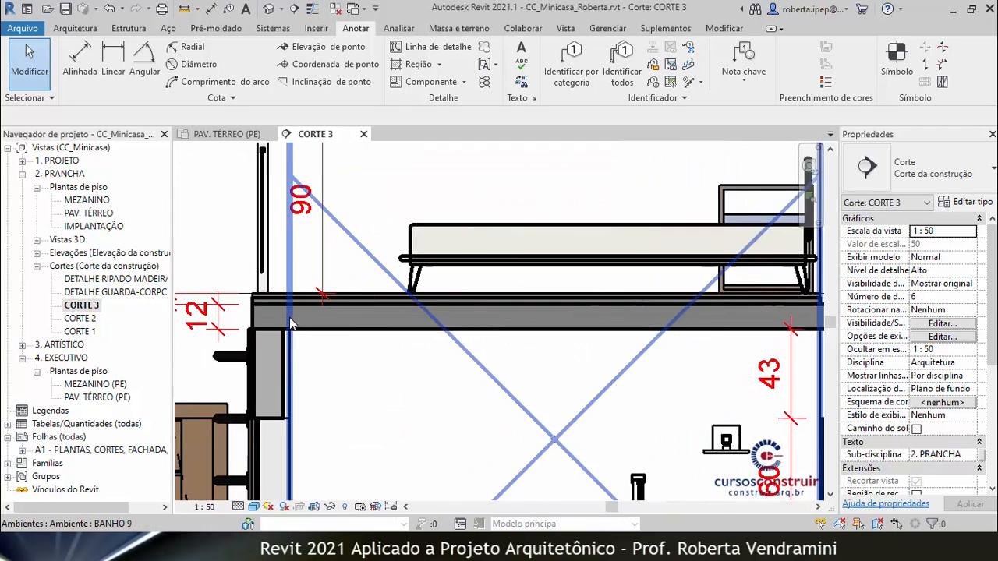
scroll(242, 319, up, 1)
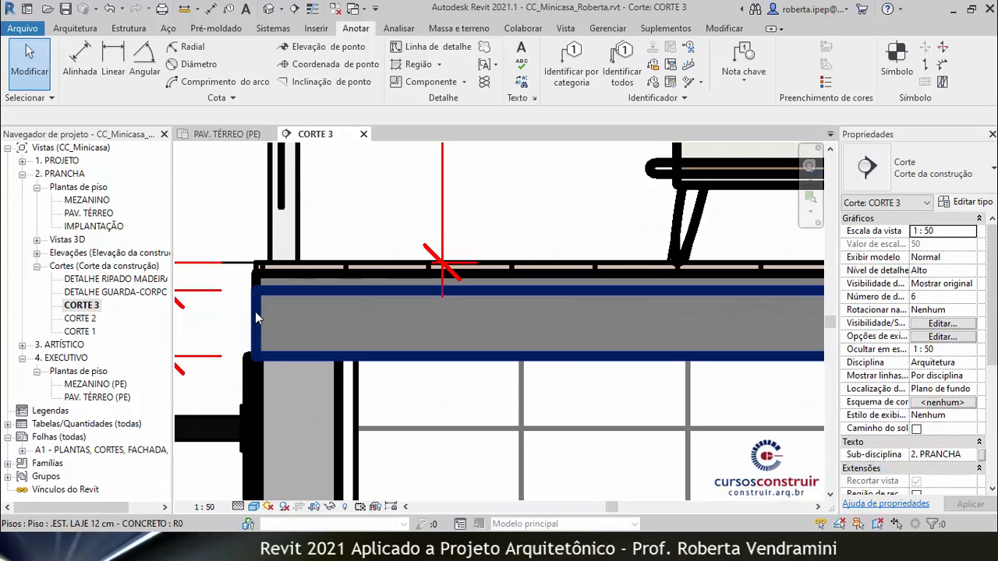
click(258, 318)
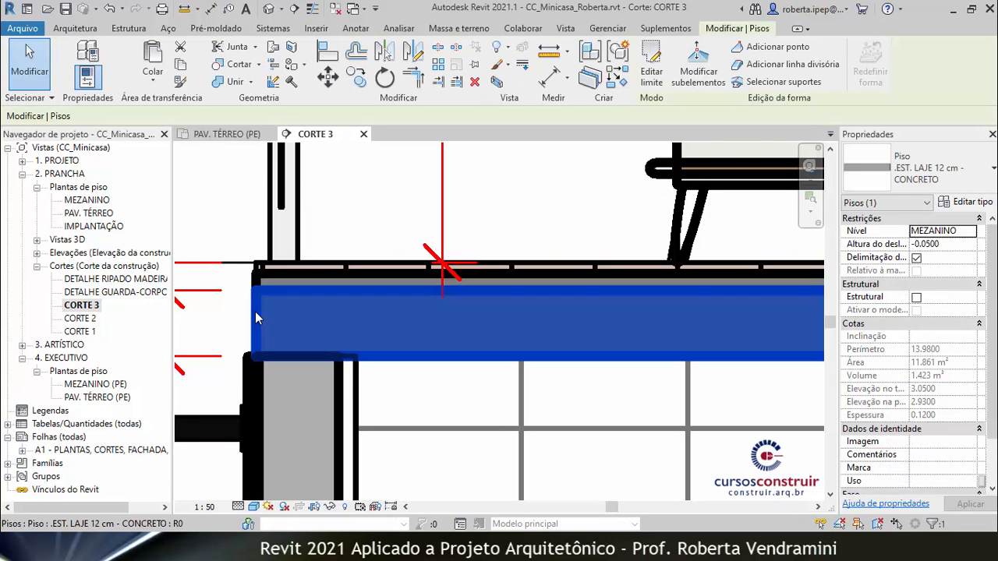
key(Escape)
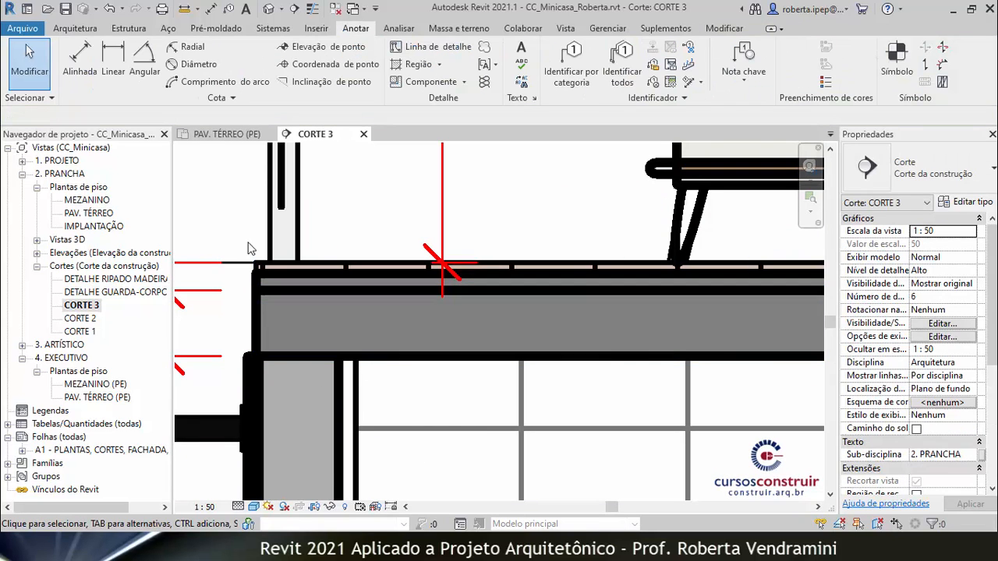
click(269, 280)
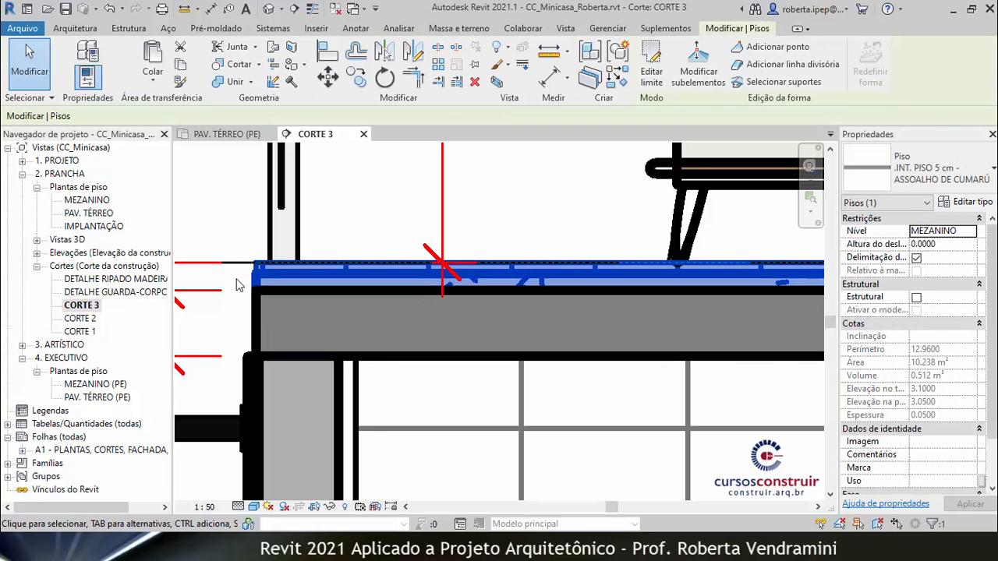
key(Escape)
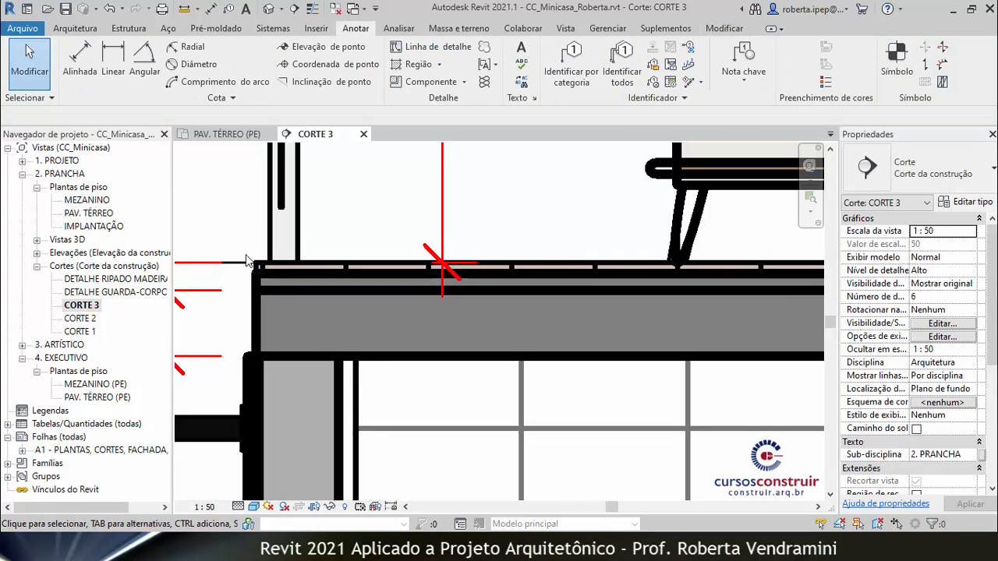
scroll(246, 223, up, 3)
scroll(265, 234, down, 3)
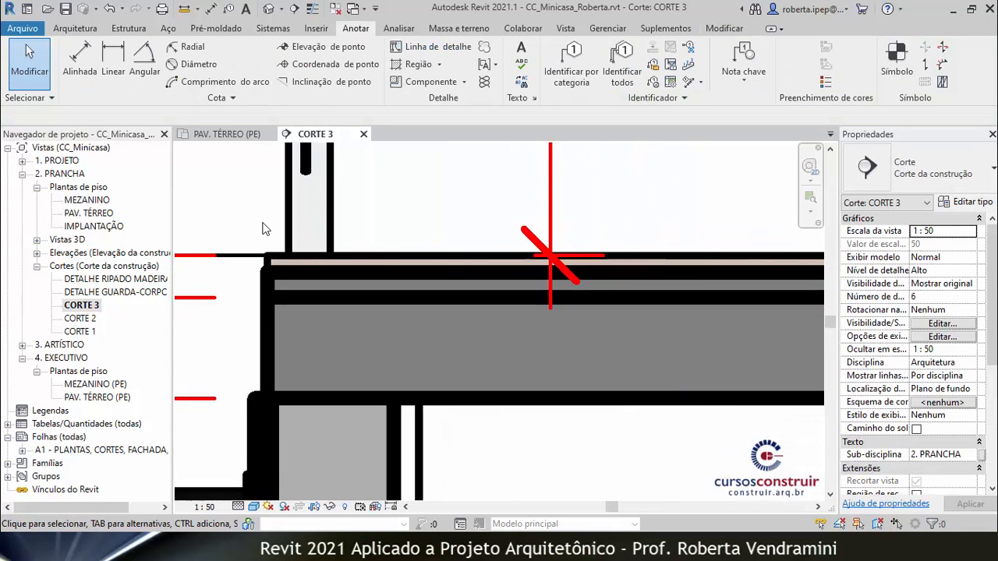
scroll(263, 238, up, 4)
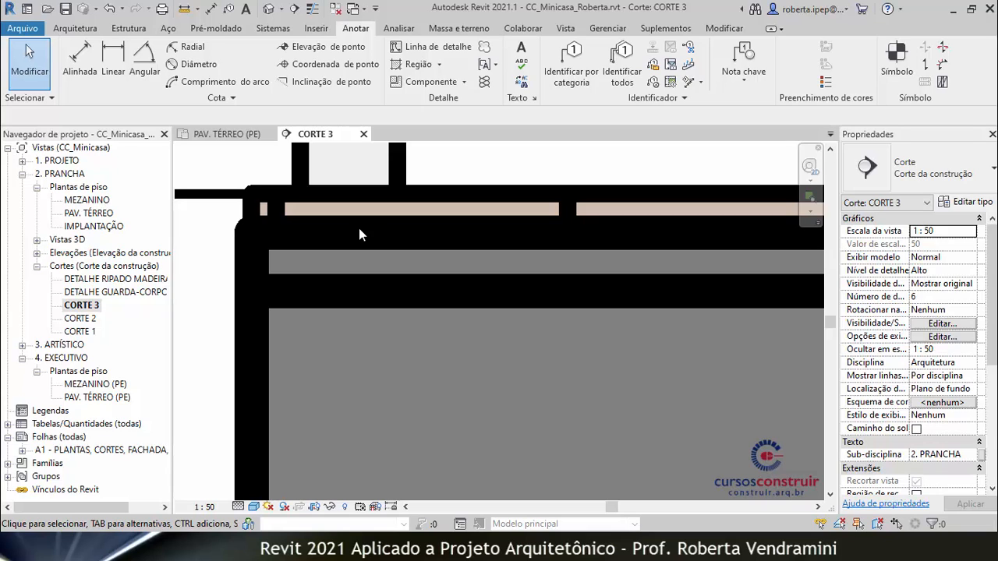
scroll(358, 228, down, 7)
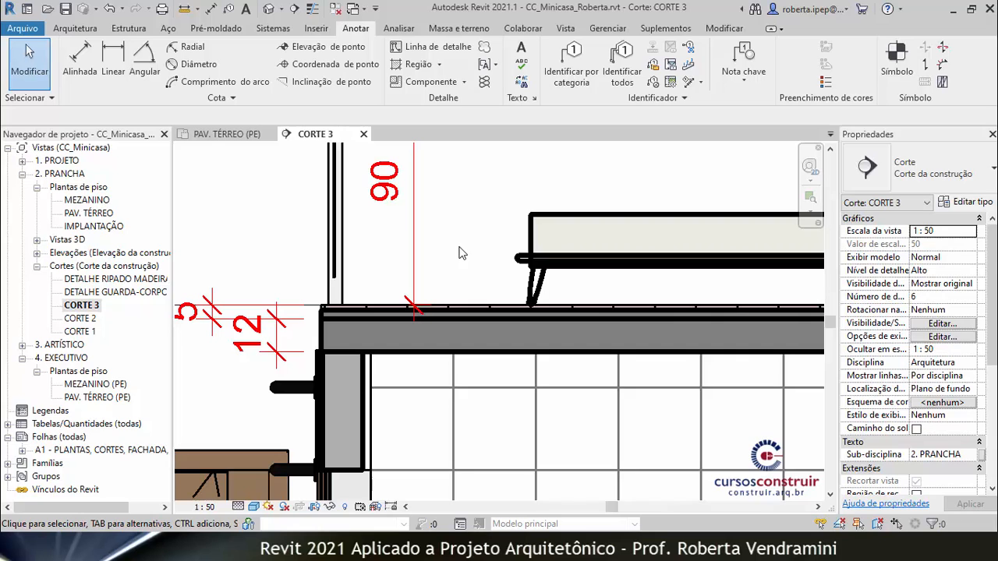
Check the cut line weight of the Pisos category in the object styles, leaving the settings as they are.
click(605, 30)
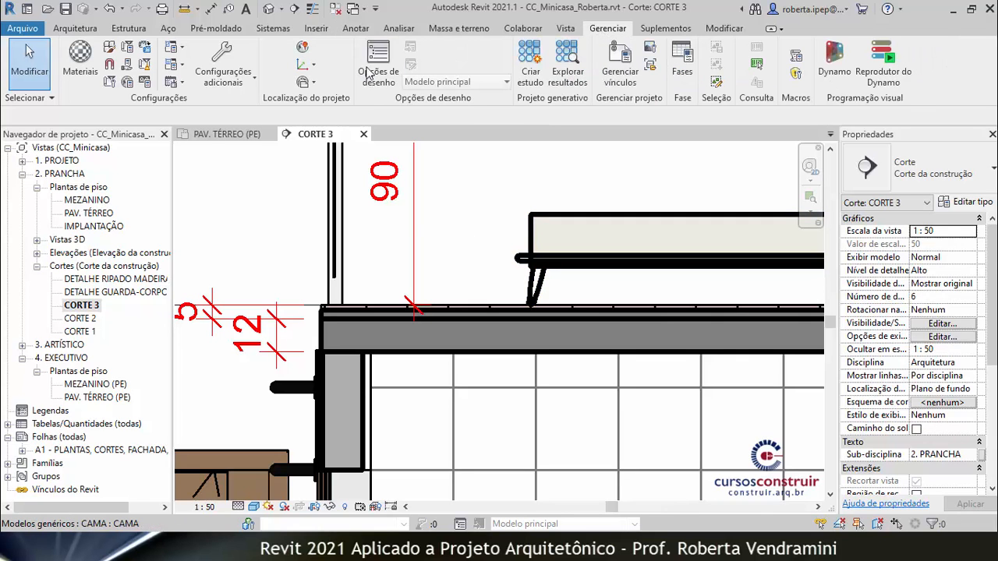
click(110, 48)
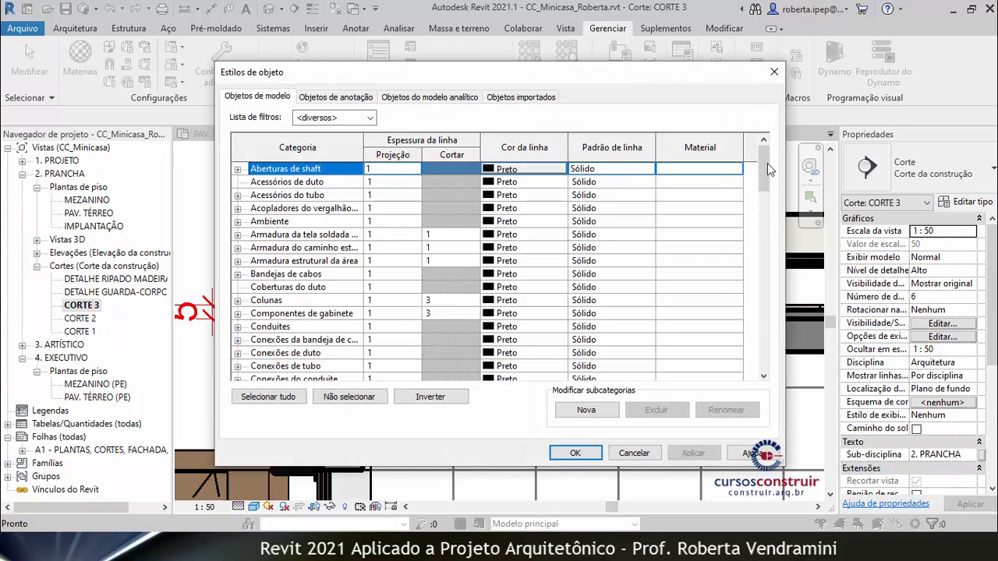
drag(768, 170, 750, 295)
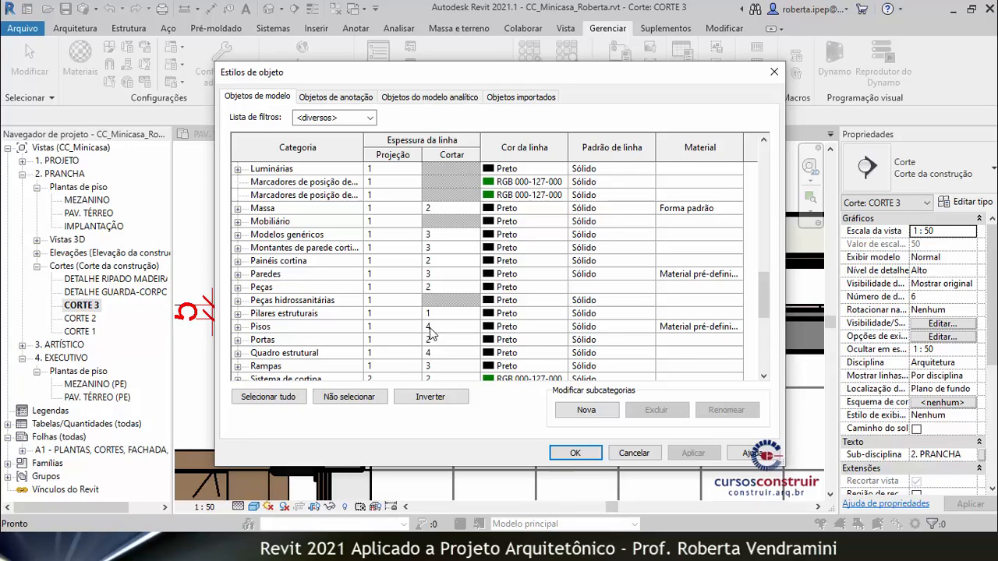
click(634, 453)
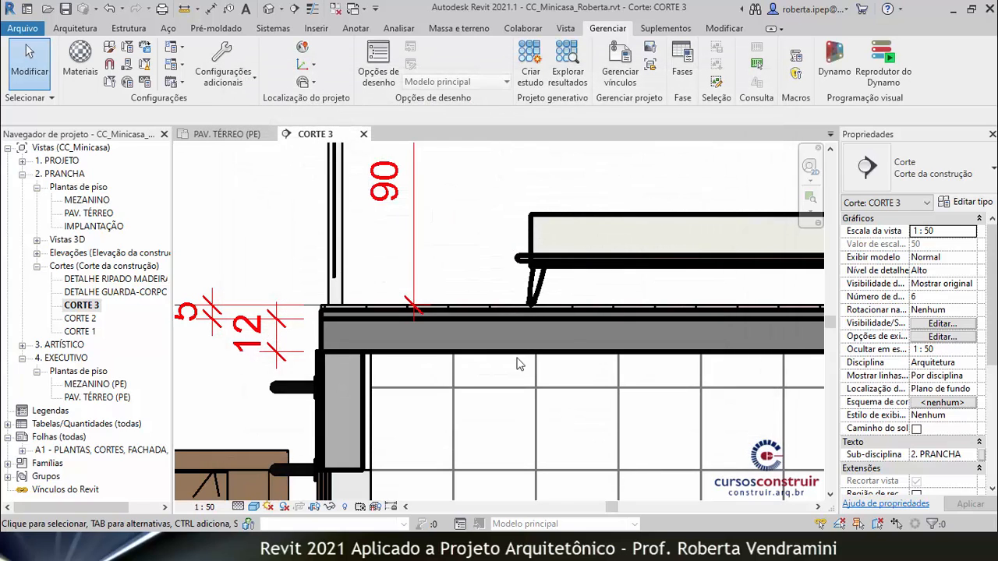
Check the cut line weight choices in the element-specific graphic overrides of the mezzanine's 5 cm cumaru floor in CORTE 3.
click(458, 310)
right_click(459, 315)
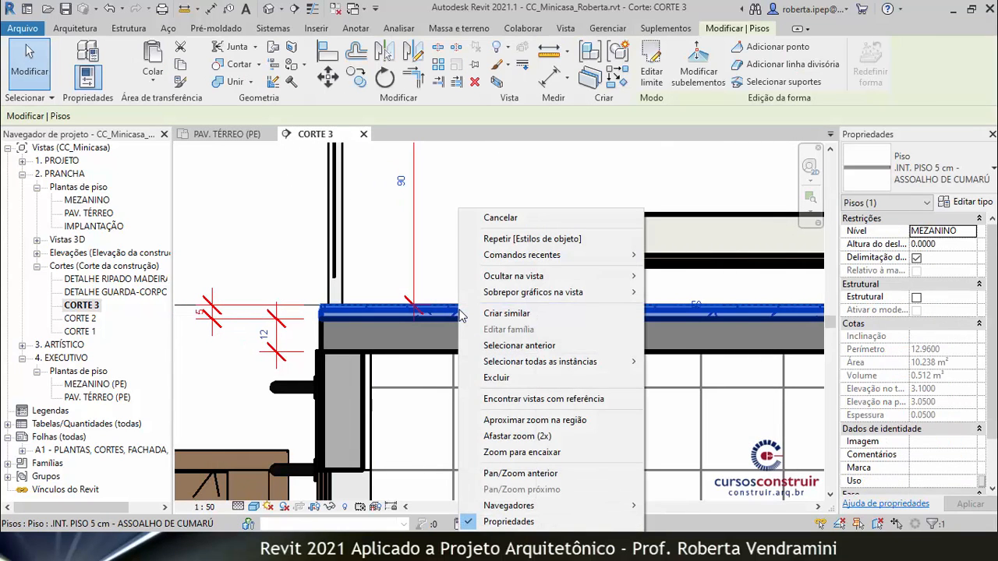
mouse_move(501, 294)
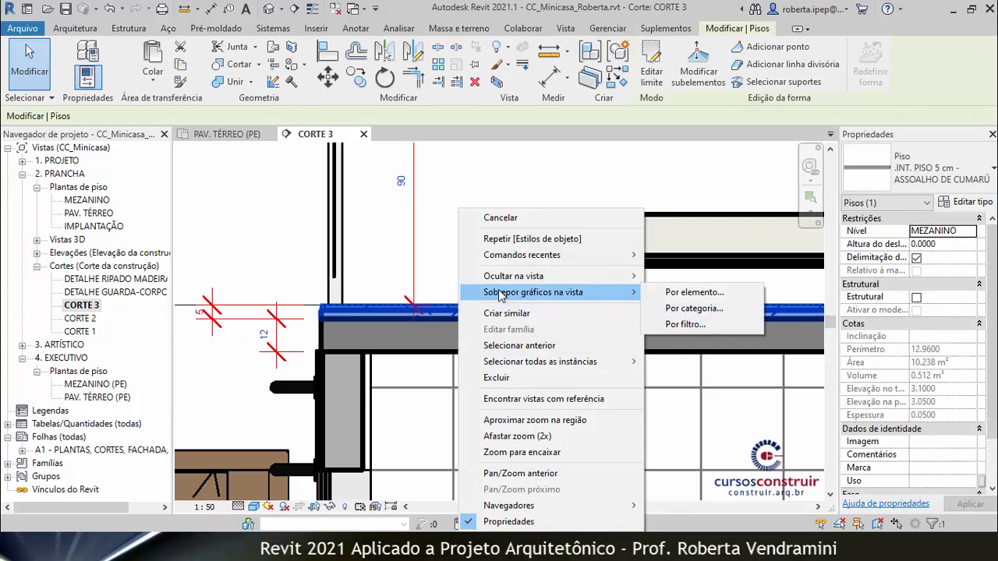
click(689, 294)
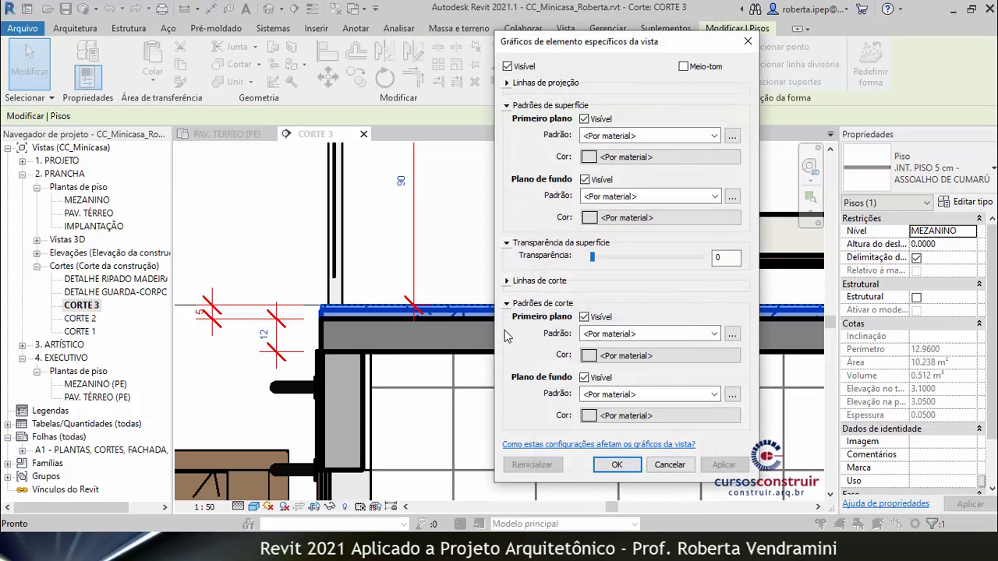
click(508, 281)
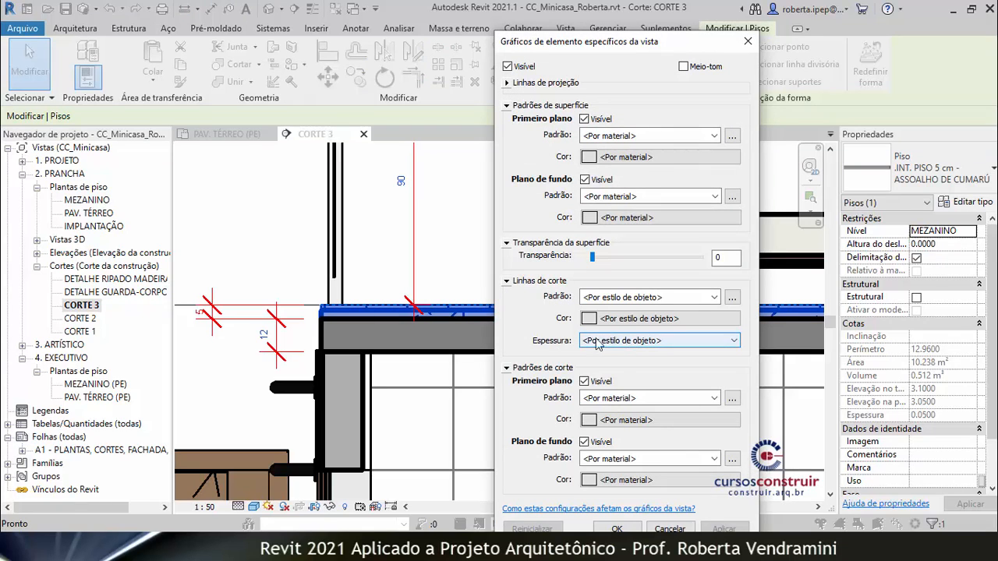
click(721, 343)
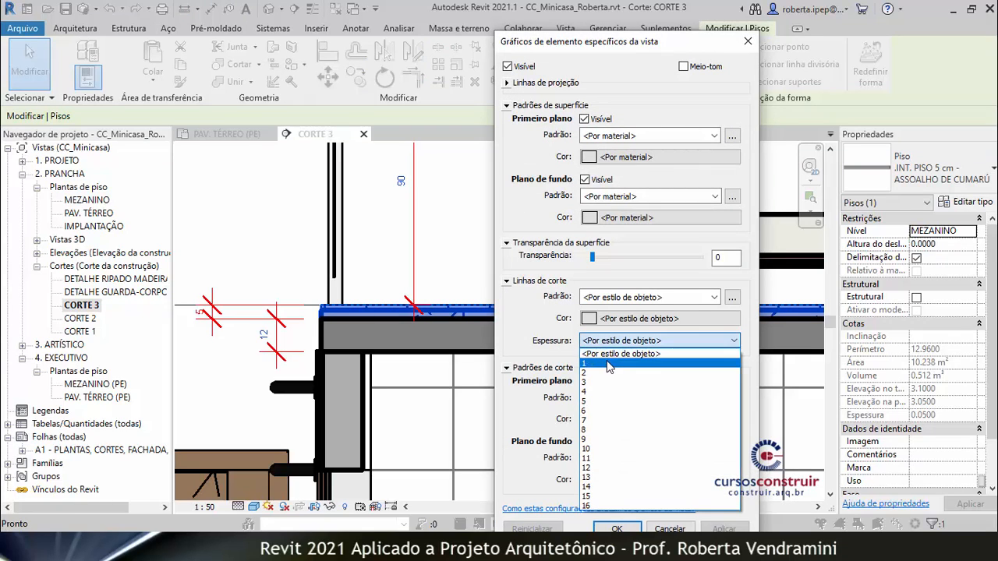
click(647, 244)
click(747, 41)
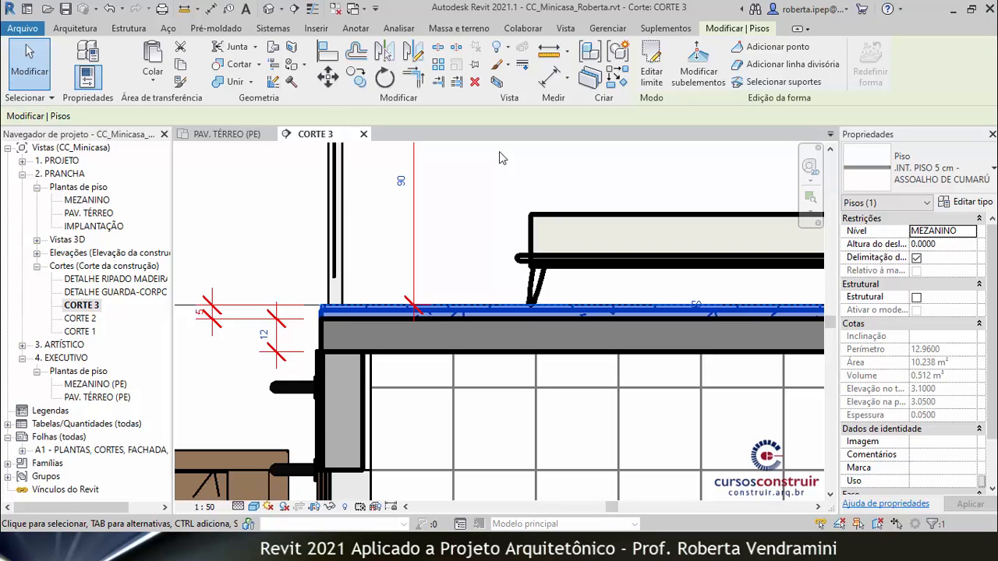
key(Escape)
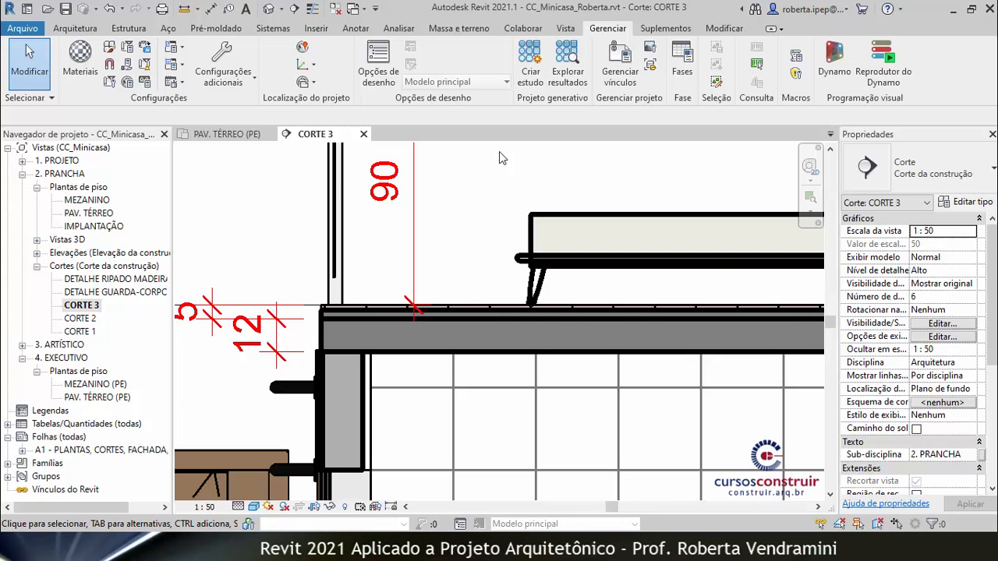
Inspect the type properties of the mezzanine's 12 cm concrete slab at the slab edge in CORTE 3.
scroll(379, 336, down, 5)
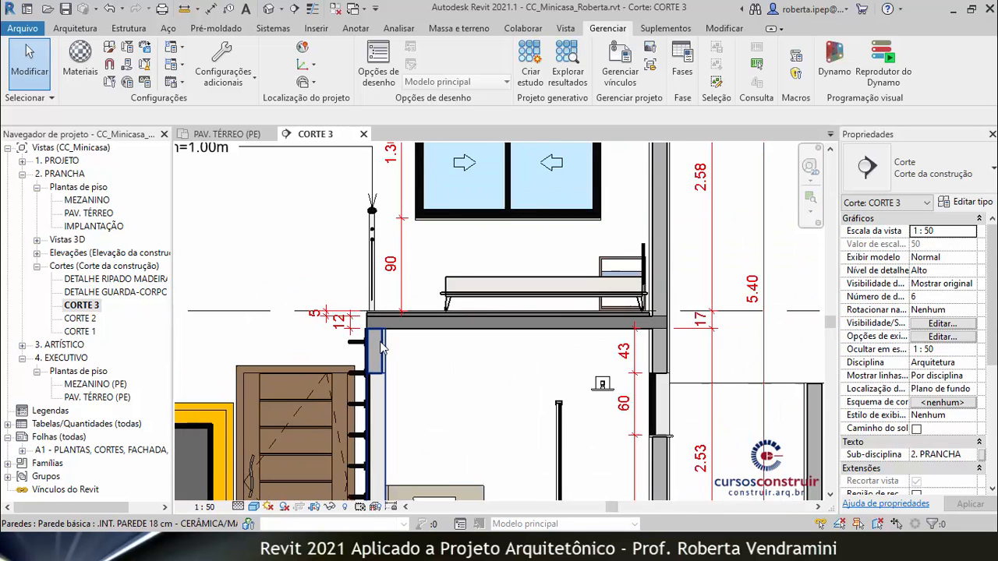
scroll(379, 347, up, 3)
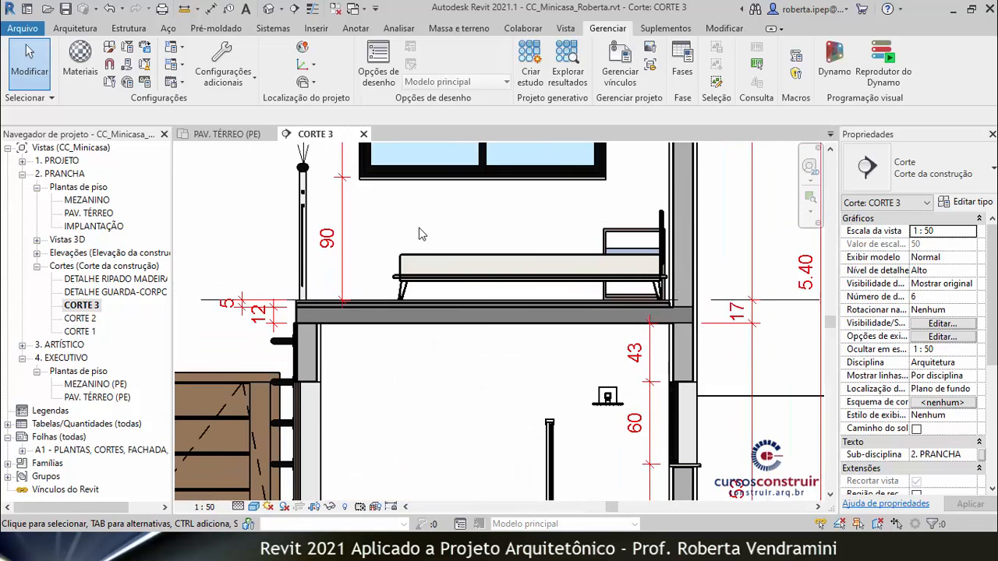
scroll(256, 237, up, 3)
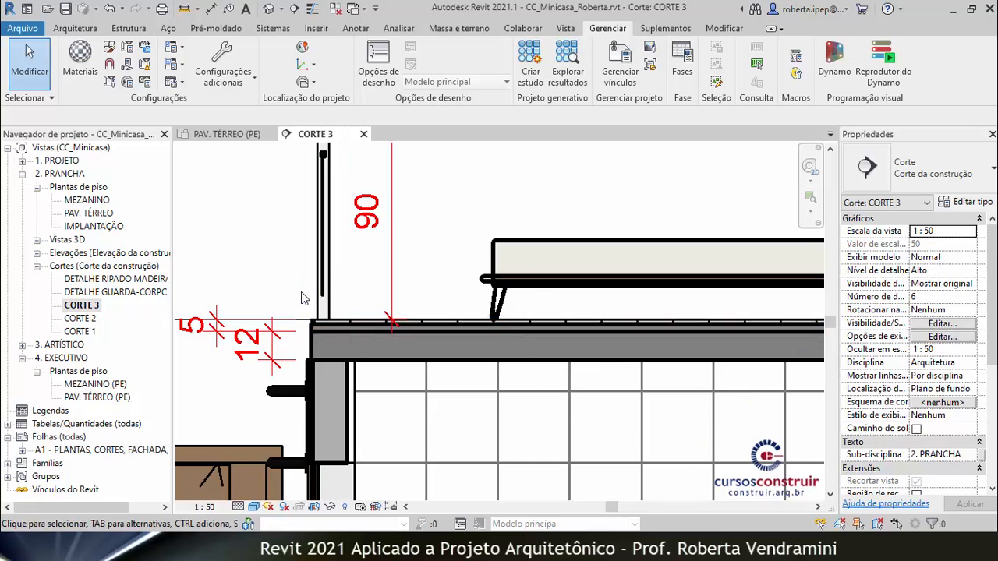
scroll(305, 299, up, 1)
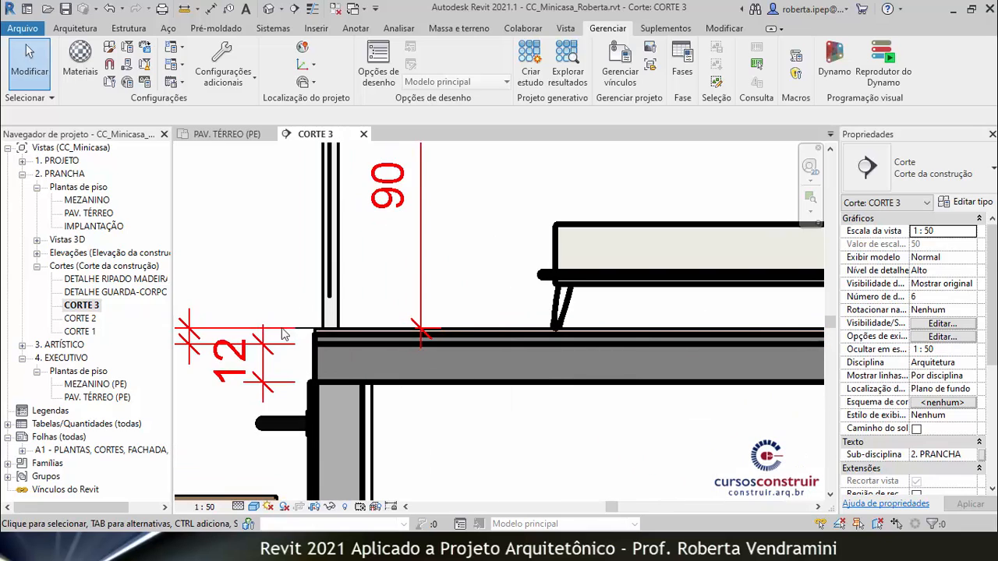
click(317, 369)
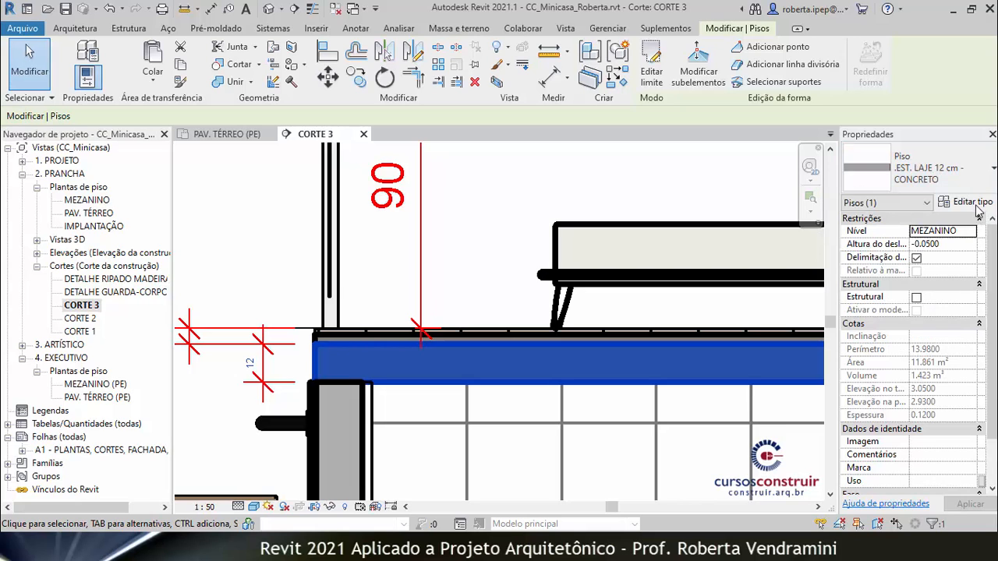
click(974, 204)
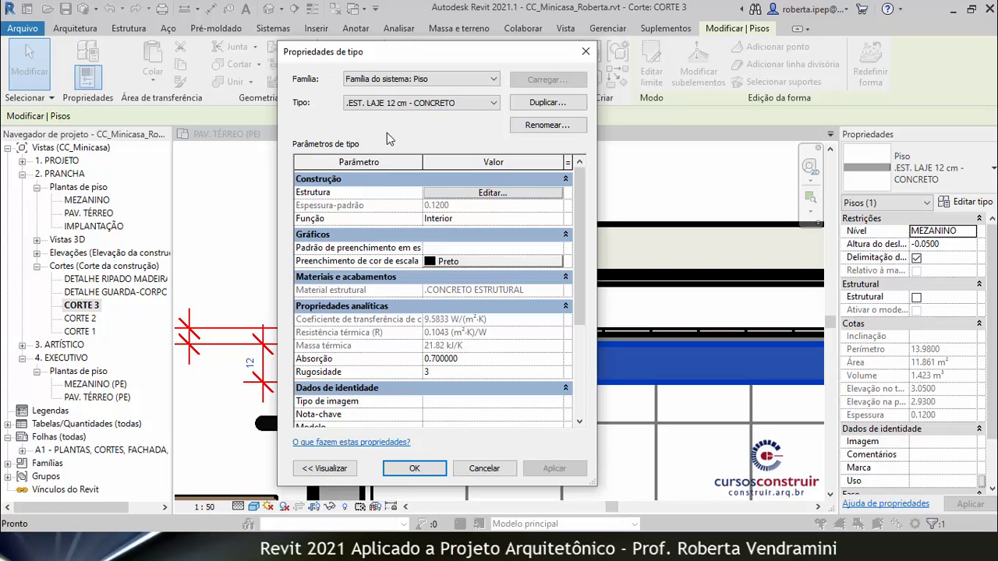
click(490, 466)
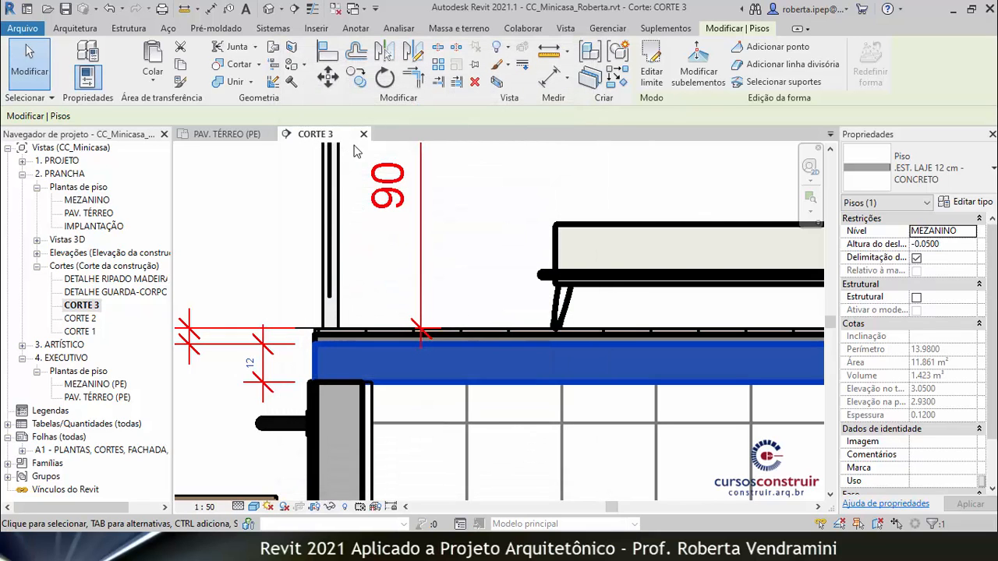
Review the cut line weight of Pisos against the other model categories in the object styles.
click(613, 31)
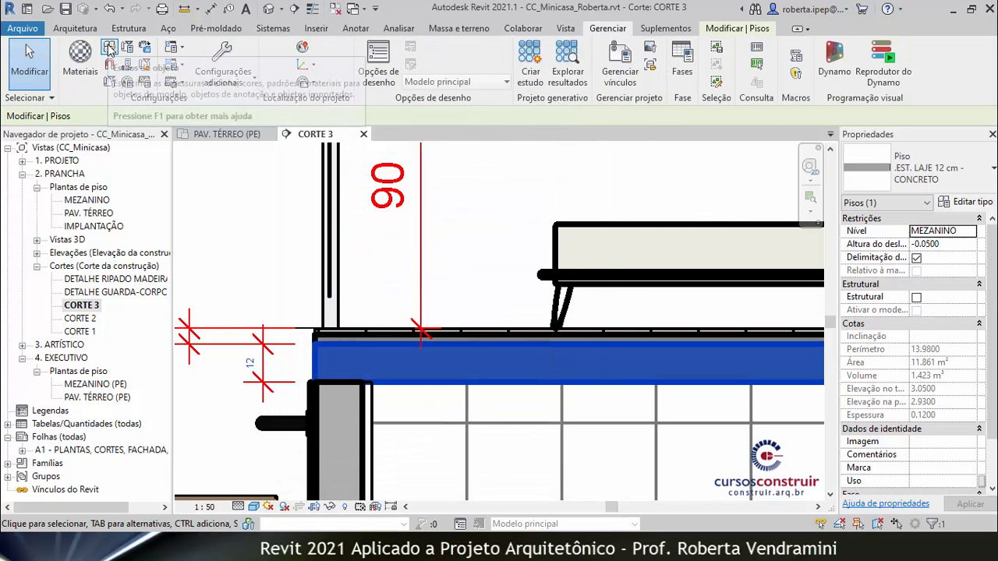
click(109, 49)
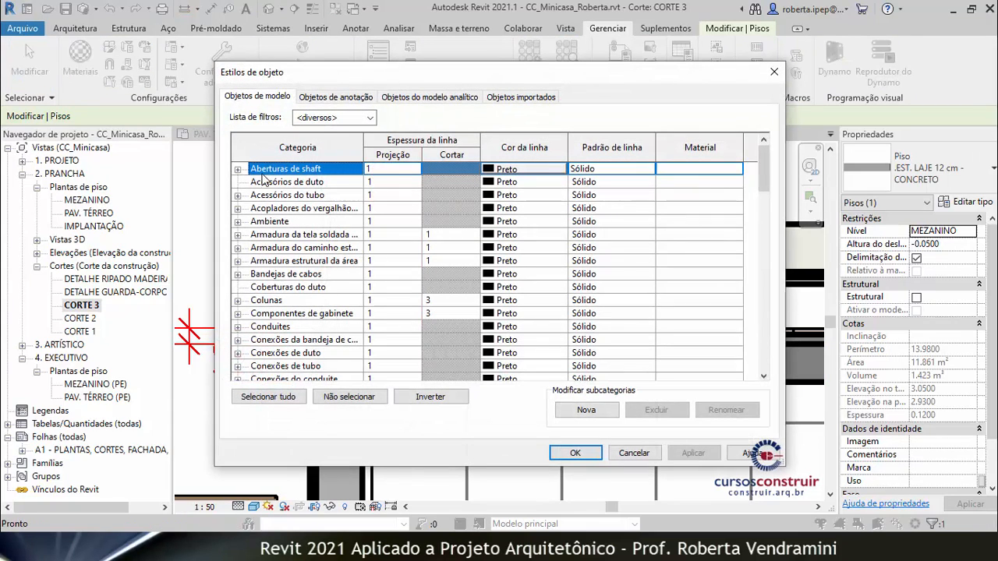
drag(761, 188, 744, 337)
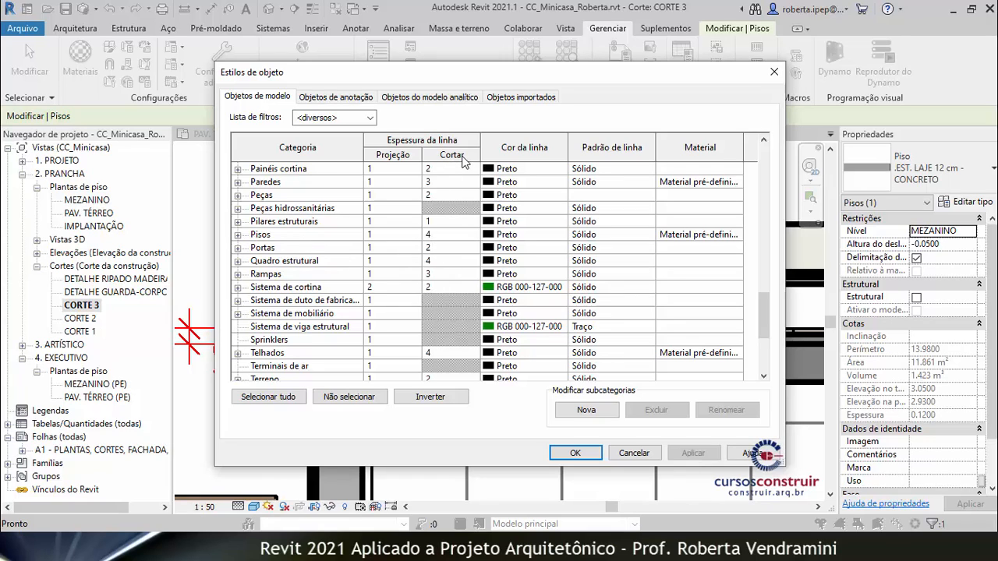
click(634, 452)
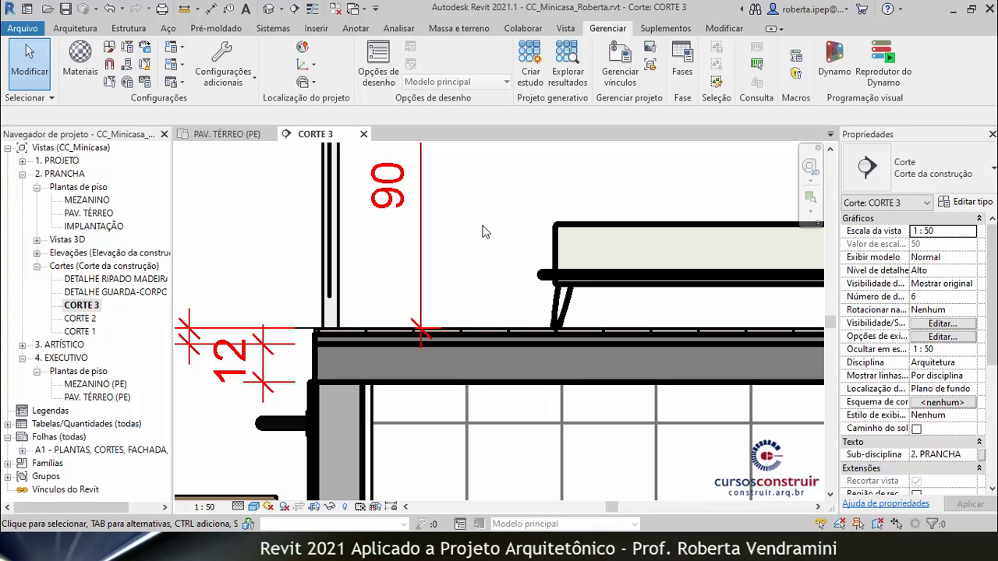
Open the filter settings in the visibility/graphics overrides of CORTE 3 and bring up the filter editor for adding a filter.
scroll(420, 334, down, 8)
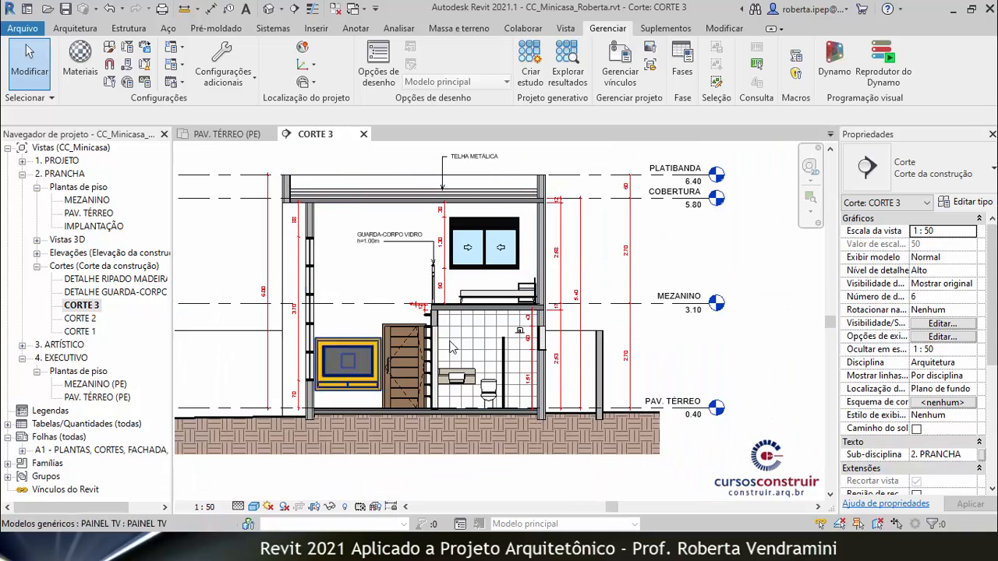
scroll(277, 249, up, 2)
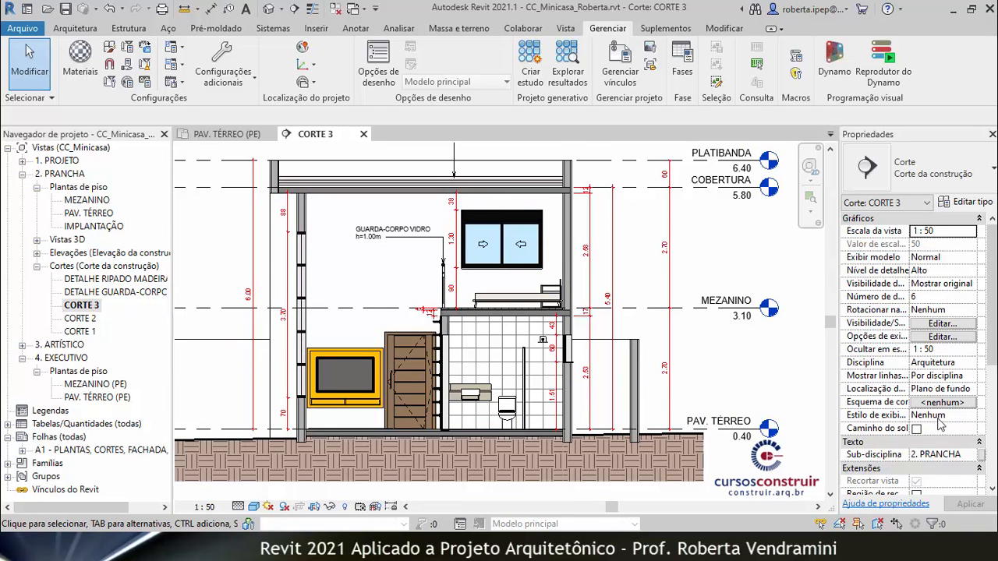
drag(992, 337, 994, 448)
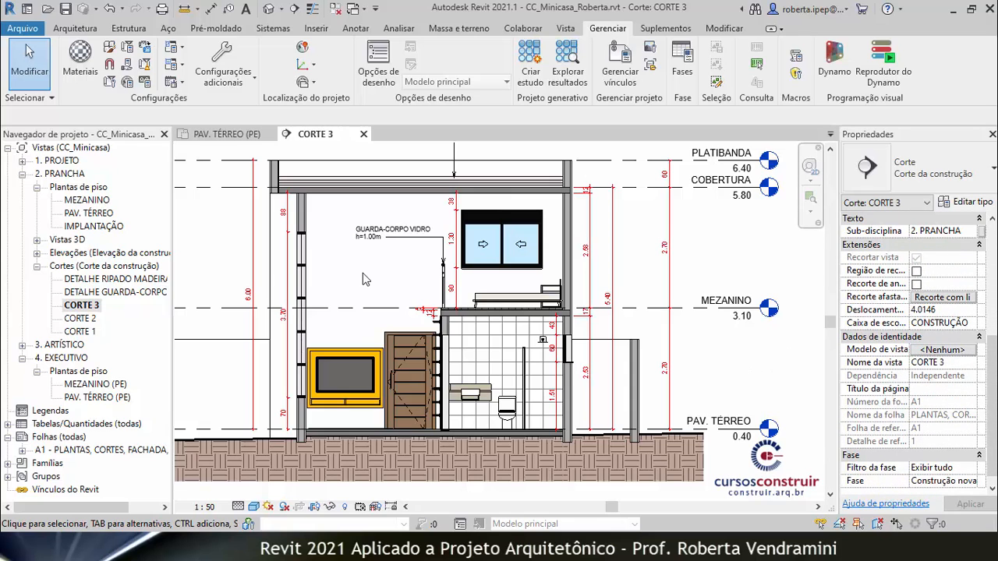
key(v)
key(g)
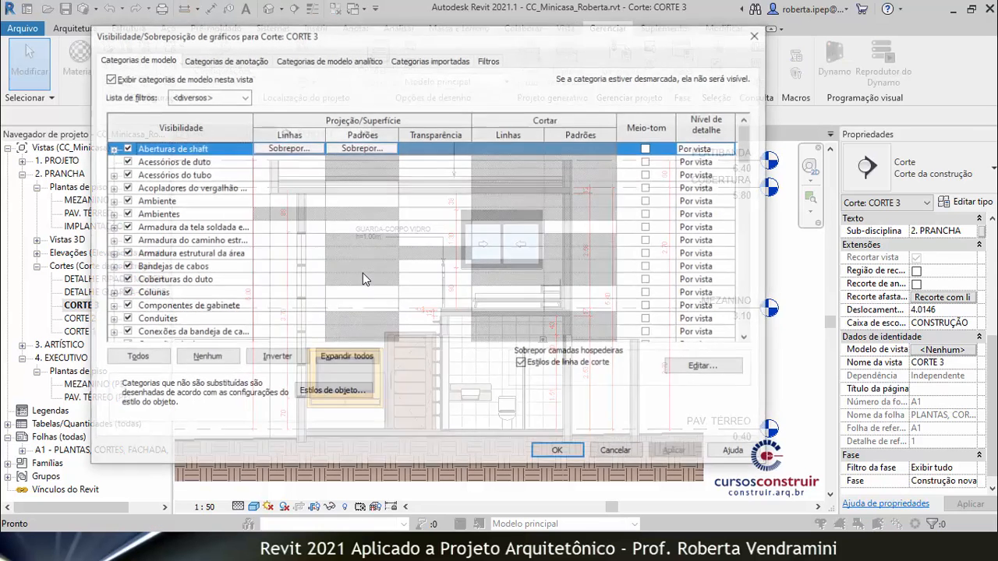
click(490, 63)
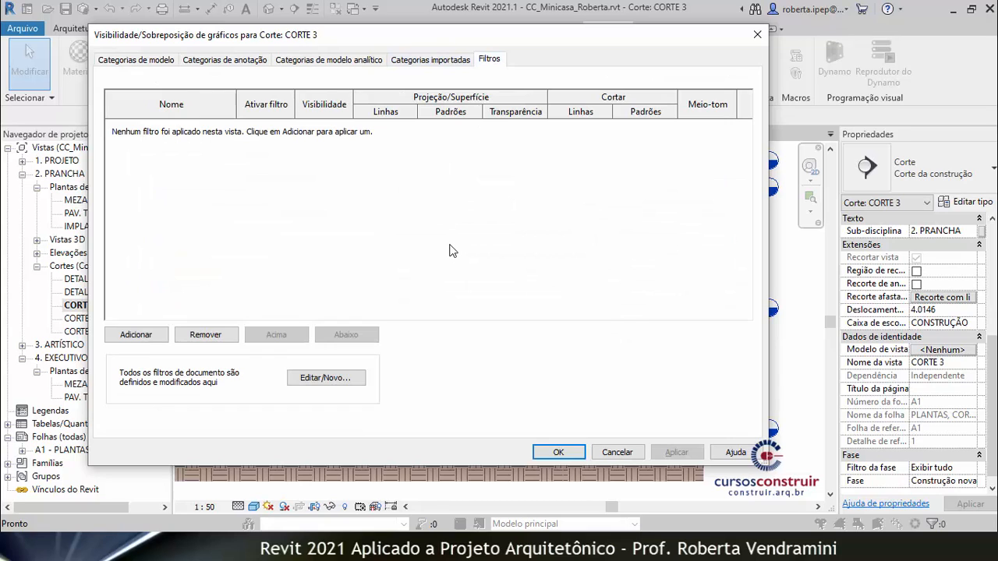
click(136, 337)
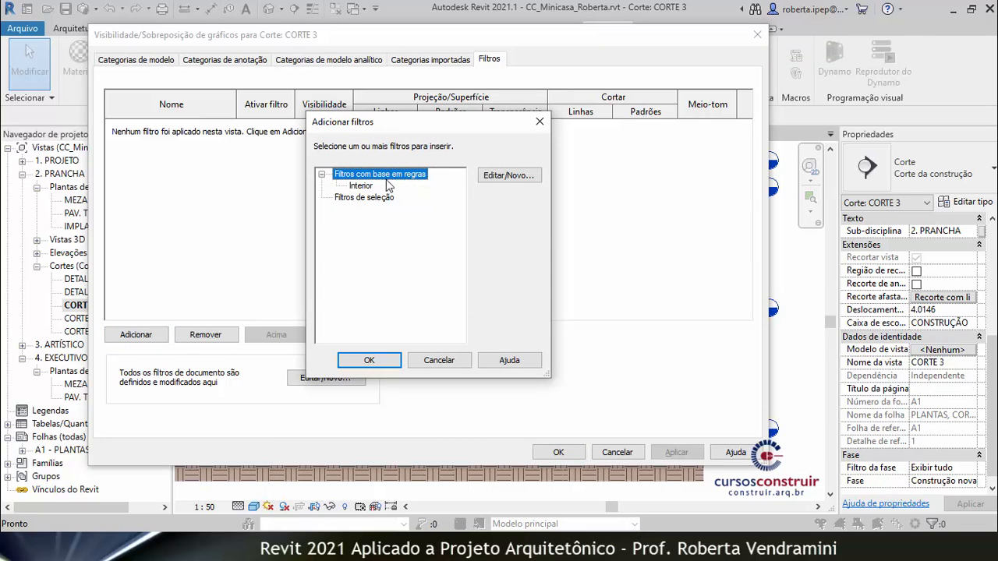
click(514, 176)
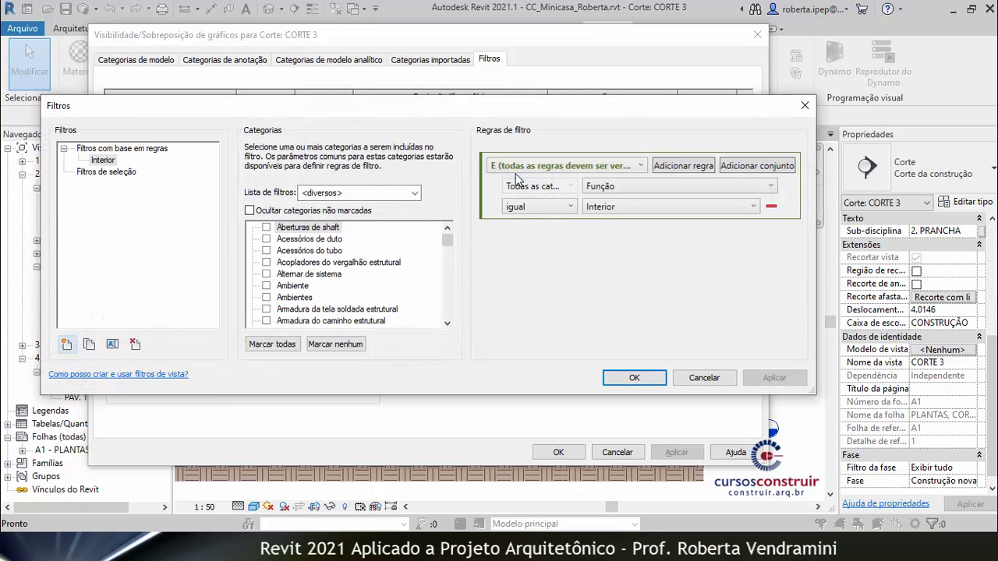
Create a new rule-based filter named PISO ACABAMENTO.
click(67, 346)
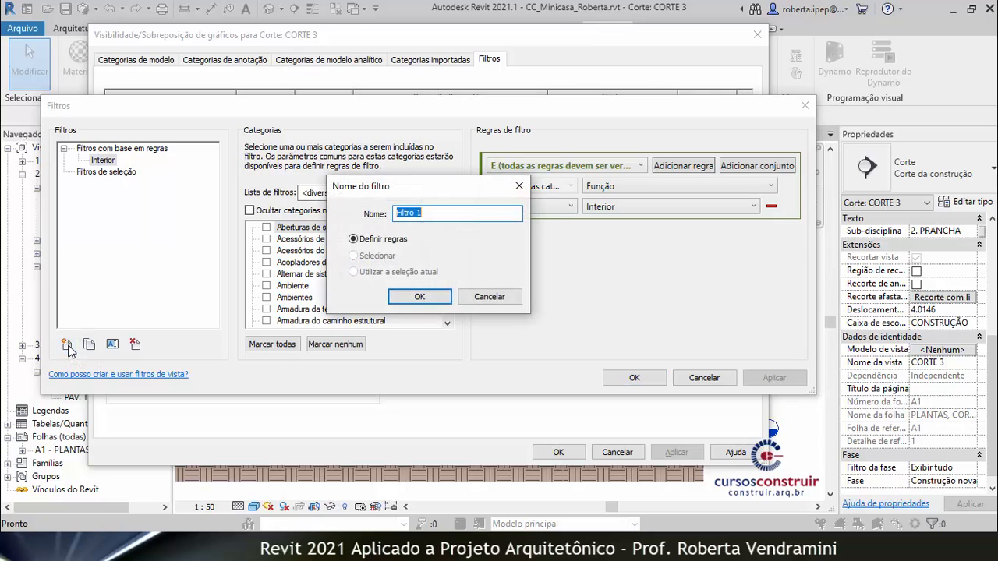
key(BackSpace)
text(PIS)
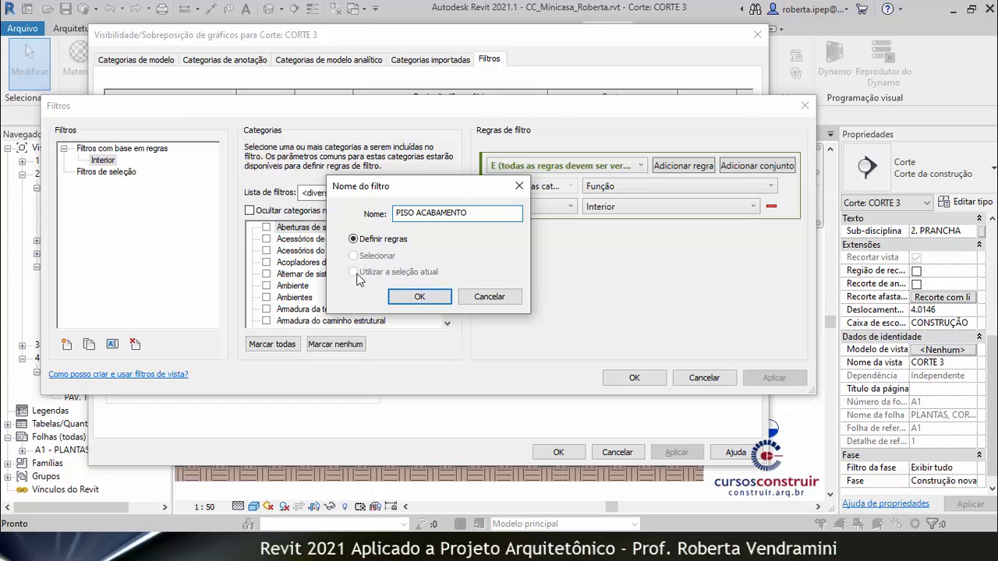
text(O ACABAMENTO)
click(417, 298)
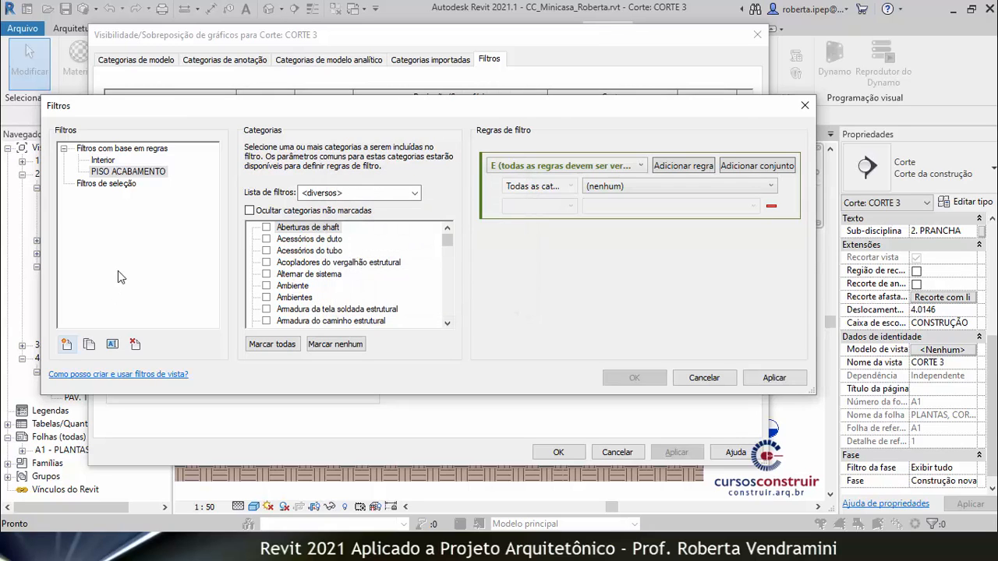
Include the Pisos category in the PISO ACABAMENTO filter.
click(149, 173)
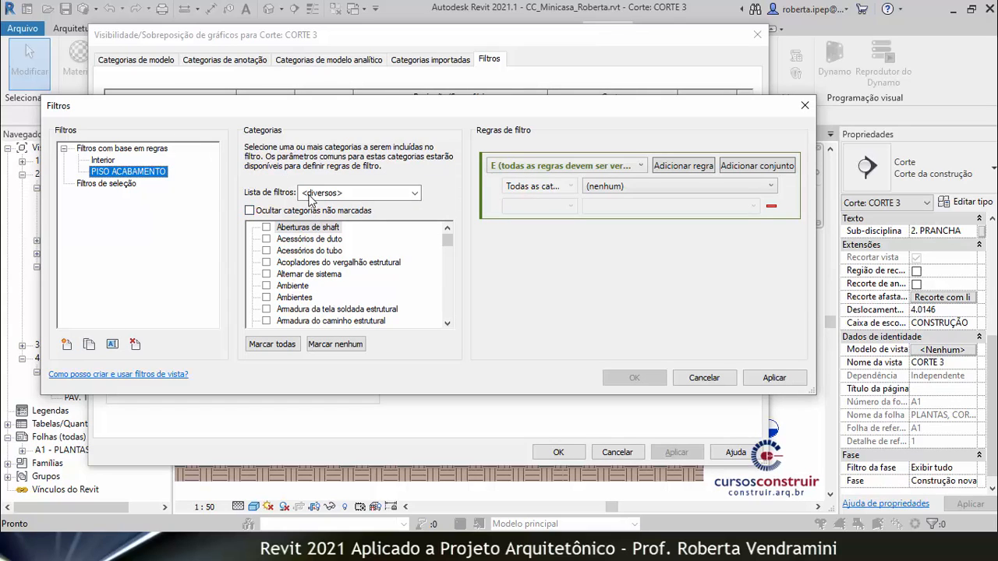
drag(446, 240, 429, 286)
scroll(430, 291, down, 1)
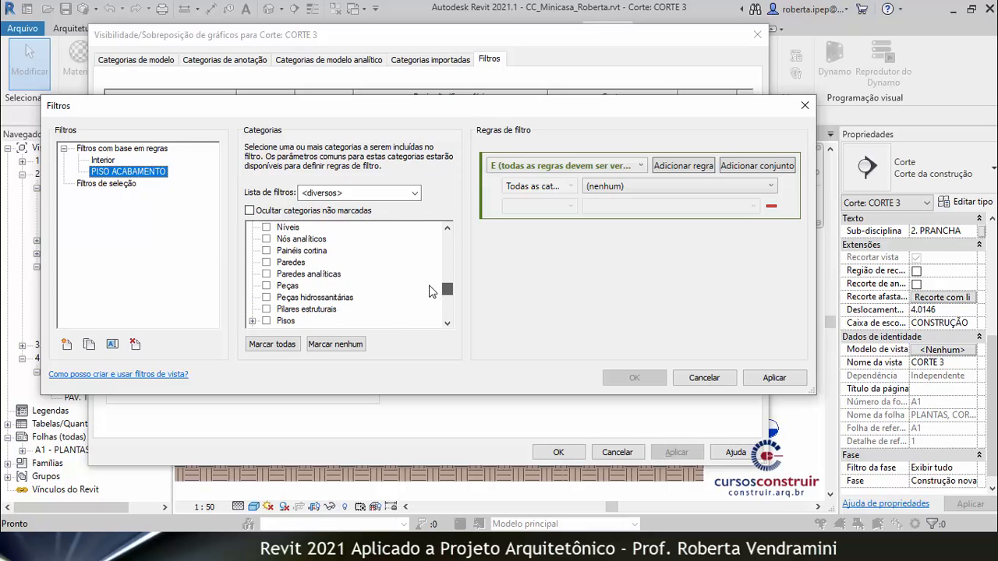
scroll(429, 291, down, 1)
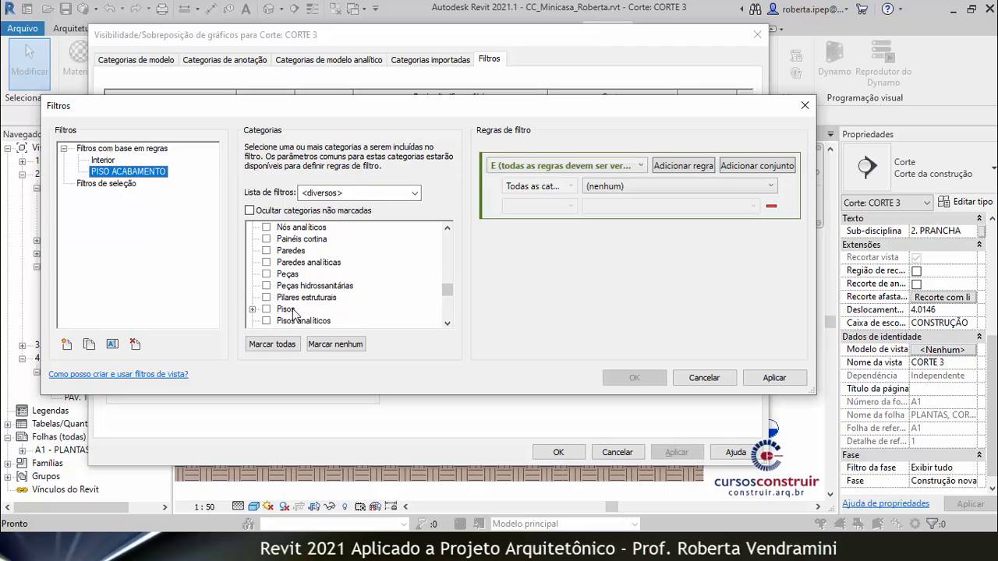
click(267, 310)
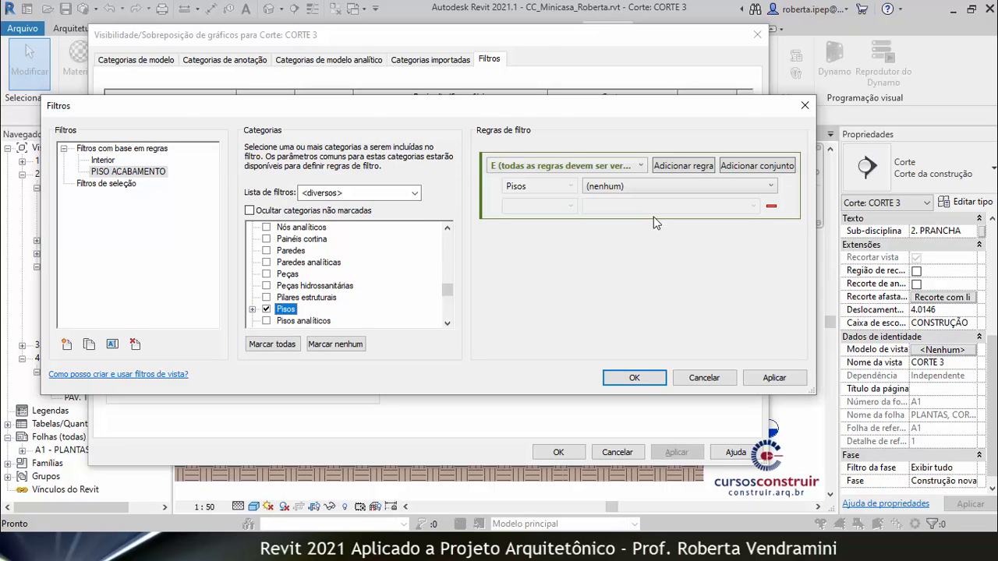
Define the PISO ACABAMENTO filter rule as Nome do tipo não contém LAJE and save the filter.
click(772, 187)
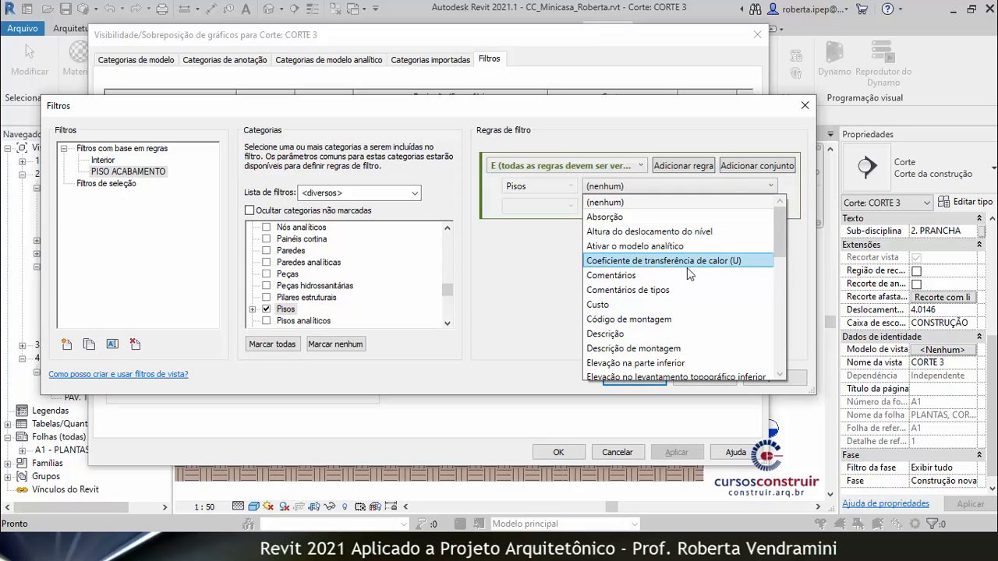
scroll(671, 269, down, 5)
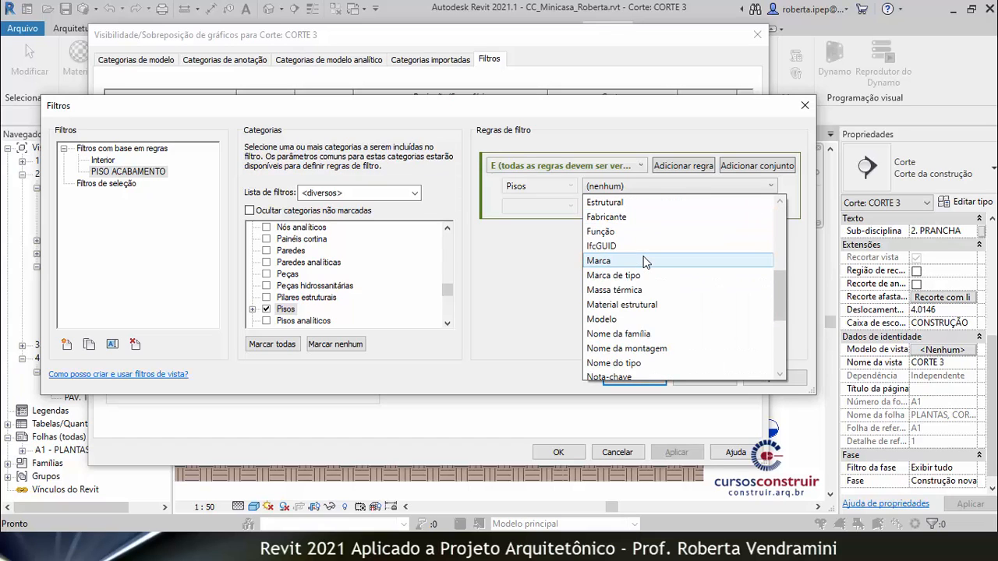
scroll(644, 263, down, 1)
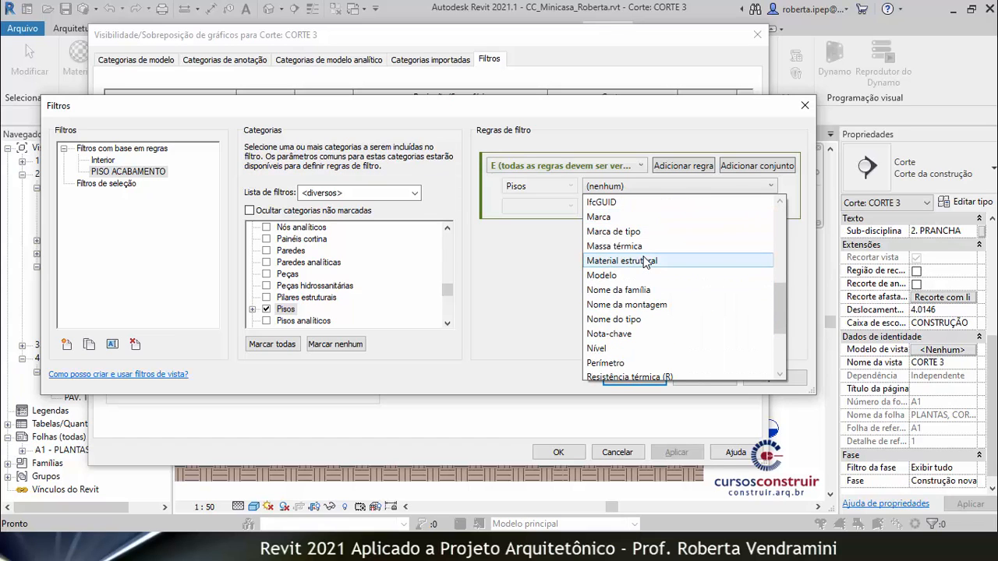
click(610, 320)
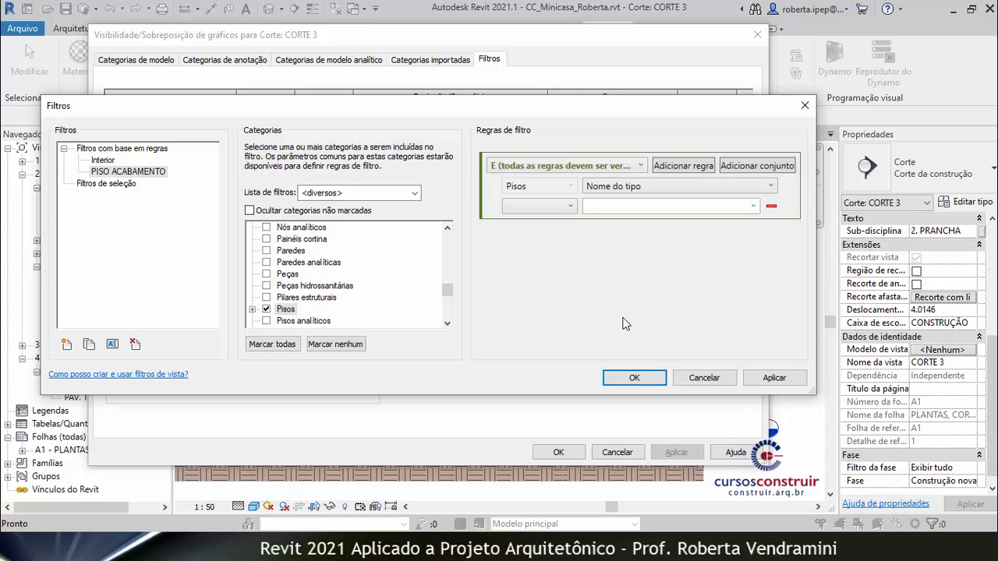
click(571, 206)
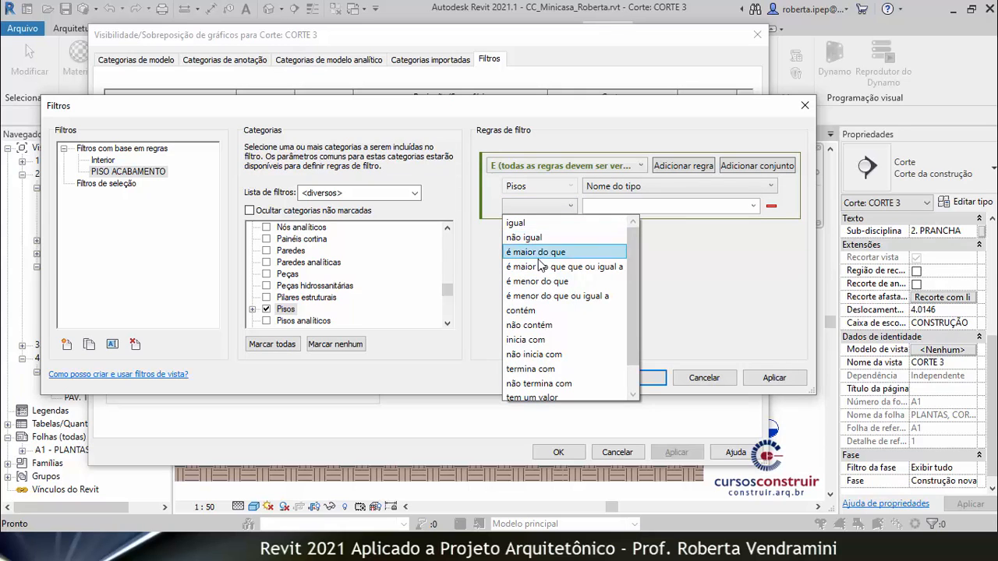
click(546, 328)
click(597, 206)
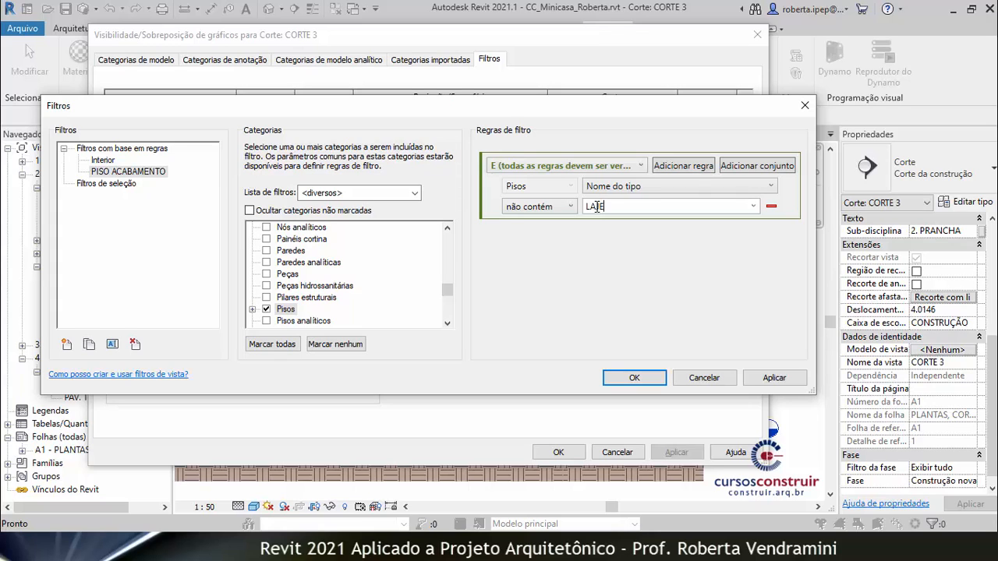
click(781, 381)
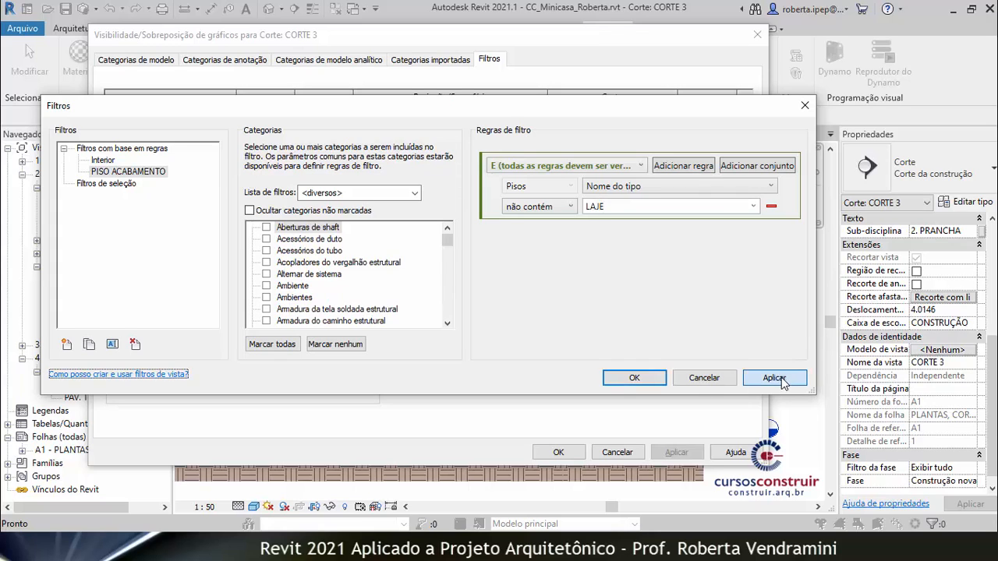
click(638, 379)
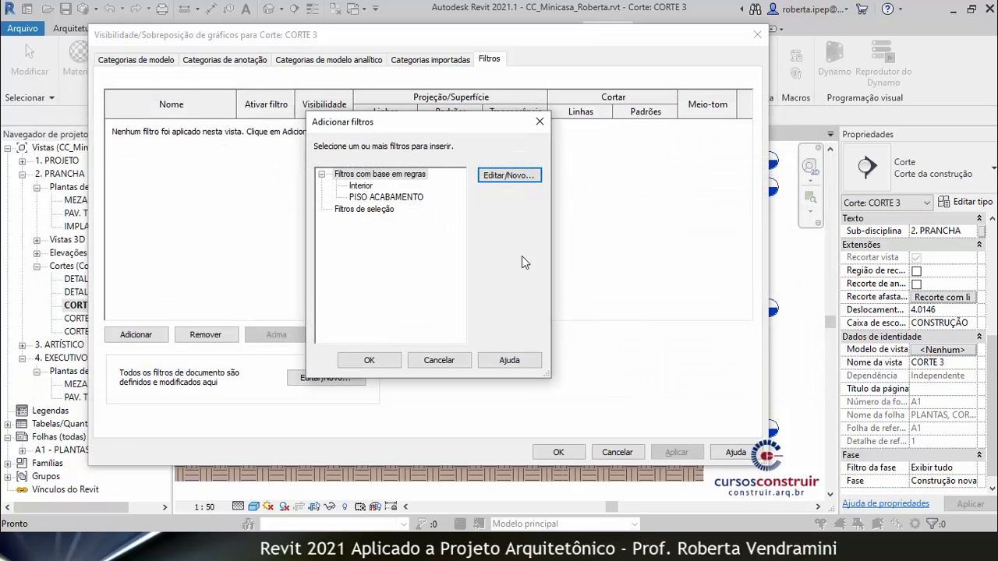
Add the PISO ACABAMENTO filter to CORTE 3 and override its cut line color with green RGB 000-255-064.
click(373, 197)
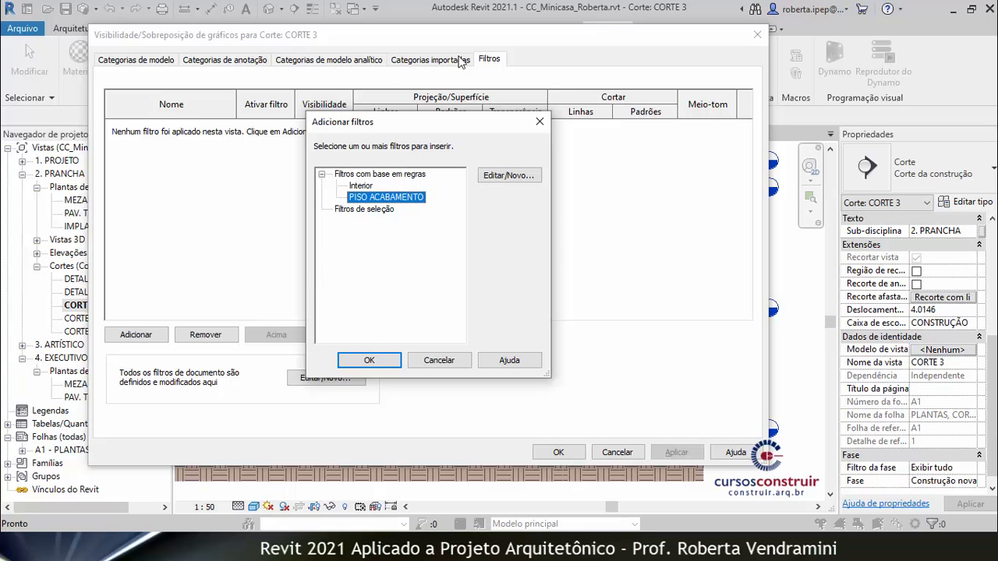
click(369, 361)
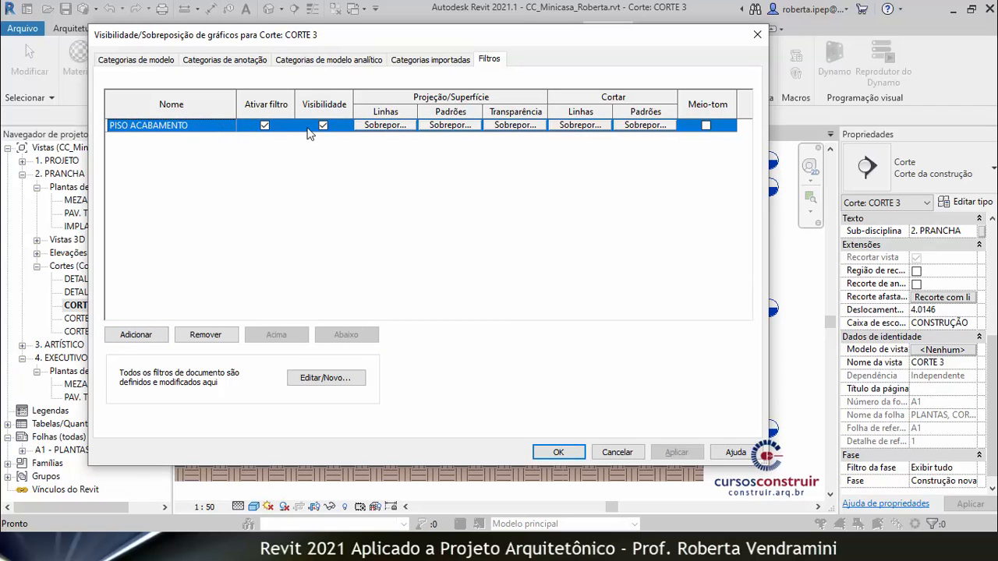
click(581, 126)
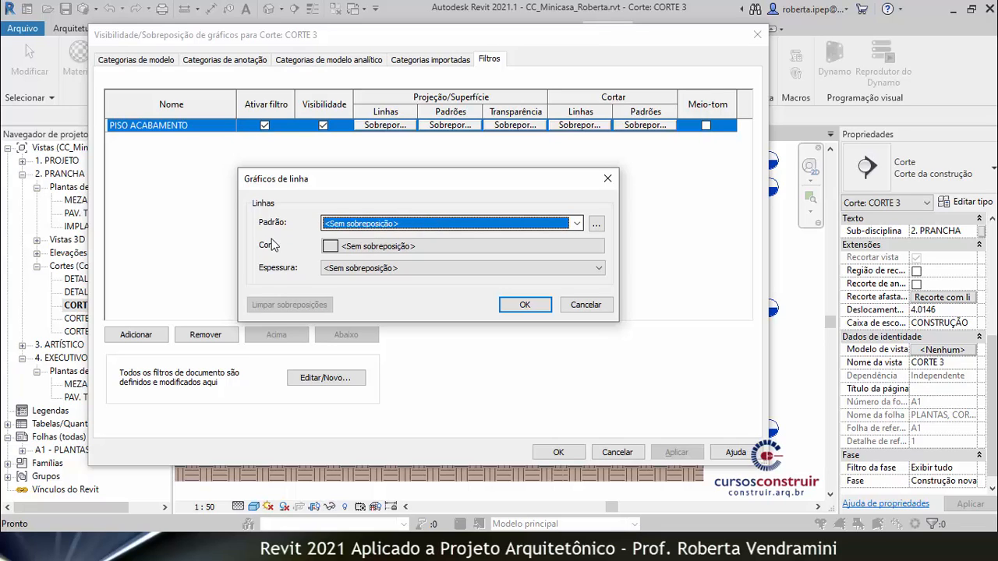
click(399, 248)
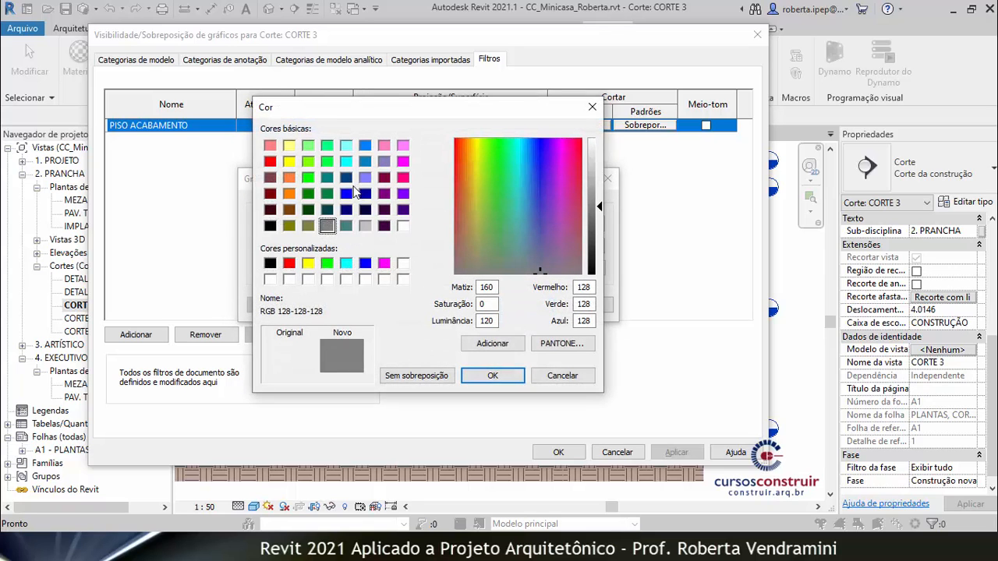
click(329, 163)
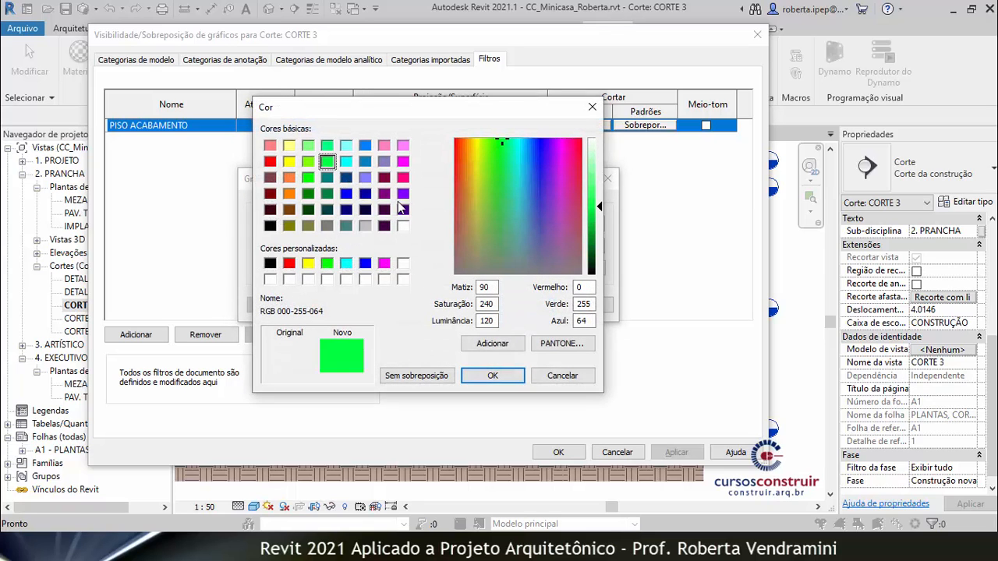
click(493, 375)
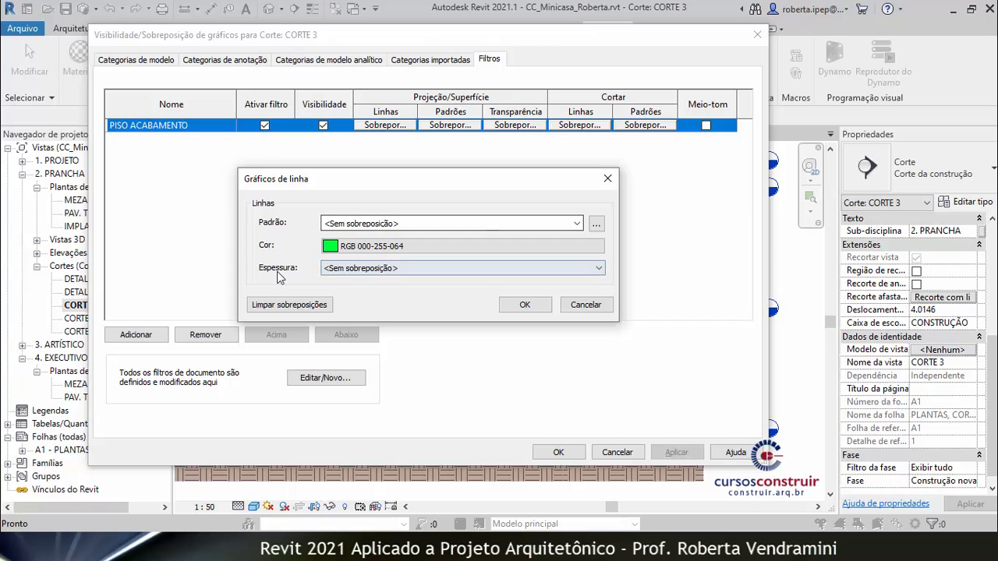
Set the filter's cut line weight to 1 and apply the graphics overrides to CORTE 3.
click(411, 270)
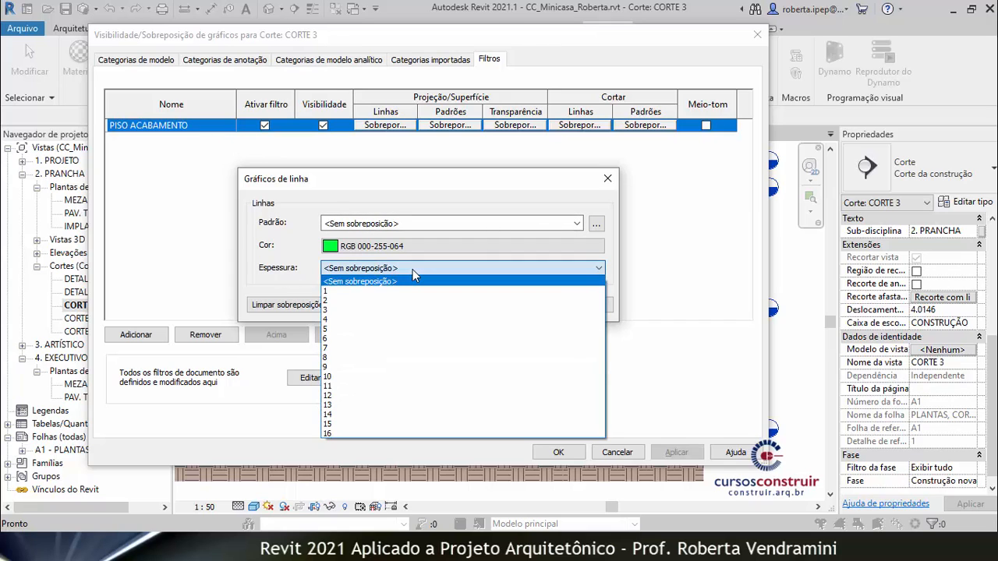
click(332, 293)
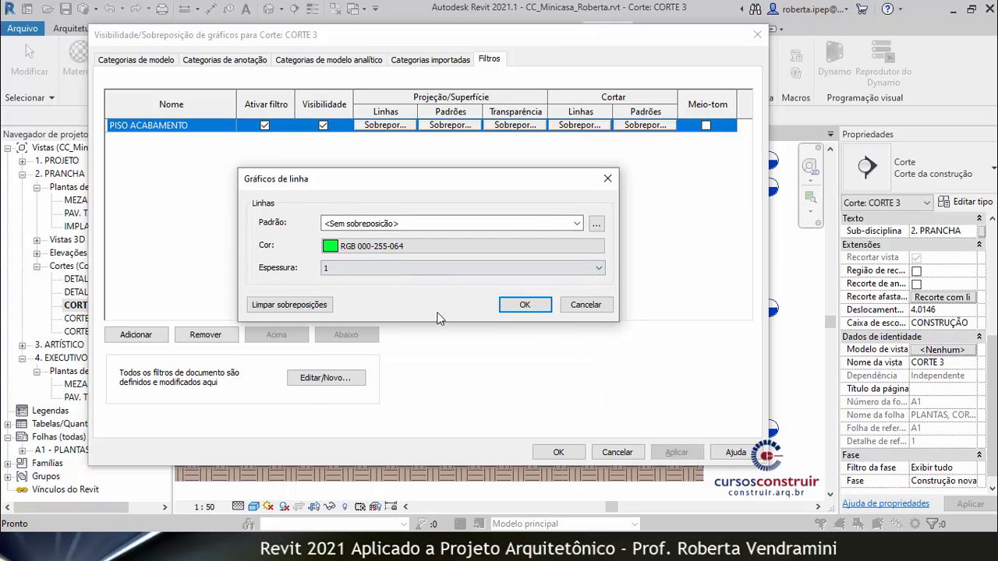
click(540, 307)
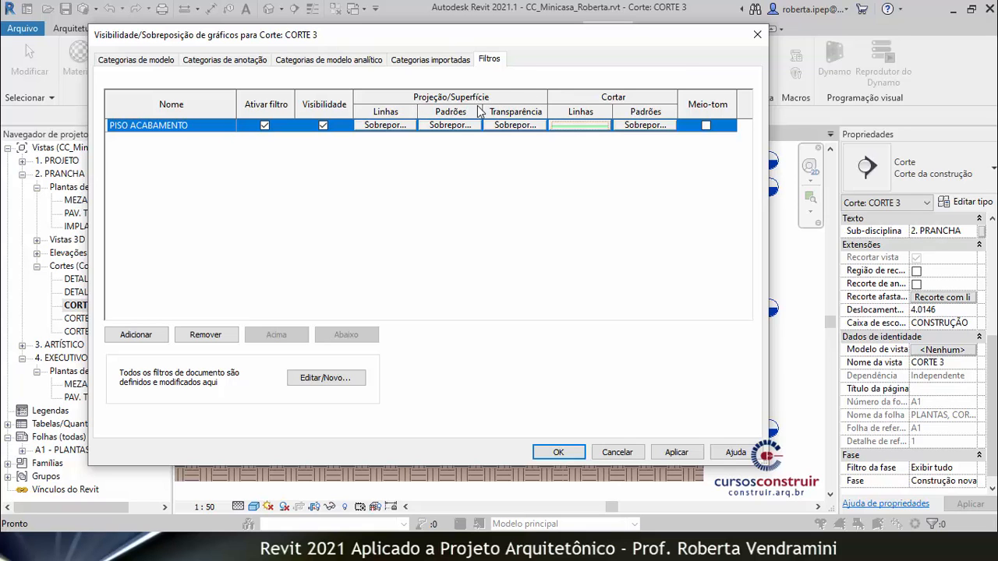
click(676, 452)
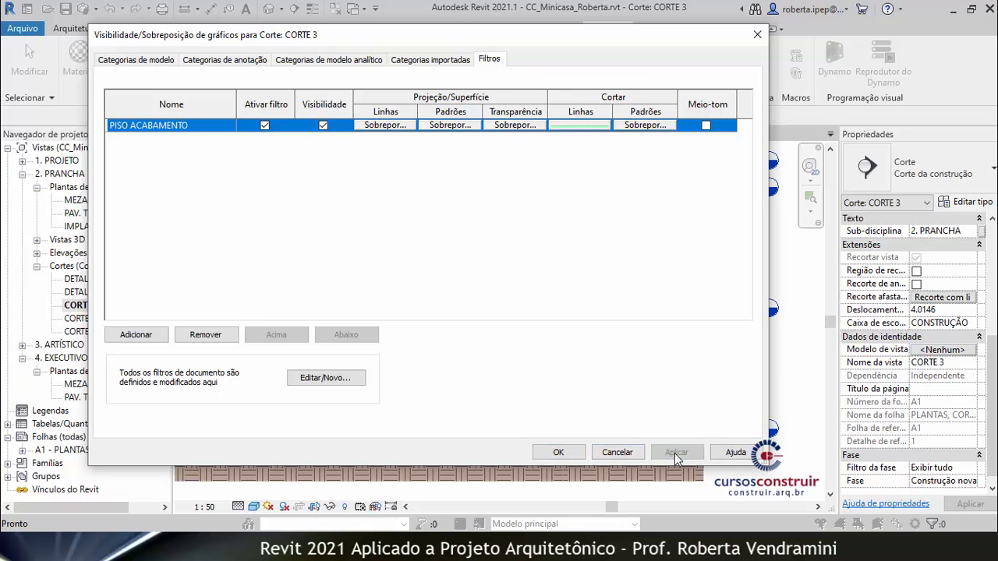
click(573, 454)
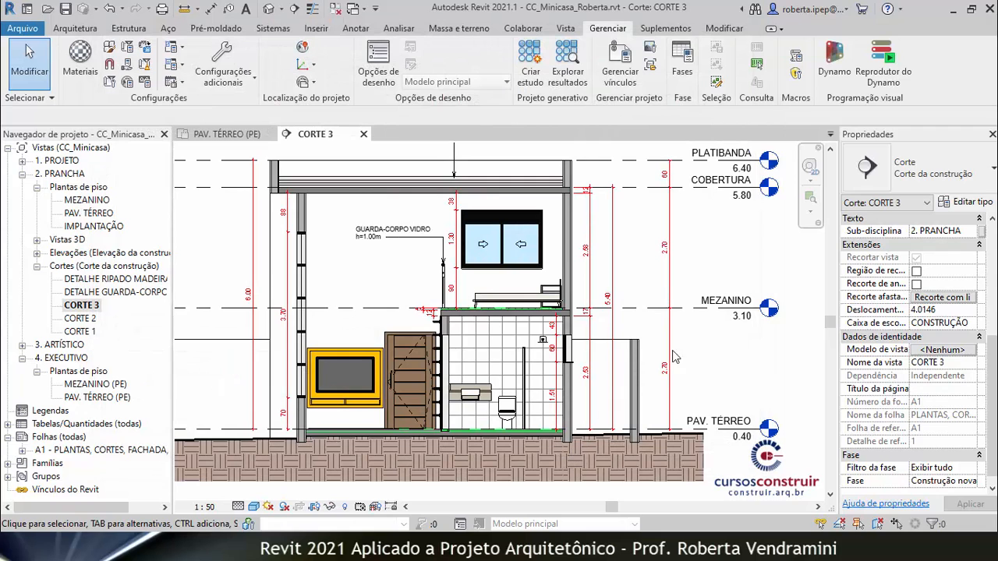
Examine the mezzanine finish floor's cut lines in CORTE 3, and check the view template assigned to CORTE 2.
scroll(468, 319, up, 4)
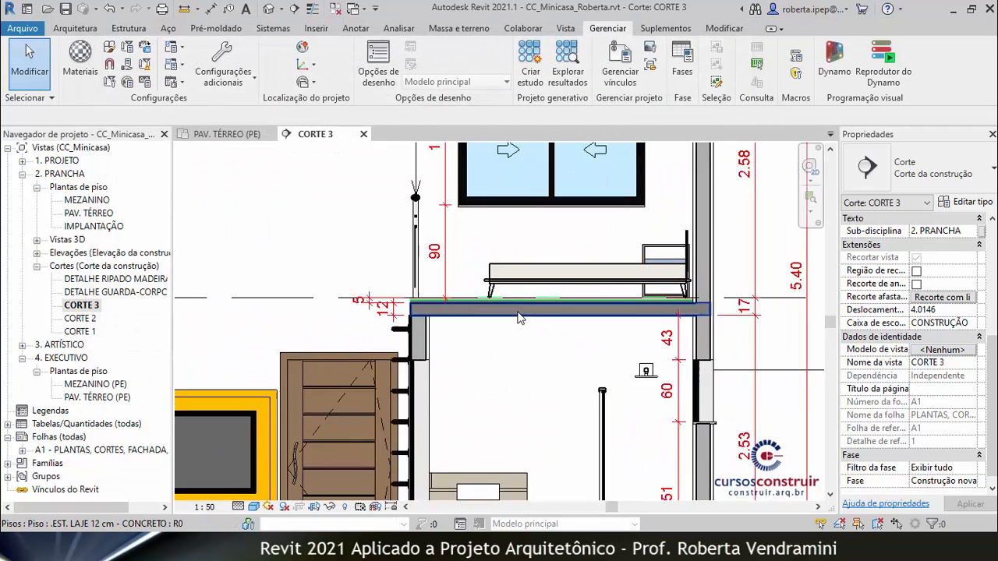
scroll(520, 318, up, 6)
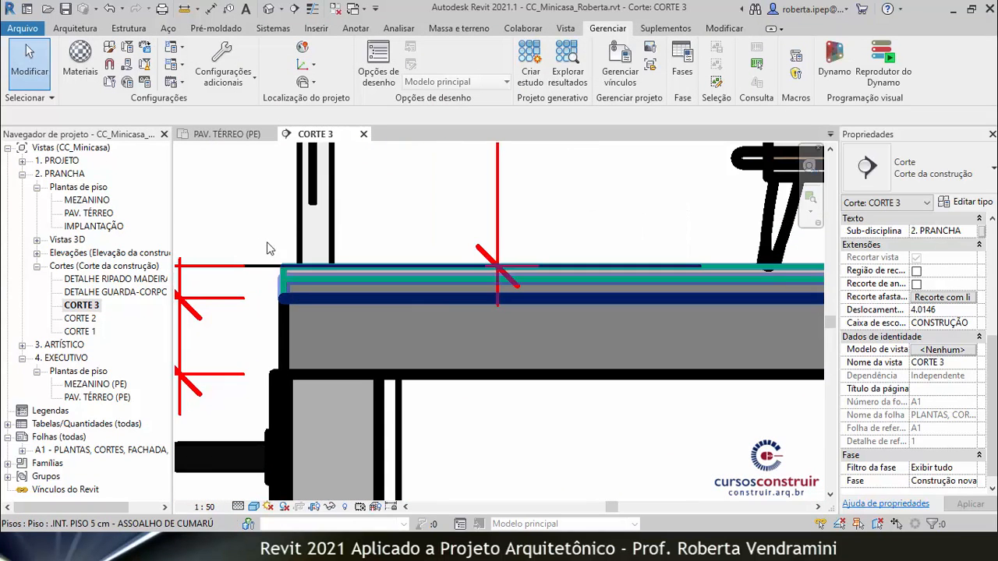
scroll(241, 256, up, 3)
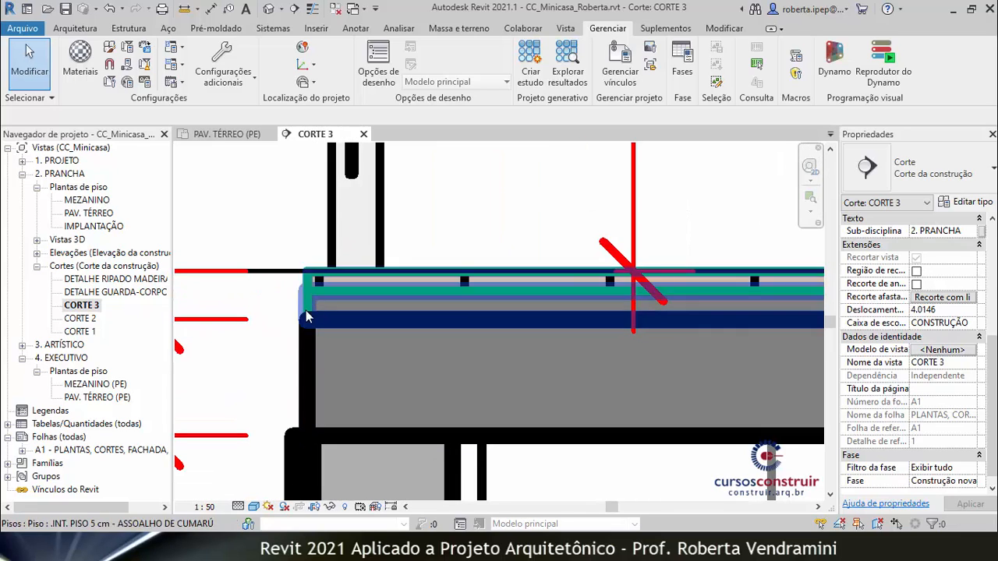
scroll(293, 211, up, 2)
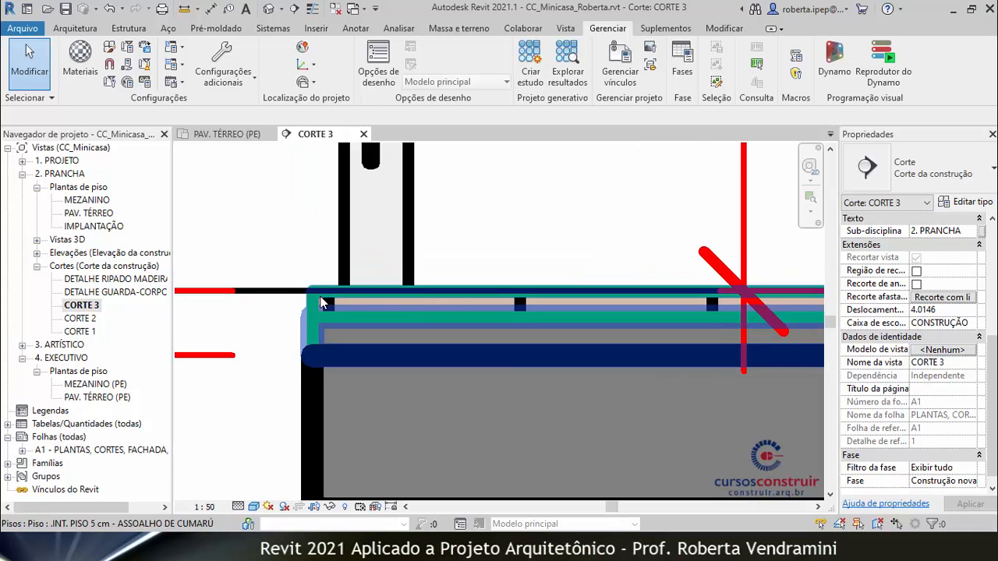
scroll(376, 294, down, 4)
scroll(439, 342, down, 6)
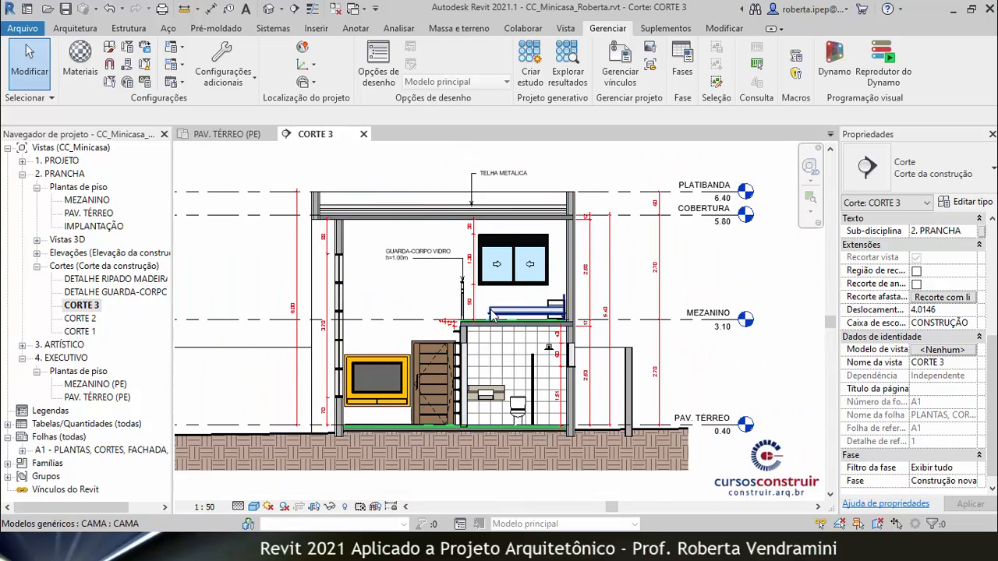
double_click(85, 320)
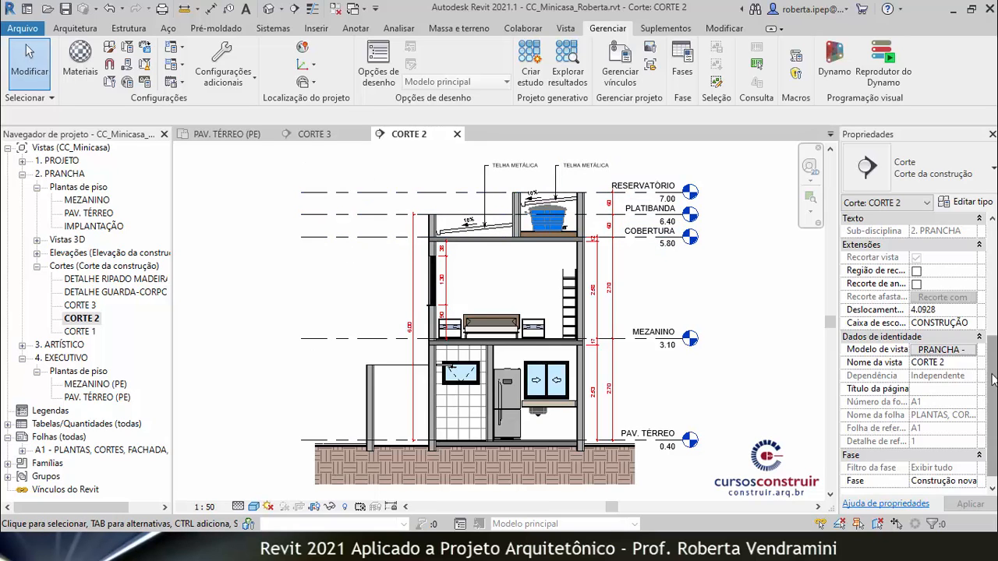
drag(992, 371, 987, 405)
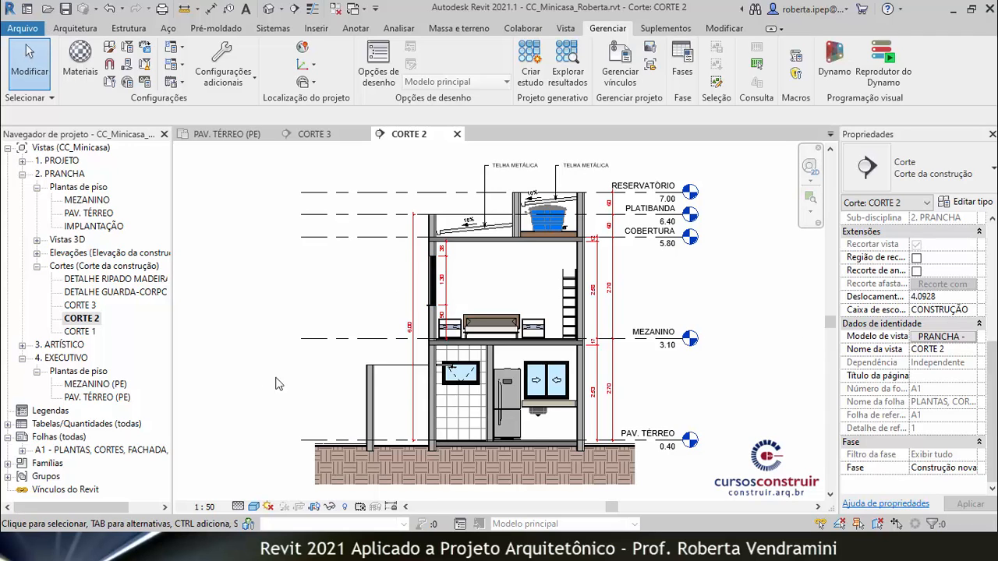
Open the model graphics overrides of the PRANCHA - CORTE view template for editing.
click(566, 28)
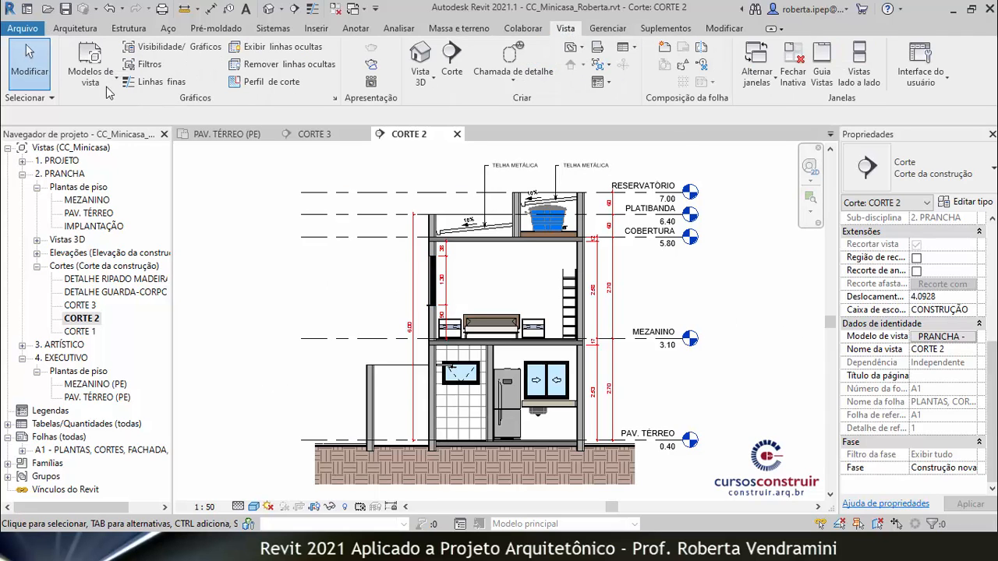
click(109, 78)
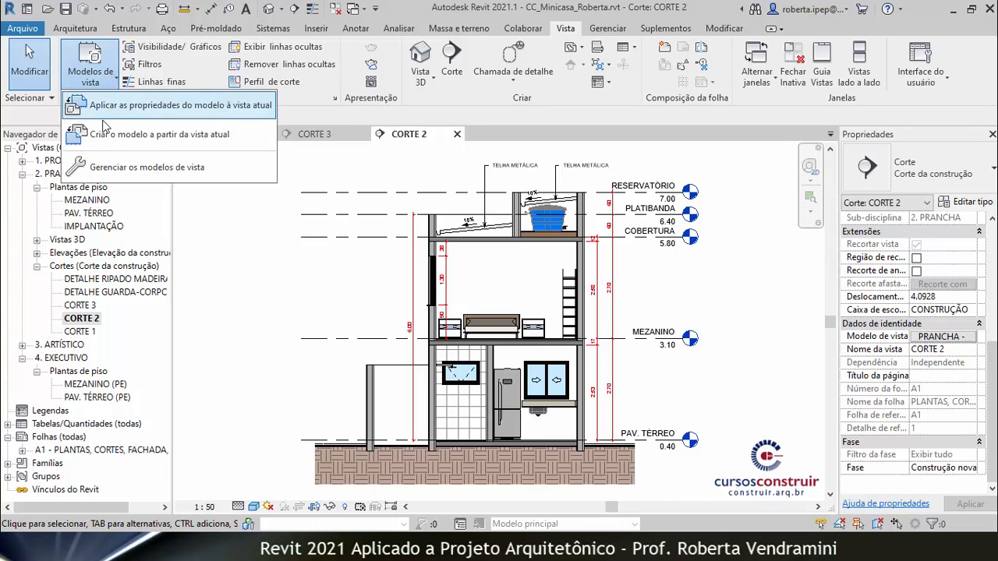
click(104, 168)
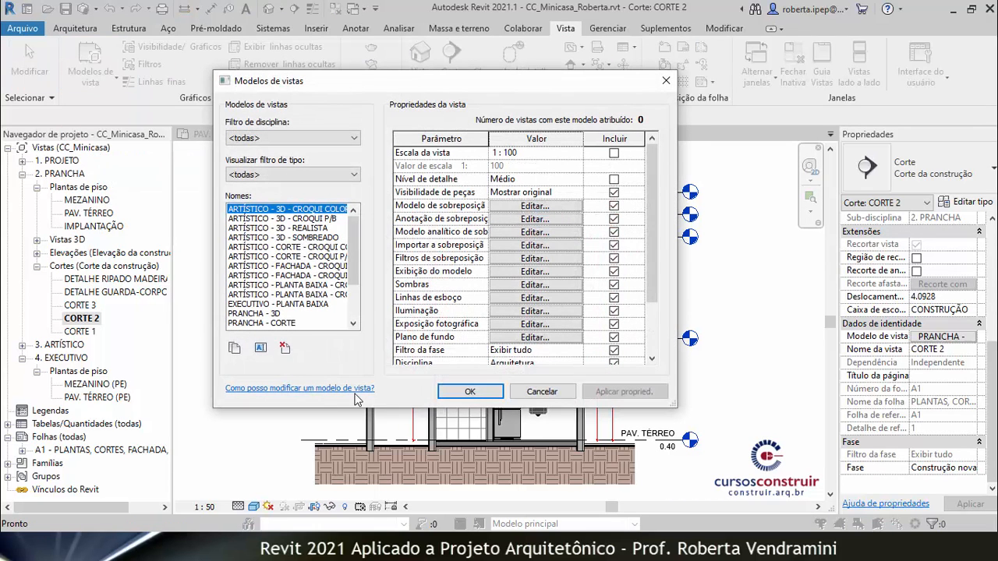
click(262, 324)
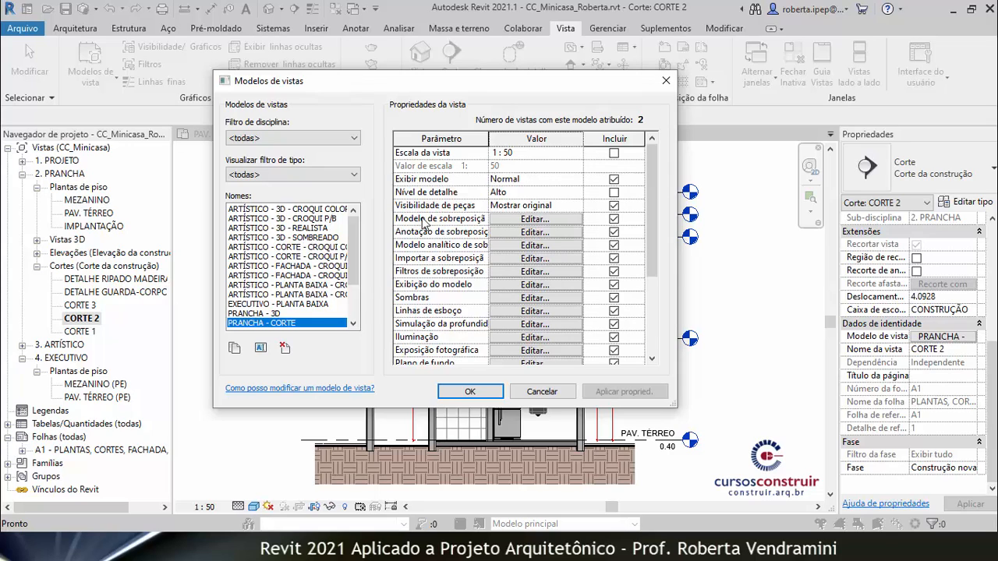
click(533, 221)
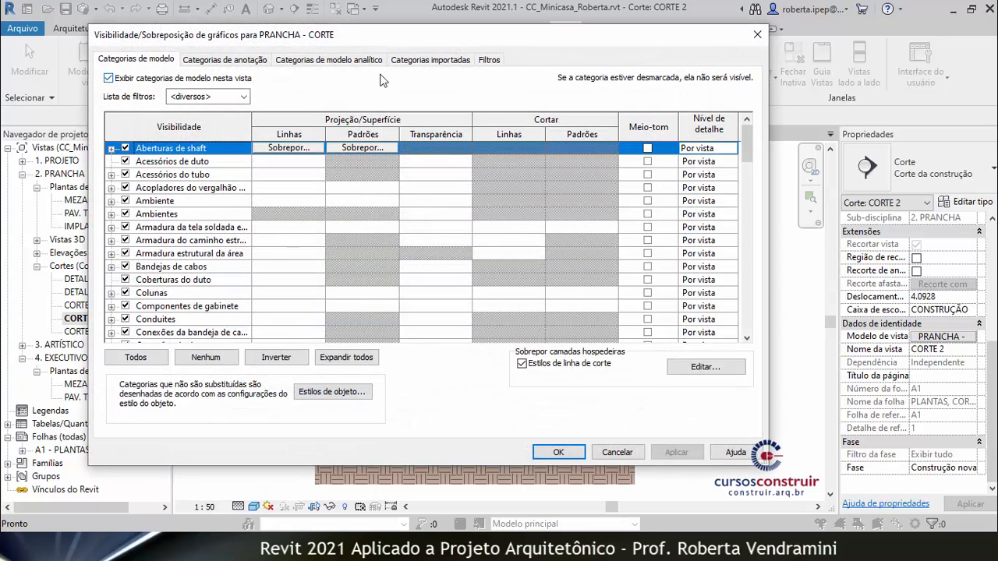
Add the PISO ACABAMENTO filter to the PRANCHA - CORTE view template.
click(489, 60)
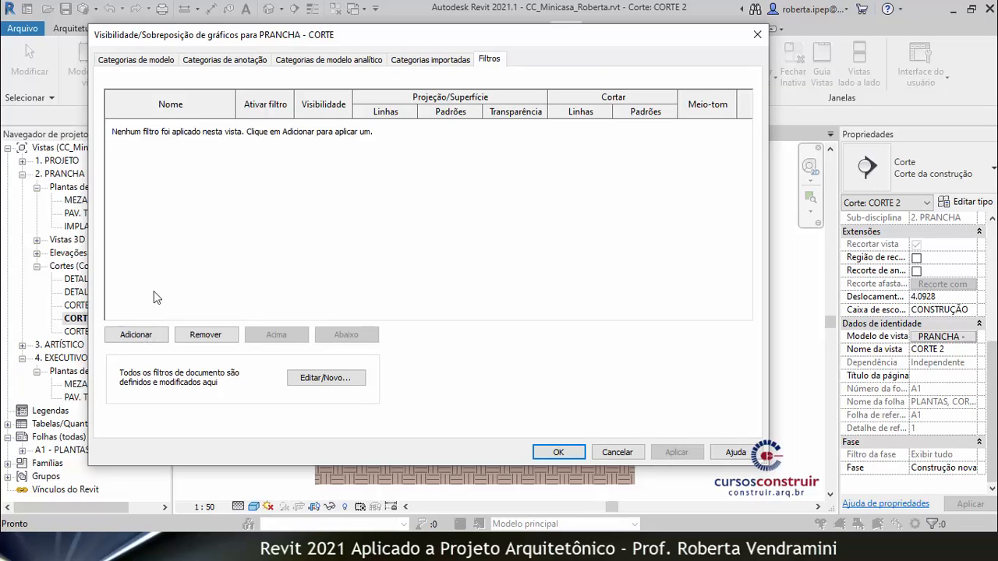
click(136, 334)
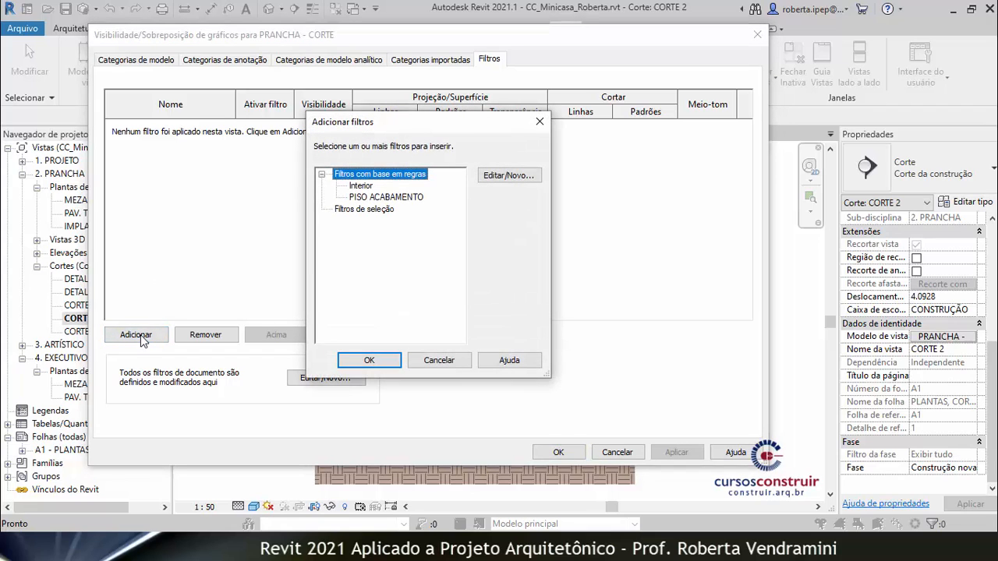
click(406, 199)
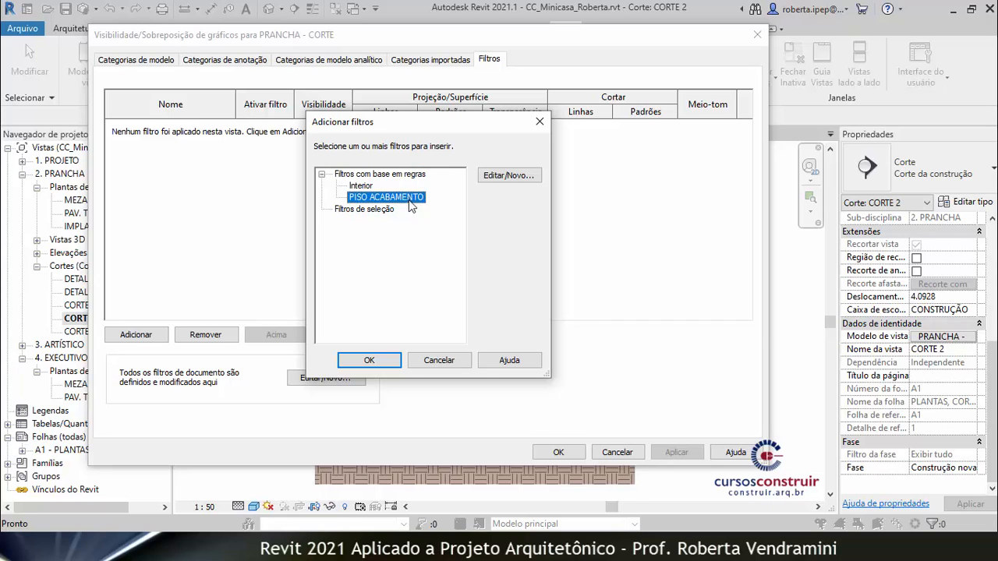
click(370, 362)
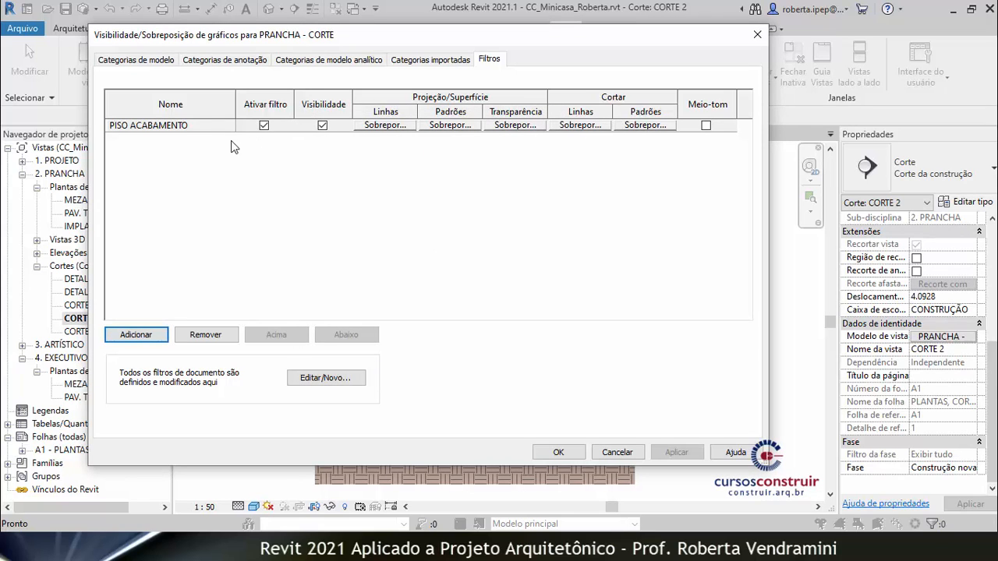
Override the cut line colour of the PISO ACABAMENTO filter with red in the PRANCHA - CORTE template.
click(209, 127)
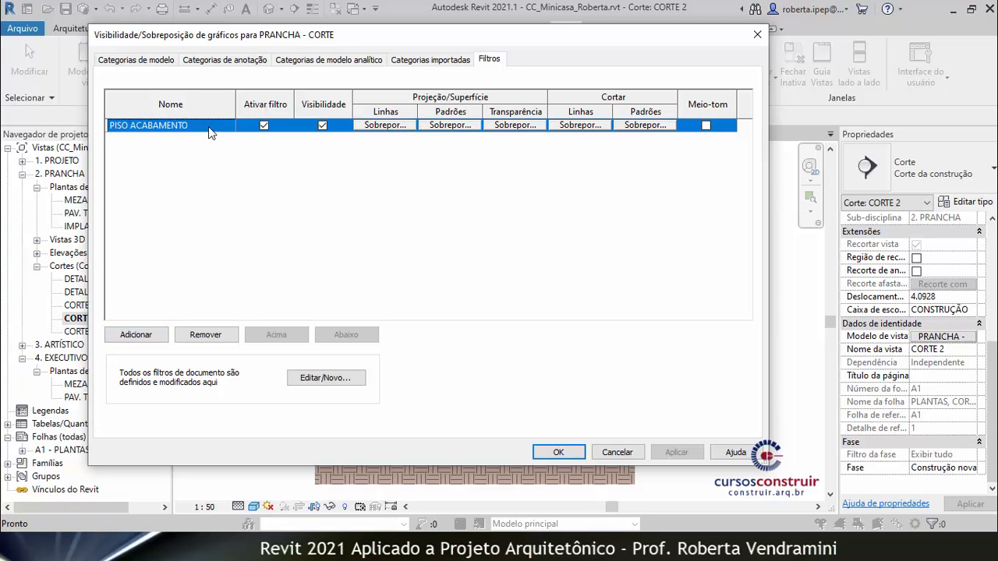
click(578, 125)
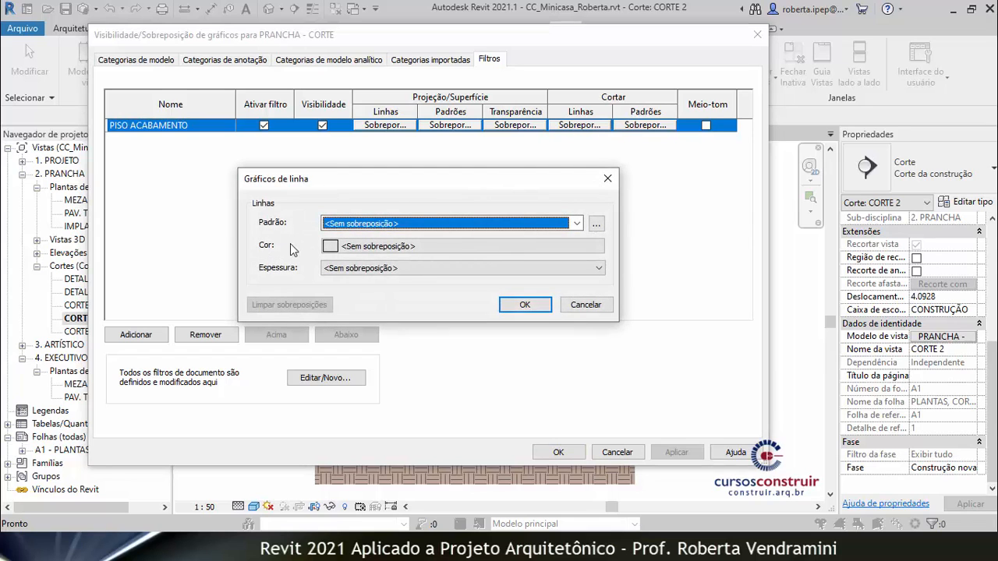
click(425, 248)
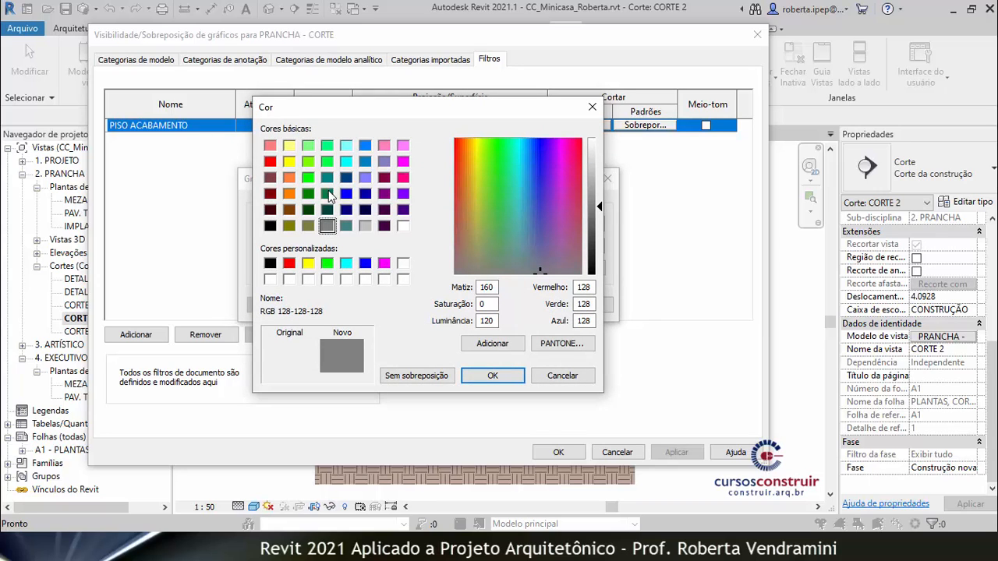
click(270, 162)
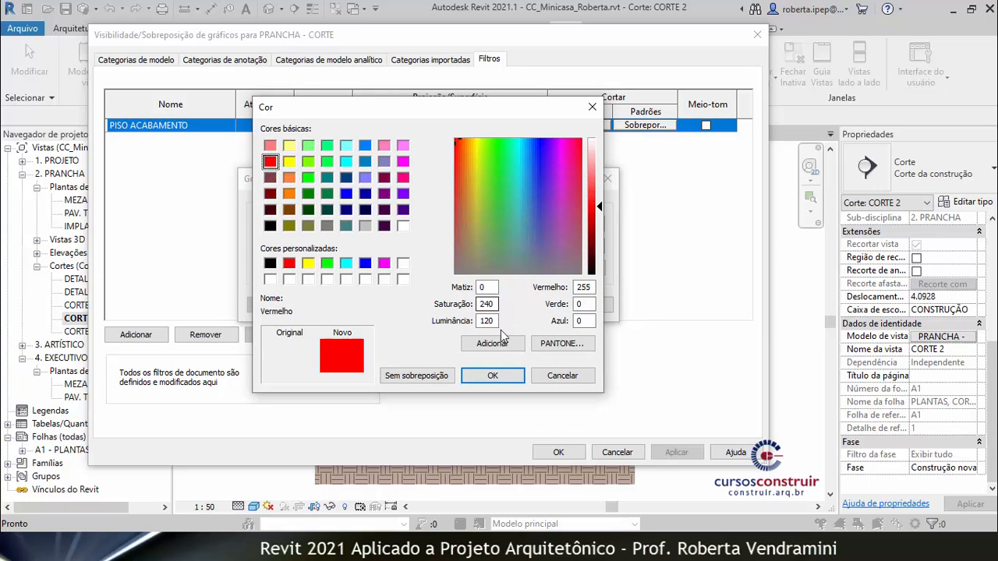
click(489, 376)
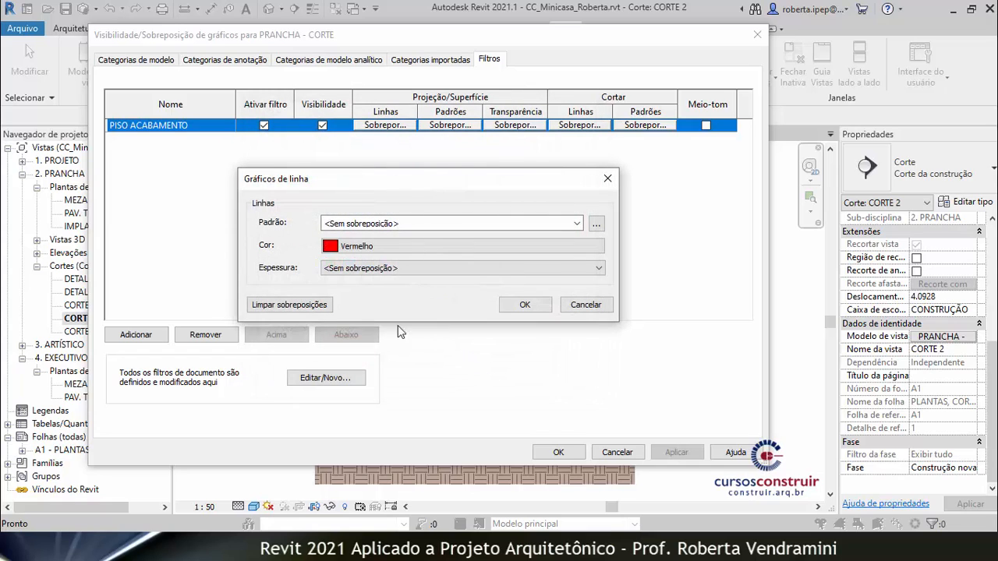
Set the filter's cut line weight to 1 and apply the changes to the PRANCHA - CORTE view template.
click(353, 269)
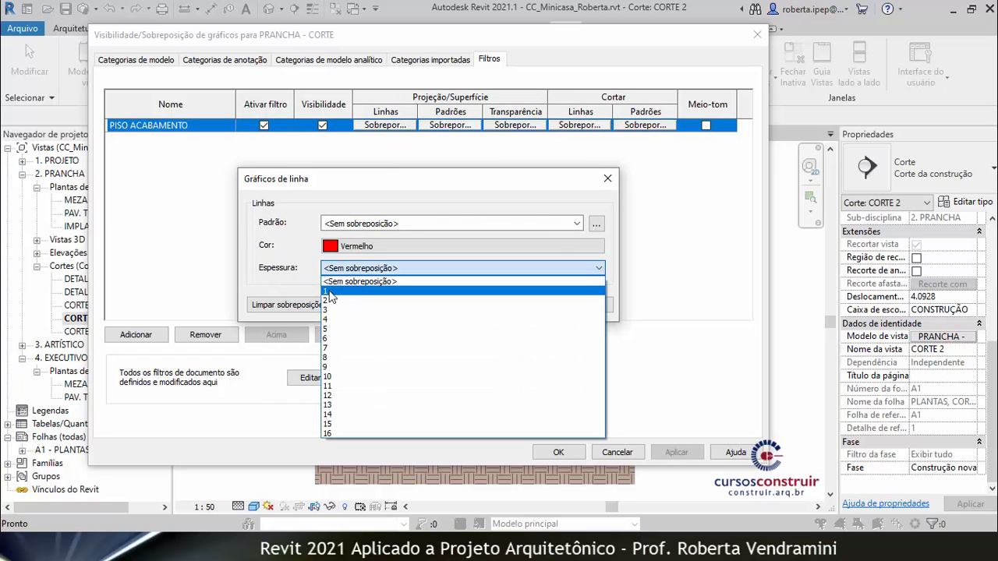
click(337, 293)
key(Down)
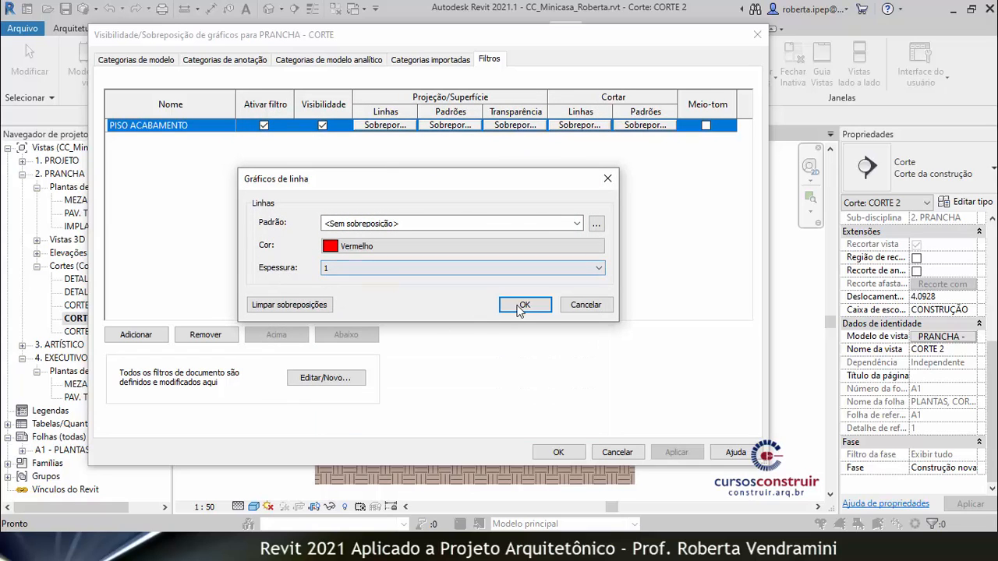
click(524, 305)
click(561, 454)
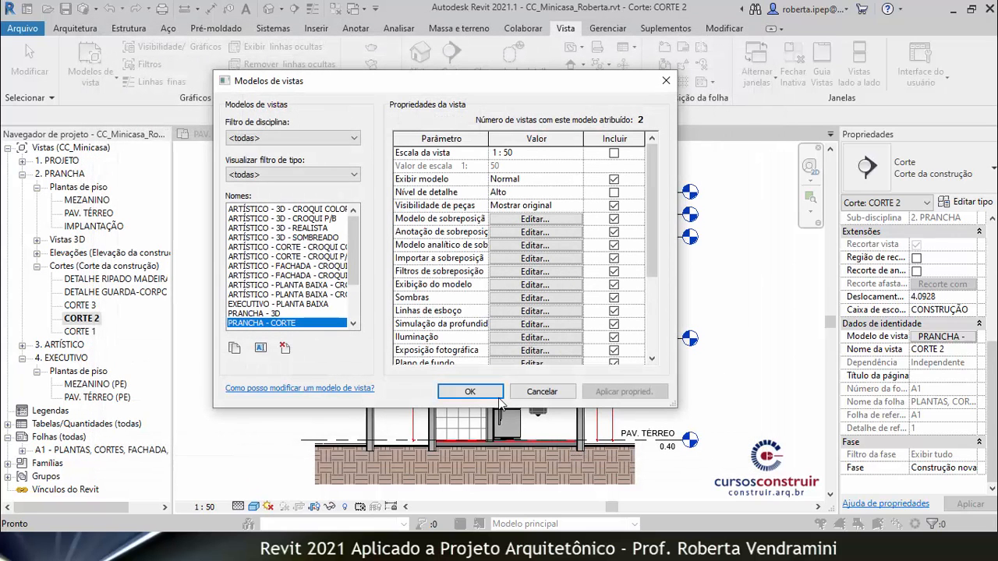
click(470, 392)
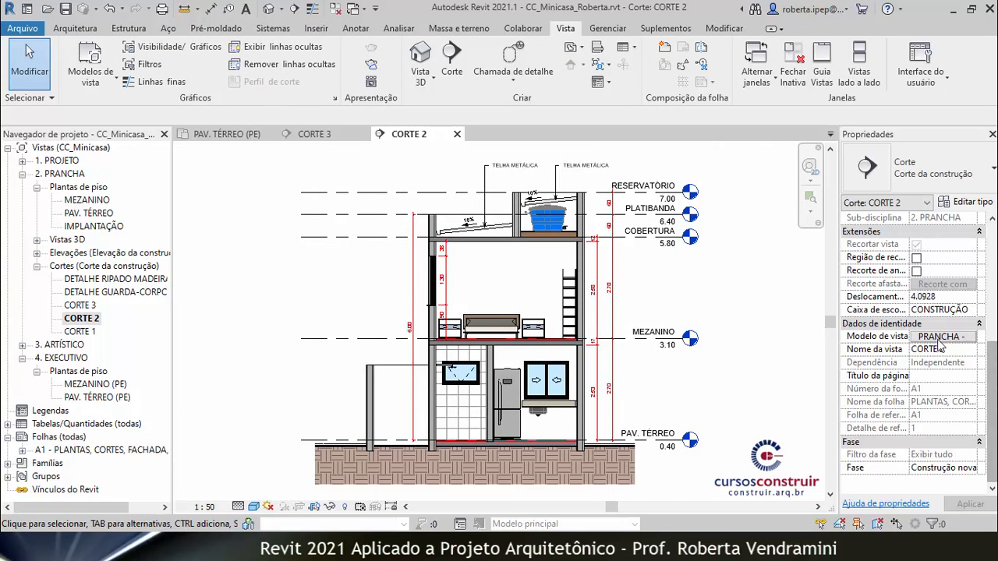
Examine the mezzanine finish floor's cut lines in CORTE 2.
scroll(562, 402, up, 2)
scroll(306, 304, up, 6)
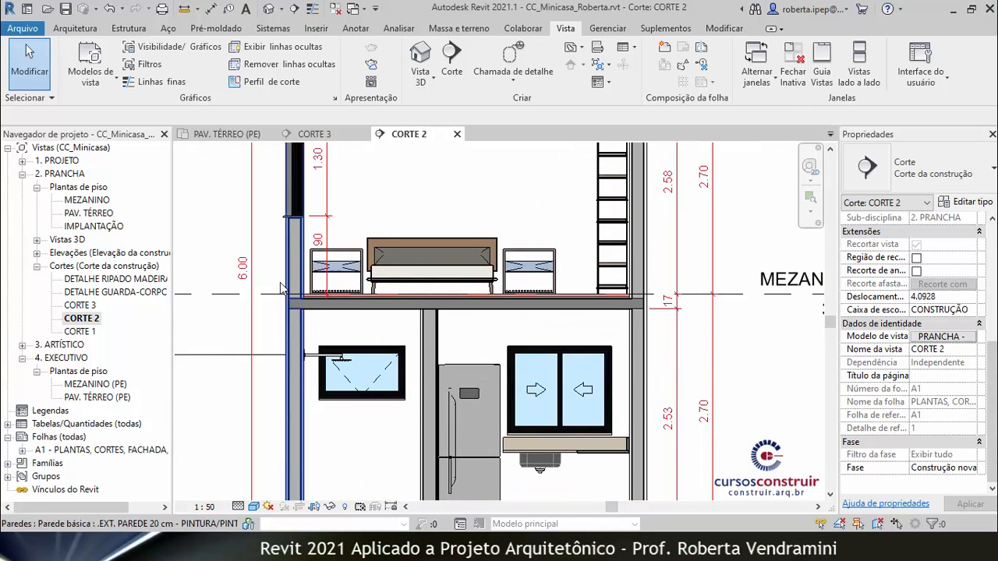
scroll(336, 300, up, 3)
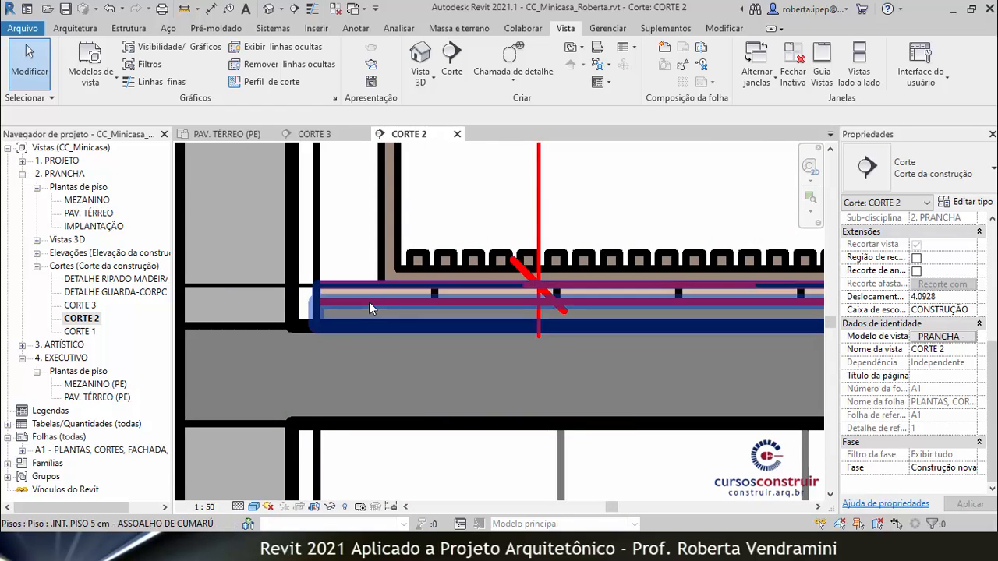
scroll(369, 301, down, 8)
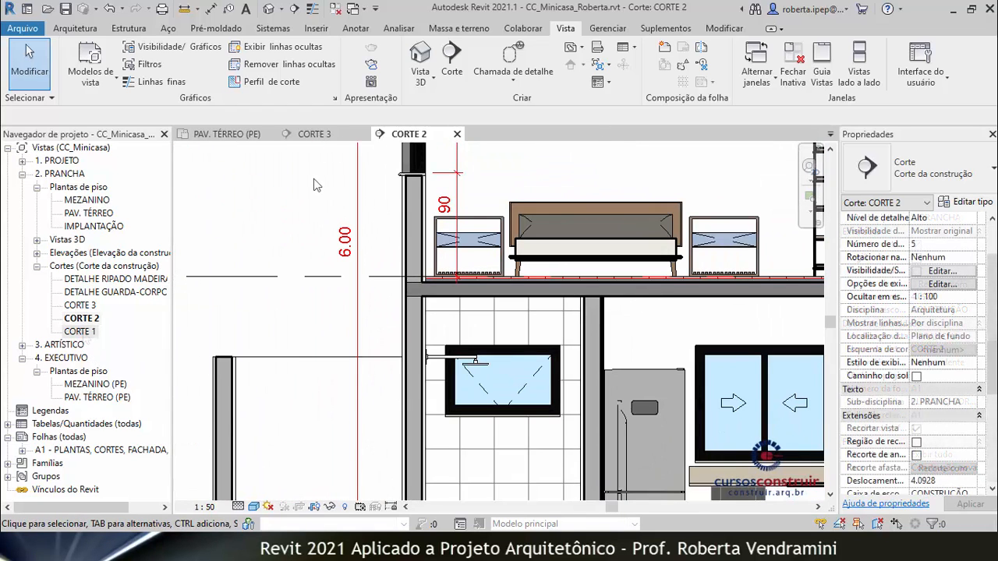
Open CORTE 1 and examine the cut lines of the ground-level finish floors inside and outside the house.
double_click(81, 332)
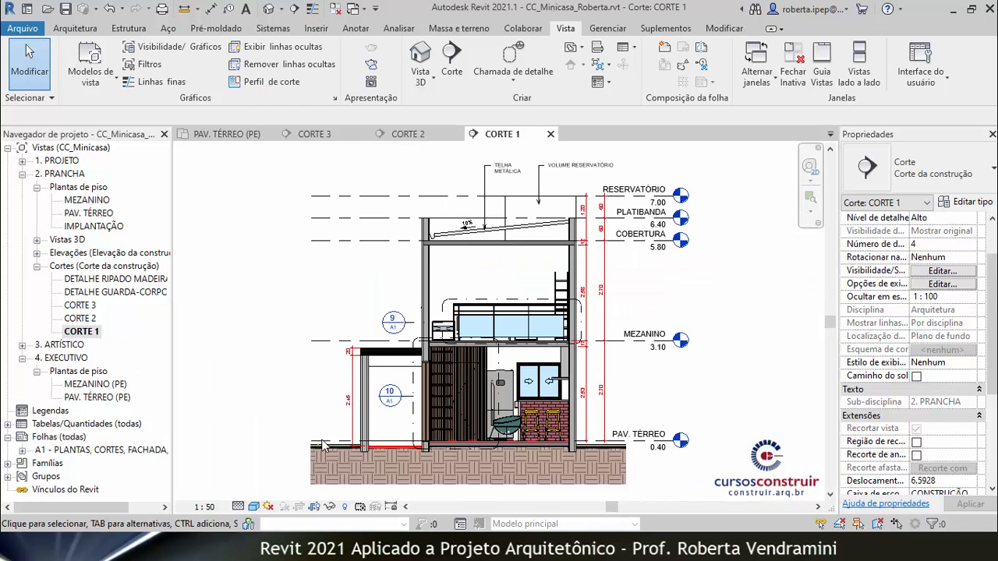
scroll(520, 455, up, 5)
scroll(410, 443, up, 6)
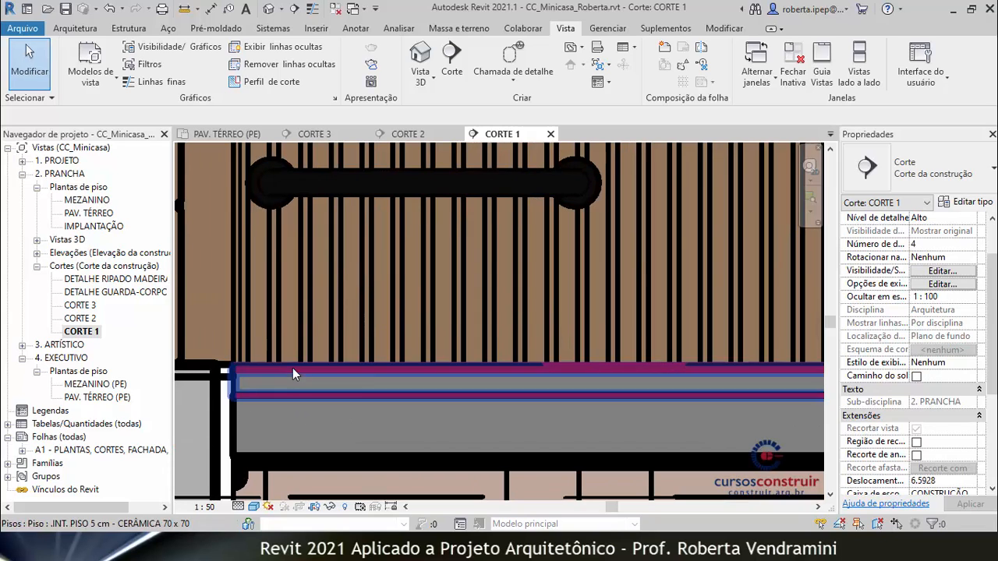
scroll(300, 385, down, 4)
scroll(389, 383, down, 2)
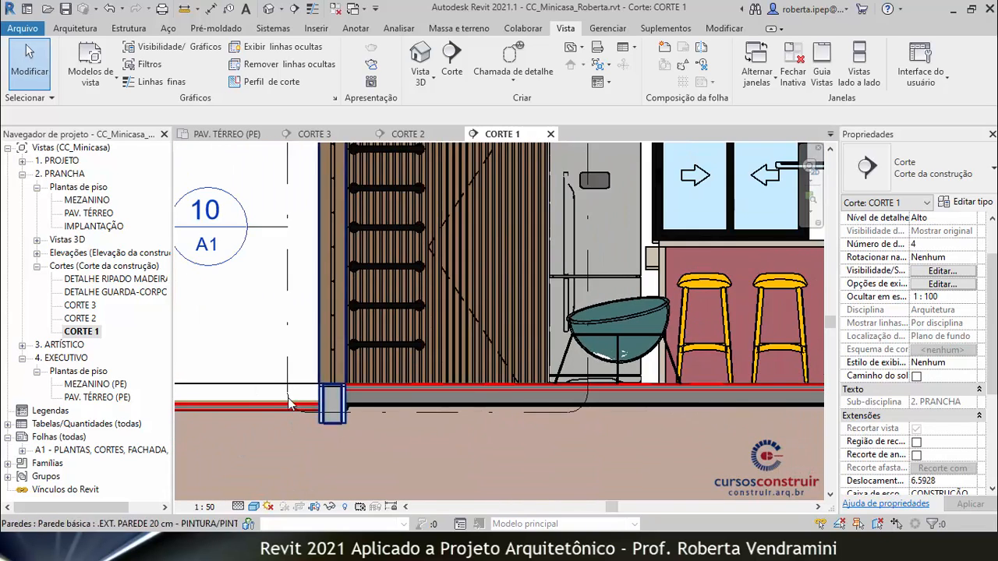
scroll(382, 405, up, 4)
scroll(371, 433, down, 3)
scroll(371, 433, down, 3)
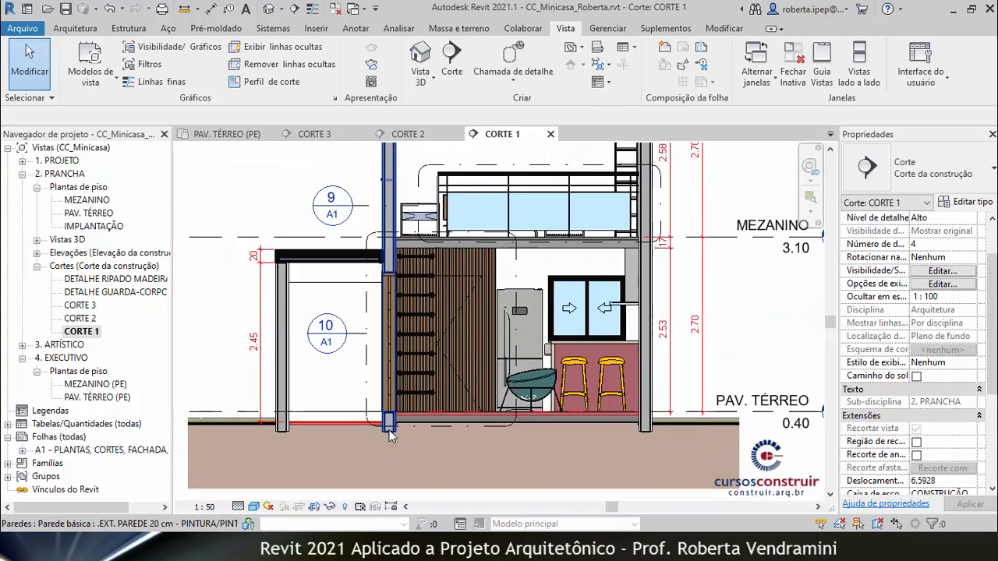
Examine the mezzanine finish floor and slab edge beneath the glass railing in CORTE 1.
scroll(624, 244, up, 5)
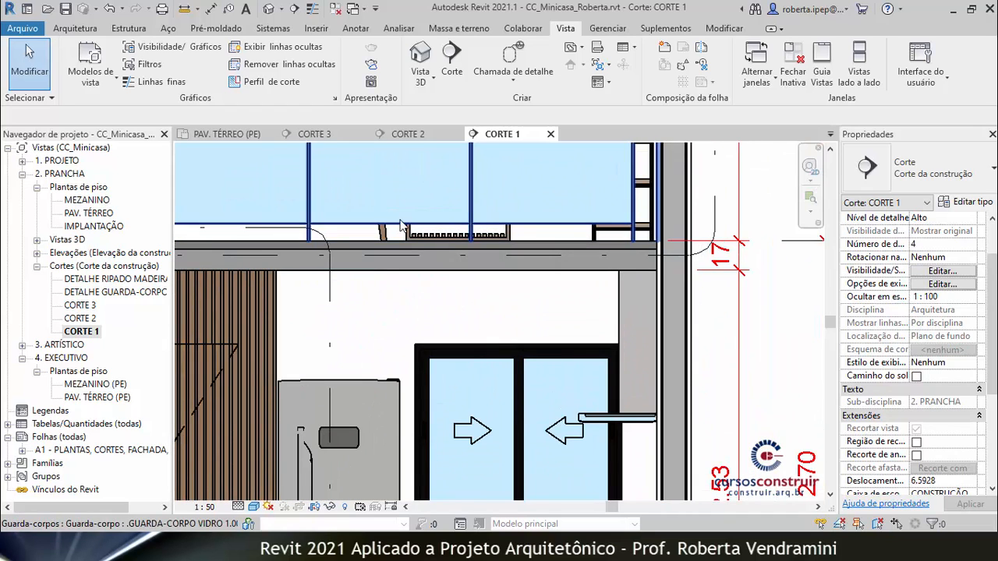
scroll(645, 315, down, 1)
scroll(636, 312, down, 2)
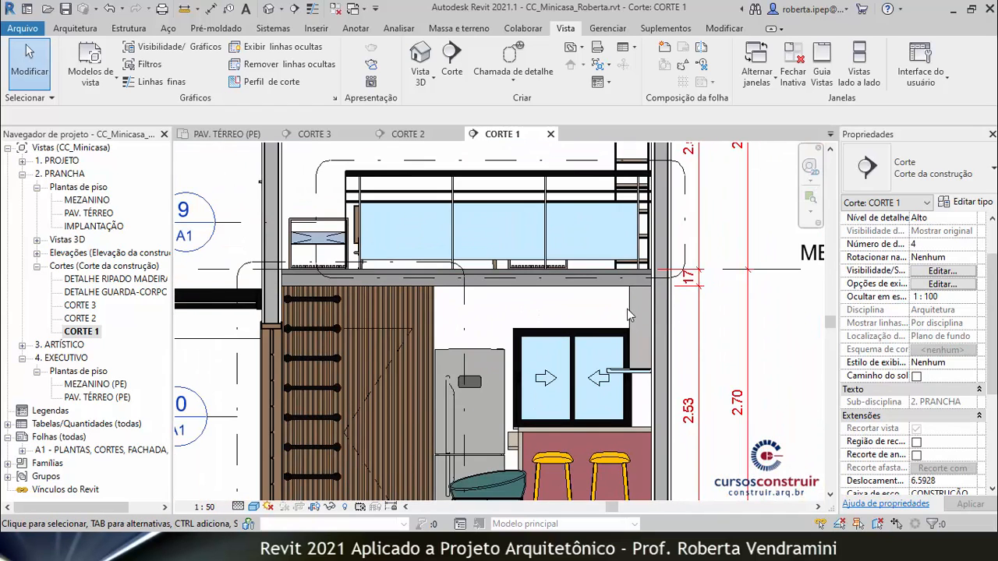
scroll(507, 265, up, 4)
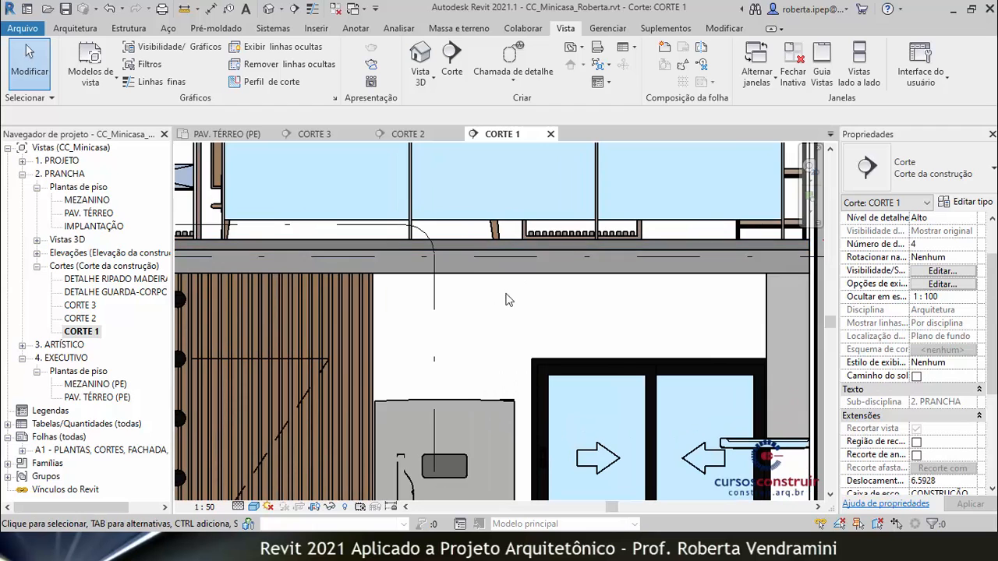
scroll(305, 279, down, 3)
scroll(304, 277, up, 3)
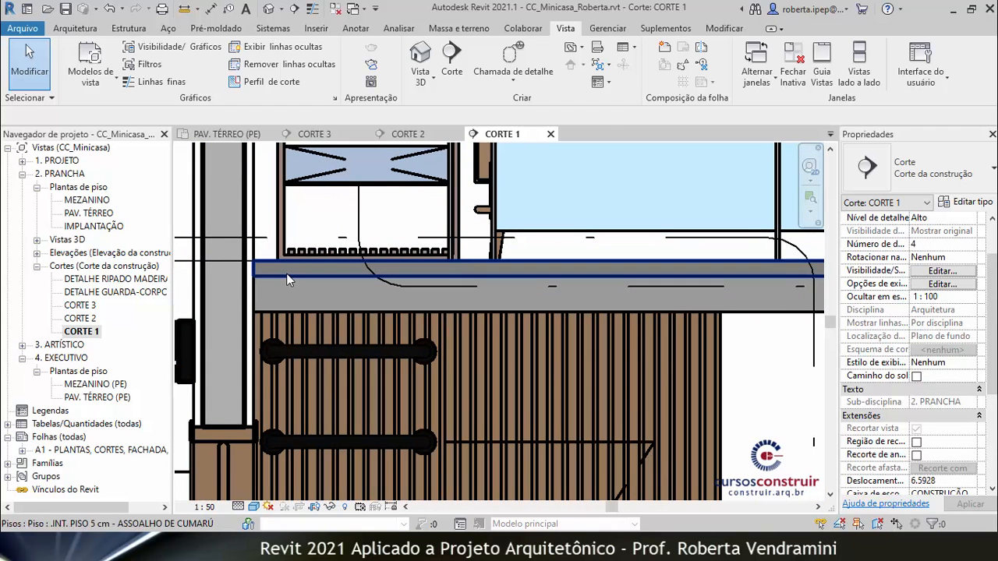
scroll(312, 281, down, 2)
scroll(577, 308, up, 2)
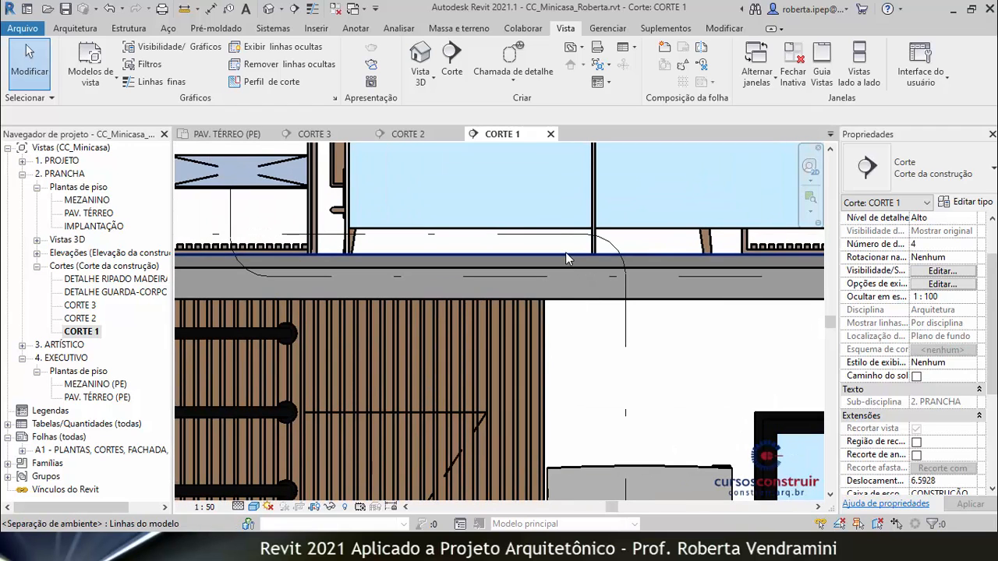
scroll(577, 285, down, 5)
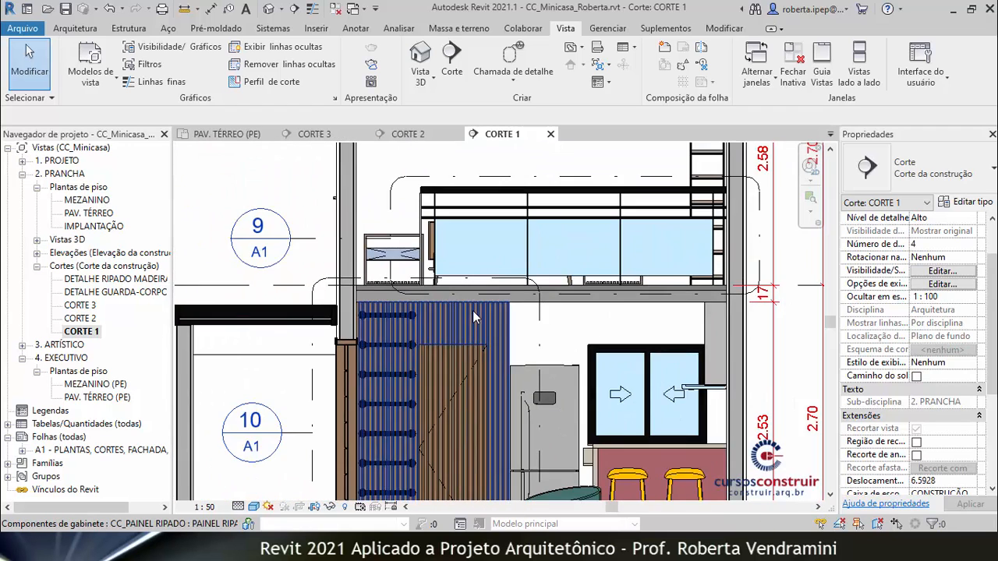
In the MEZANINO sheet plan, move the CORTE 1 section line from the VAZIO into the DORMITÓRIO, between the CORTE 2 line and the railing.
double_click(85, 201)
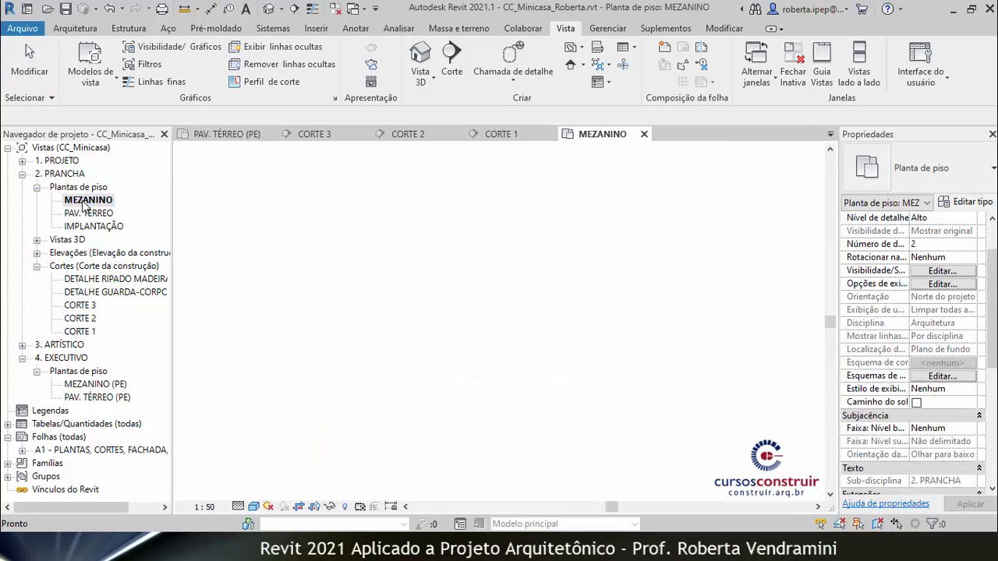
scroll(573, 300, up, 6)
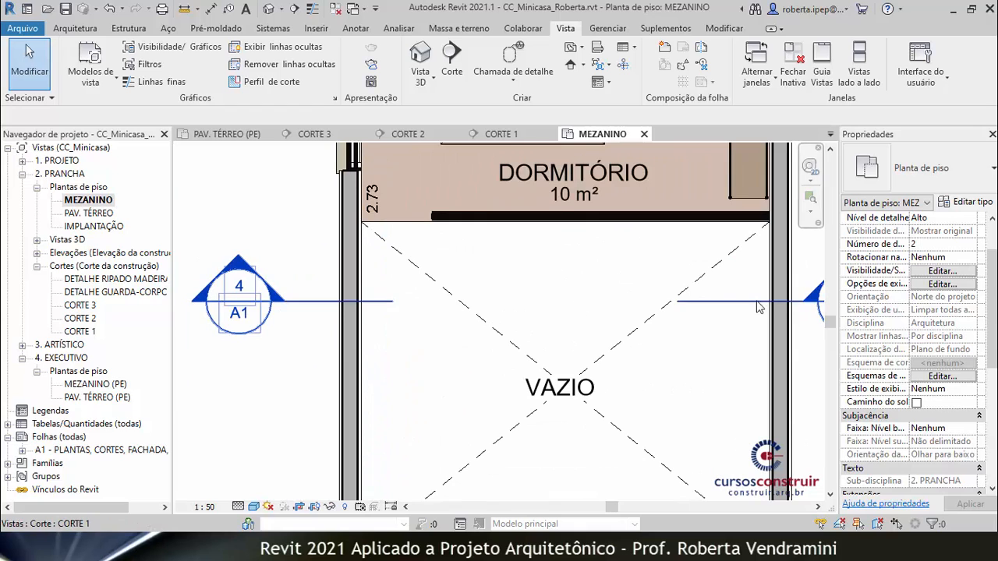
scroll(415, 400, down, 3)
scroll(441, 316, down, 1)
scroll(370, 188, up, 3)
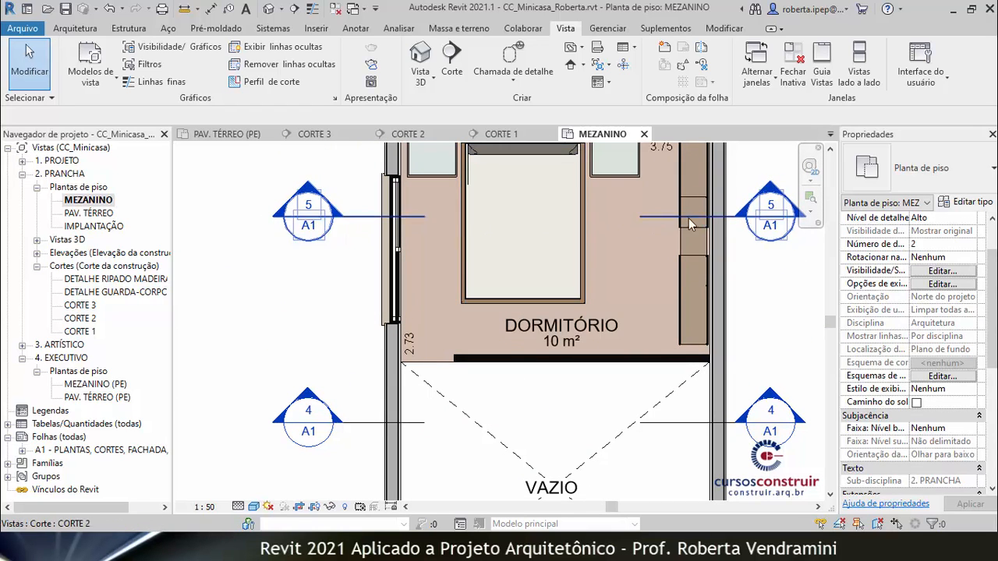
scroll(308, 271, down, 3)
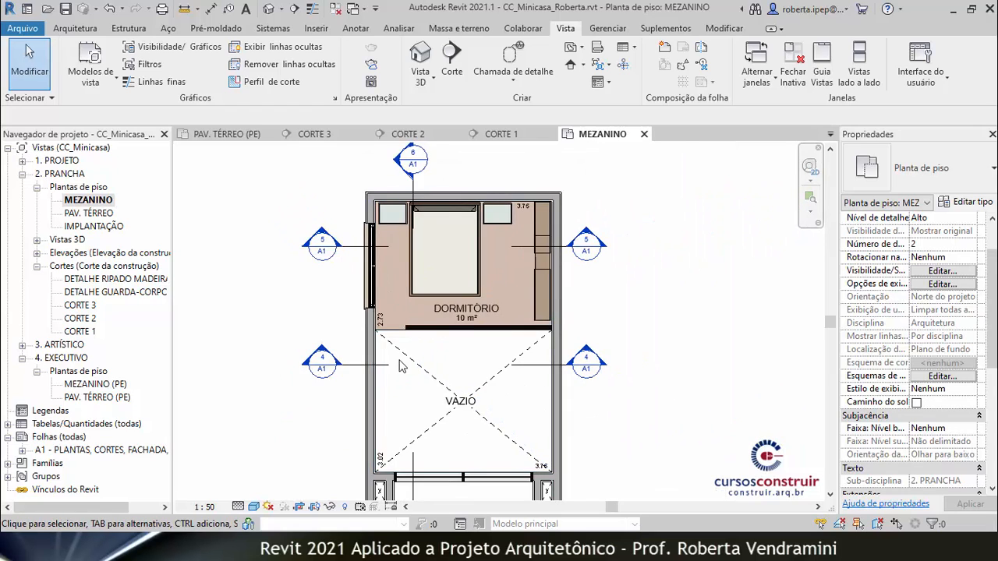
scroll(312, 343, up, 2)
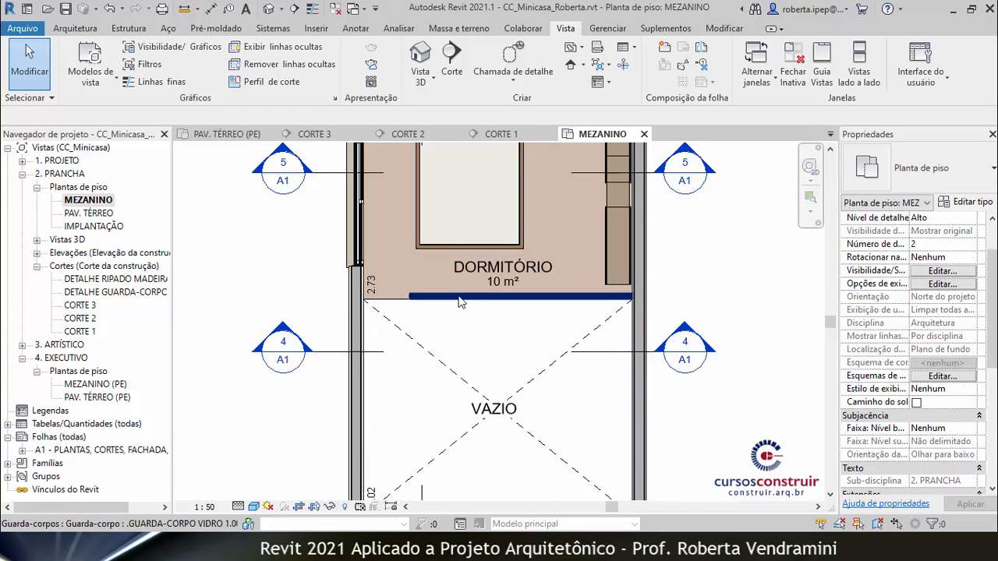
click(341, 352)
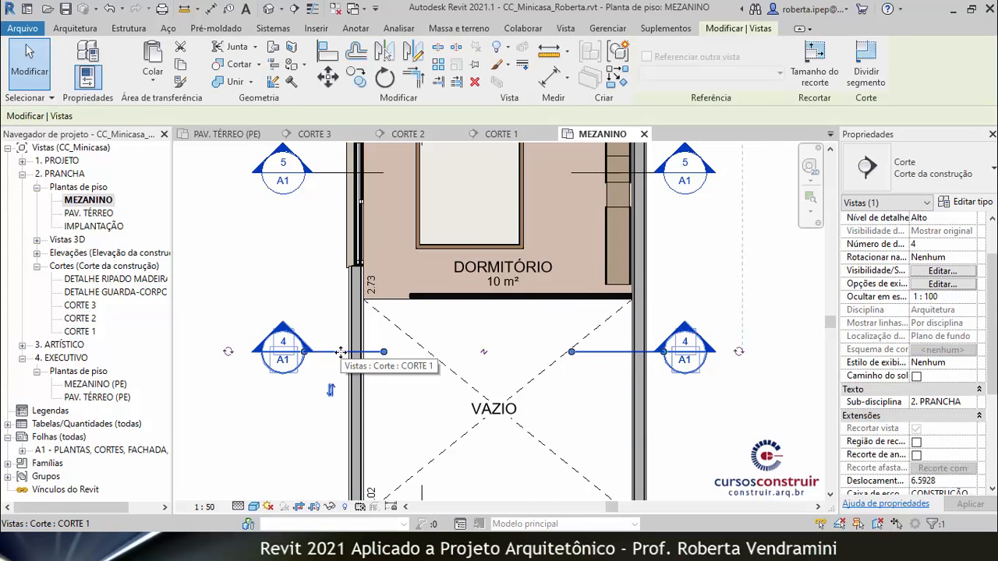
drag(341, 343, 337, 255)
key(Escape)
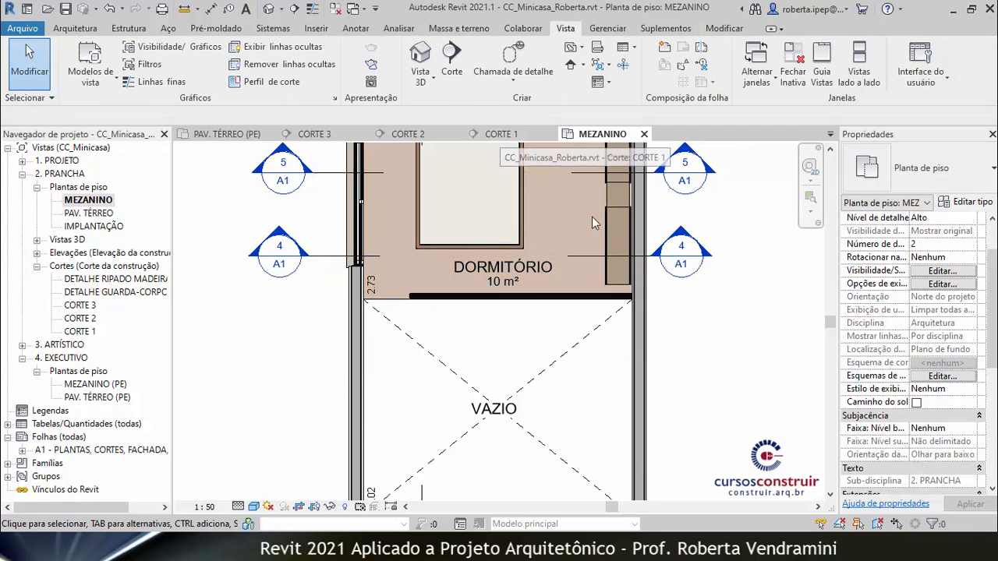
Check the mezzanine finish floor's cut lines in CORTE 1 with the section line in its new position.
click(499, 141)
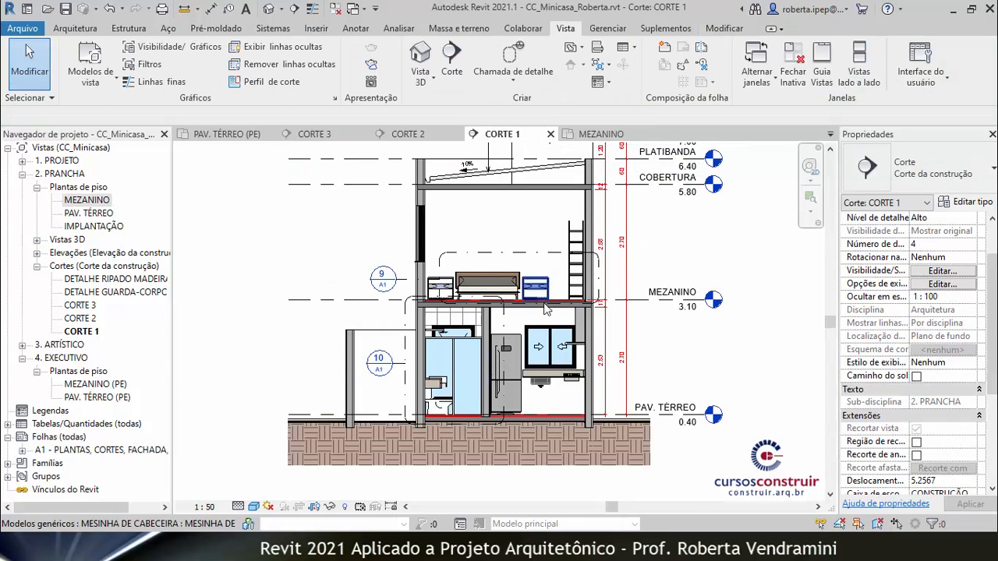
scroll(590, 304, up, 5)
scroll(642, 315, up, 2)
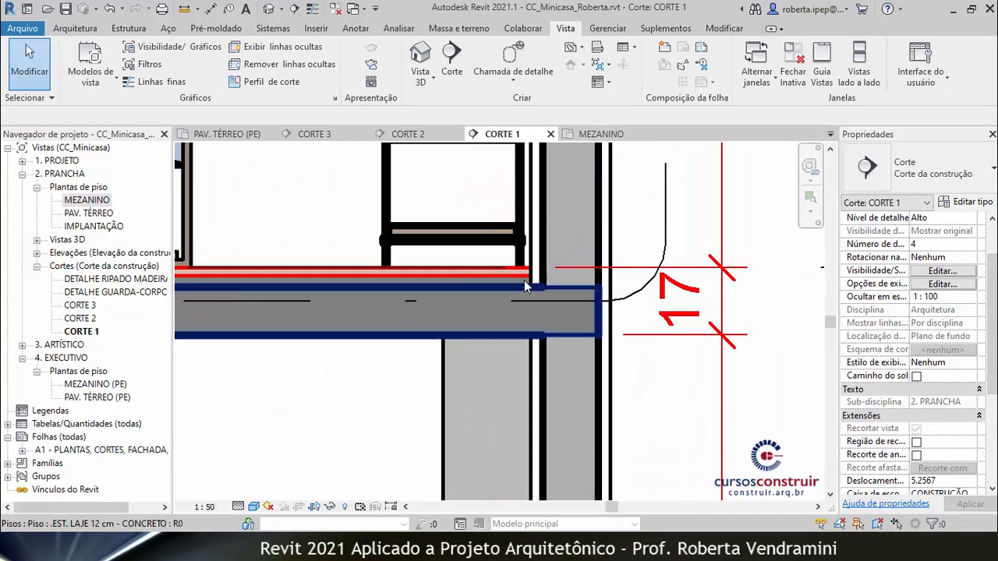
Examine the CORTE 1 section mark in the MEZANINO plan and compare it with the CORTE 1 view title on sheet A1.
click(593, 135)
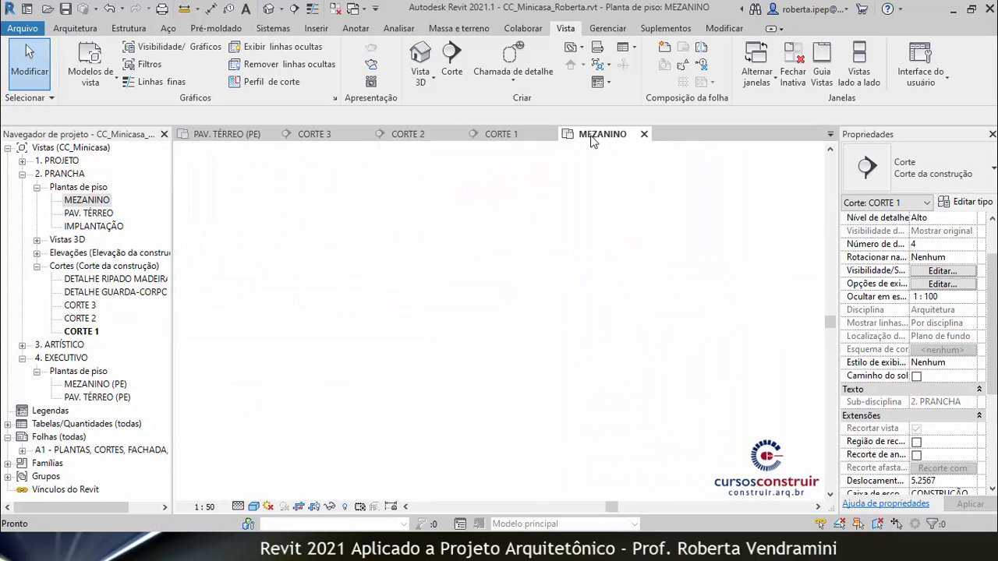
scroll(311, 304, up, 3)
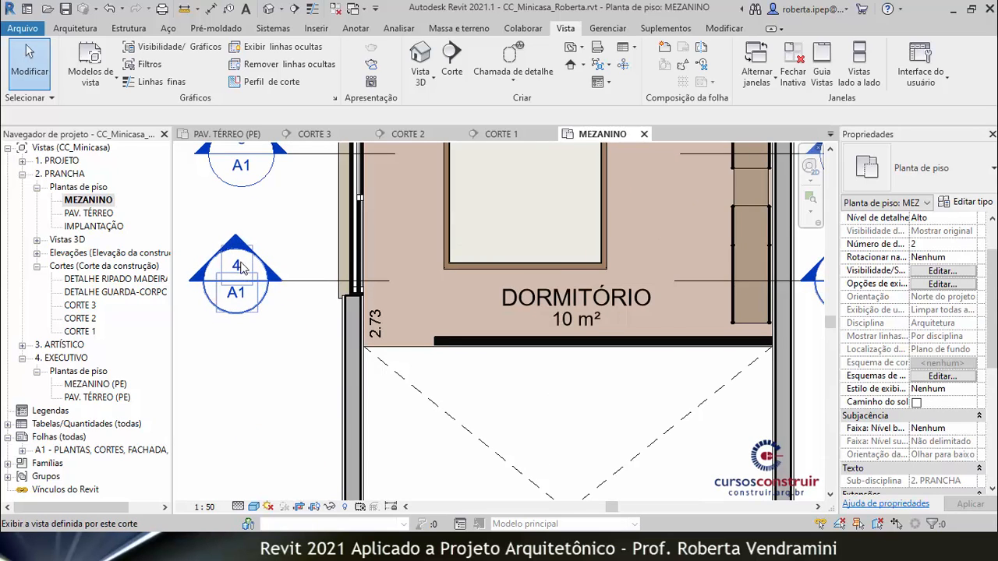
double_click(125, 450)
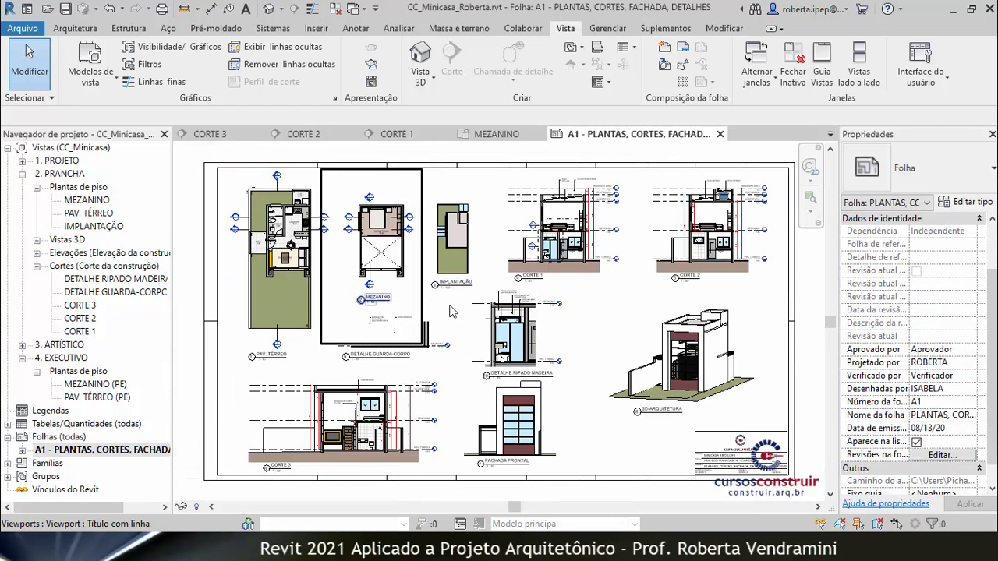
scroll(537, 299, up, 4)
scroll(514, 294, up, 2)
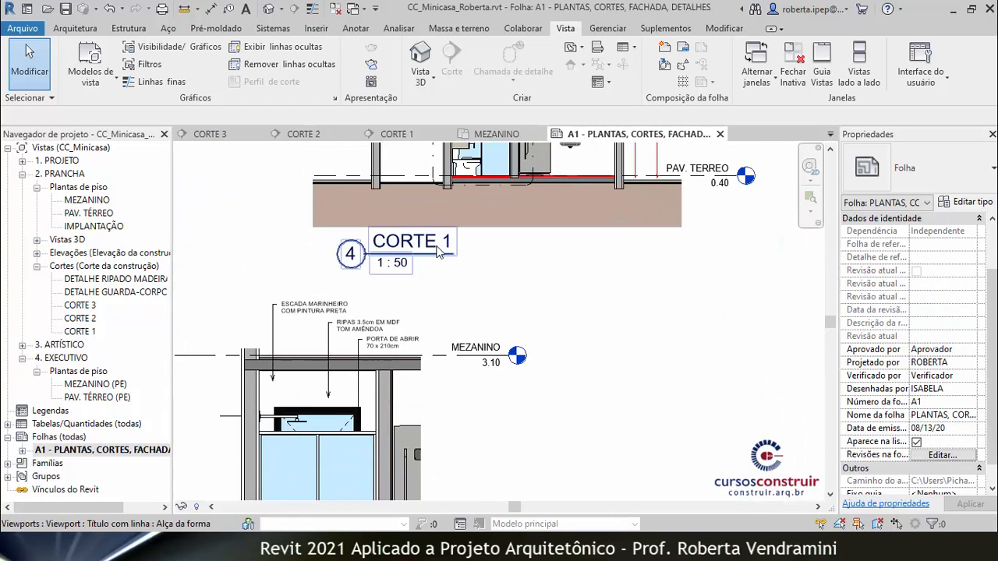
Compare the view titles and detail numbers of CORTE 1 and CORTE 2 on sheet A1.
scroll(343, 259, down, 4)
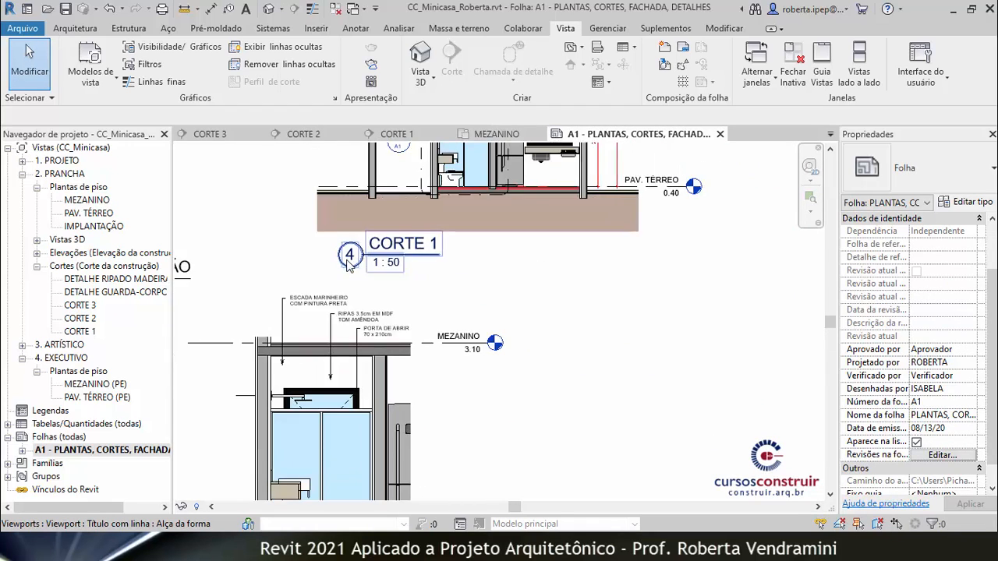
scroll(655, 265, up, 3)
scroll(655, 265, up, 2)
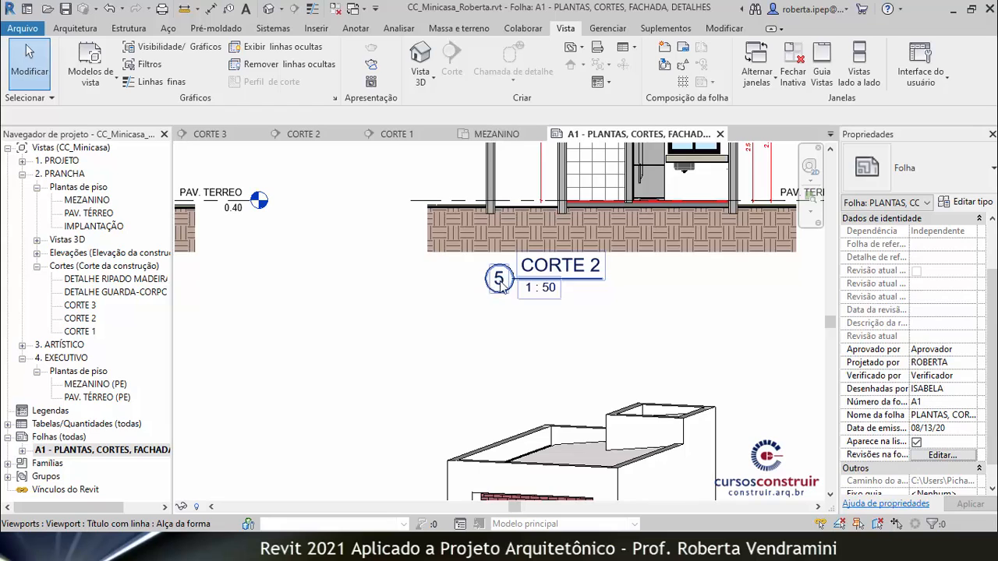
scroll(500, 276, down, 4)
scroll(511, 277, down, 3)
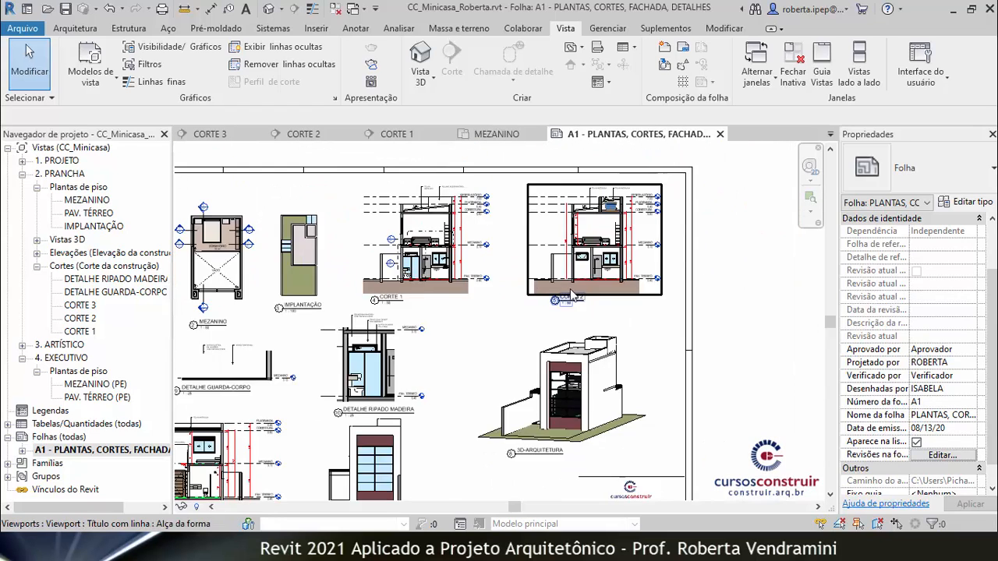
Examine the finish floor cut lines of CORTE 1 and CORTE 3 on sheet A1.
scroll(489, 260, up, 6)
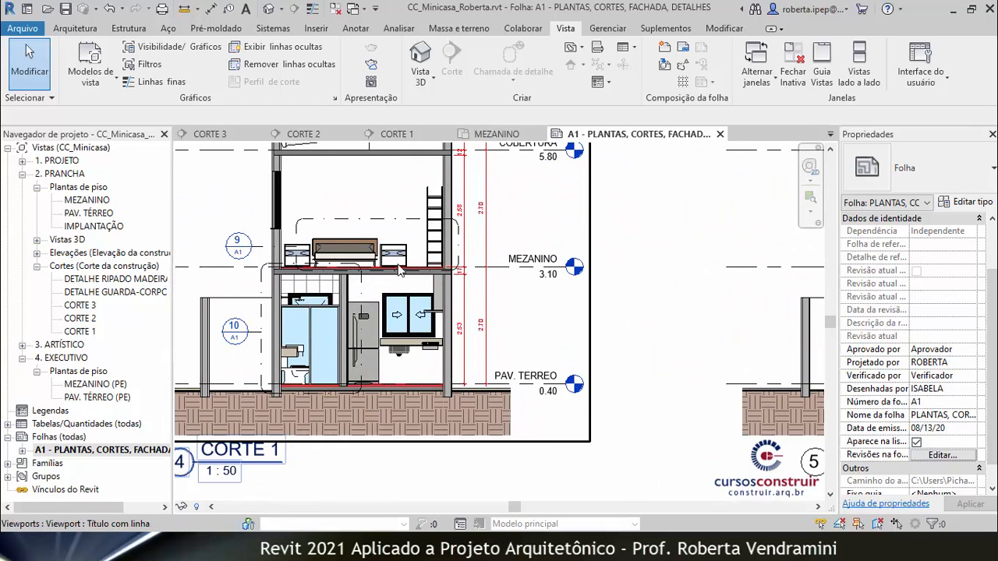
scroll(425, 271, up, 3)
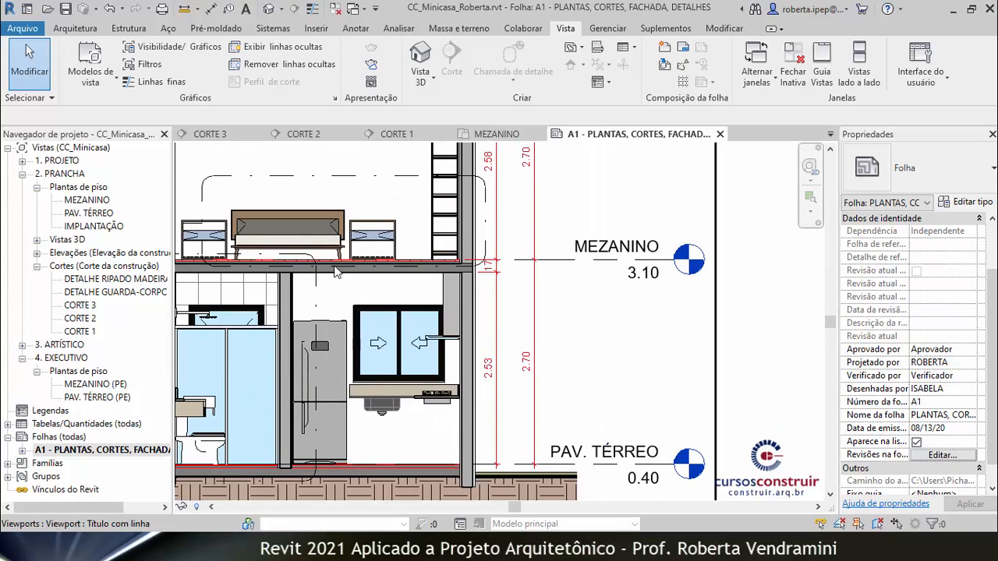
scroll(468, 269, down, 2)
scroll(449, 258, up, 5)
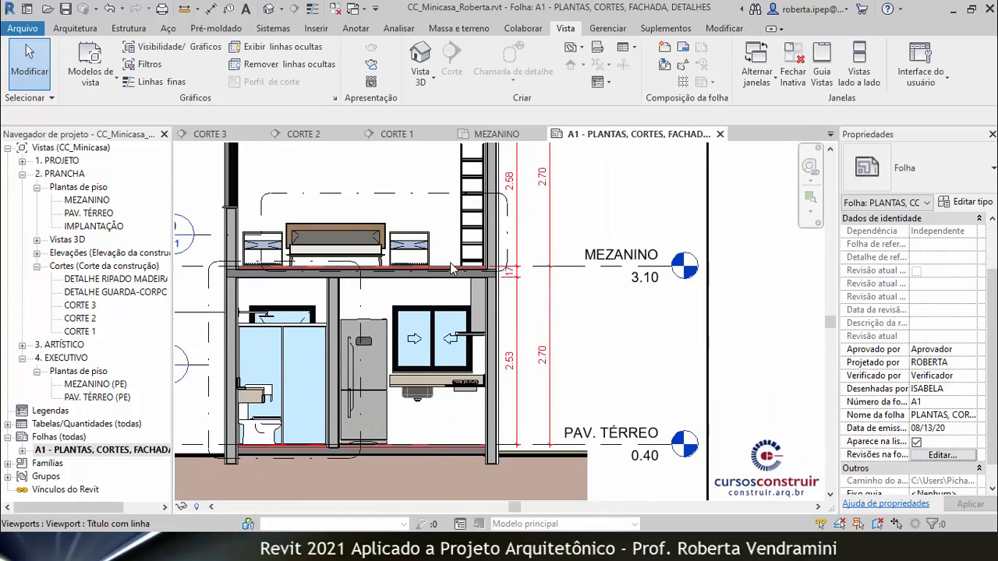
scroll(465, 260, down, 5)
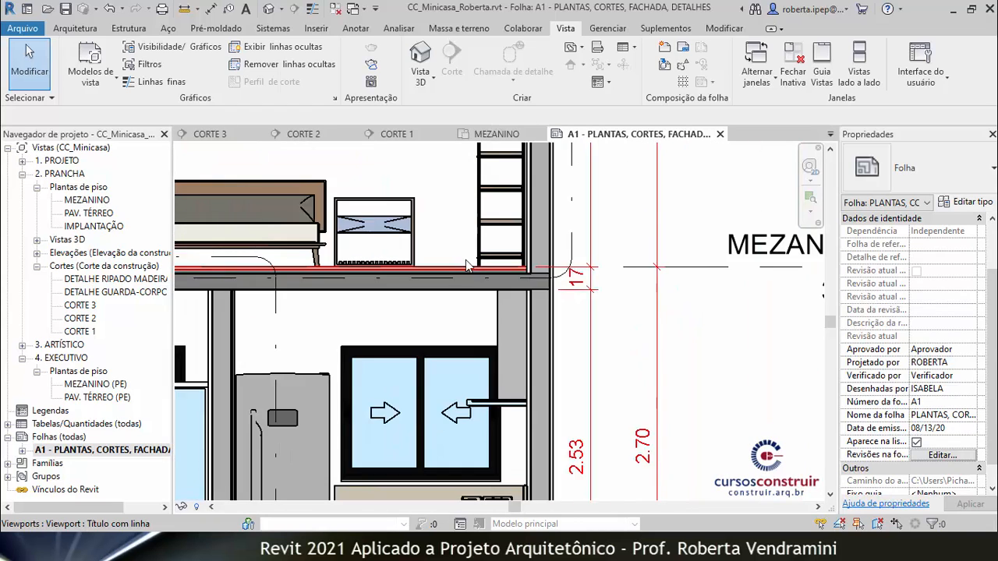
scroll(482, 262, down, 4)
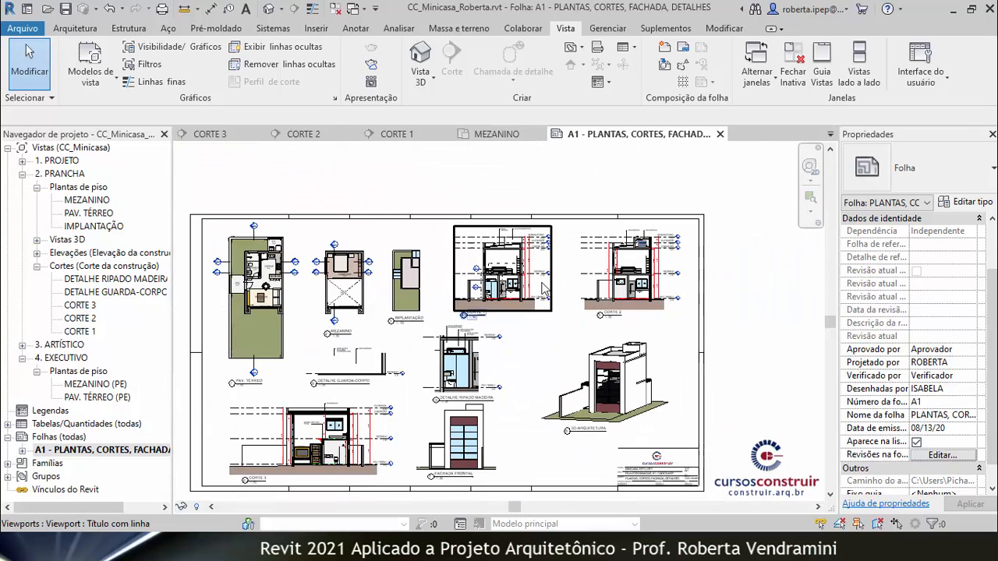
scroll(326, 466, up, 5)
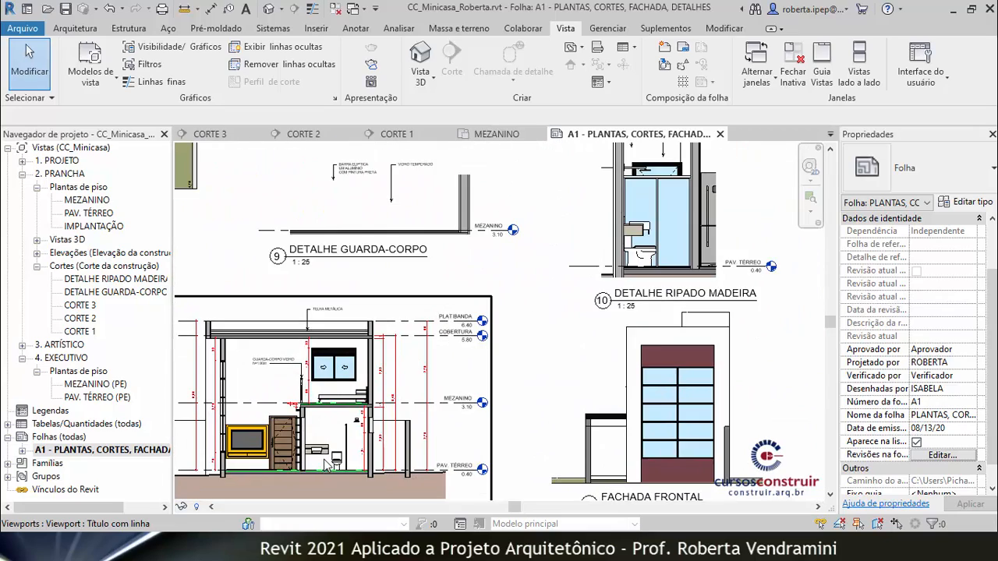
scroll(384, 371, down, 5)
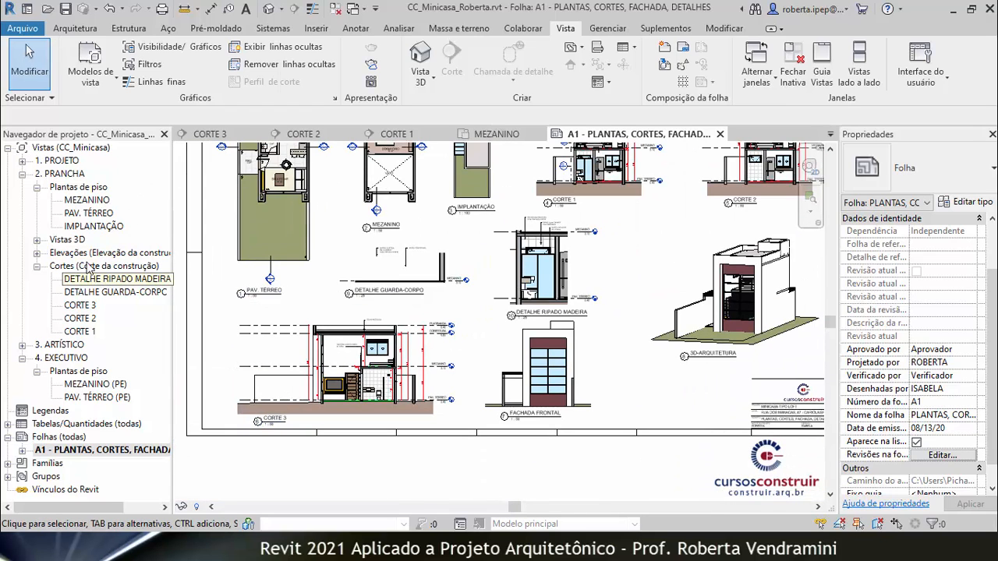
Open CORTE 2 and select the PRANCHA - CORTE template among the view templates for elevations, sections and detail views.
double_click(79, 318)
scroll(471, 307, down, 5)
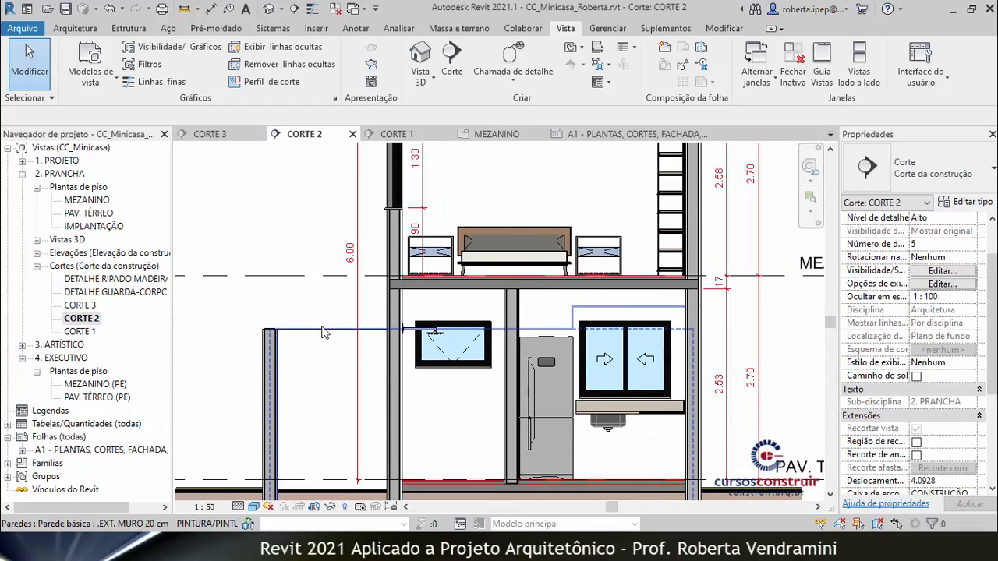
click(117, 83)
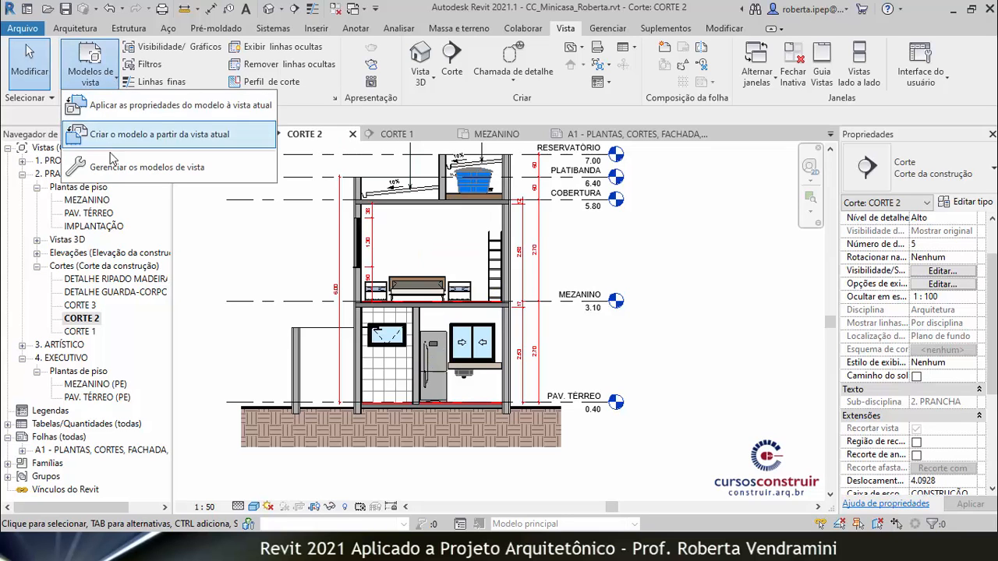
click(113, 168)
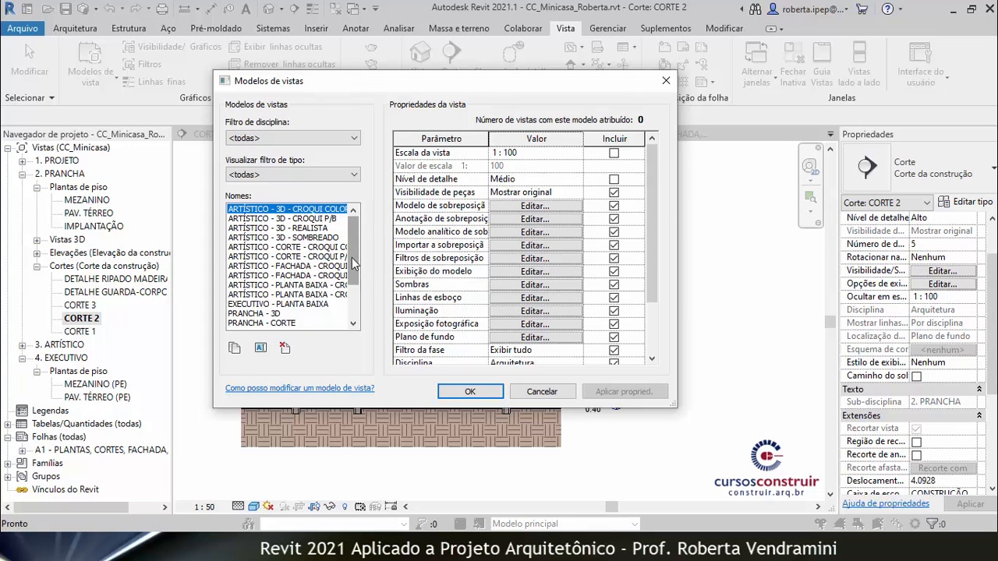
drag(352, 257, 350, 286)
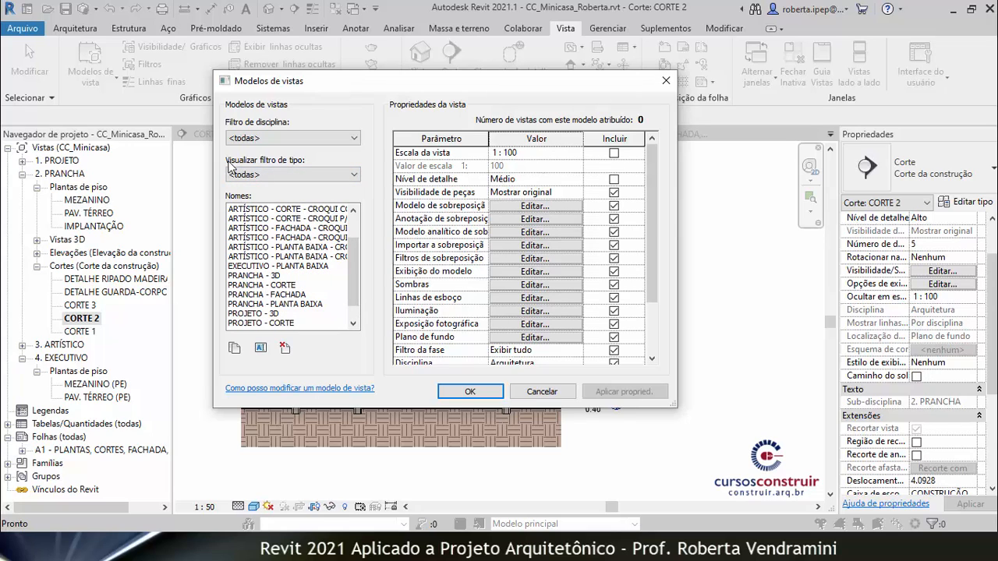
click(352, 175)
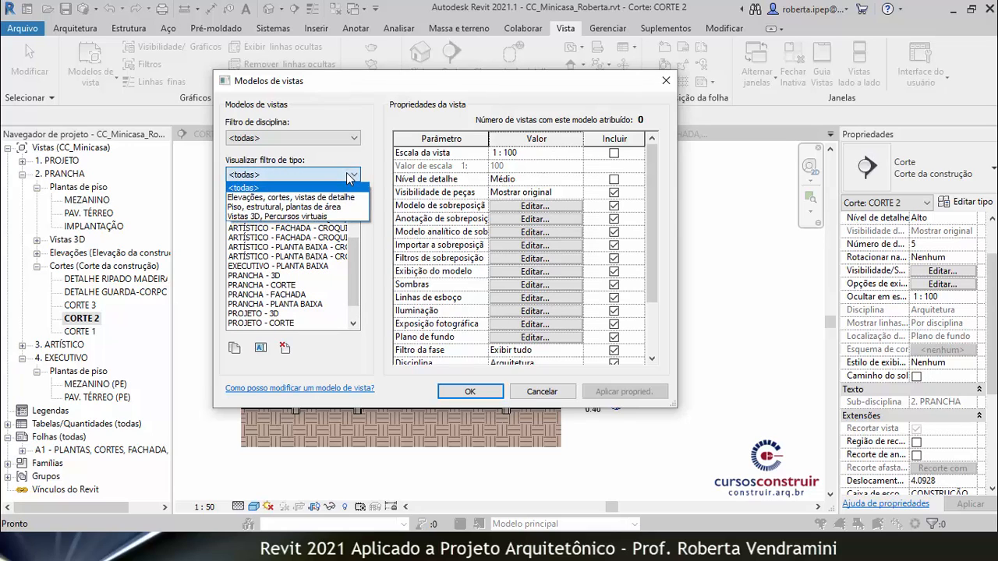
click(257, 198)
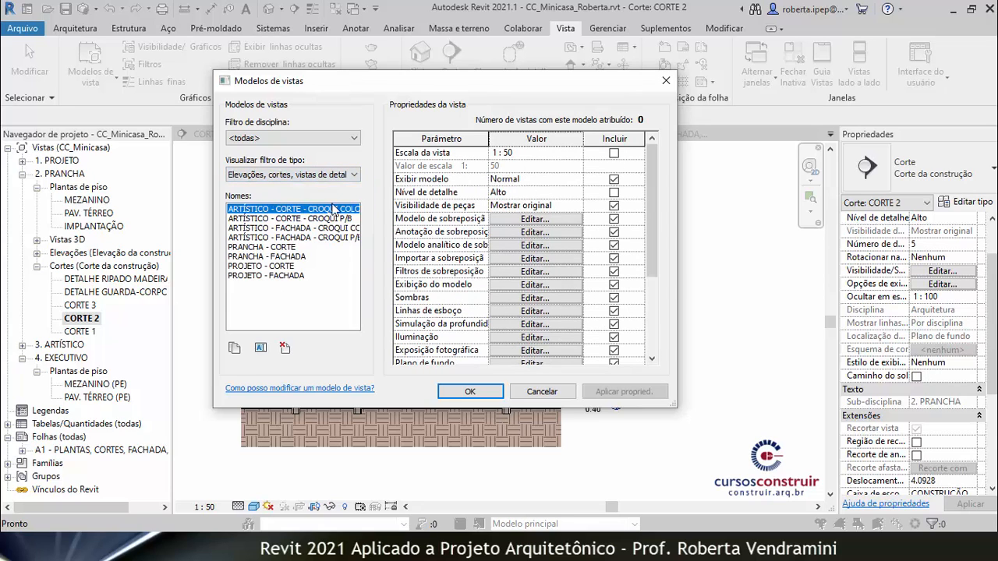
click(248, 247)
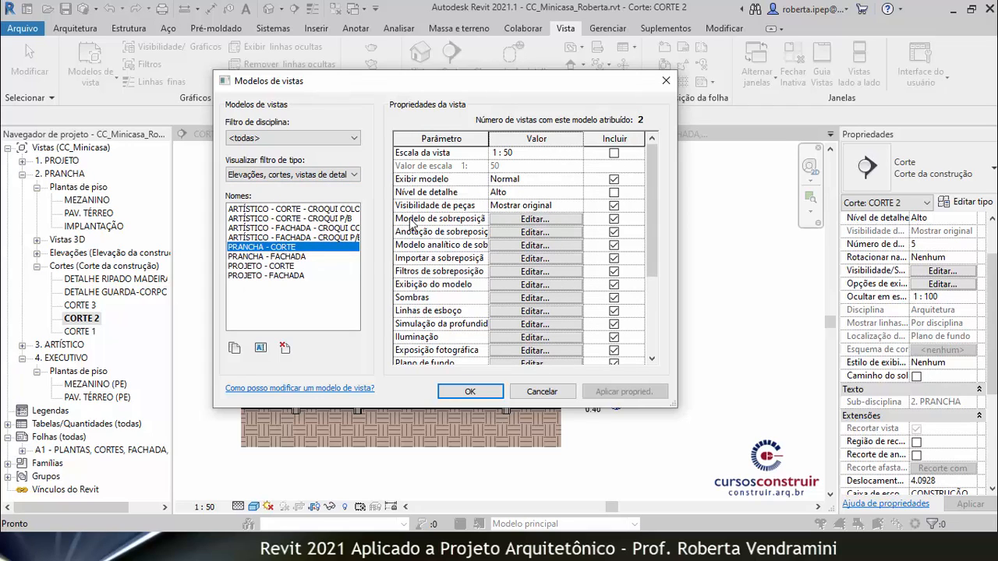
Set the PISO ACABAMENTO filter's cut line color to <Sem sobreposição> in the PRANCHA - CORTE template and apply the change.
click(535, 219)
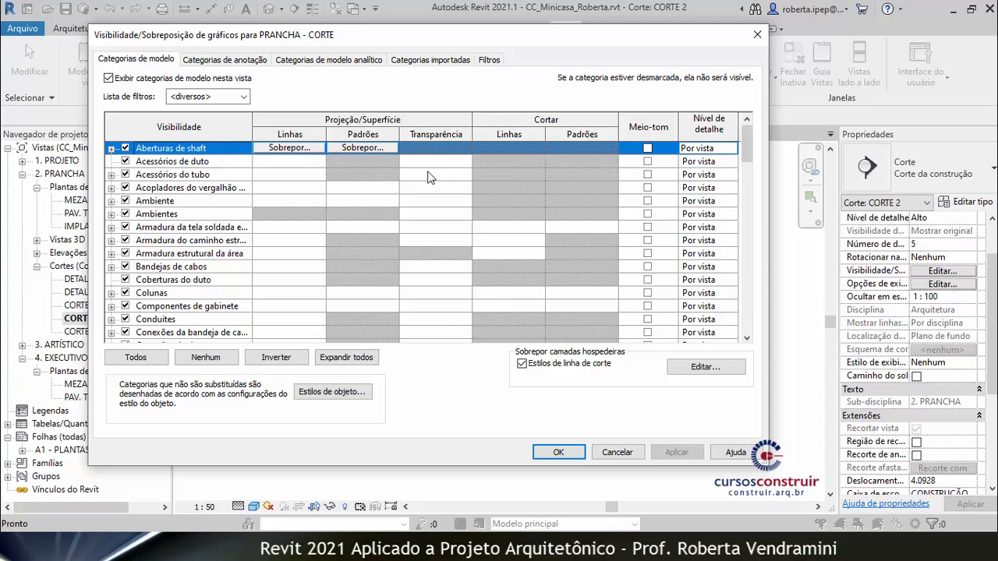
click(494, 62)
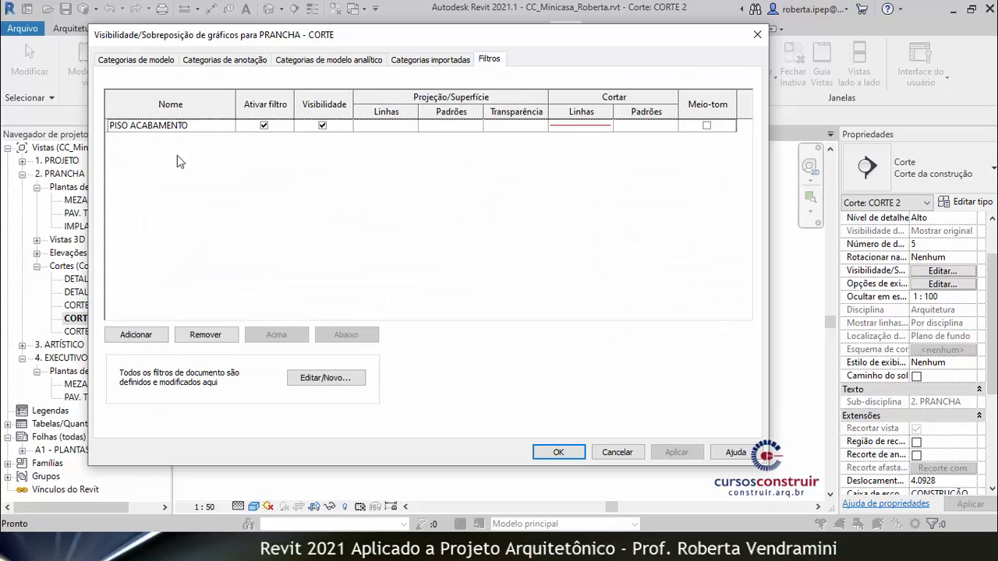
click(586, 126)
click(583, 125)
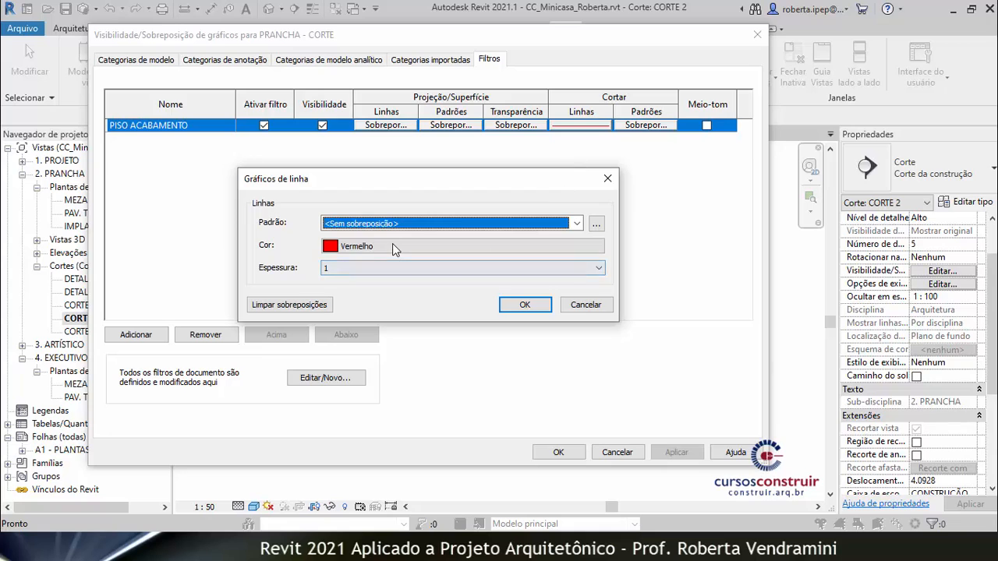
click(392, 247)
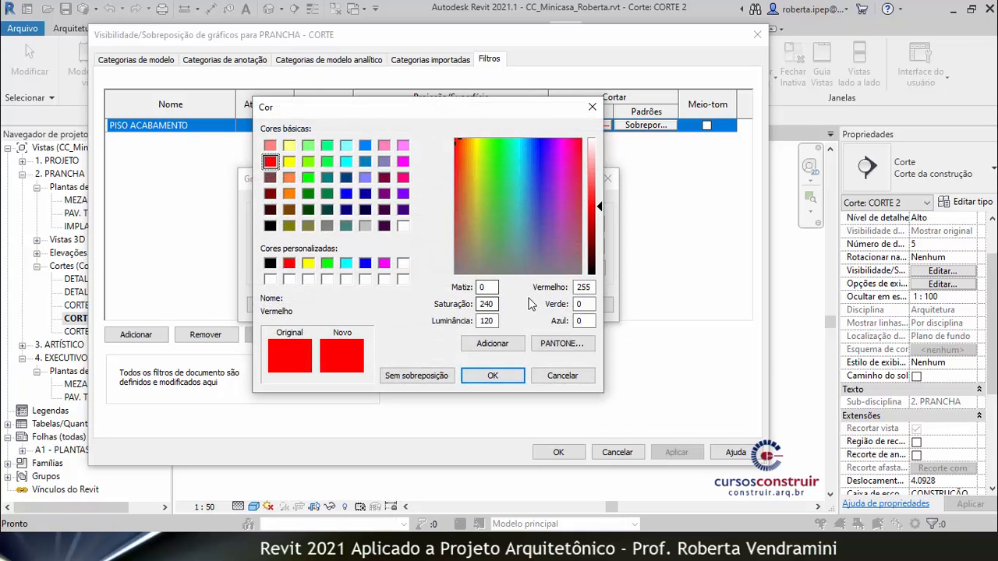
click(425, 381)
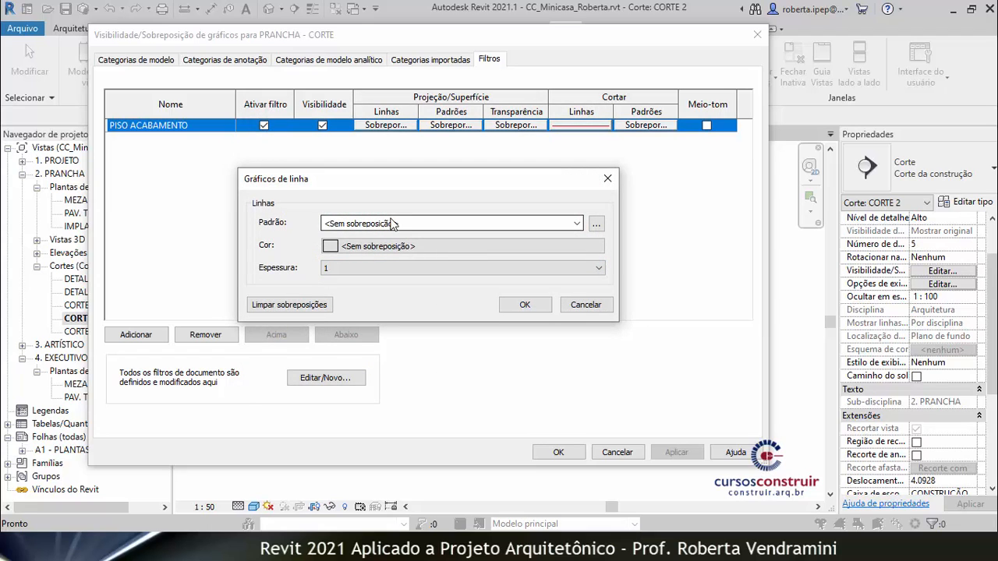
click(533, 305)
click(676, 453)
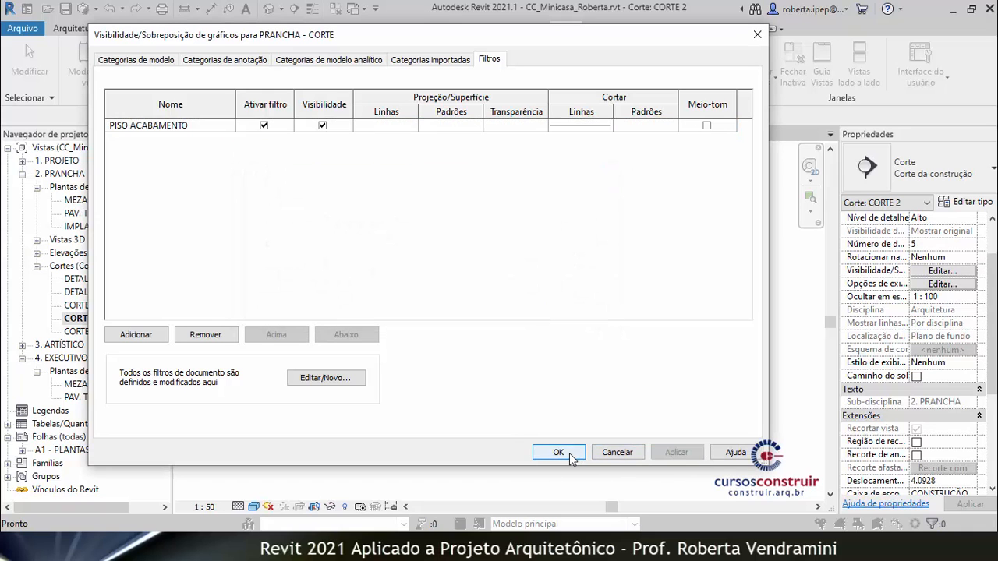
click(558, 453)
click(471, 391)
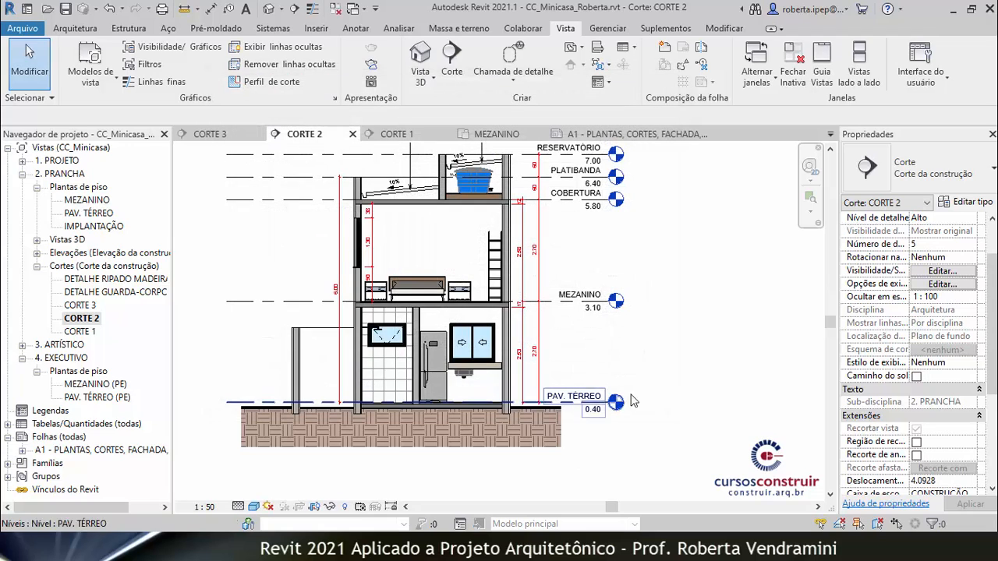
Check the cut lines of the mezzanine finish floor in CORTE 2.
scroll(411, 304, up, 5)
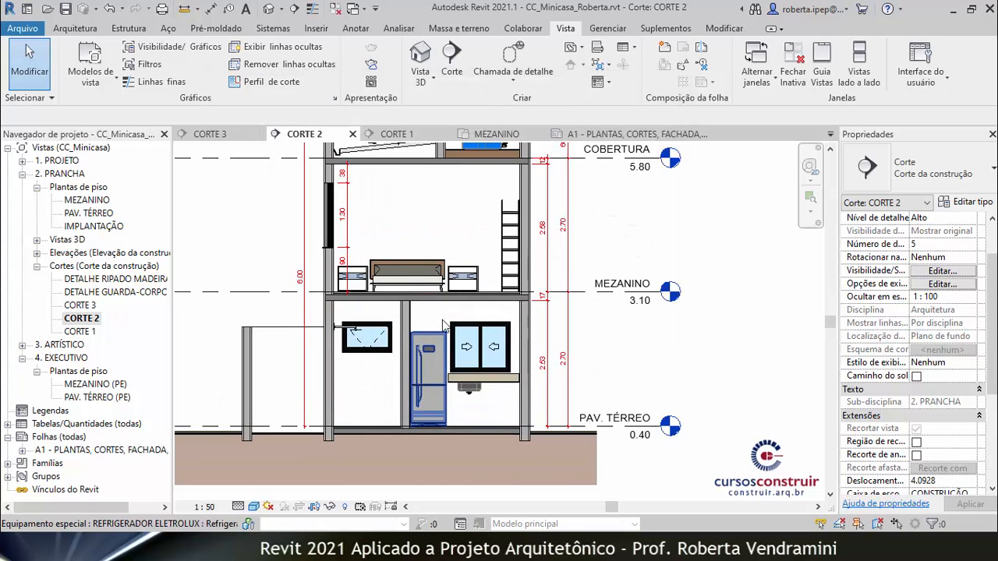
scroll(353, 313, up, 3)
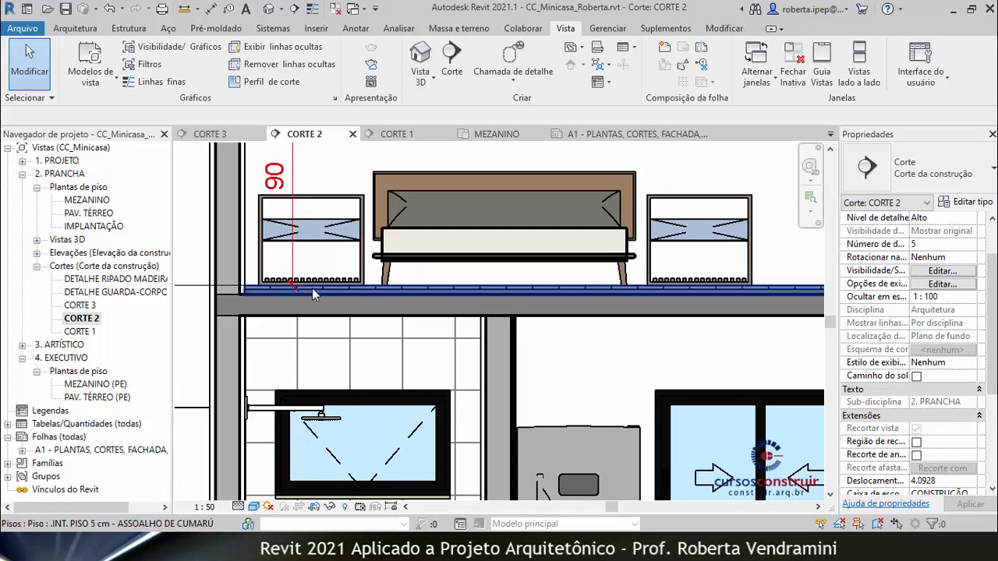
scroll(243, 291, up, 2)
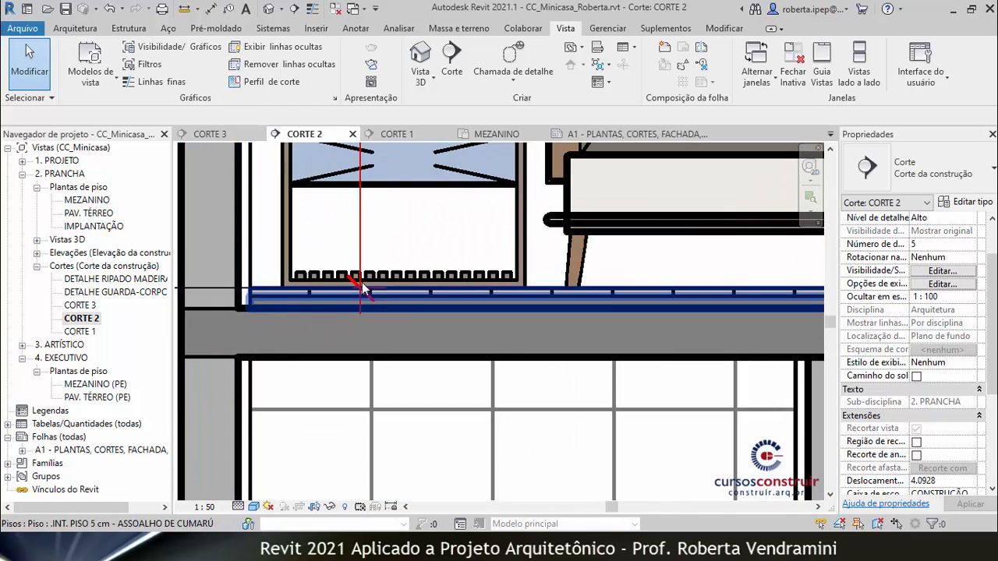
scroll(413, 285, down, 5)
scroll(442, 285, down, 2)
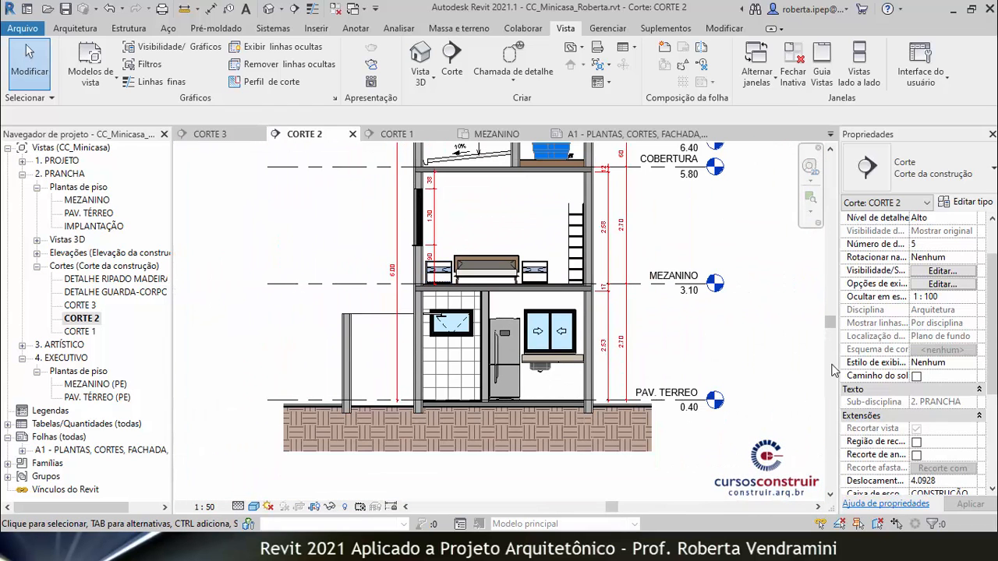
Assign the PRANCHA - CORTE view template to CORTE 3 and inspect the mezzanine finish floor near the glass railing.
double_click(81, 306)
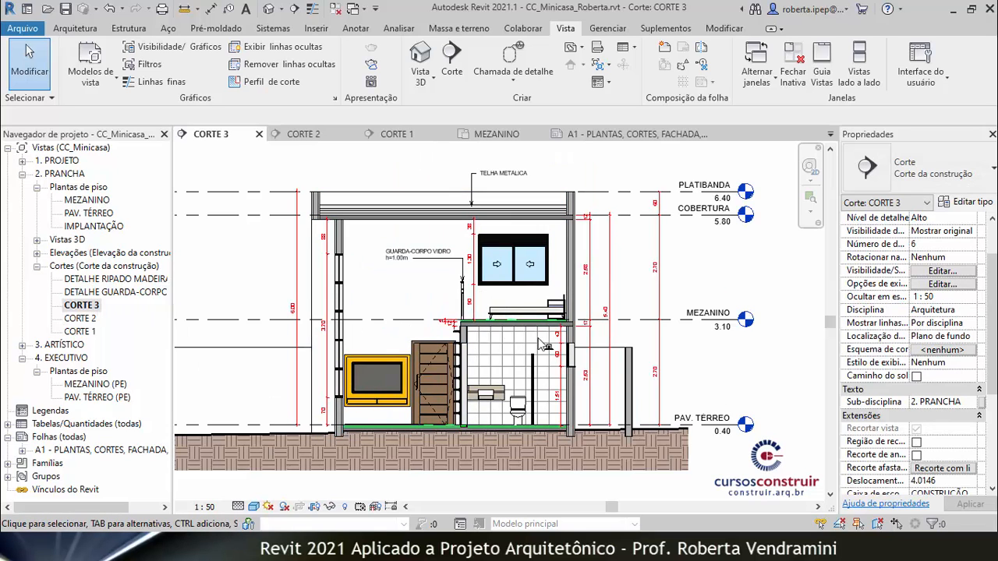
drag(992, 308, 992, 367)
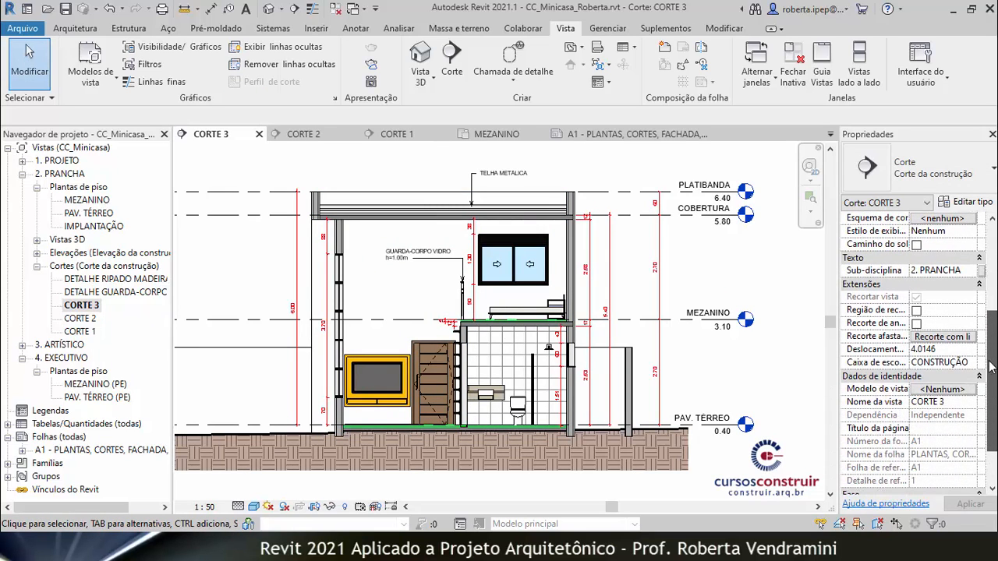
click(938, 393)
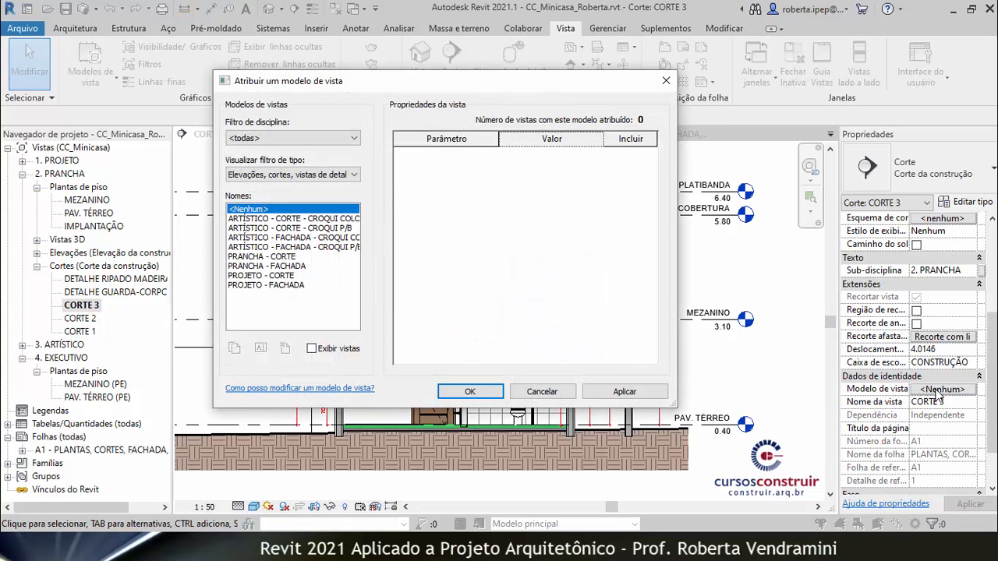
click(269, 257)
click(624, 392)
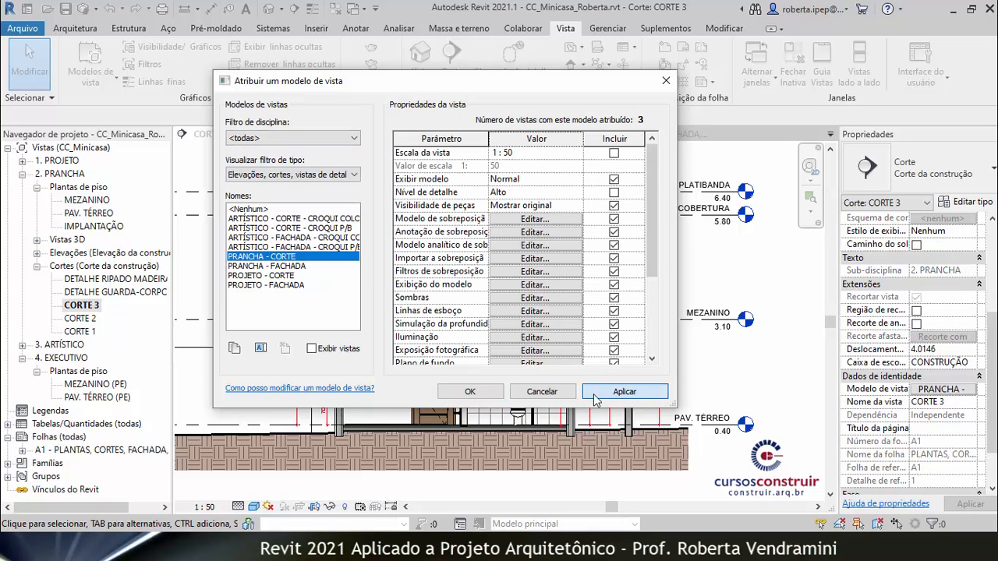
click(471, 392)
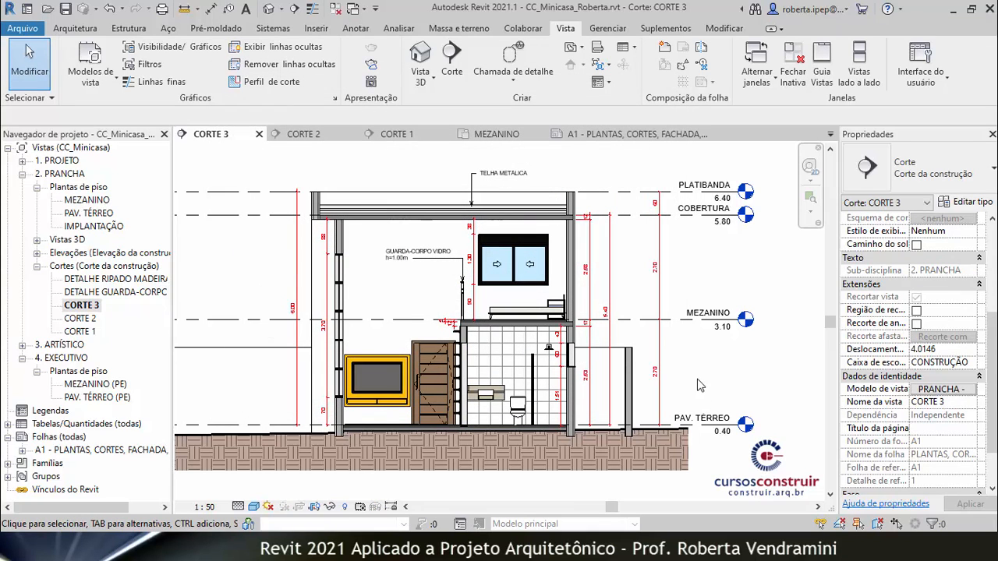
scroll(683, 373, up, 3)
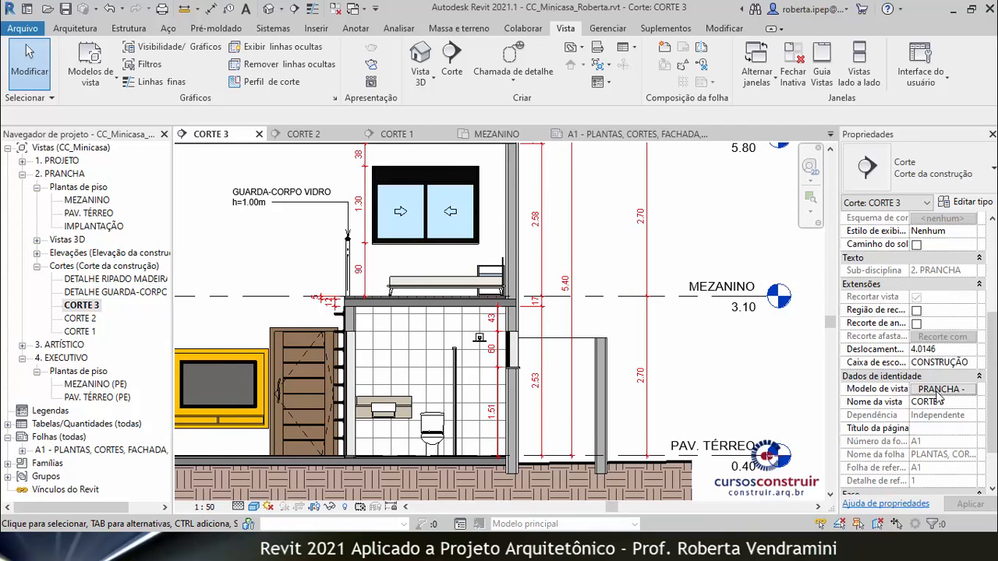
scroll(354, 294, up, 5)
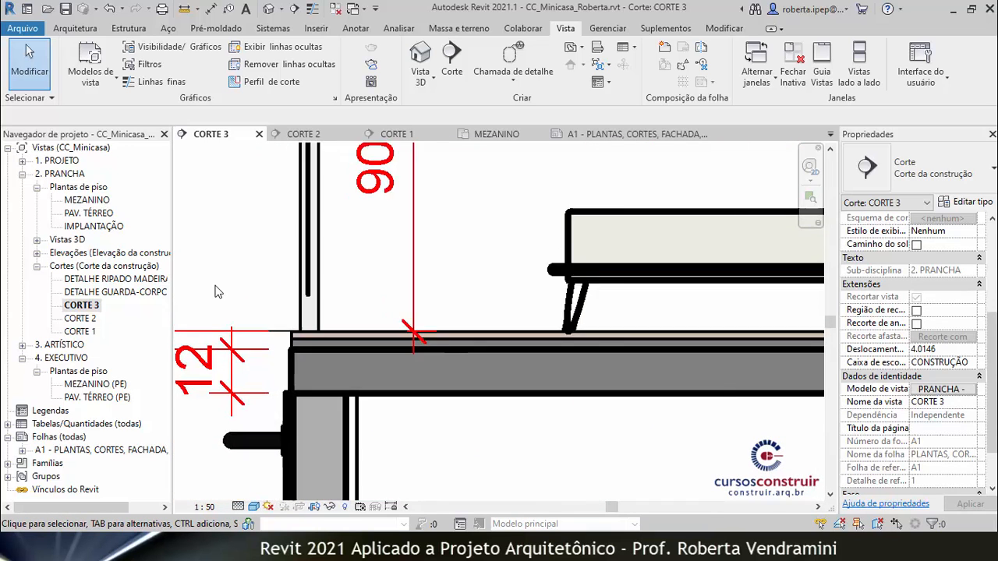
Examine the mezzanine finish floor, slab, walls and bathroom window in CORTE 3, both close up and across the whole section.
scroll(216, 290, down, 2)
scroll(378, 265, down, 4)
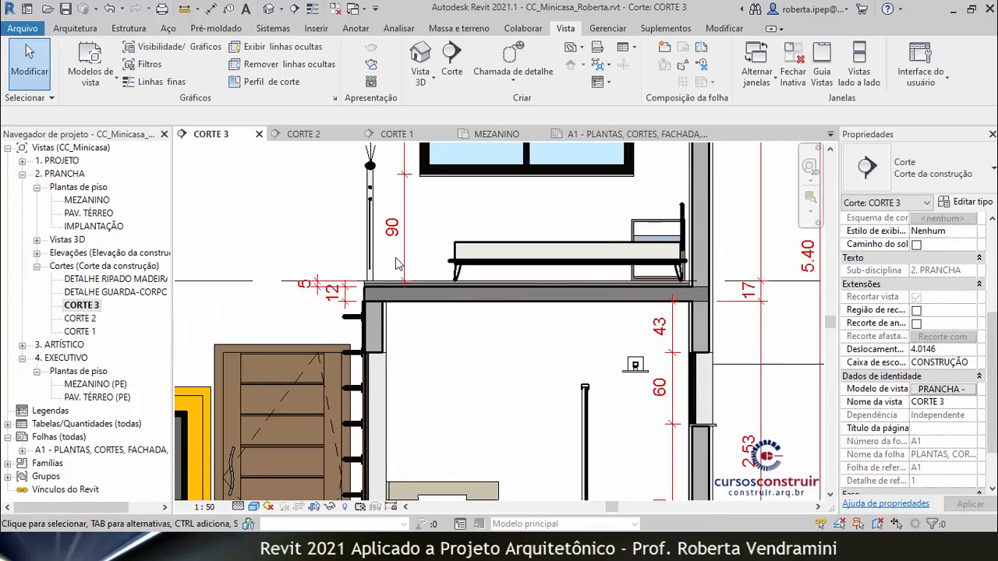
scroll(577, 322, up, 3)
scroll(577, 322, up, 2)
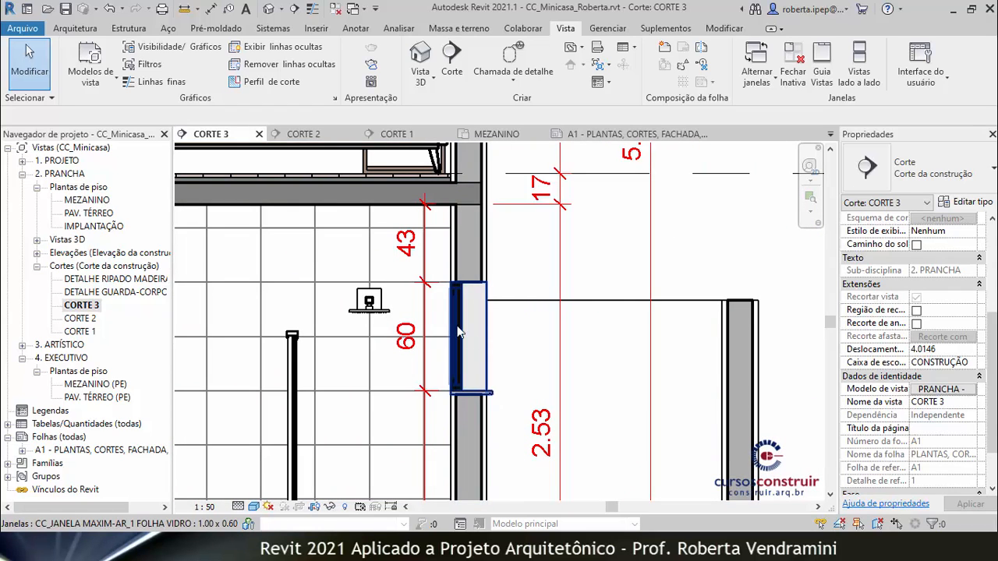
scroll(616, 351, down, 2)
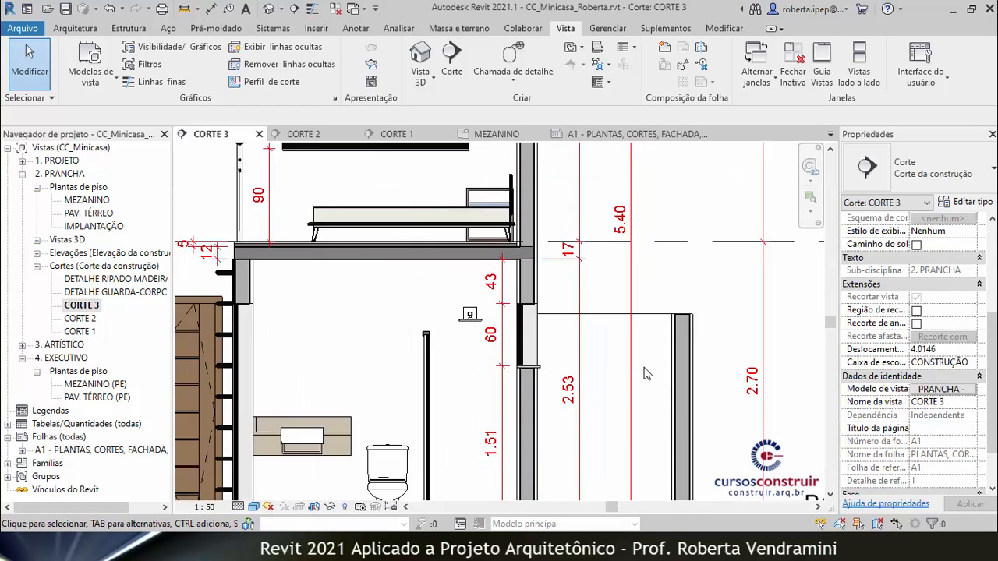
scroll(645, 374, down, 2)
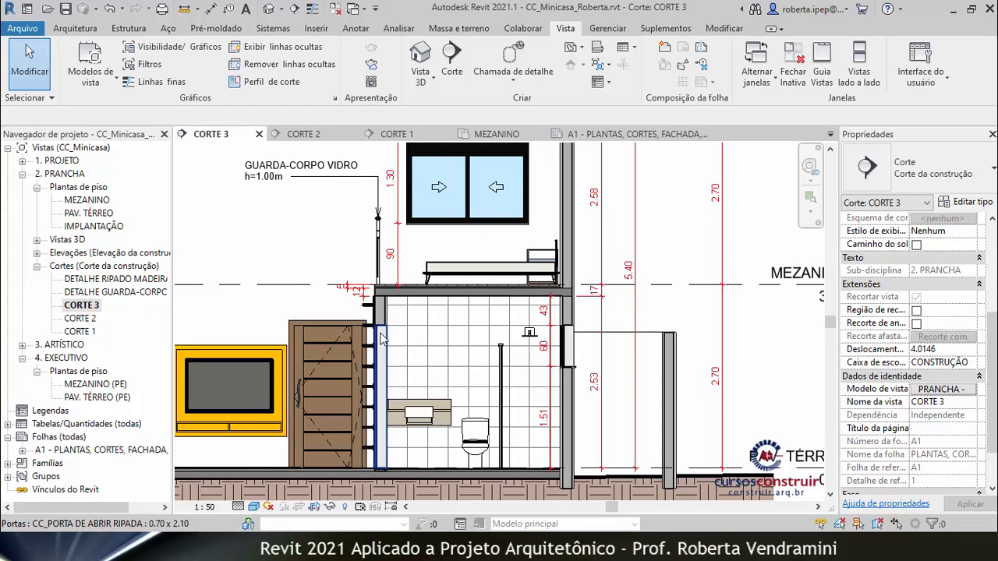
scroll(553, 316, down, 2)
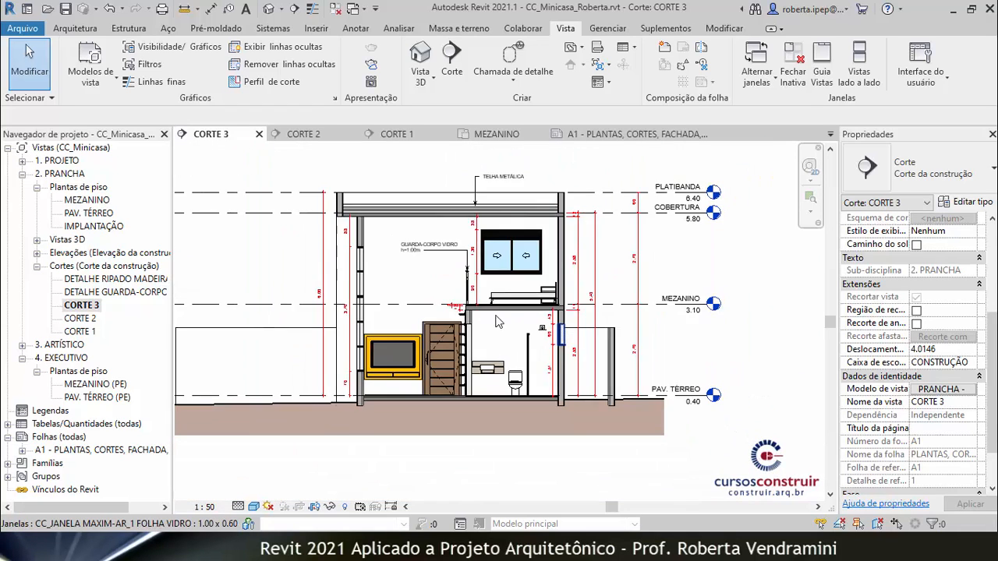
scroll(379, 312, up, 2)
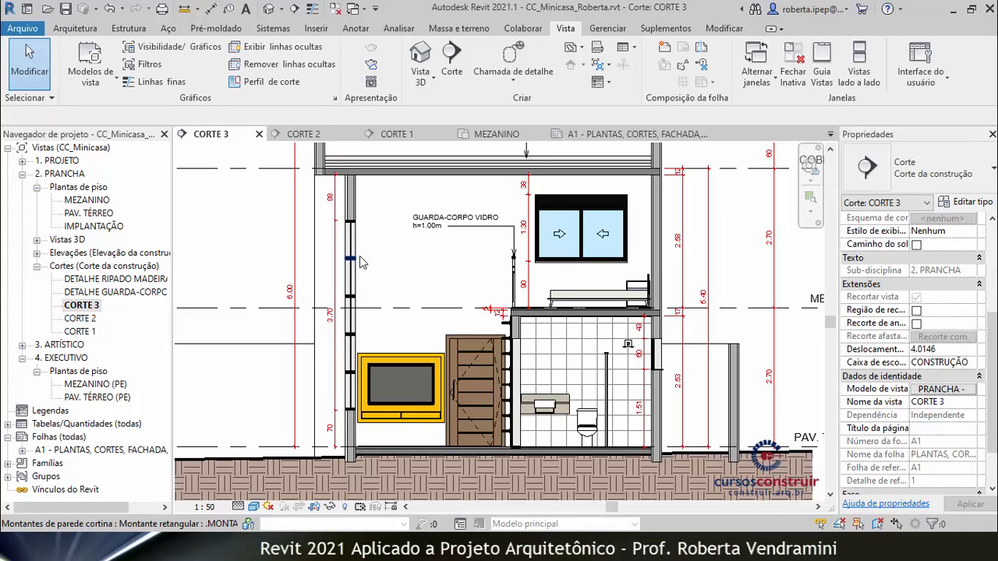
scroll(560, 312, up, 5)
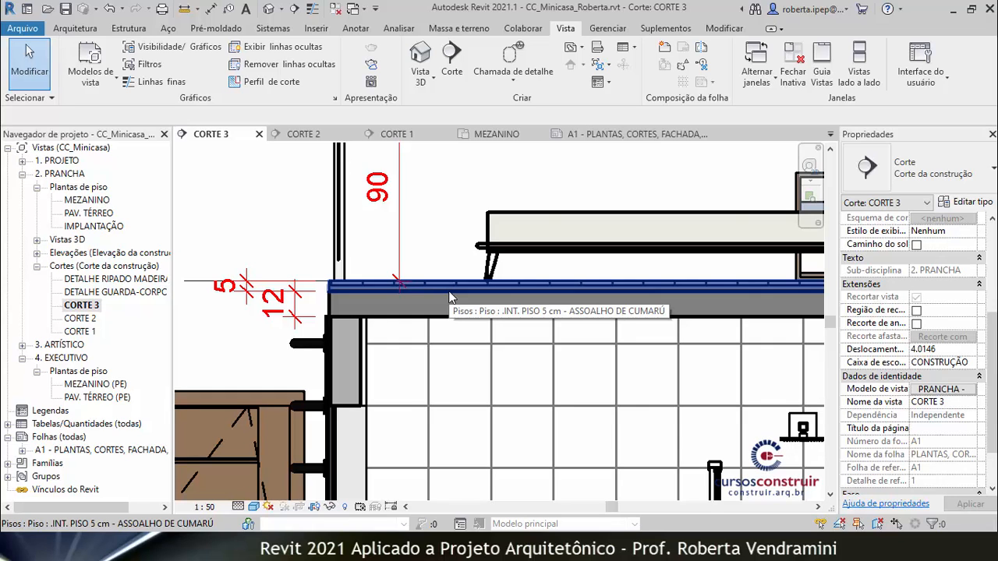
scroll(449, 298, down, 6)
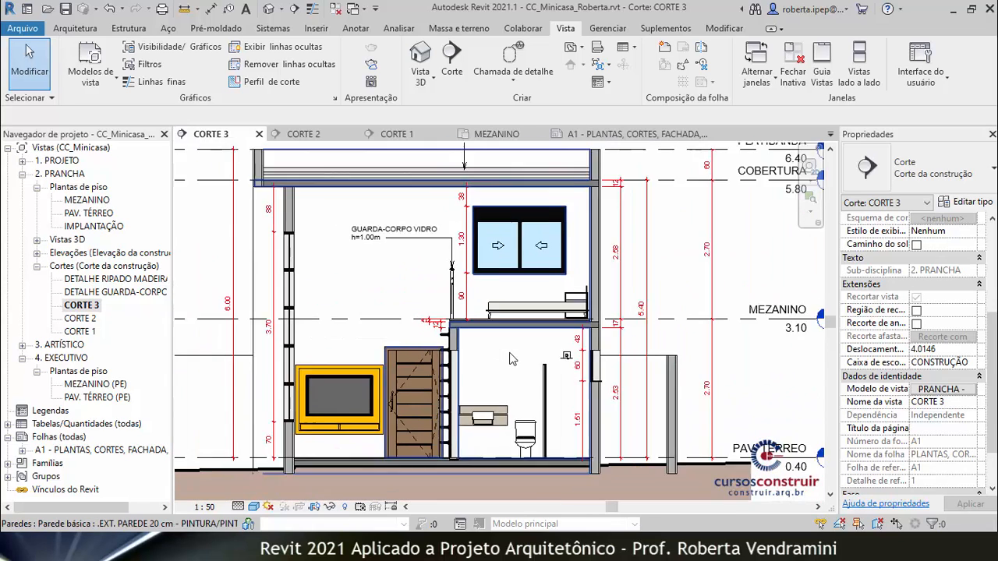
scroll(530, 366, down, 3)
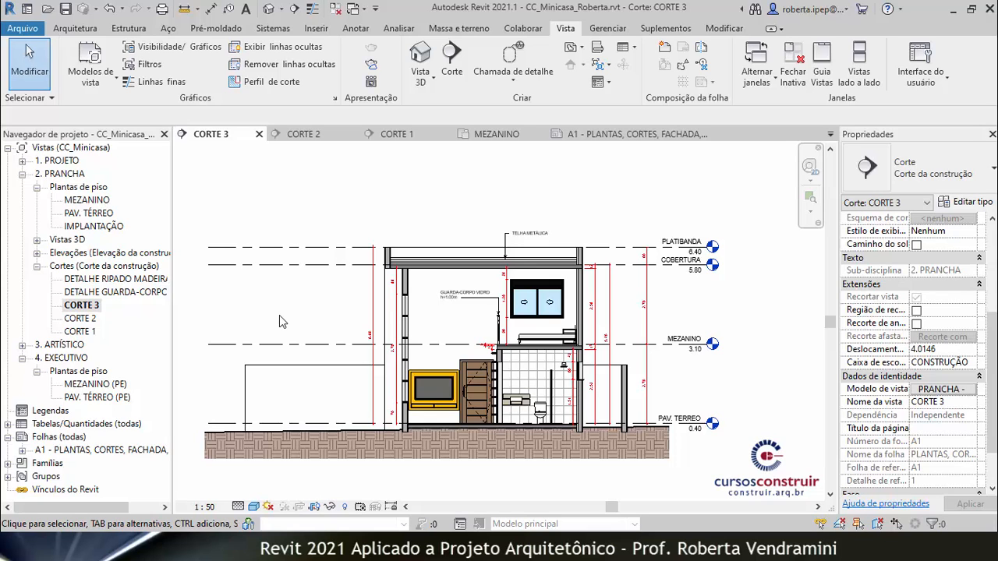
scroll(537, 372, up, 5)
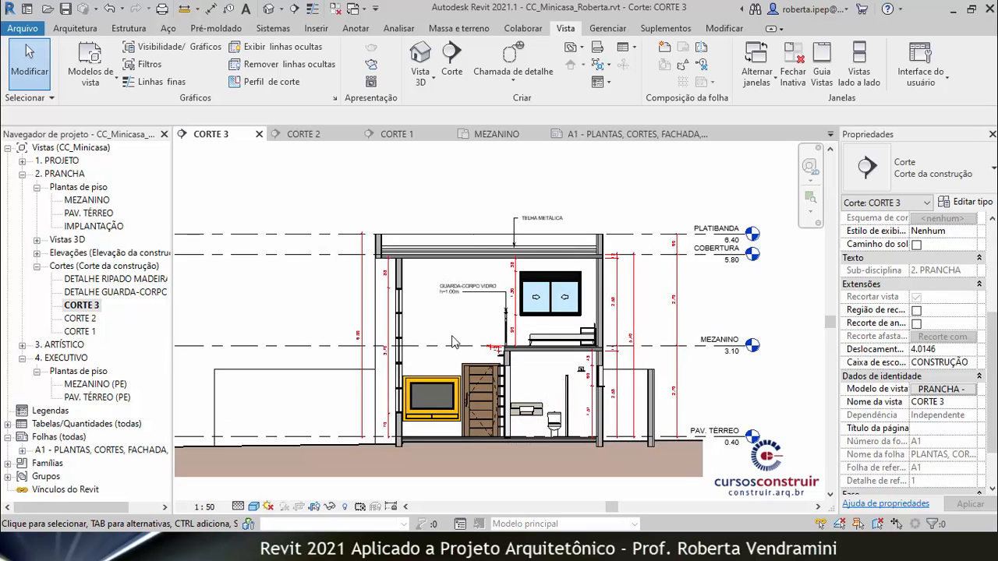
scroll(536, 372, down, 6)
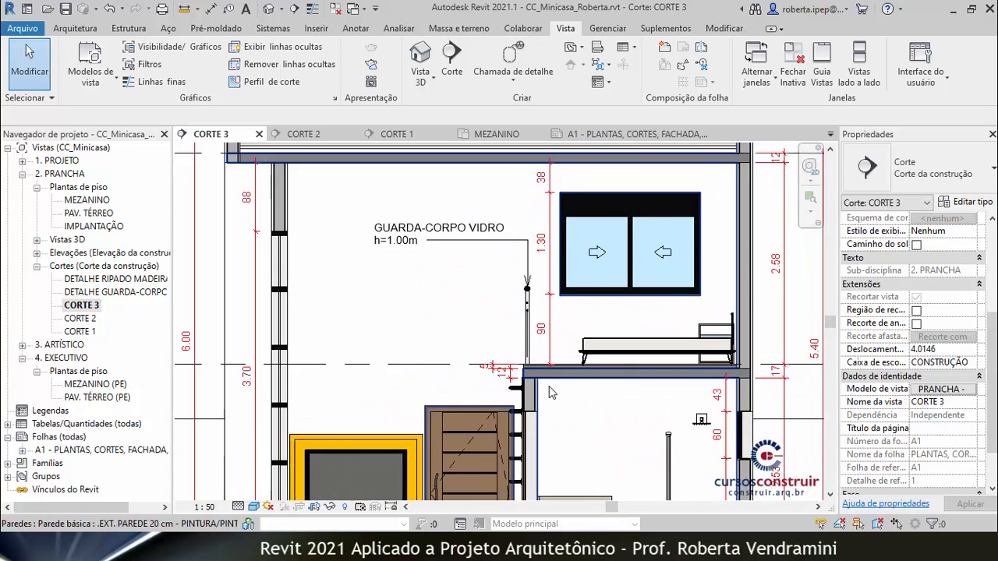
Join the geometry of the 12 cm concrete roof slab and the parapet wall at the slab's end in CORTE 3.
scroll(355, 232, up, 2)
scroll(355, 232, up, 3)
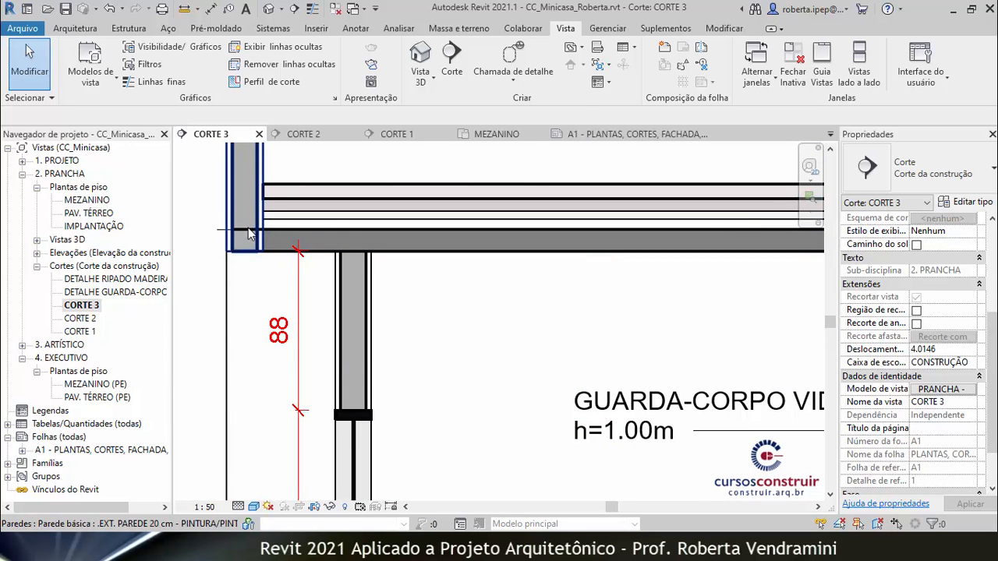
click(485, 253)
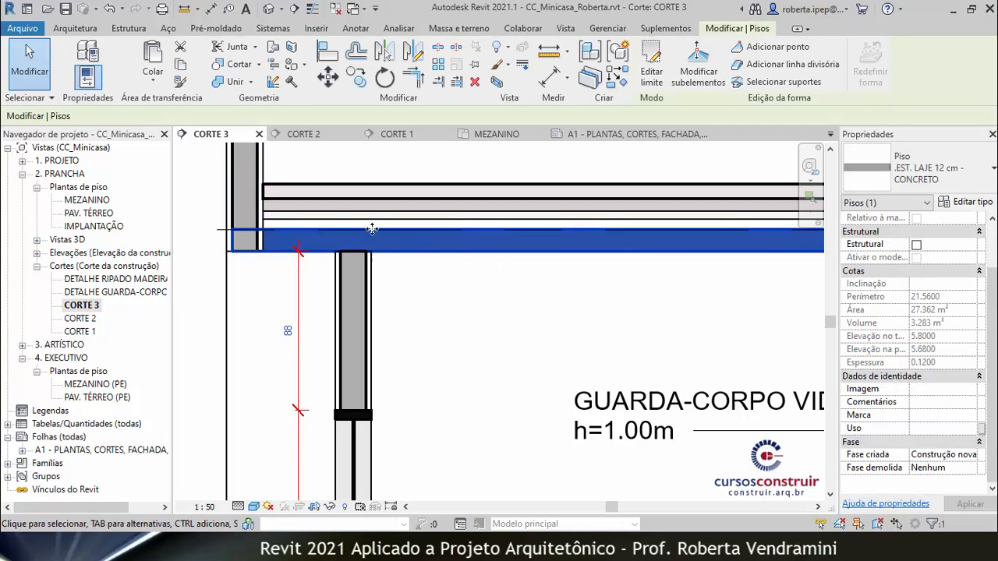
click(234, 84)
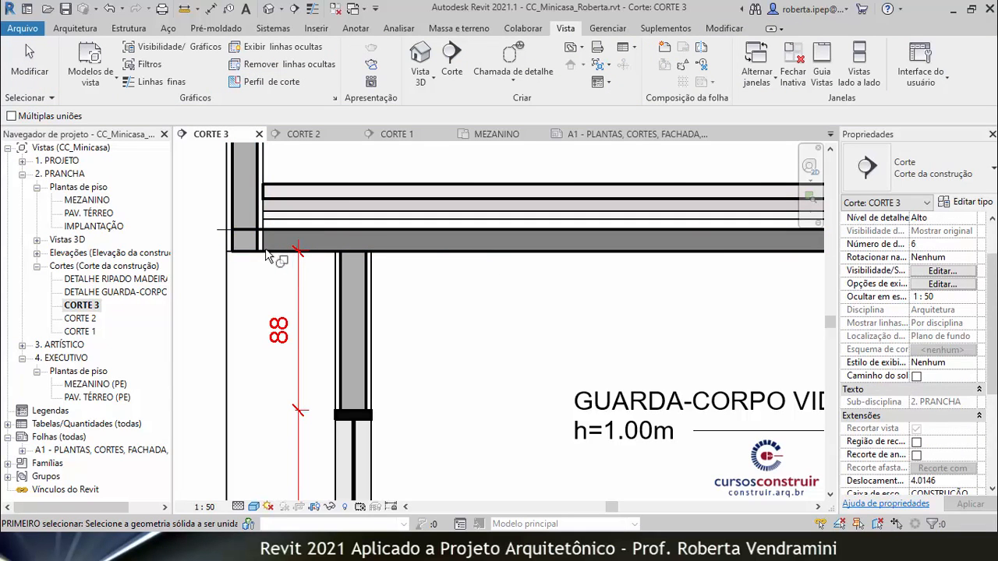
click(241, 245)
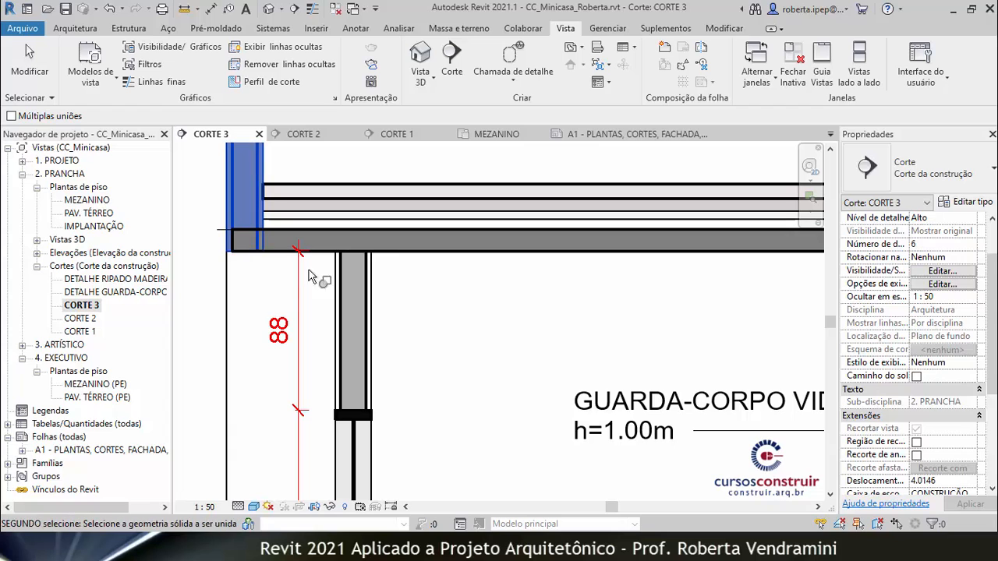
key(Escape)
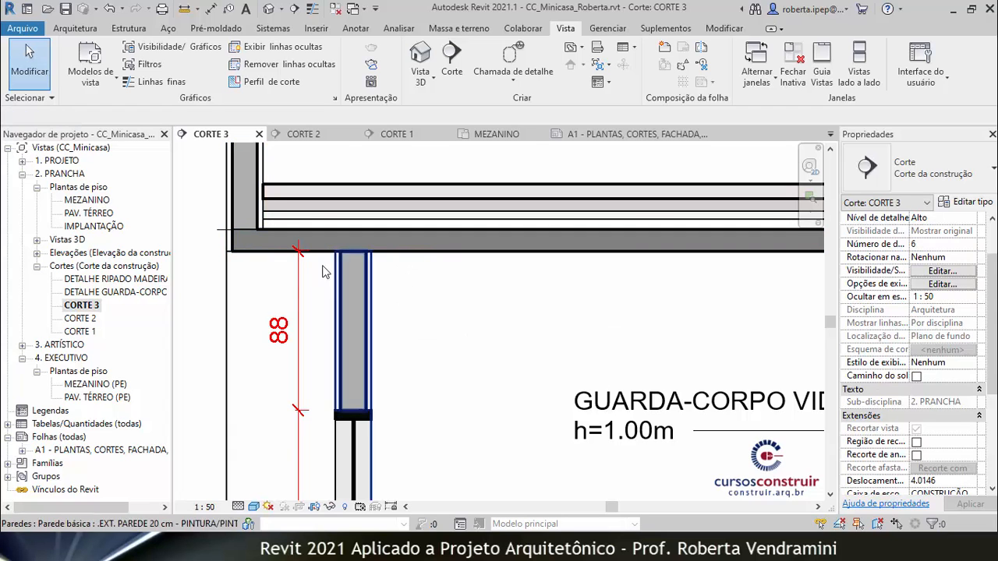
Open the PAV. TÉRREO (PE) executive floor plan and duplicate the view without its detailing.
scroll(372, 284, down, 4)
scroll(416, 235, down, 3)
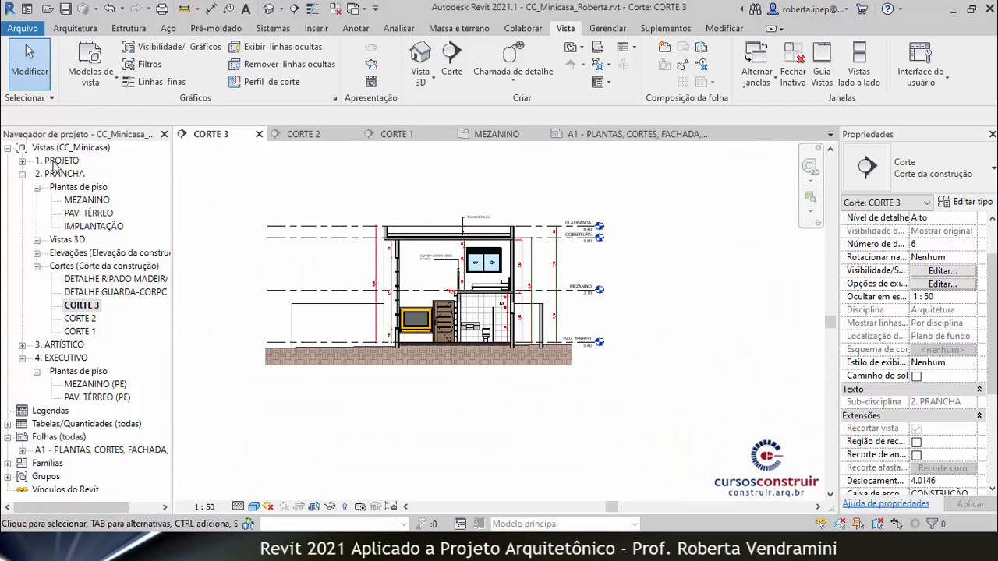
double_click(98, 398)
scroll(355, 295, down, 4)
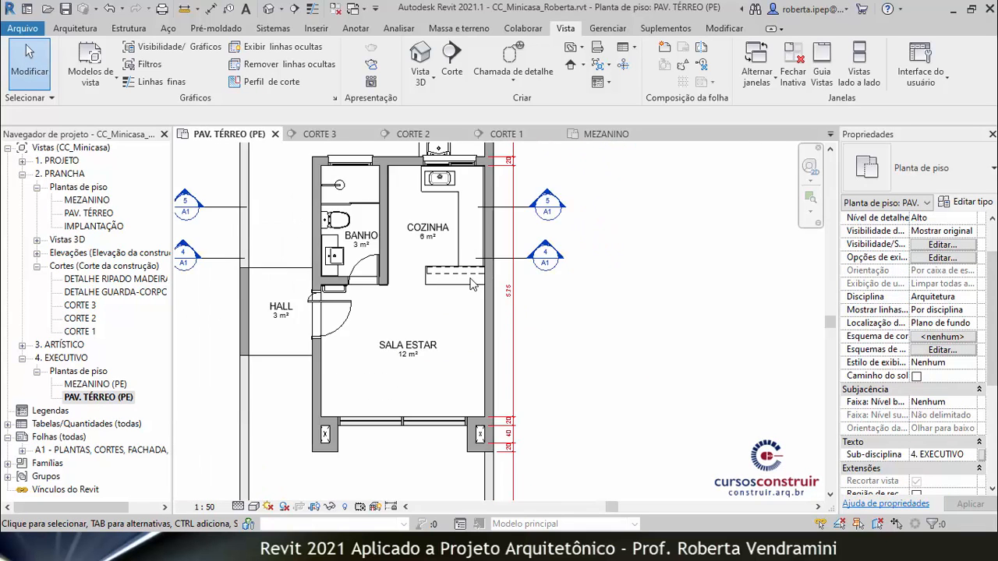
scroll(355, 295, up, 1)
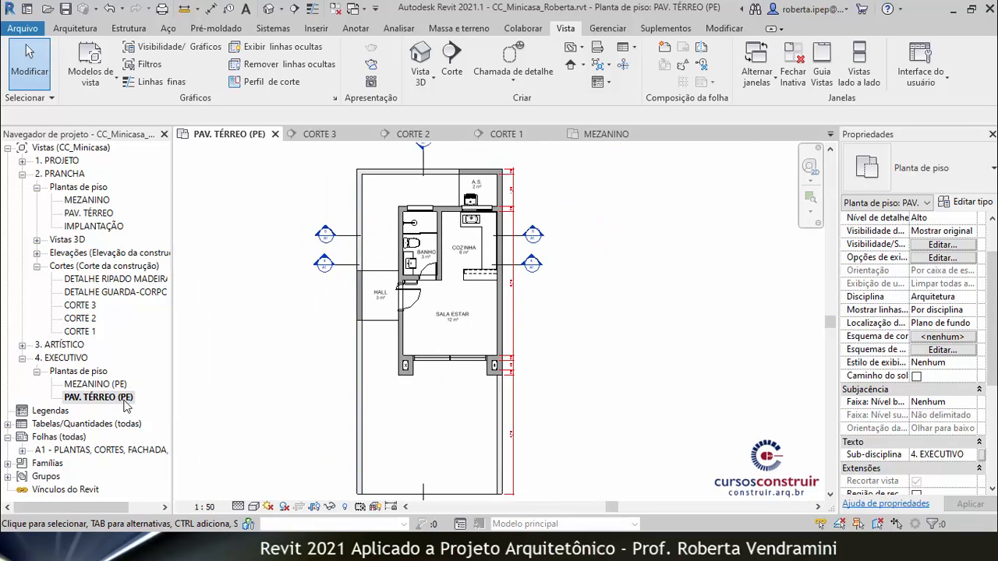
right_click(111, 397)
mouse_move(177, 180)
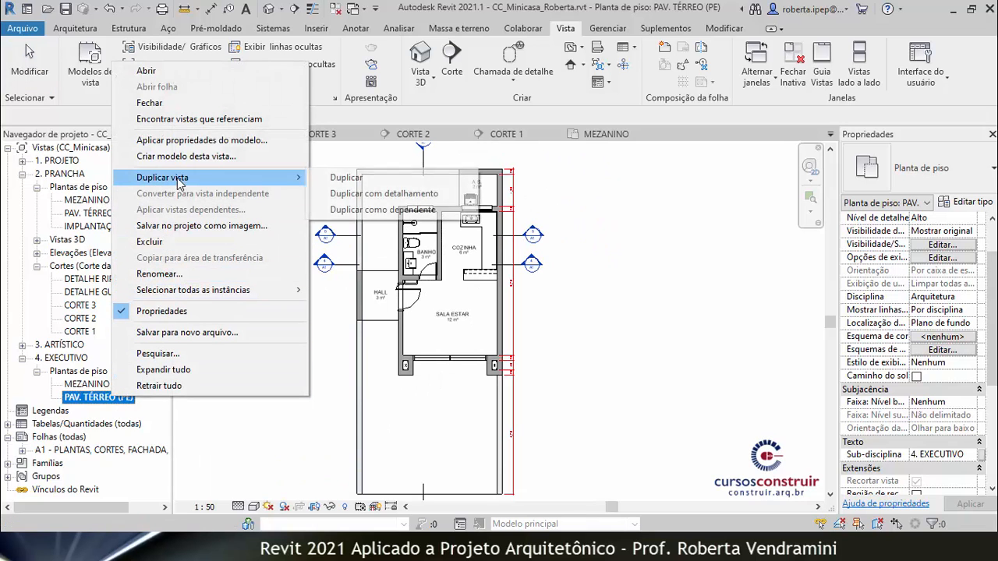
click(367, 179)
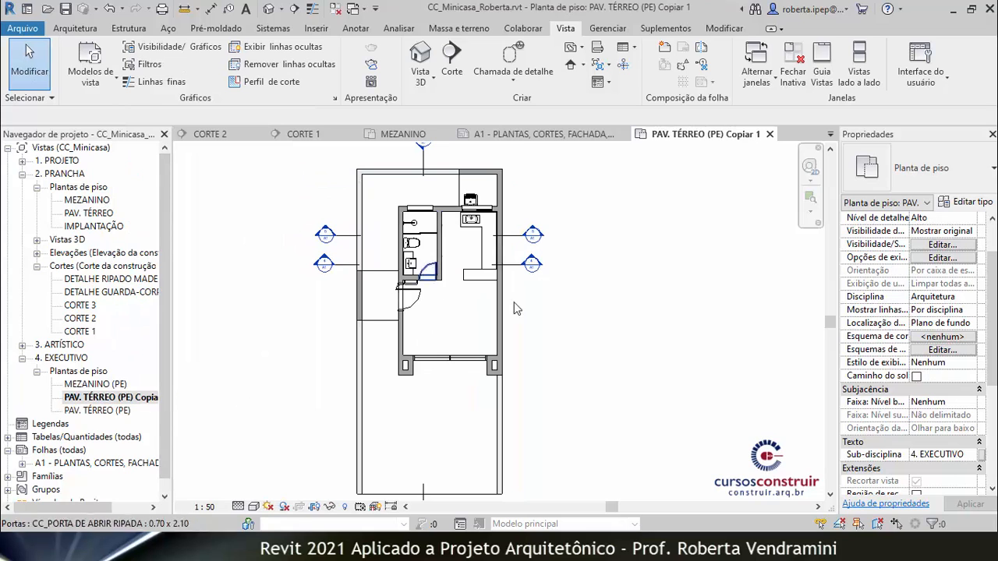
Review the view template options for the duplicated PAV. TÉRREO (PE) plan and keep <Nenhum> assigned.
scroll(511, 300, down, 2)
scroll(398, 289, up, 2)
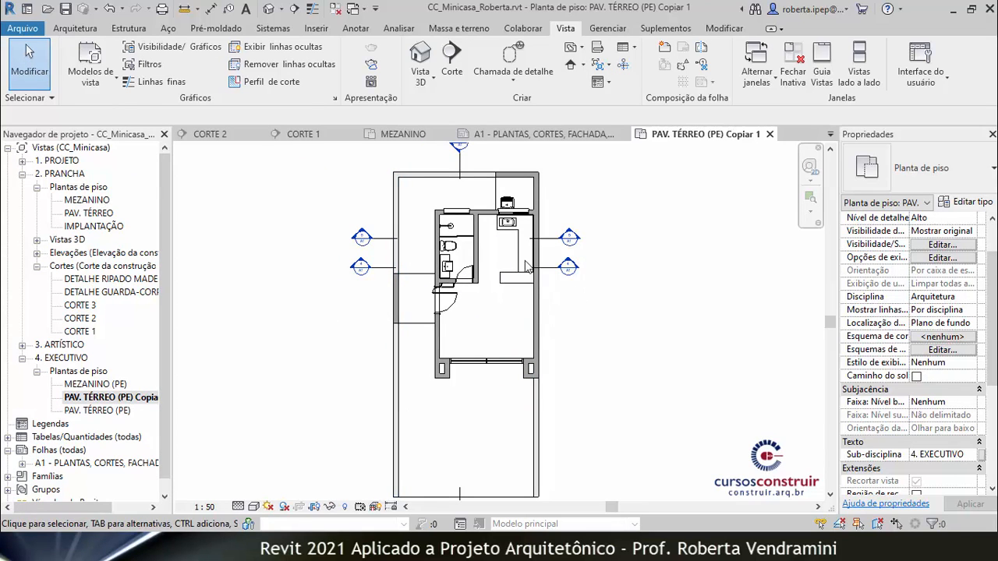
scroll(568, 265, up, 1)
drag(993, 346, 993, 406)
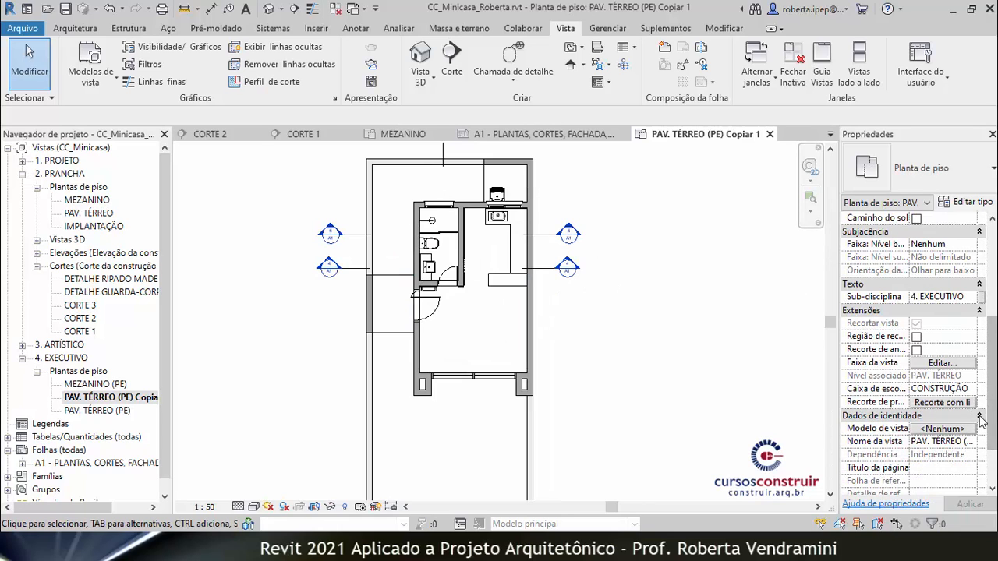
click(942, 428)
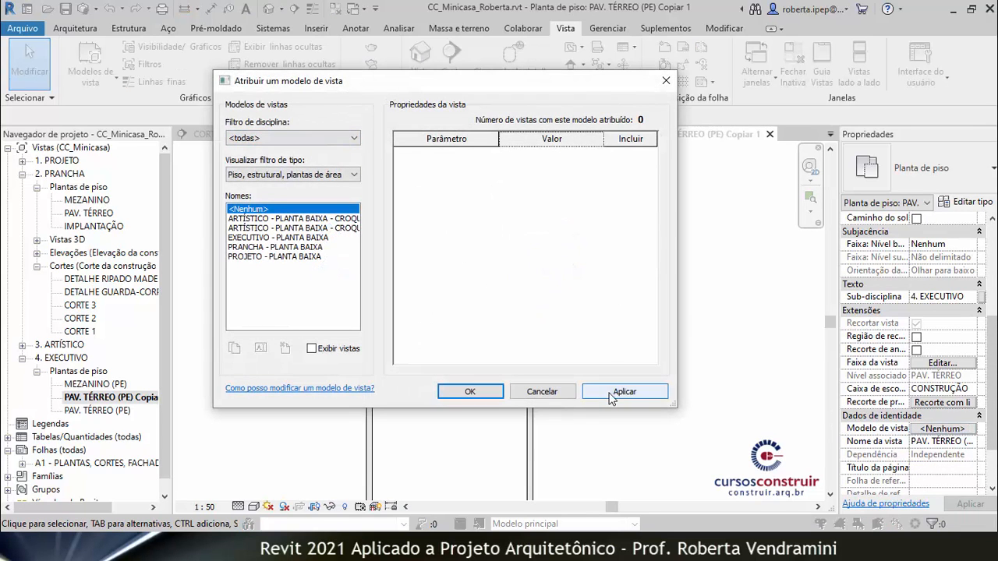
click(470, 392)
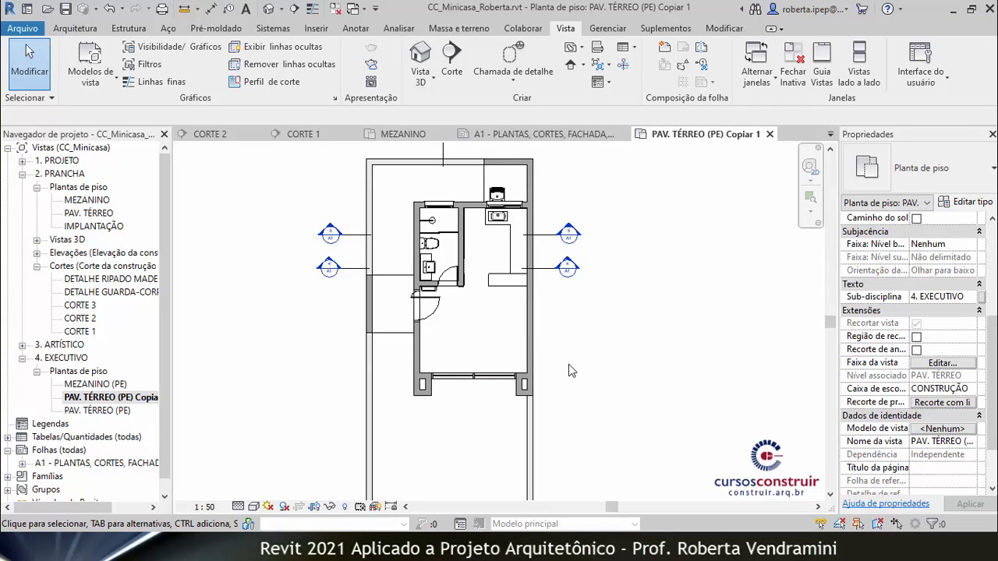
Inspect the properties of the long 20 cm exterior wall beside the kitchen and living room in the duplicated plan.
click(116, 81)
scroll(561, 294, up, 3)
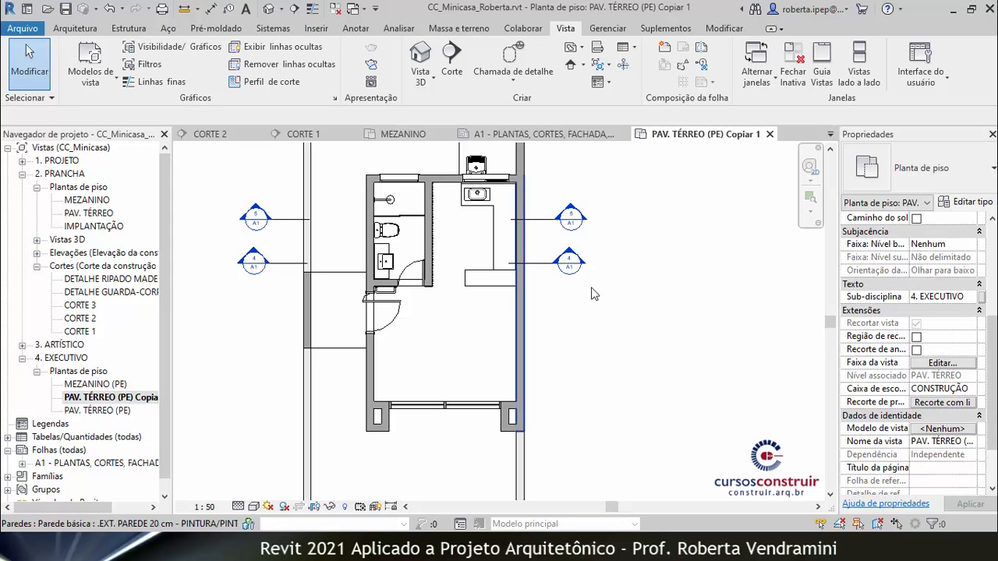
scroll(995, 341, down, 2)
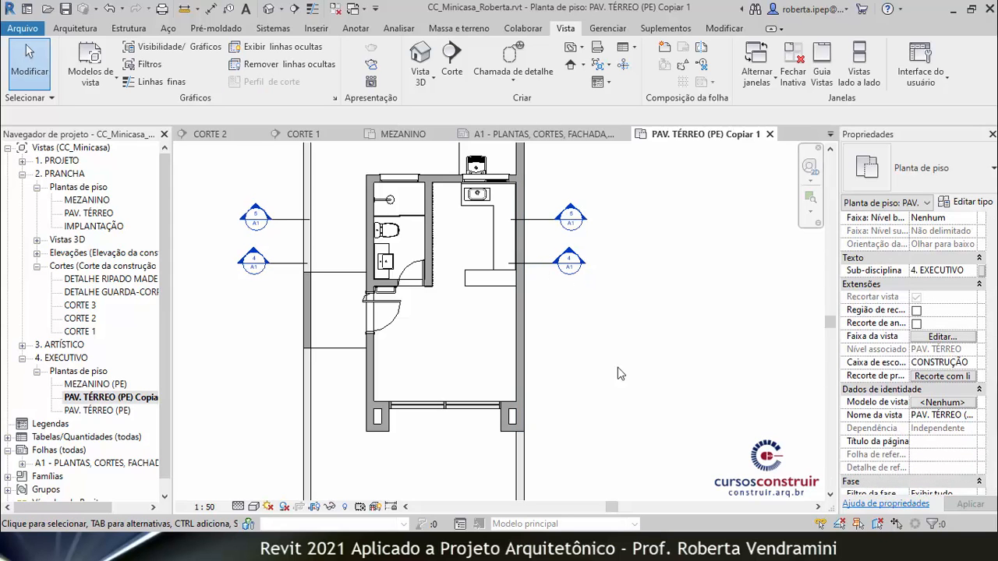
click(523, 348)
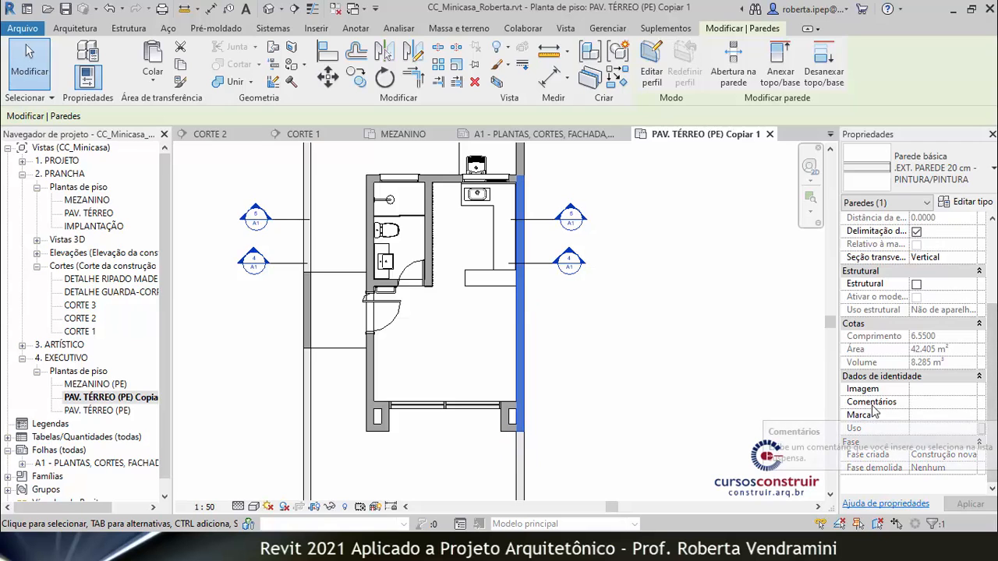
click(618, 396)
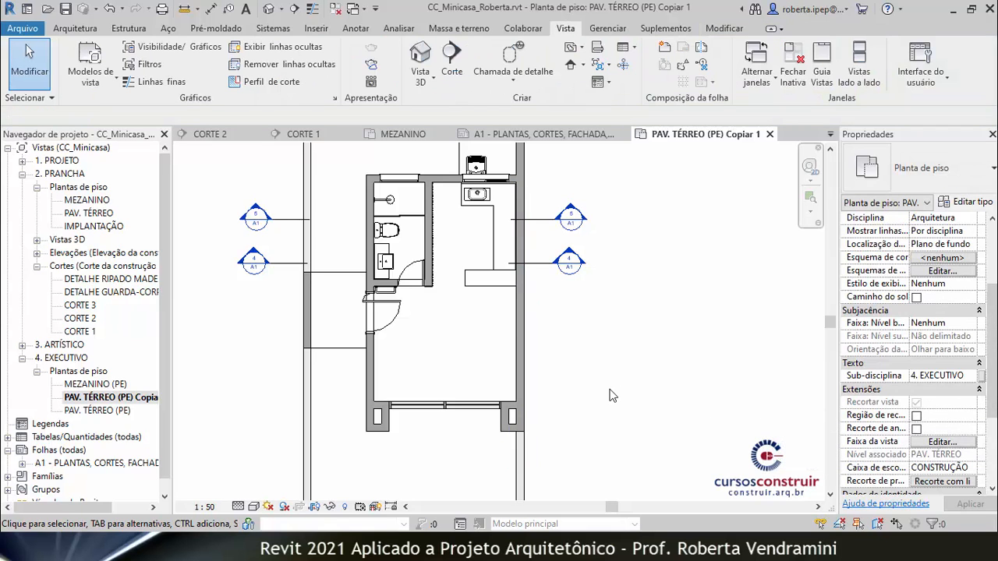
Create a rule-based view filter named PAREDE VERDE from the duplicated plan's visibility and graphics overrides.
key(v)
key(g)
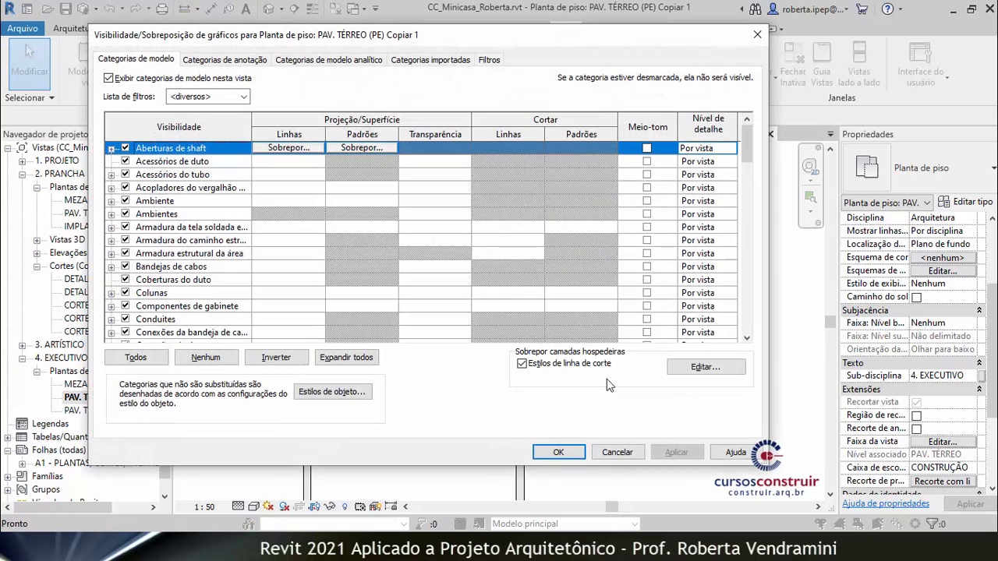
click(489, 60)
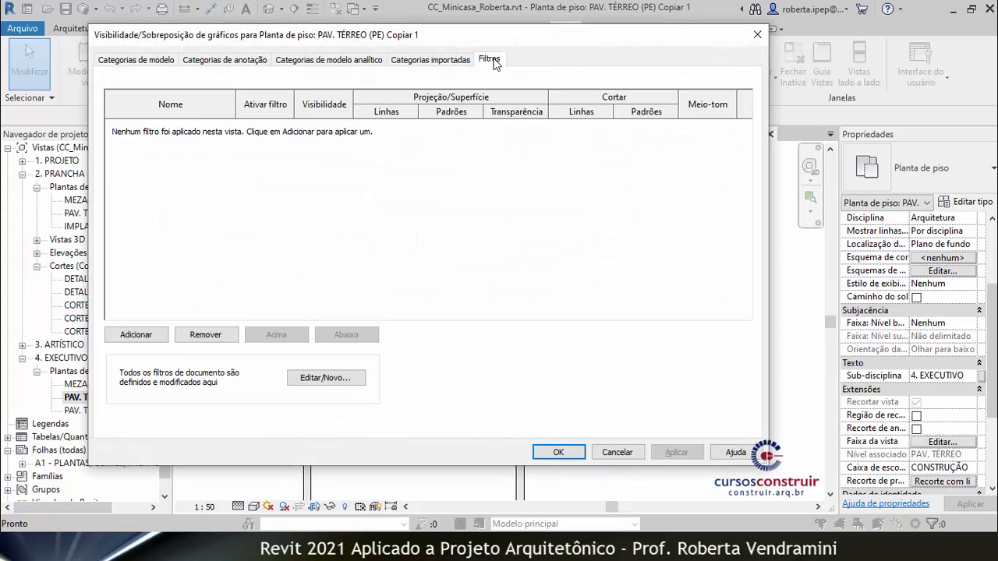
click(136, 335)
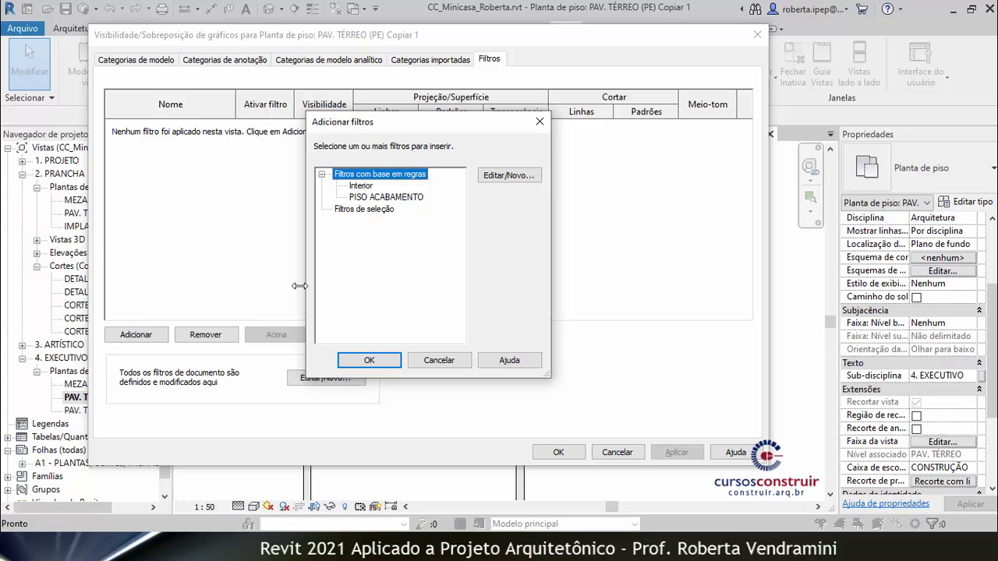
click(508, 177)
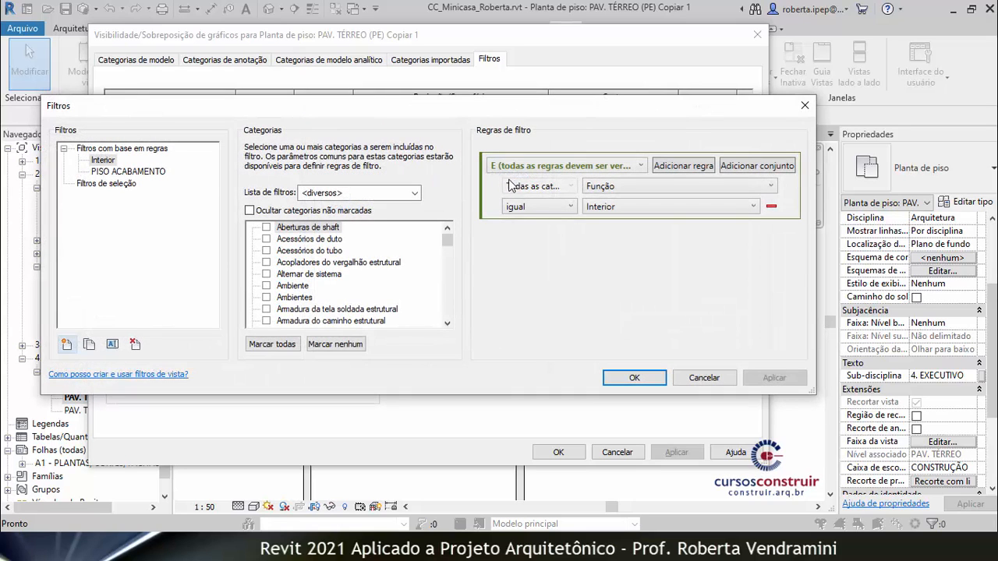
click(66, 346)
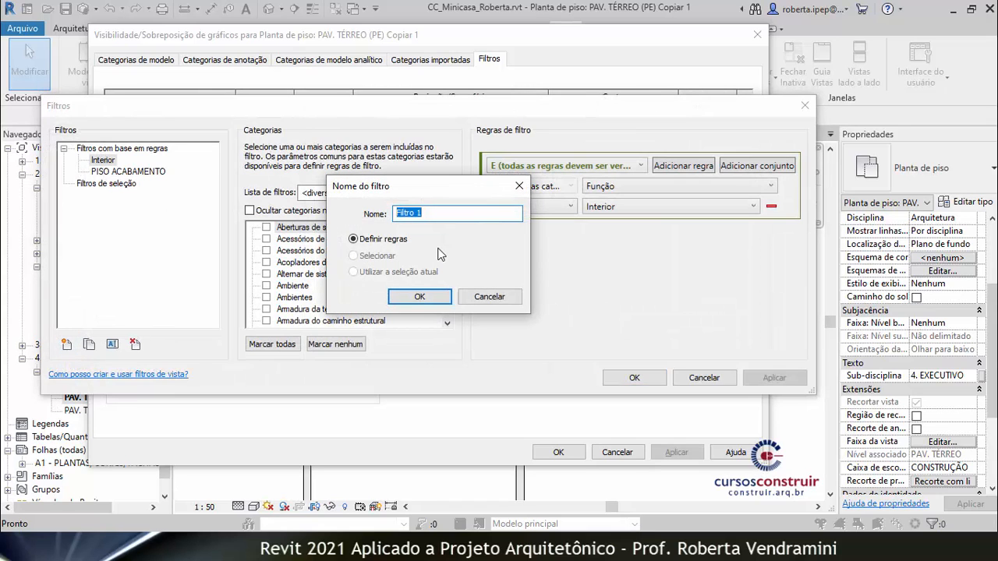
text(PAREDE VERDE)
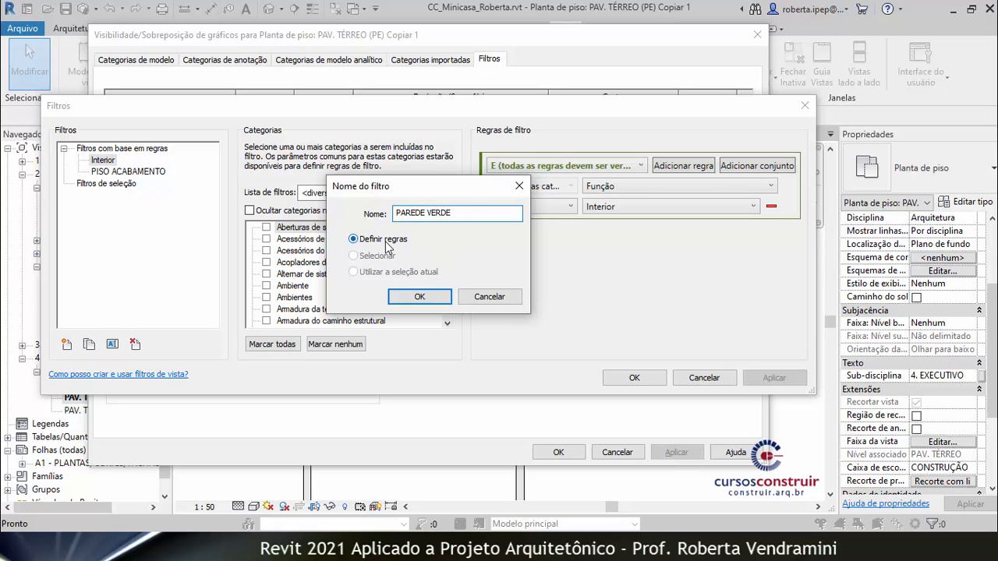
click(419, 296)
click(124, 172)
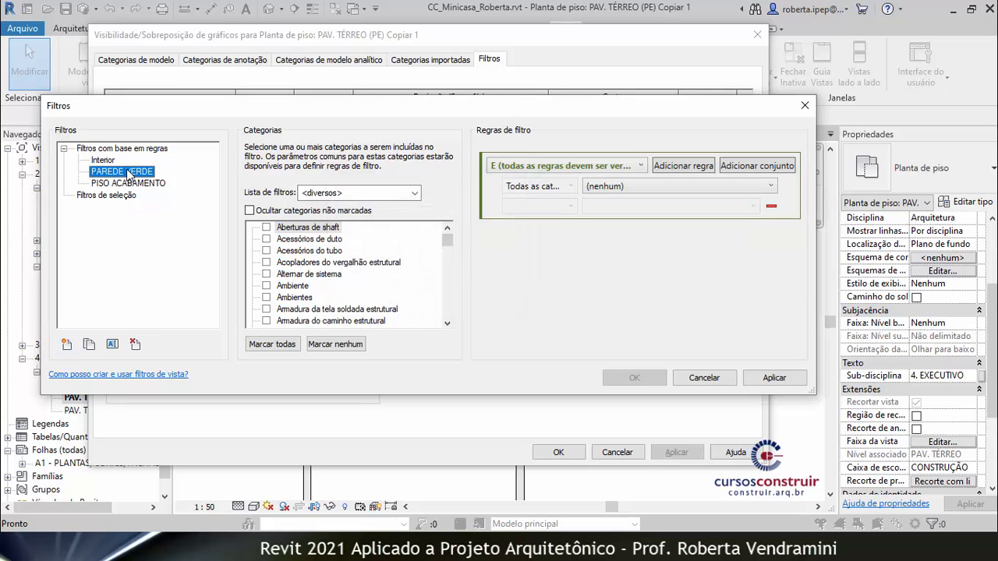
Restrict the PAREDE VERDE filter to the Paredes category with the rule Comentários igual verde, and save the filter definition.
drag(448, 245, 446, 292)
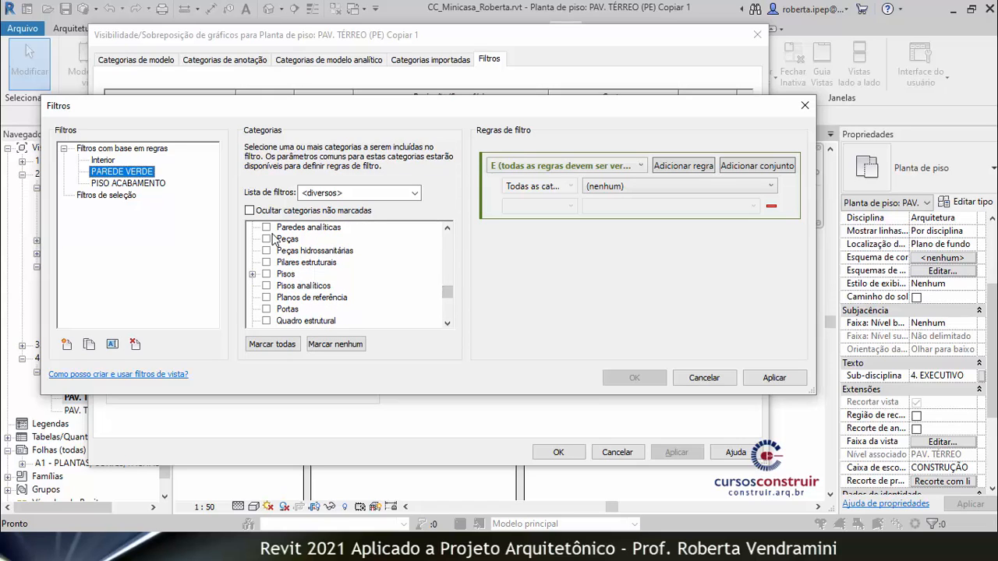
scroll(315, 248, up, 2)
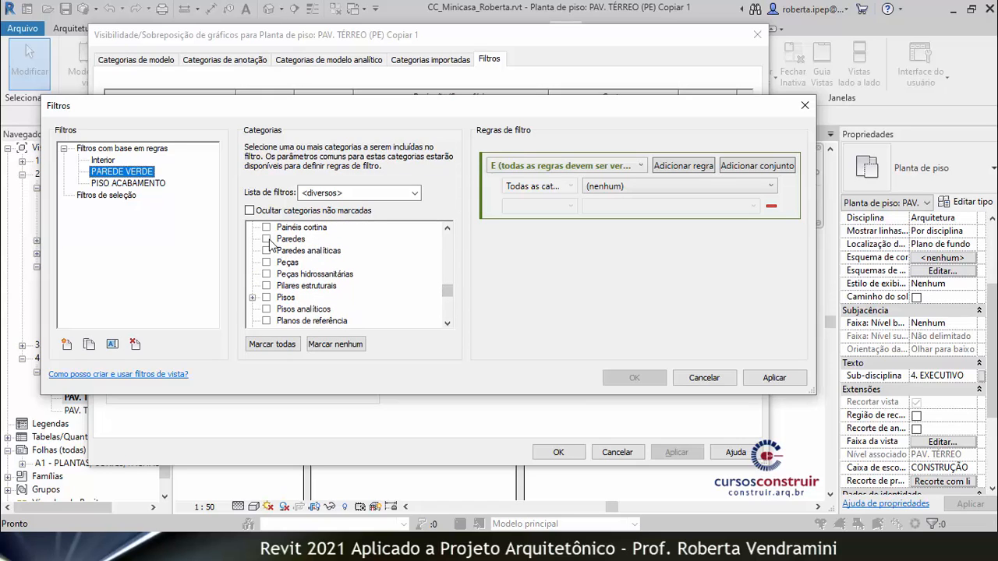
click(268, 240)
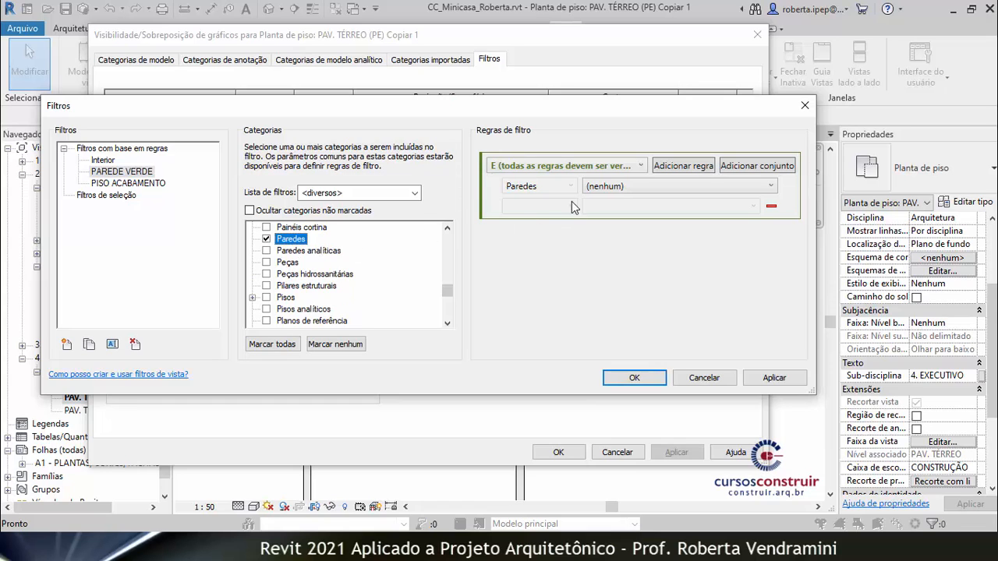
click(683, 186)
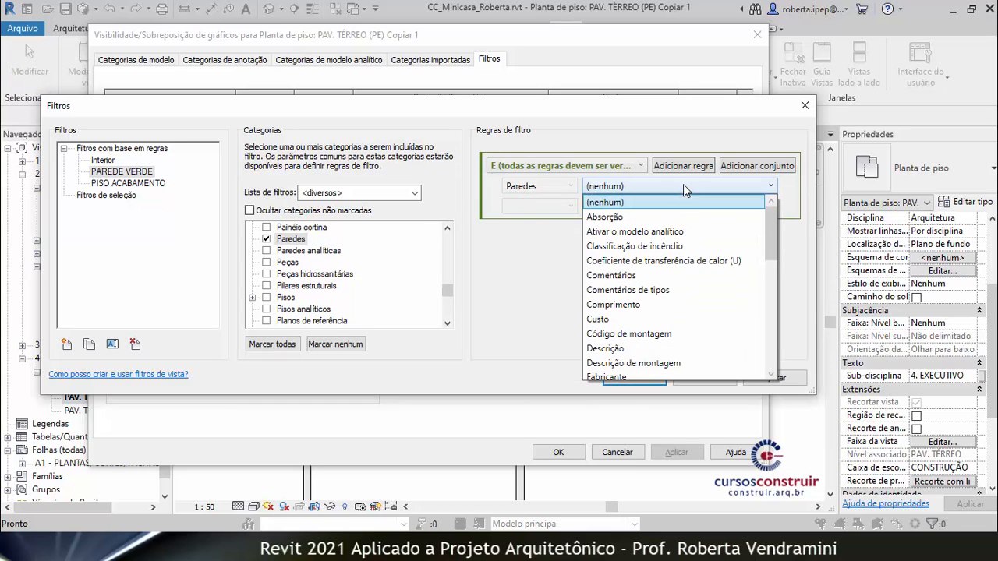
click(639, 277)
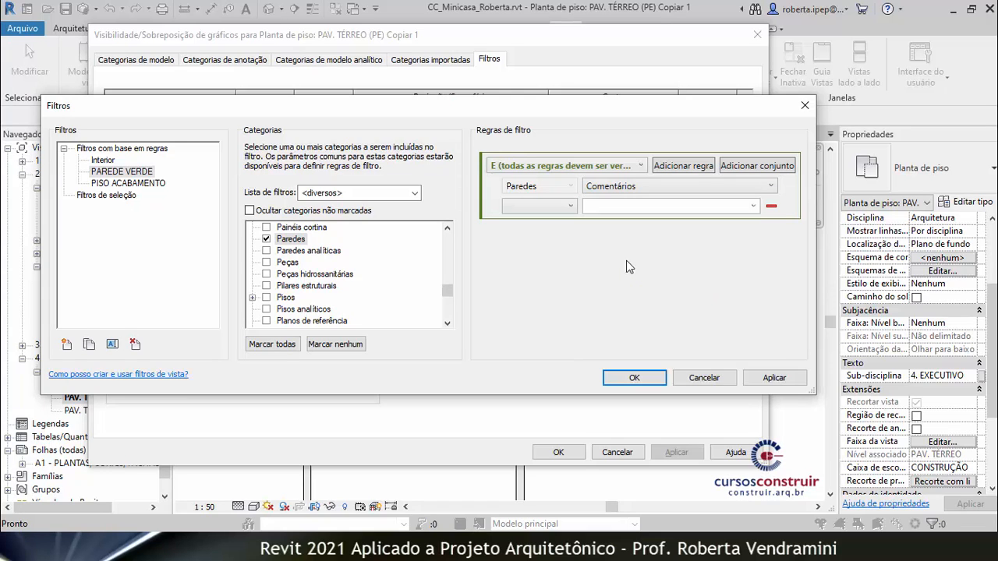
click(570, 207)
click(556, 224)
click(780, 382)
click(639, 376)
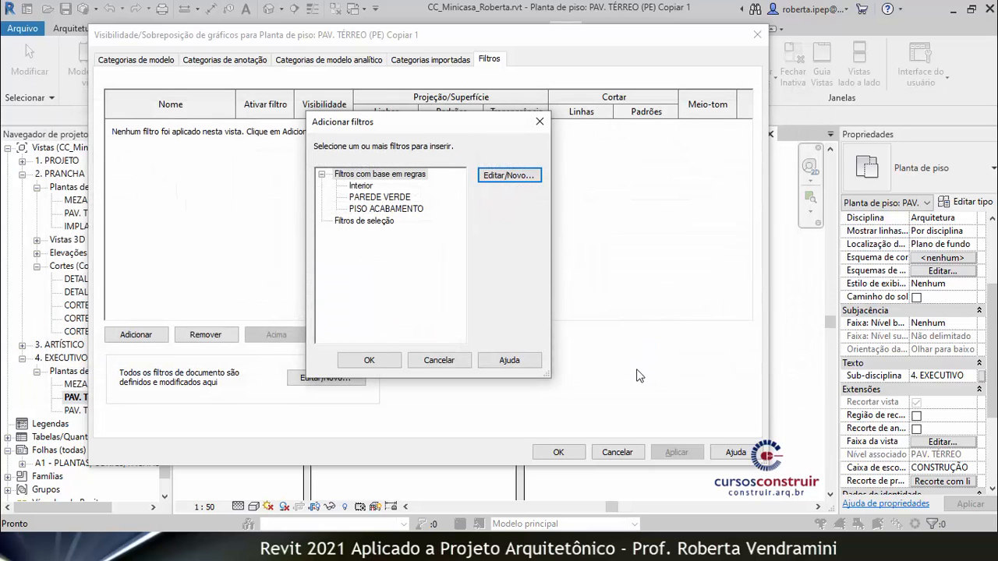
Add the PAREDE VERDE filter to the view and override its cut foreground pattern with a solid fill in Verde (RGB 0, 255, 0).
click(374, 199)
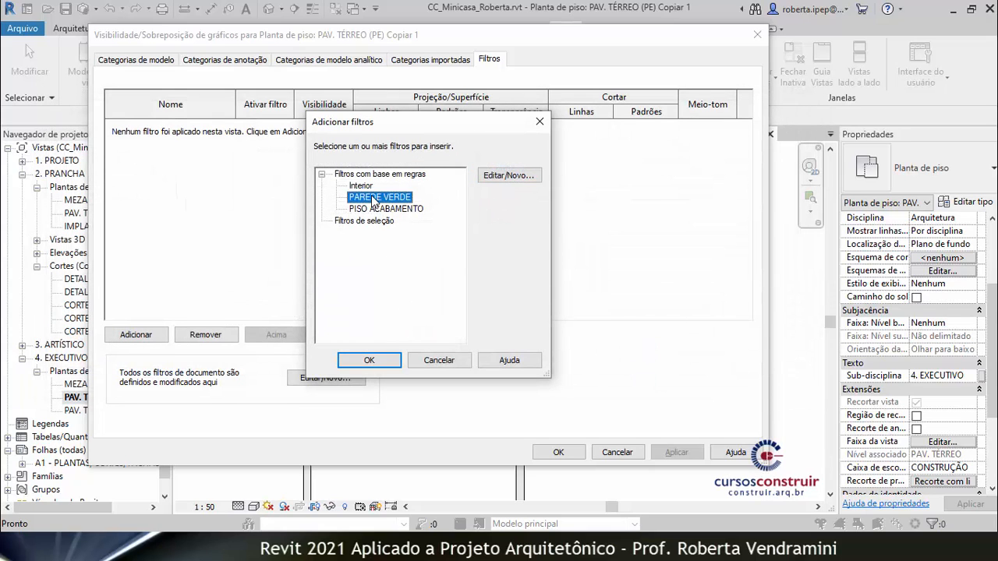
click(376, 362)
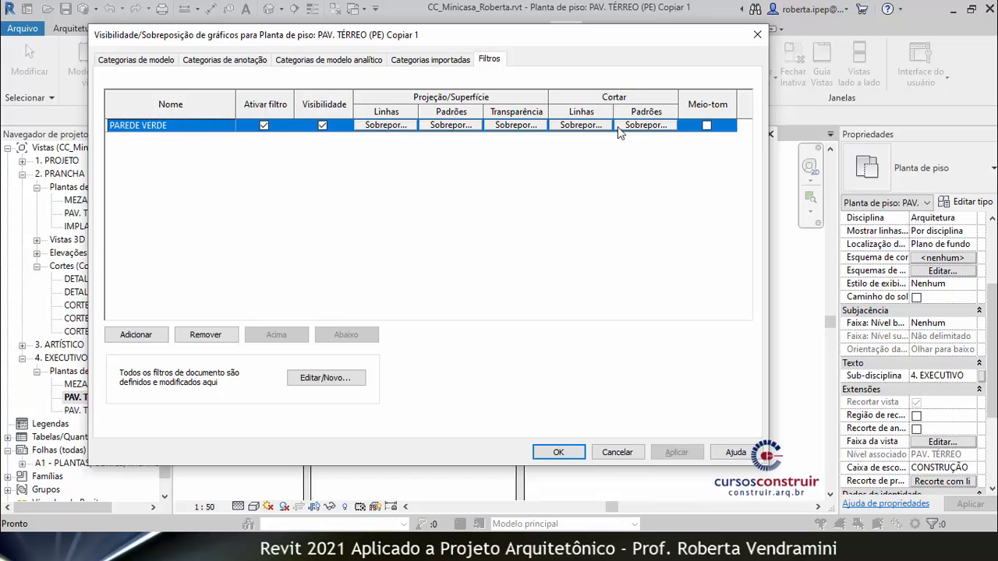
click(638, 126)
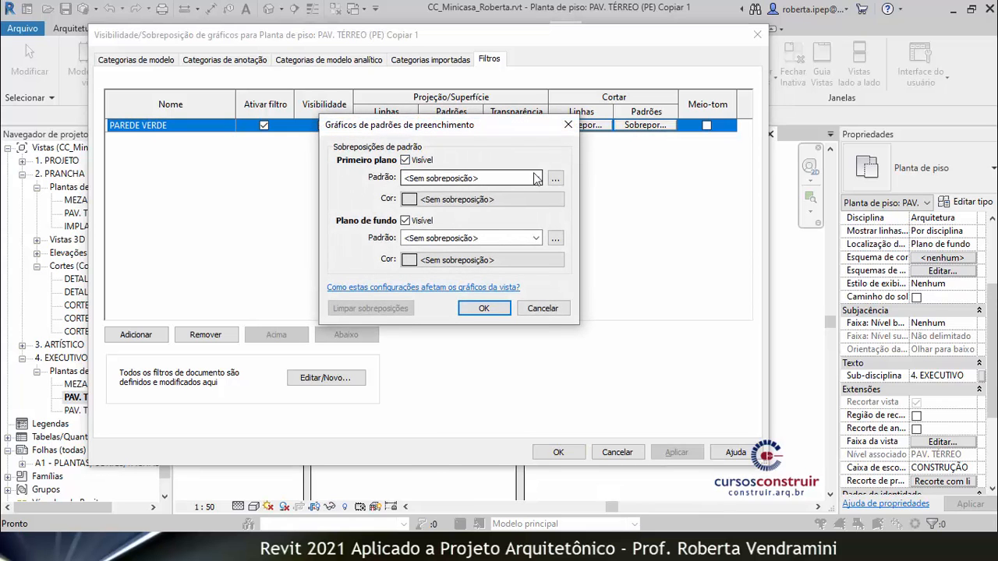
click(437, 178)
click(456, 203)
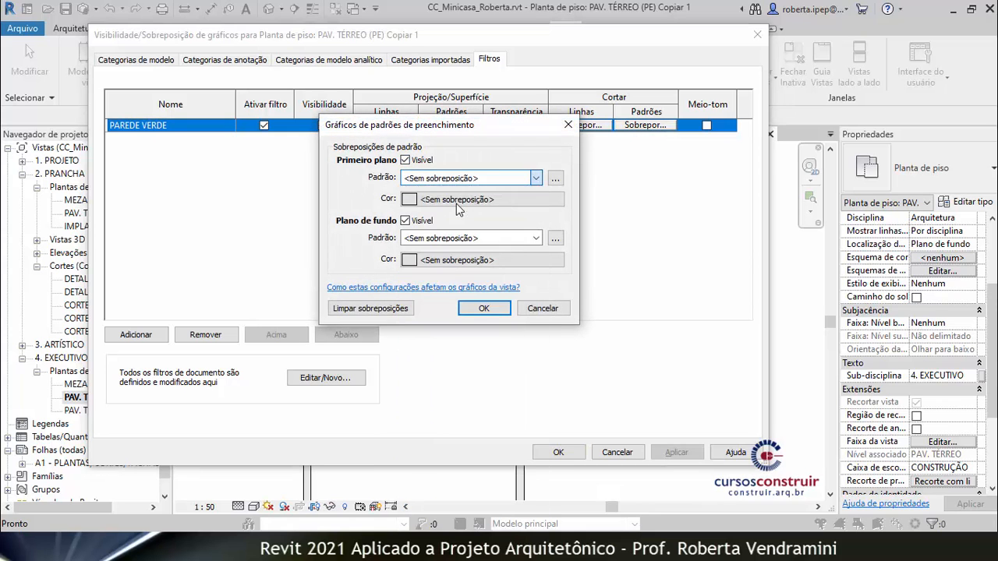
click(517, 199)
click(348, 238)
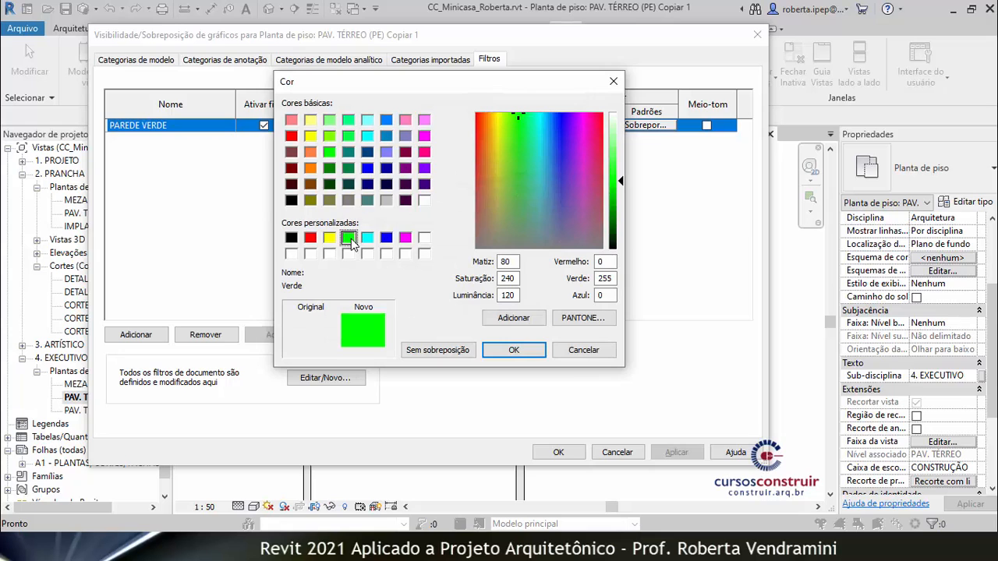
click(515, 351)
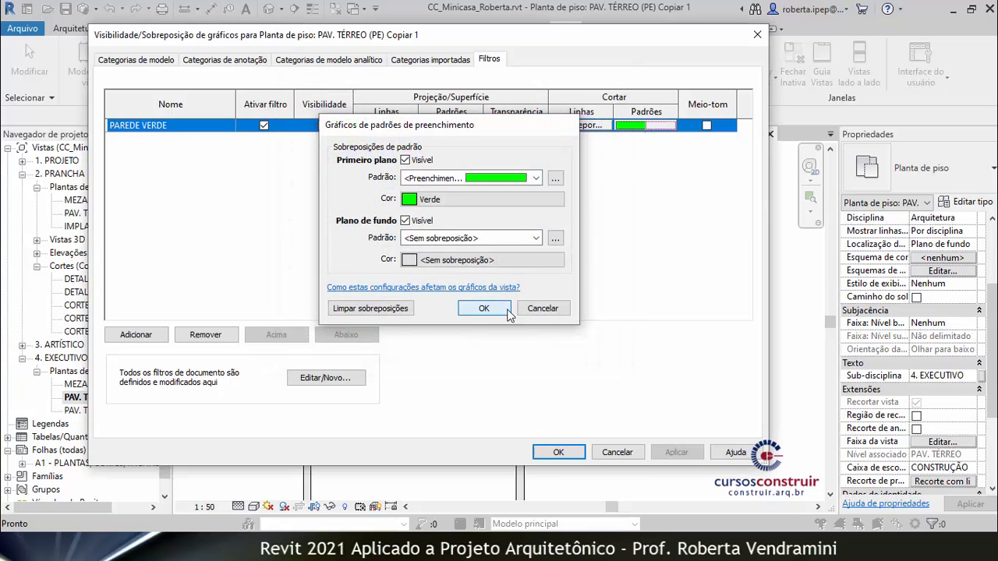
click(485, 308)
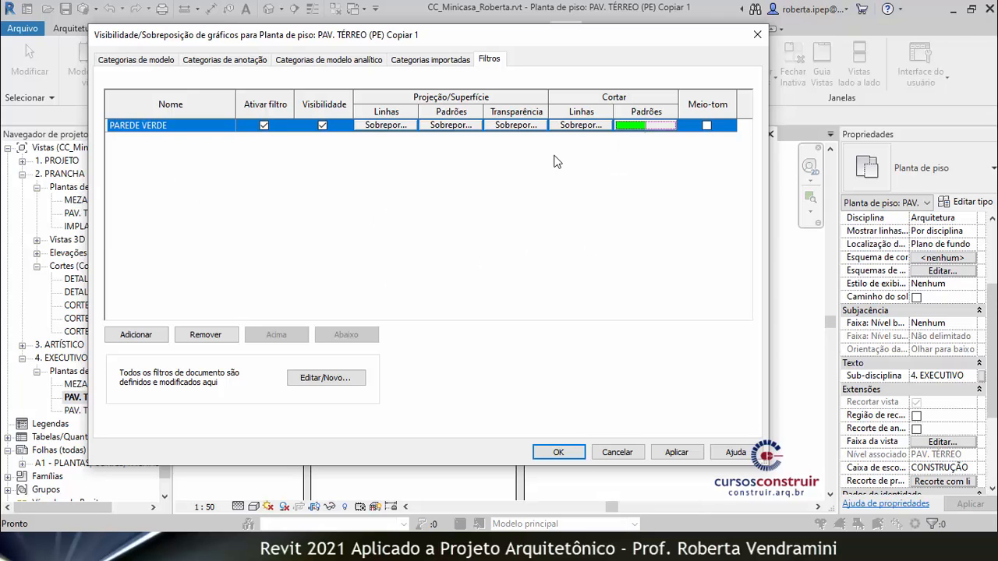
click(676, 452)
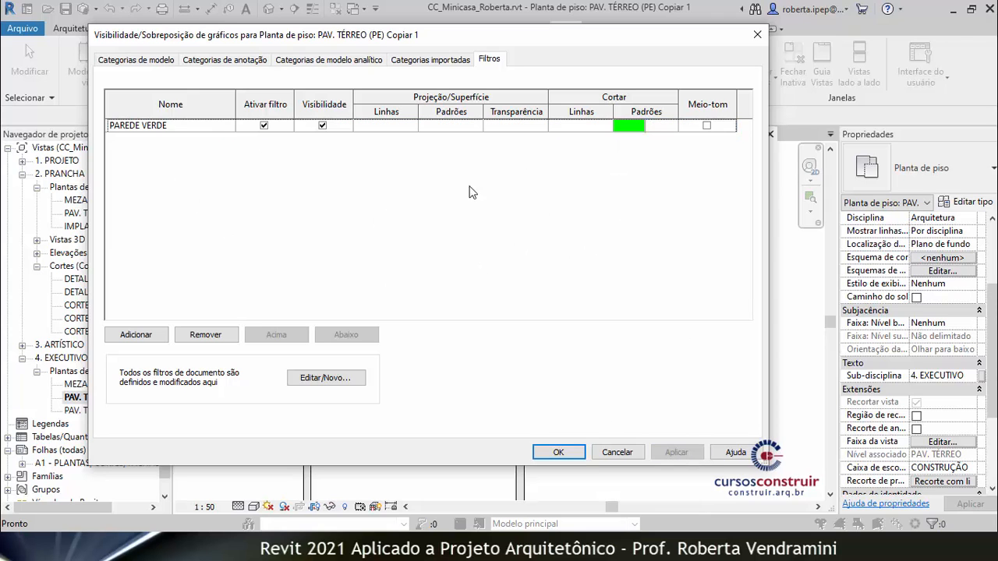
click(558, 451)
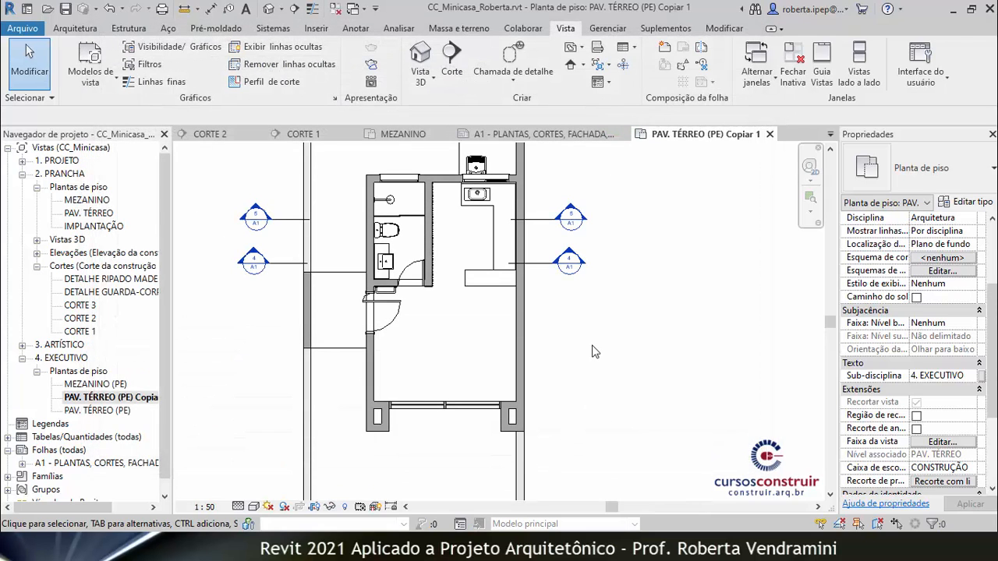
Set Comentários to verde for the long 20 cm exterior wall beside the kitchen and living room.
click(523, 353)
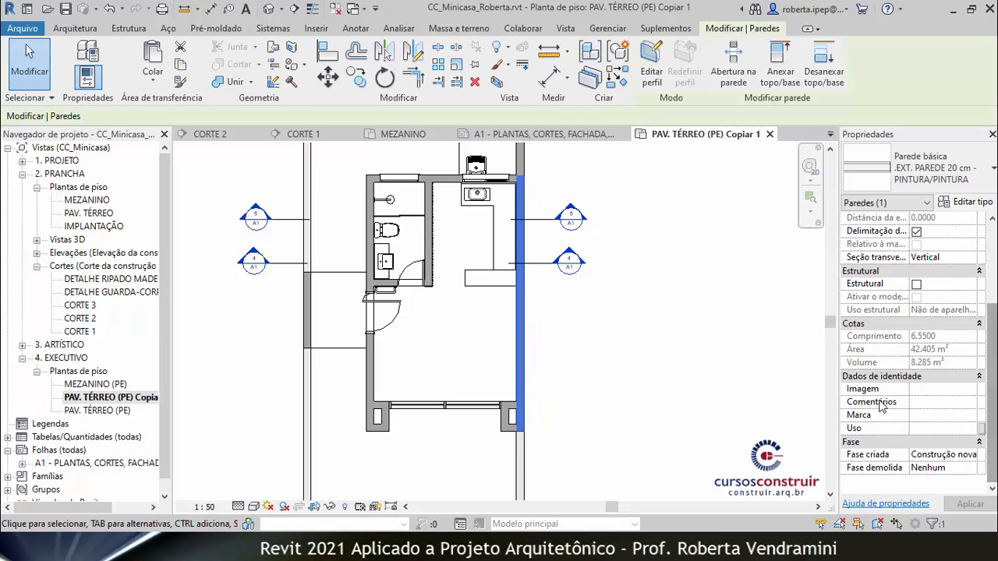
click(923, 403)
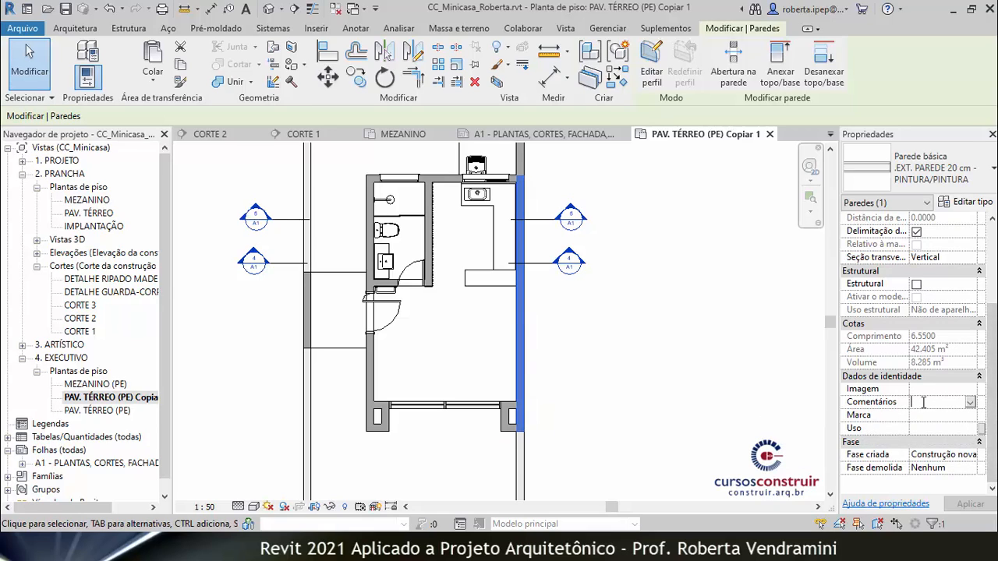
text(verde)
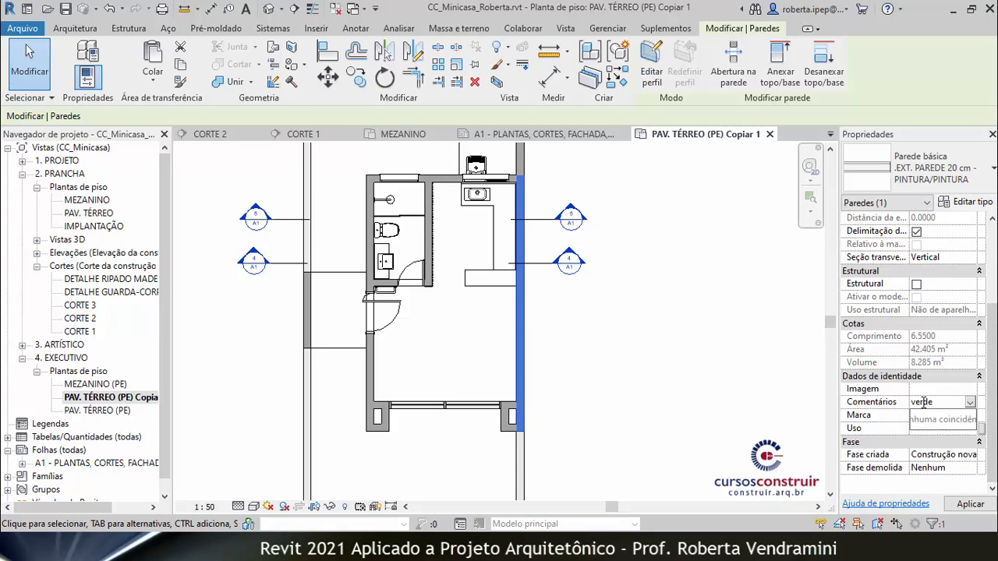
click(969, 506)
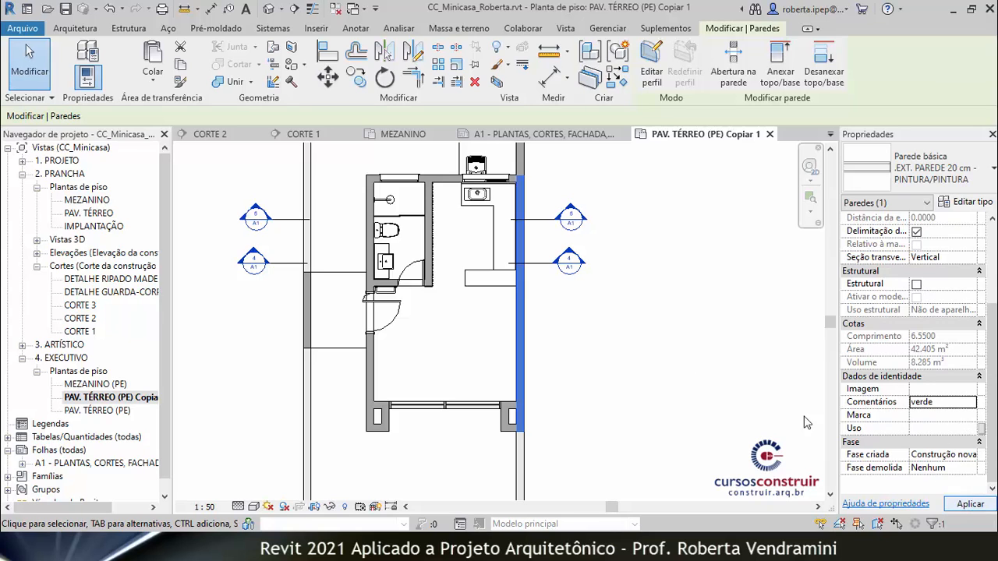
click(612, 355)
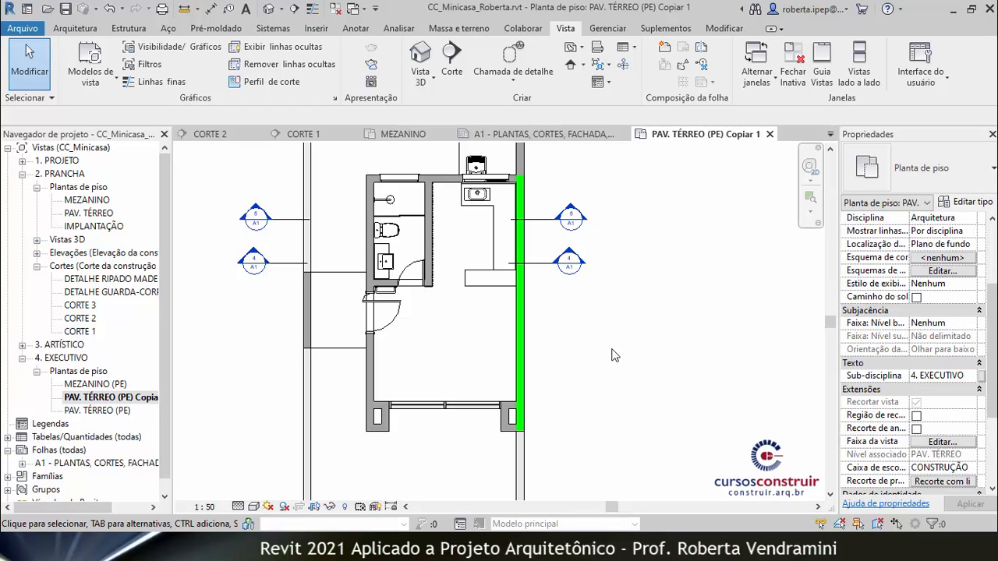
Duplicate the PAREDE VERDE filter in the filter definitions of the duplicated ground floor plan.
key(v)
key(g)
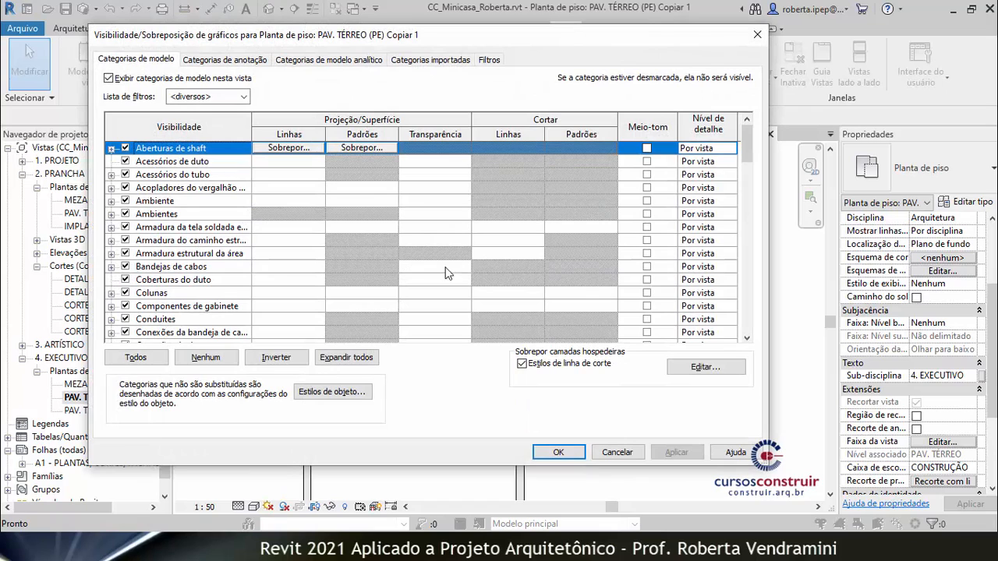
click(490, 61)
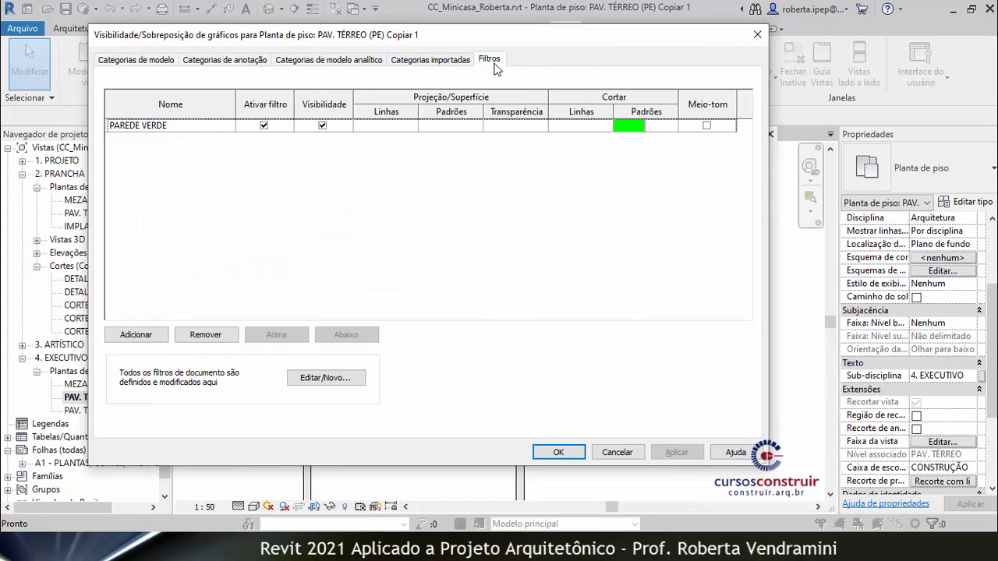
click(152, 337)
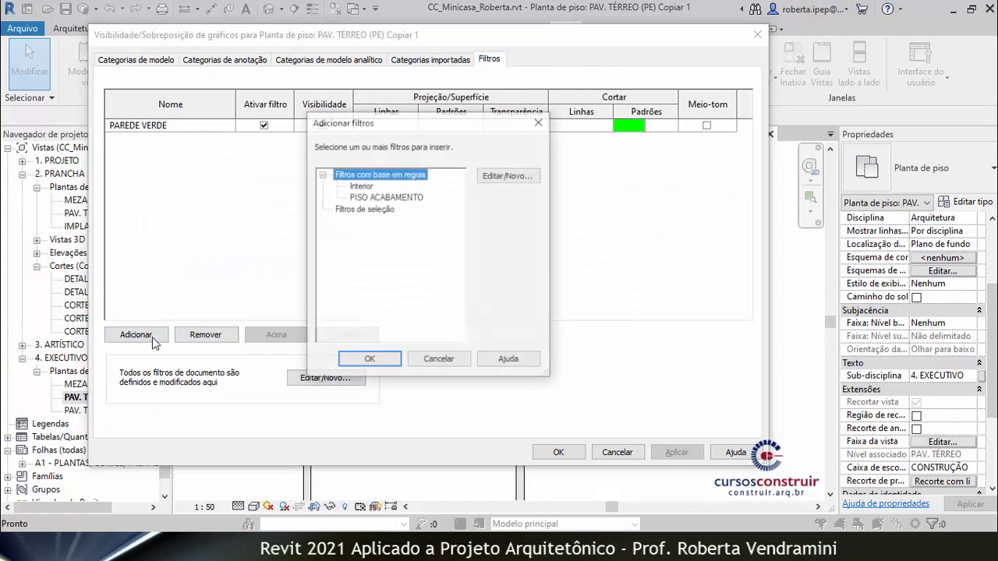
click(523, 177)
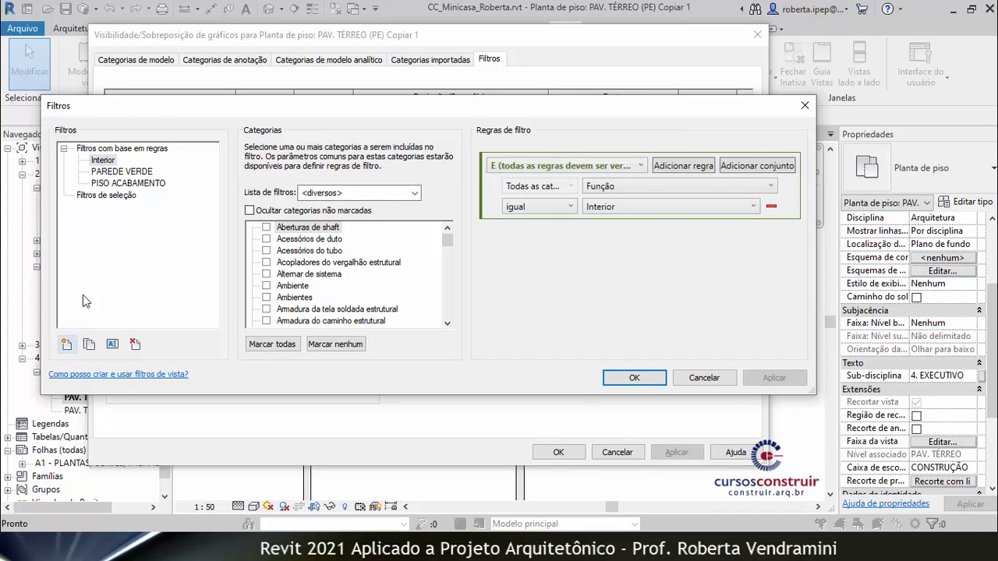
click(66, 344)
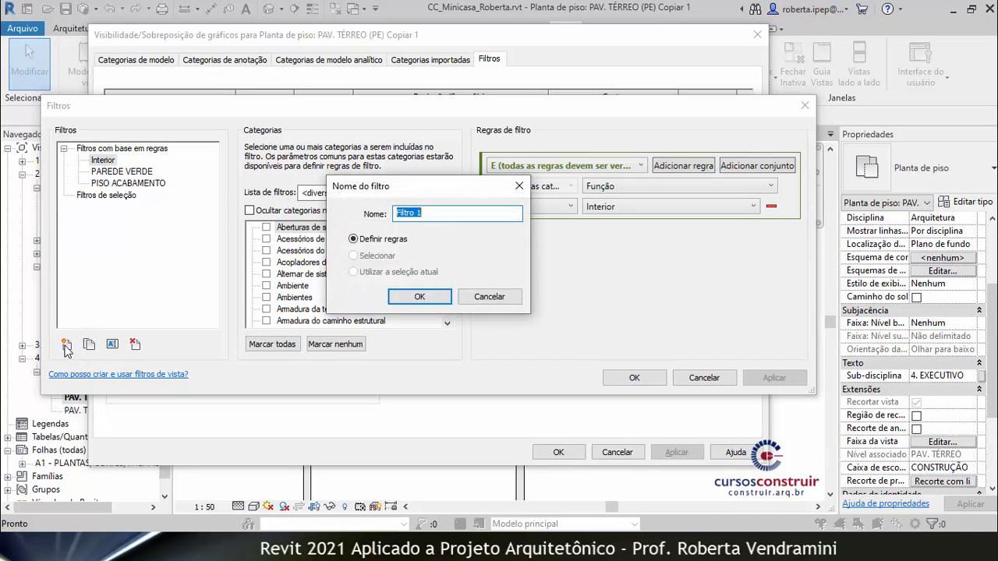
click(489, 297)
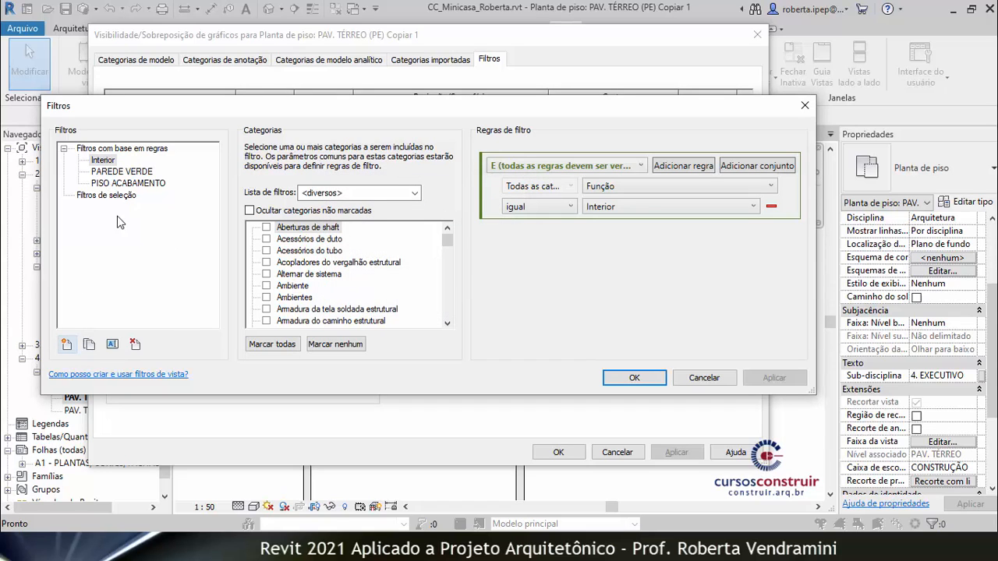
click(120, 173)
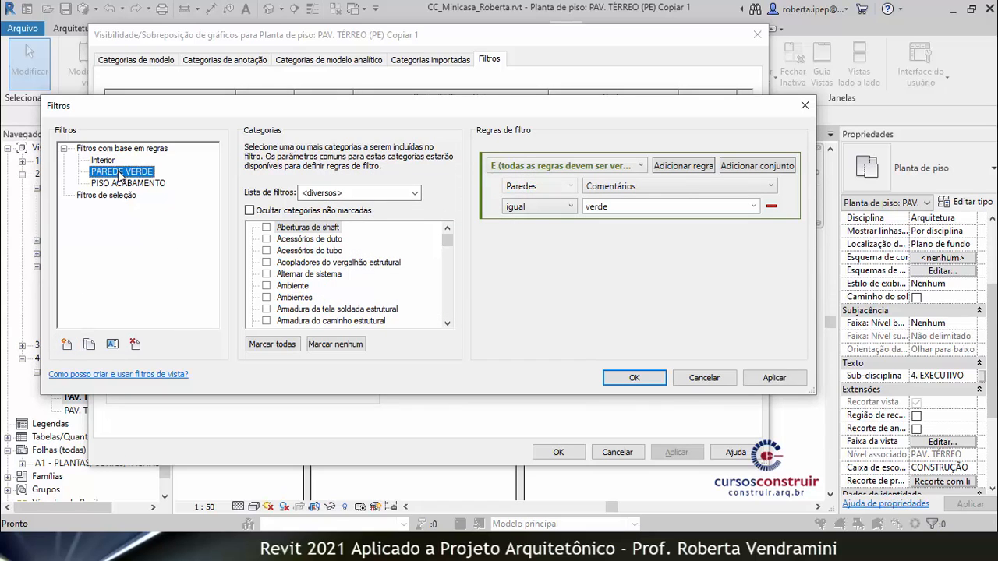
click(89, 344)
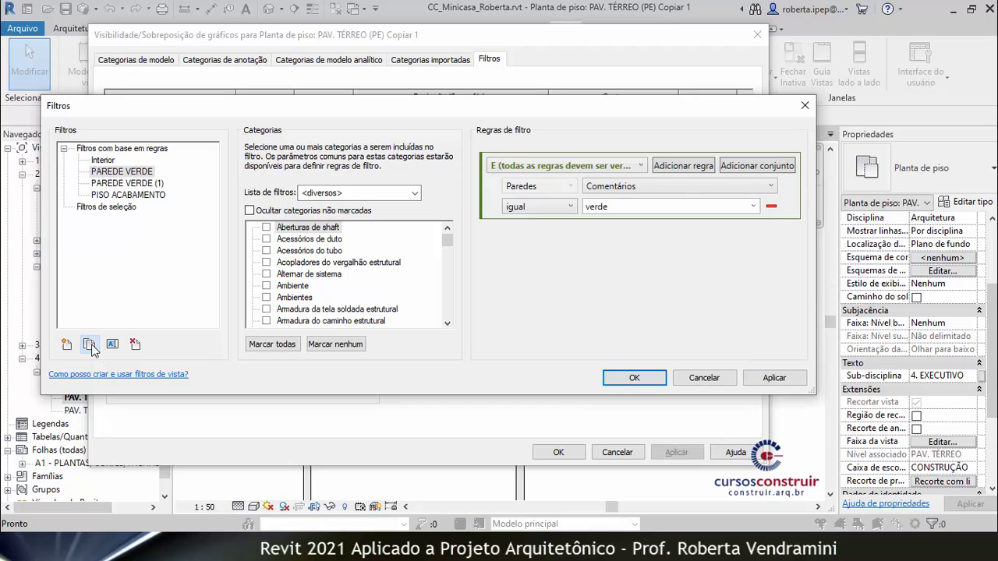
Rename the duplicated filter PAREDE VERDE (1) as PAREDE amarelo.
click(155, 183)
right_click(159, 184)
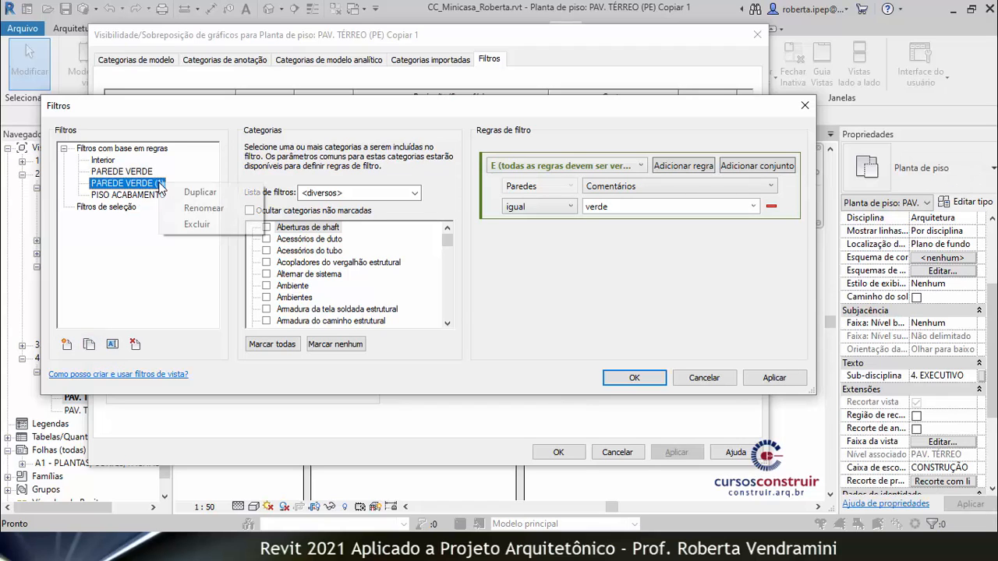
click(202, 209)
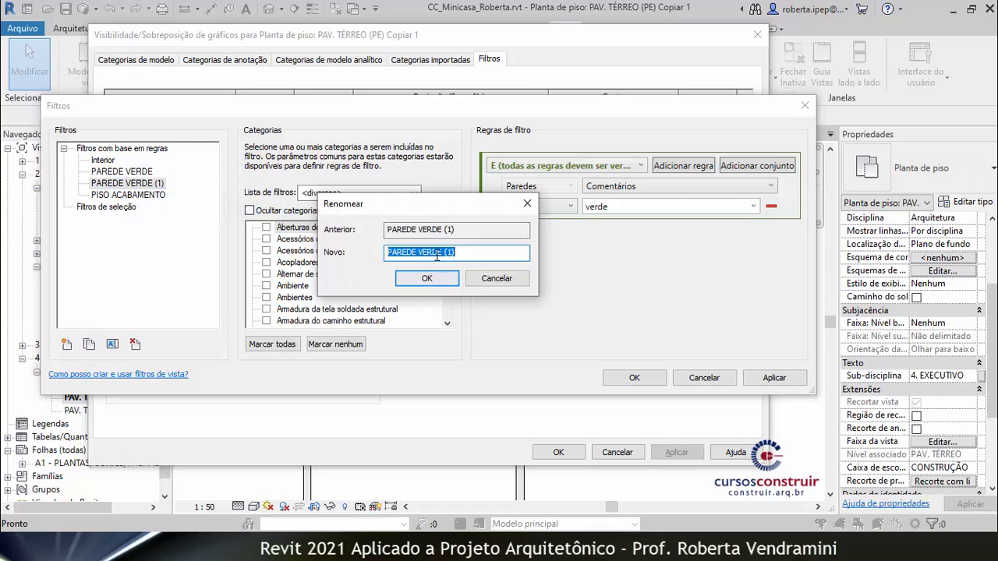
drag(418, 252, 459, 253)
text(amarelo)
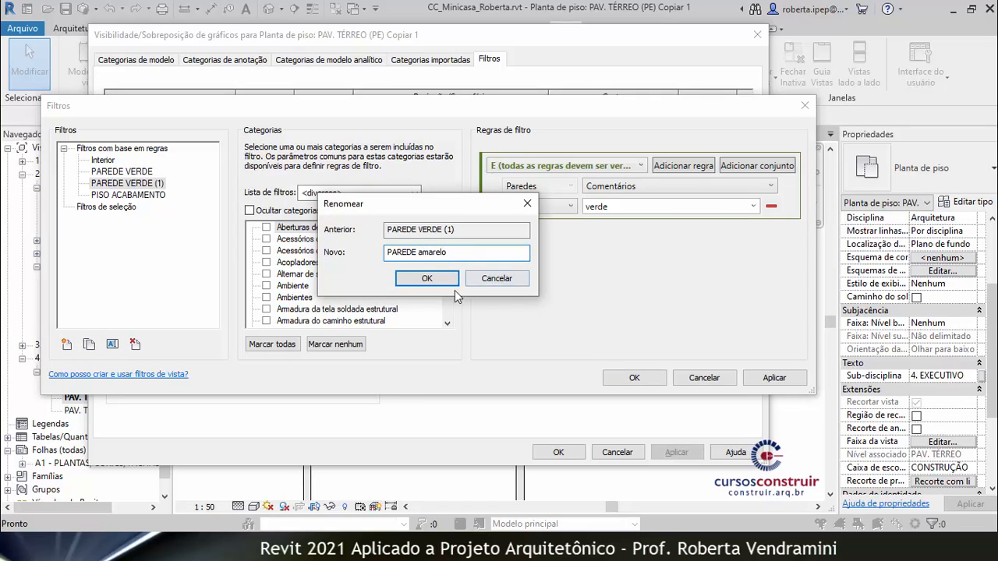
click(427, 279)
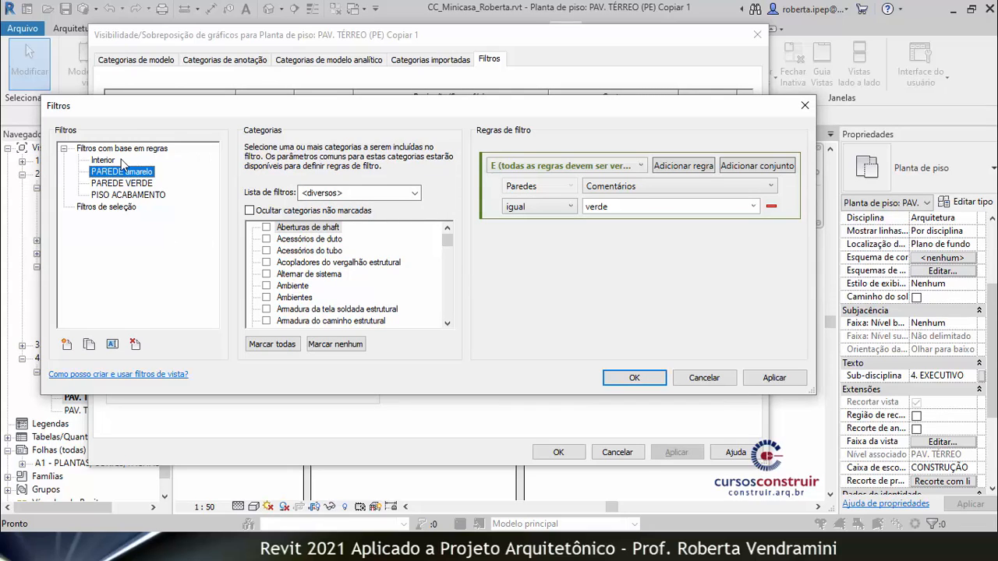
Set the PAREDE amarelo filter's Comentários rule value to amarelo, save the definition, and add the filter to the view.
double_click(612, 207)
drag(611, 209, 586, 206)
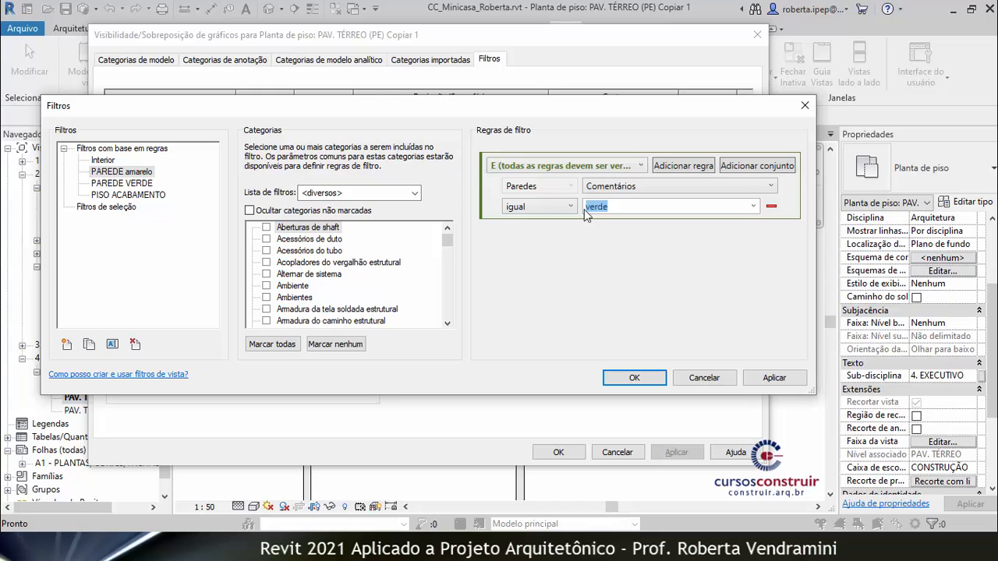
text(amarelo)
drag(447, 240, 447, 292)
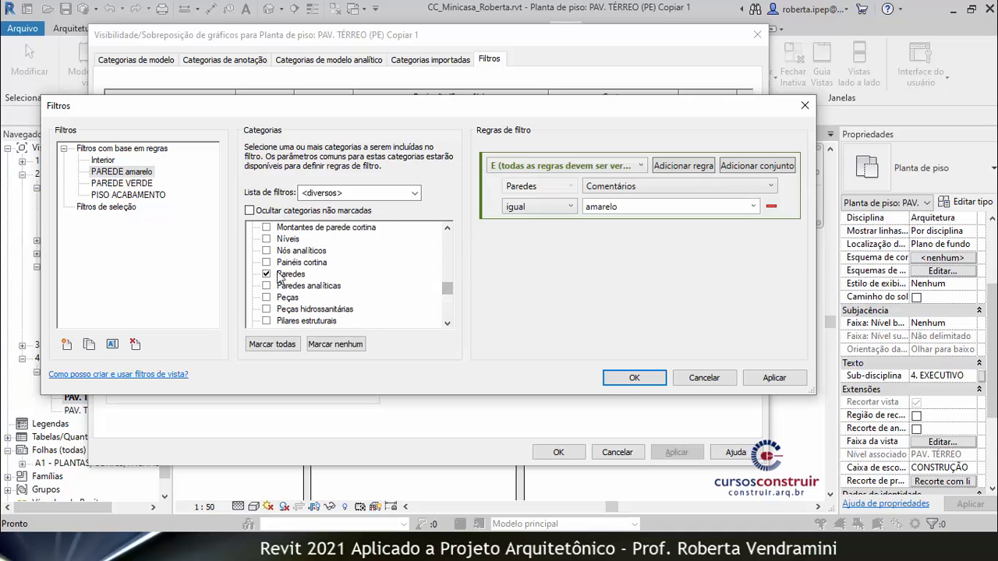
click(649, 380)
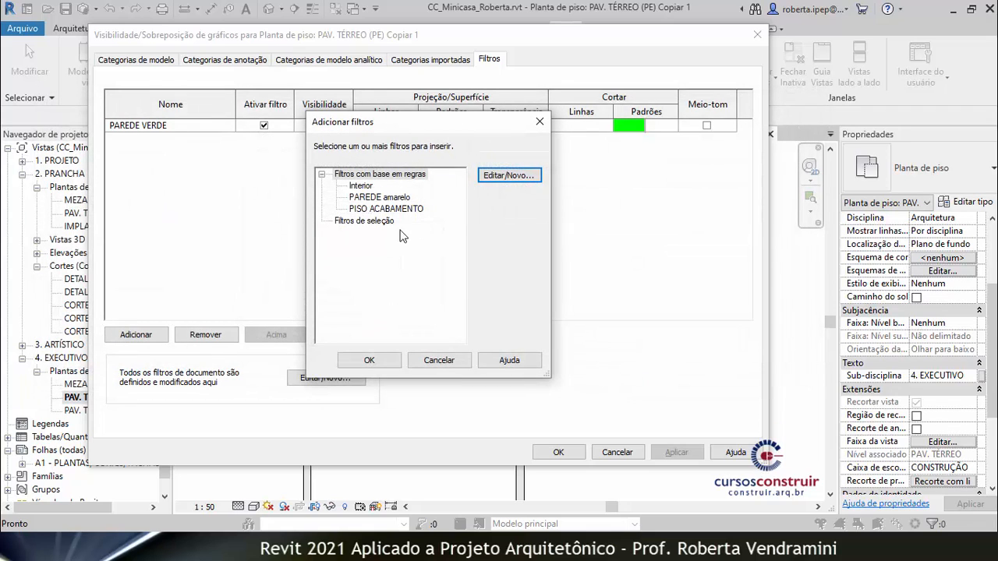
click(382, 197)
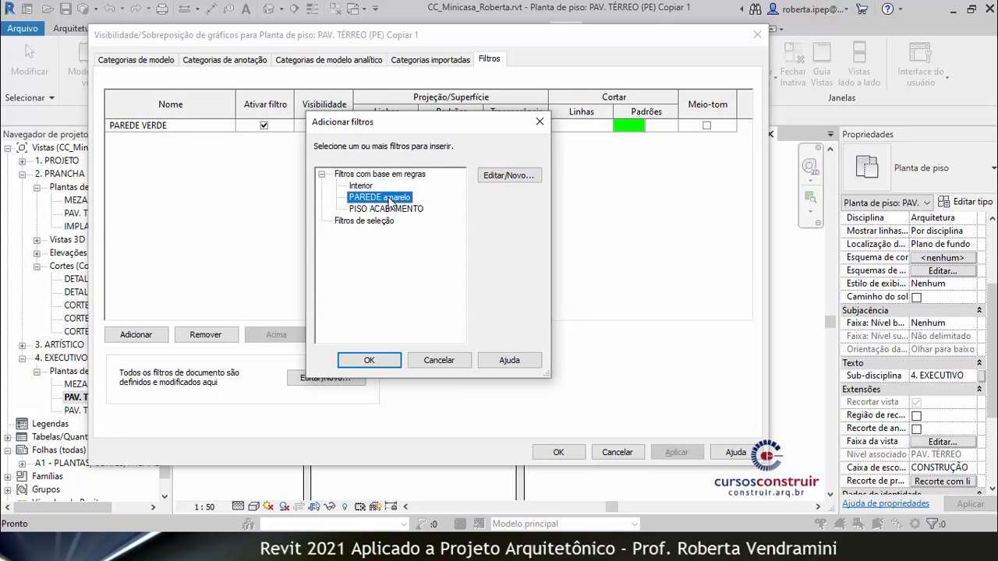
click(372, 360)
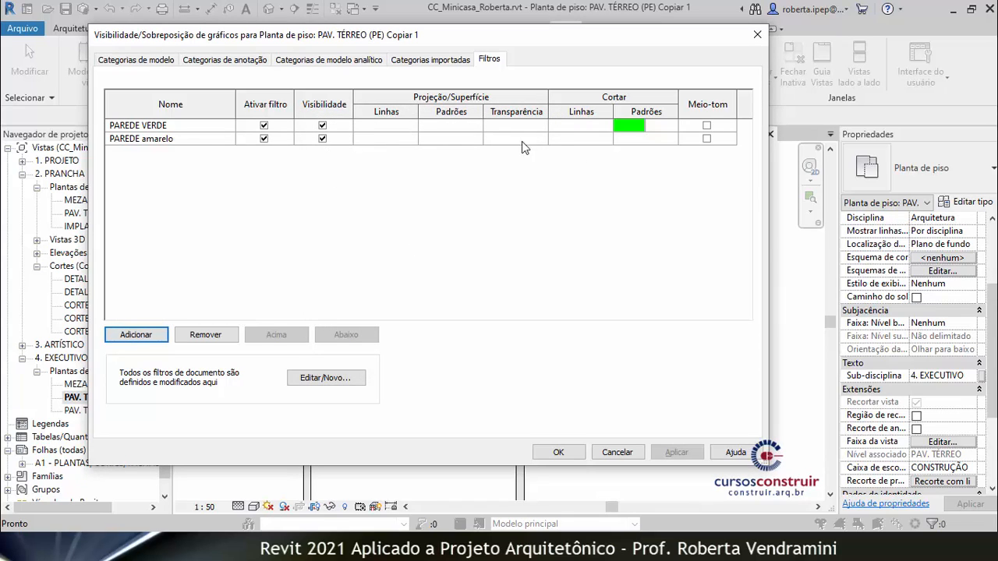
Override the PAREDE amarelo filter's cut lines with the color Amarelo (RGB 255, 255, 0) and line weight 6, and apply it to the view.
click(592, 140)
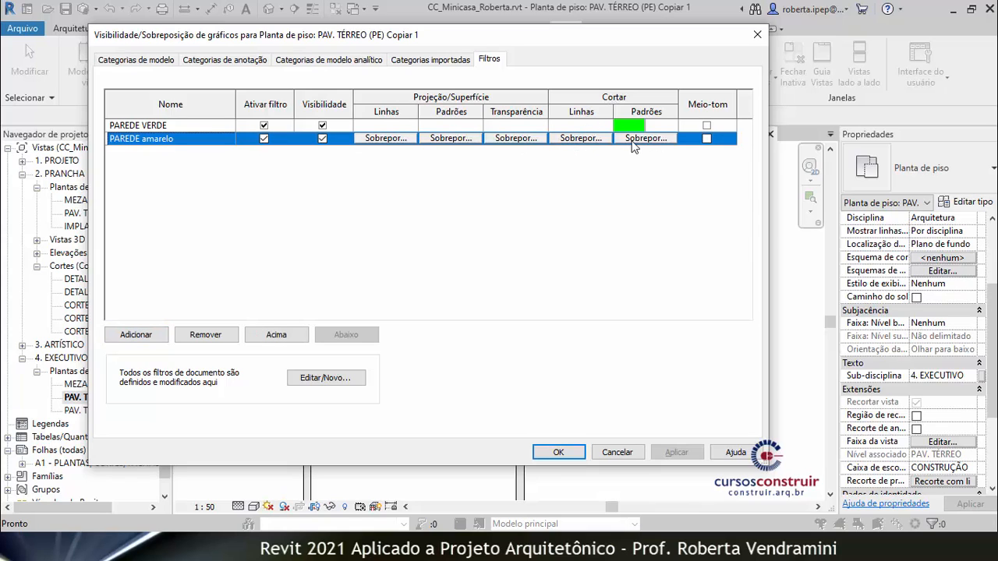
click(581, 139)
click(583, 138)
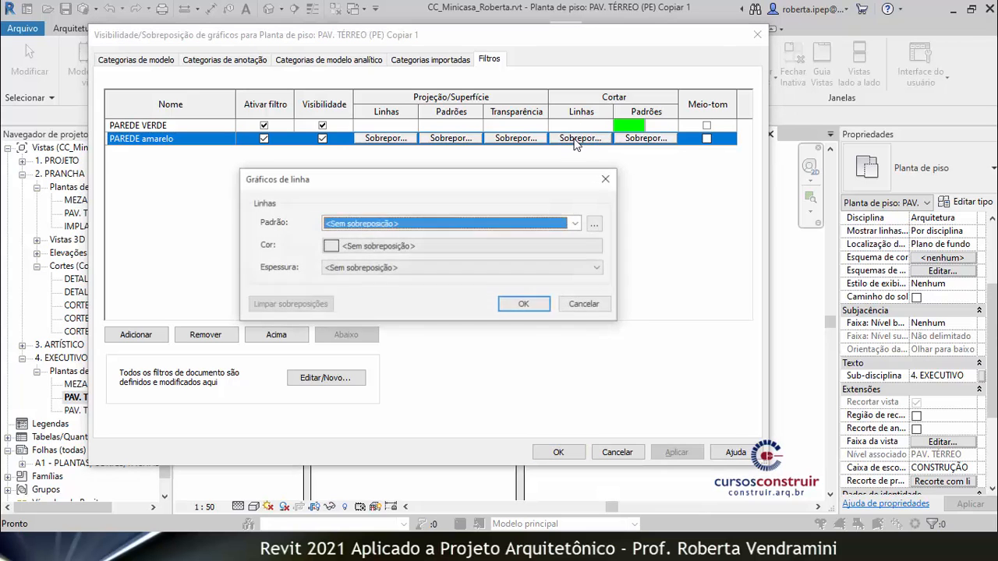
click(404, 248)
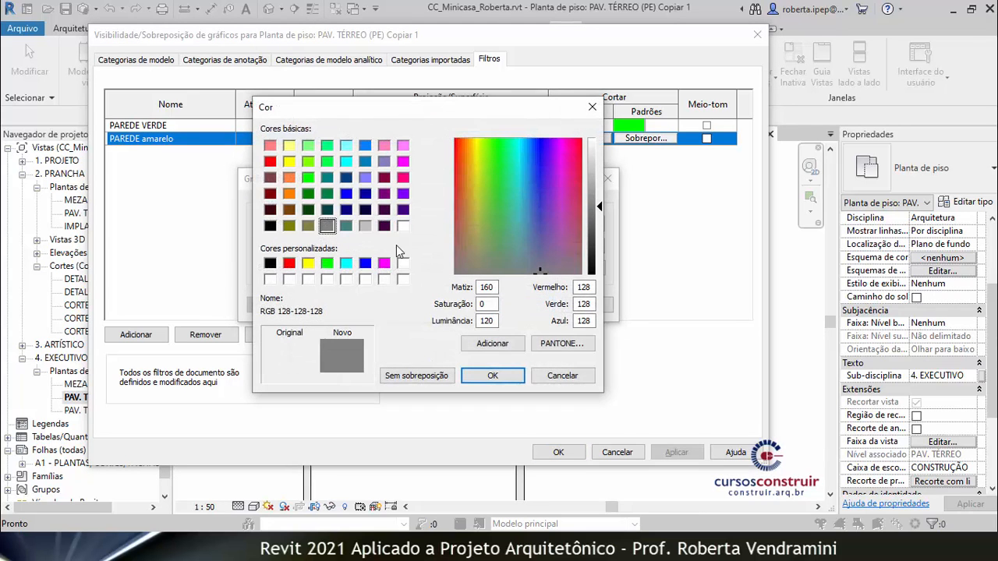
click(288, 161)
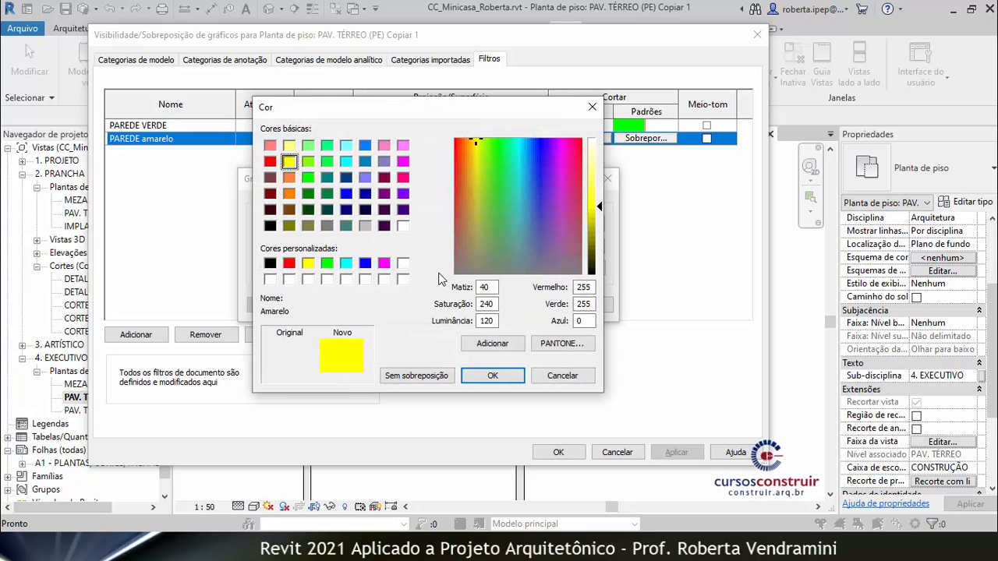
click(493, 376)
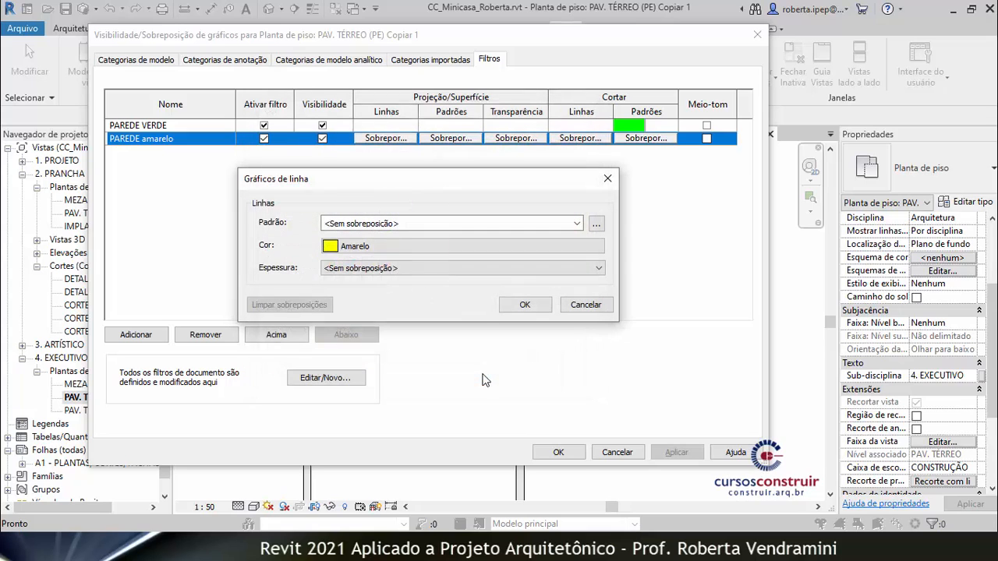
click(397, 268)
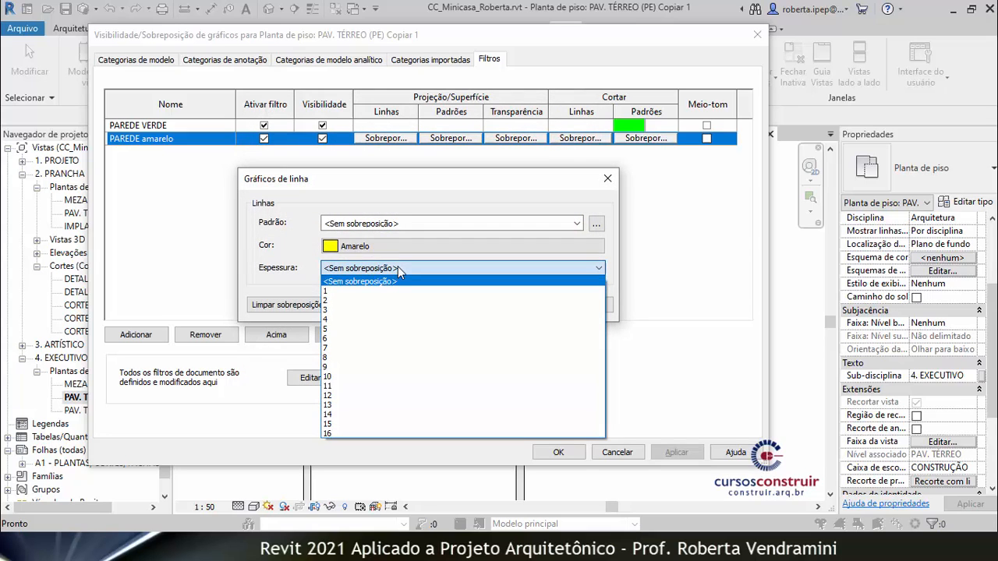
click(361, 339)
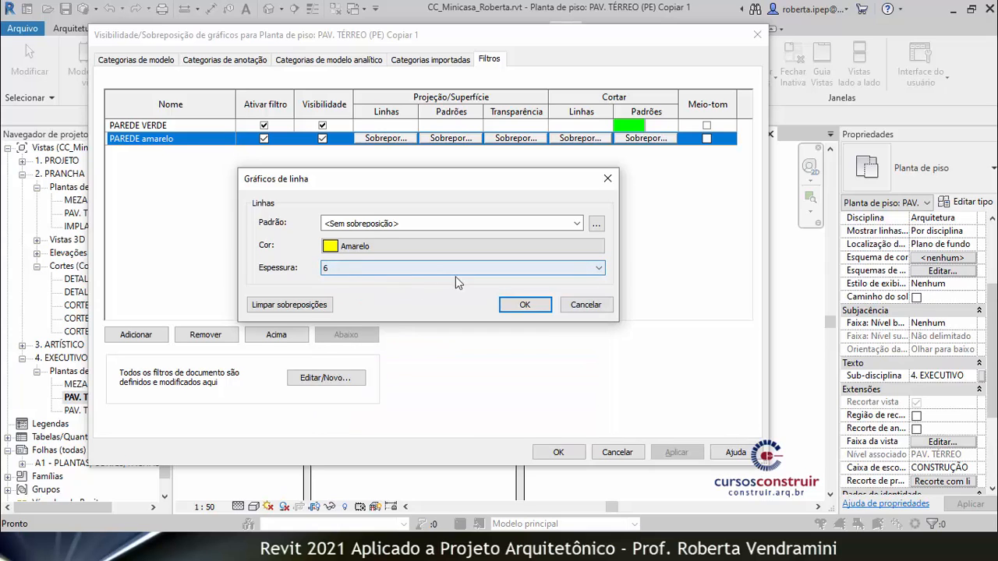
click(527, 305)
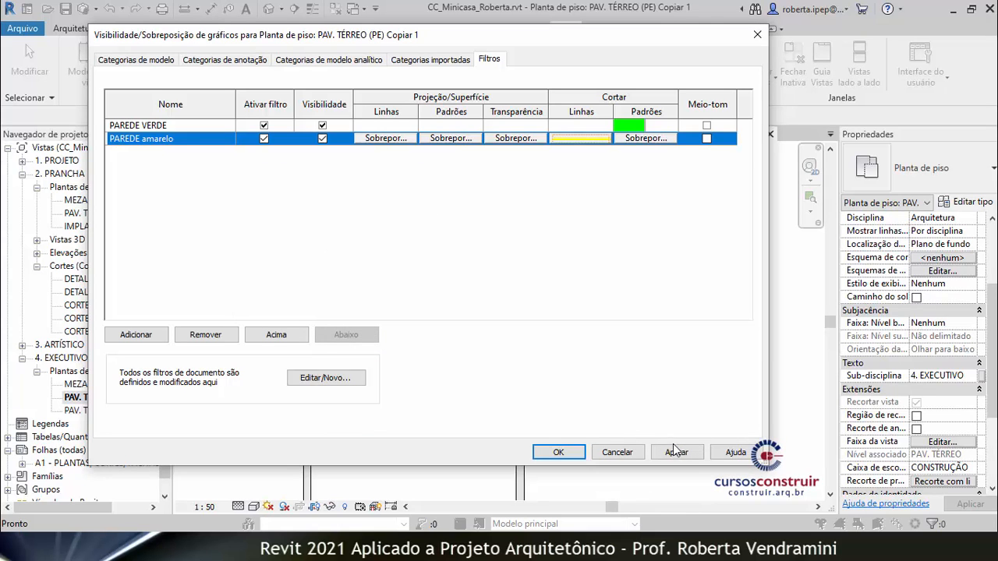
click(677, 452)
click(558, 453)
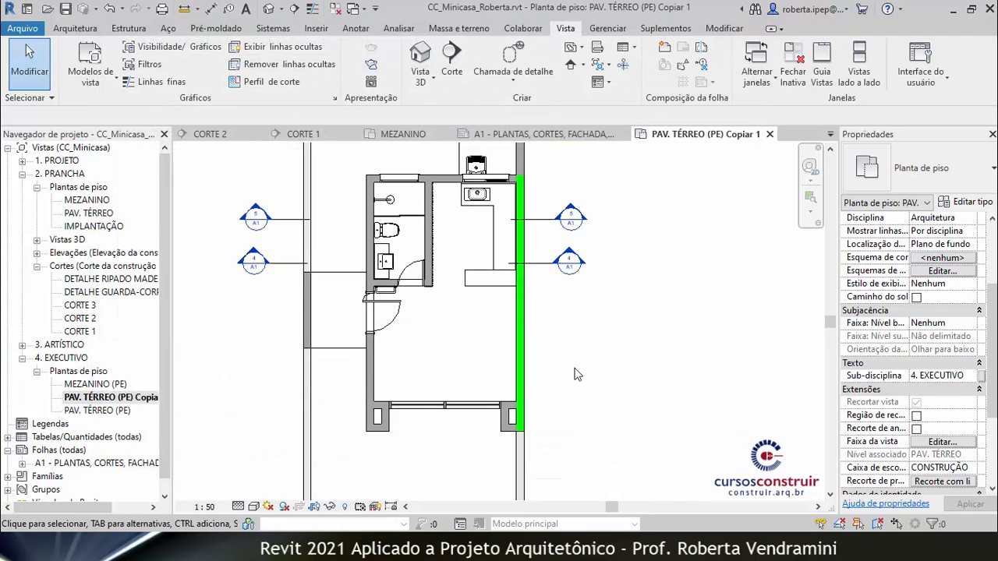
Set Comentários to amarelo for the 20 cm exterior wall beside the bathroom and entrance door.
click(372, 373)
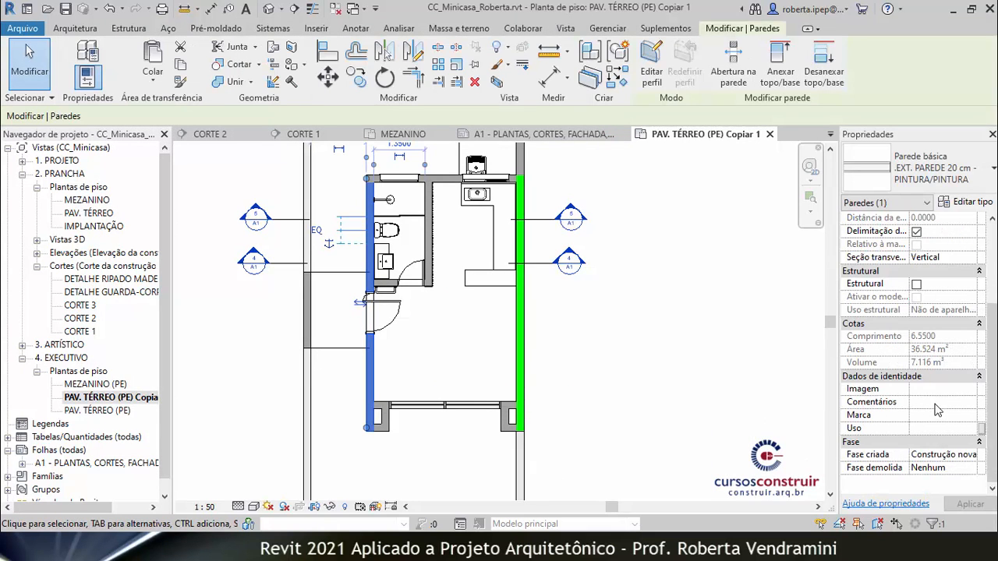
click(934, 402)
text(amarelo)
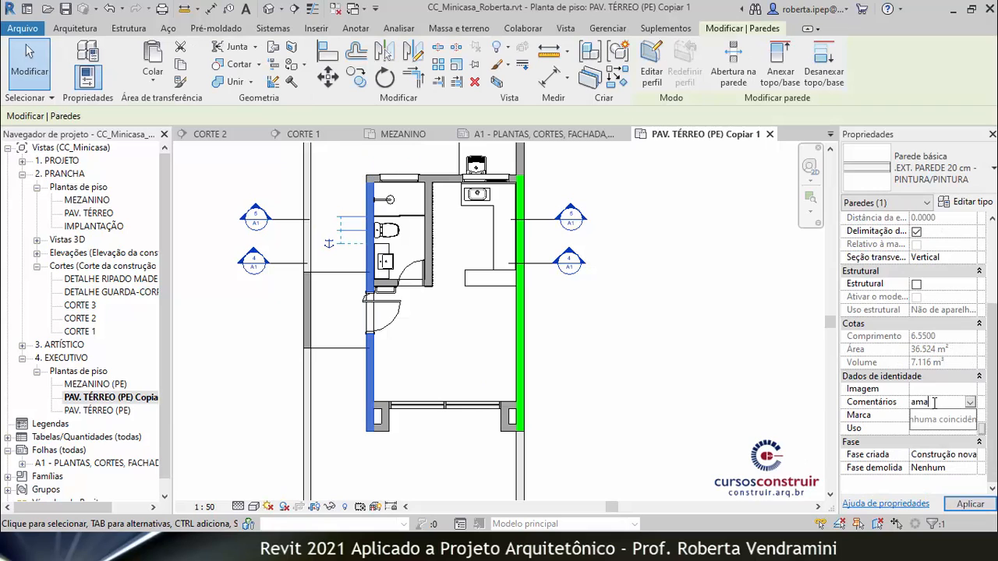
click(970, 504)
click(616, 351)
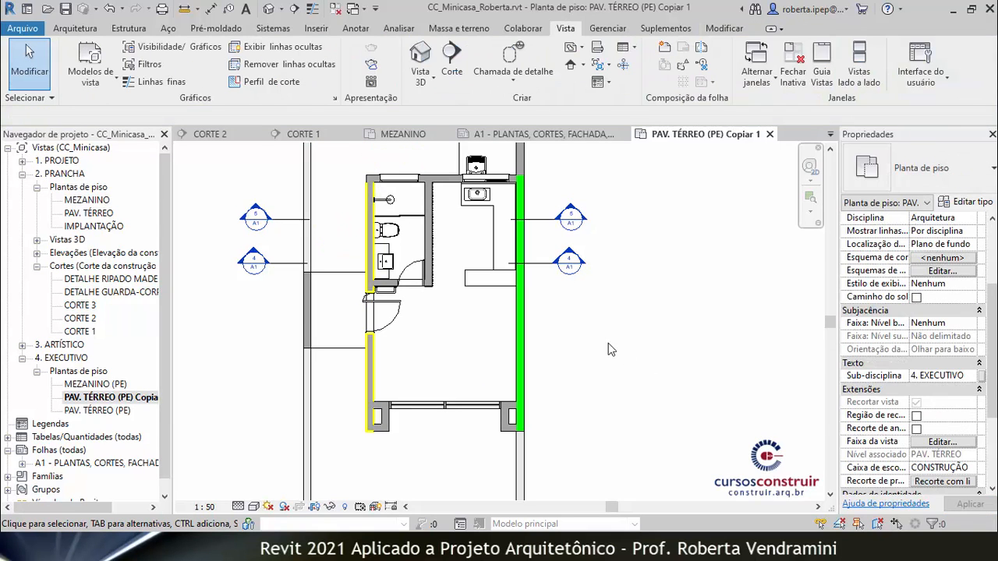
scroll(397, 431, up, 5)
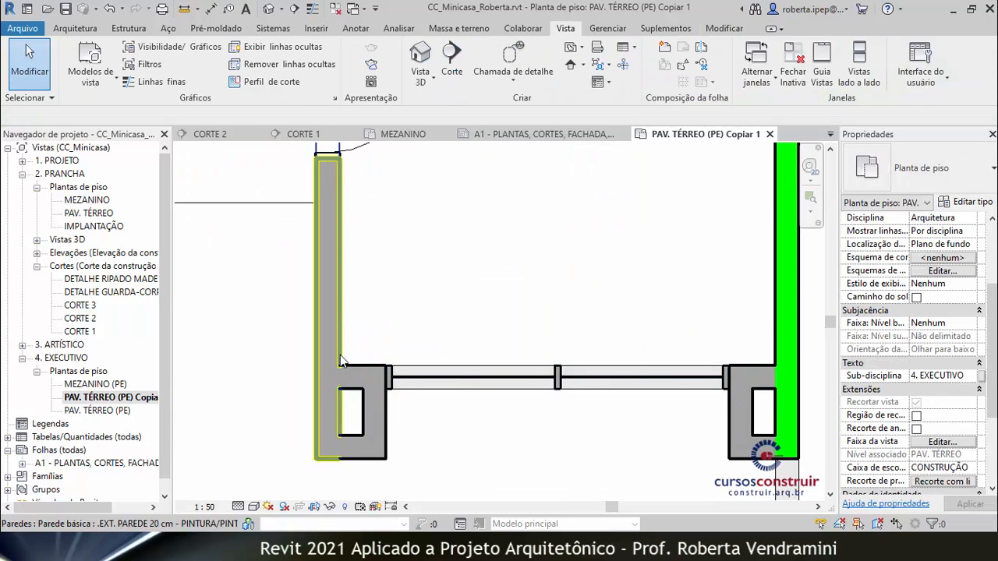
scroll(295, 335, down, 2)
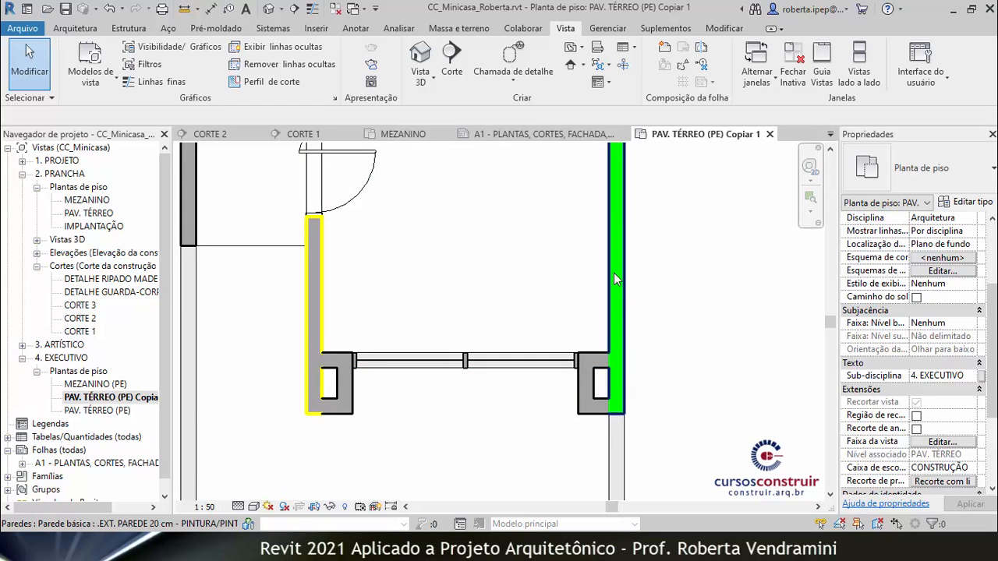
scroll(537, 425, down, 1)
scroll(510, 406, down, 3)
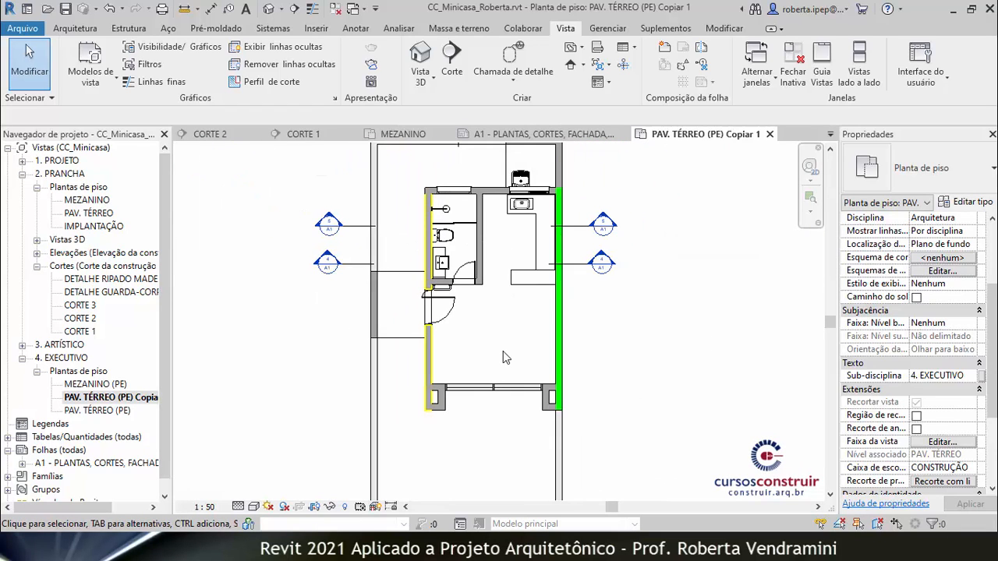